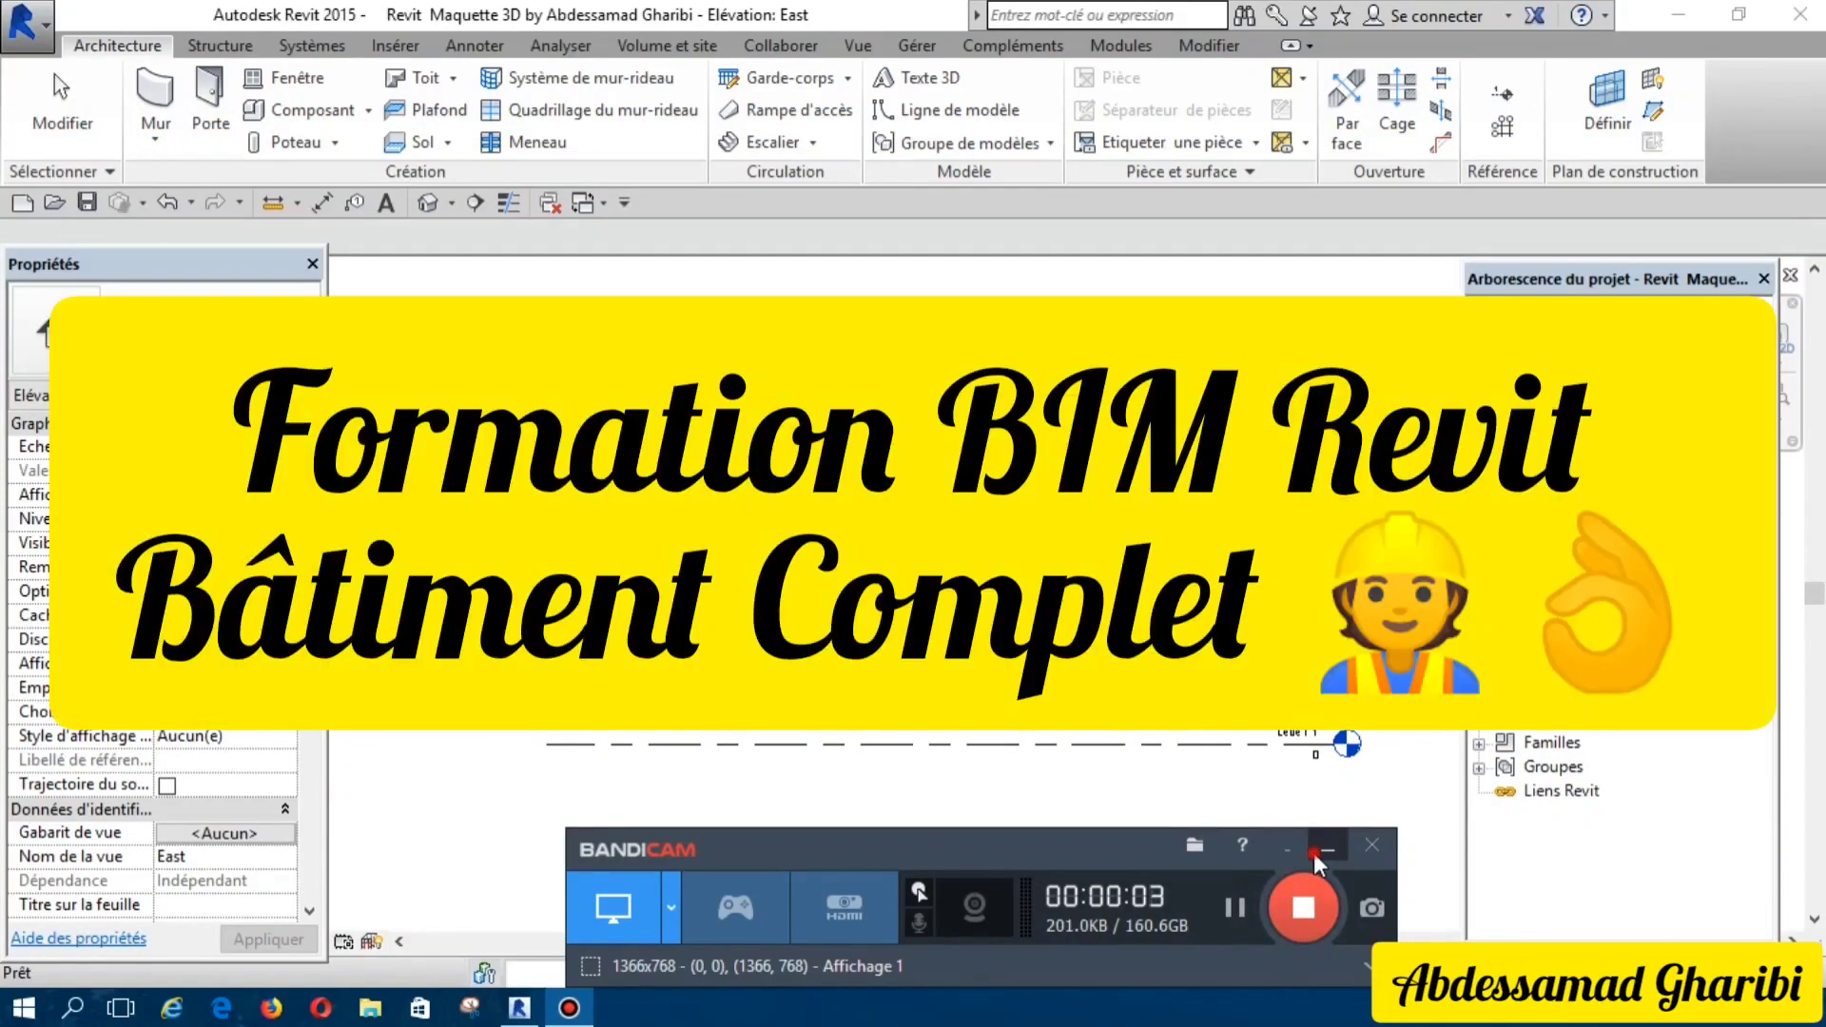
Step: Open the Level 1 floor plan from the Project Browser's Floor Plans list
left_click(1317, 851)
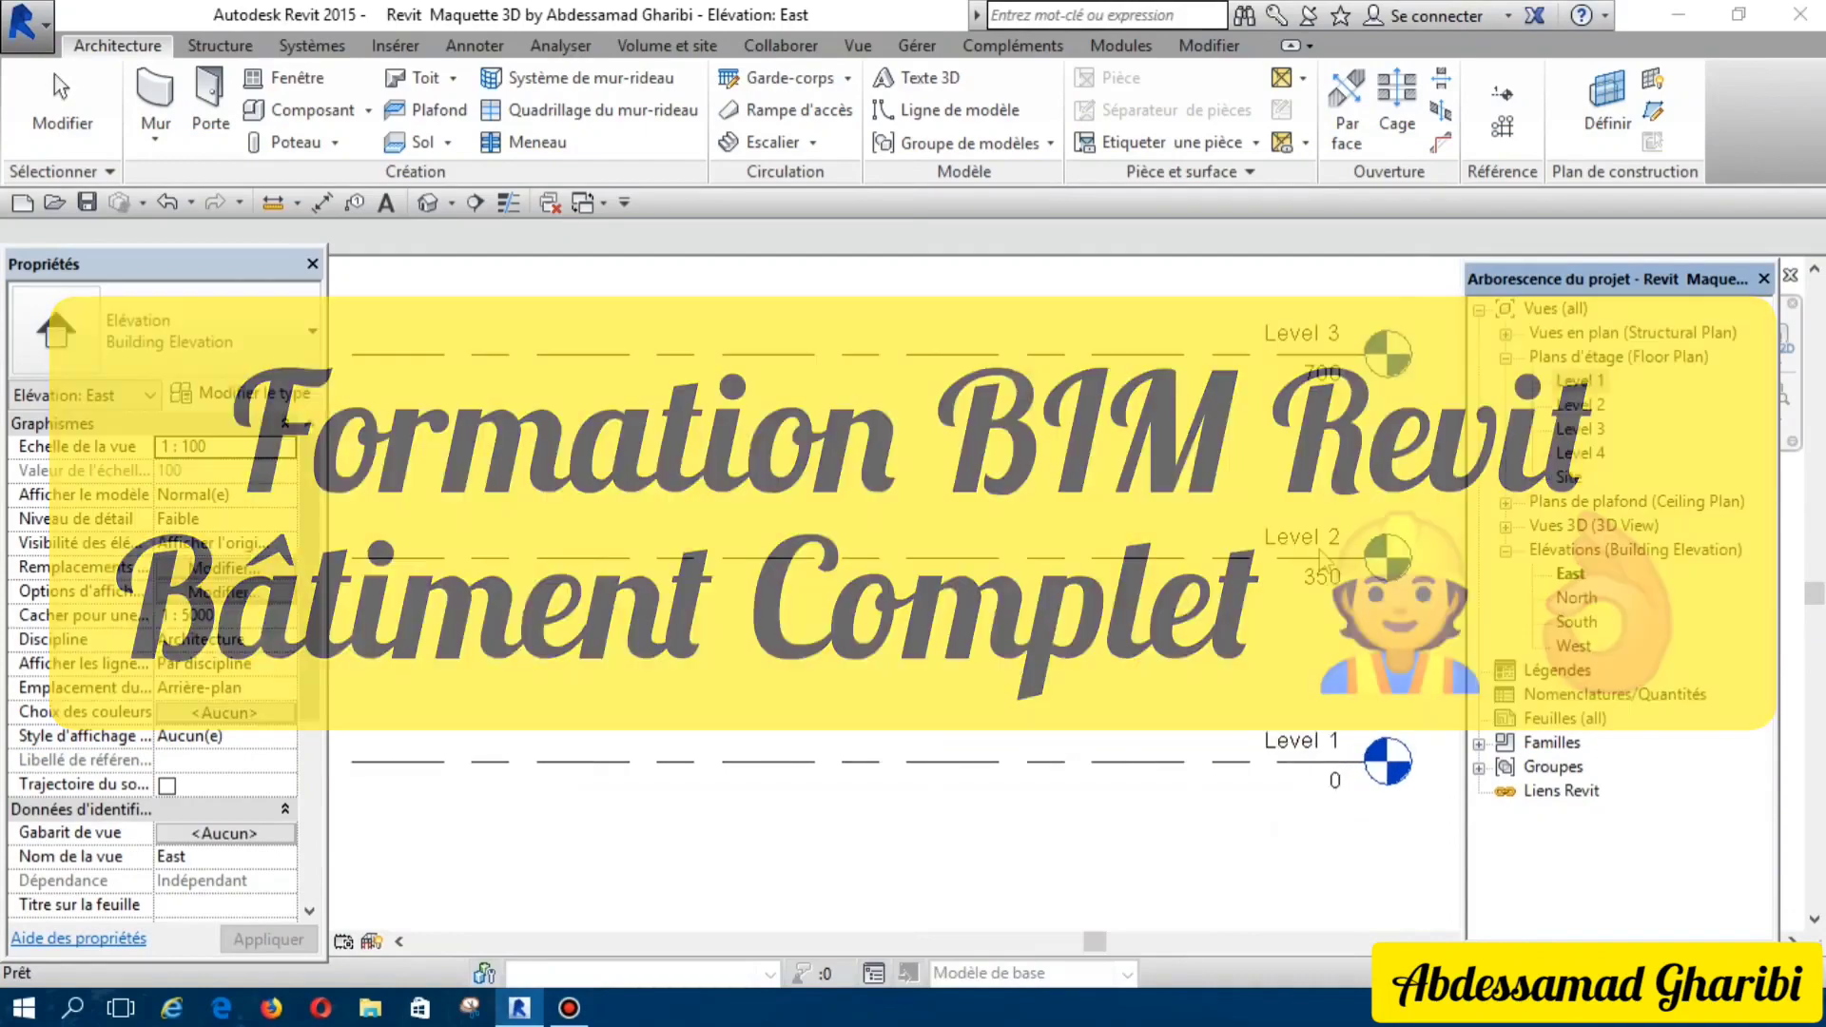
scroll(1252, 494, "down", 1)
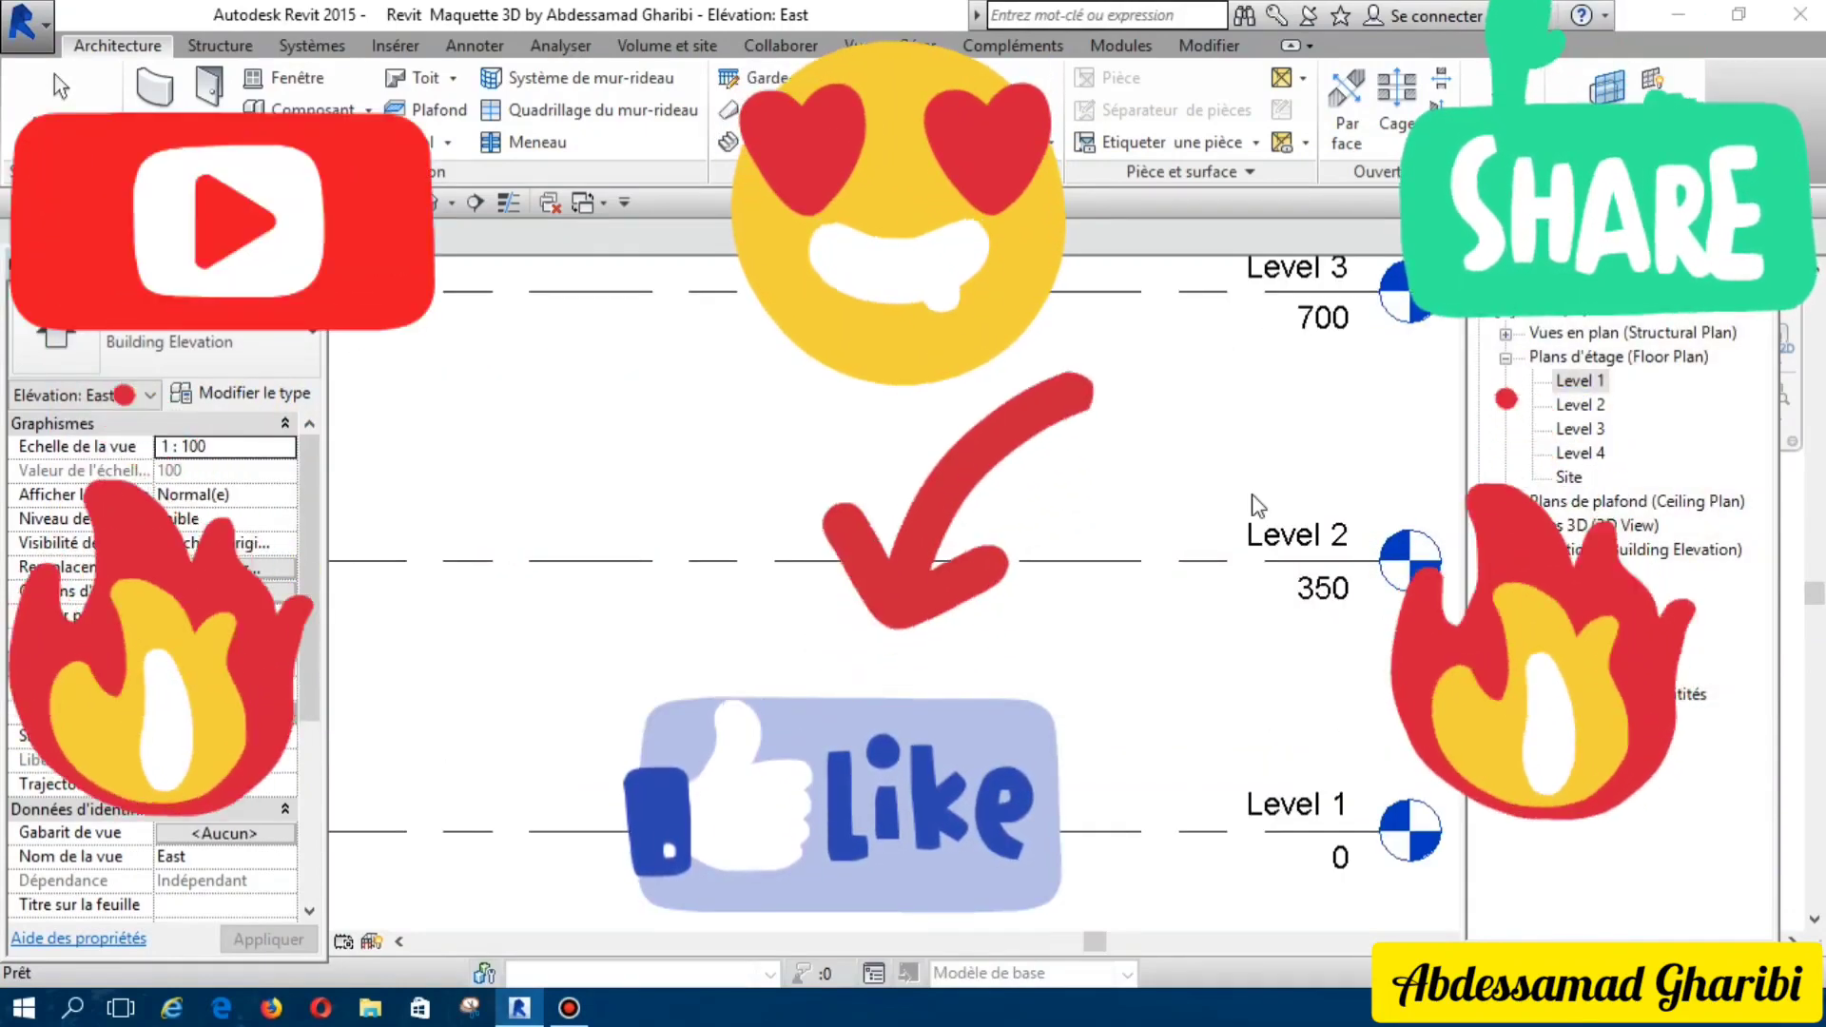
scroll(1252, 494, "down", 2)
scroll(1252, 494, "down", 2)
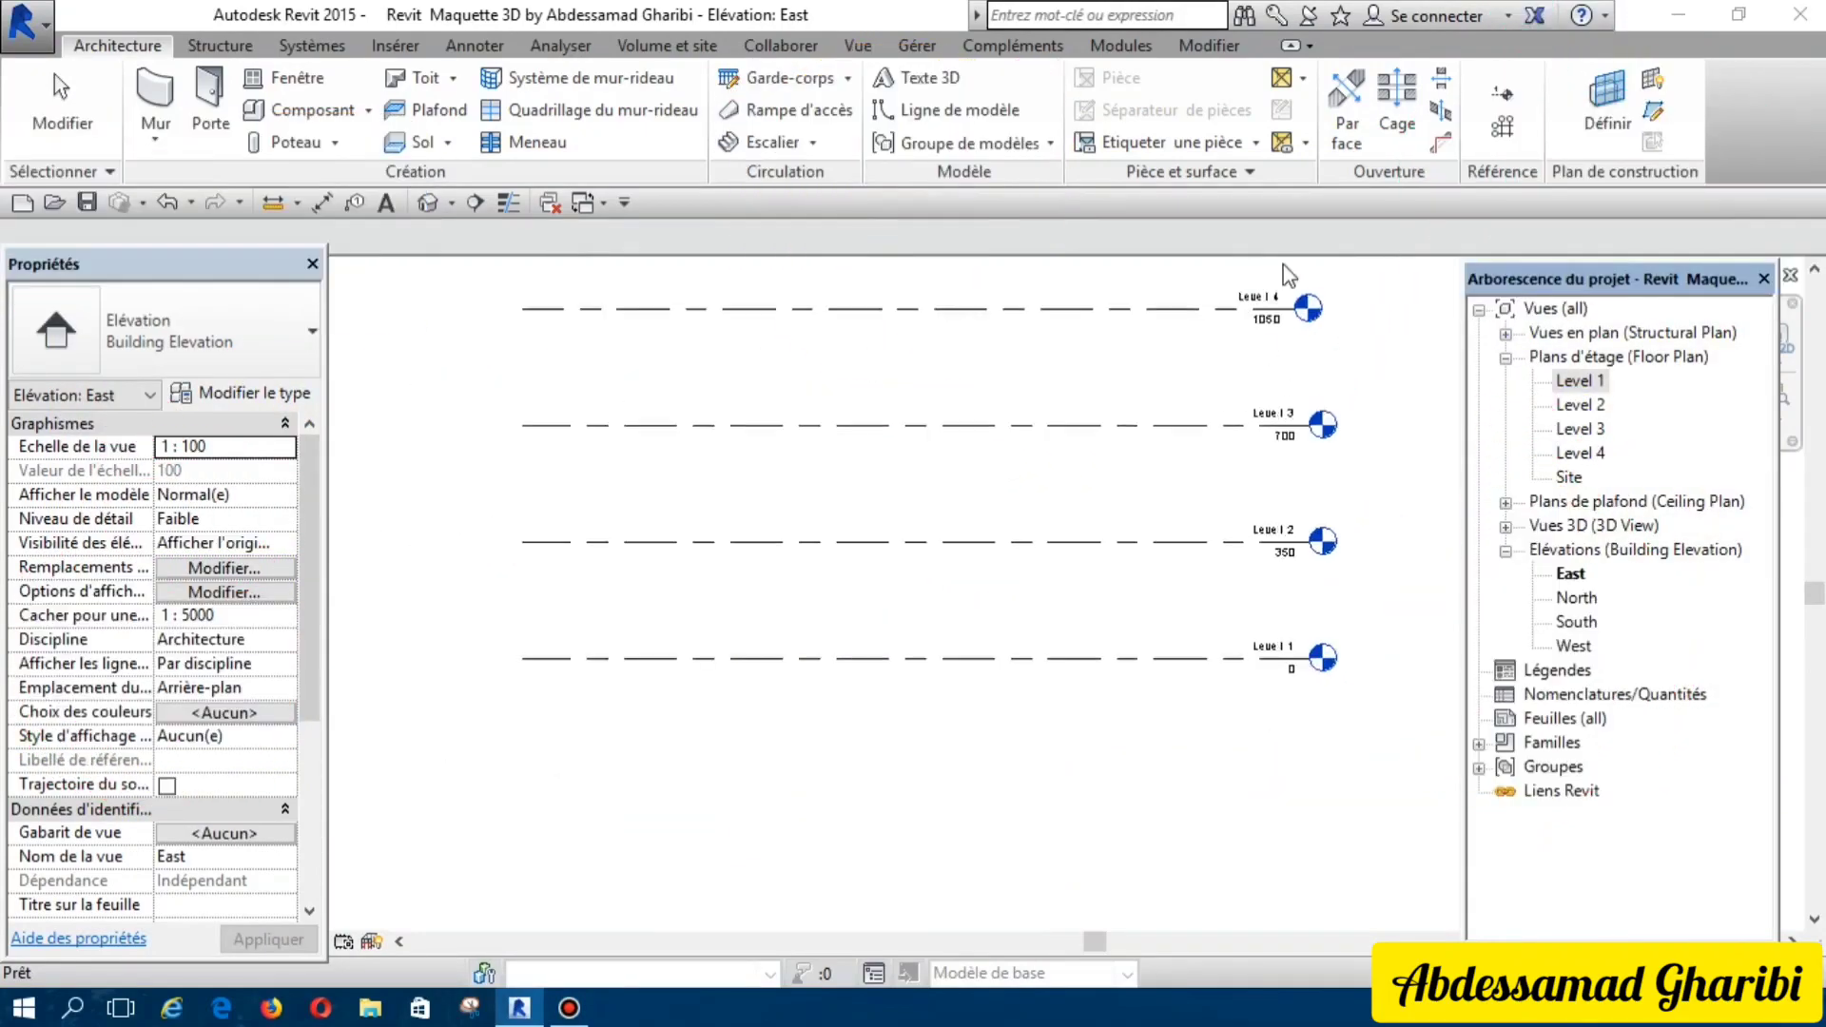
scroll(1261, 338, "up", 1)
scroll(1262, 339, "up", 2)
scroll(1246, 429, "up", 2)
scroll(1235, 537, "down", 3)
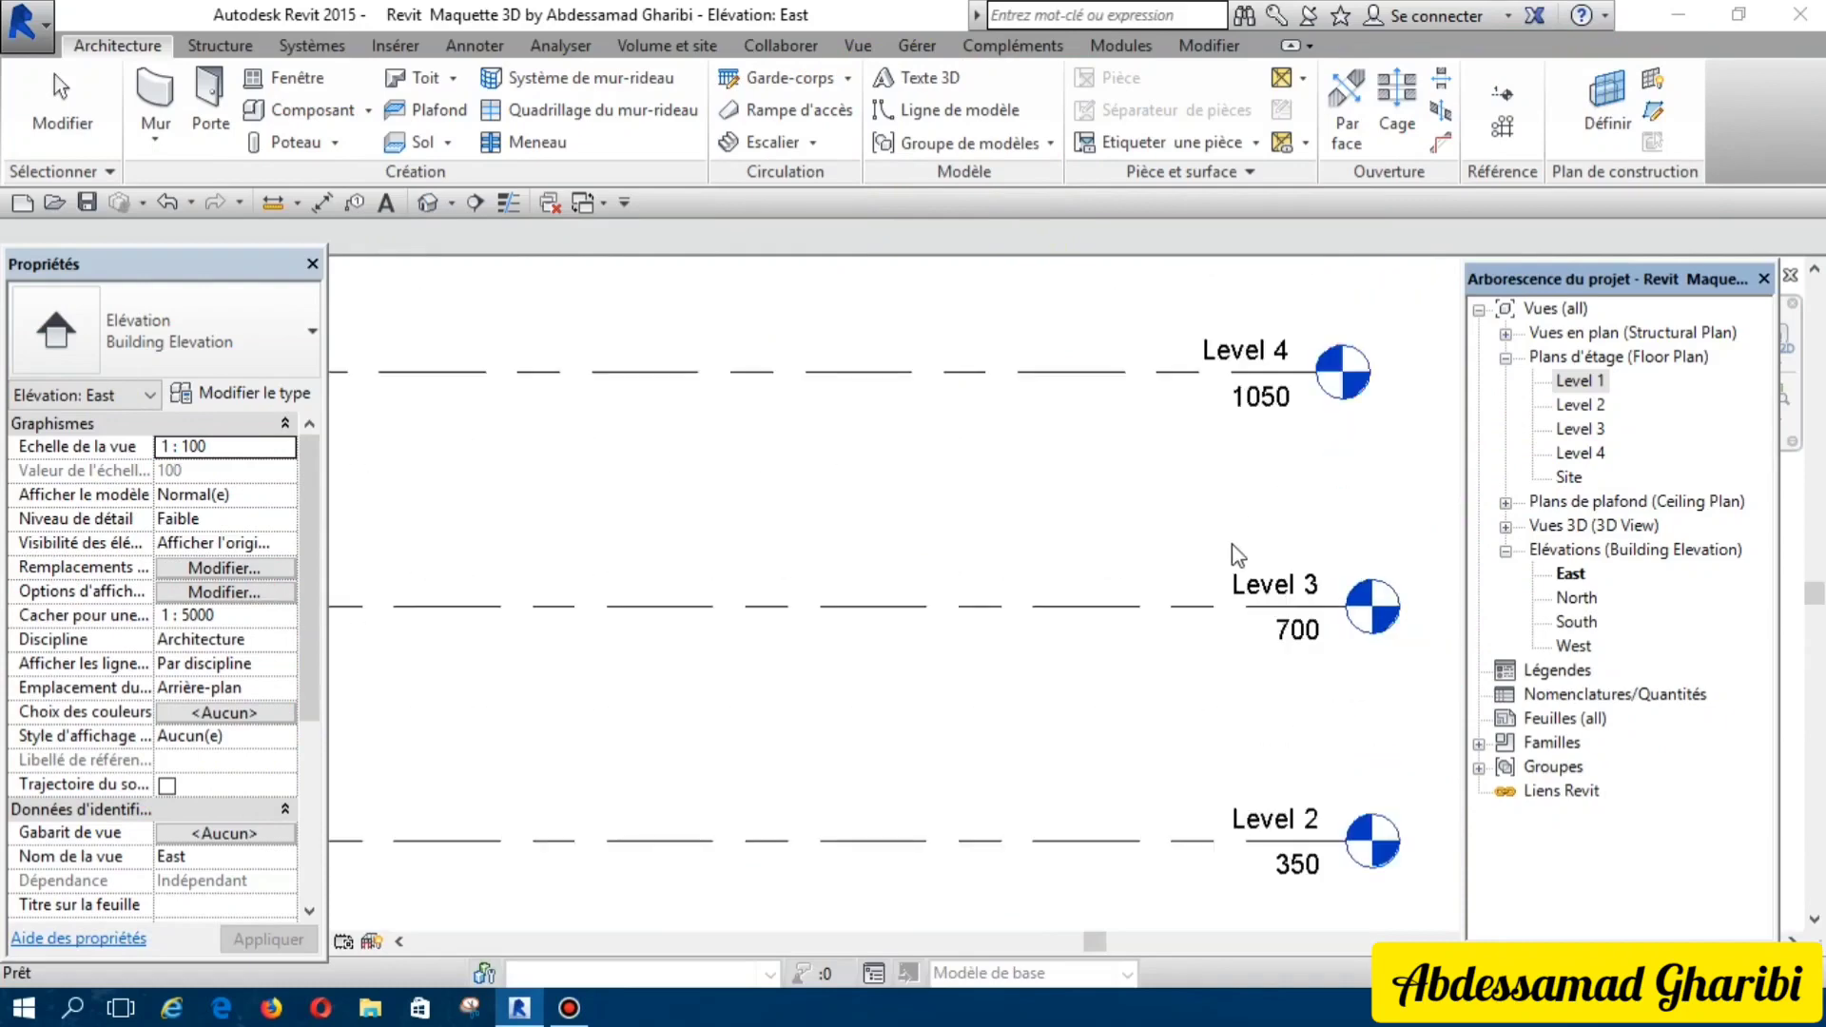
scroll(1231, 550, "up", 1)
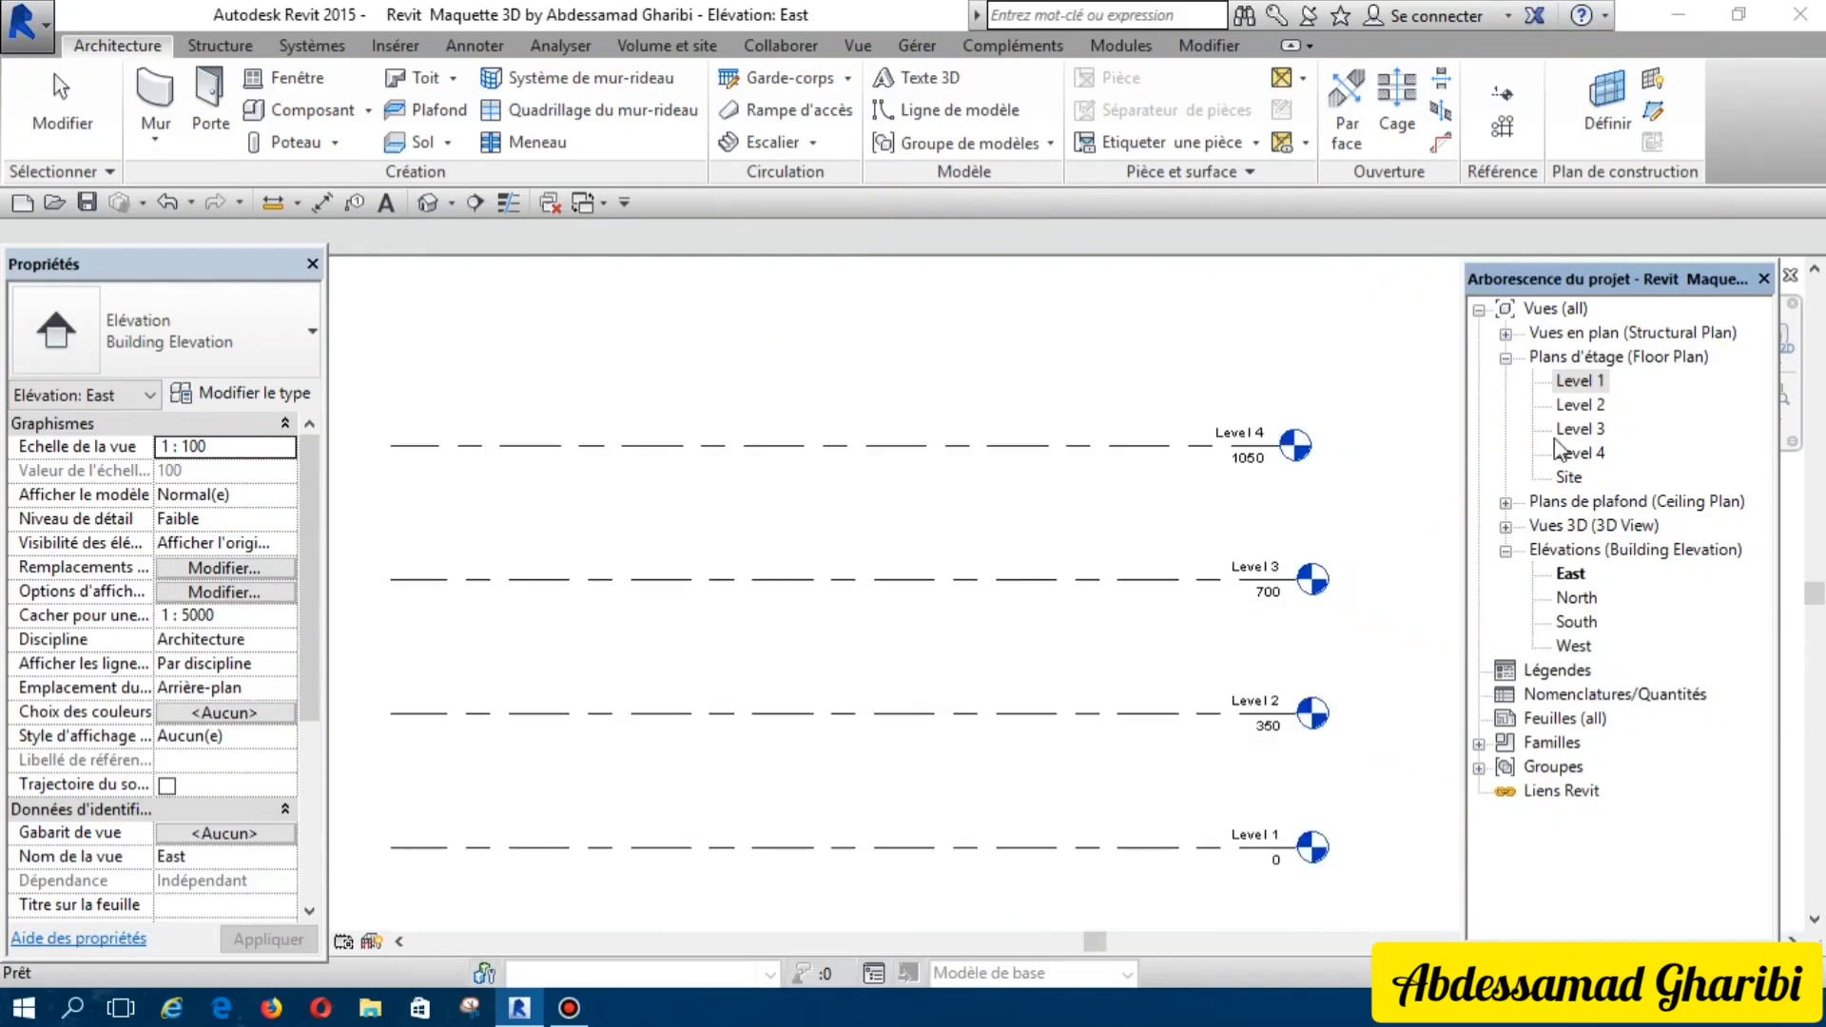
double_click(1579, 381)
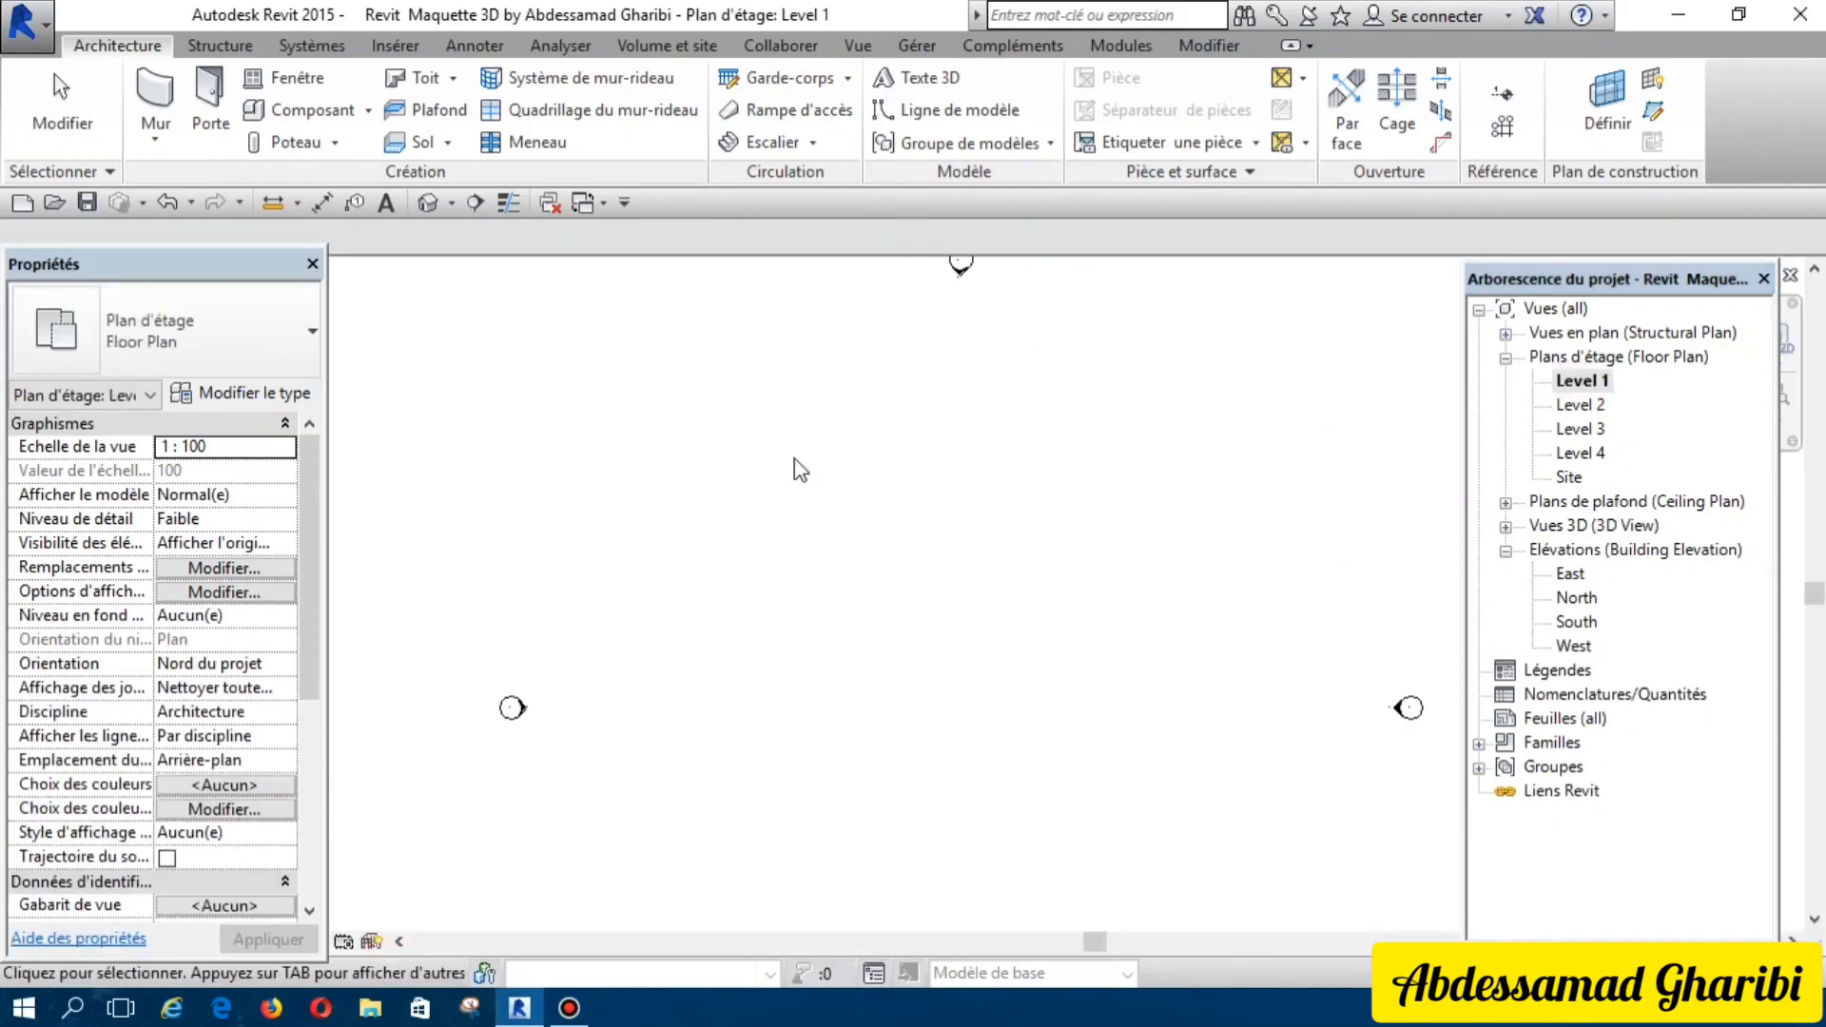
Step: Draw four chained Generic 200mm walls, each 940 long, closing a square on Level 1
scroll(788, 480, "up", 1)
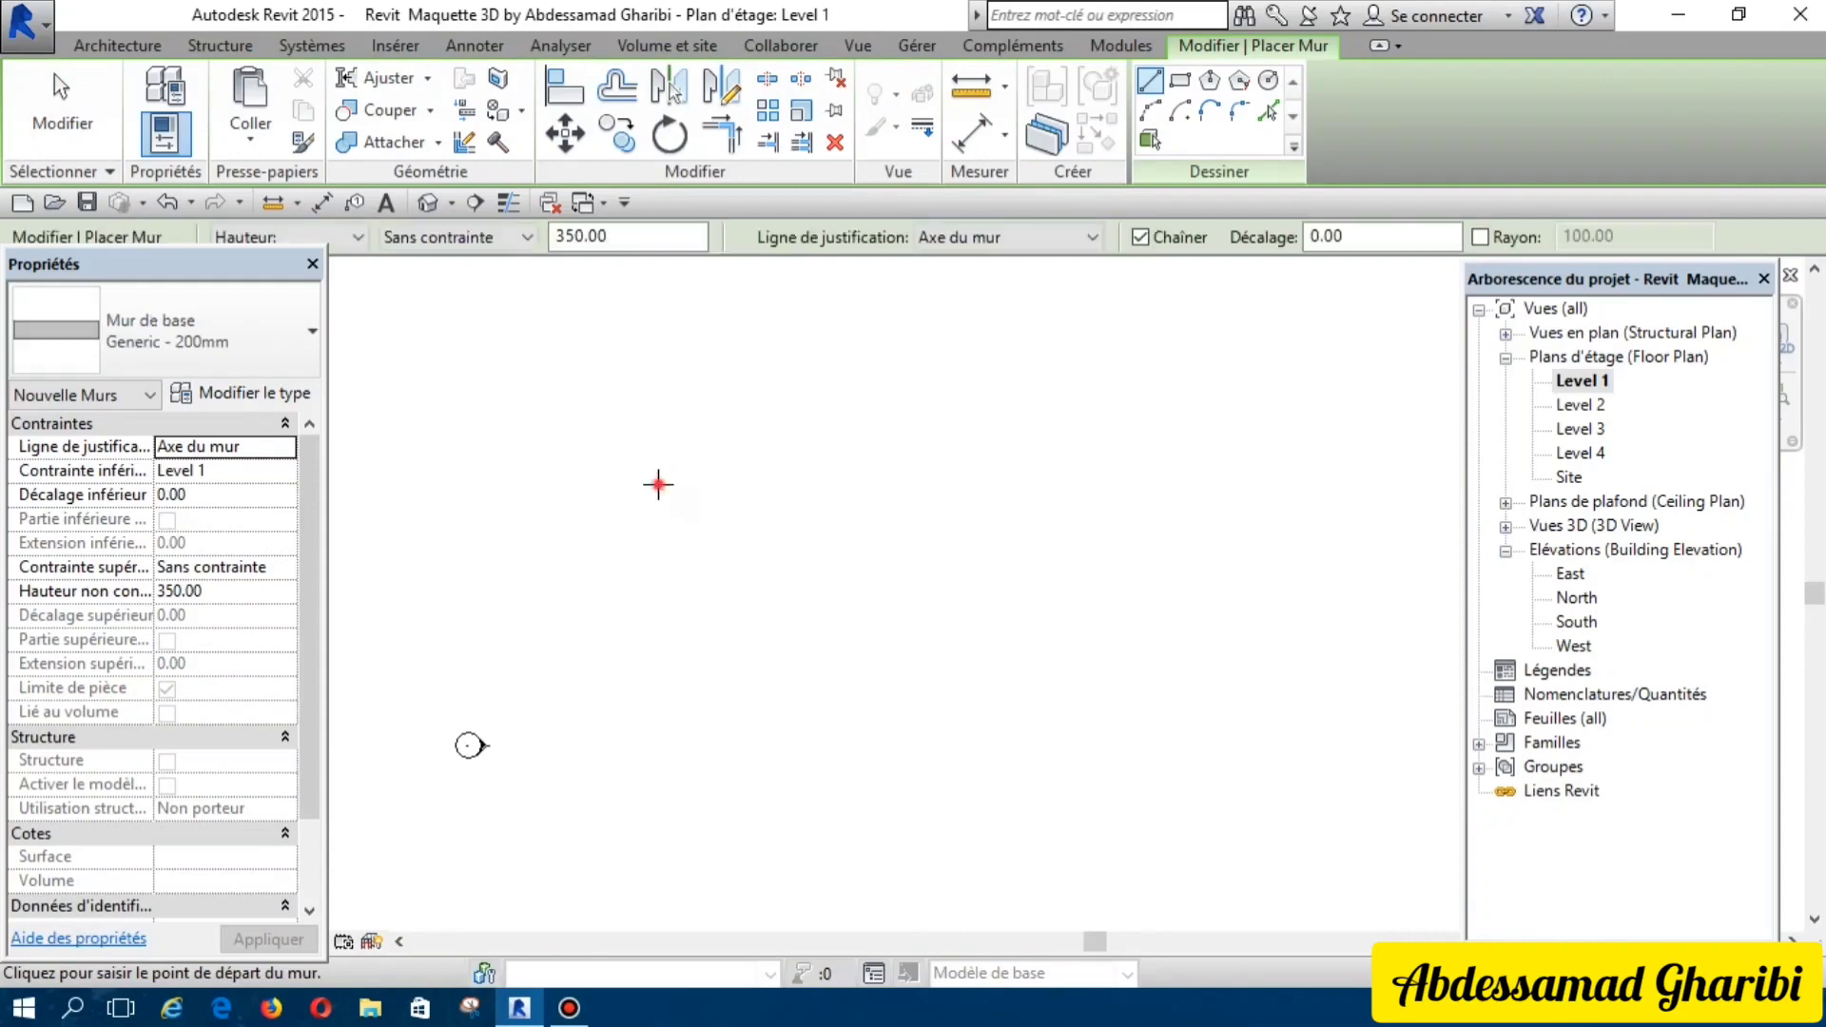
left_click(657, 484)
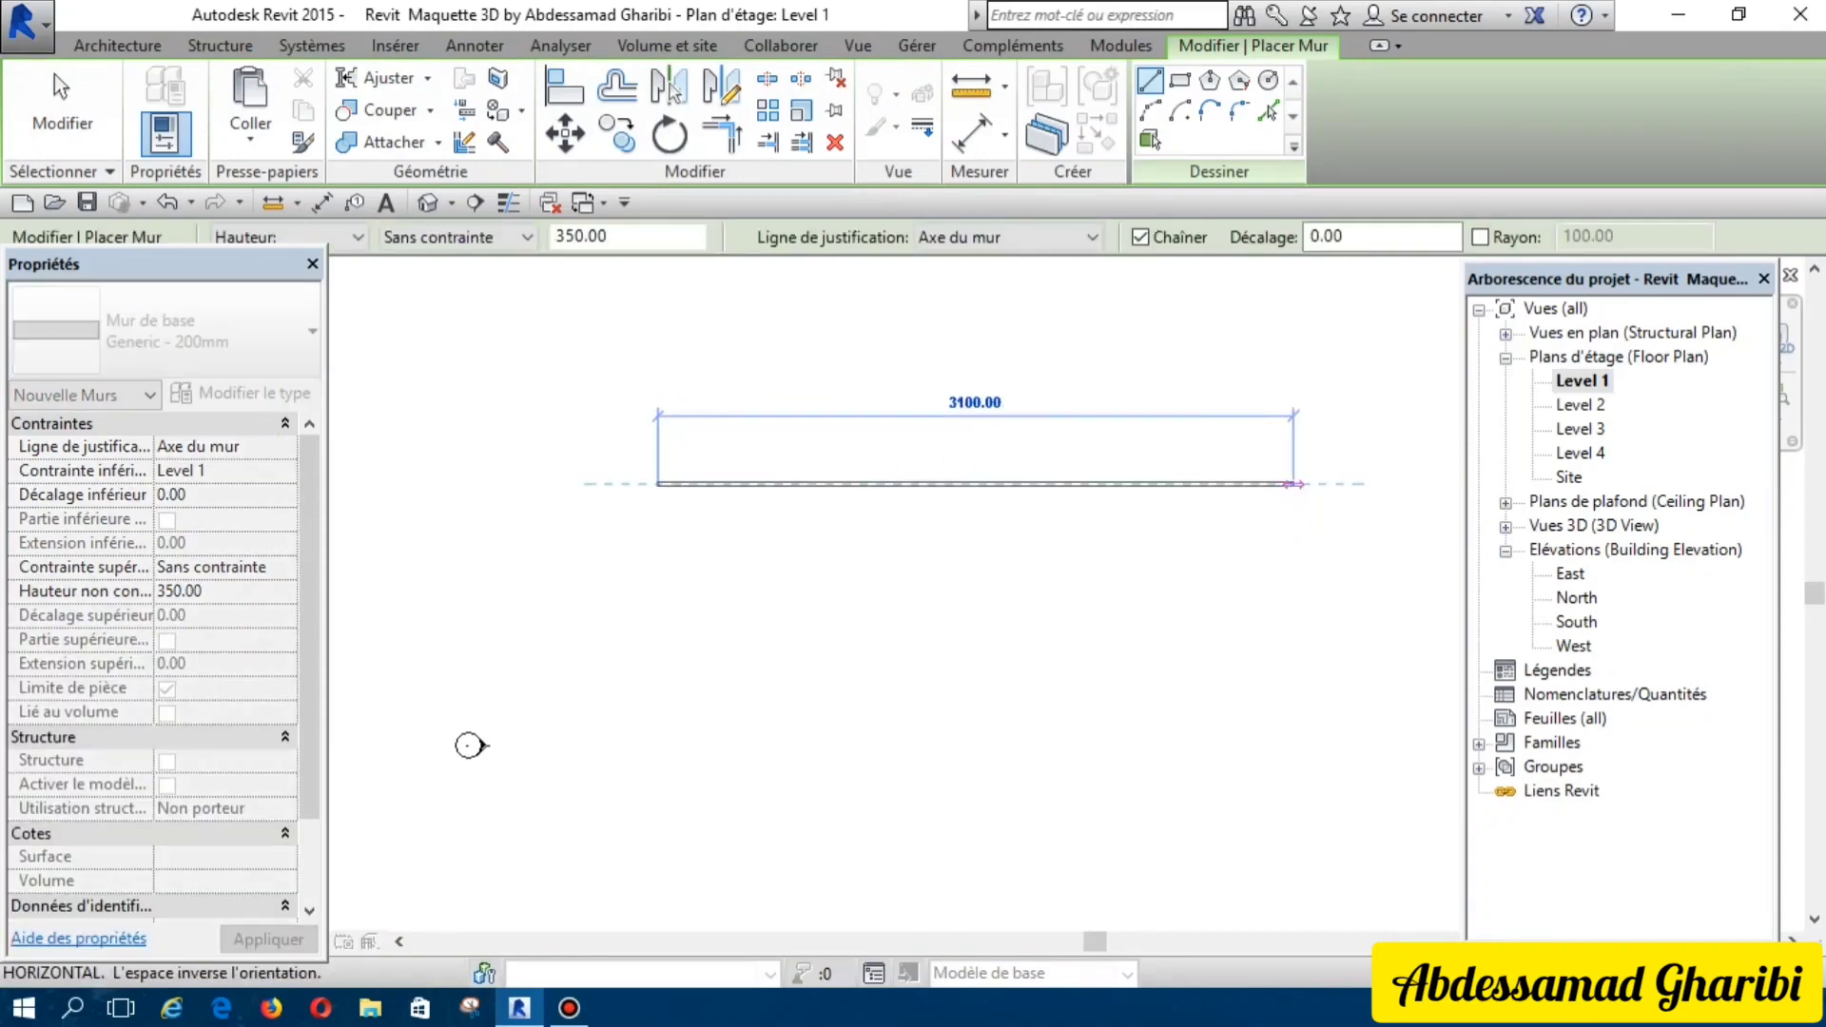
type("940")
key("Return")
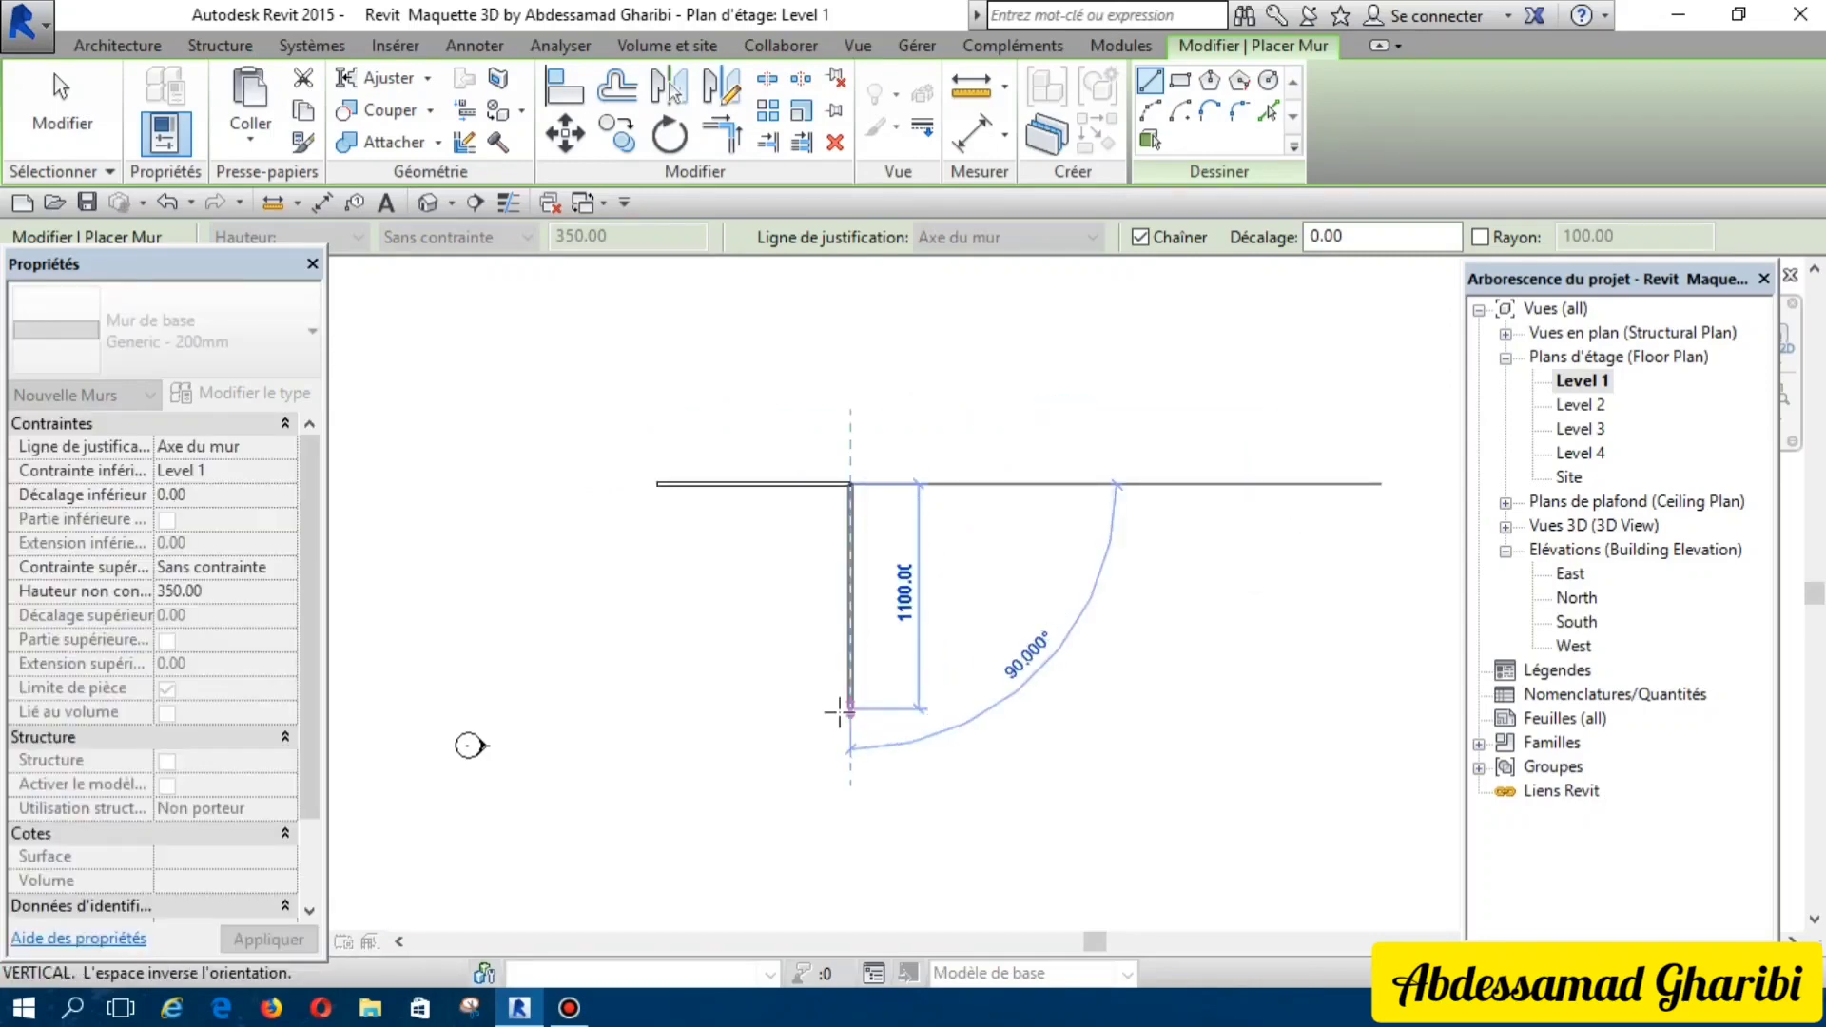
type("940")
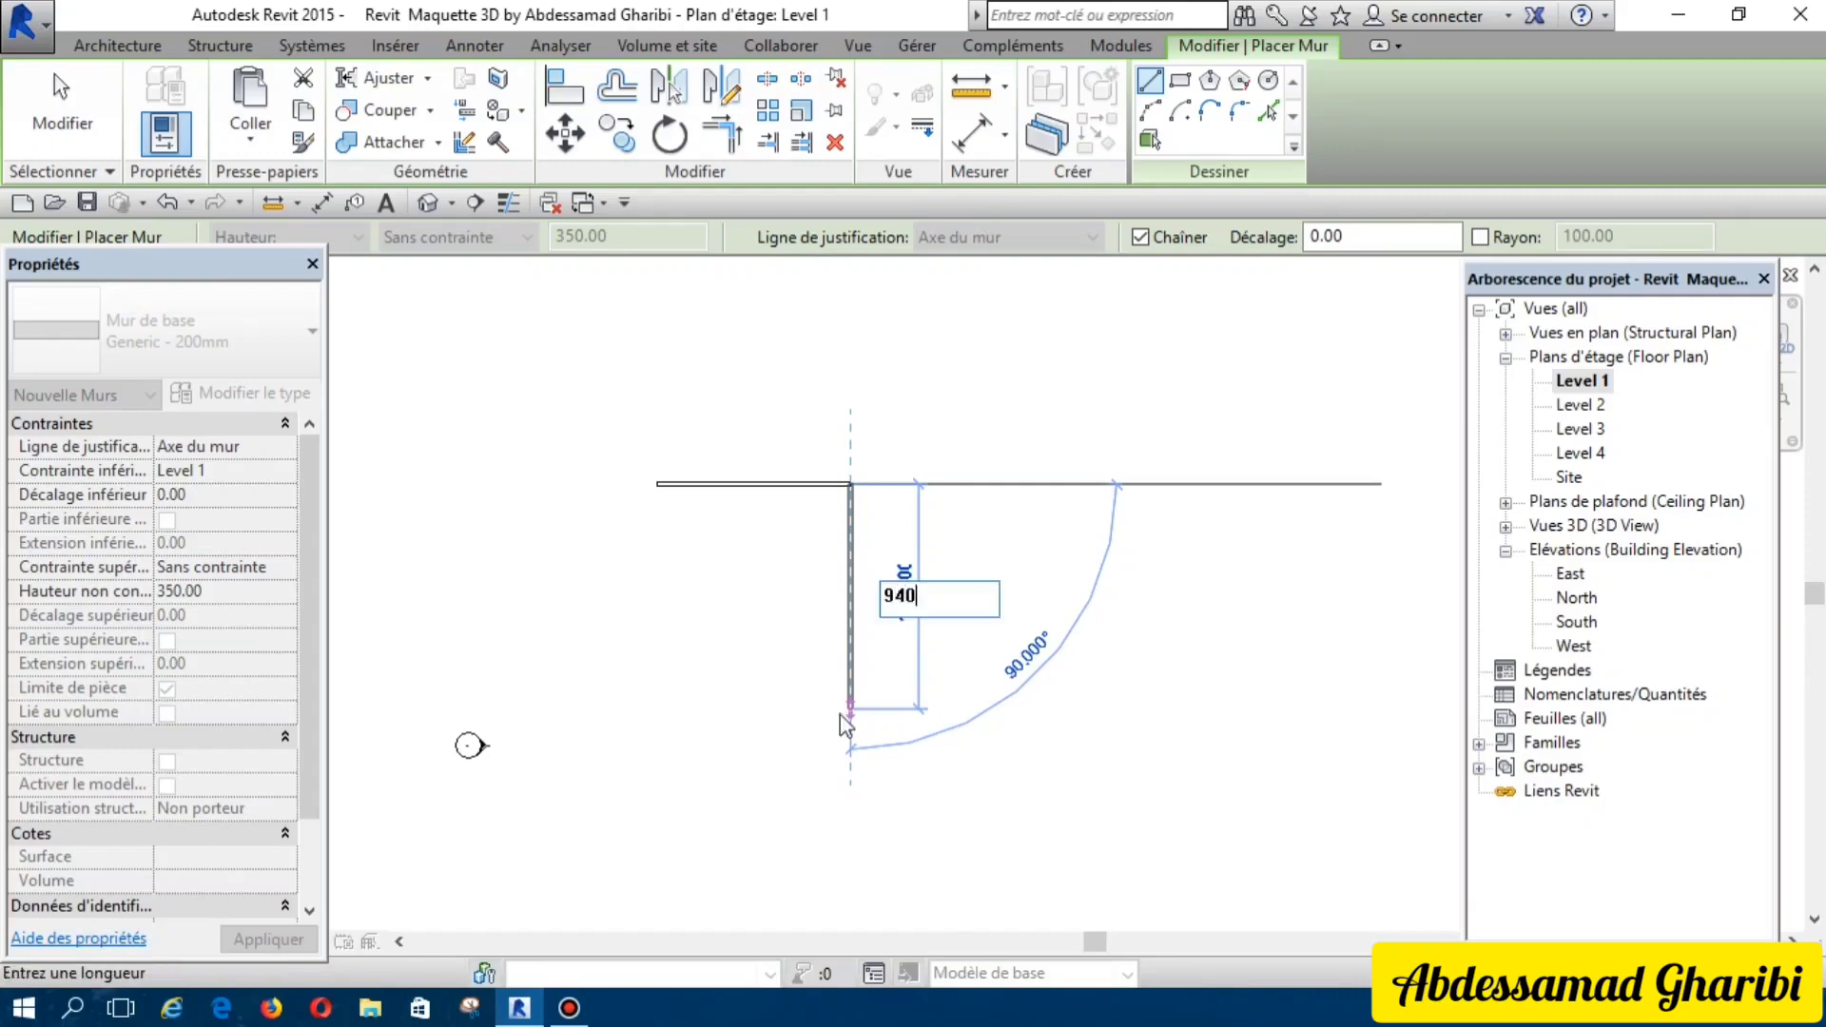
key("Return")
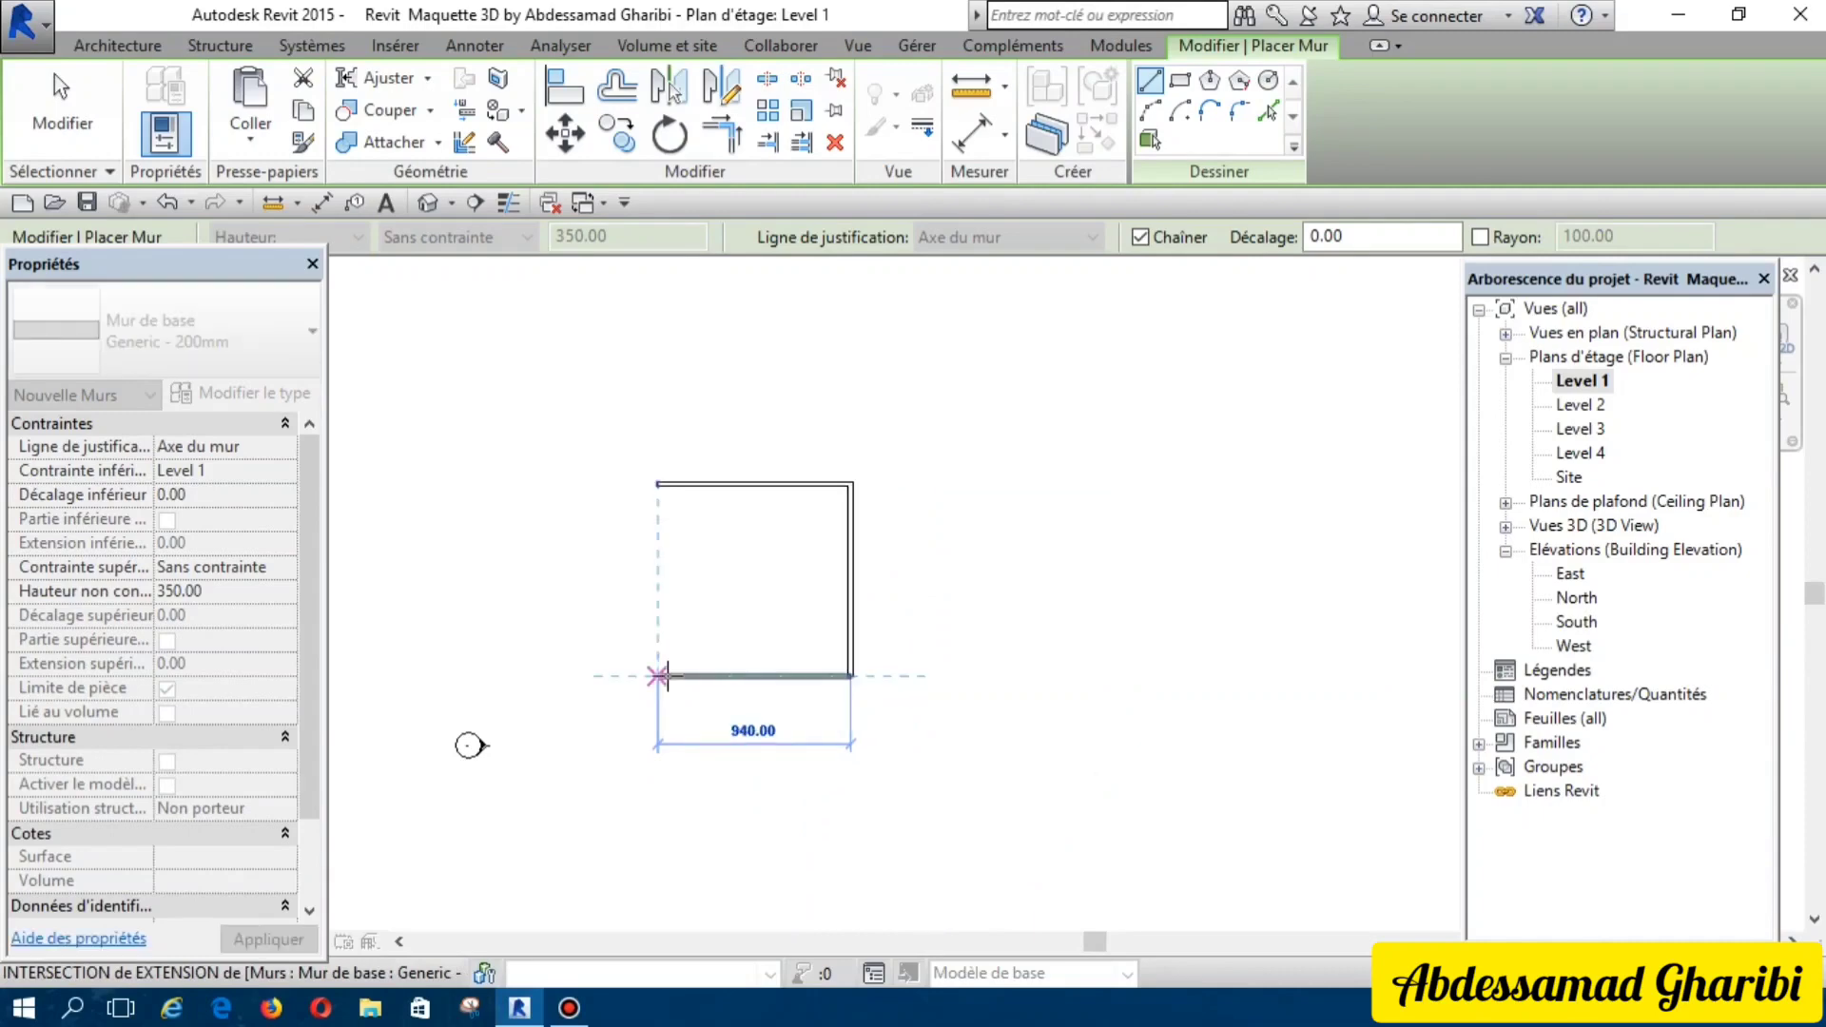
left_click(654, 480)
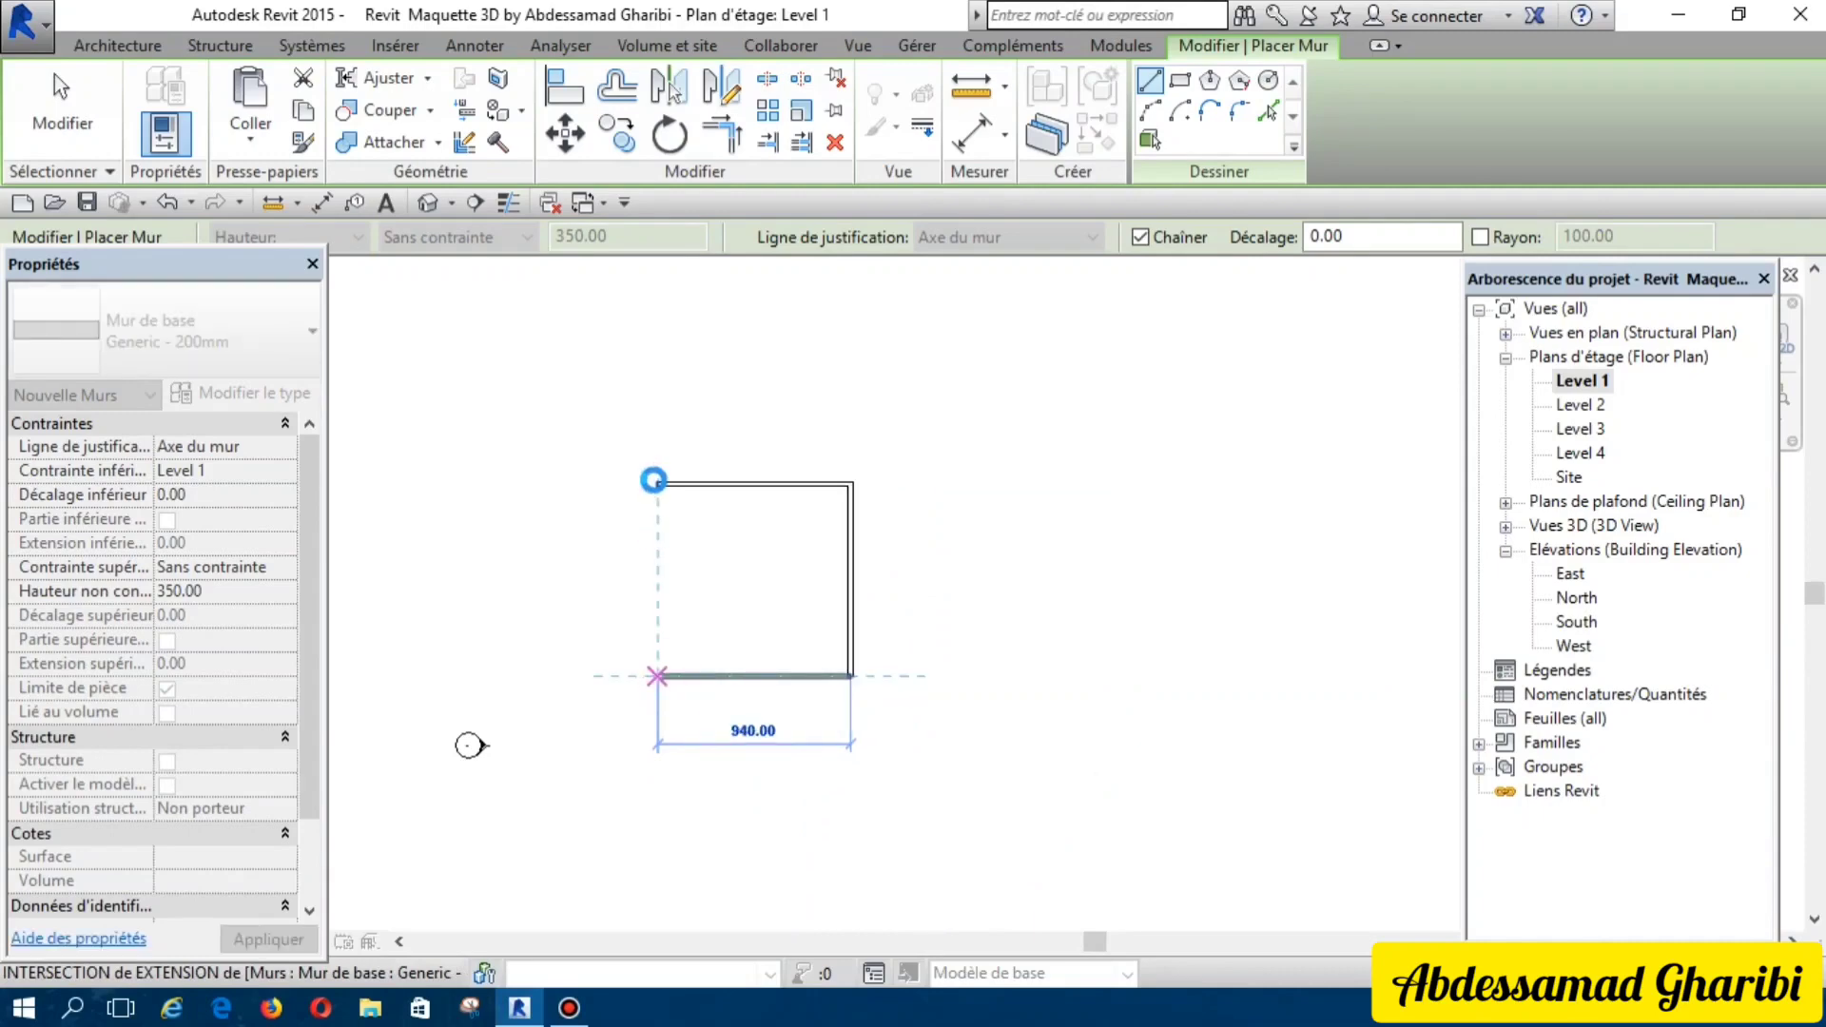
left_click(658, 485)
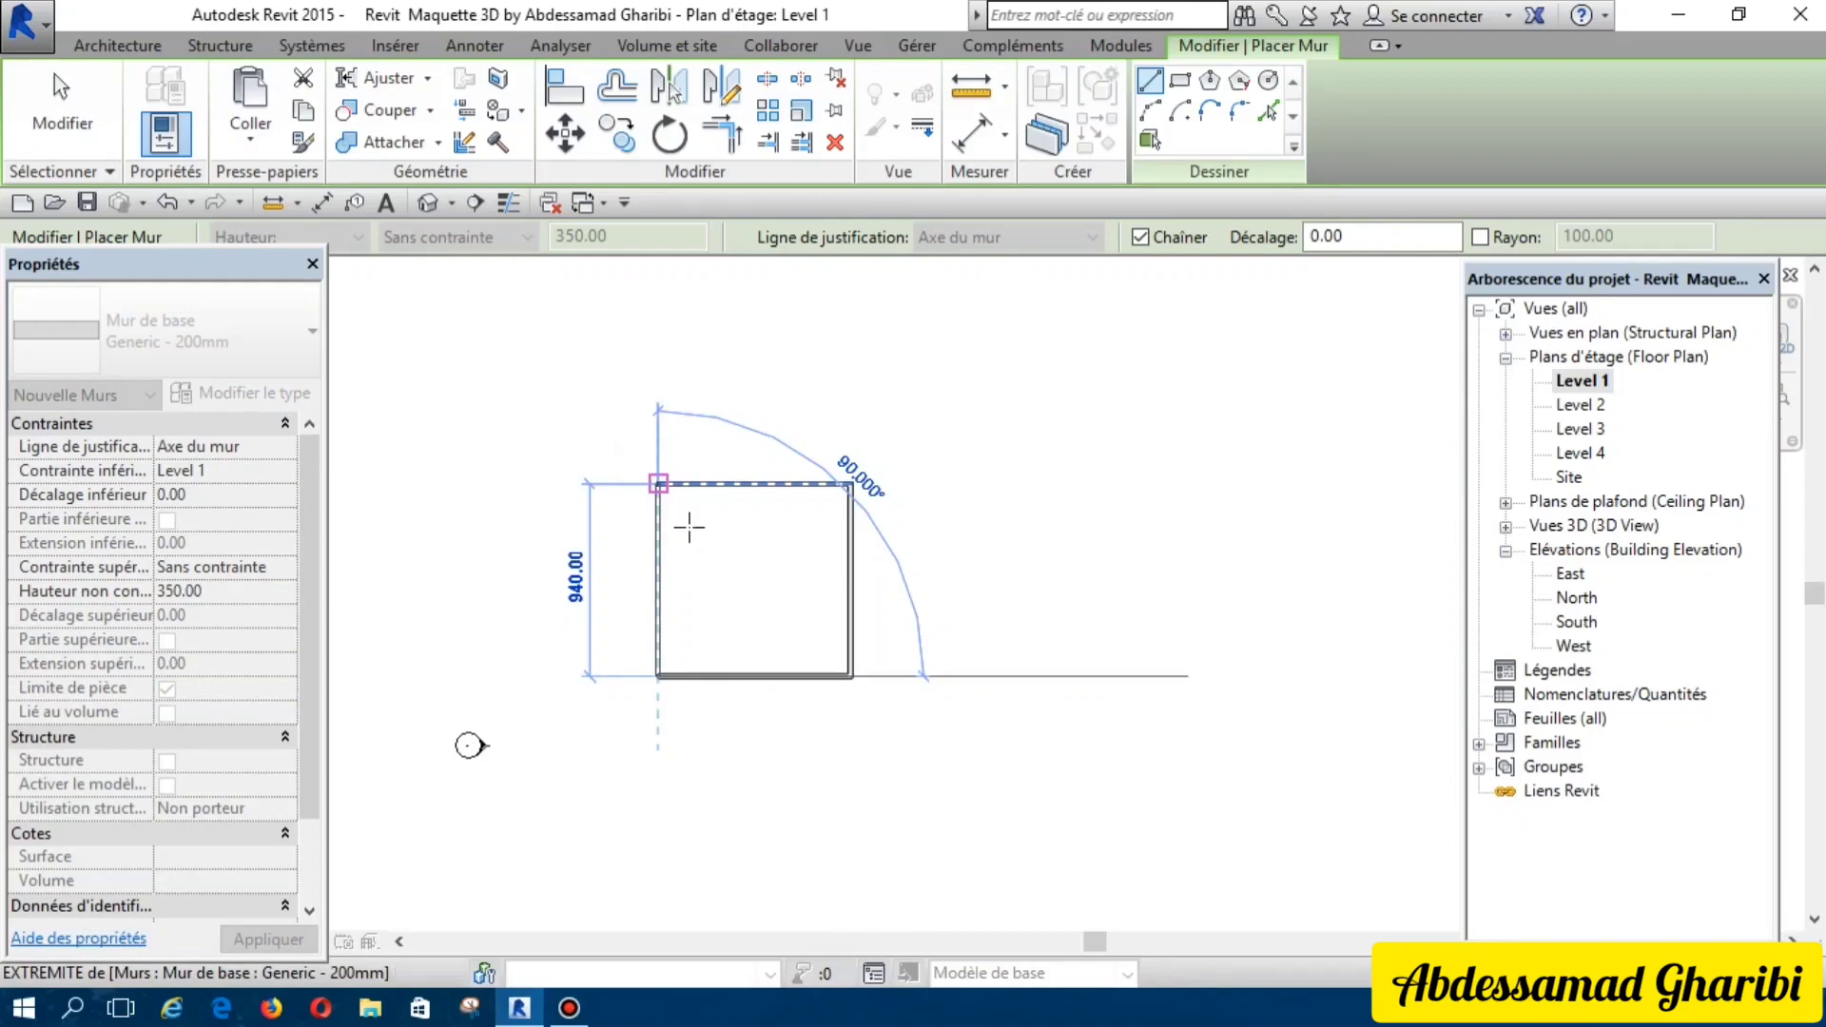
scroll(688, 526, "up", 4)
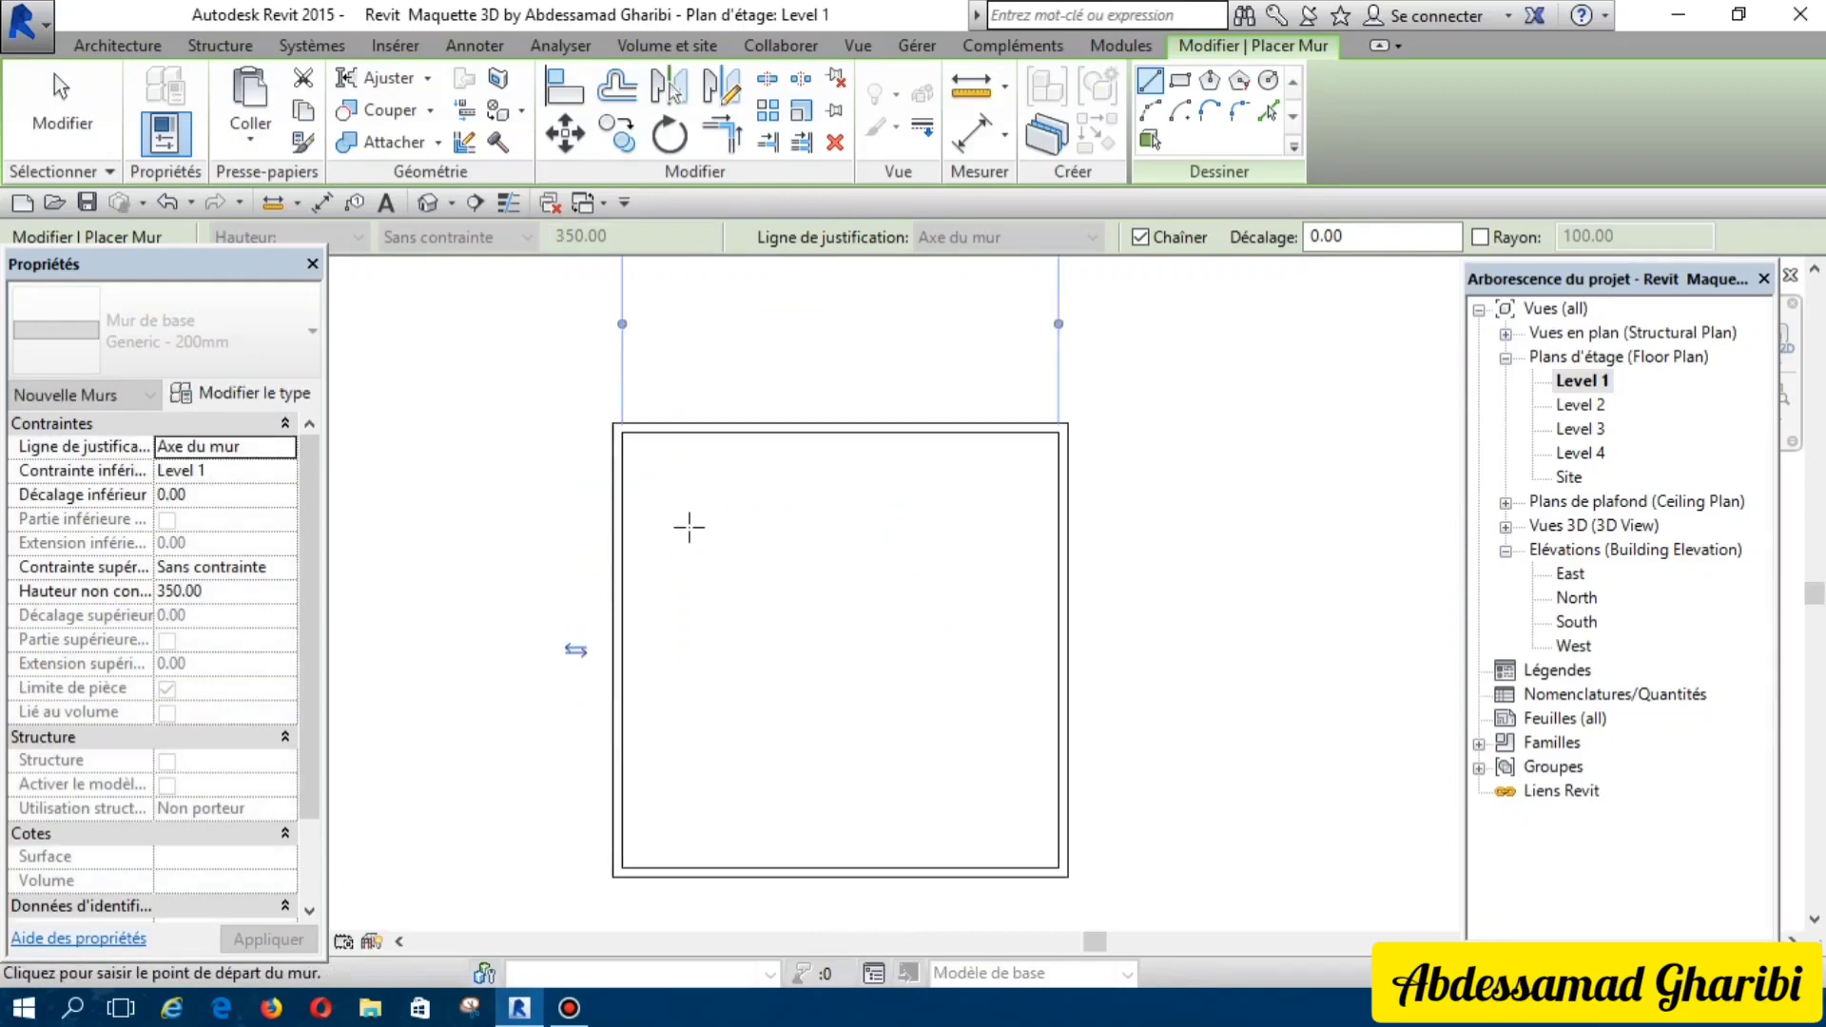
Step: Start a 930 horizontal interior wall from the left wall's inner face near the top
scroll(689, 526, "up", 1)
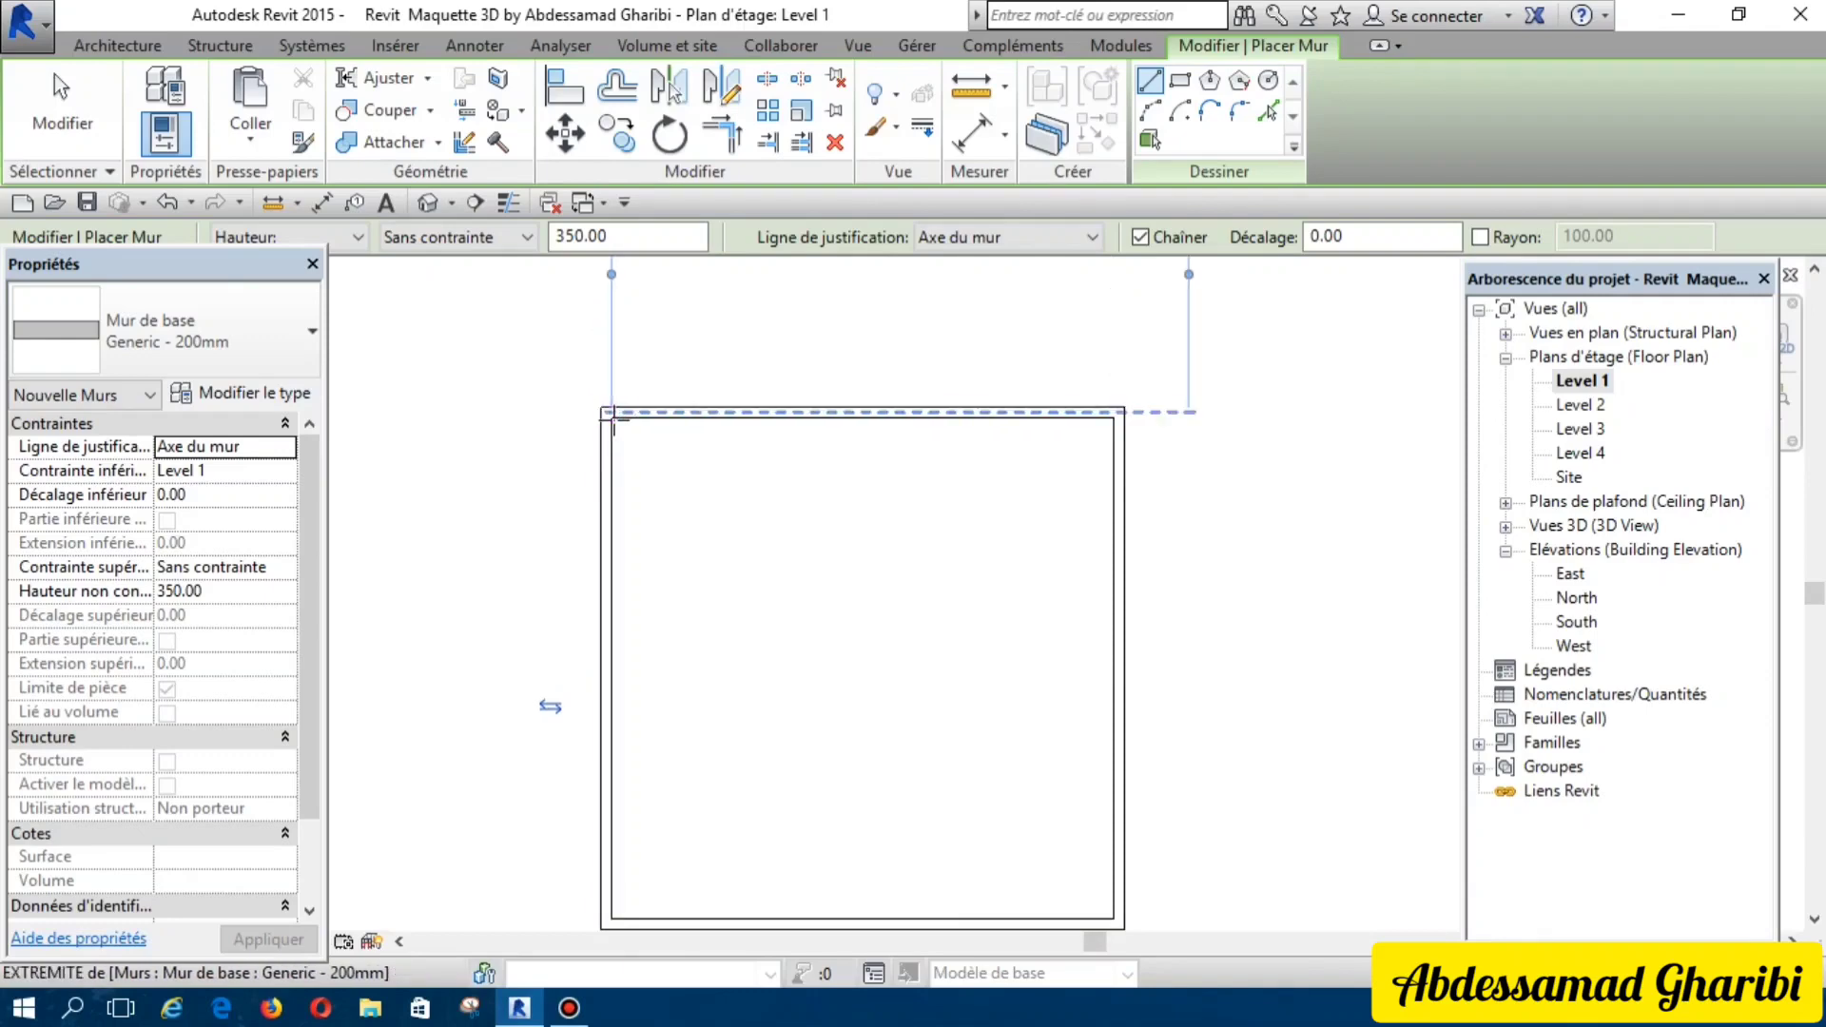
scroll(609, 418, "up", 2)
scroll(612, 437, "up", 1)
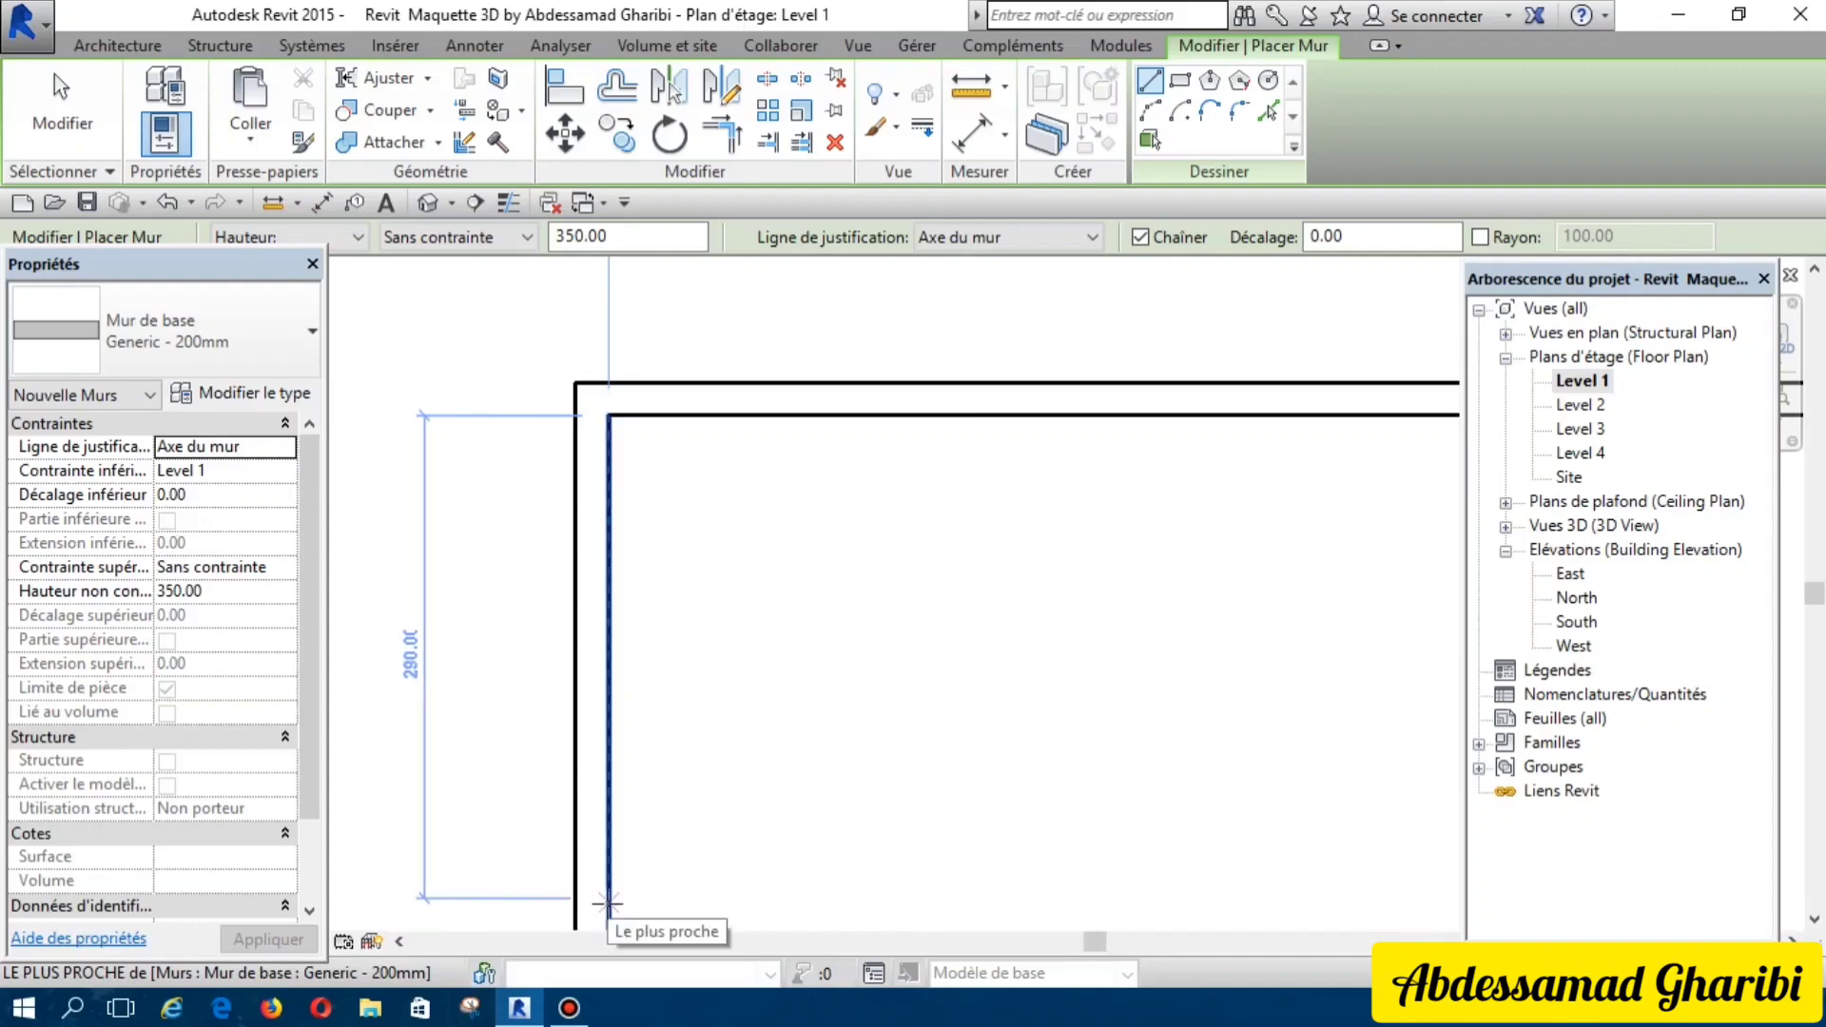
left_click(607, 902)
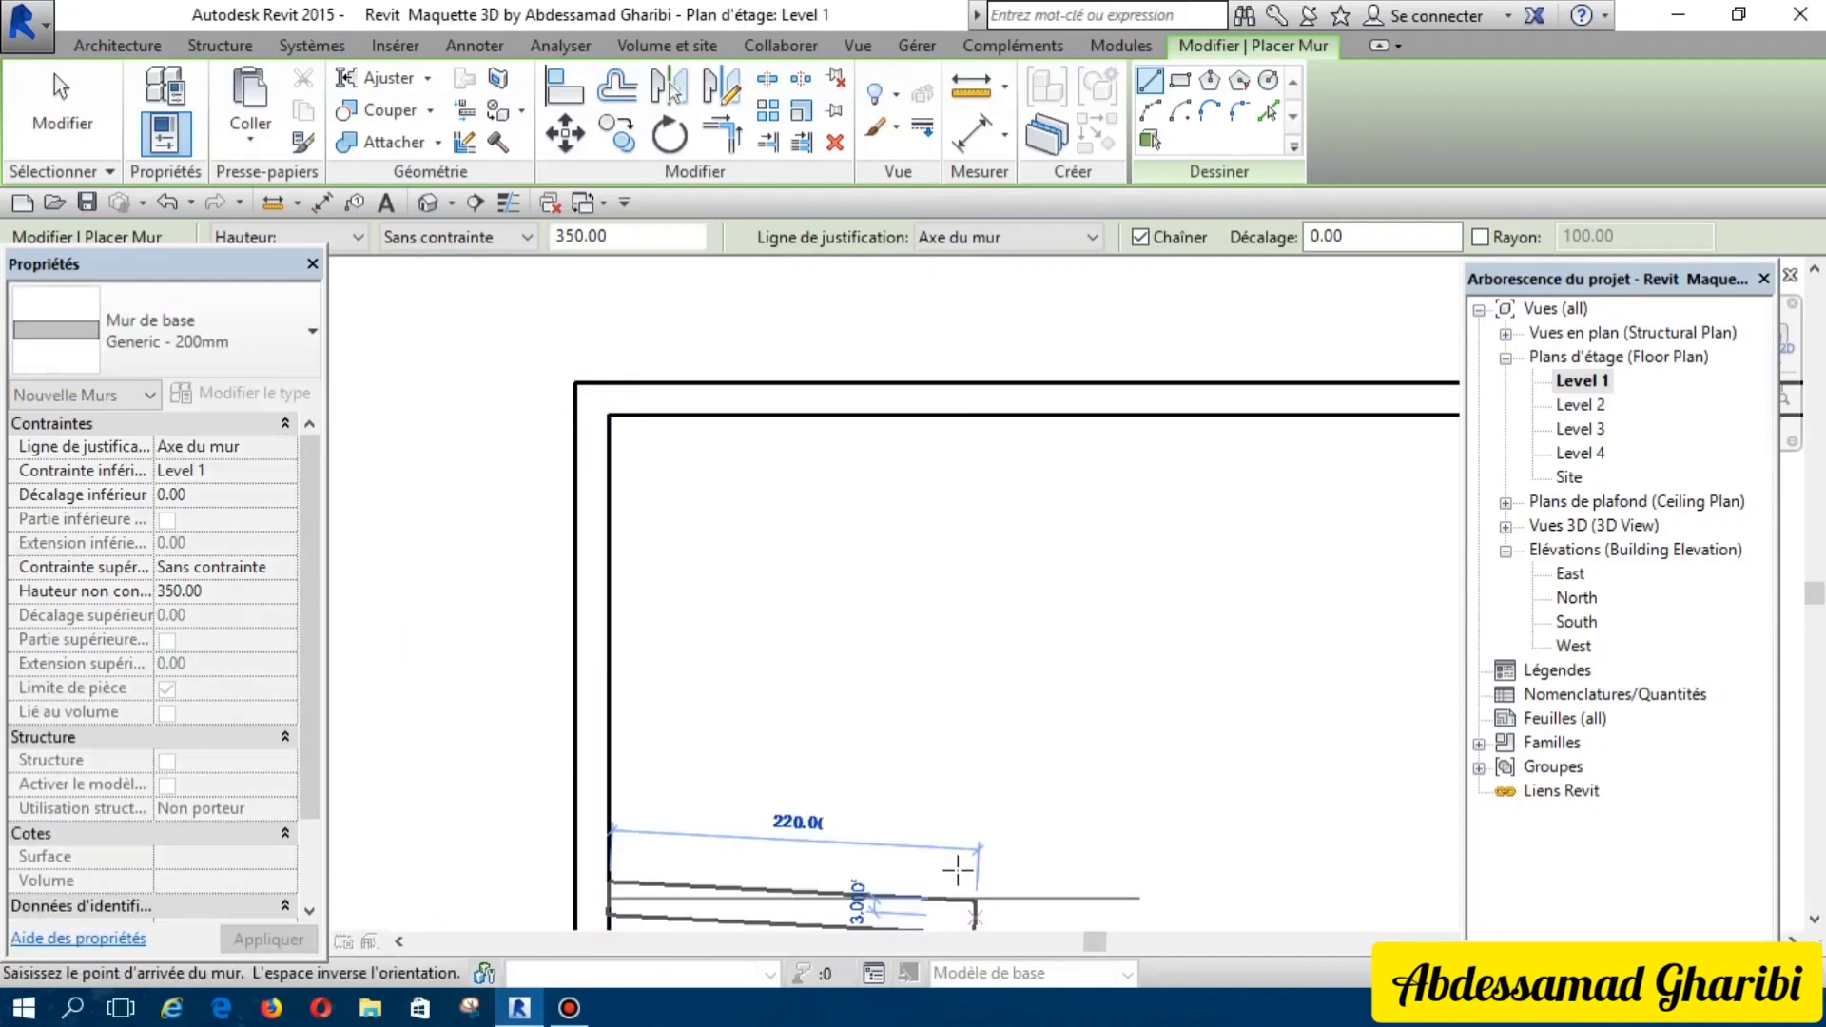
scroll(950, 863, "down", 3)
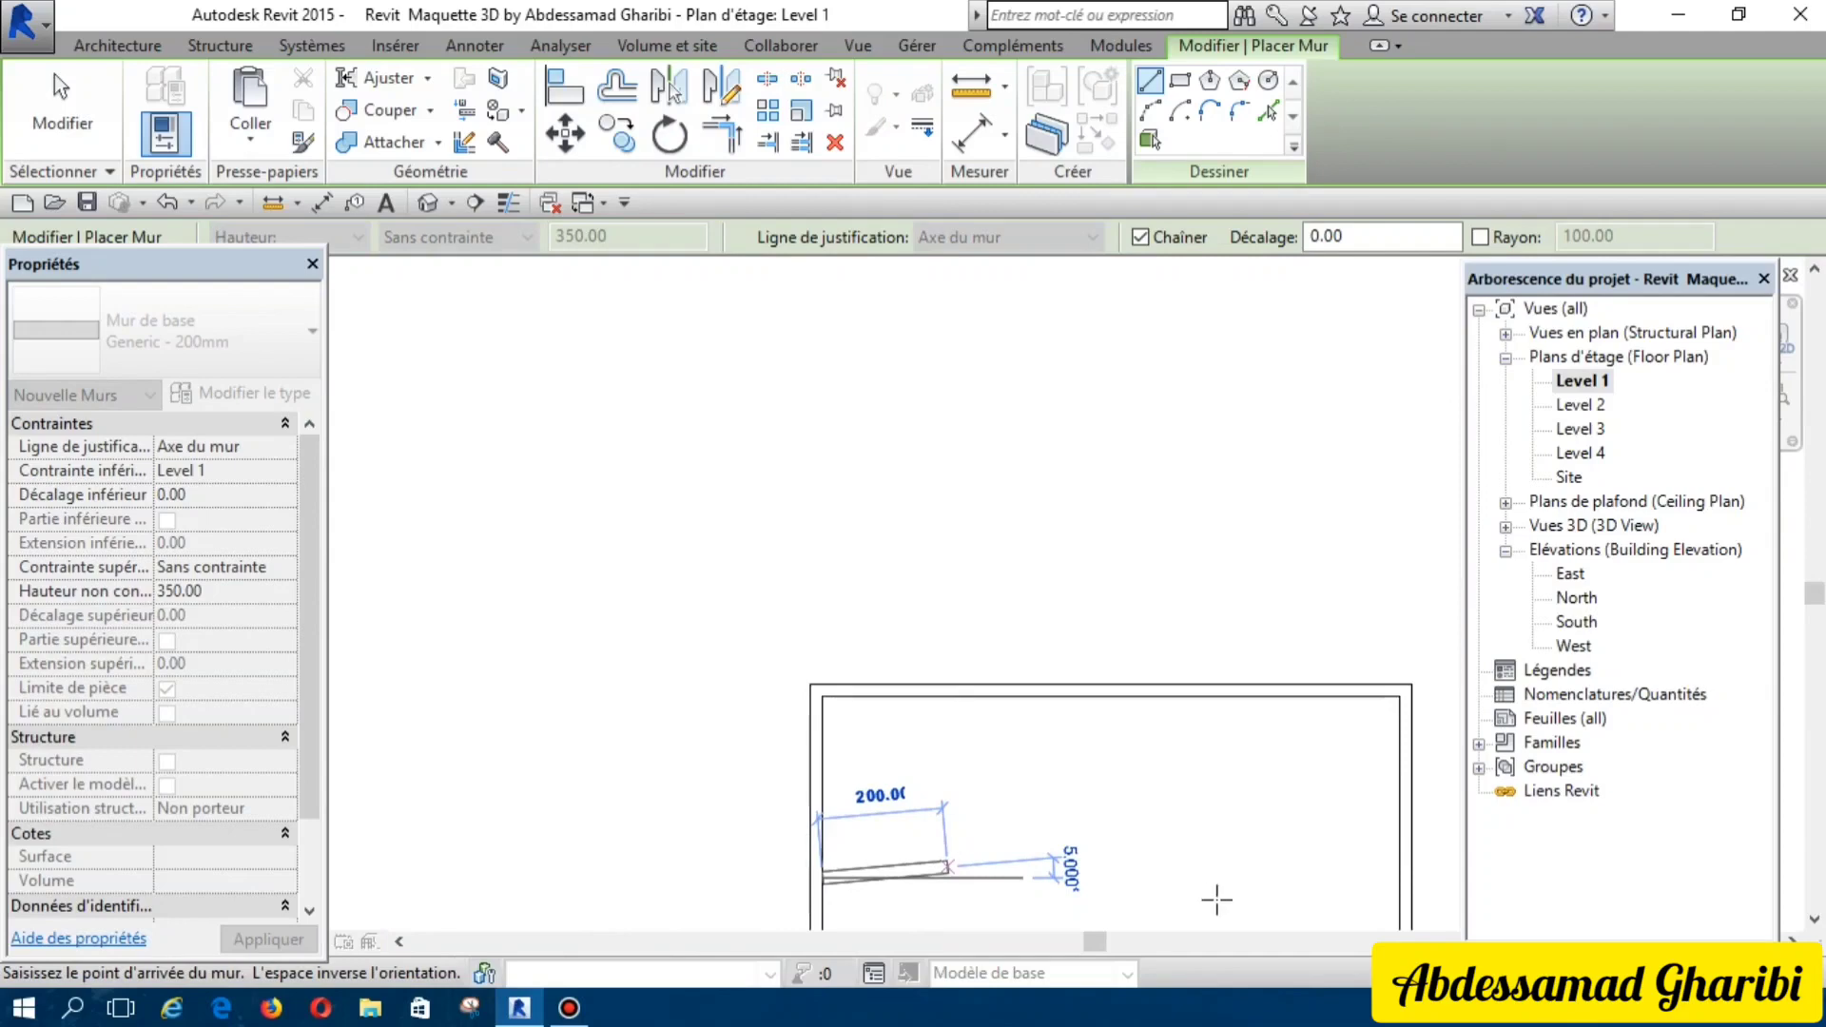
scroll(1327, 861, "down", 2)
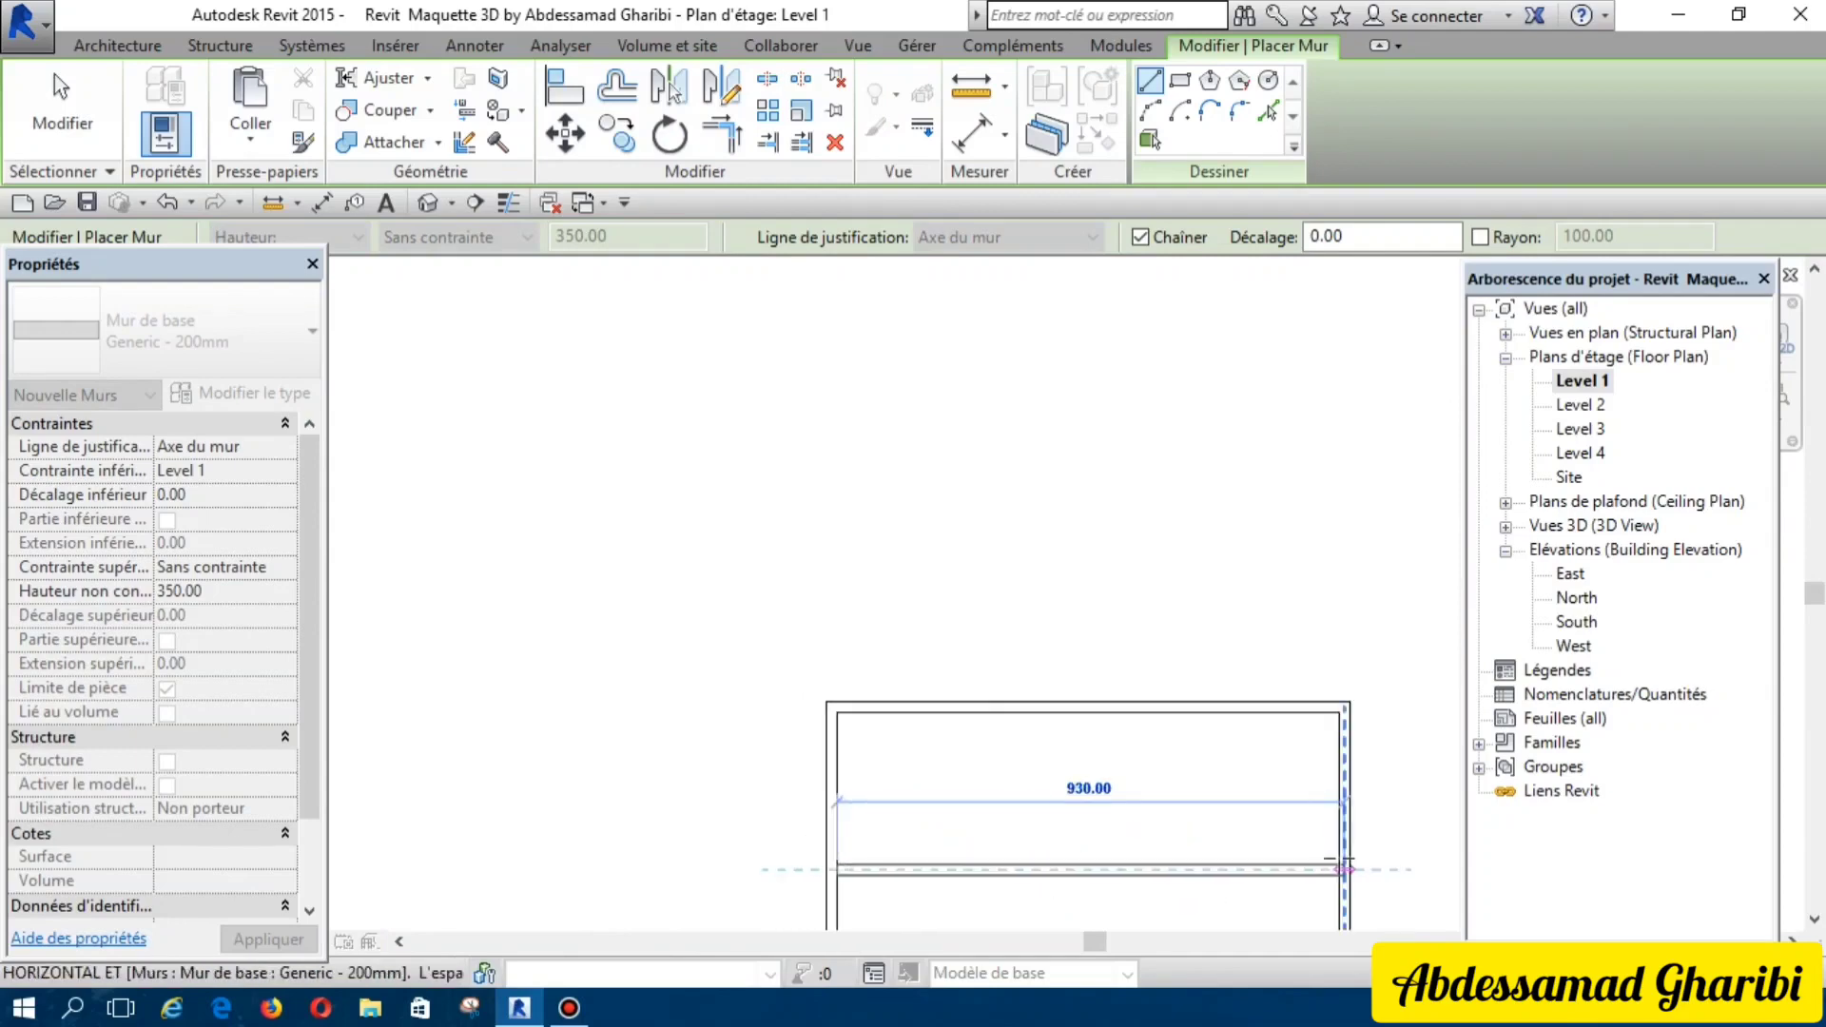
scroll(1341, 861, "up", 1)
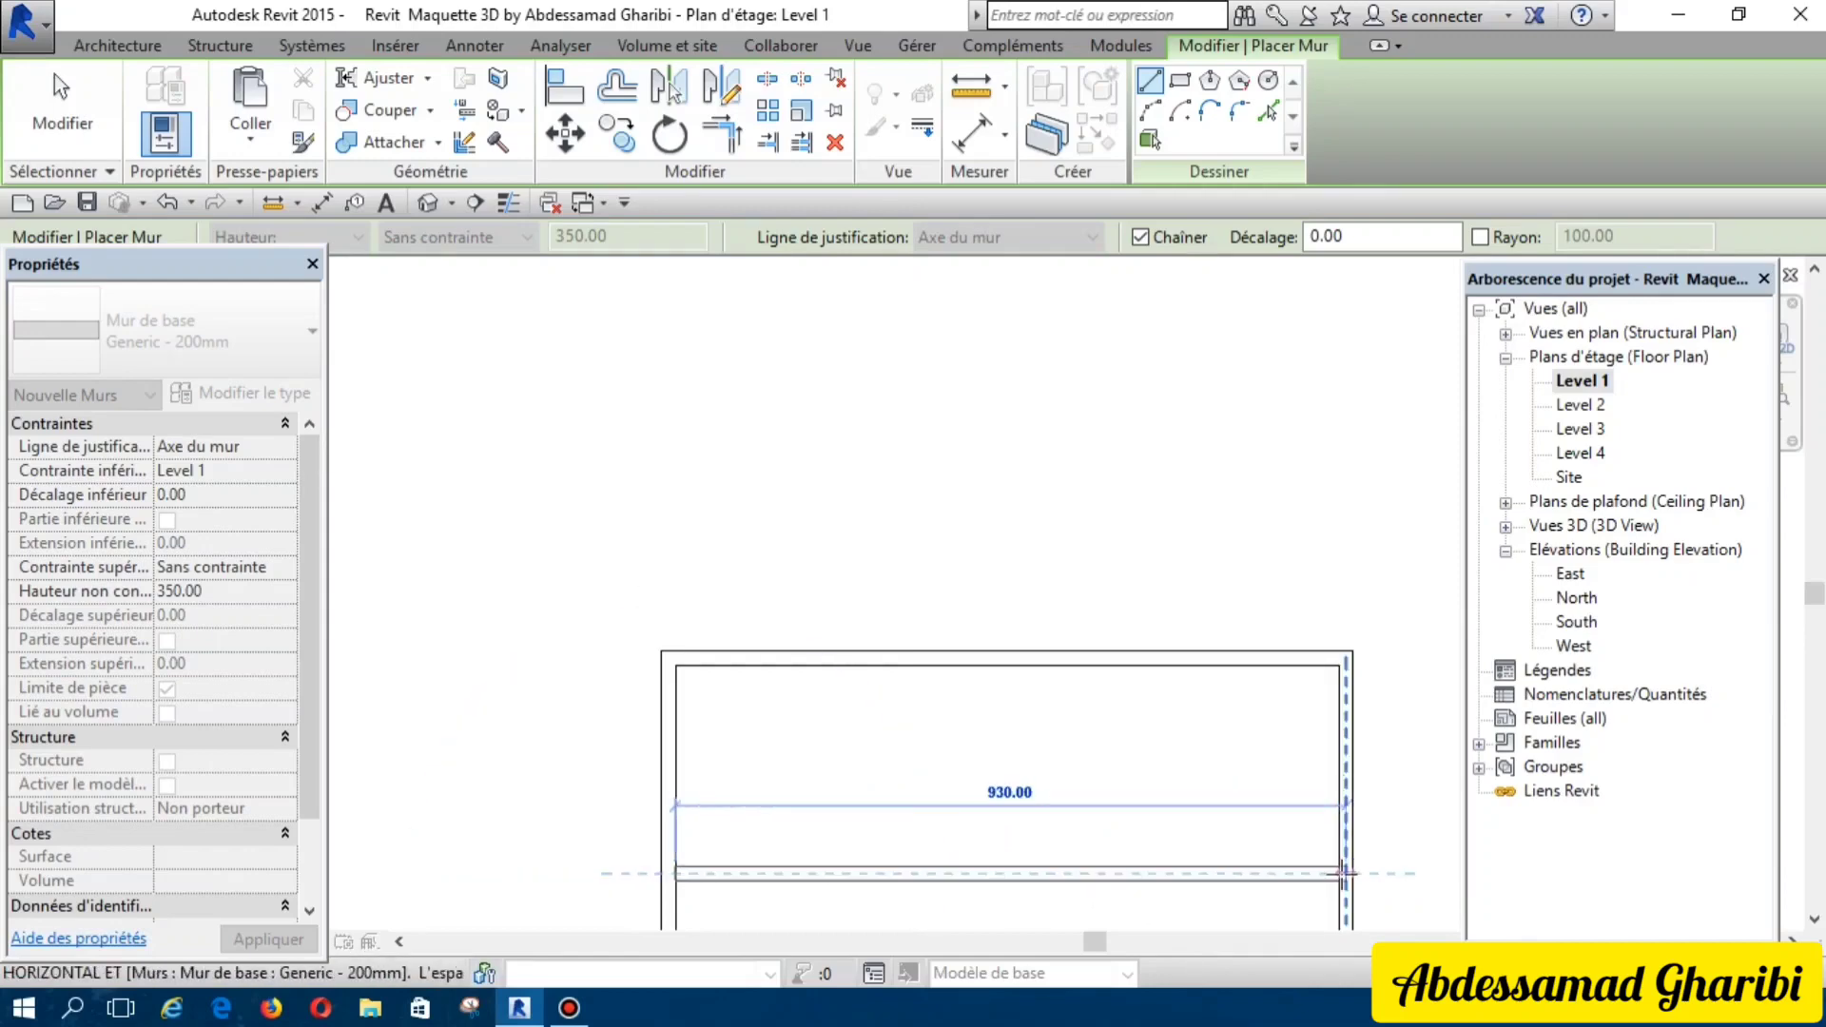
Step: Finish the interior wall at the right wall, then add a vertical wall splitting the strip 480/420
left_click(1343, 872)
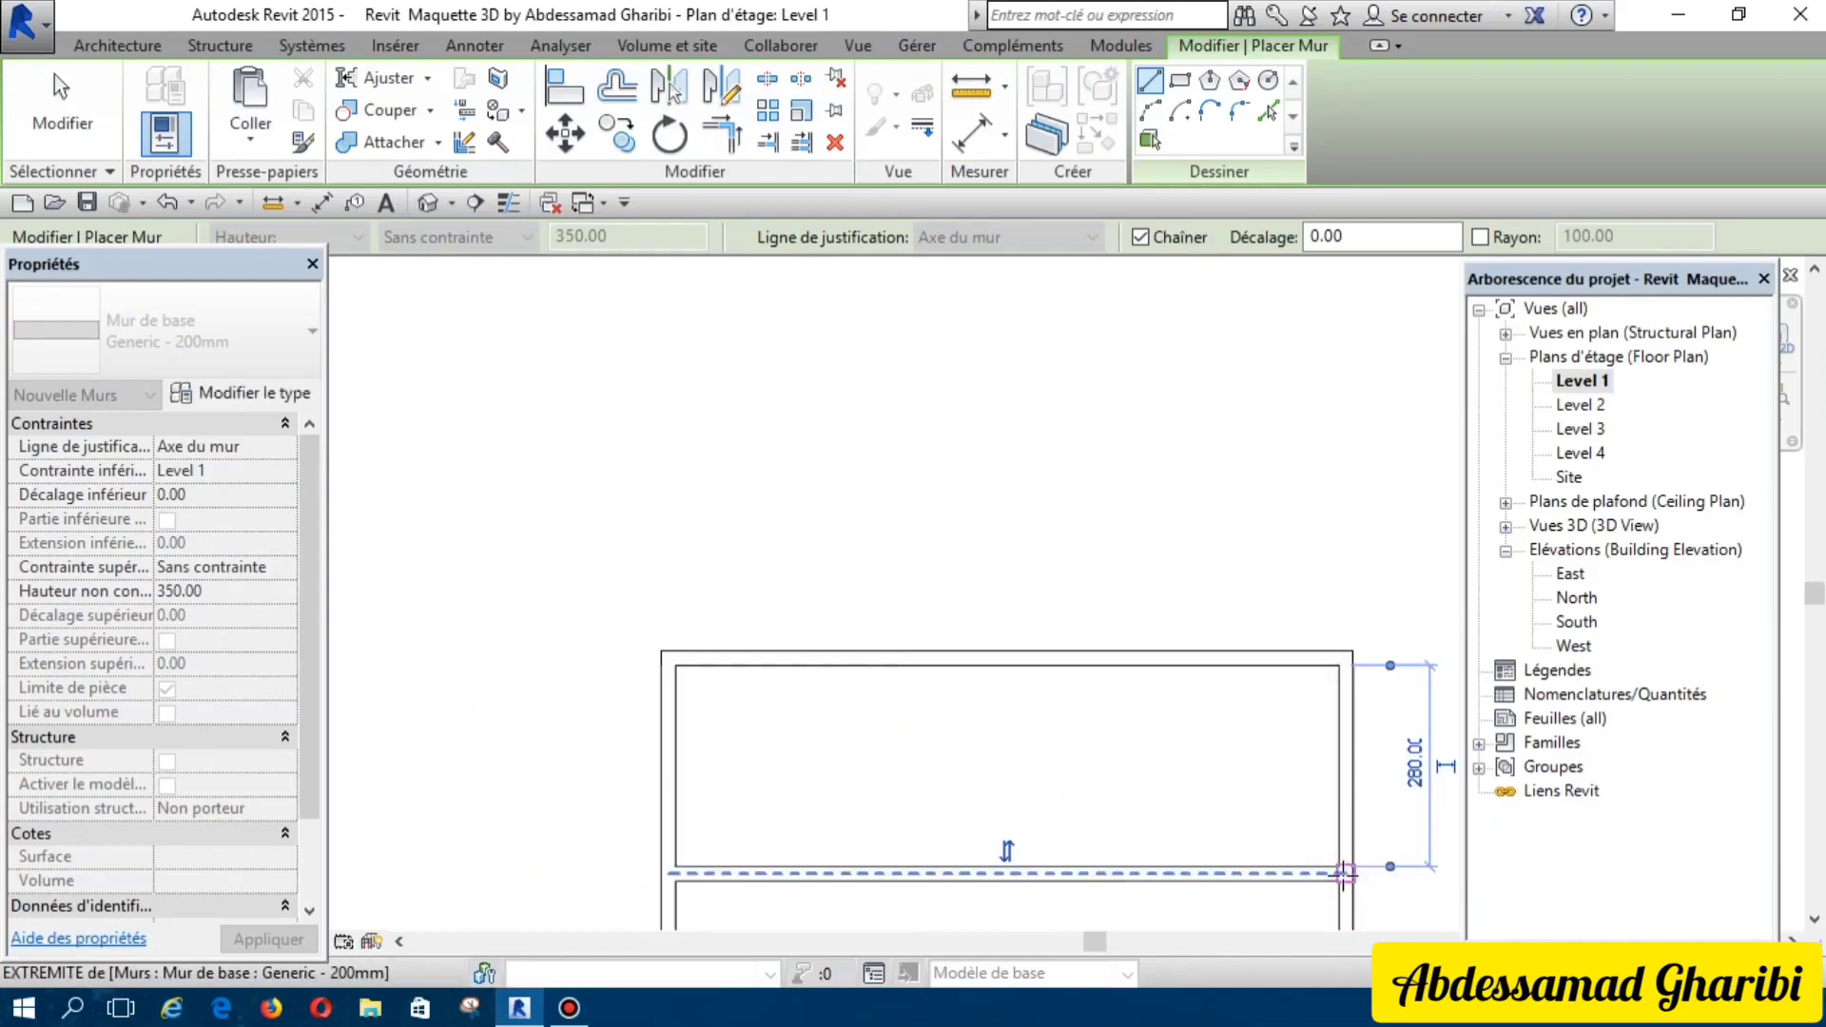
key("Escape")
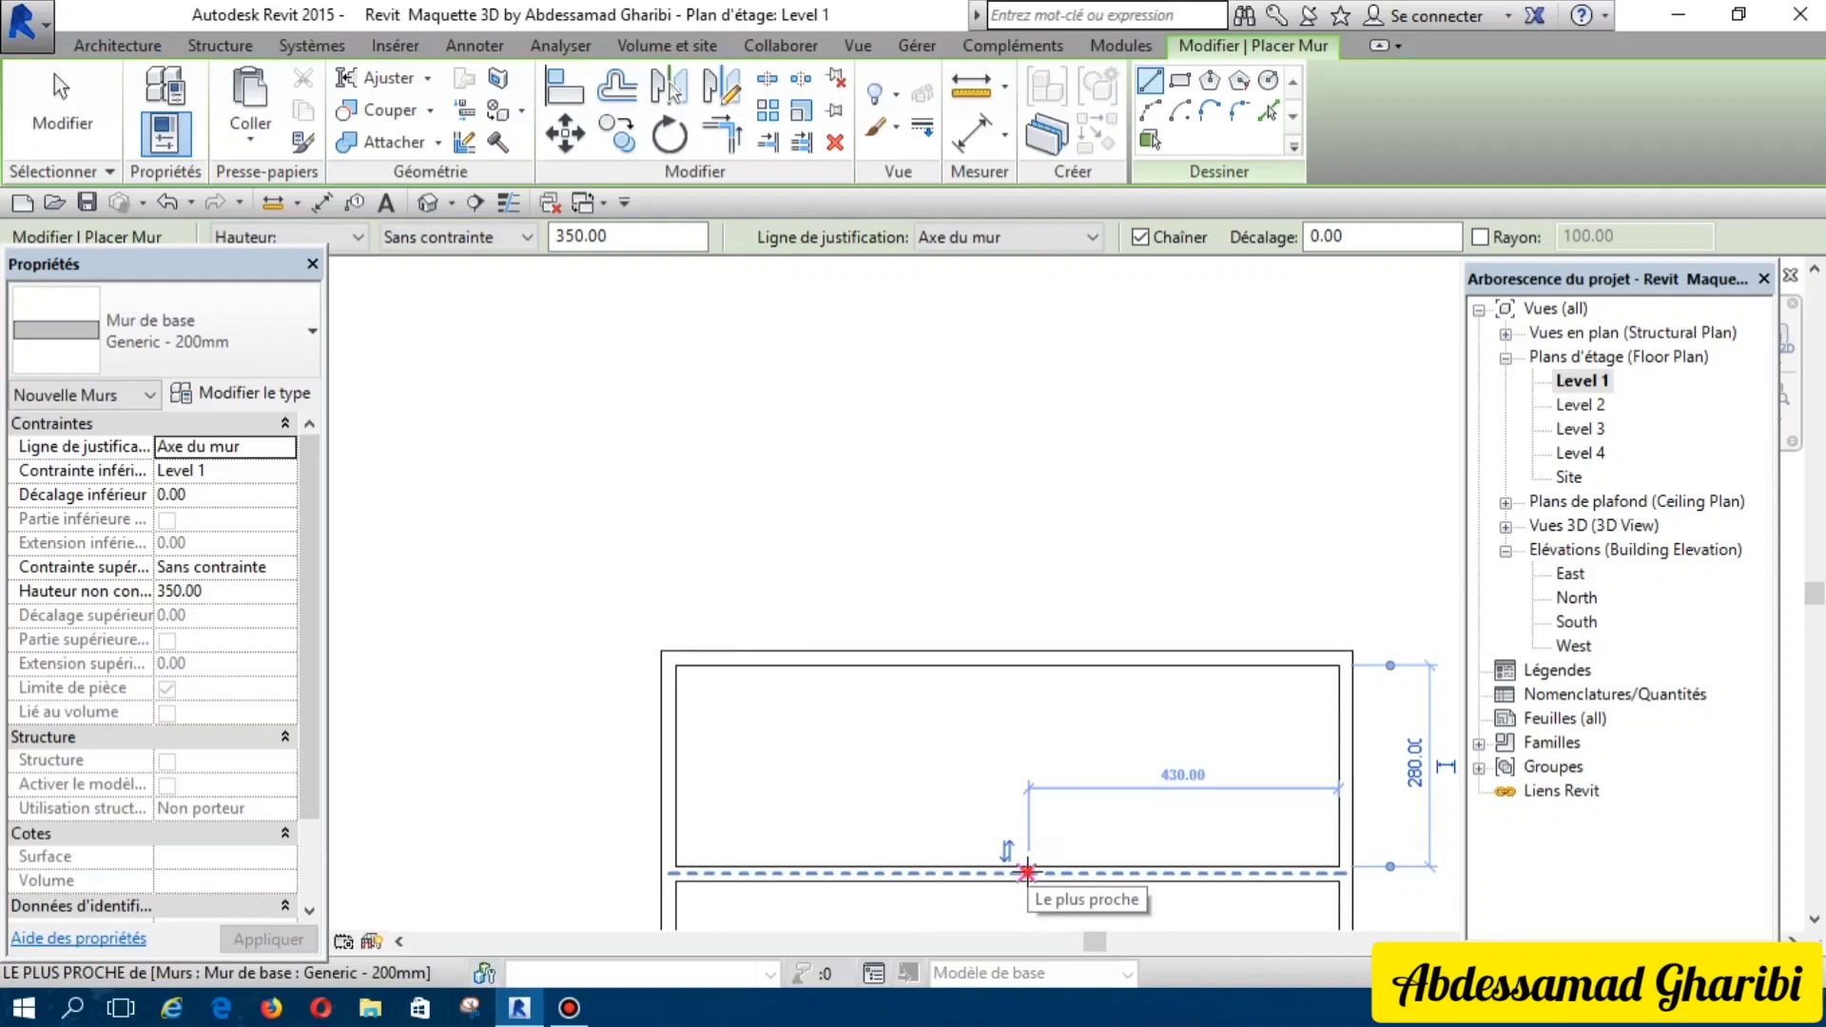
left_click(1027, 872)
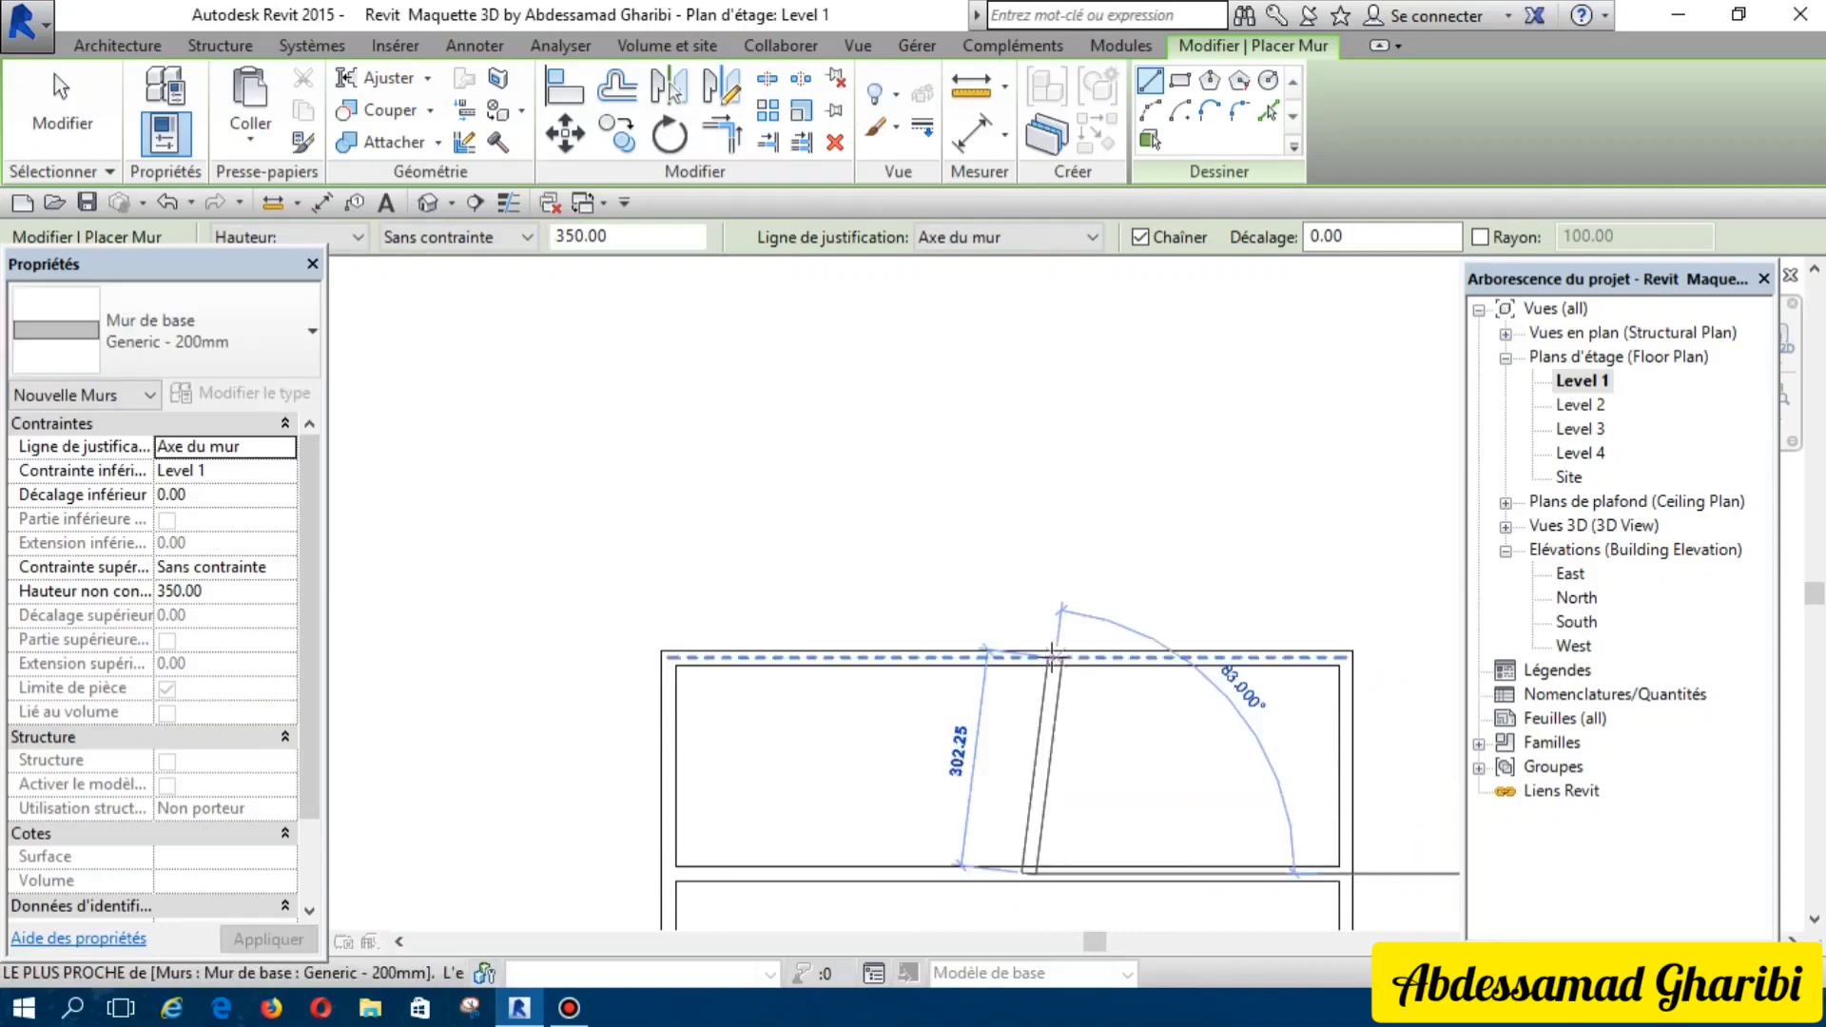
left_click(1051, 656)
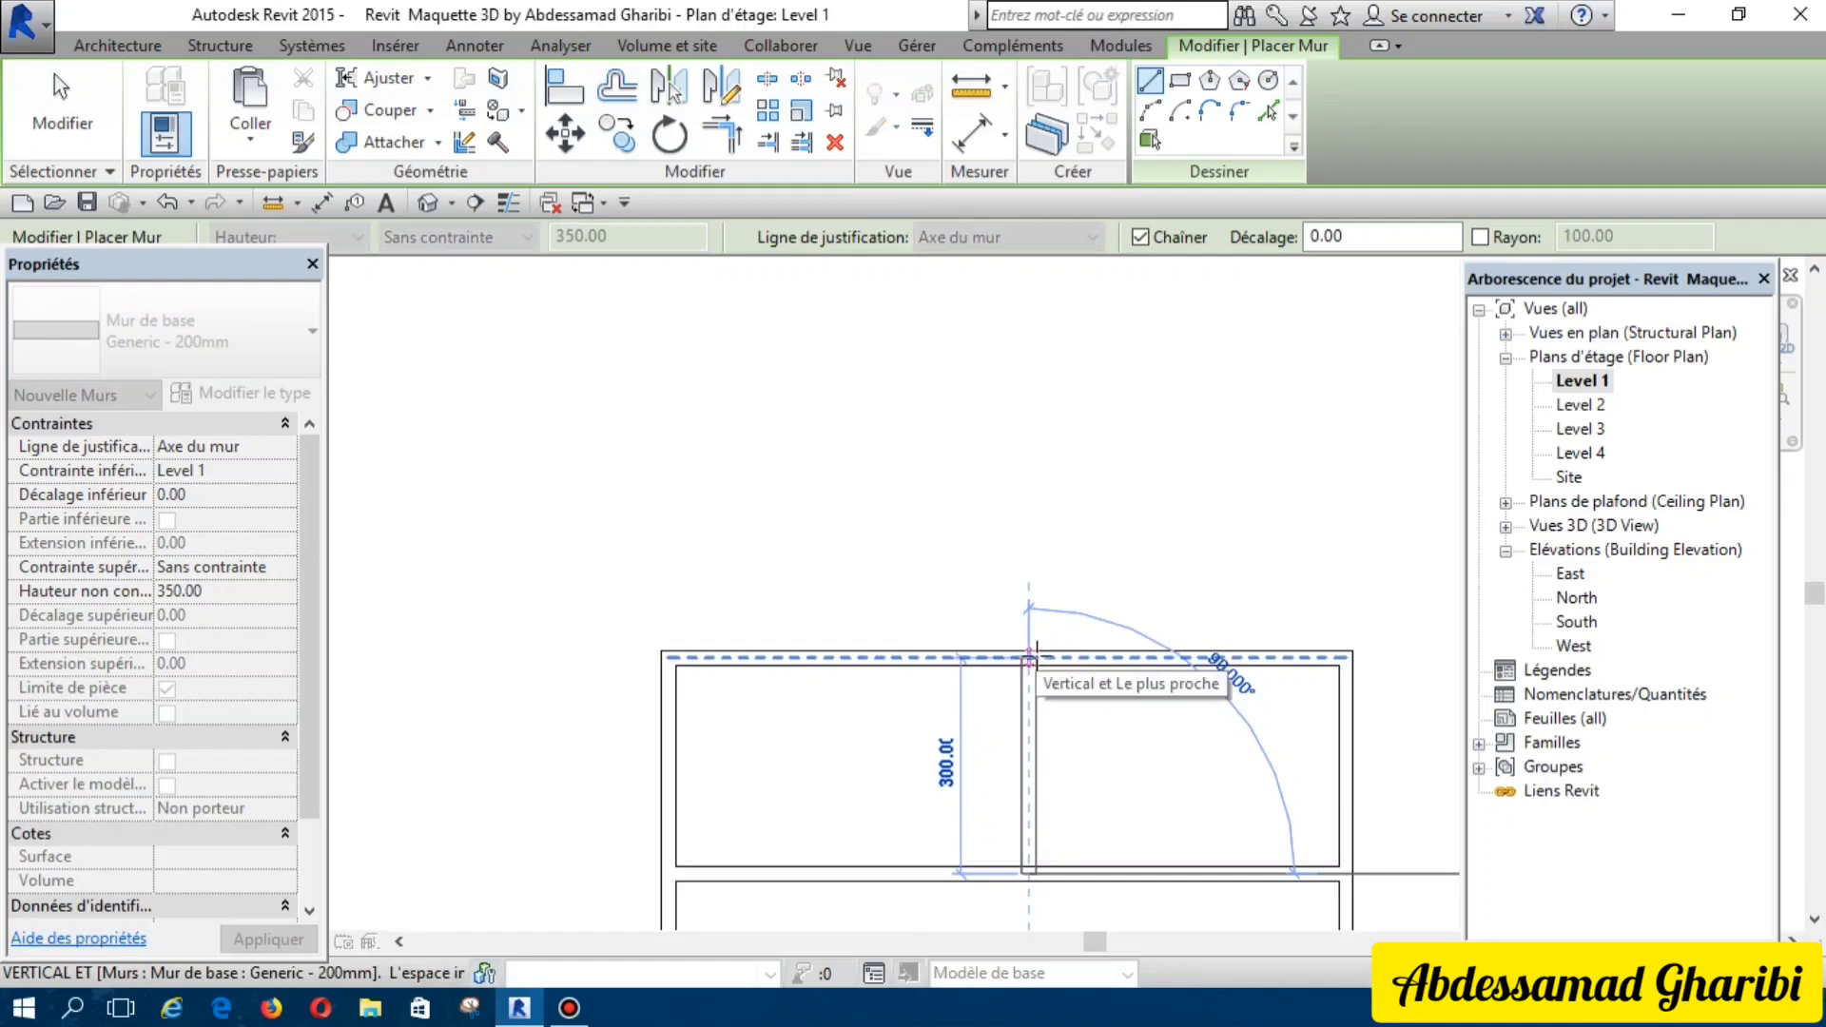
left_click(1035, 657)
key("Escape")
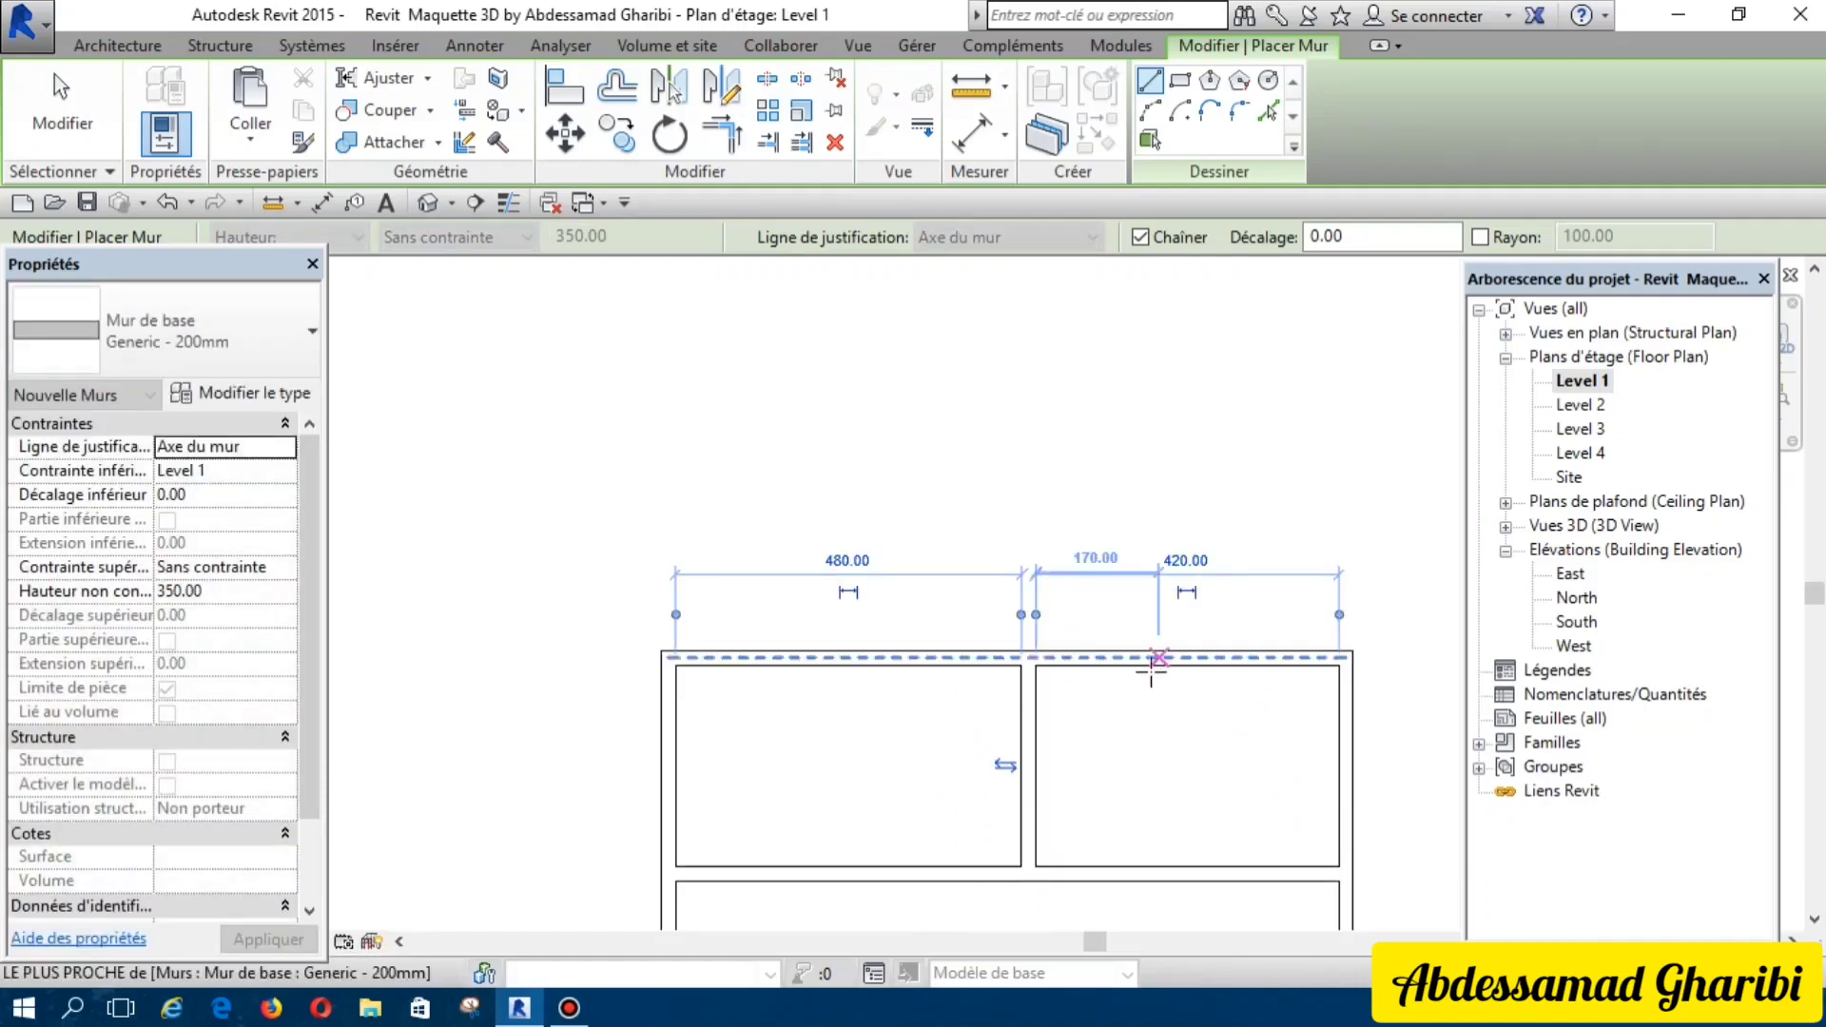
scroll(1151, 675, "down", 1)
scroll(1151, 671, "down", 1)
scroll(1151, 670, "down", 1)
scroll(1151, 671, "down", 1)
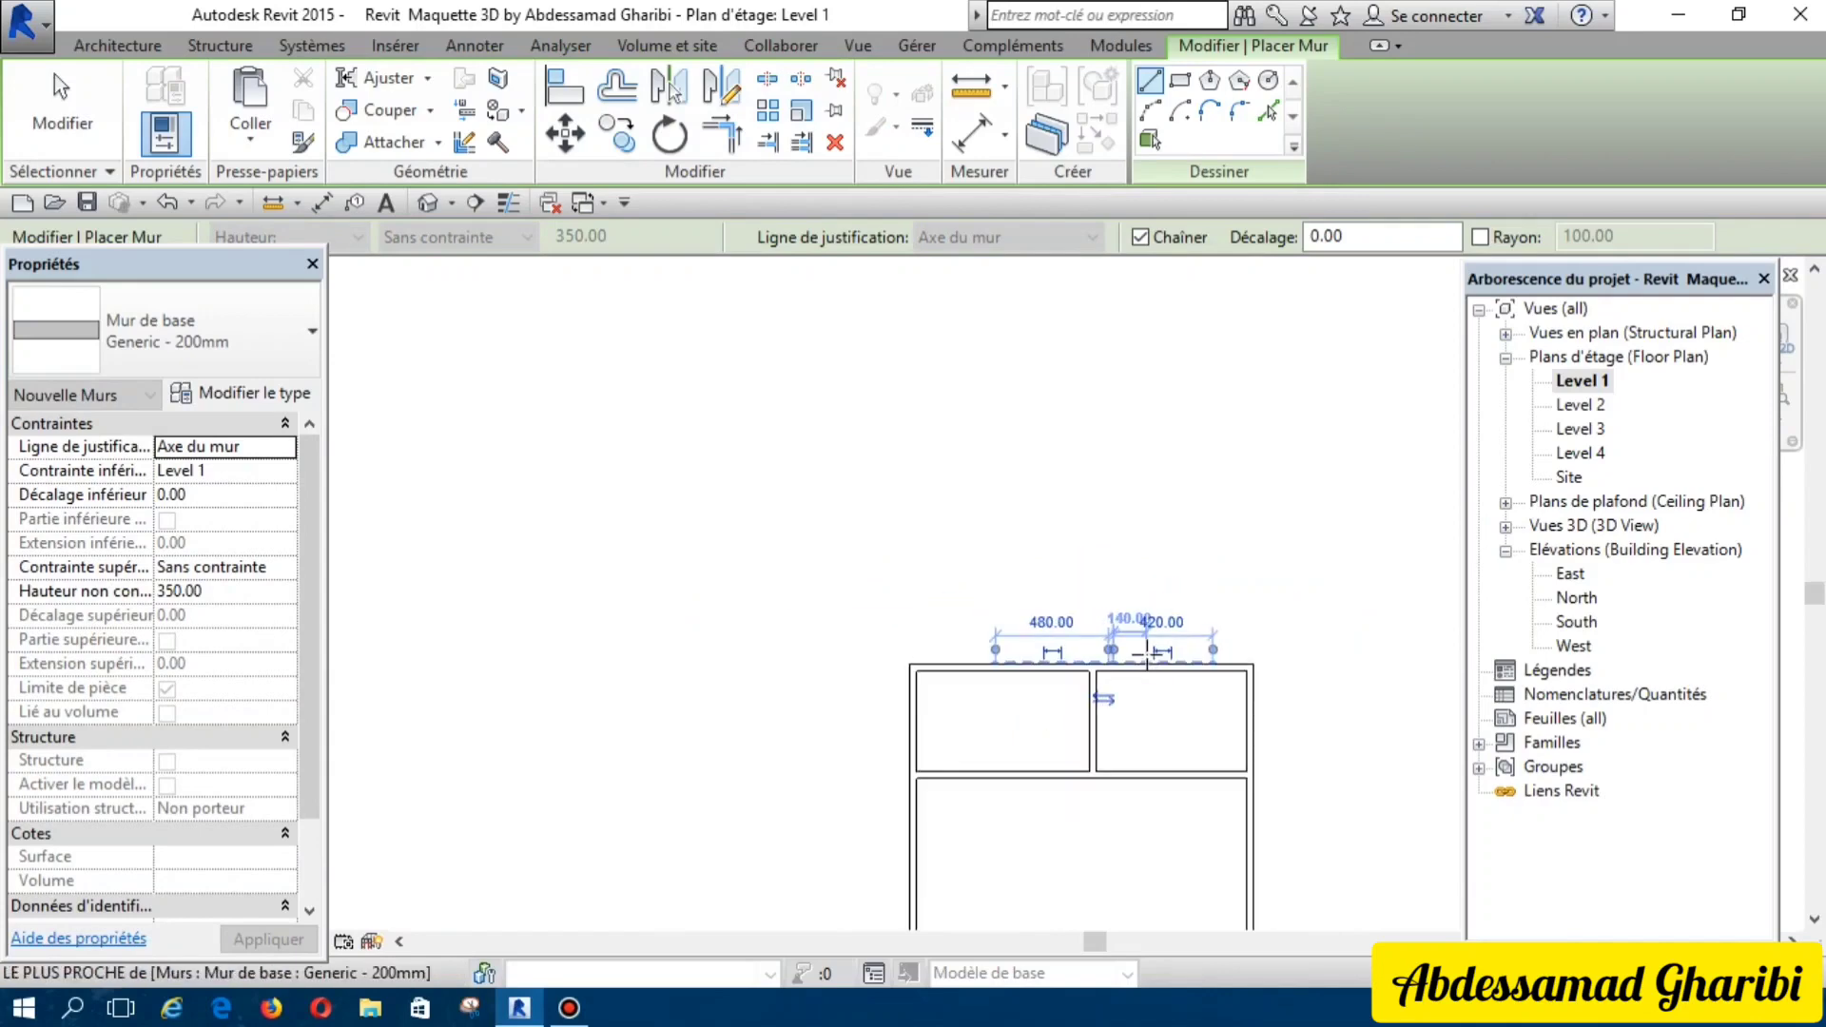
scroll(1132, 723, "down", 1)
scroll(1113, 809, "up", 1)
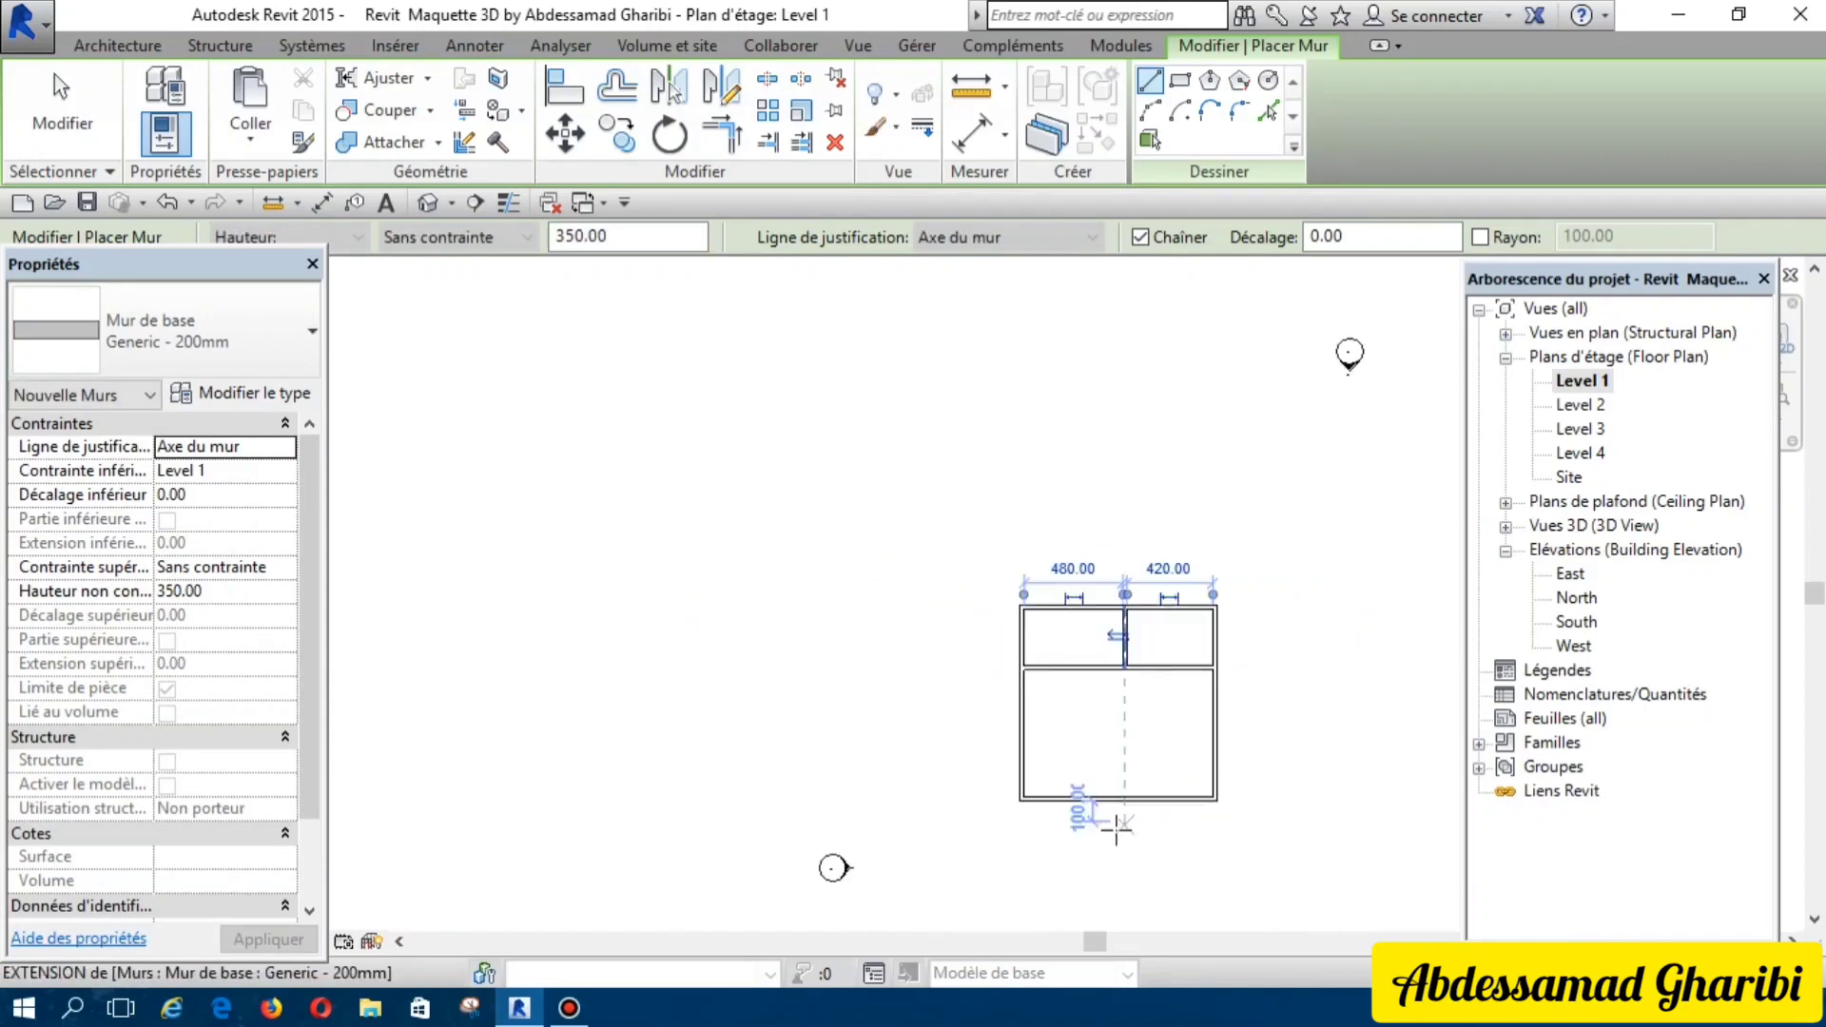
scroll(1117, 828, "up", 1)
scroll(1117, 831, "up", 1)
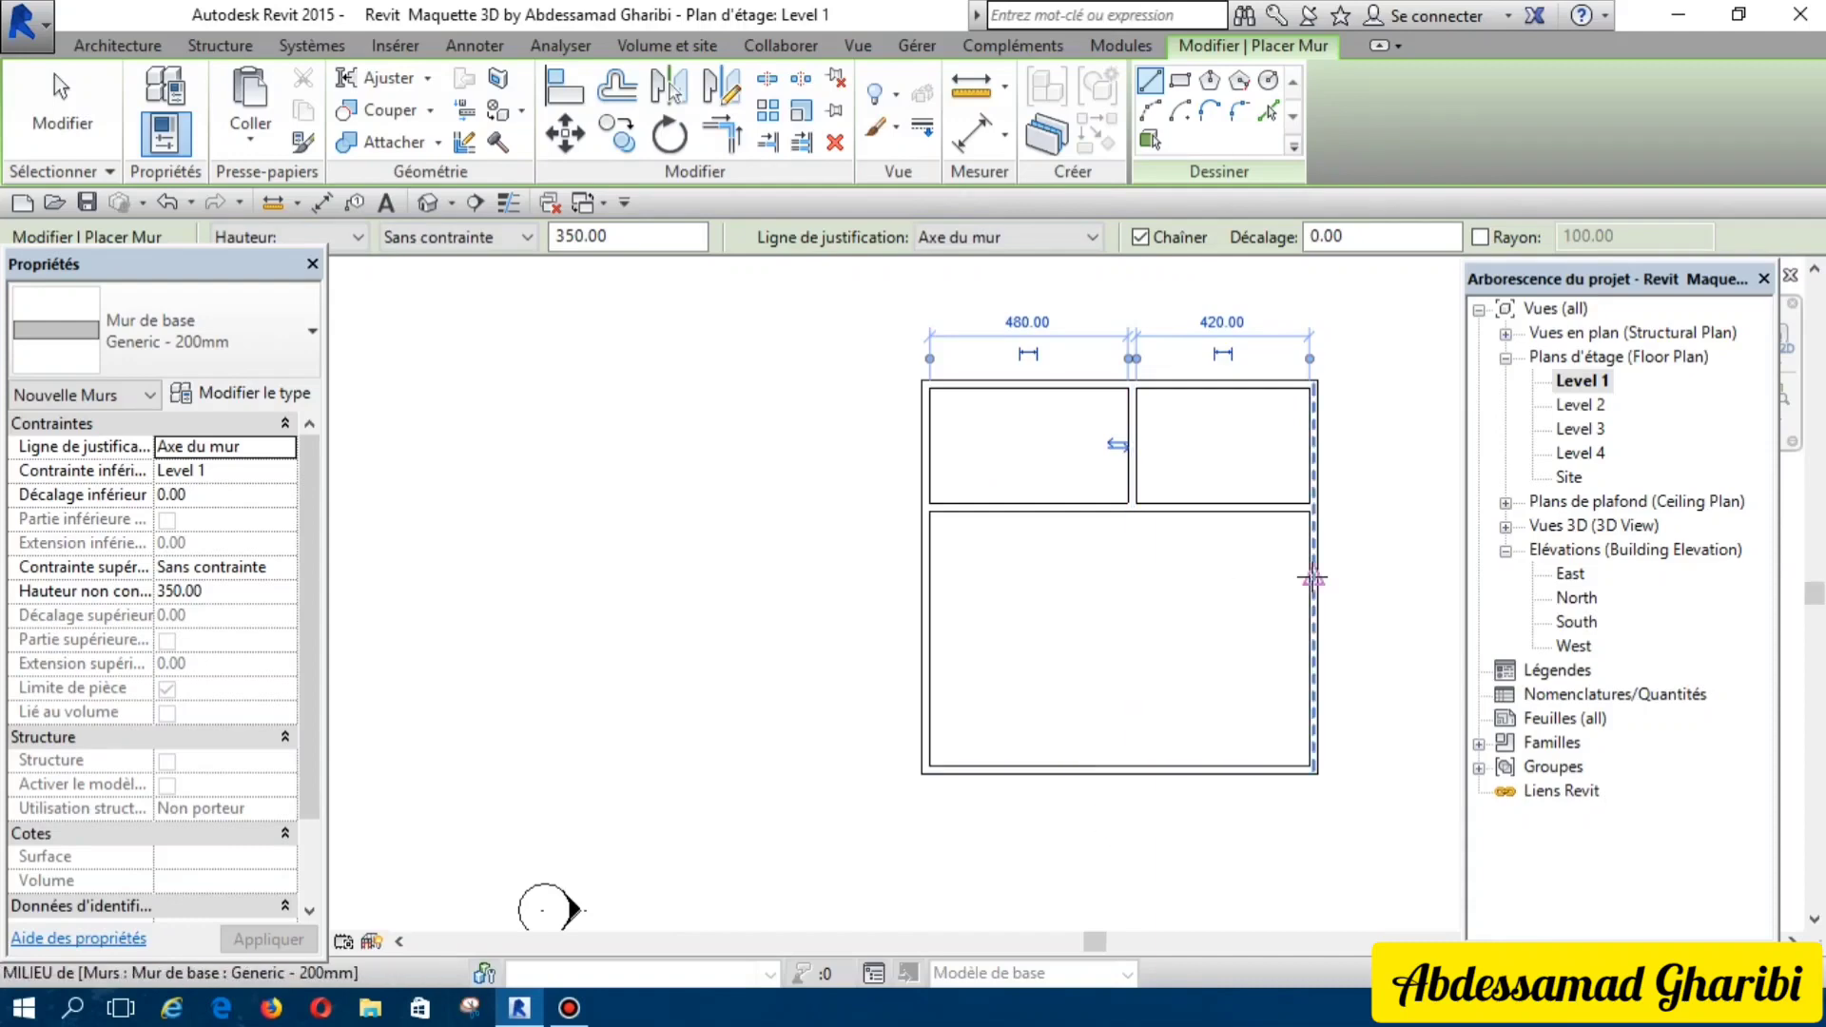
Step: Draw a 230 wall from the right wall's midpoint, turning up to the intersection
left_click(1313, 579)
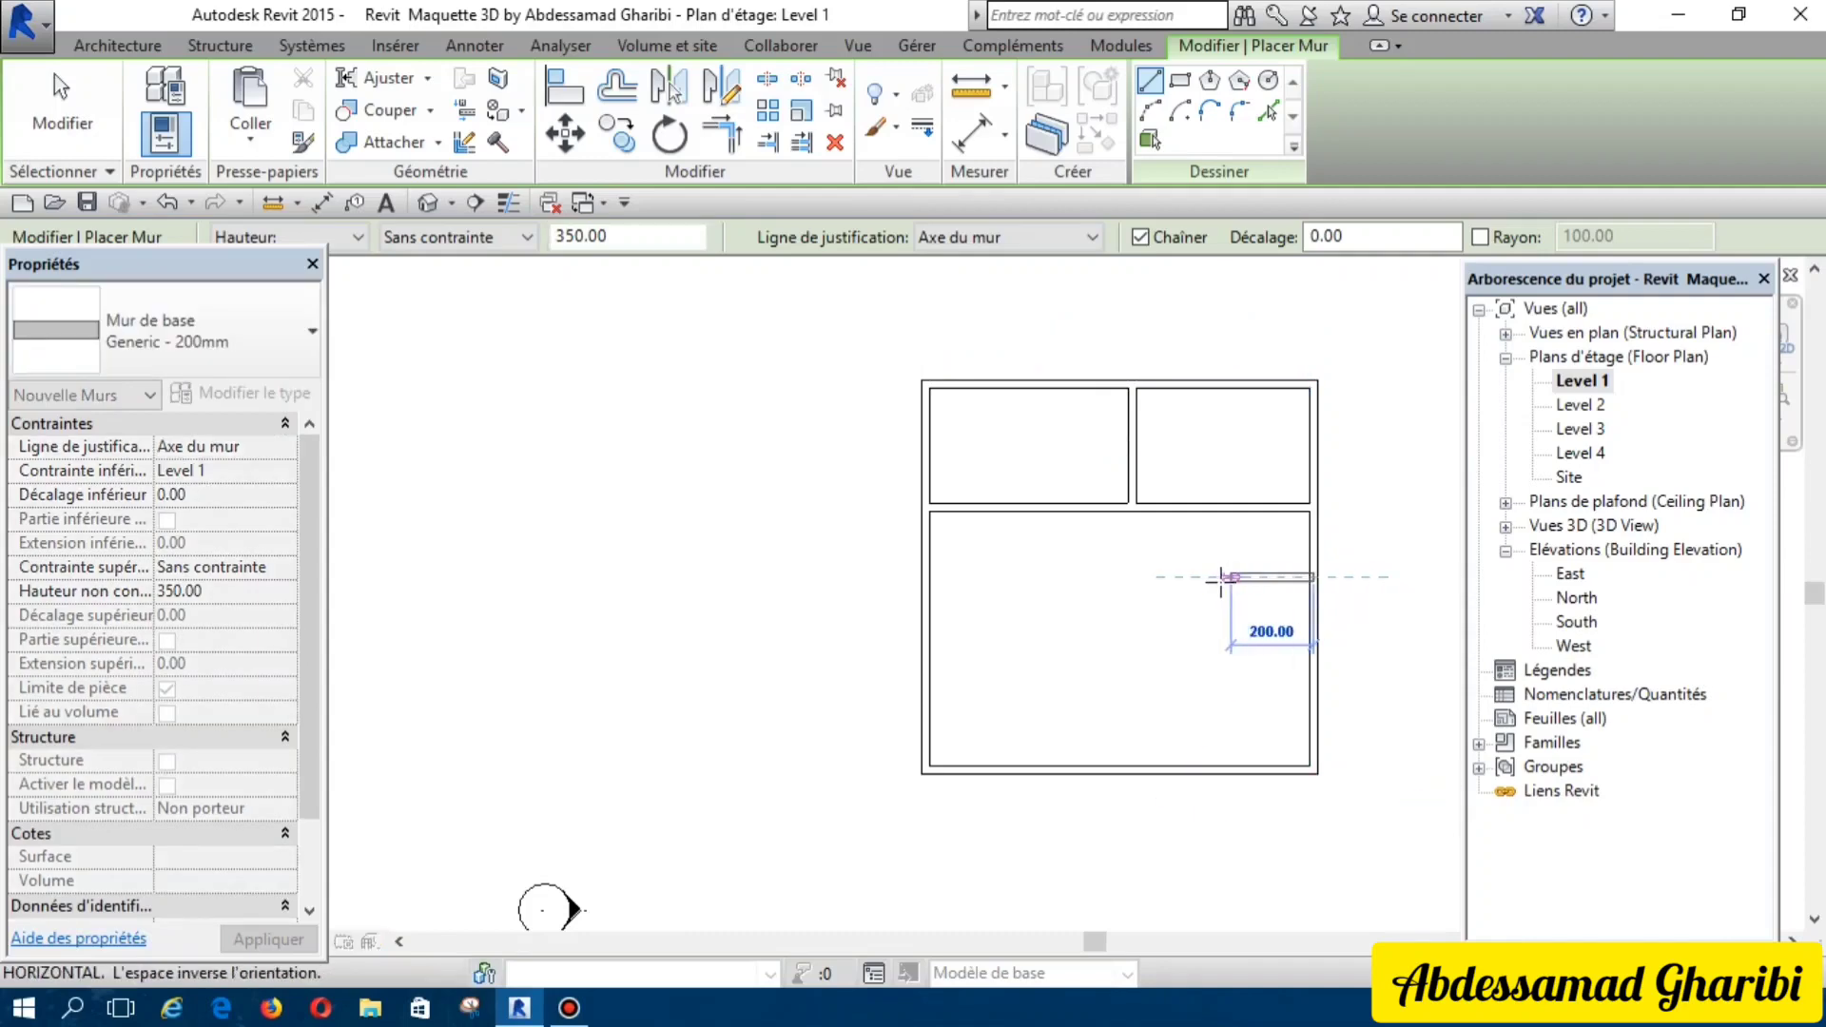
left_click(1221, 578)
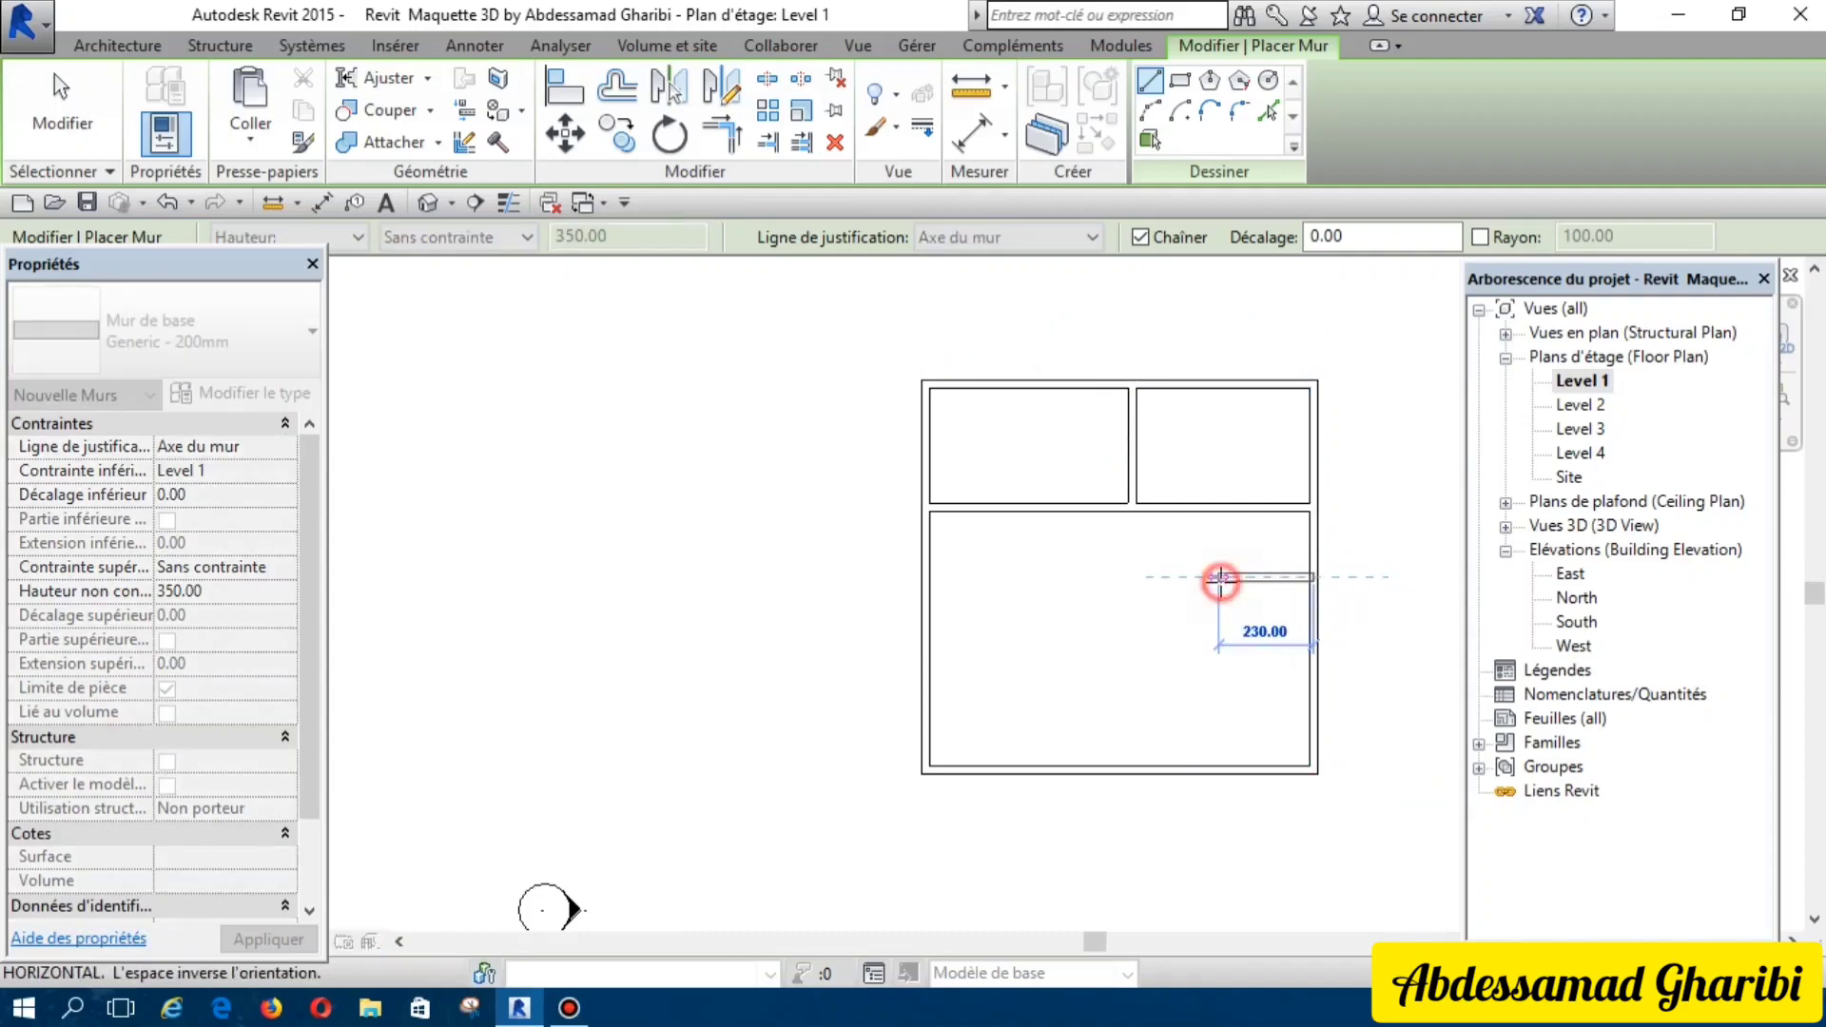
left_click(1219, 507)
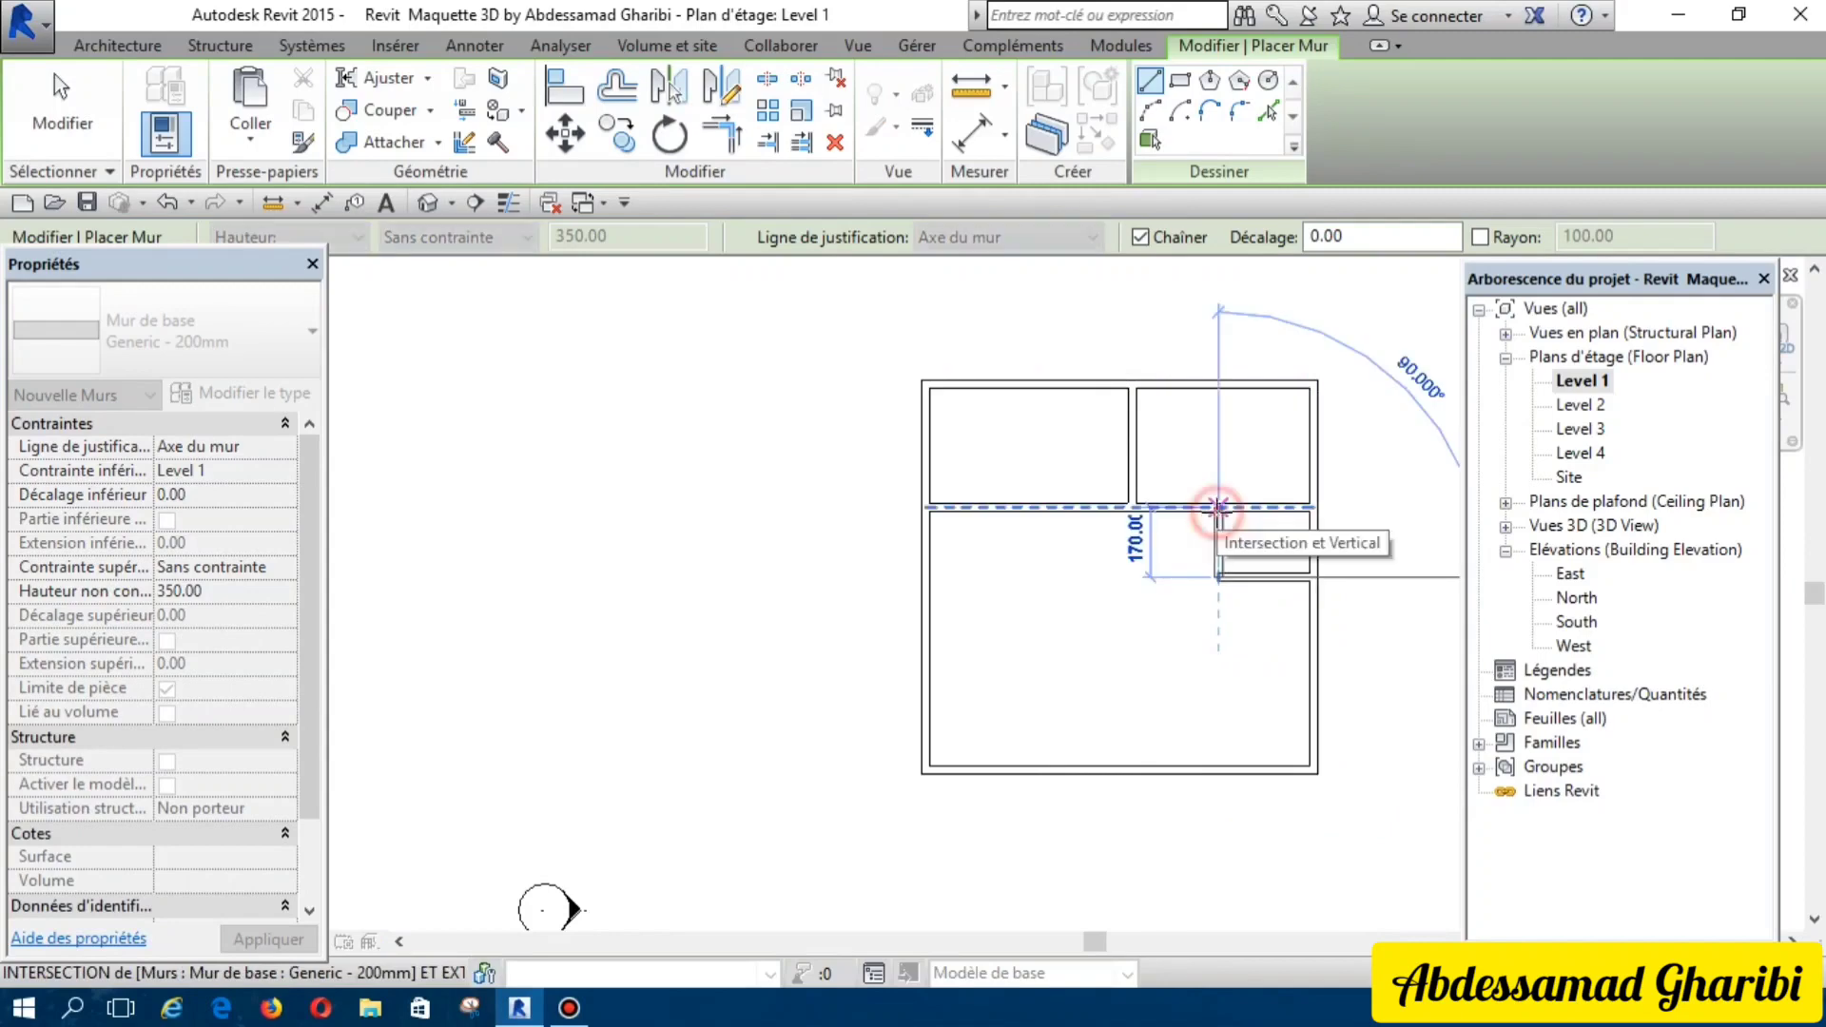
key("Escape")
Step: Add a vertical wall from the wall endpoint plus a diagonal wall to the right wall intersection
left_click(1219, 577)
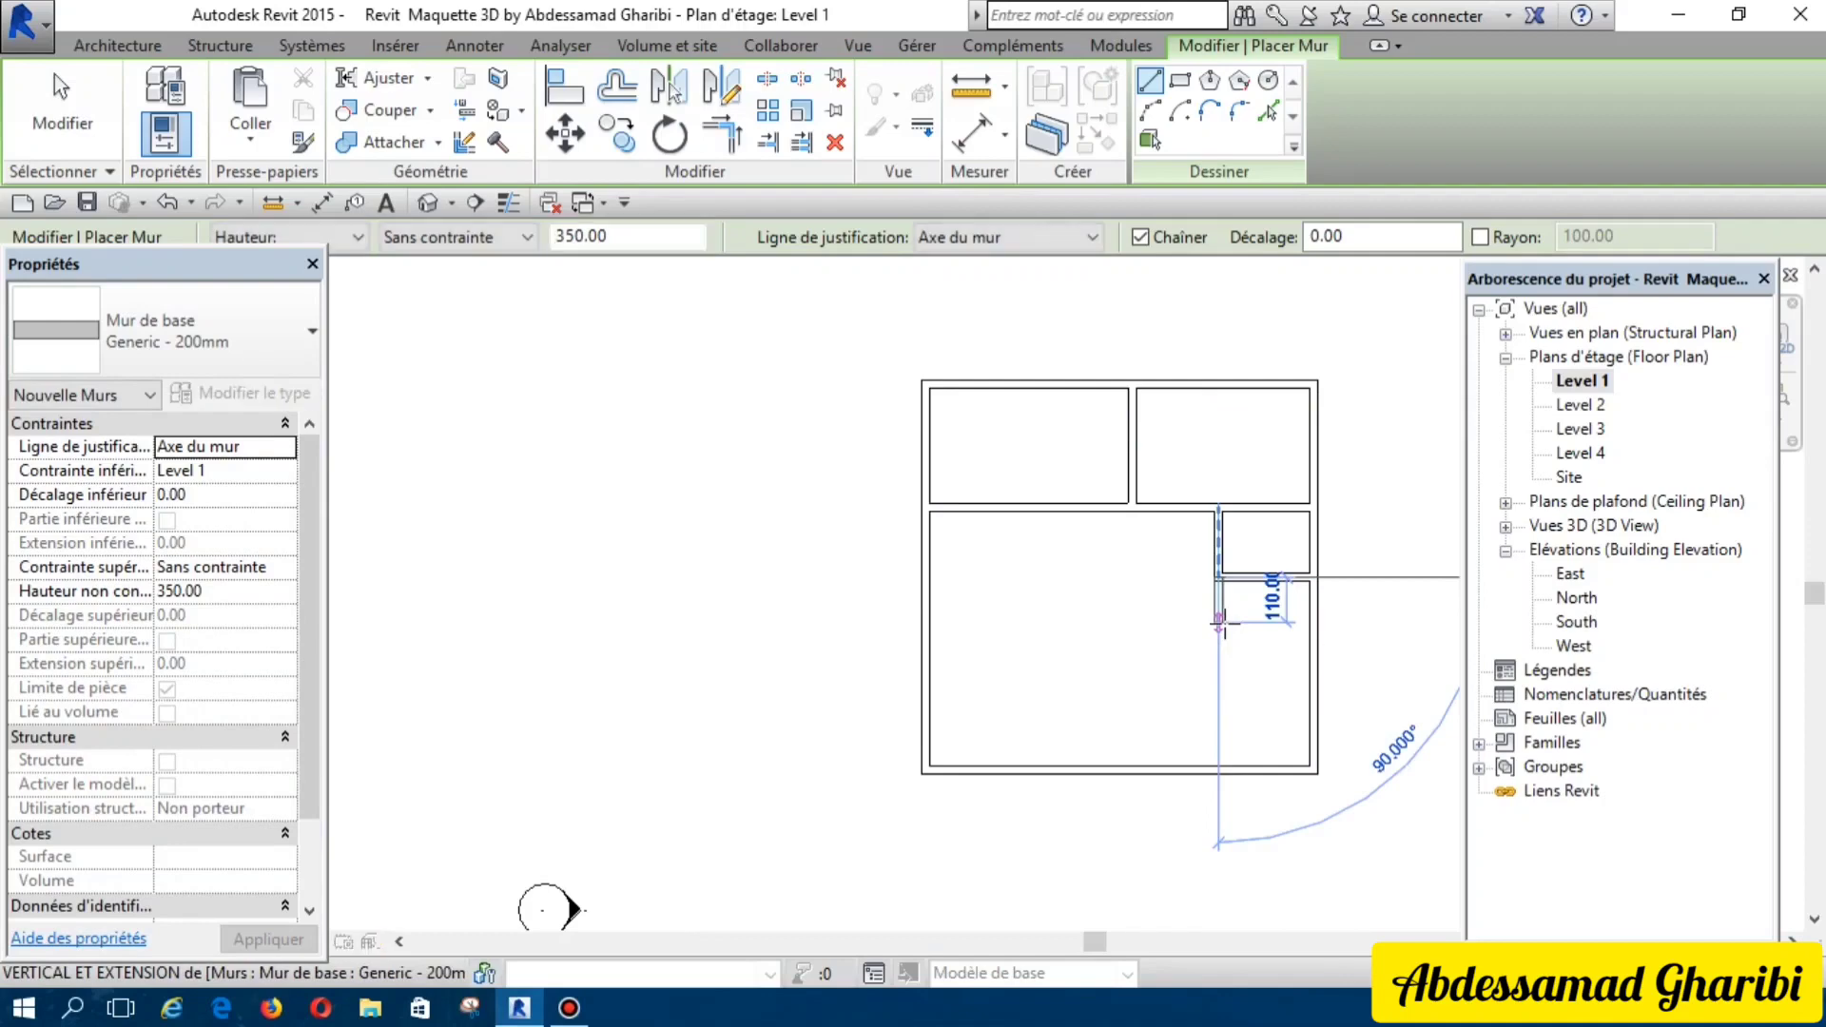
left_click(1222, 623)
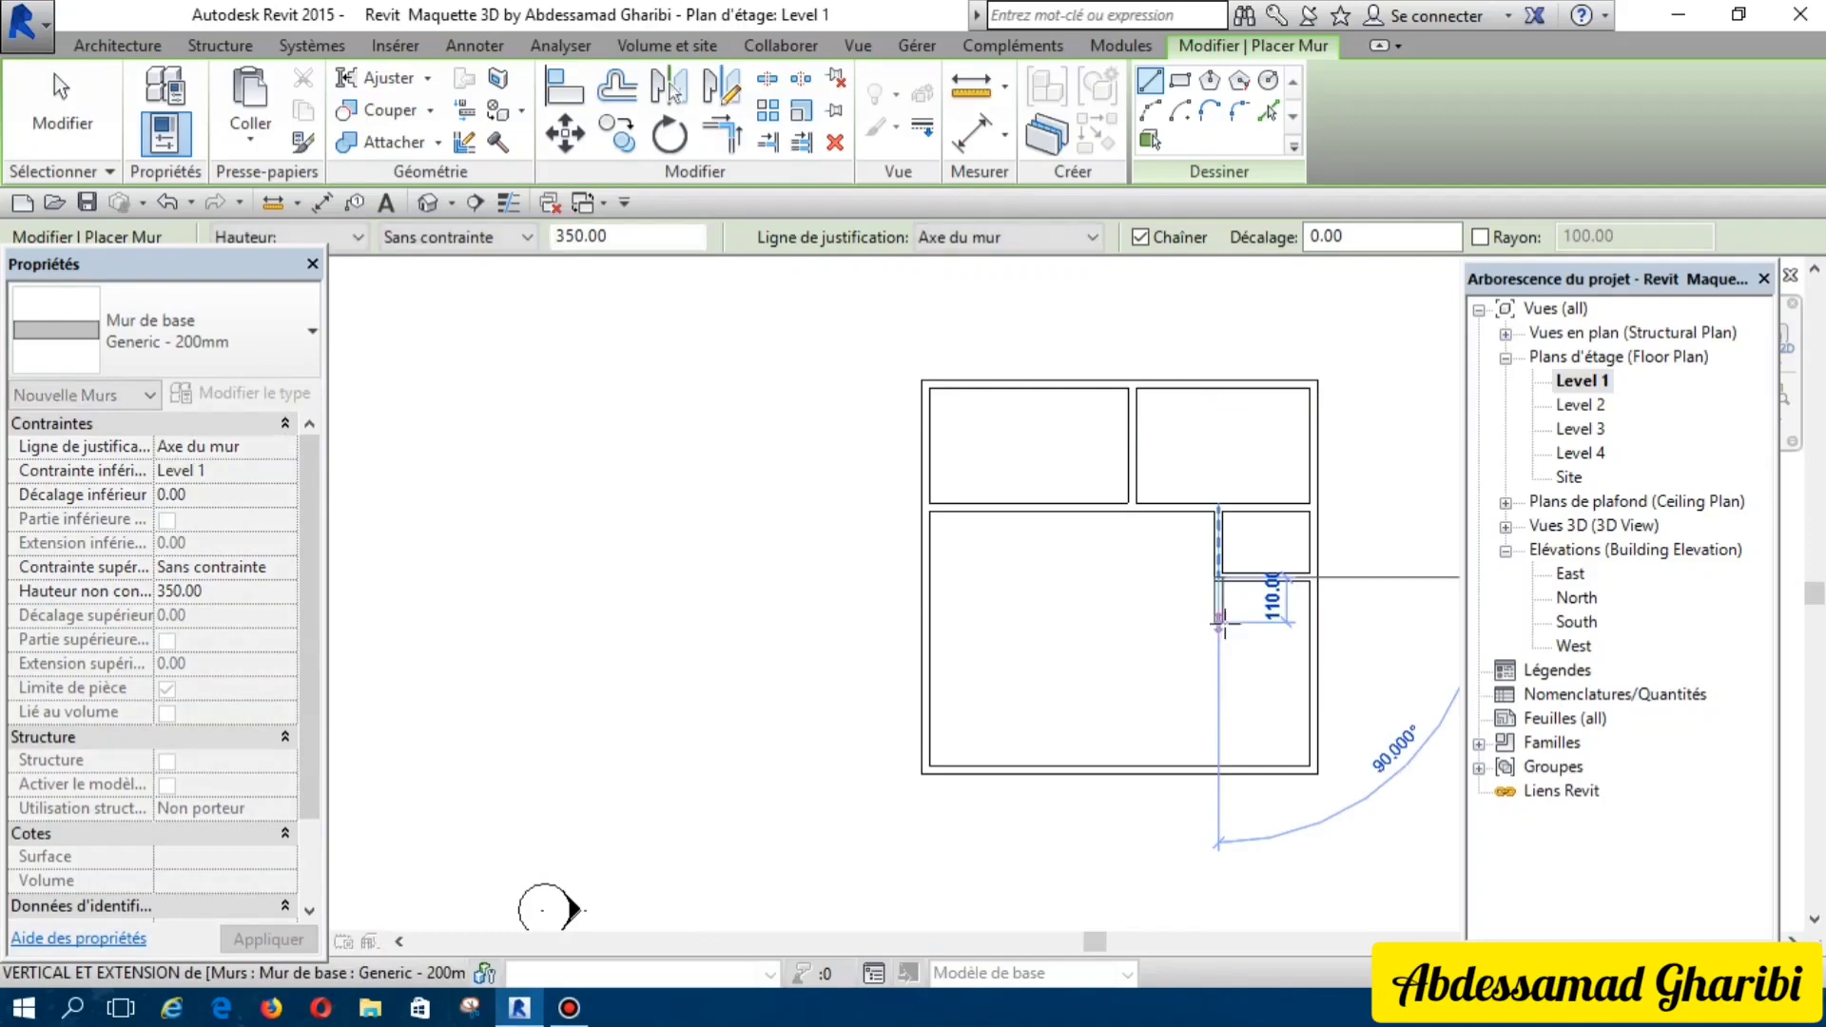
left_click(1221, 624)
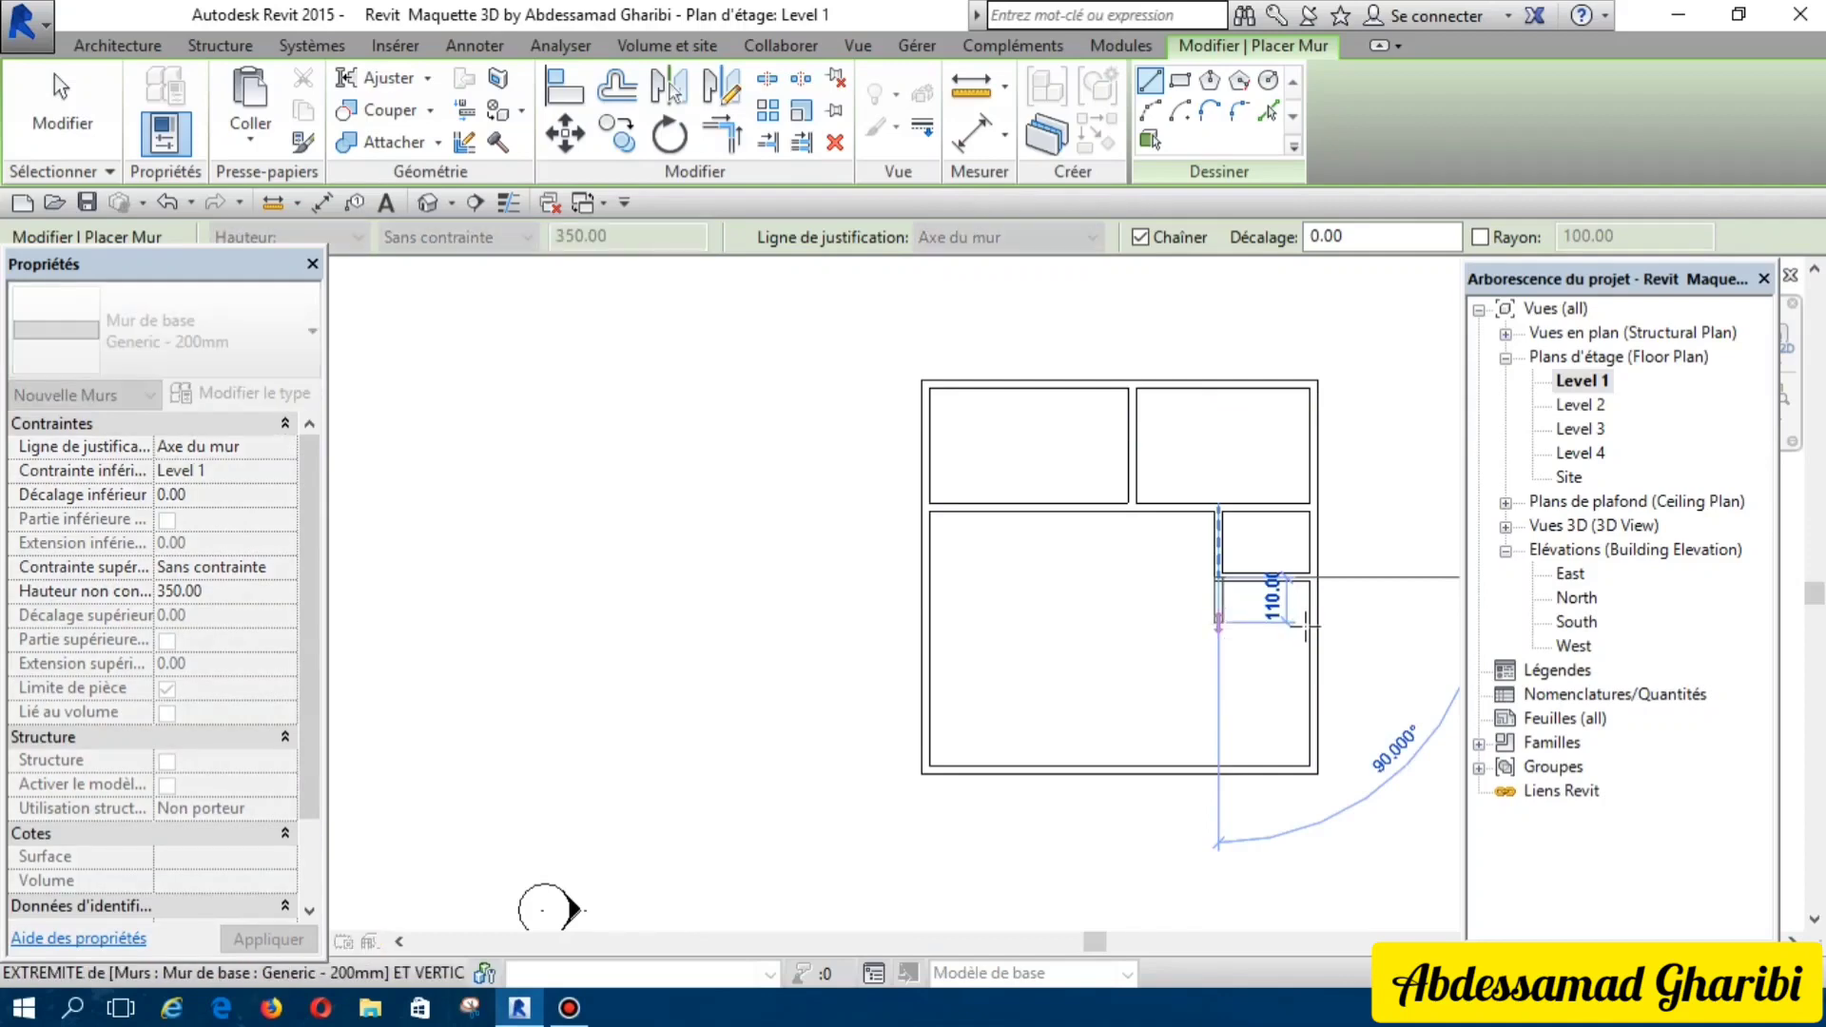
left_click(1219, 509)
left_click(1311, 624)
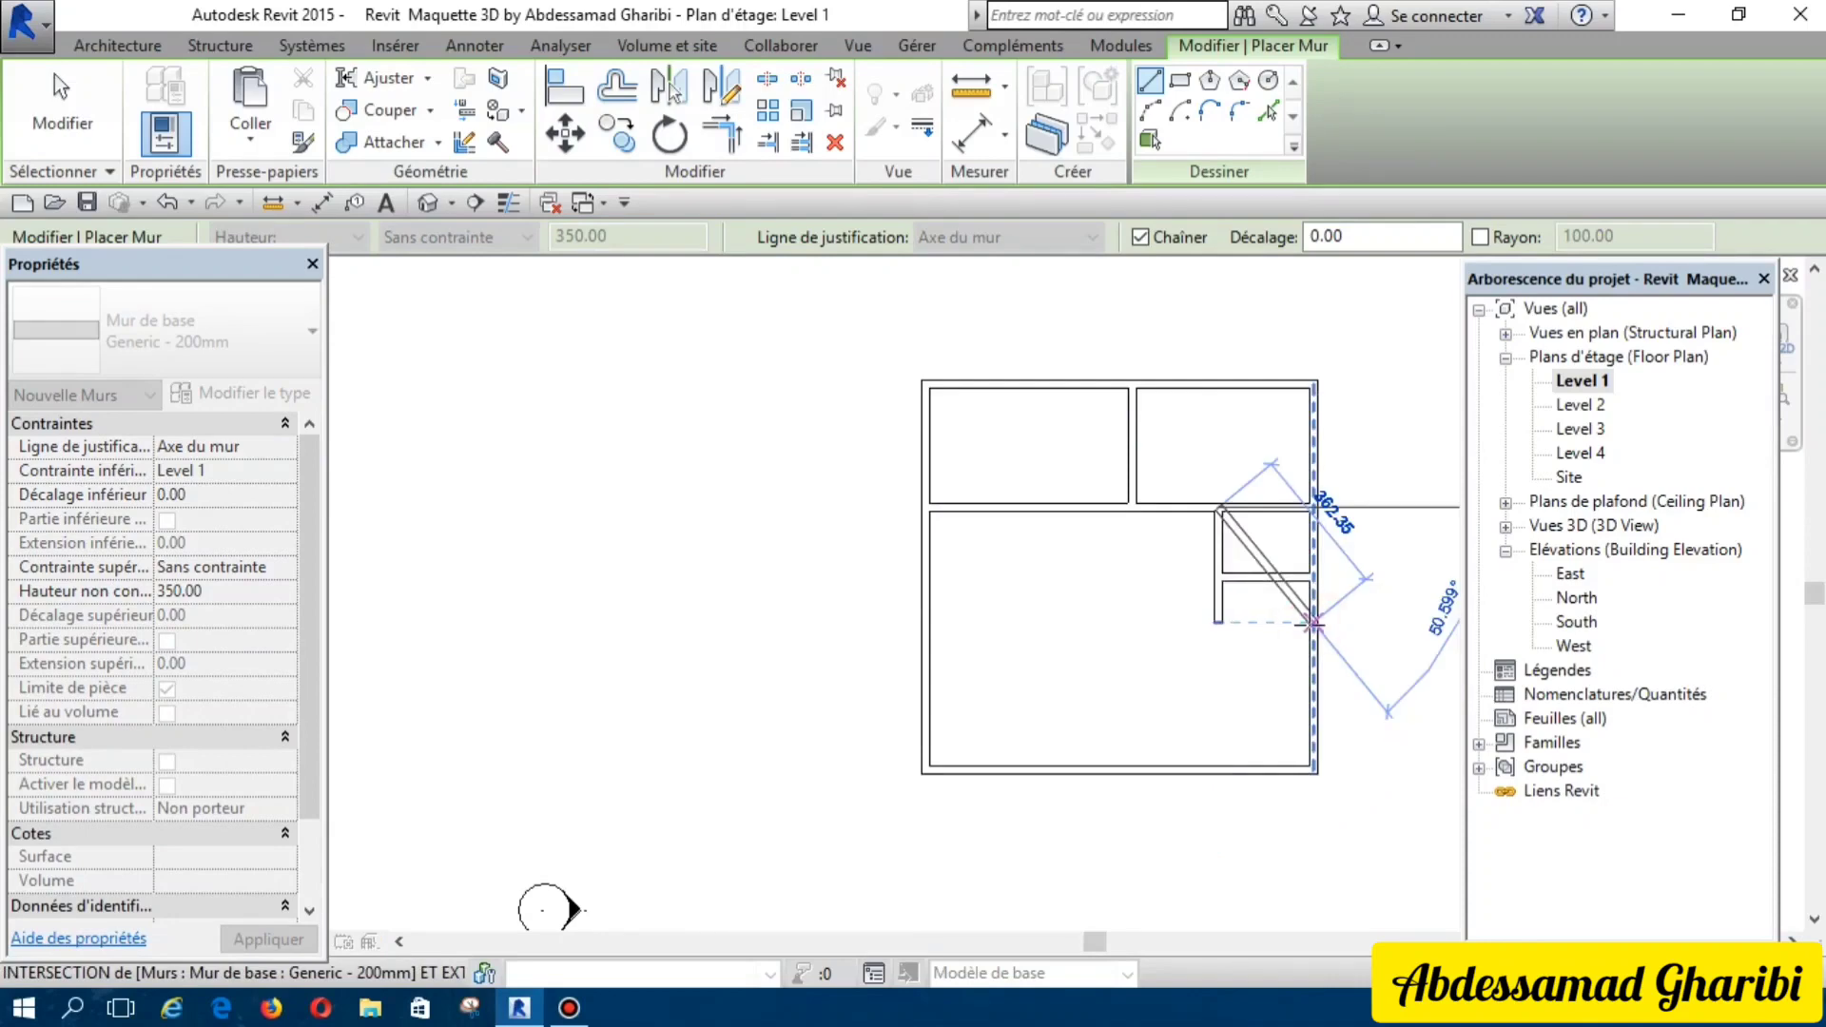
key("Escape")
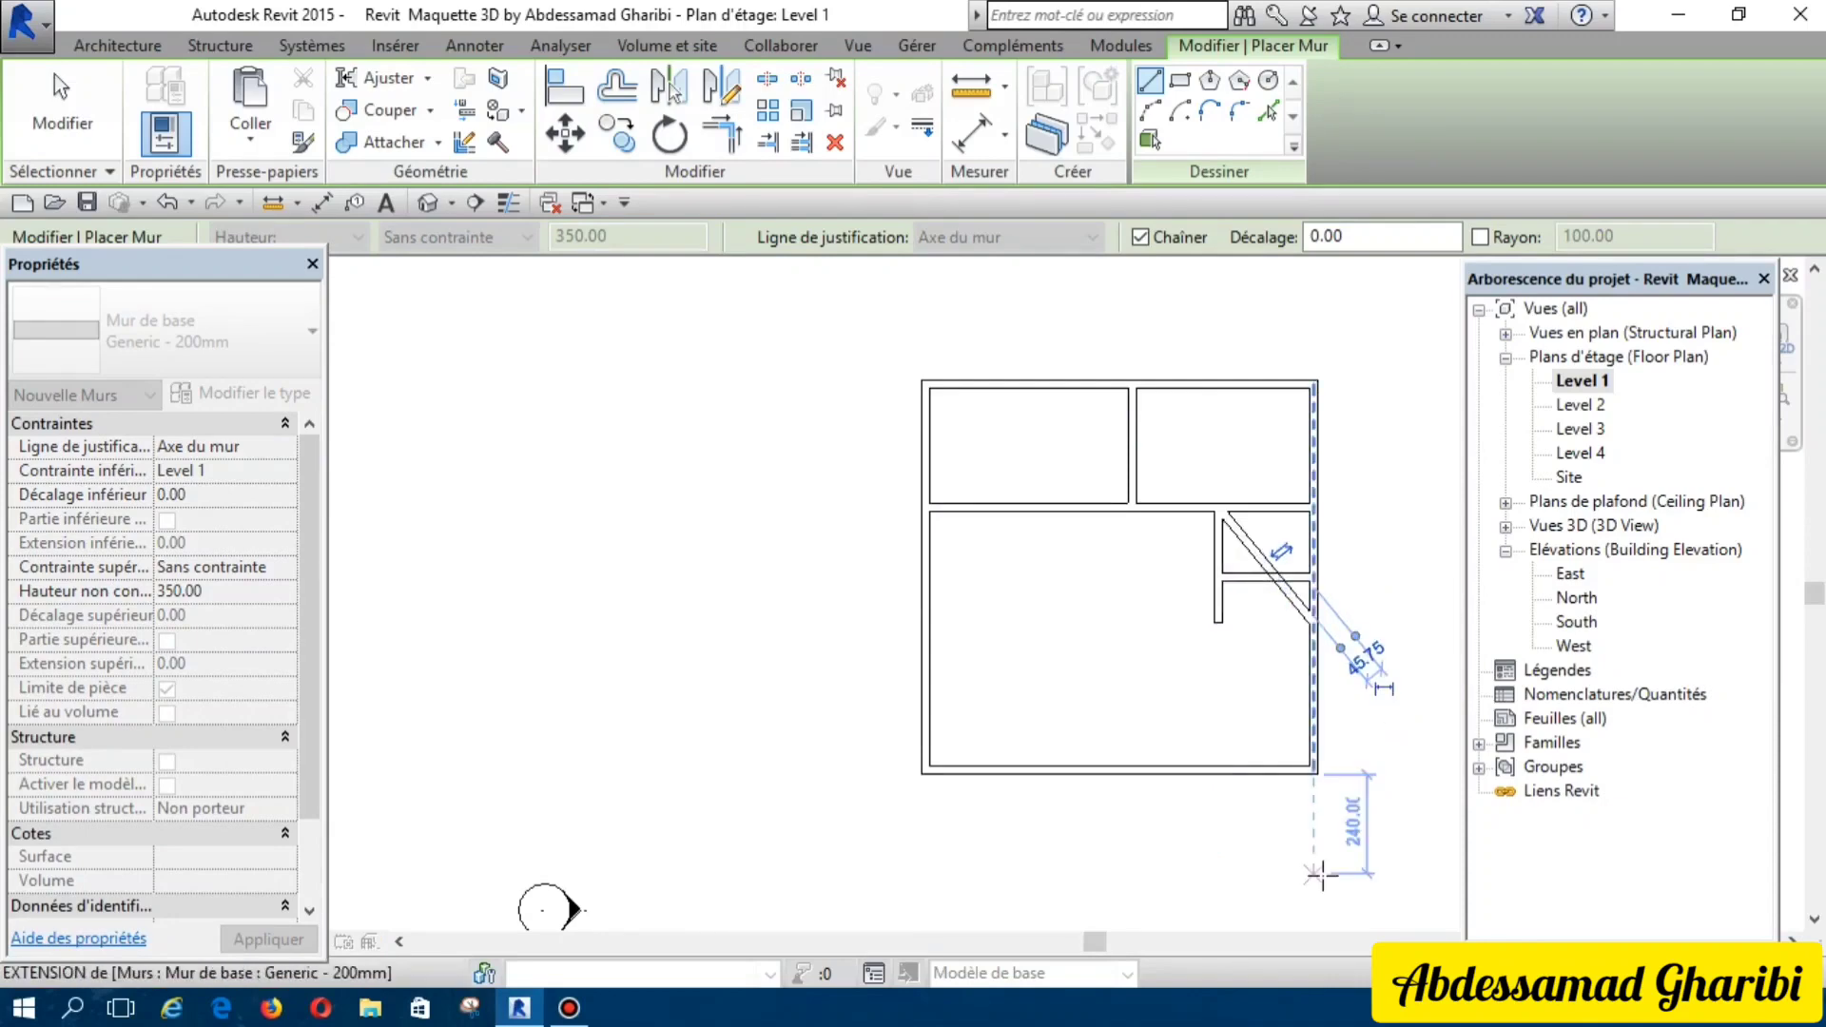
Step: Start a new wall at the diagonal wall's end, then cancel it
left_click(1321, 874)
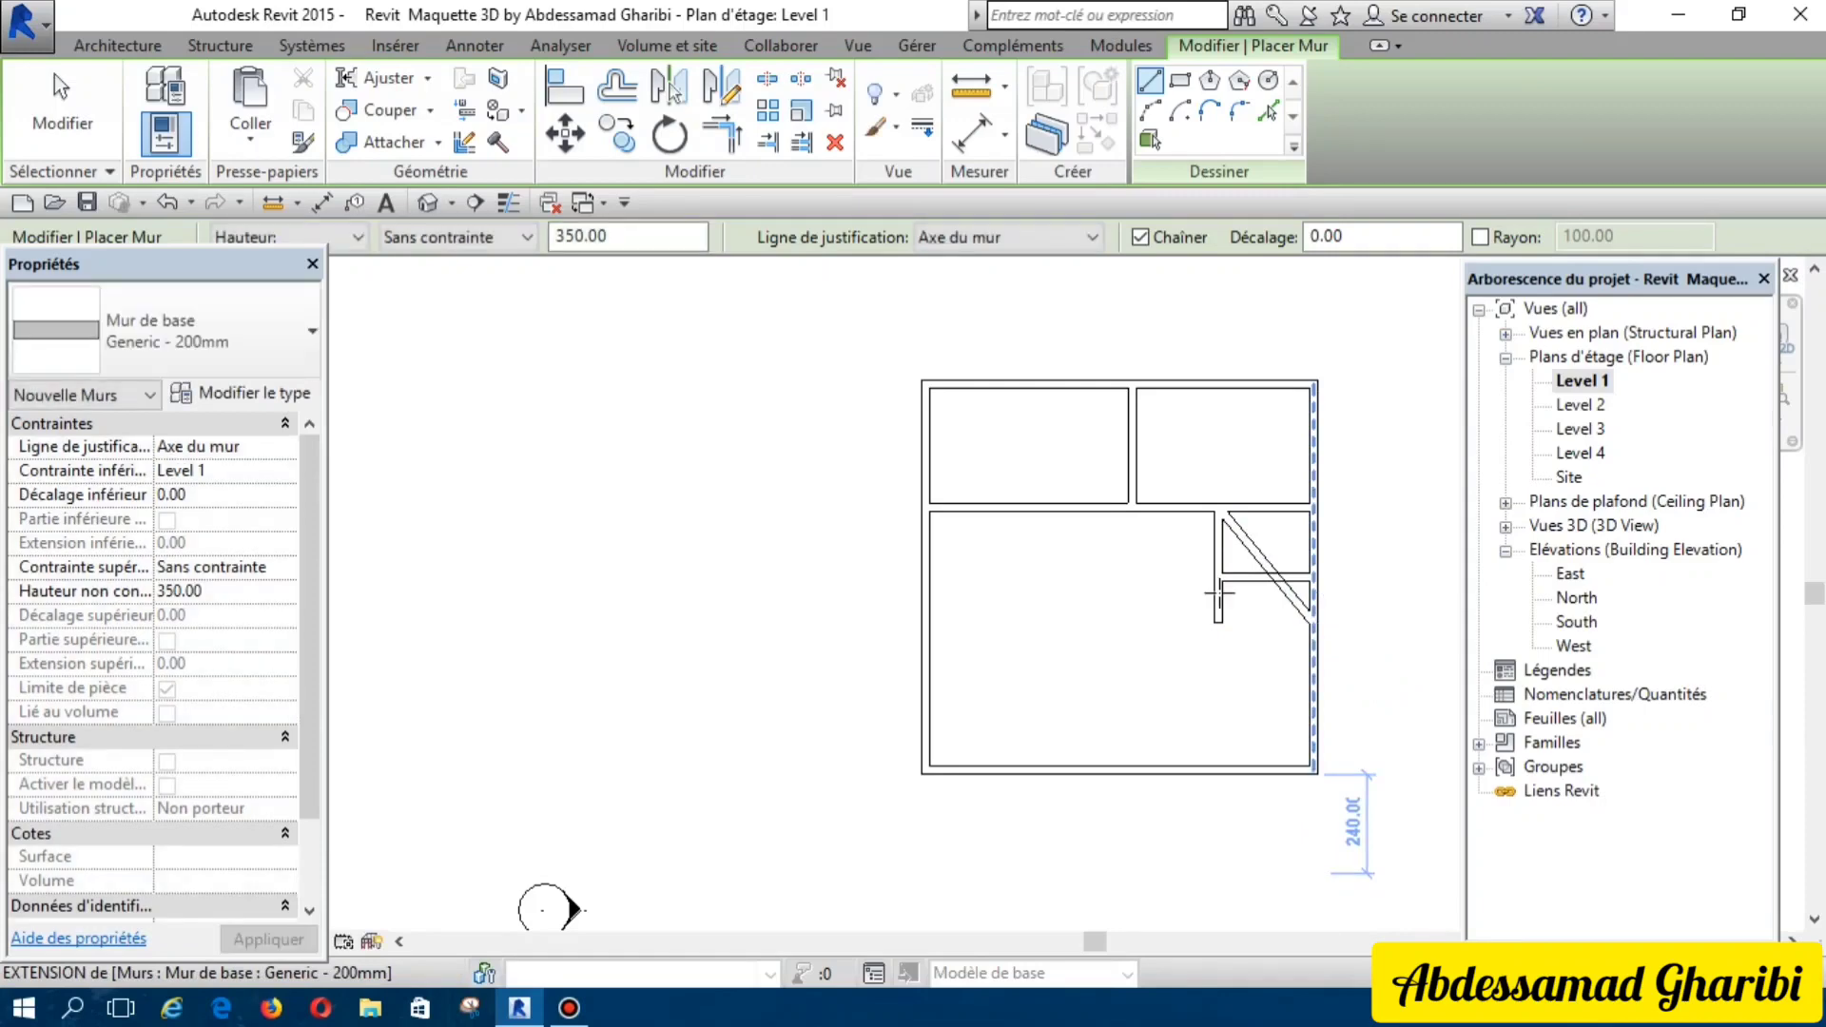
left_click(1256, 556)
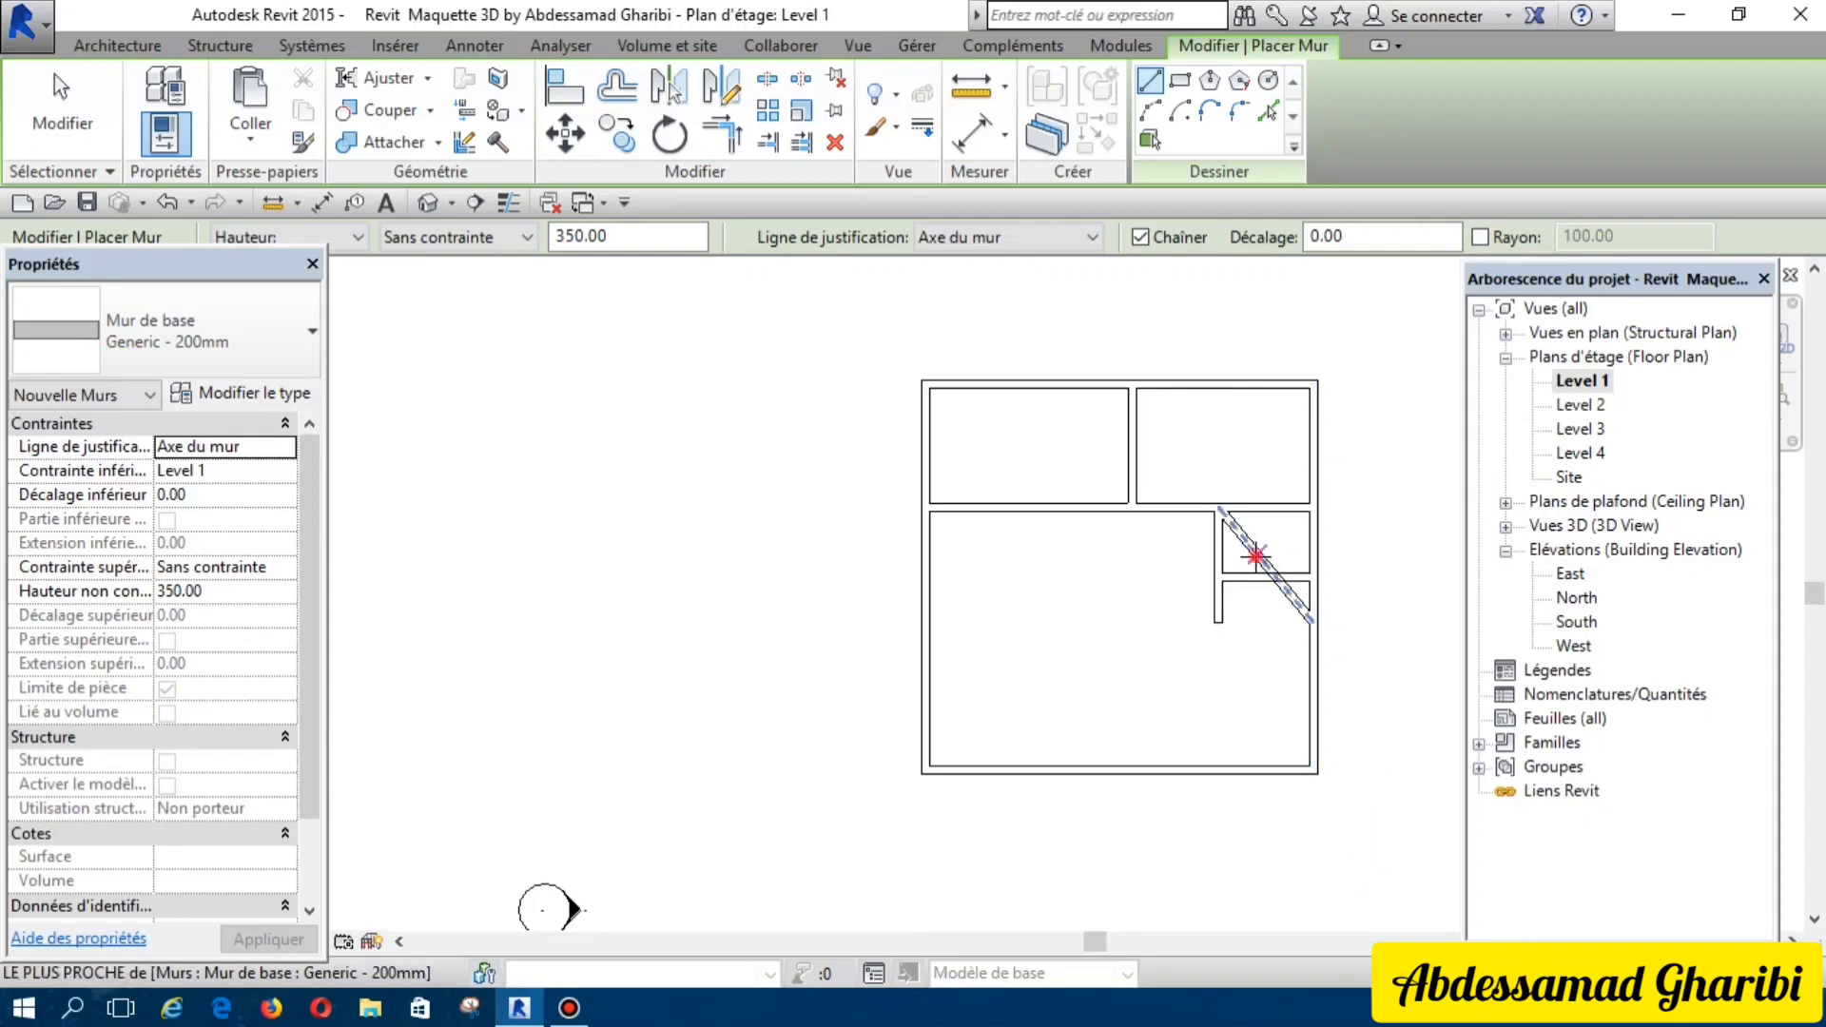
left_click(1256, 557)
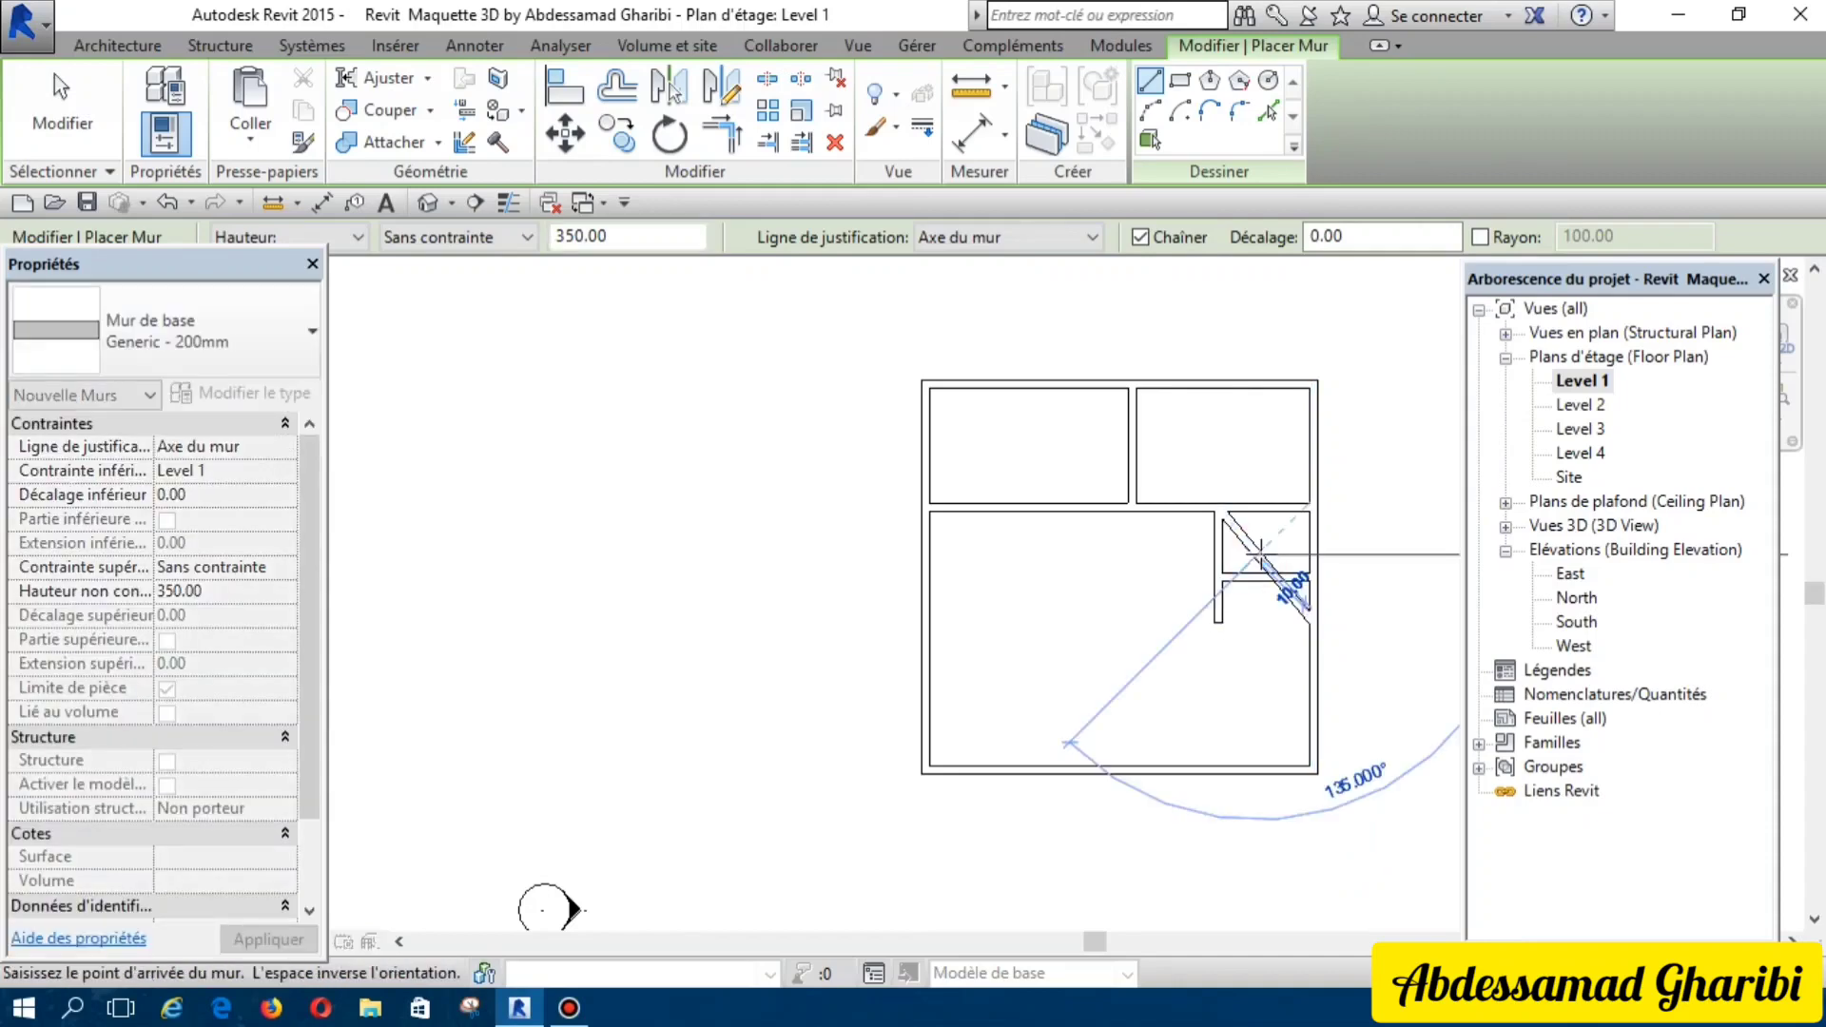
key("Escape")
key("Escape")
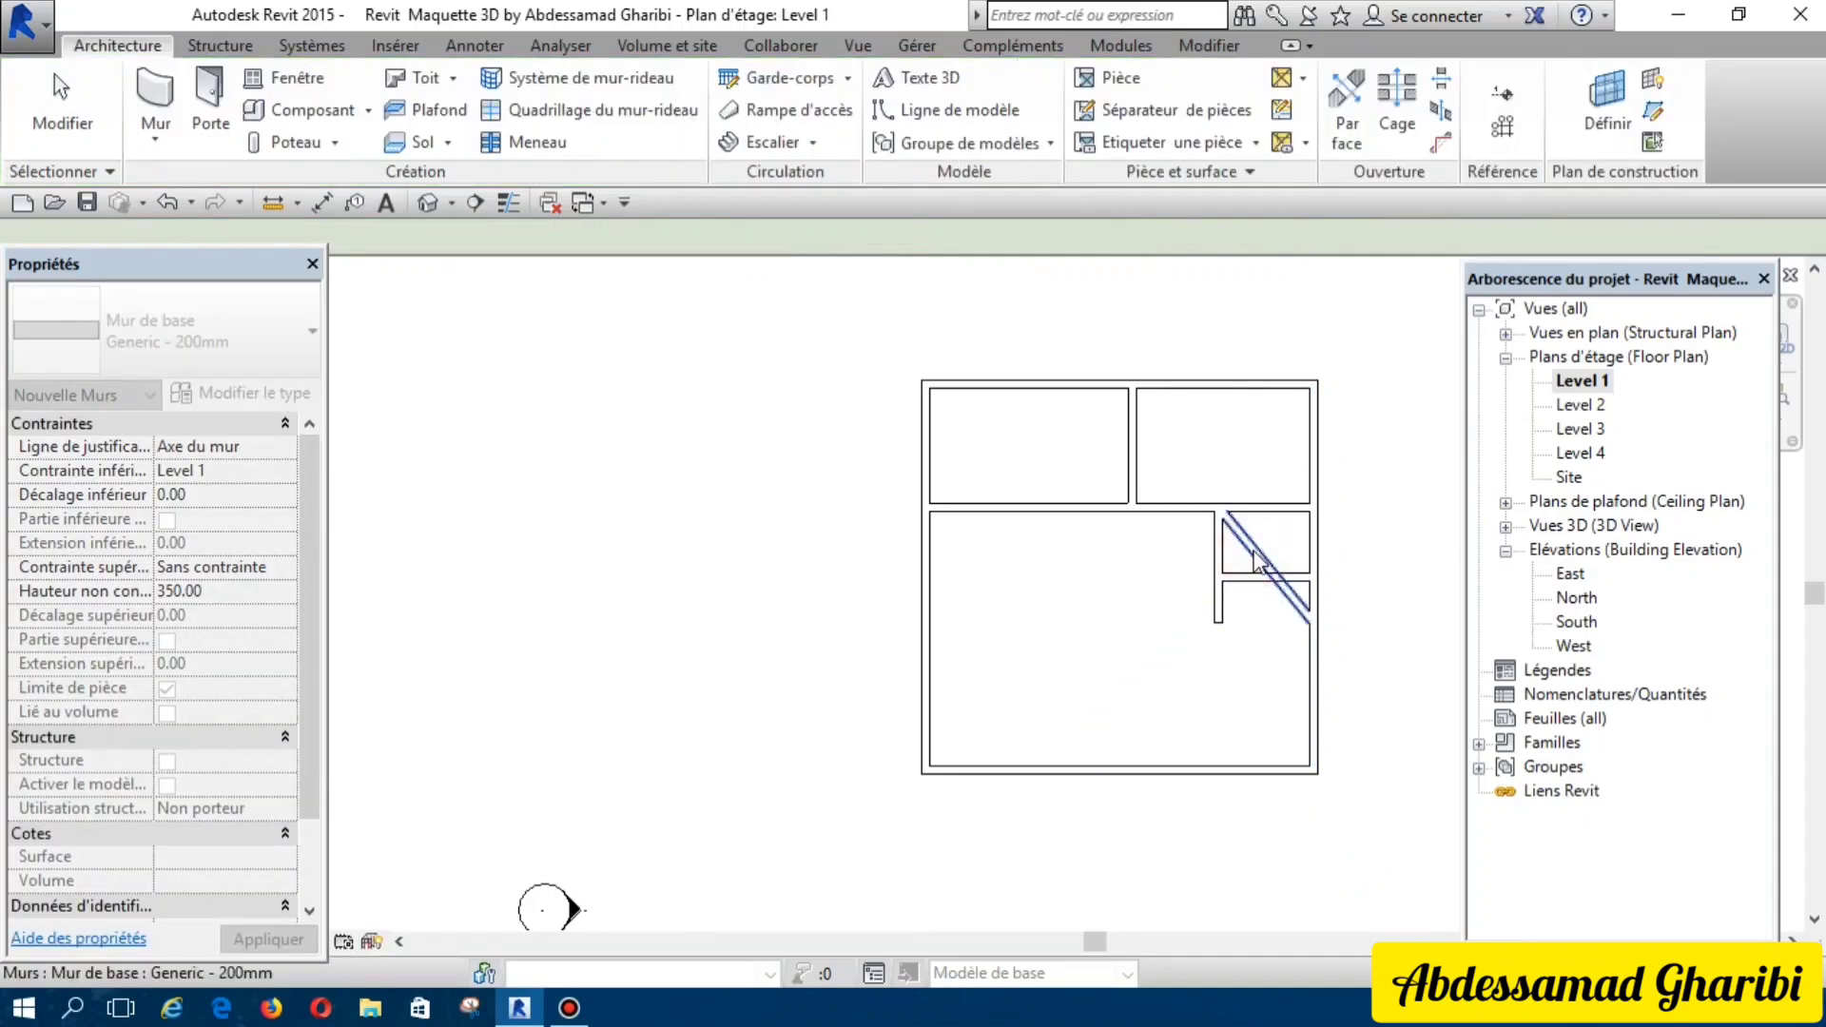
Step: Delete the diagonal wall from the upper-right room
left_click(1253, 549)
key("Delete")
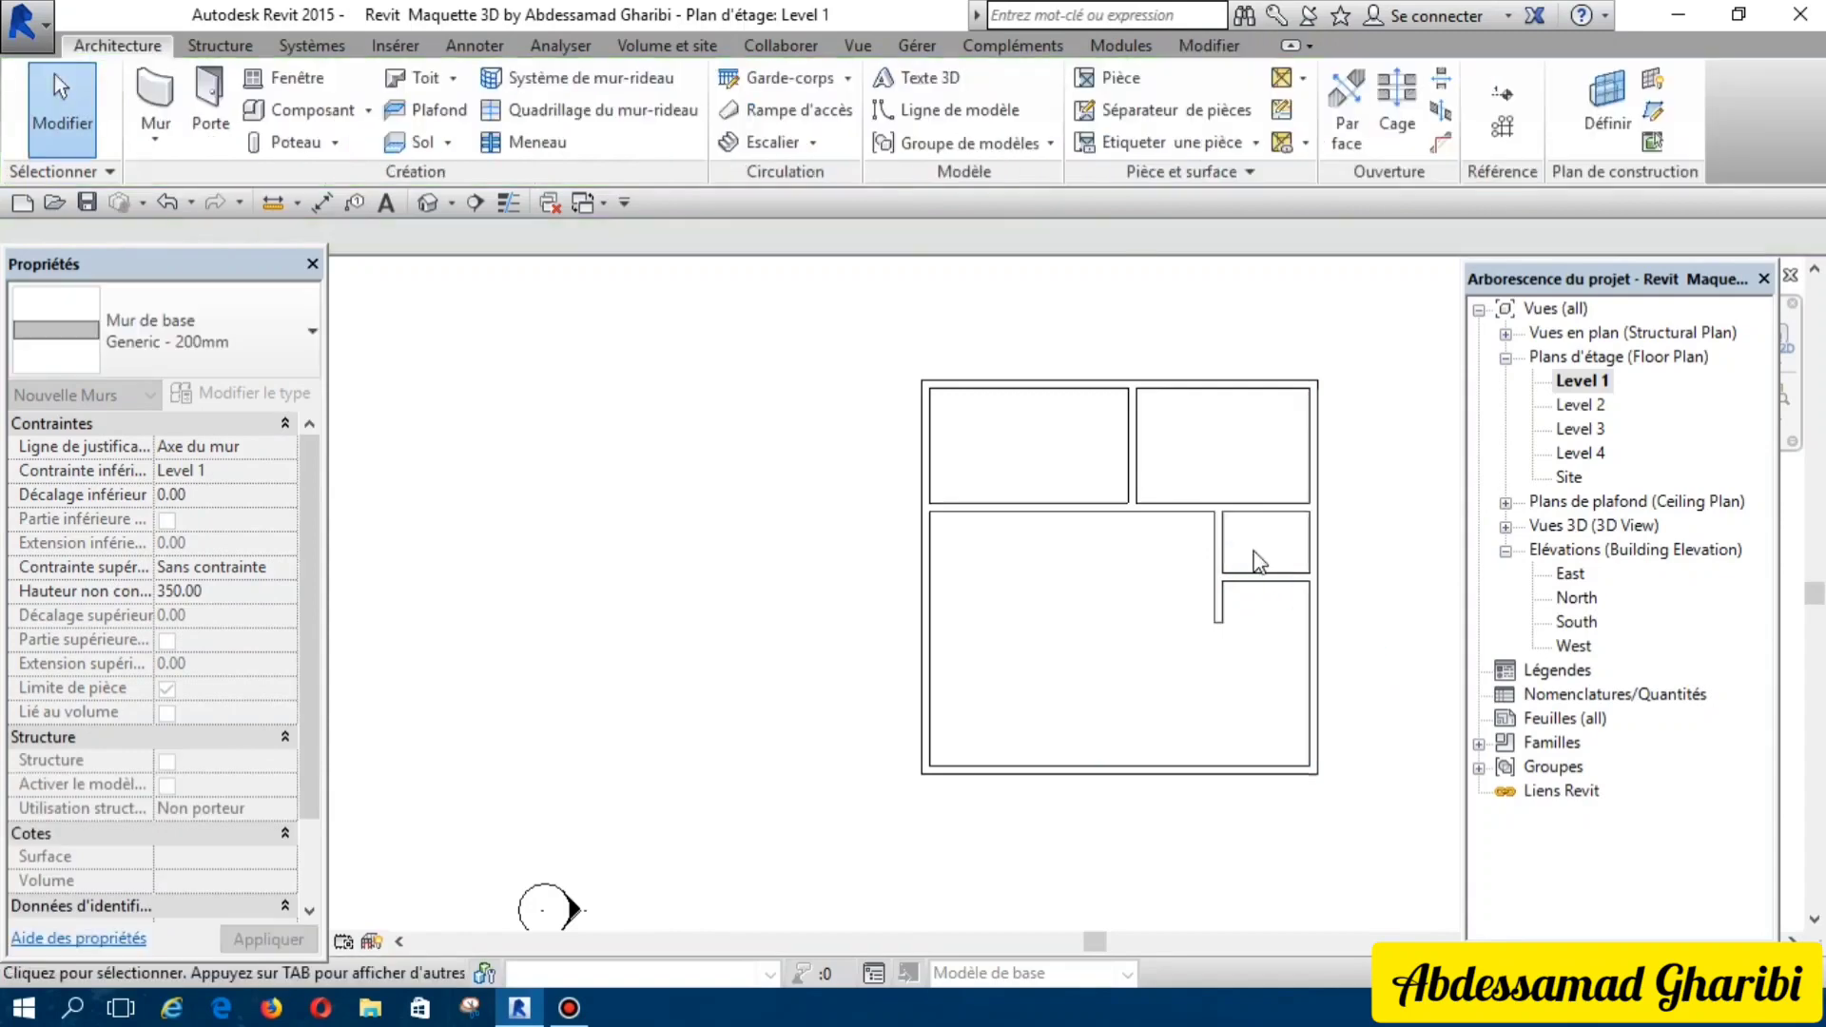
left_click(158, 112)
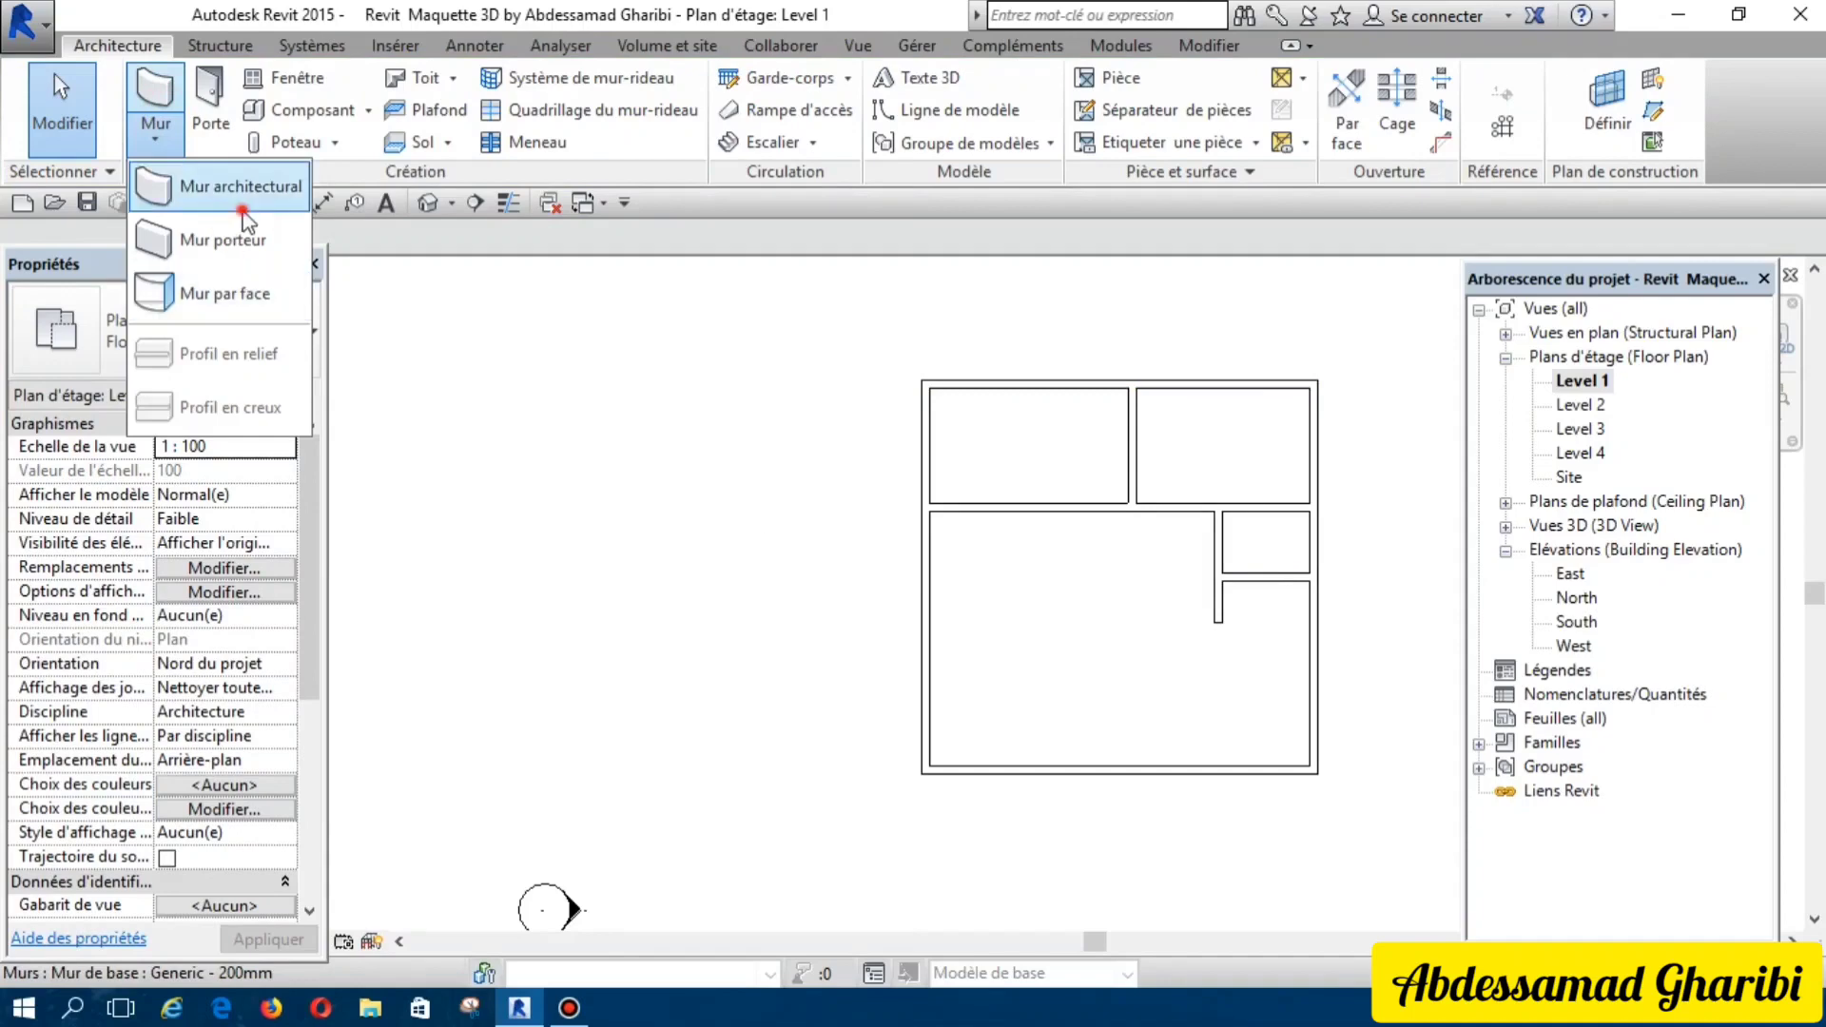
key("Escape")
Step: Draw a horizontal wall from the existing wall's end to the right exterior wall
key("w")
key("a")
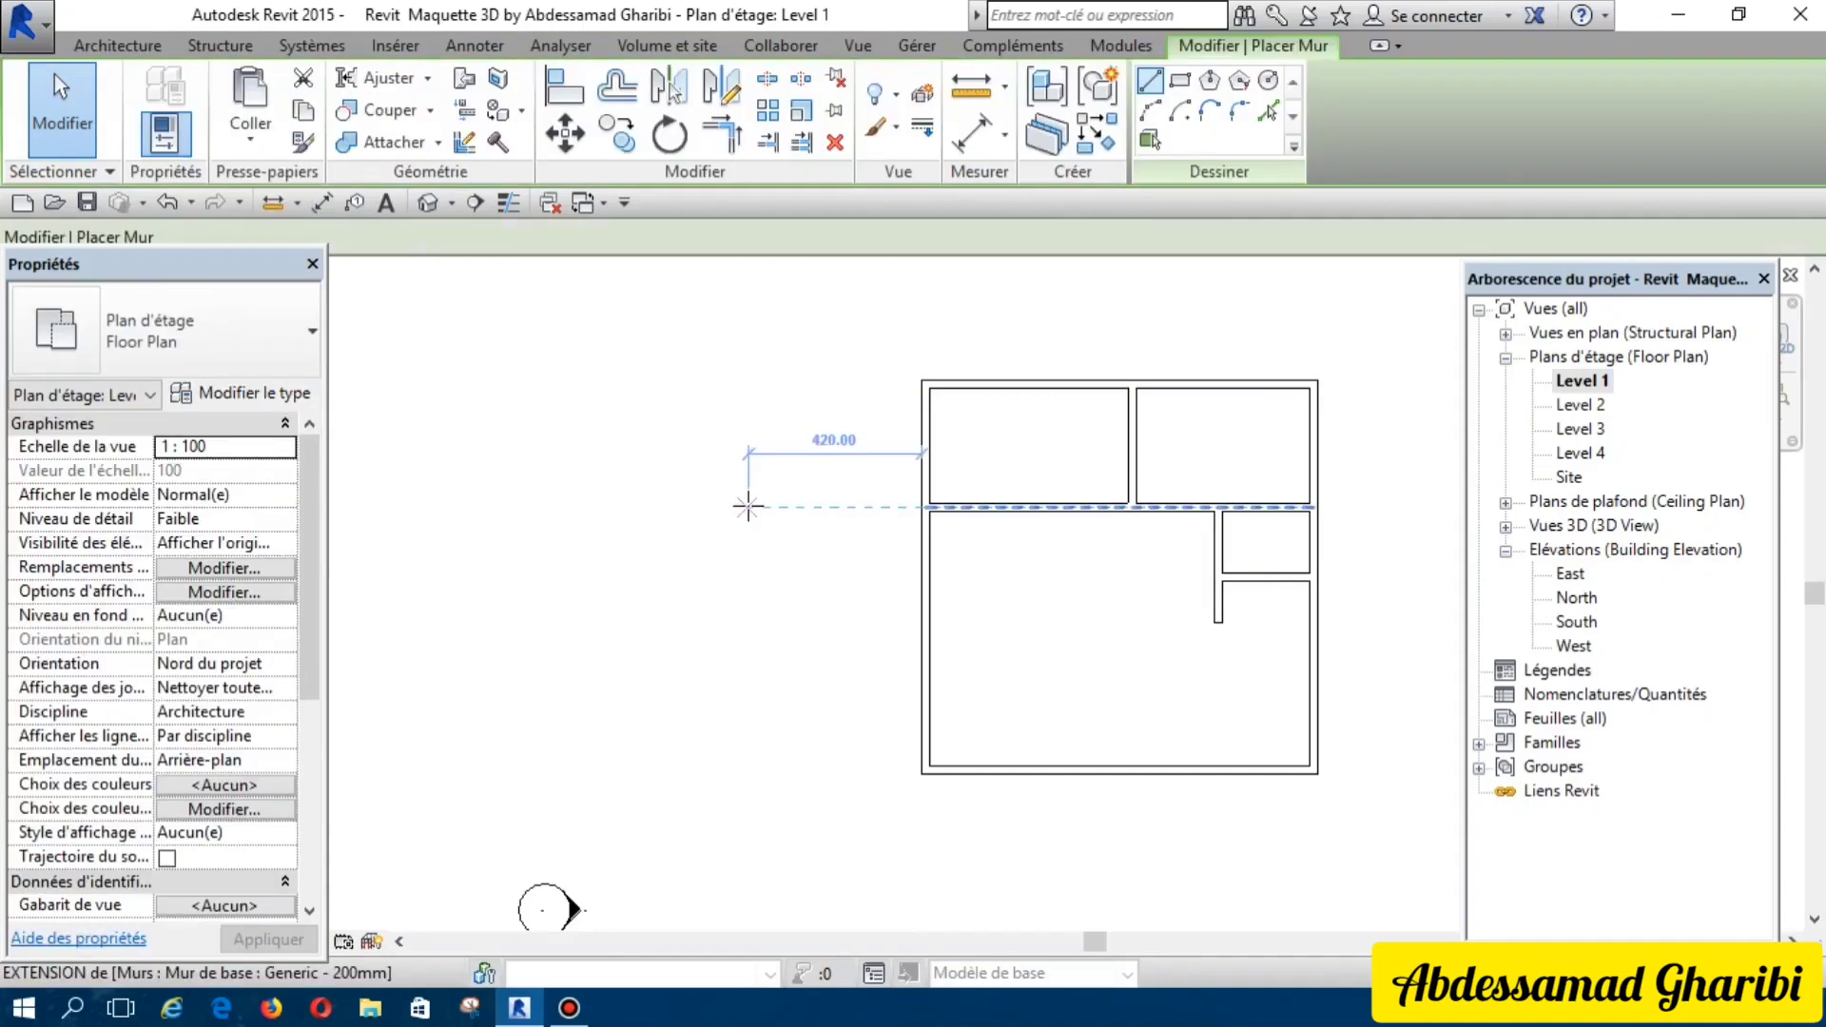
left_click(1101, 605)
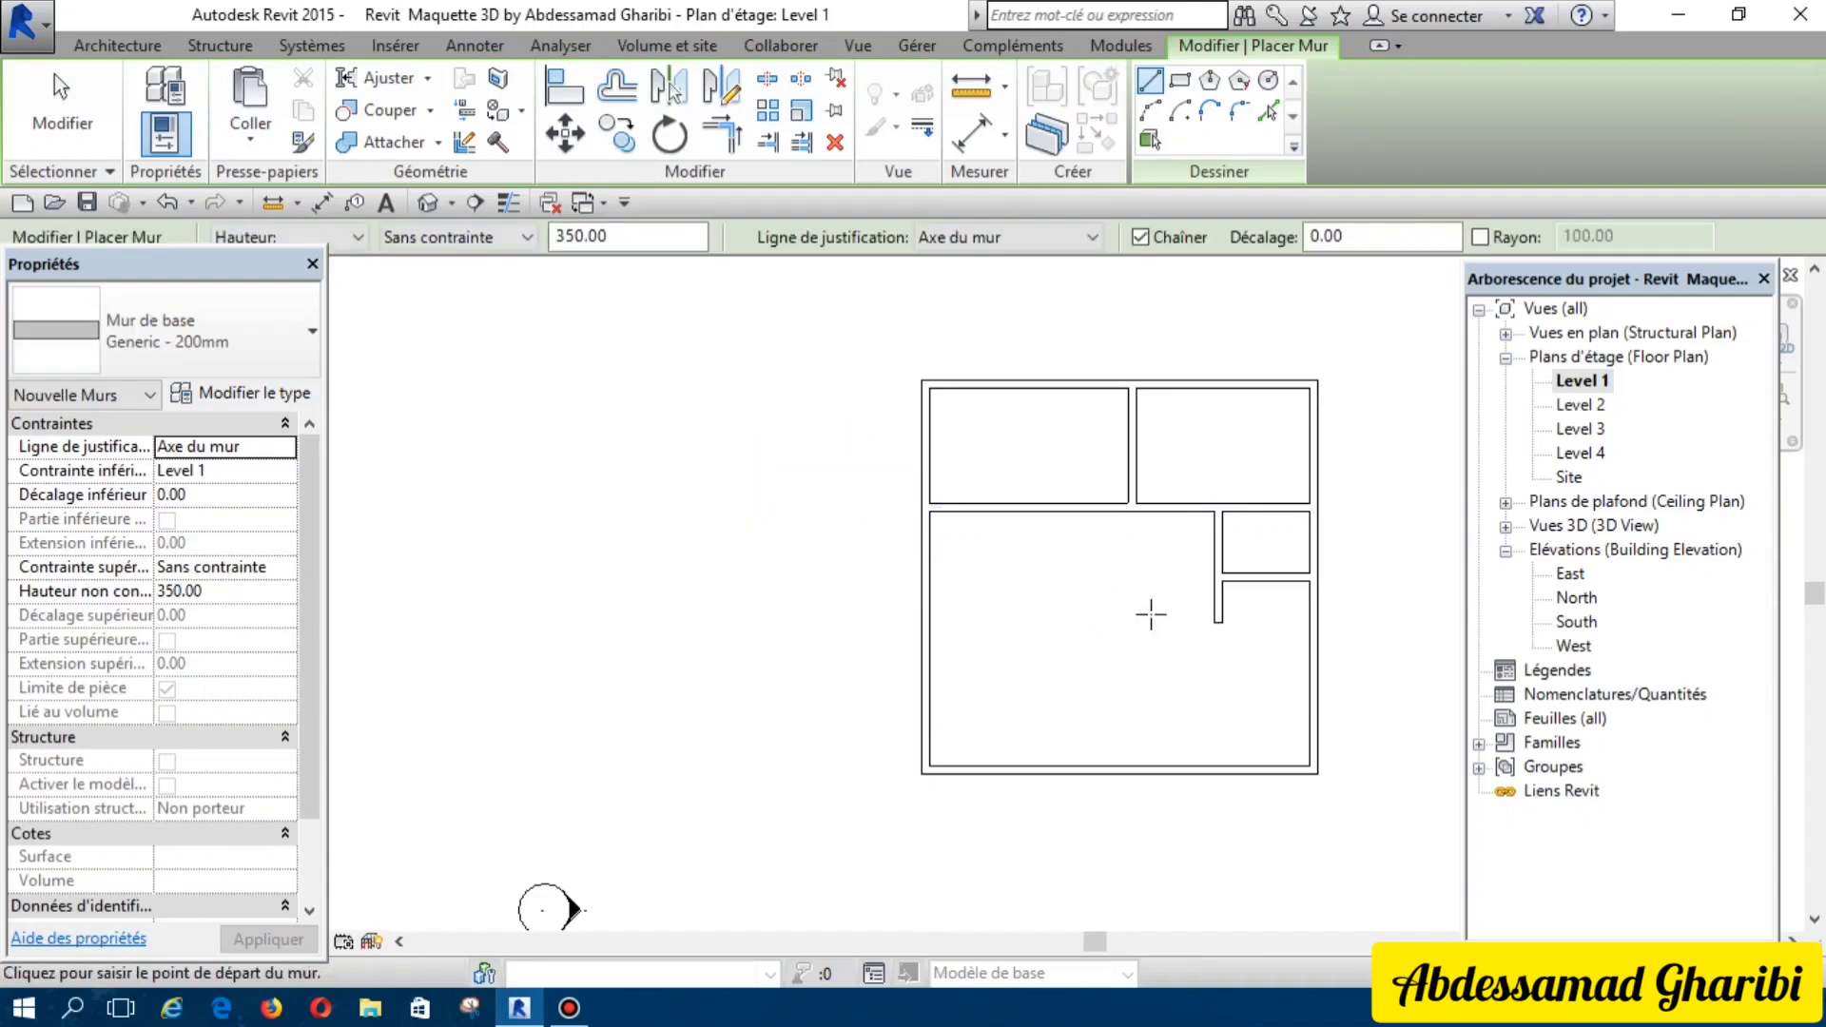
left_click(1219, 623)
left_click(1314, 624)
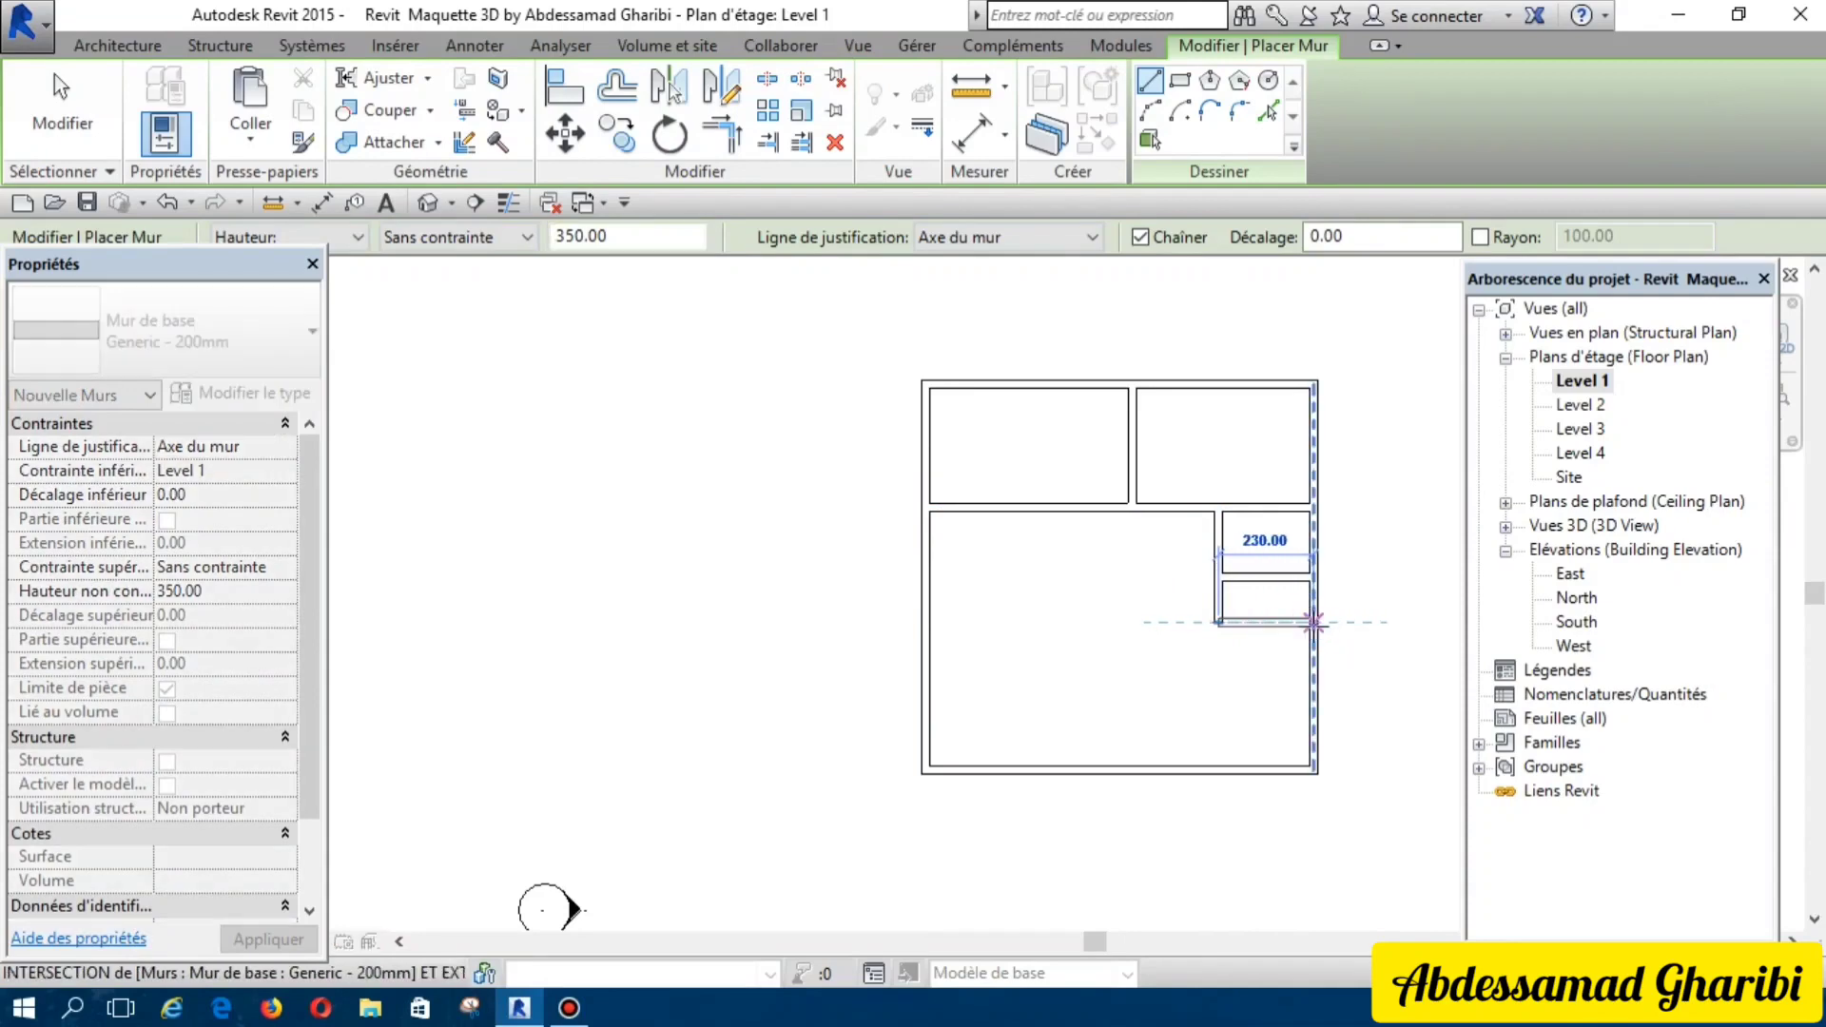
key("Escape")
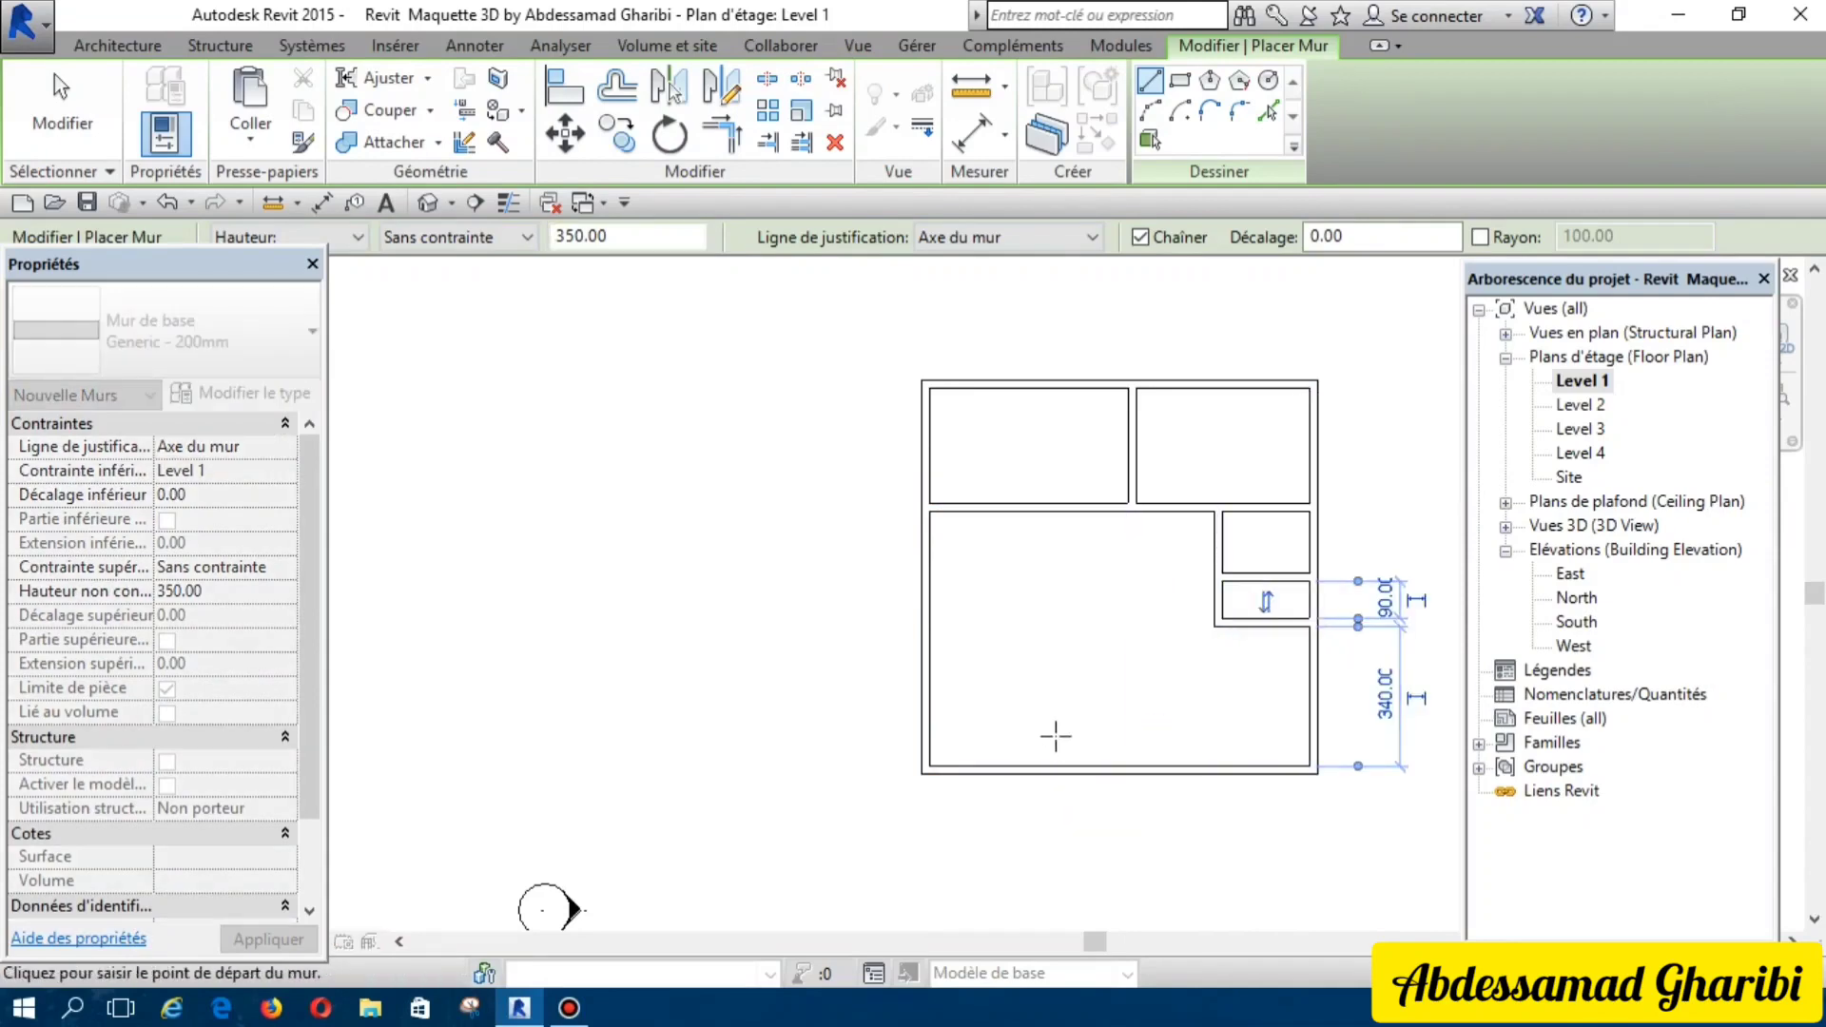
Step: Enclose the lower-right room with a vertical wall from the bottom wall and a horizontal return
left_click(1056, 737)
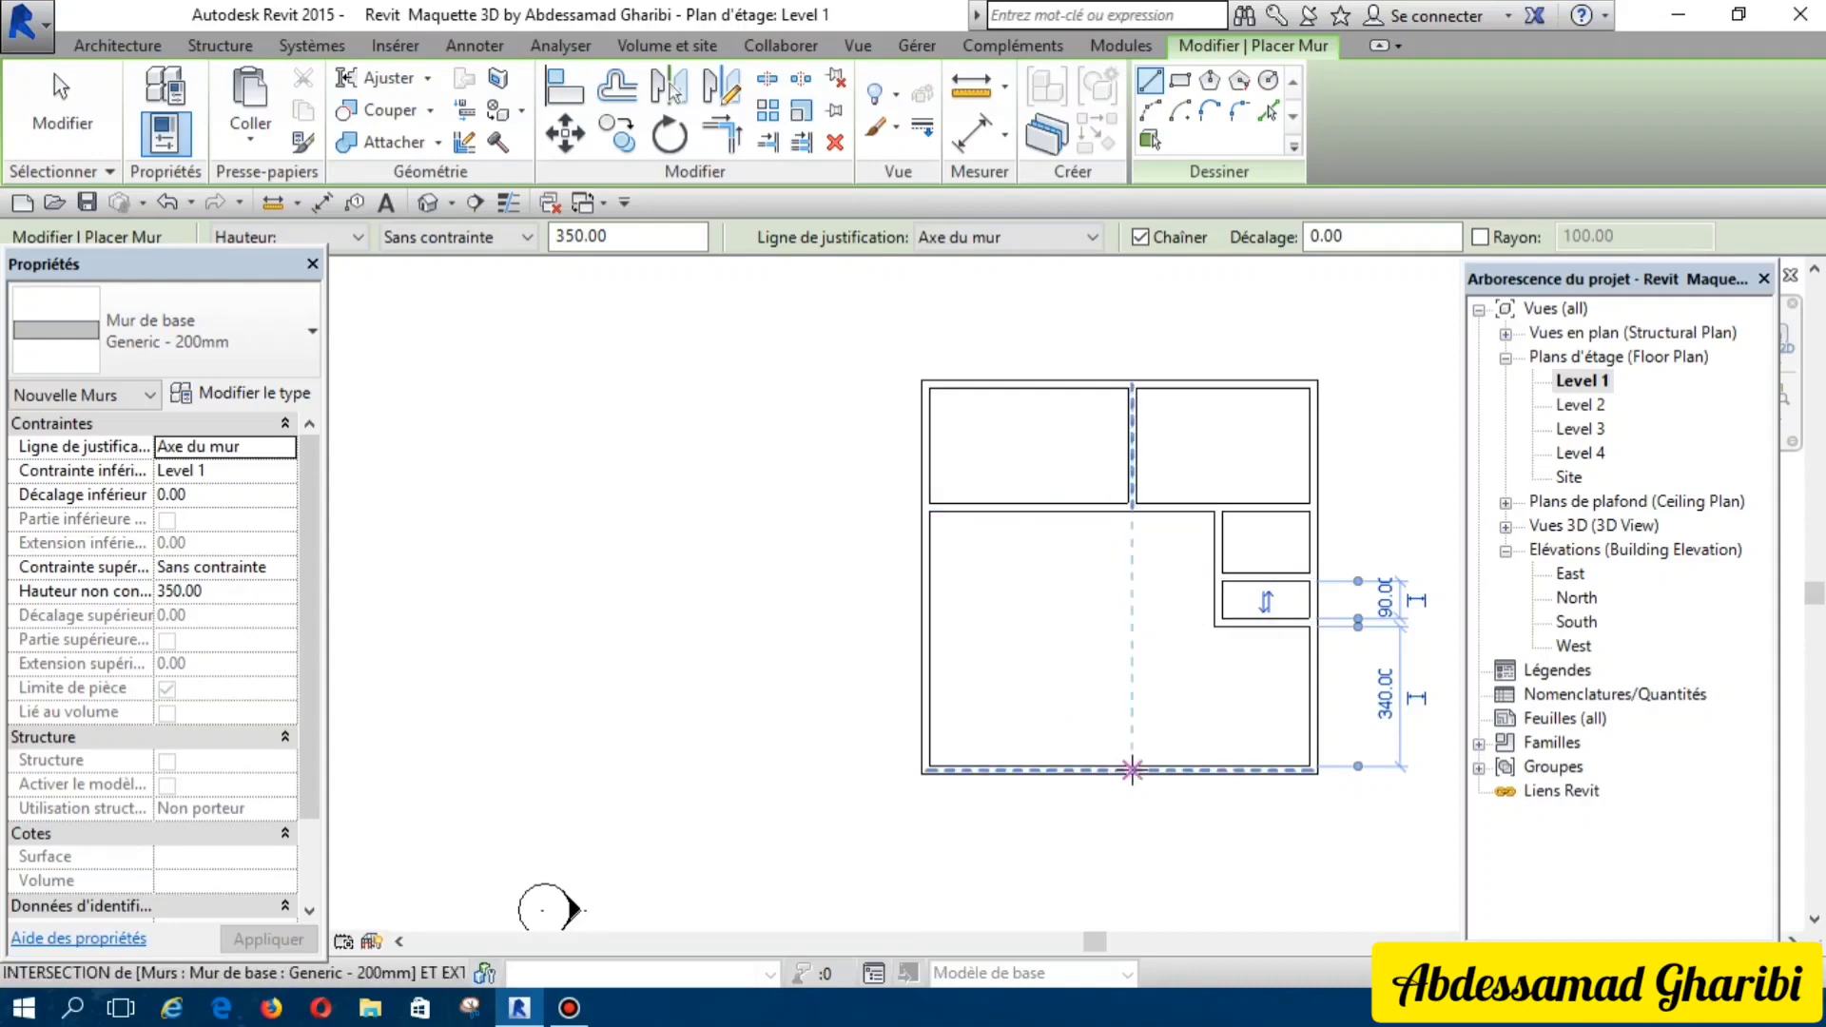
left_click(1132, 769)
left_click(1132, 624)
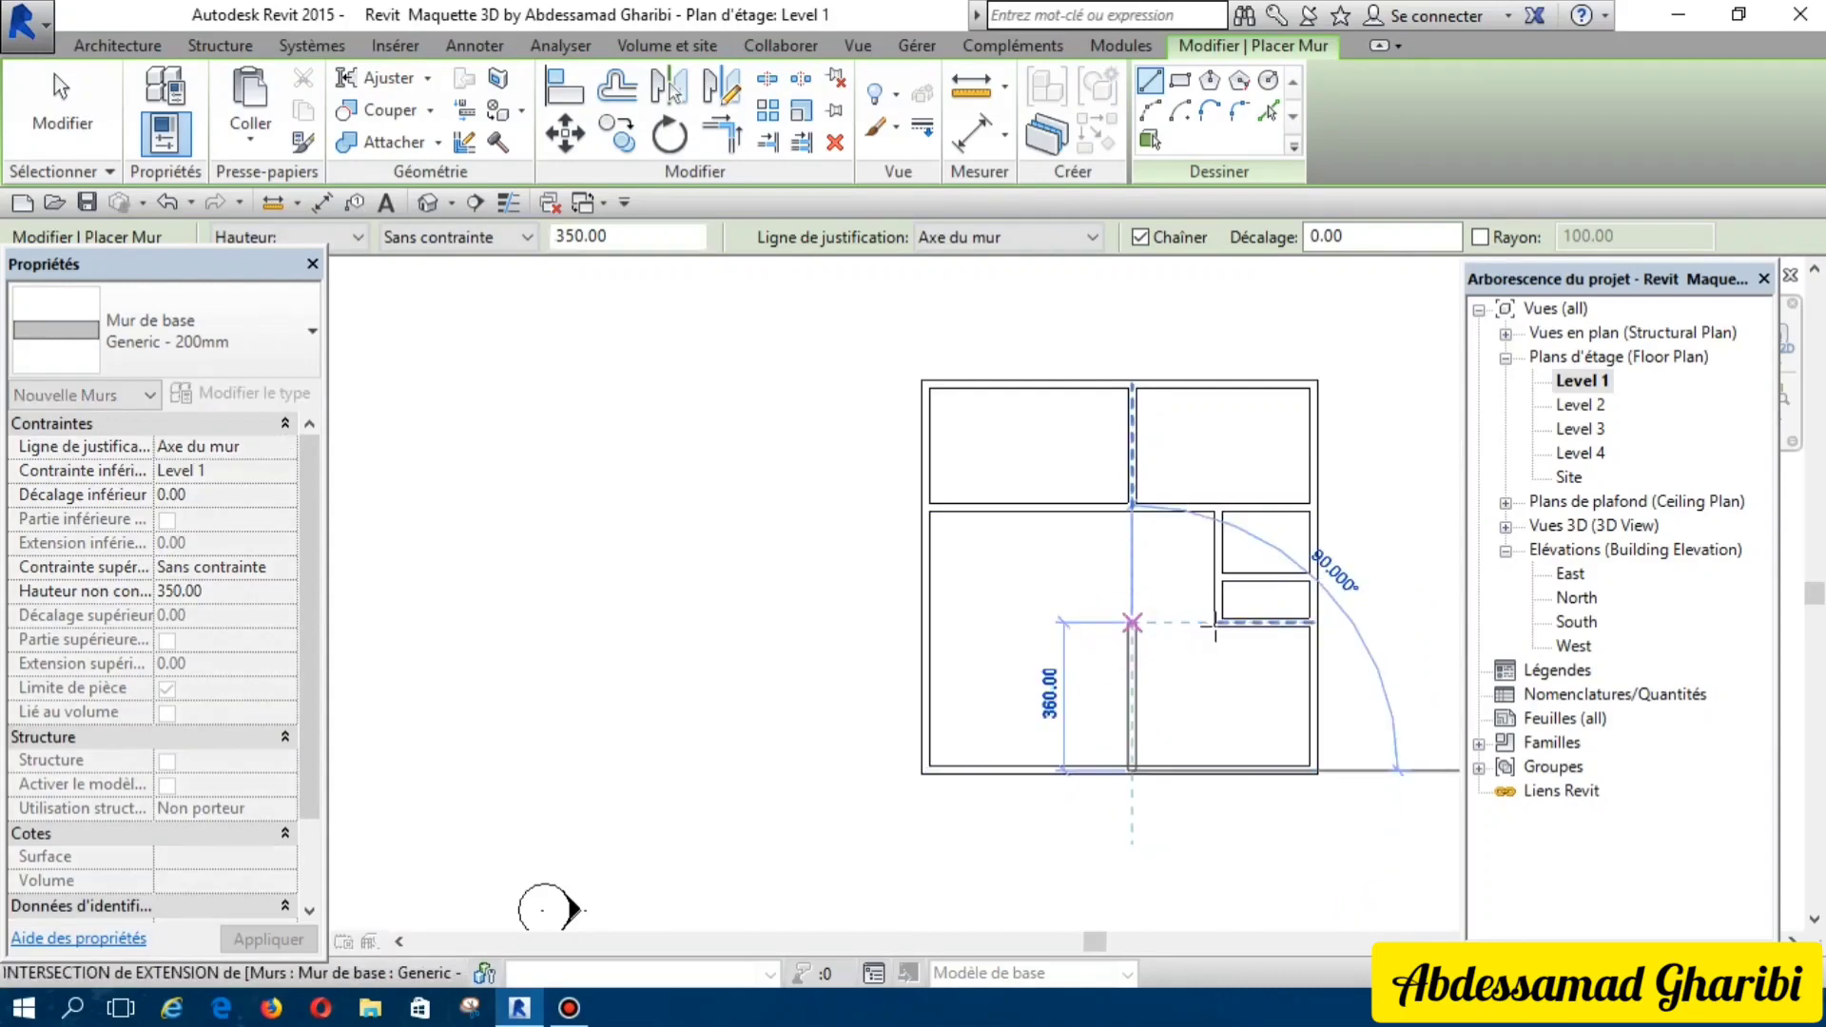
left_click(1216, 625)
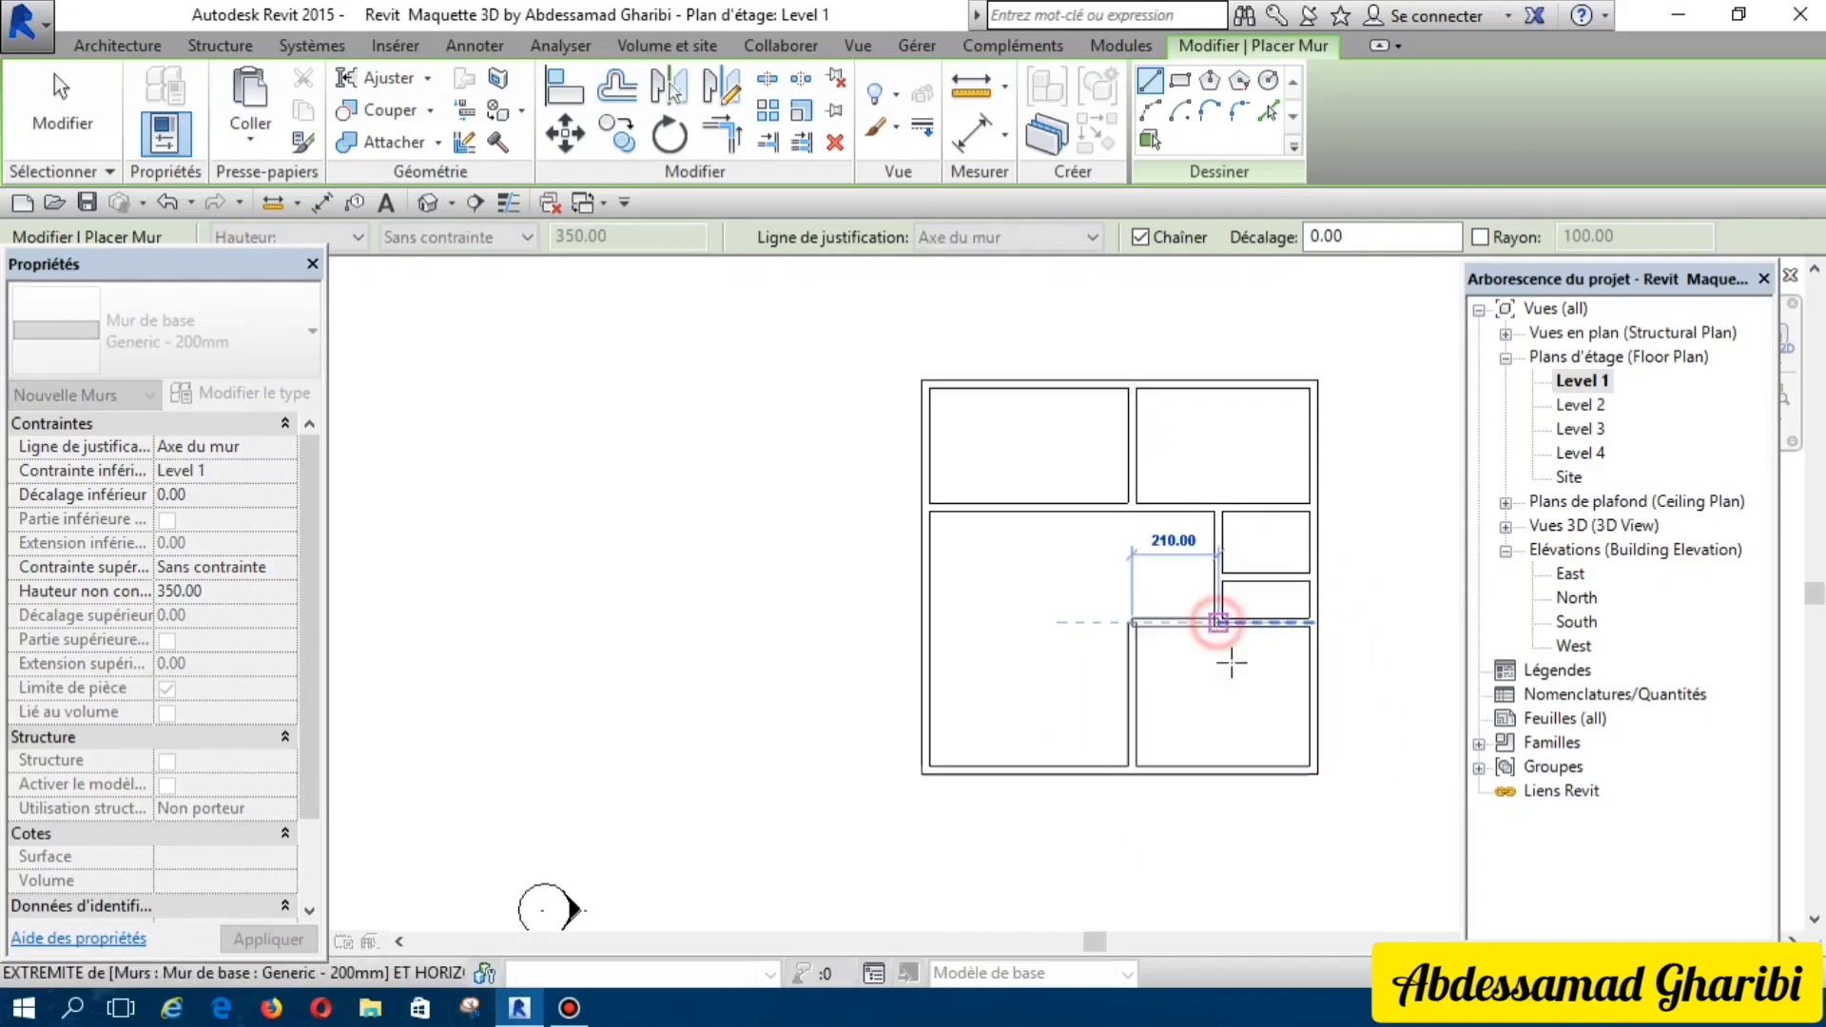
left_click(1217, 623)
key("Escape")
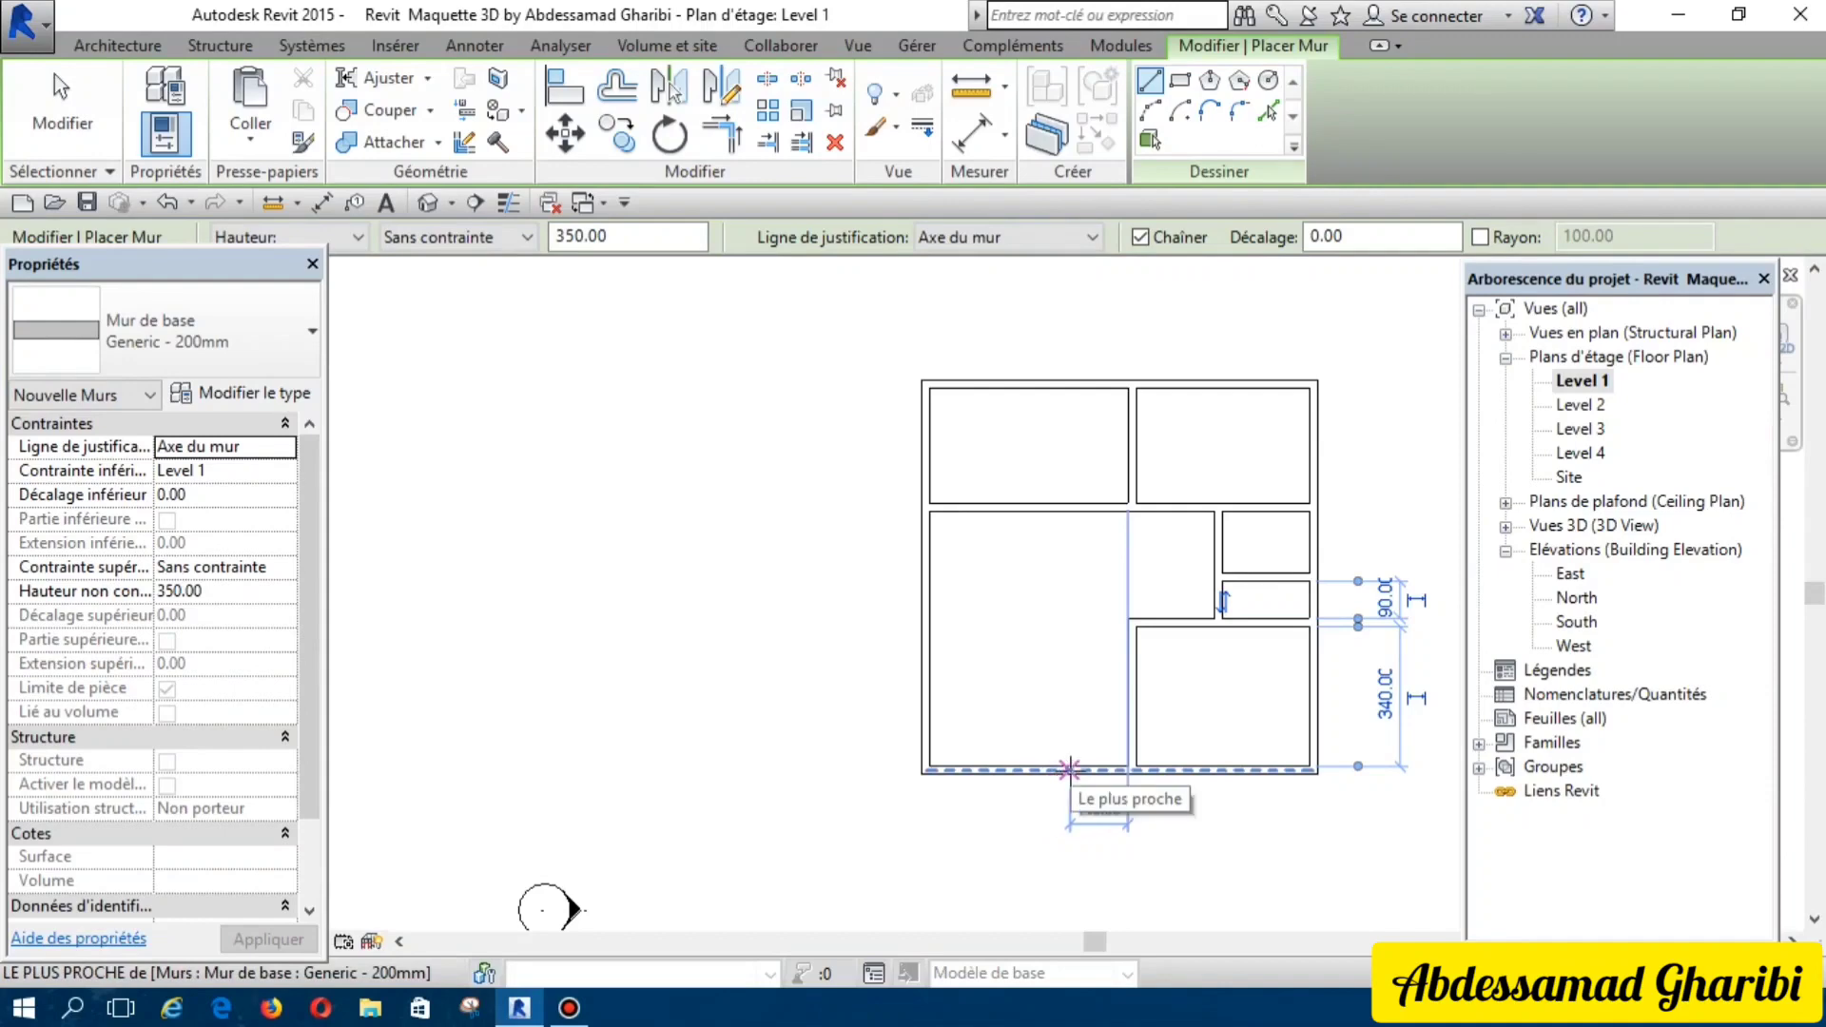
Step: Add a 180 vertical stub wall rising from the bottom exterior wall
left_click(1070, 768)
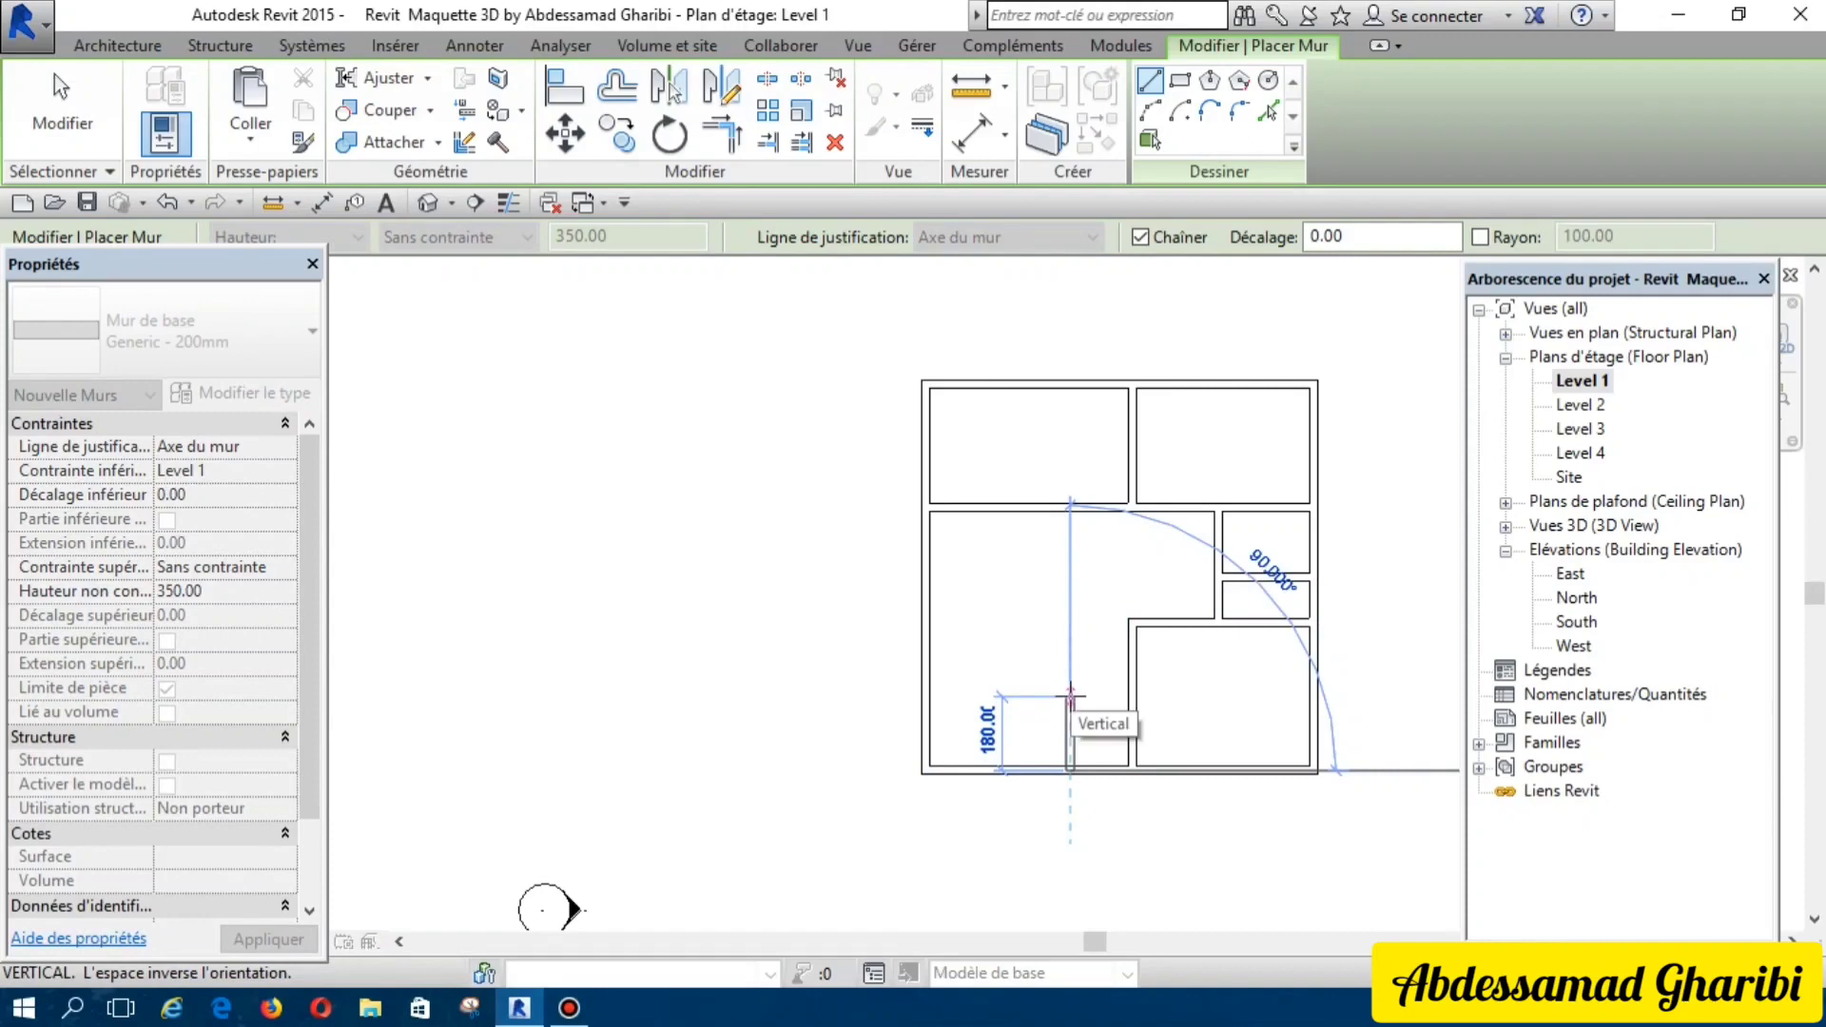
left_click(1070, 698)
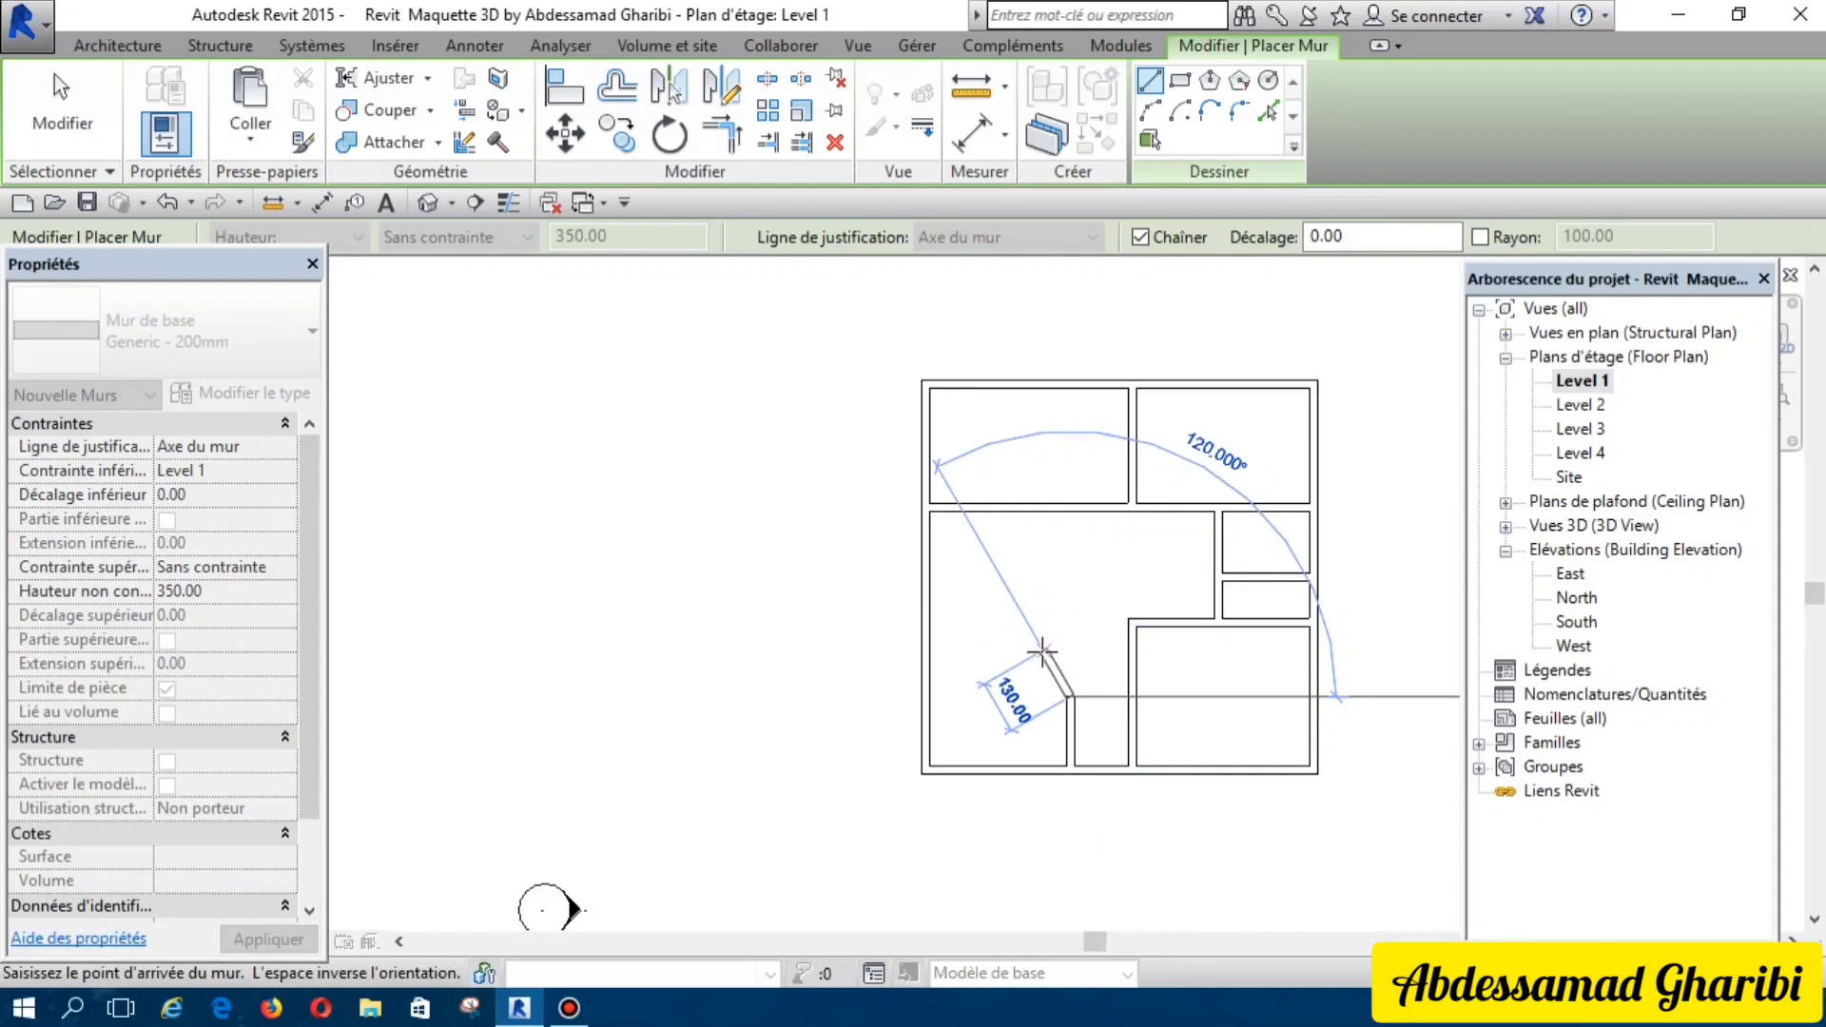
key("Escape")
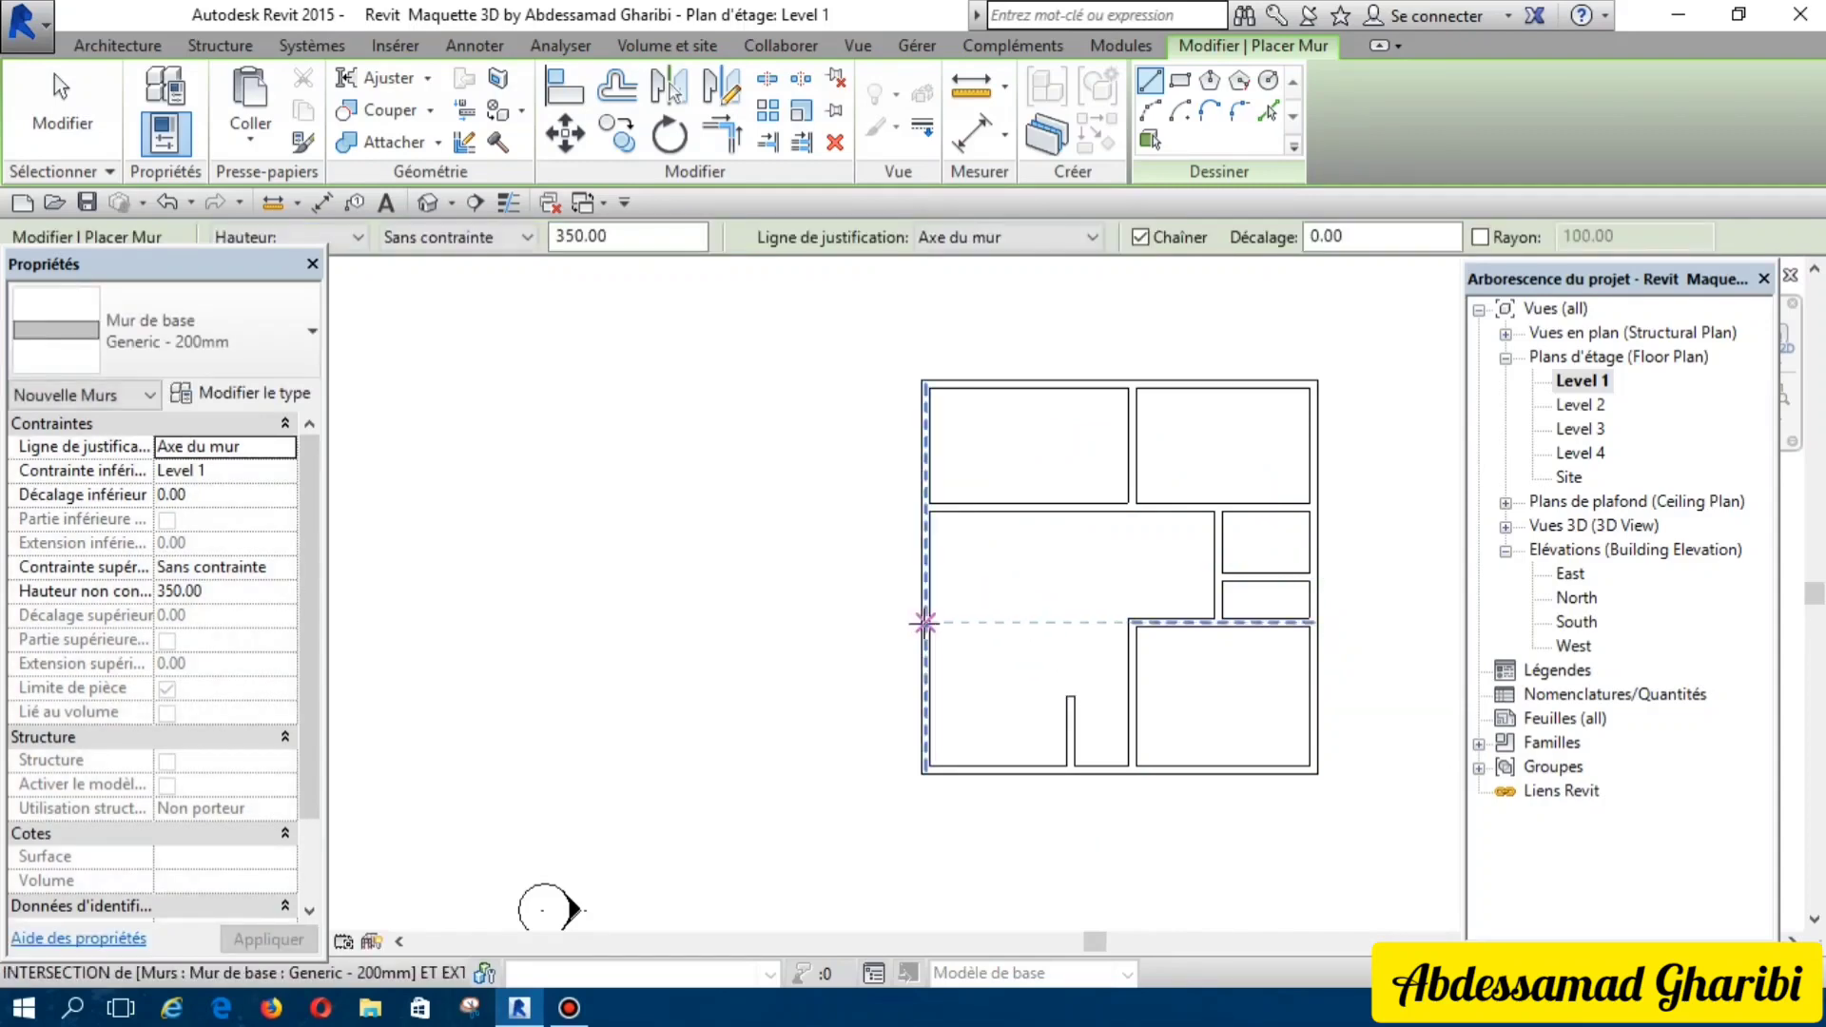
Step: Draw a 350 wall from the left exterior wall to the stub junction, closing the lower-left room
left_click(926, 623)
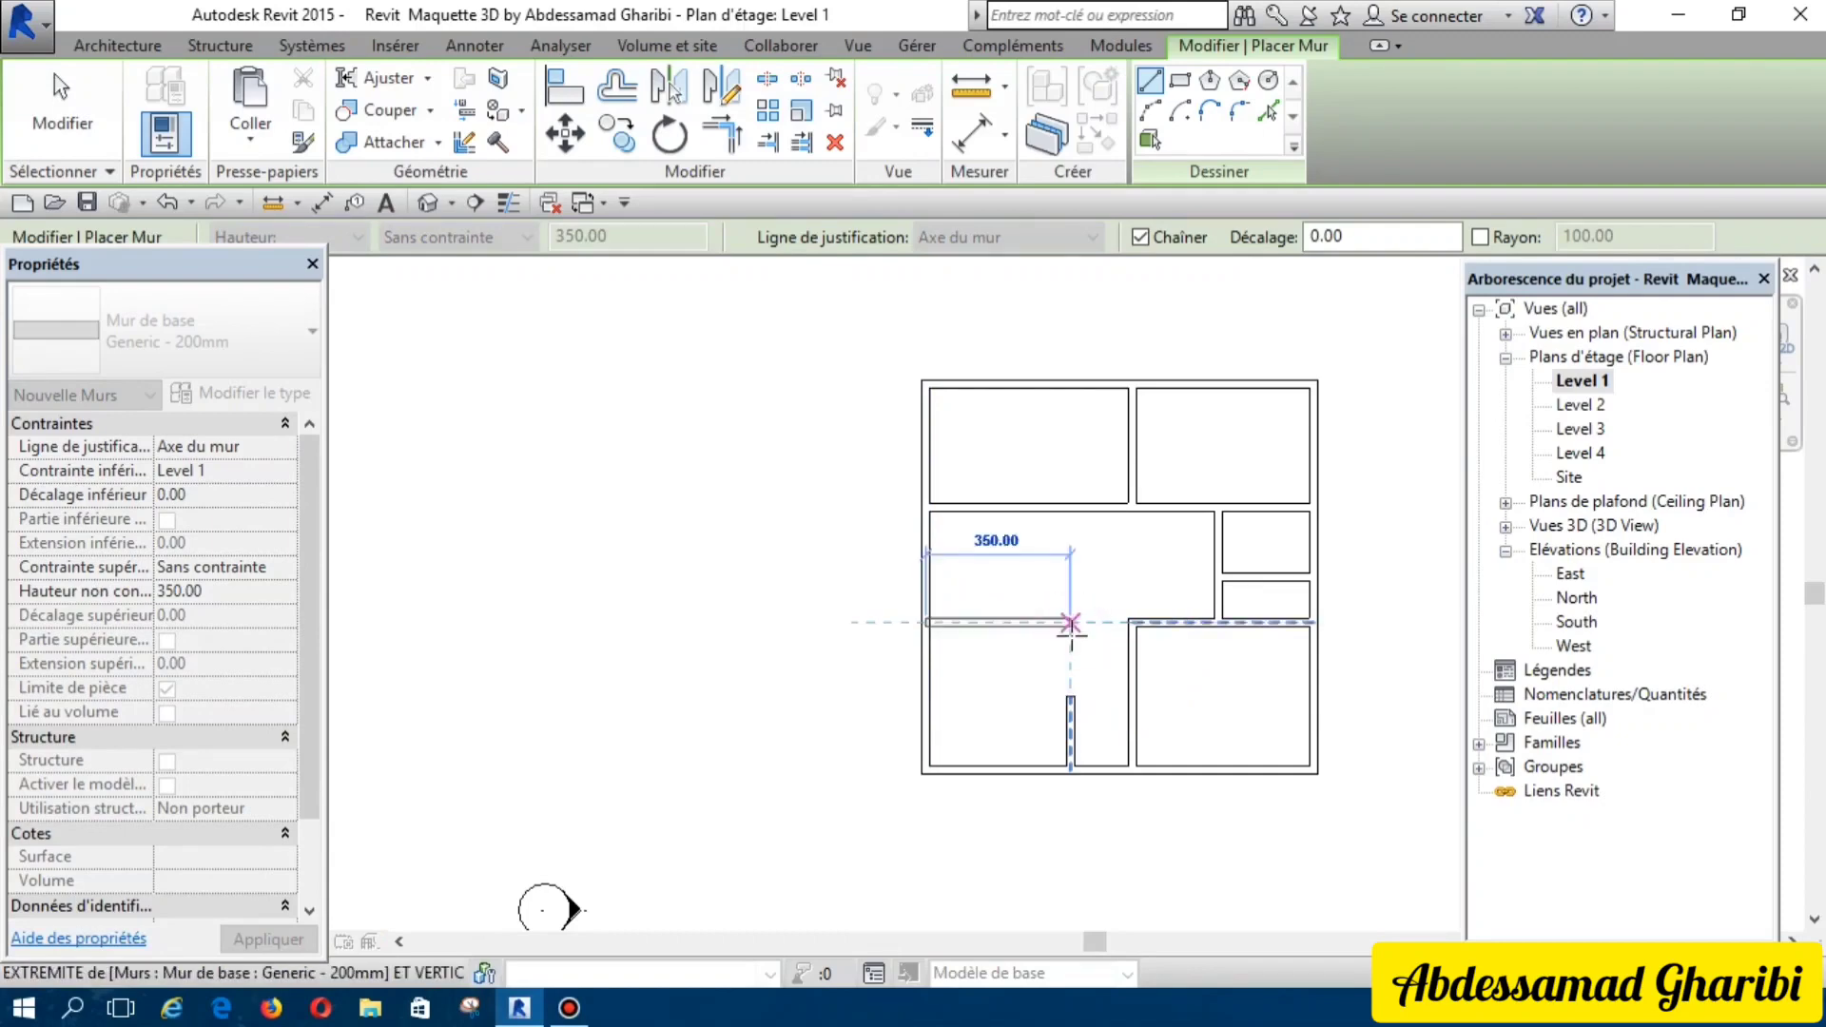
left_click(1072, 625)
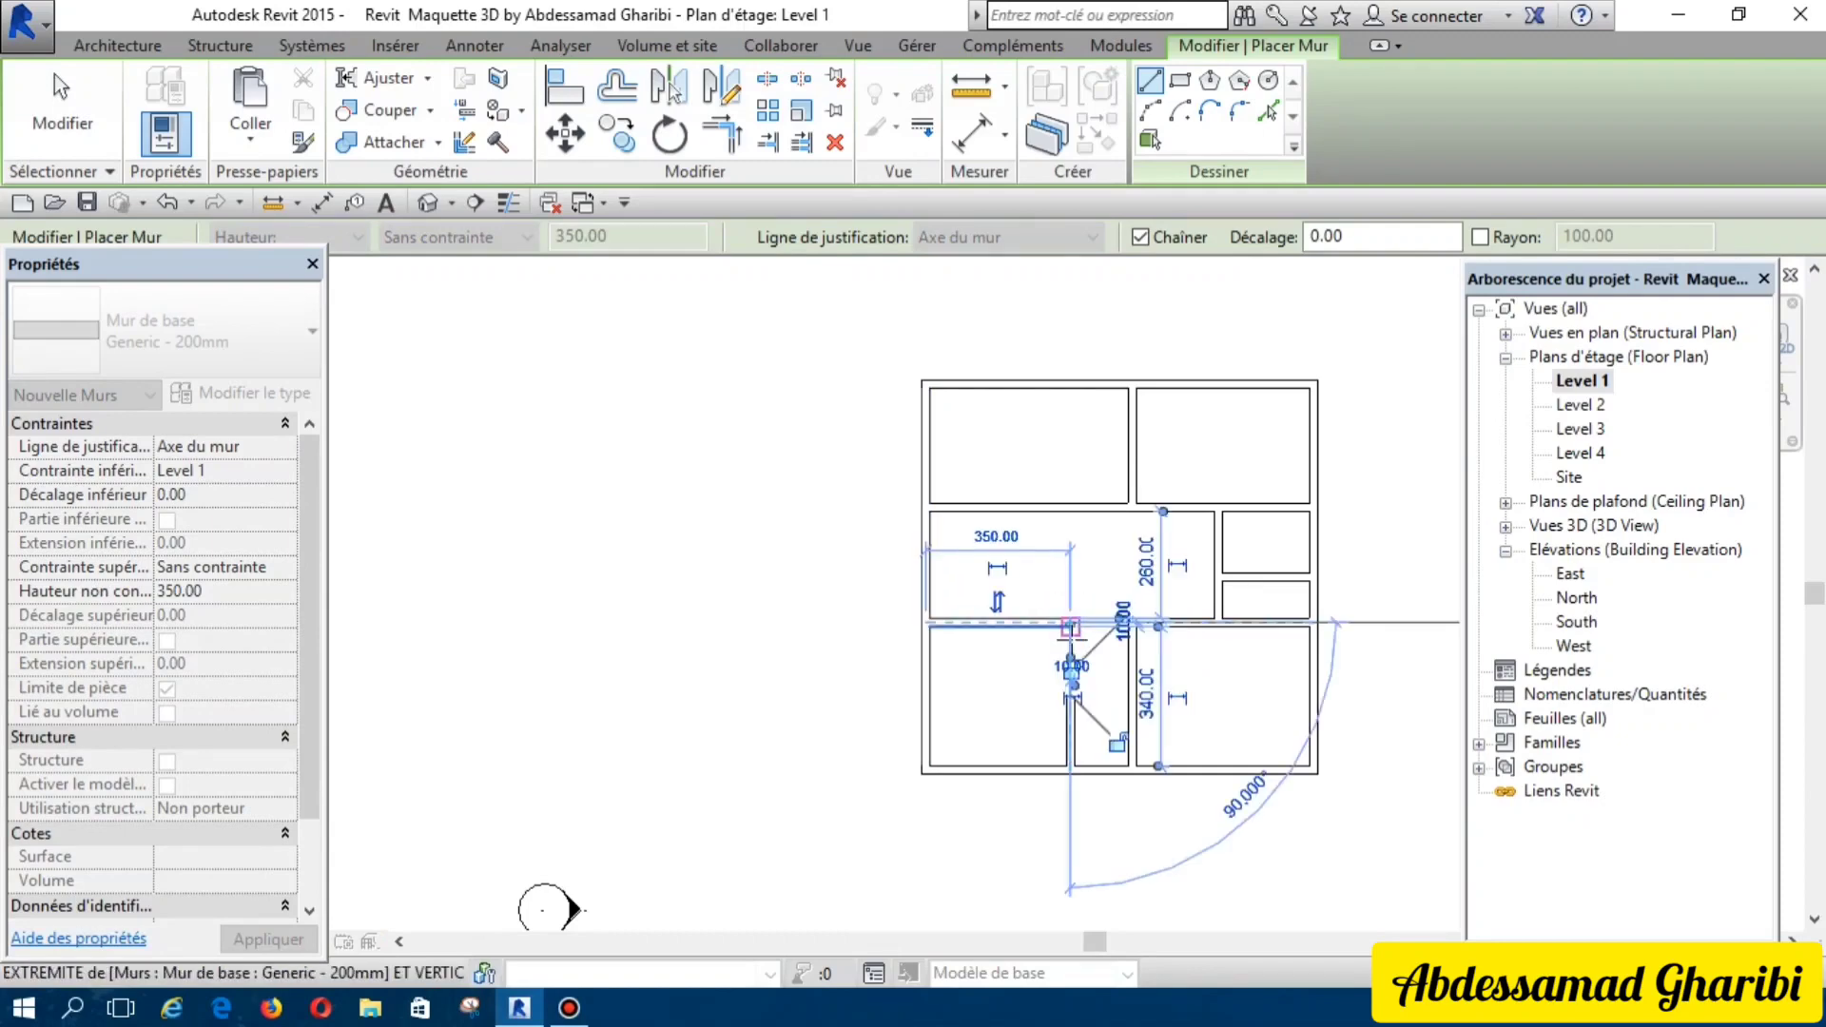
key("Escape")
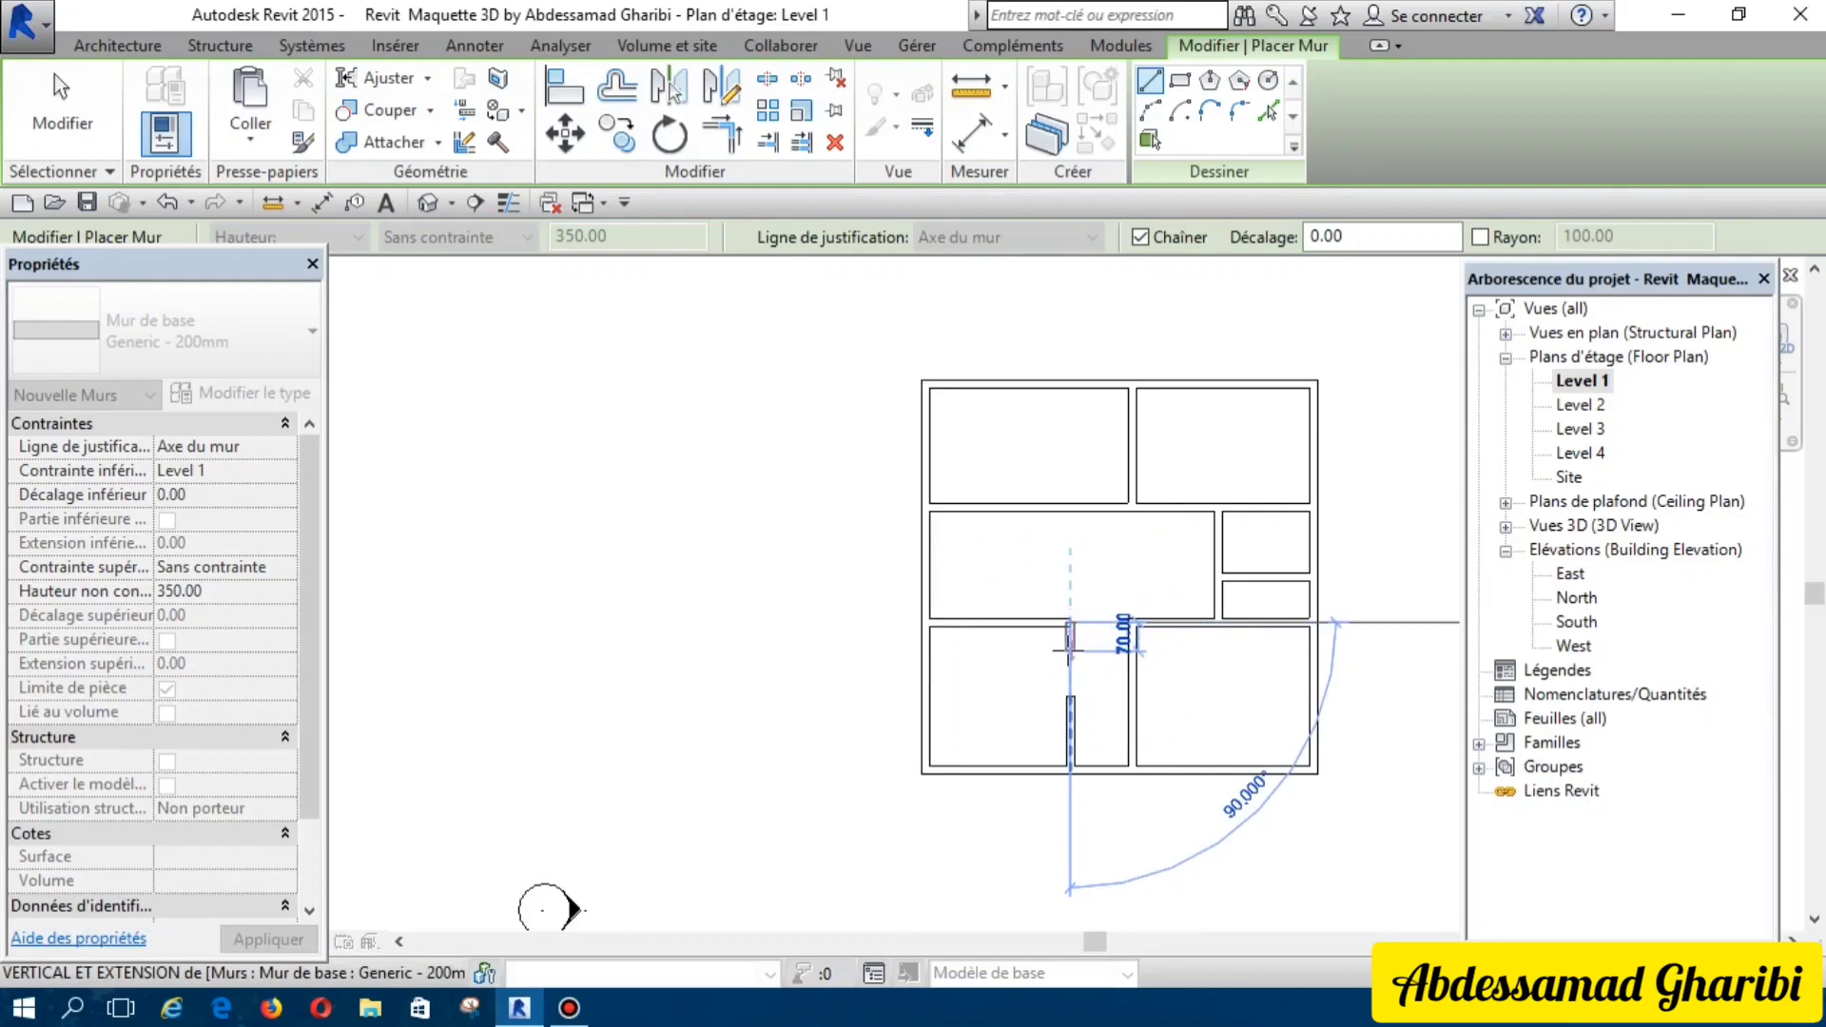
scroll(1067, 661, "up", 2)
scroll(1067, 665, "up", 1)
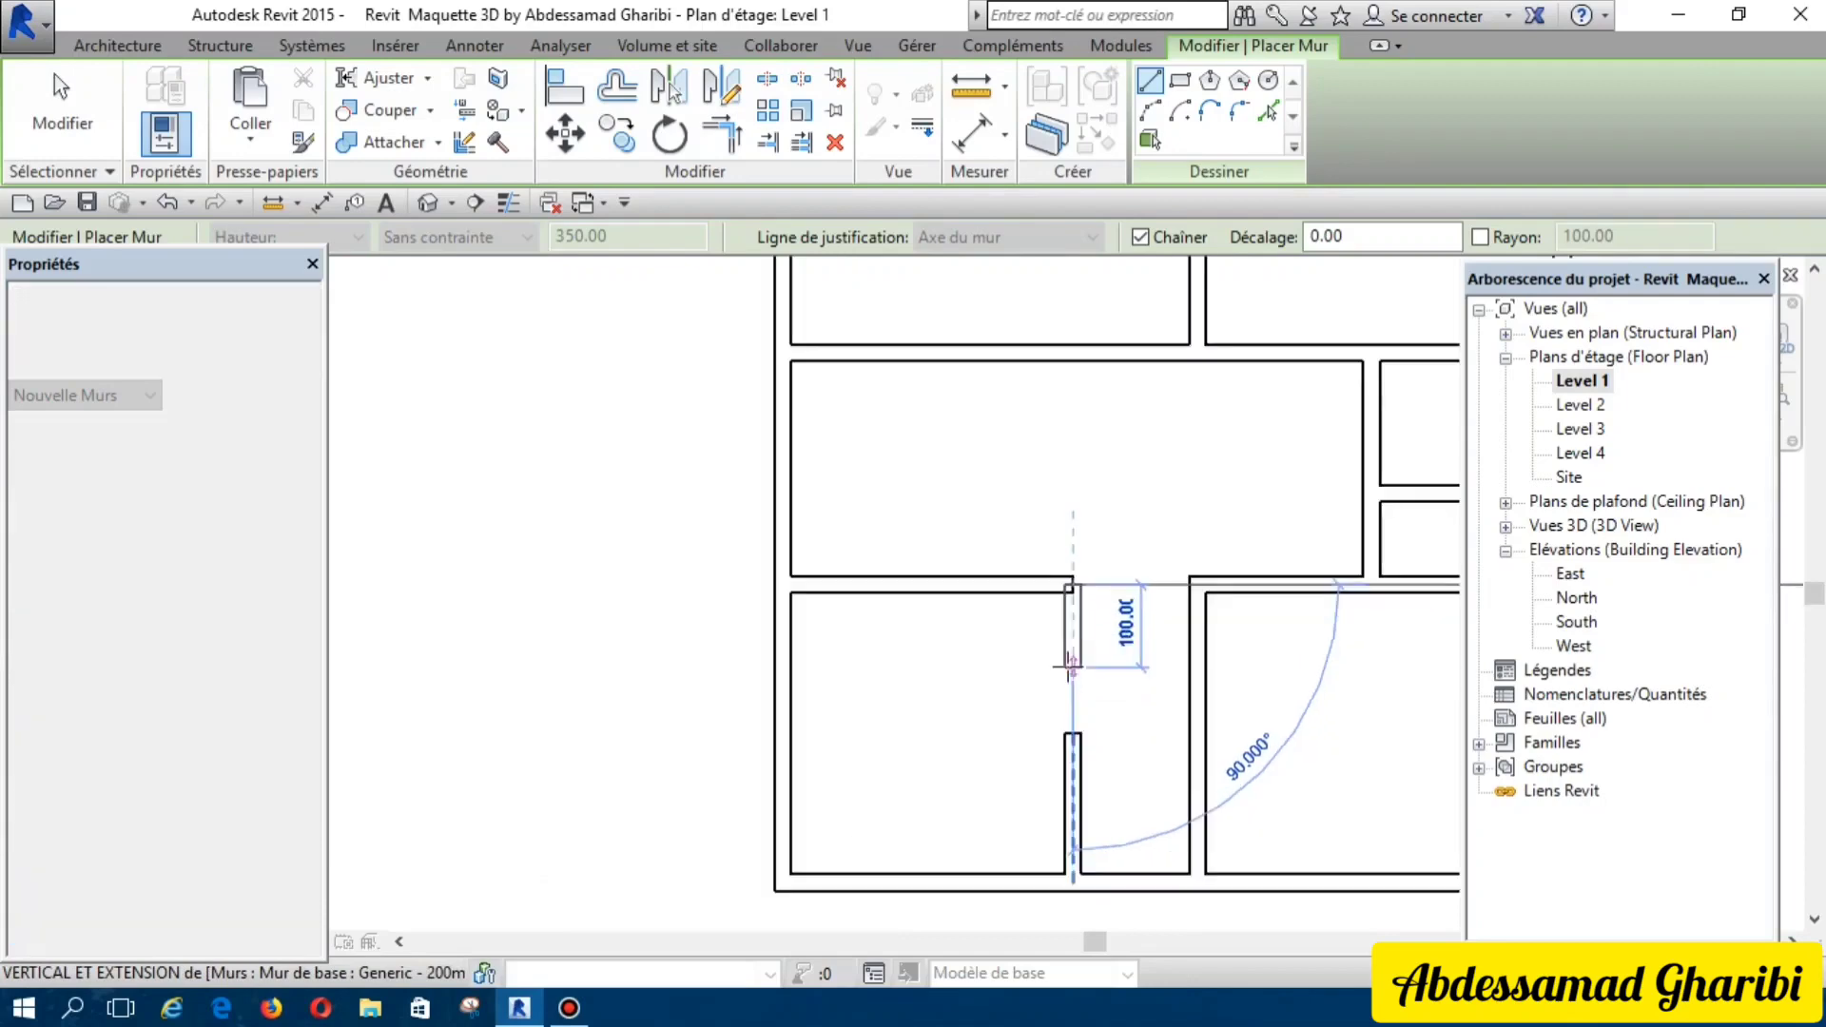
scroll(1075, 647, "up", 1)
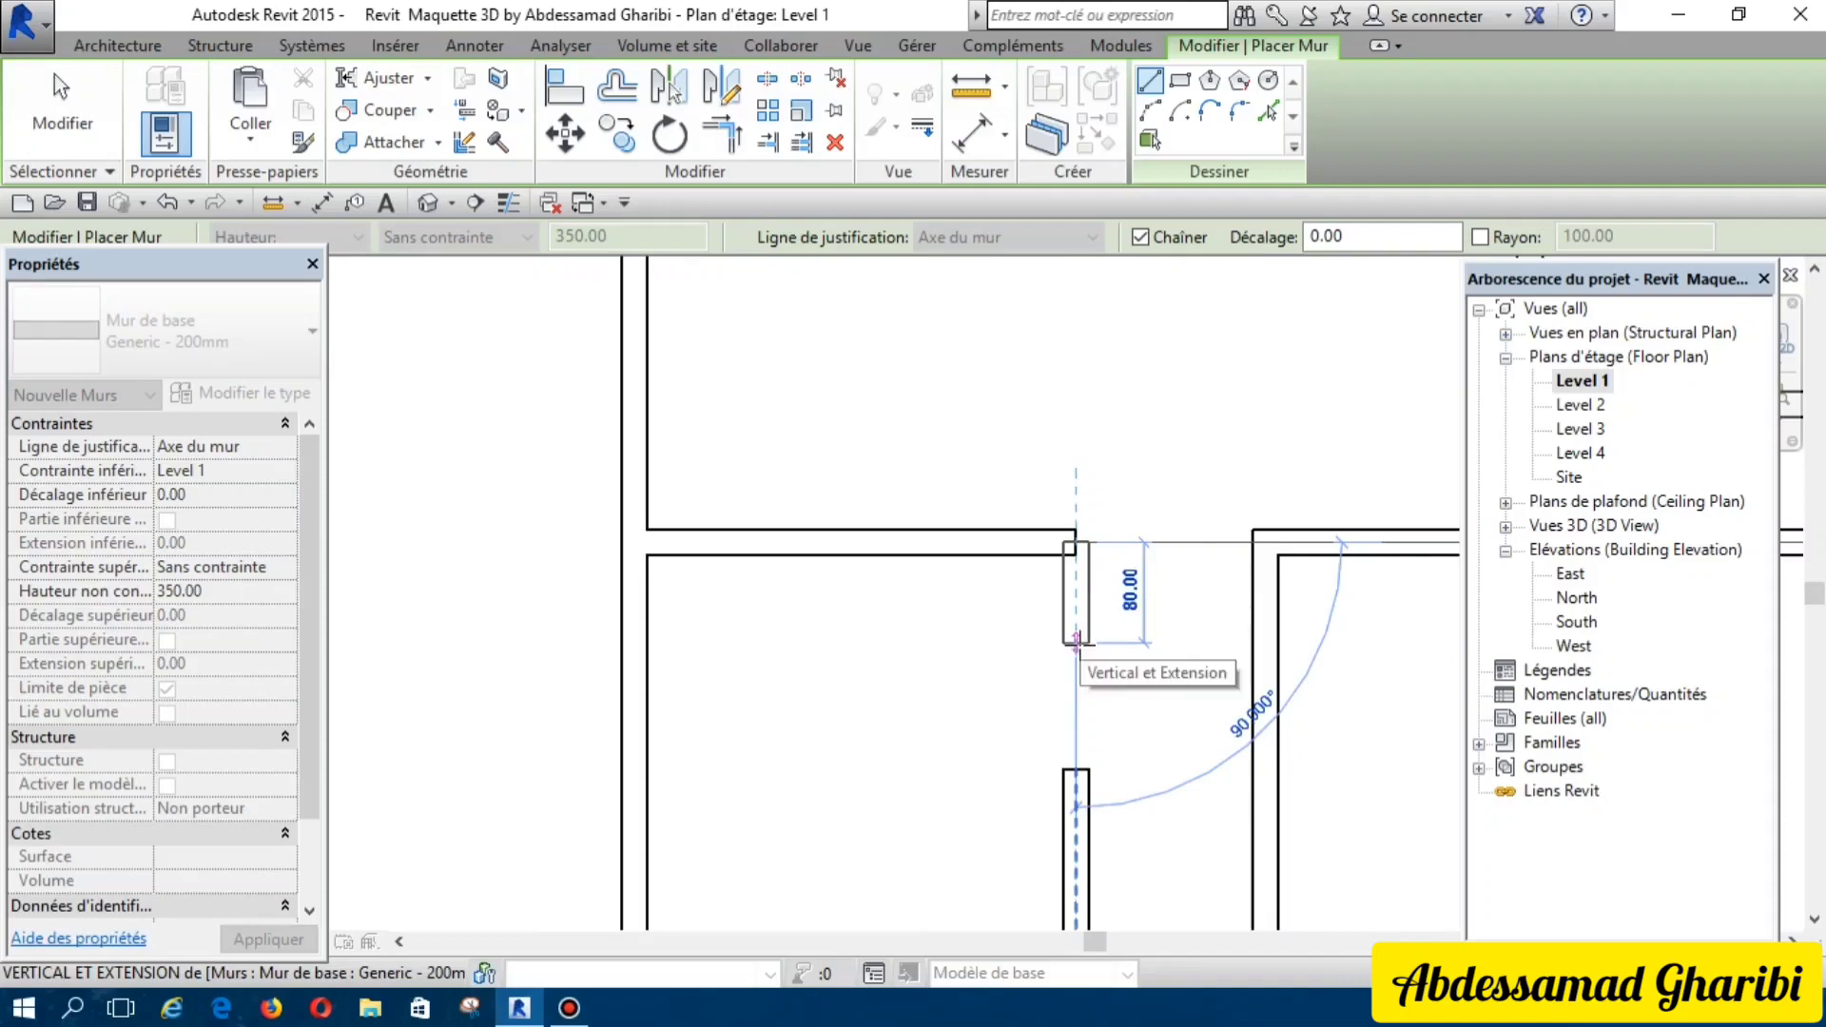
Step: Discard an unfinished diagonal wall from the short wall's end and zoom out
left_click(1078, 644)
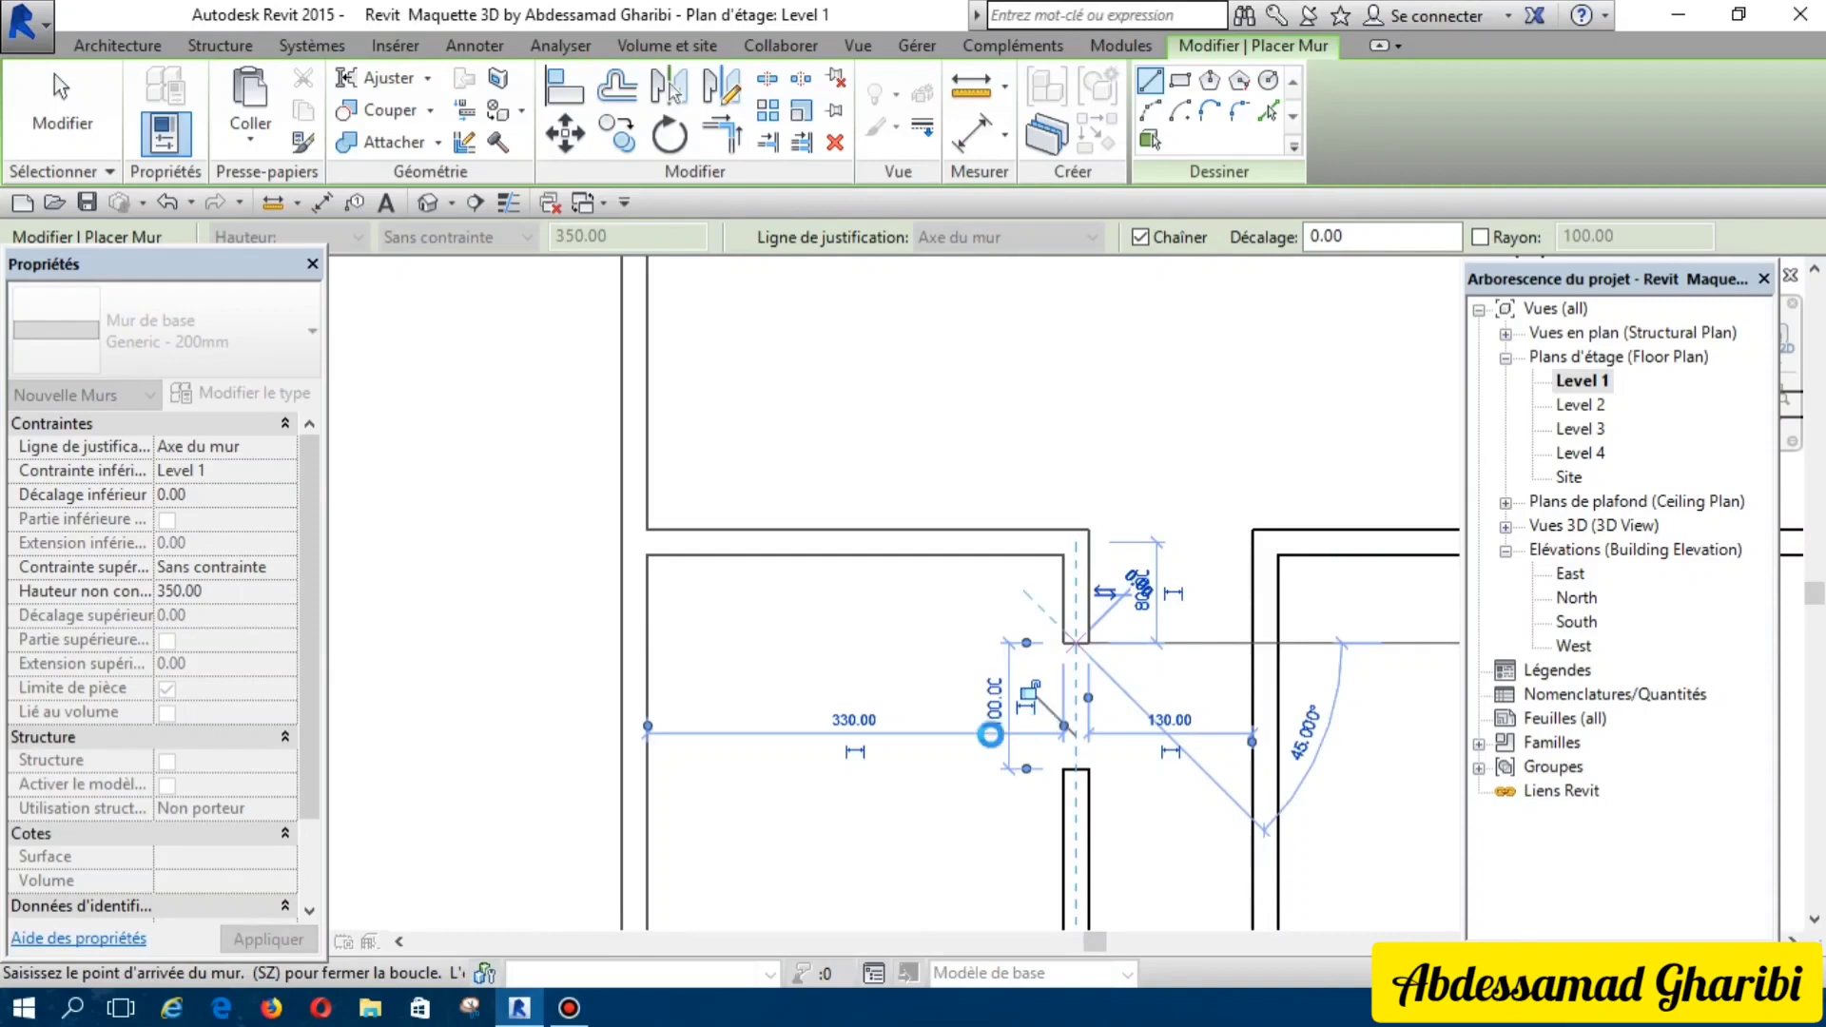
scroll(874, 658, "down", 2)
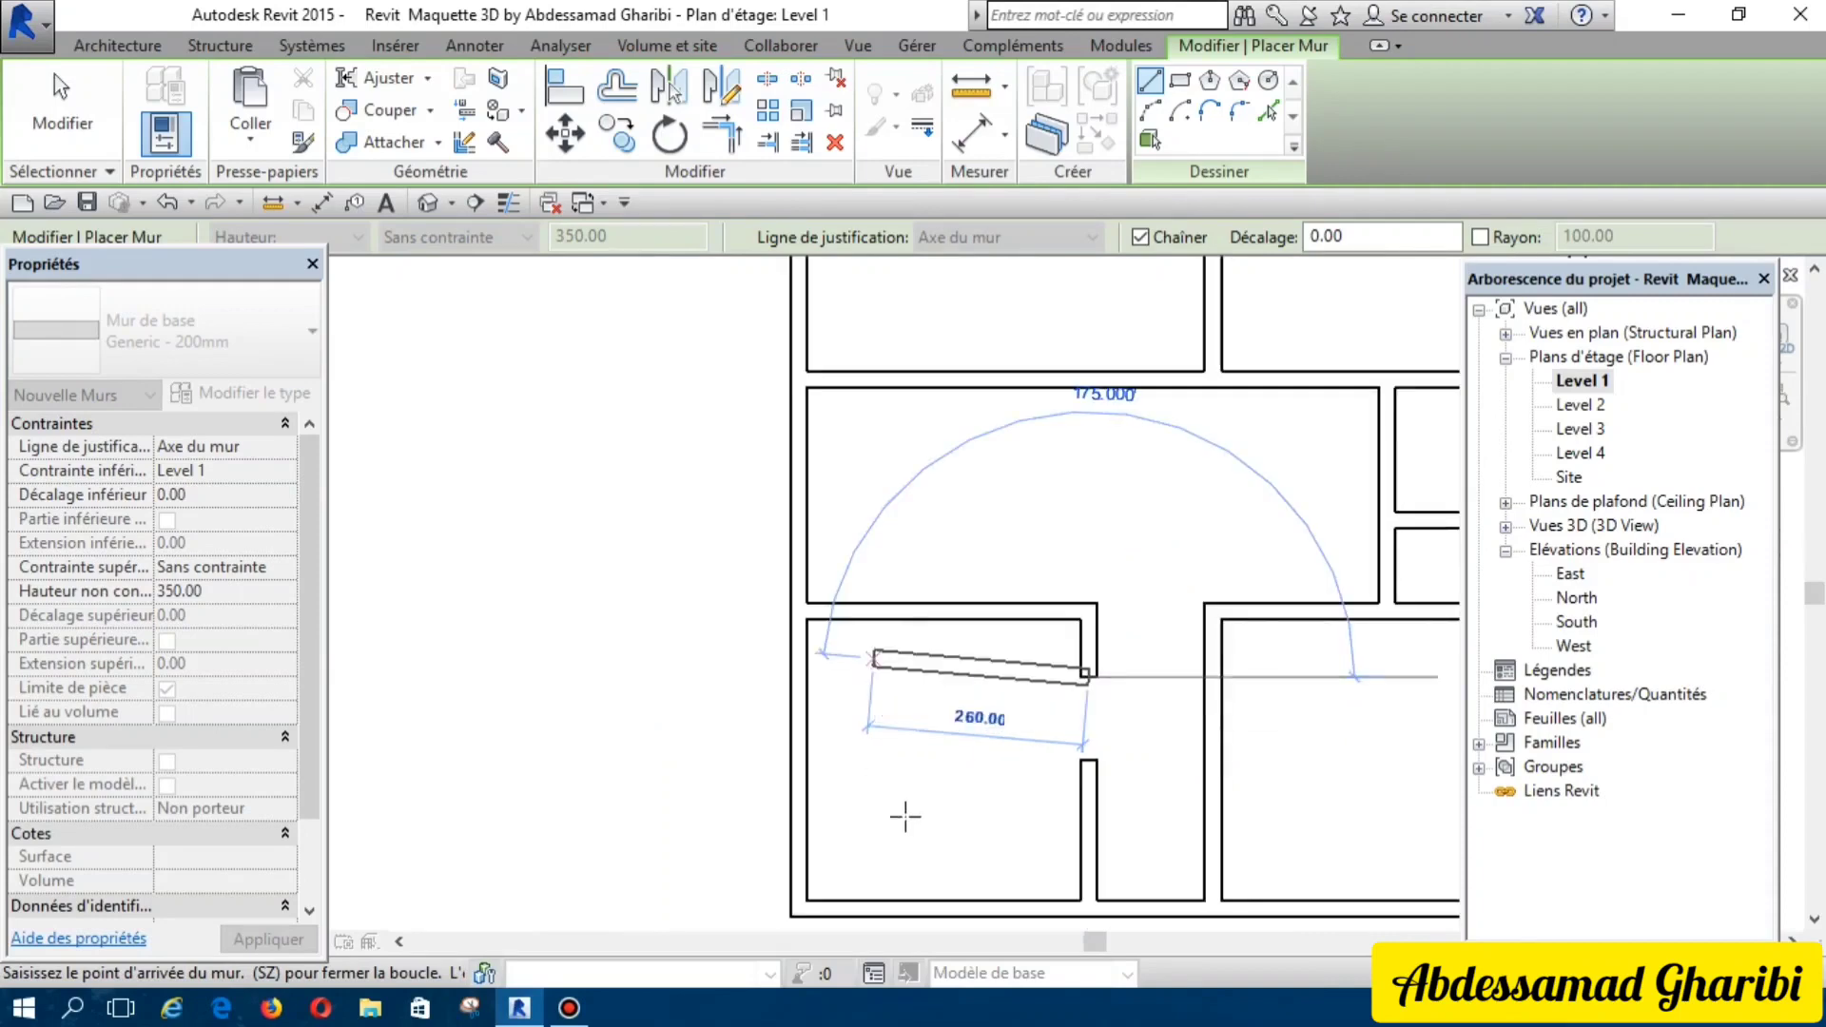
scroll(894, 761, "down", 2)
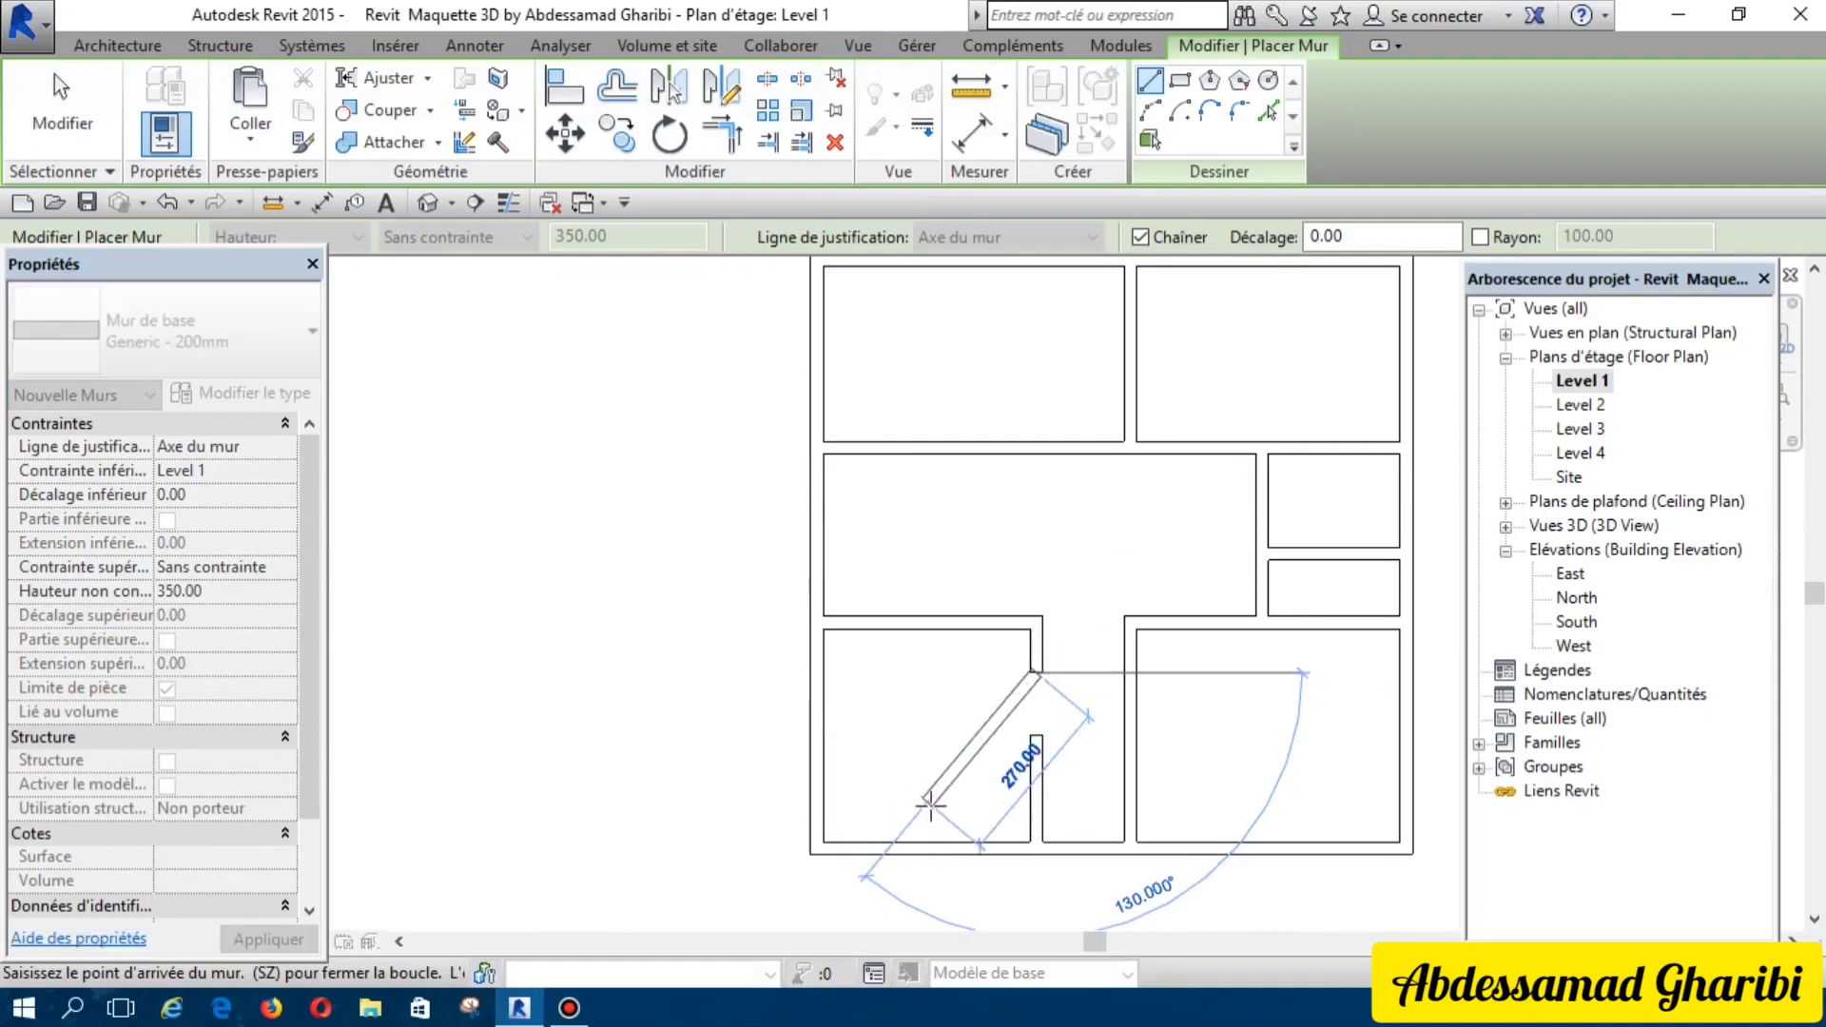
key("Escape")
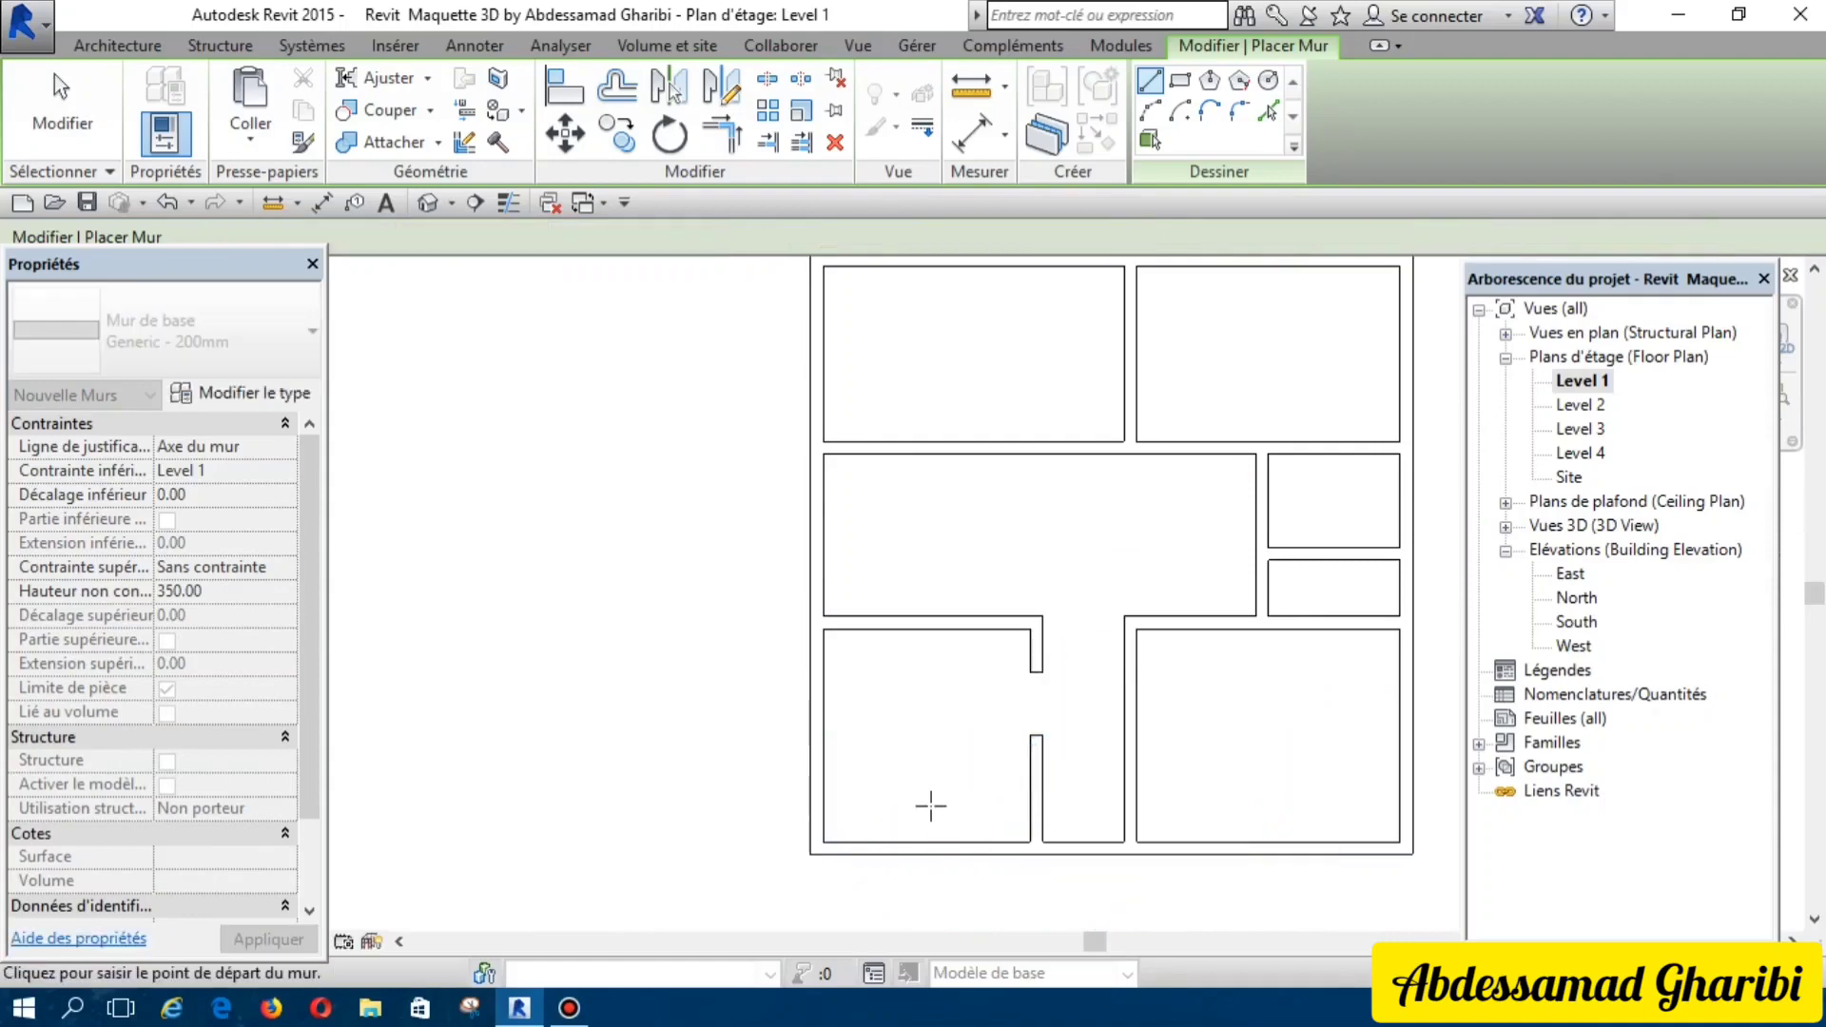
scroll(617, 851, "down", 1)
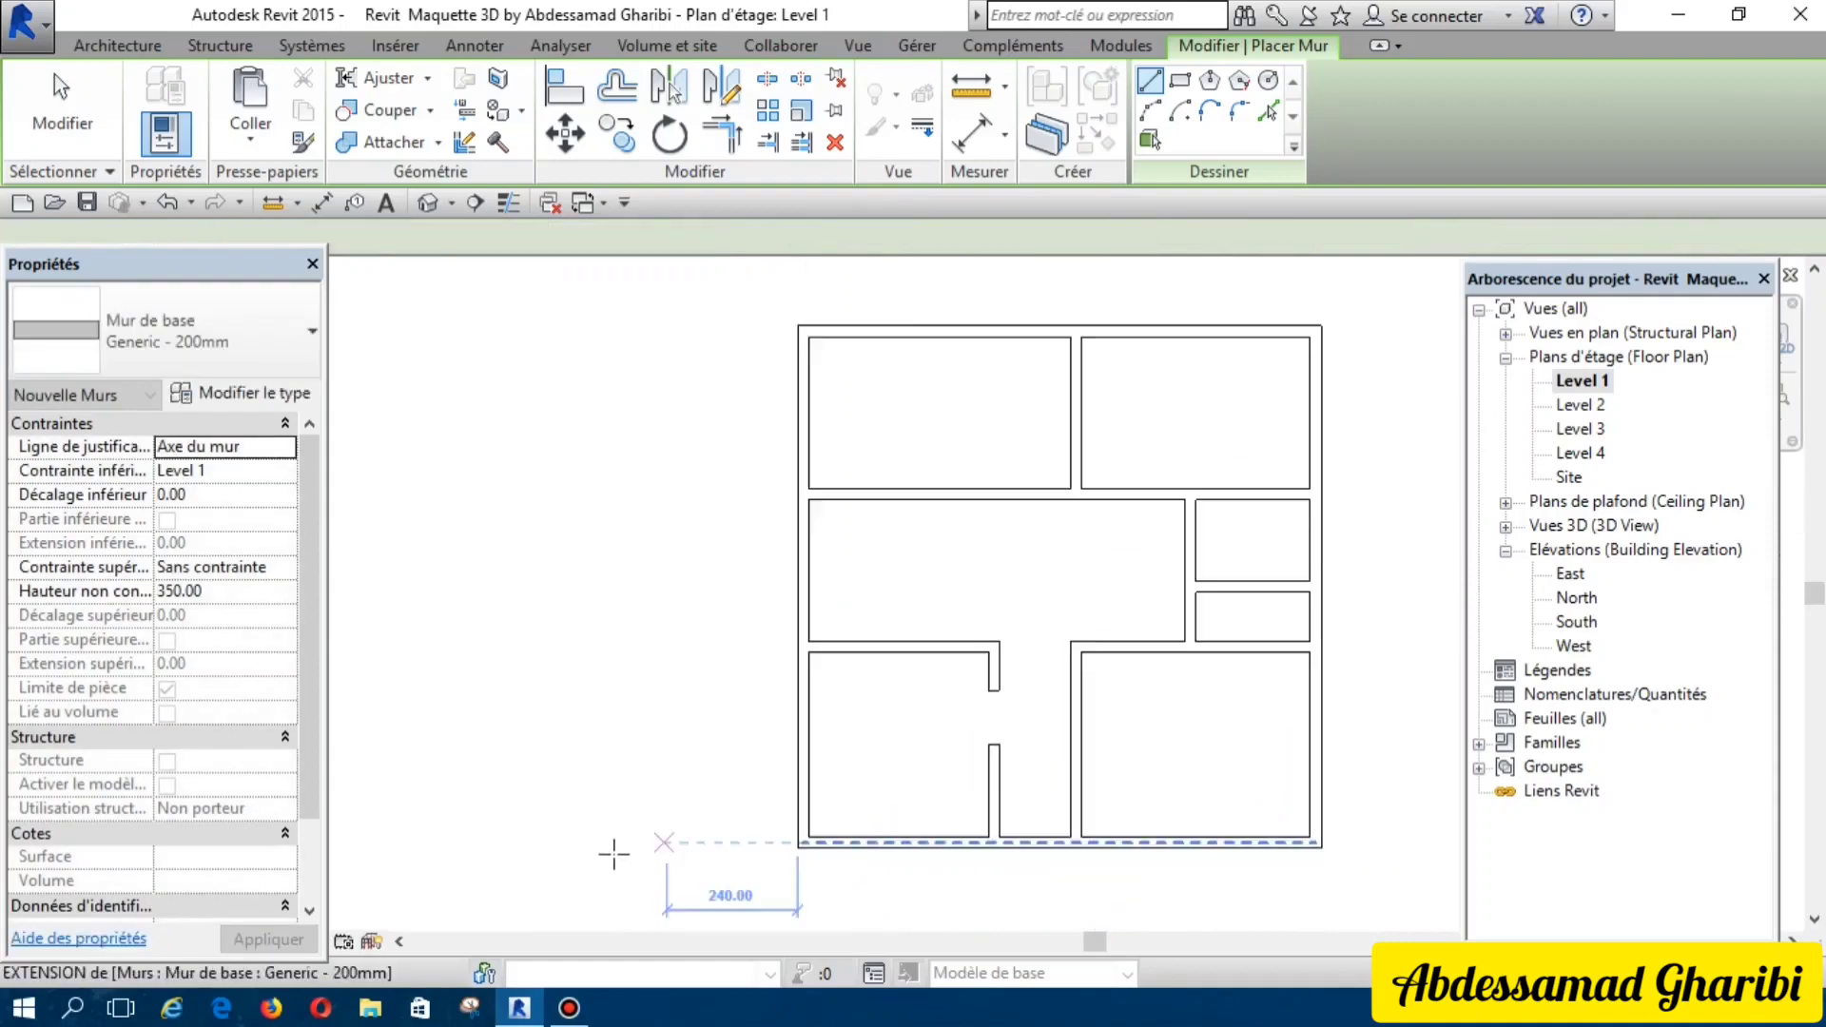
scroll(982, 675, "down", 1)
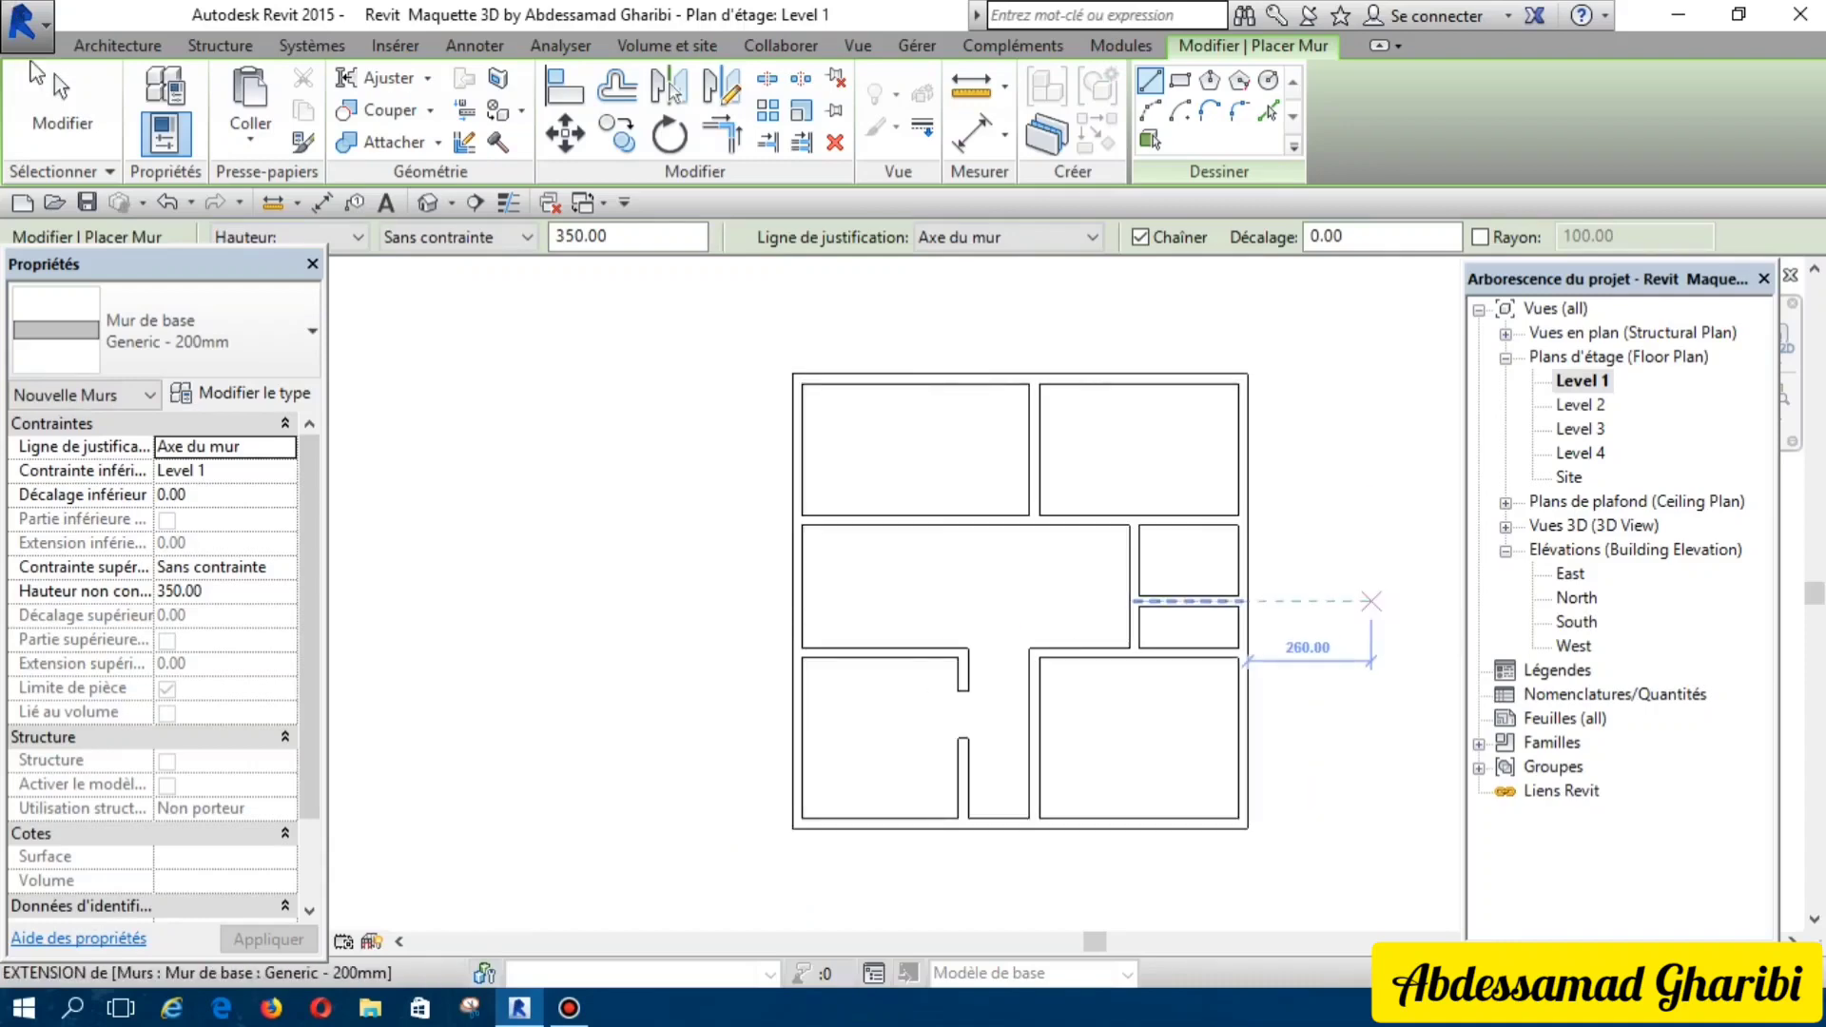
left_click(107, 53)
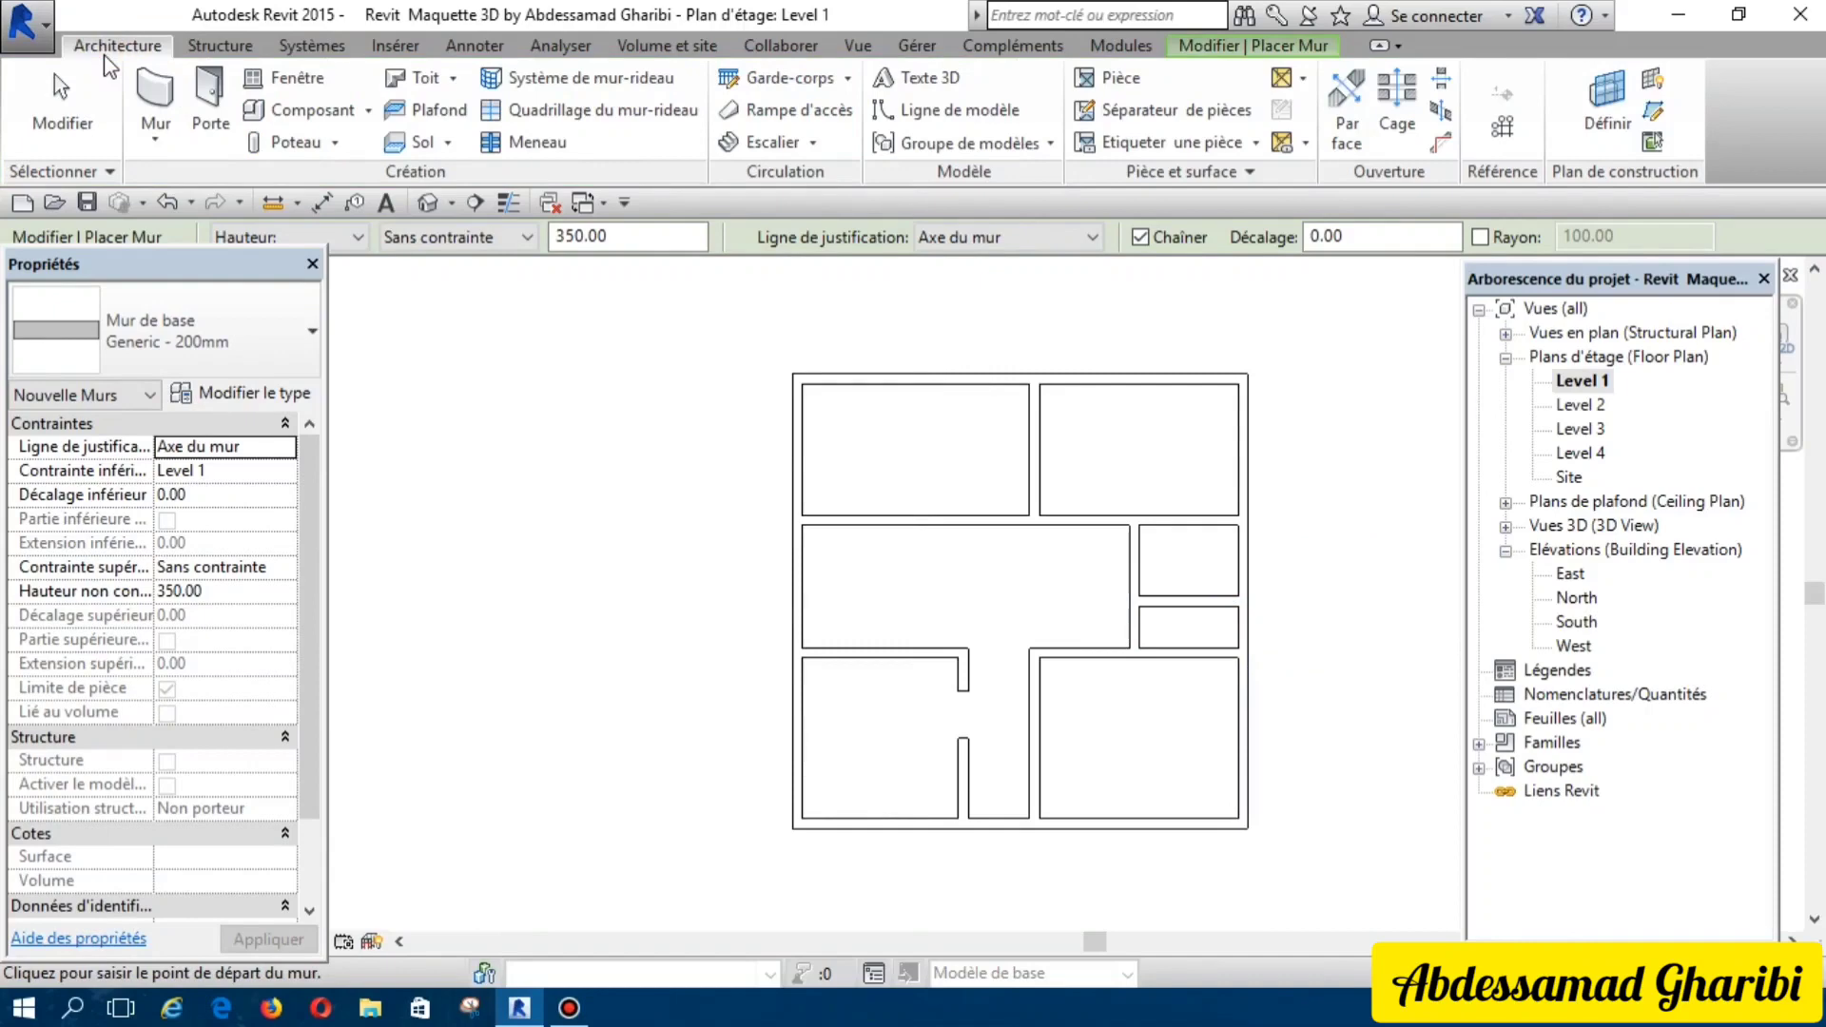
Step: Start placing windows with the Slider with Trim 60" x 48" type selected
left_click(285, 77)
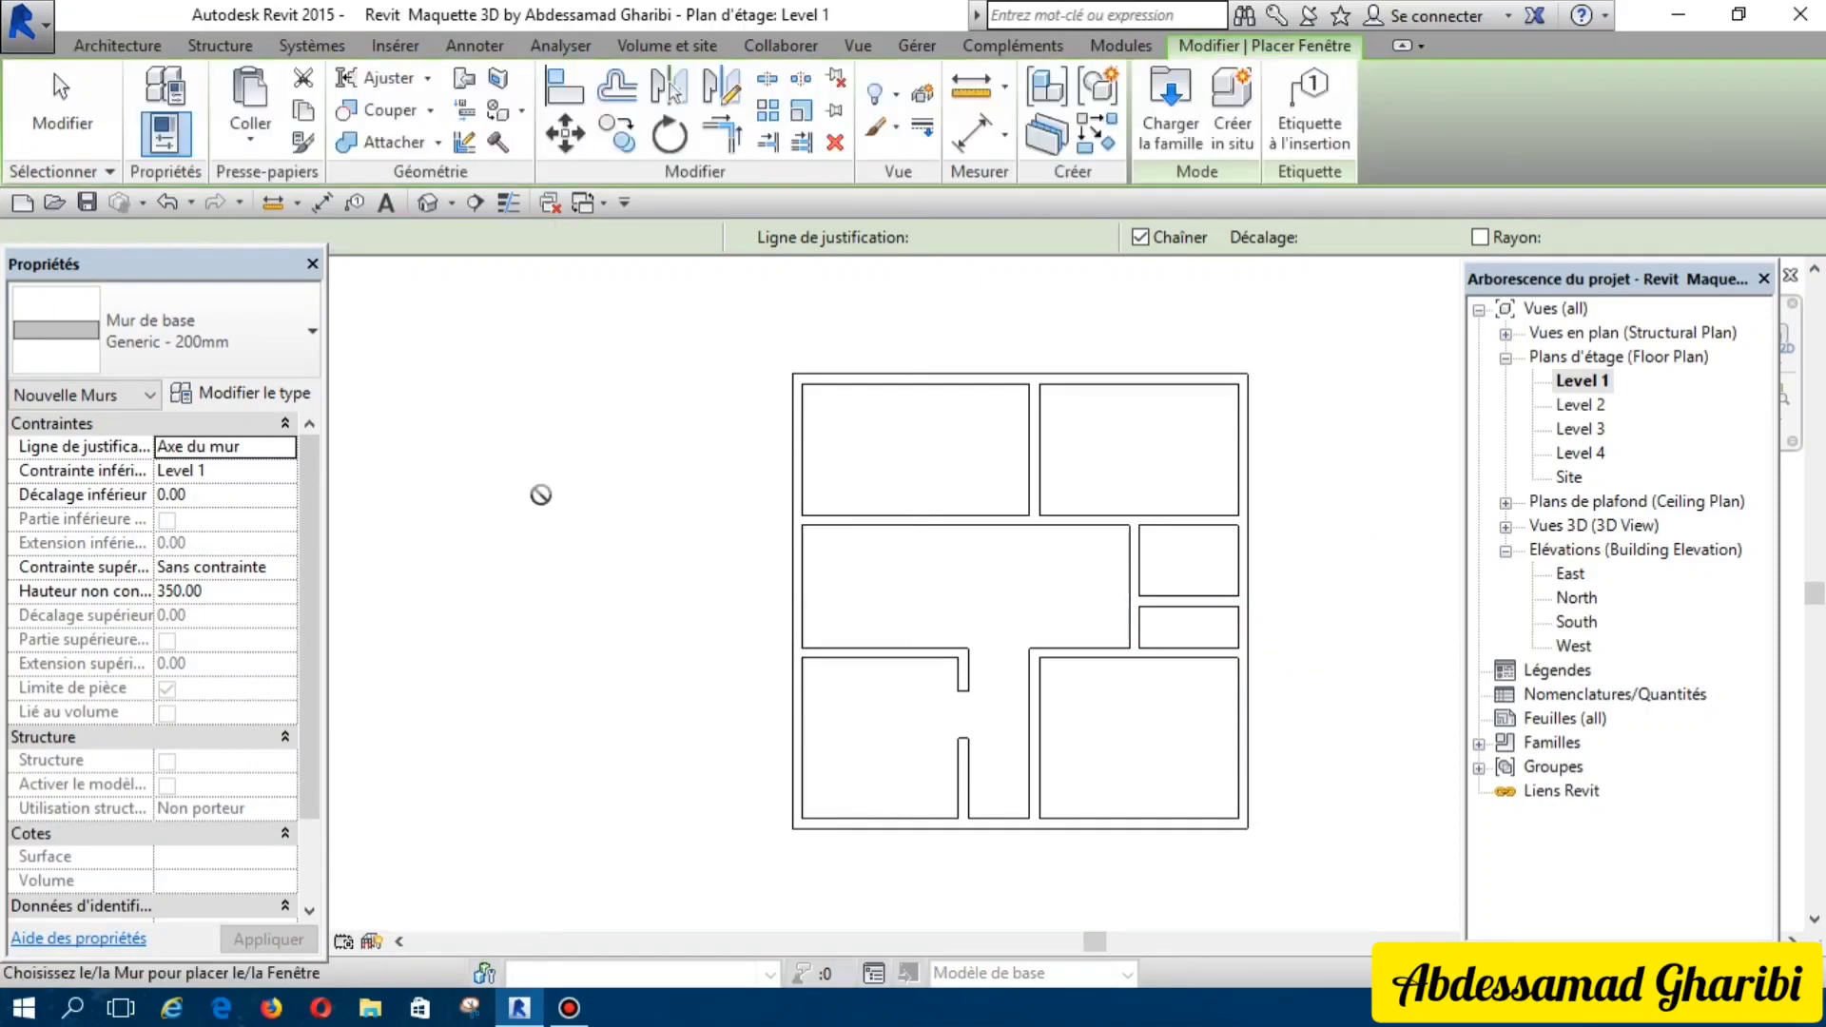
left_click(312, 348)
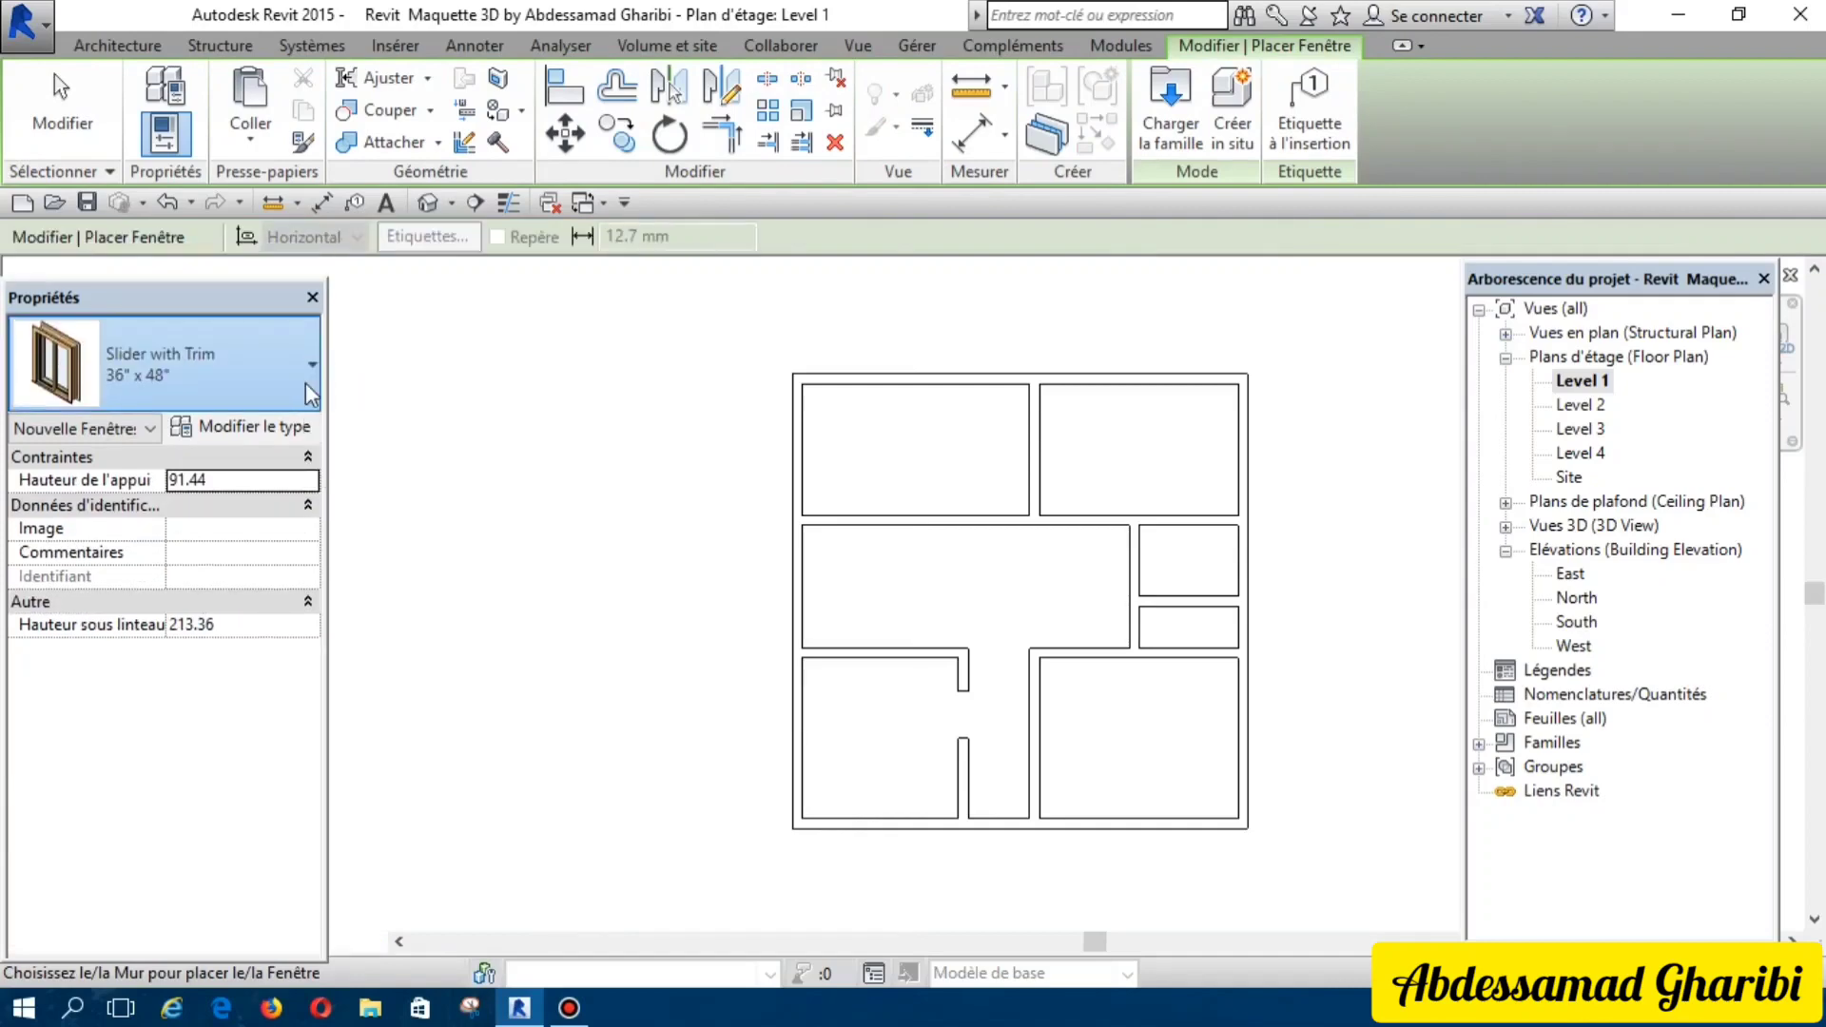
left_click(306, 383)
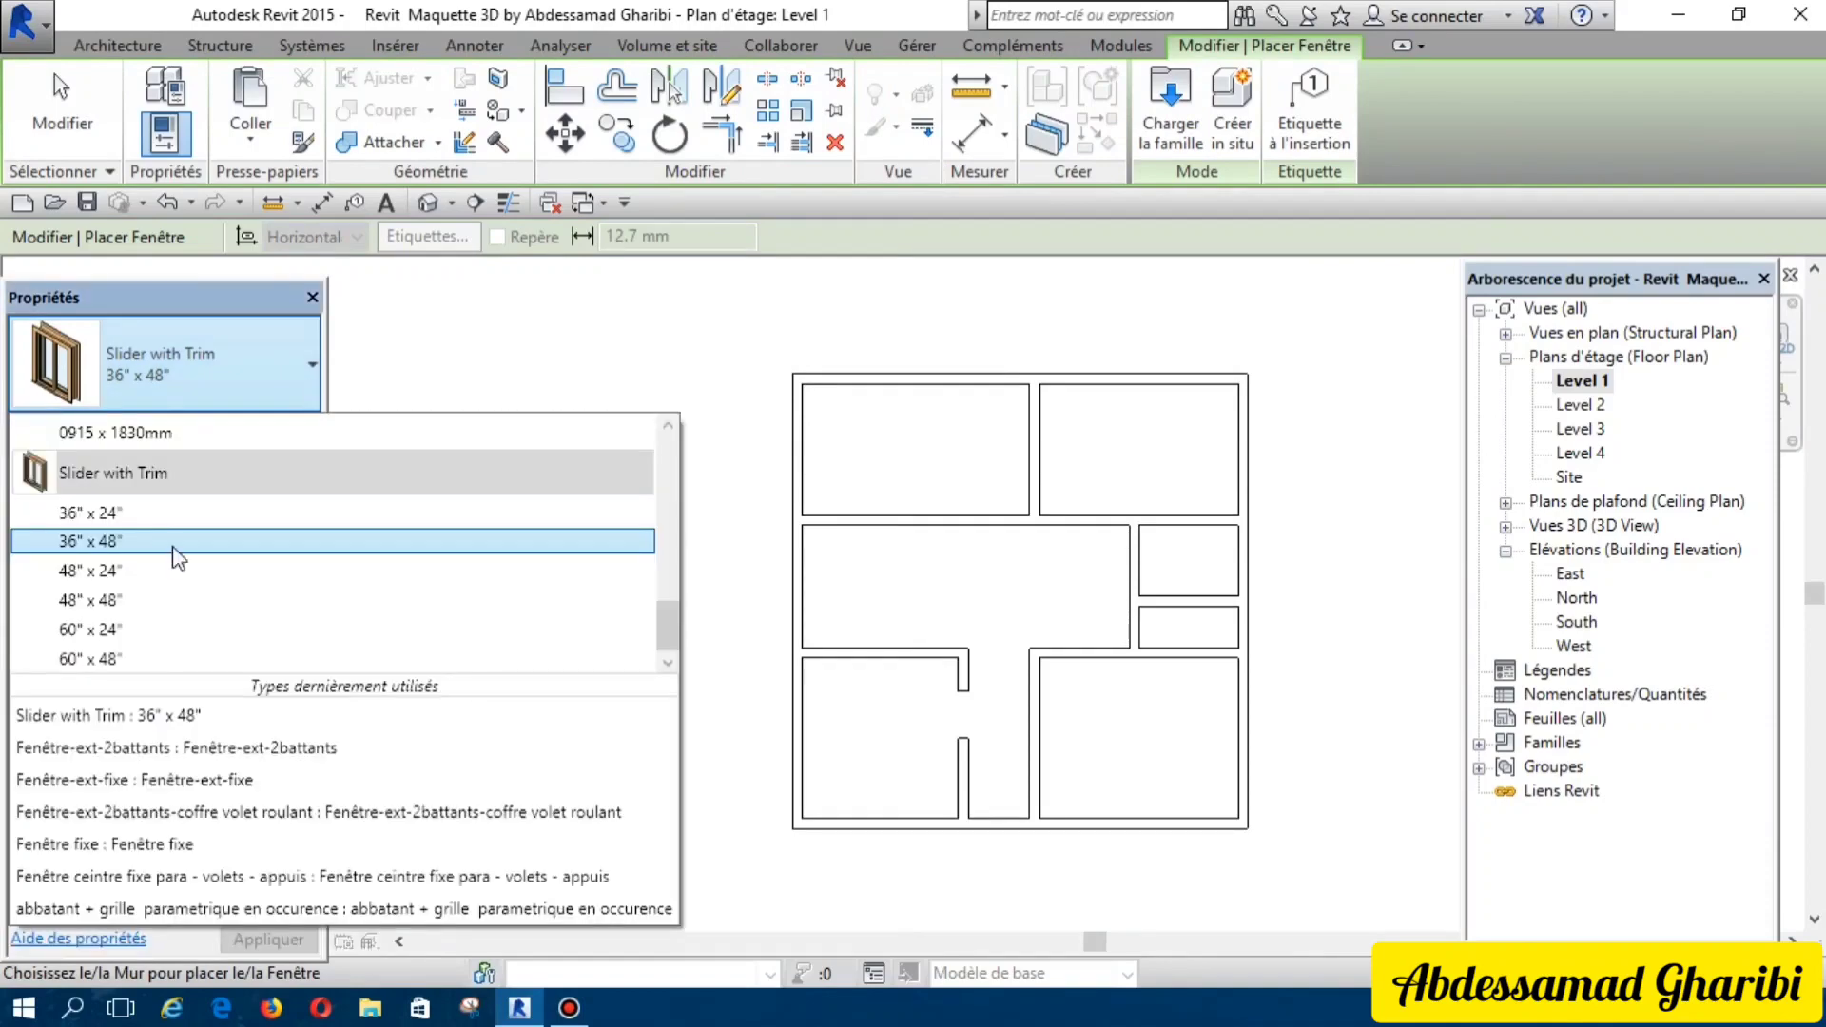
left_click(135, 660)
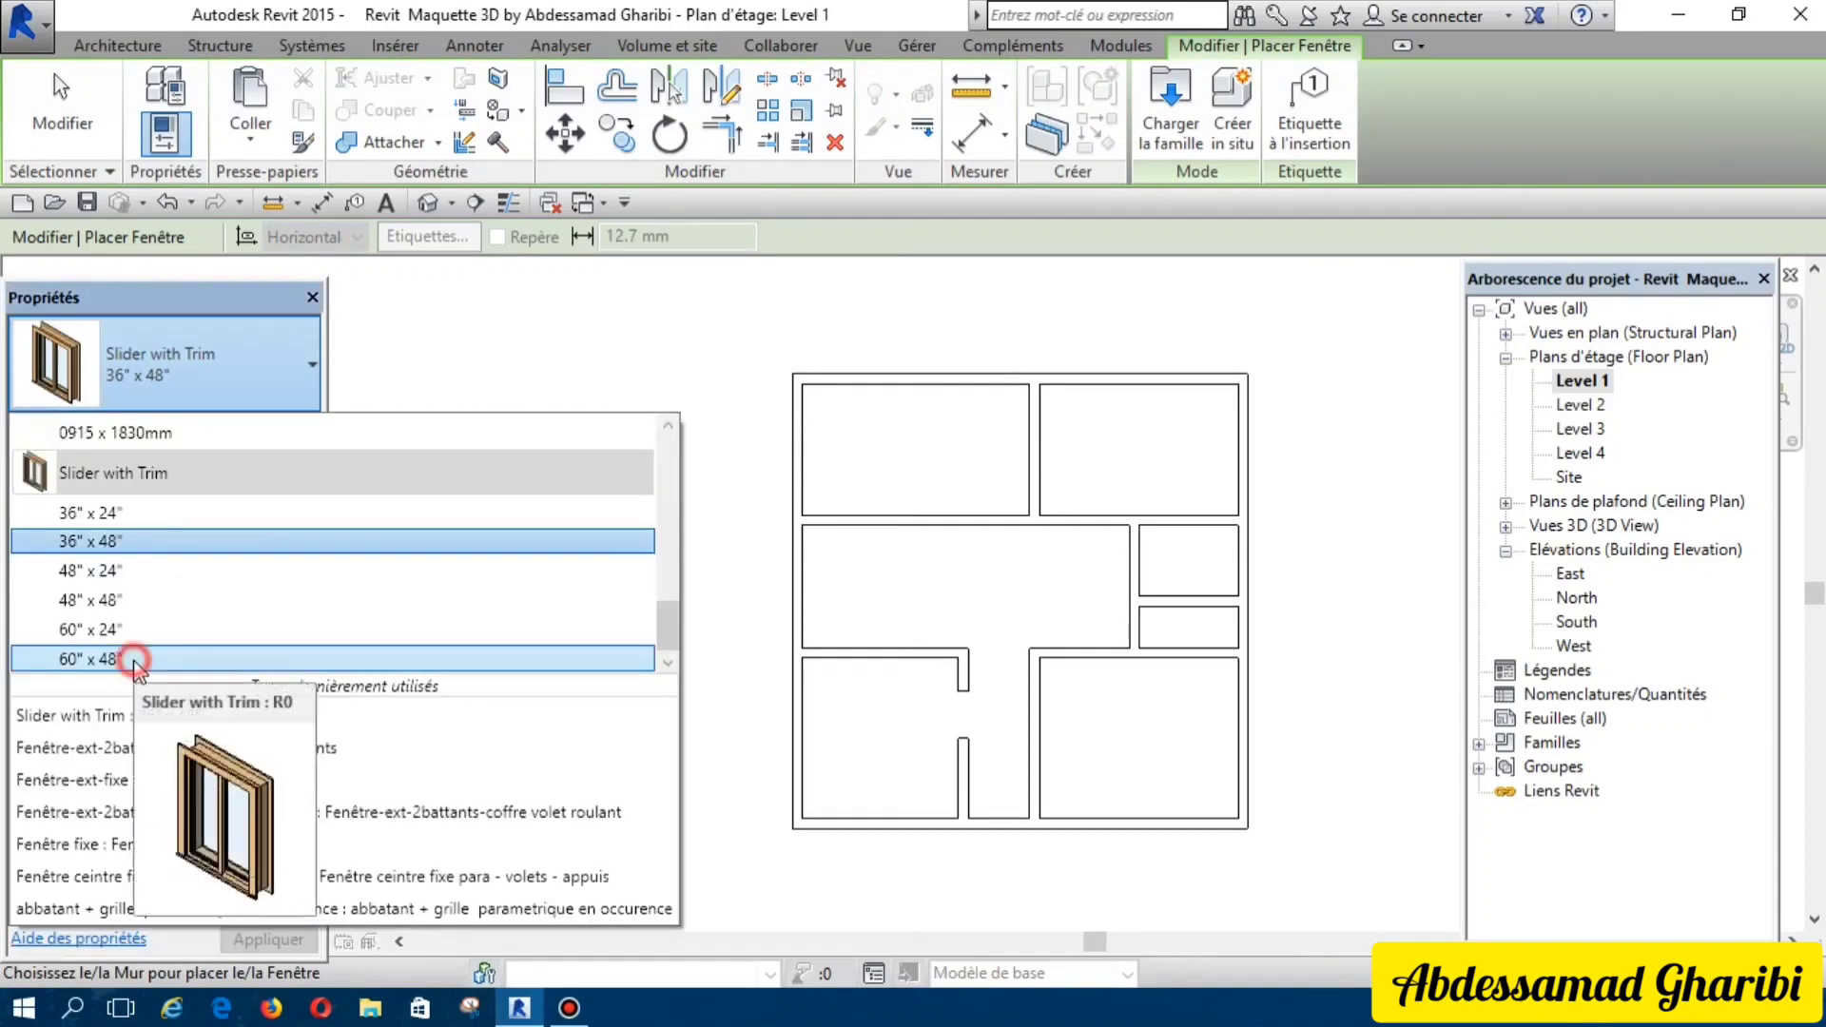
key("Escape")
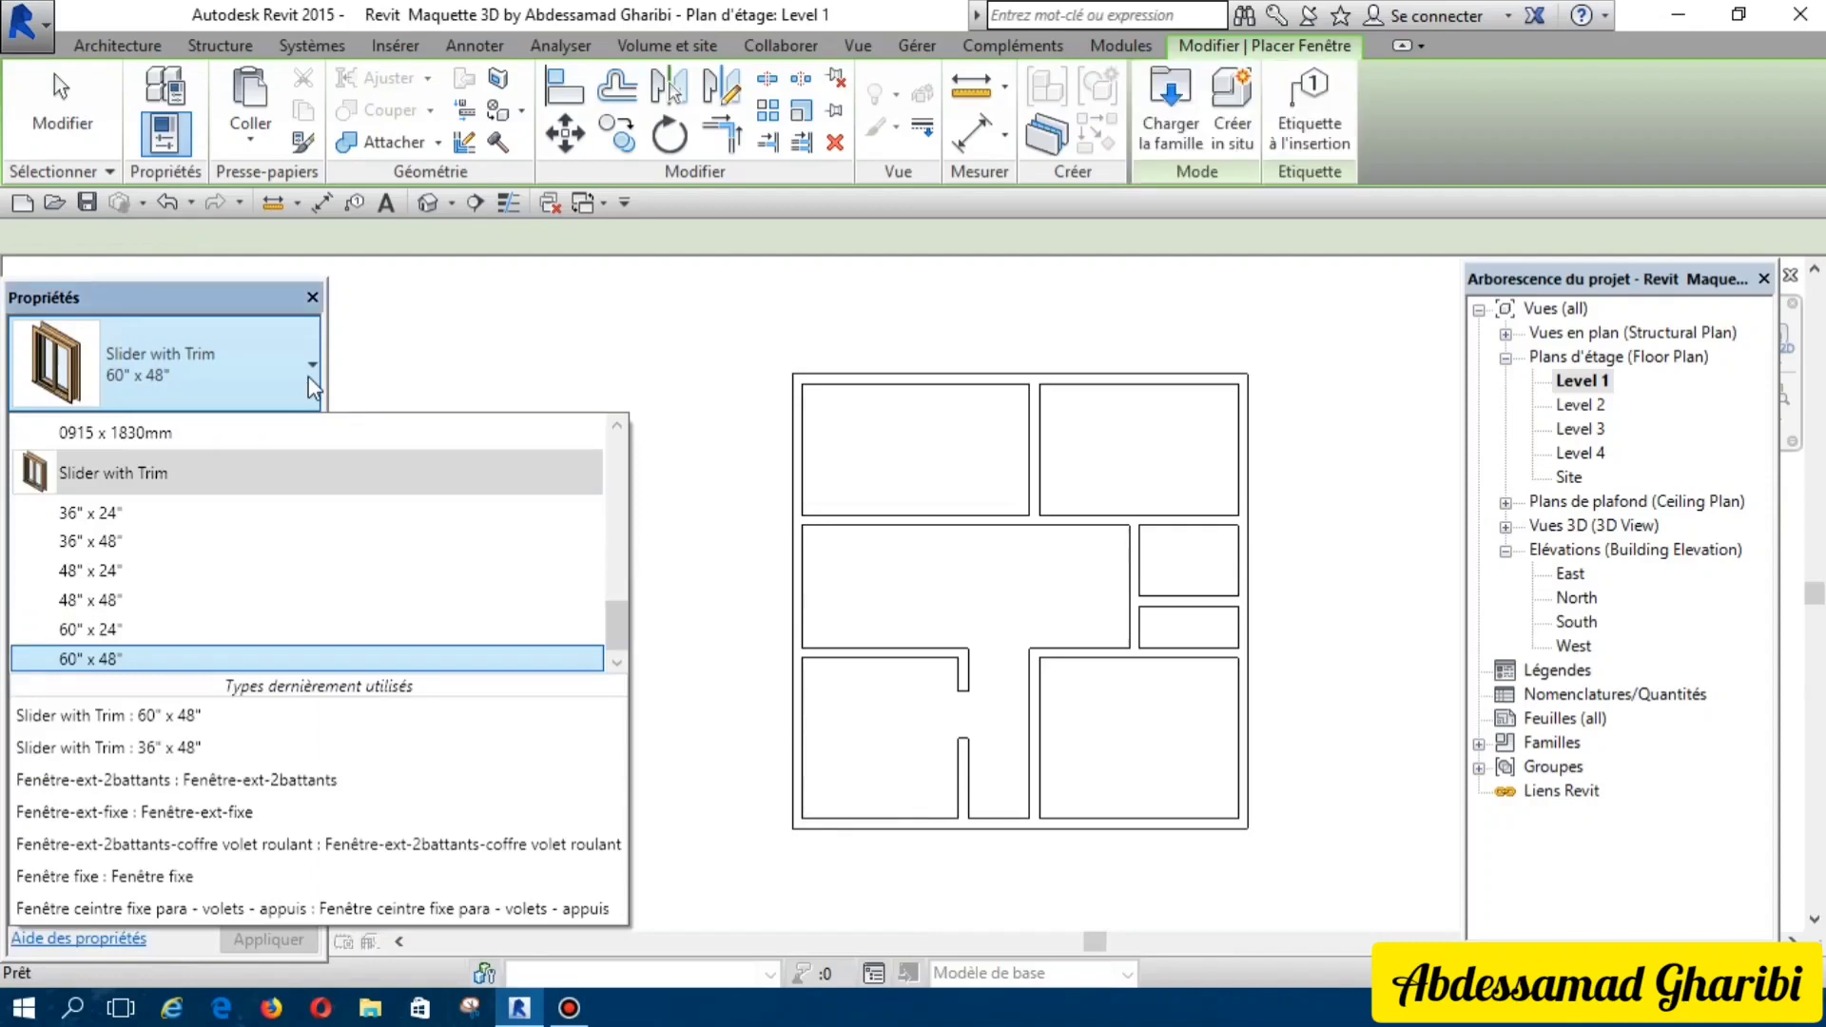
left_click(309, 375)
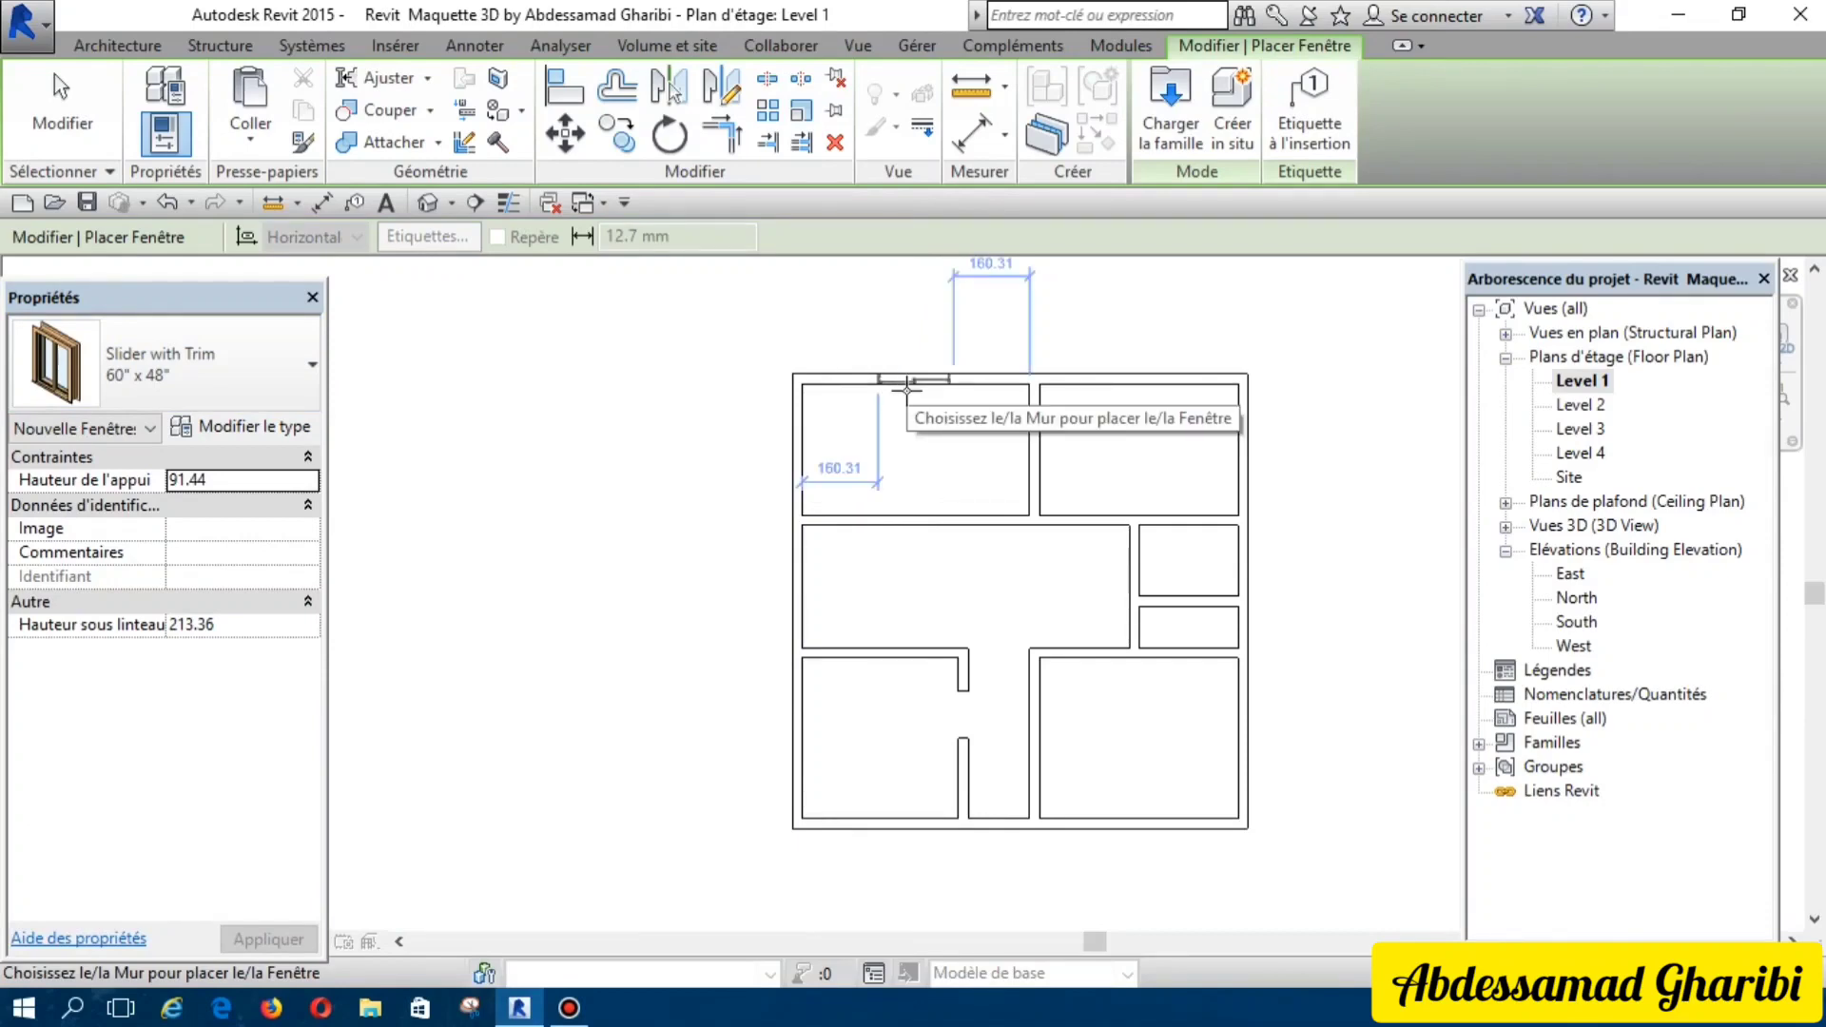
Step: Browse the window families in the Properties type list
left_click(317, 392)
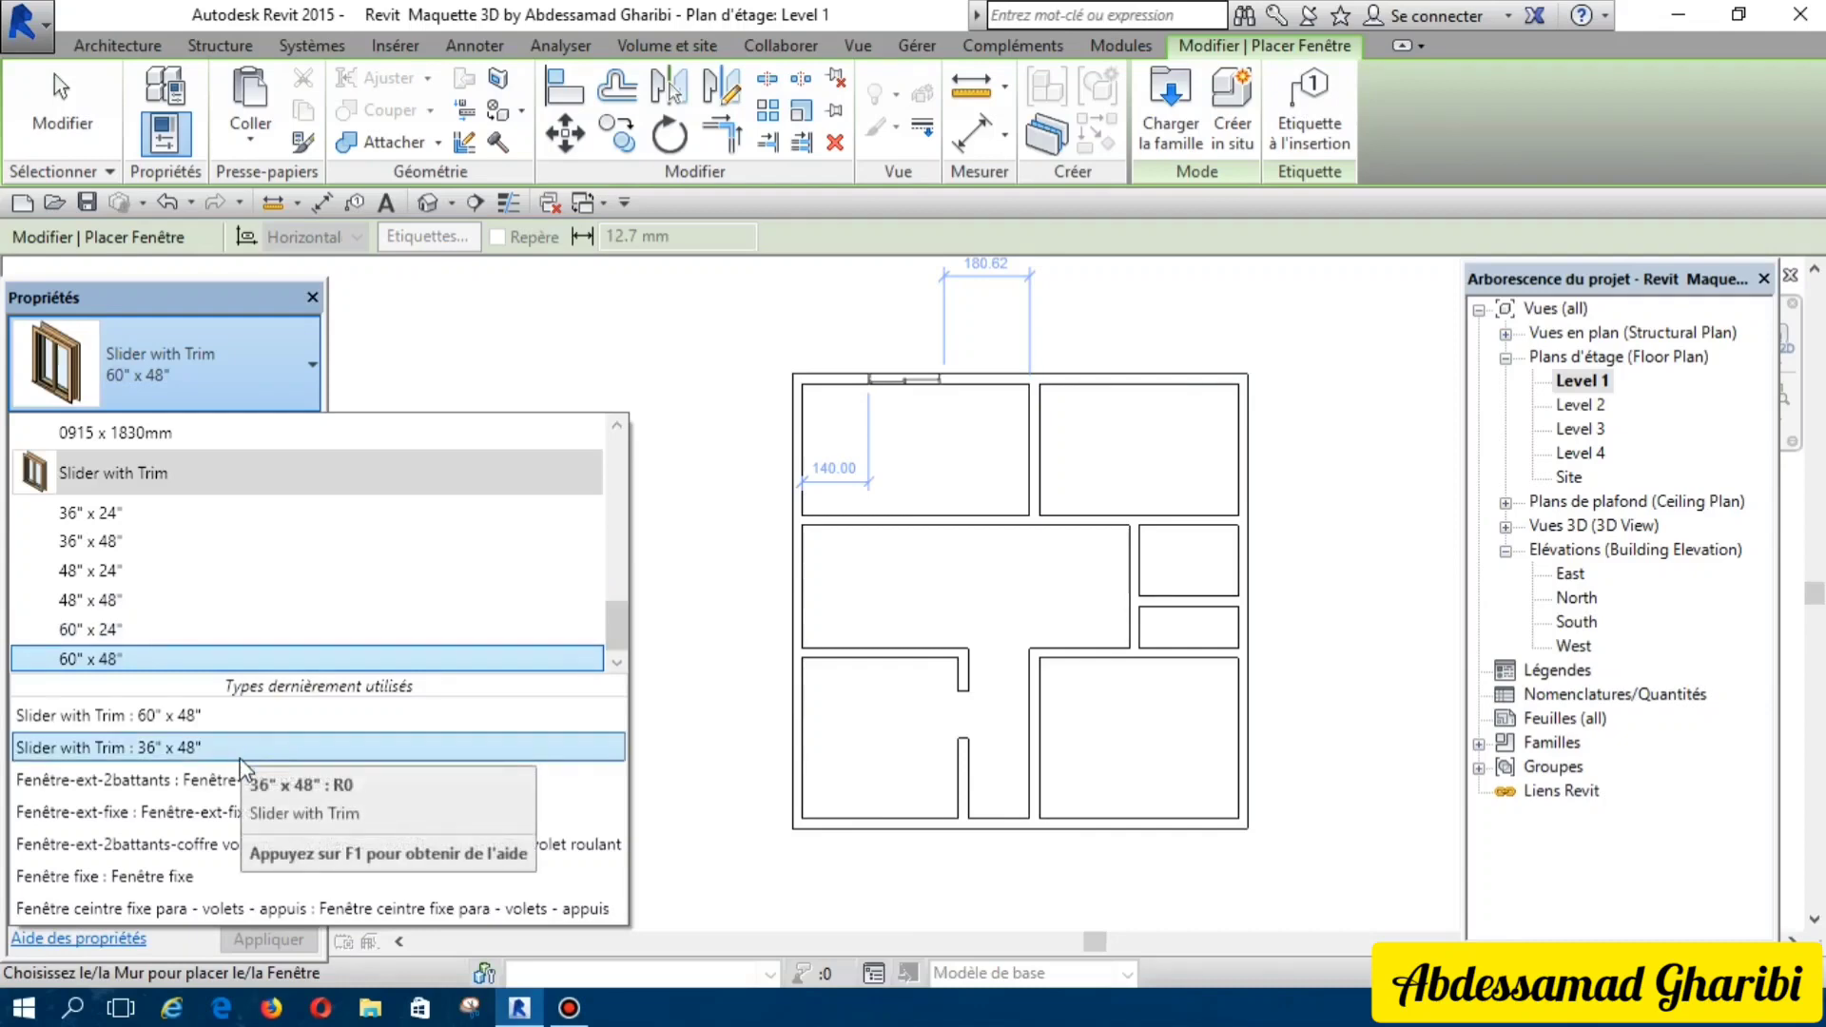
left_click(610, 630)
scroll(476, 580, "up", 5)
scroll(374, 573, "up", 5)
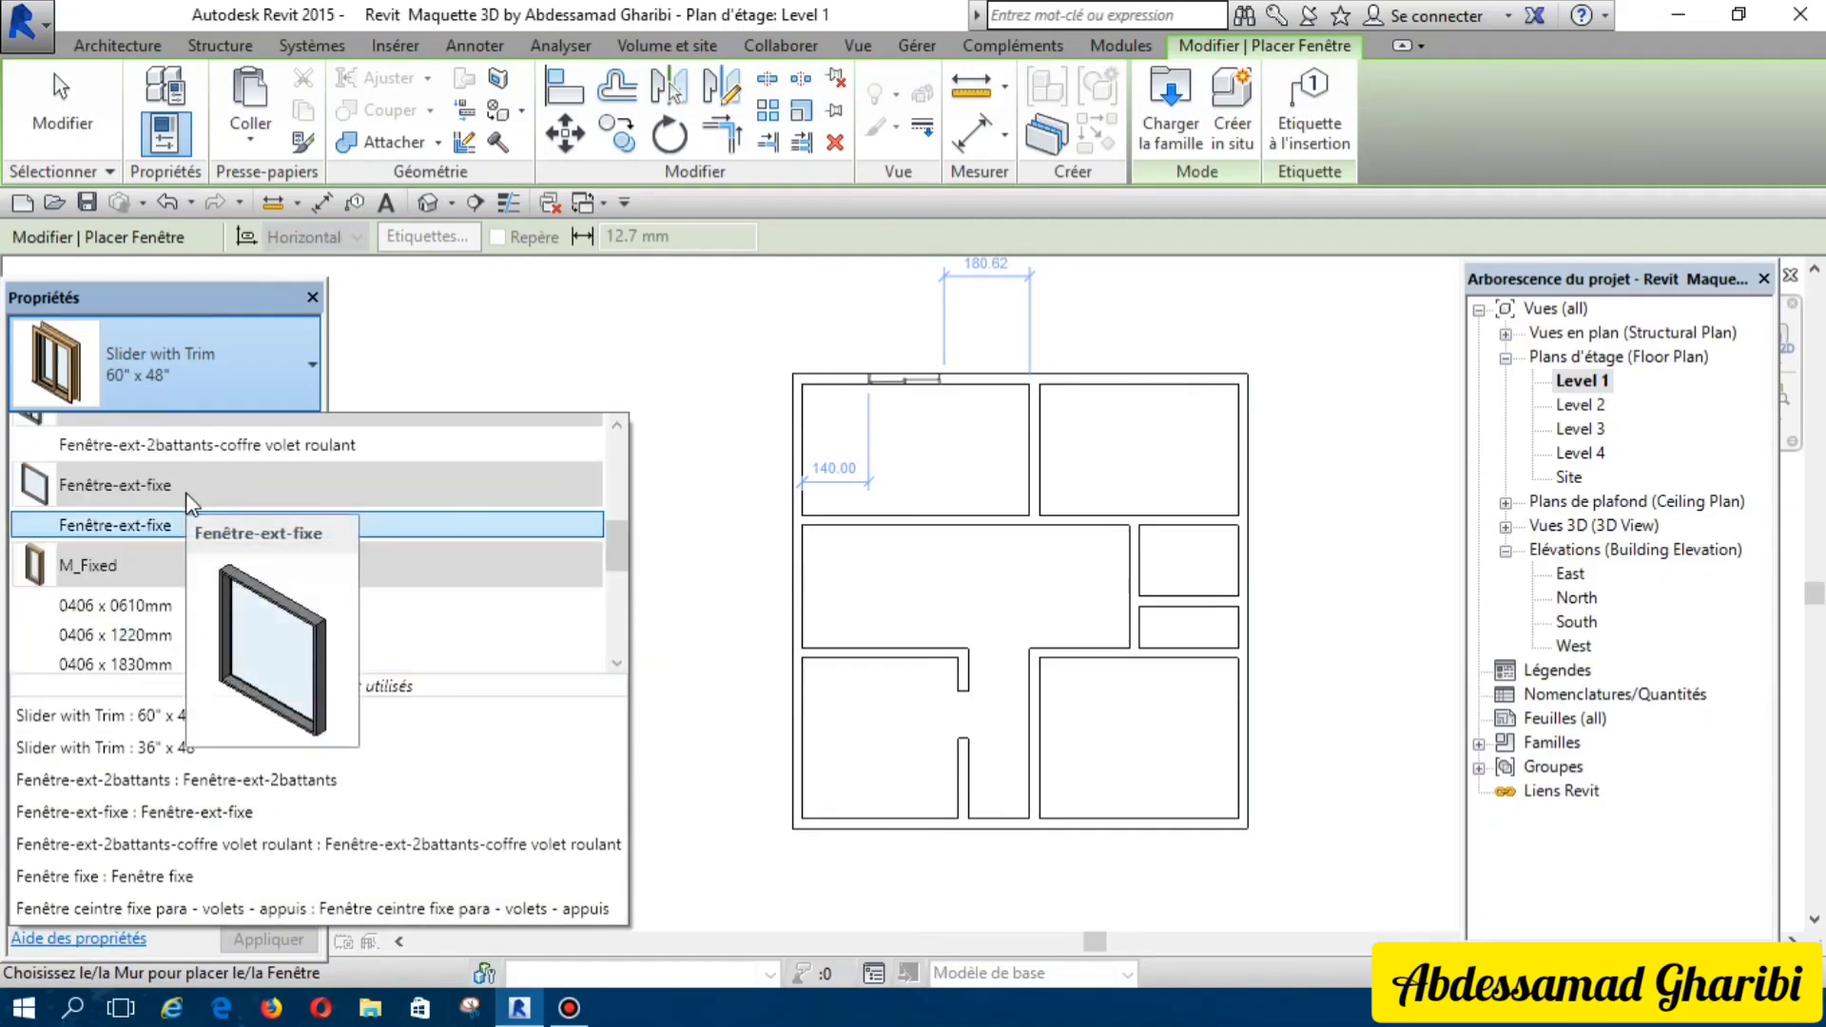
scroll(179, 534, "up", 1)
scroll(175, 534, "up", 1)
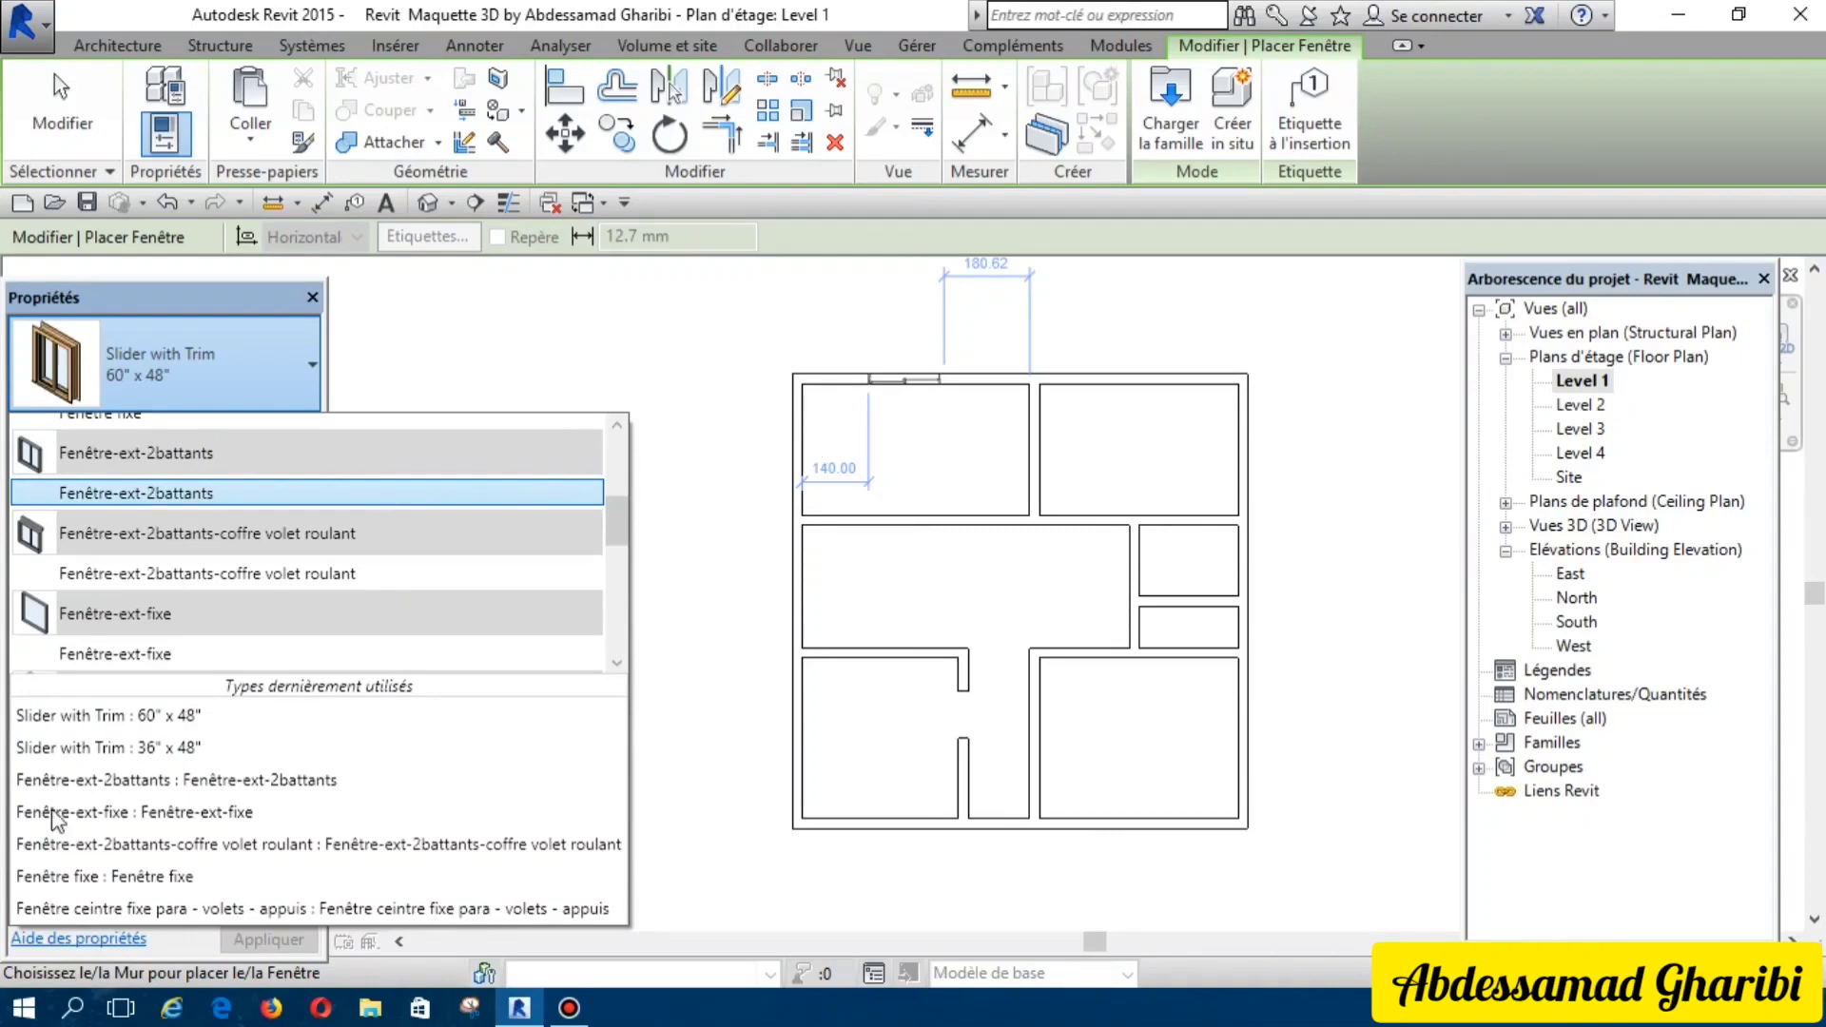
left_click(304, 388)
Step: Pick Fenêtre-ext-2battants as the window type from the type list
left_click(307, 392)
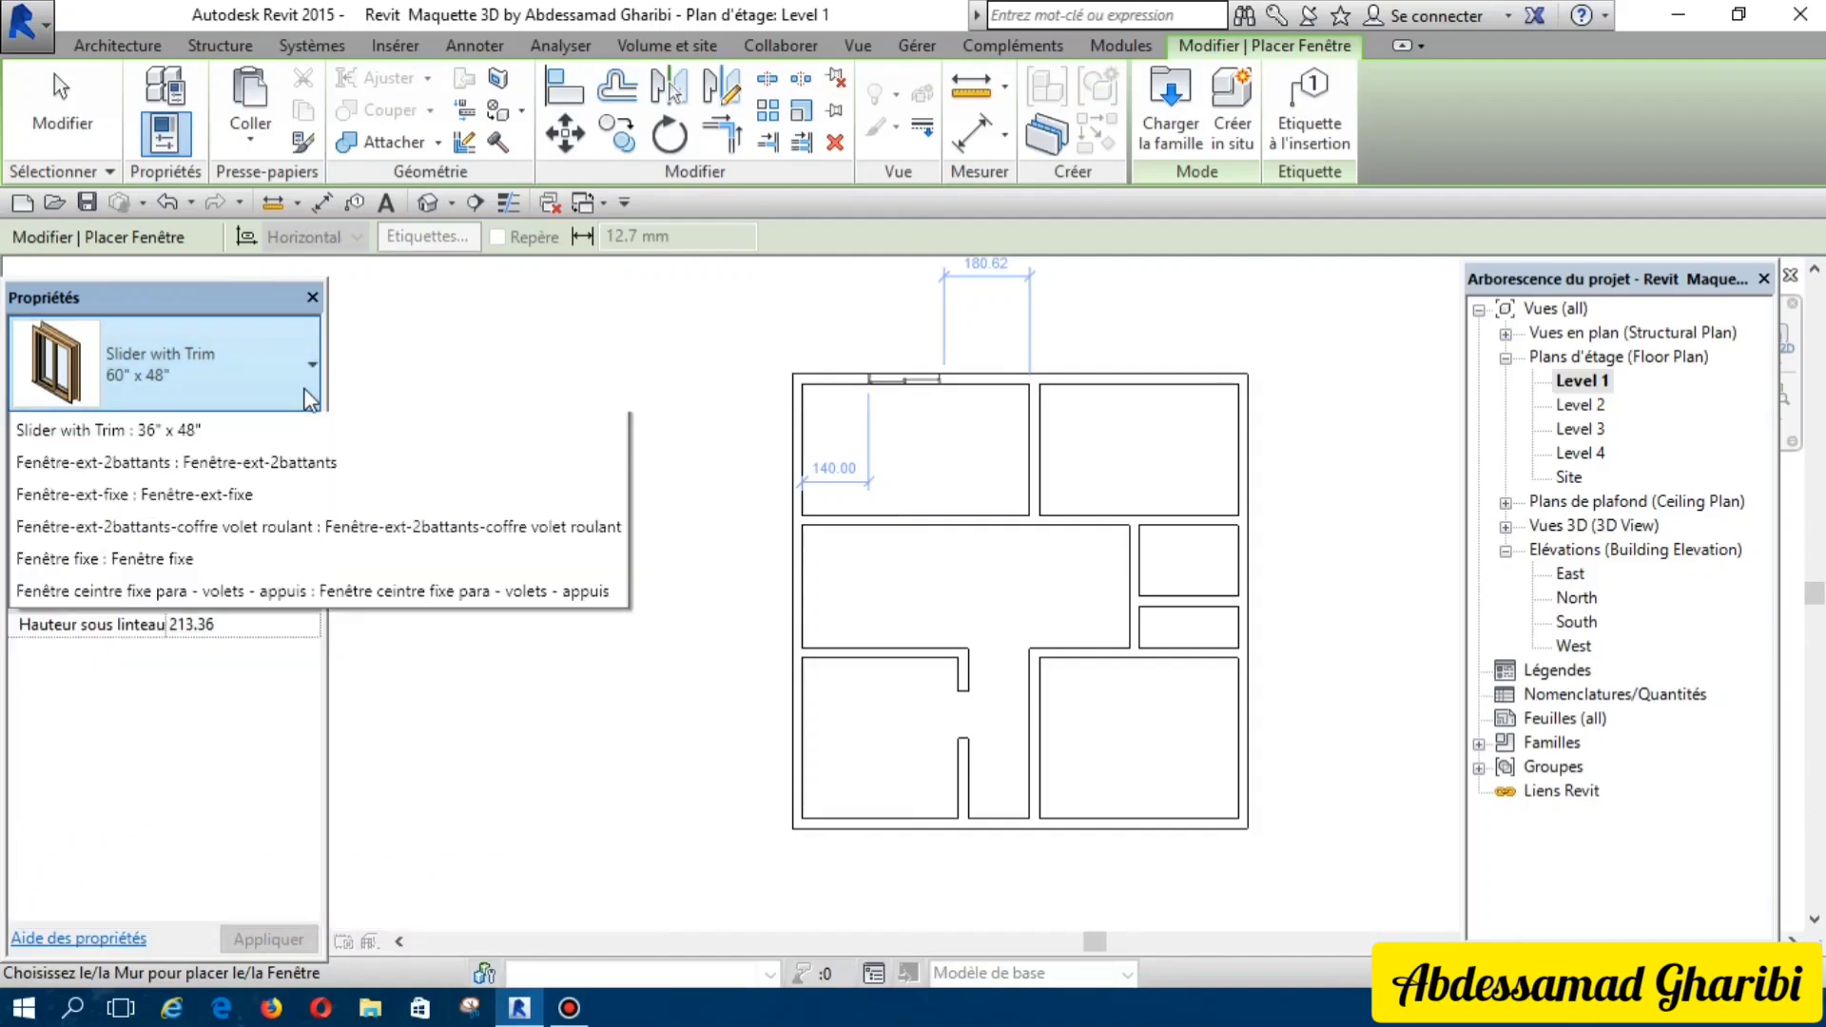
scroll(276, 537, "up", 2)
scroll(275, 532, "up", 2)
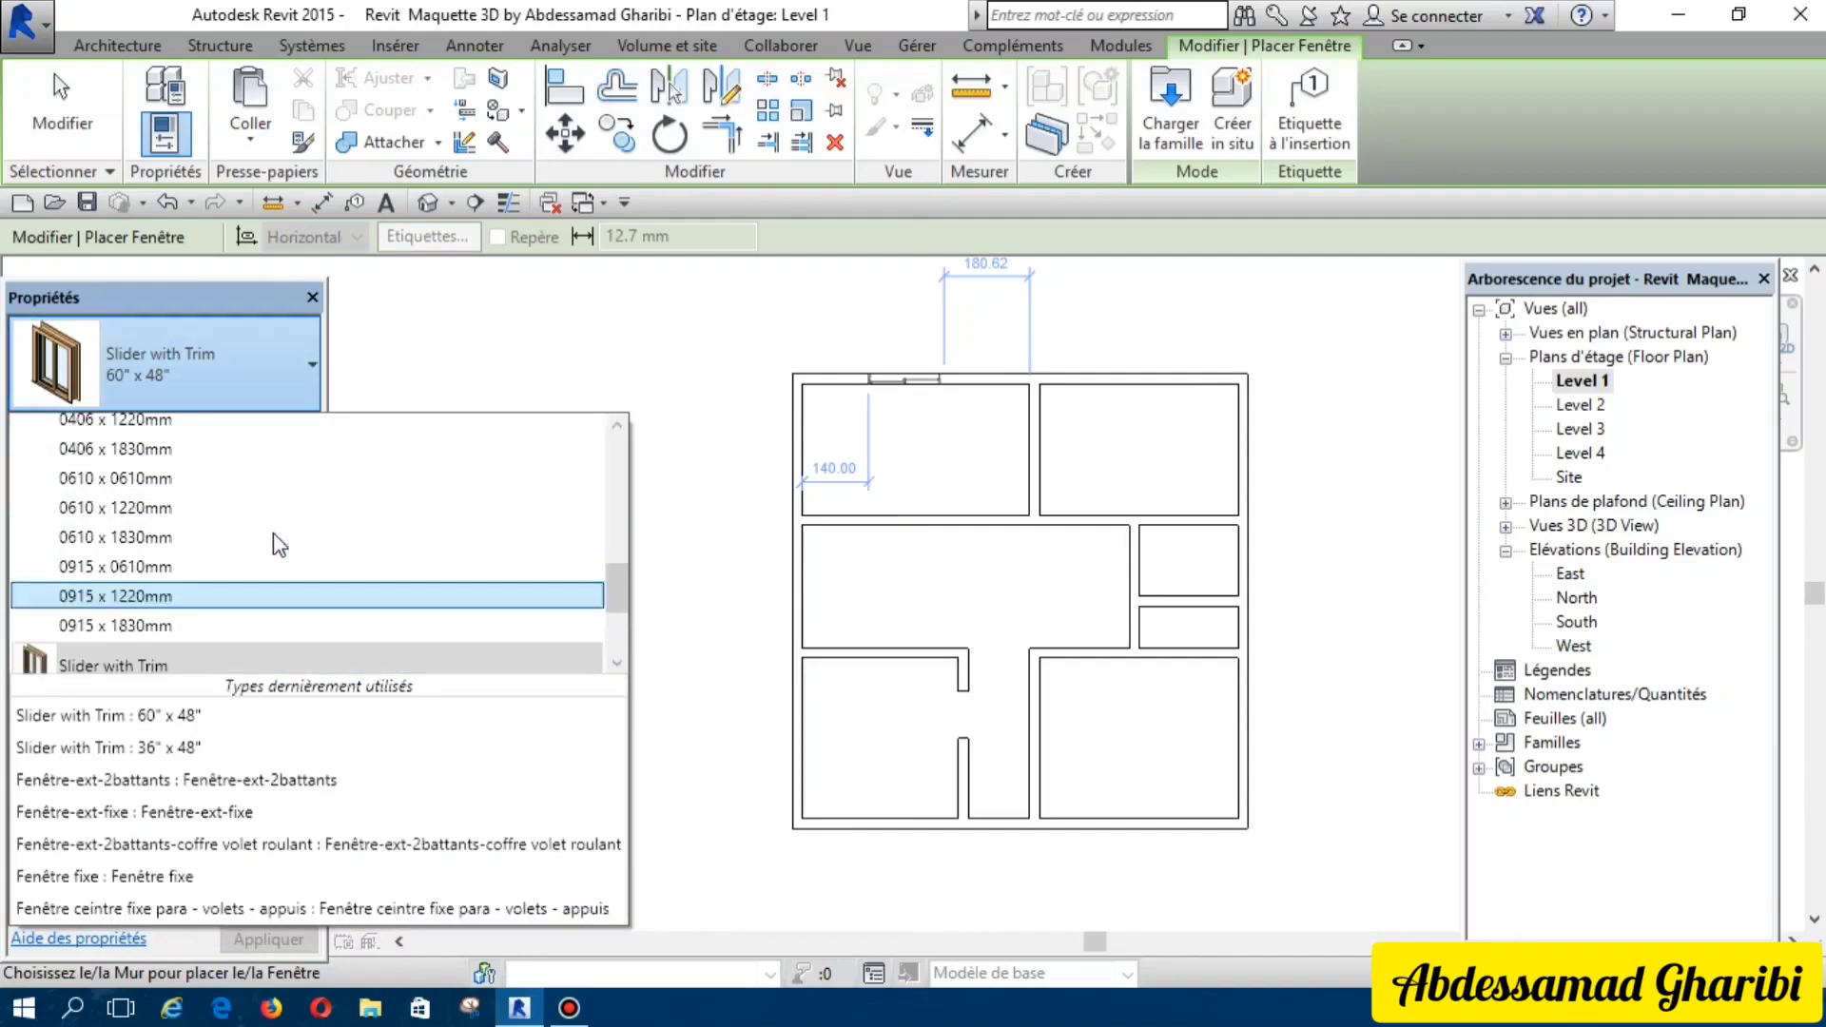
scroll(333, 538, "up", 3)
scroll(449, 550, "up", 1)
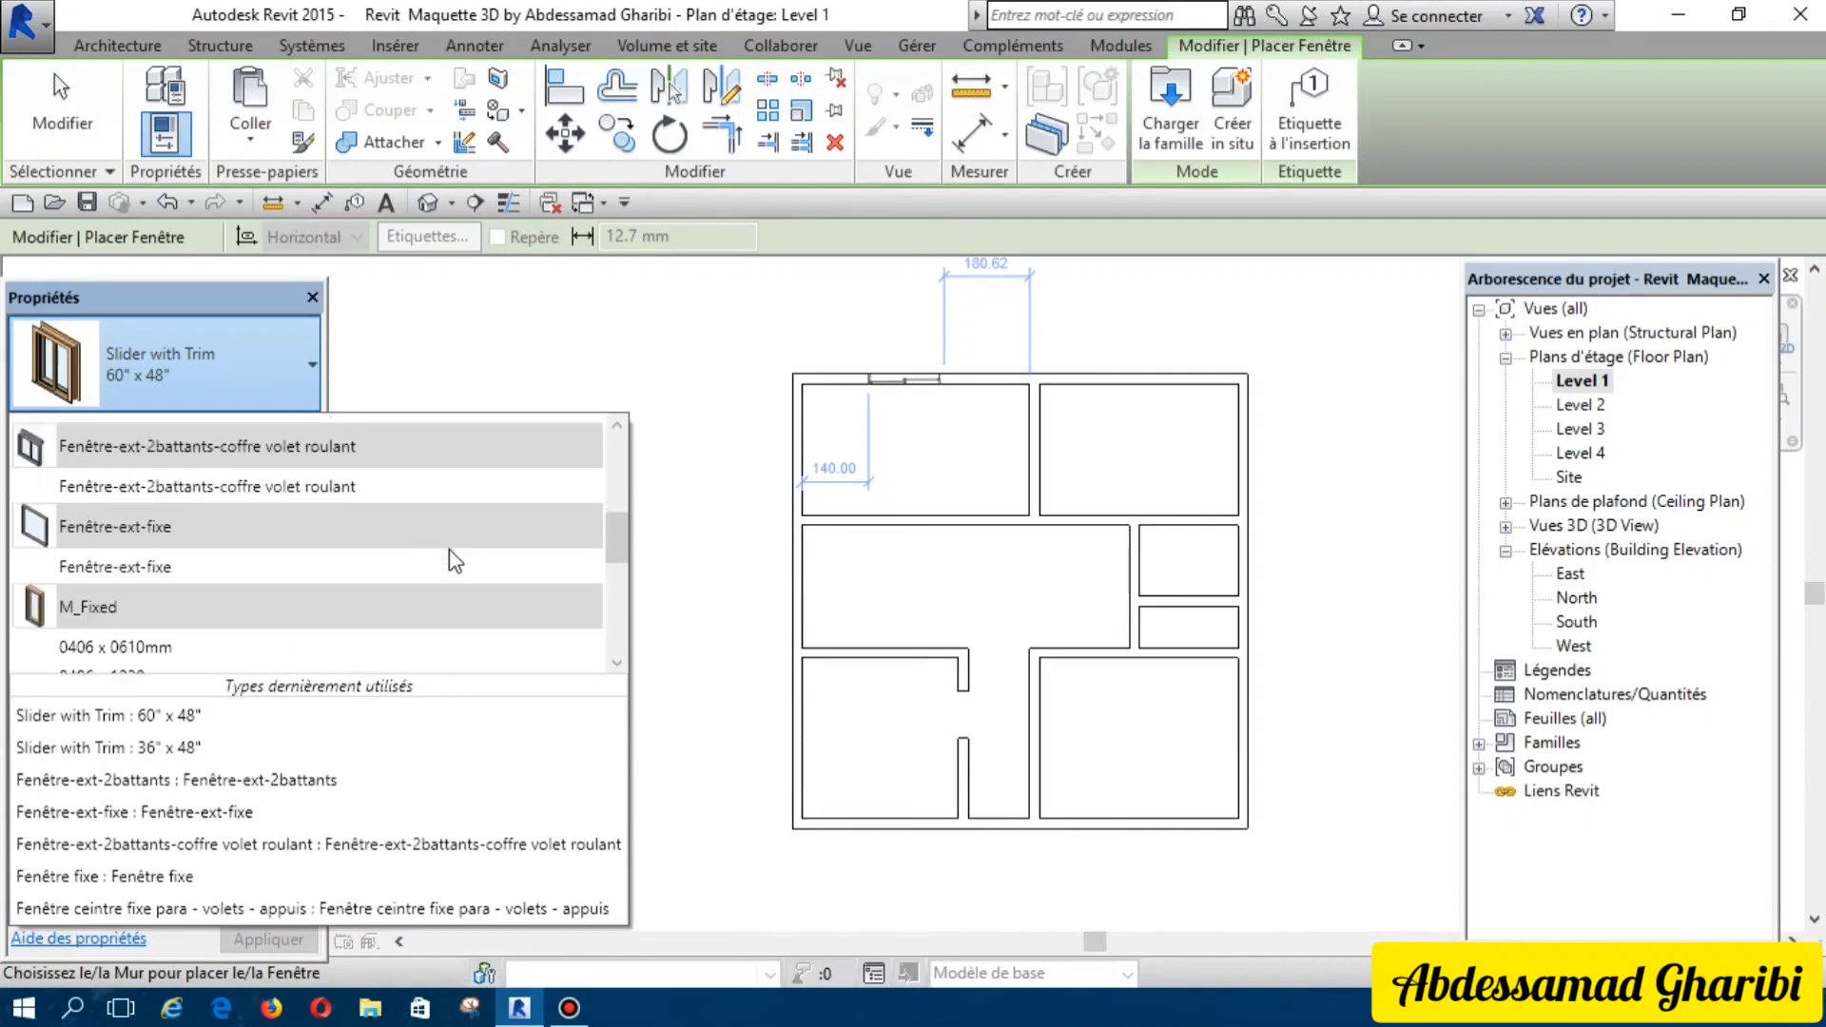
scroll(449, 550, "up", 2)
scroll(447, 548, "up", 1)
scroll(447, 552, "up", 1)
scroll(447, 552, "up", 1)
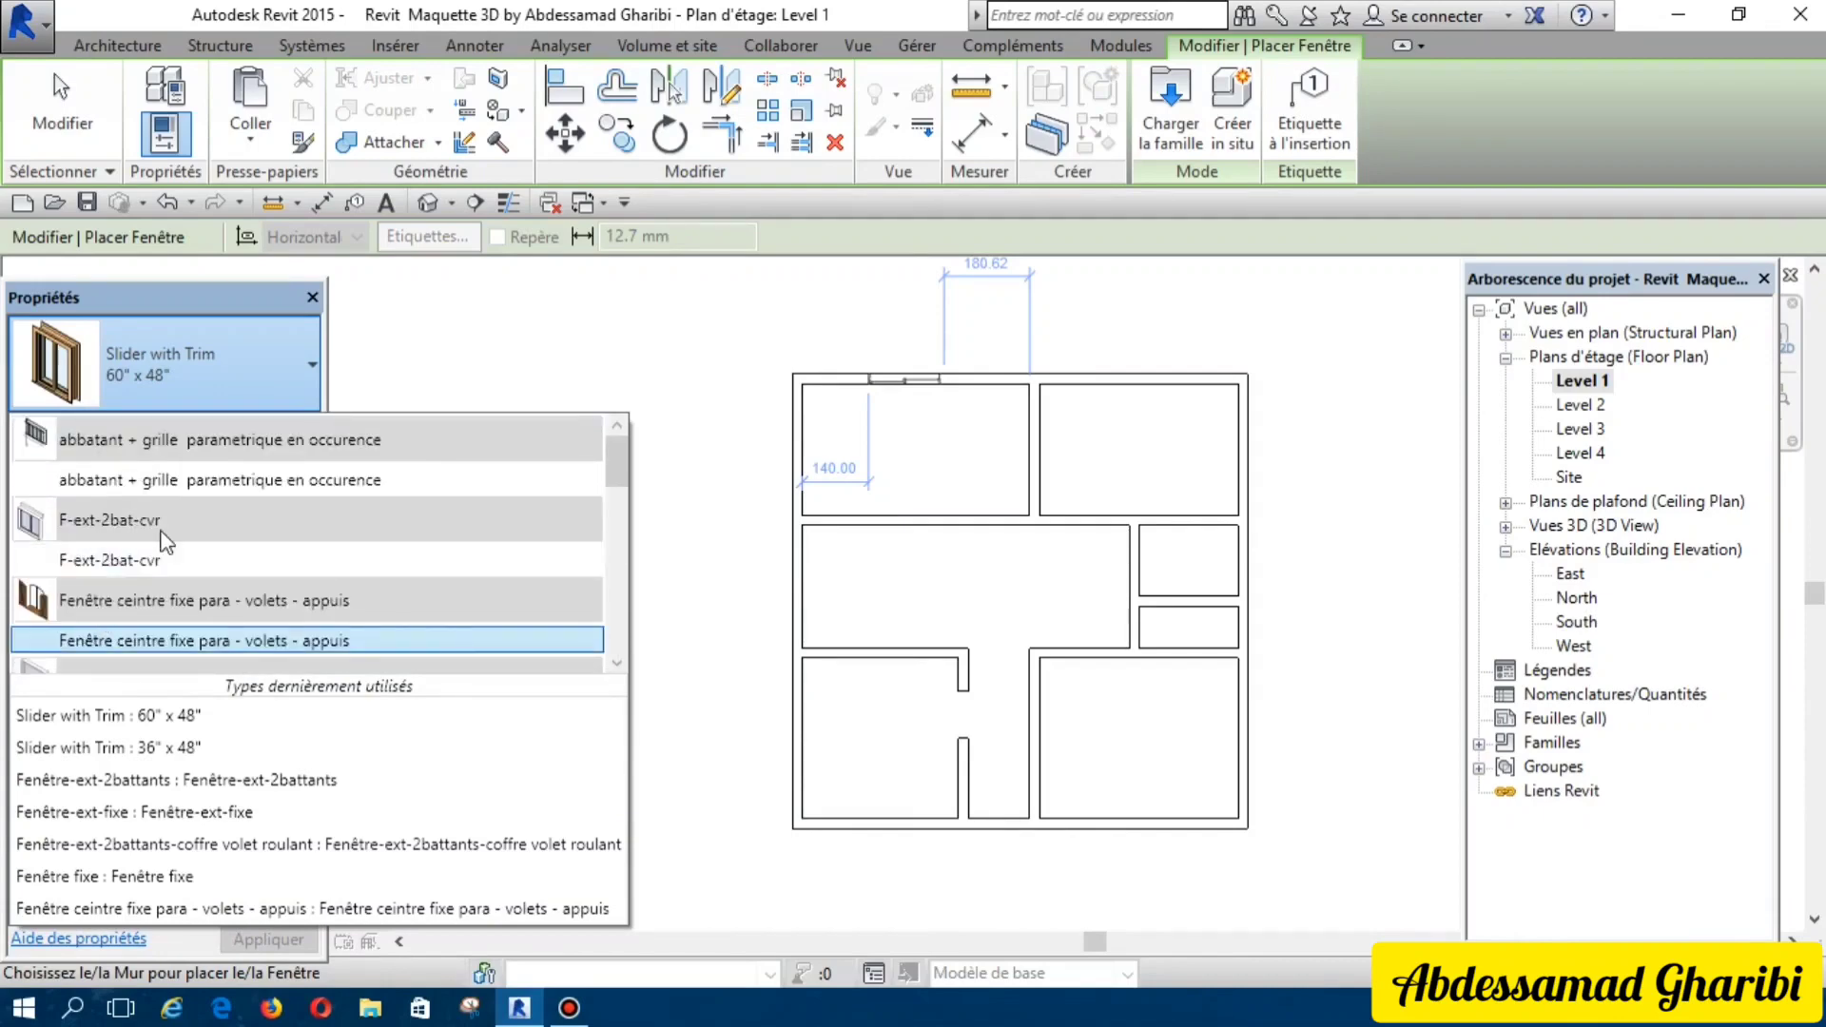
scroll(159, 529, "down", 2)
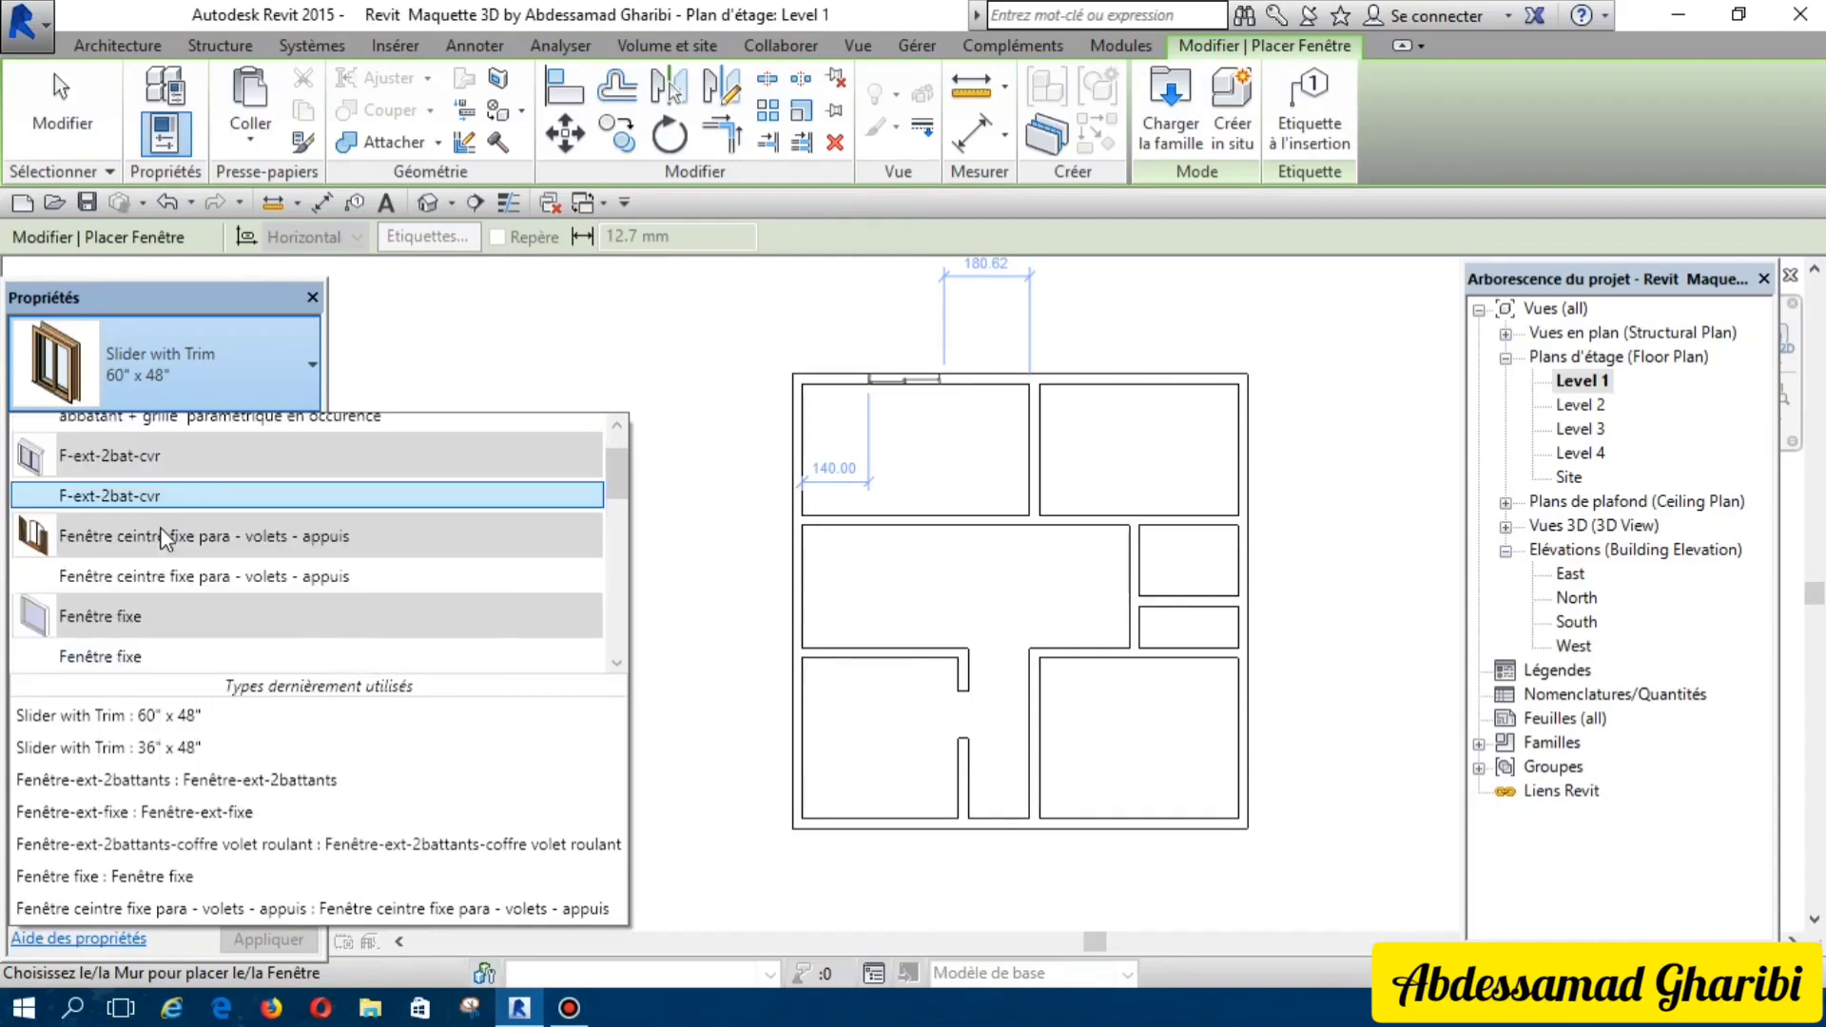
scroll(160, 546, "down", 1)
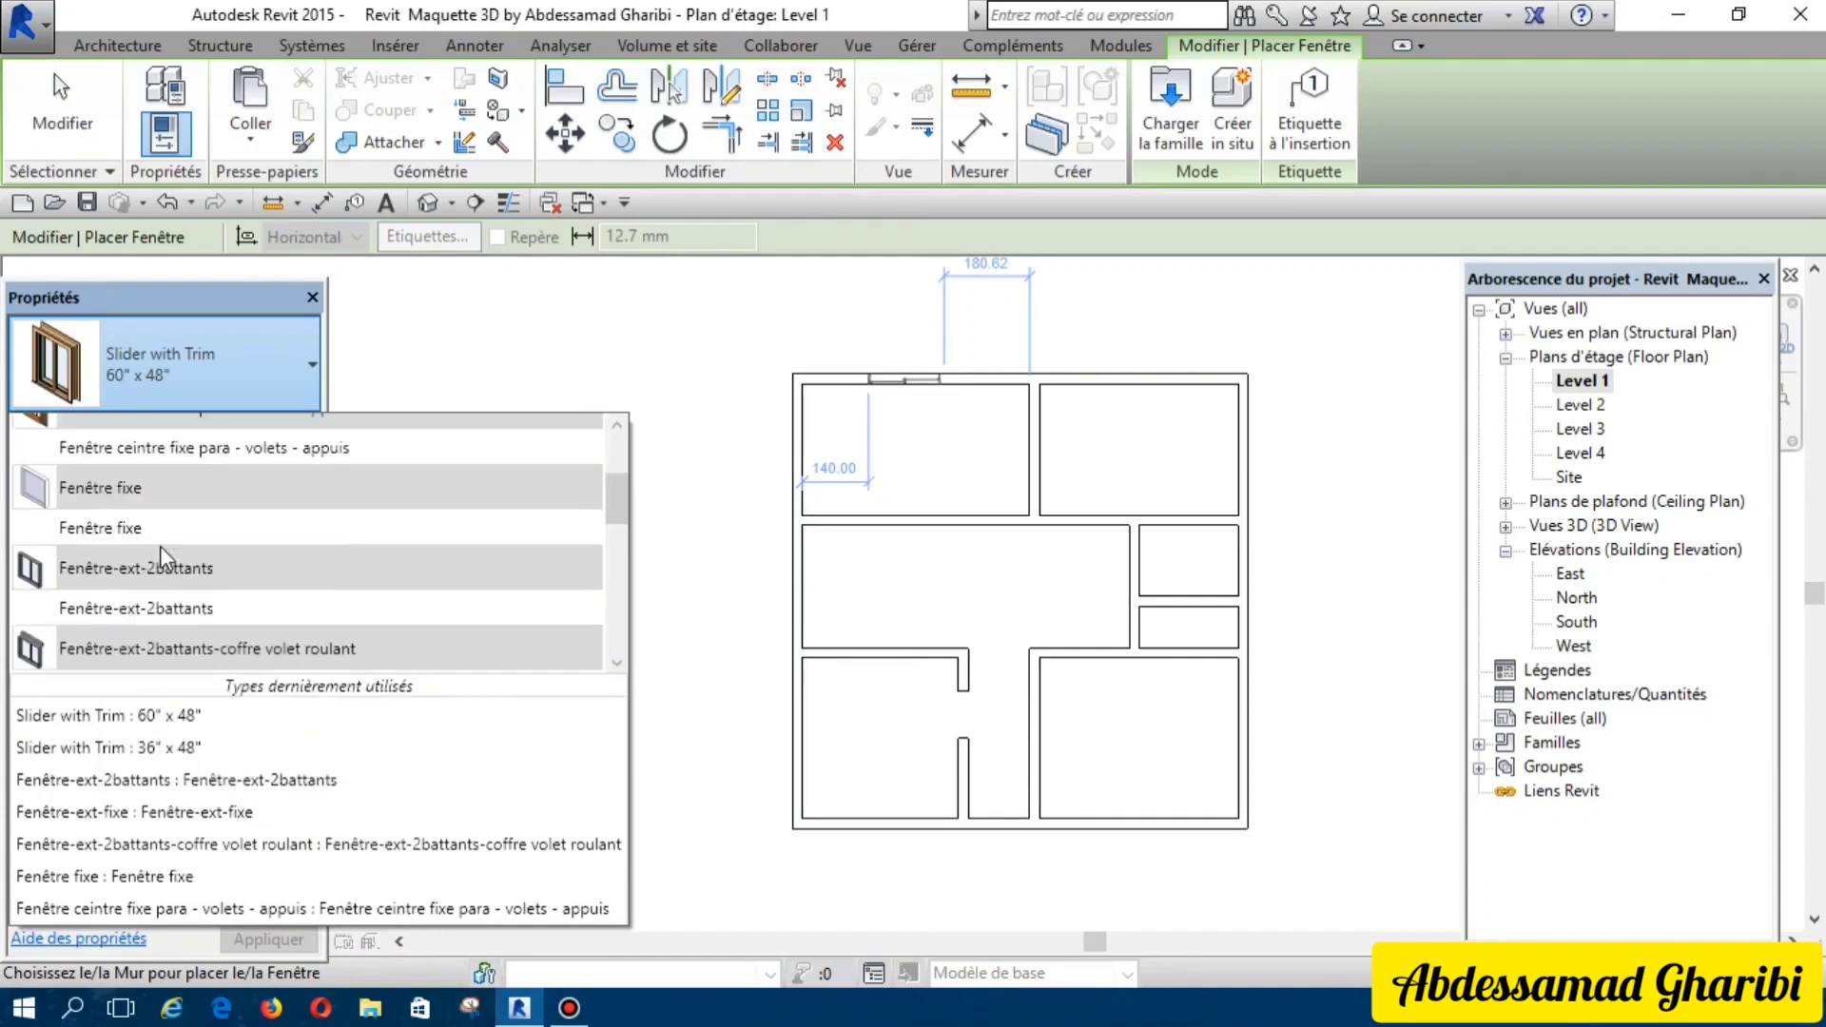
left_click(148, 614)
Step: Place Fenêtre-ext-2battants windows in the upper-left room's top and left walls, flipping one
key("Escape")
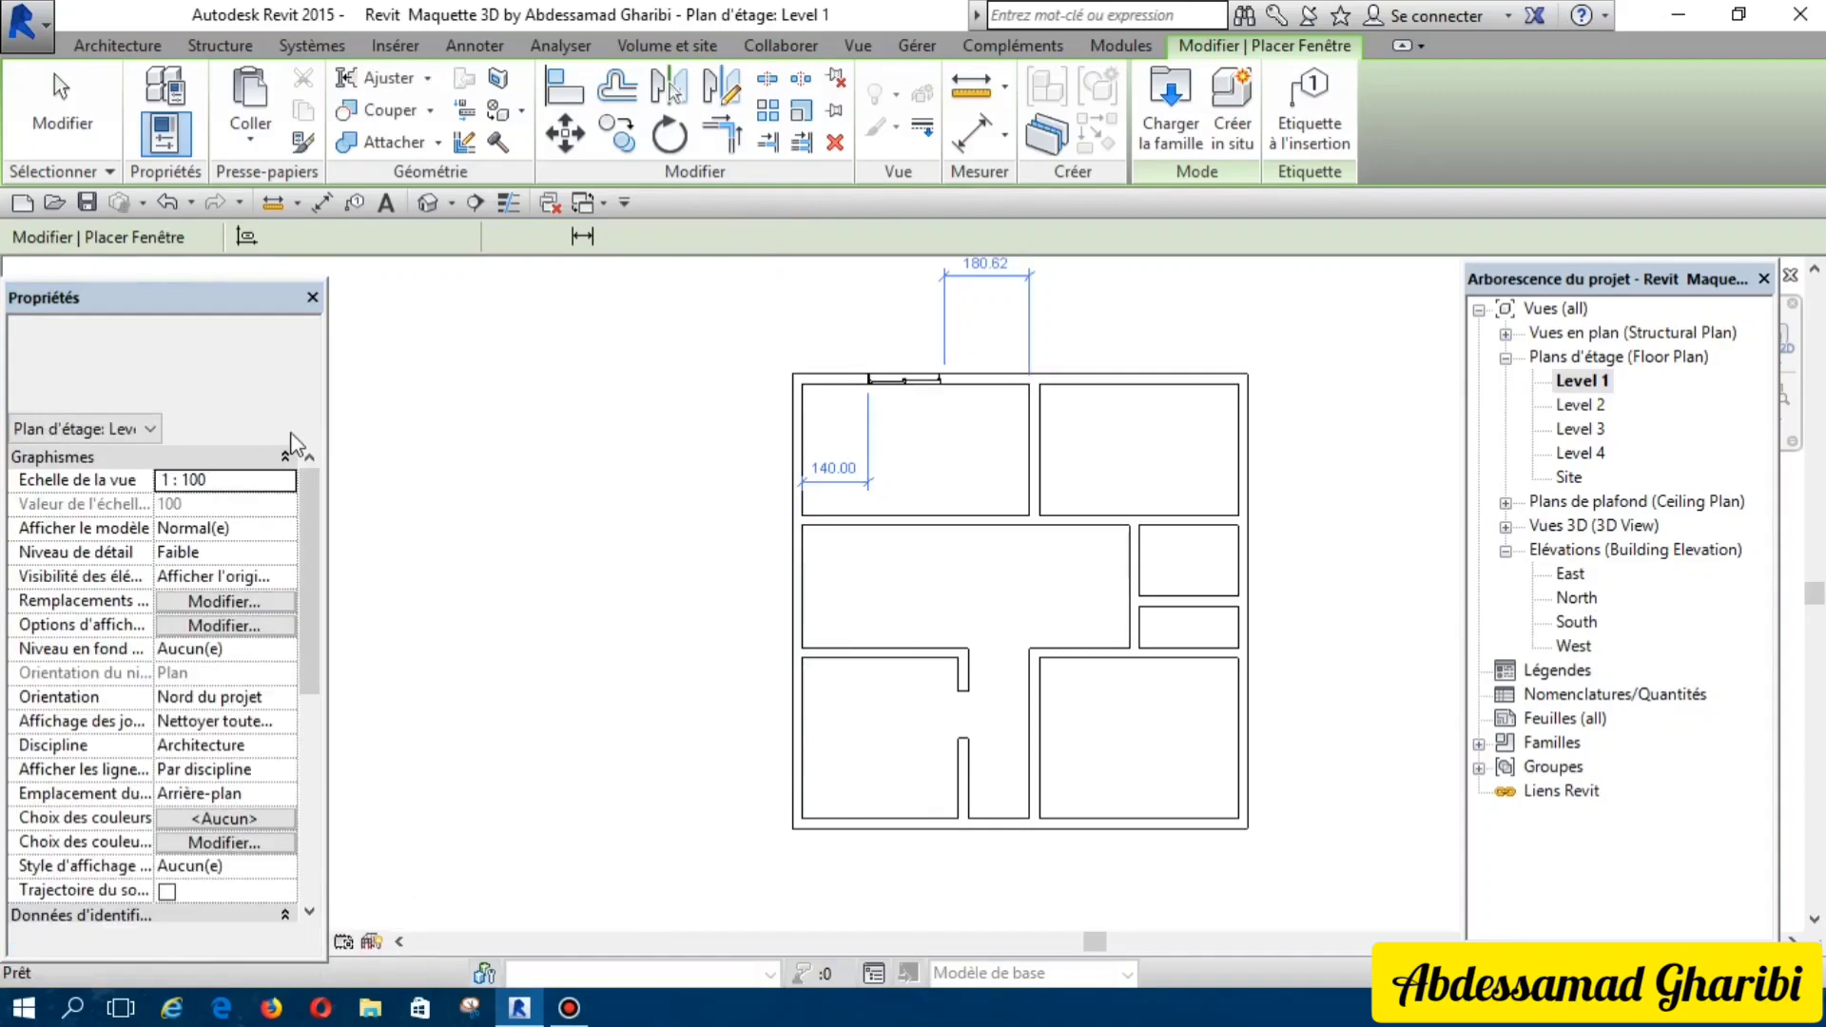
key("Escape")
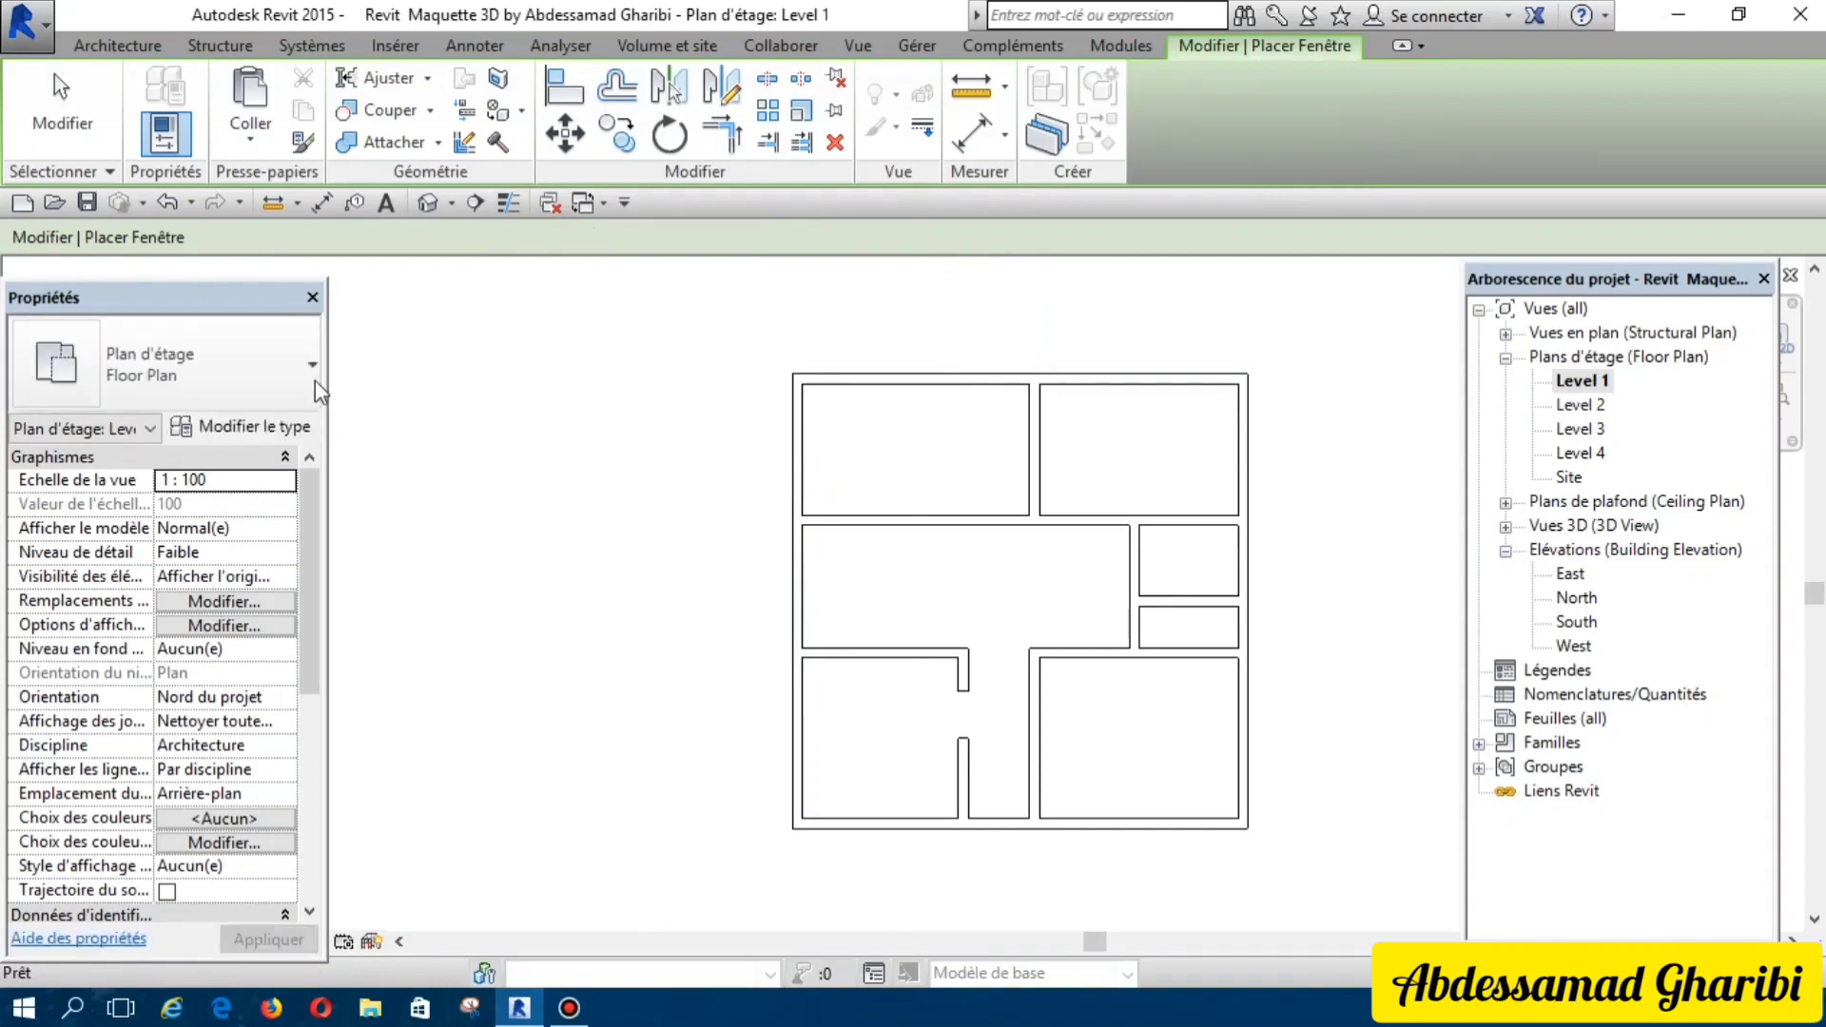
key("w")
key("n")
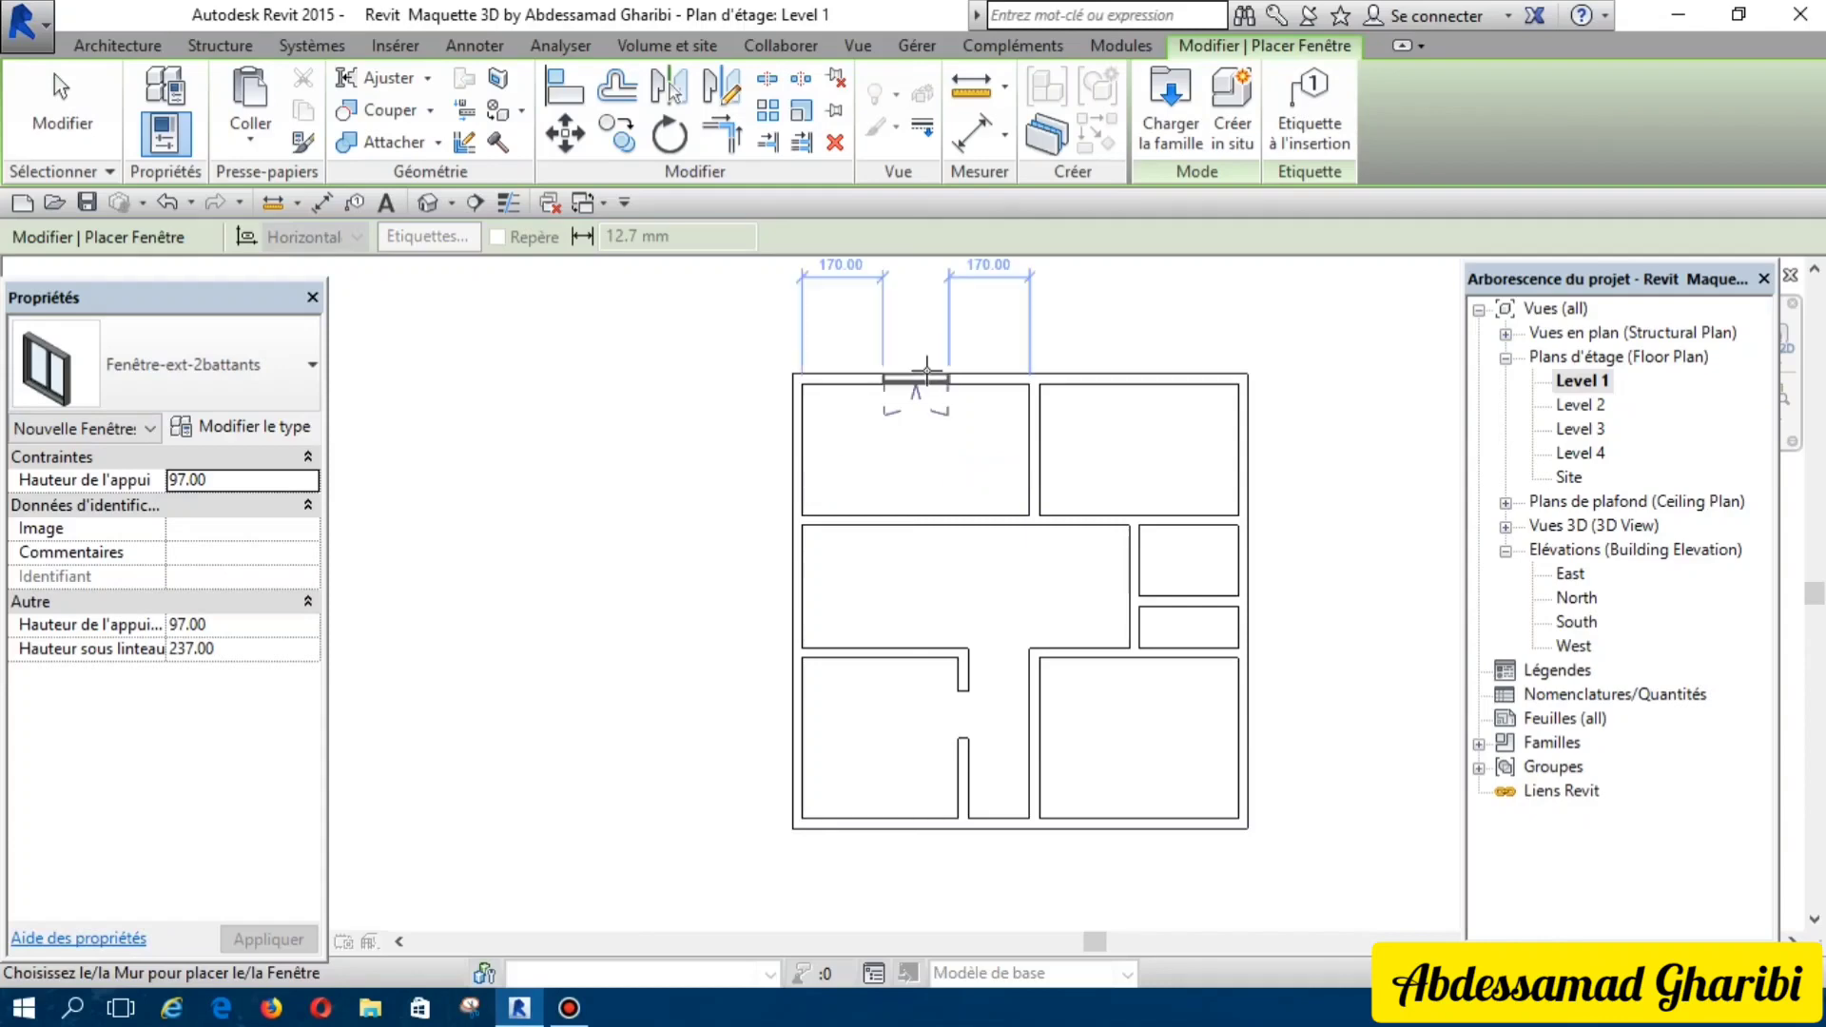
left_click(928, 371)
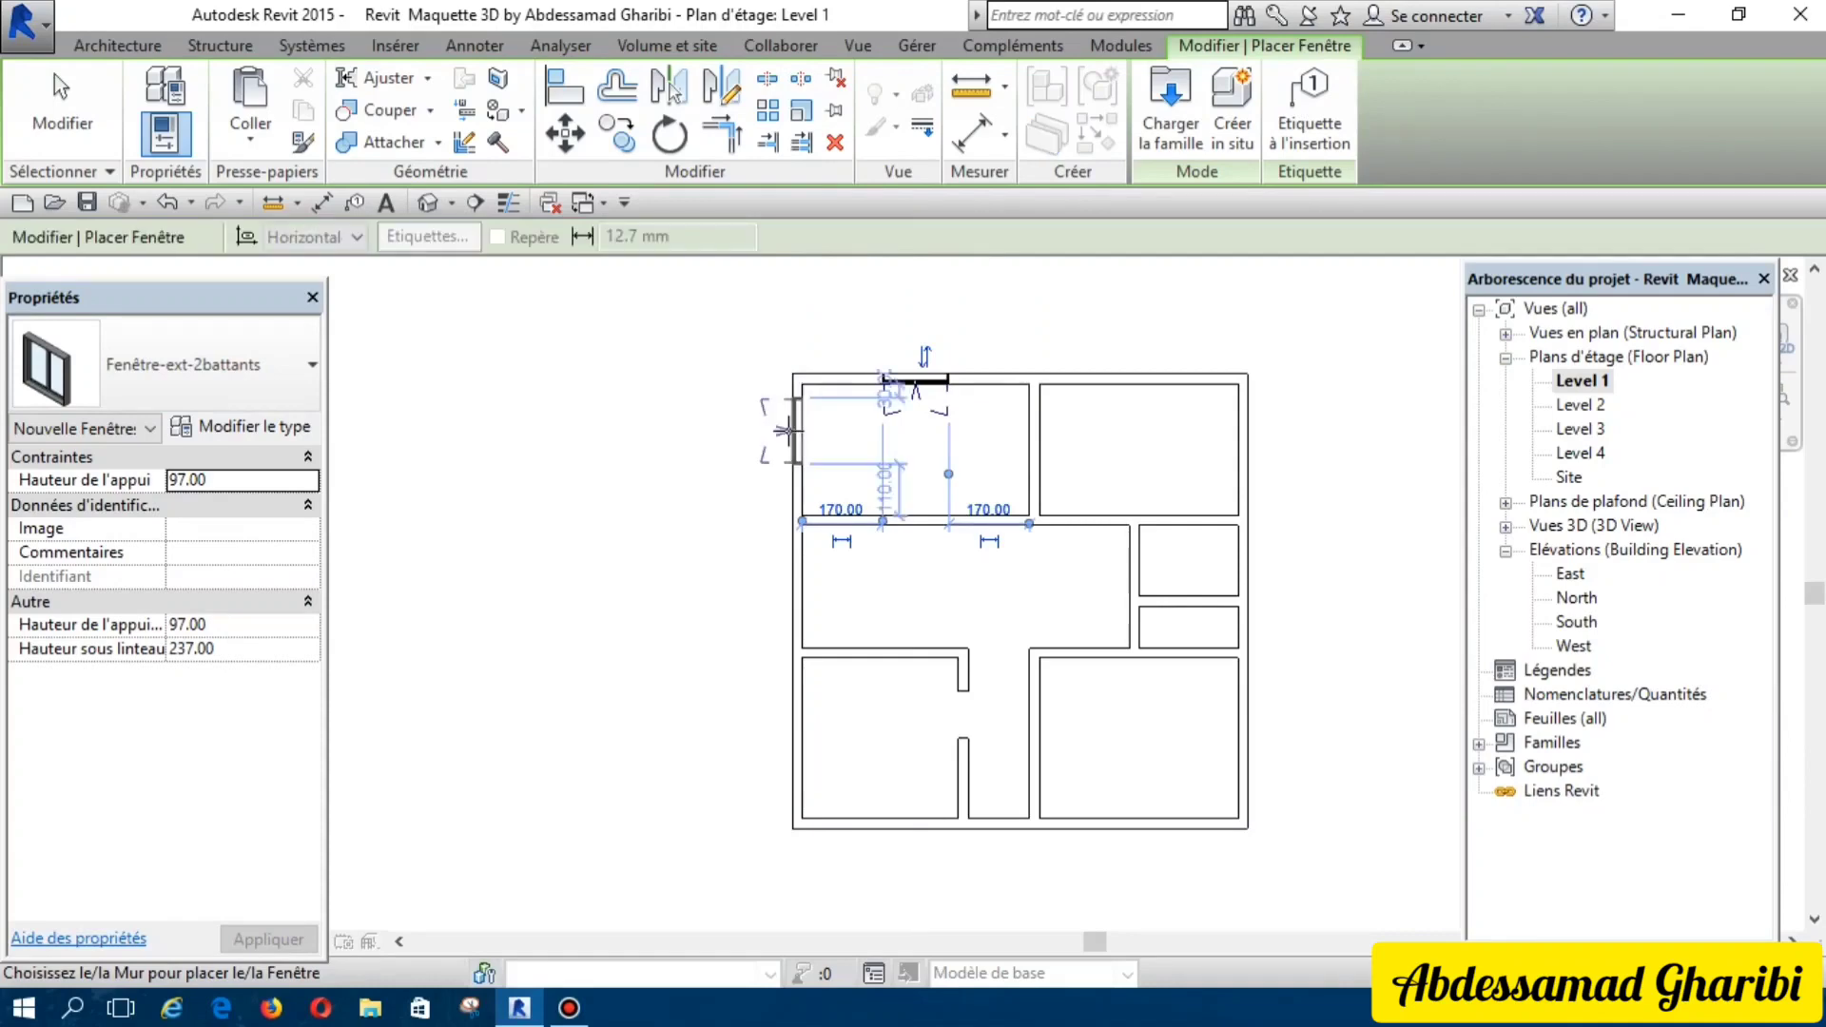
left_click(790, 431)
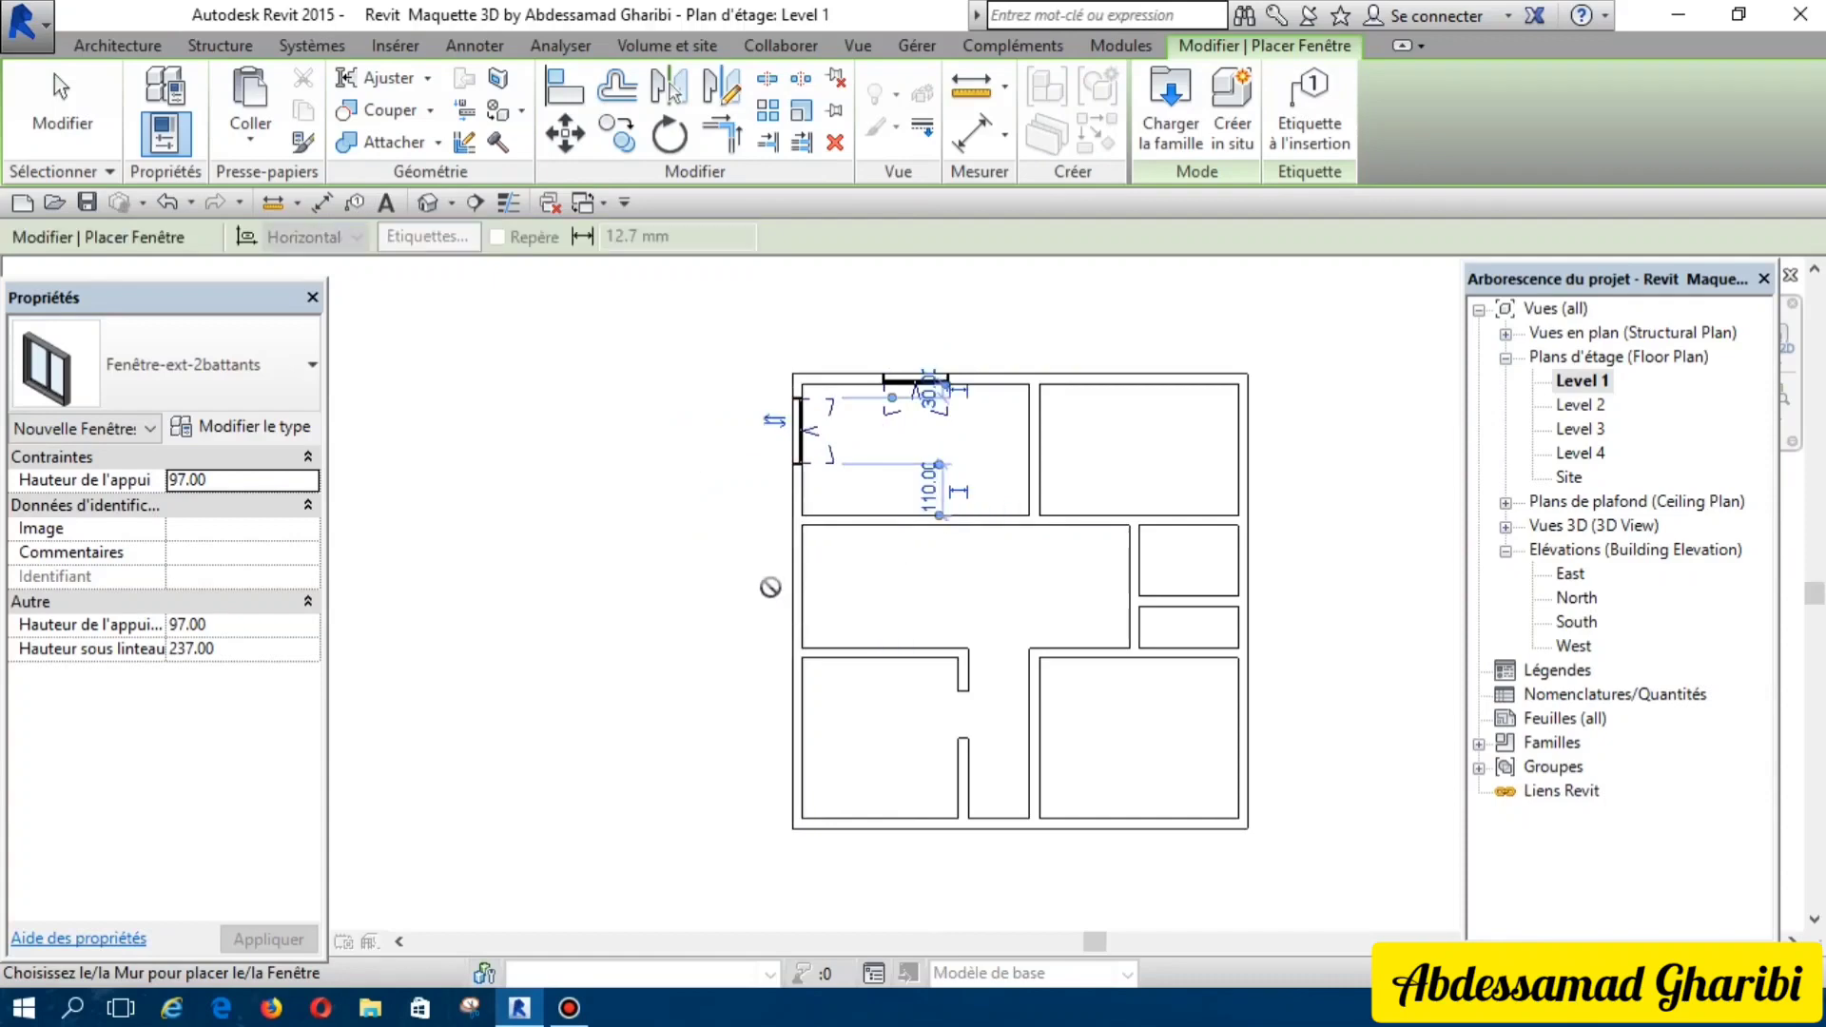
key("space")
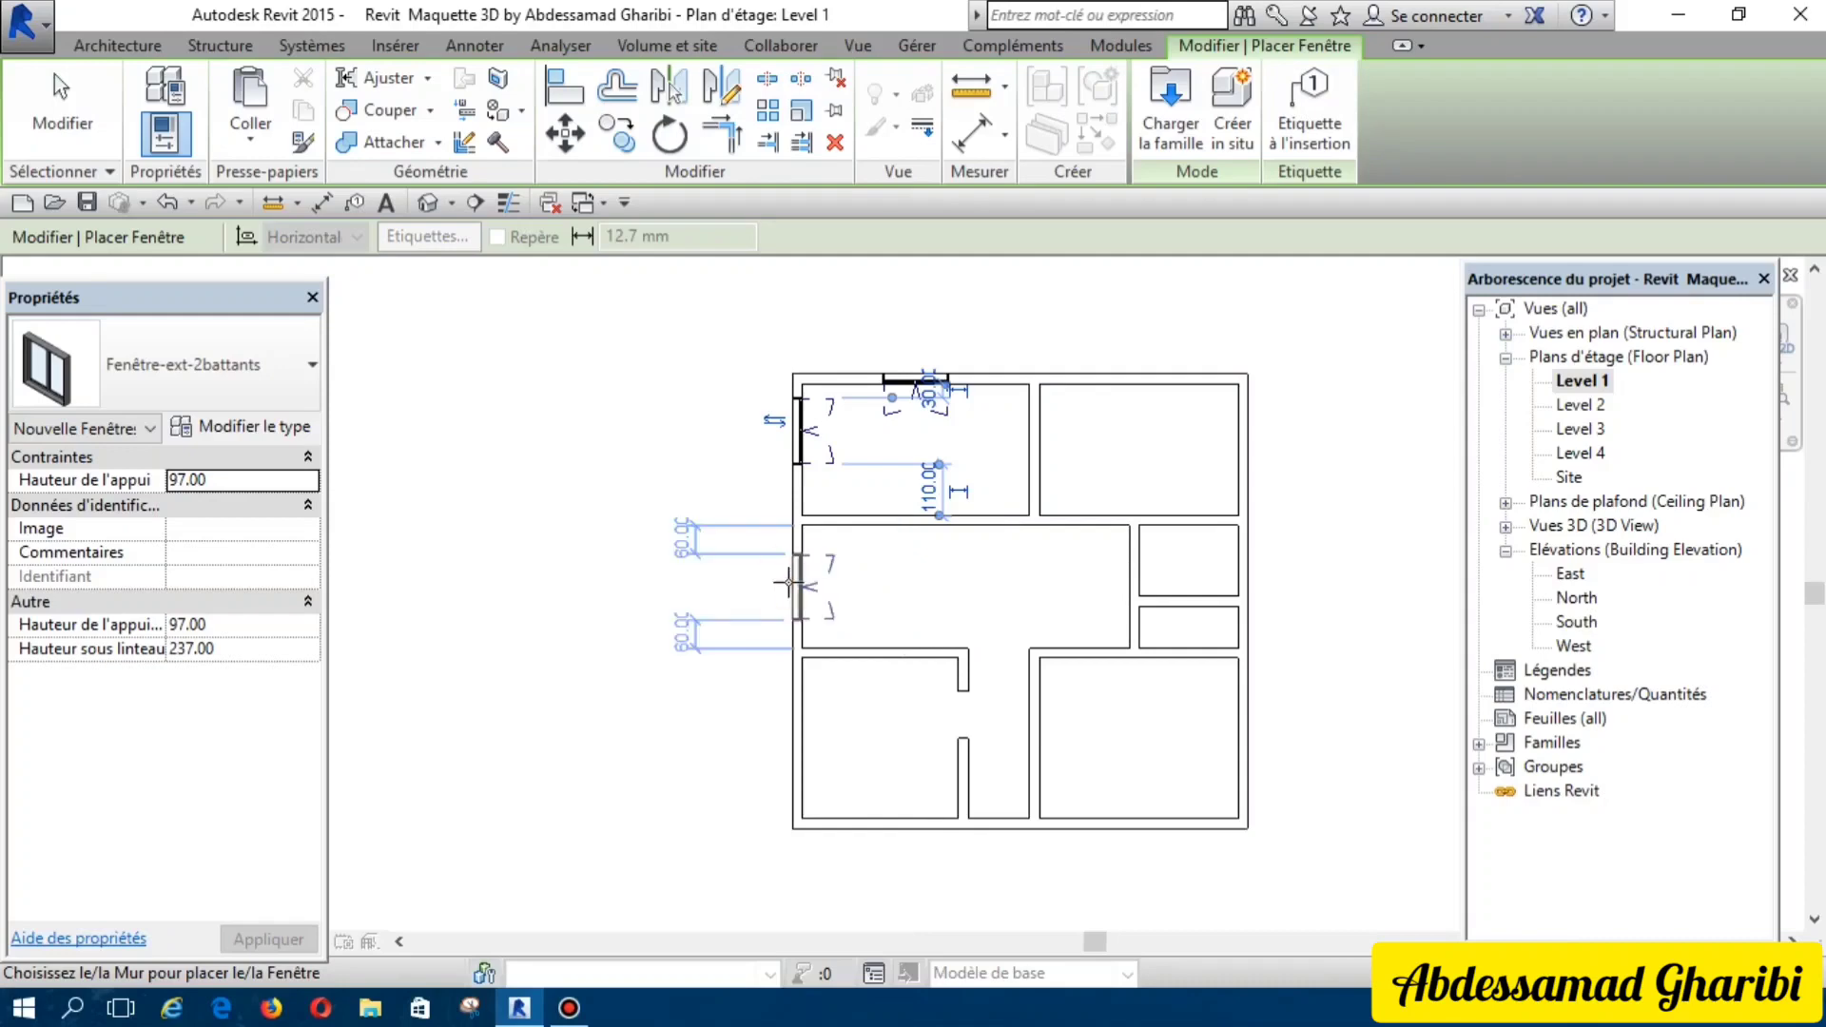
Step: Add windows to the middle and lower-left left walls, the bottom wall and lower-right room
left_click(788, 582)
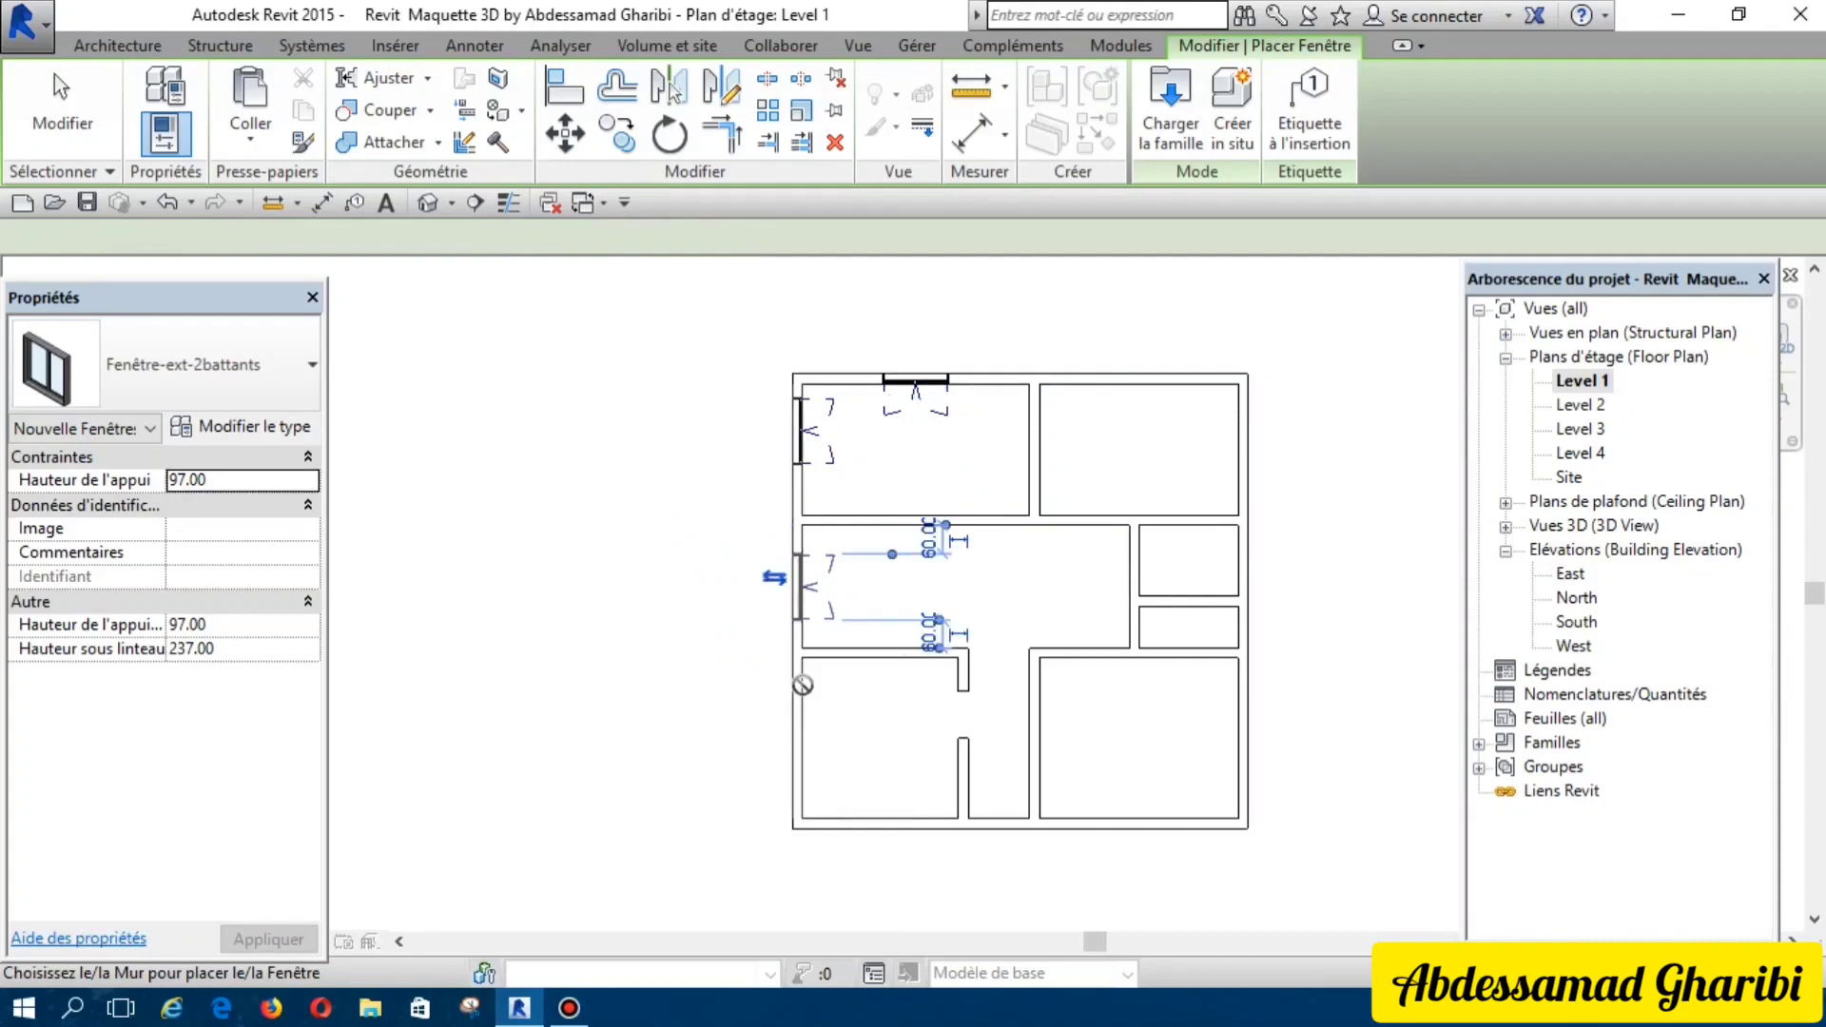
left_click(798, 747)
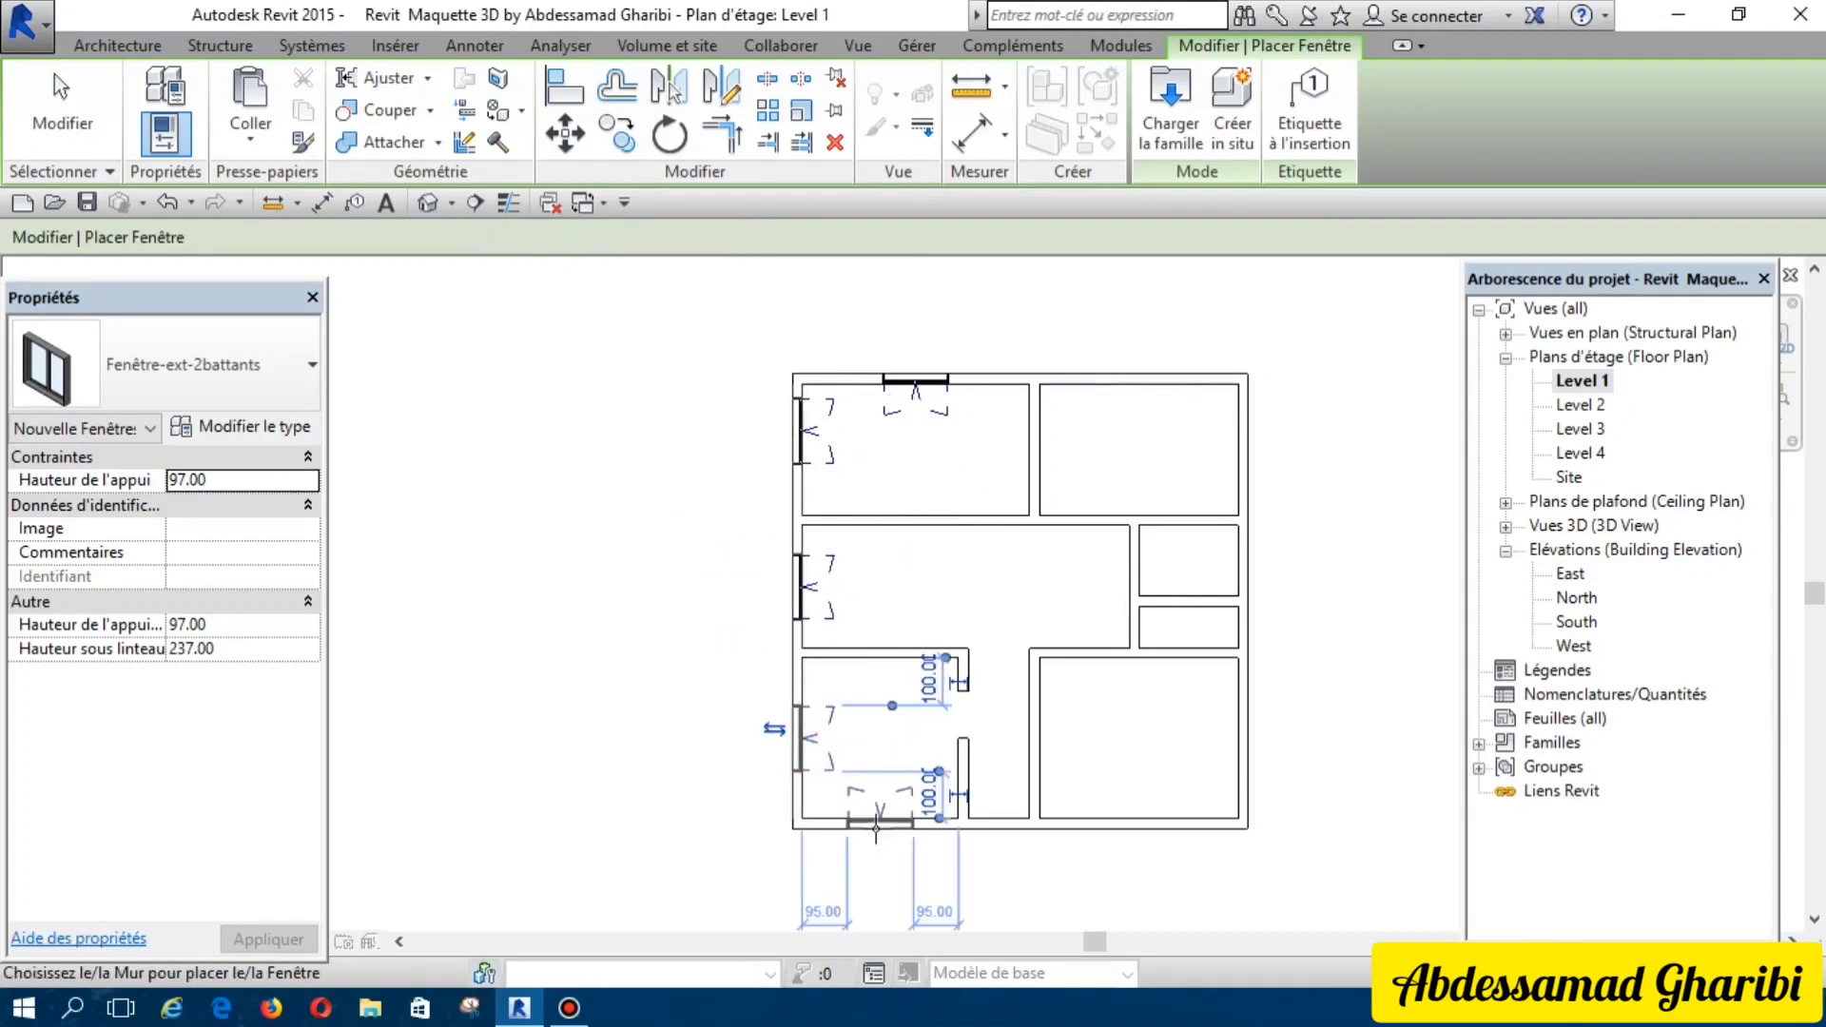
left_click(876, 829)
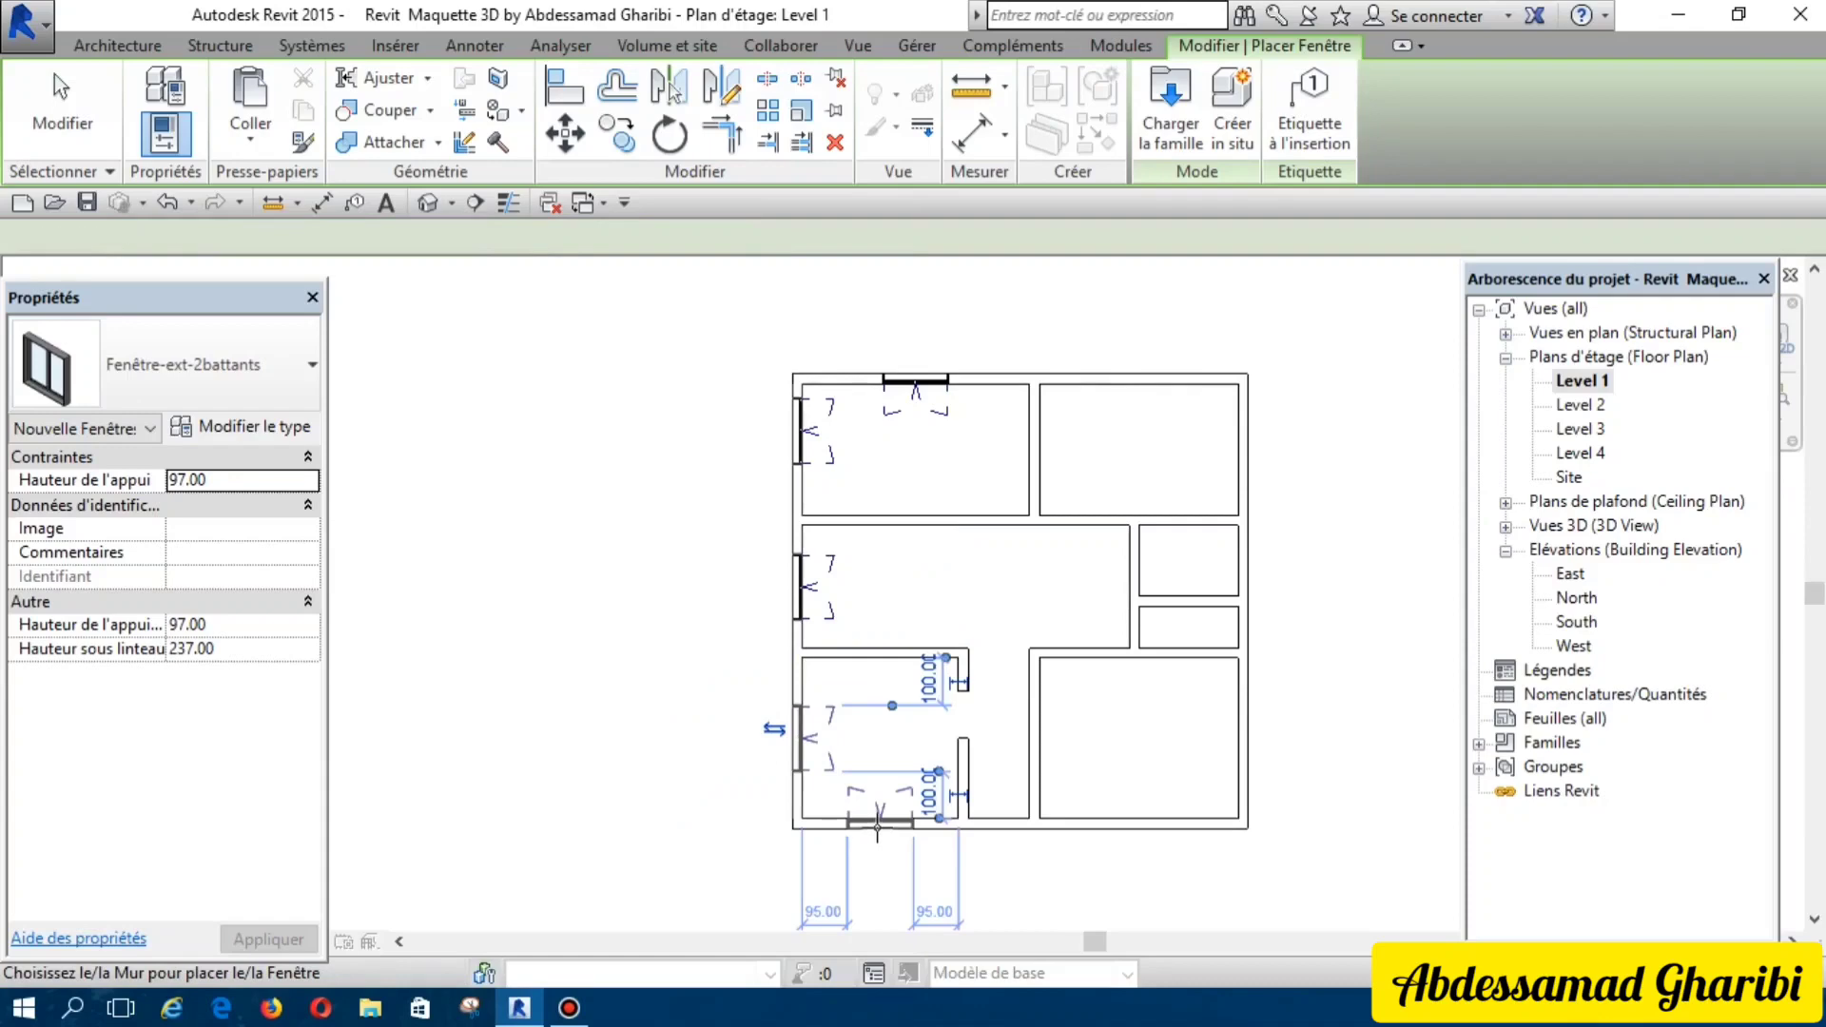
left_click(1142, 834)
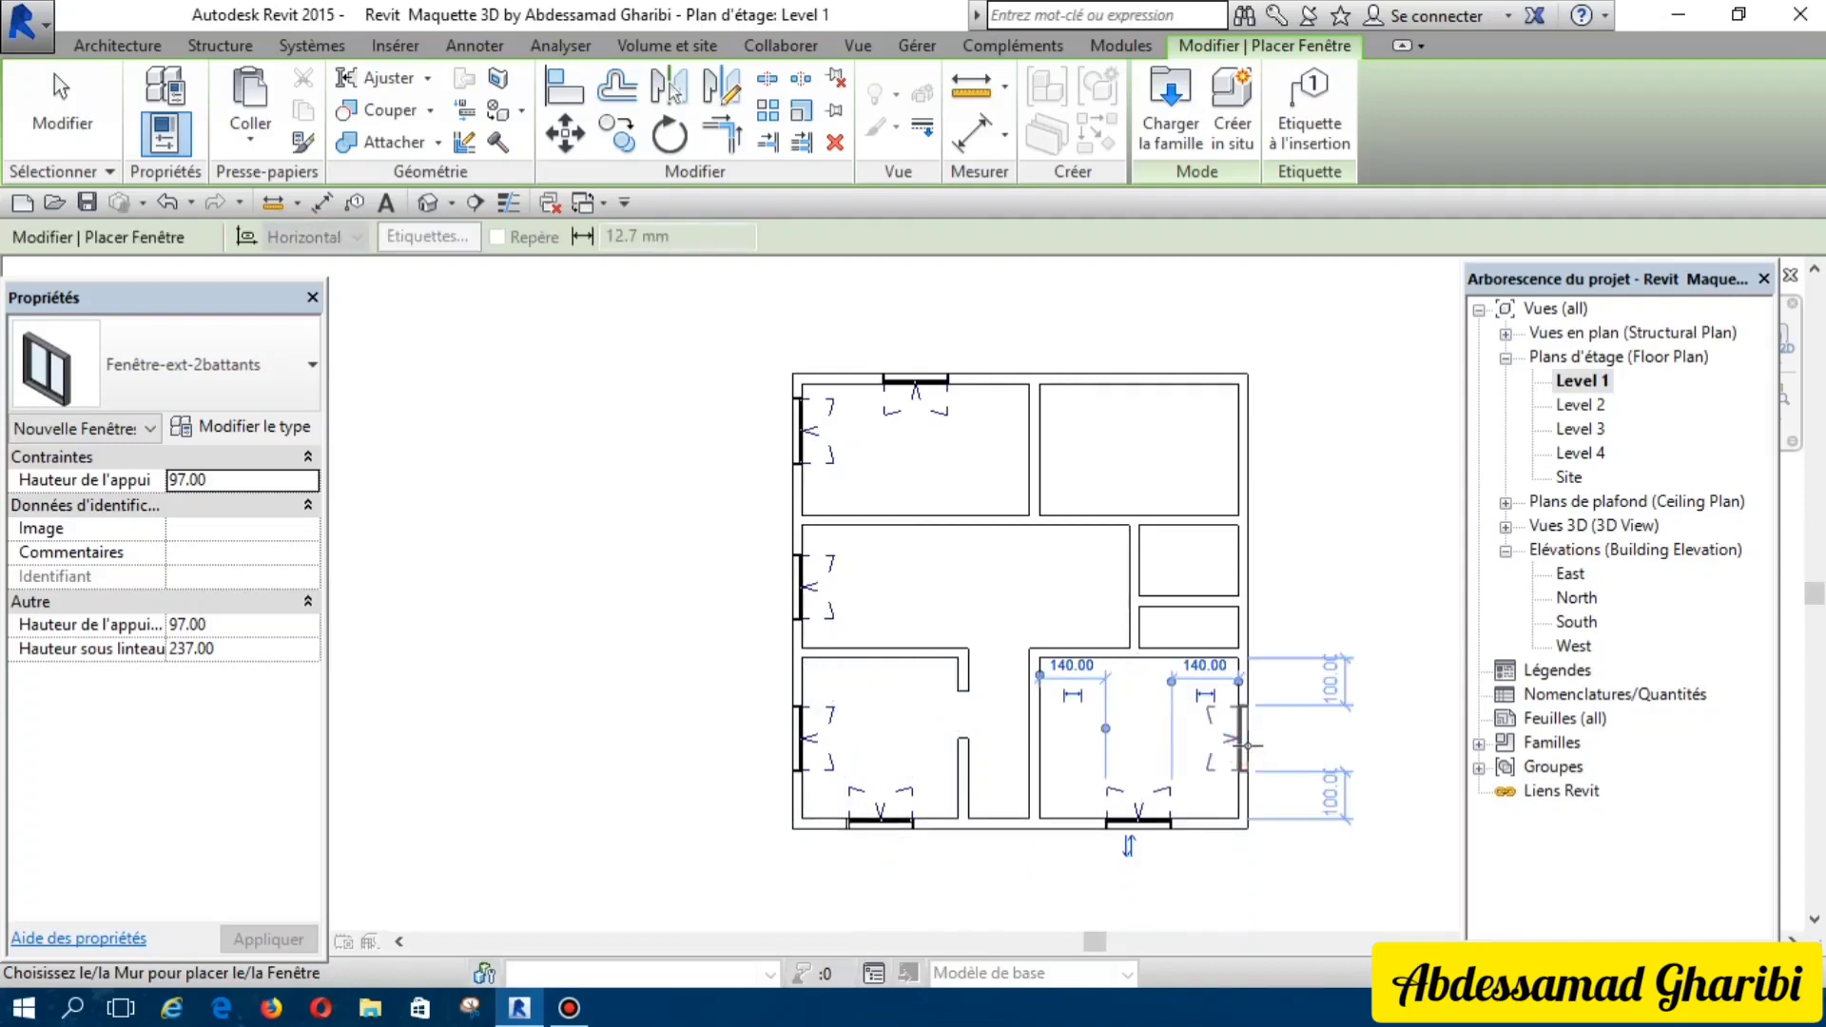
left_click(1249, 746)
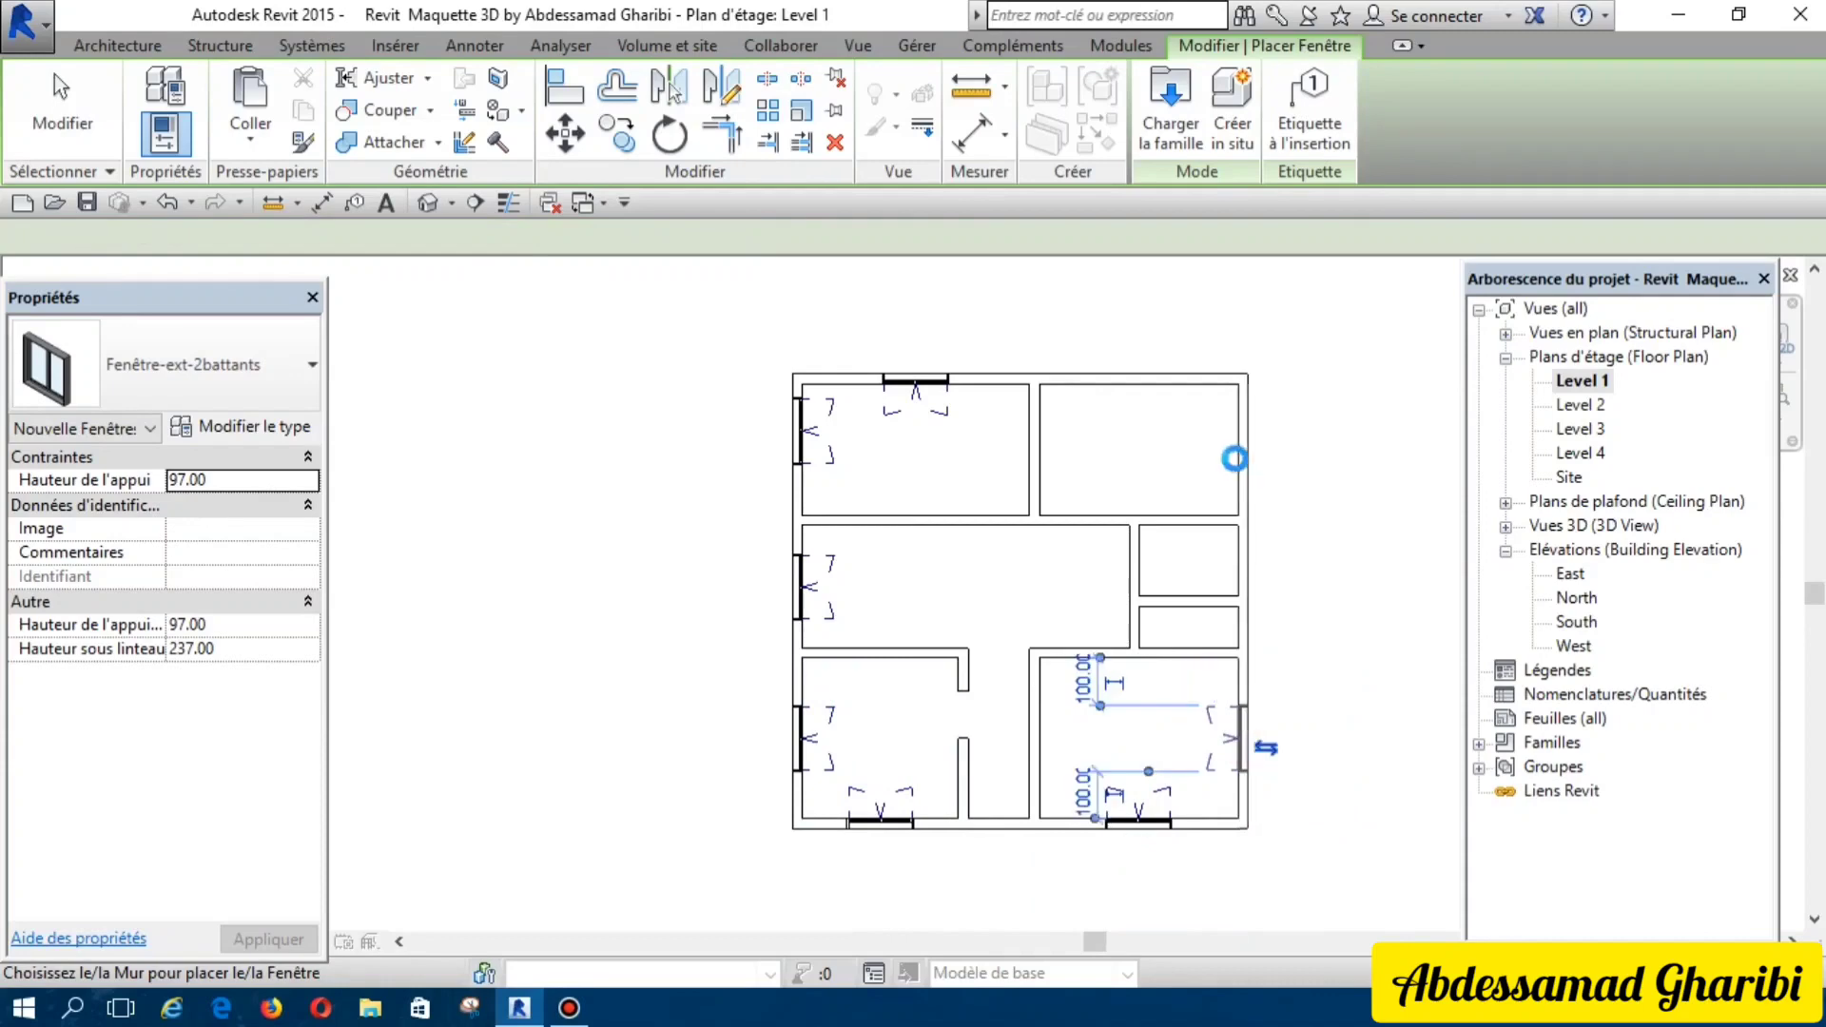
Step: Place a flipped window in the upper-right room's right wall and one in its top wall
left_click(1239, 452)
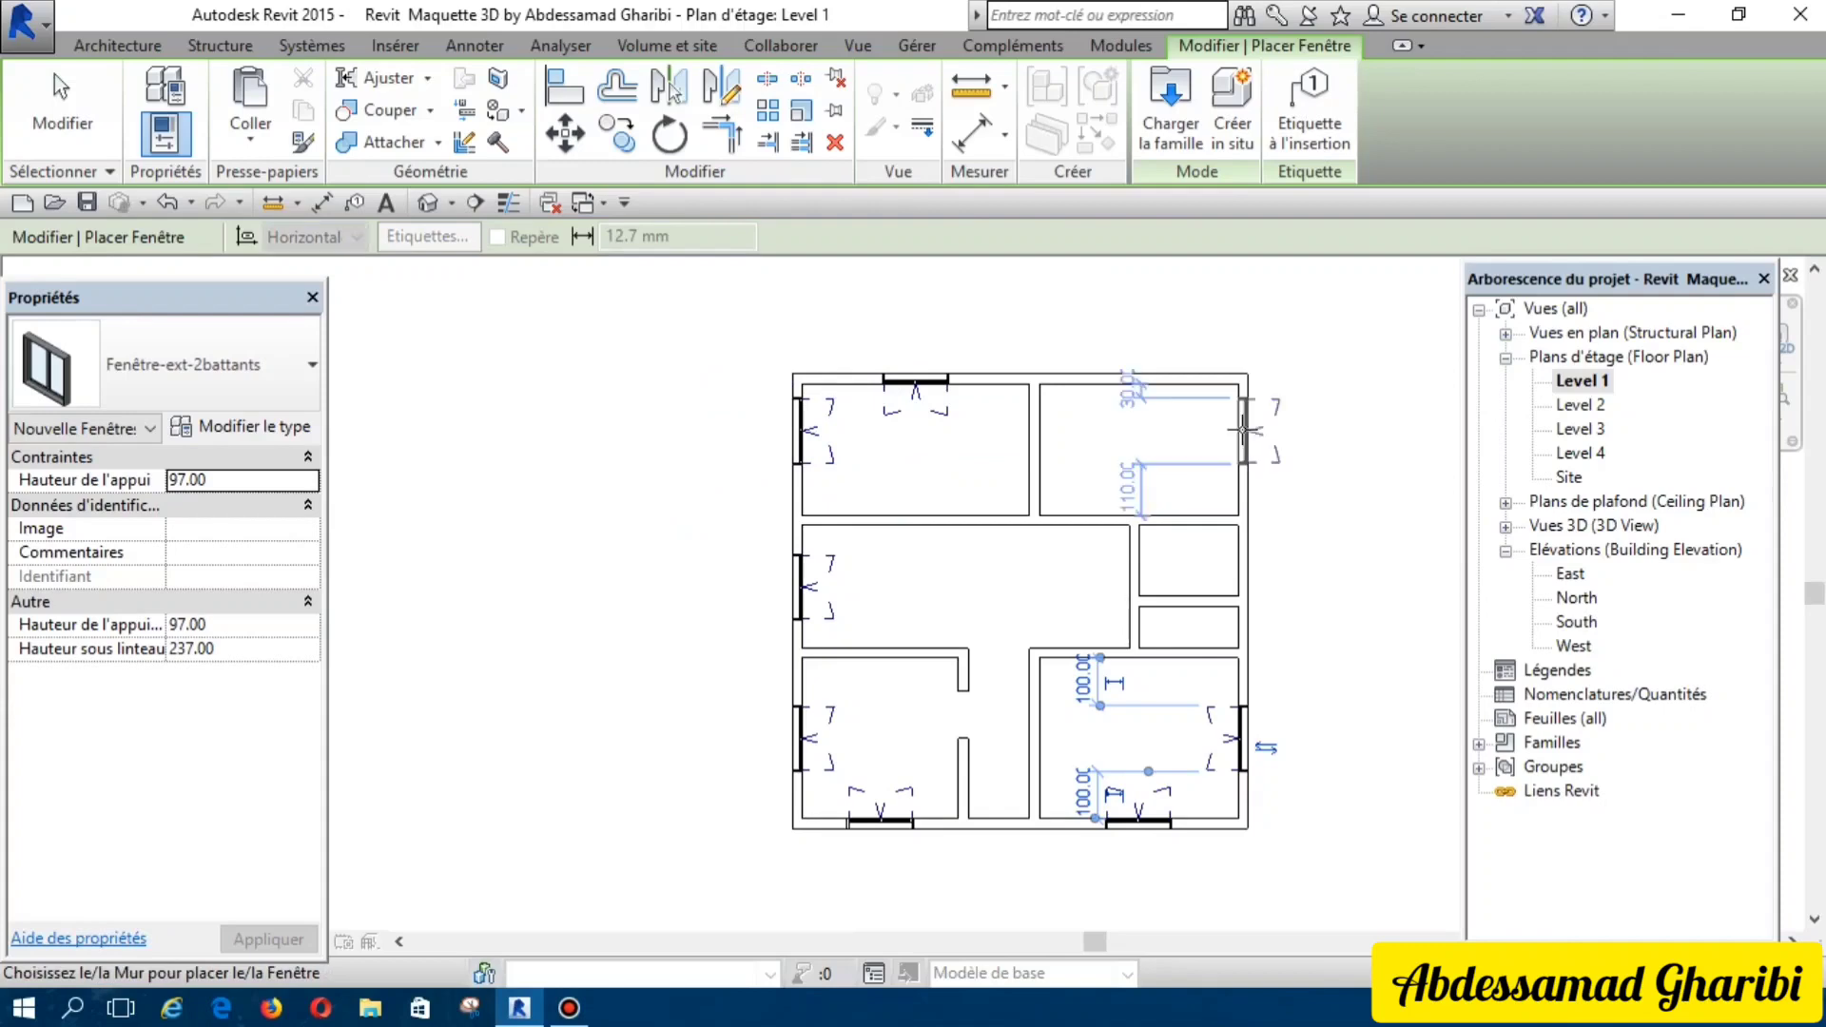
key("space")
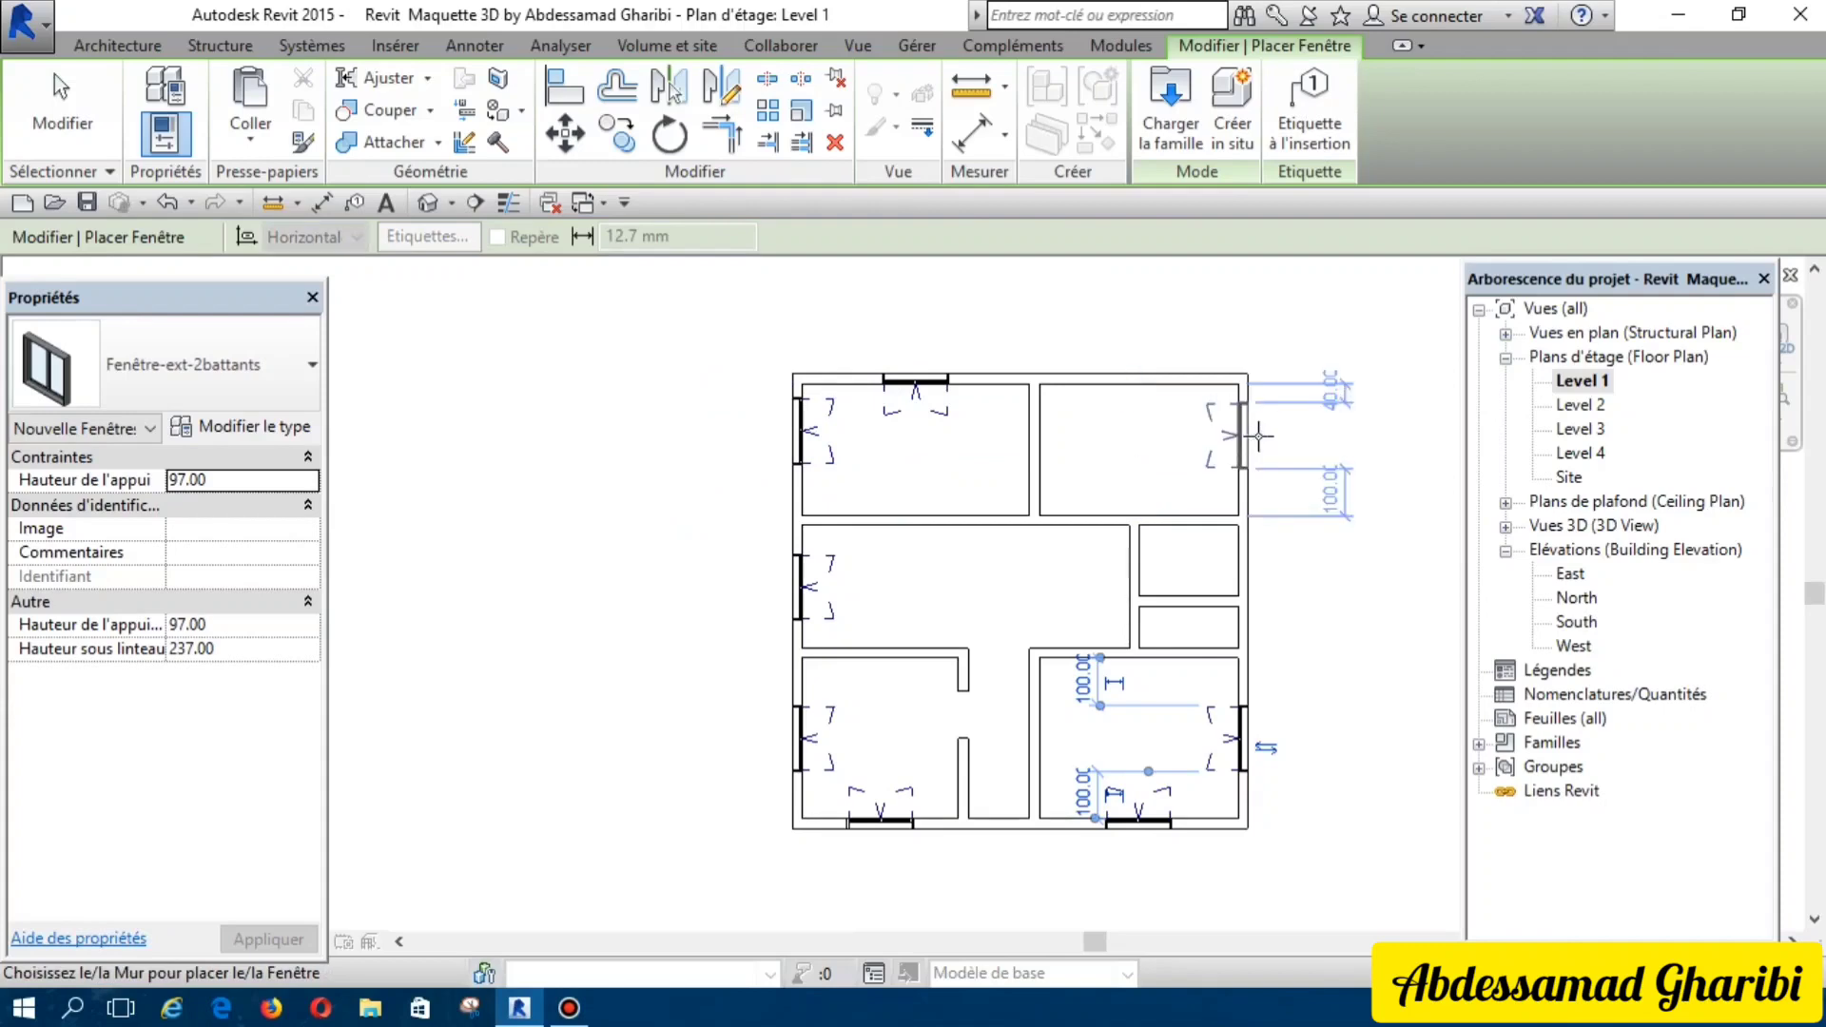
left_click(1258, 435)
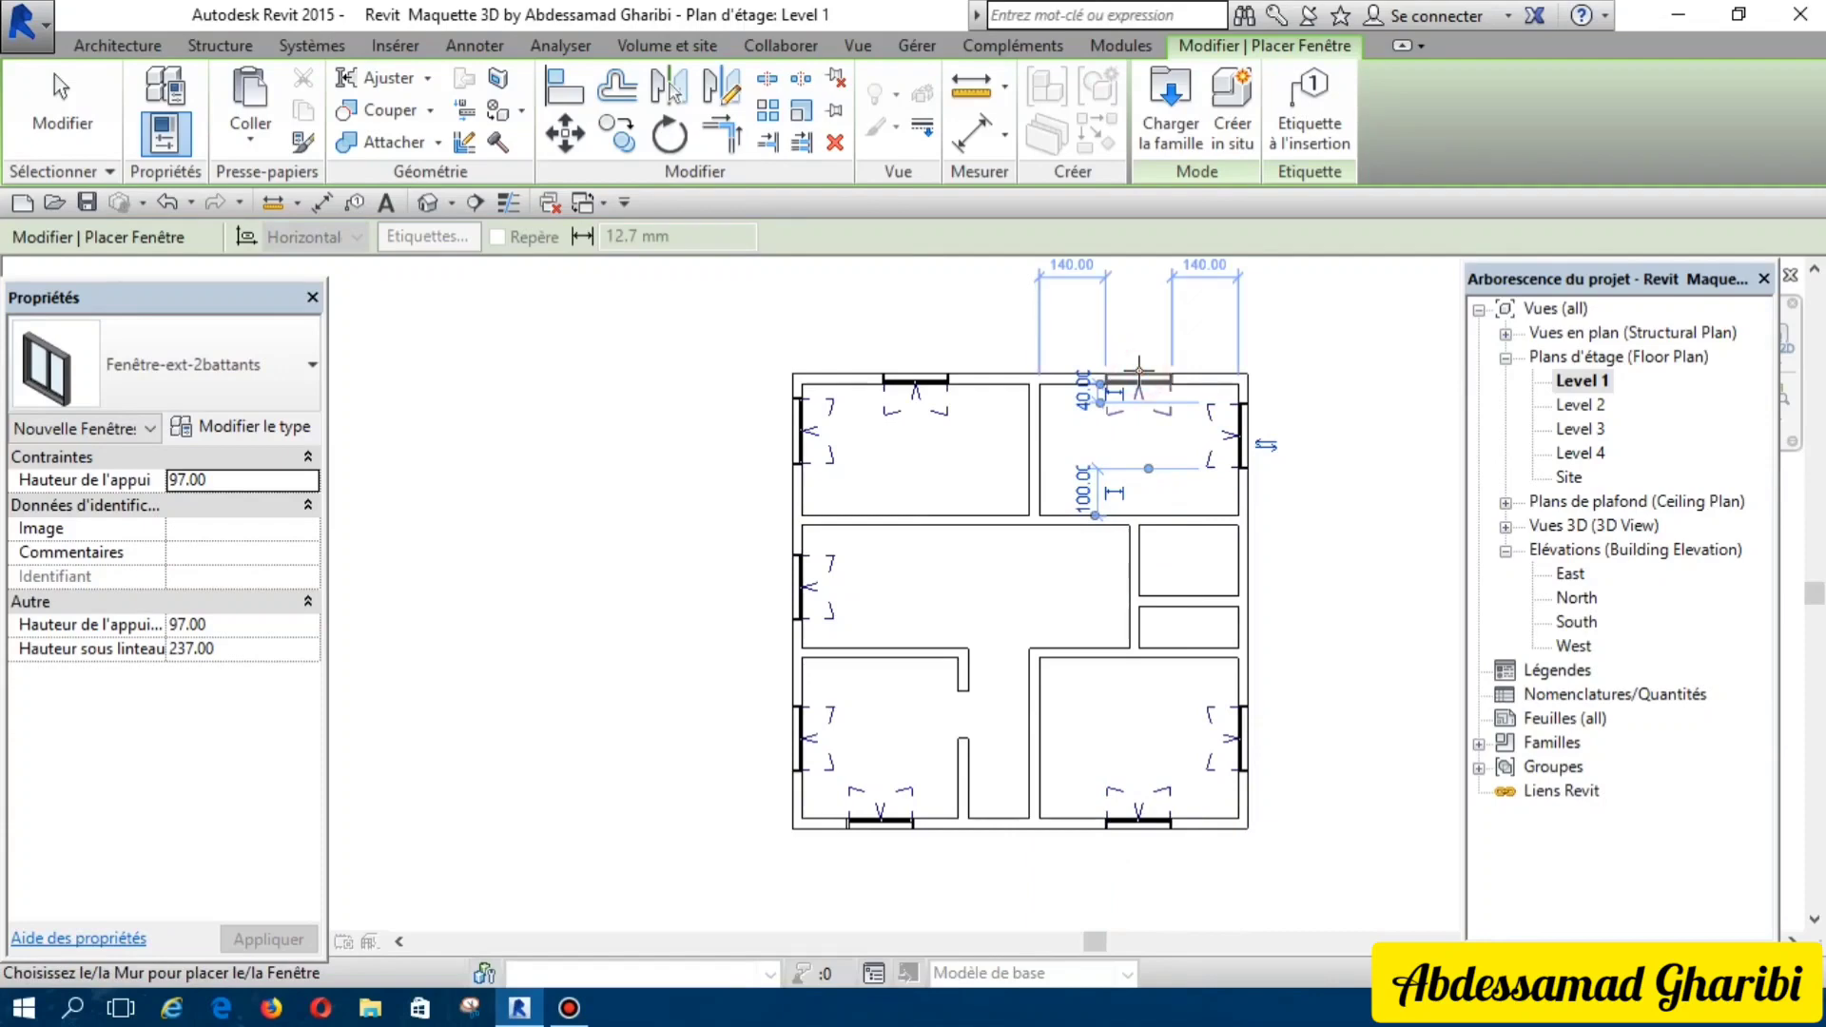
left_click(1138, 369)
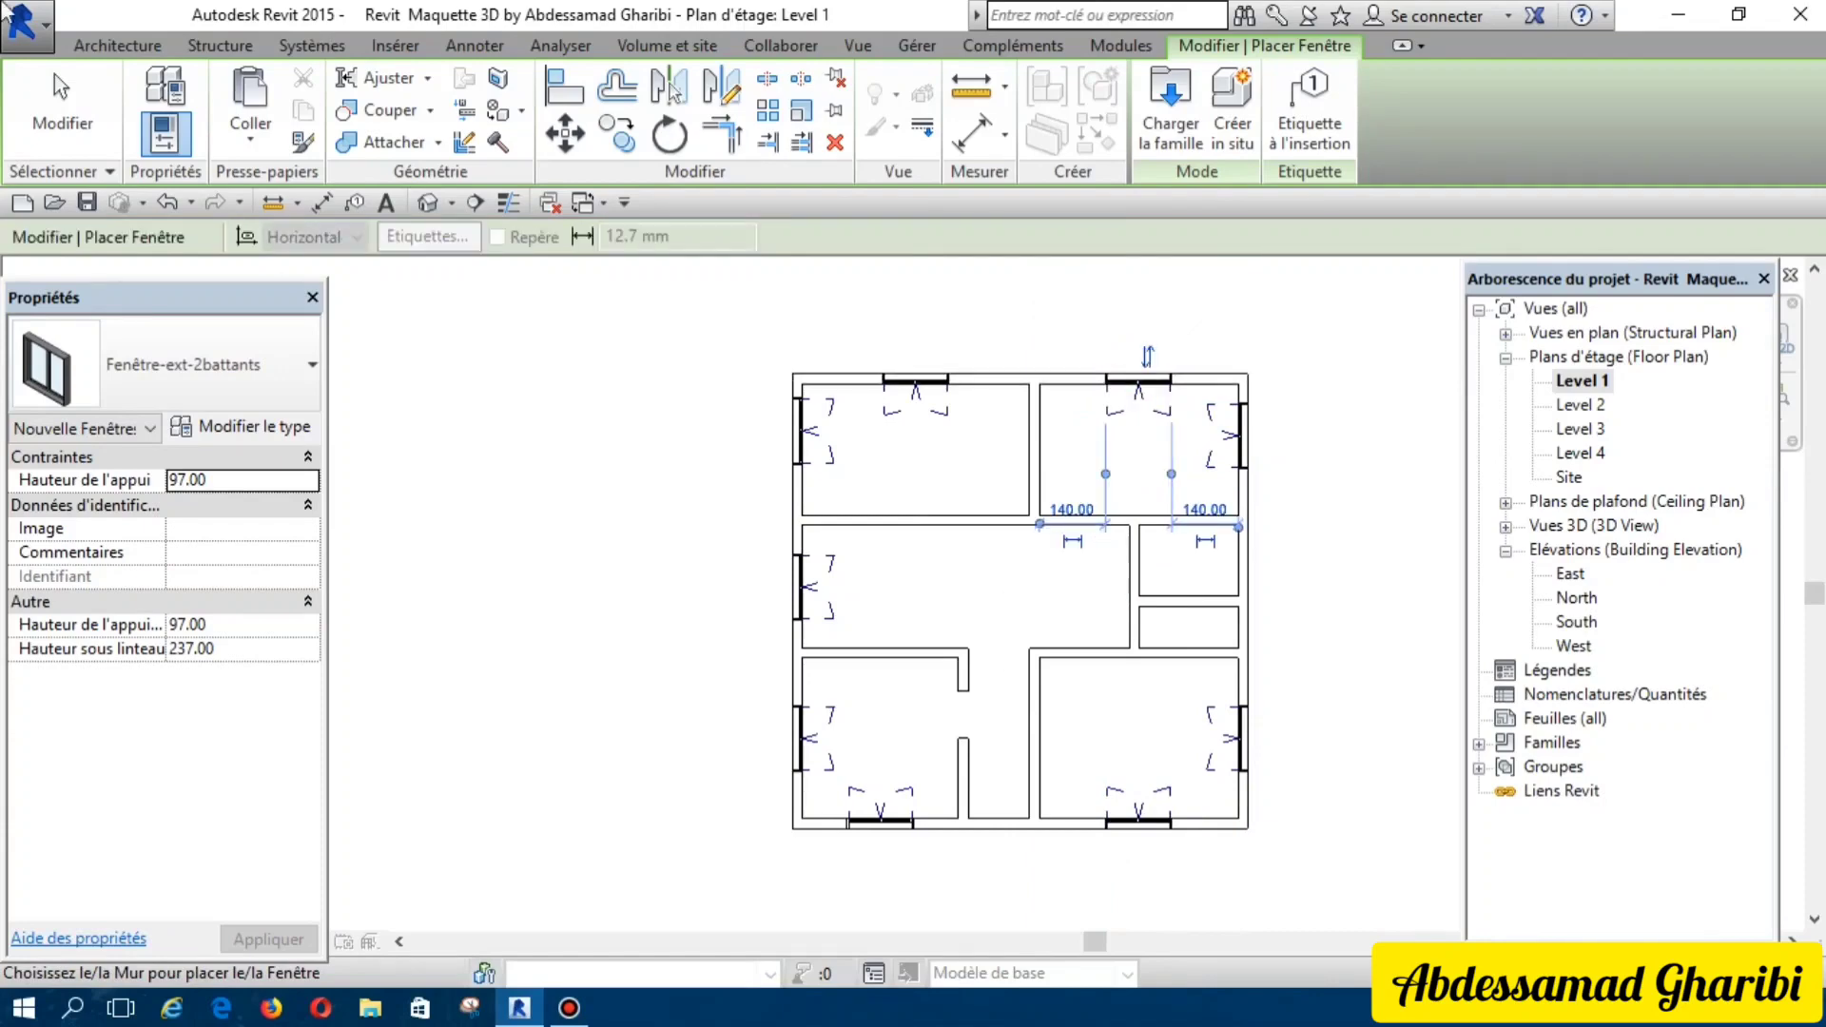
left_click(117, 46)
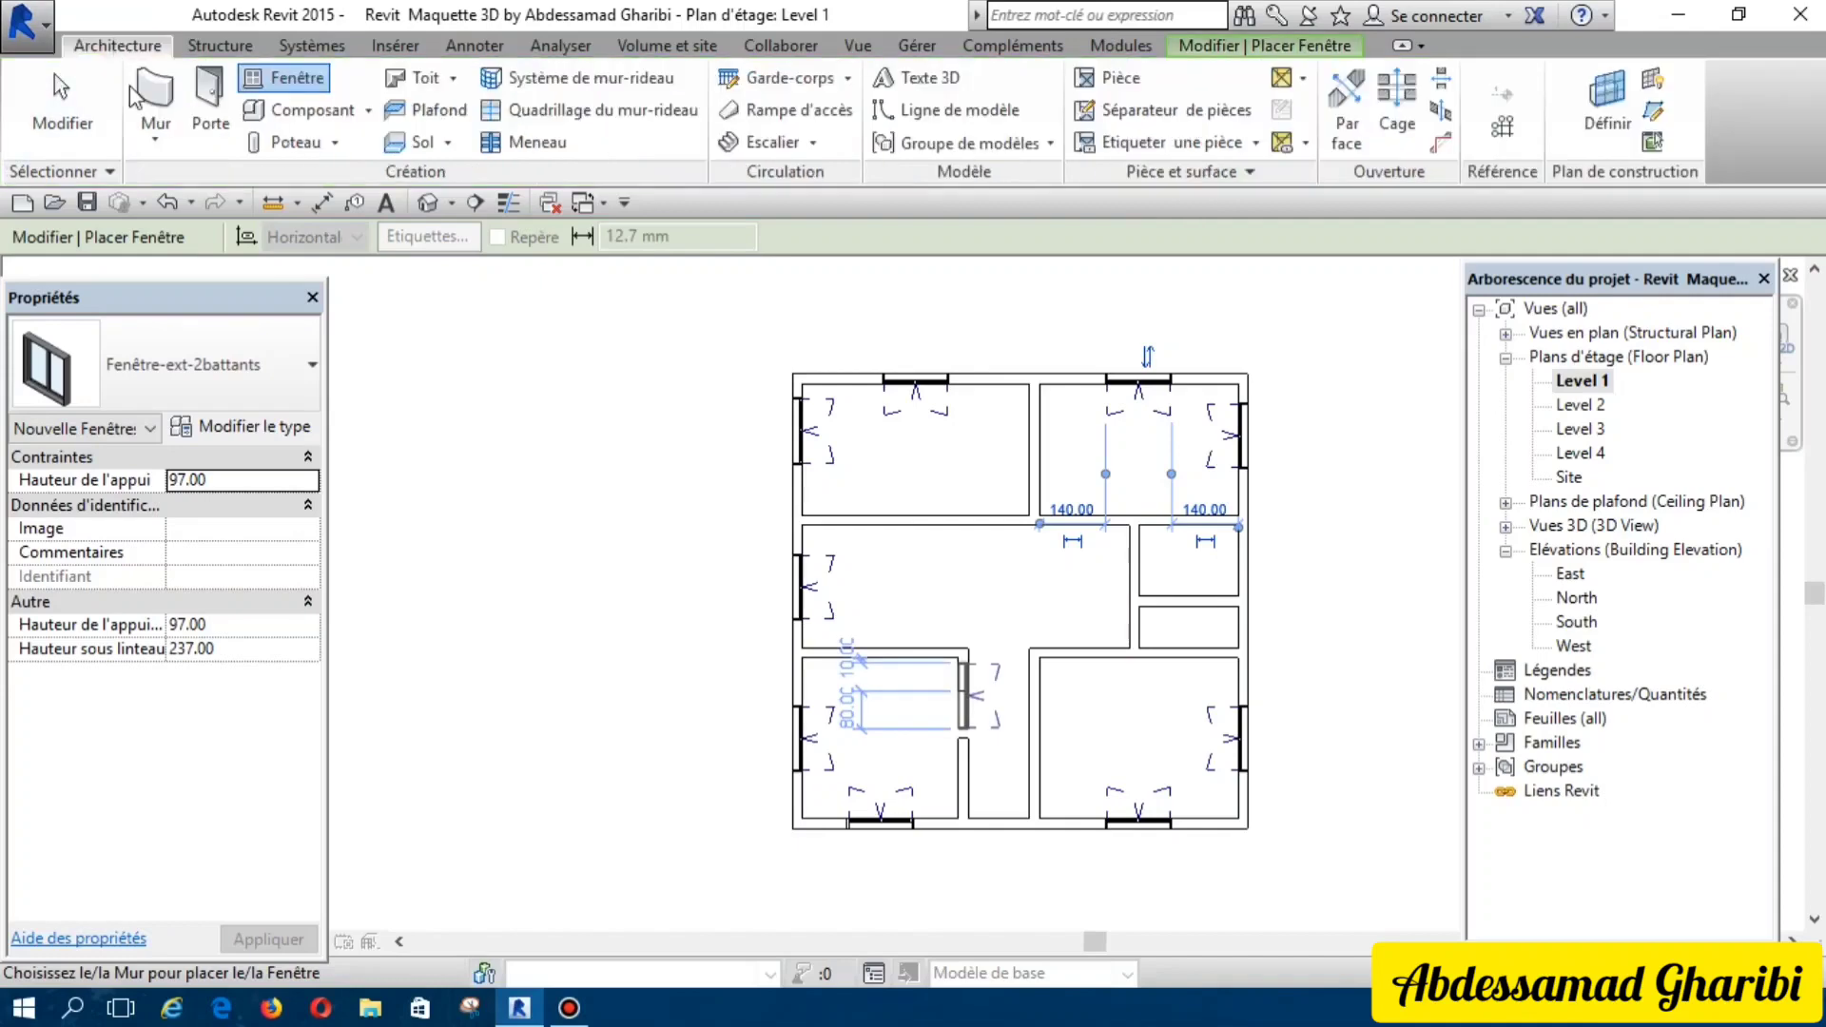
Step: Start placing doors and select the Porte entrée simple door type
left_click(211, 104)
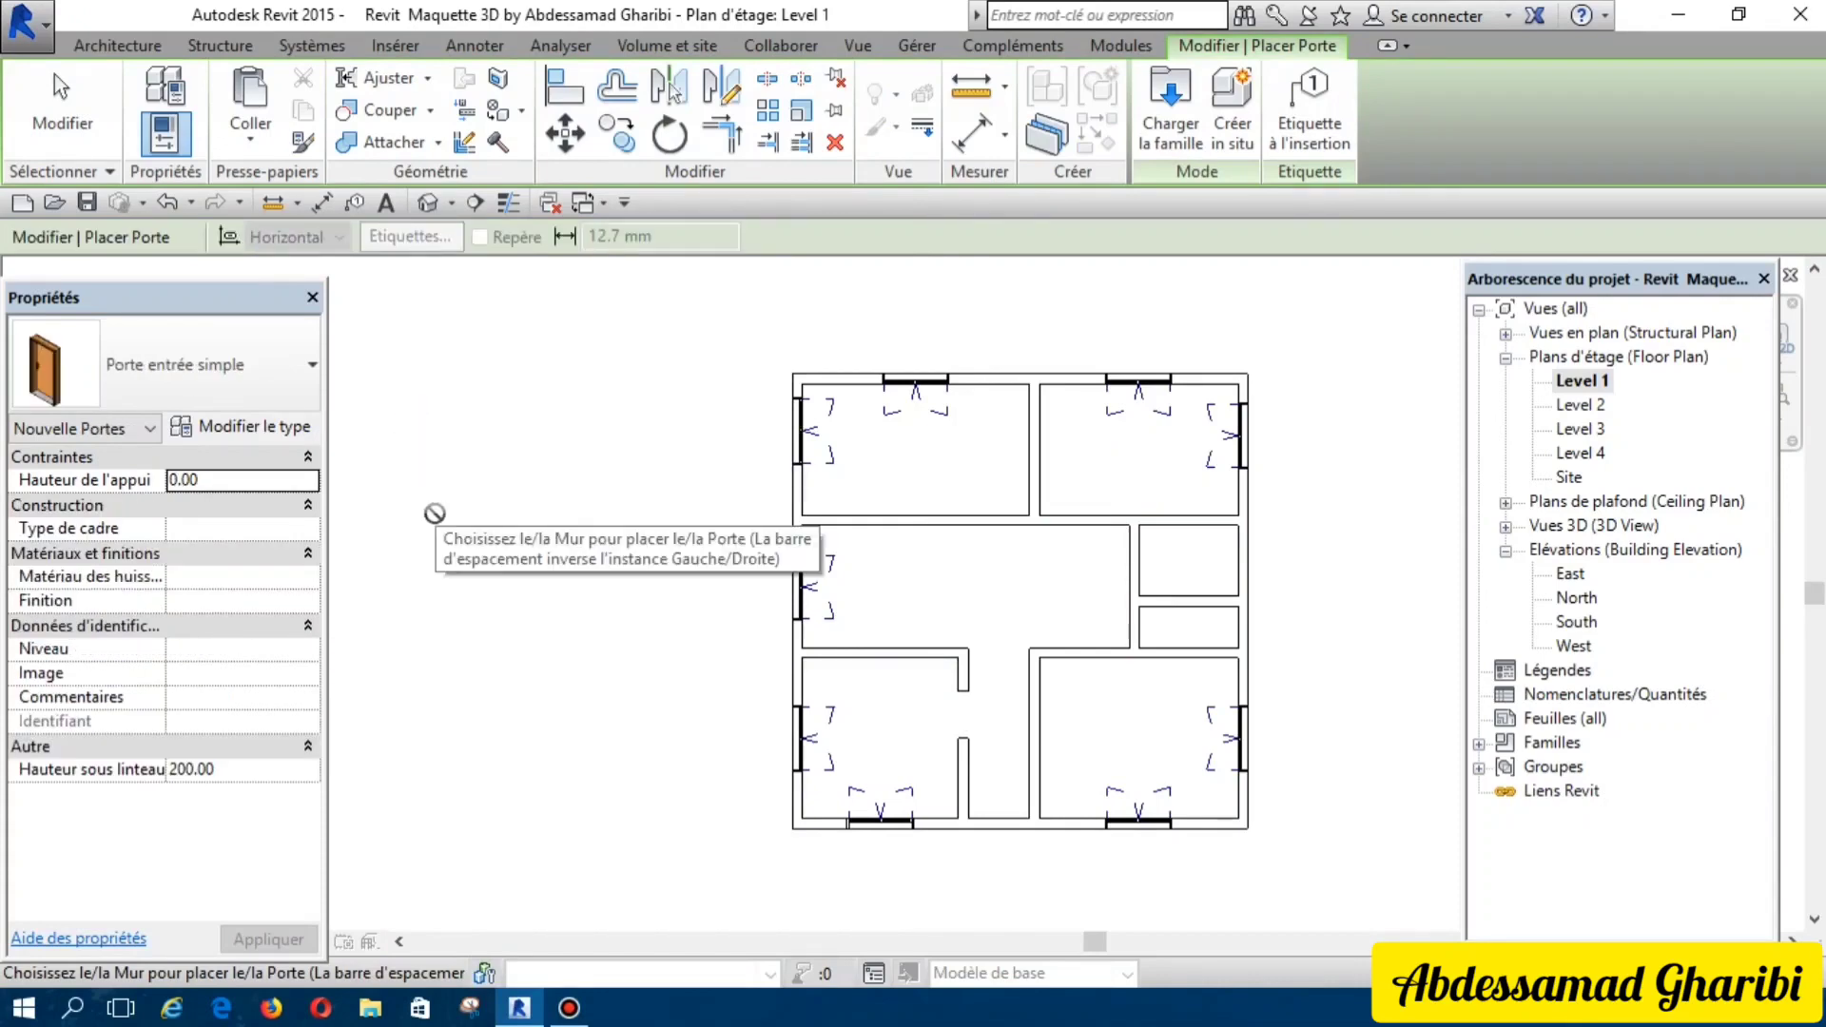
left_click(176, 383)
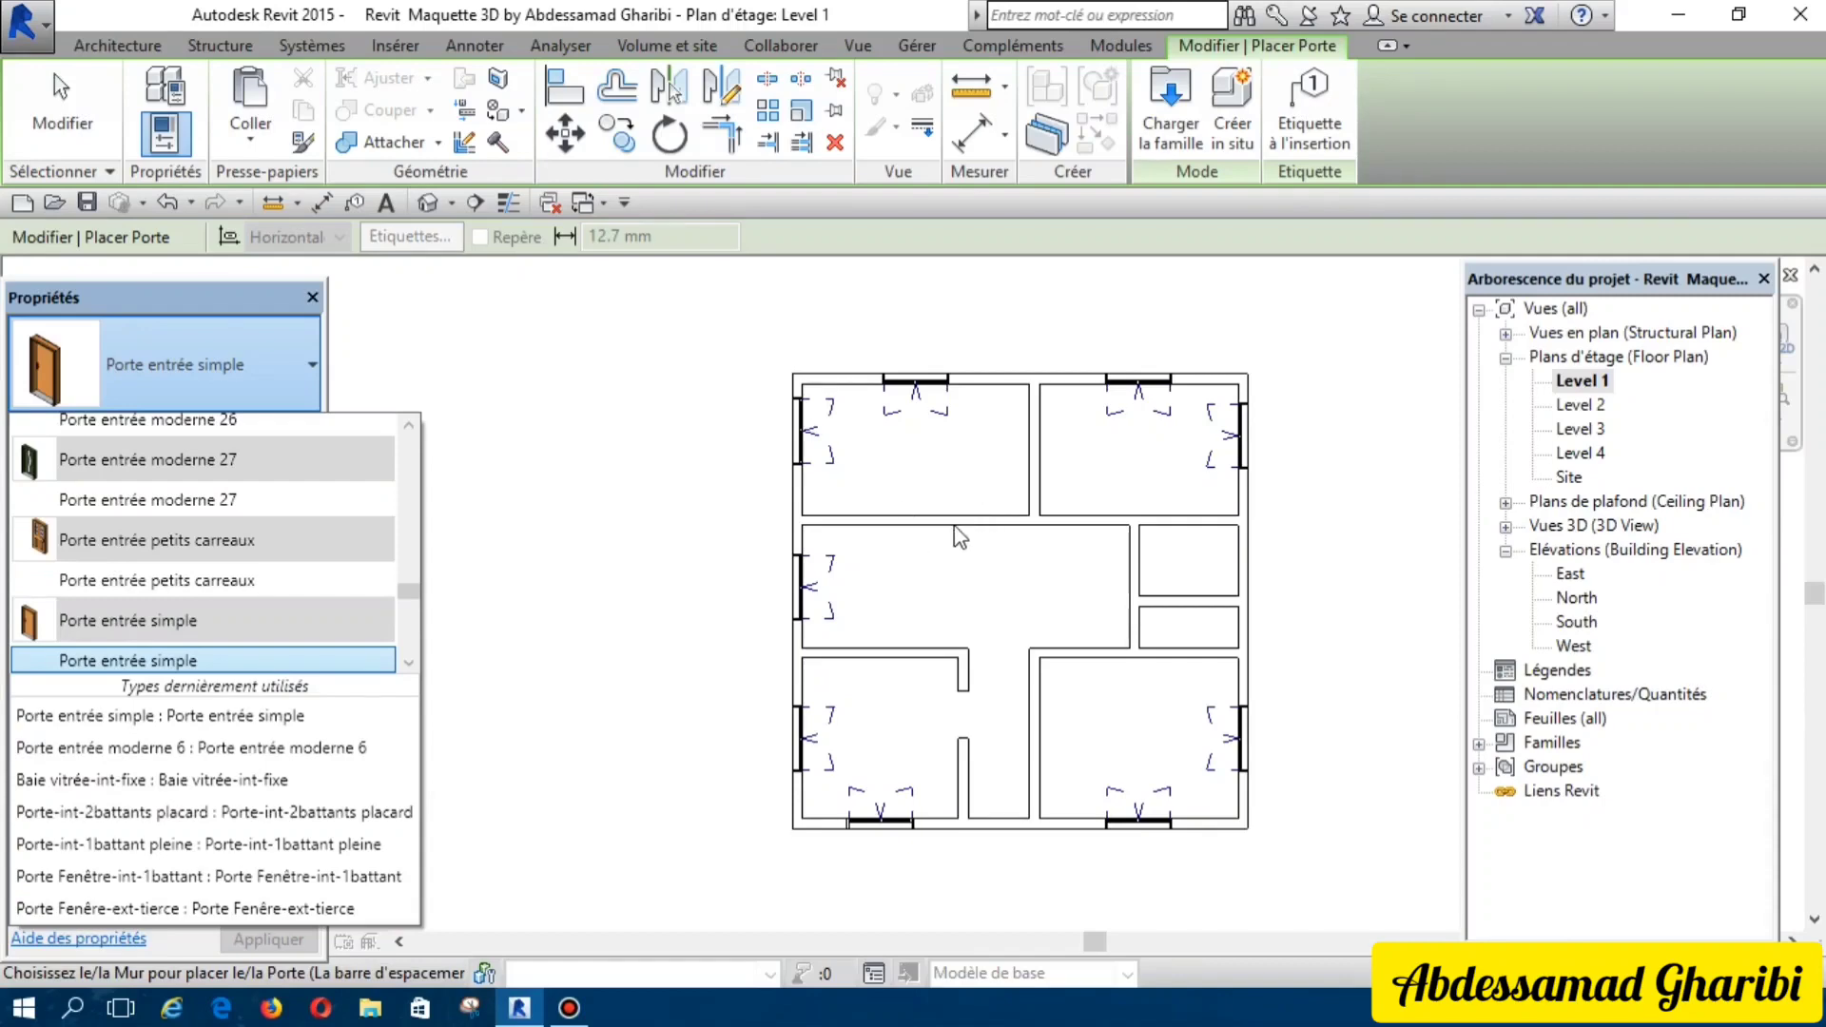
scroll(218, 424, "up", 1)
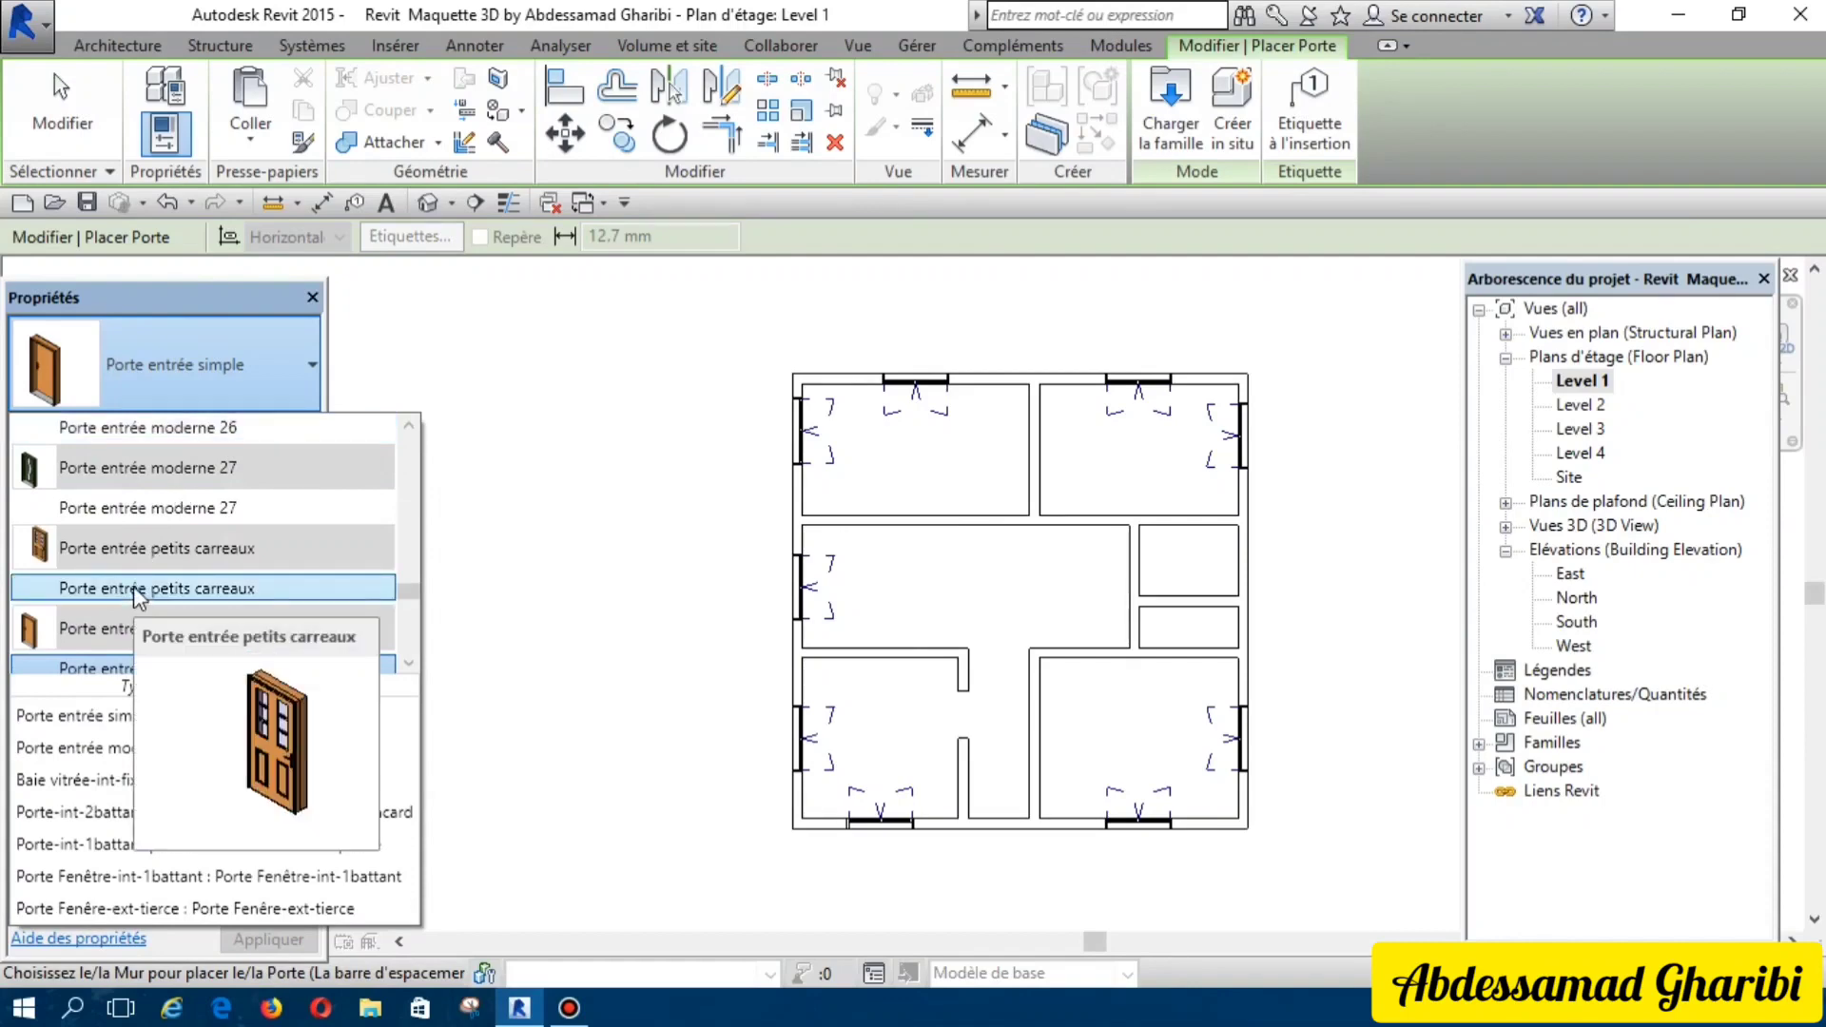
scroll(133, 586, "down", 2)
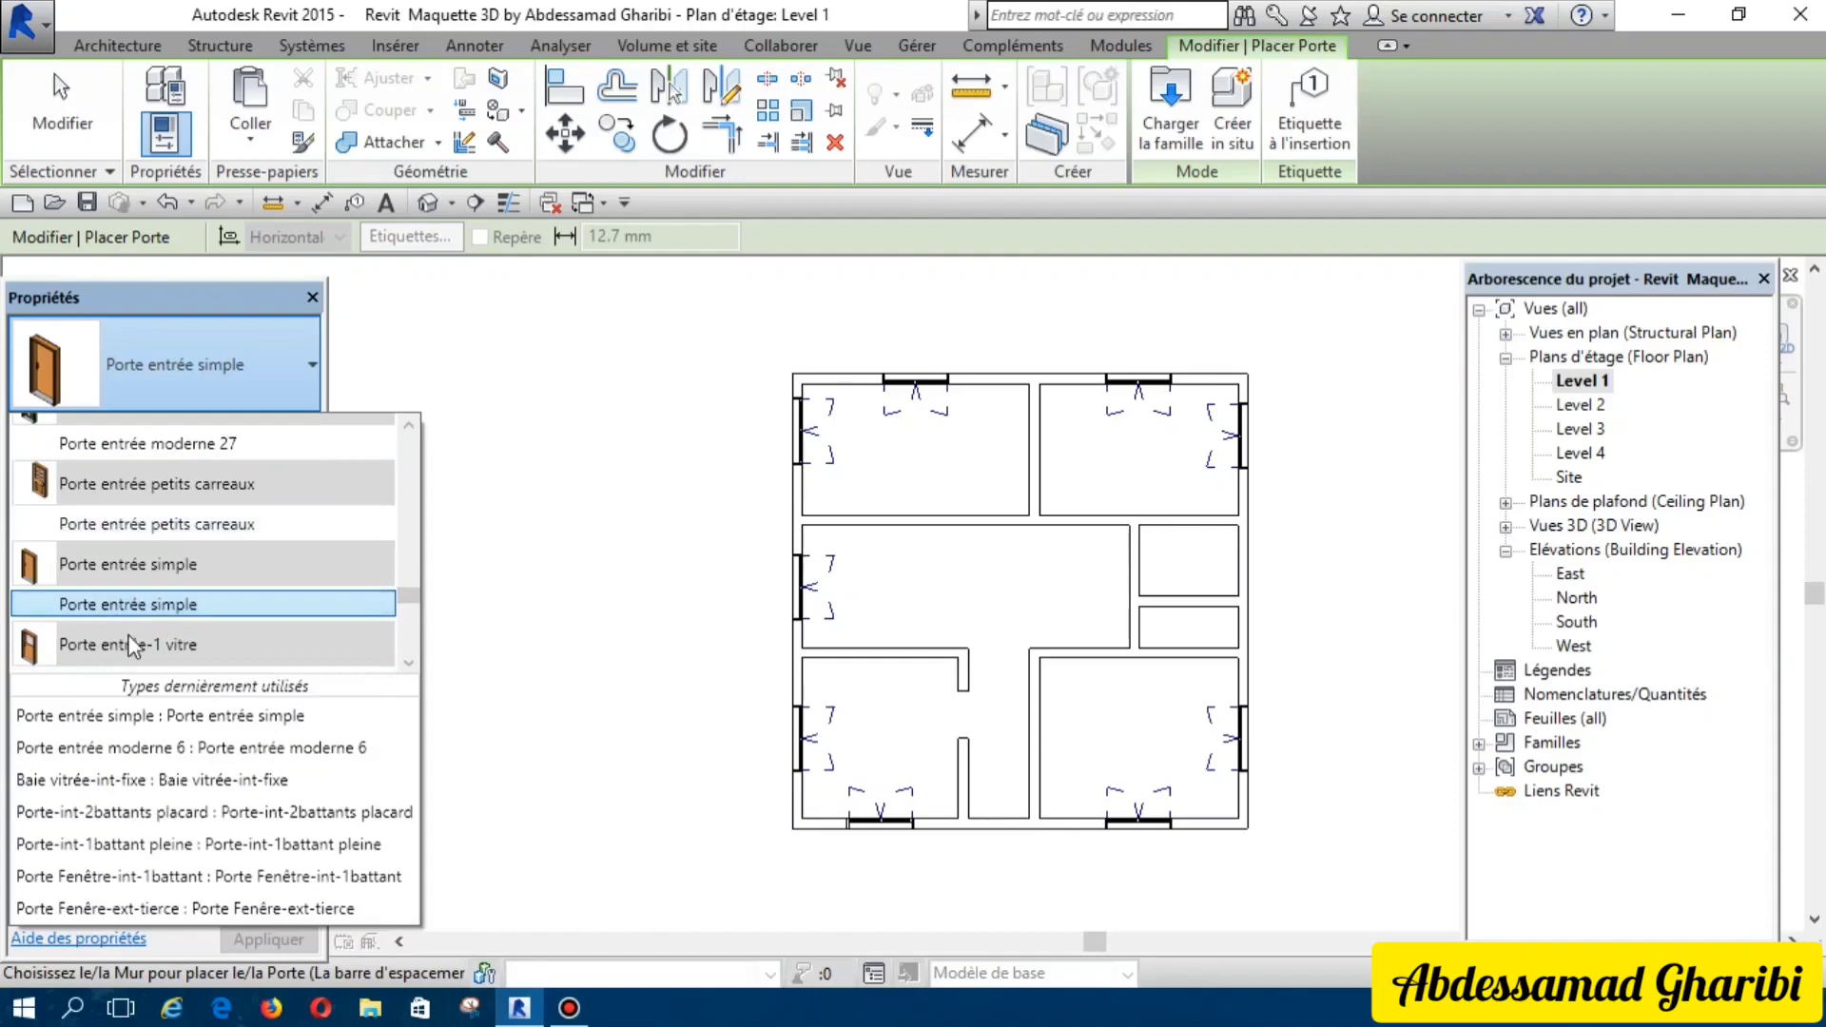
left_click(134, 569)
Step: Place Porte entrée simple doors from the hall into the top-left, upper-right and lower-right rooms
left_click(104, 605)
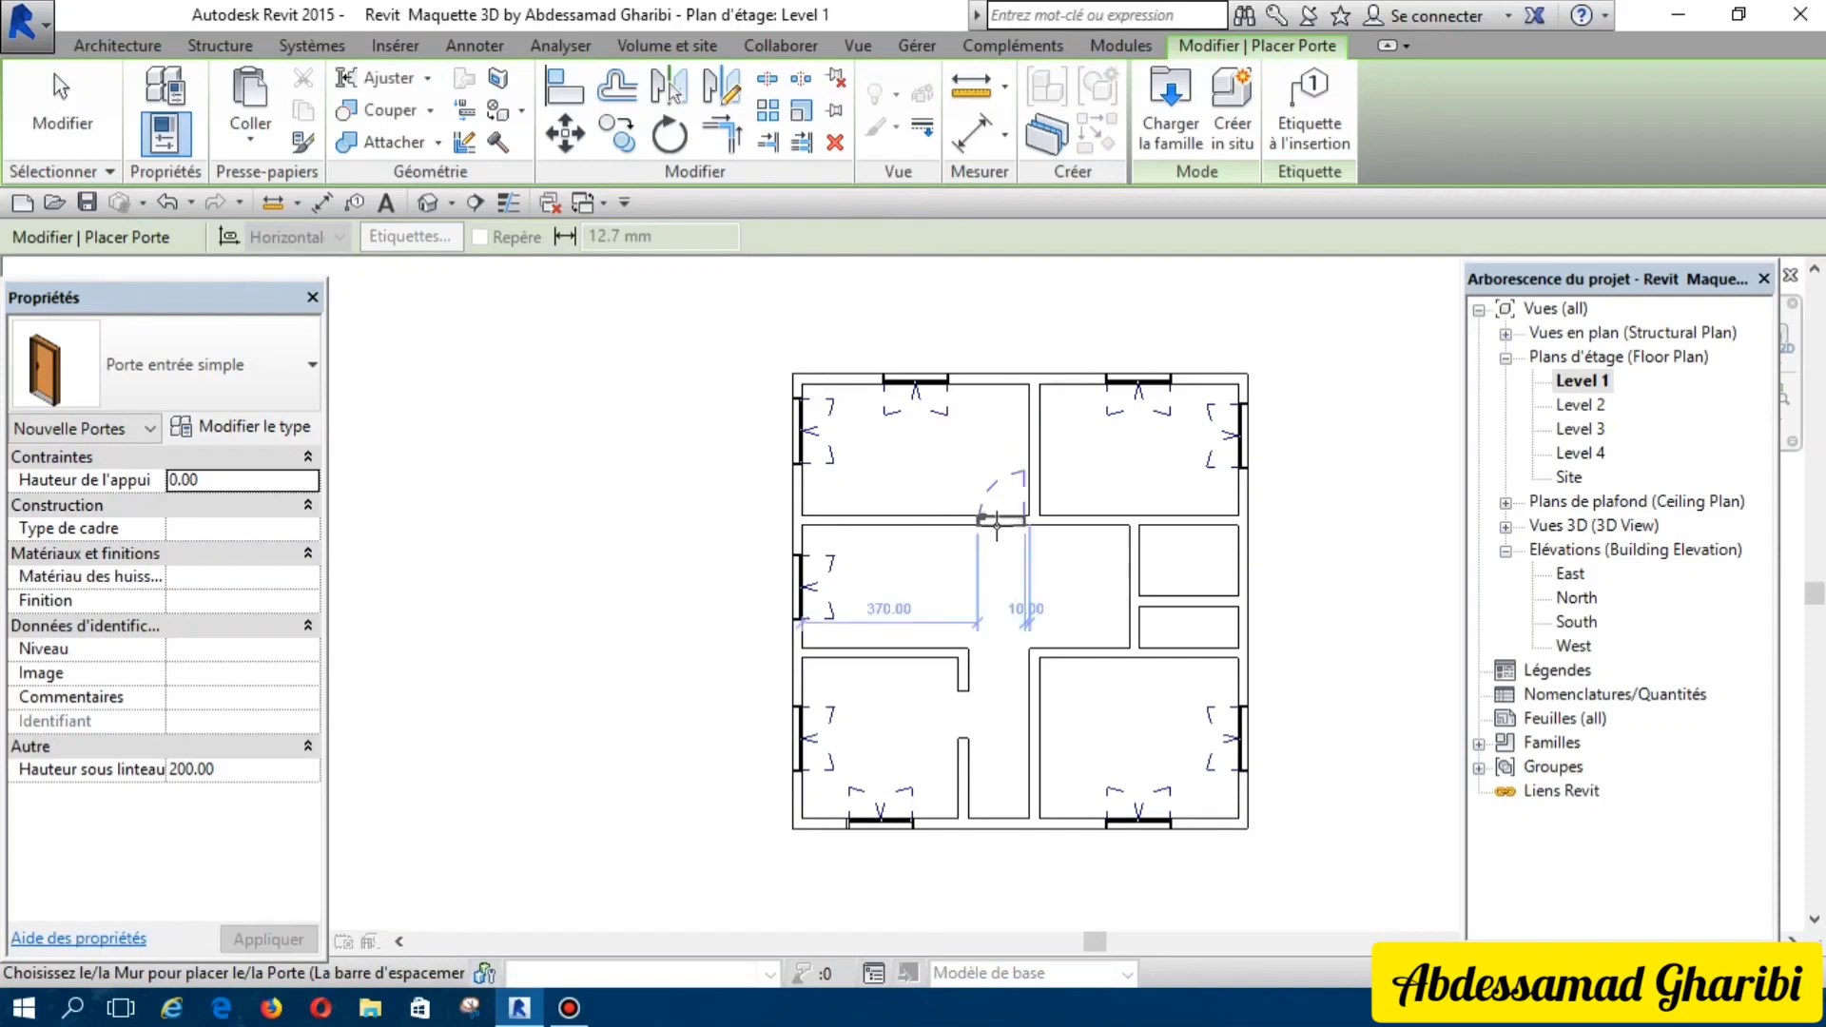
scroll(997, 524, "up", 3)
scroll(994, 524, "up", 2)
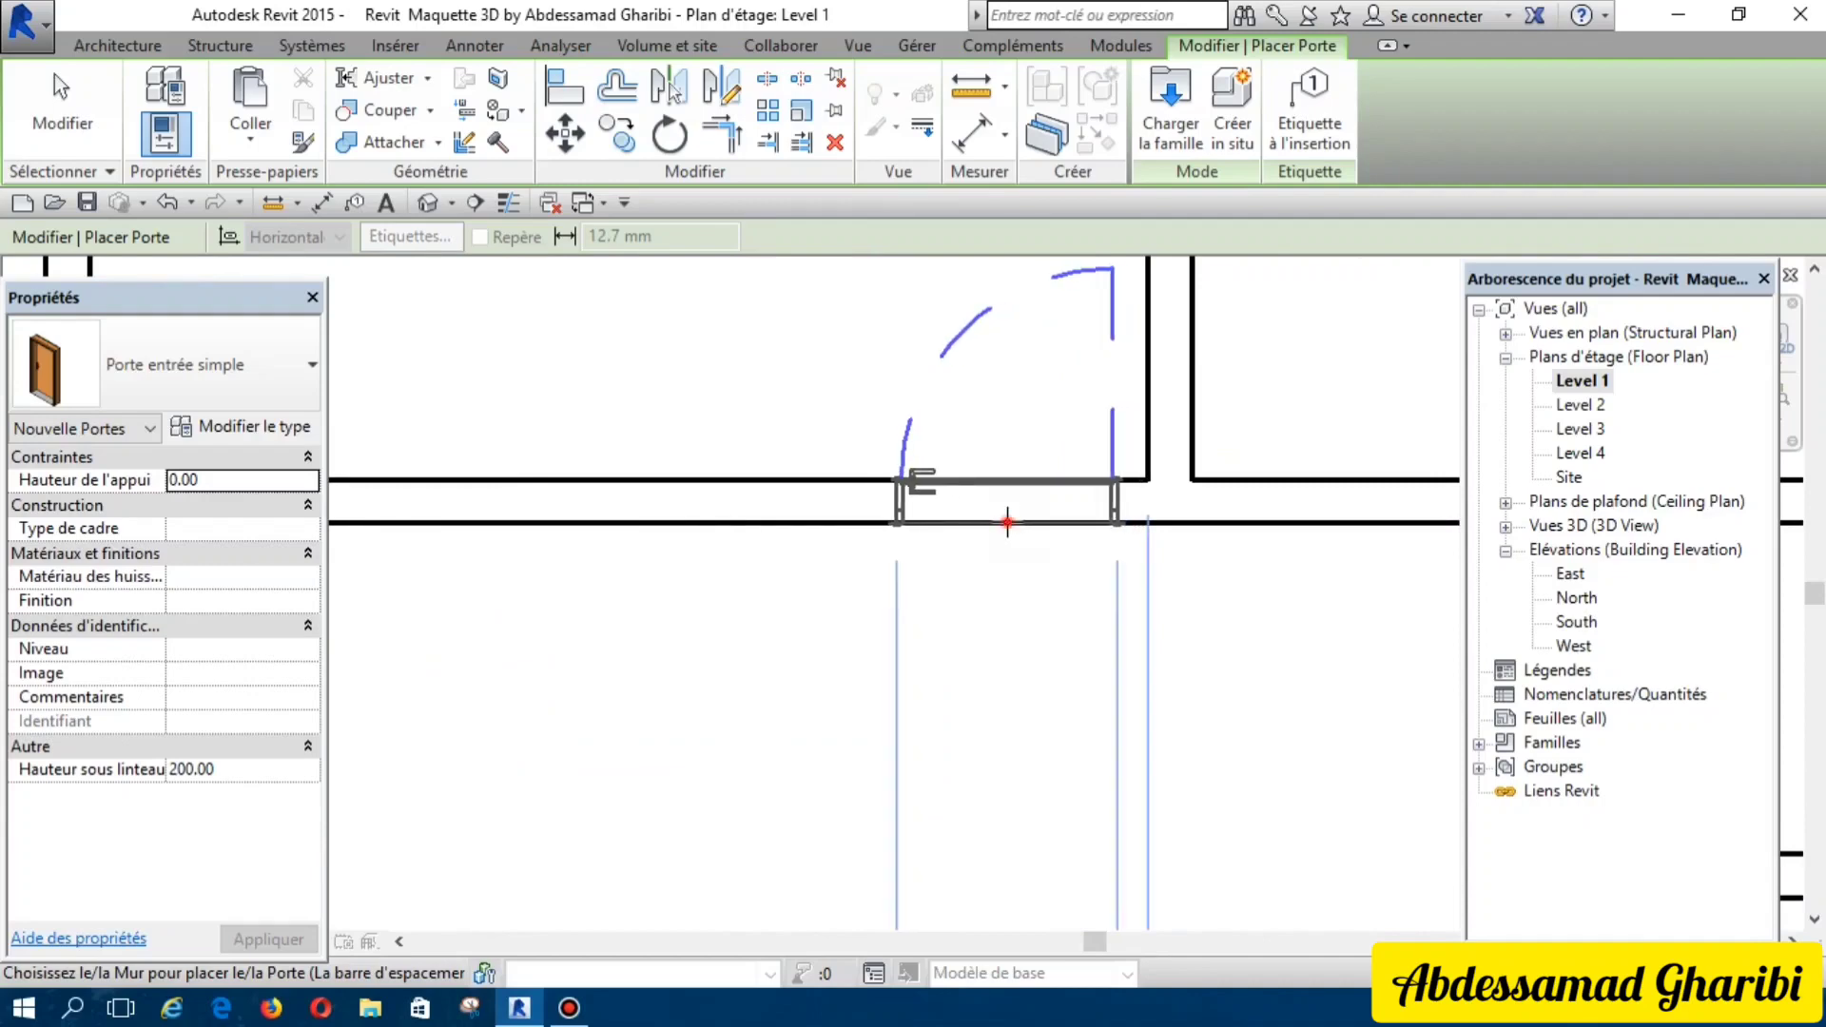
left_click(1007, 522)
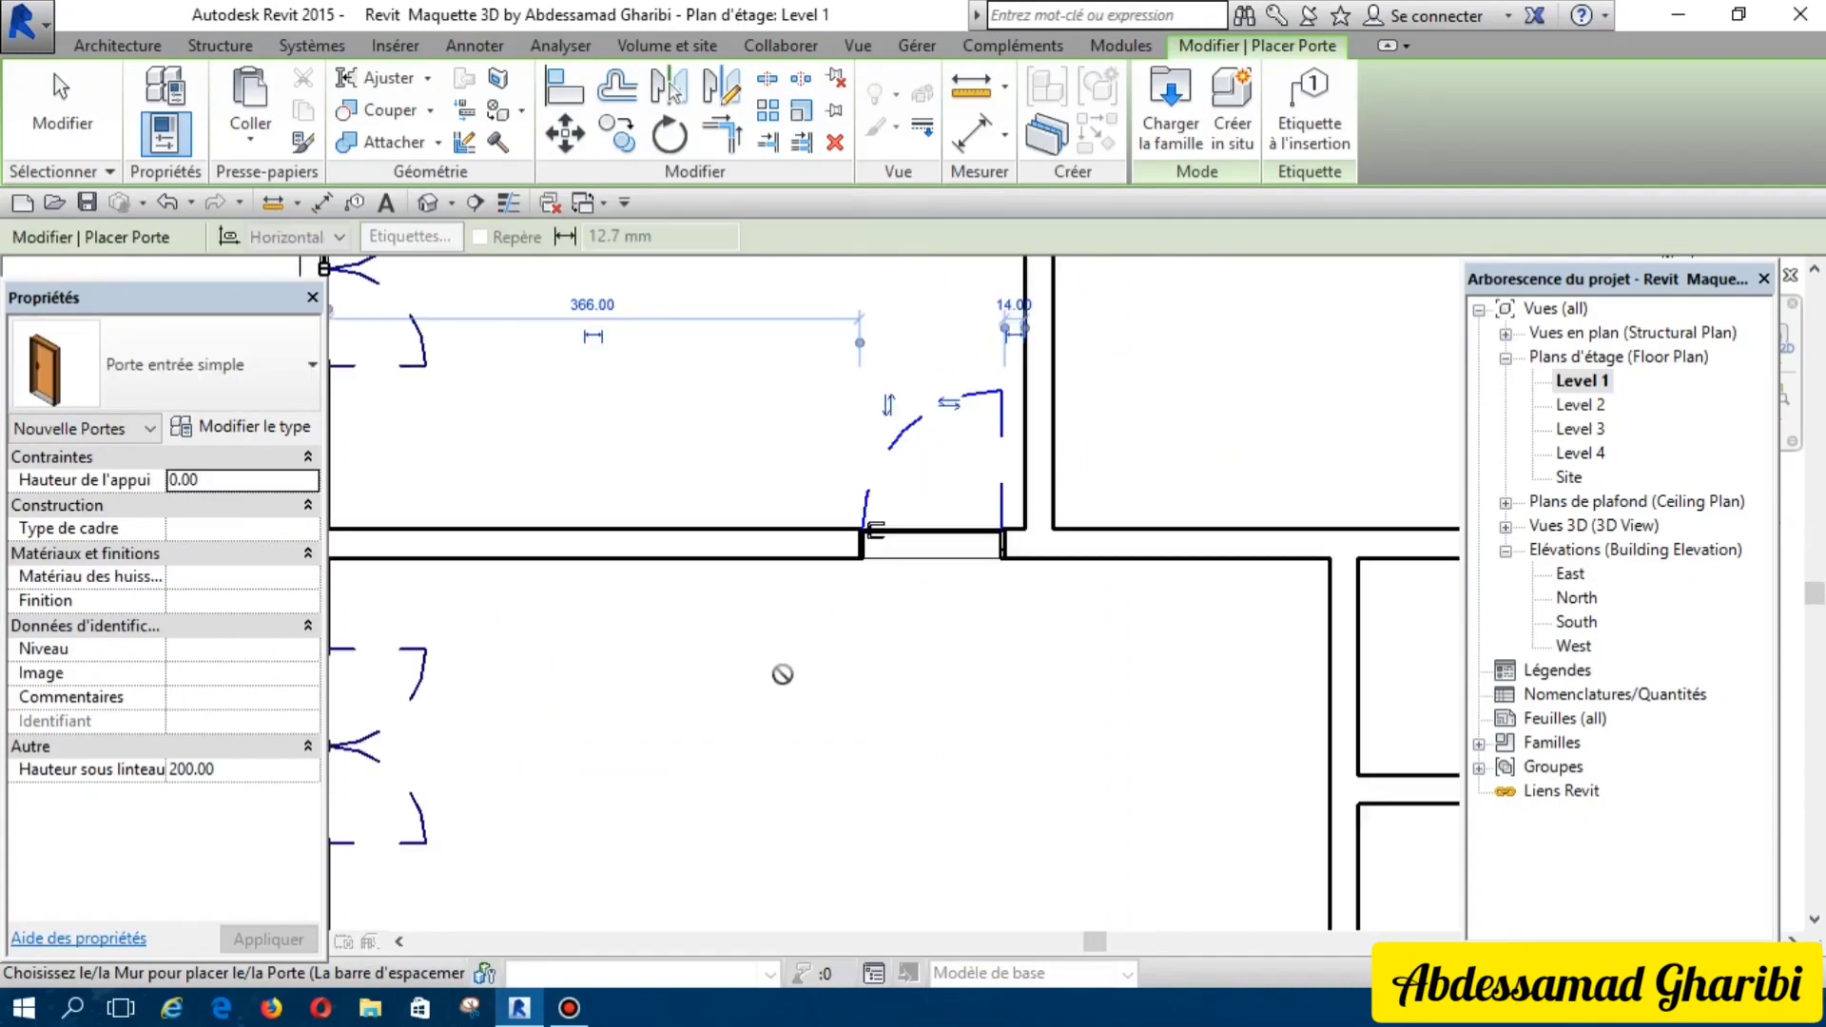
scroll(785, 626, "down", 2)
scroll(782, 676, "down", 1)
scroll(782, 675, "down", 1)
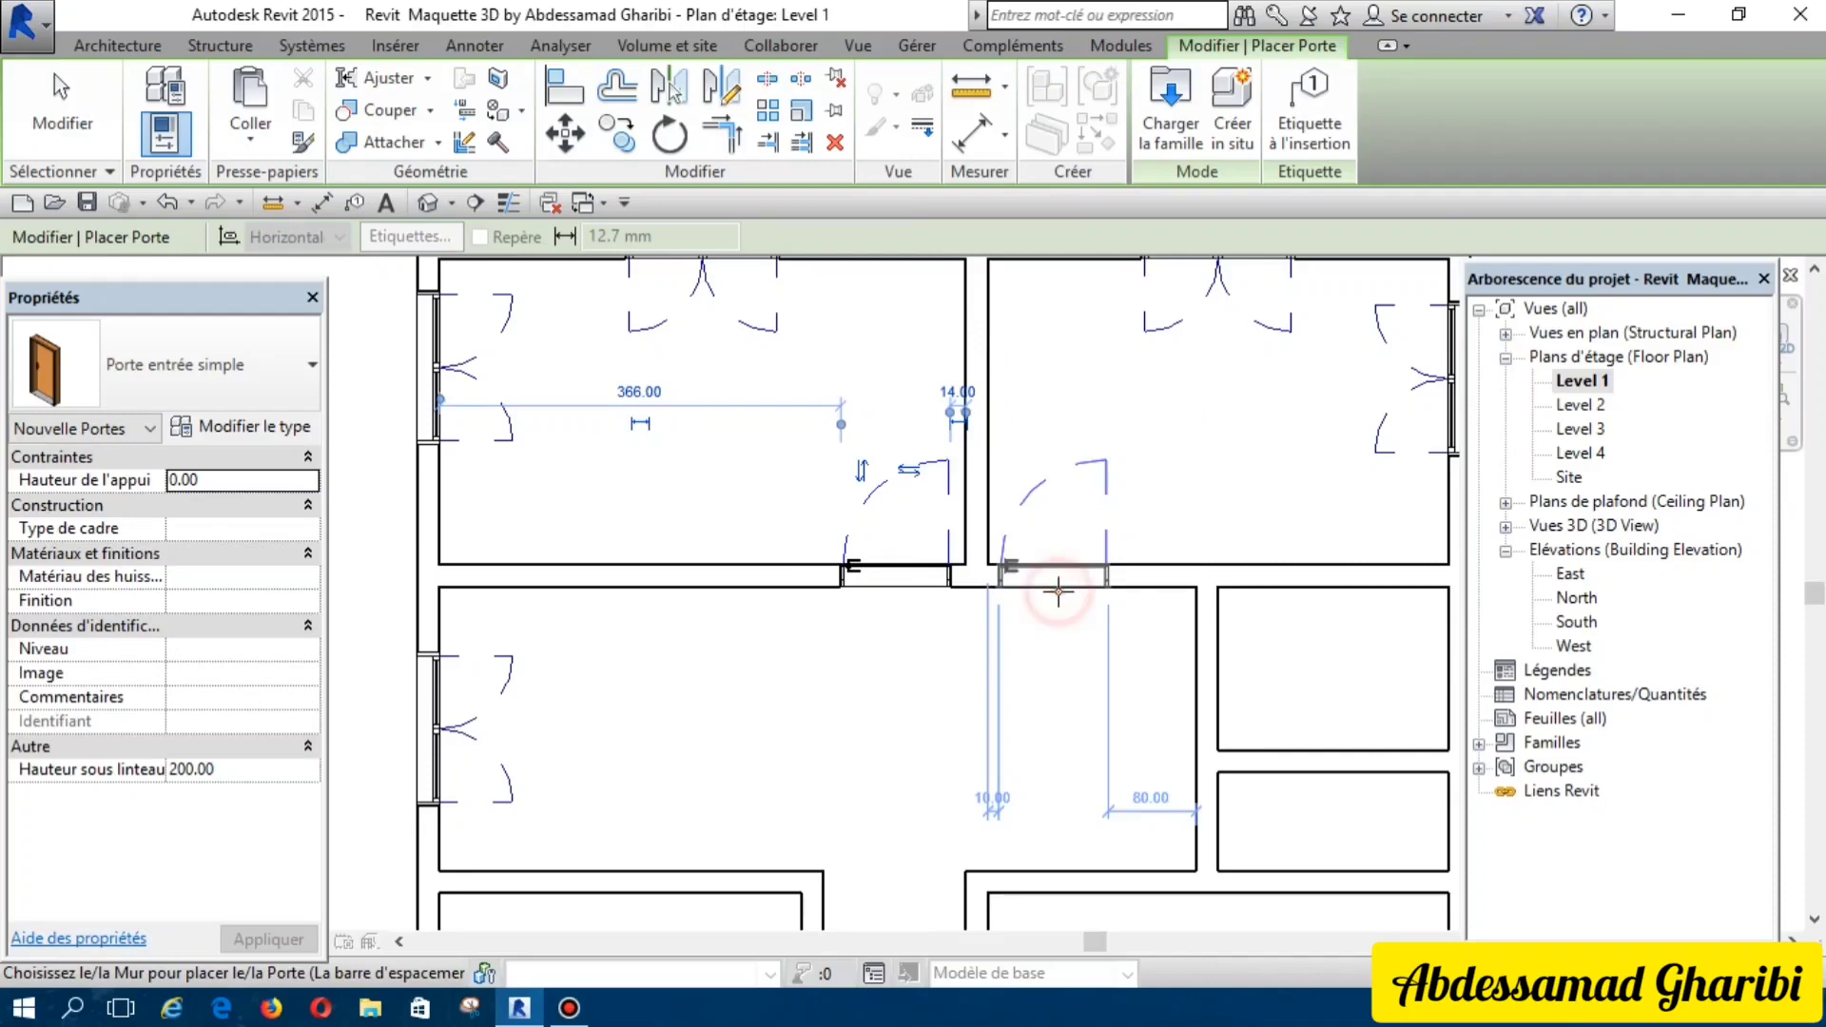
left_click(1058, 592)
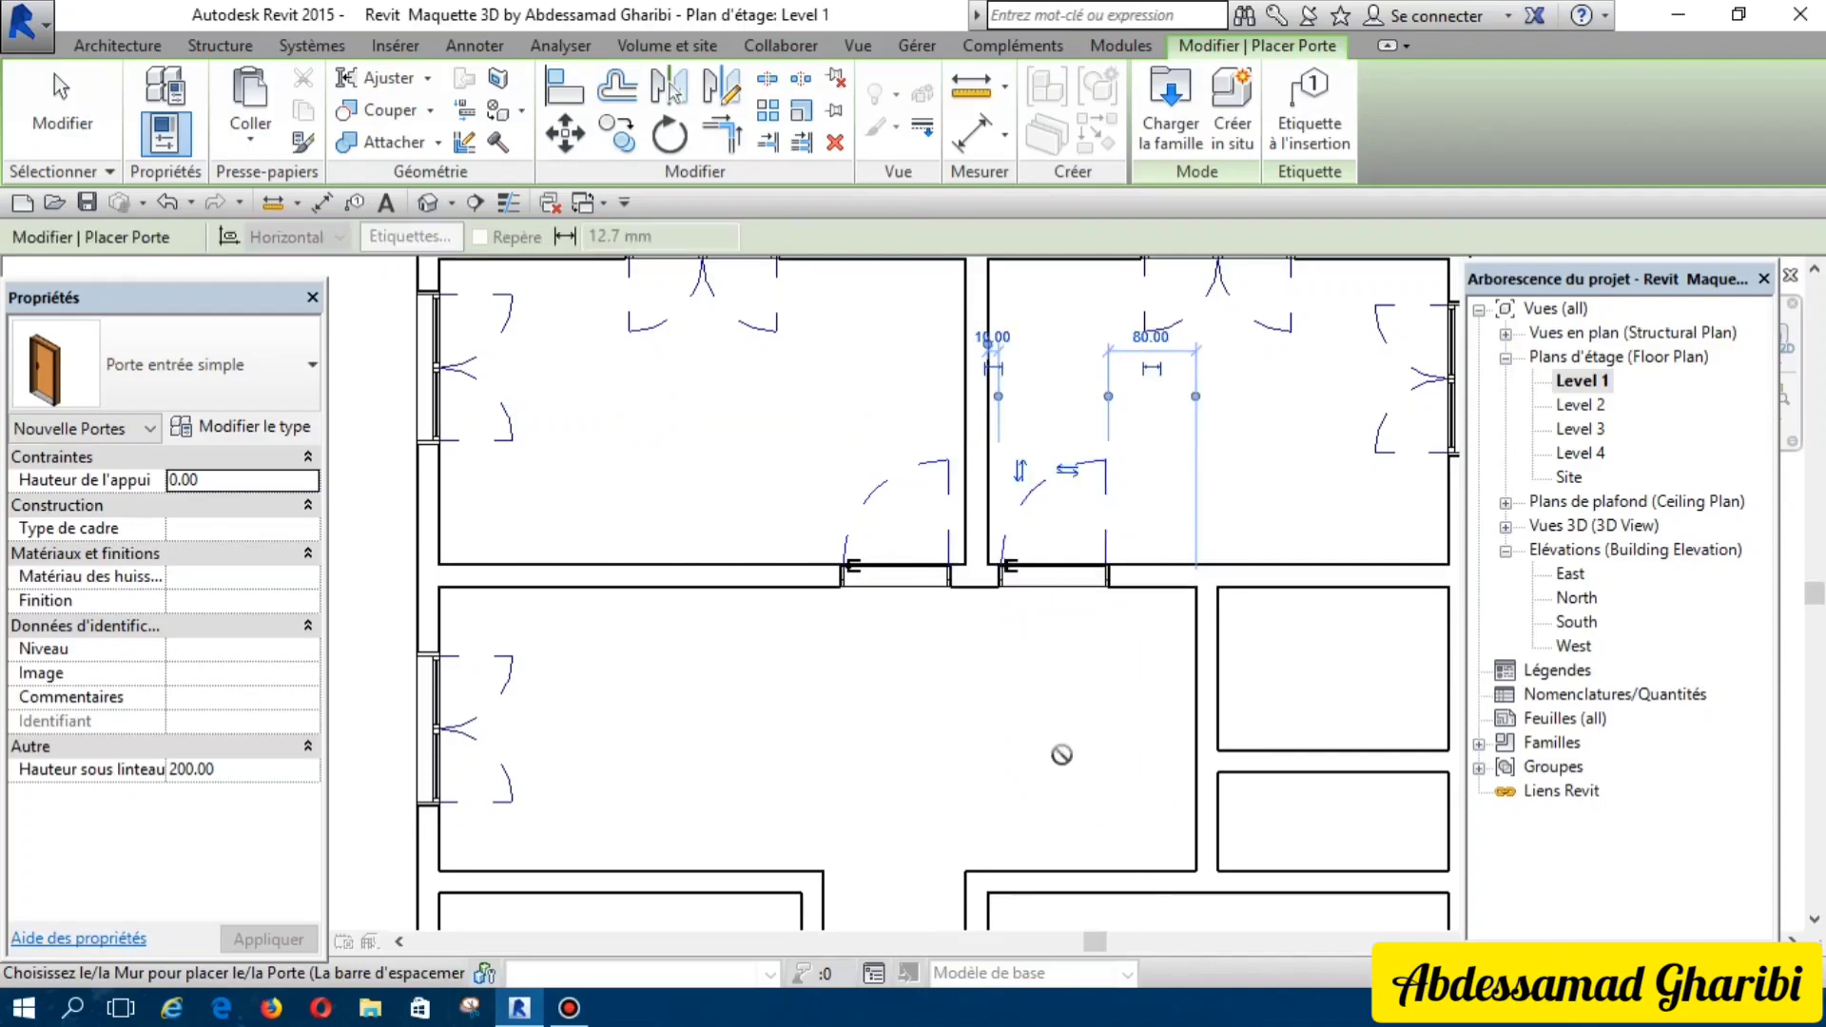
scroll(1049, 721, "down", 3)
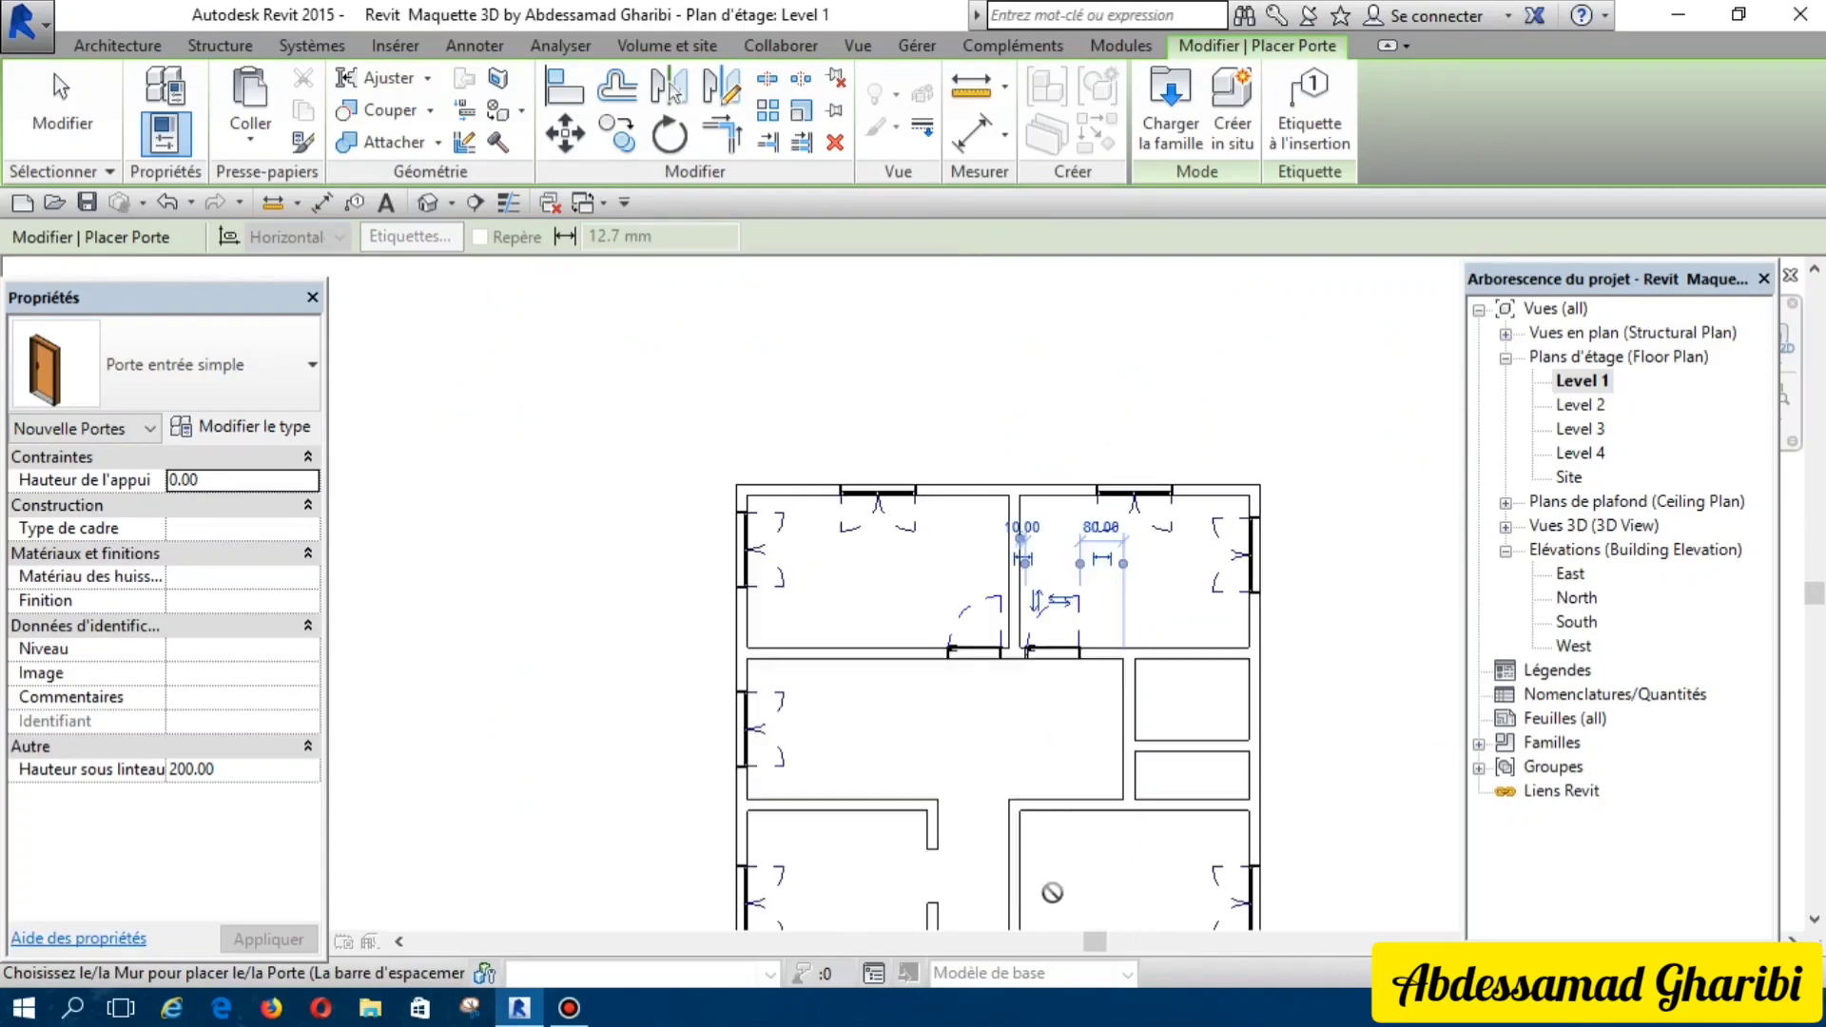
scroll(1065, 845, "up", 1)
scroll(1066, 845, "up", 1)
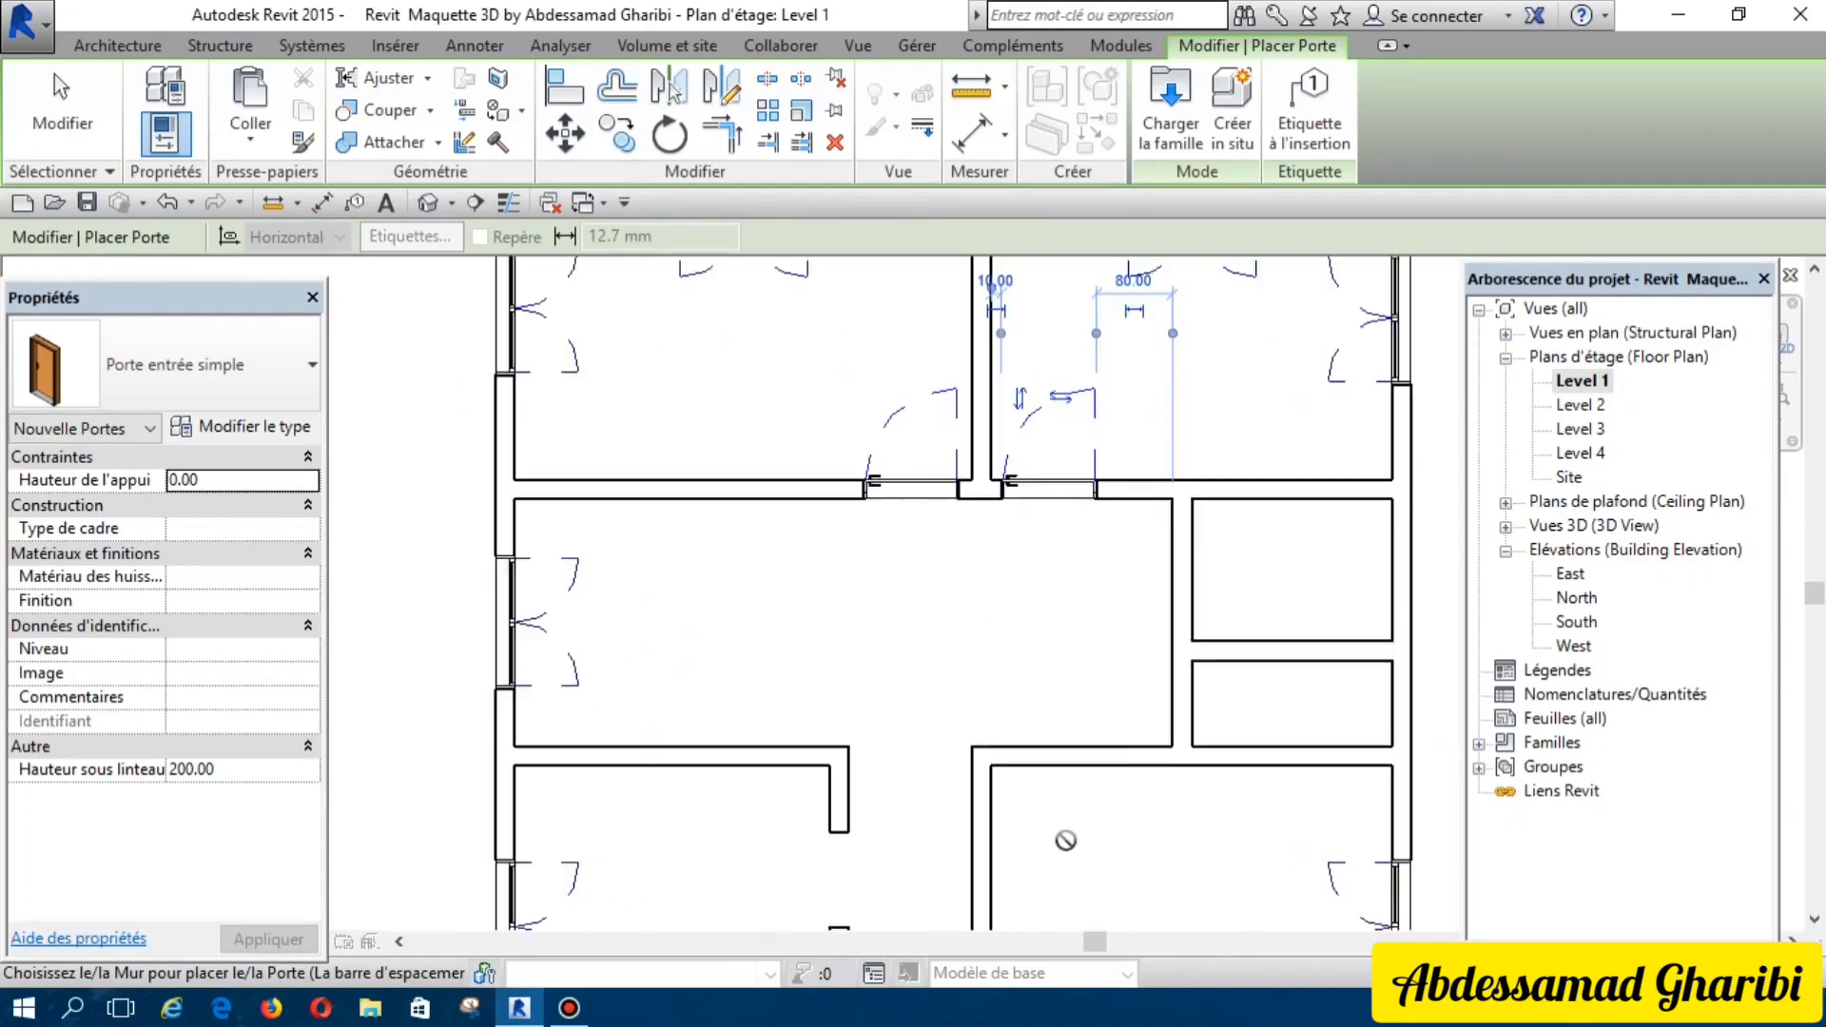
scroll(1066, 845, "up", 1)
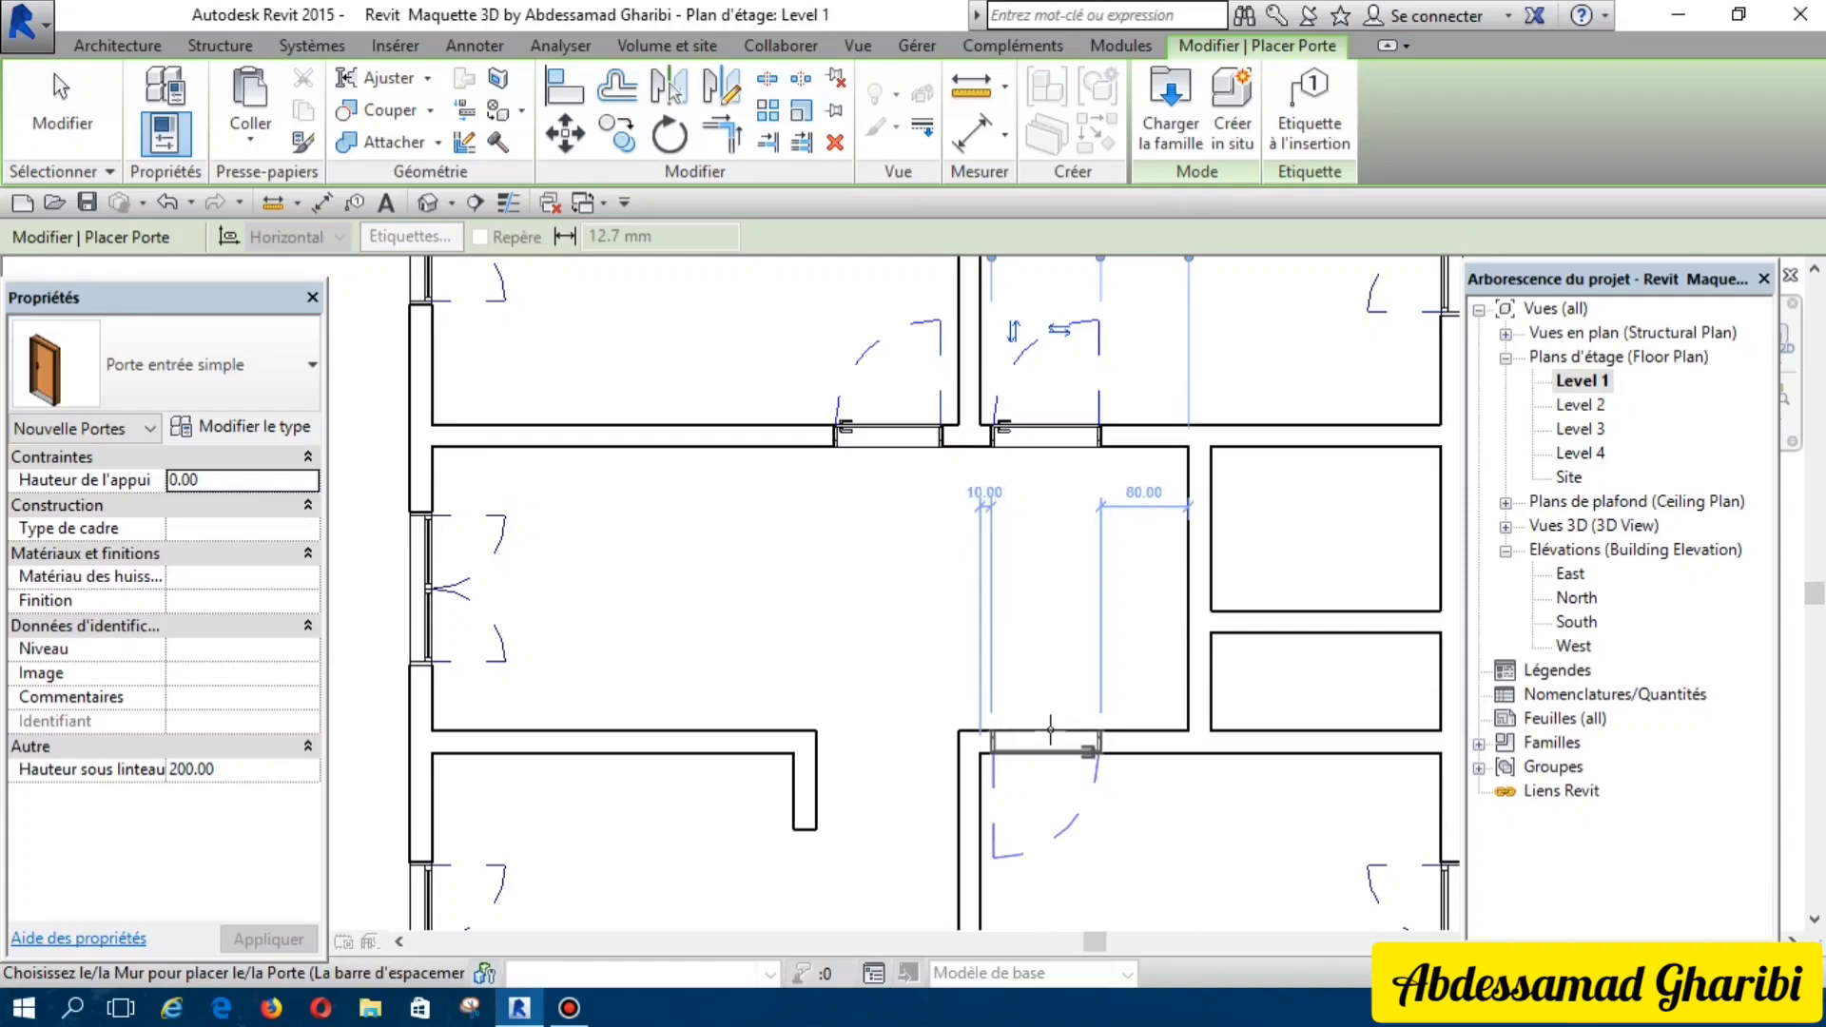
left_click(1051, 730)
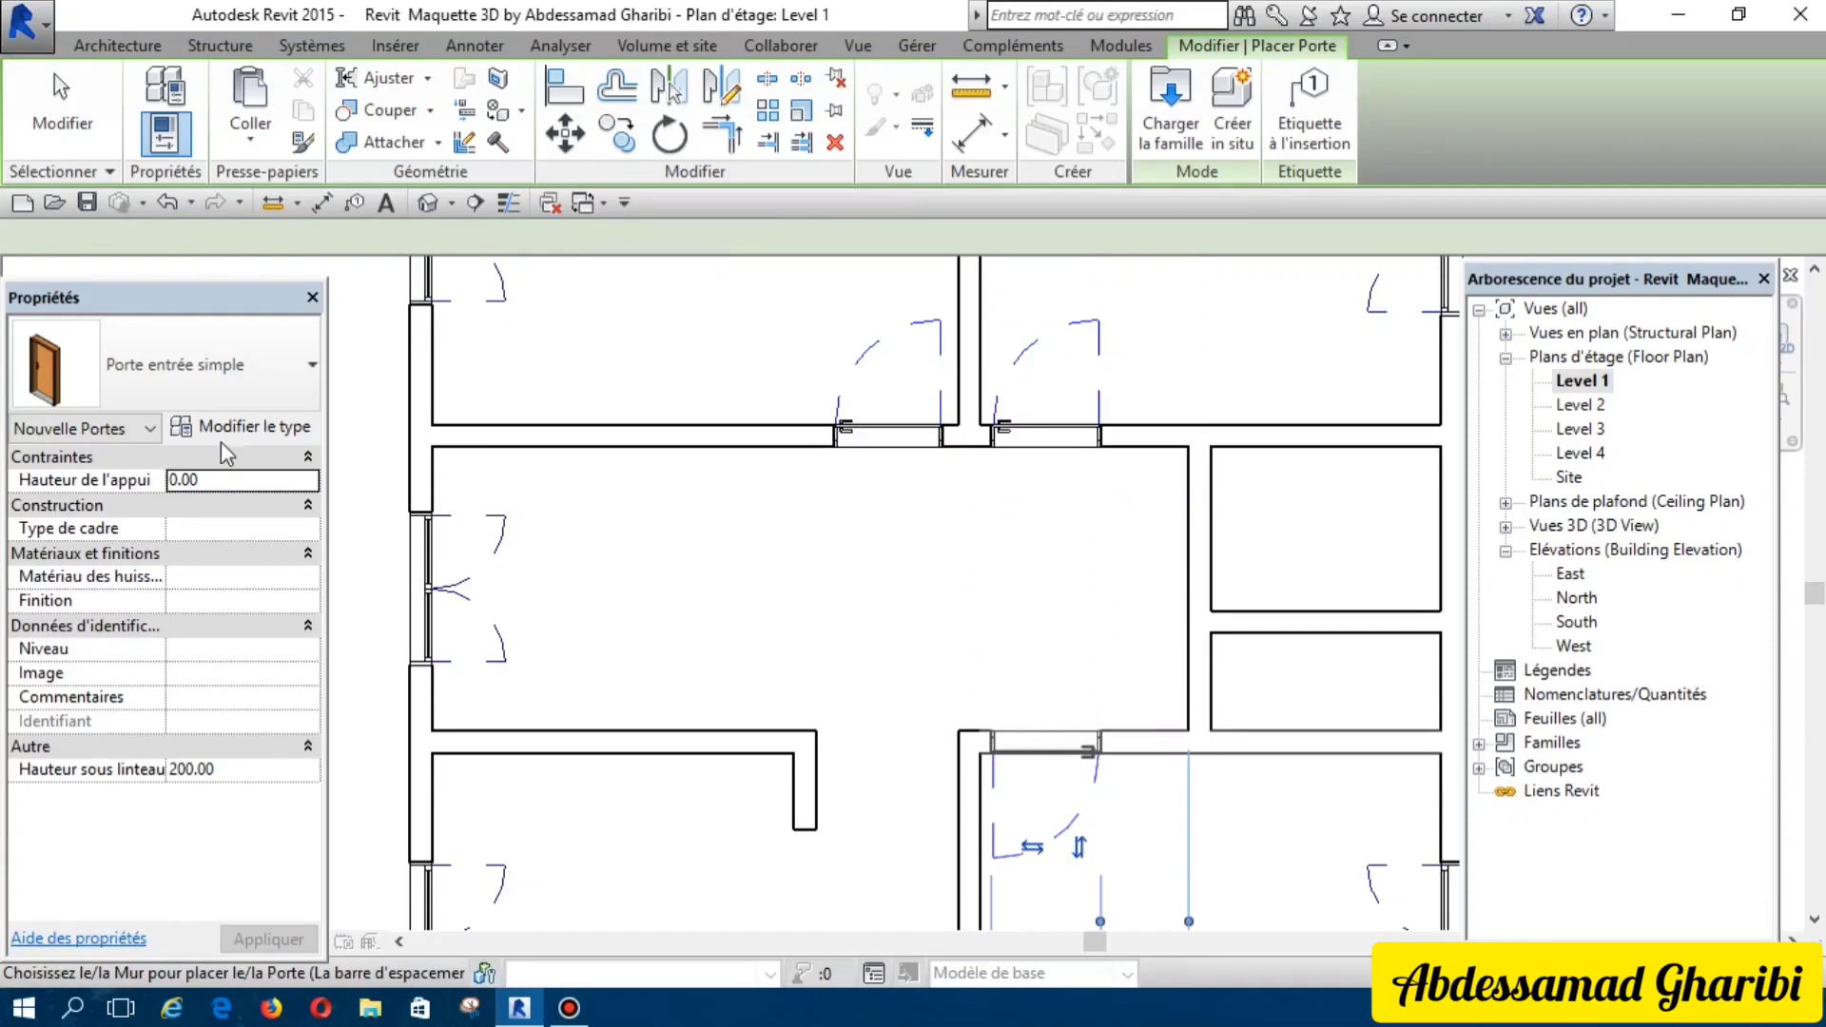
Step: Place a Porte entrée-1 vitre door centred in the hall's right wall
left_click(307, 373)
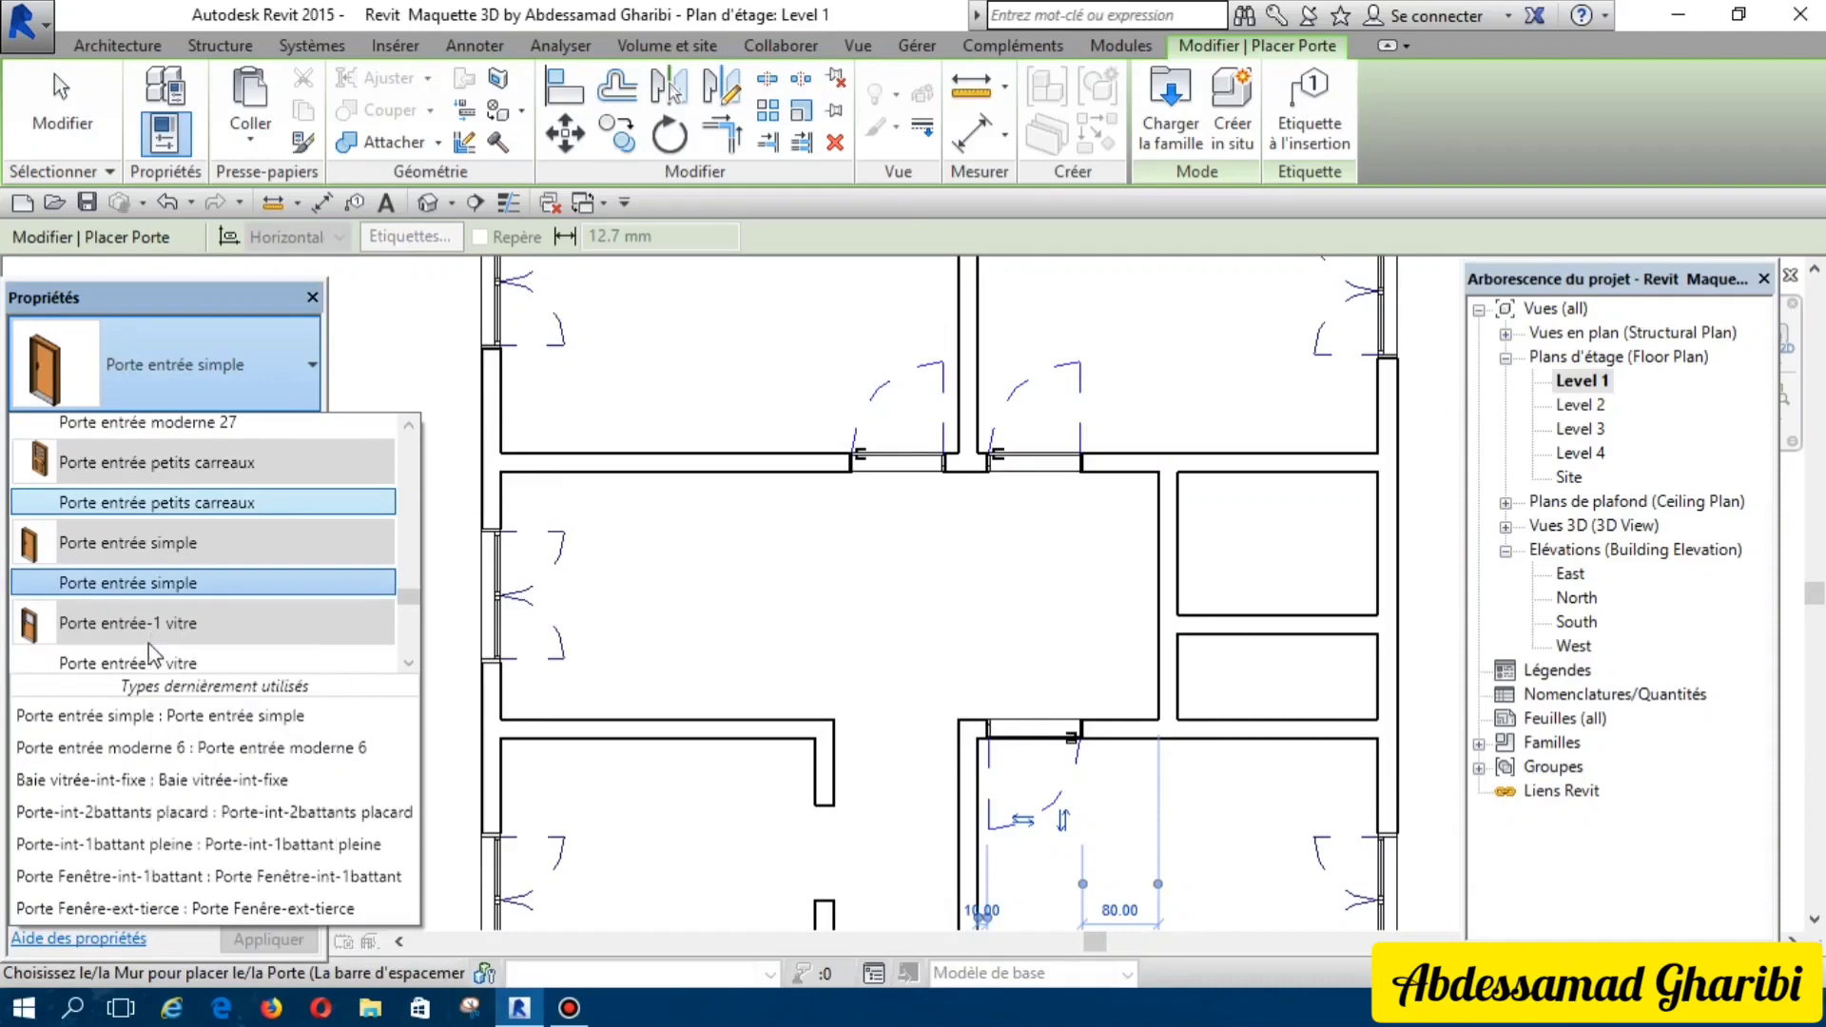
left_click(137, 663)
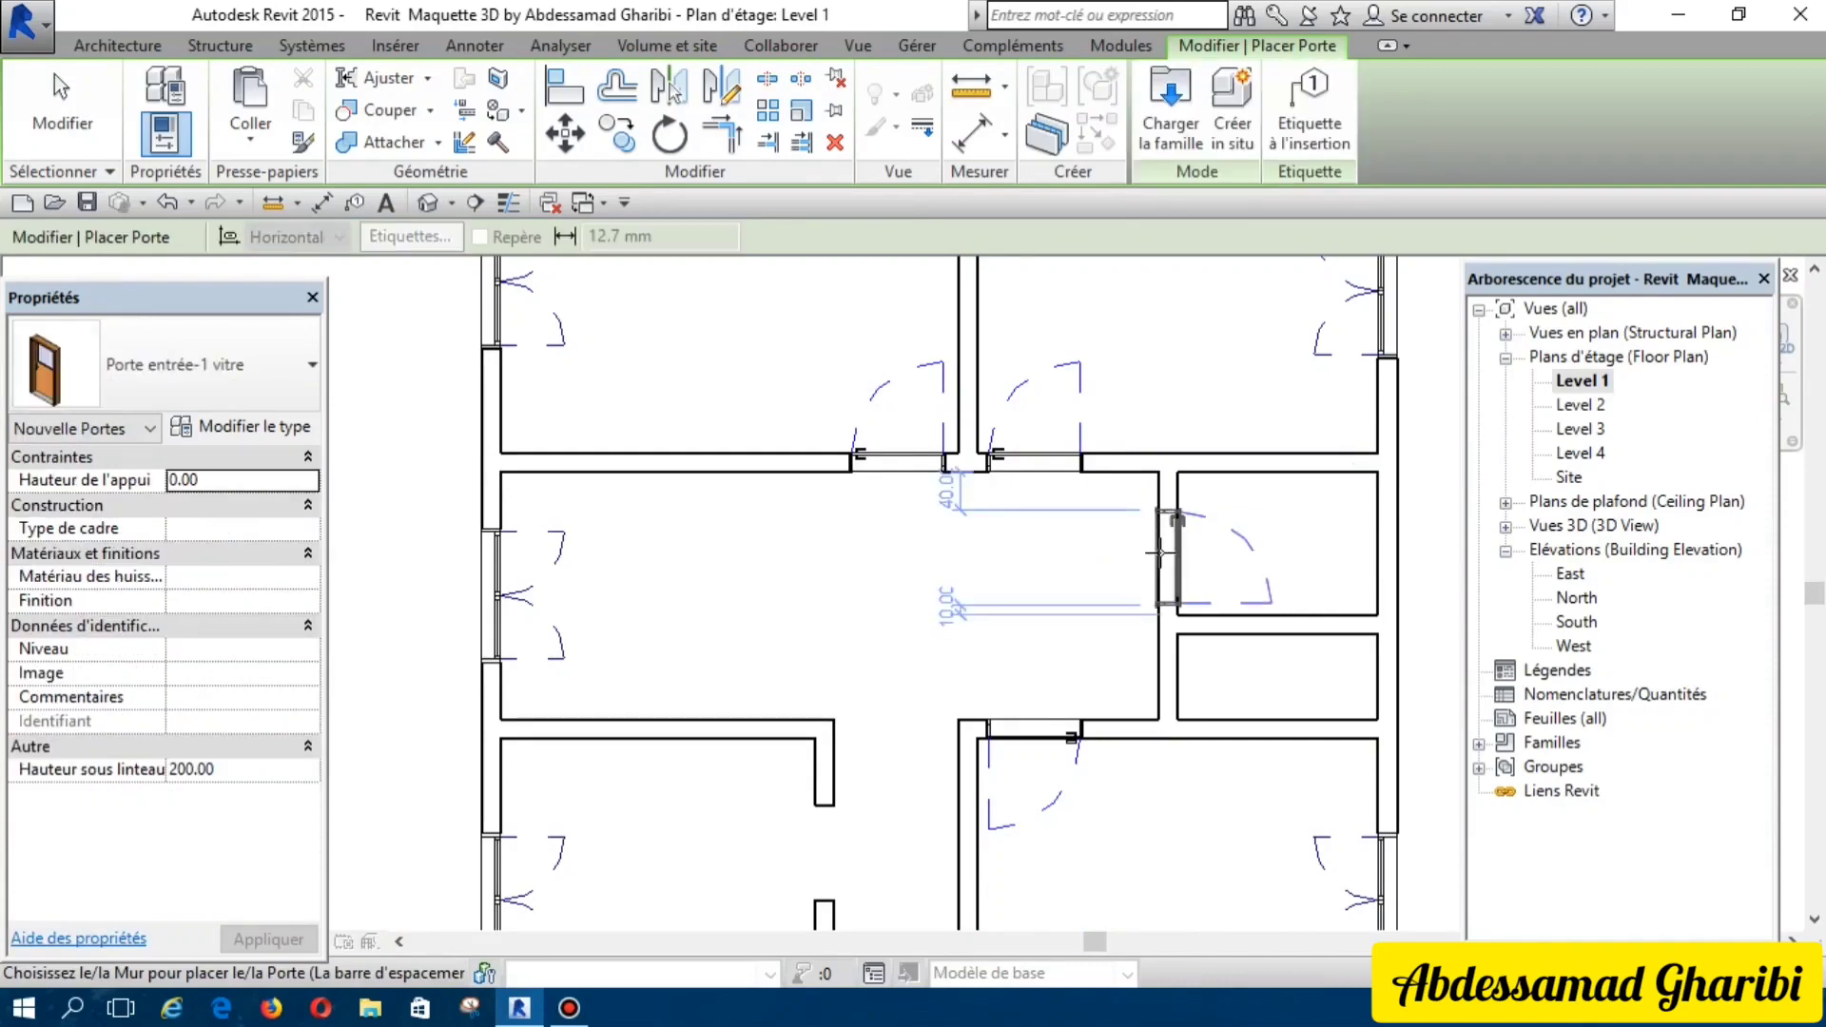
left_click(1158, 544)
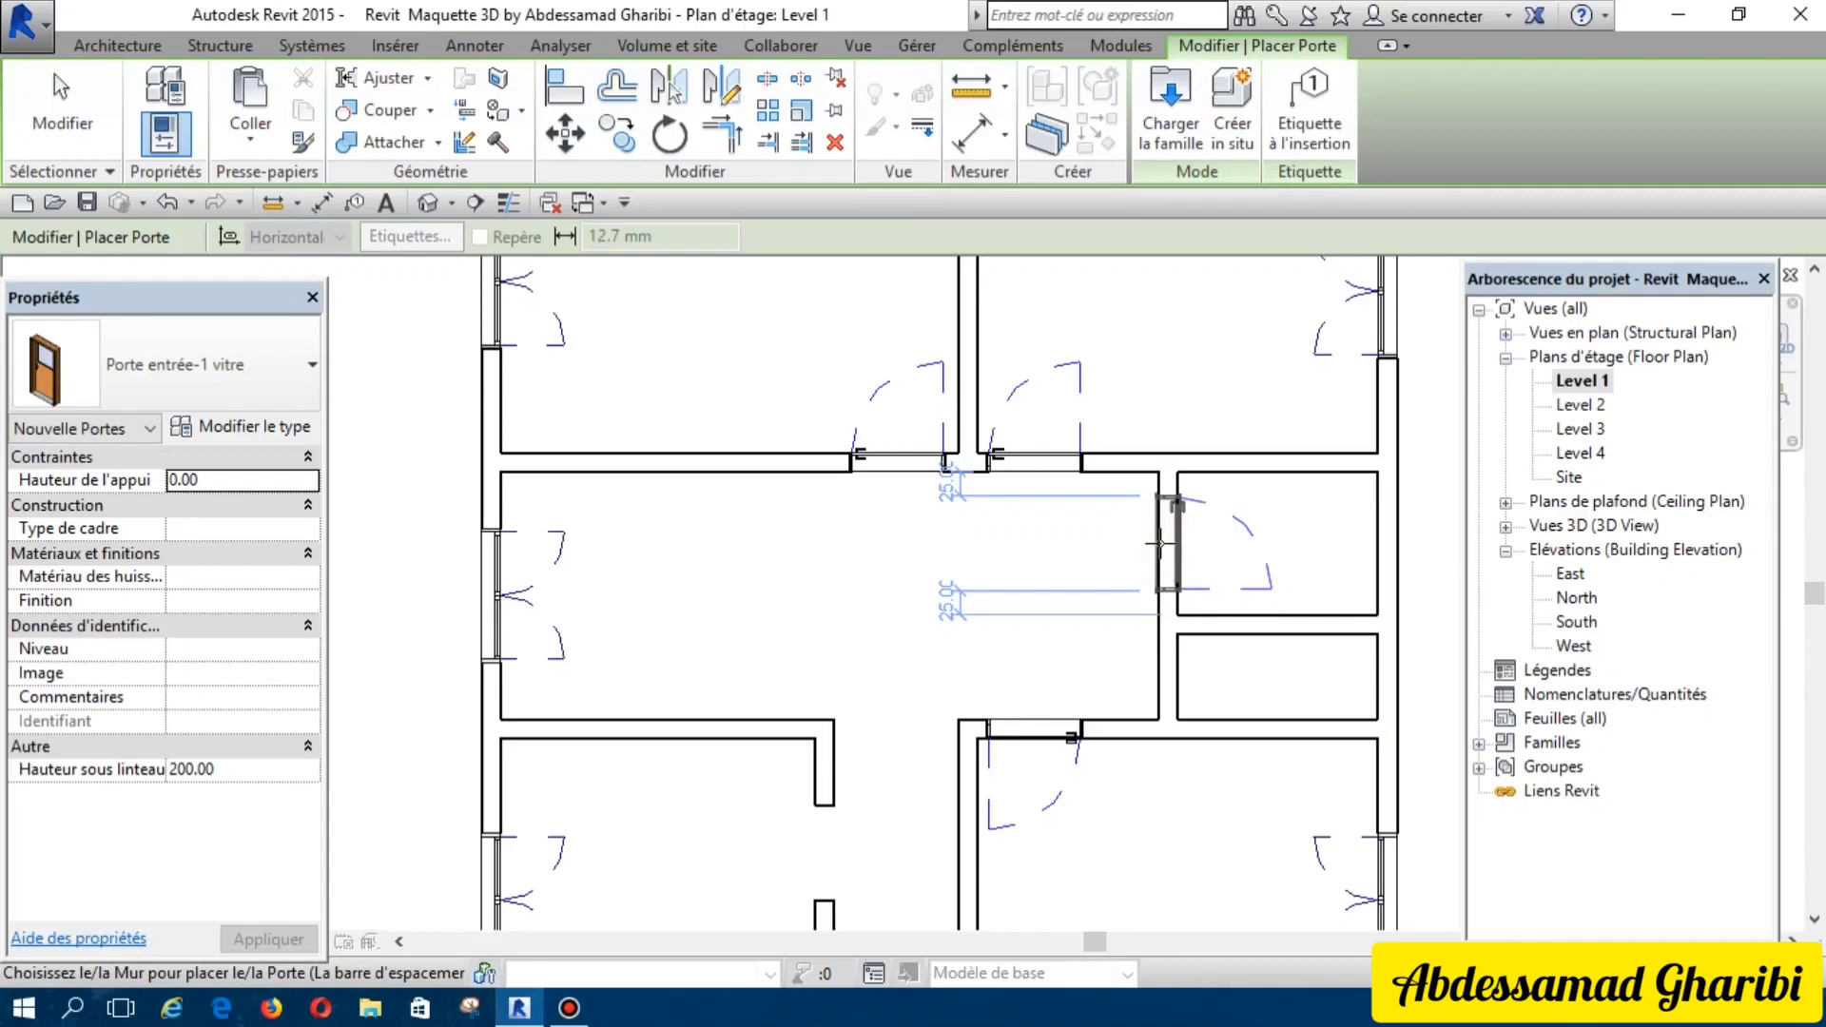
left_click(1158, 544)
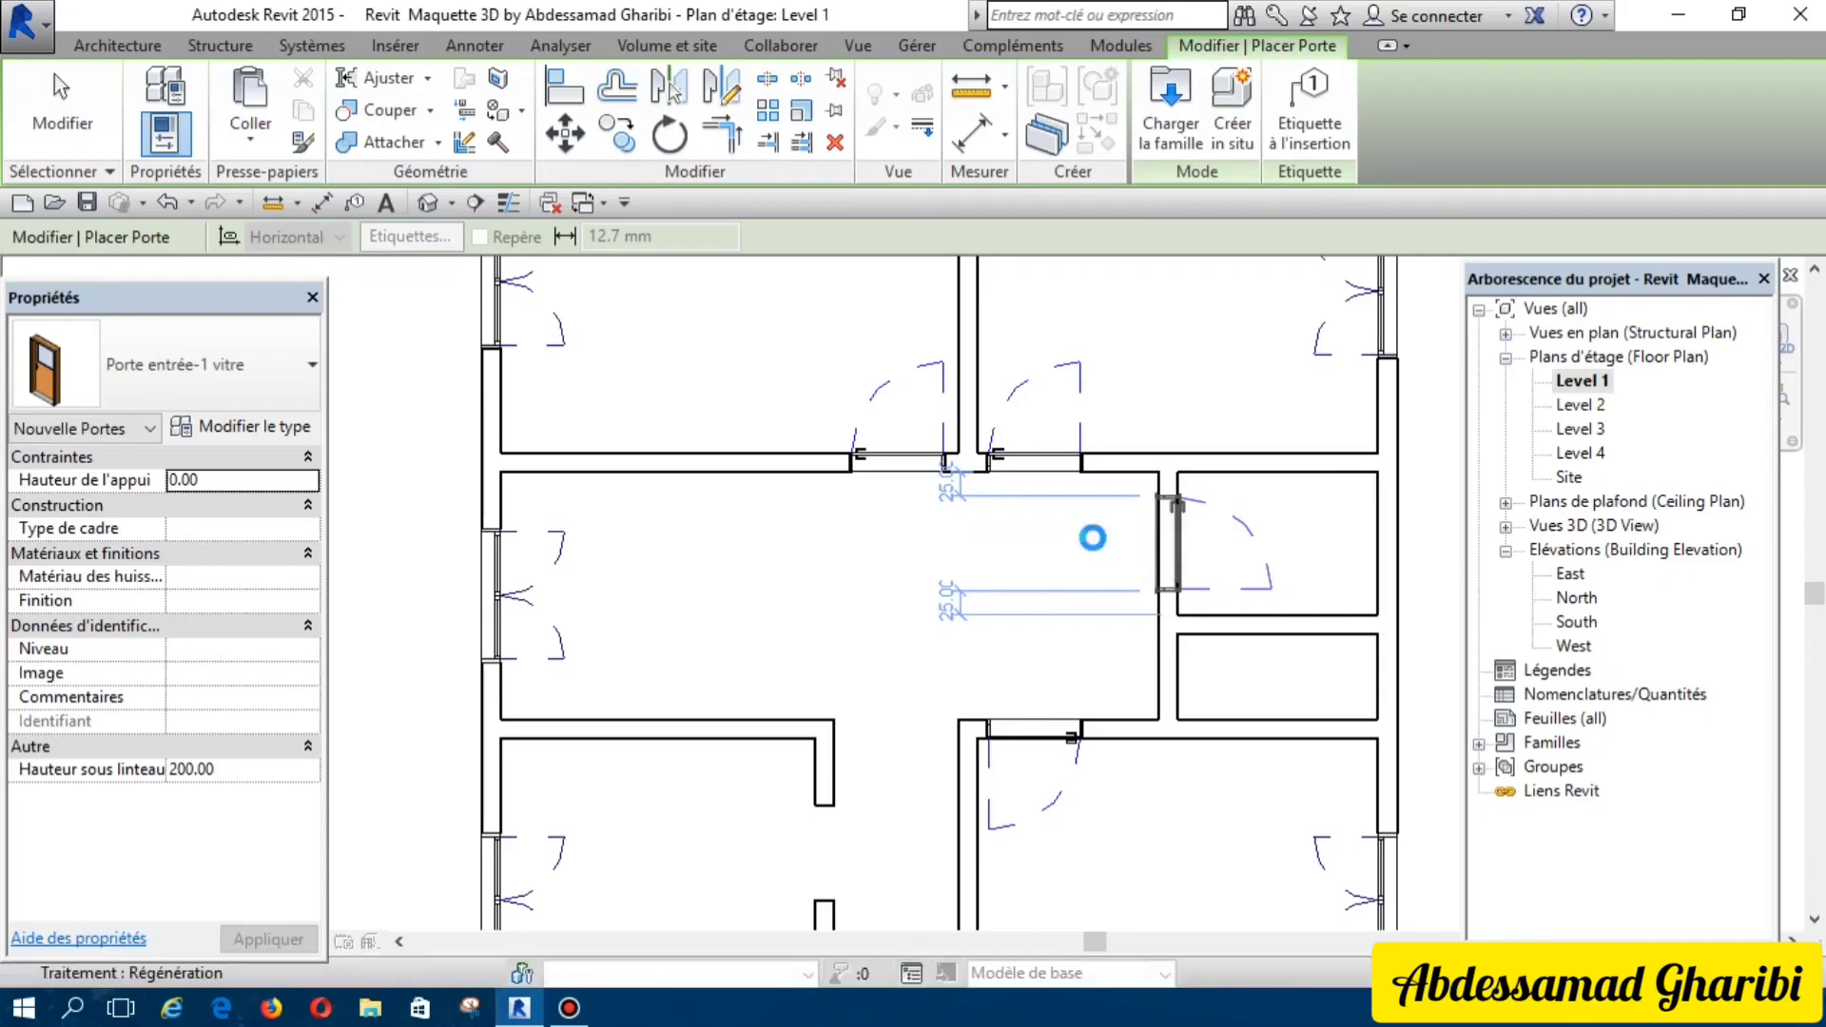
Step: Switch the door type back to Porte entrée simple, then cancel door placement
left_click(306, 374)
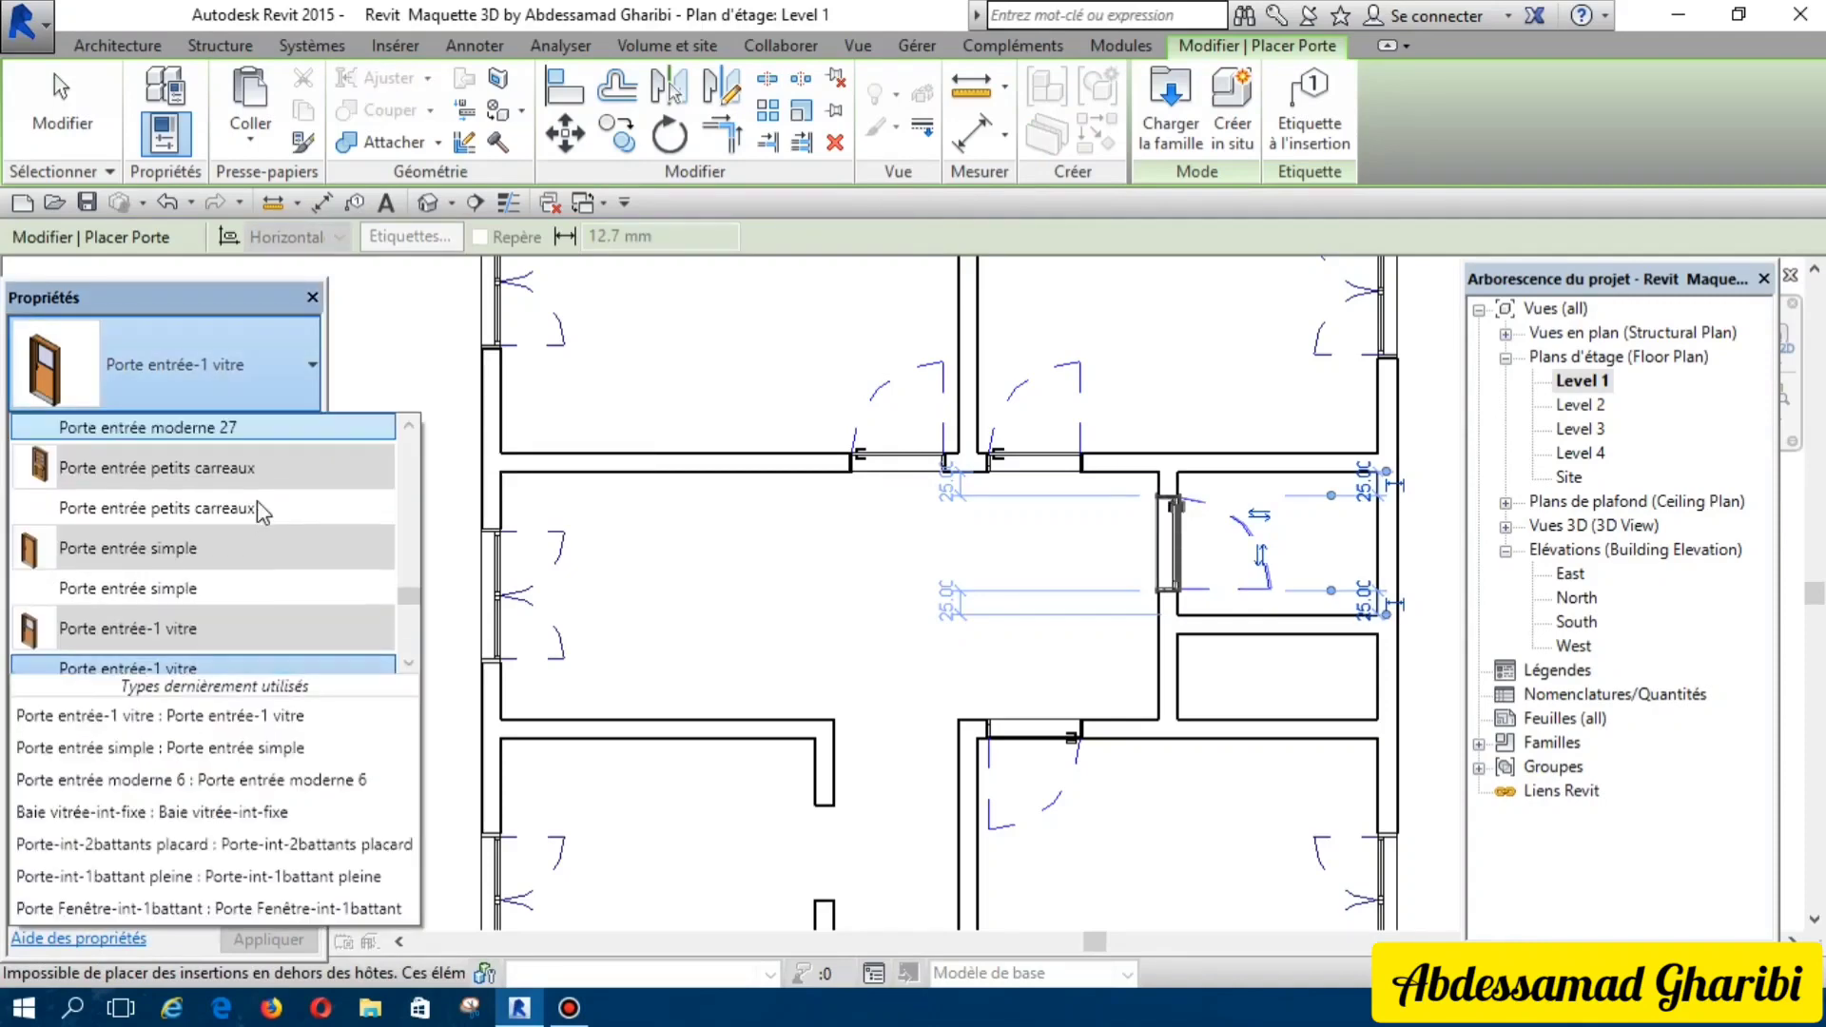
scroll(256, 501, "down", 2)
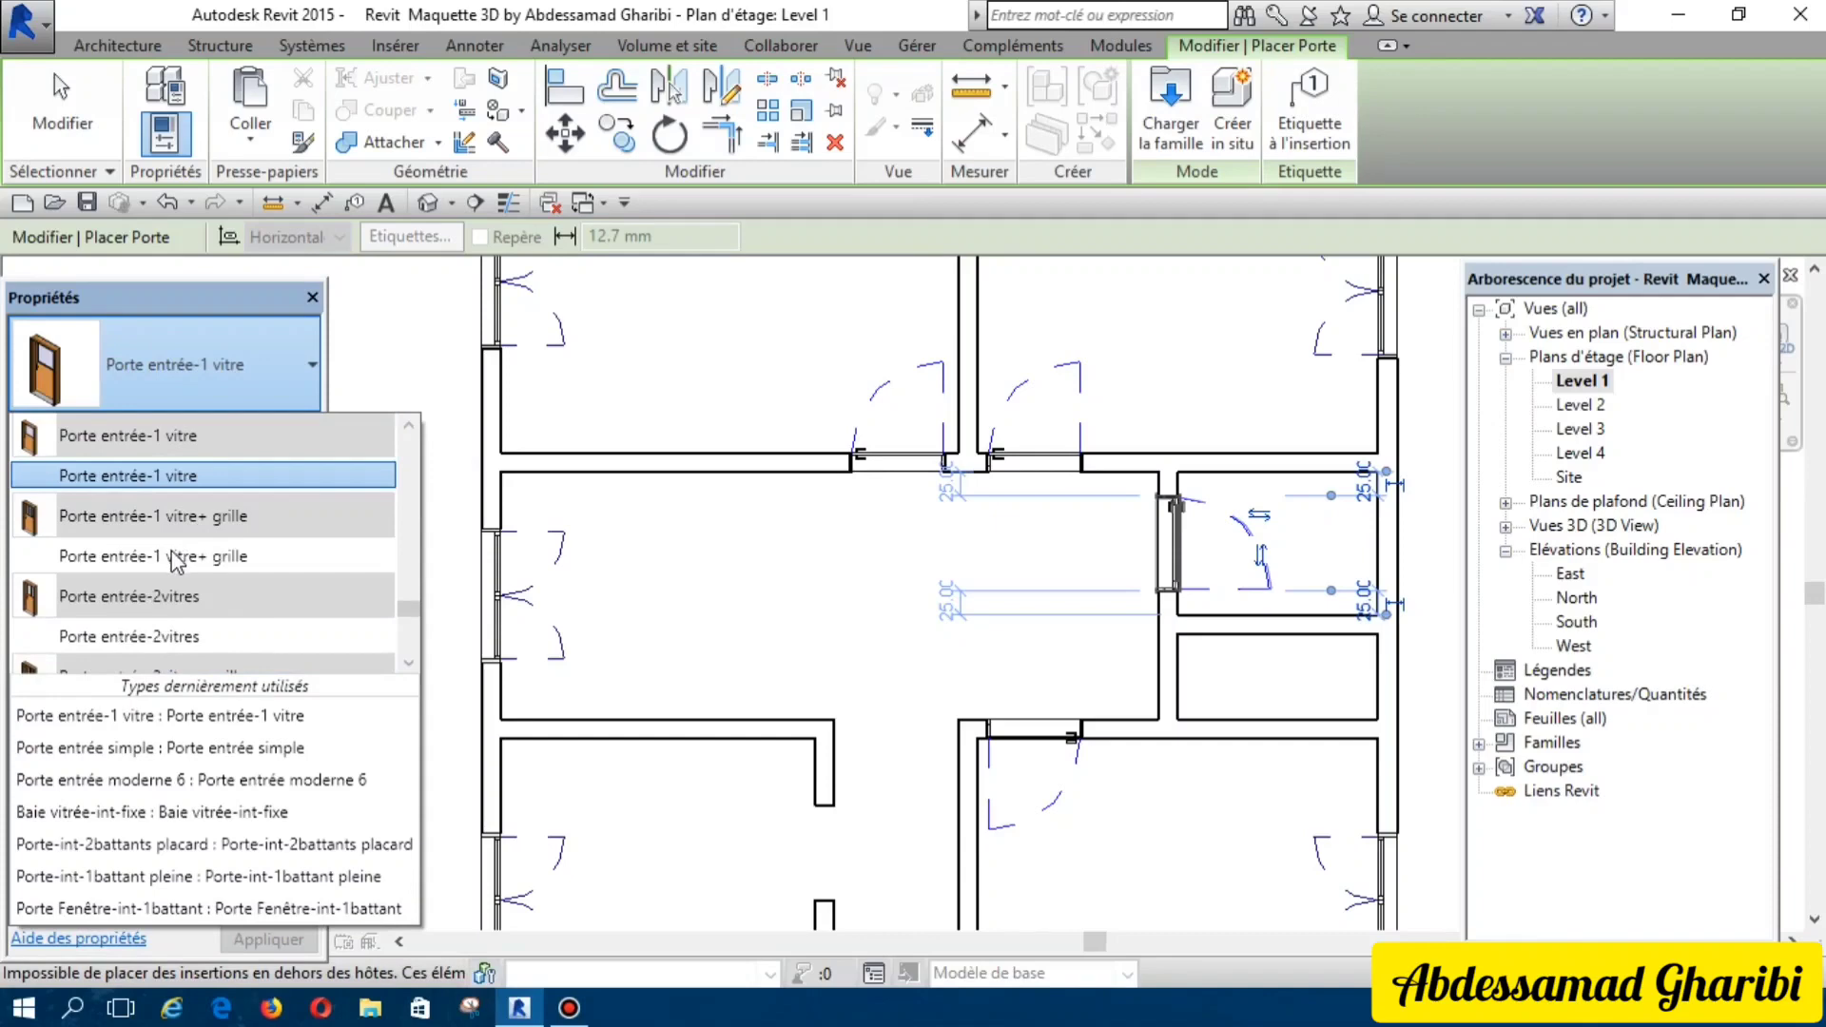
scroll(168, 556, "down", 2)
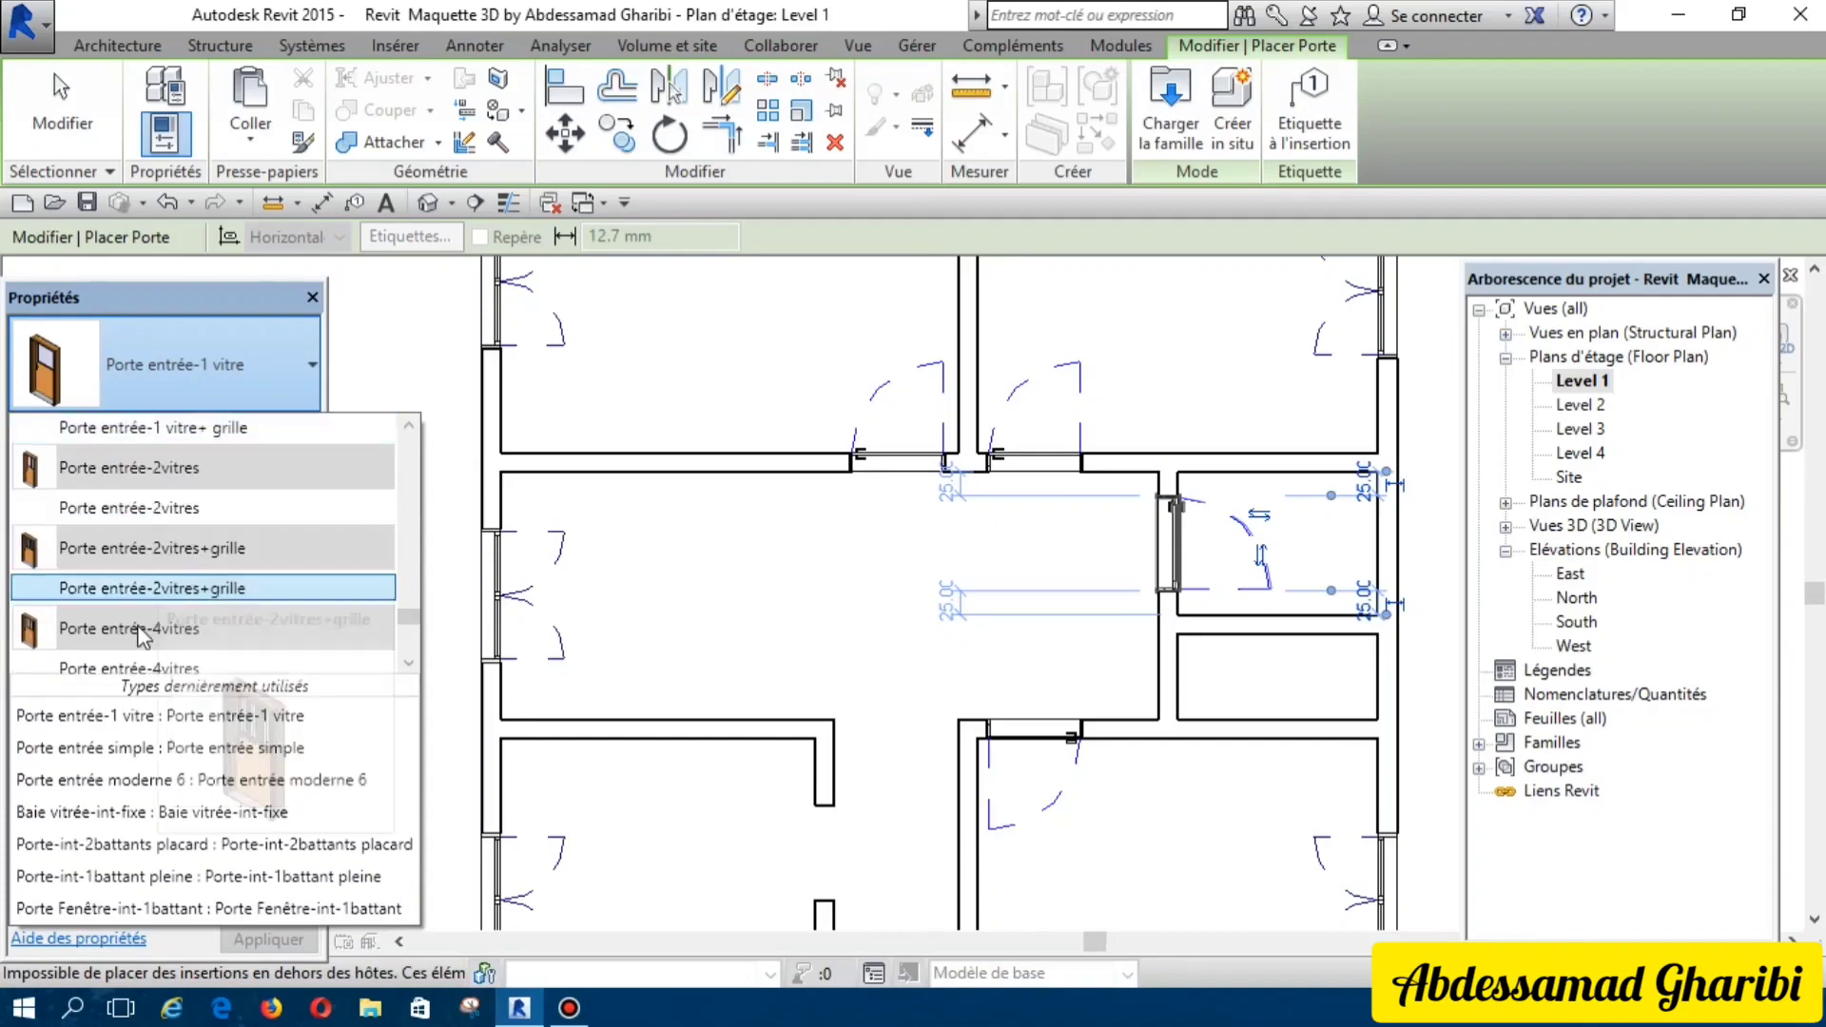
scroll(143, 637, "down", 2)
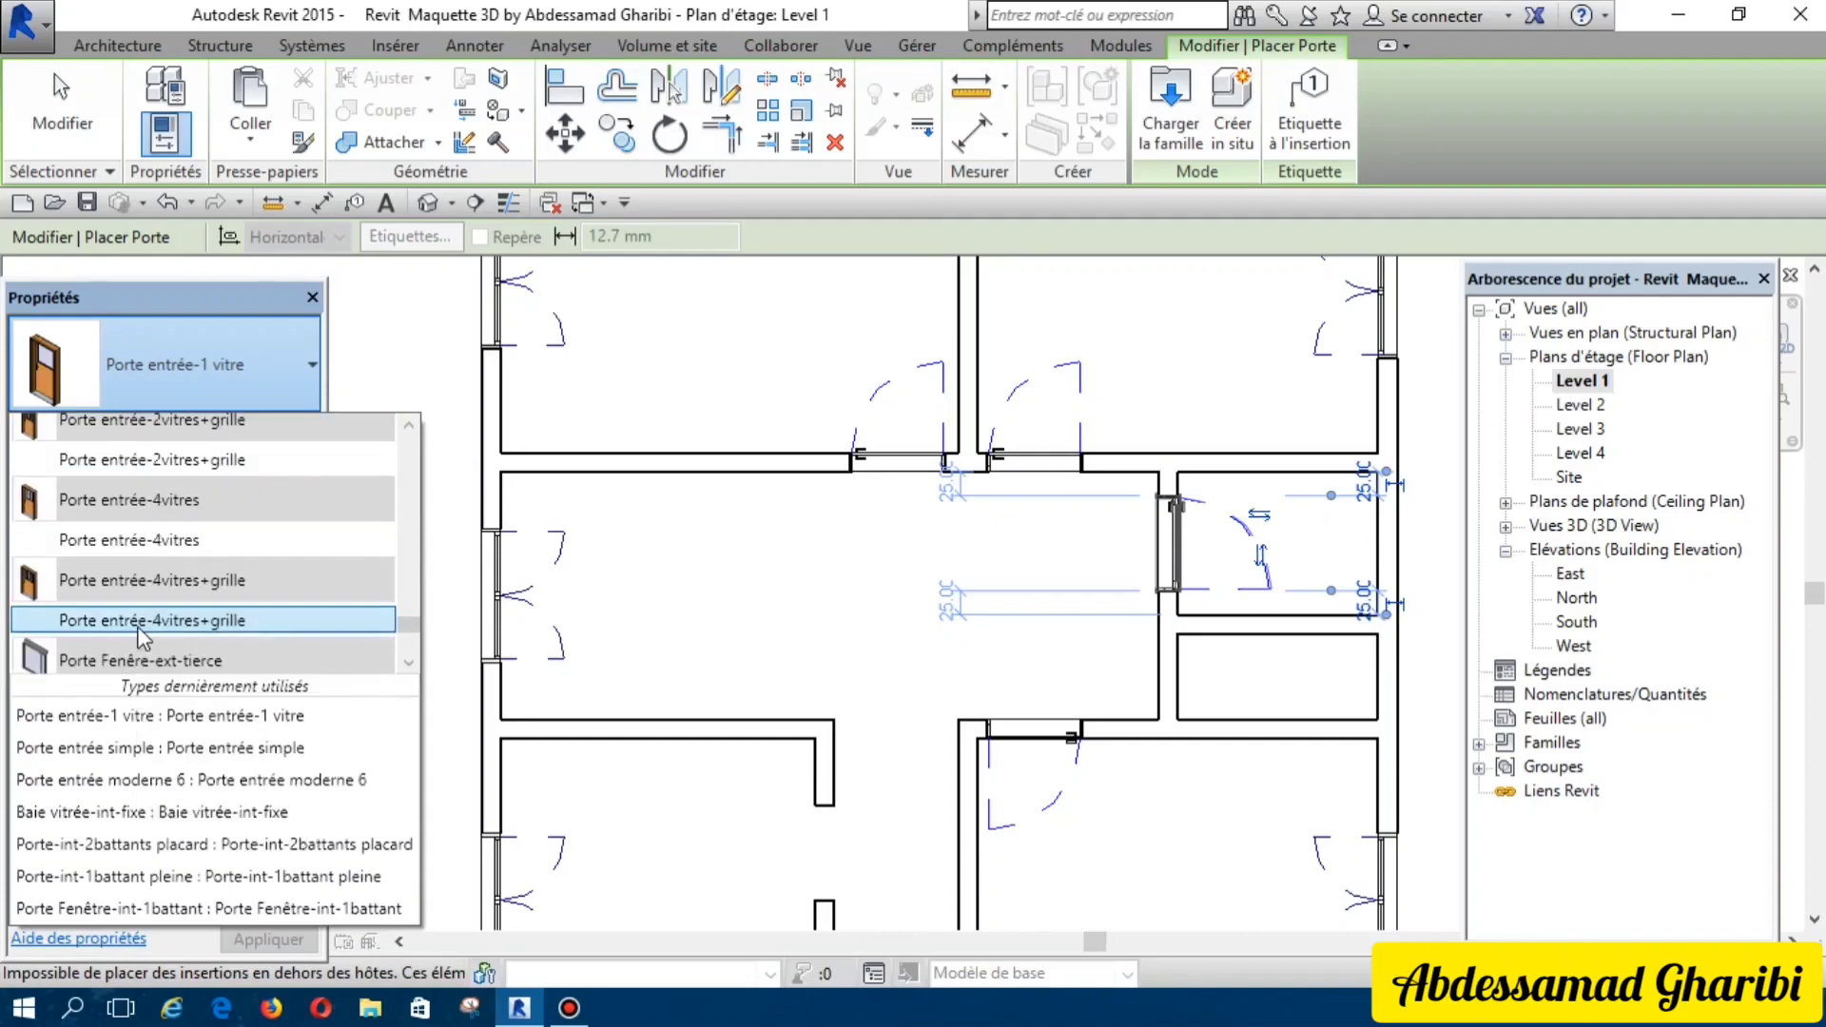
scroll(141, 636, "down", 1)
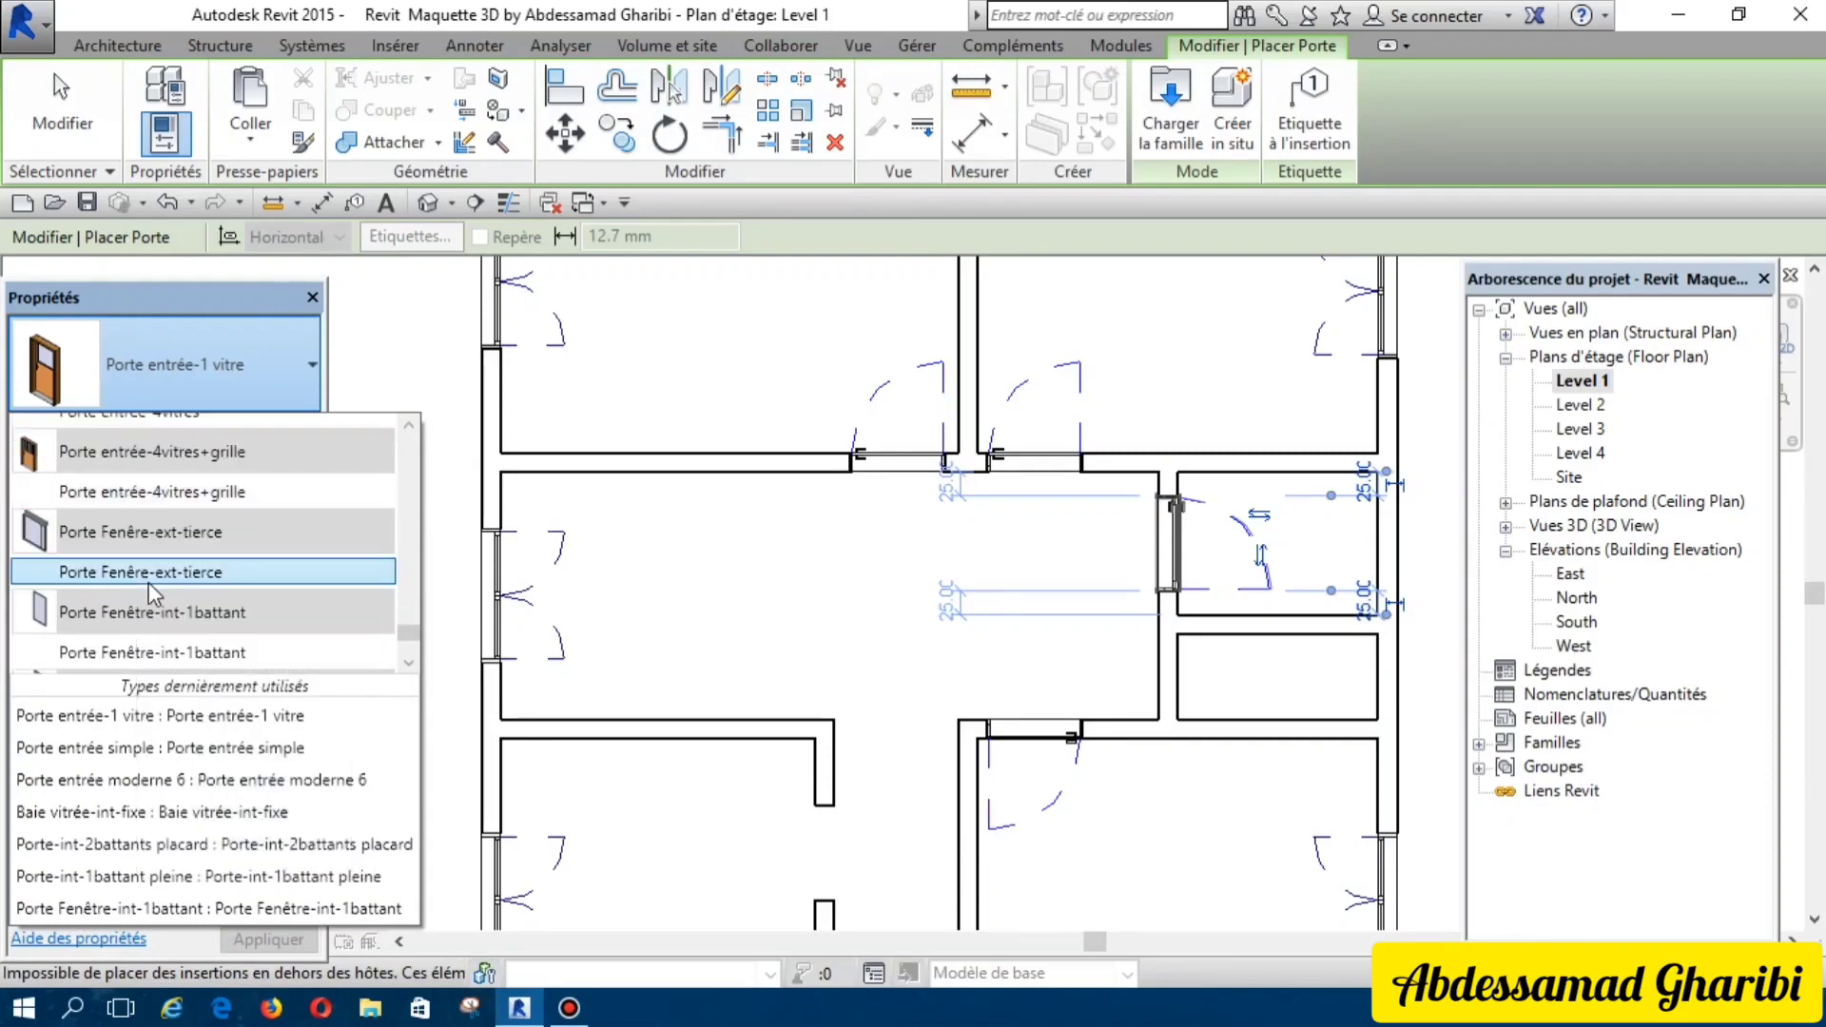
scroll(149, 582, "down", 1)
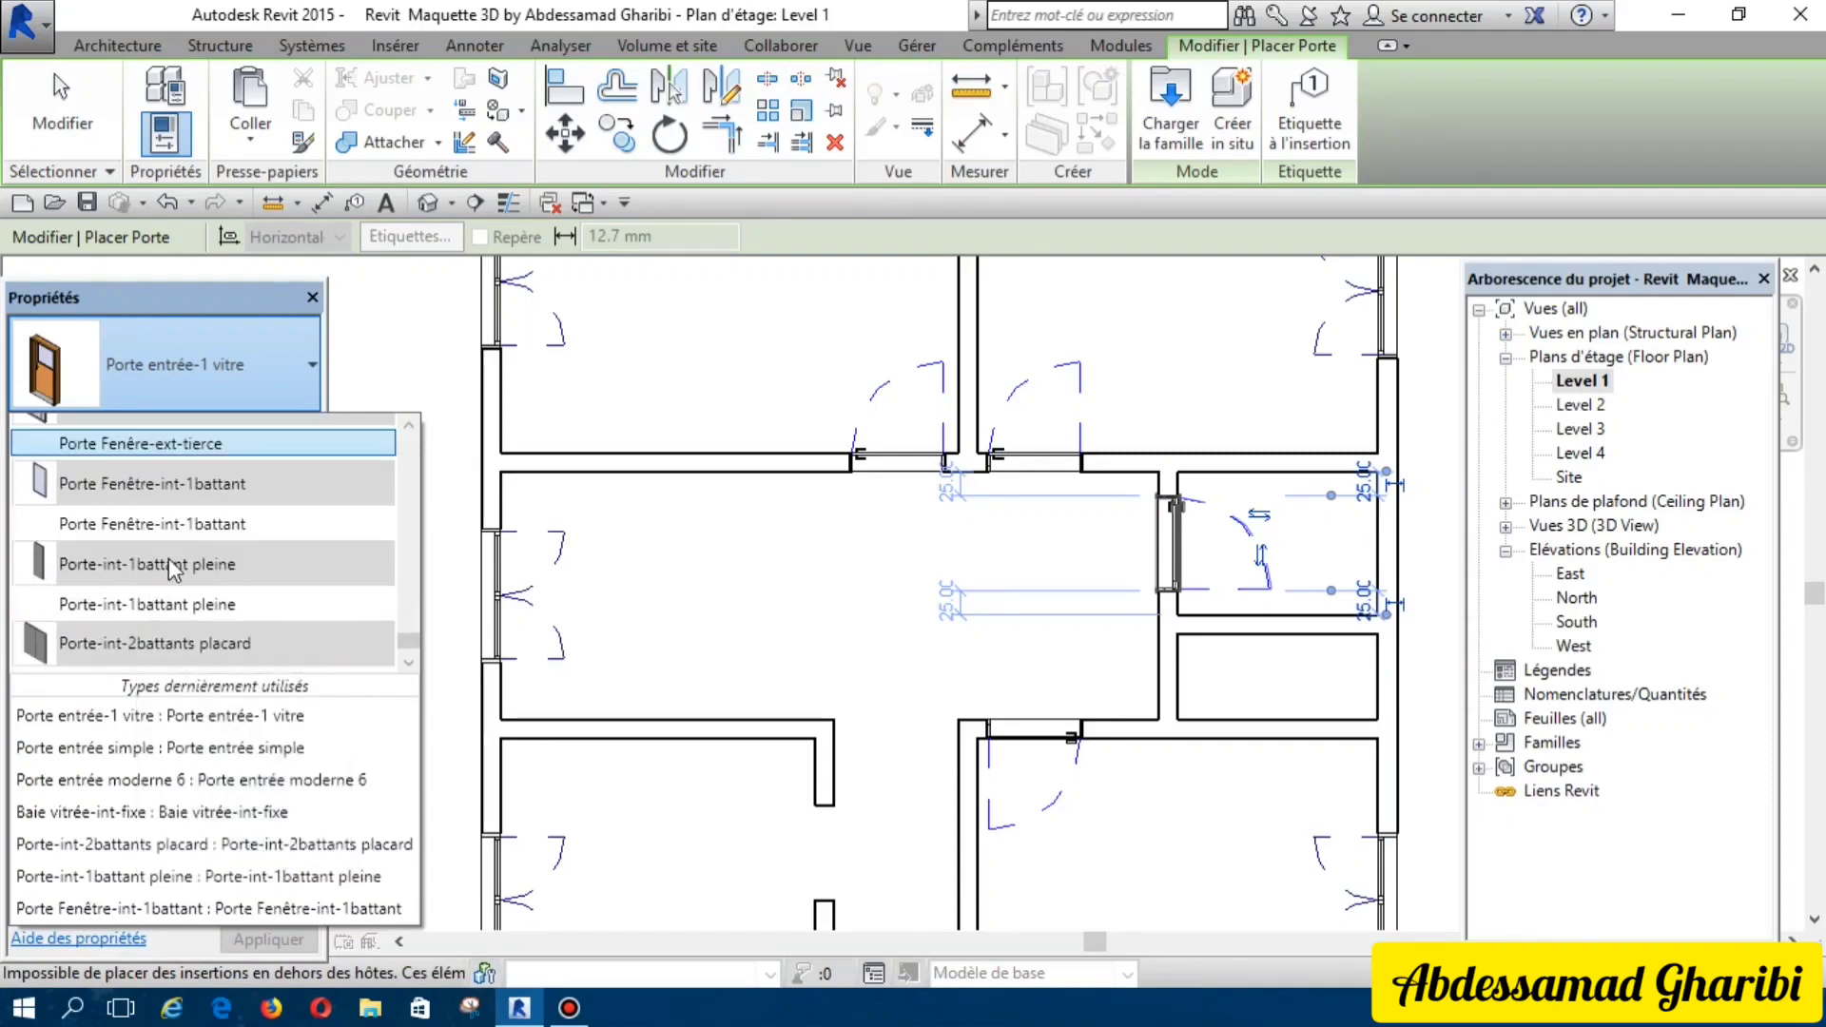
mouse_move(147, 603)
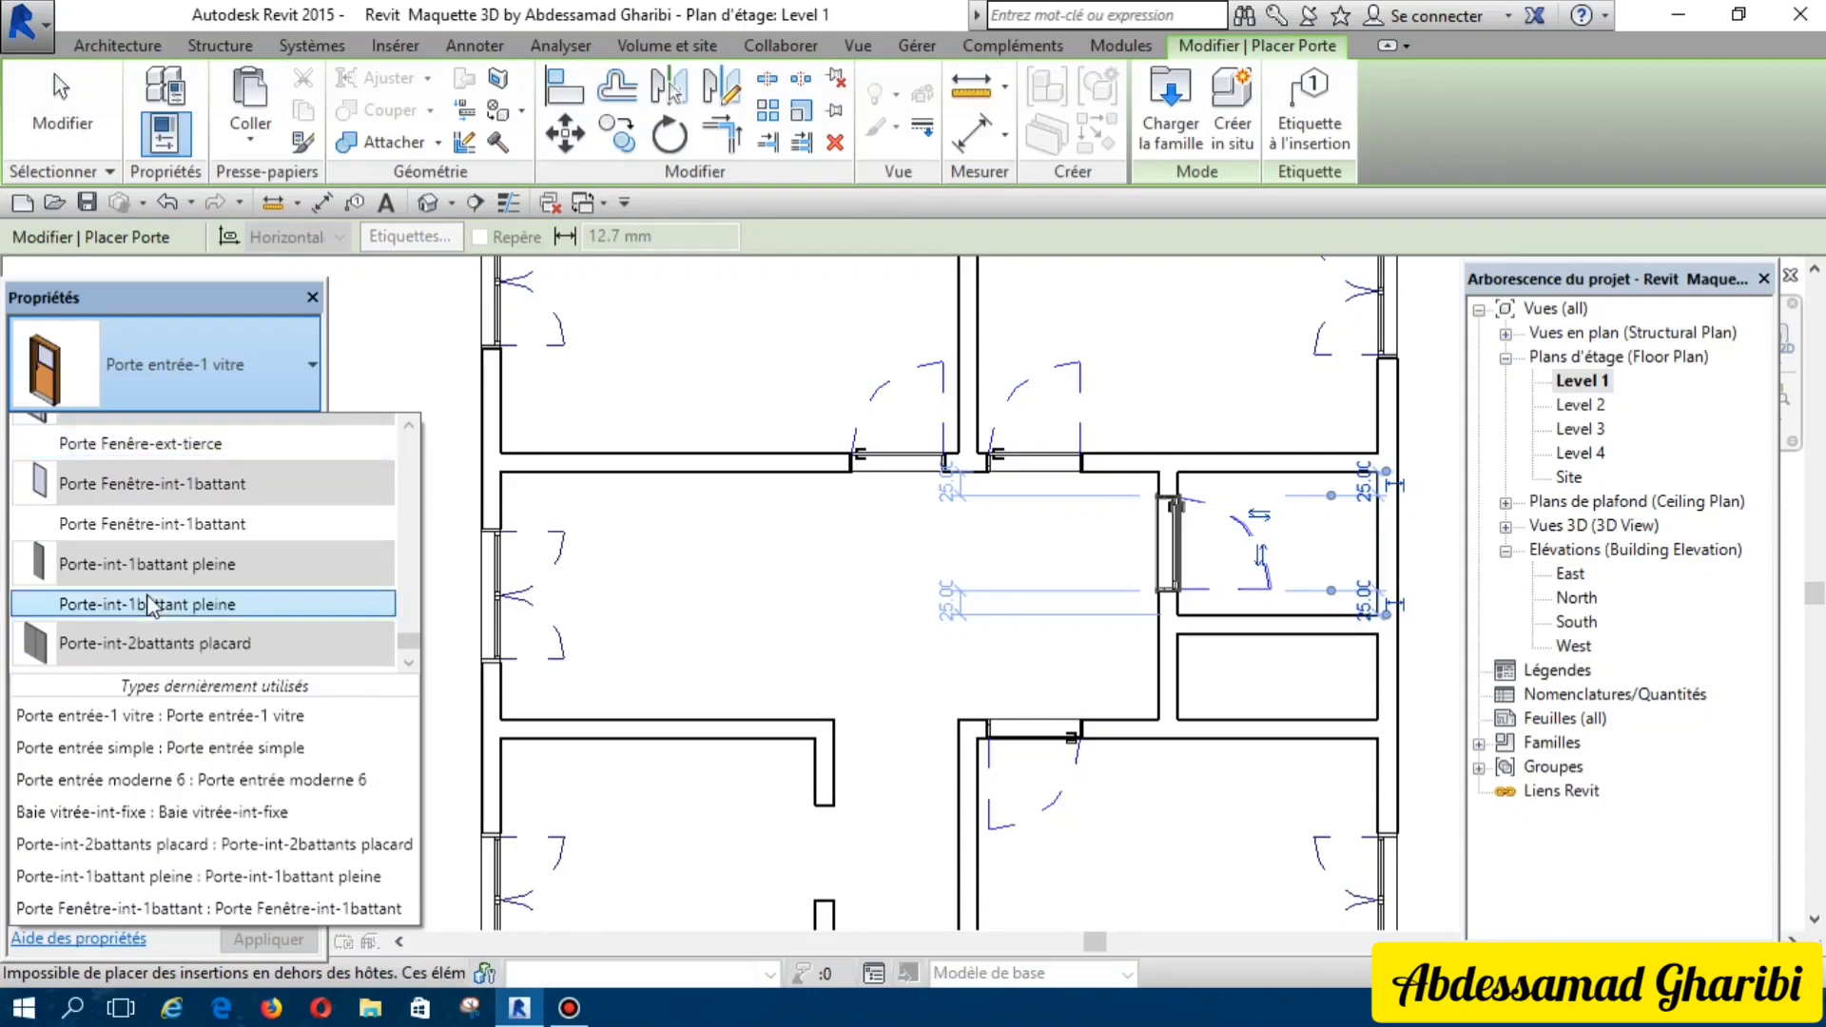
scroll(150, 603, "down", 1)
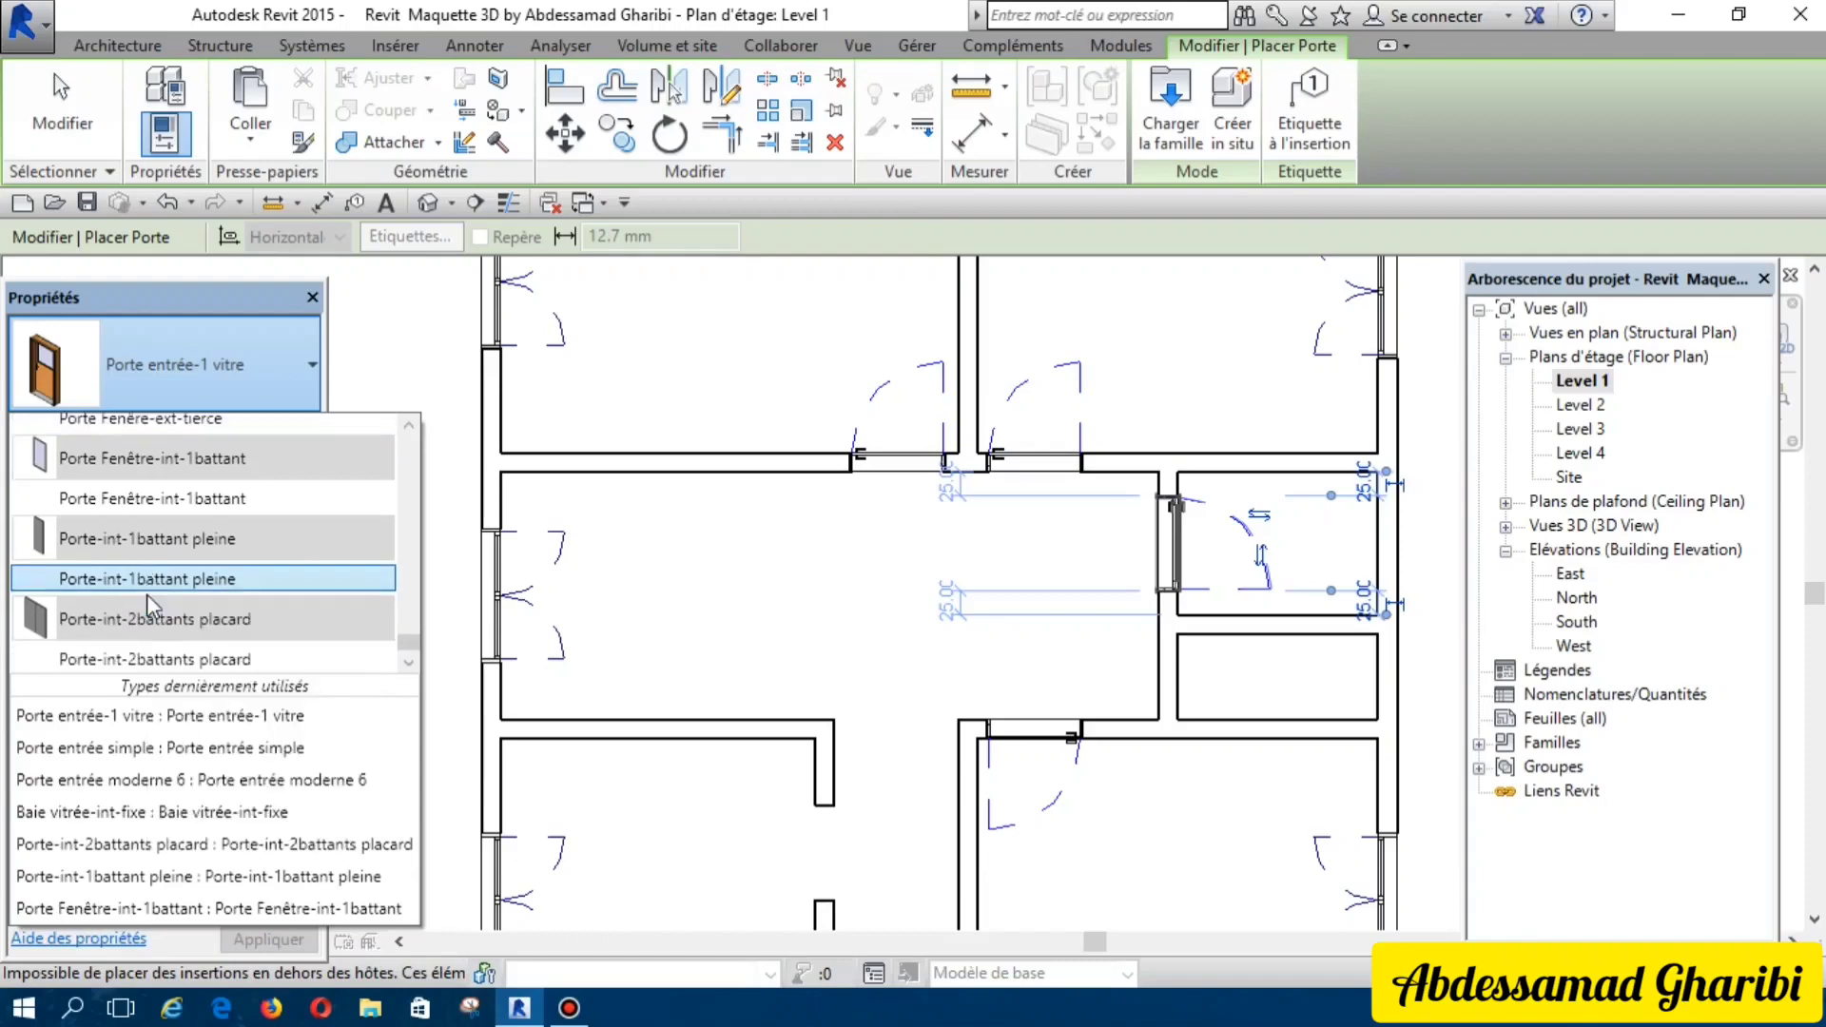
scroll(147, 596, "up", 2)
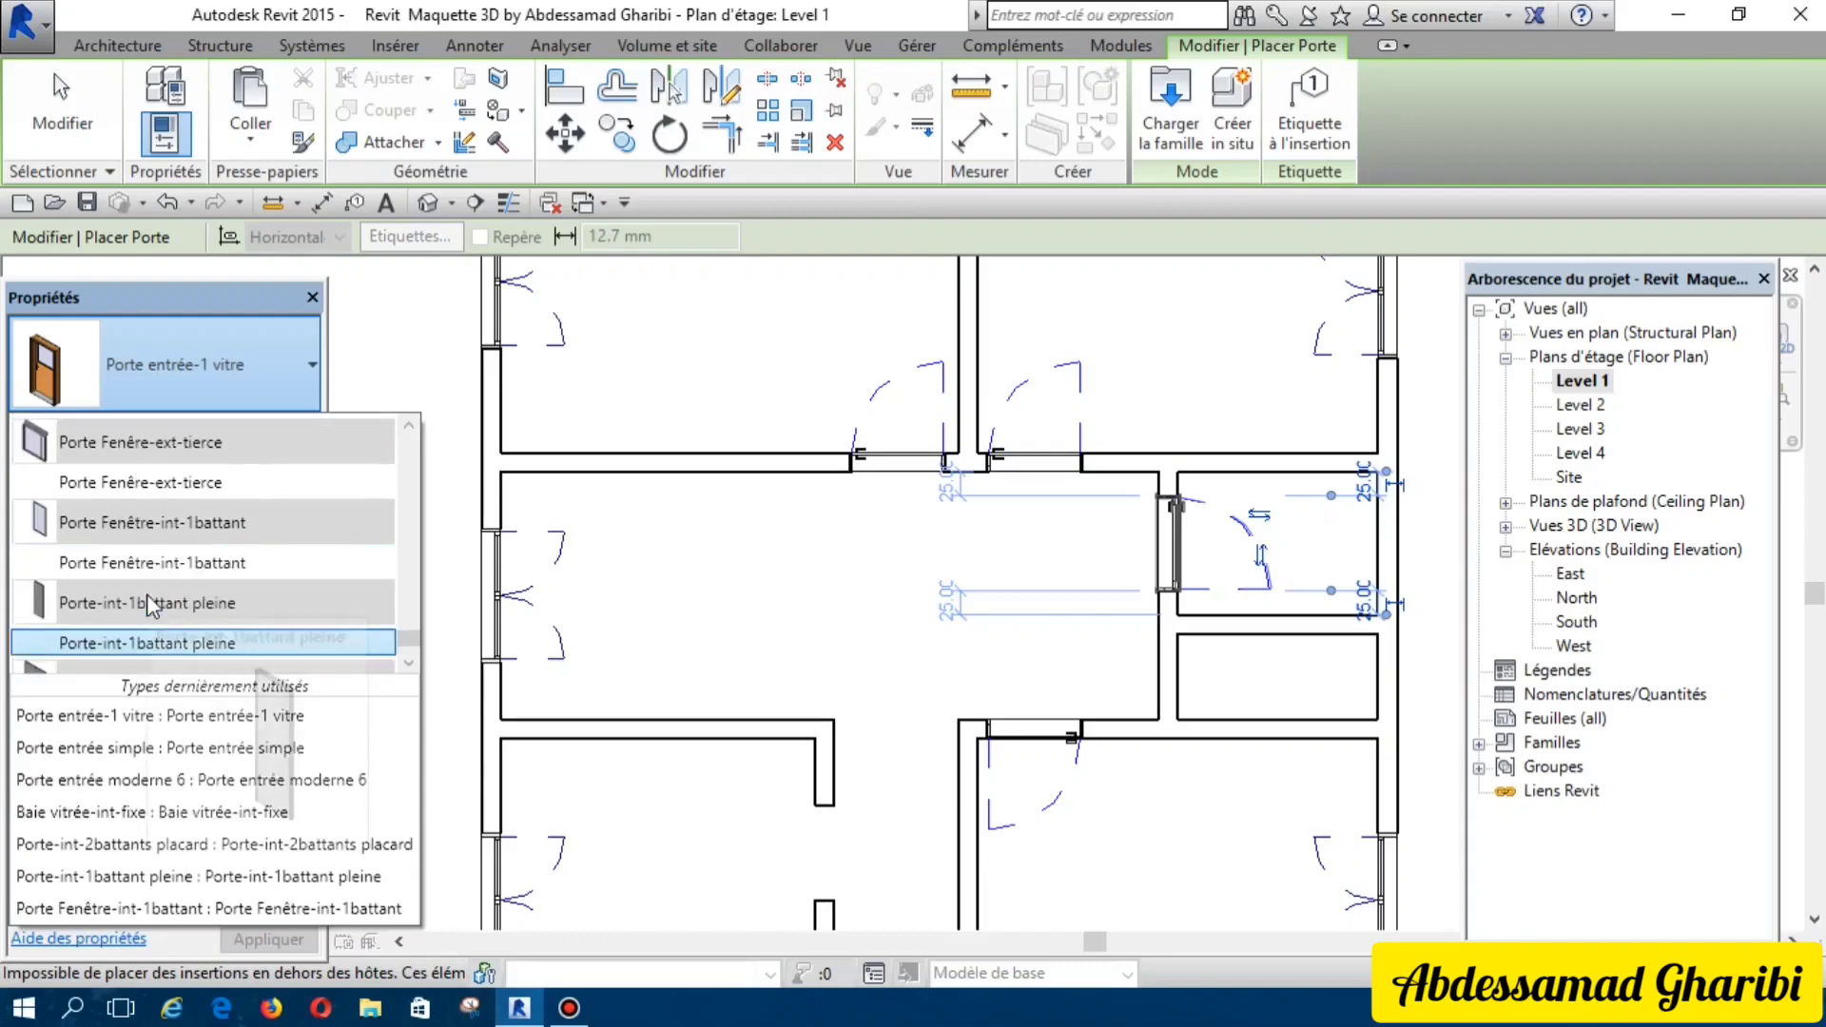
scroll(147, 596, "up", 2)
scroll(180, 545, "up", 2)
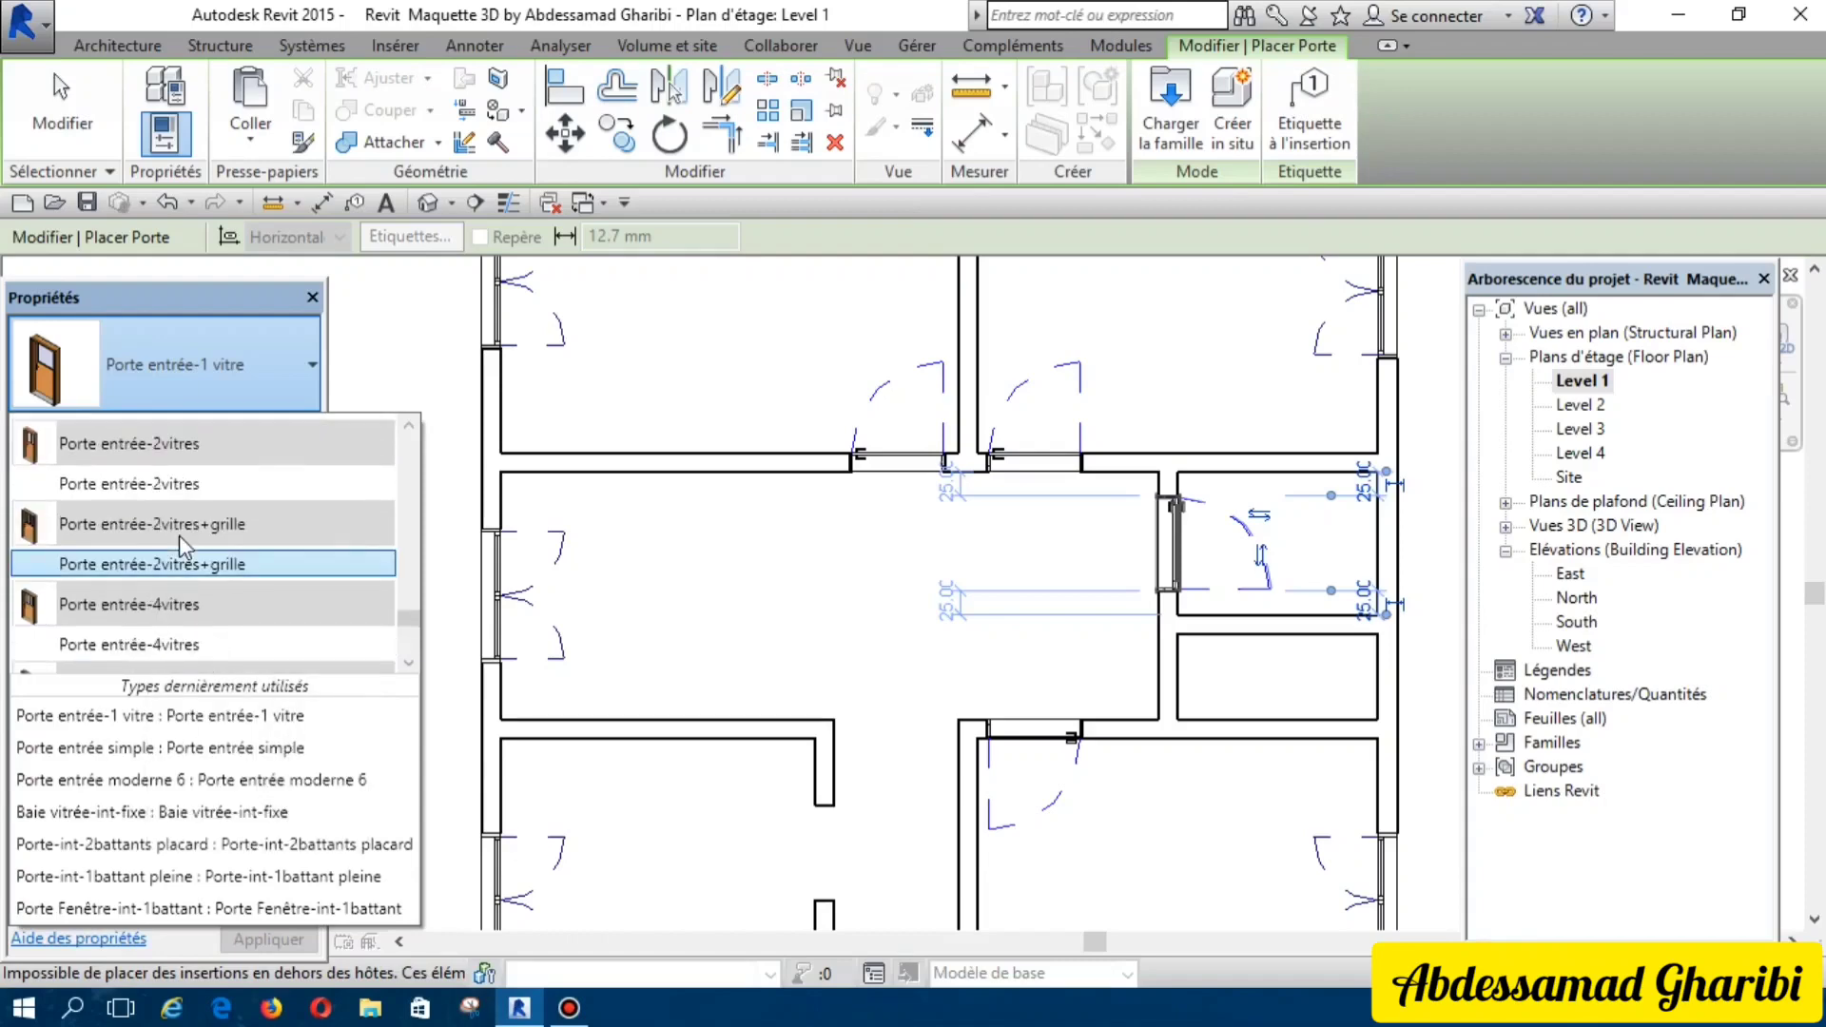
scroll(180, 538, "up", 2)
scroll(179, 538, "up", 1)
scroll(179, 538, "up", 1)
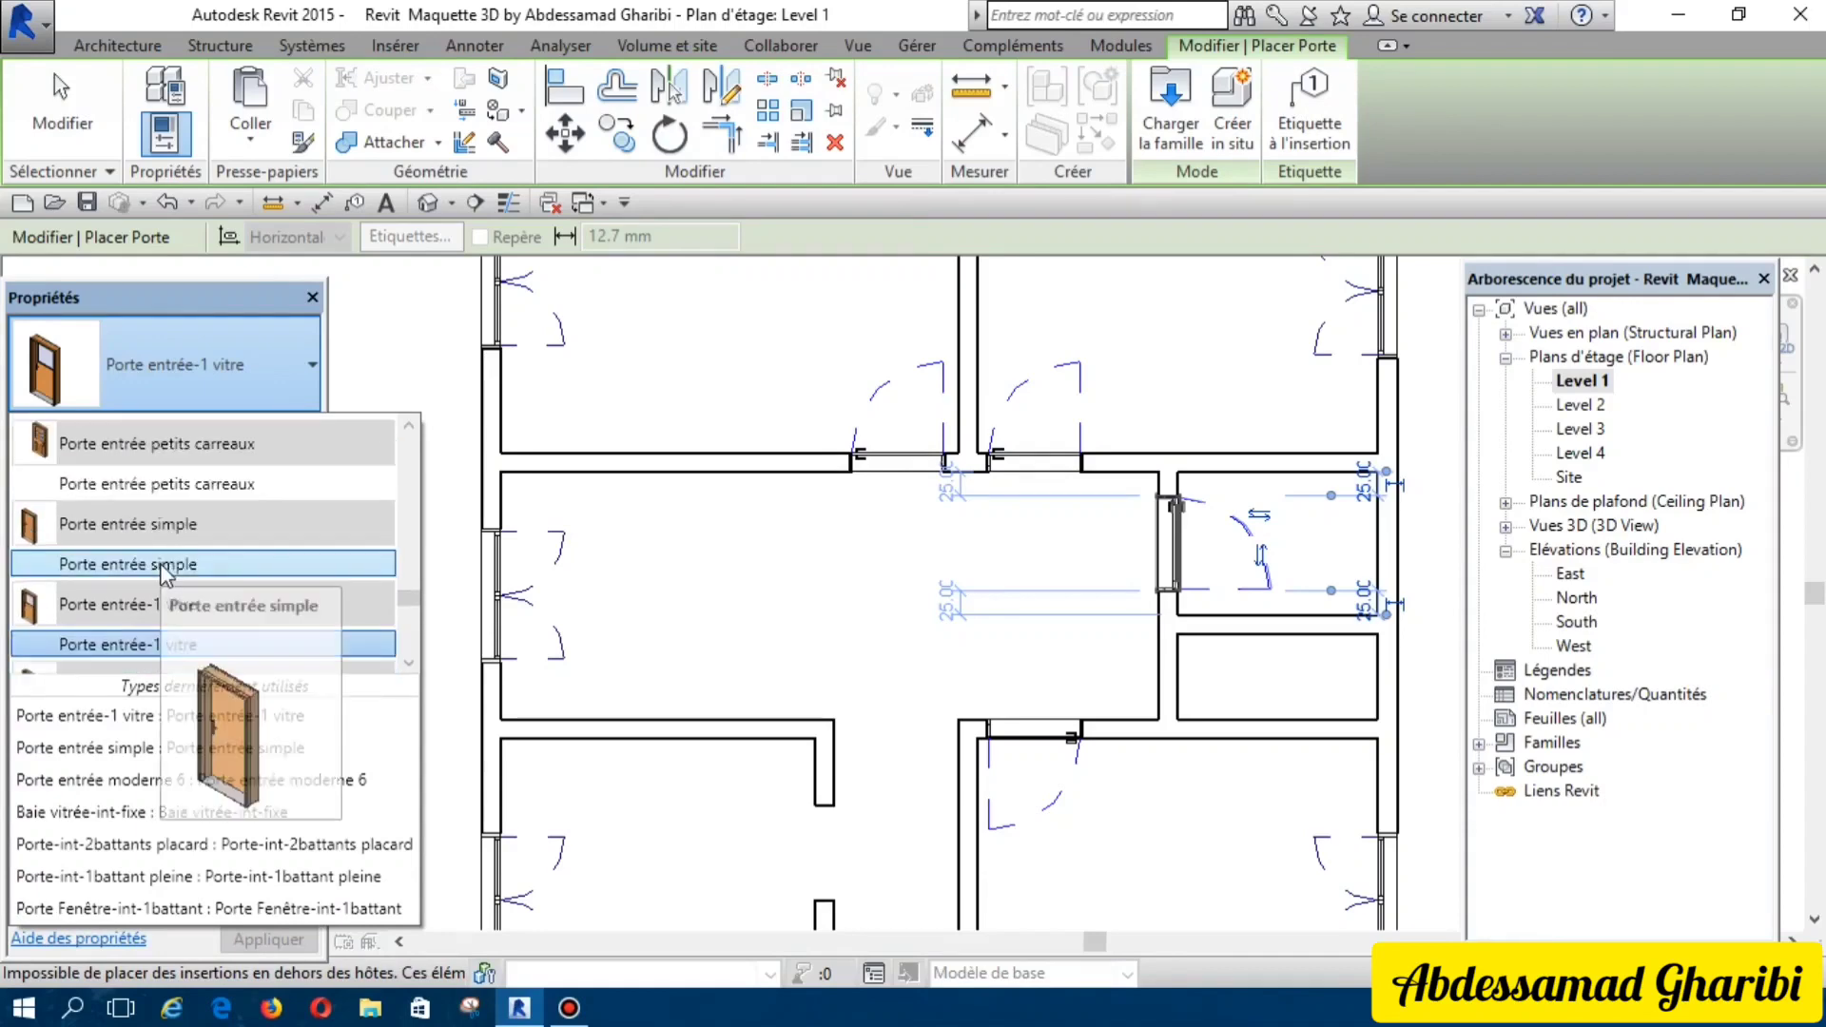
left_click(163, 571)
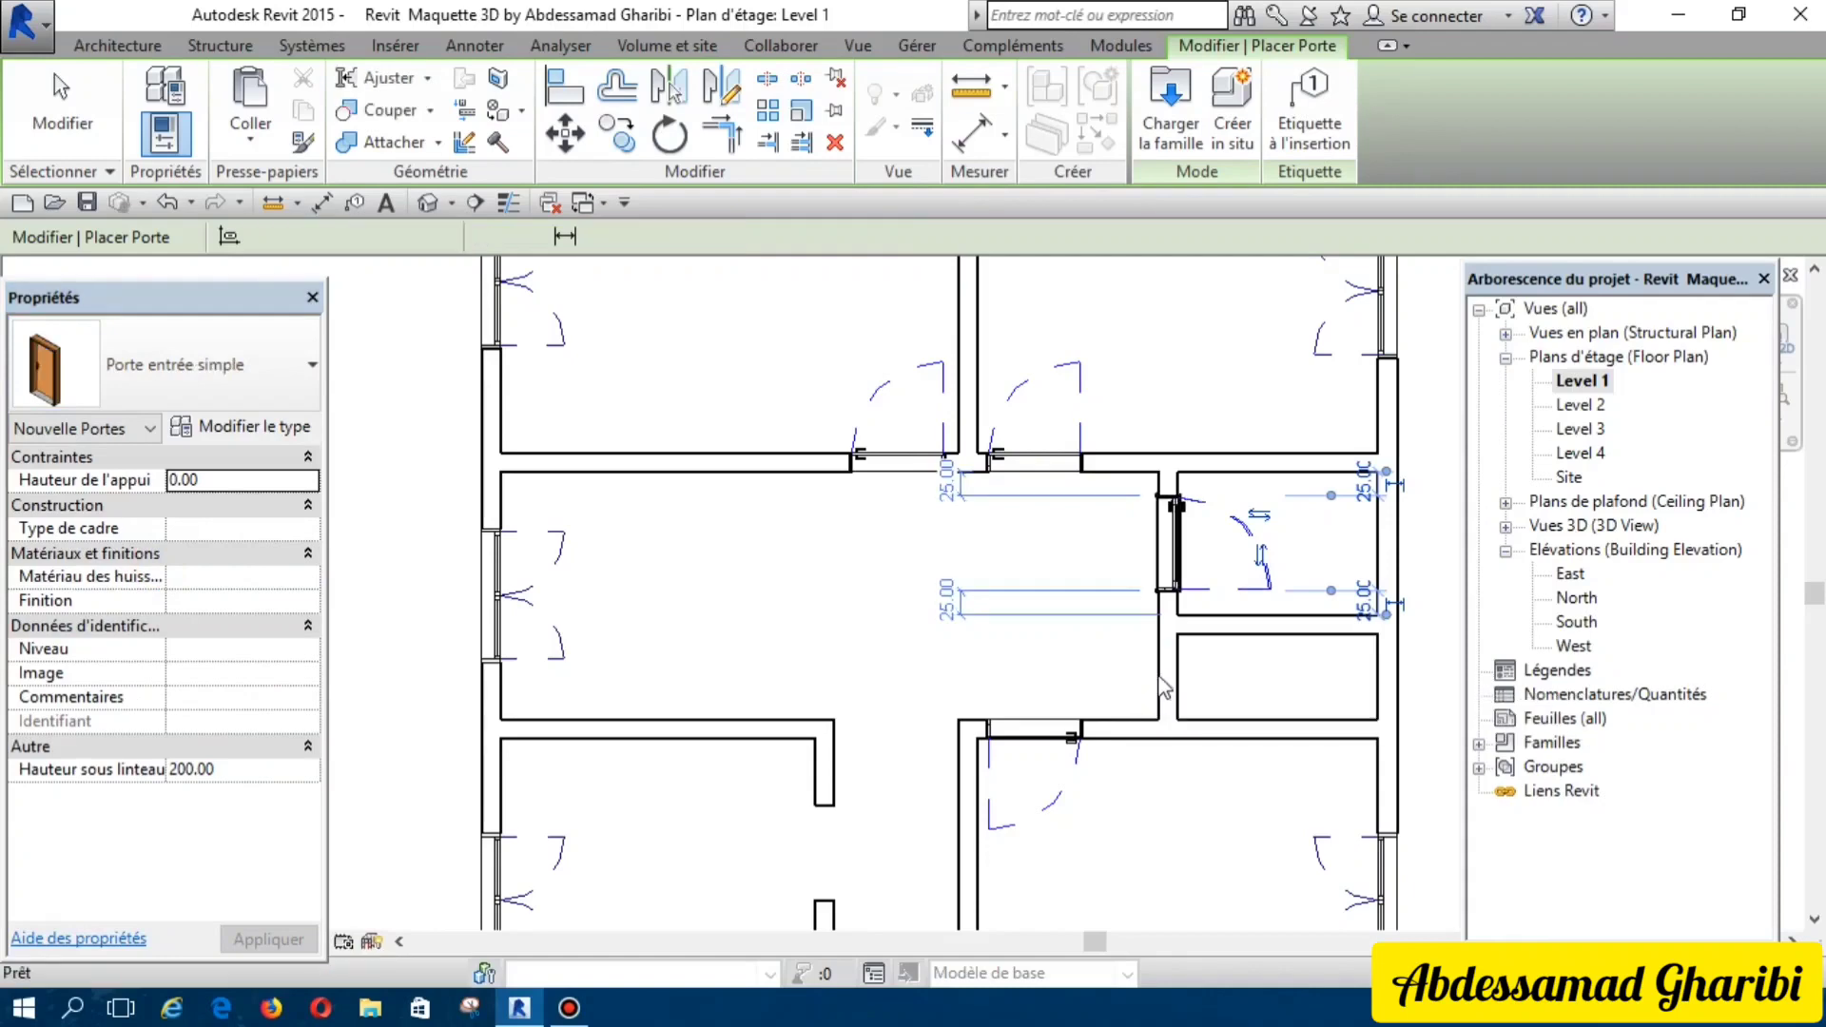
key("Escape")
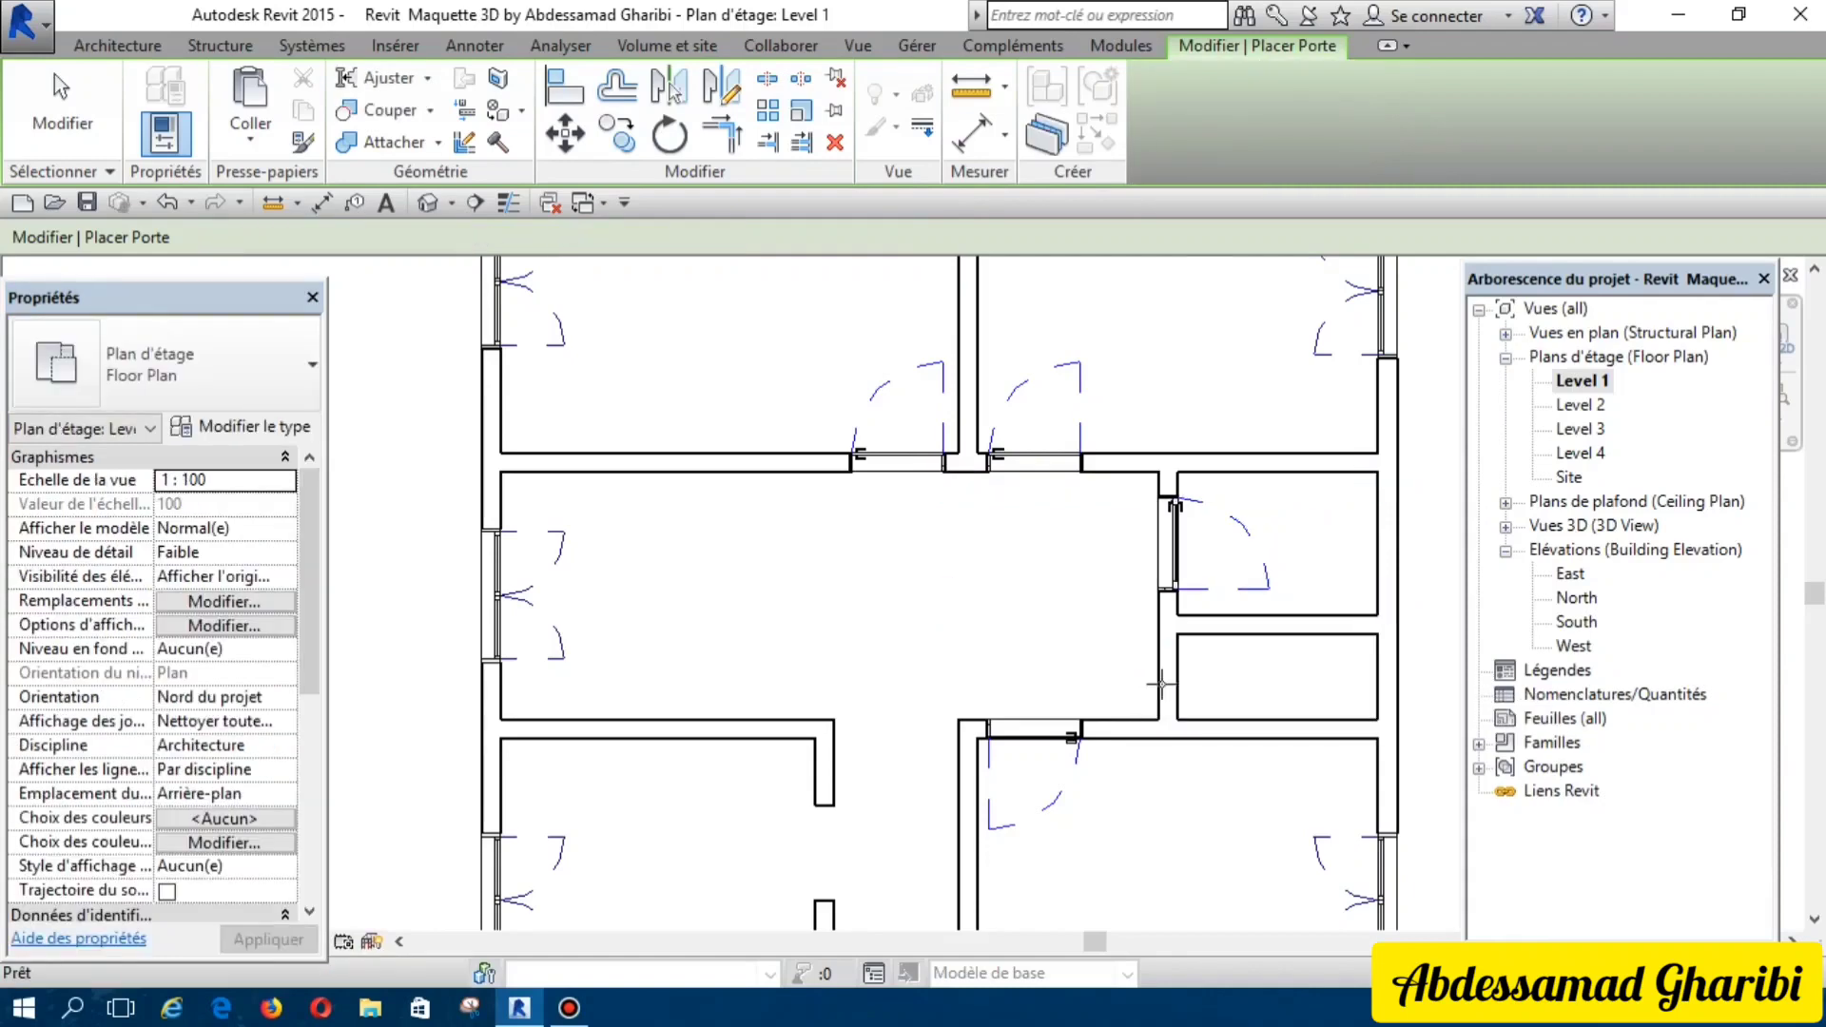
Step: Restart the Door tool with DR and choose the Porte entrée moderne 6 type
key("d")
key("r")
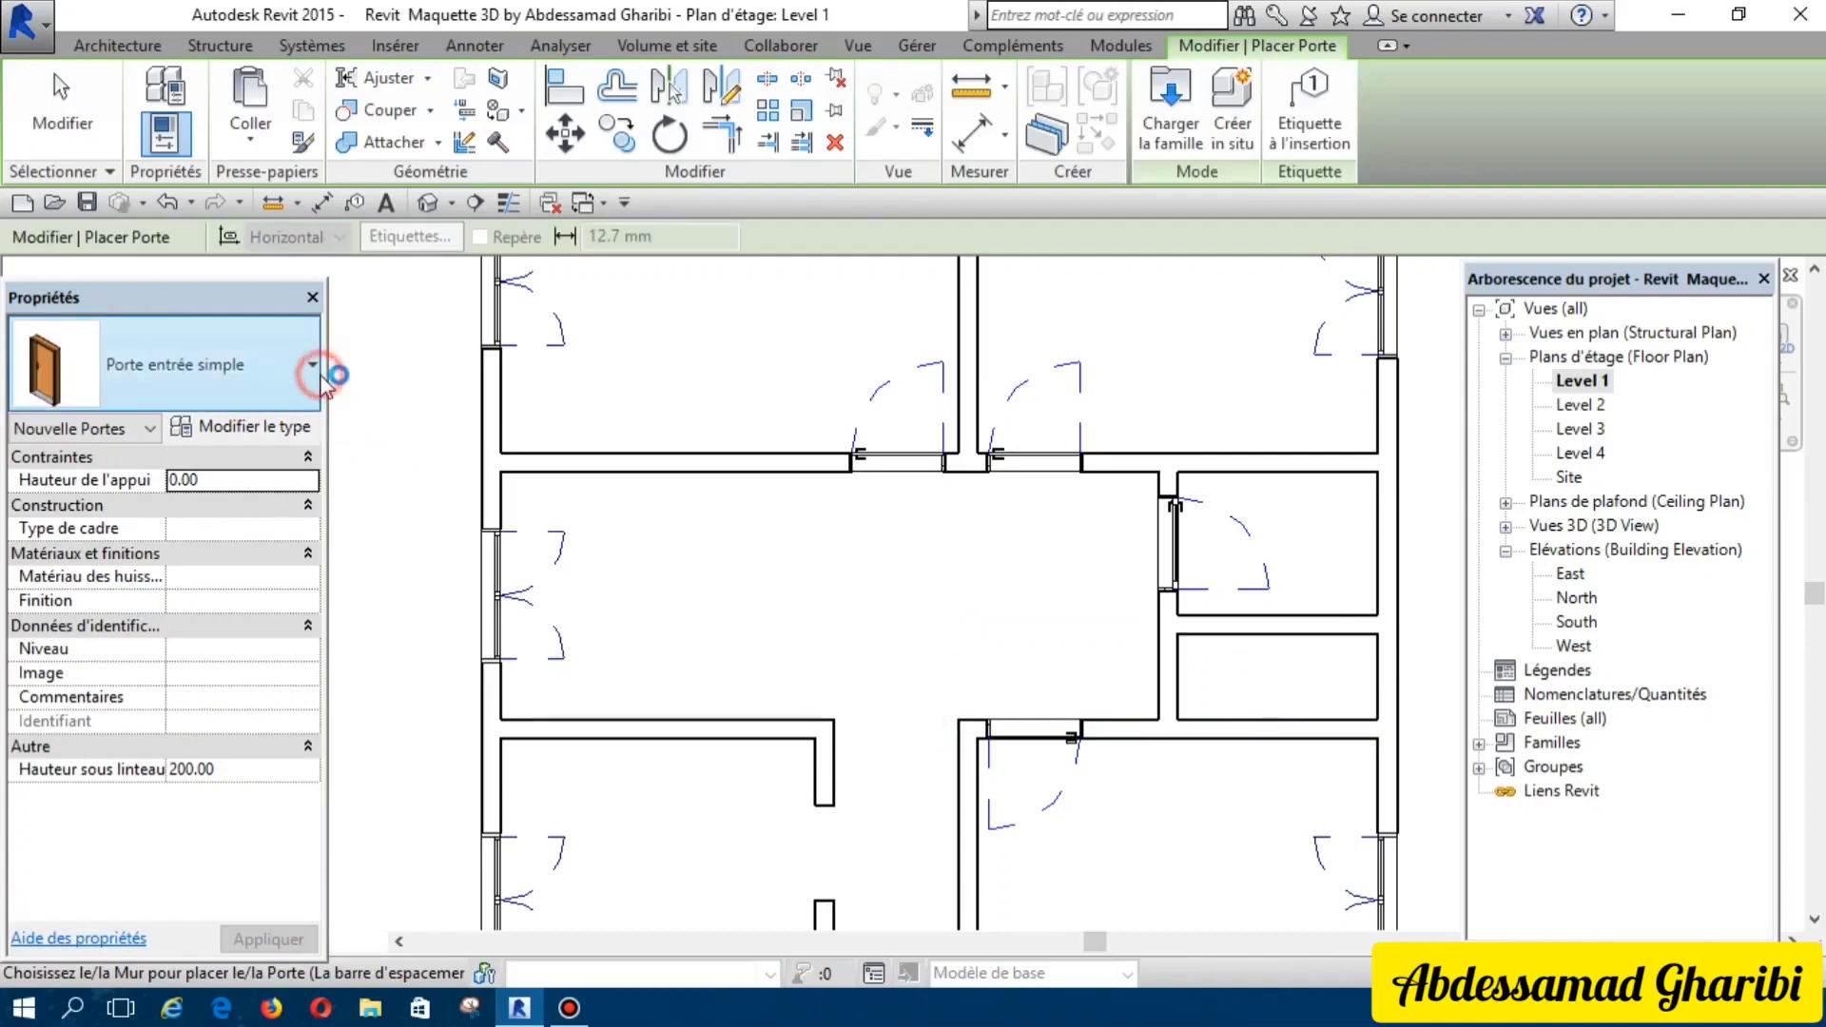
left_click(322, 379)
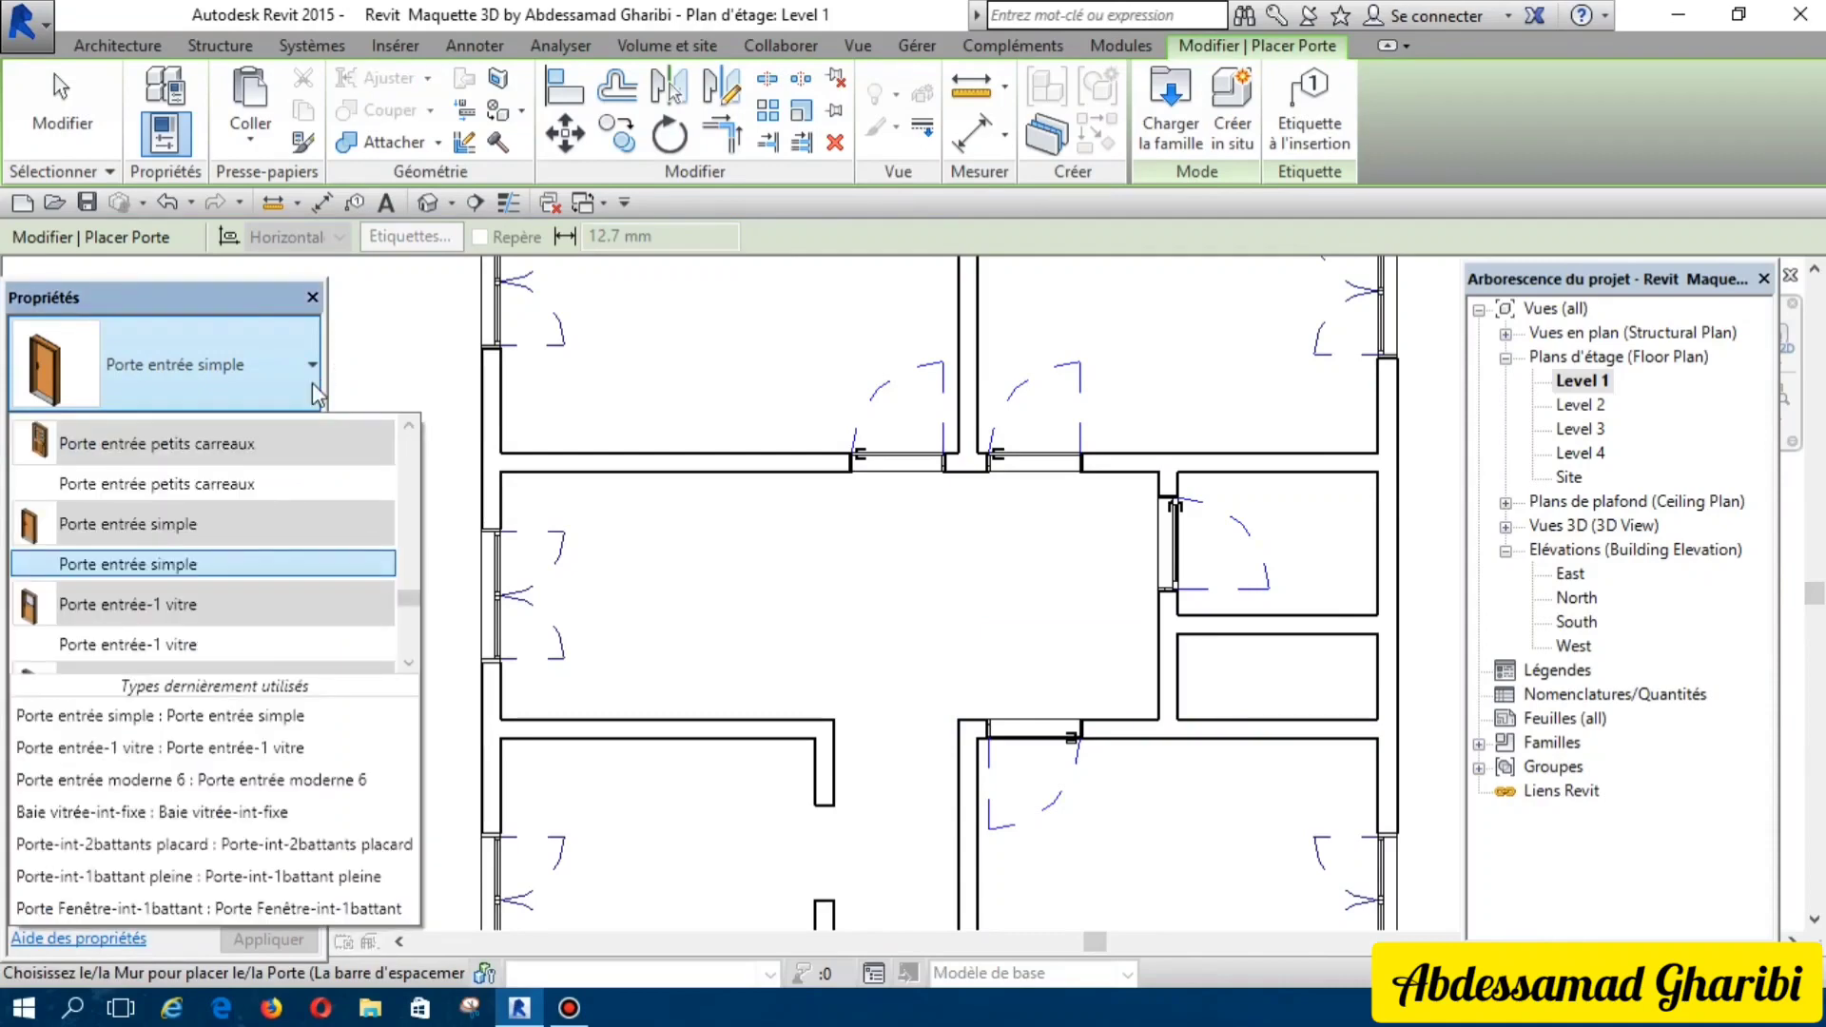
scroll(273, 511, "down", 5)
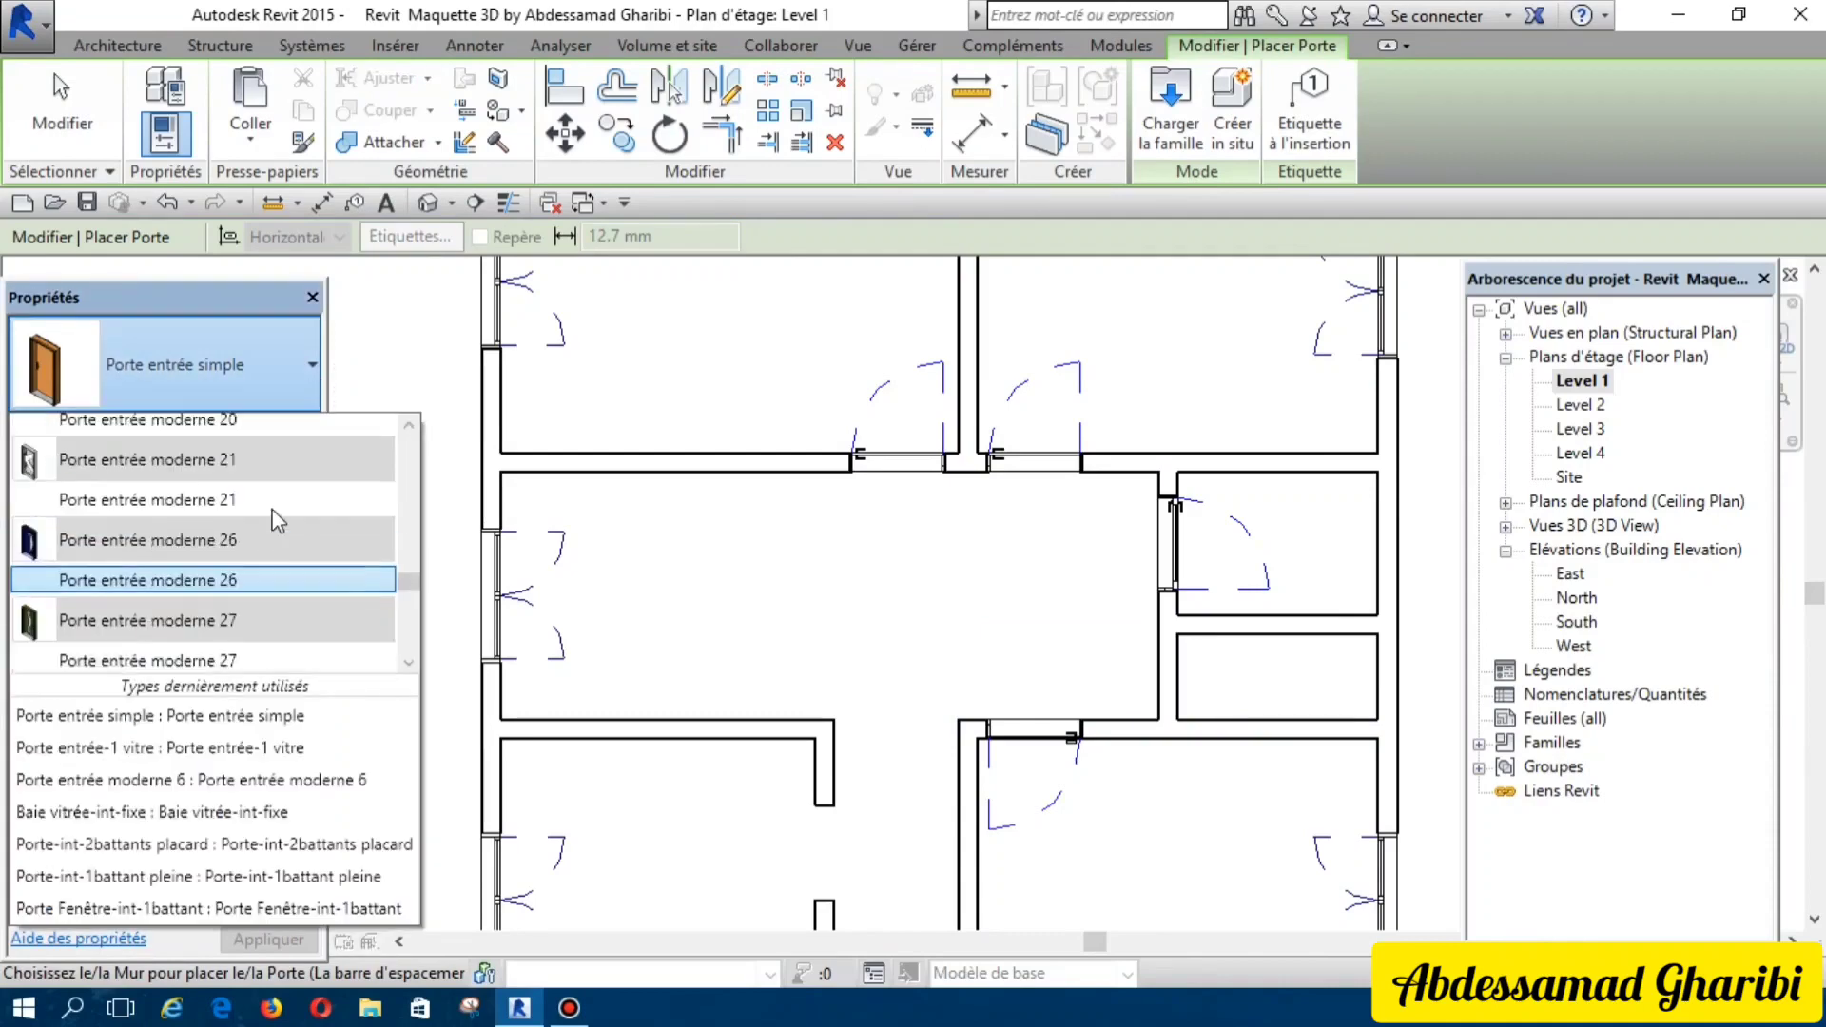
scroll(277, 521, "up", 1)
scroll(277, 521, "up", 1)
scroll(277, 521, "up", 1)
scroll(277, 521, "up", 1)
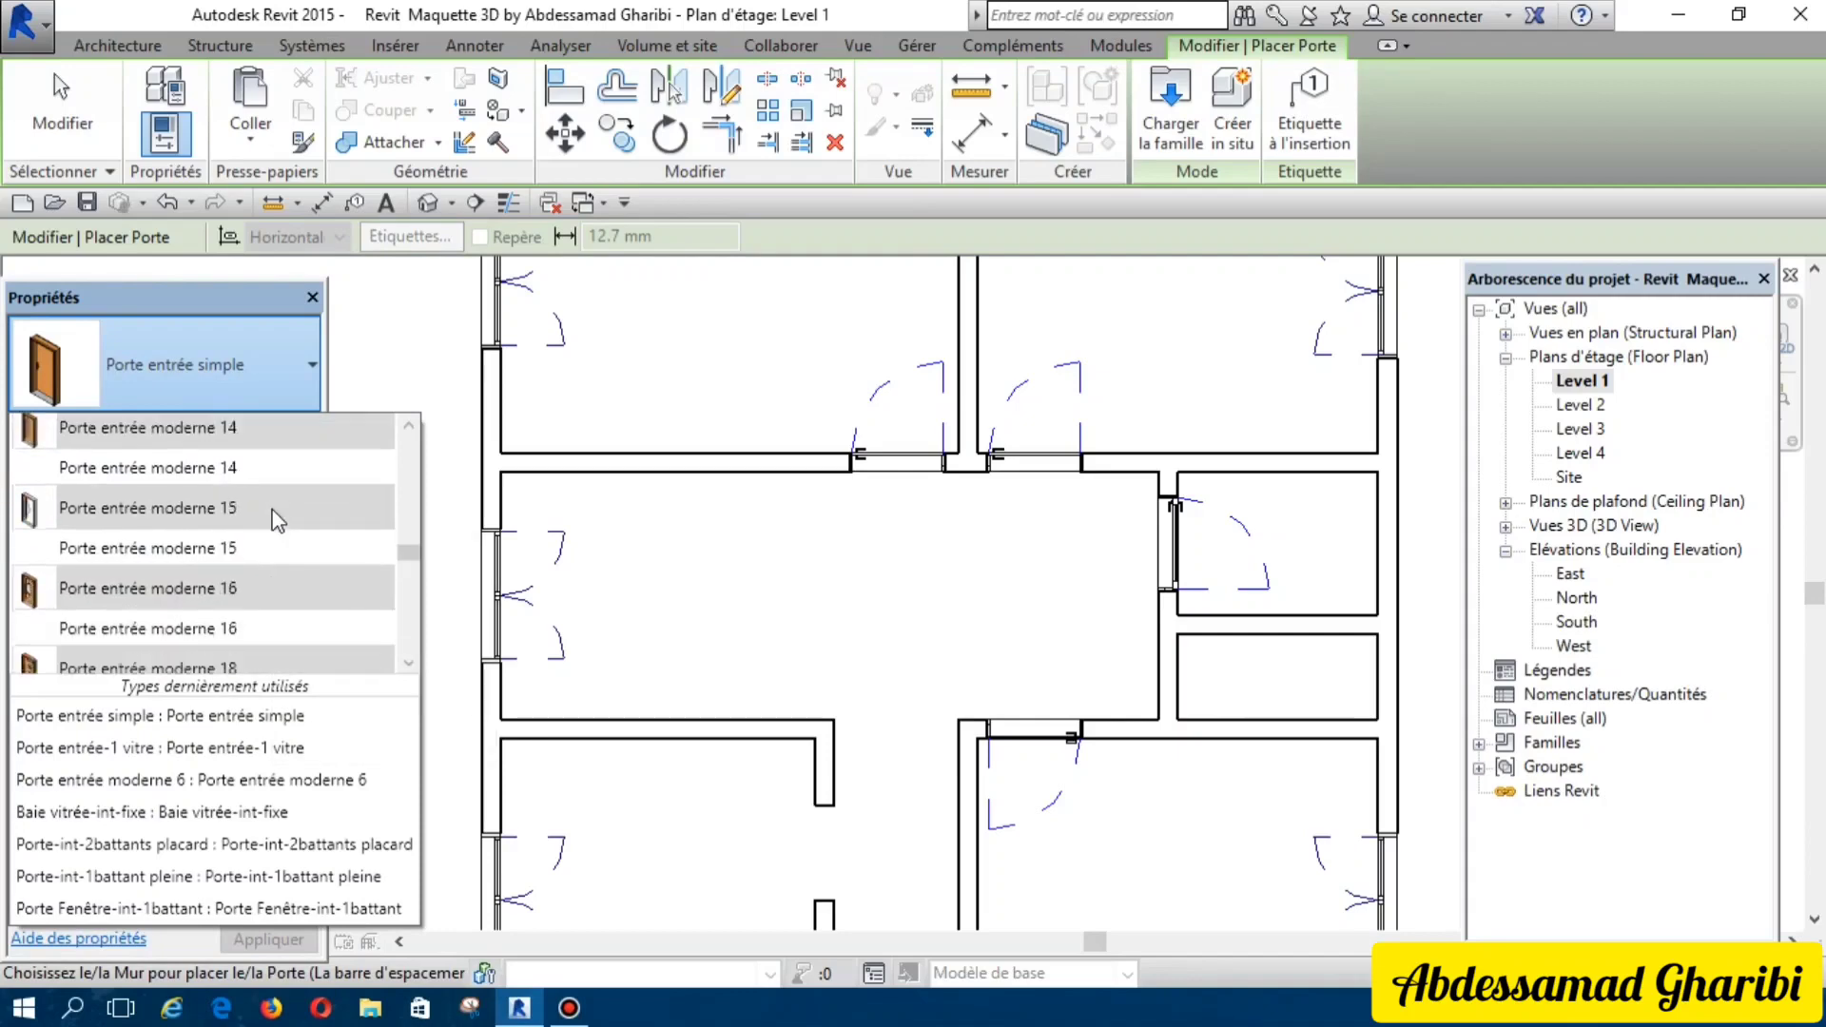
scroll(278, 522, "up", 2)
scroll(278, 521, "up", 1)
scroll(278, 521, "up", 1)
scroll(277, 522, "up", 1)
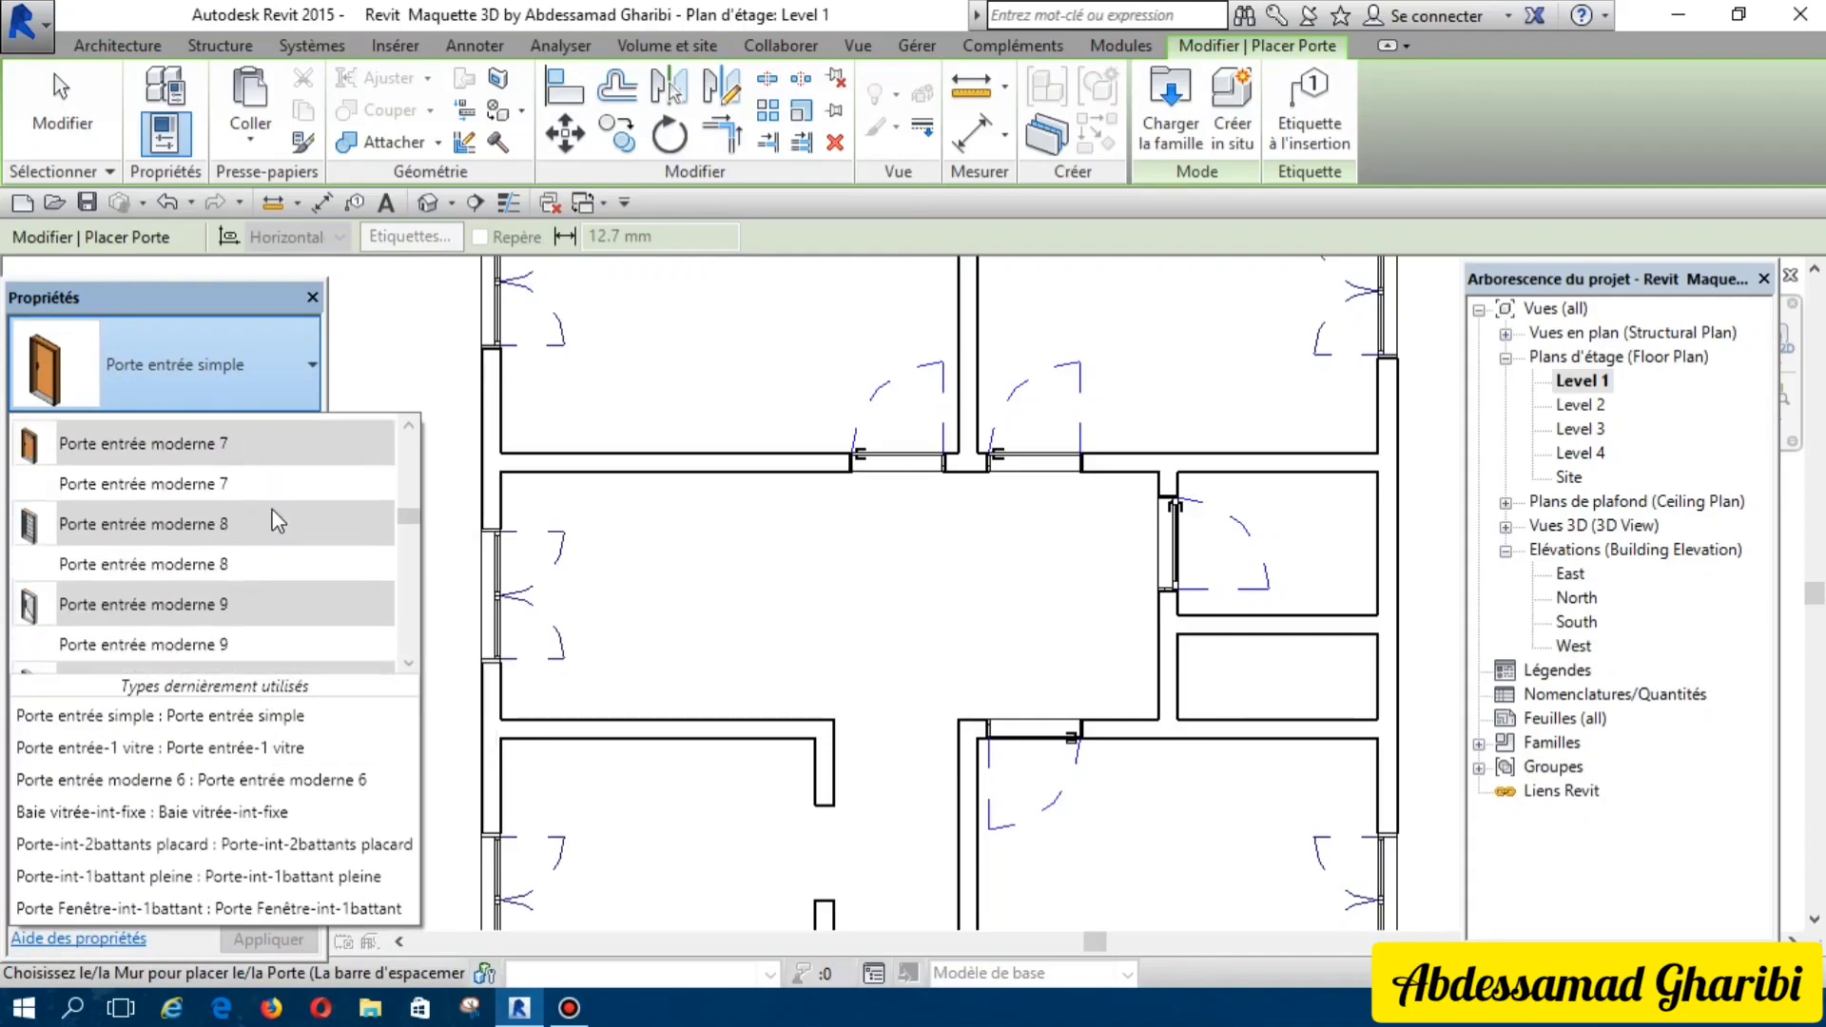
scroll(277, 522, "up", 1)
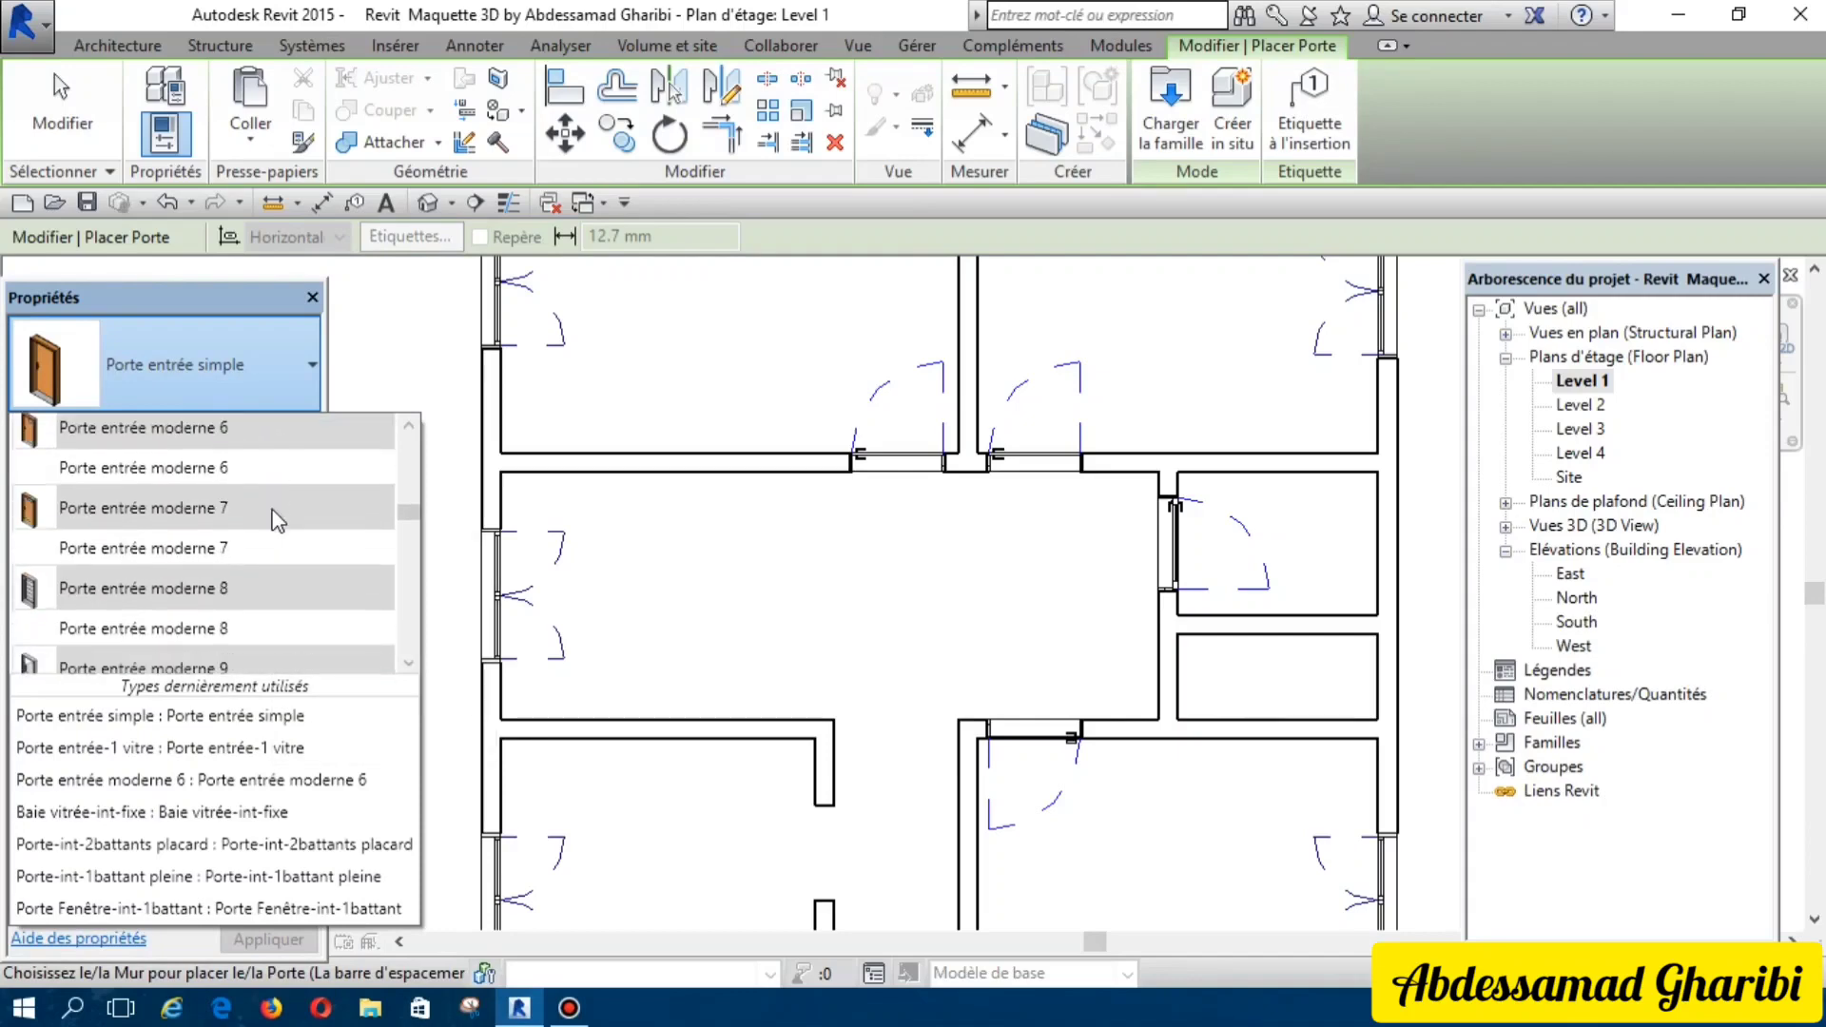
left_click(202, 468)
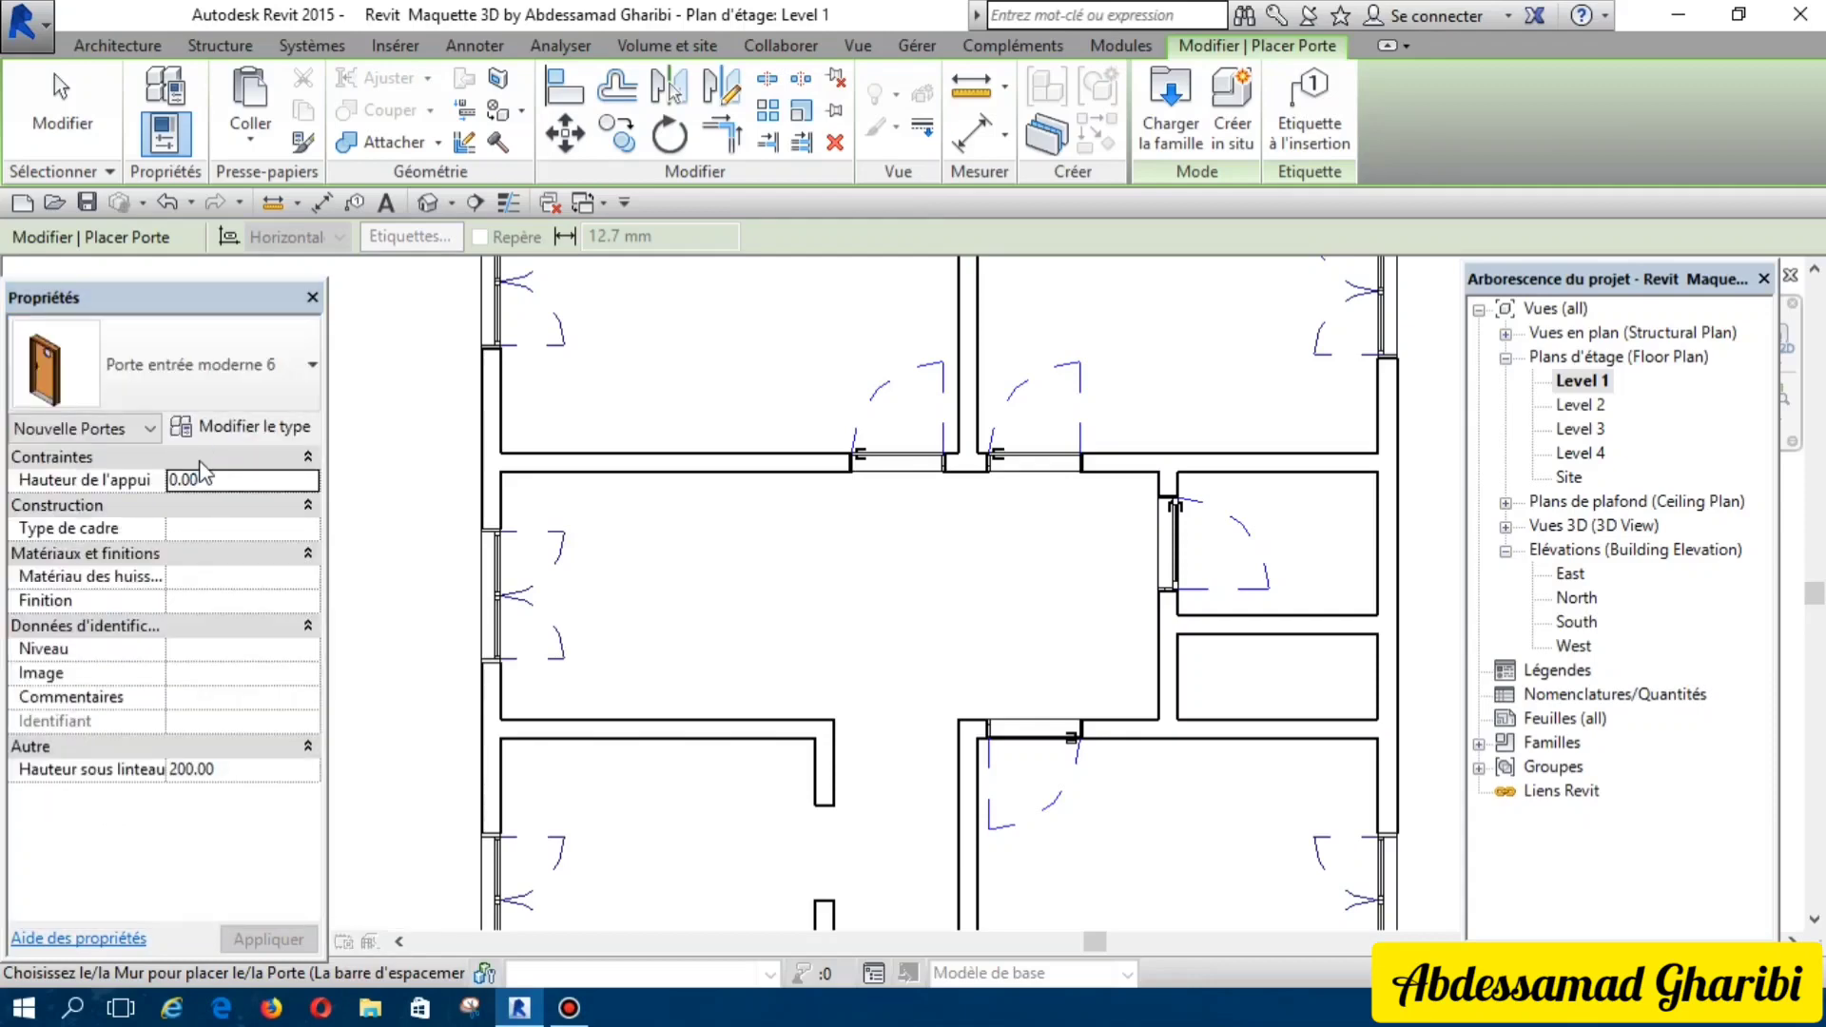
Step: Place the Porte entrée moderne 6 door in the lower small room's vertical wall
key("Escape")
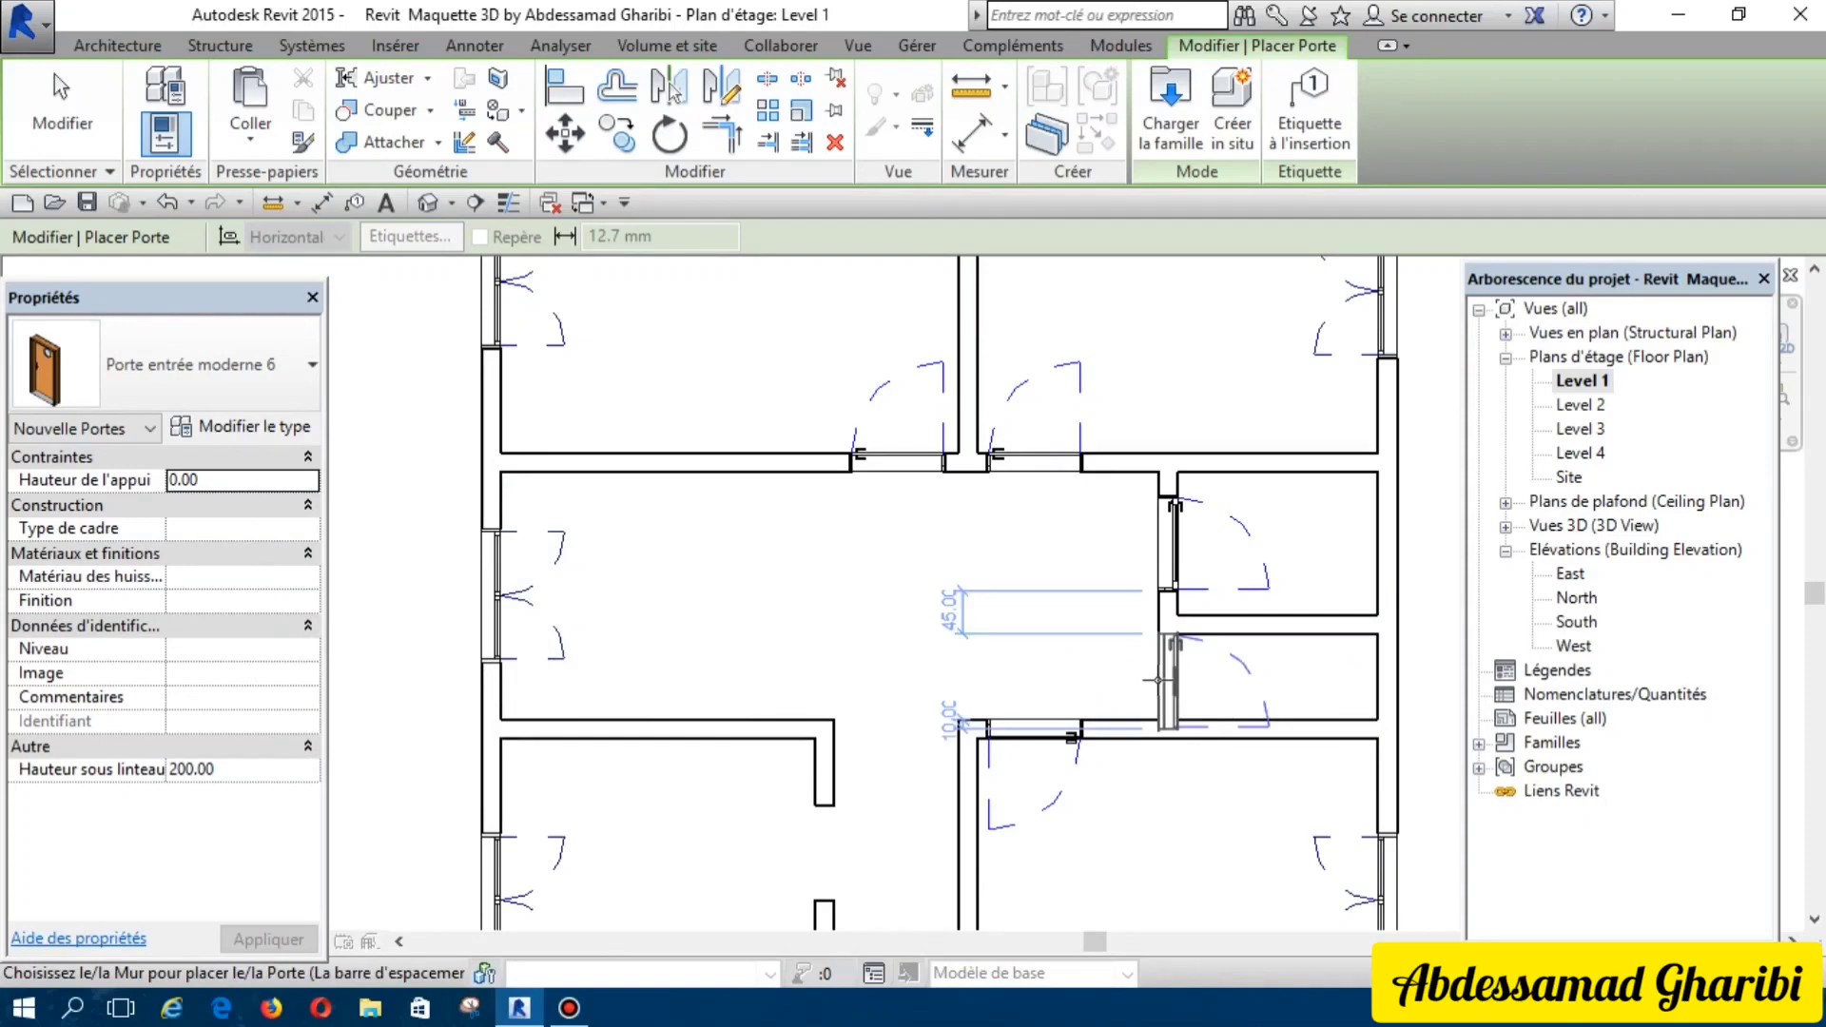
left_click(1158, 680)
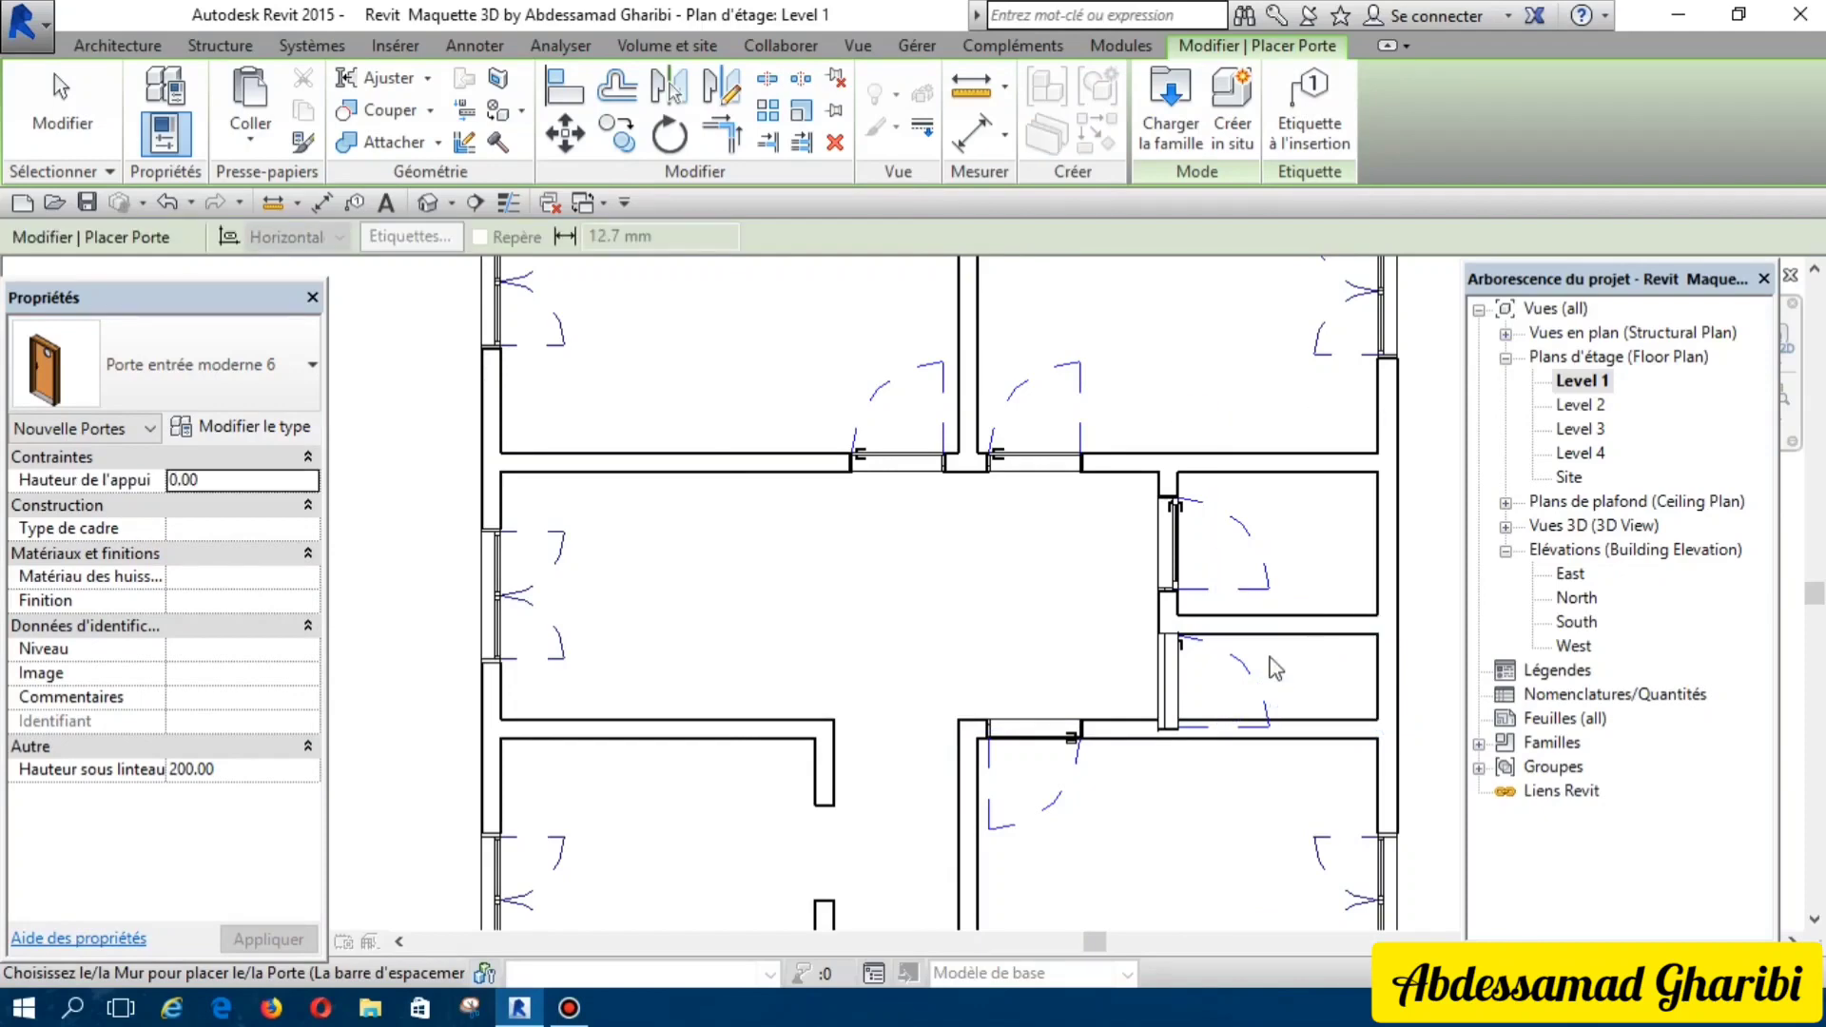
key("Escape")
left_click(1262, 616)
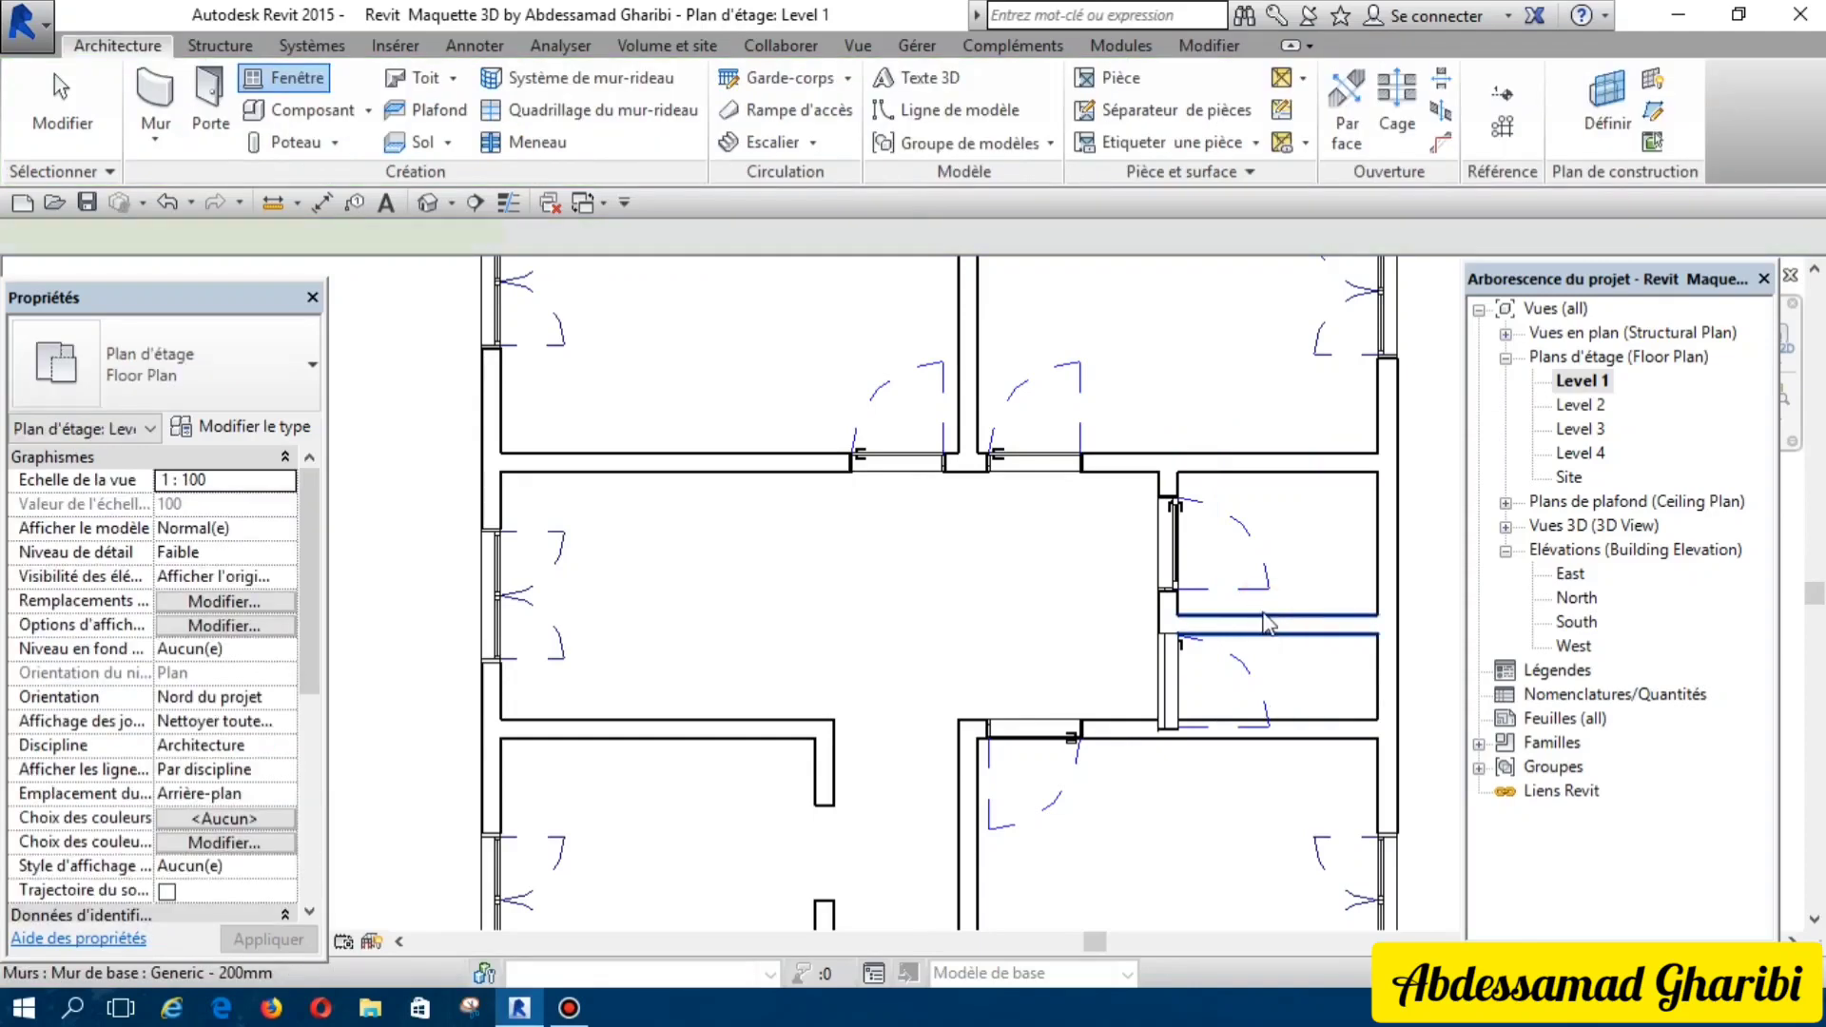
Step: Raise the partition between the two small right-hand rooms slightly, keeping it horizontal
left_click(1268, 623)
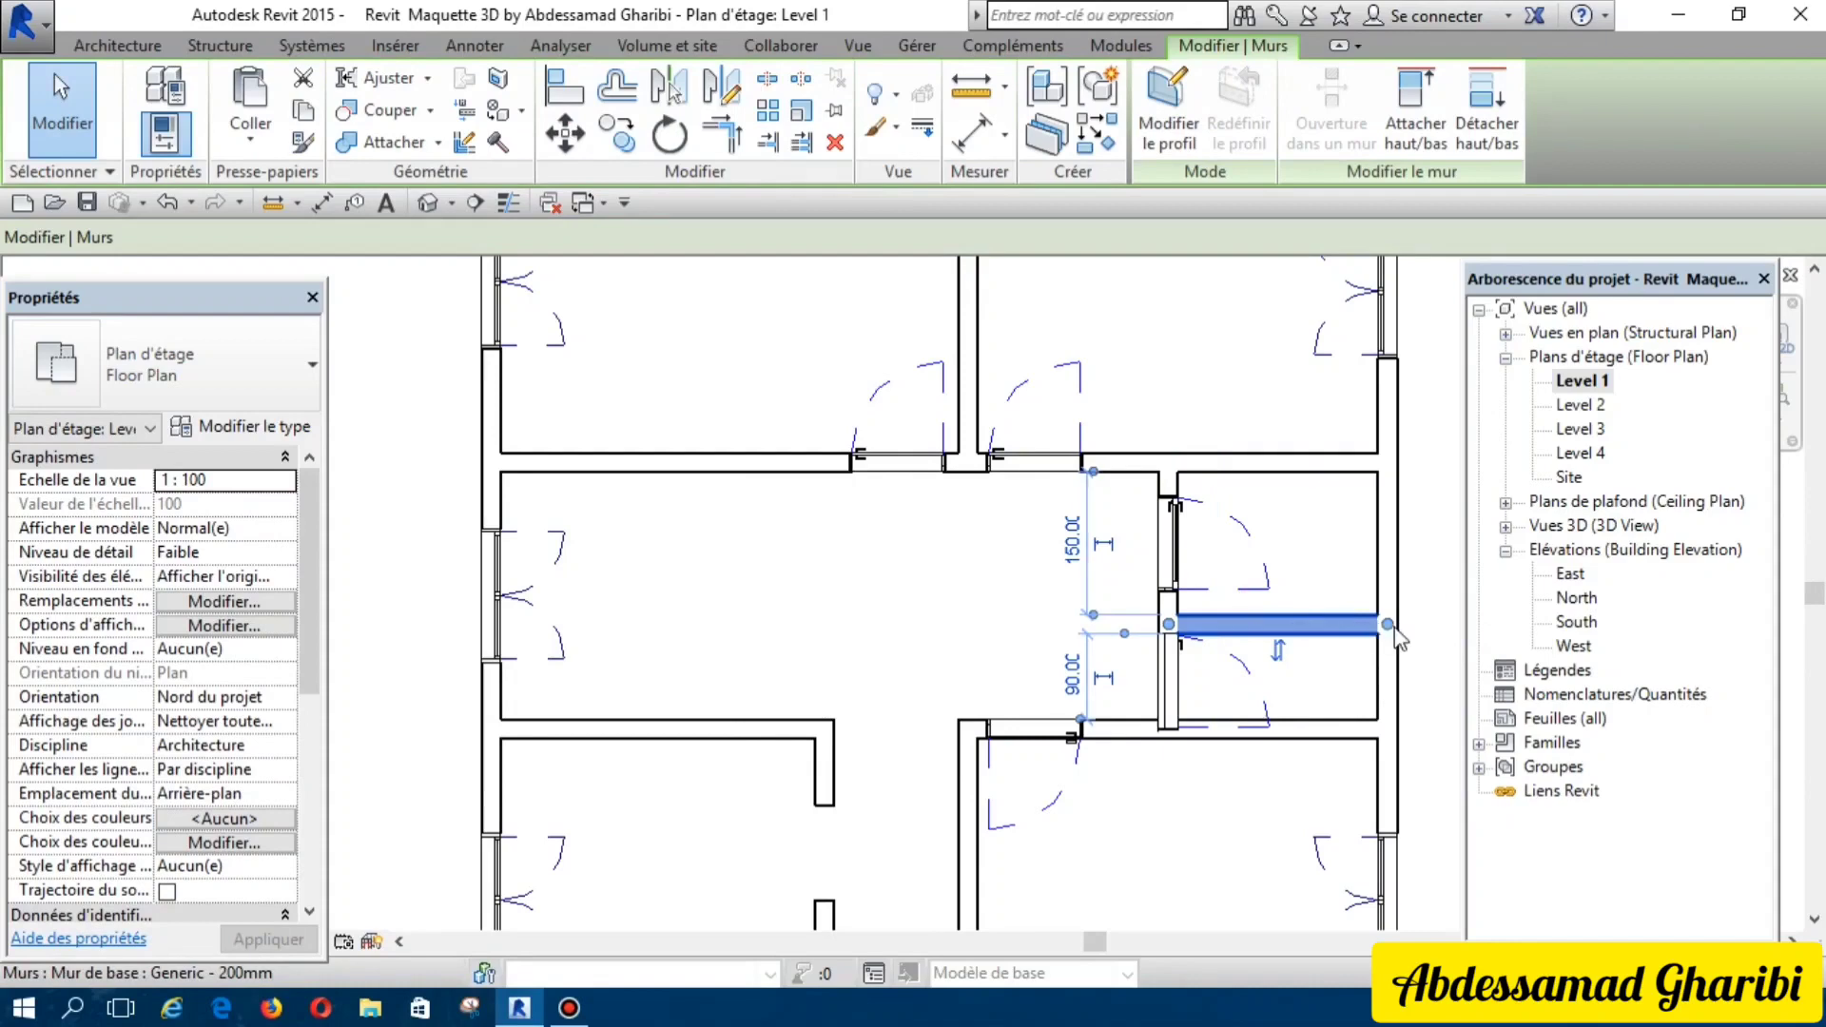
left_click(1387, 603)
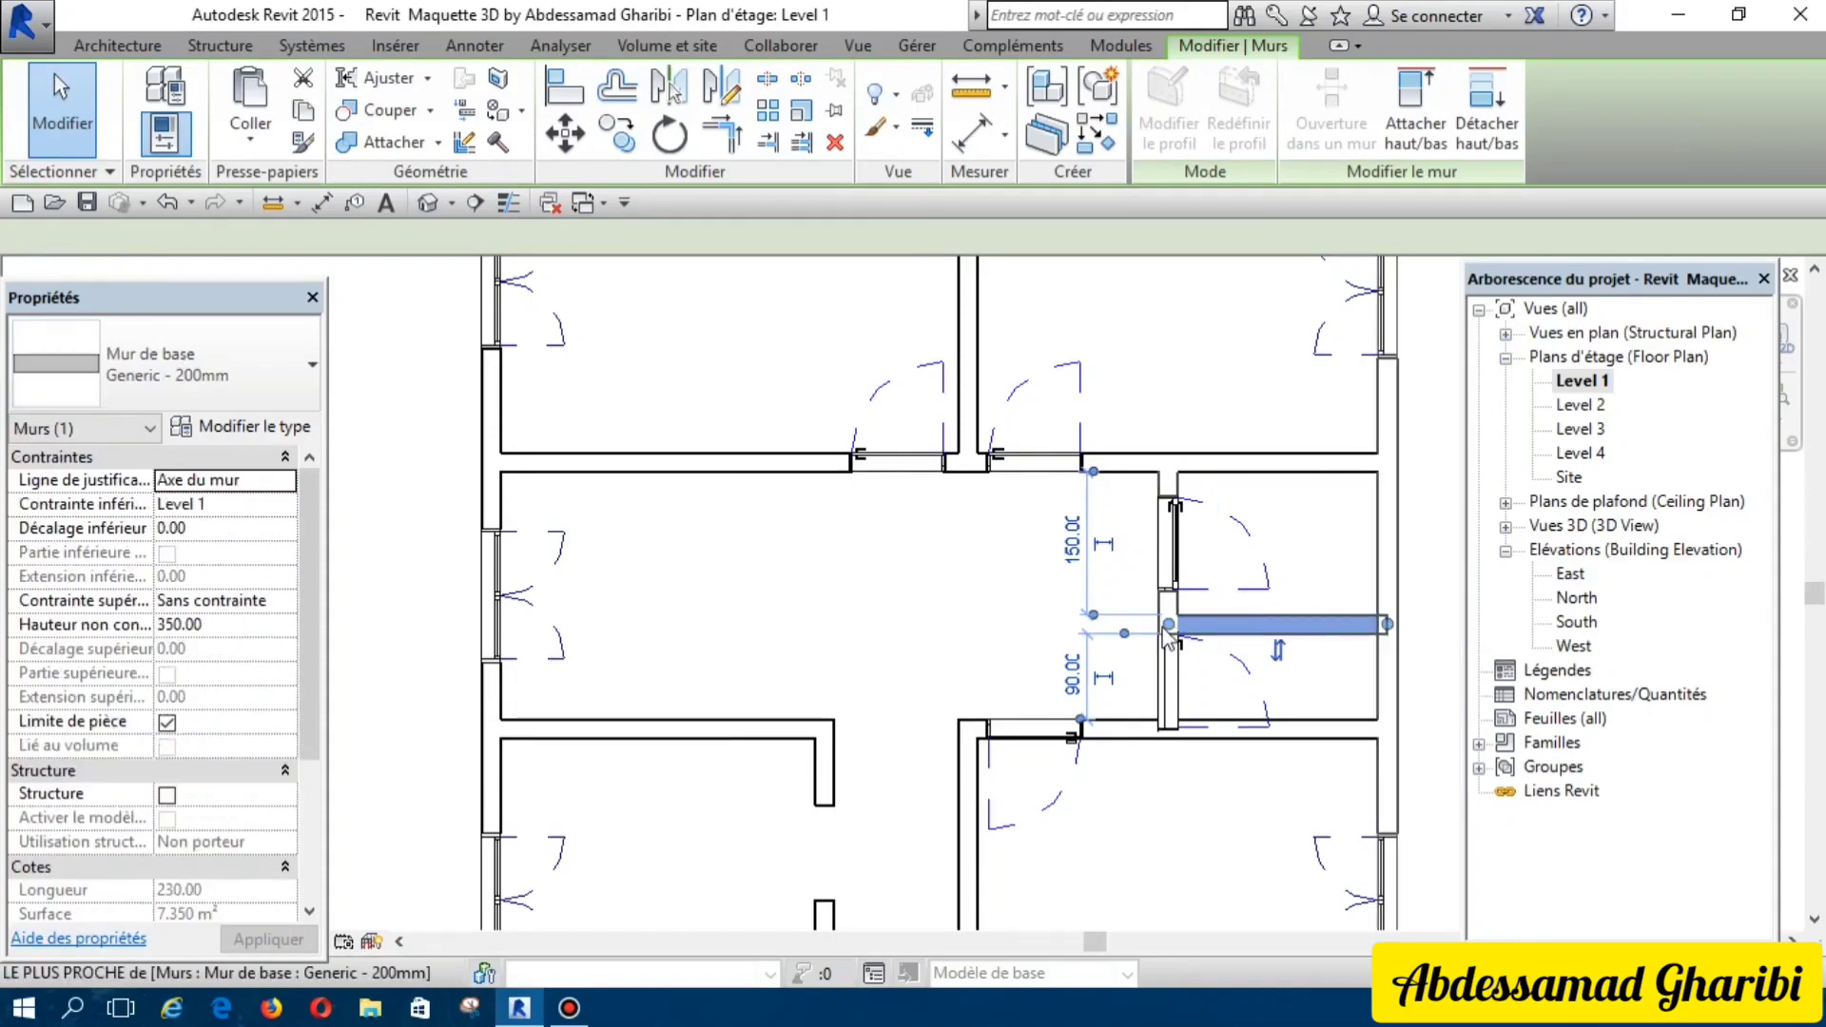
left_click_drag(1168, 625, 1167, 609)
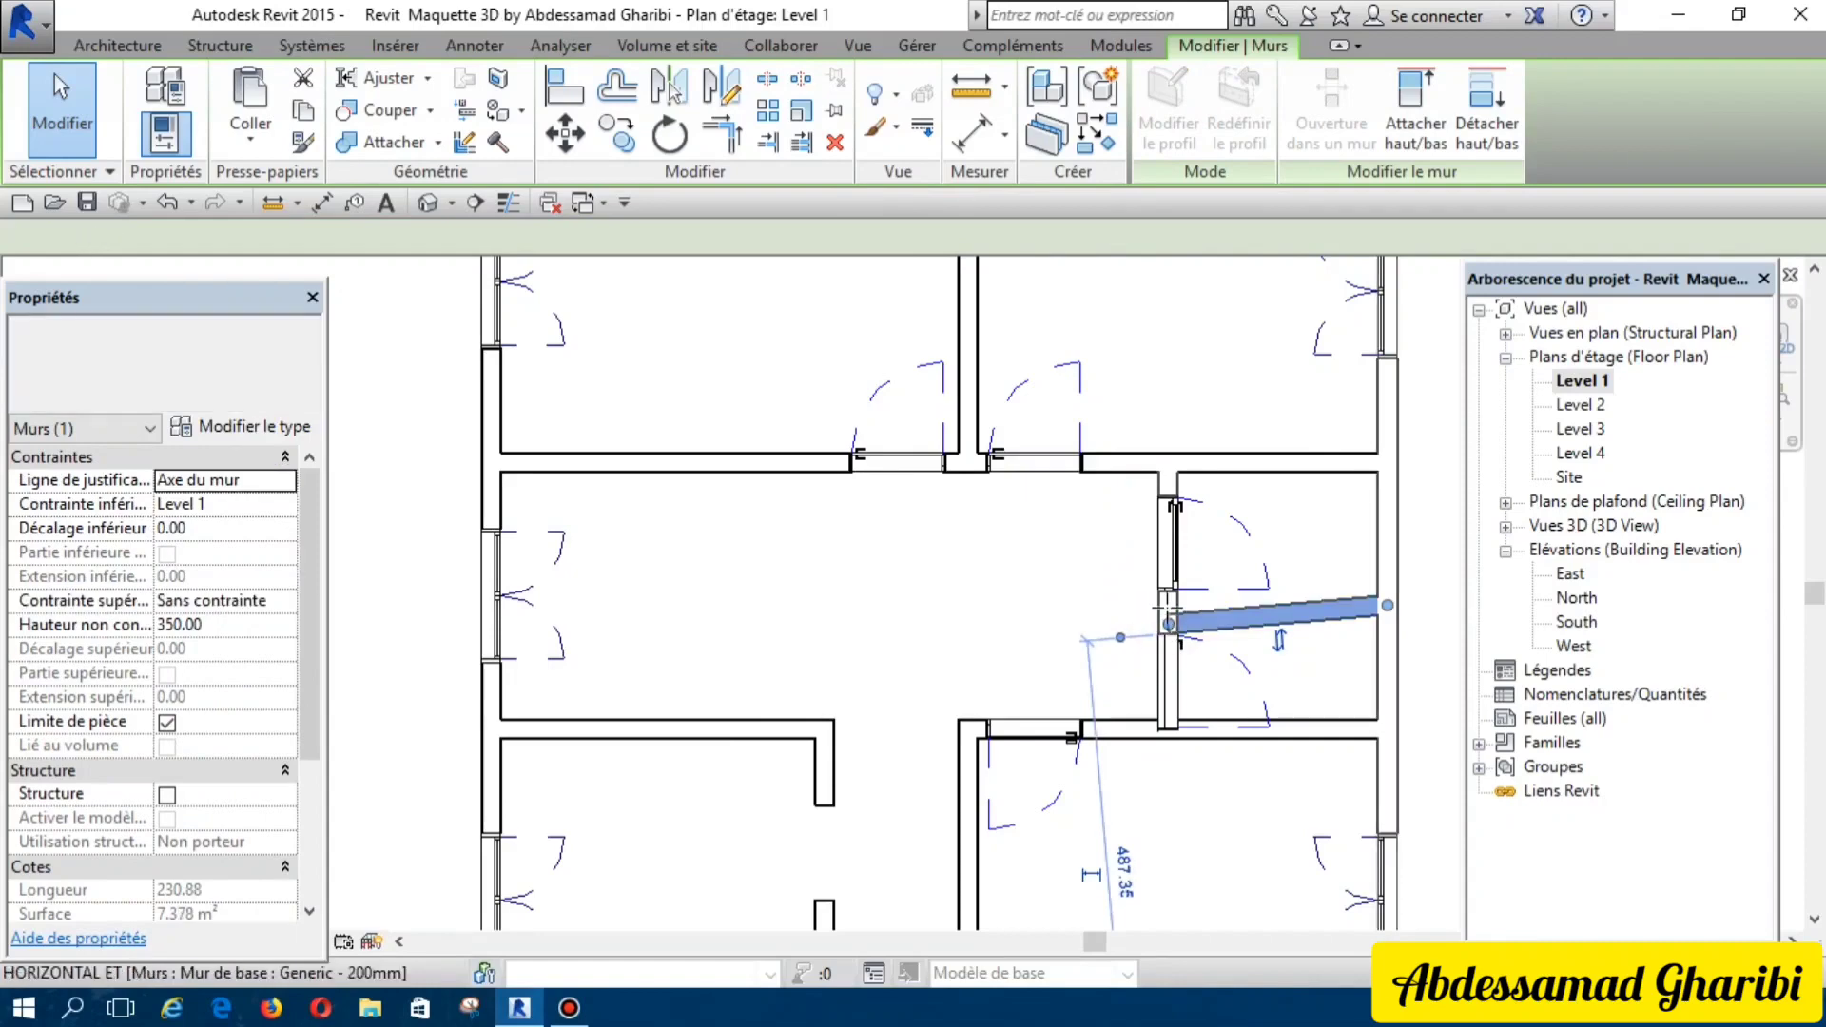
left_click_drag(1168, 620, 1168, 605)
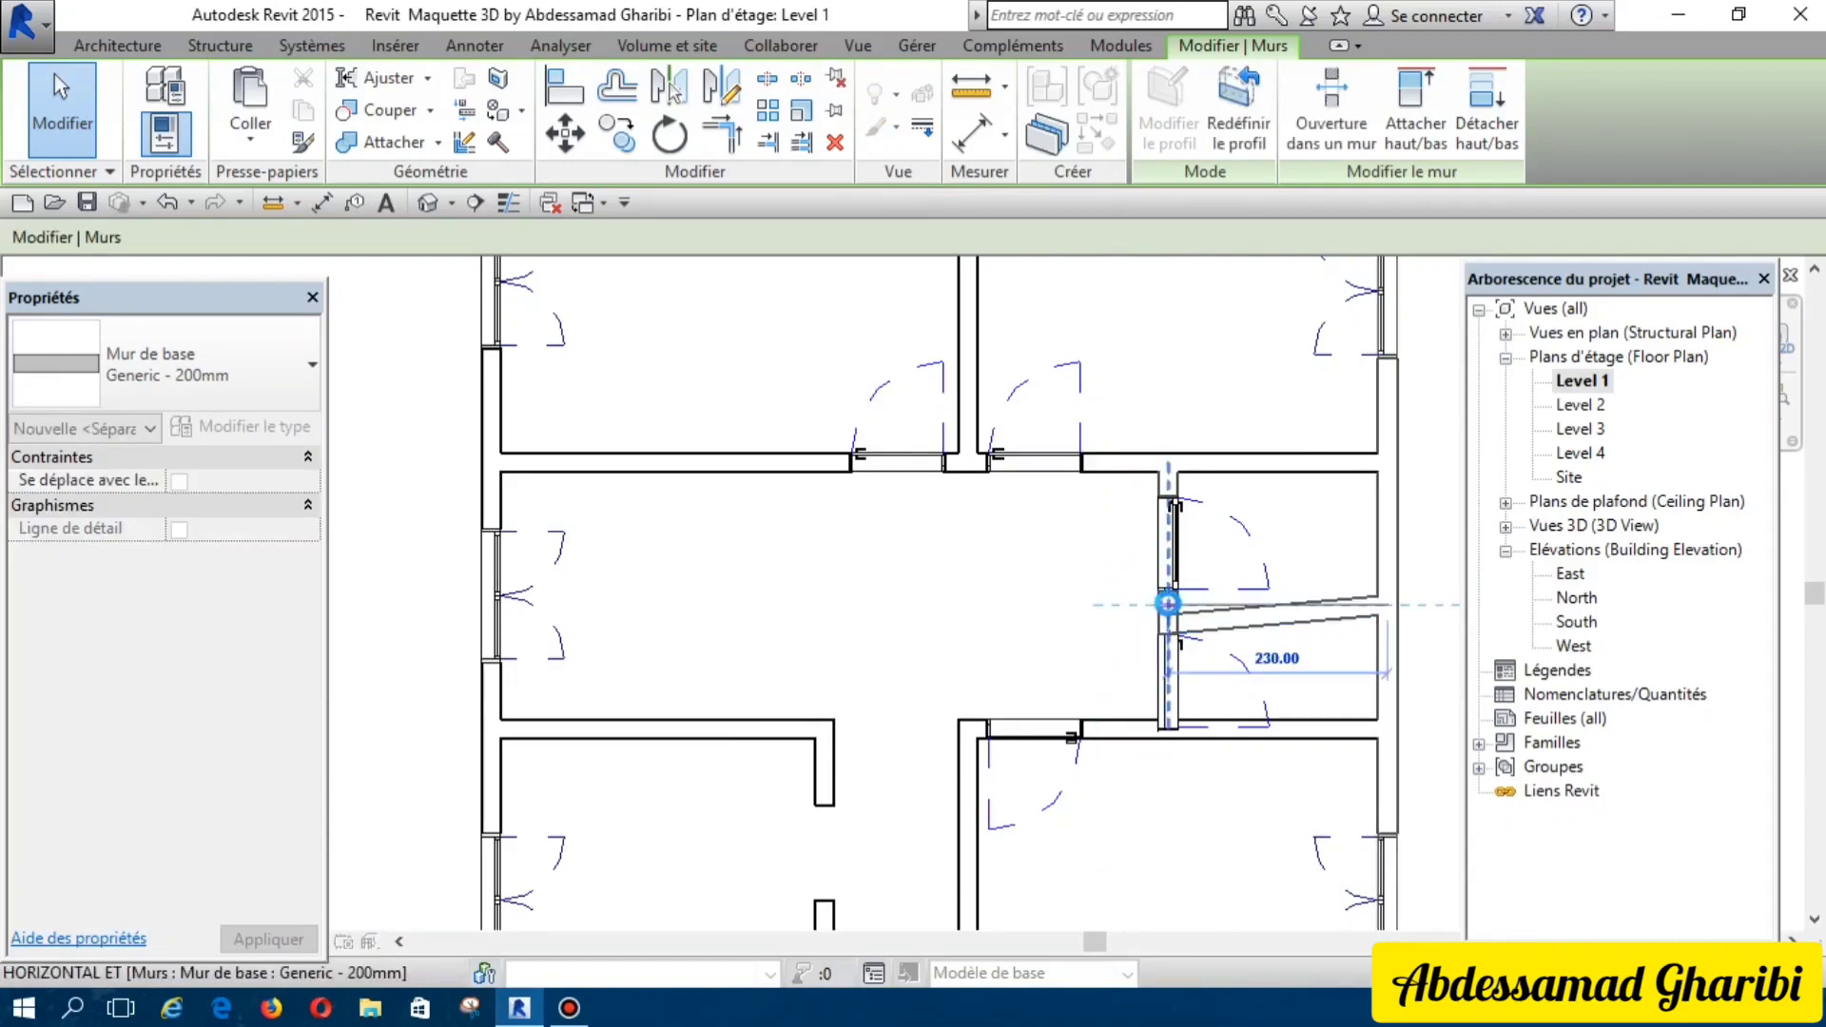
left_click_drag(1174, 616, 1172, 609)
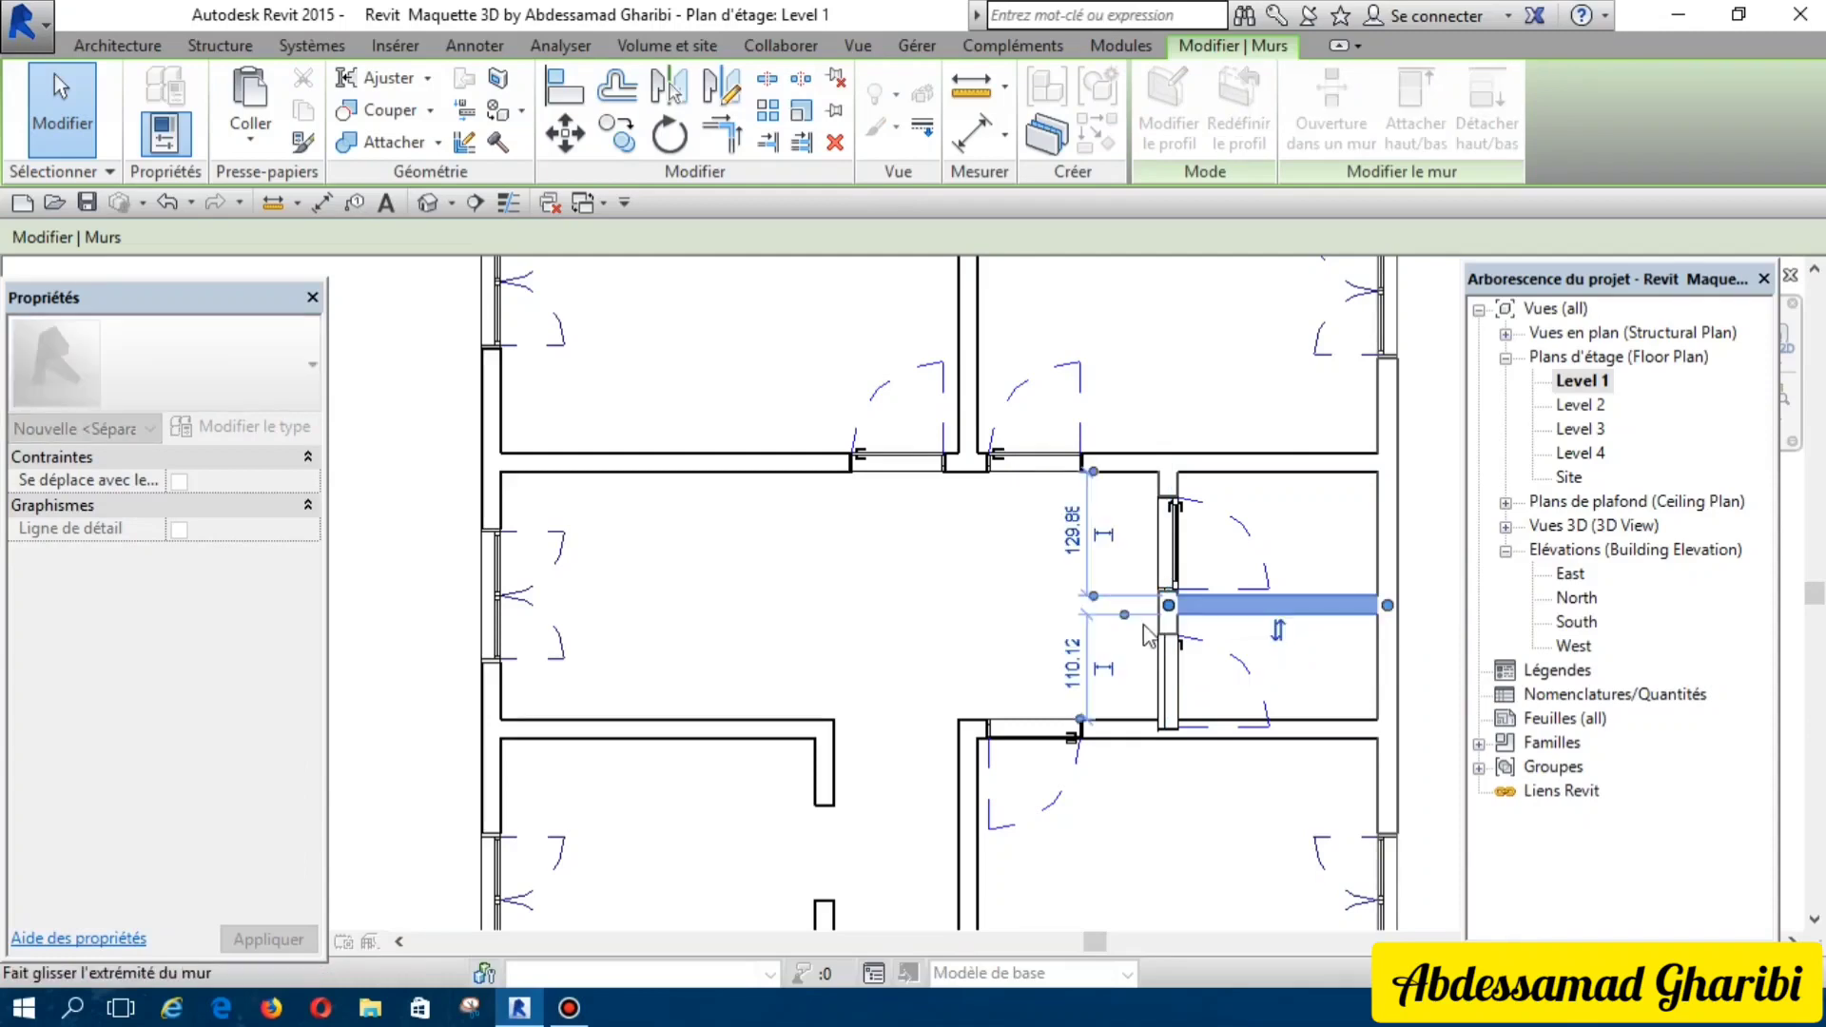
key("Escape")
Step: Delete the Porte entrée moderne 6 door of the lower small room
left_click(1227, 654)
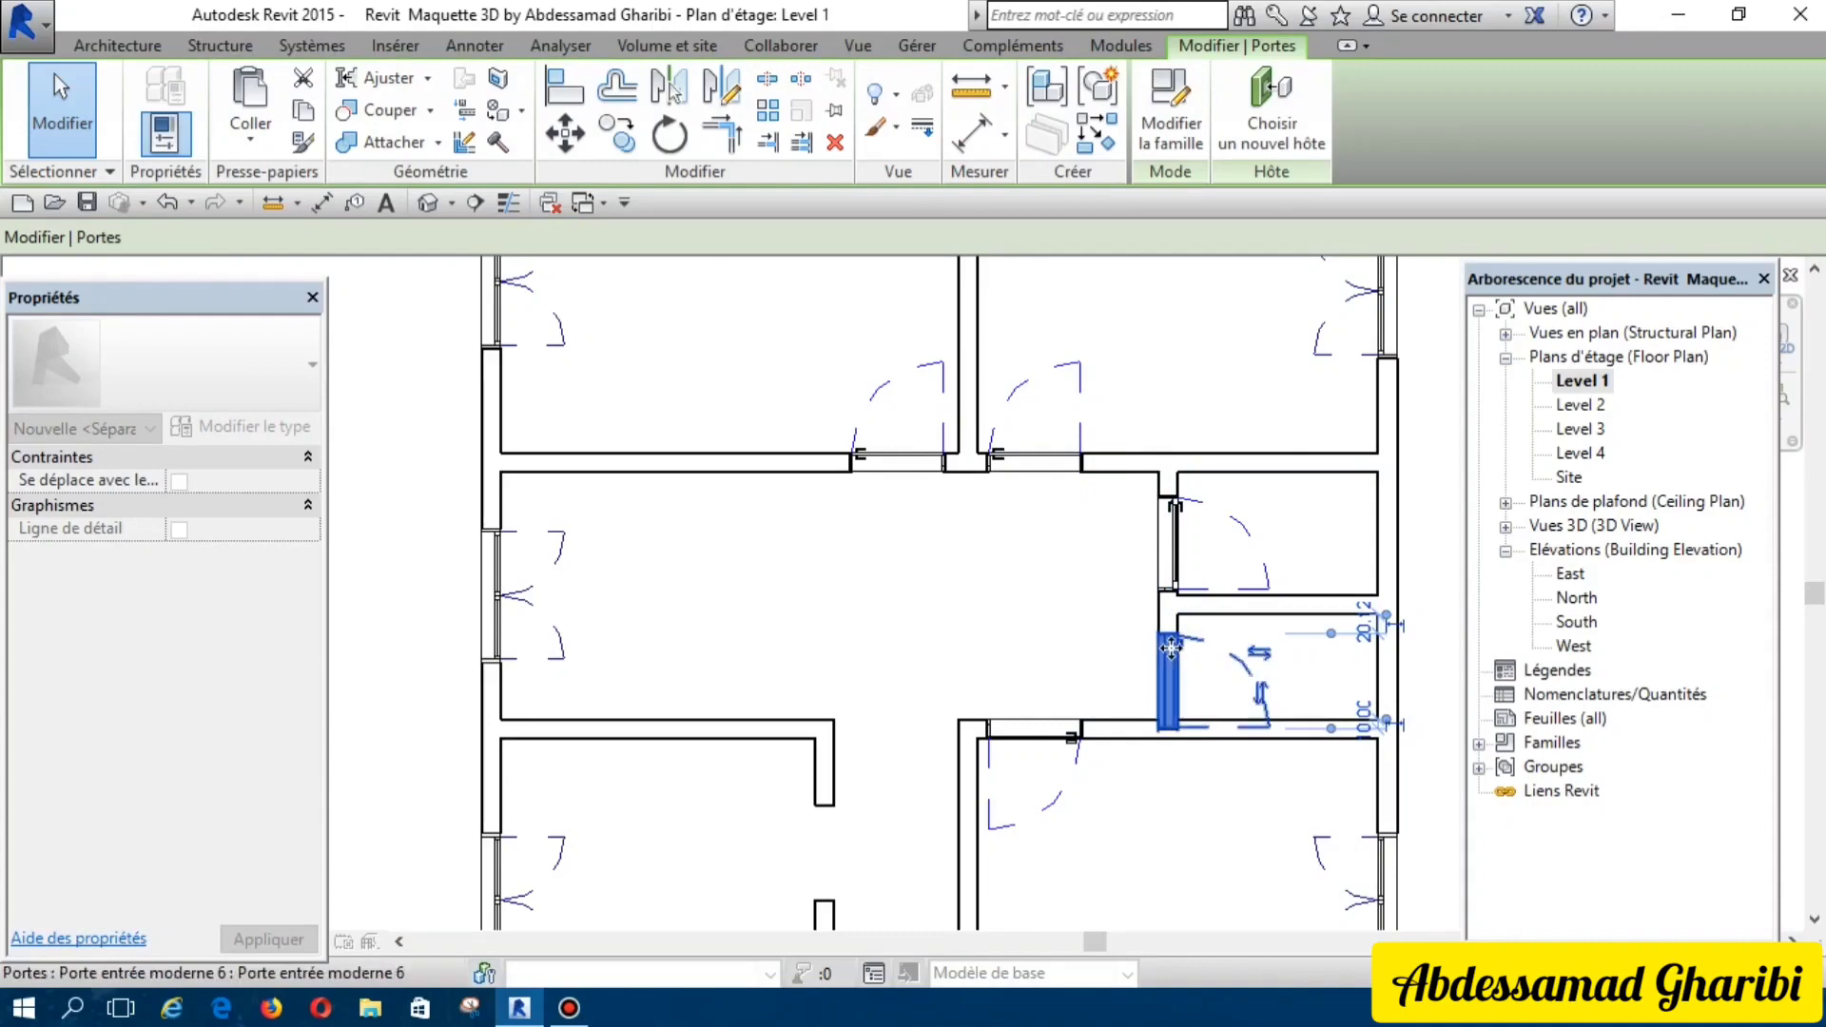
left_click(1170, 647)
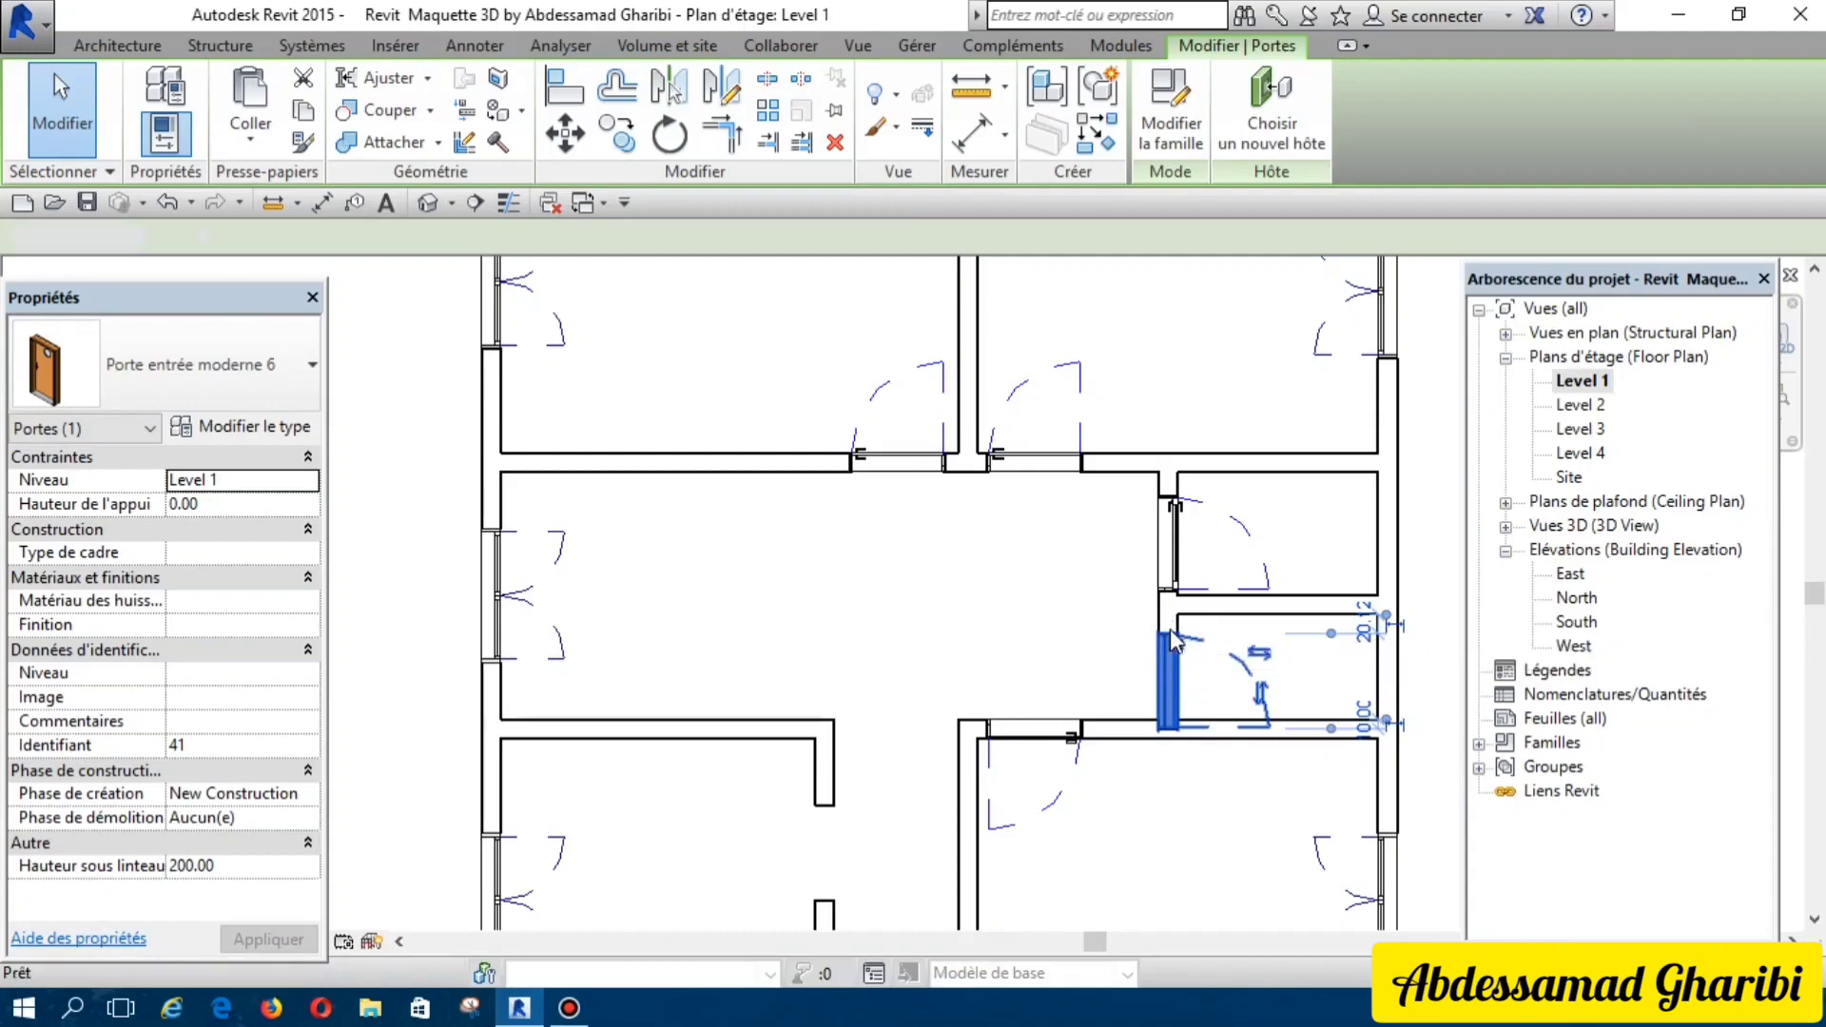
key("Delete")
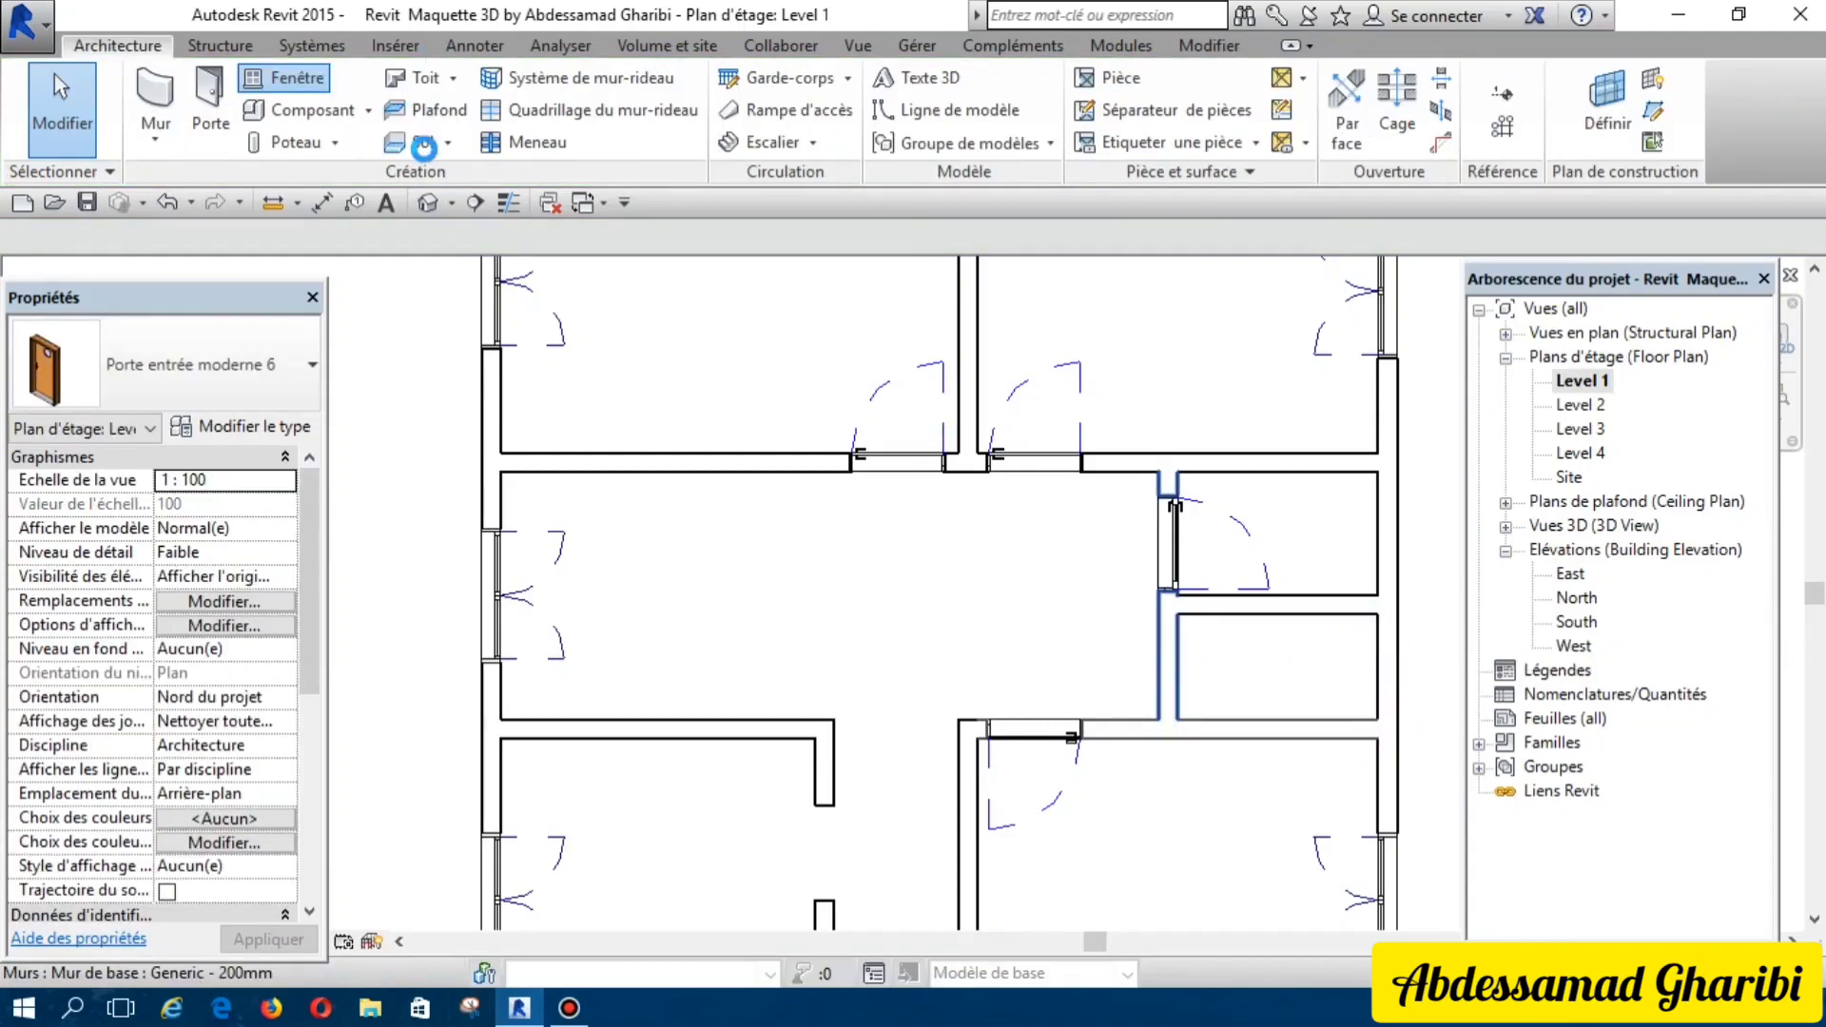
Step: Re-place a Porte entrée moderne 6 door in the lower small room's wall and start the Window tool
left_click(211, 109)
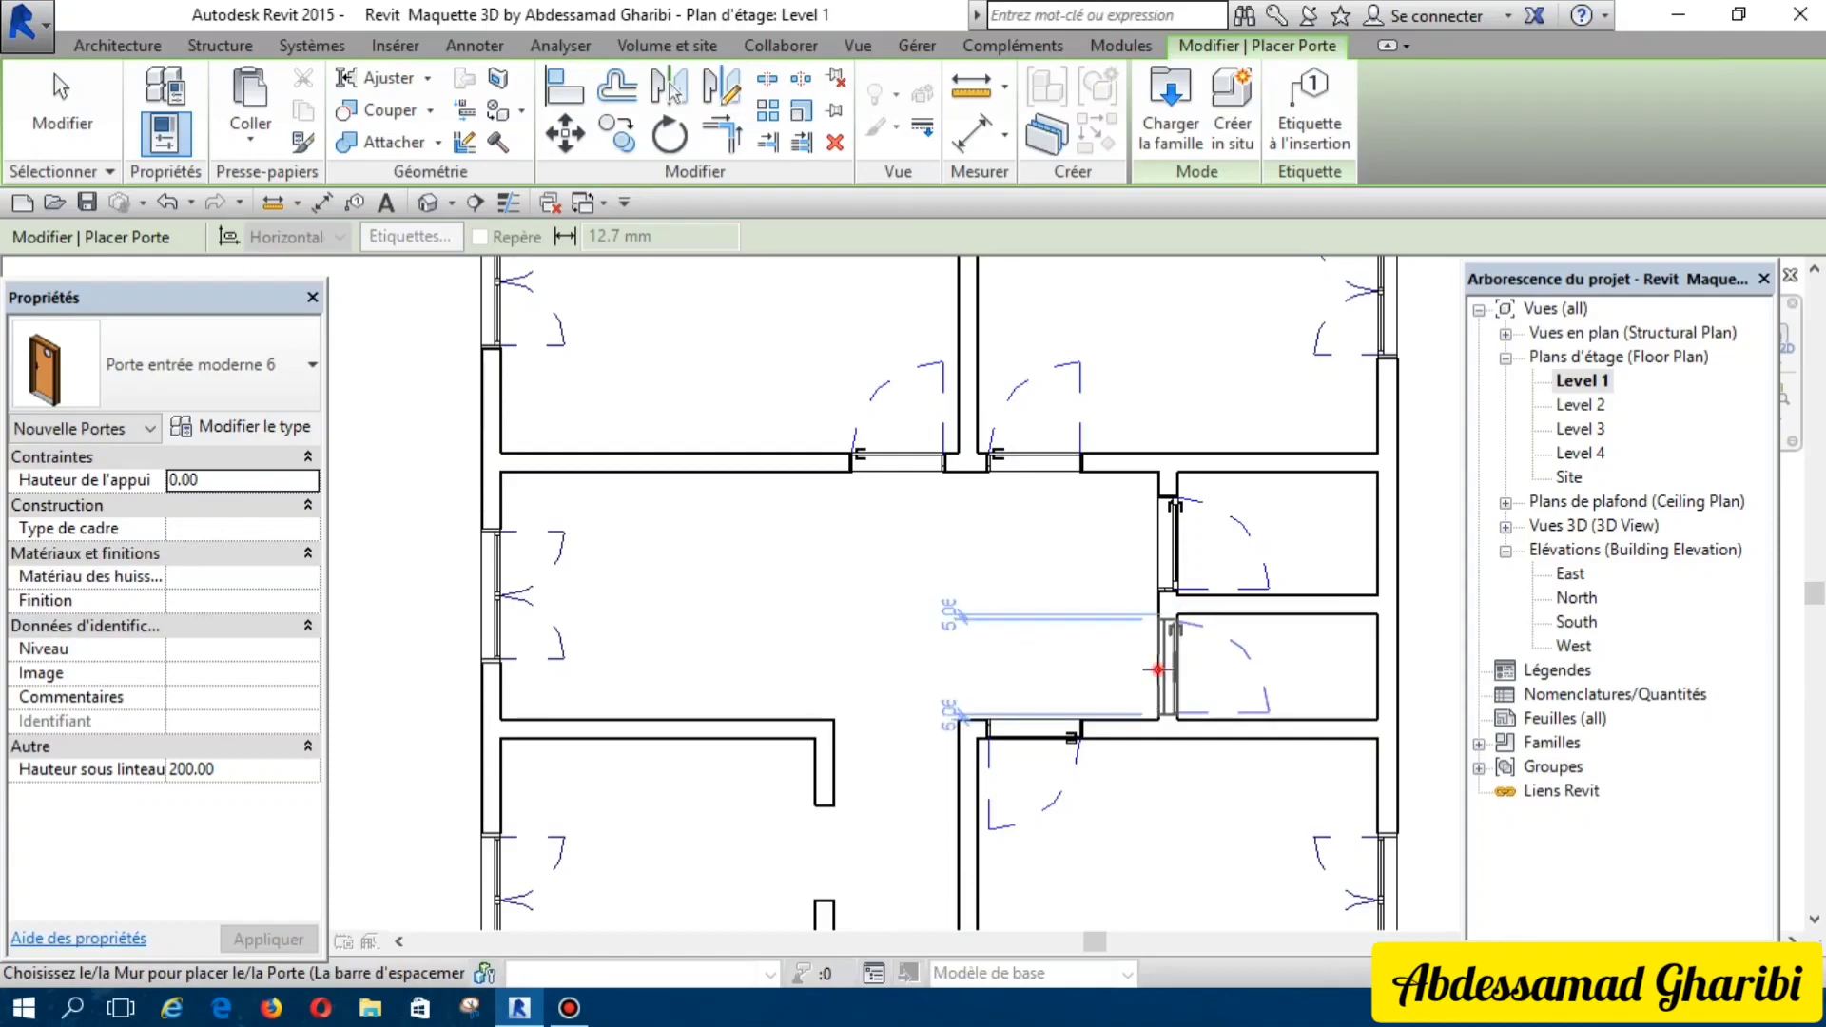
left_click(1158, 670)
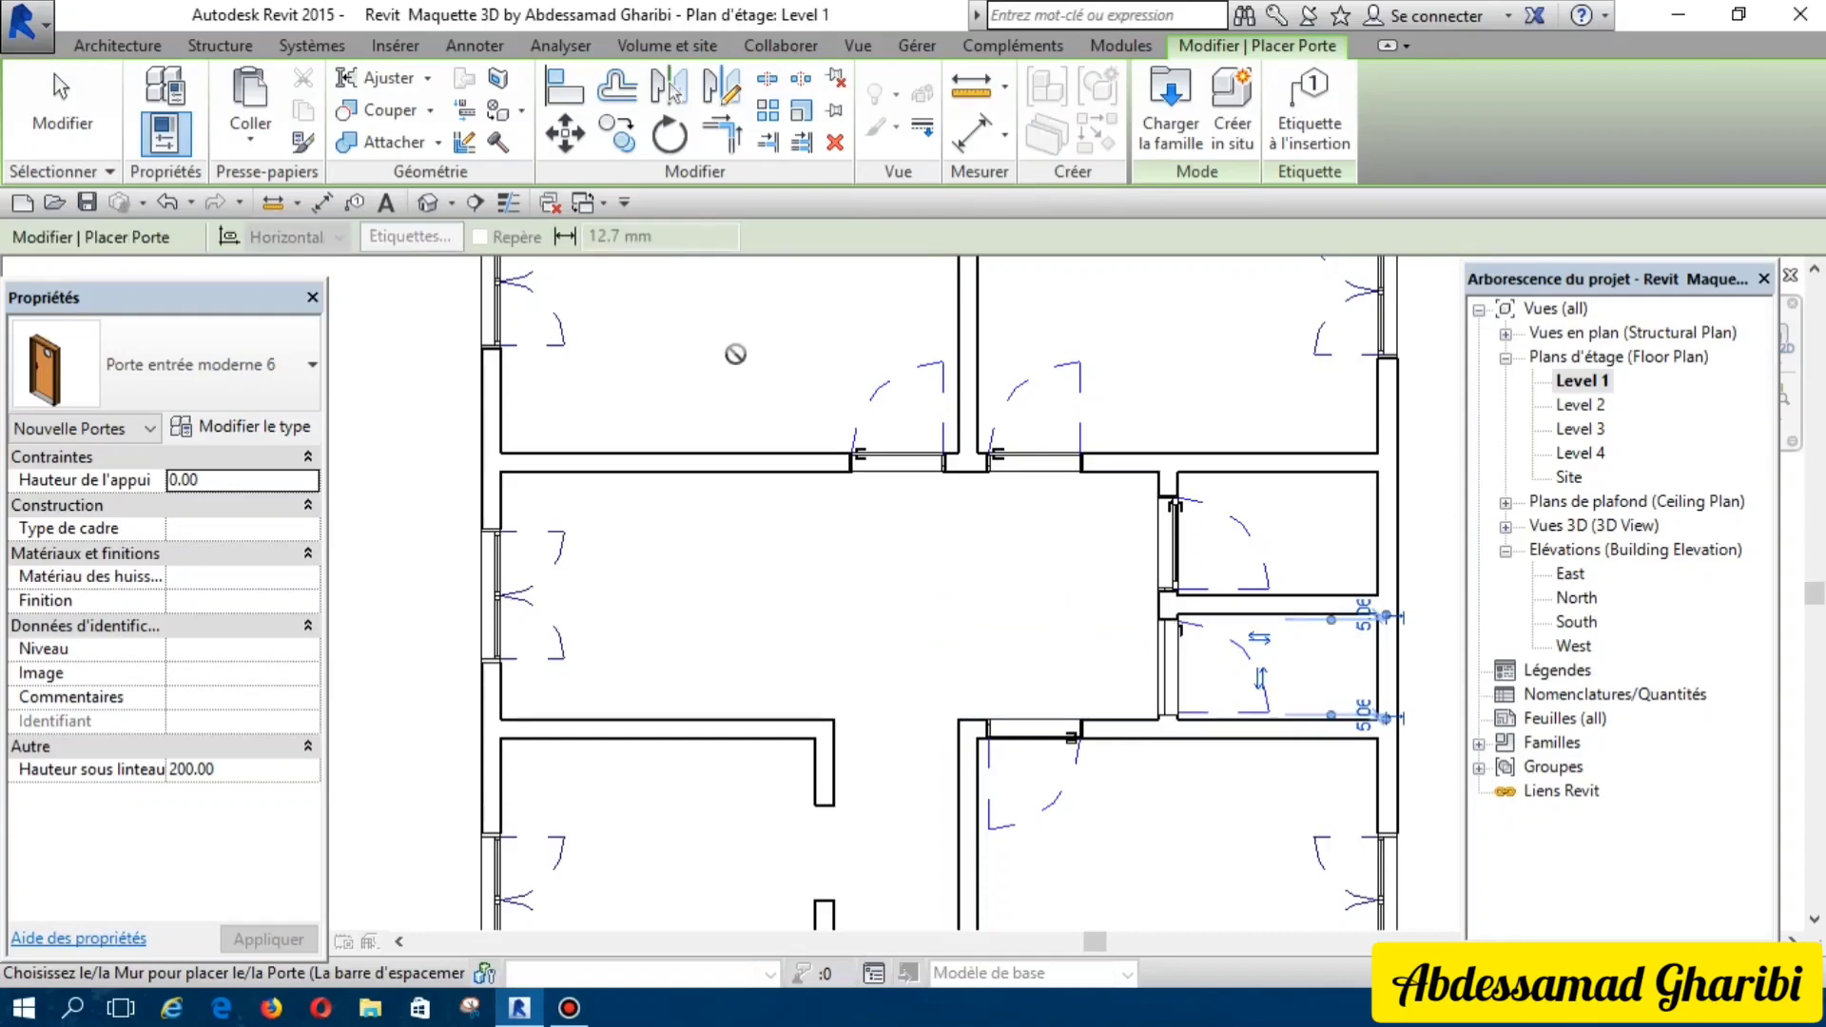
left_click(141, 50)
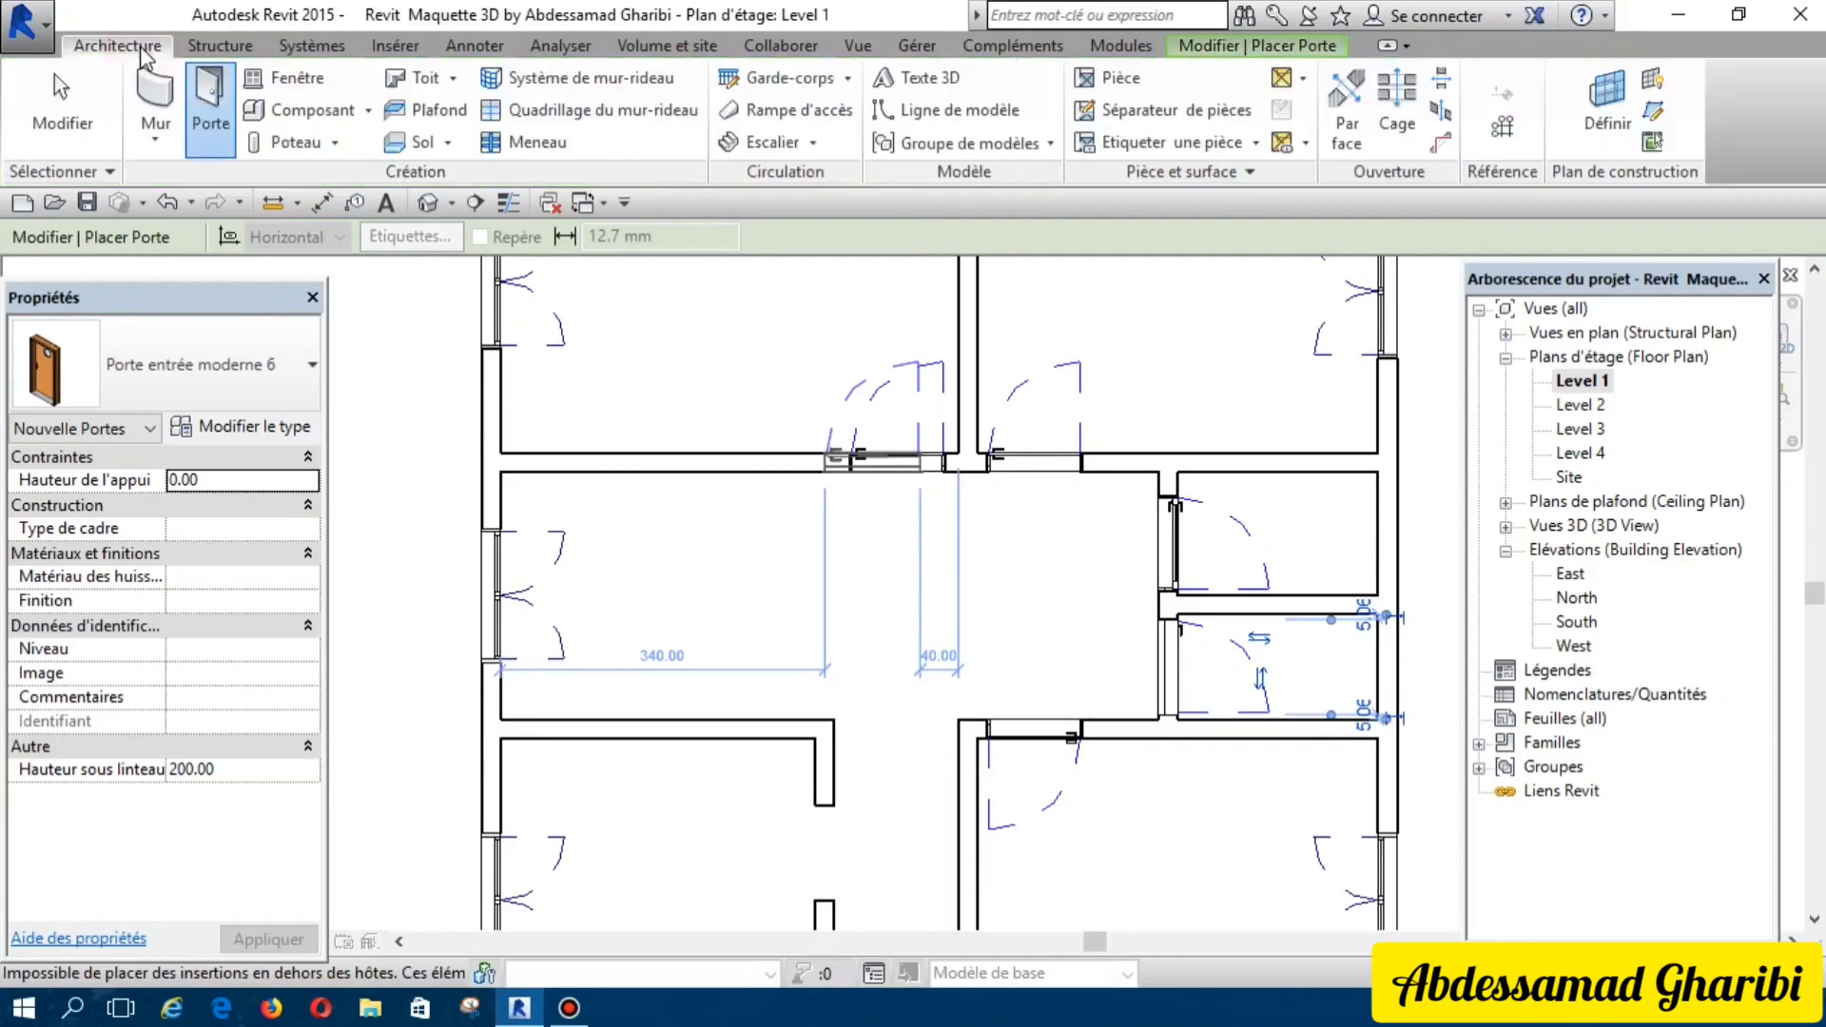
left_click(301, 84)
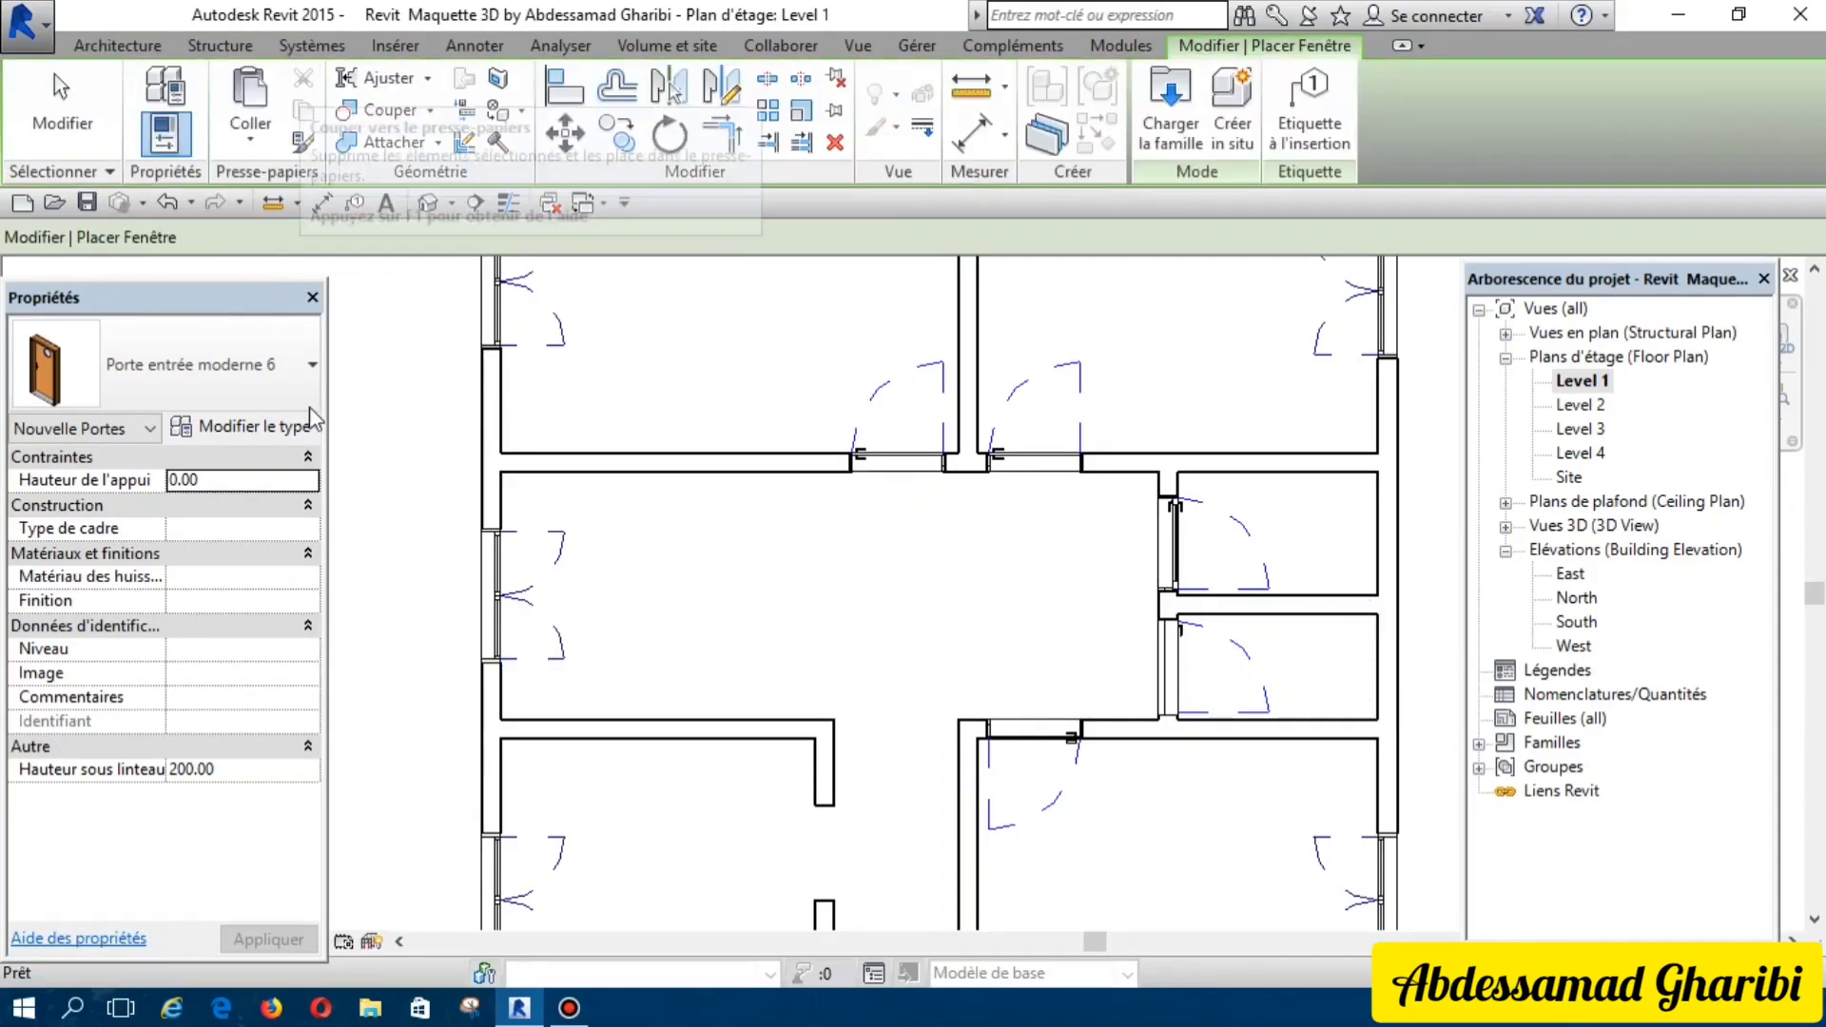
Step: Choose the M_Fixed 0406 x 0610mm type from the window type list
left_click(309, 378)
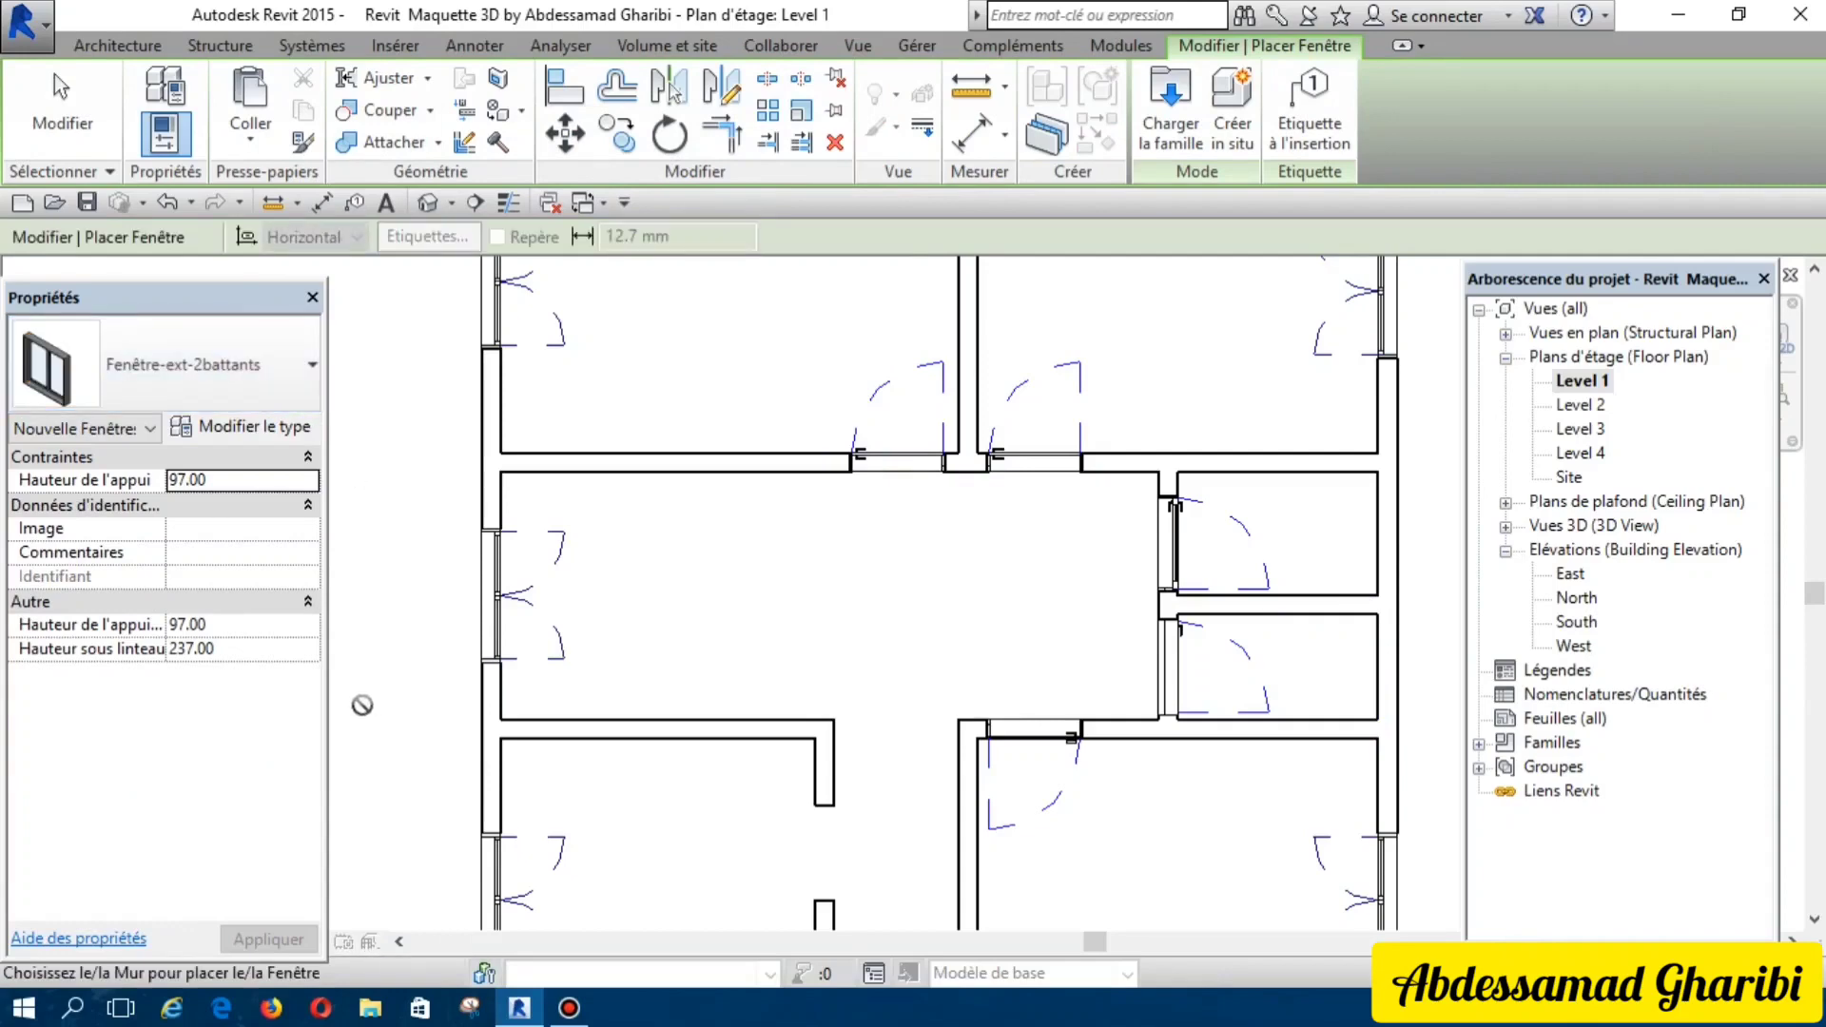
left_click(301, 384)
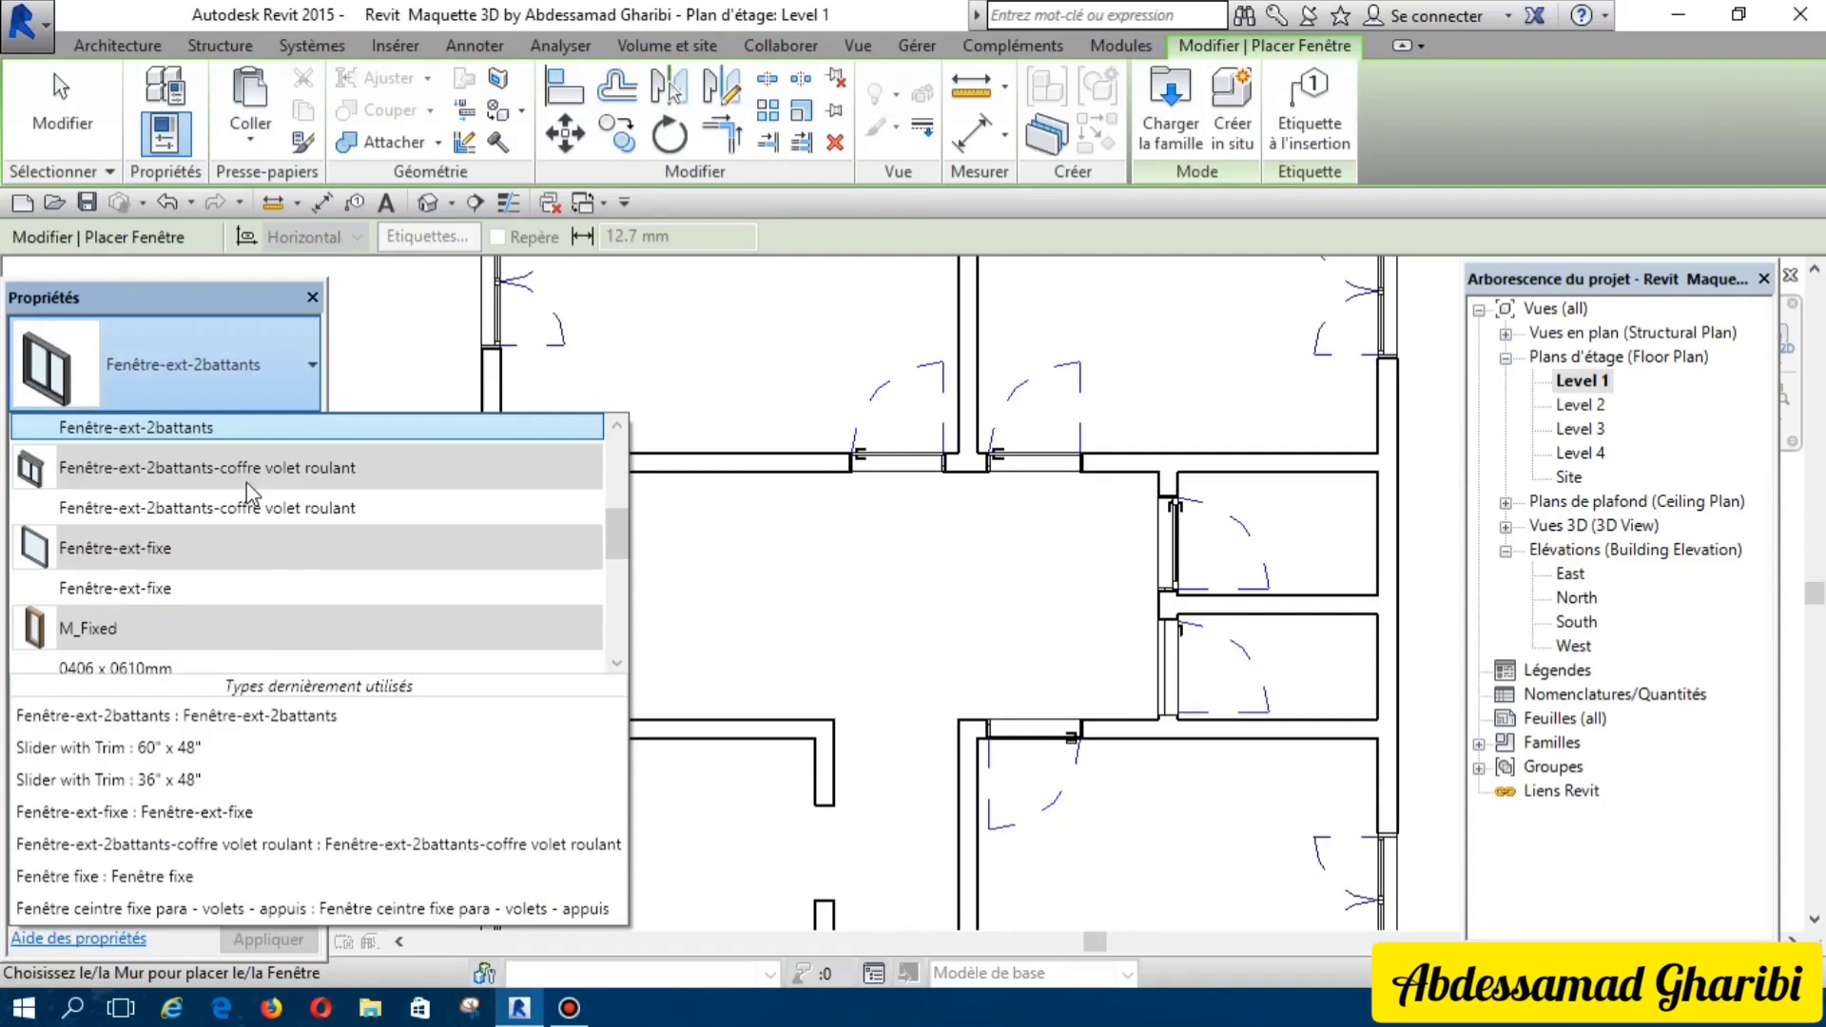
scroll(250, 487, "up", 2)
scroll(250, 487, "up", 1)
scroll(249, 487, "up", 2)
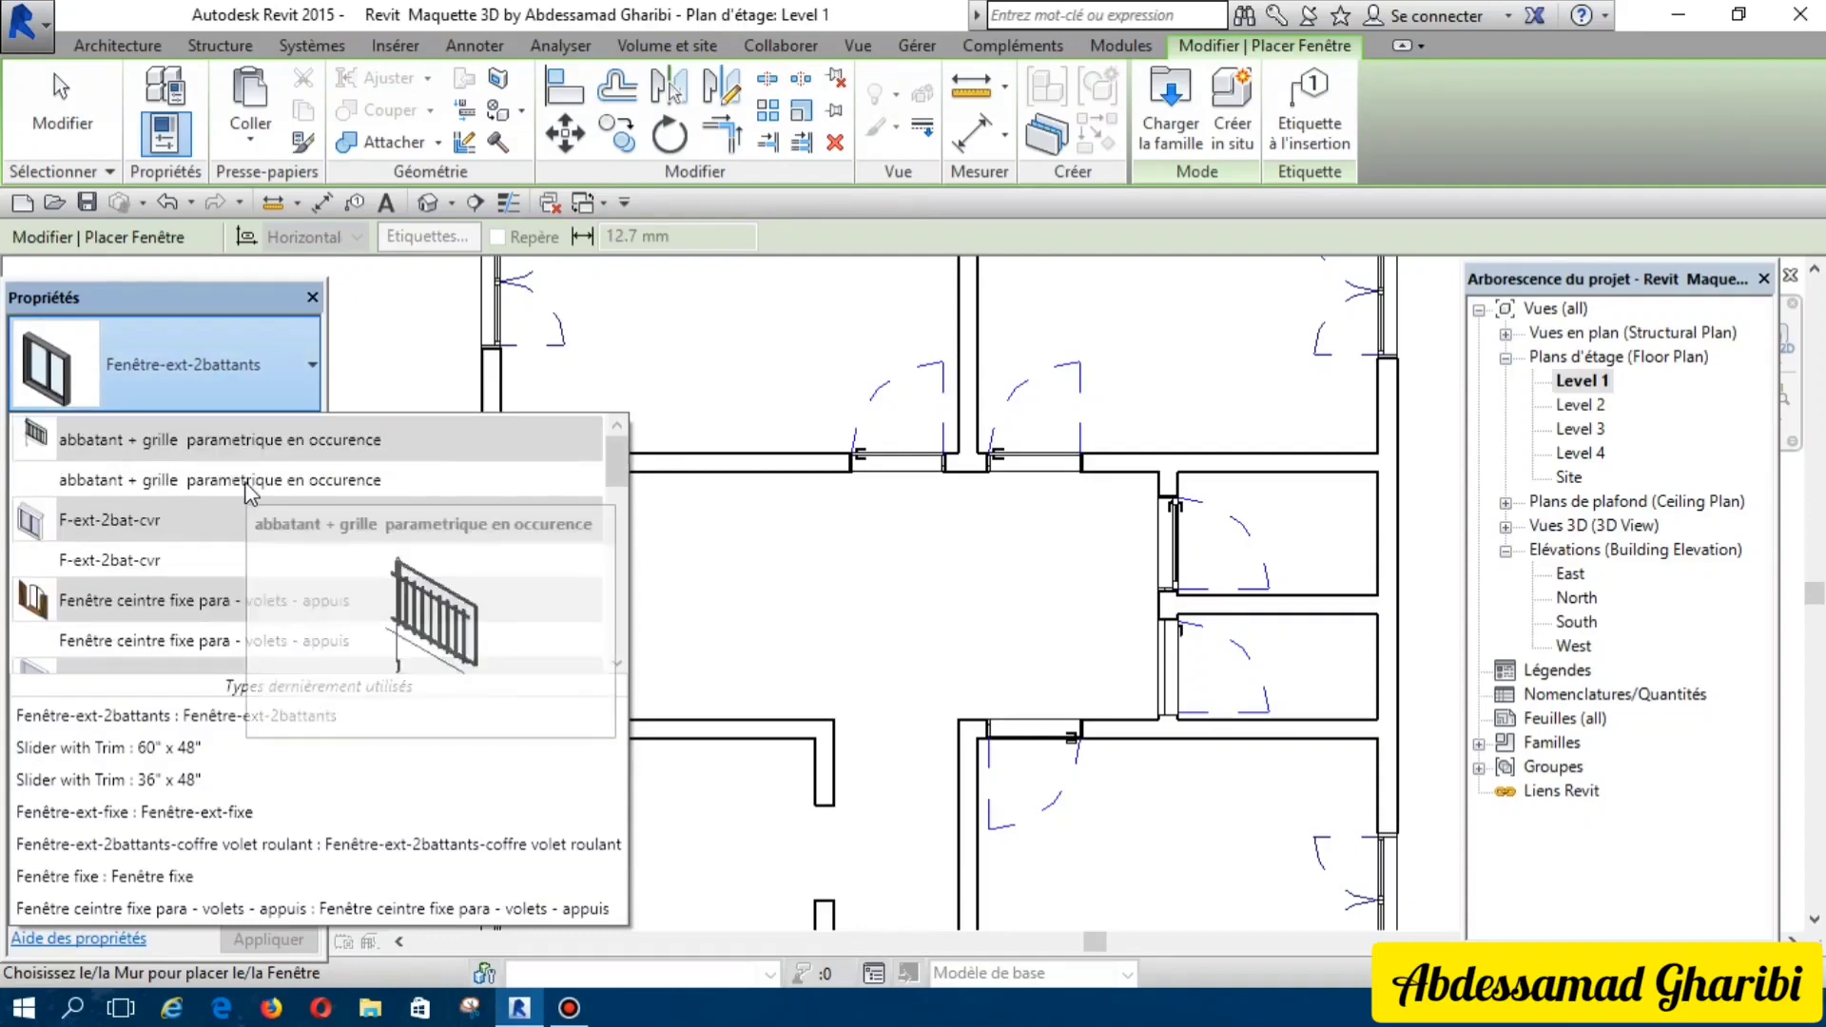
scroll(249, 487, "down", 2)
scroll(249, 487, "down", 2)
scroll(250, 492, "down", 2)
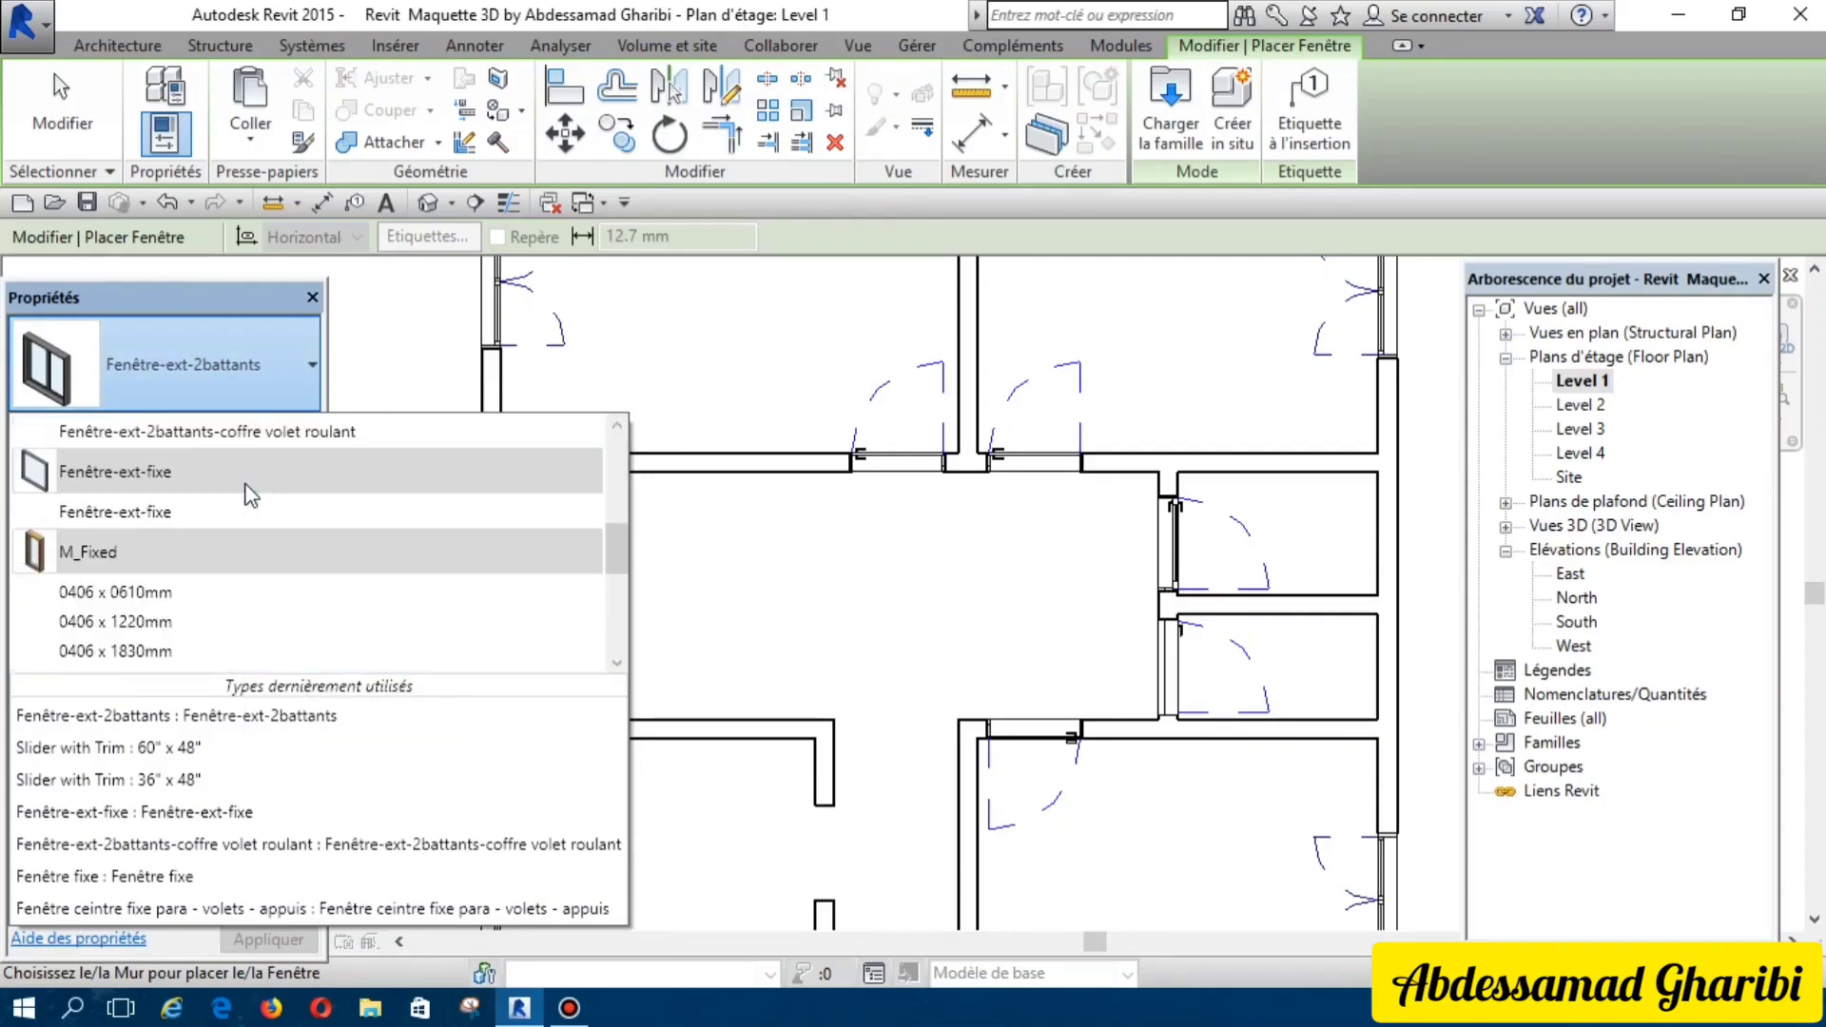
scroll(249, 492, "down", 2)
scroll(249, 491, "down", 1)
scroll(249, 492, "down", 1)
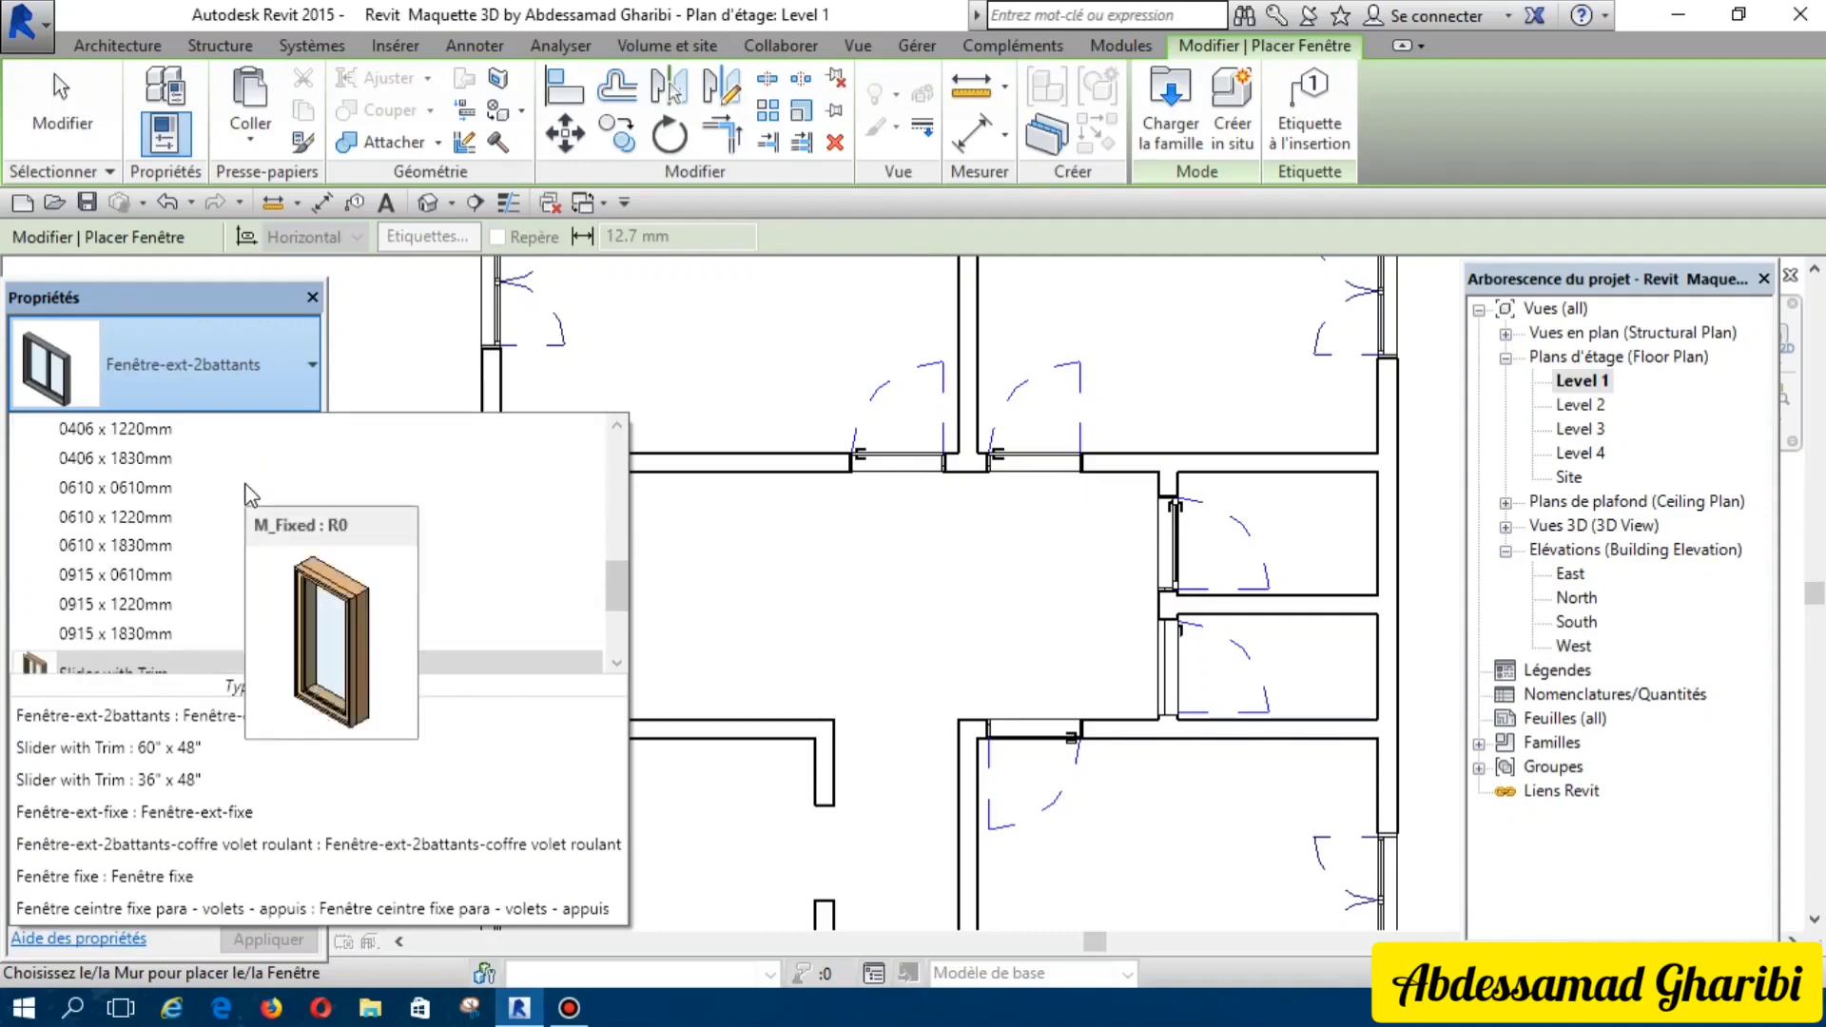
scroll(249, 492, "down", 2)
scroll(250, 493, "down", 1)
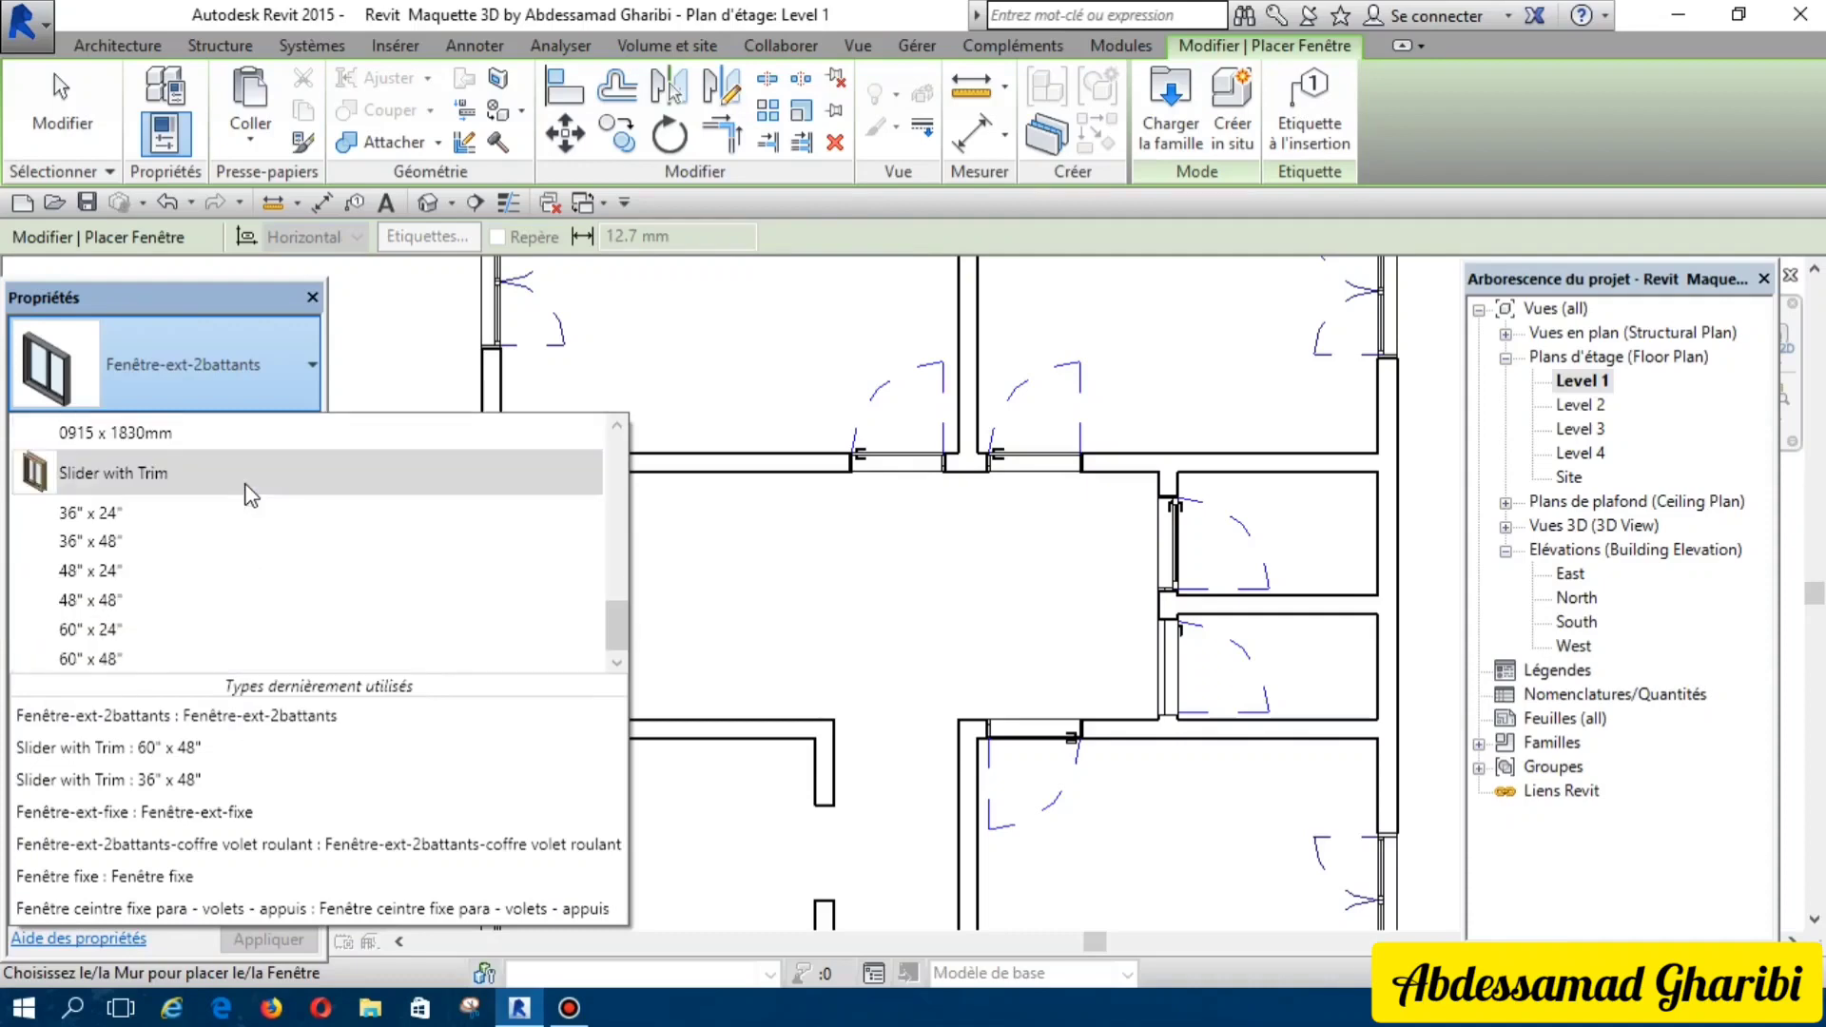
scroll(244, 483, "up", 1)
scroll(244, 484, "up", 1)
scroll(147, 514, "up", 1)
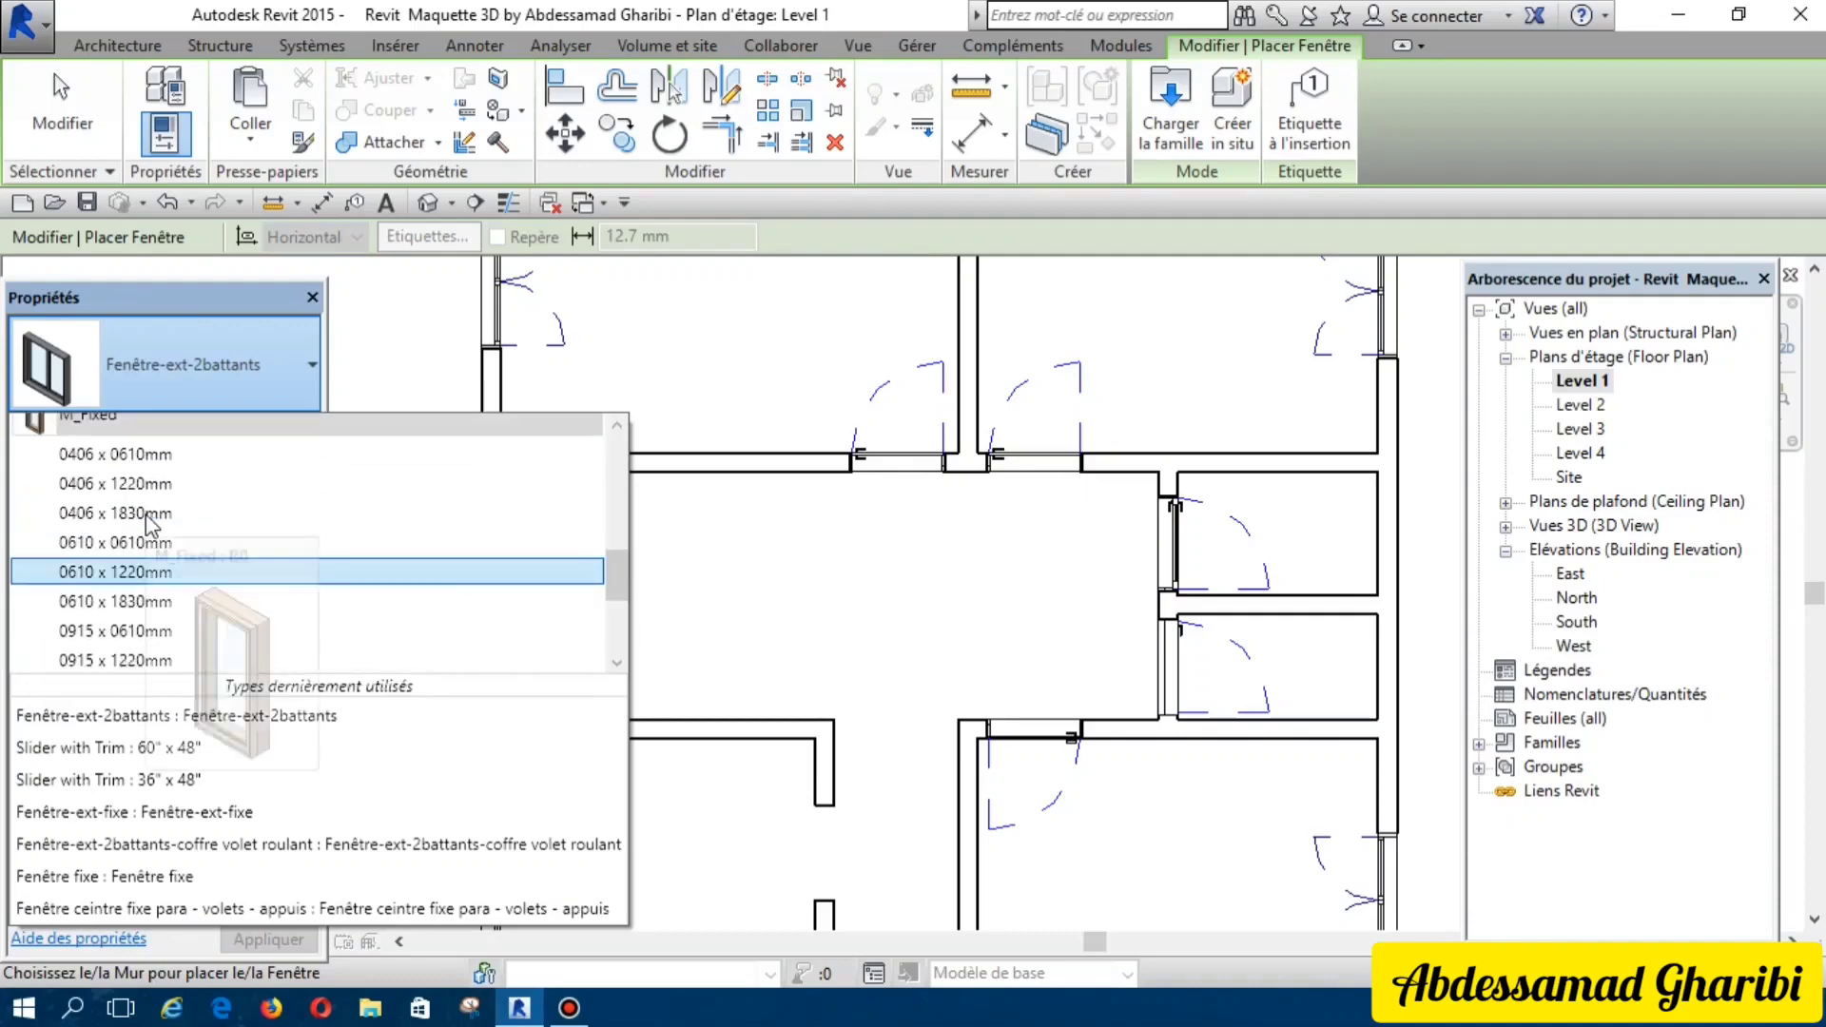
left_click(158, 455)
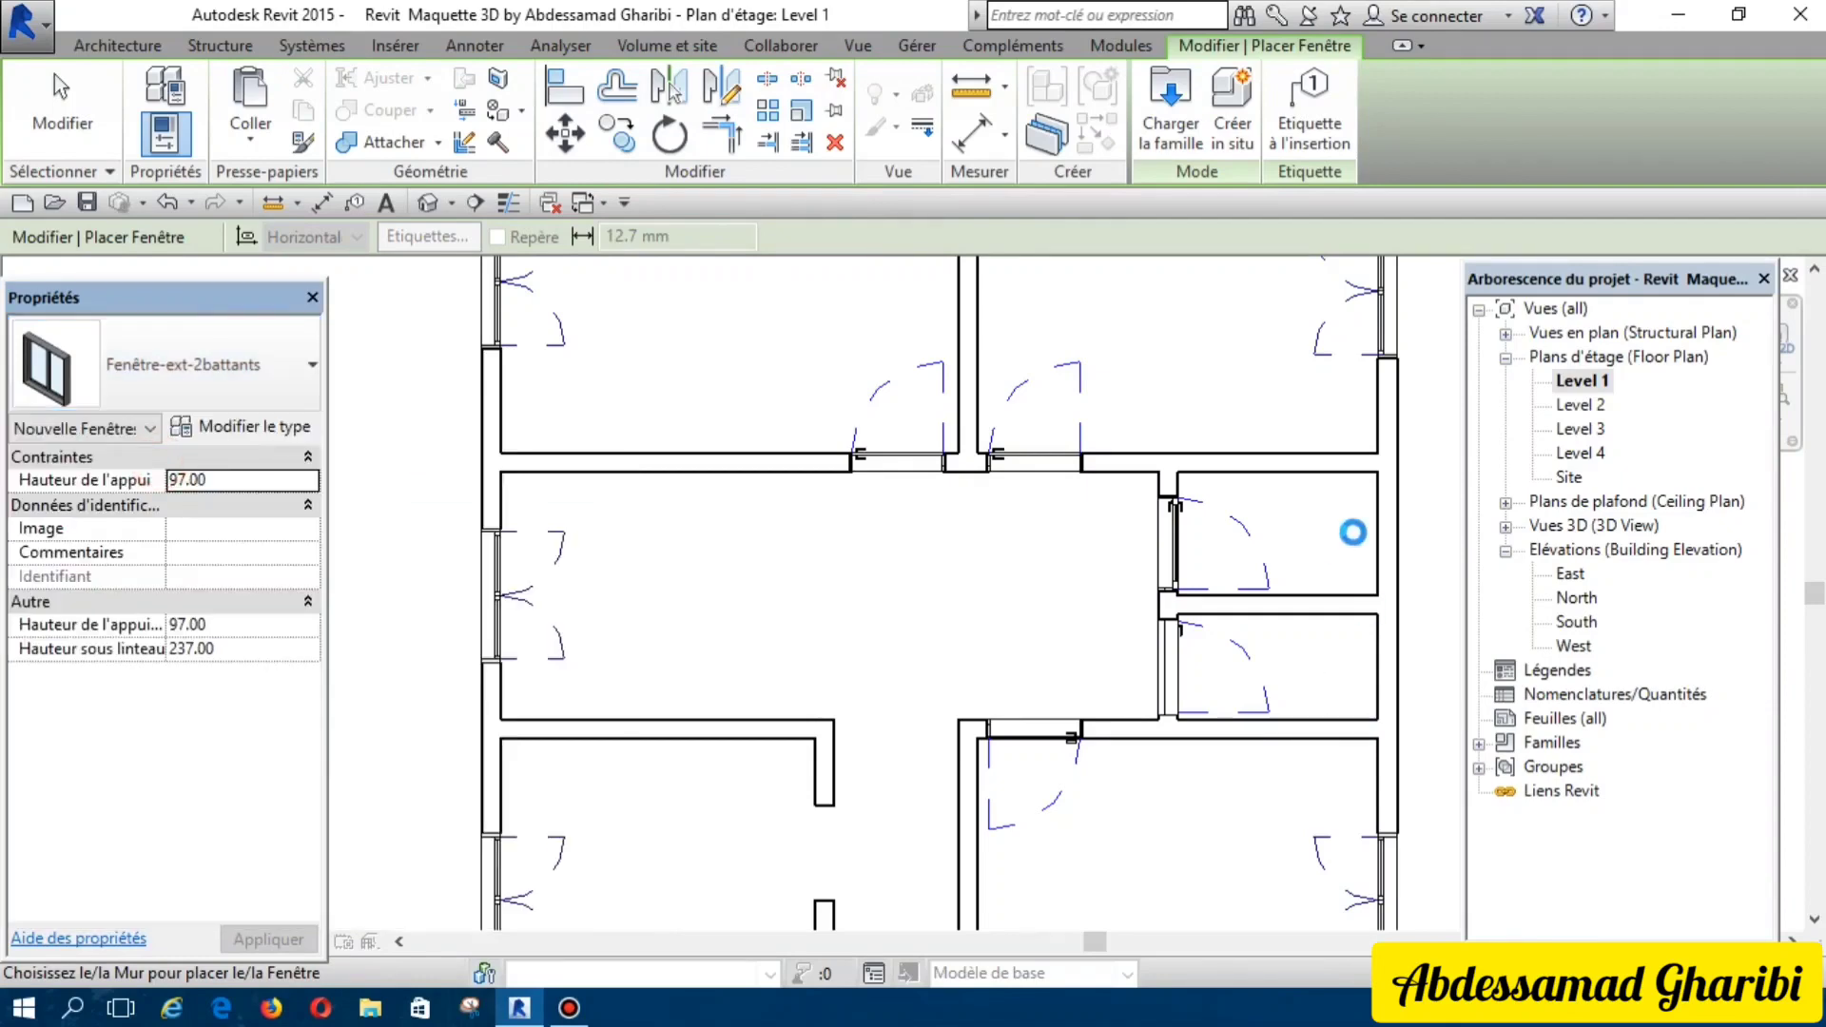
Step: Place M_Fixed 0406 x 0610mm windows in the outer walls of both small right-hand rooms
key("Escape")
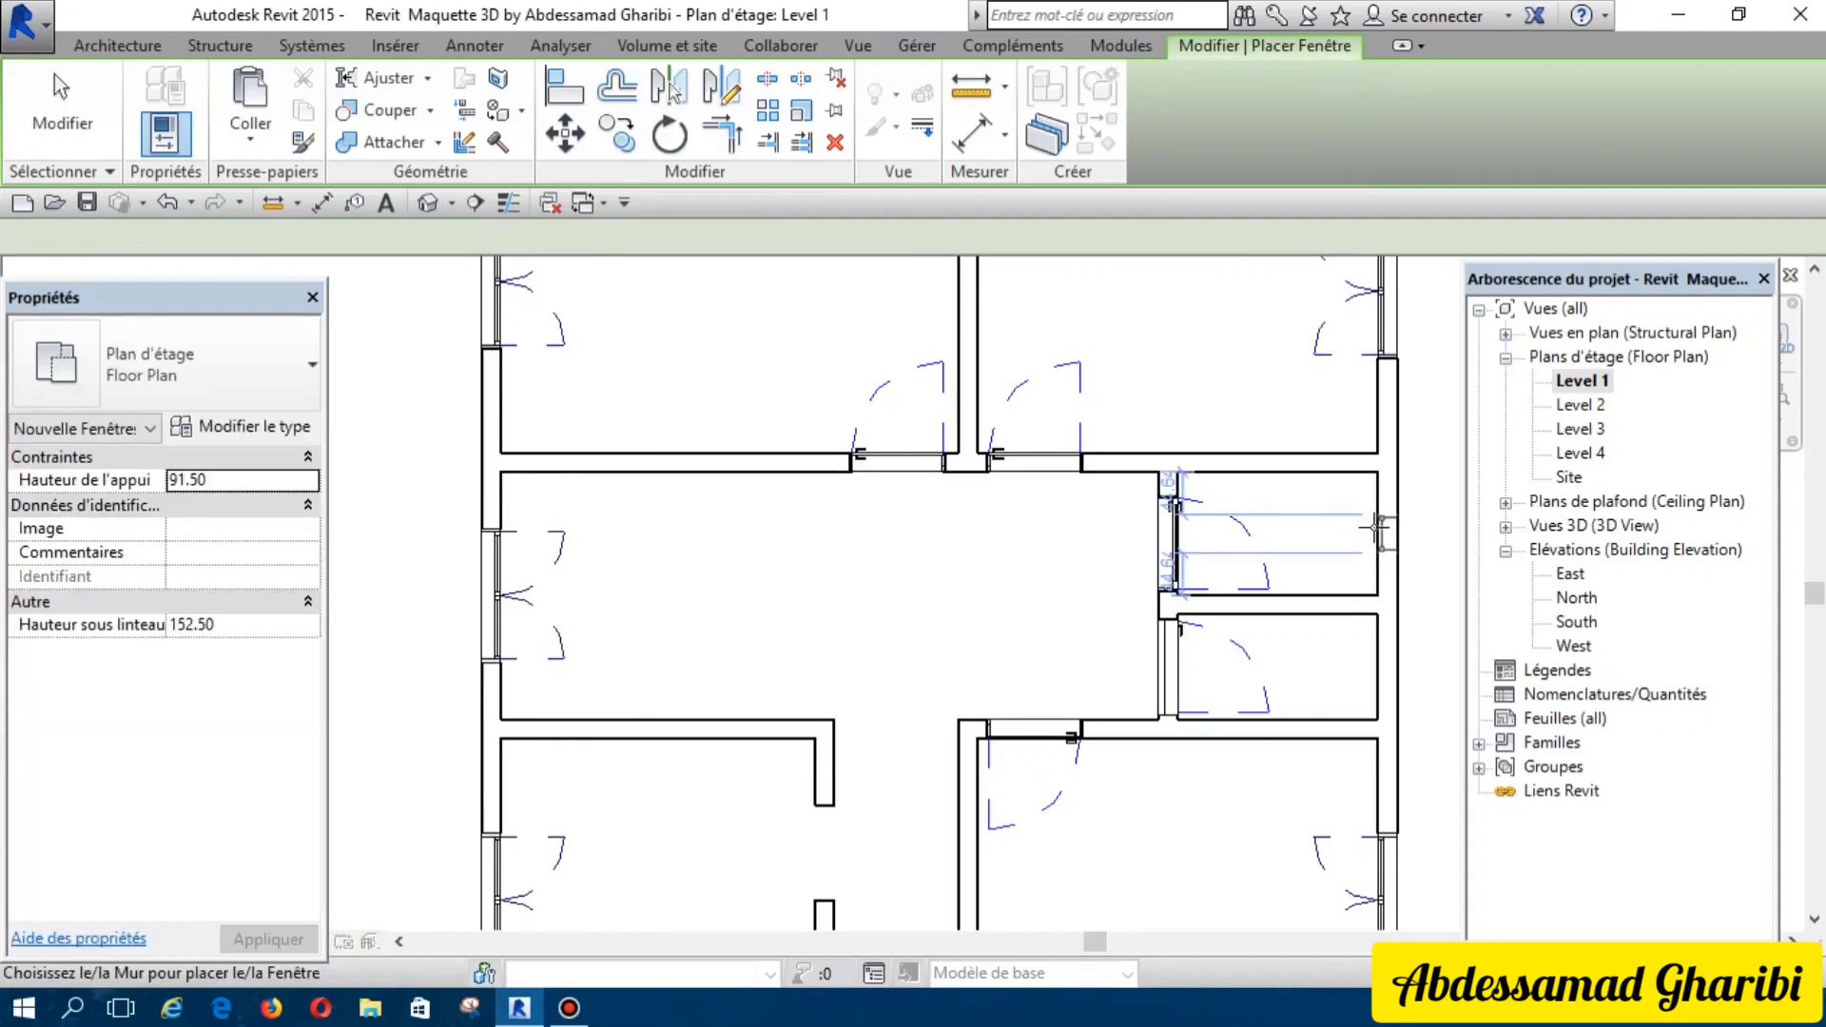
left_click(1376, 526)
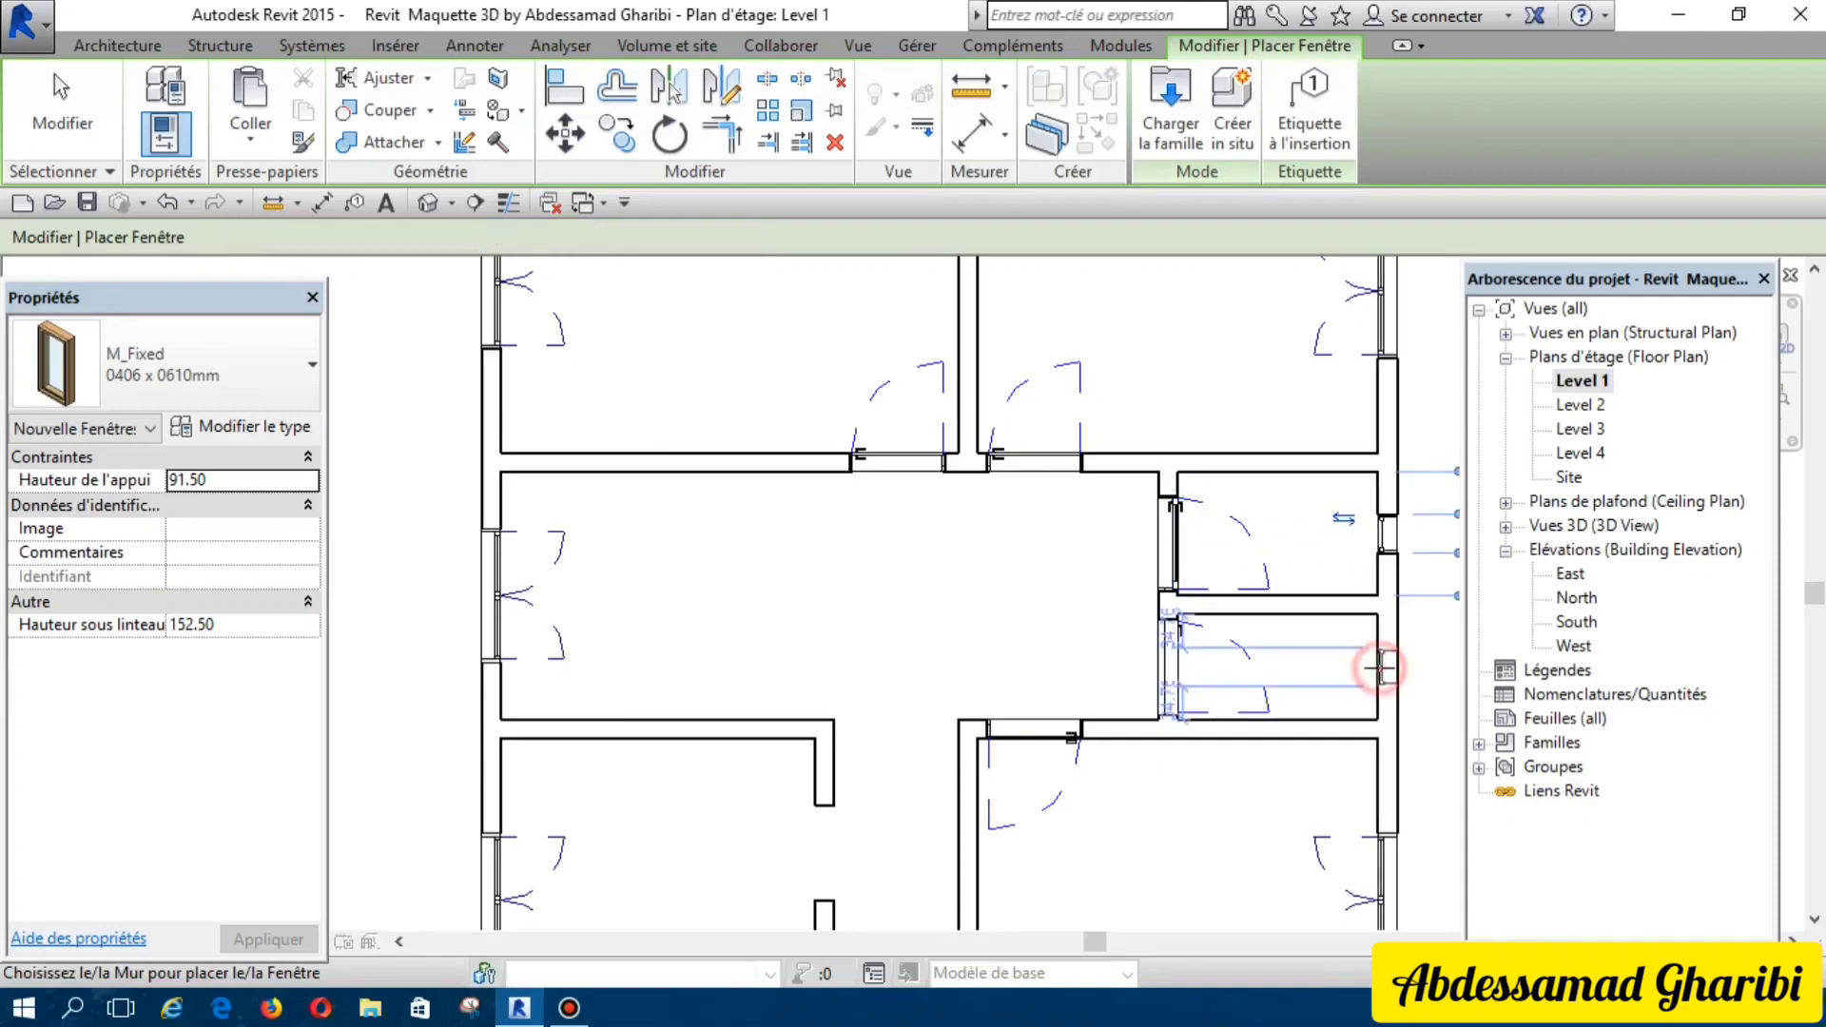
left_click(1378, 666)
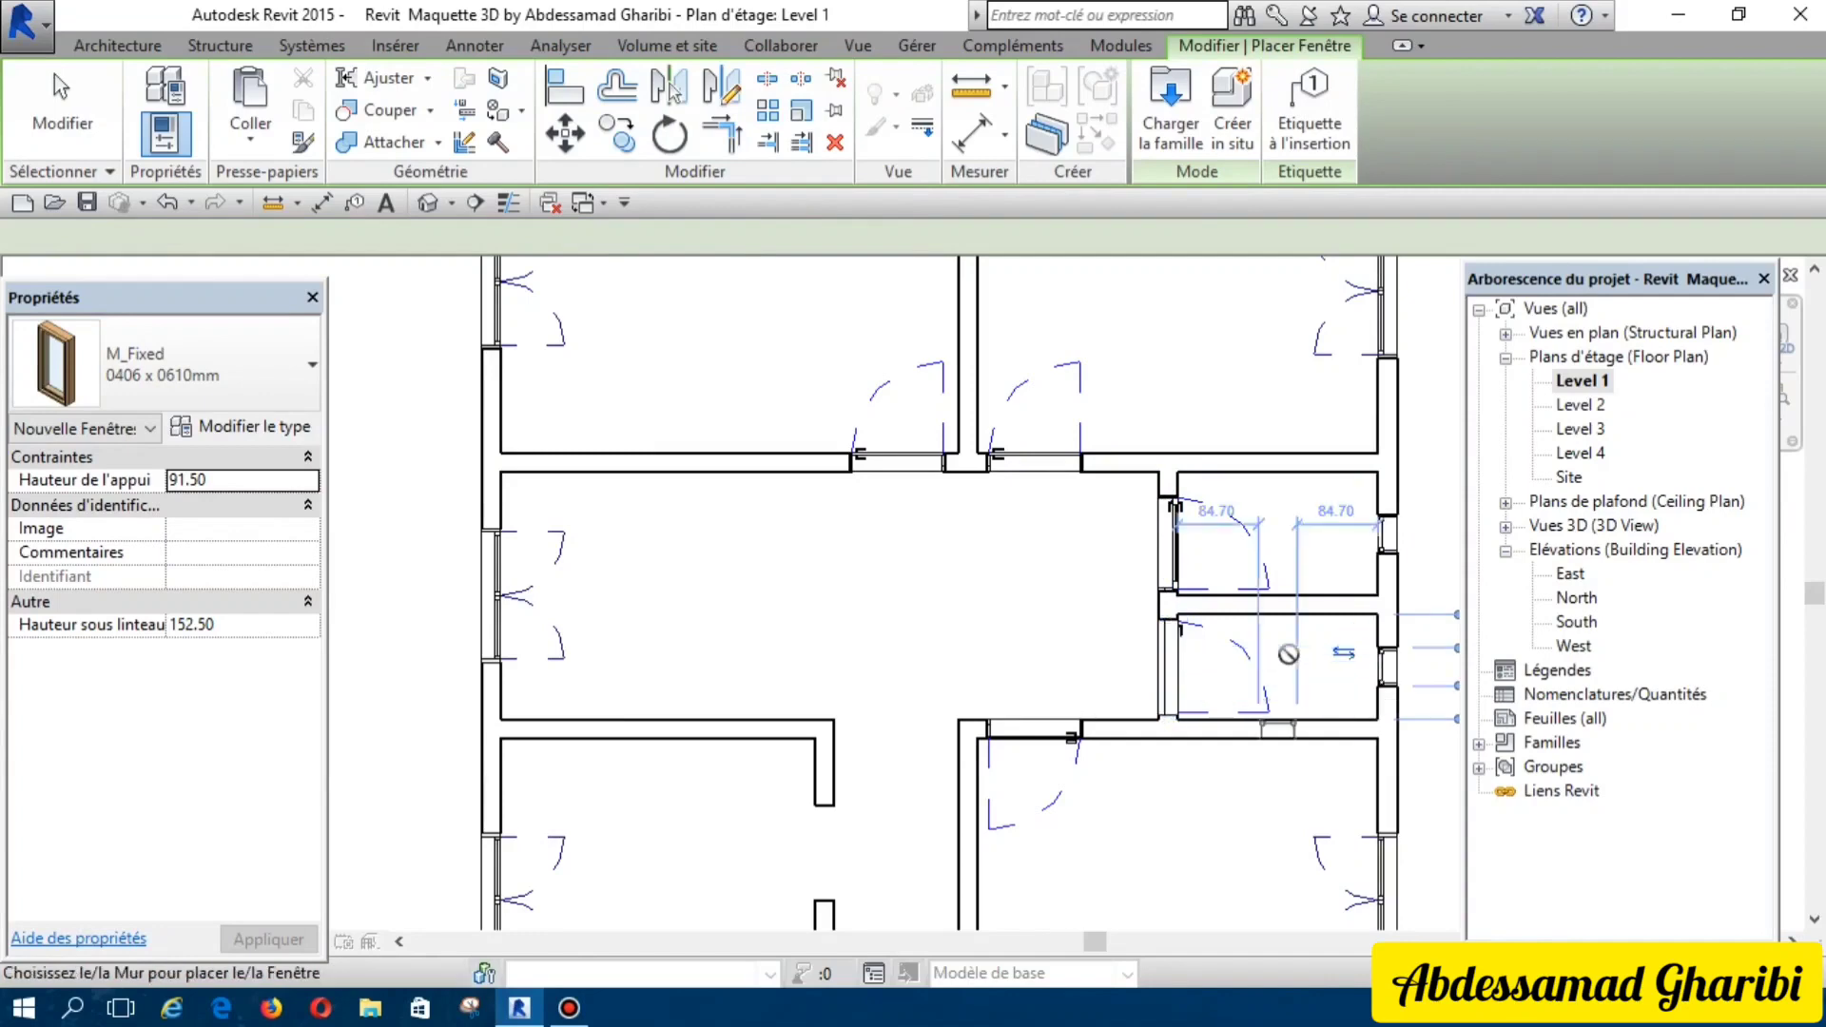
scroll(888, 642, "down", 1)
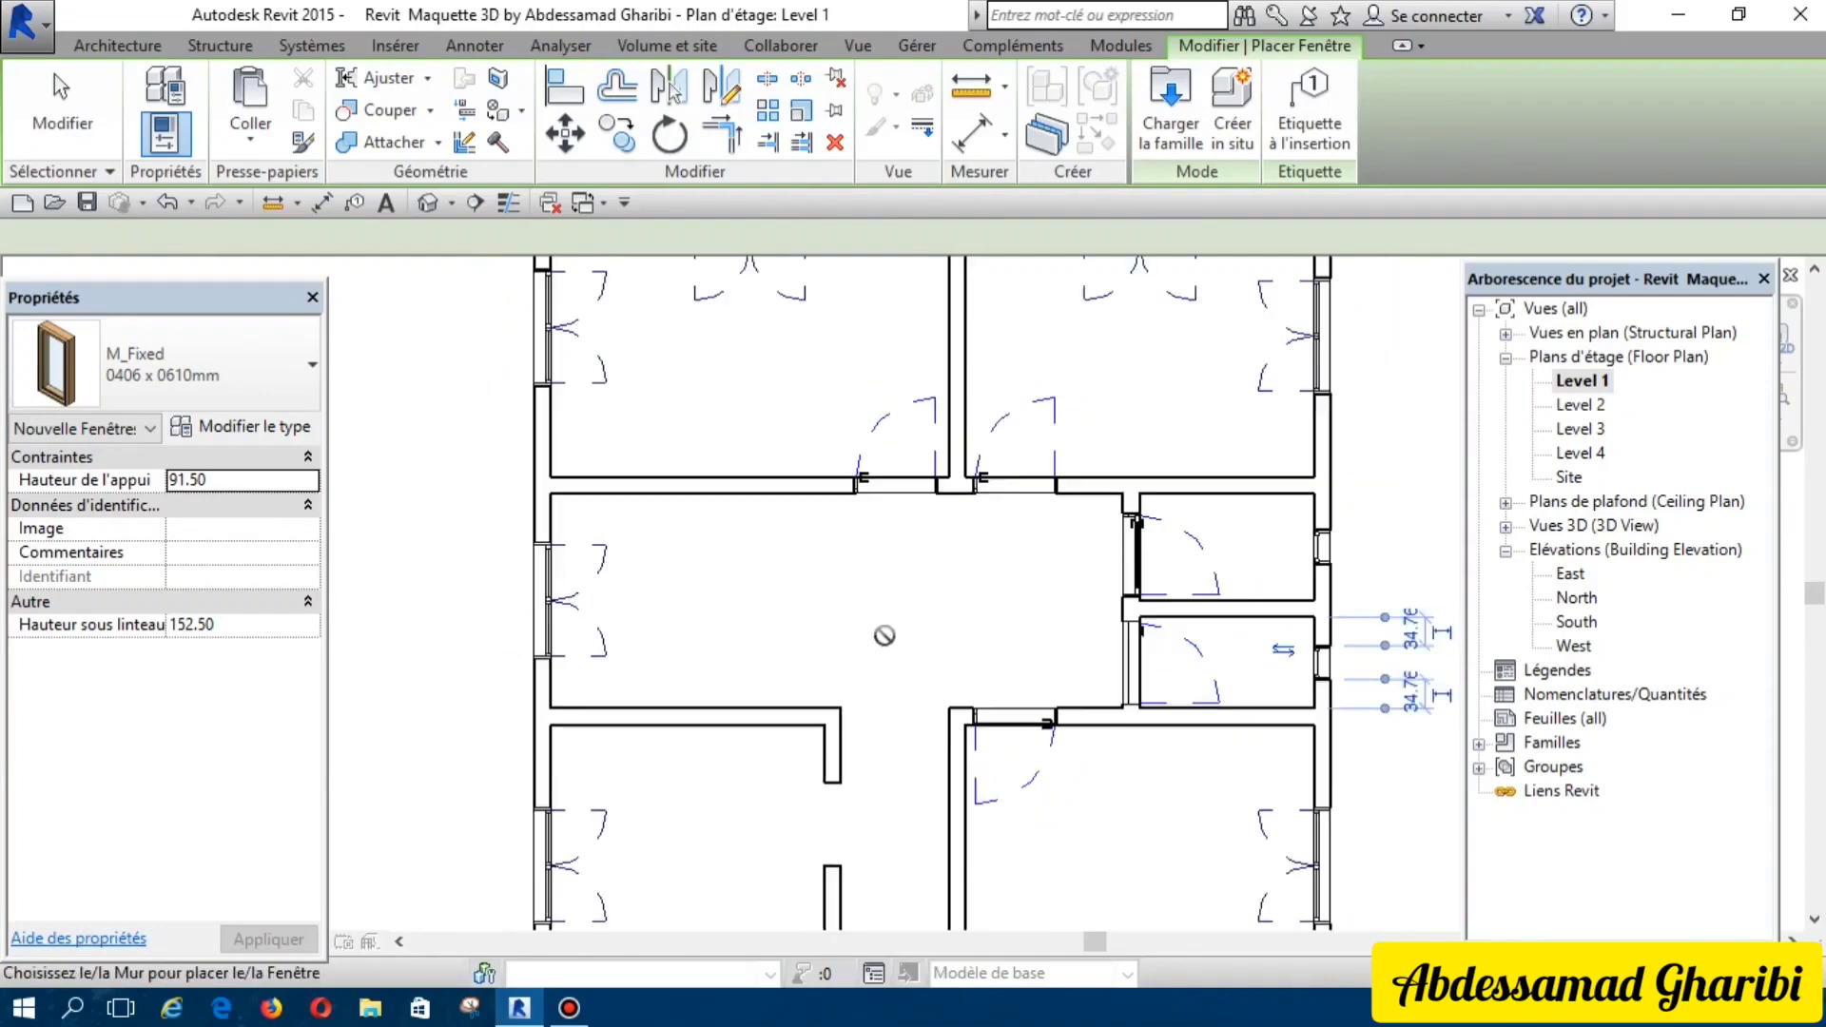
scroll(880, 639, "down", 1)
scroll(876, 636, "down", 1)
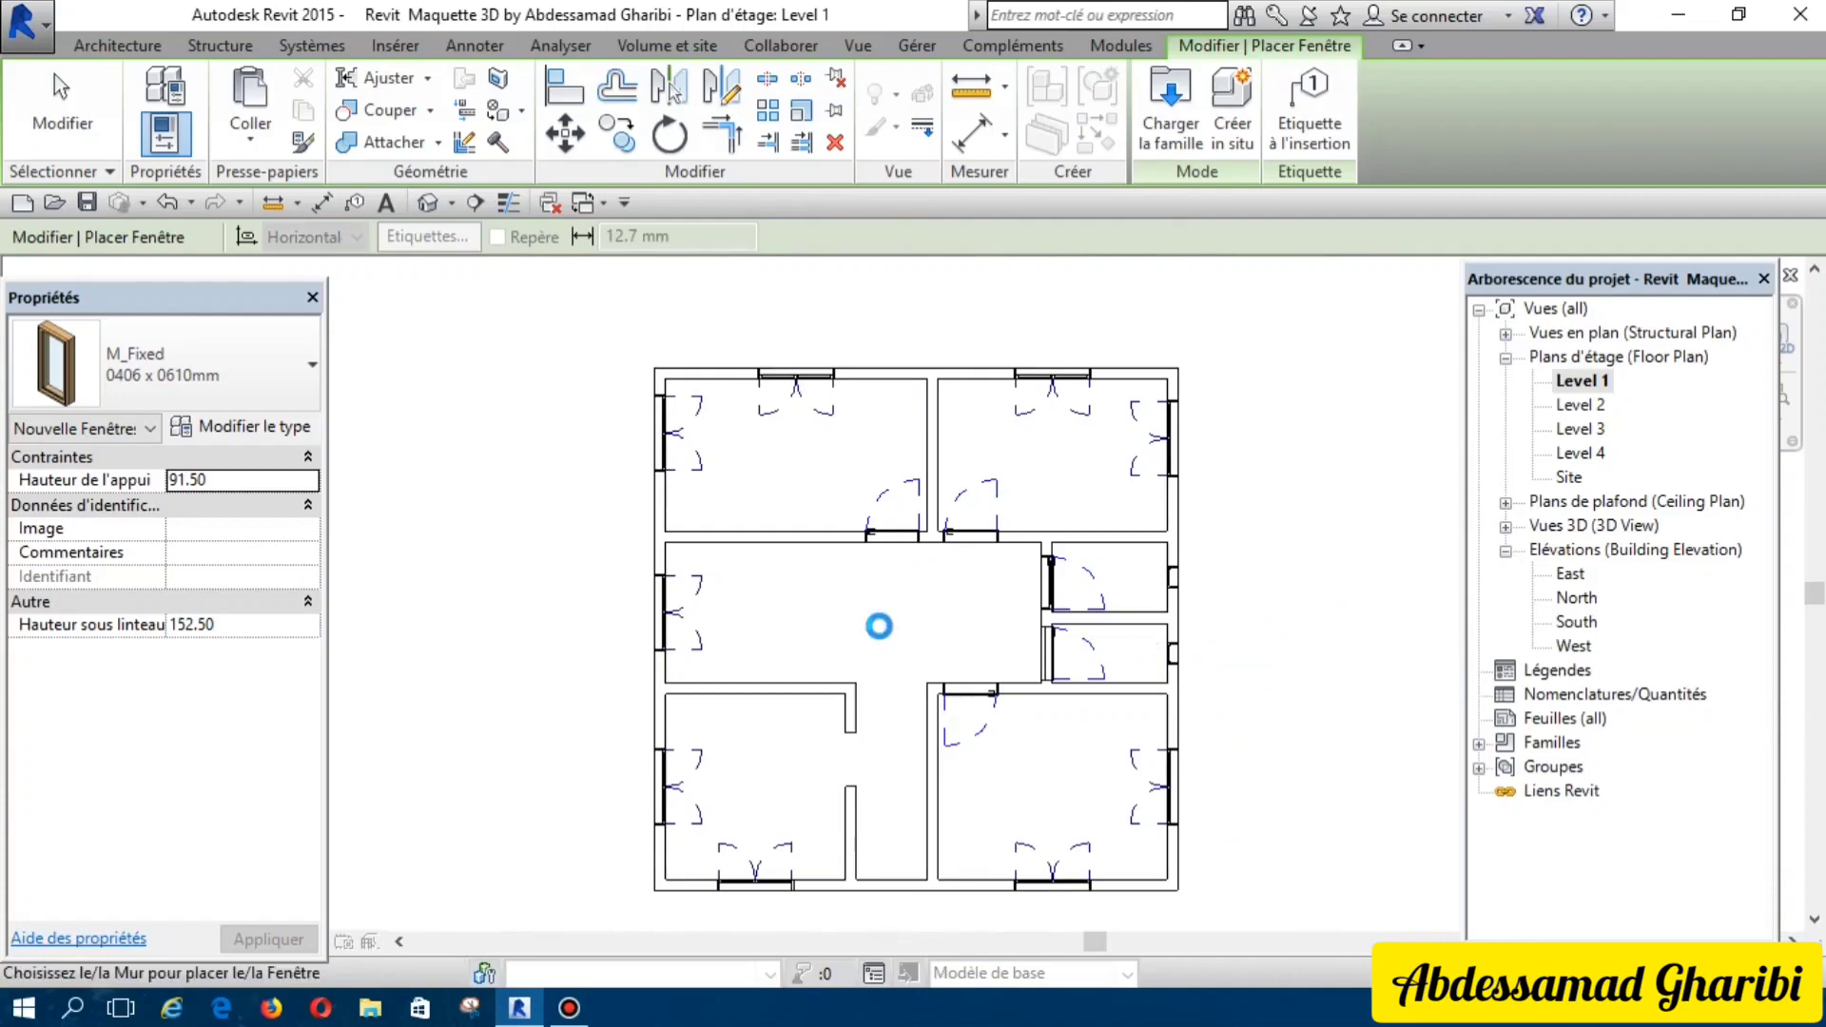
scroll(879, 626, "down", 1)
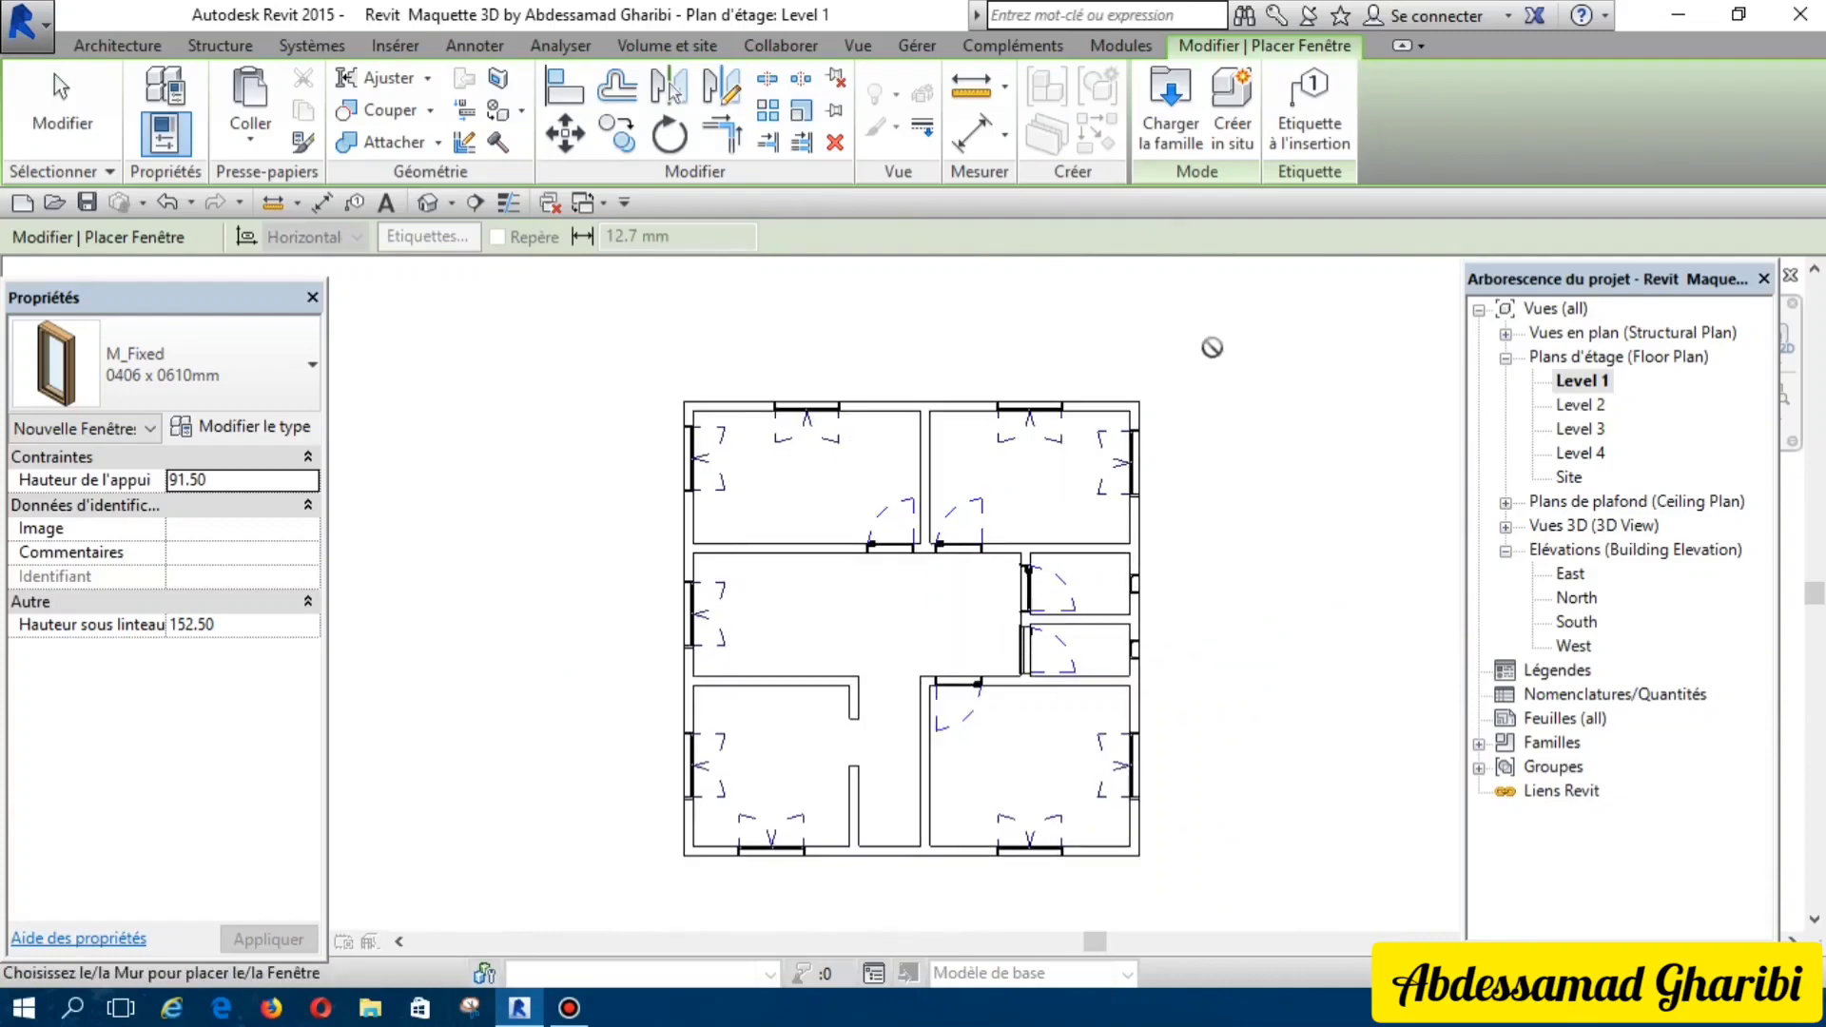
key("Escape")
key("Escape")
Step: Copy all Level 1 walls, doors and windows and paste them into the Level 2 plan
left_click(982, 733)
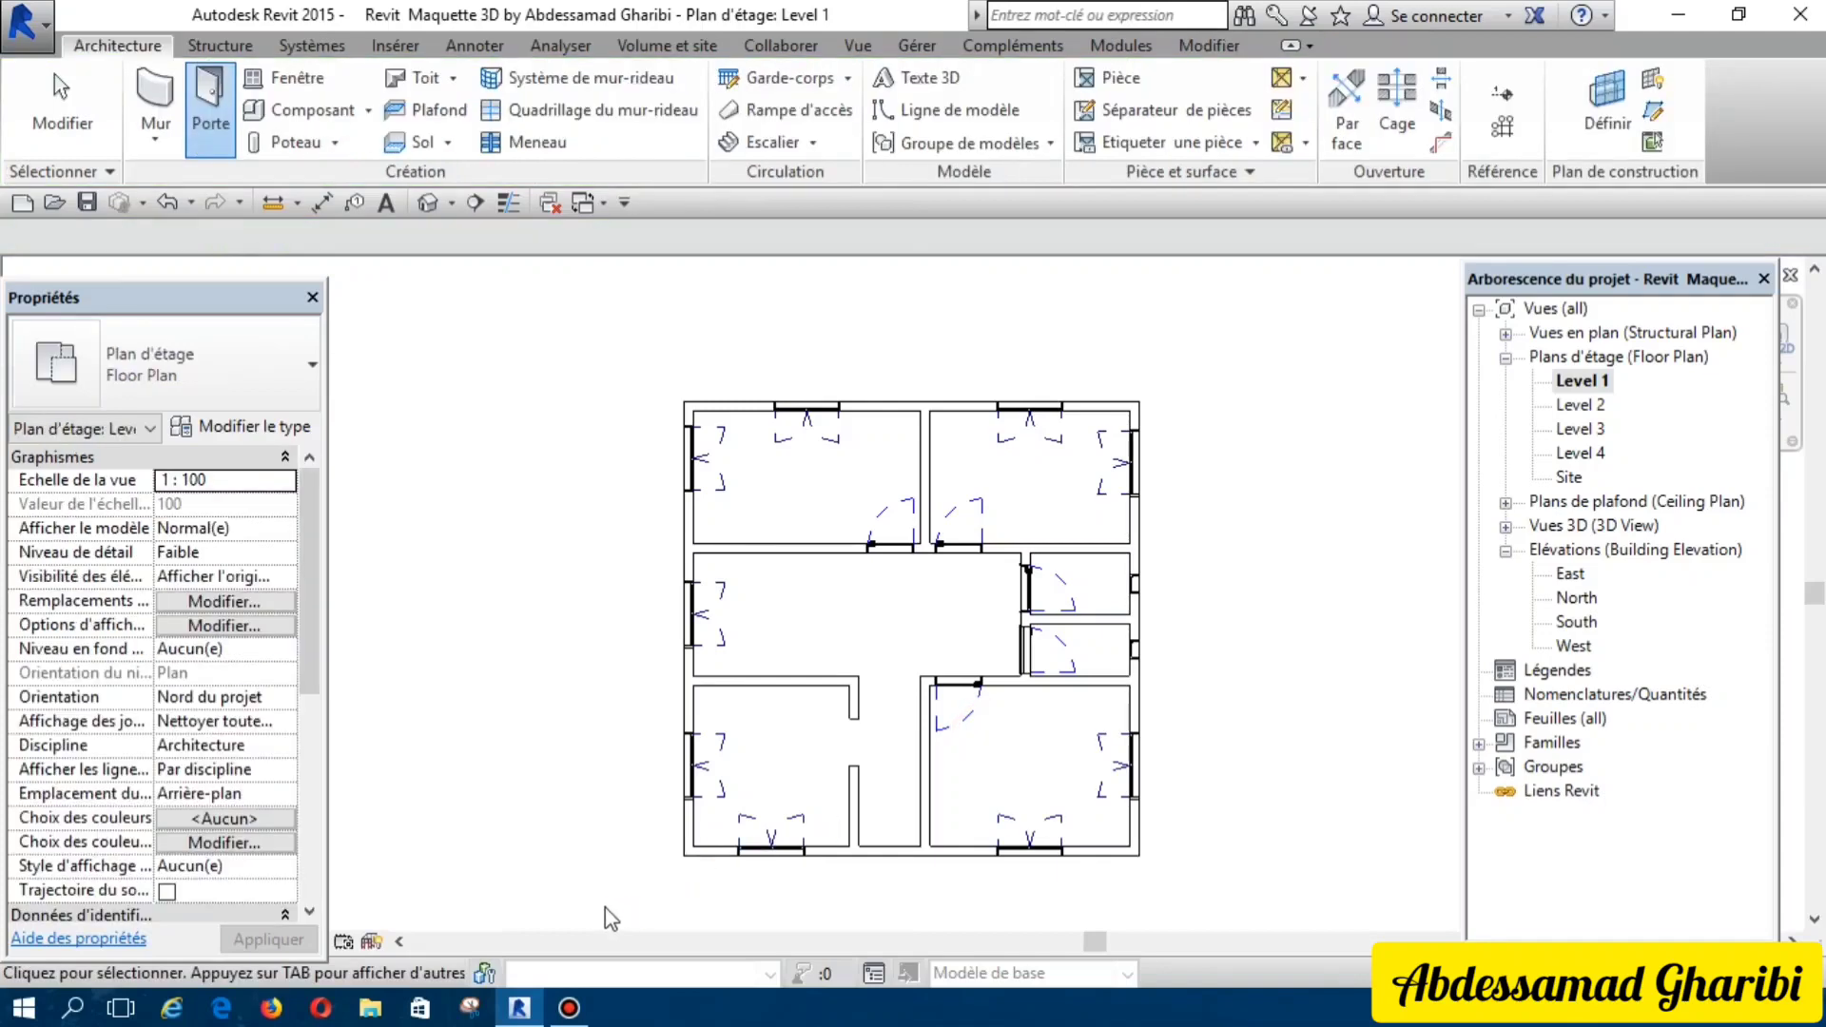
left_click_drag(1272, 317, 600, 901)
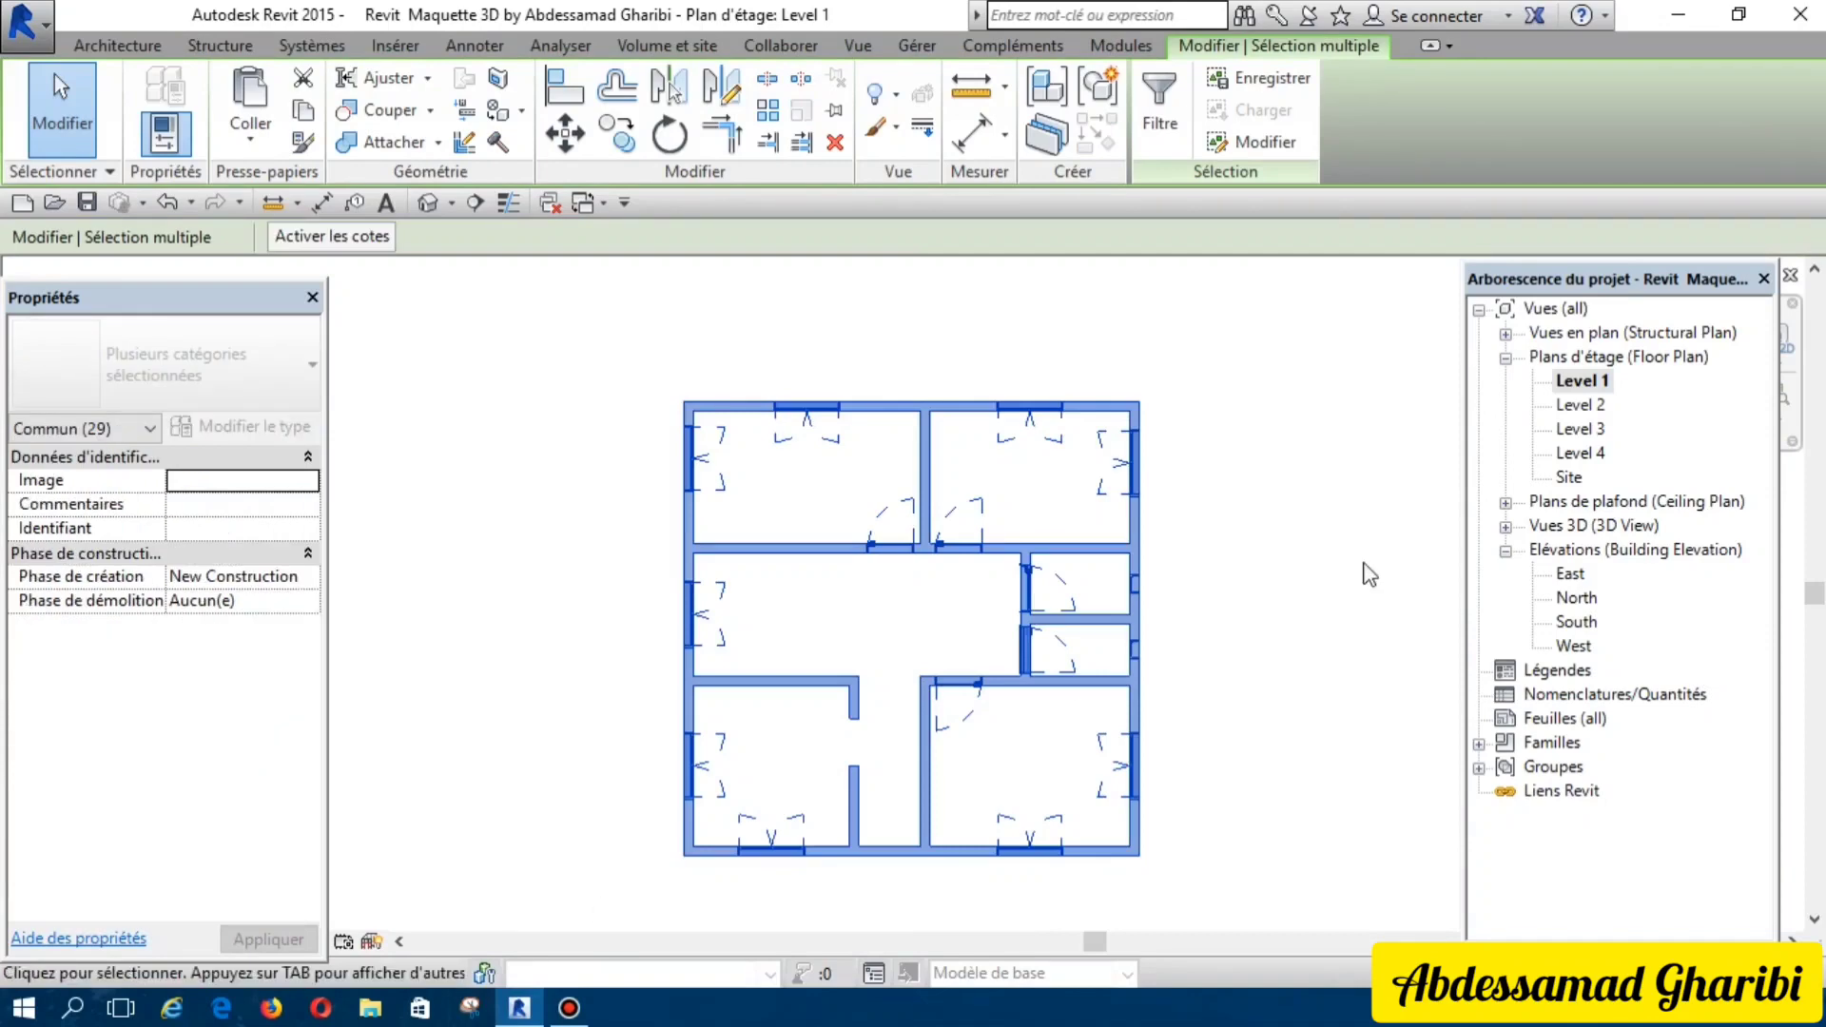
double_click(1570, 409)
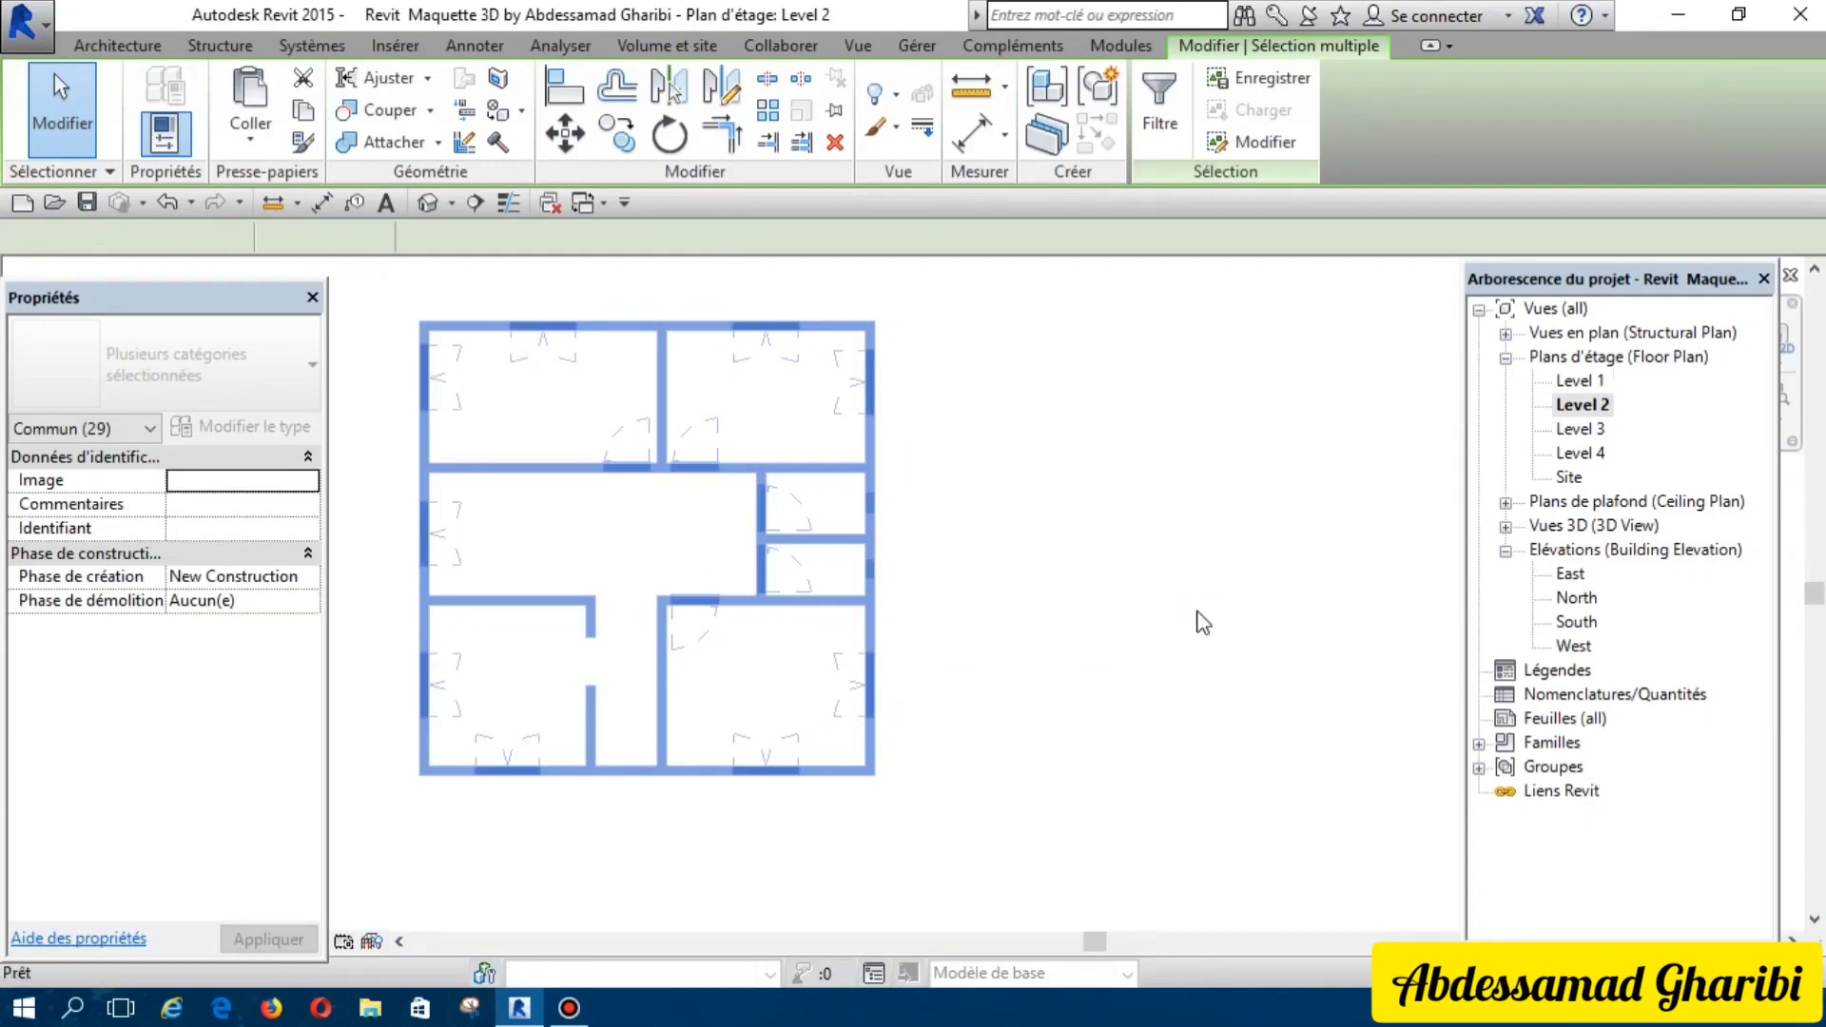
key("Escape")
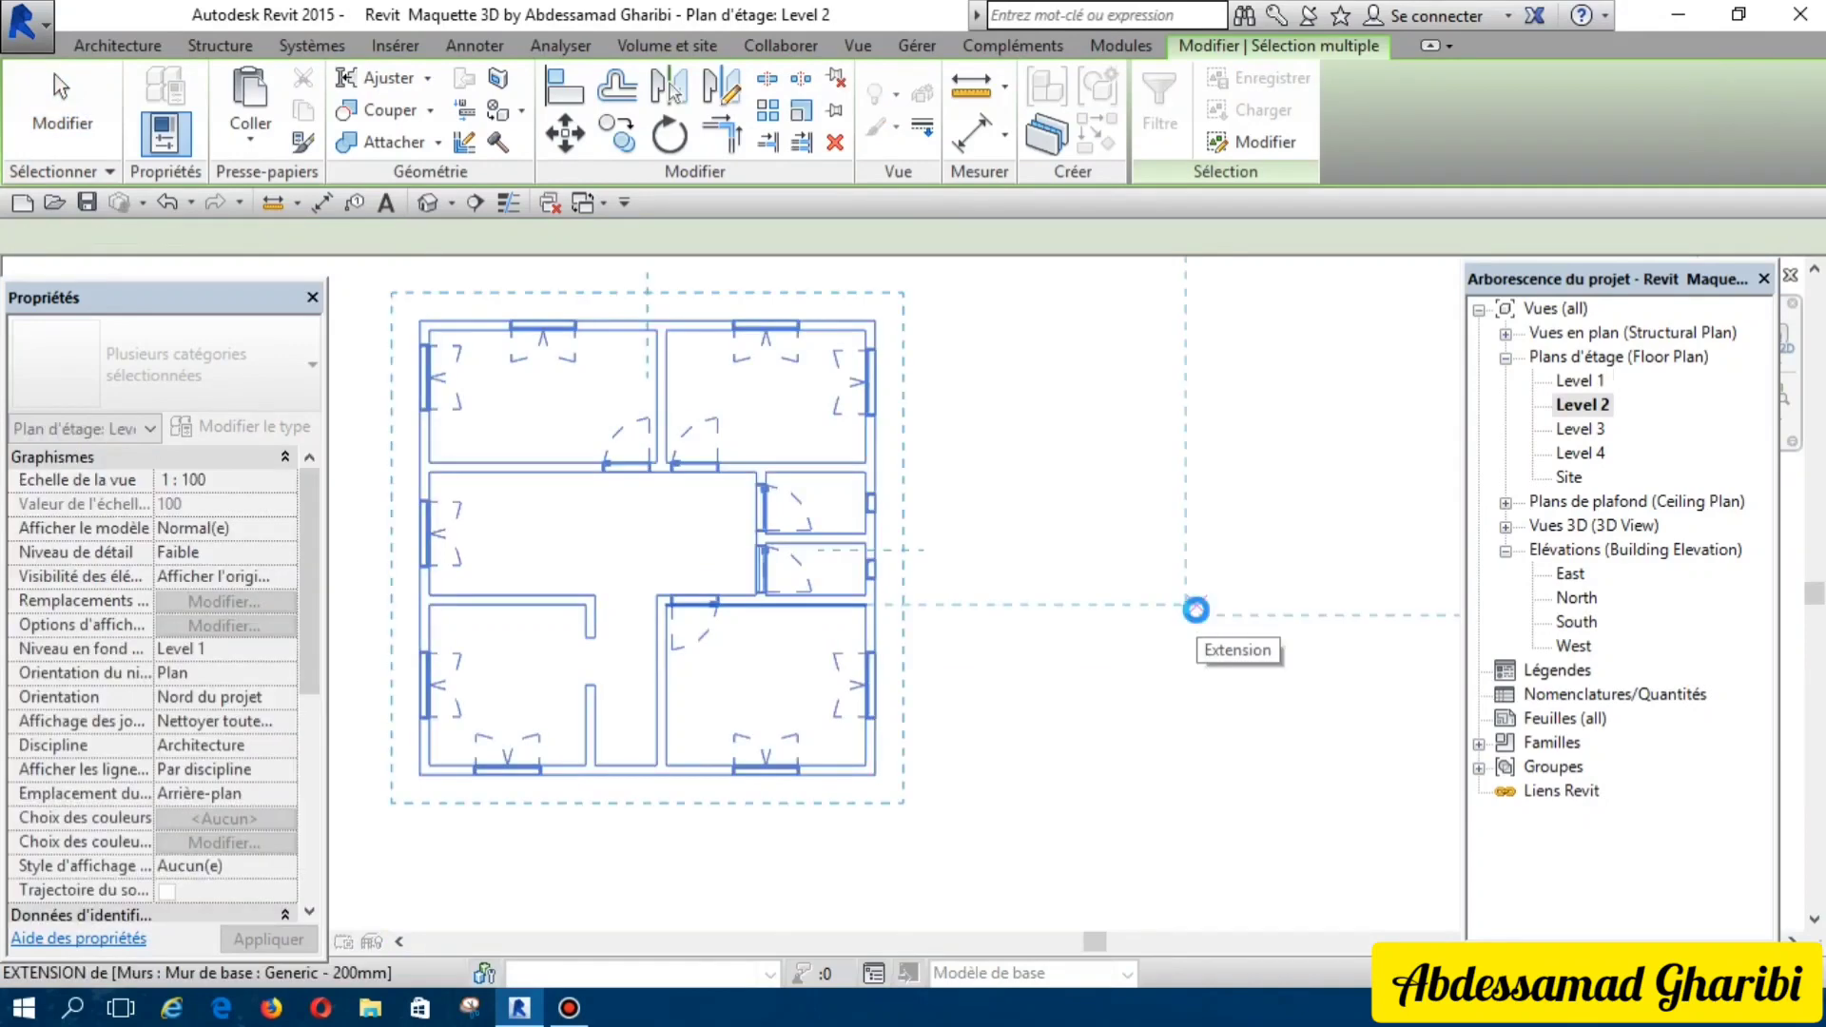
Step: Align the pasted Level 1 layout on Level 2 using the lower-left wall corner
key("Escape")
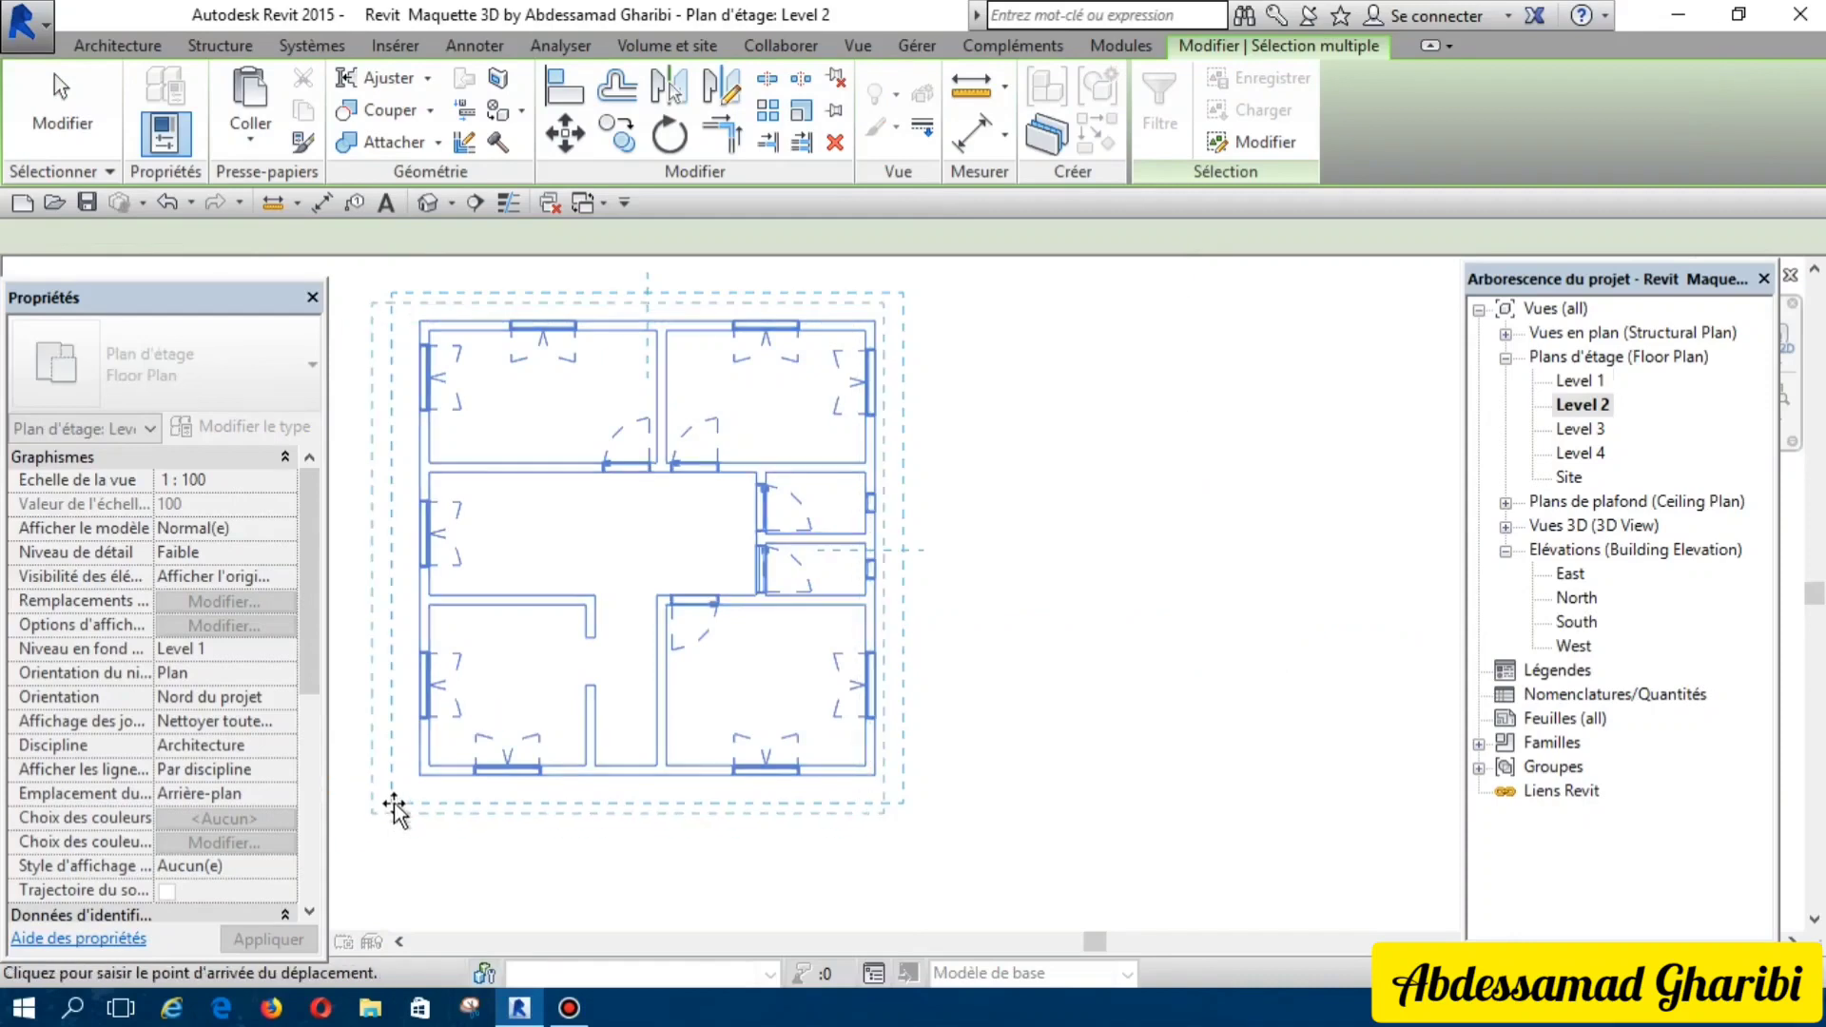
left_click(393, 798)
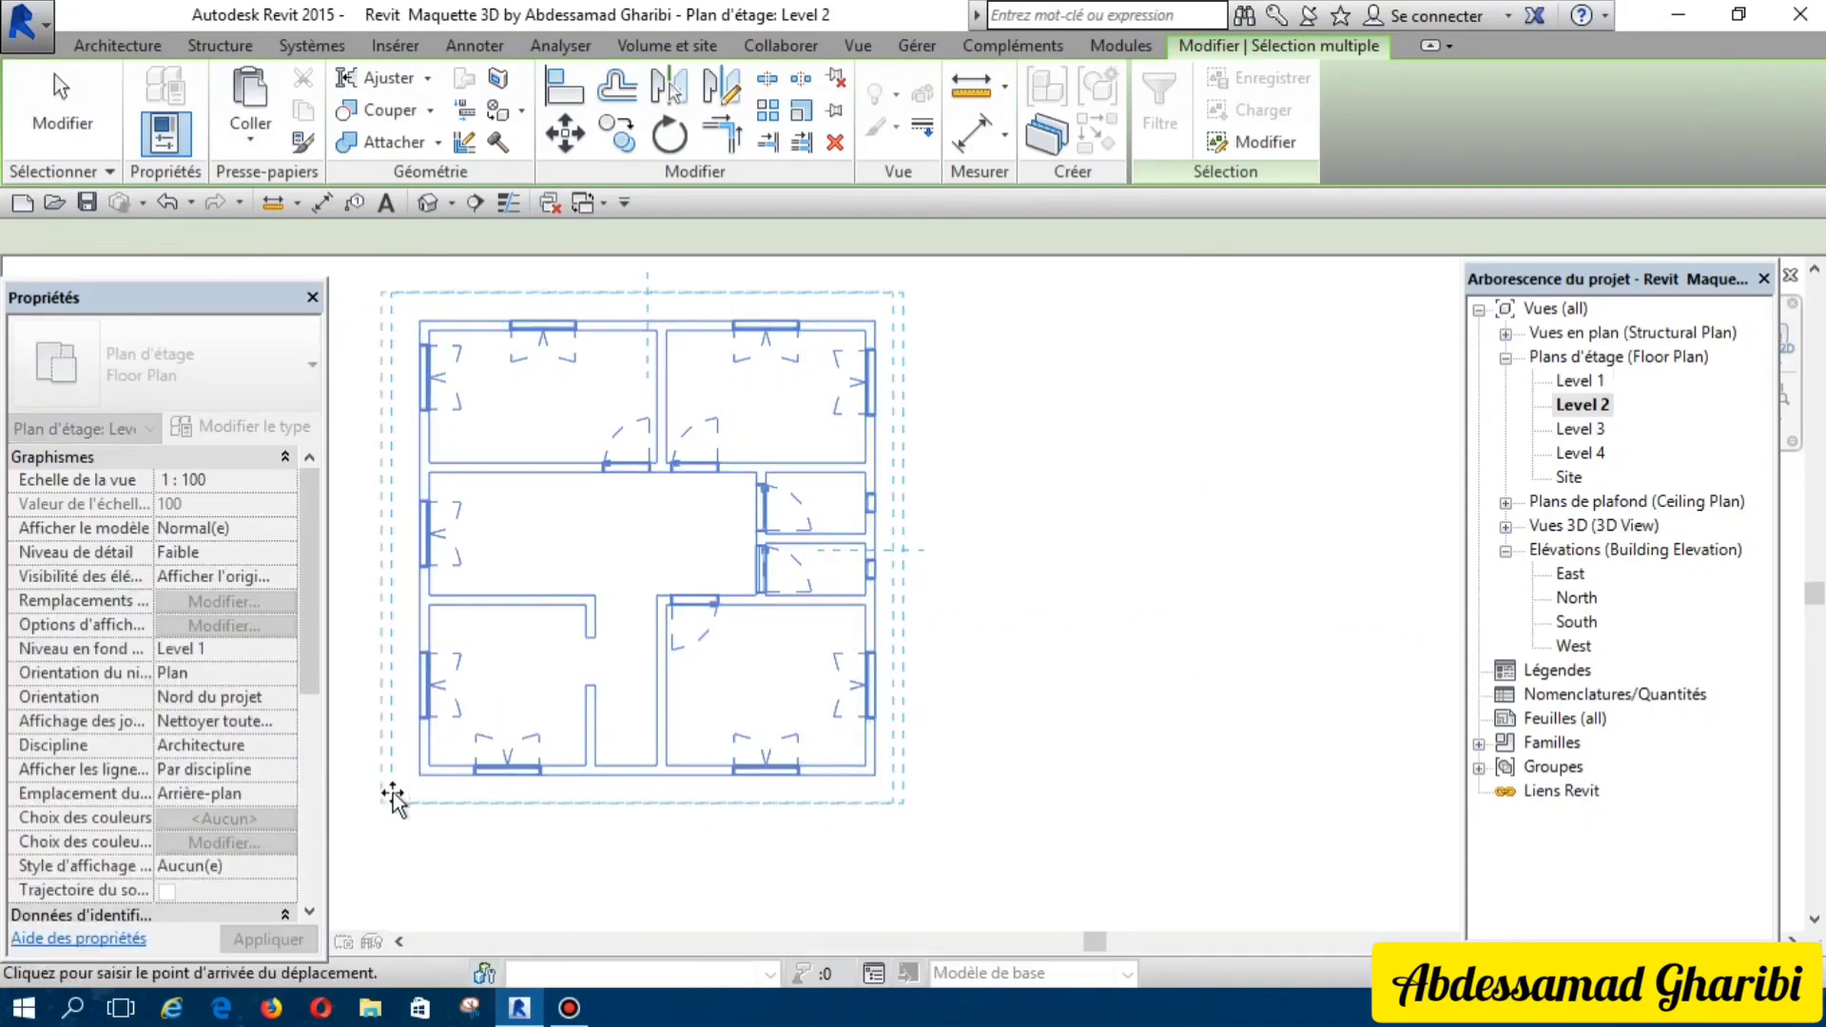
scroll(393, 797, "up", 2)
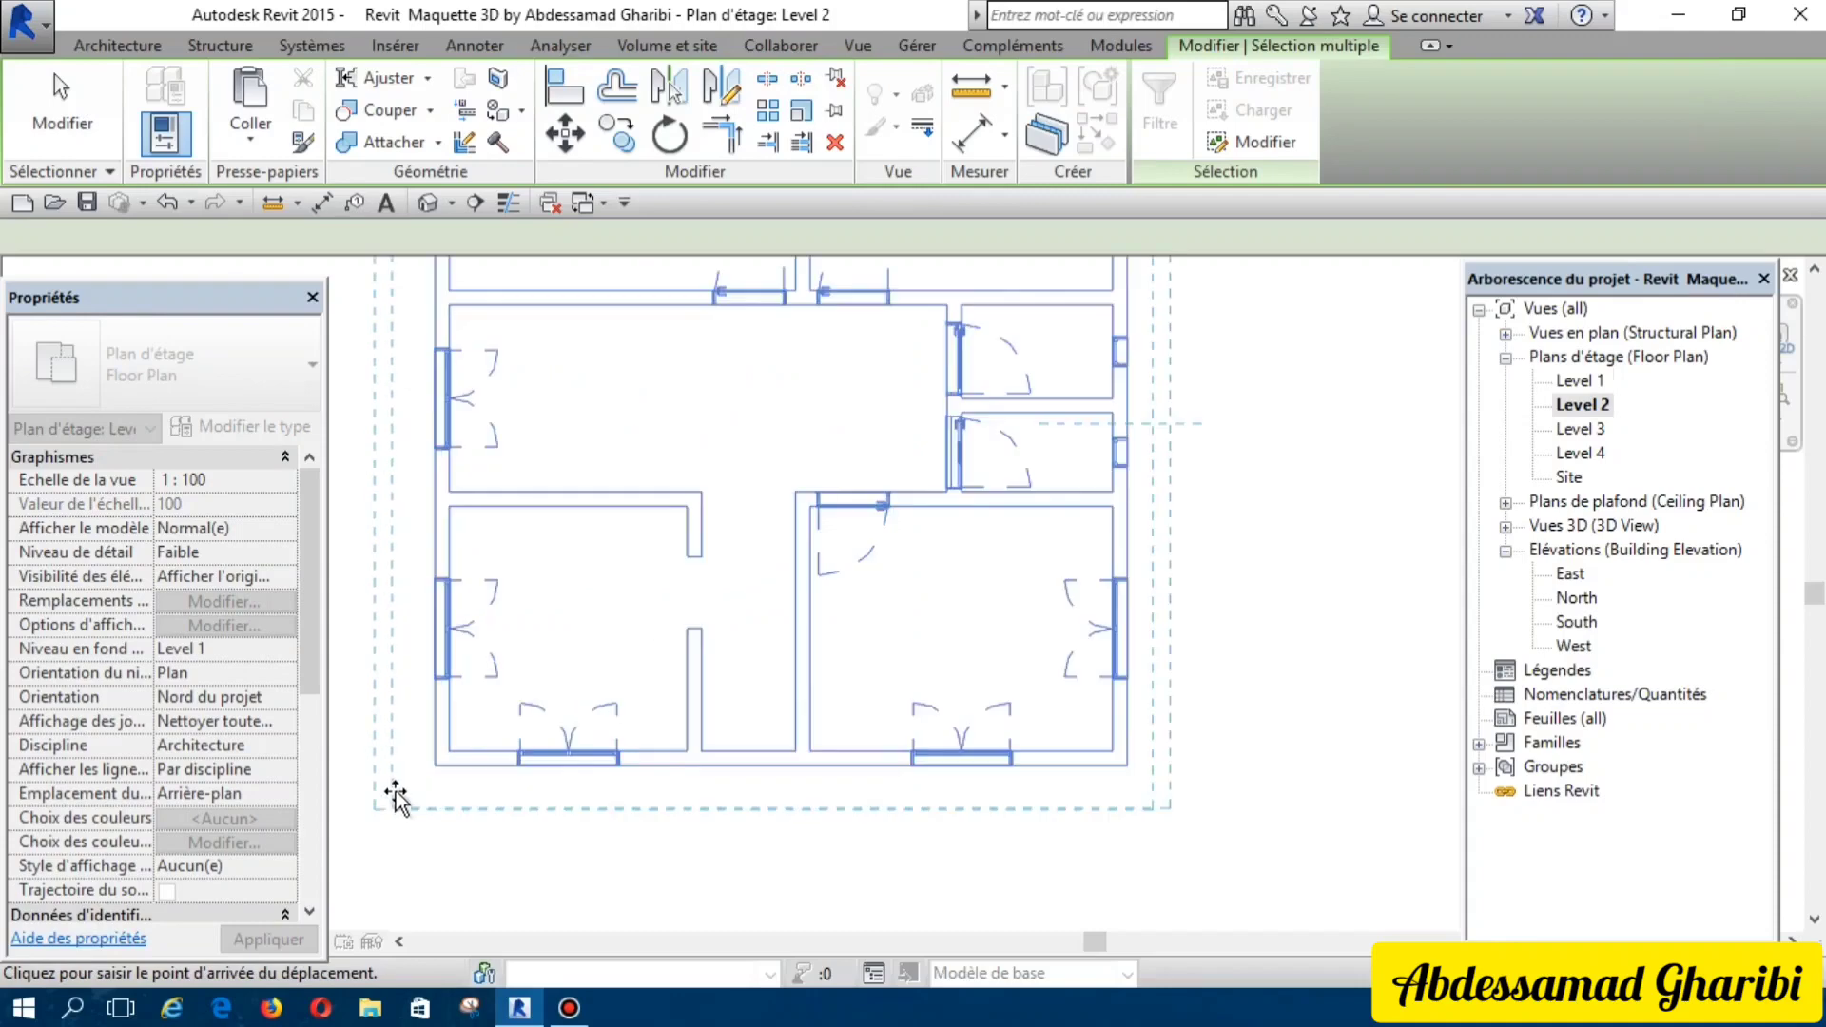
scroll(394, 809, "up", 3)
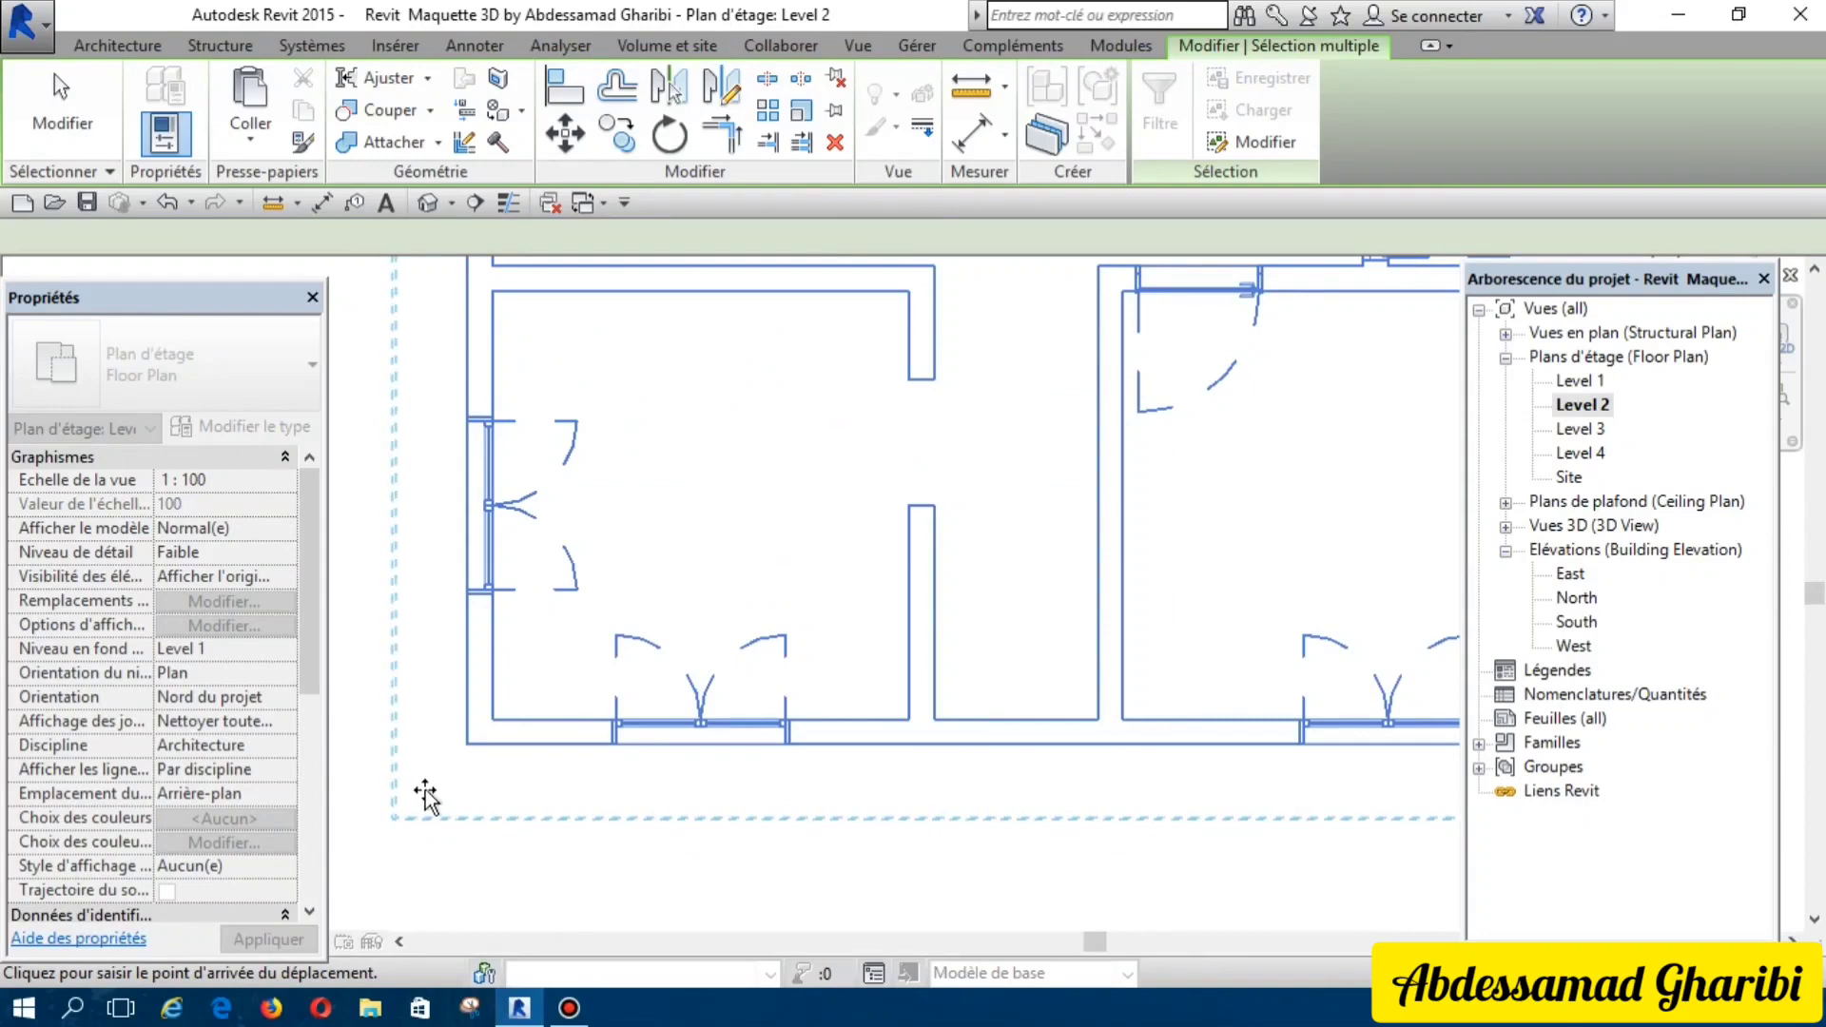
left_click(464, 743)
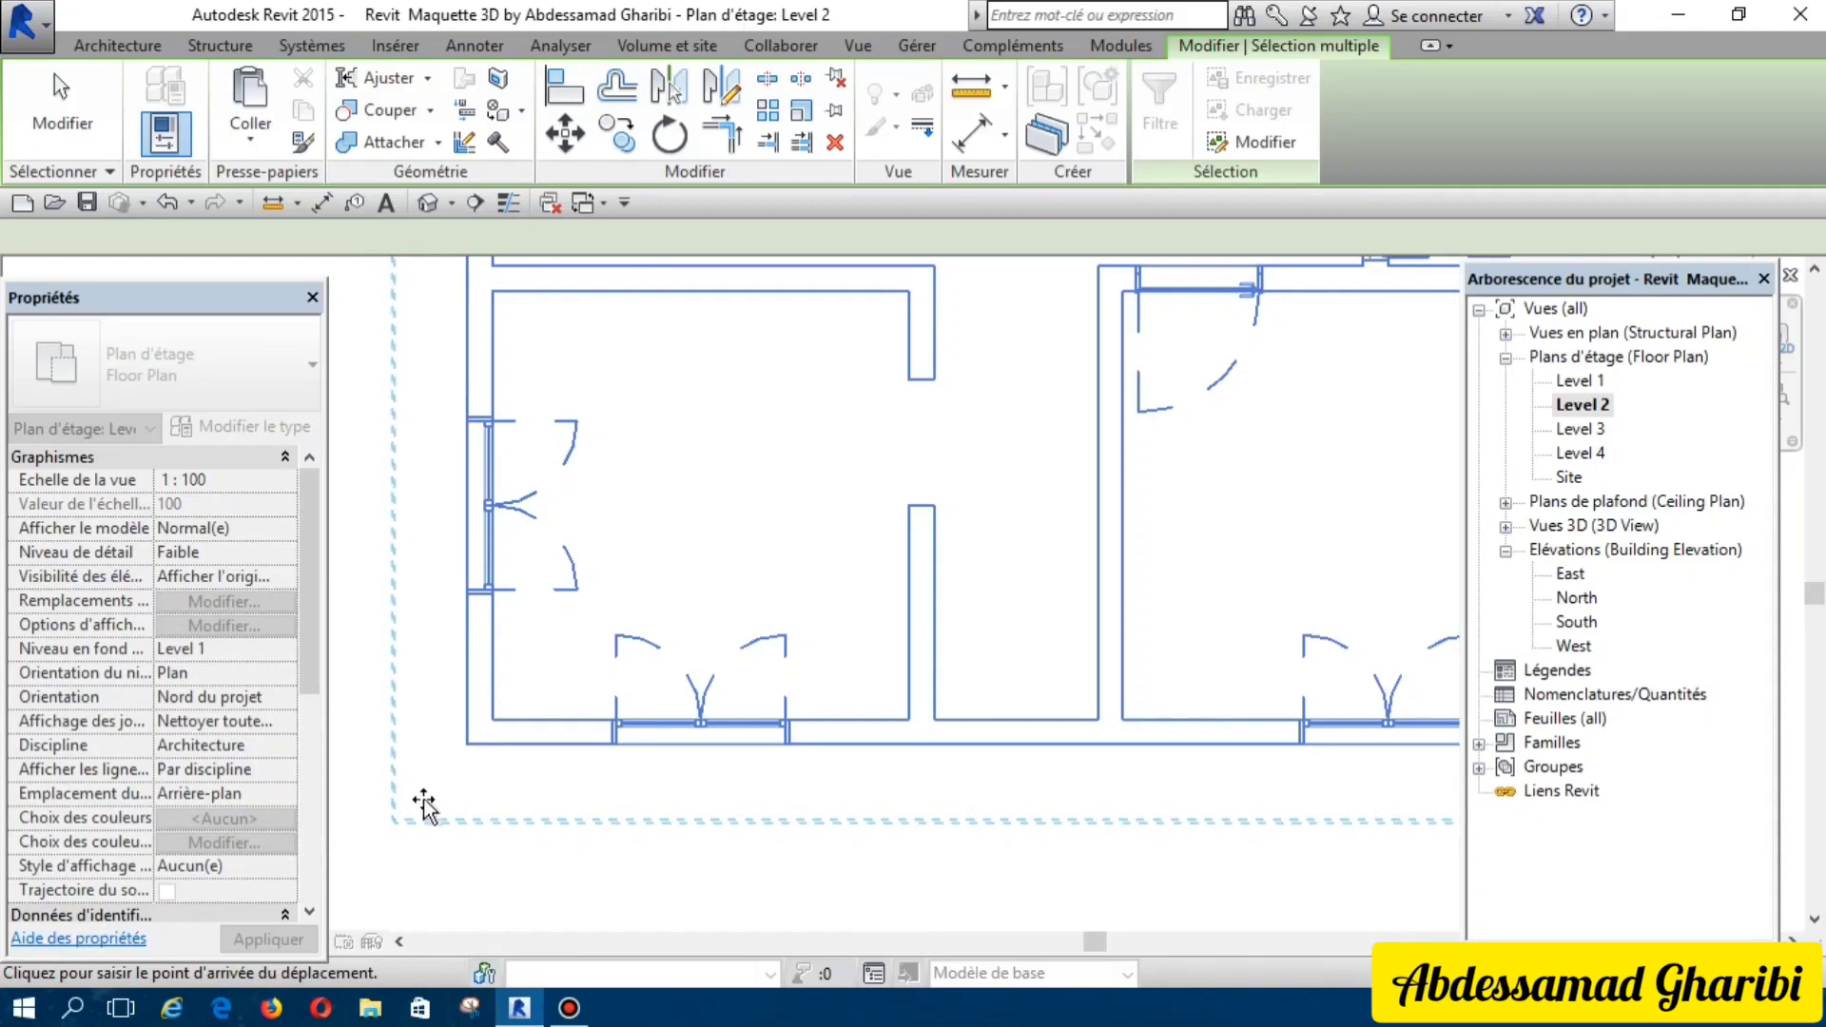
scroll(425, 804, "up", 2)
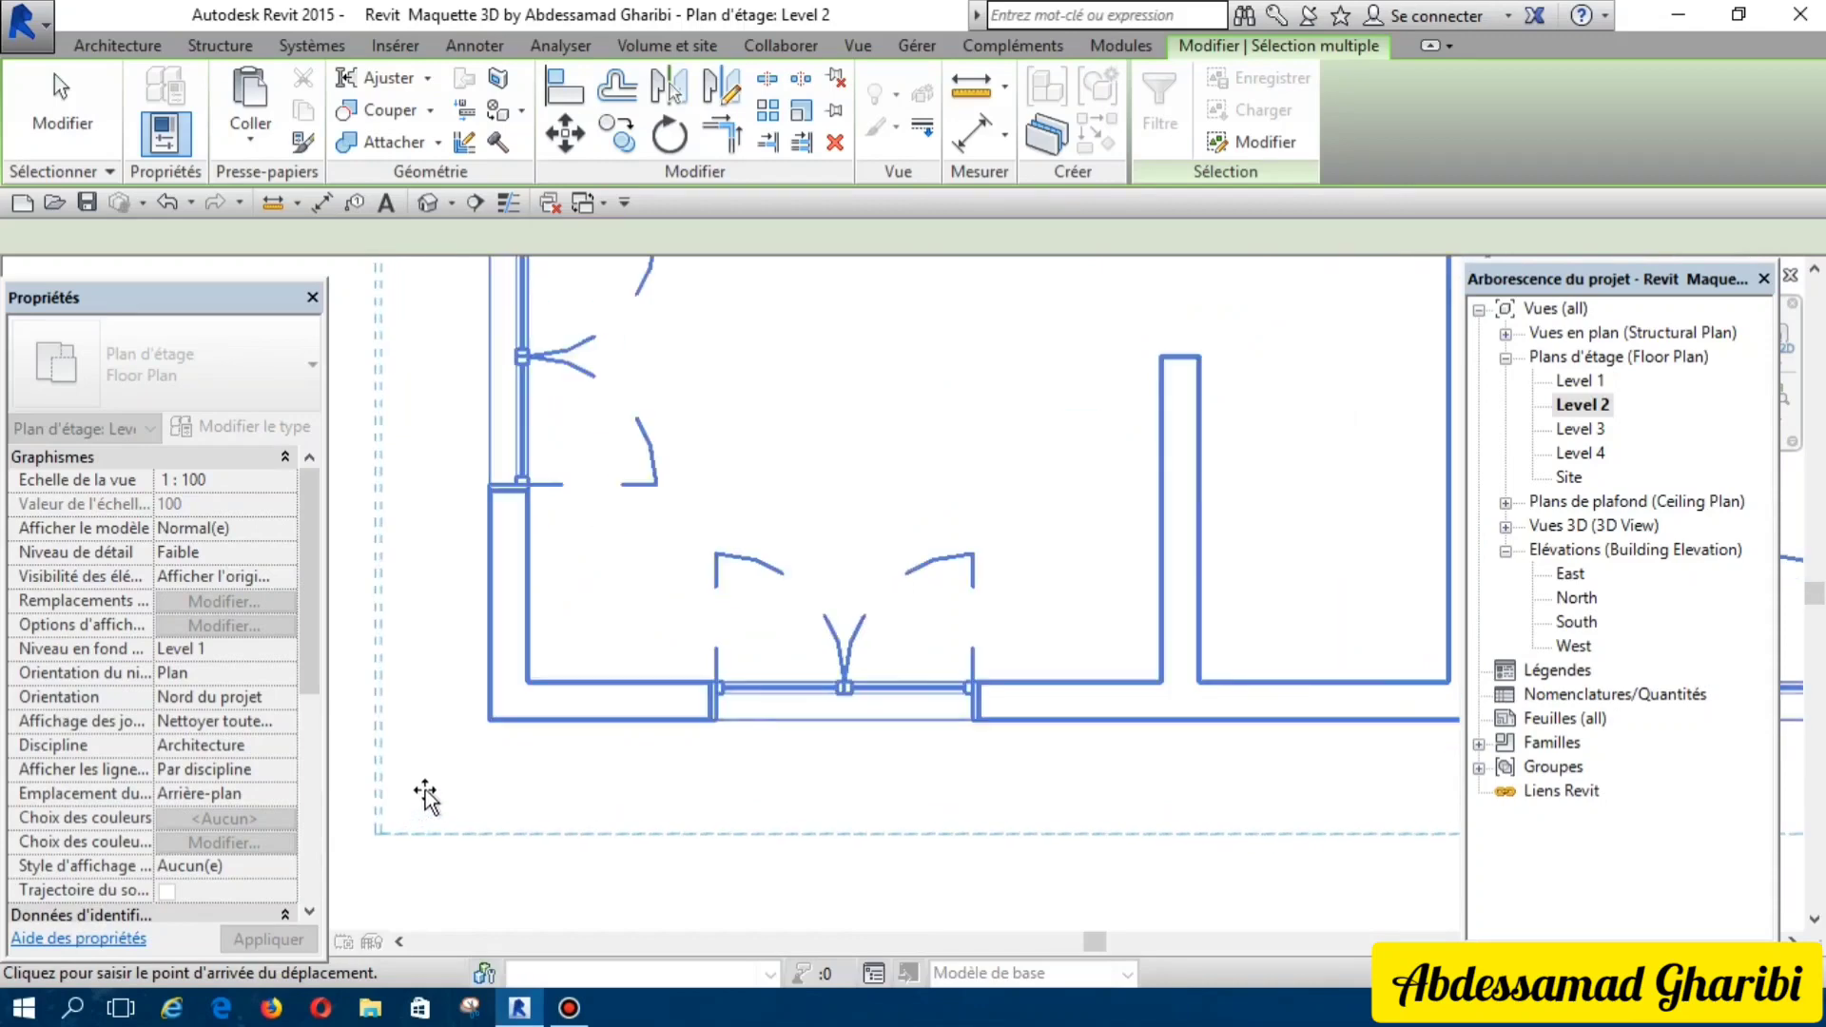
scroll(424, 797, "up", 2)
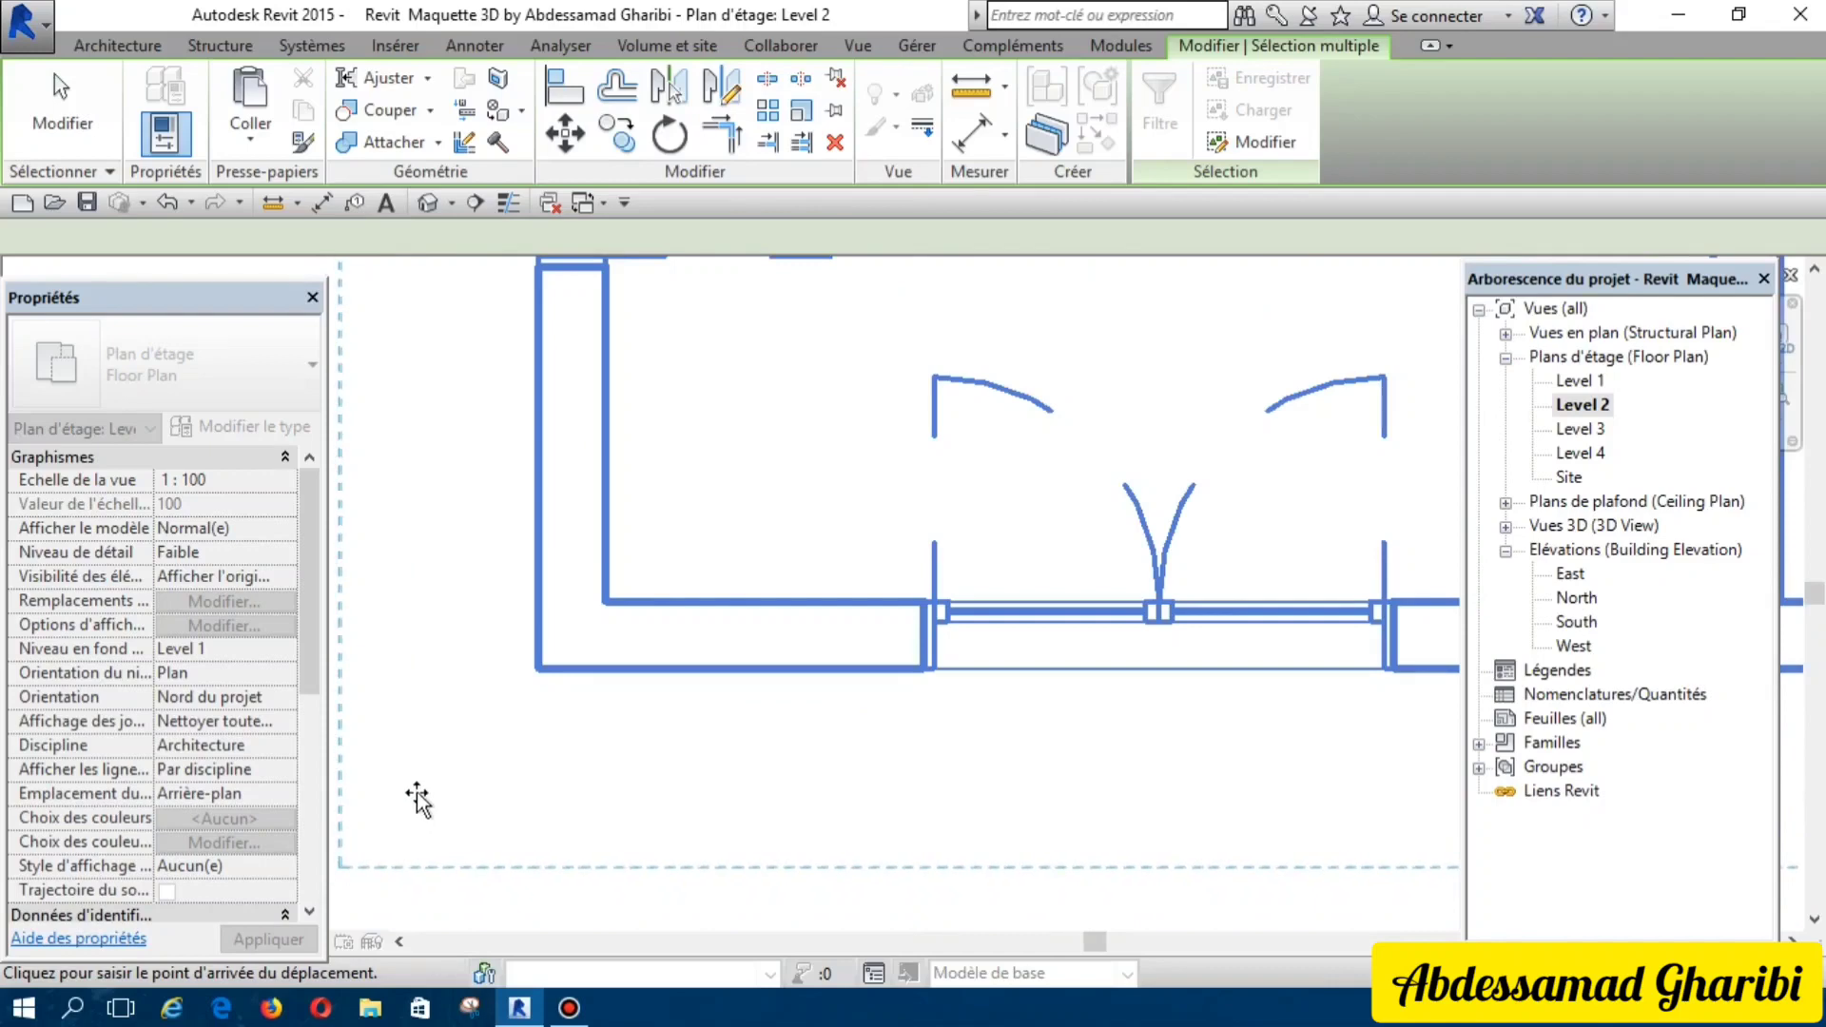
left_click(416, 797)
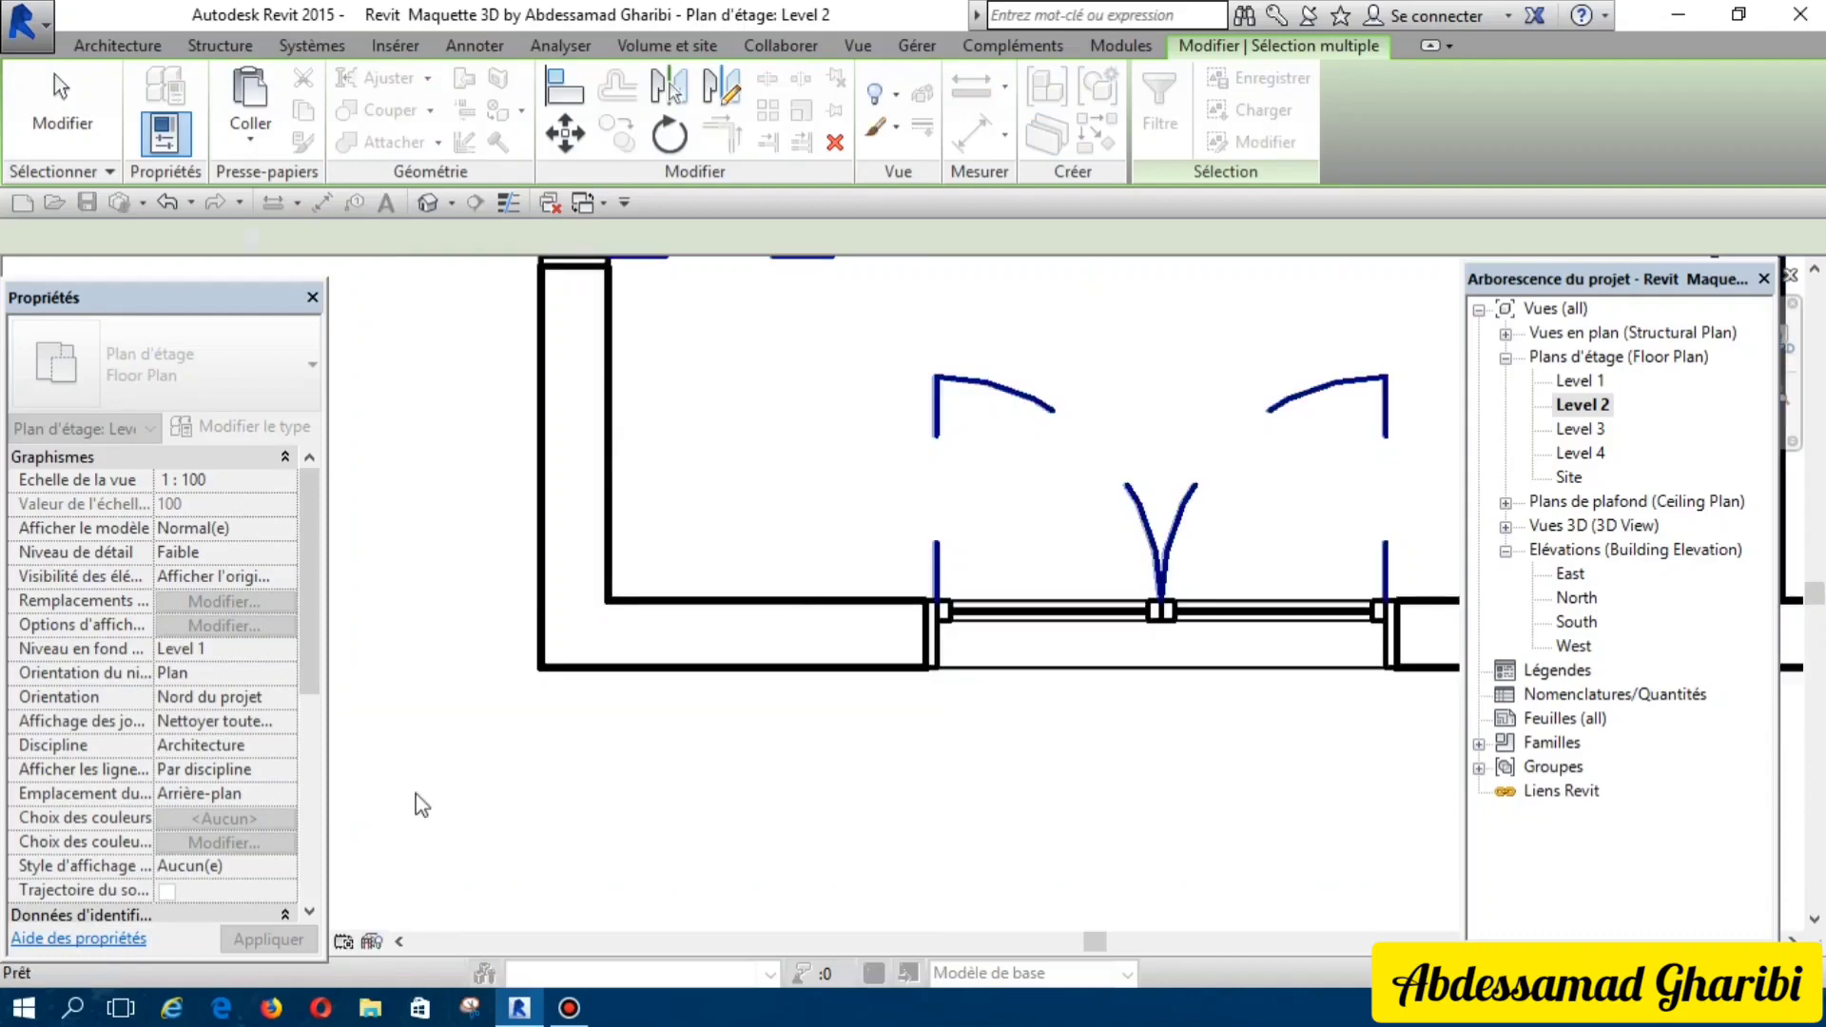
Step: Finish the Level 2 paste, clear the selection, and open the Level 3 floor plan
scroll(417, 804, "down", 2)
scroll(417, 804, "down", 2)
scroll(416, 804, "down", 1)
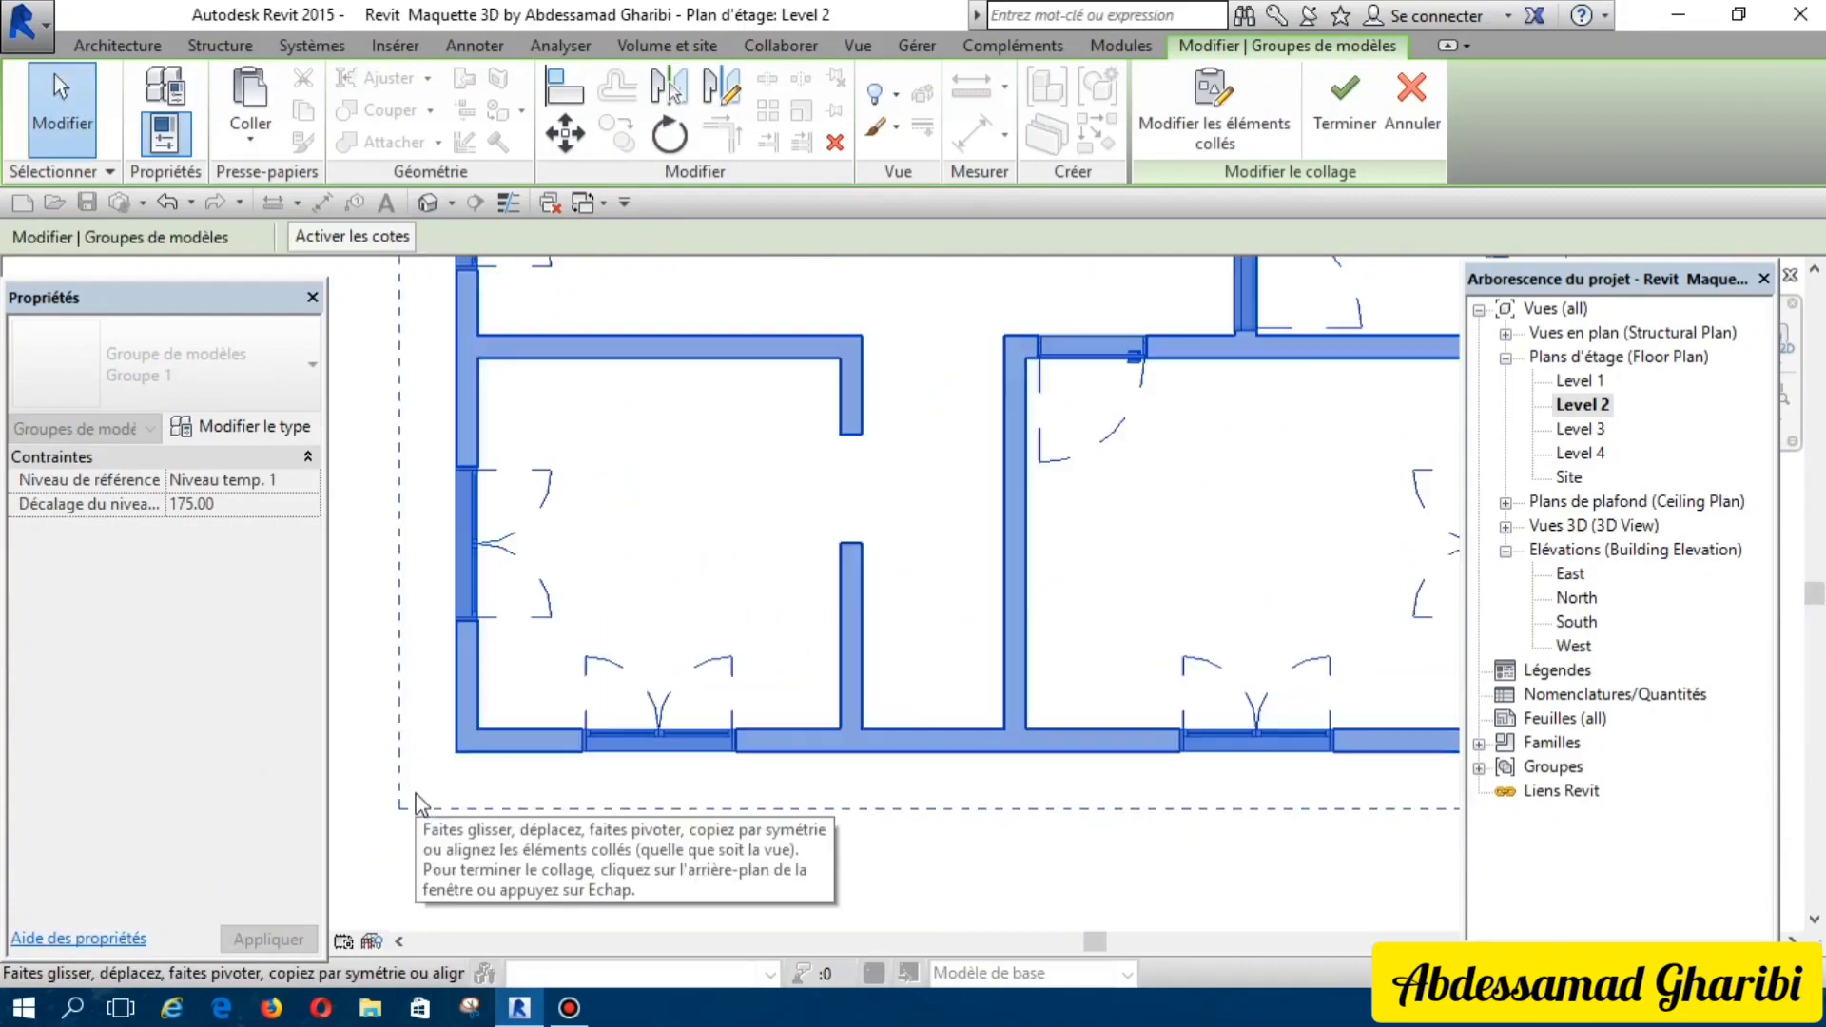
scroll(417, 804, "down", 4)
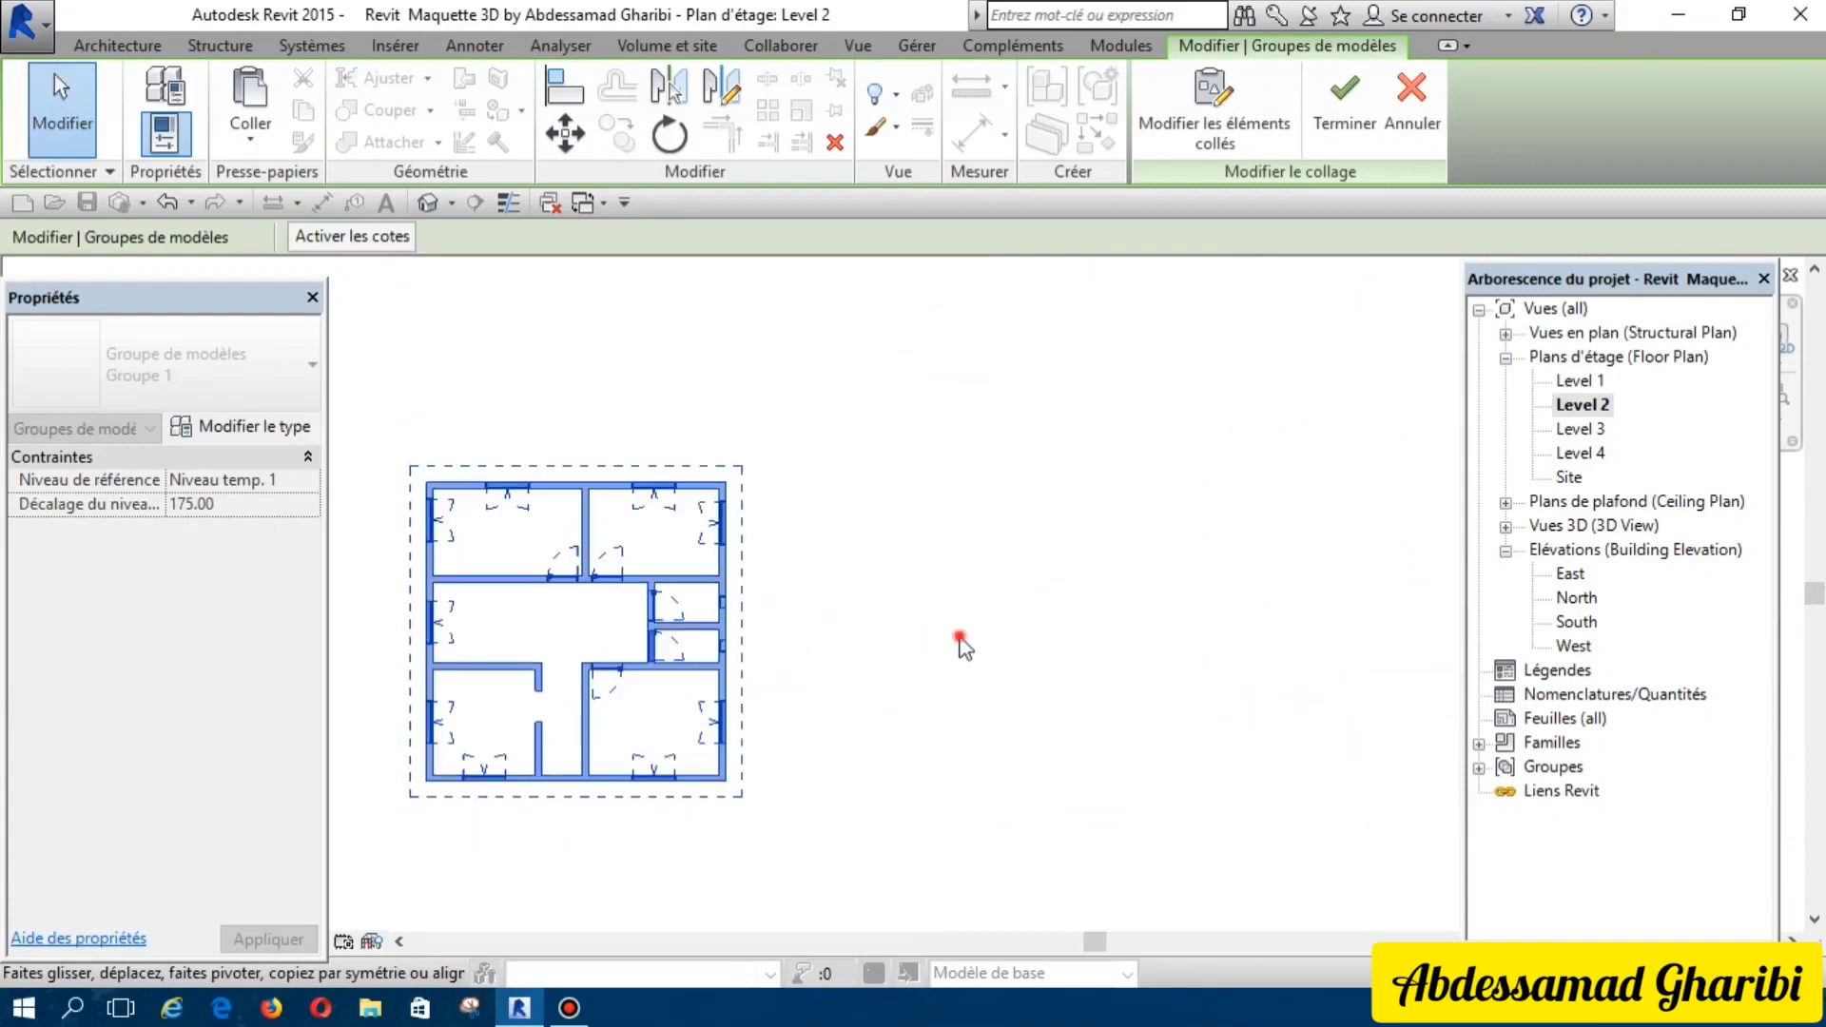
left_click(961, 641)
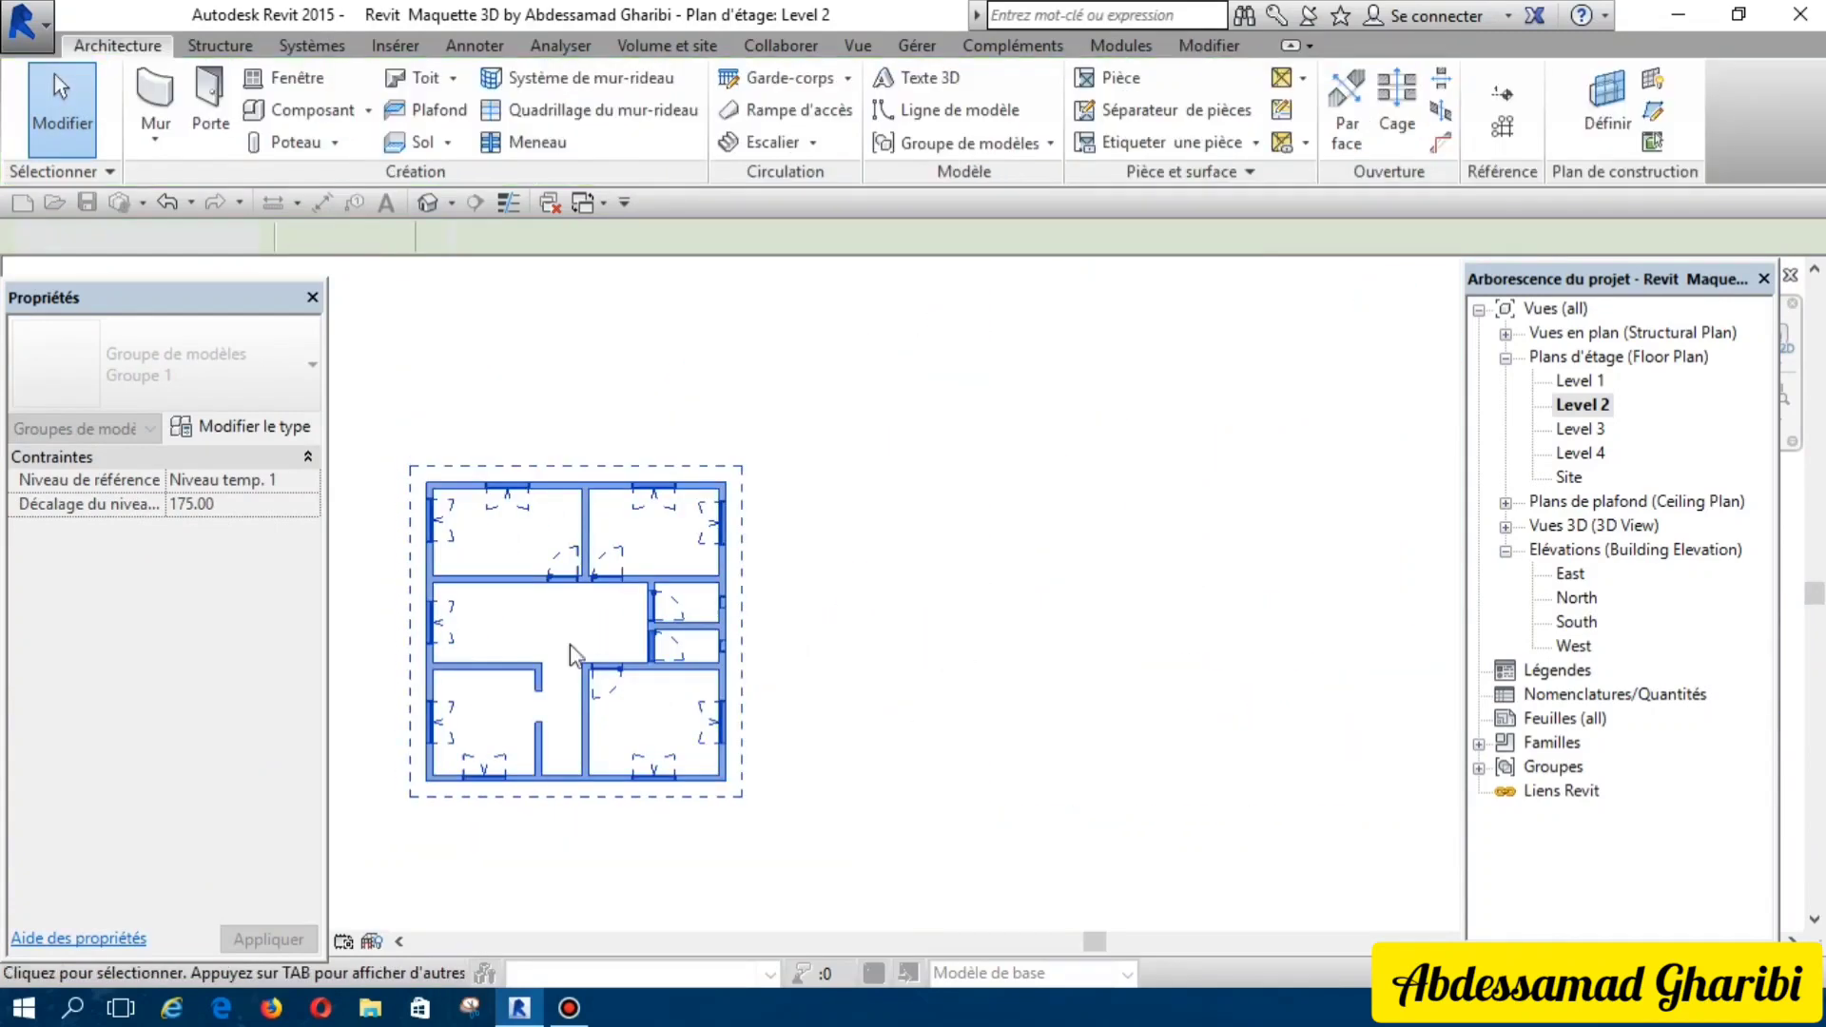
left_click(483, 658)
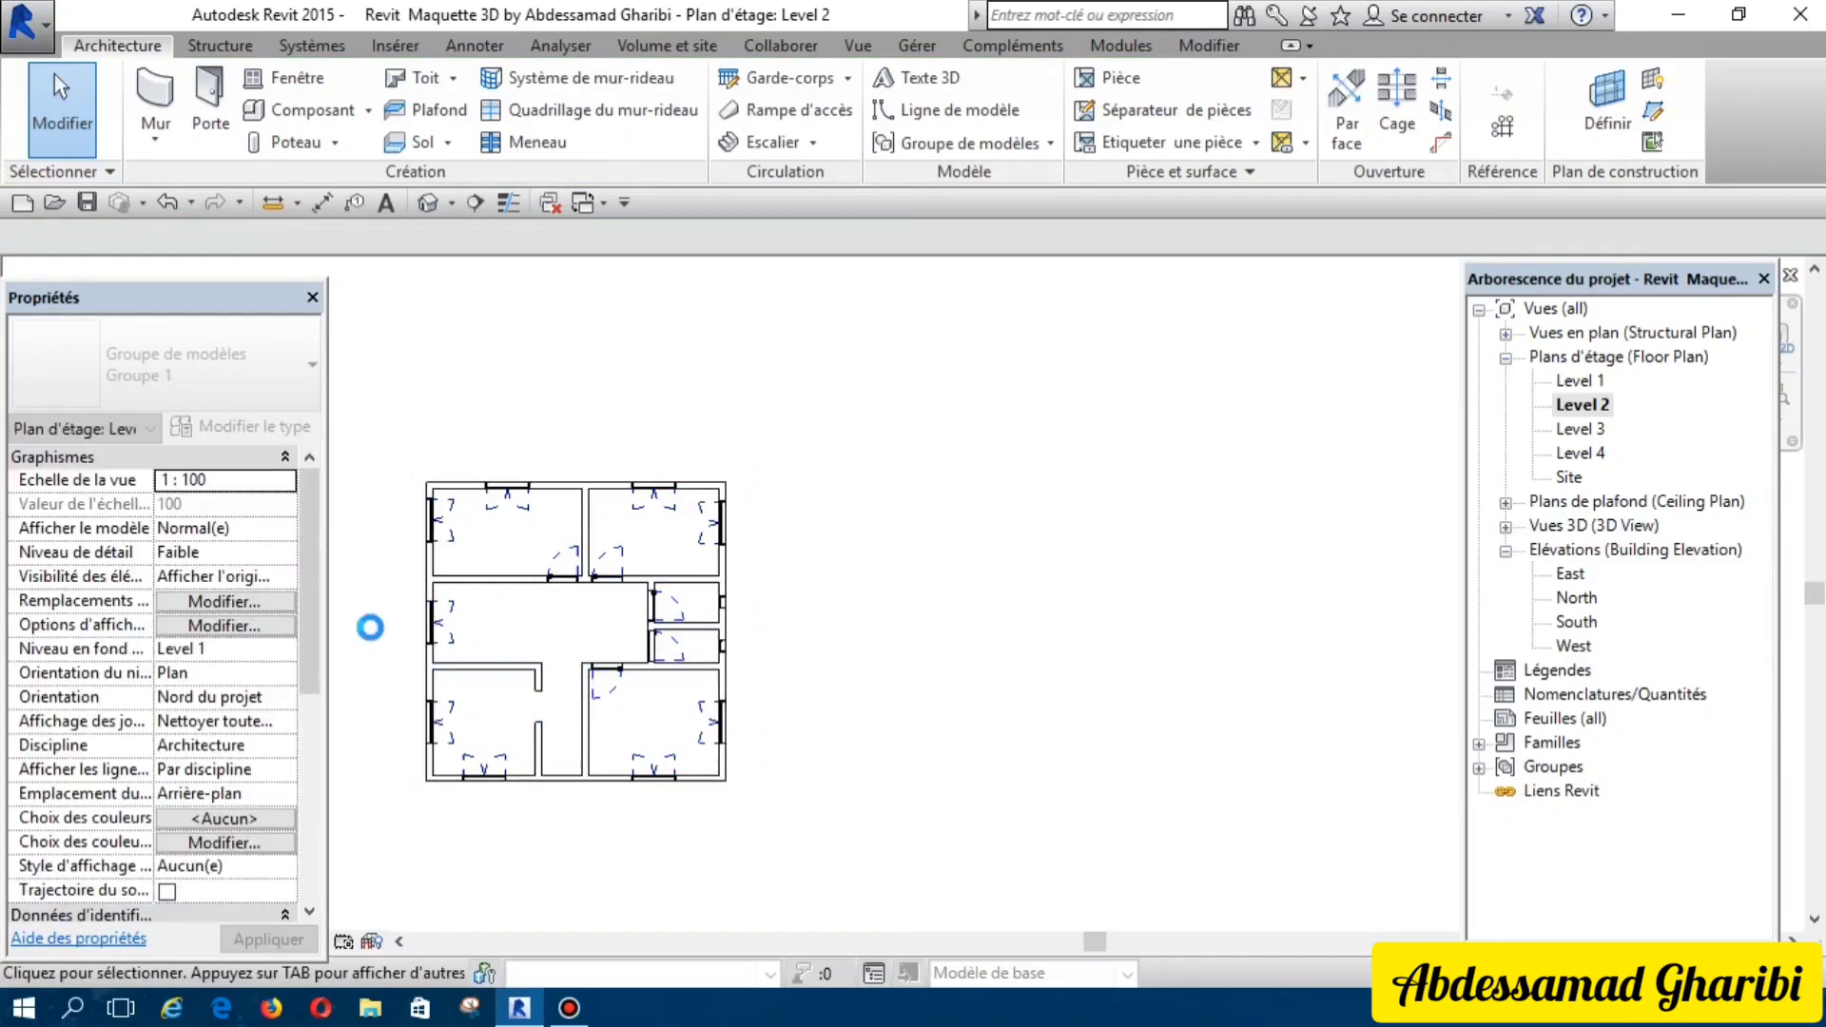
scroll(380, 647, "up", 3)
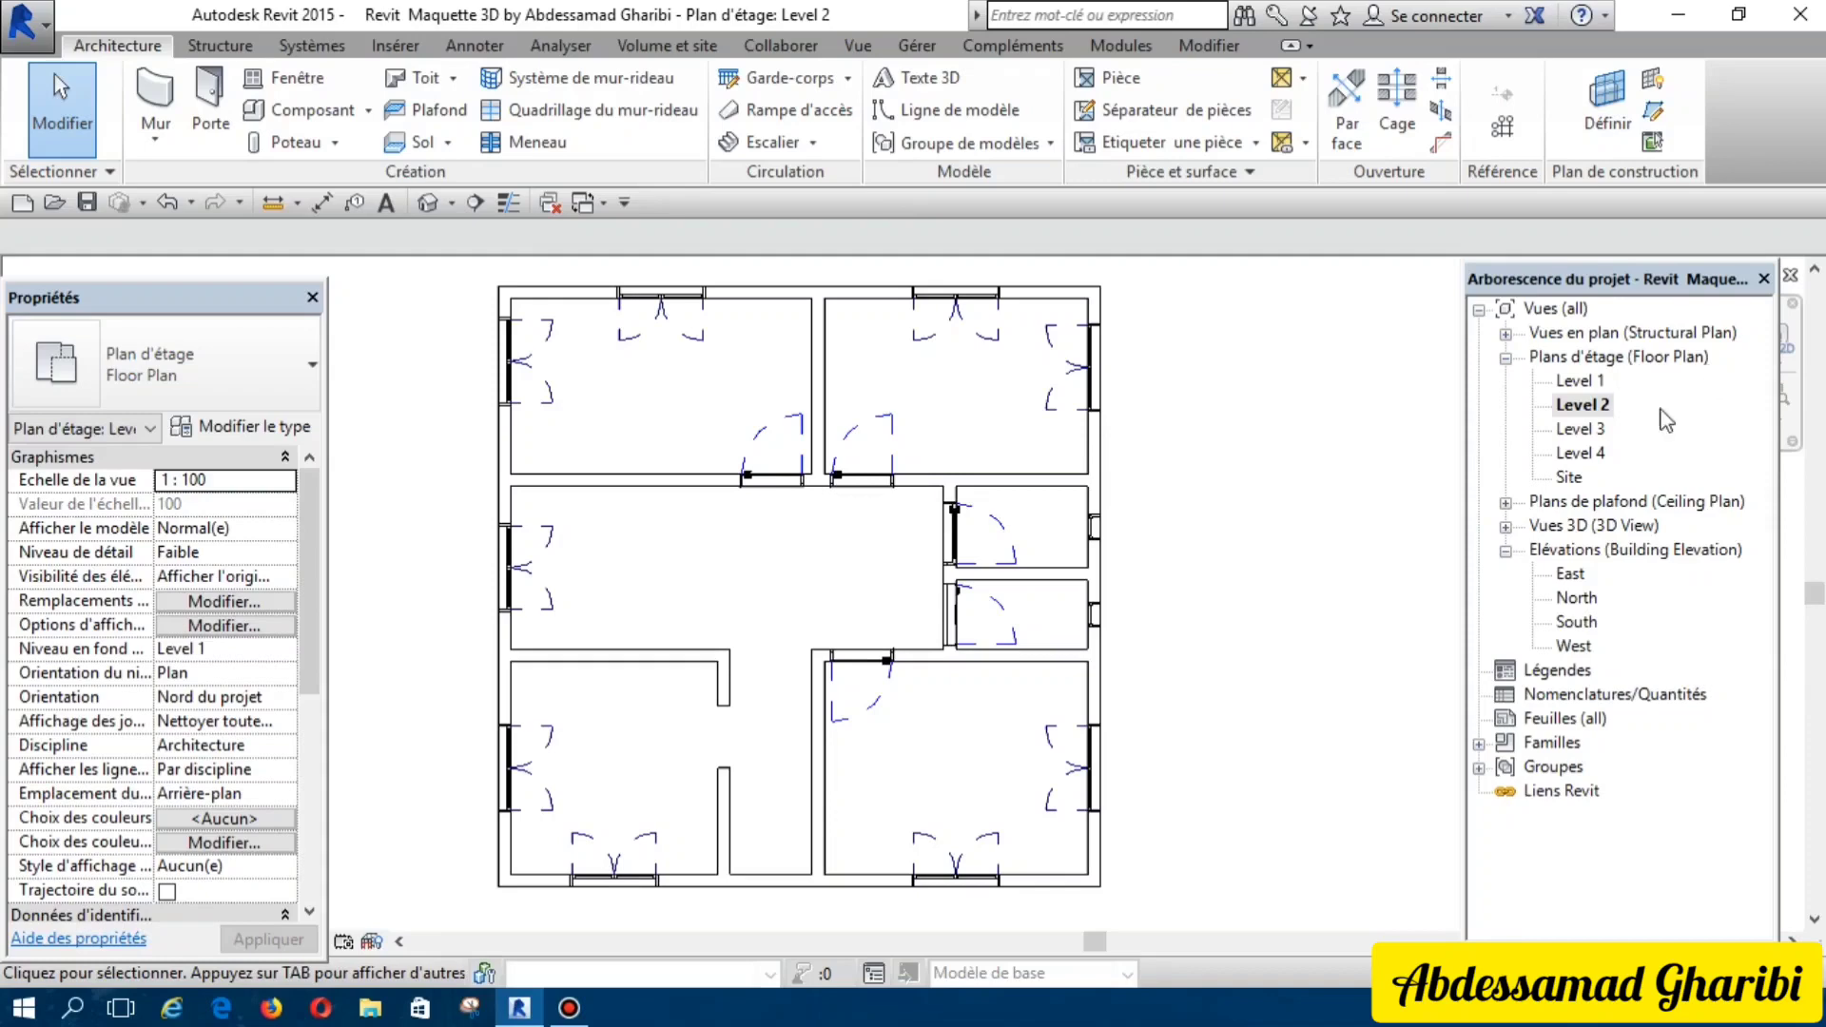
double_click(1584, 433)
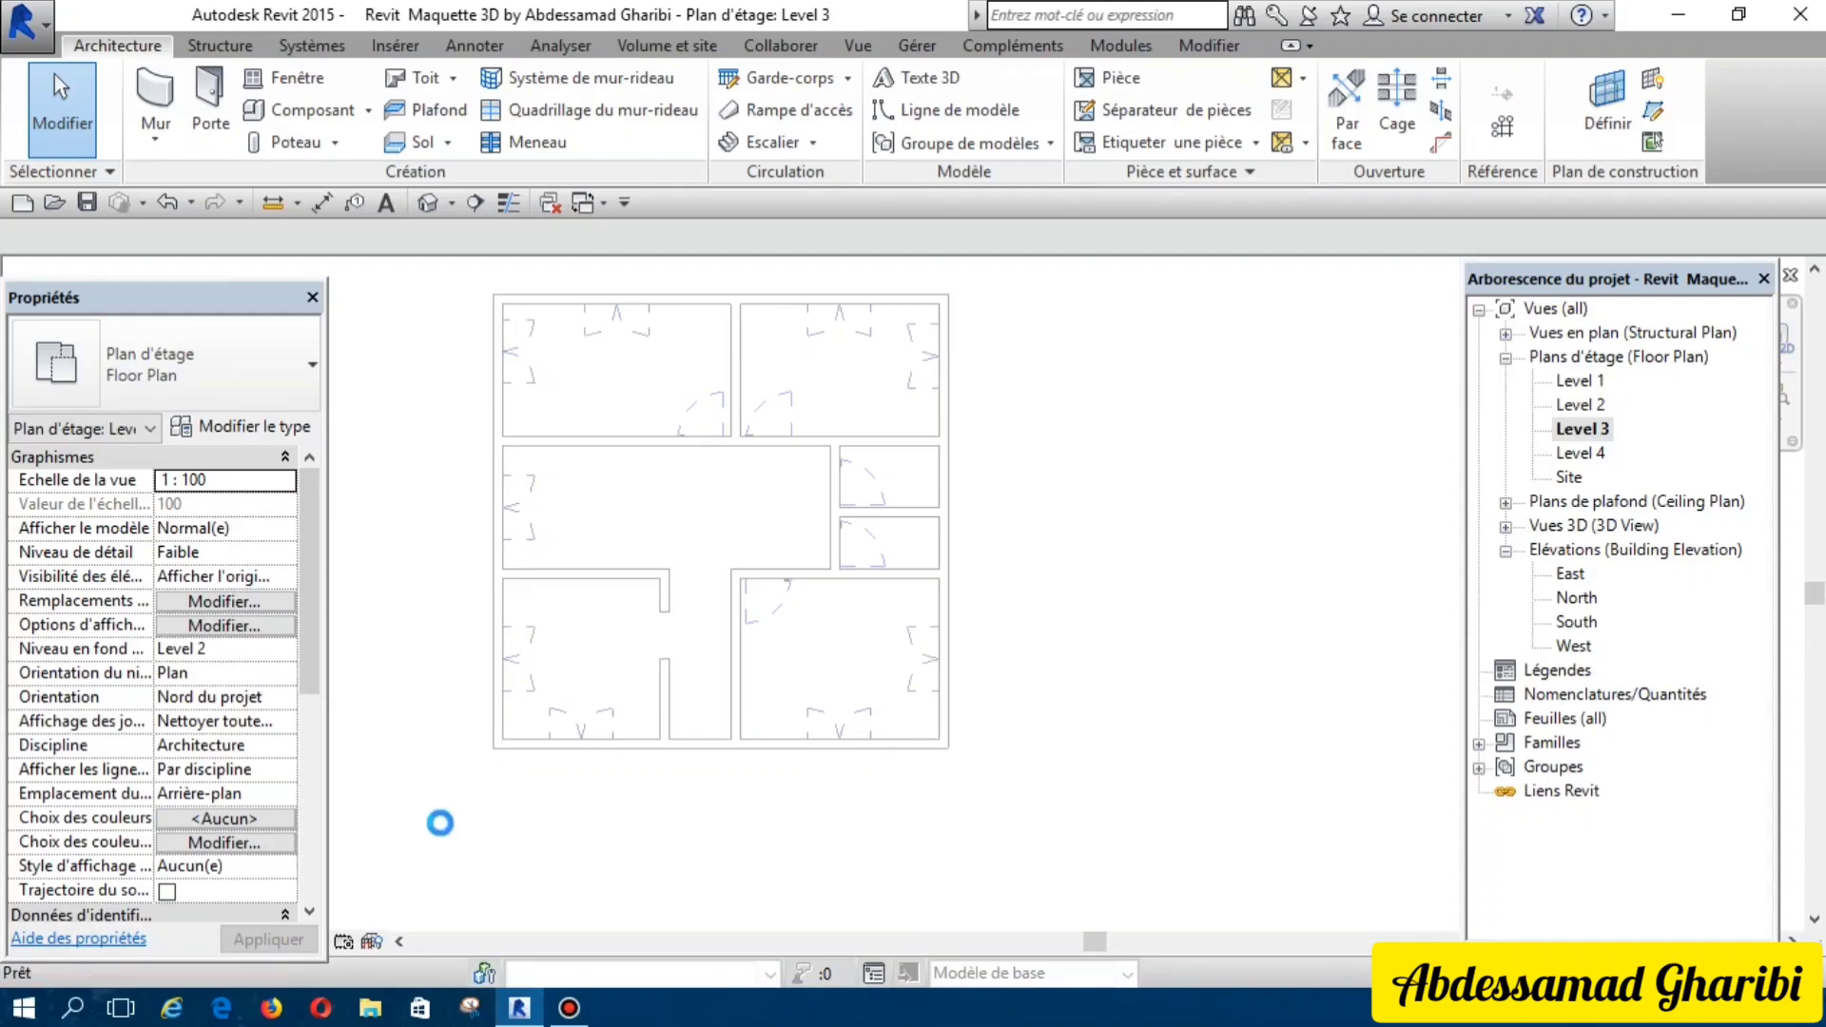
Step: Paste the copied walls, doors and windows onto Level 3, aligned at the lower-left corner
key("d")
key("e")
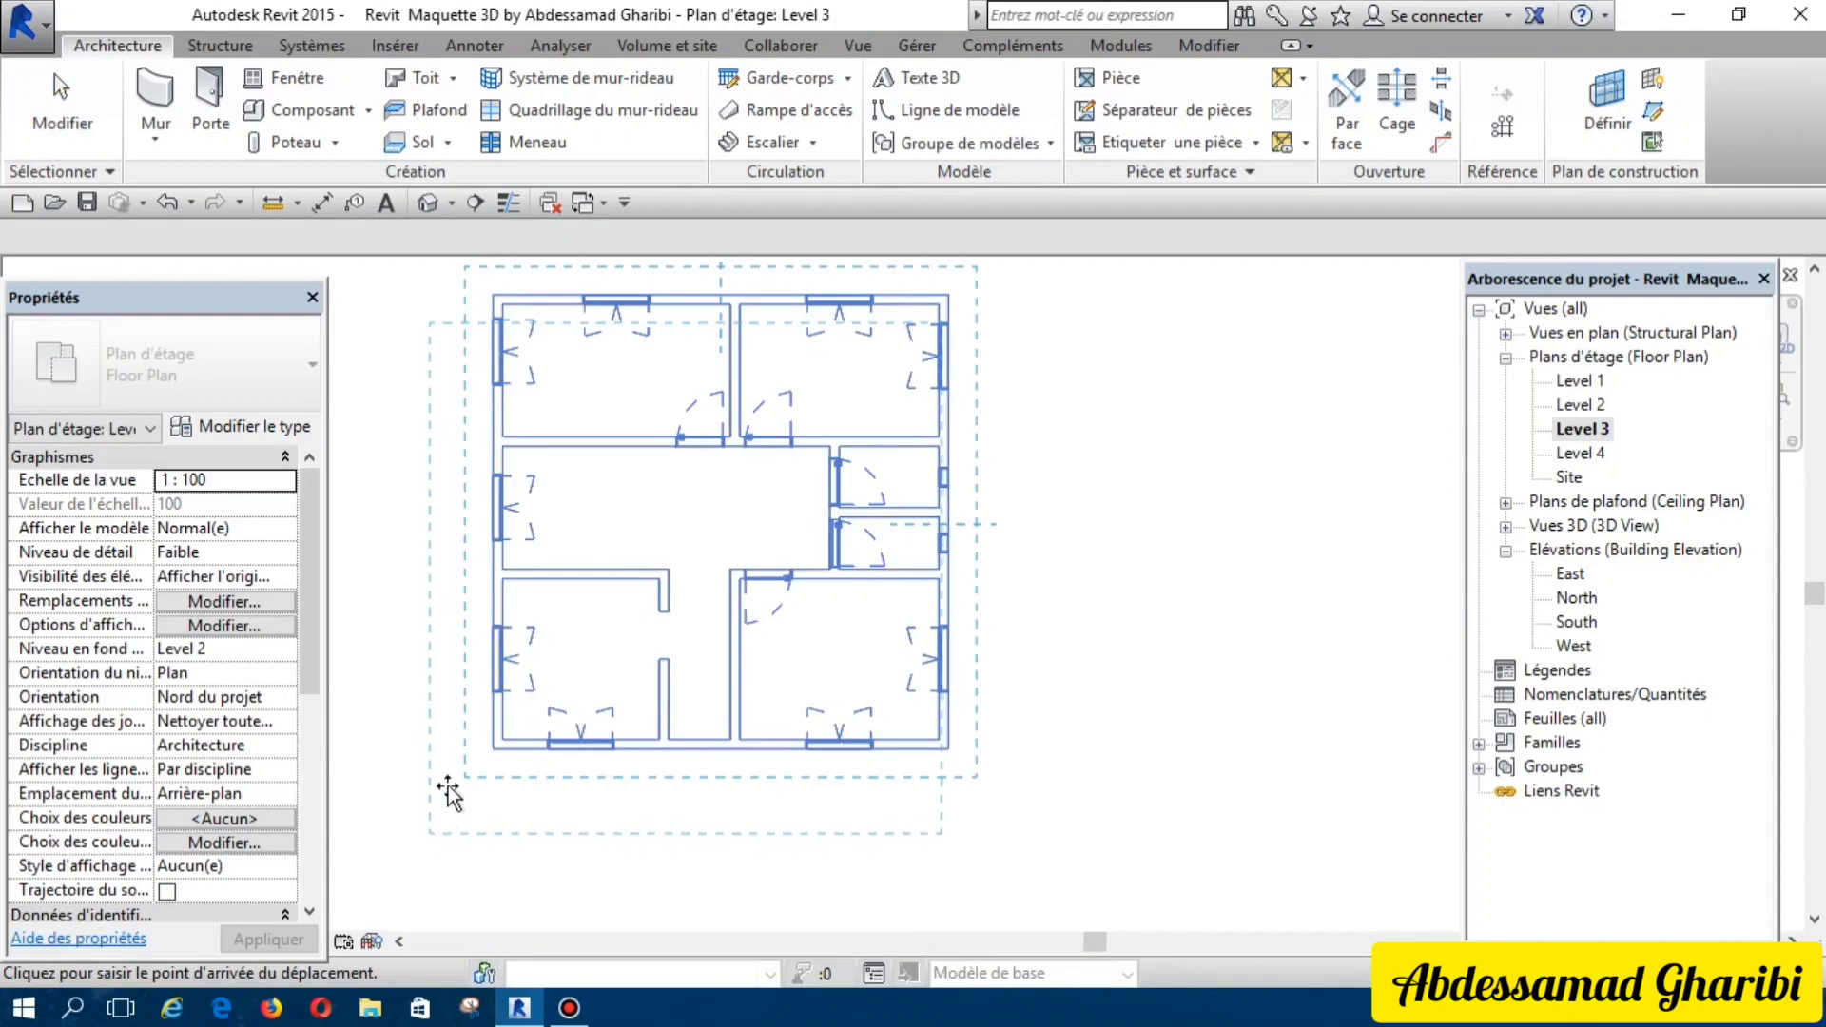
left_click(469, 767)
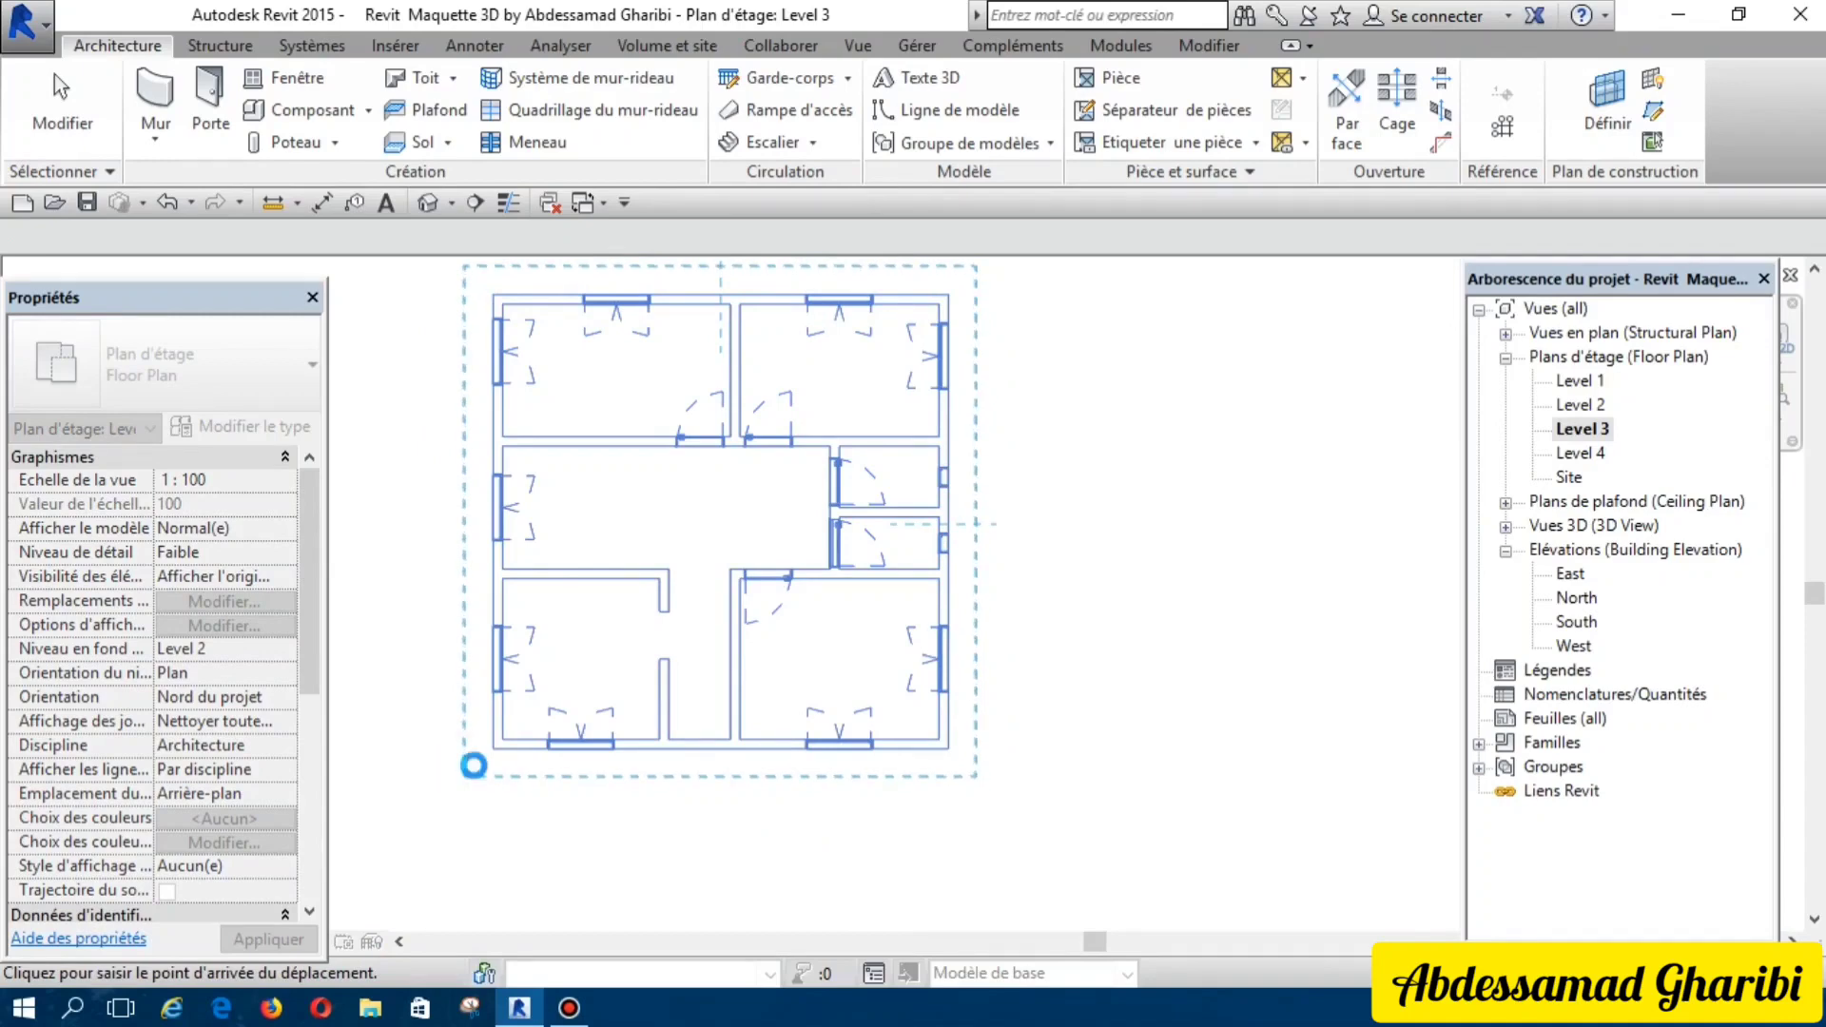
key("Escape")
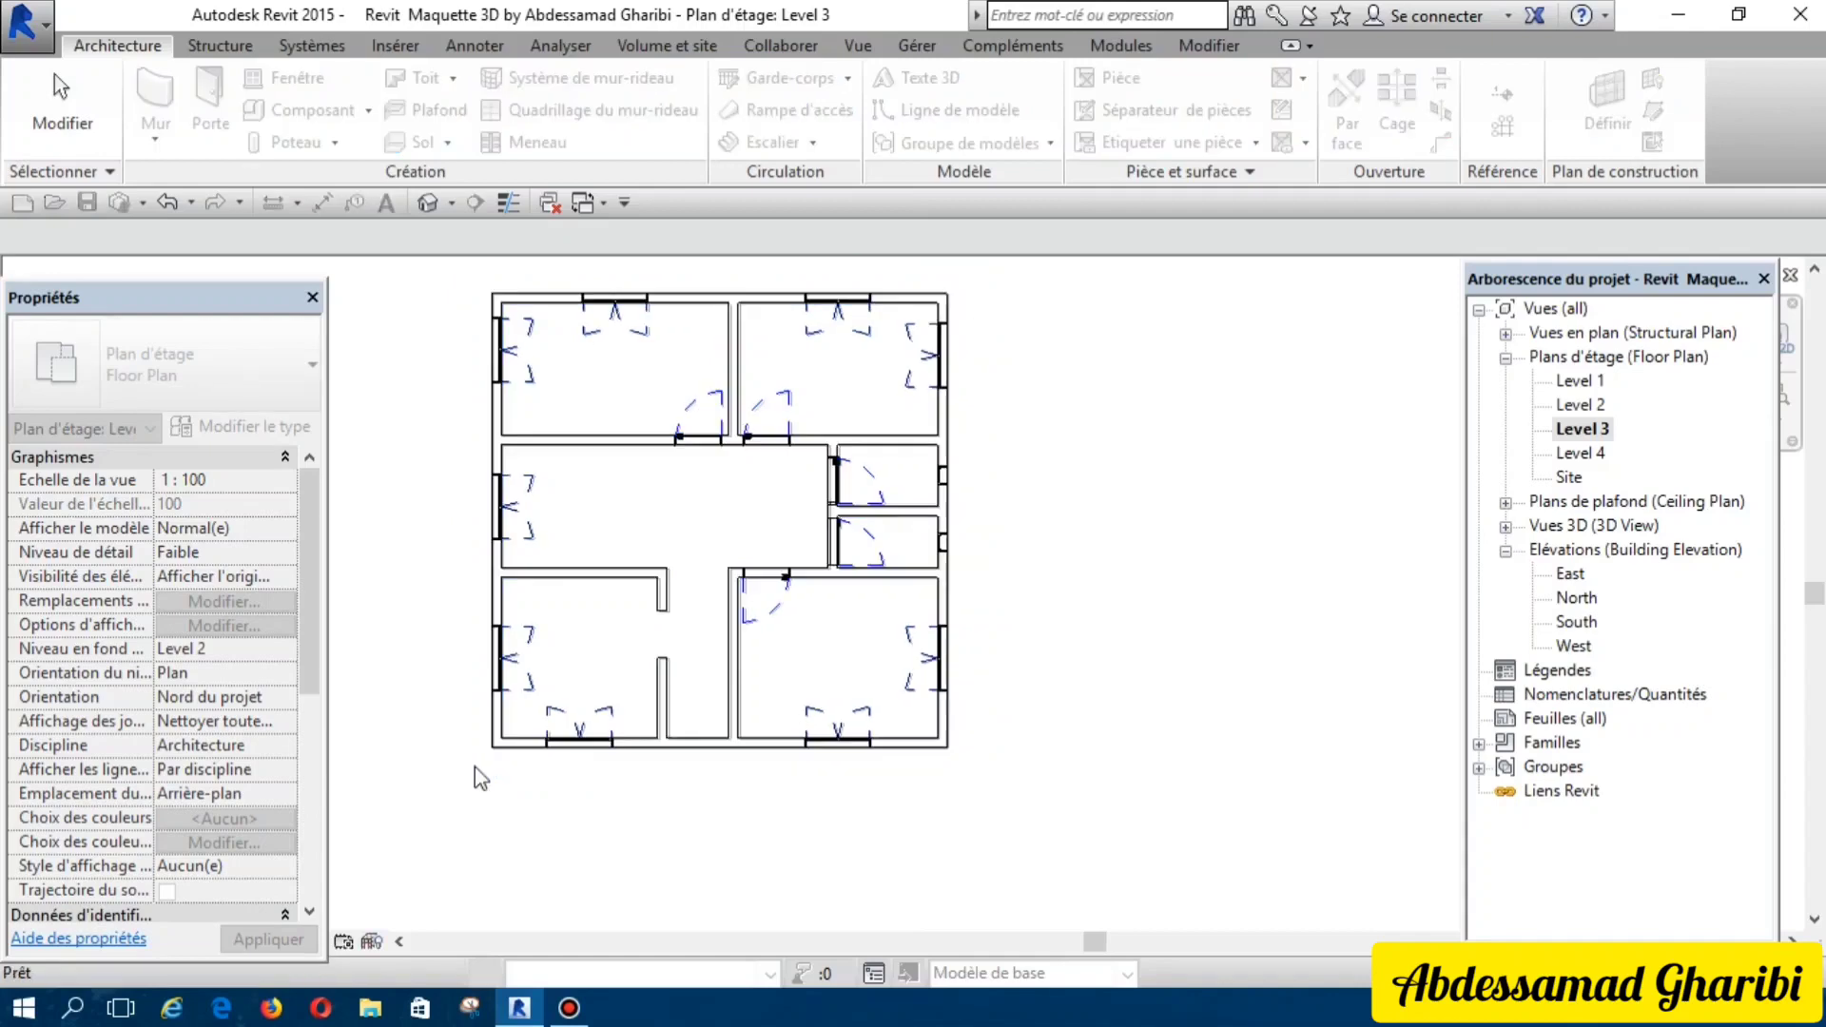
left_click(1129, 586)
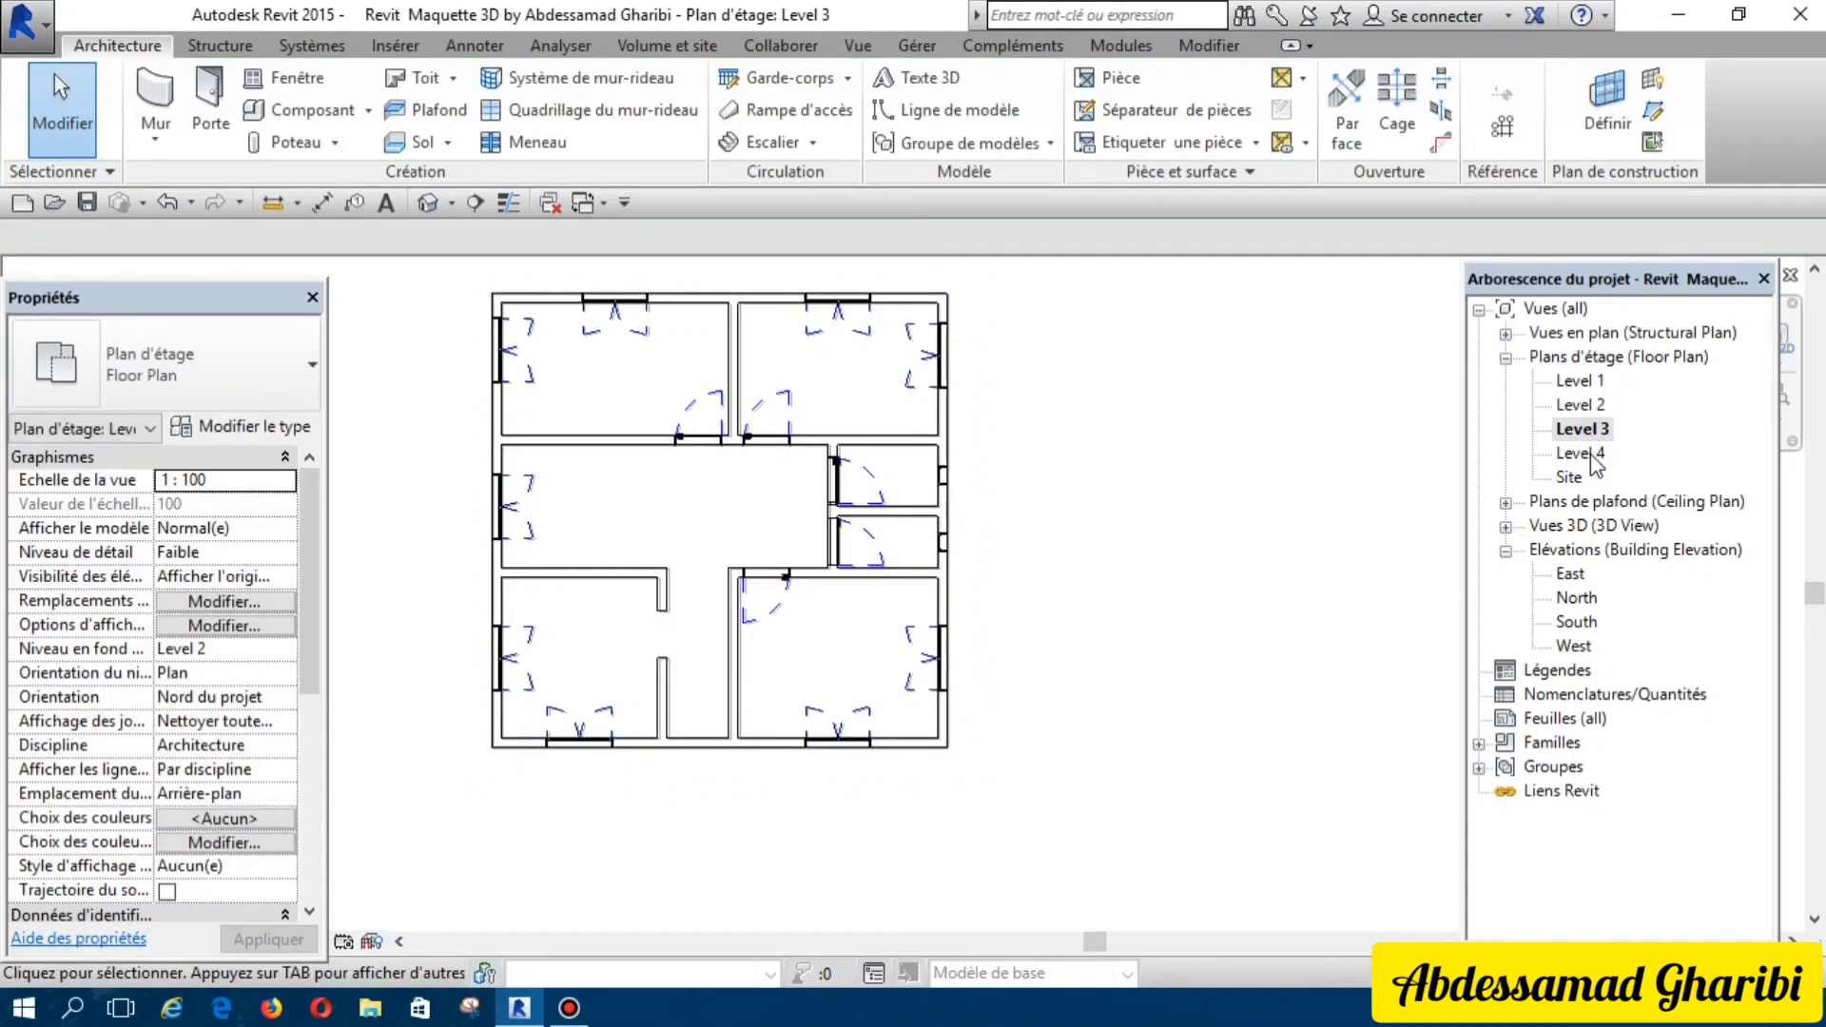
Step: Open the Level 4 plan and pick the pasted layout's lower-left corner as base point
double_click(1581, 454)
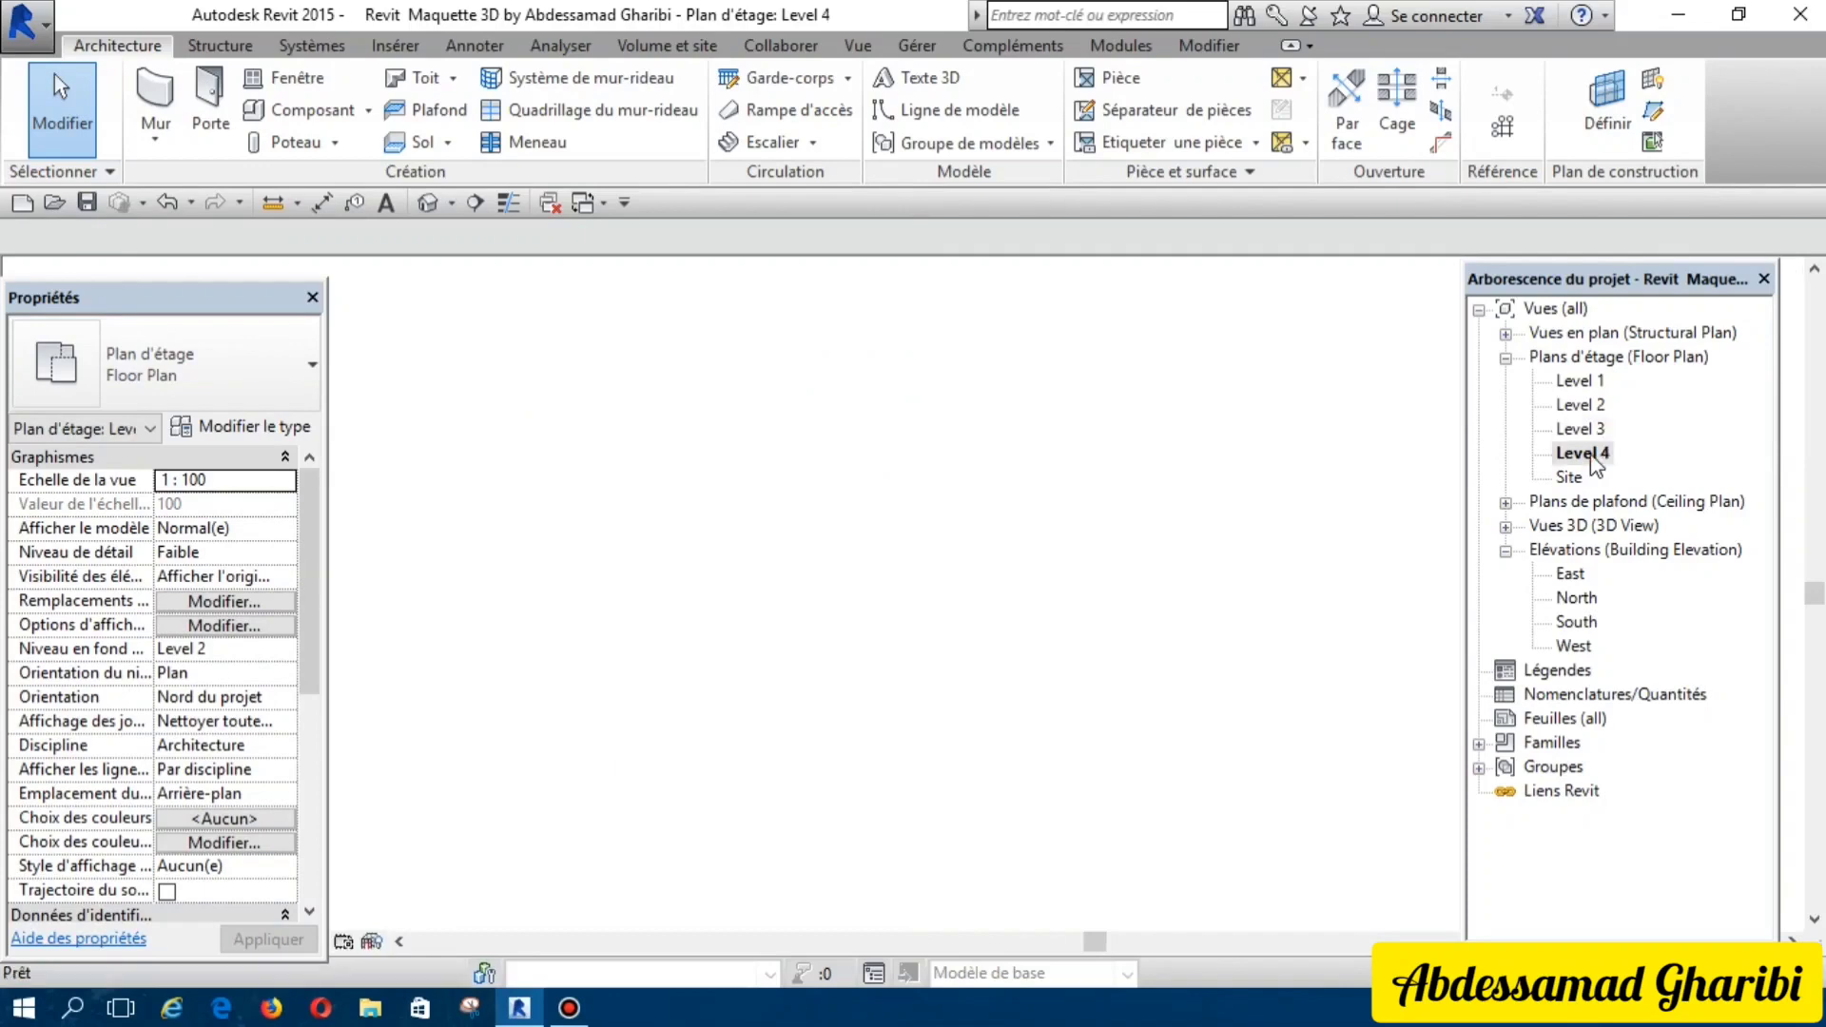
left_click(1589, 453)
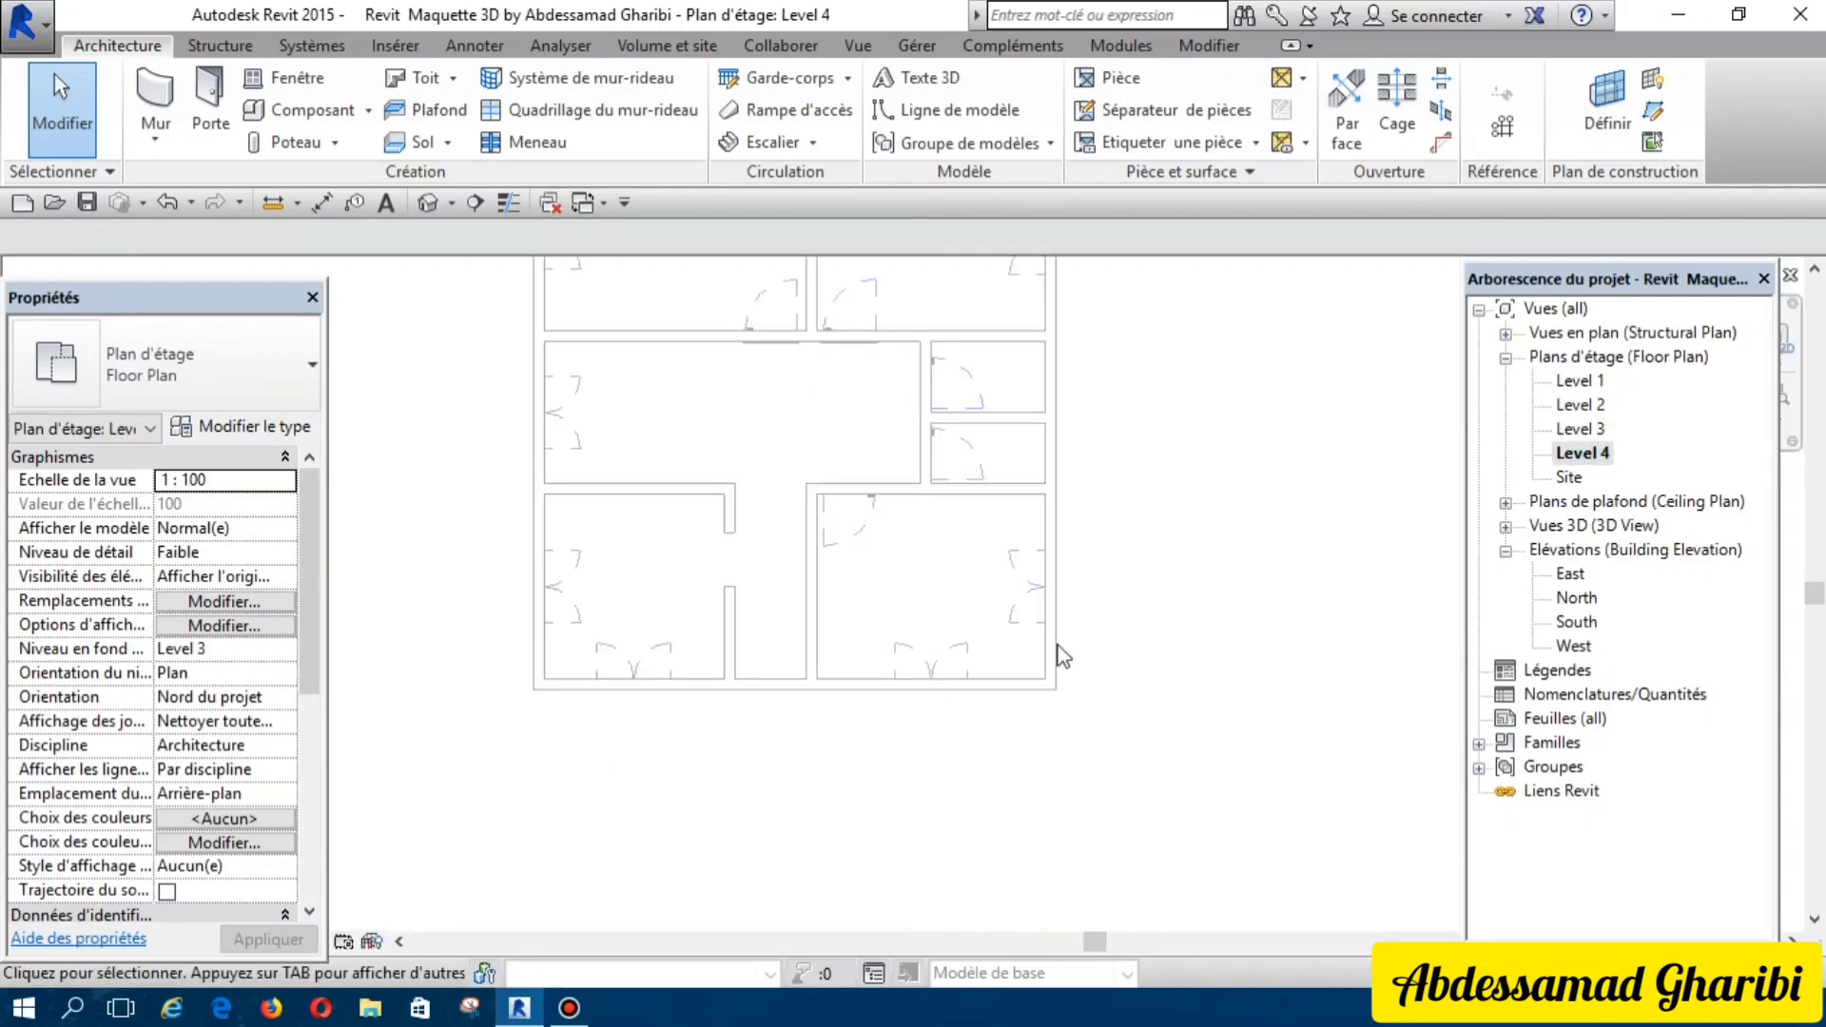
scroll(1085, 641, "down", 2)
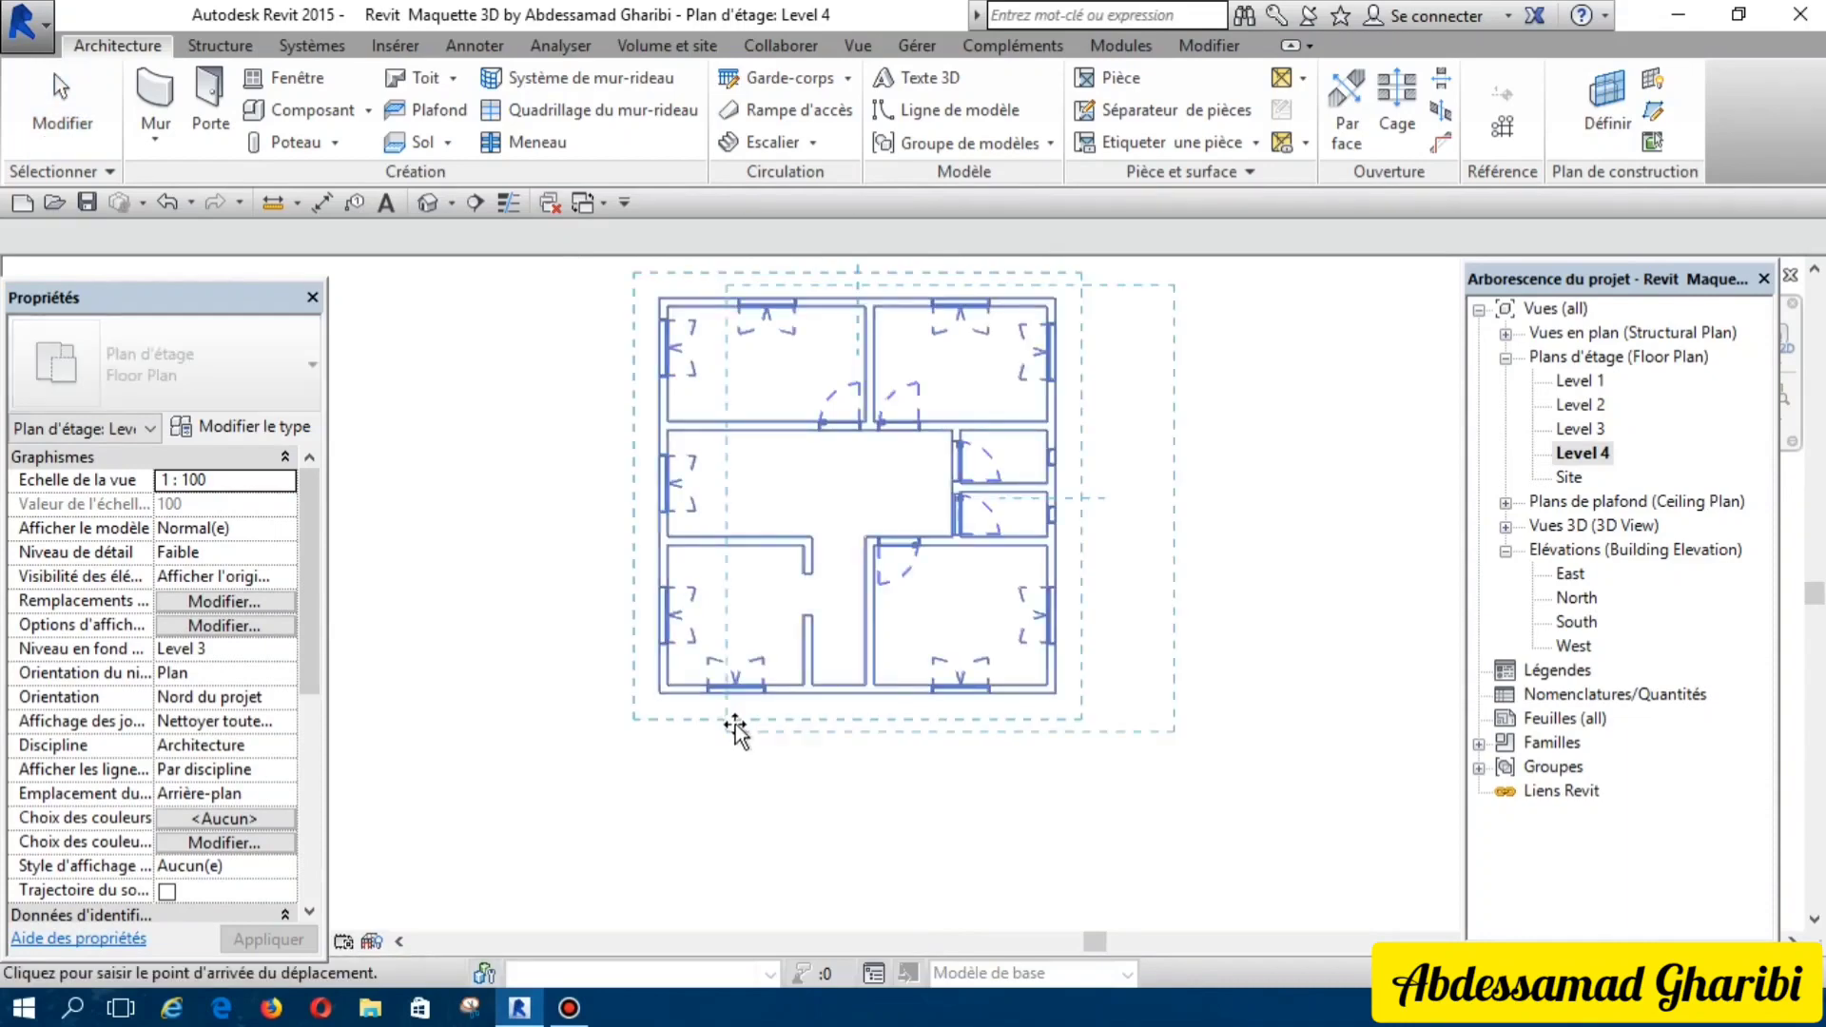
left_click(640, 719)
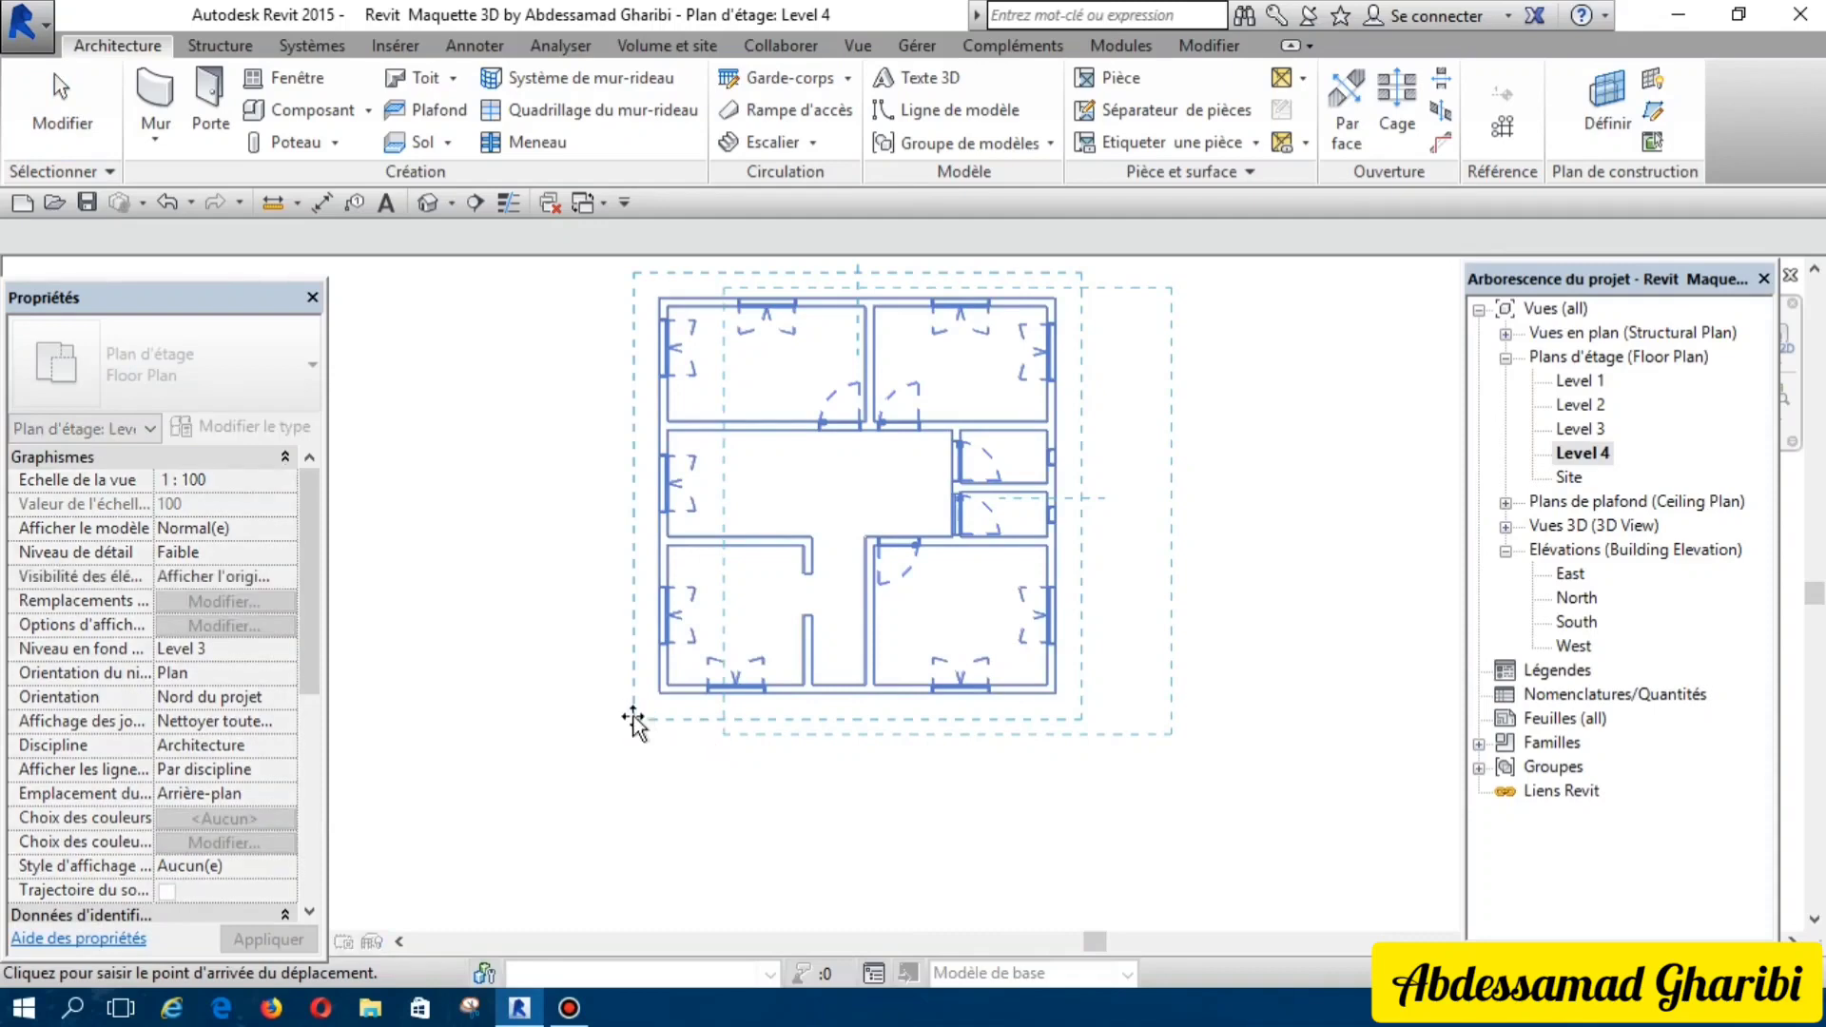
Step: Snap the layout onto Level 3's lower-left corner and finish the paste
scroll(632, 721, "up", 2)
scroll(665, 721, "up", 2)
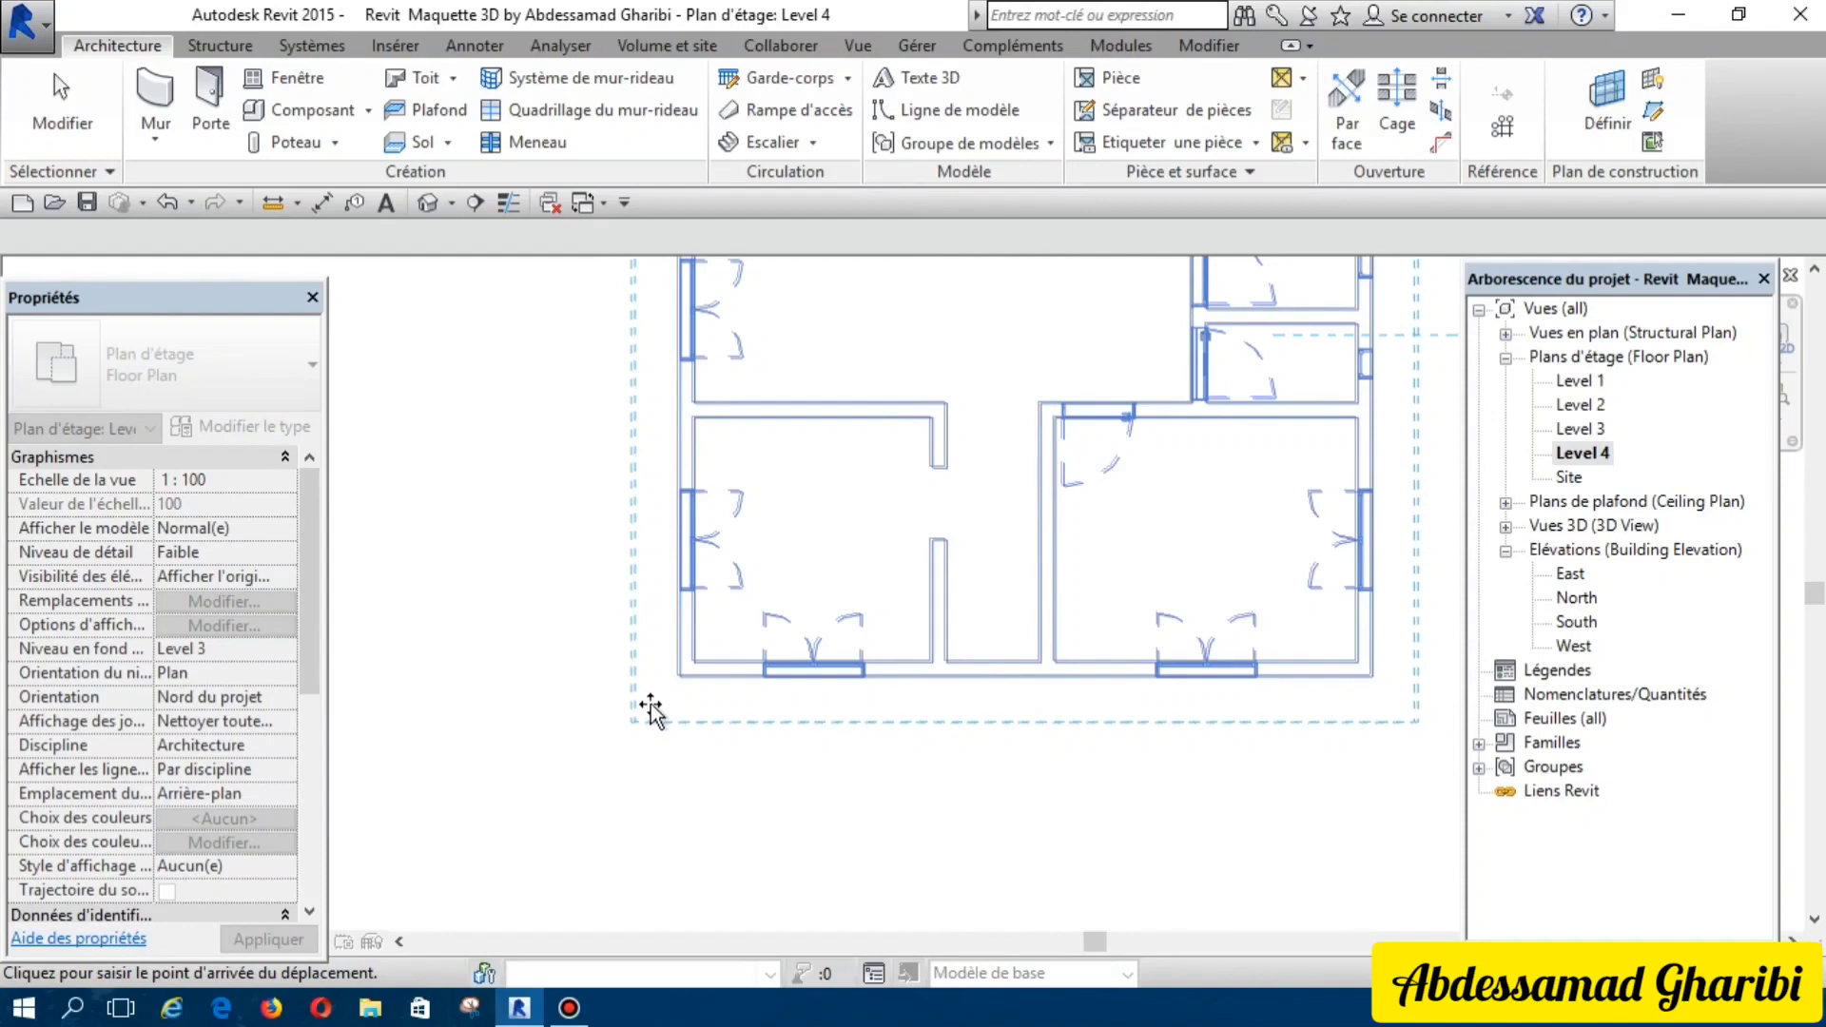
scroll(651, 709, "up", 2)
scroll(651, 709, "up", 1)
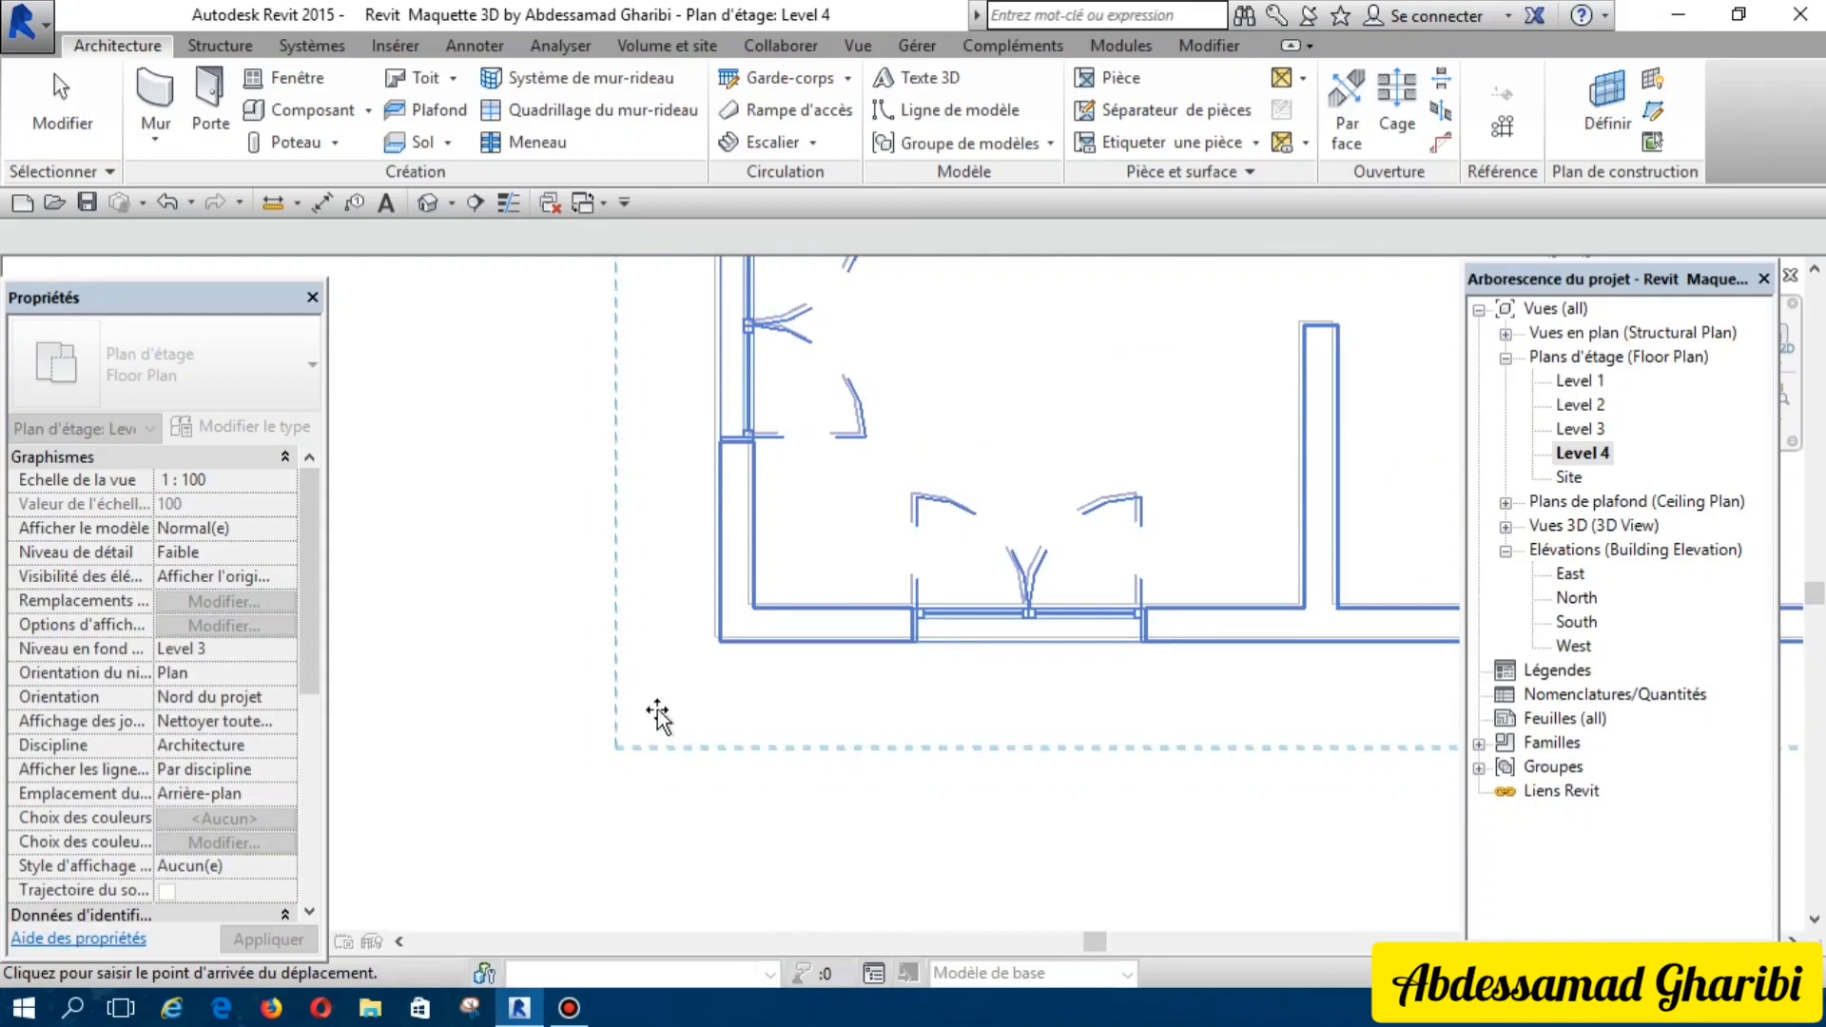
scroll(658, 714, "up", 2)
scroll(658, 711, "up", 2)
scroll(660, 706, "up", 1)
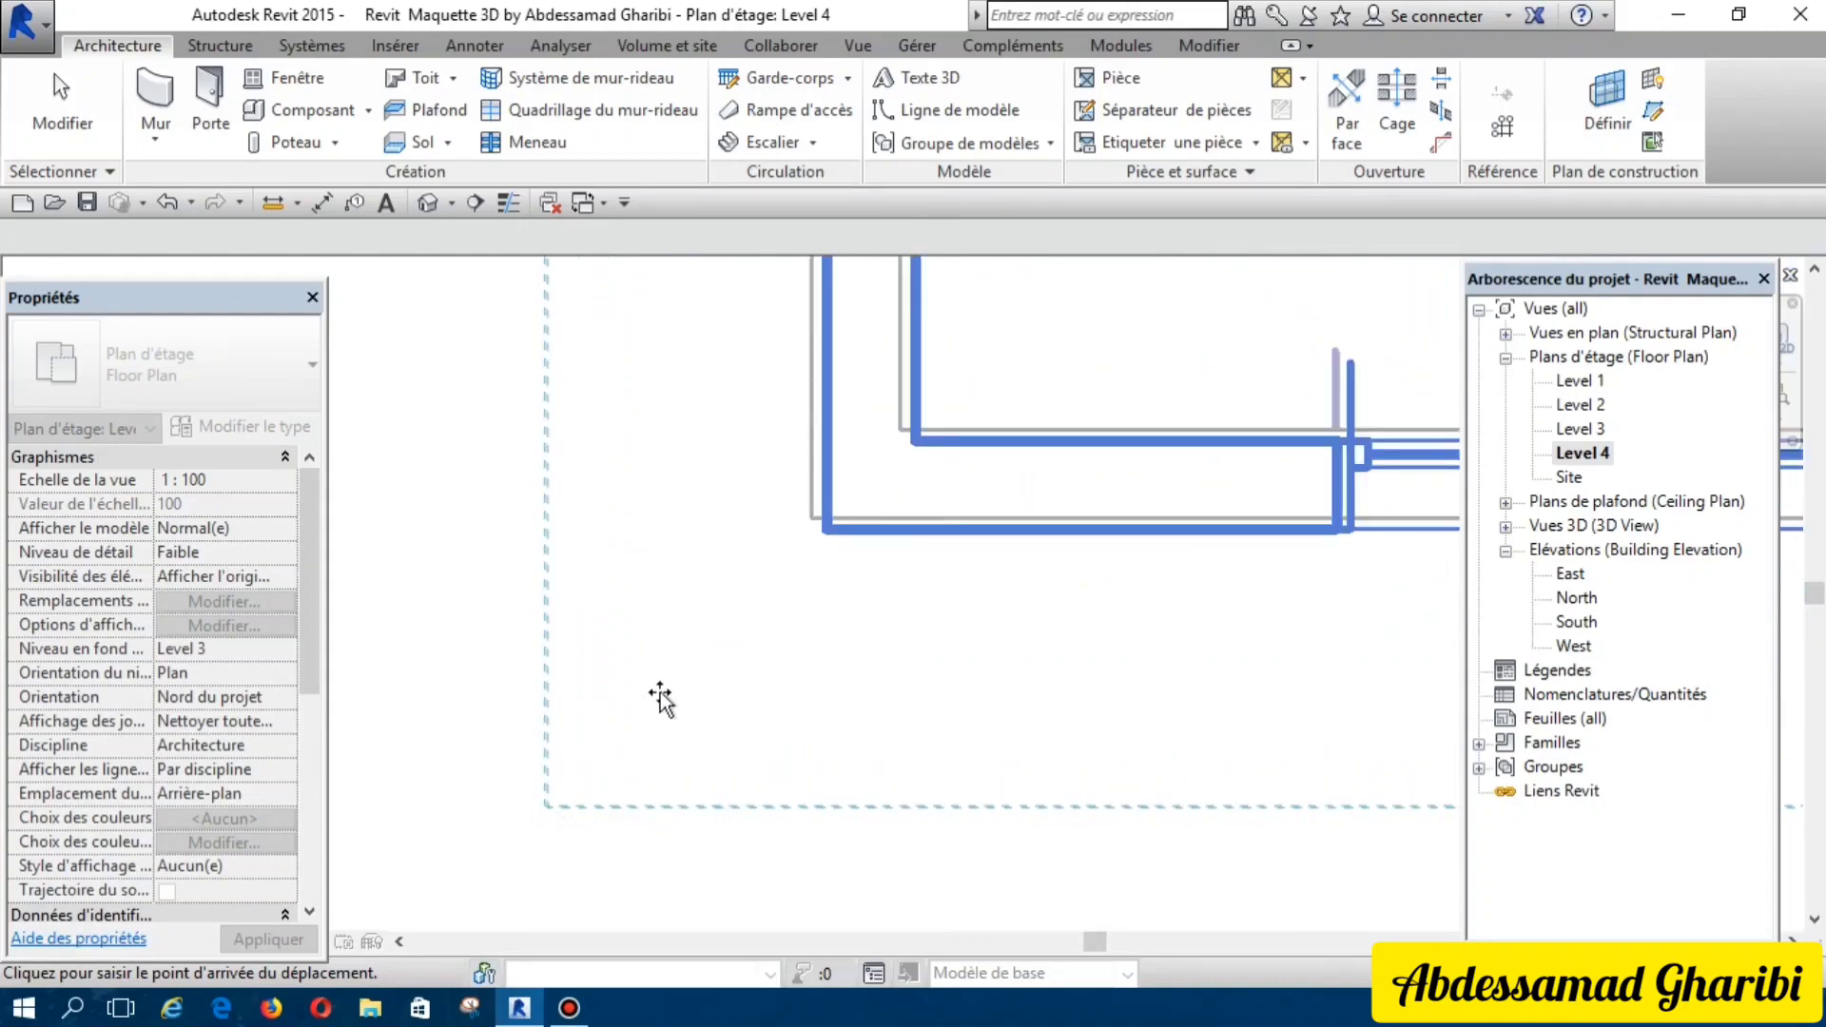
scroll(660, 700, "up", 1)
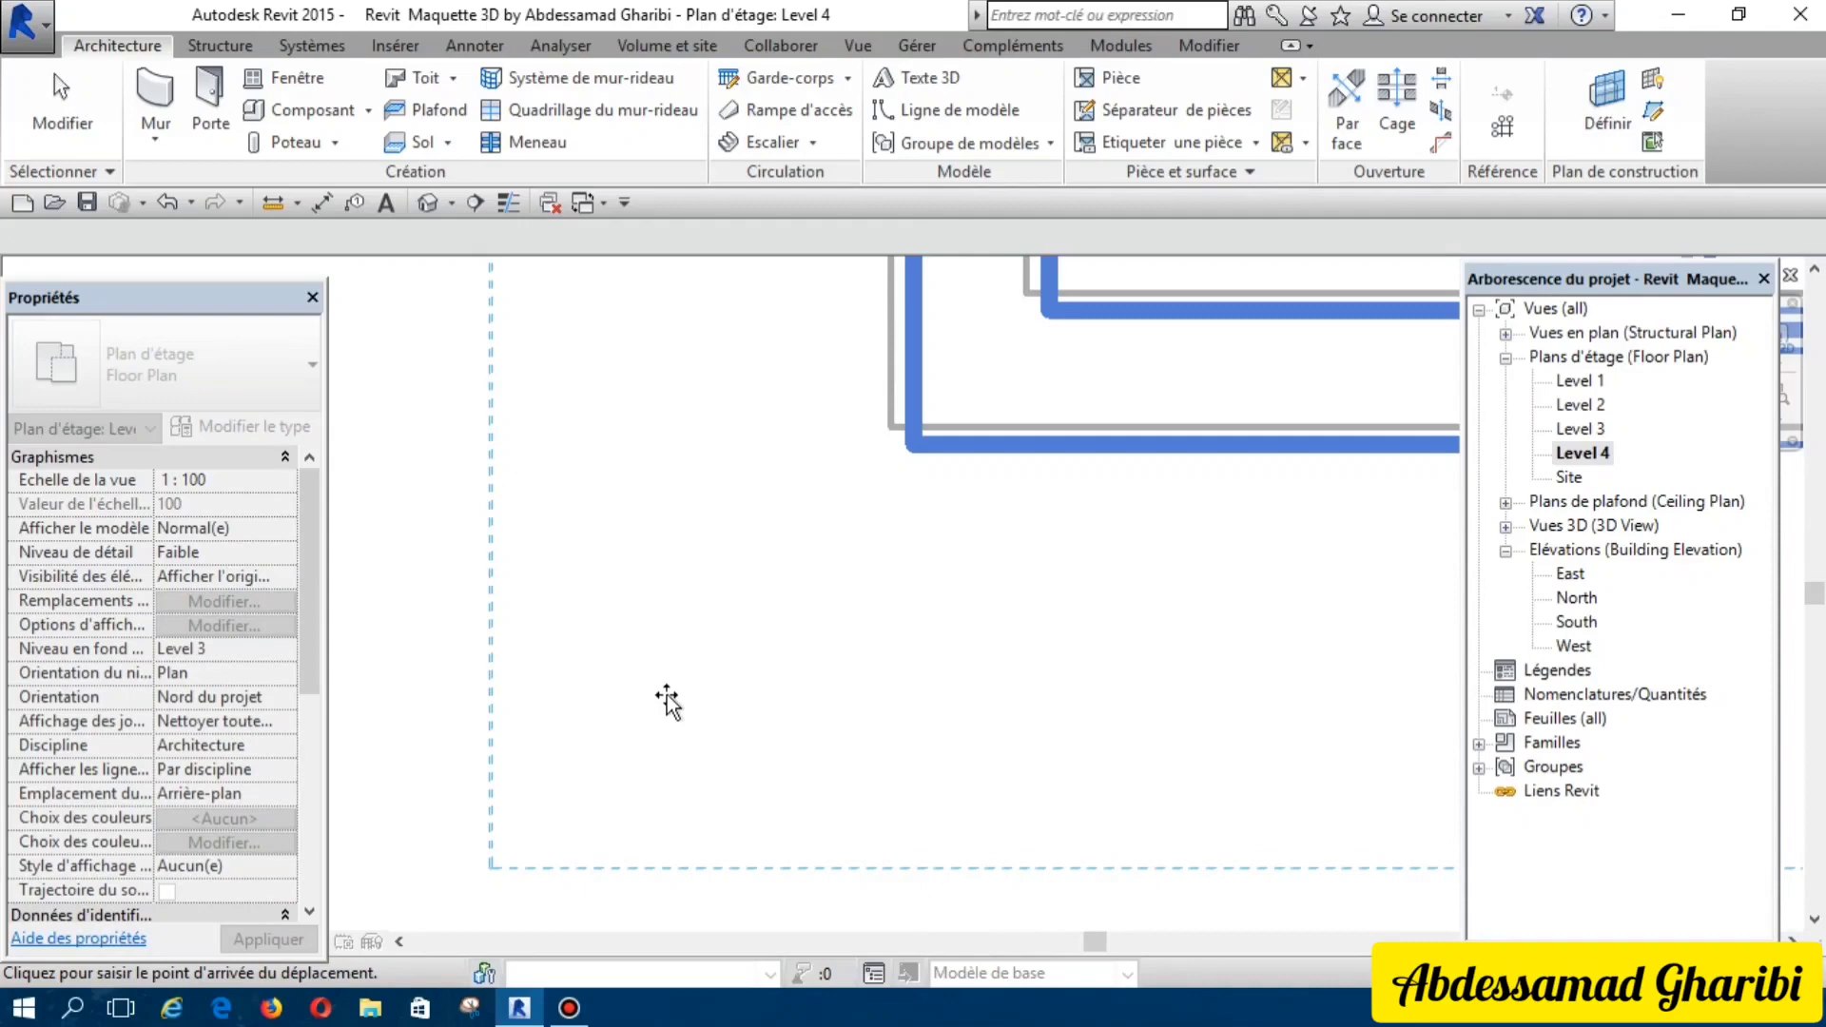
left_click(664, 699)
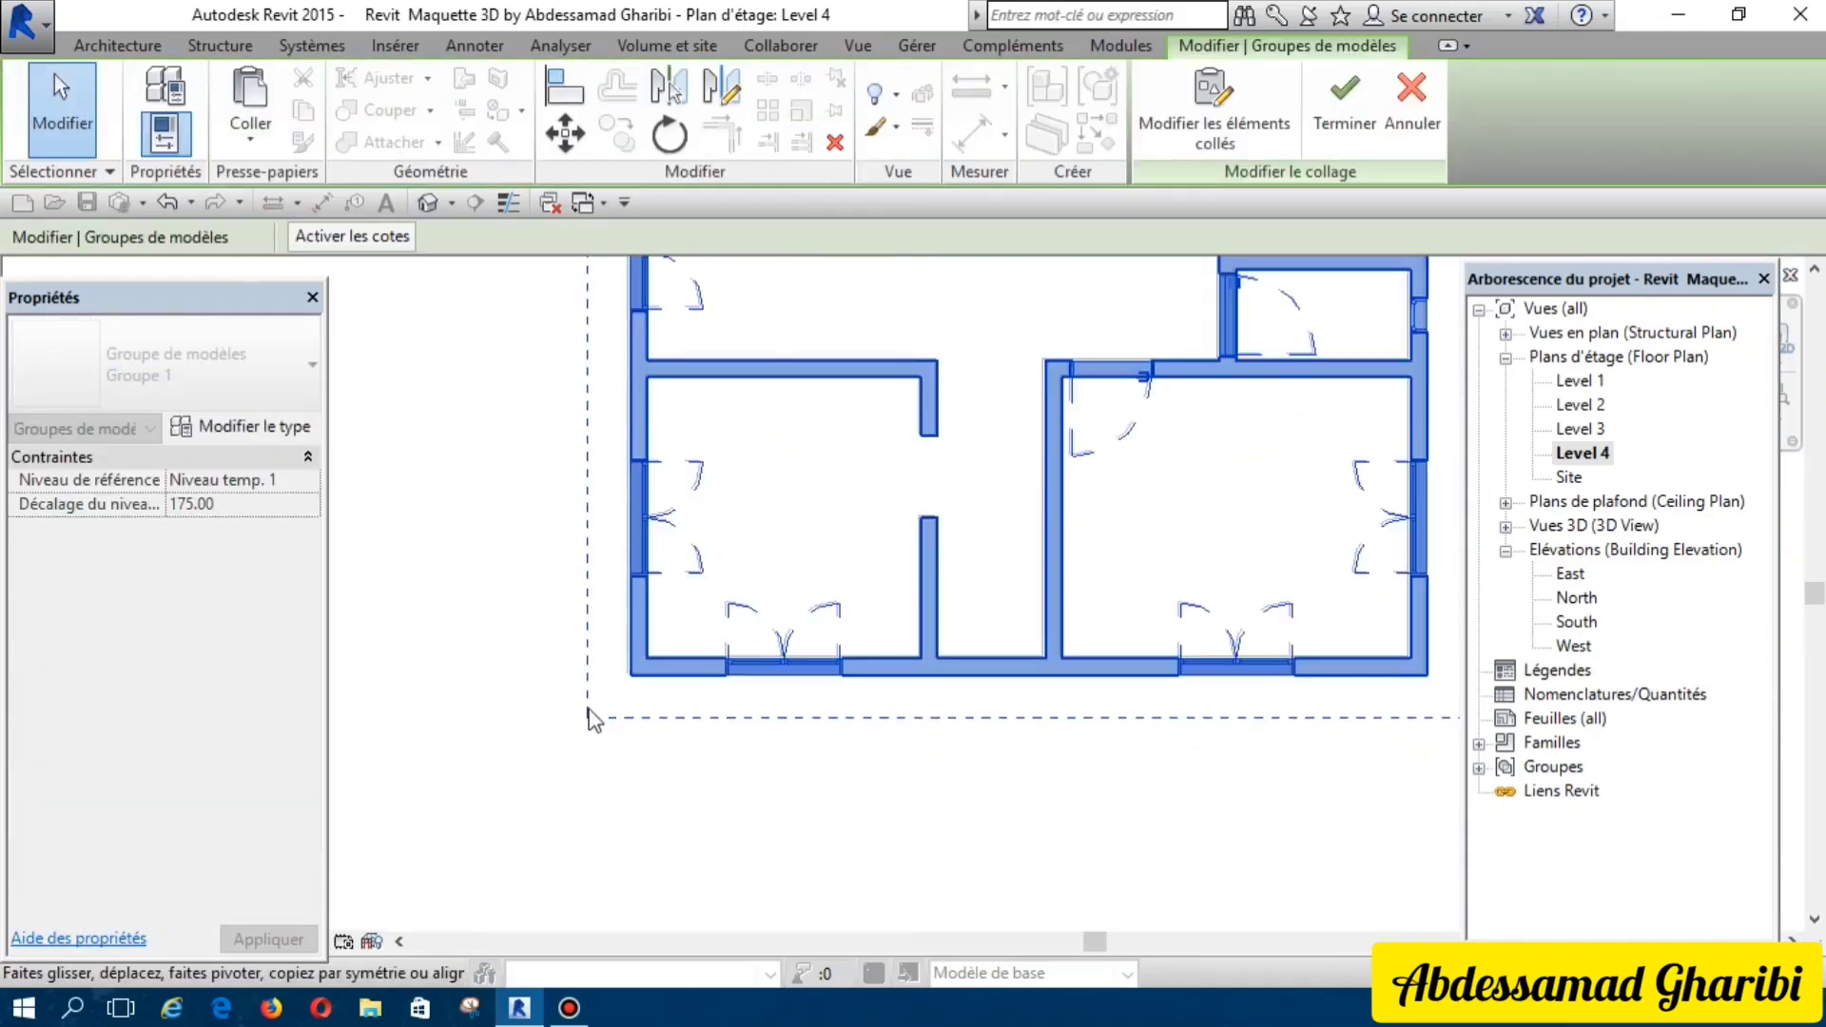
left_click(596, 783)
scroll(596, 783, "down", 2)
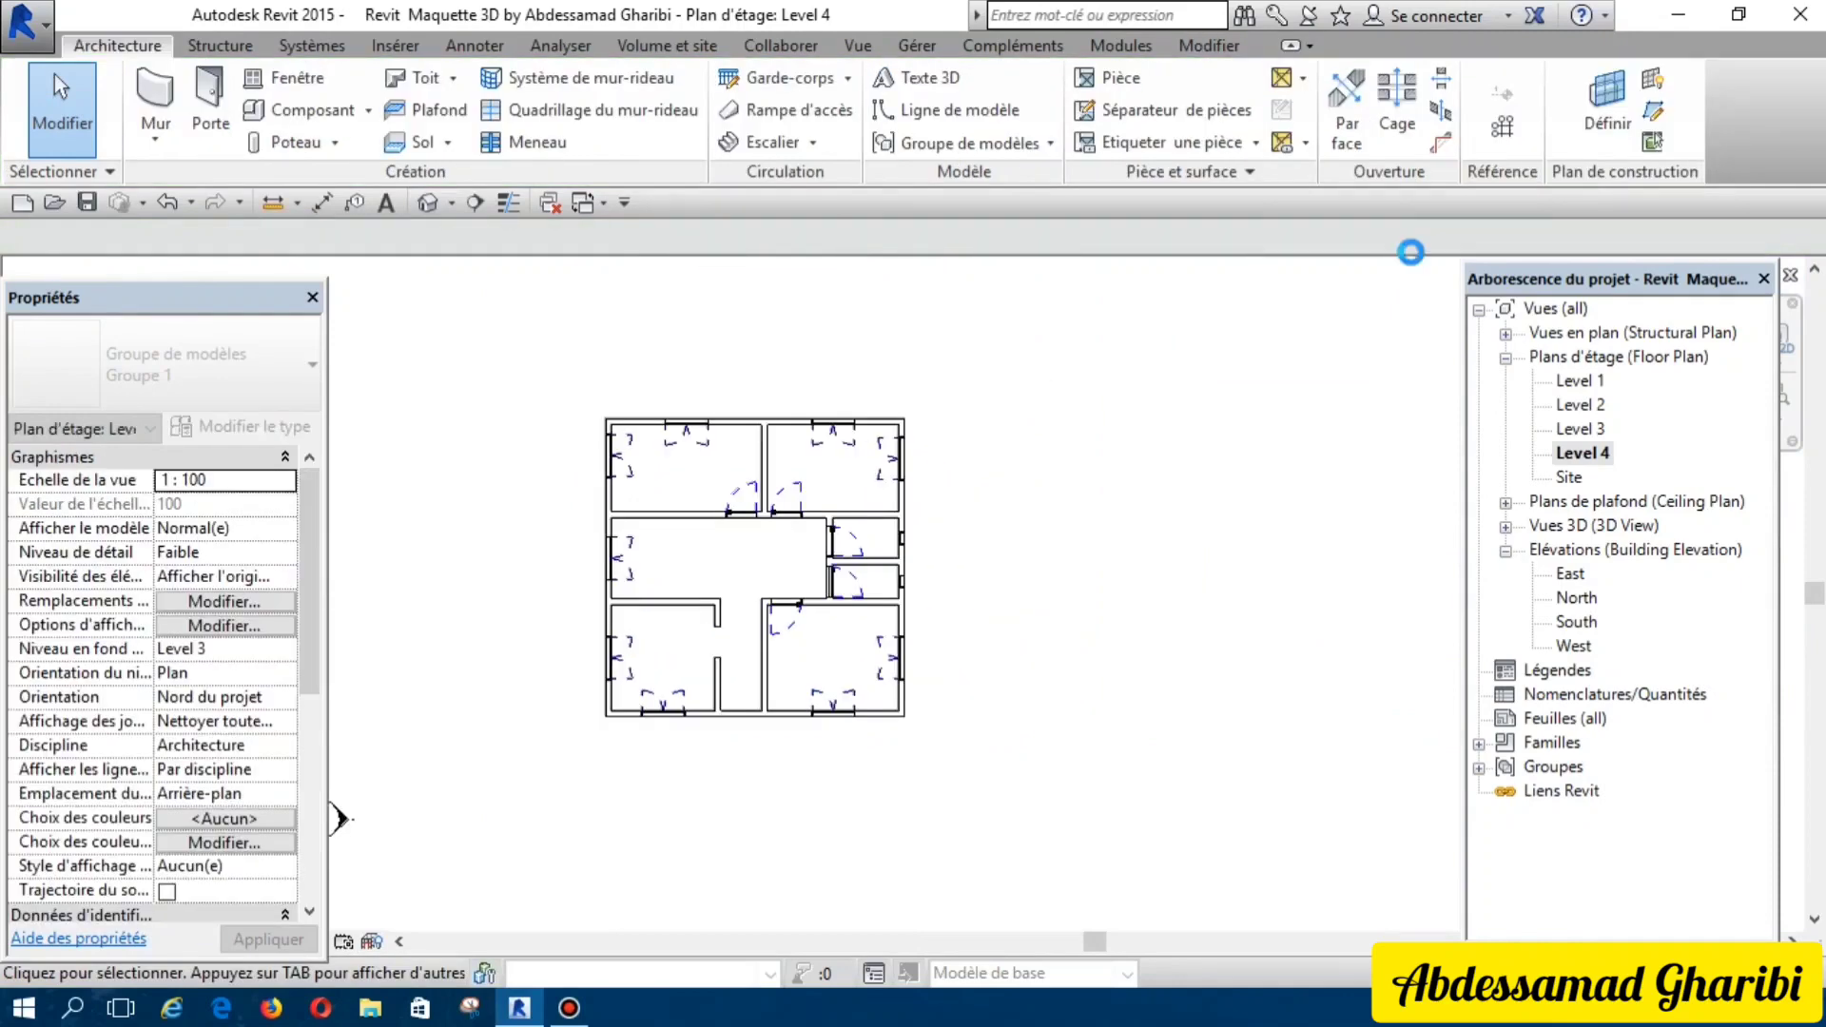
Step: Open the 3D view and re-dock the Project Browser beside Properties
left_click(860, 46)
left_click(875, 96)
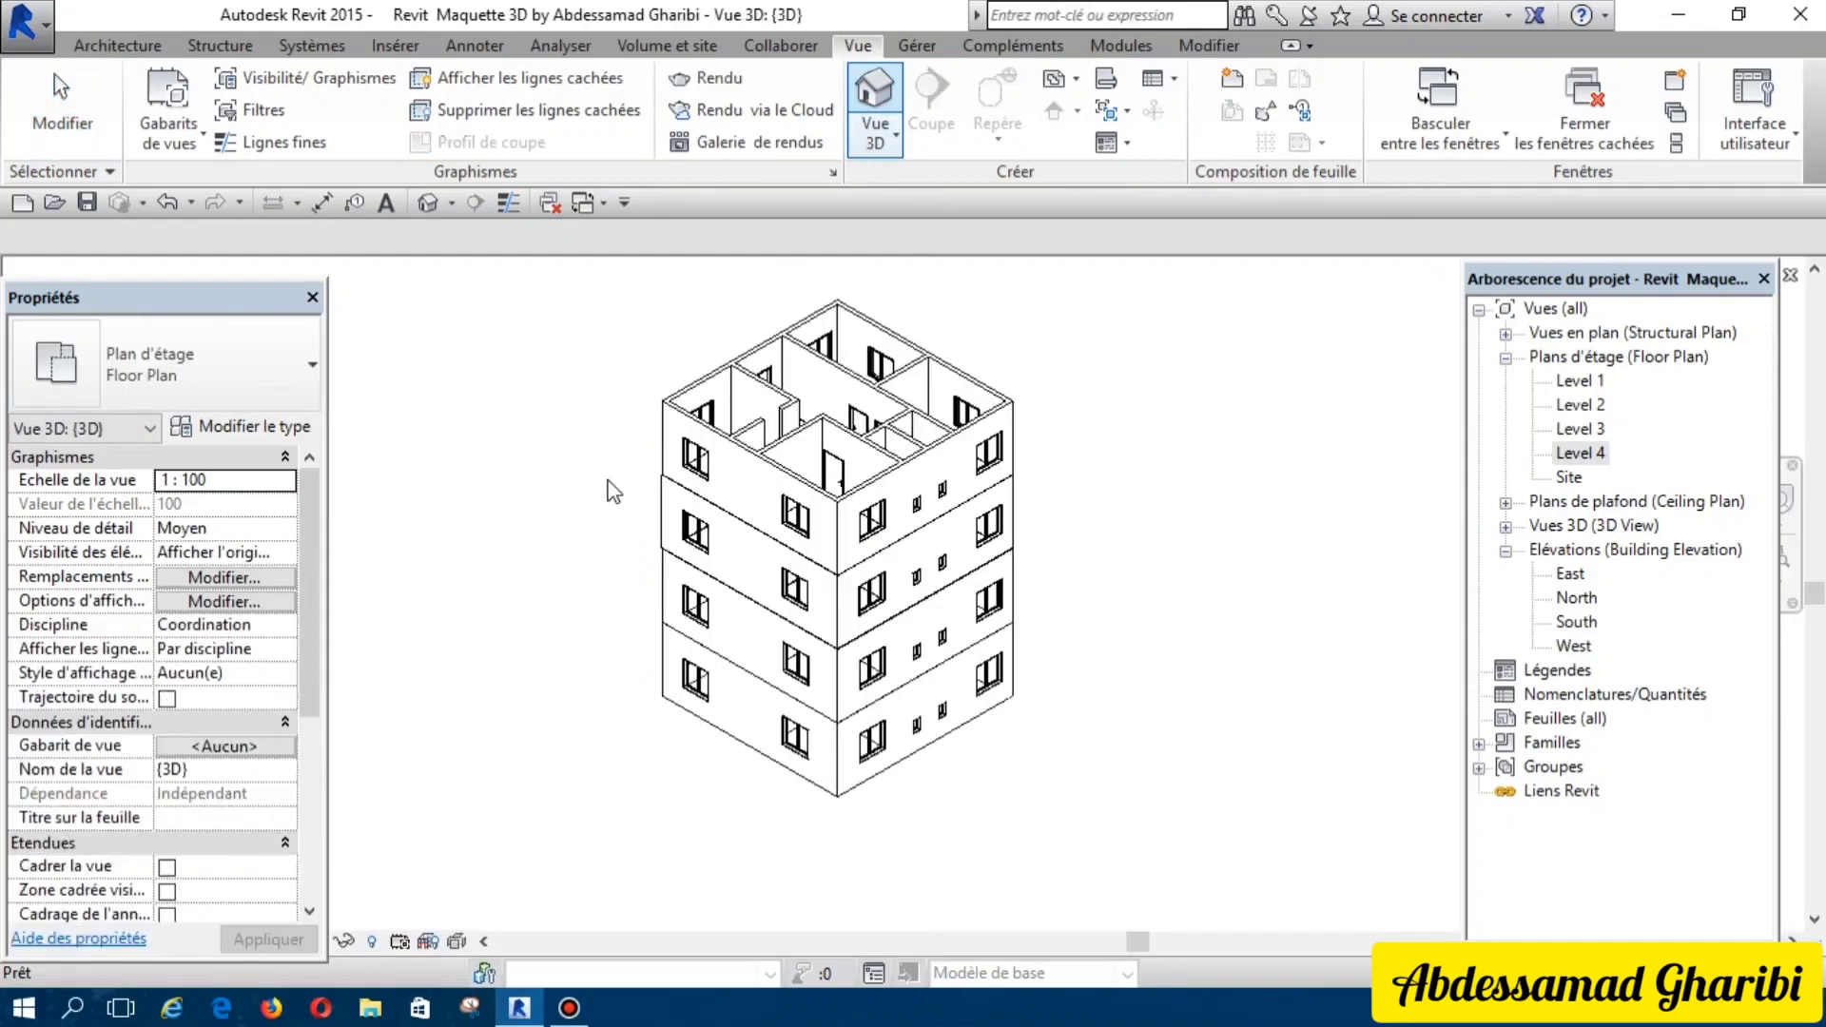
scroll(614, 492, "up", 1)
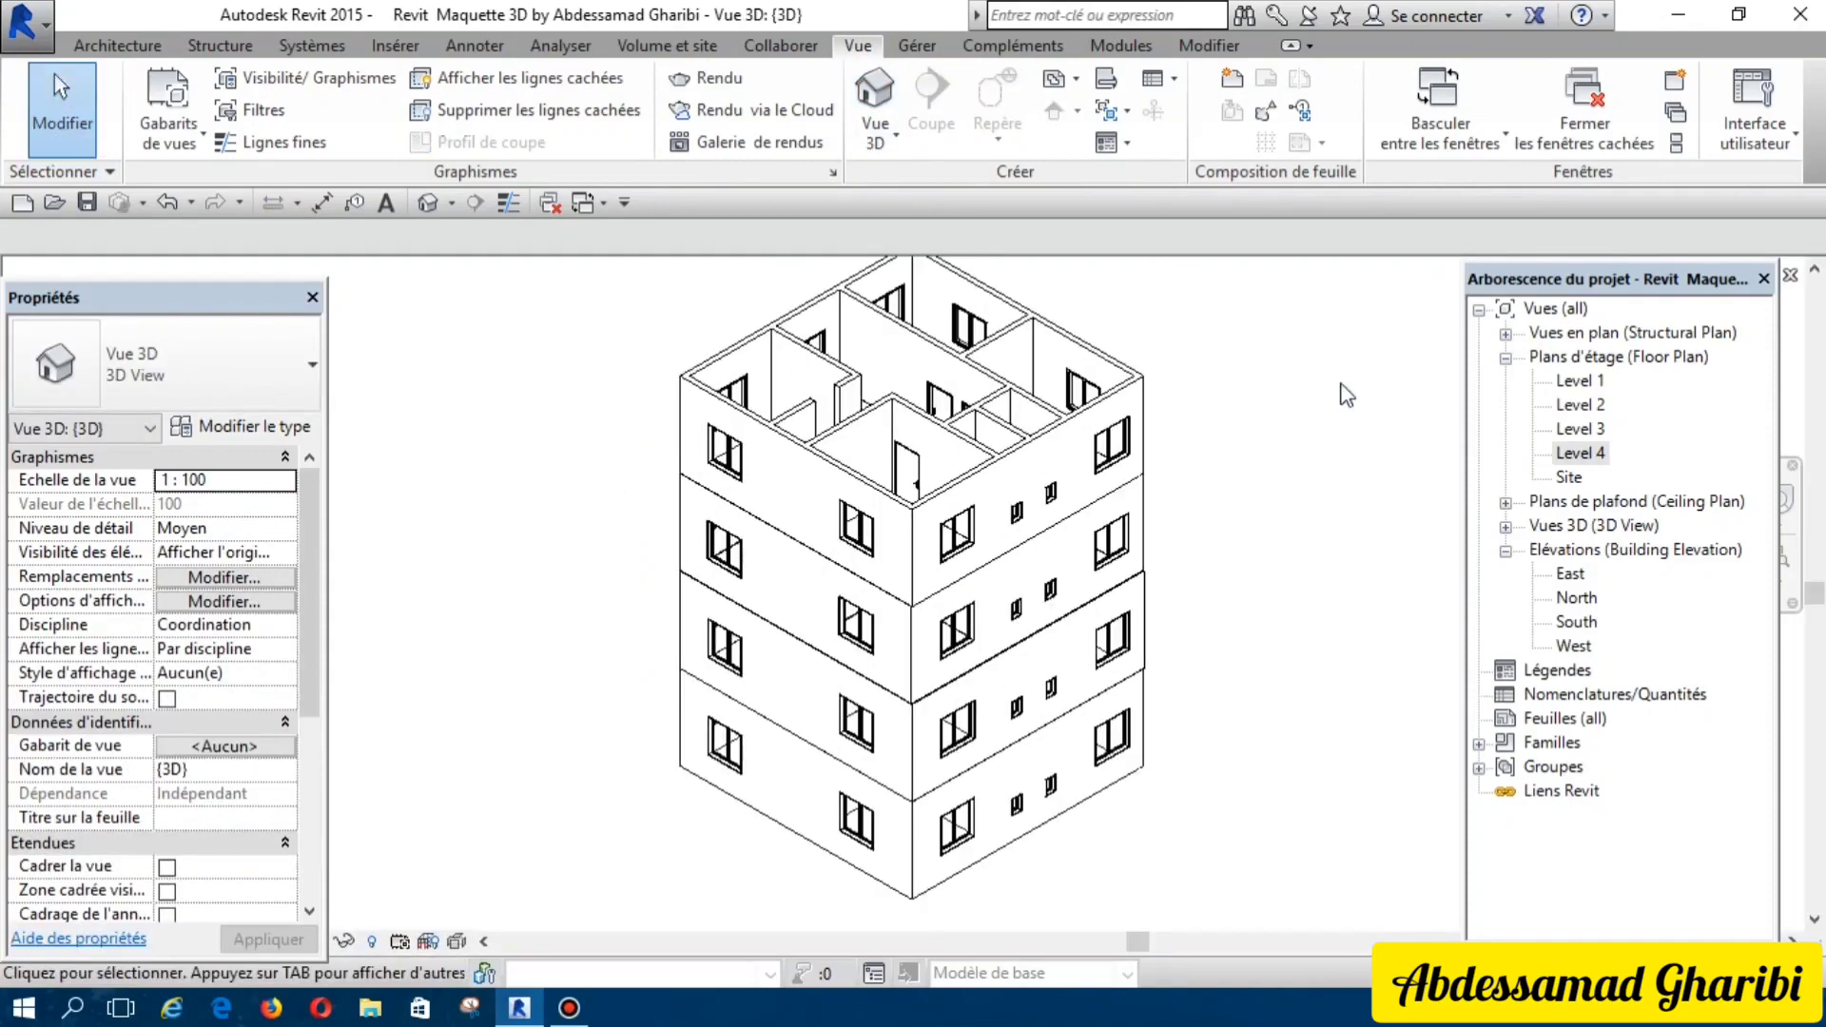
mouse_move(1580, 276)
left_mouse_down()
mouse_move(623, 285)
mouse_move(599, 550)
mouse_move(339, 333)
left_mouse_up()
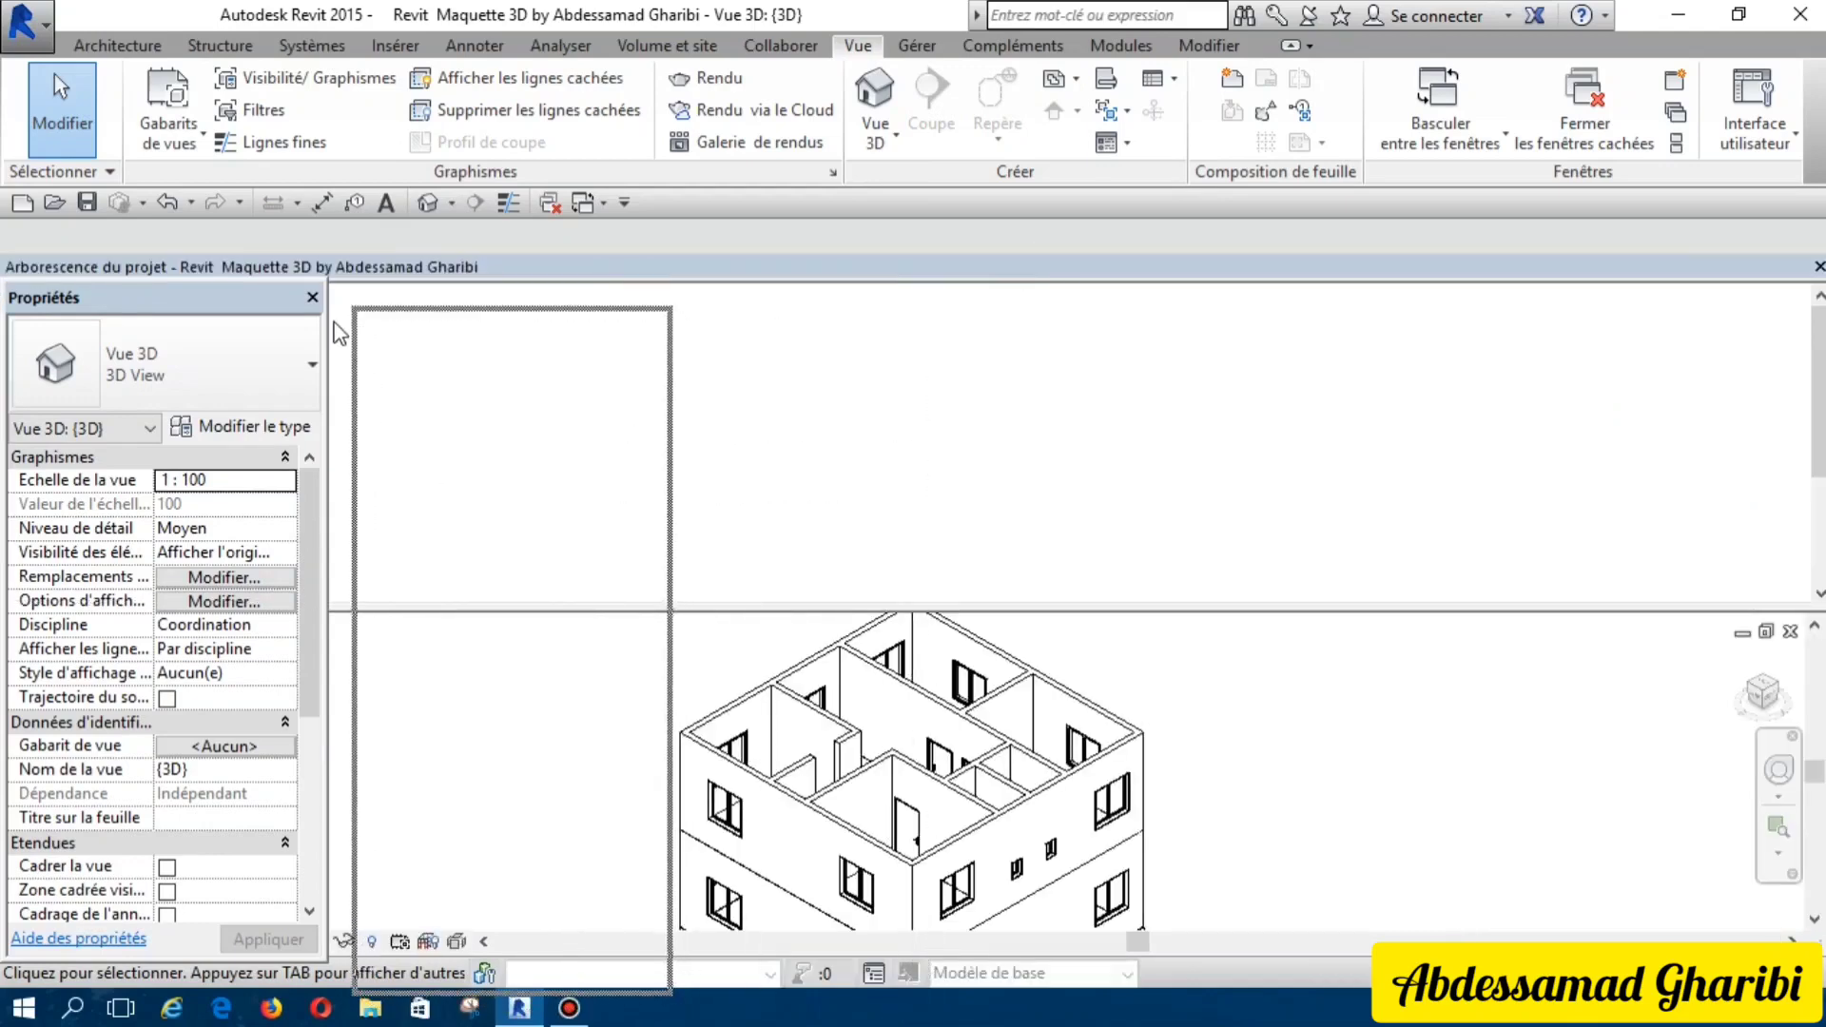
left_click_drag(340, 333, 352, 344)
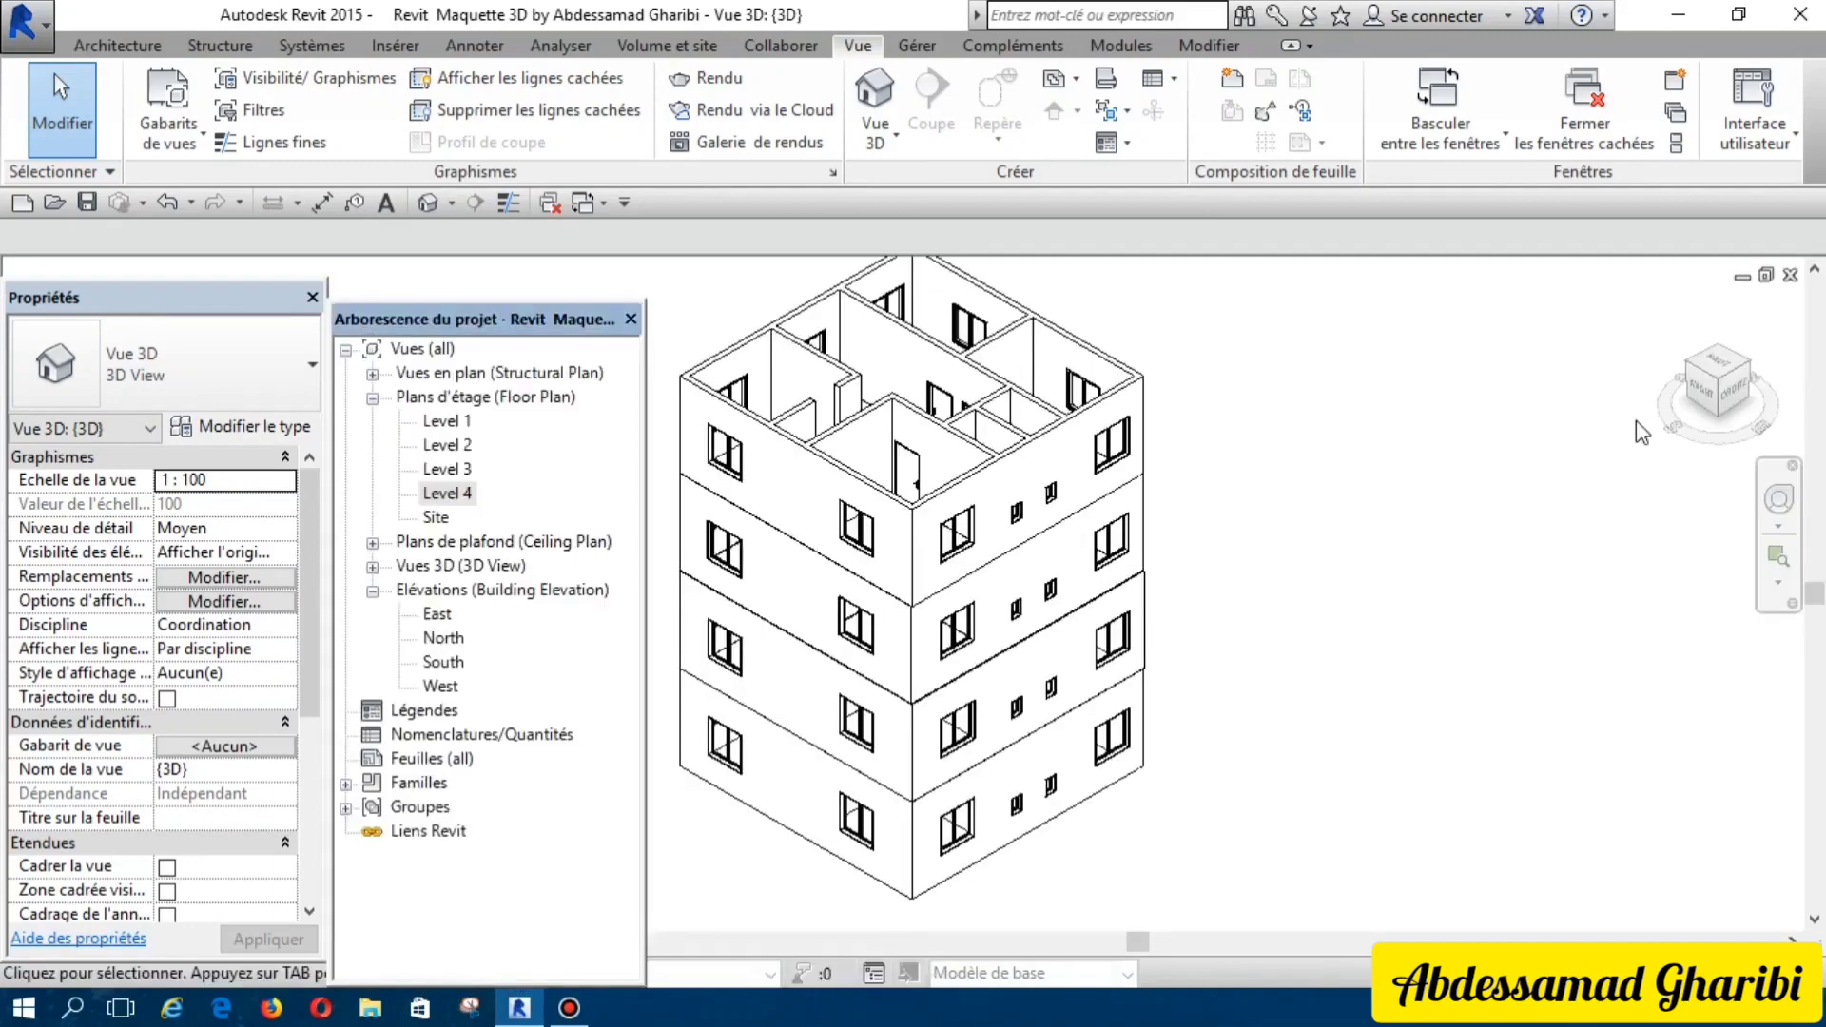
mouse_move(1679, 394)
left_mouse_down()
mouse_move(1544, 370)
mouse_move(1679, 390)
left_mouse_up()
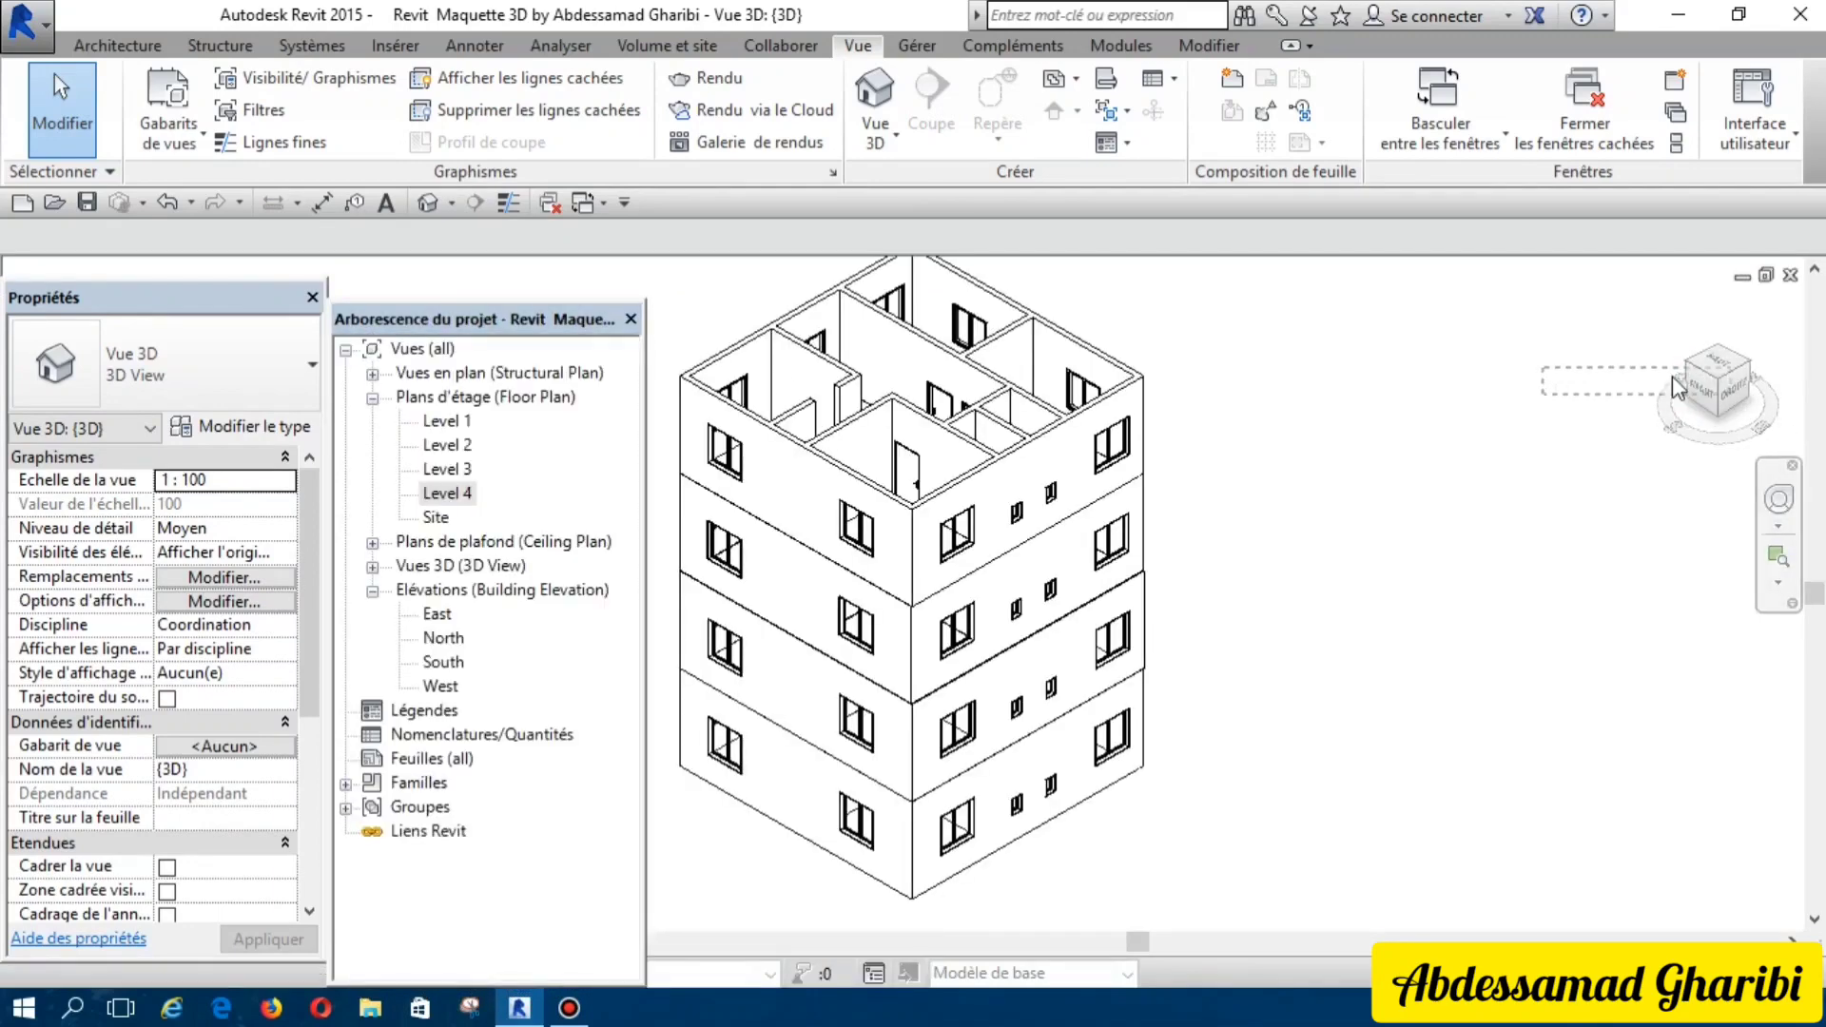
left_click(1724, 403)
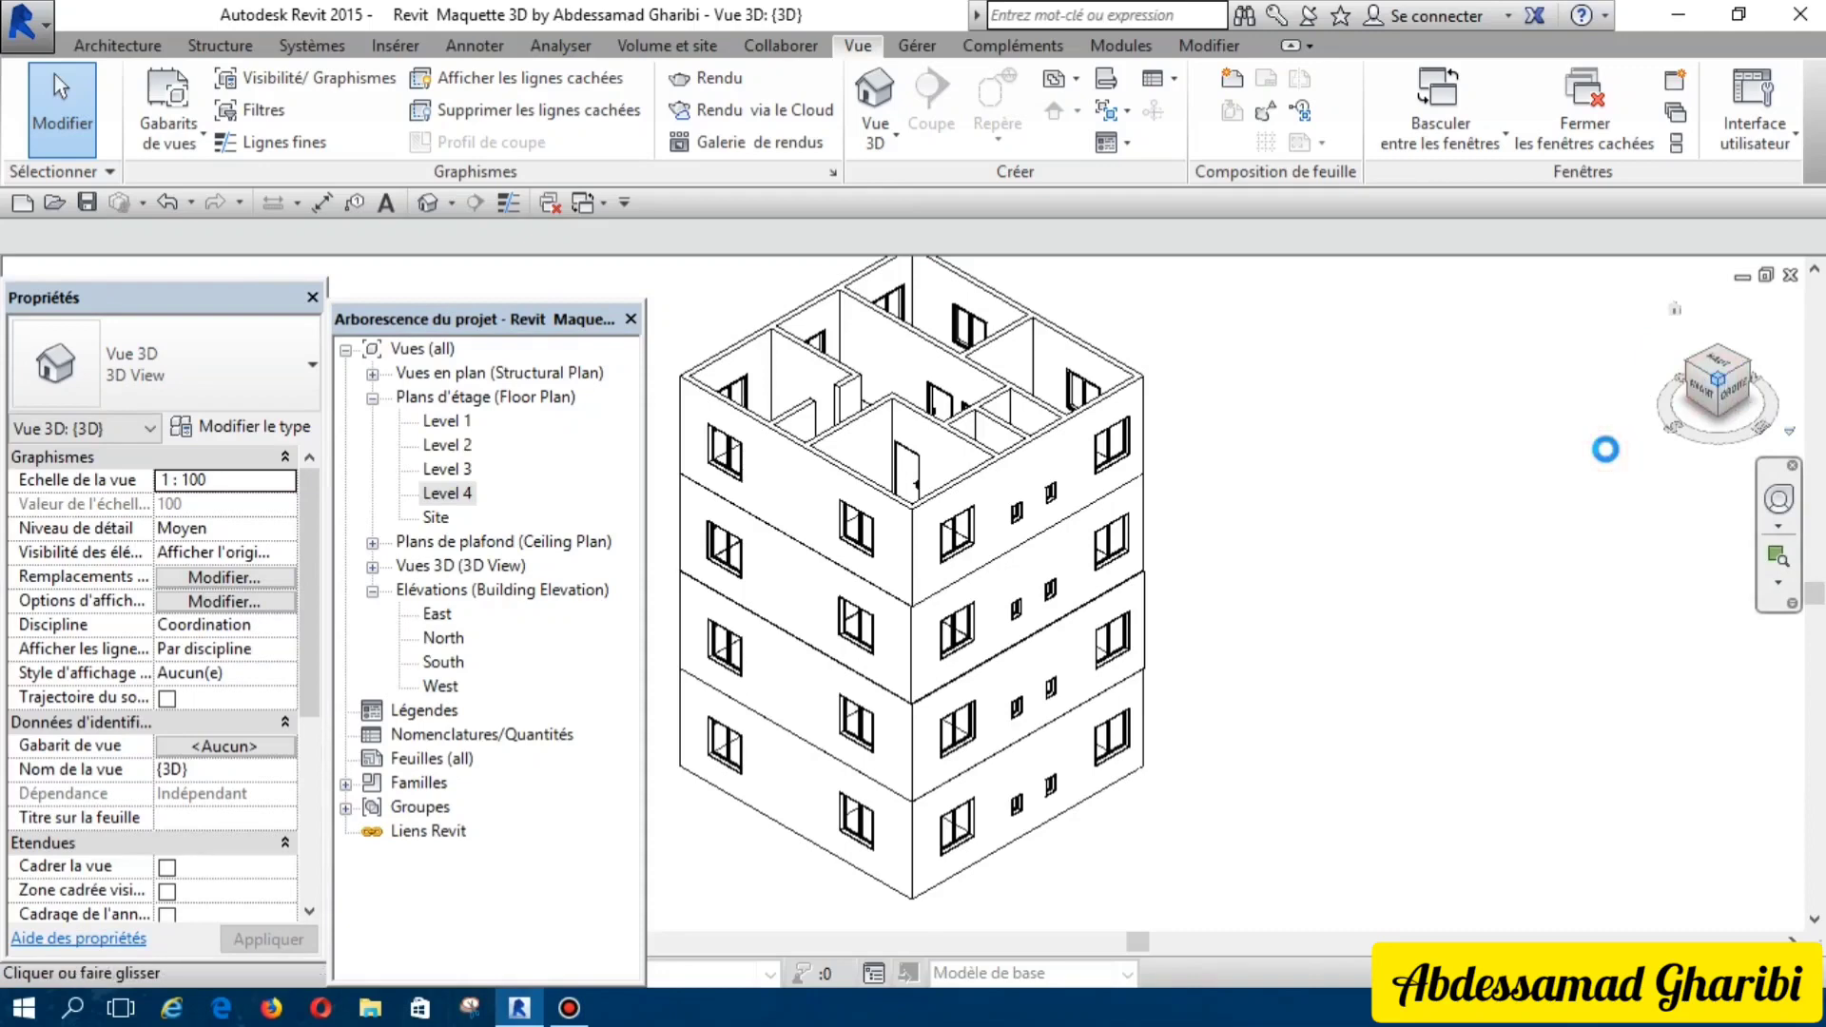
left_click(1736, 378)
Step: Orbit the 3D model to check all four storeys, then return to the Level 1 plan
middle_click_drag(1627, 377, 1408, 388, "shift")
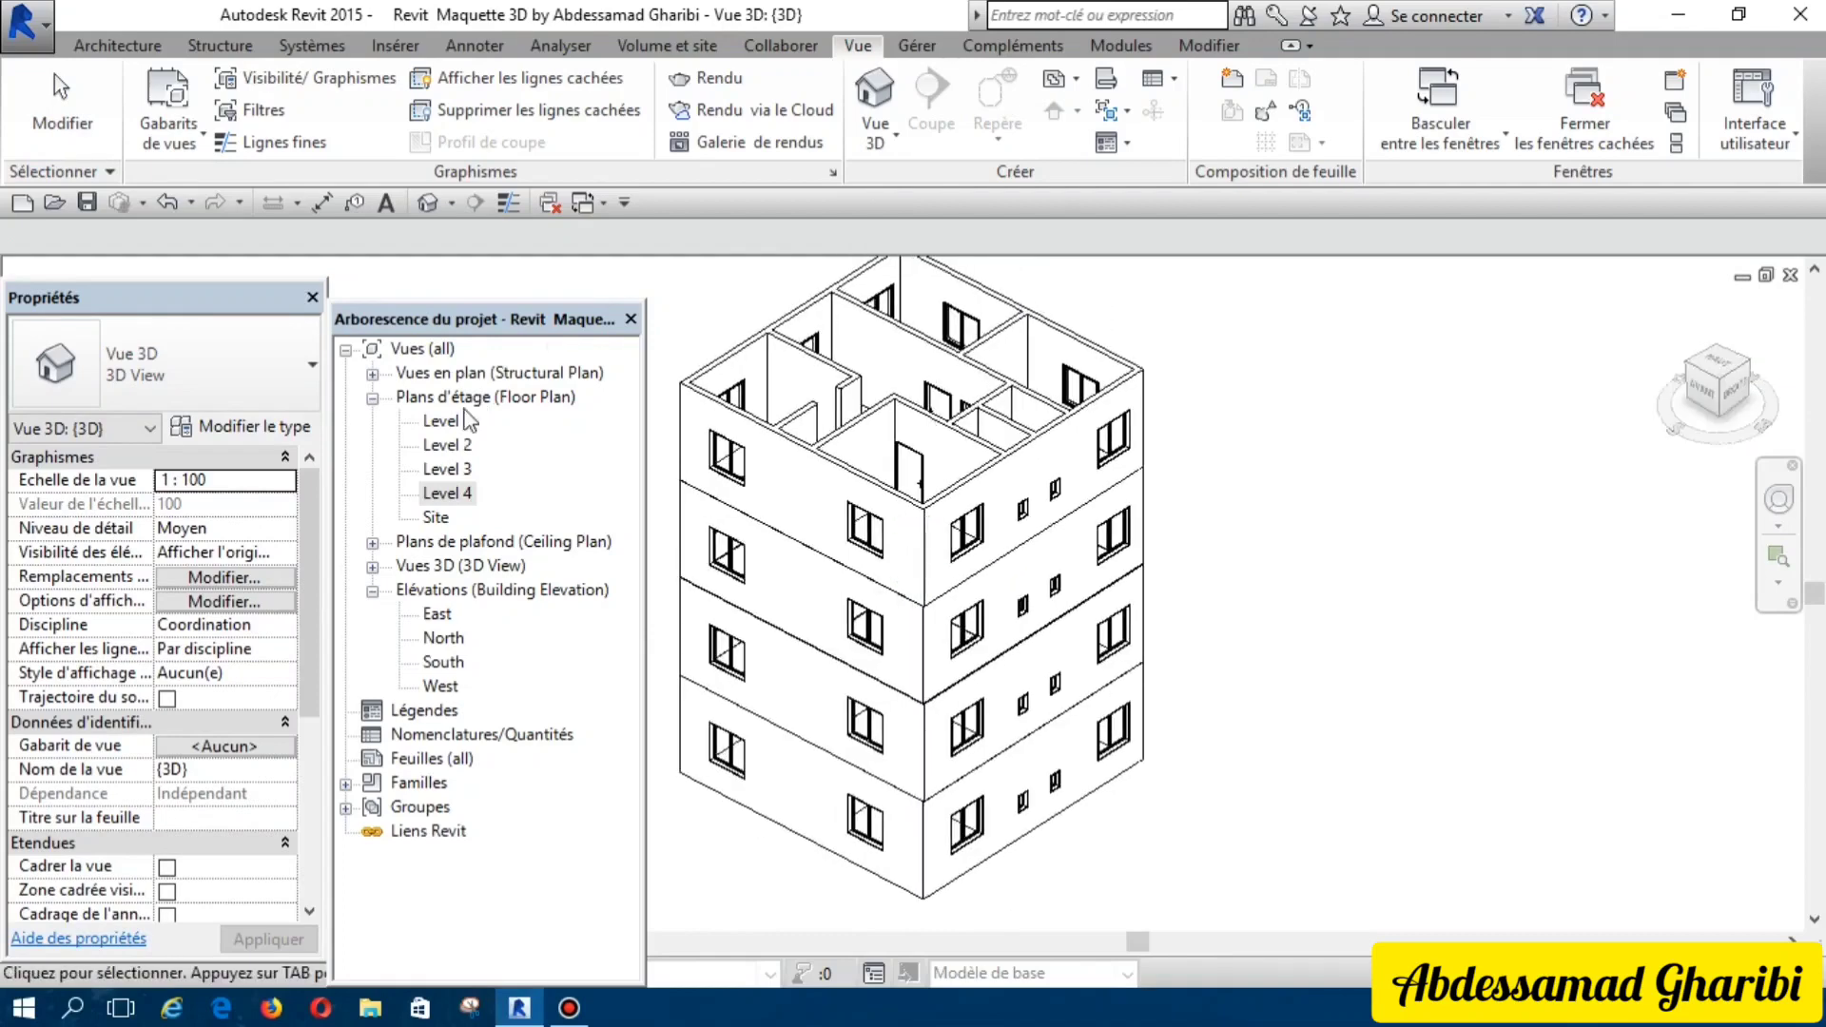
left_click(449, 419)
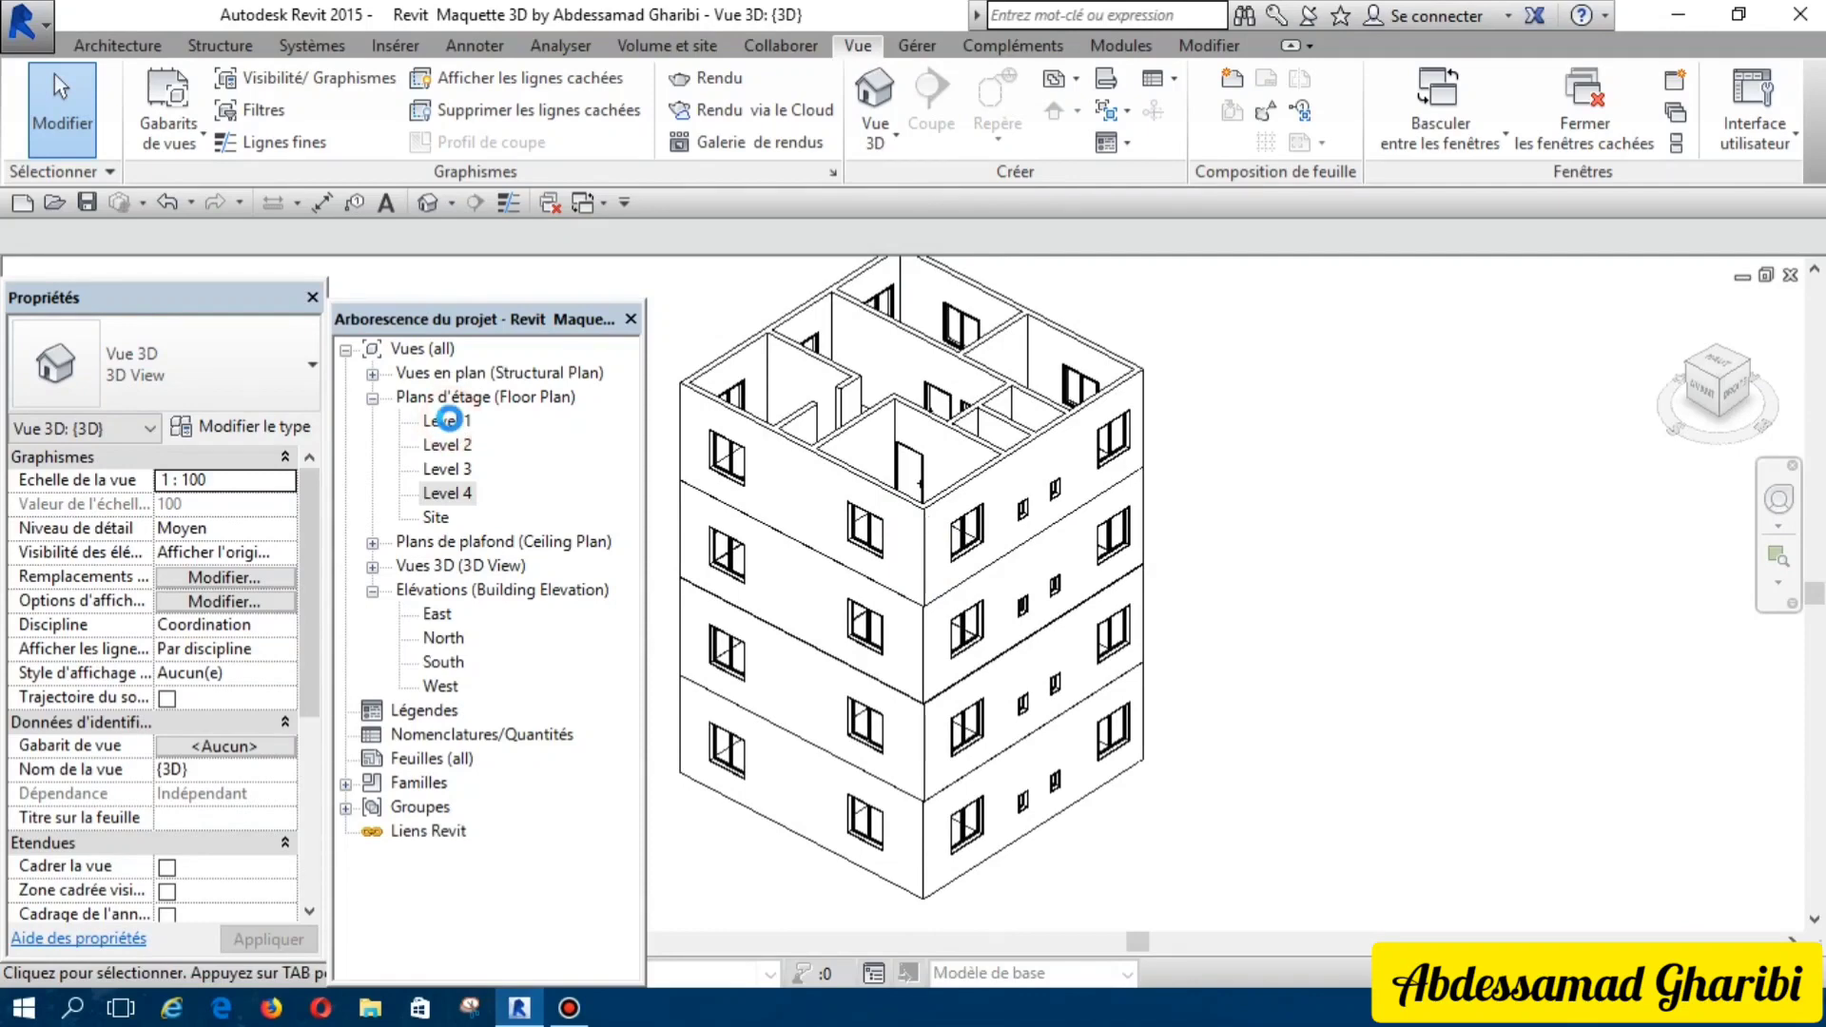
double_click(449, 419)
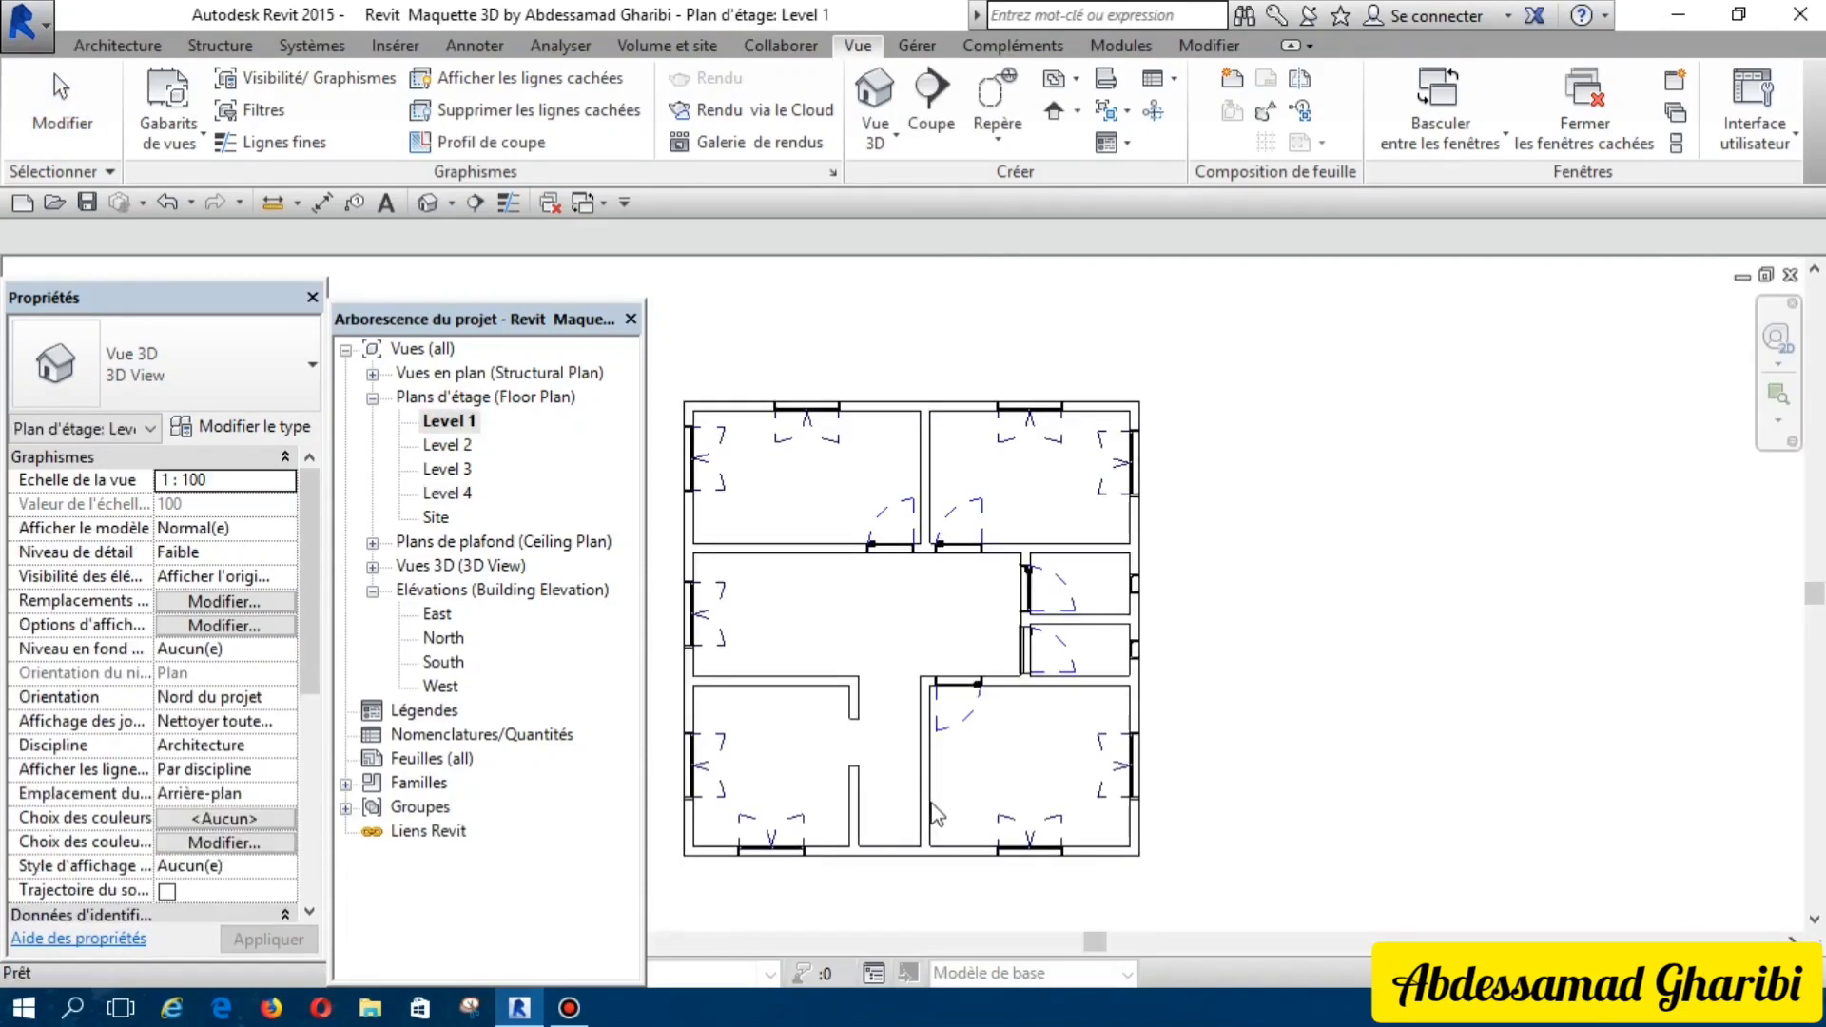
Step: Zoom into the Level 1 plan and start door placement with Porte entrée moderne 6
left_click(913, 867)
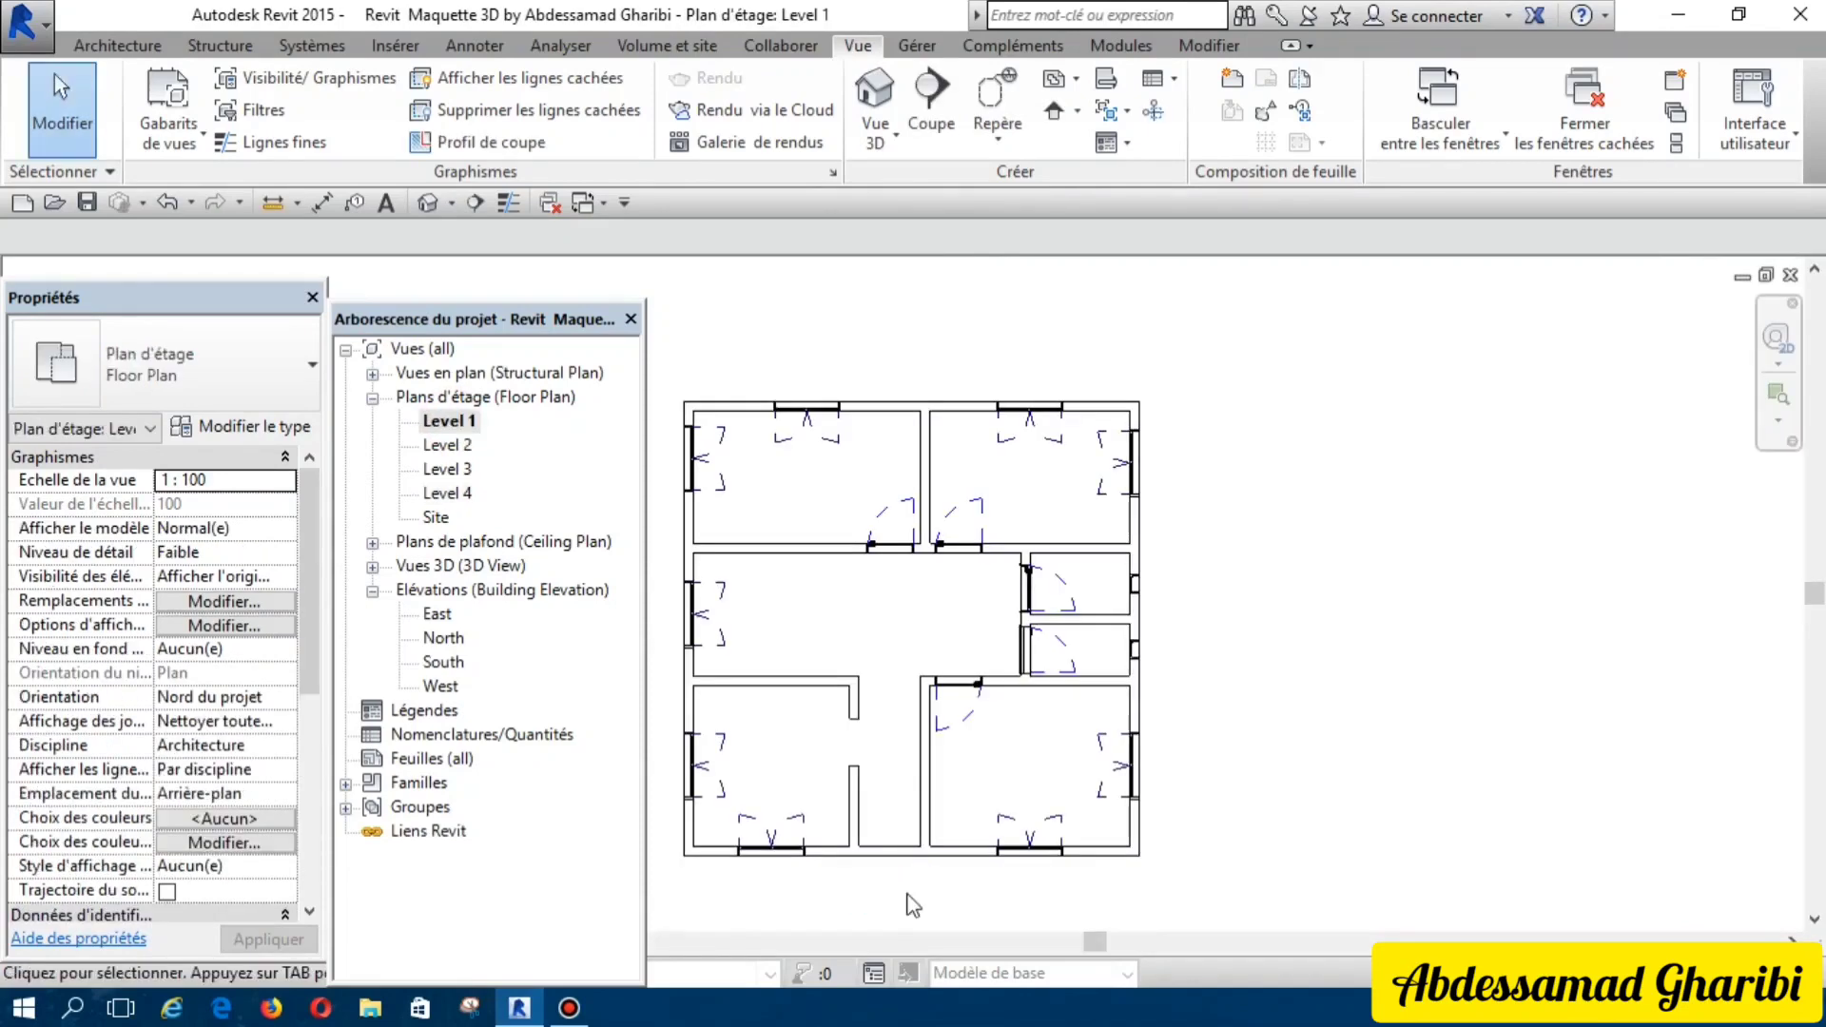
scroll(912, 905, "up", 2)
scroll(912, 904, "up", 1)
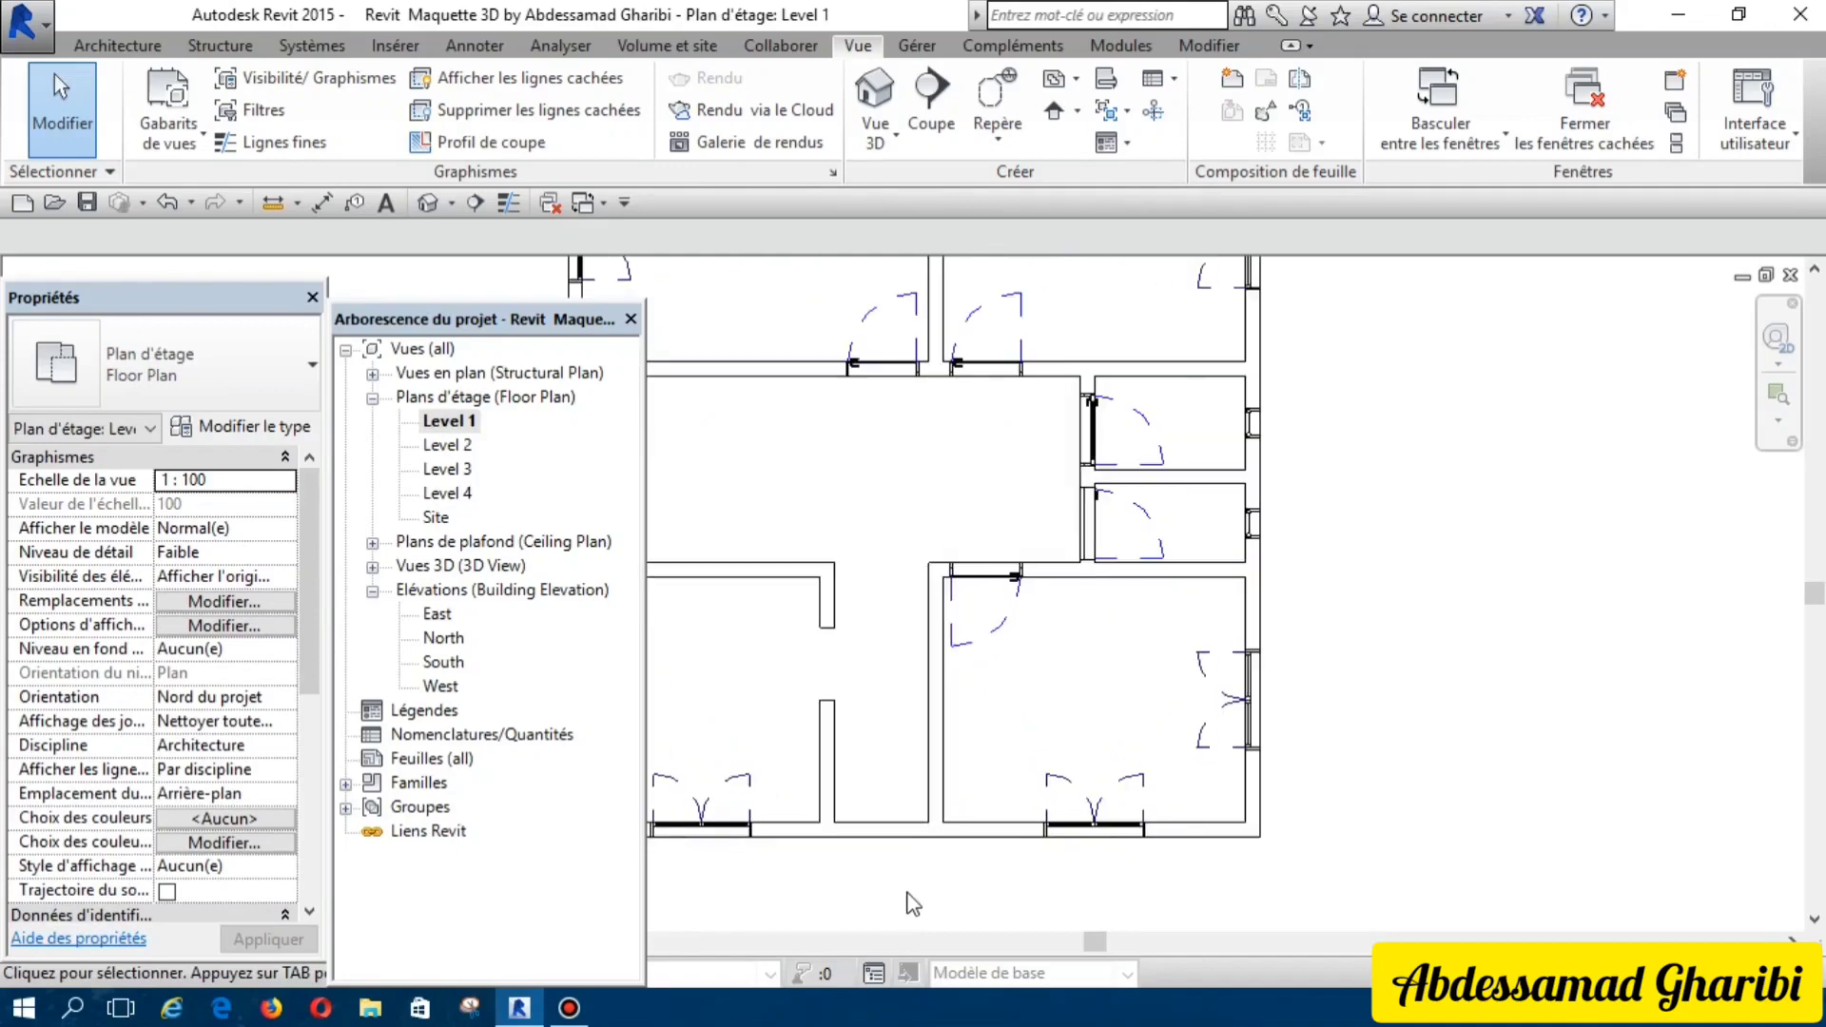
left_click(119, 45)
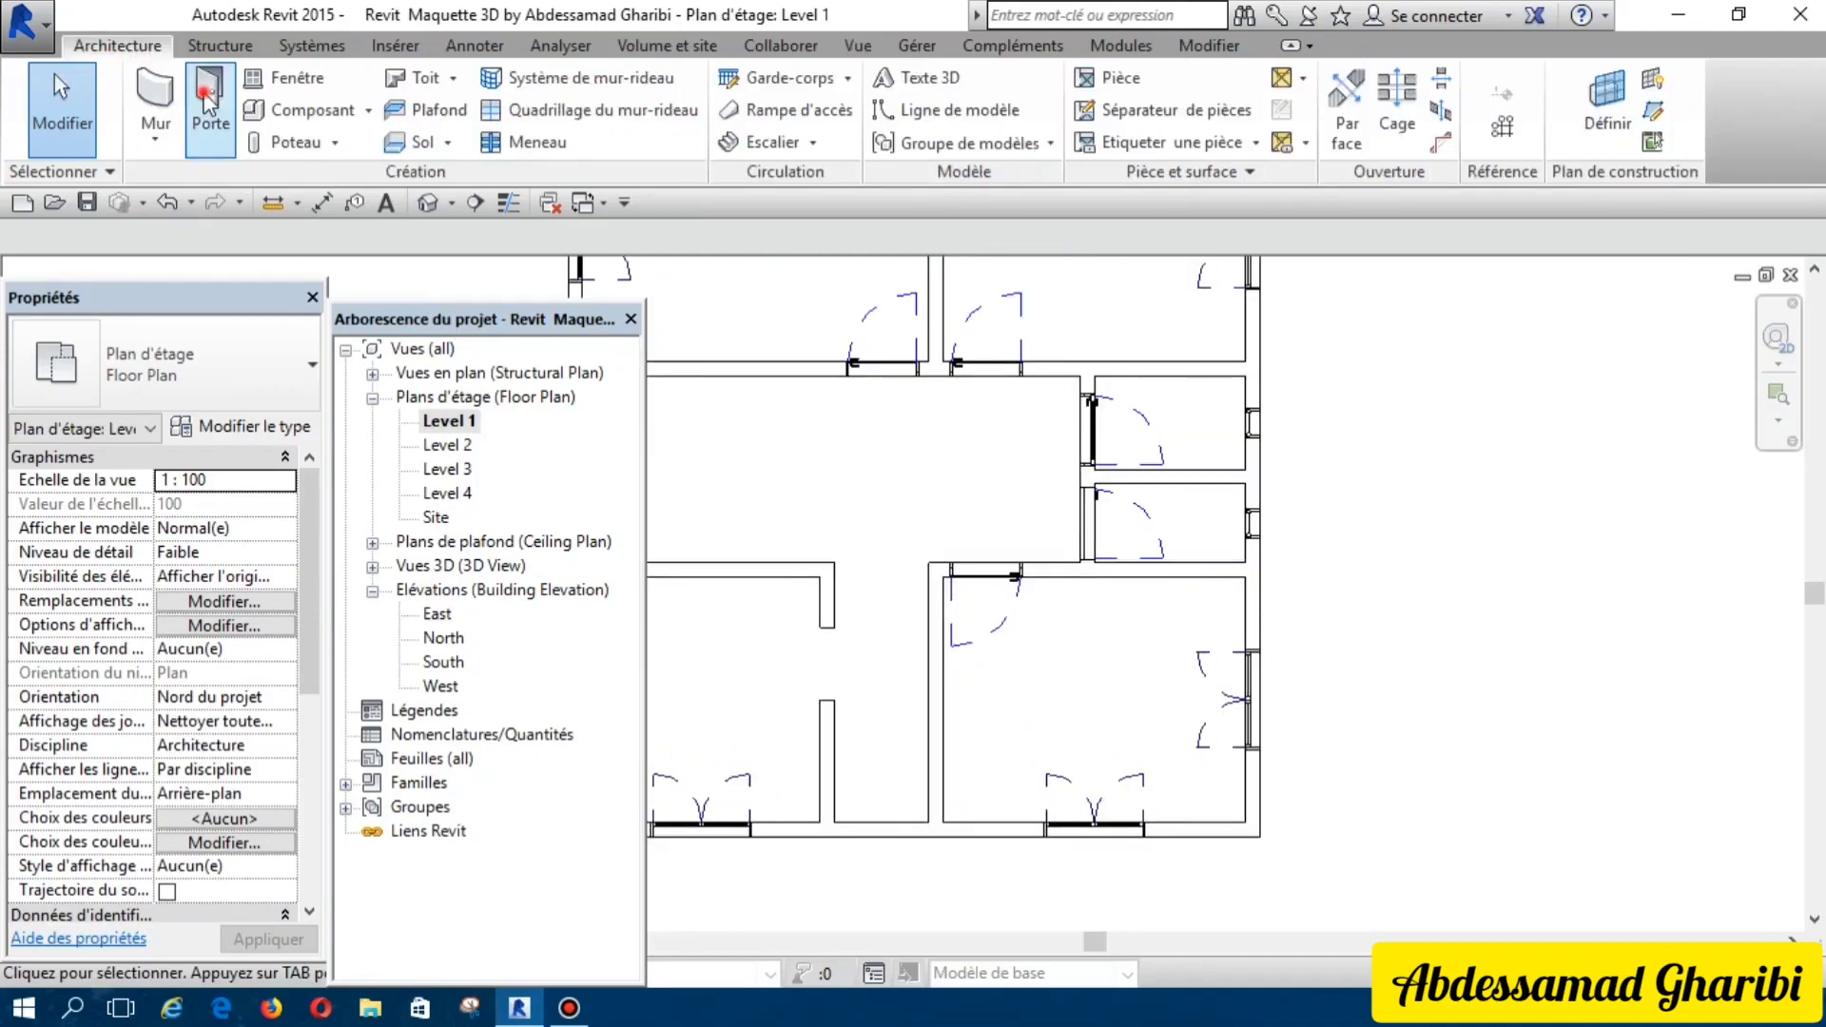
left_click(204, 93)
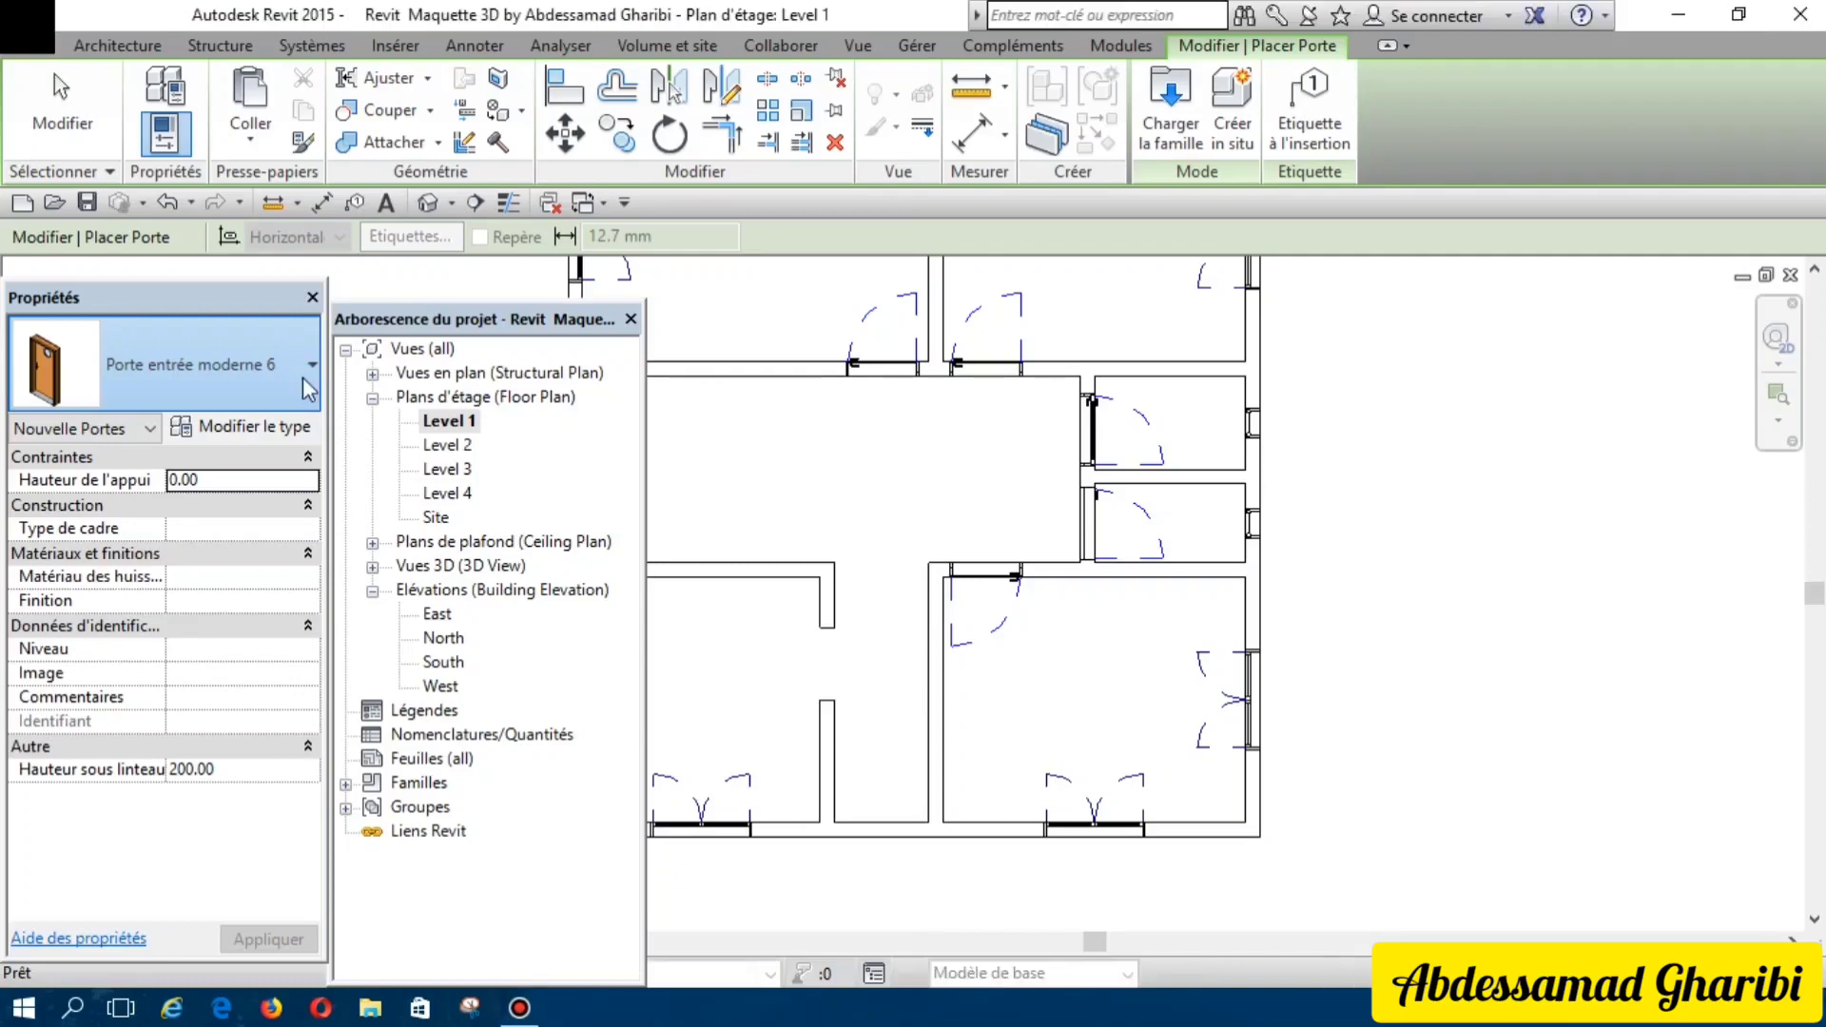
Step: Choose the Porte entrée petits carreaux door type in the Type Selector
left_click(302, 377)
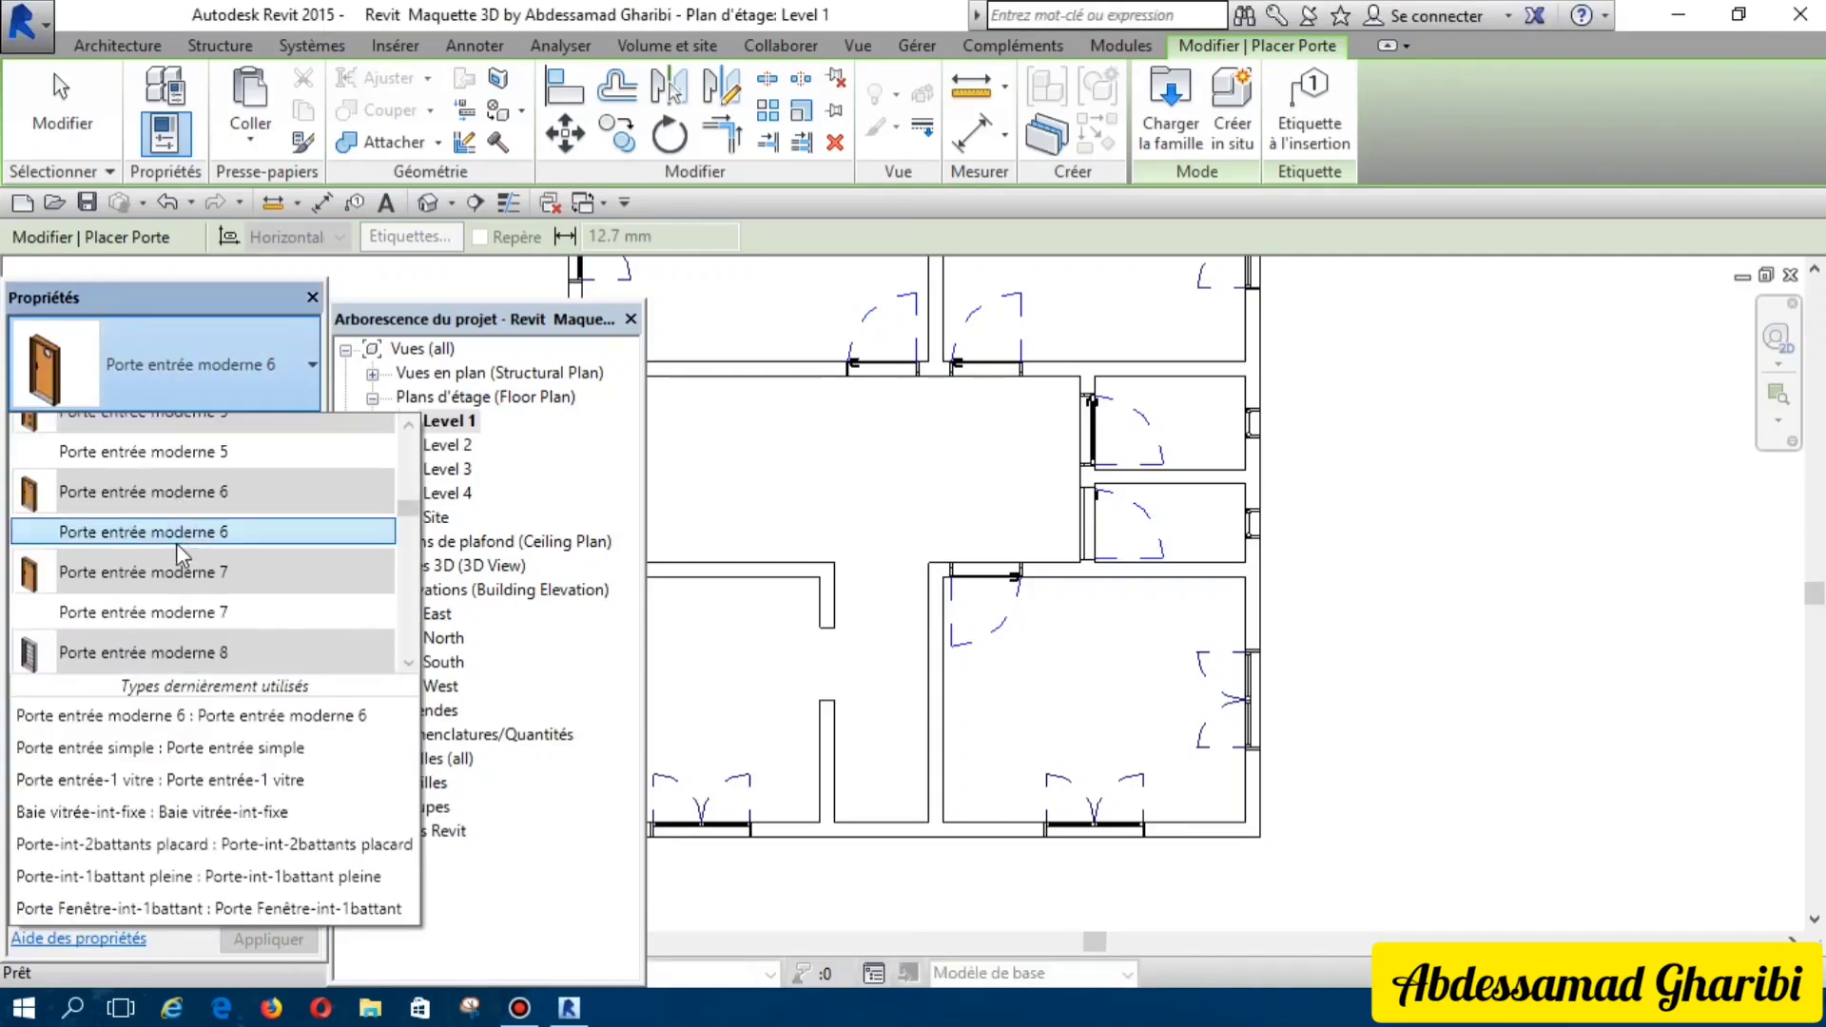
scroll(177, 546, "down", 1)
scroll(177, 550, "down", 1)
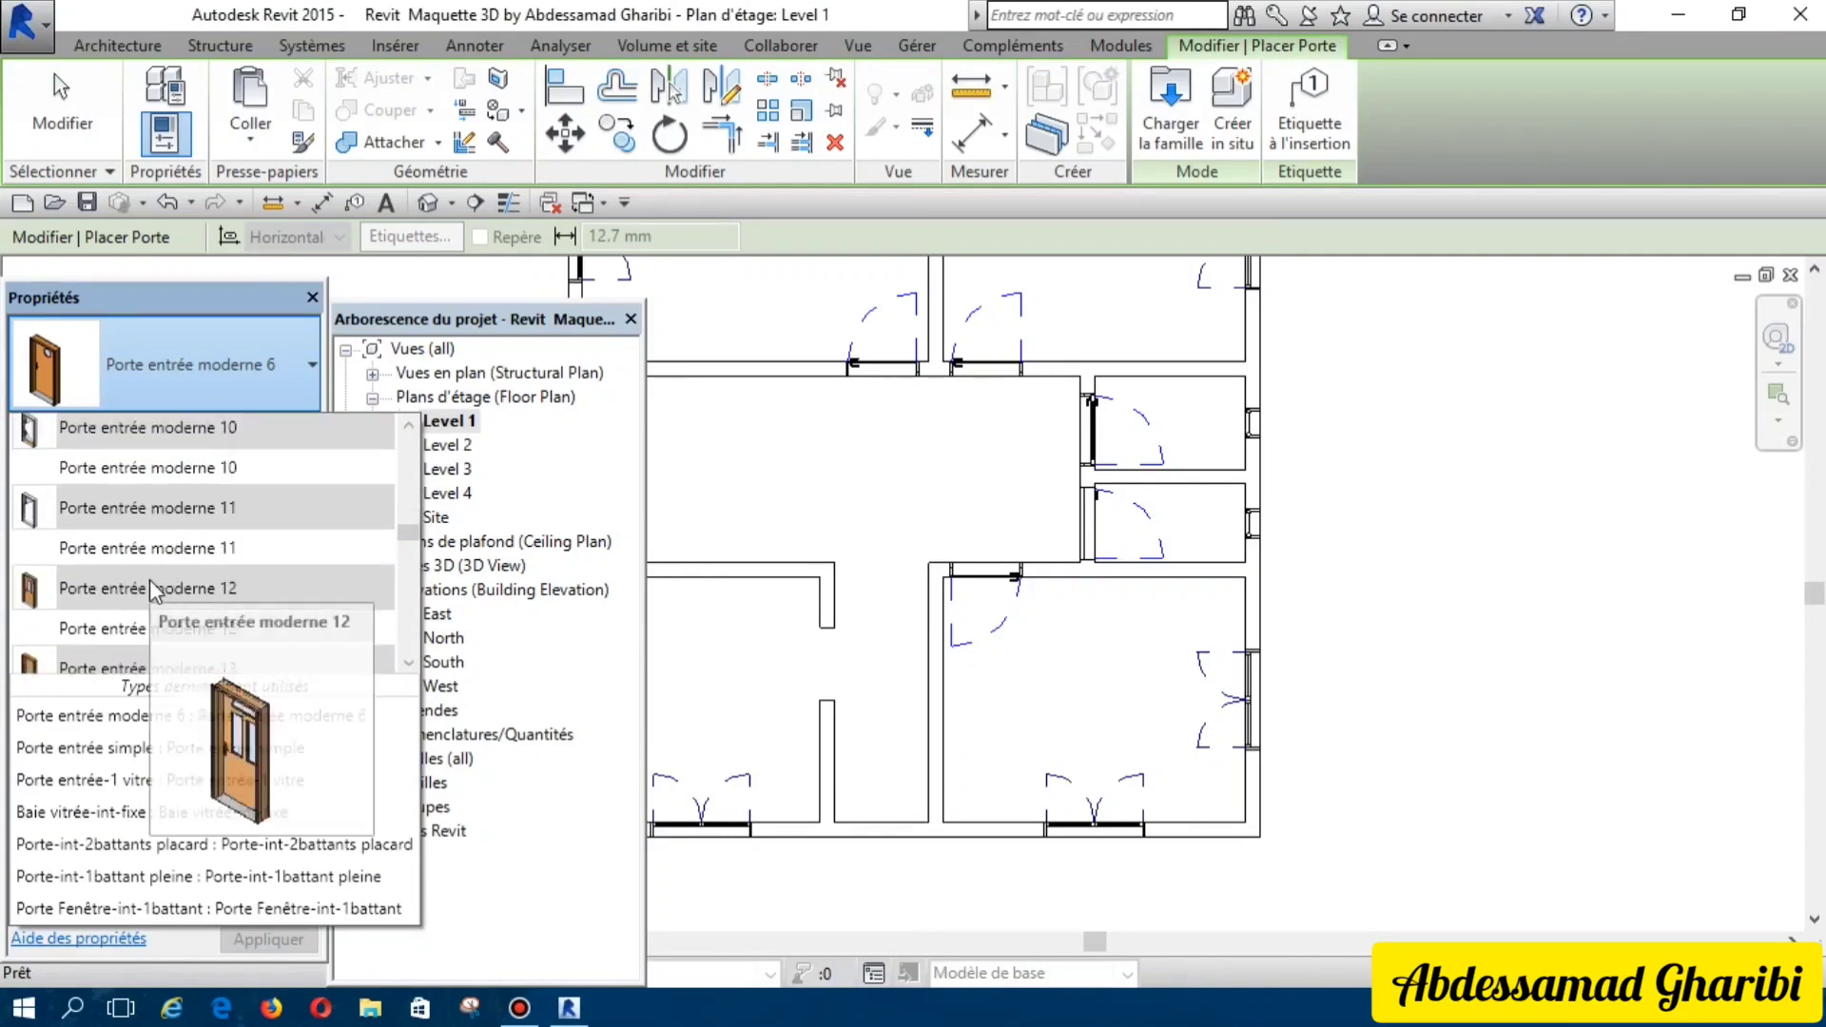
scroll(151, 582, "down", 1)
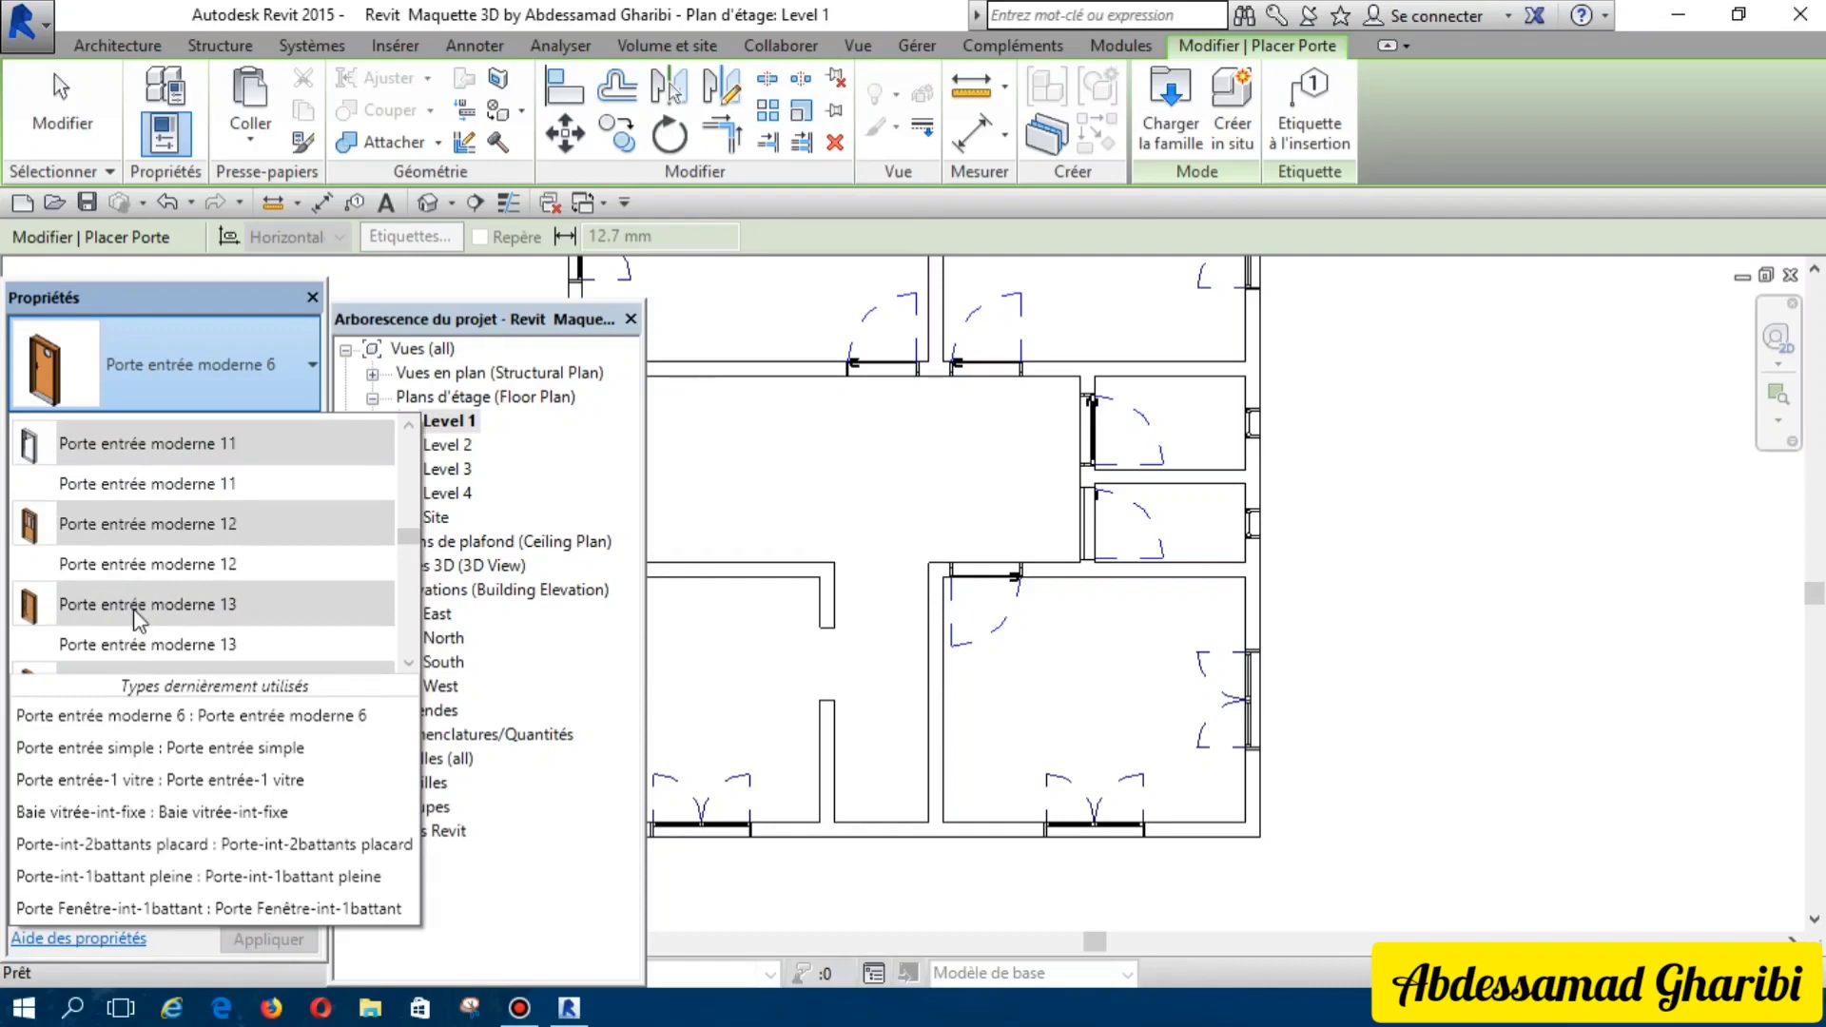
scroll(138, 619, "down", 1)
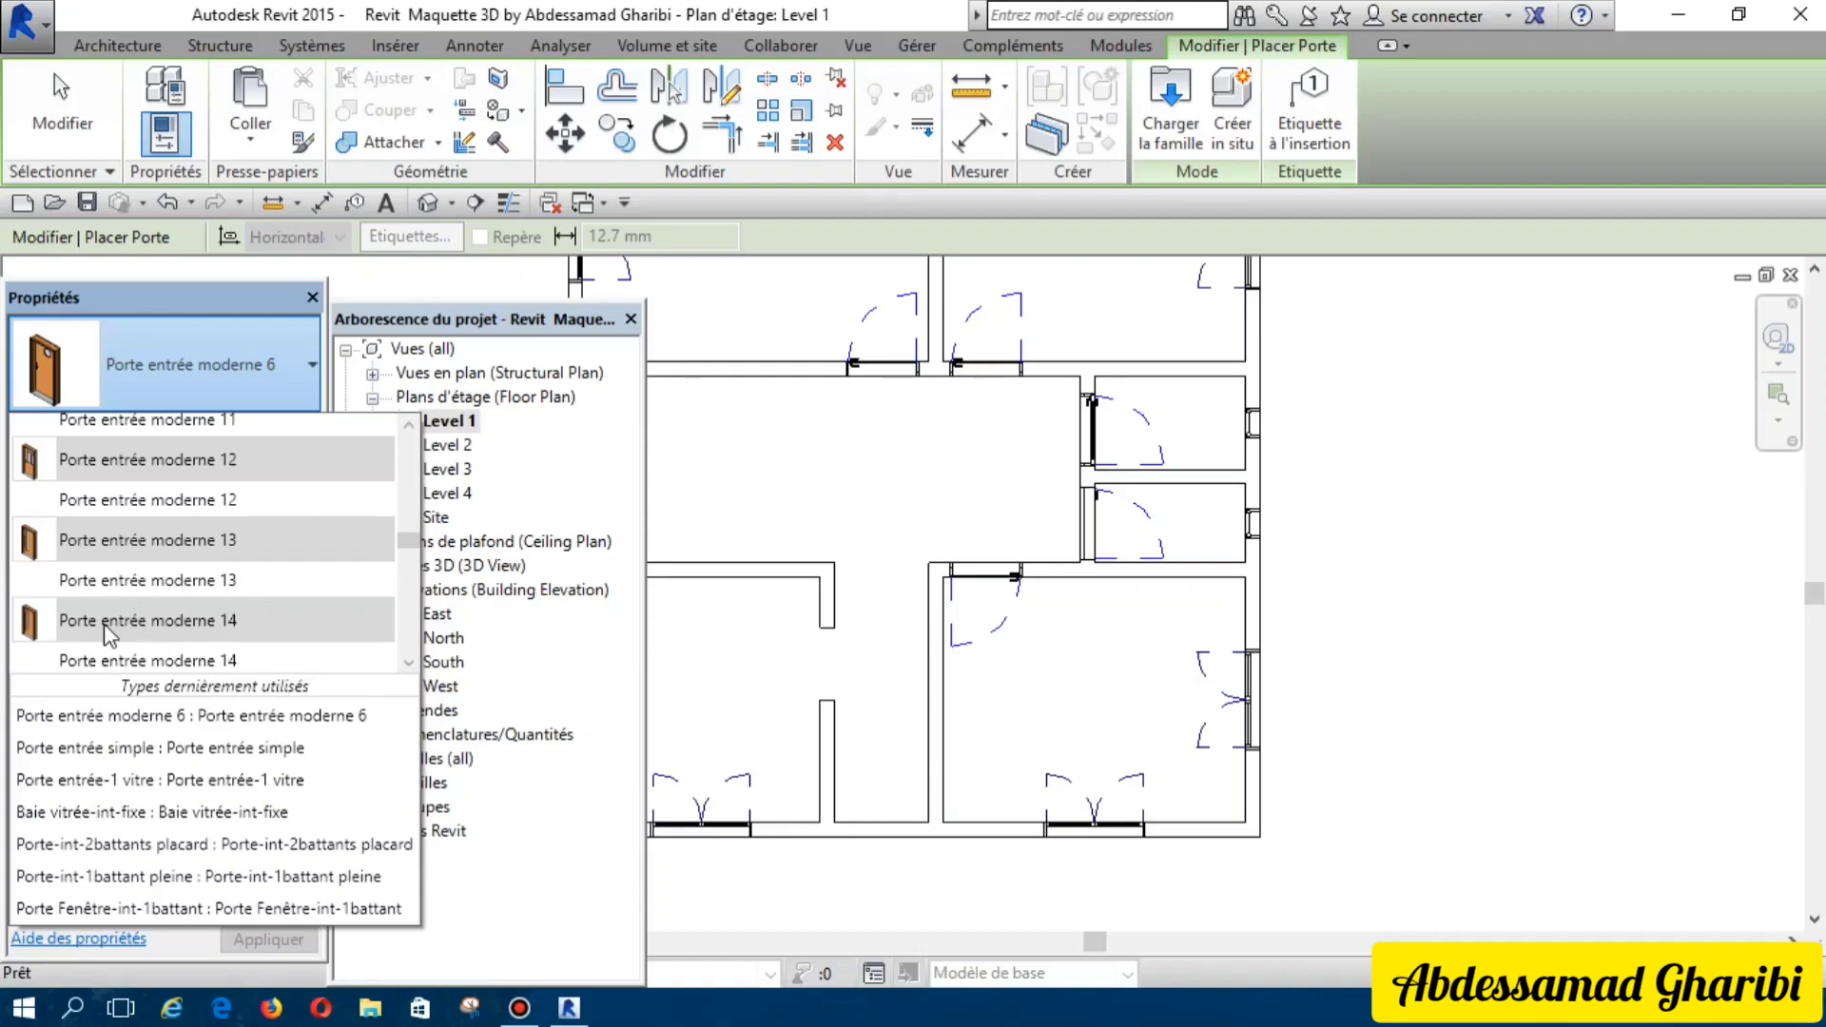
scroll(106, 624, "down", 2)
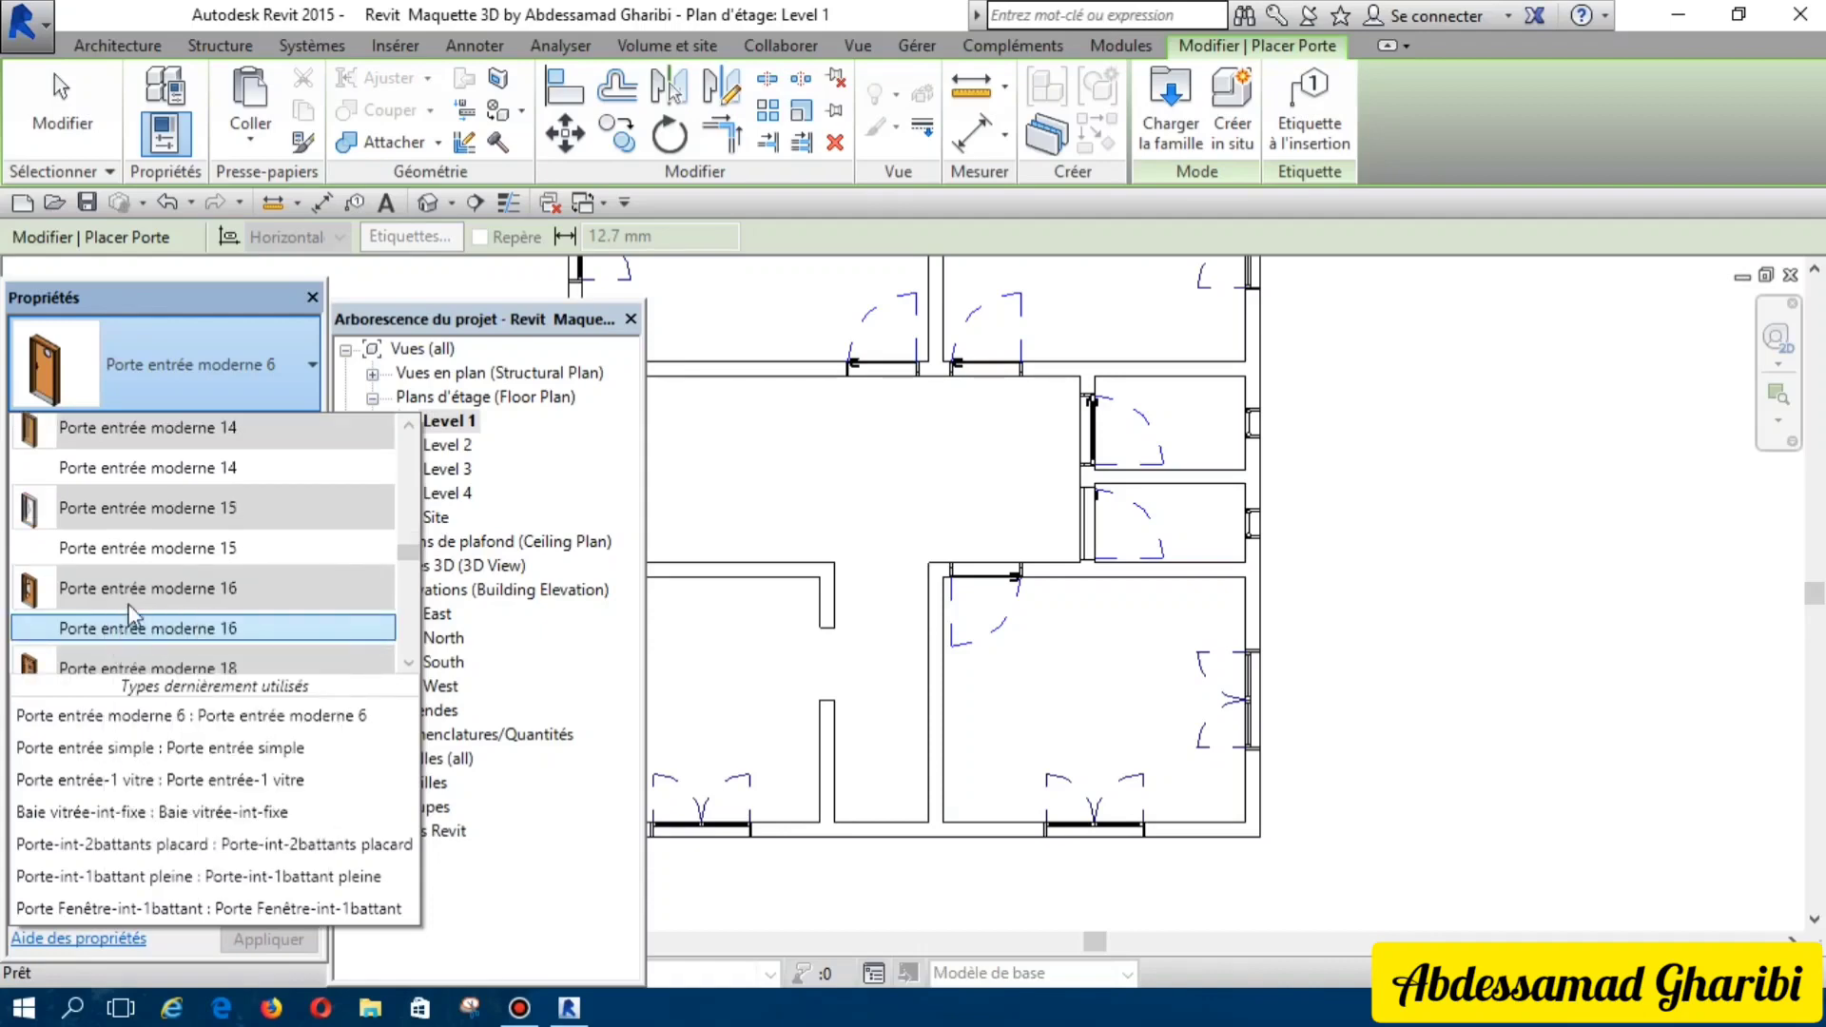
scroll(133, 614, "down", 1)
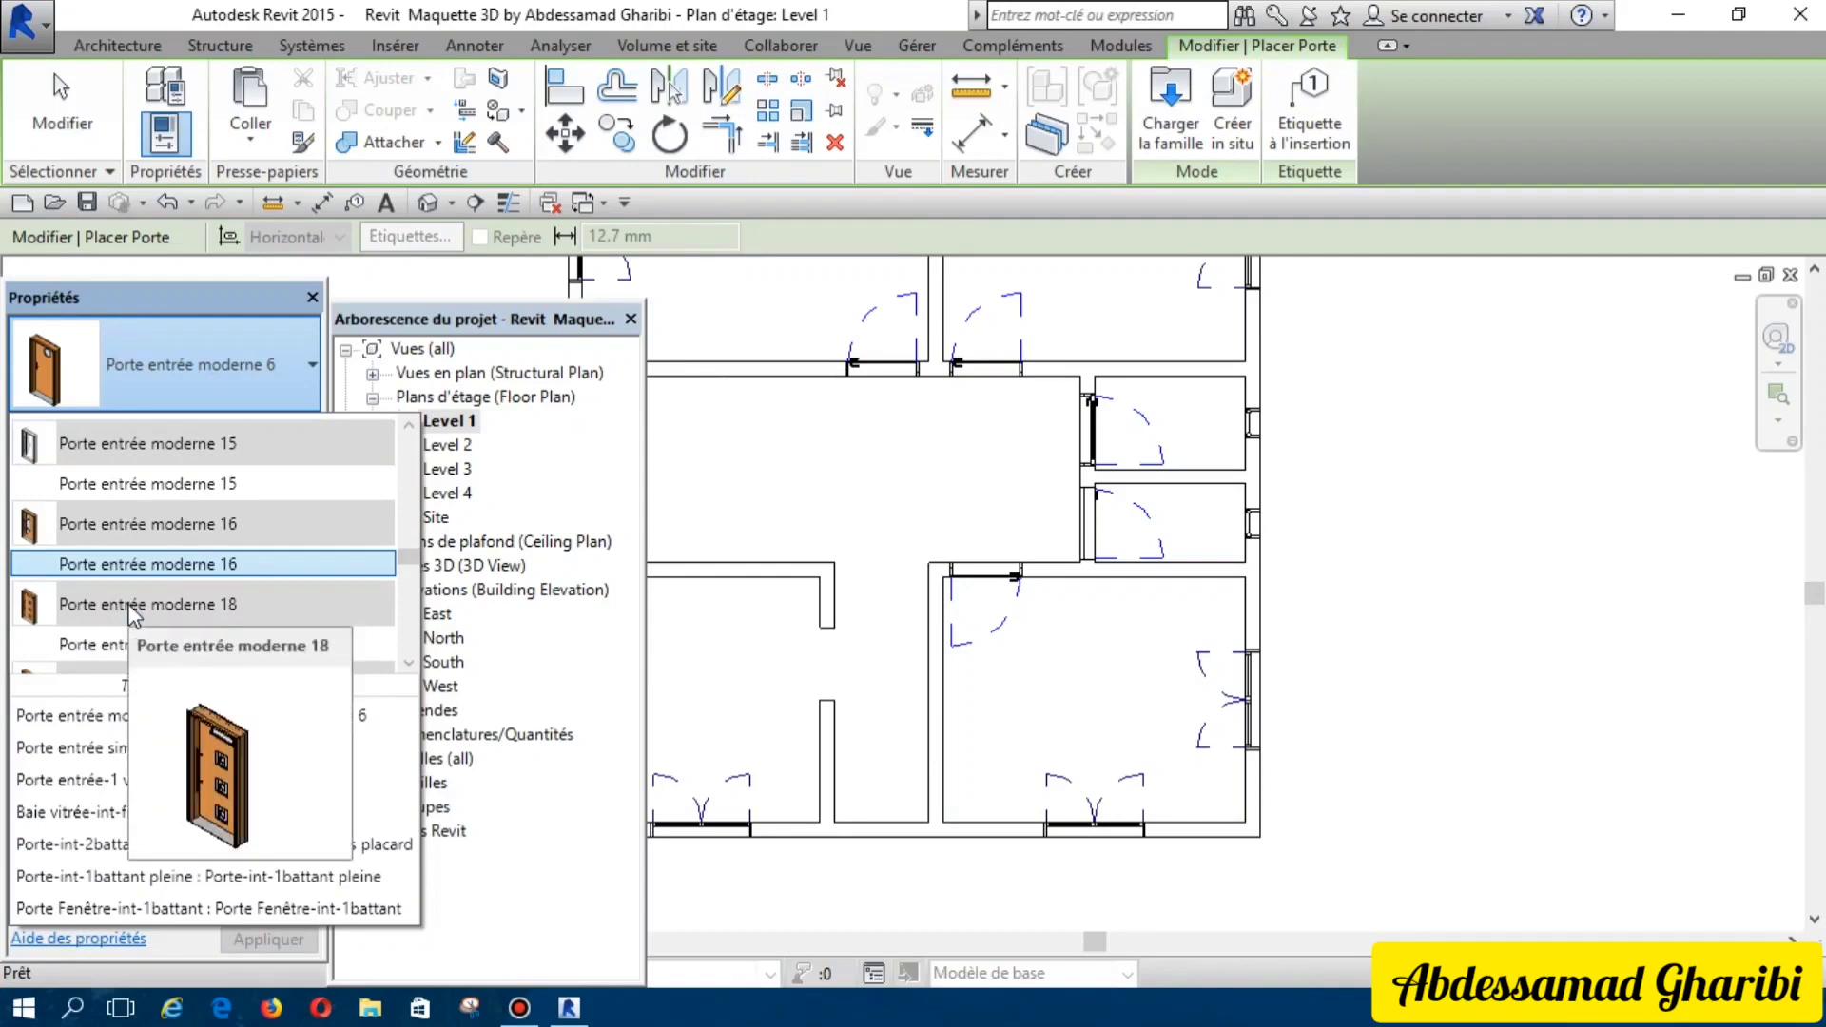
scroll(134, 614, "down", 2)
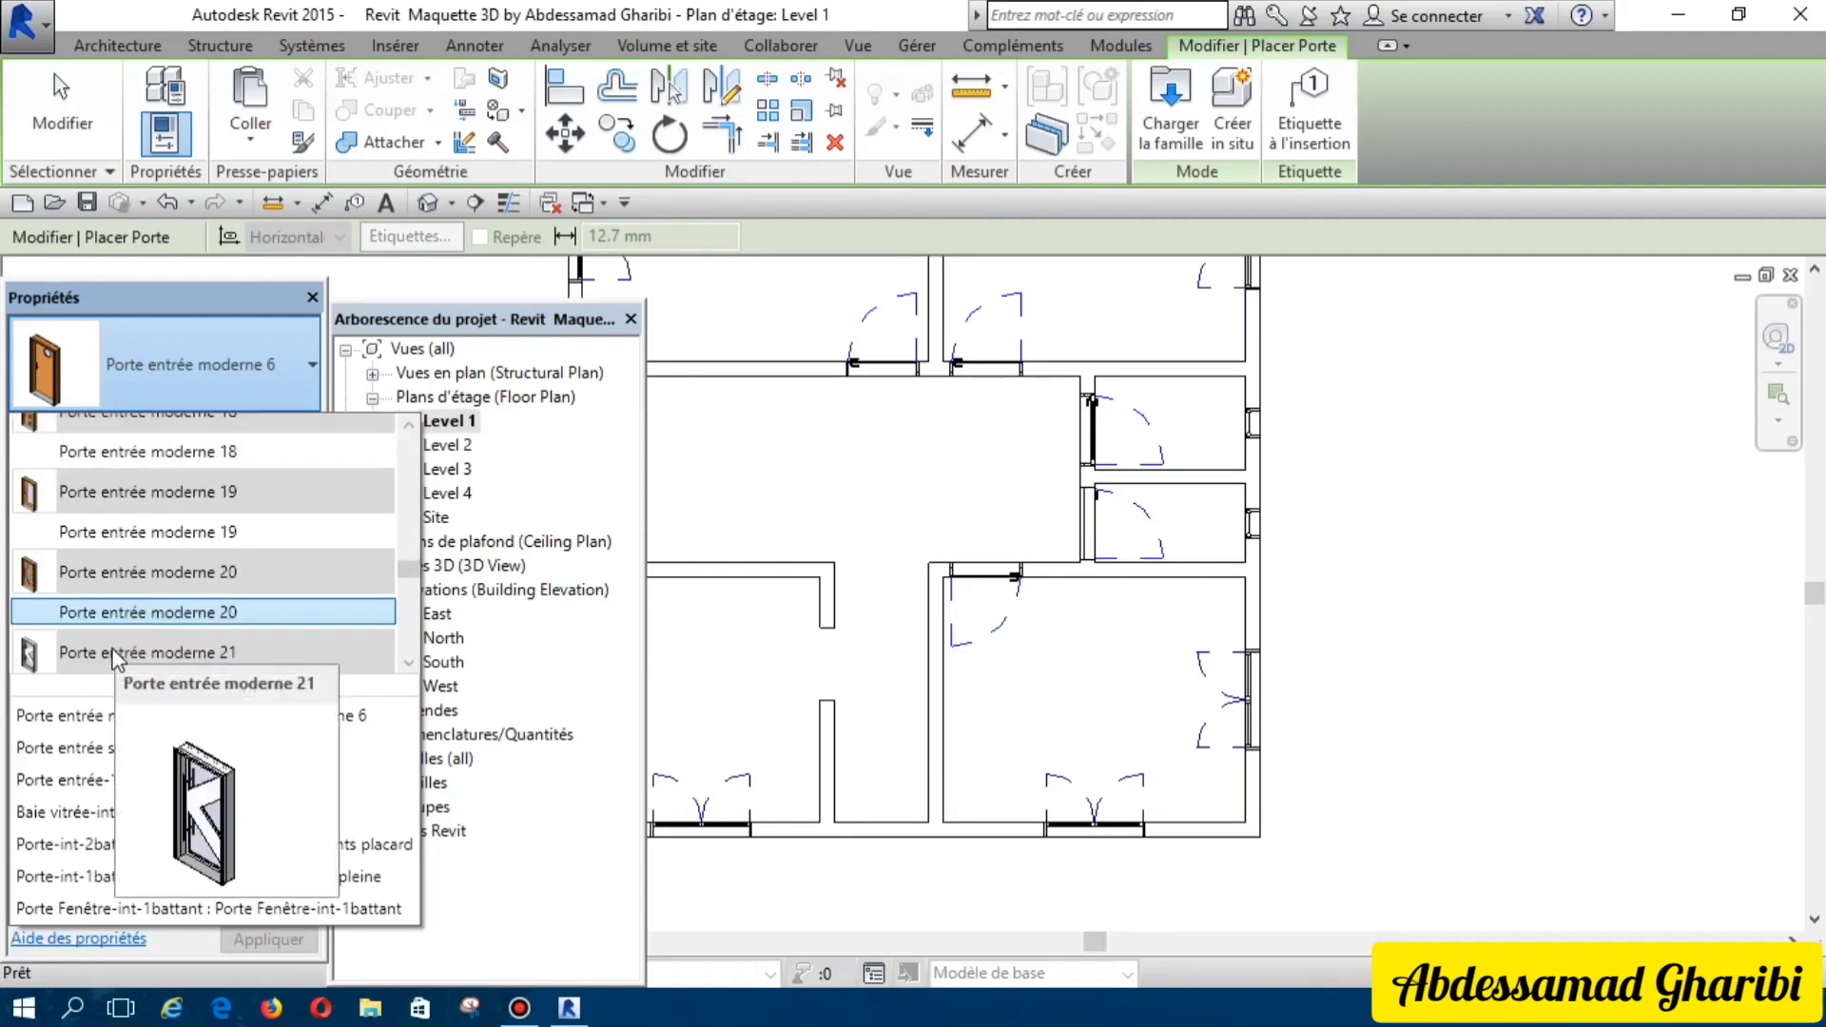
left_click(113, 653)
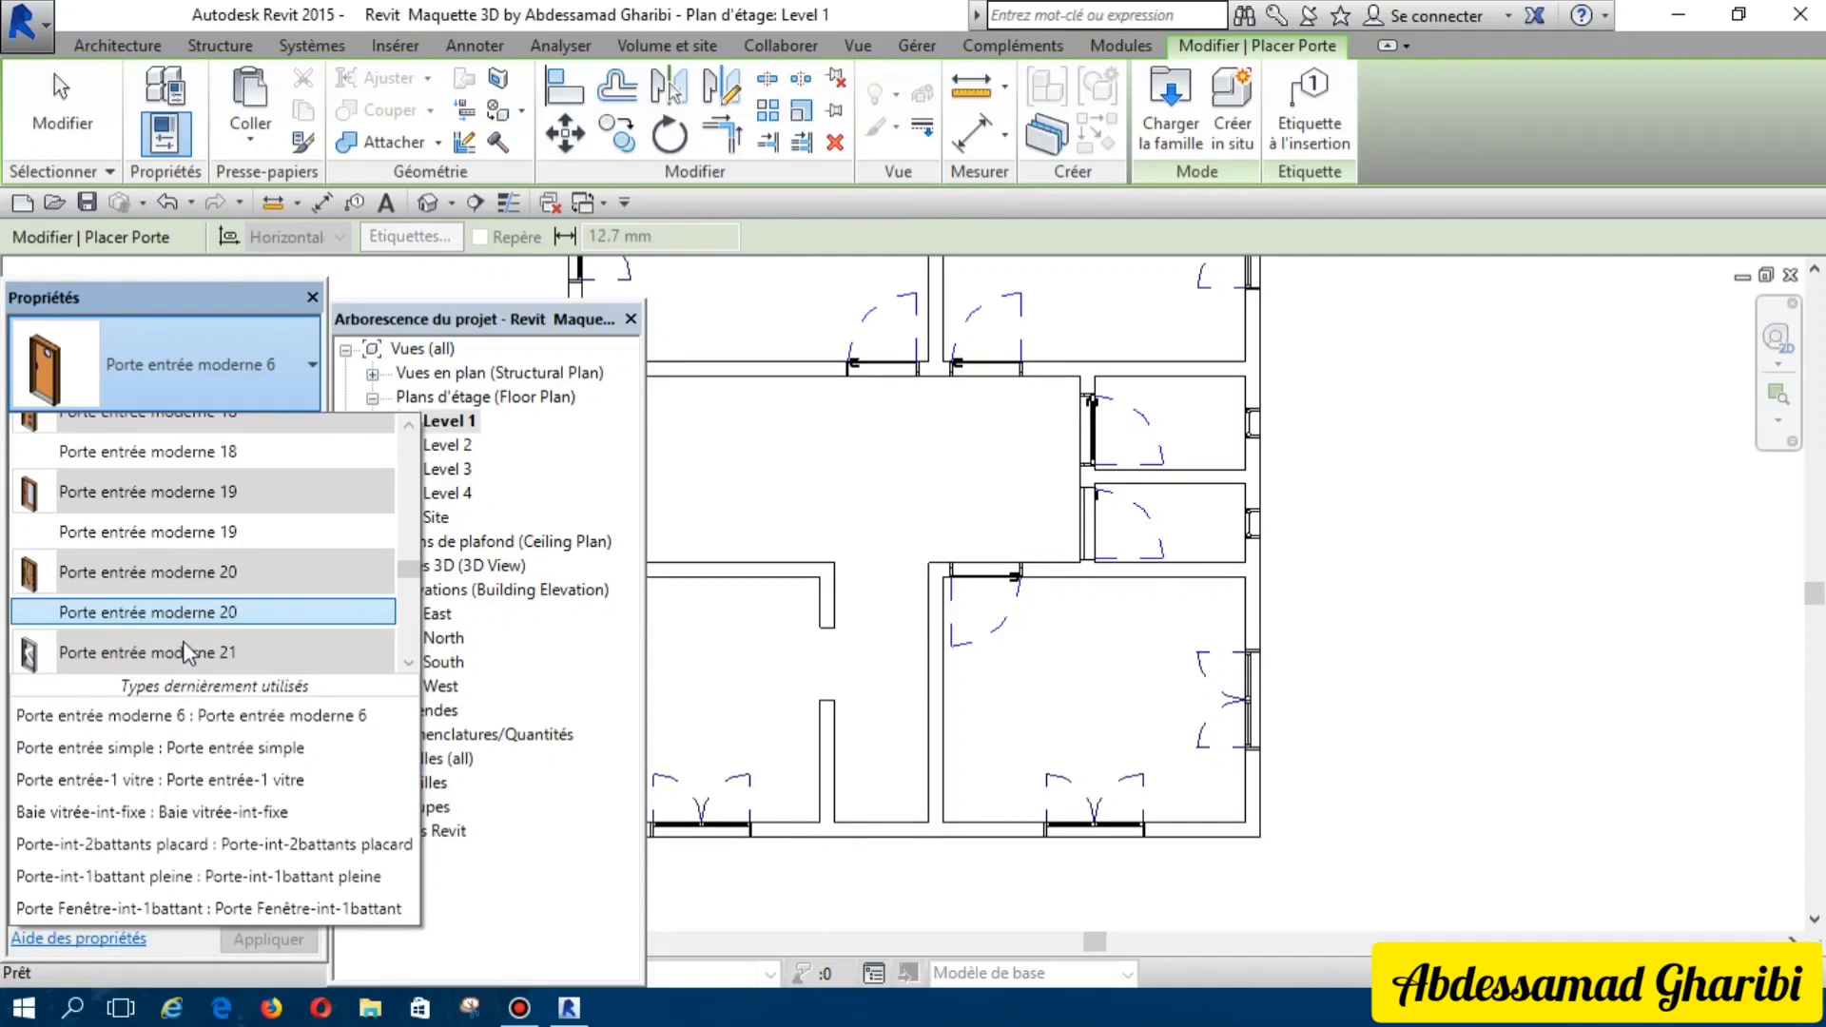
scroll(186, 635, "down", 3)
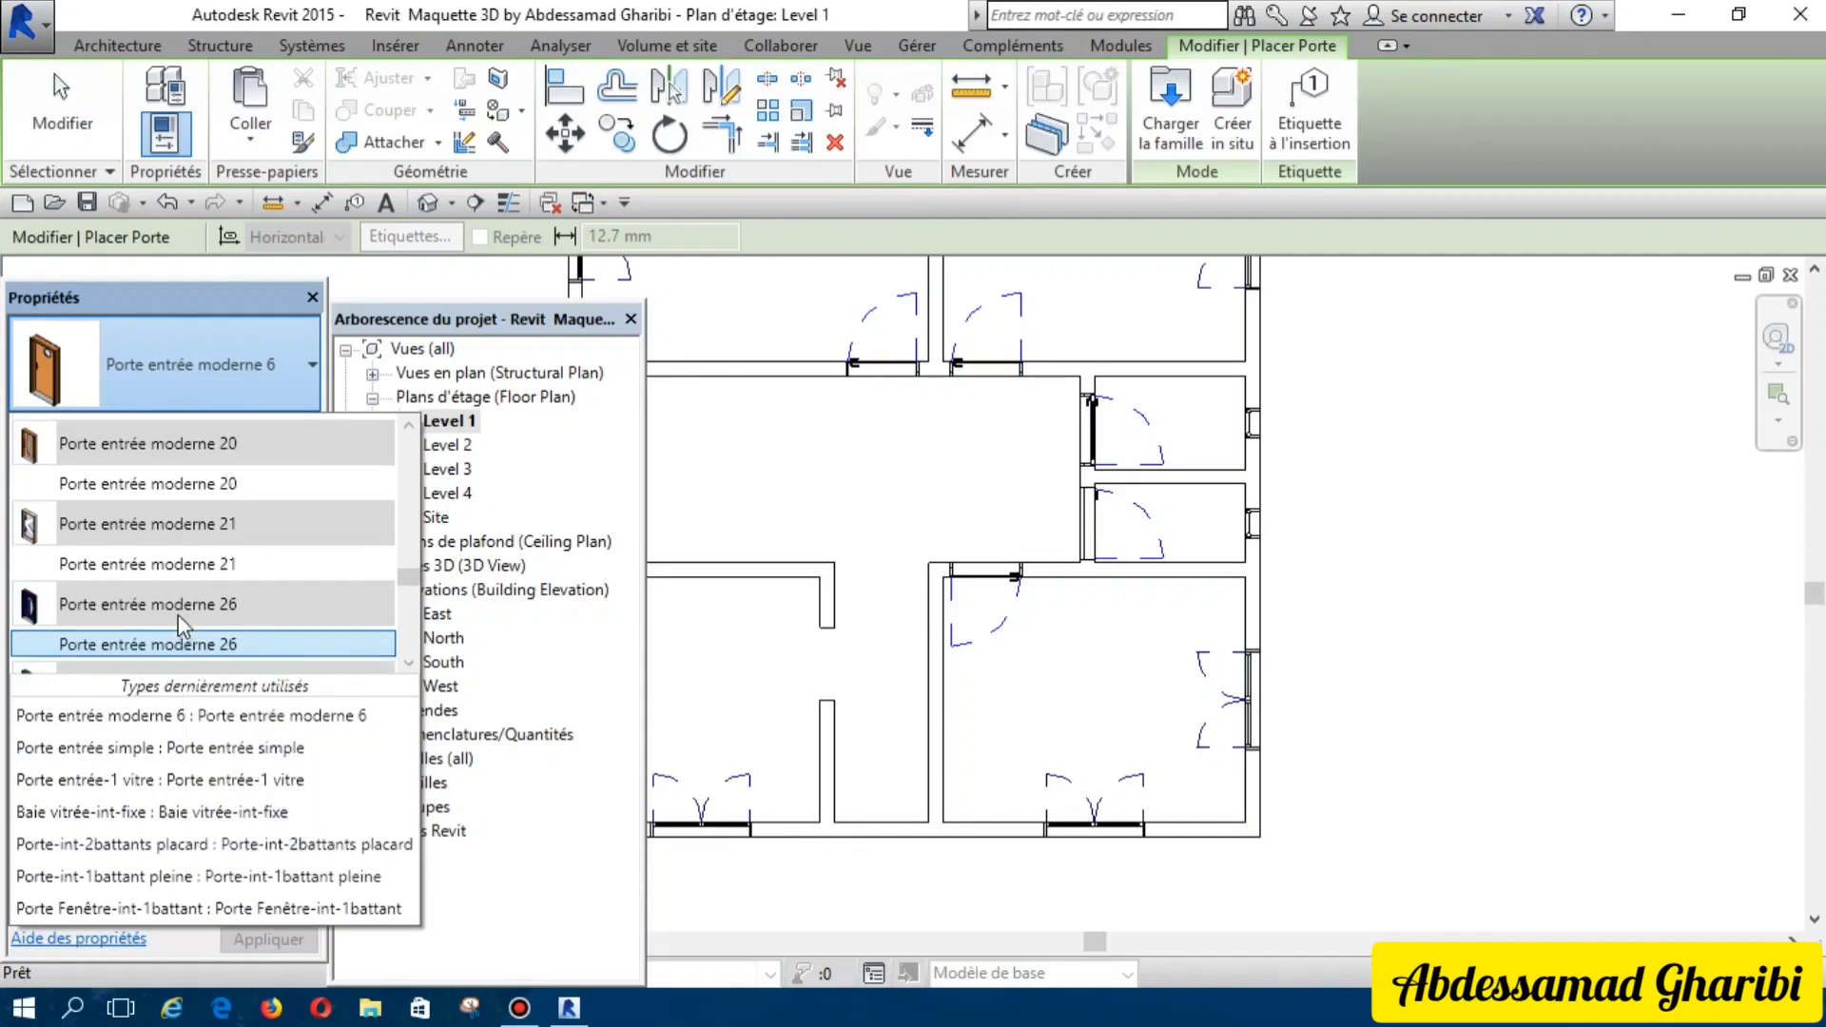
mouse_move(147, 605)
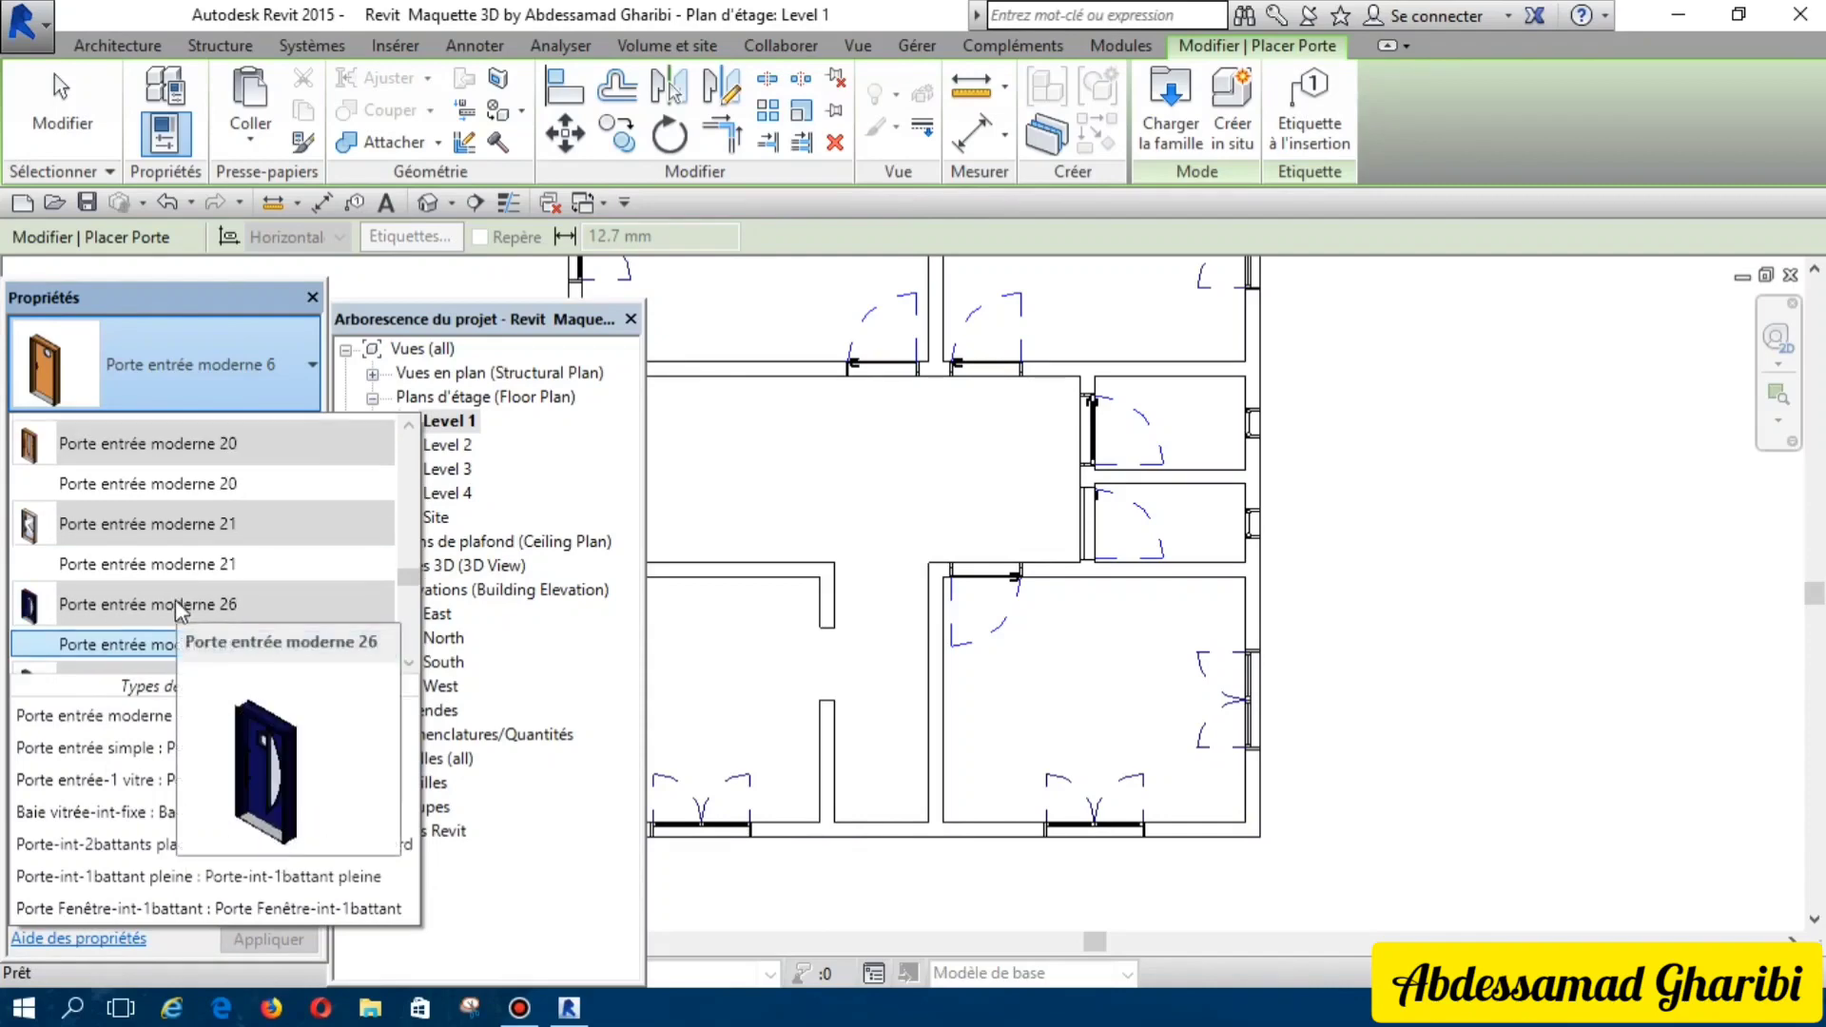
scroll(175, 602, "down", 2)
scroll(164, 572, "down", 3)
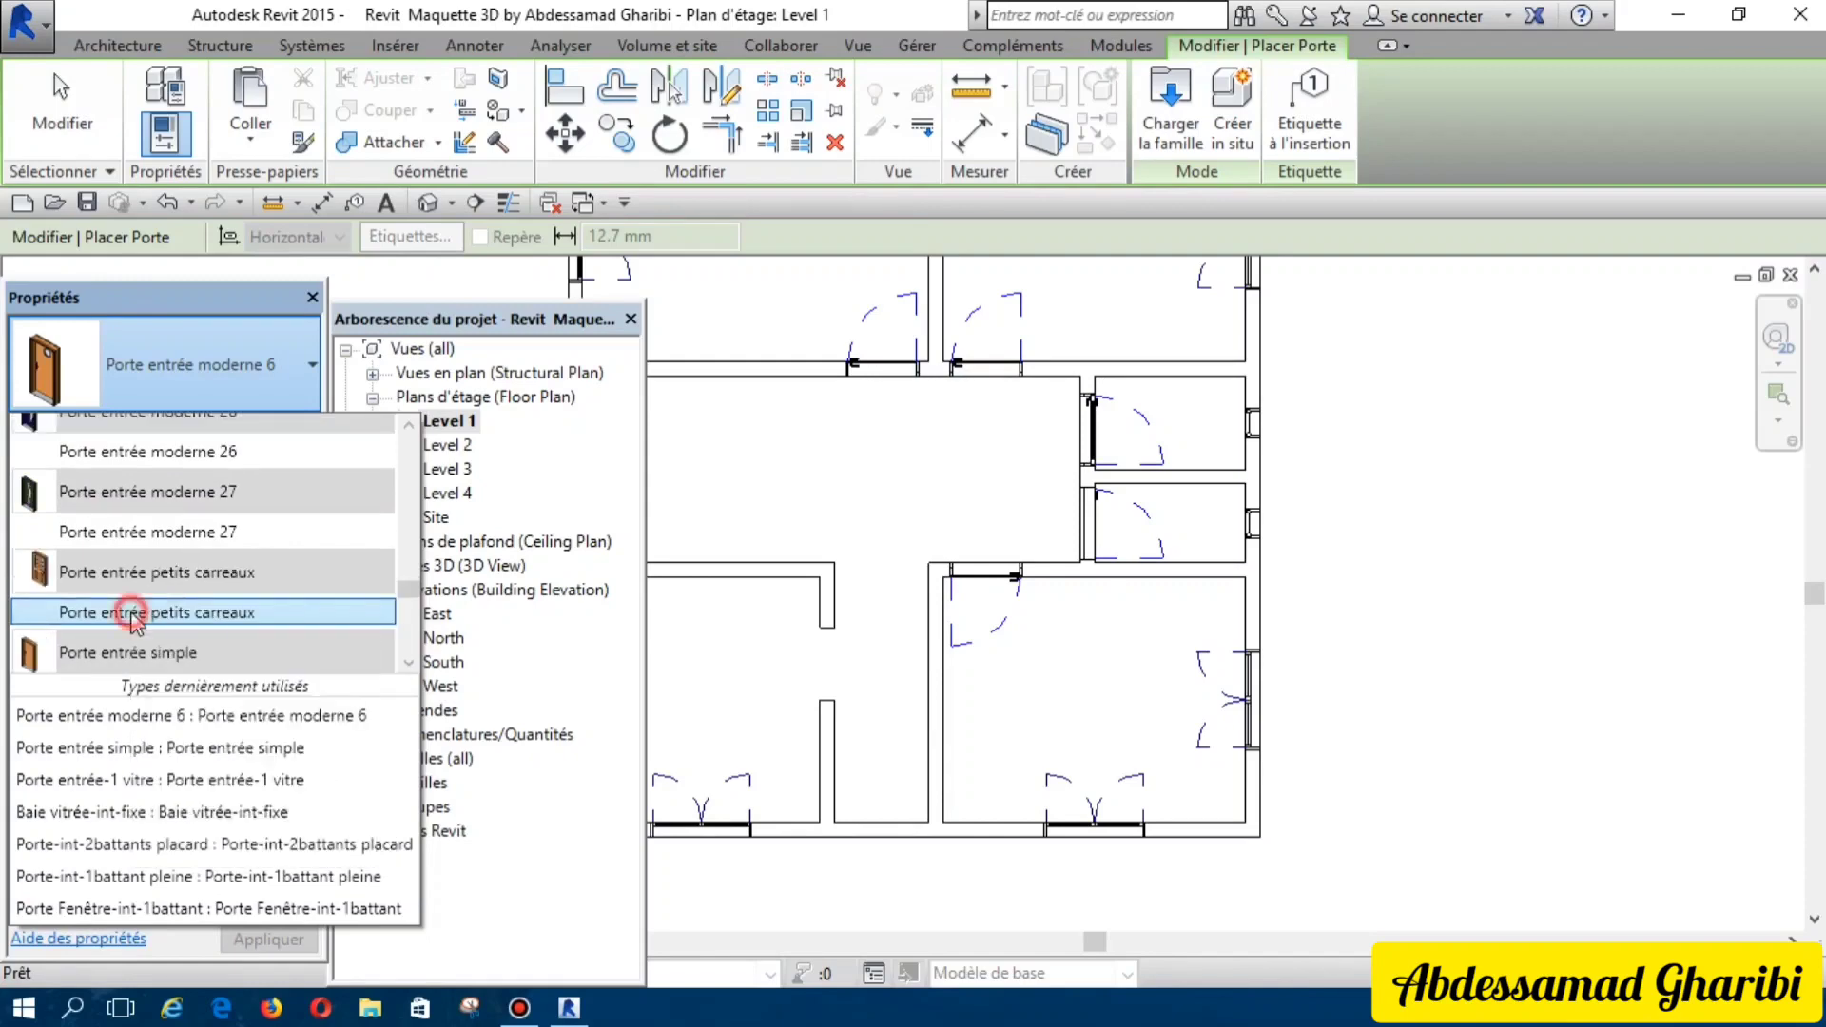
left_click(134, 616)
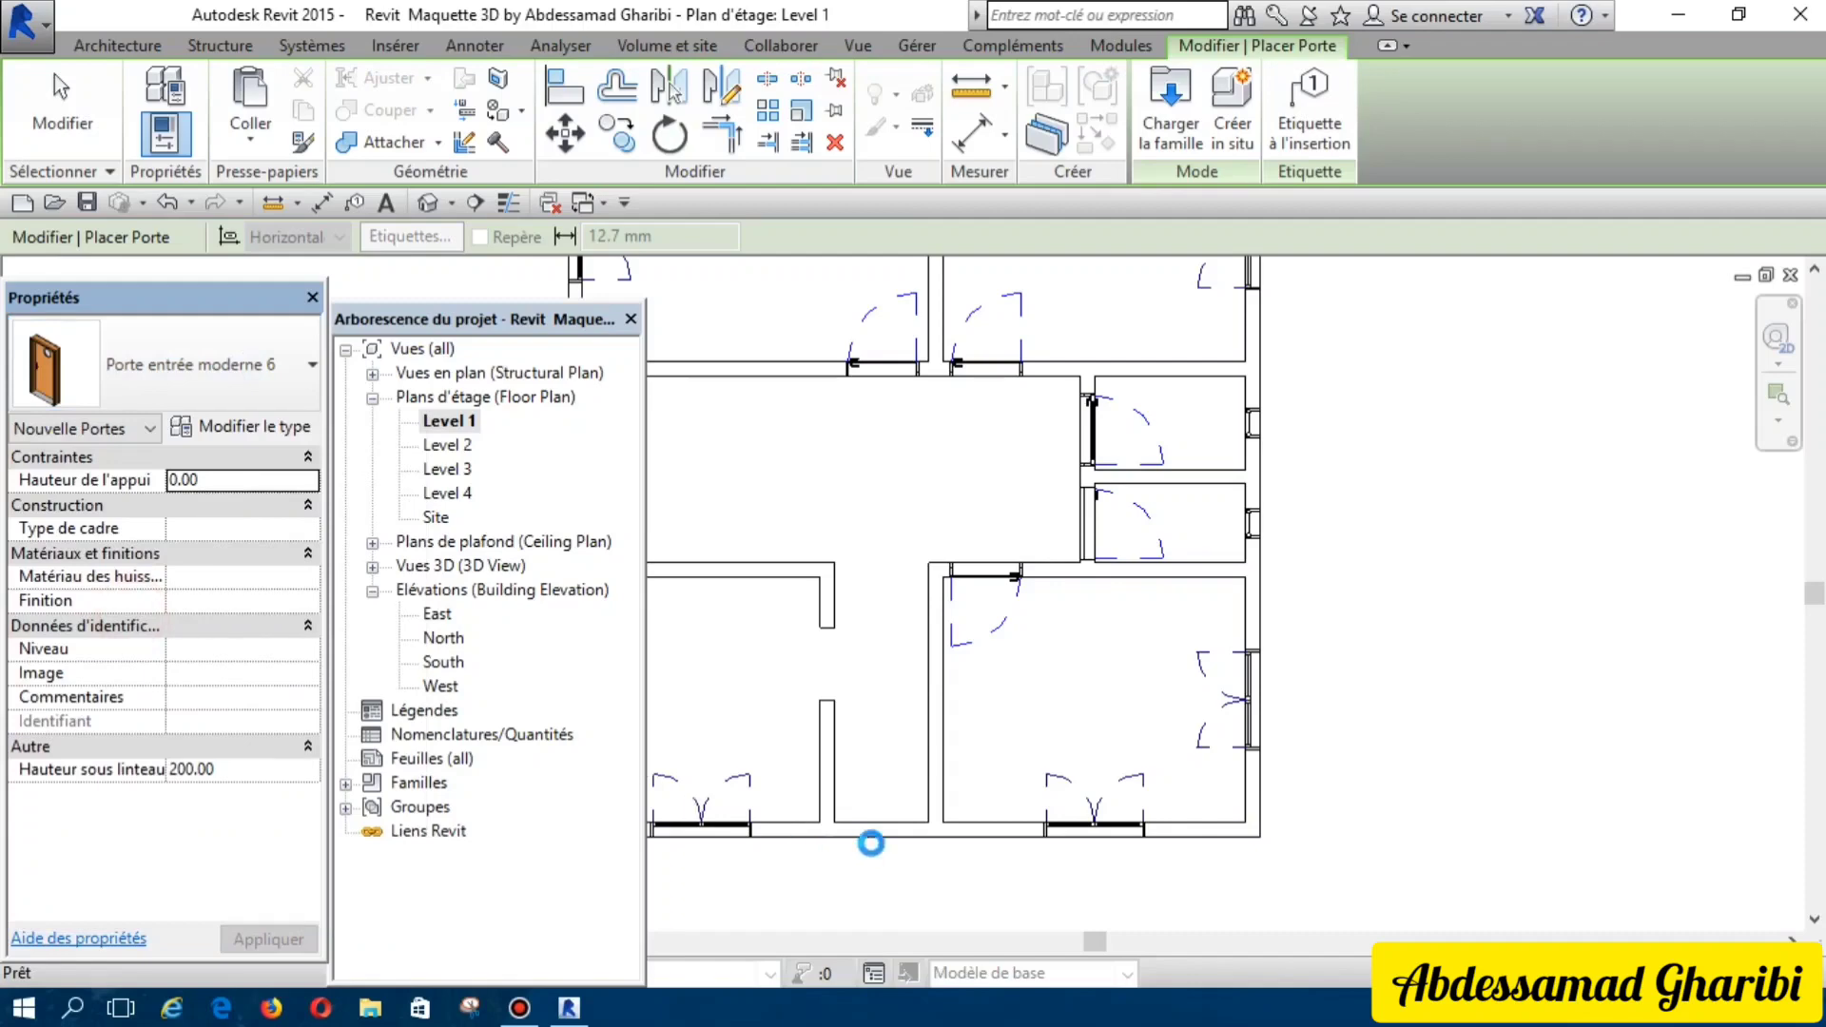
scroll(872, 842, "up", 2)
scroll(883, 820, "up", 2)
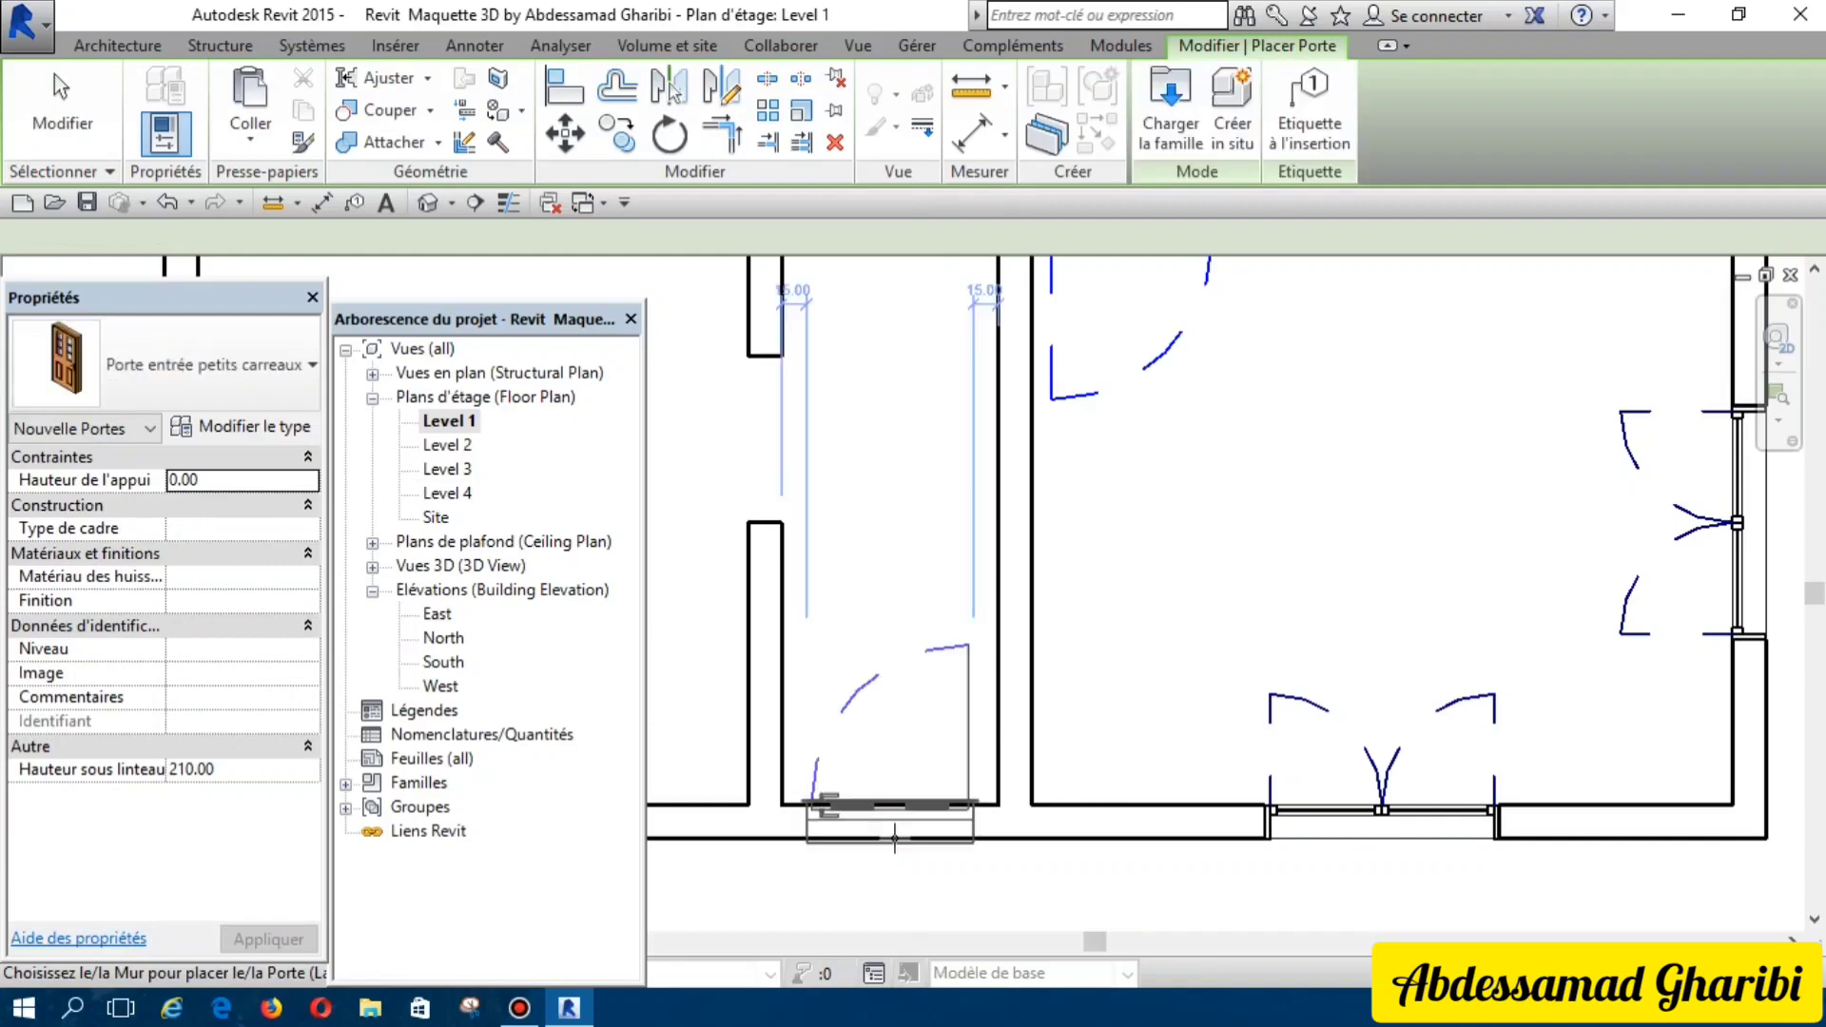
Step: Place the door swinging inward in the central hall's bottom exterior wall
key("space")
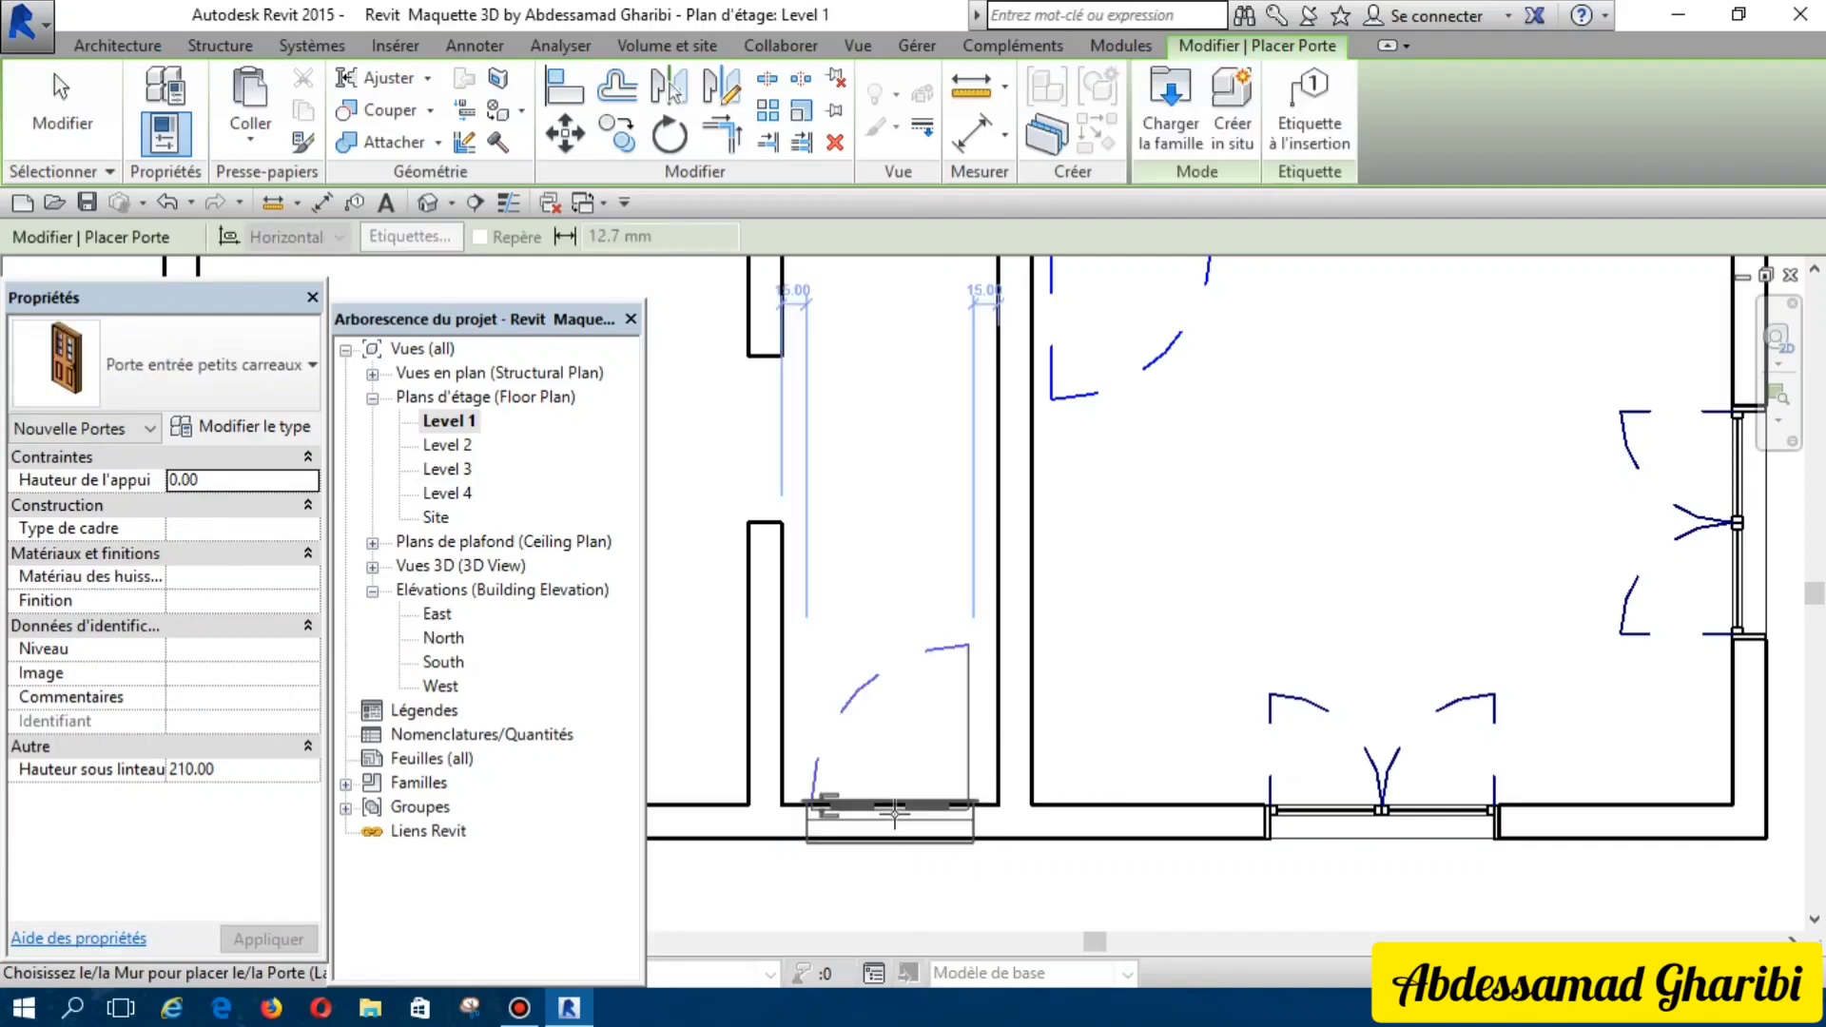
left_click(895, 813)
left_click(898, 853)
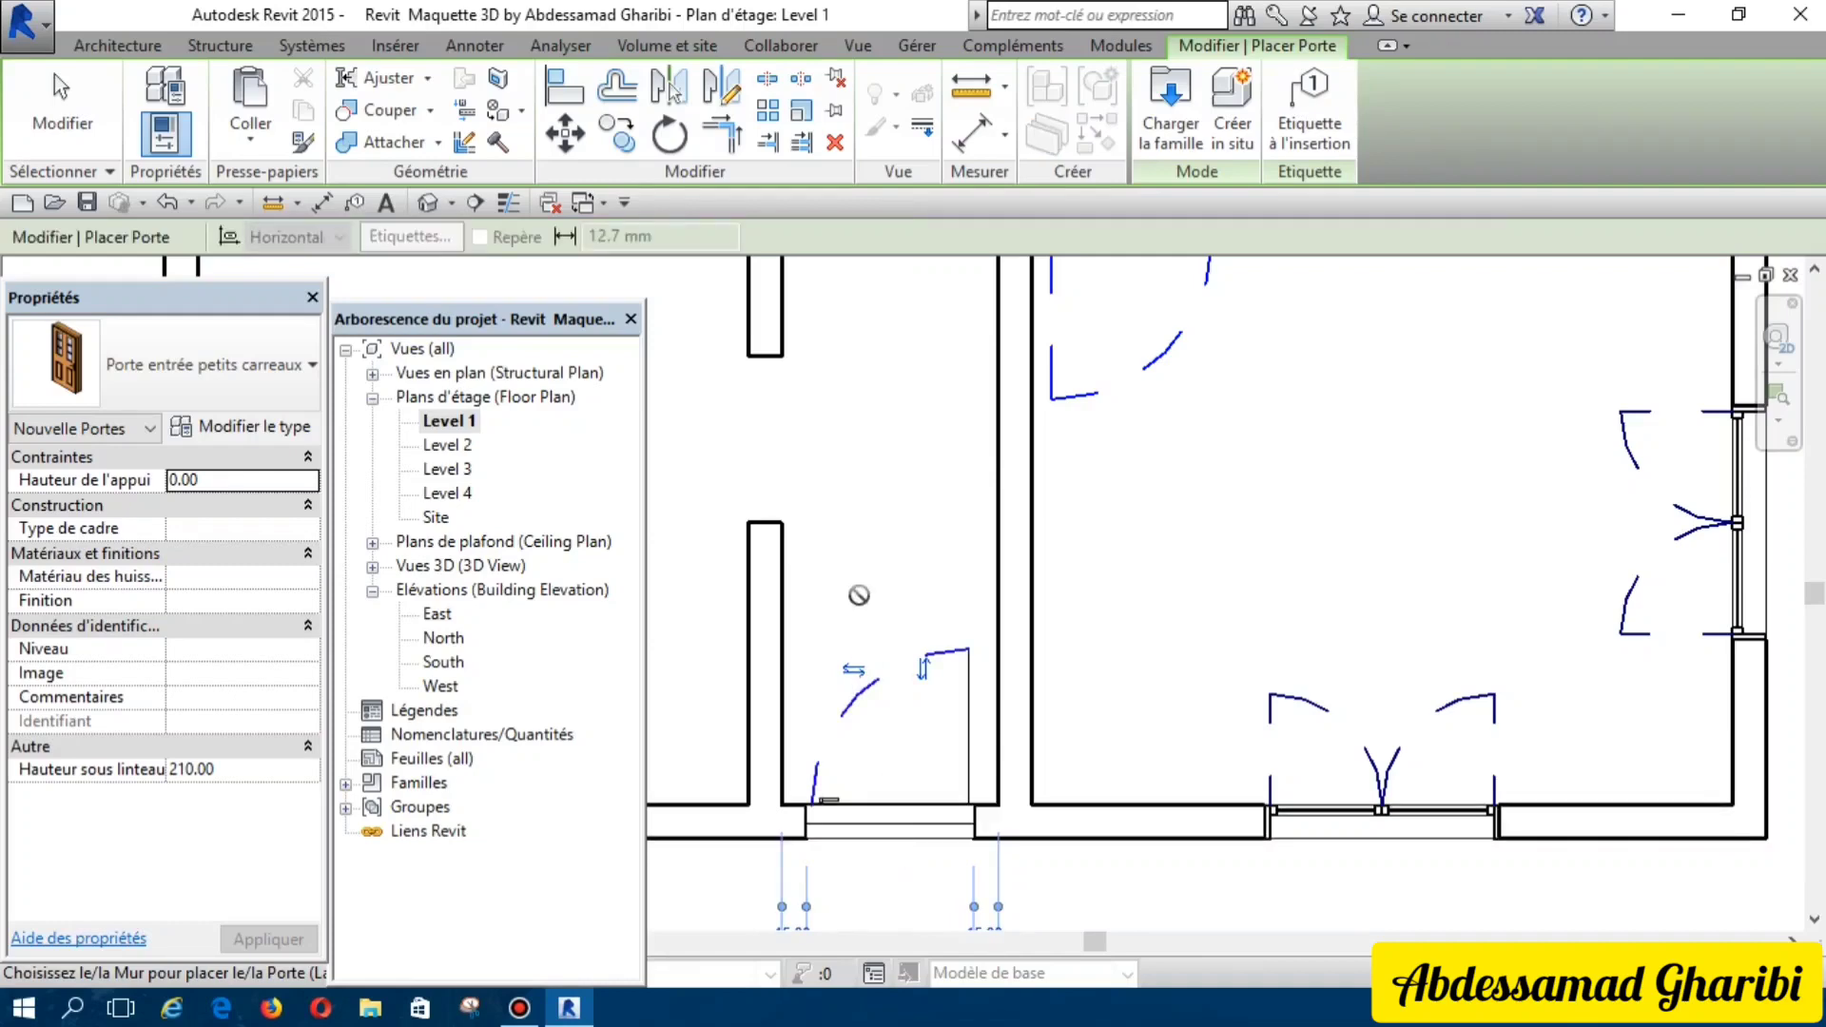
scroll(949, 738, "down", 2)
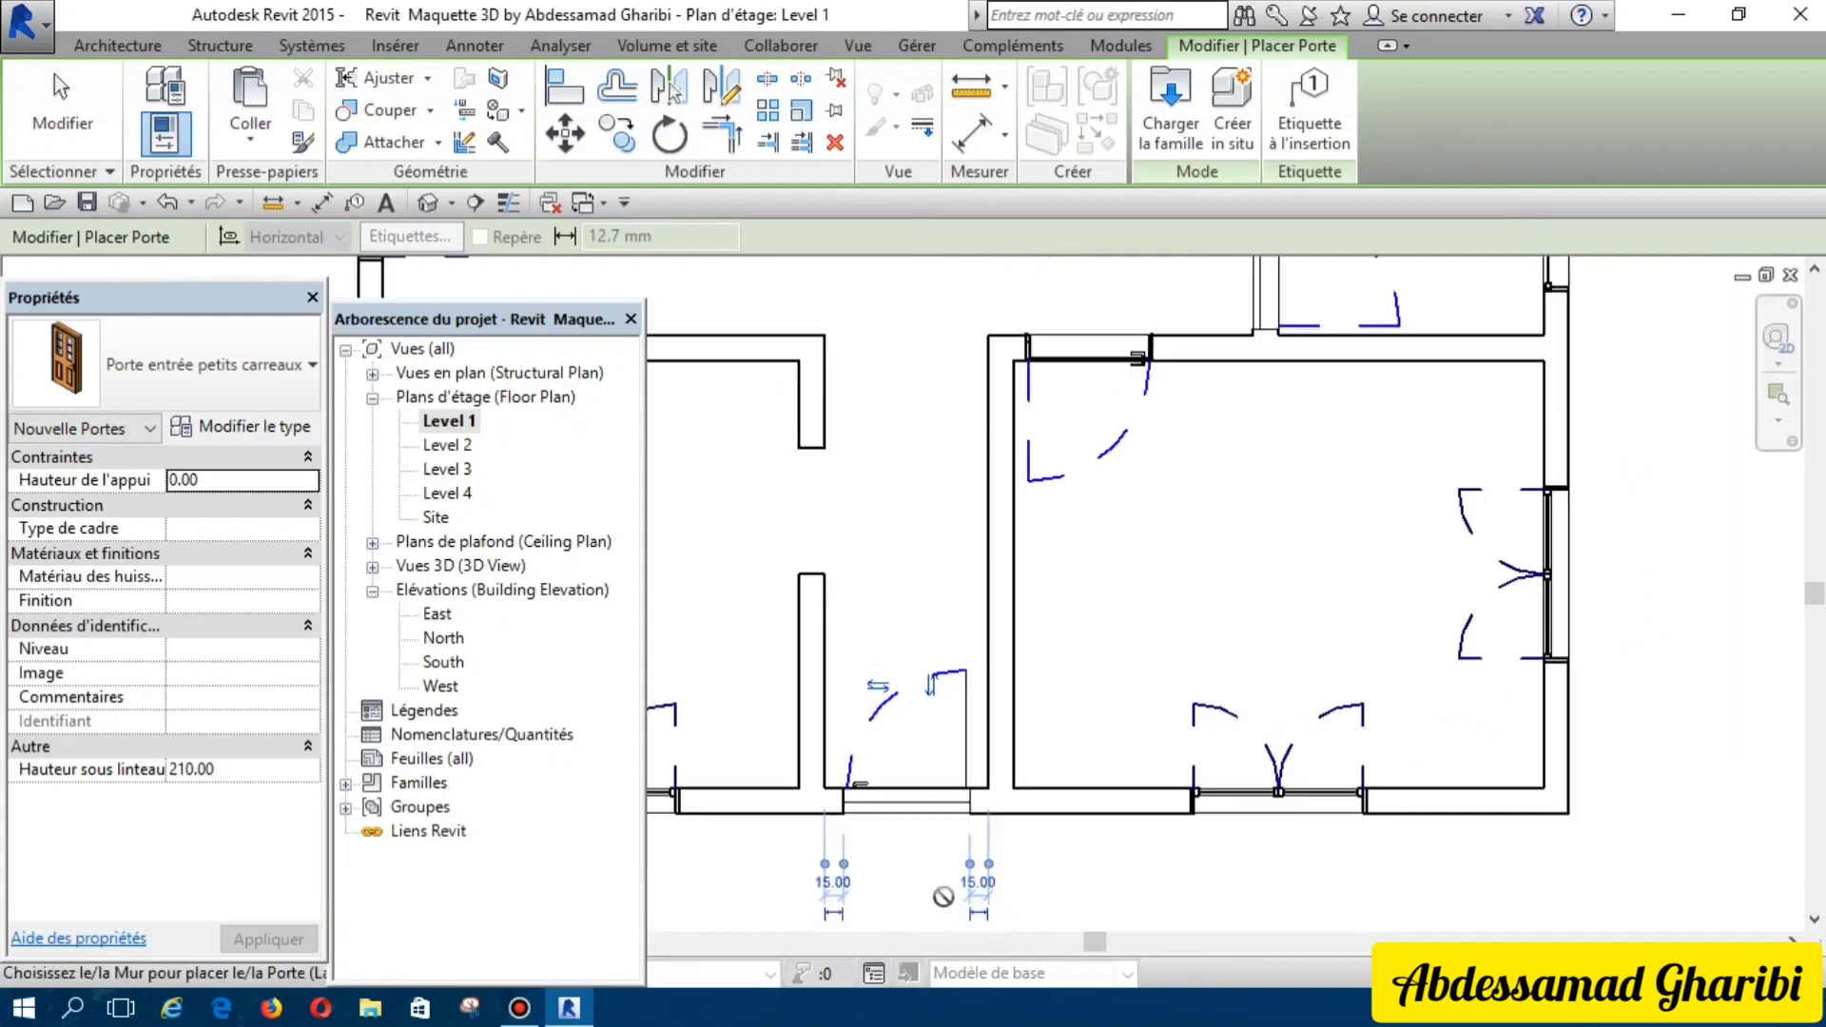
scroll(942, 896, "down", 1)
key("Escape")
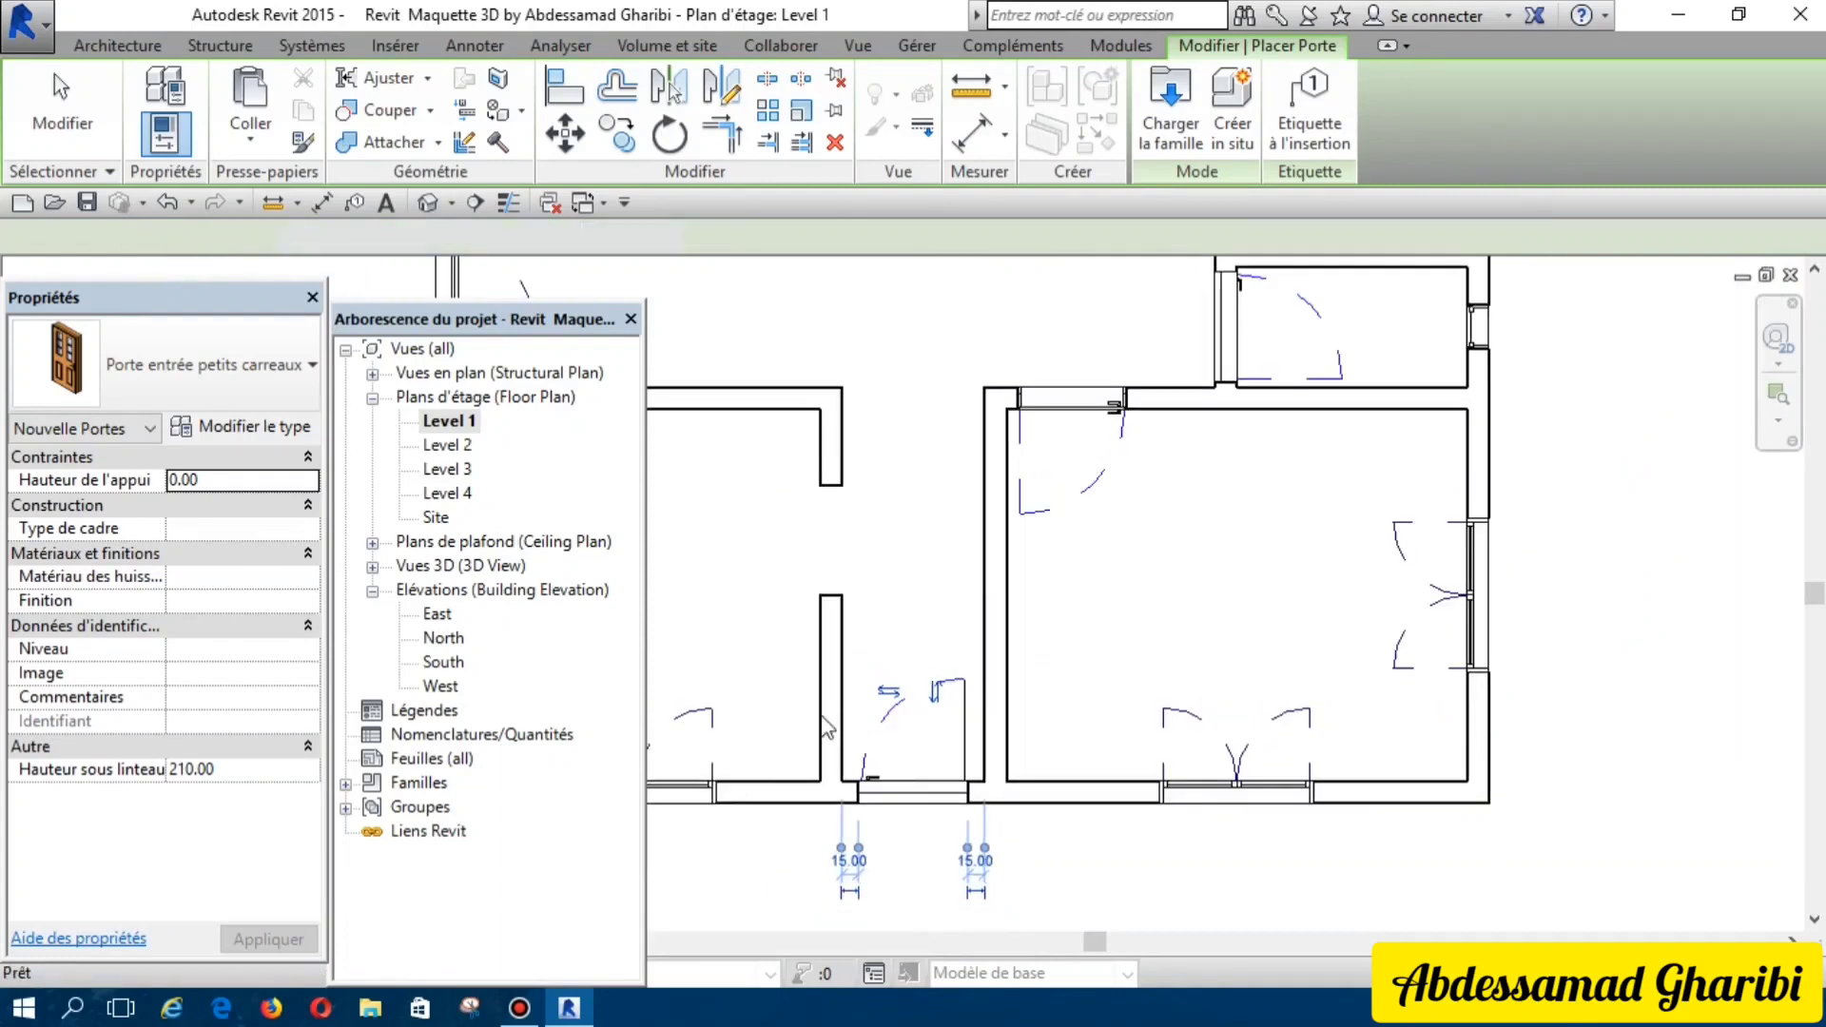
key("w")
key("n")
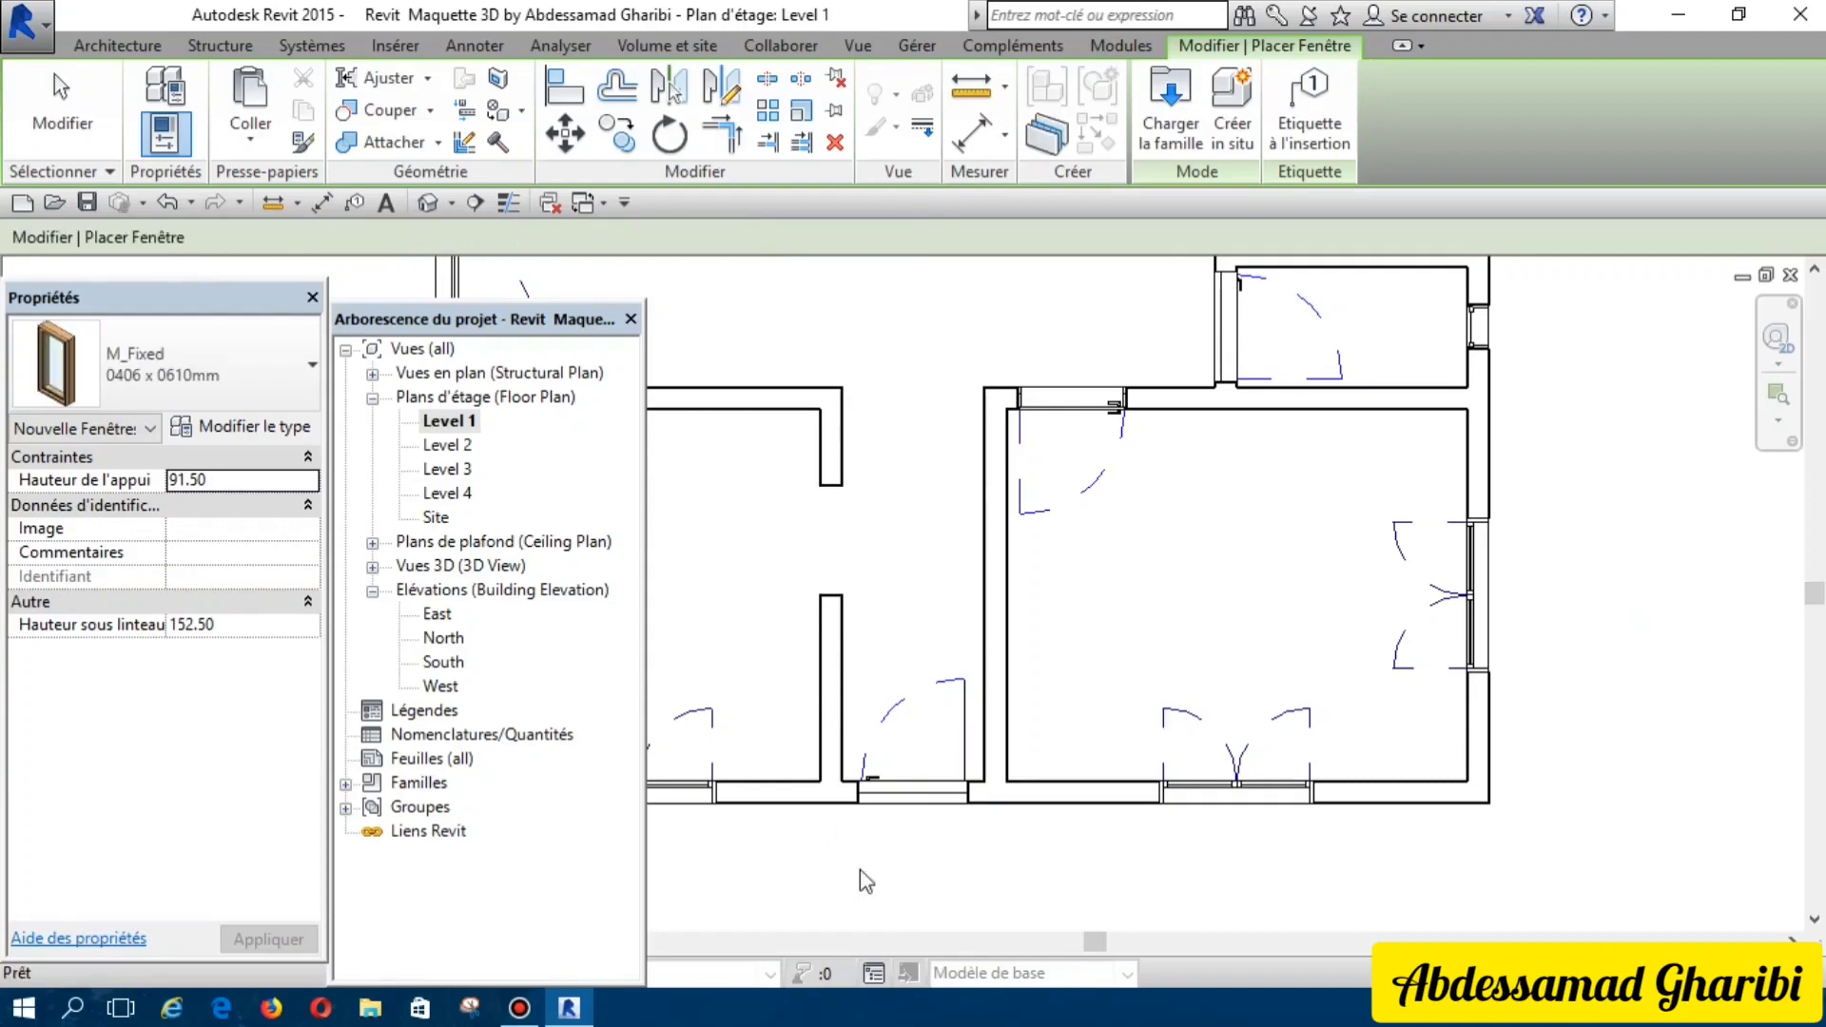
key("Escape")
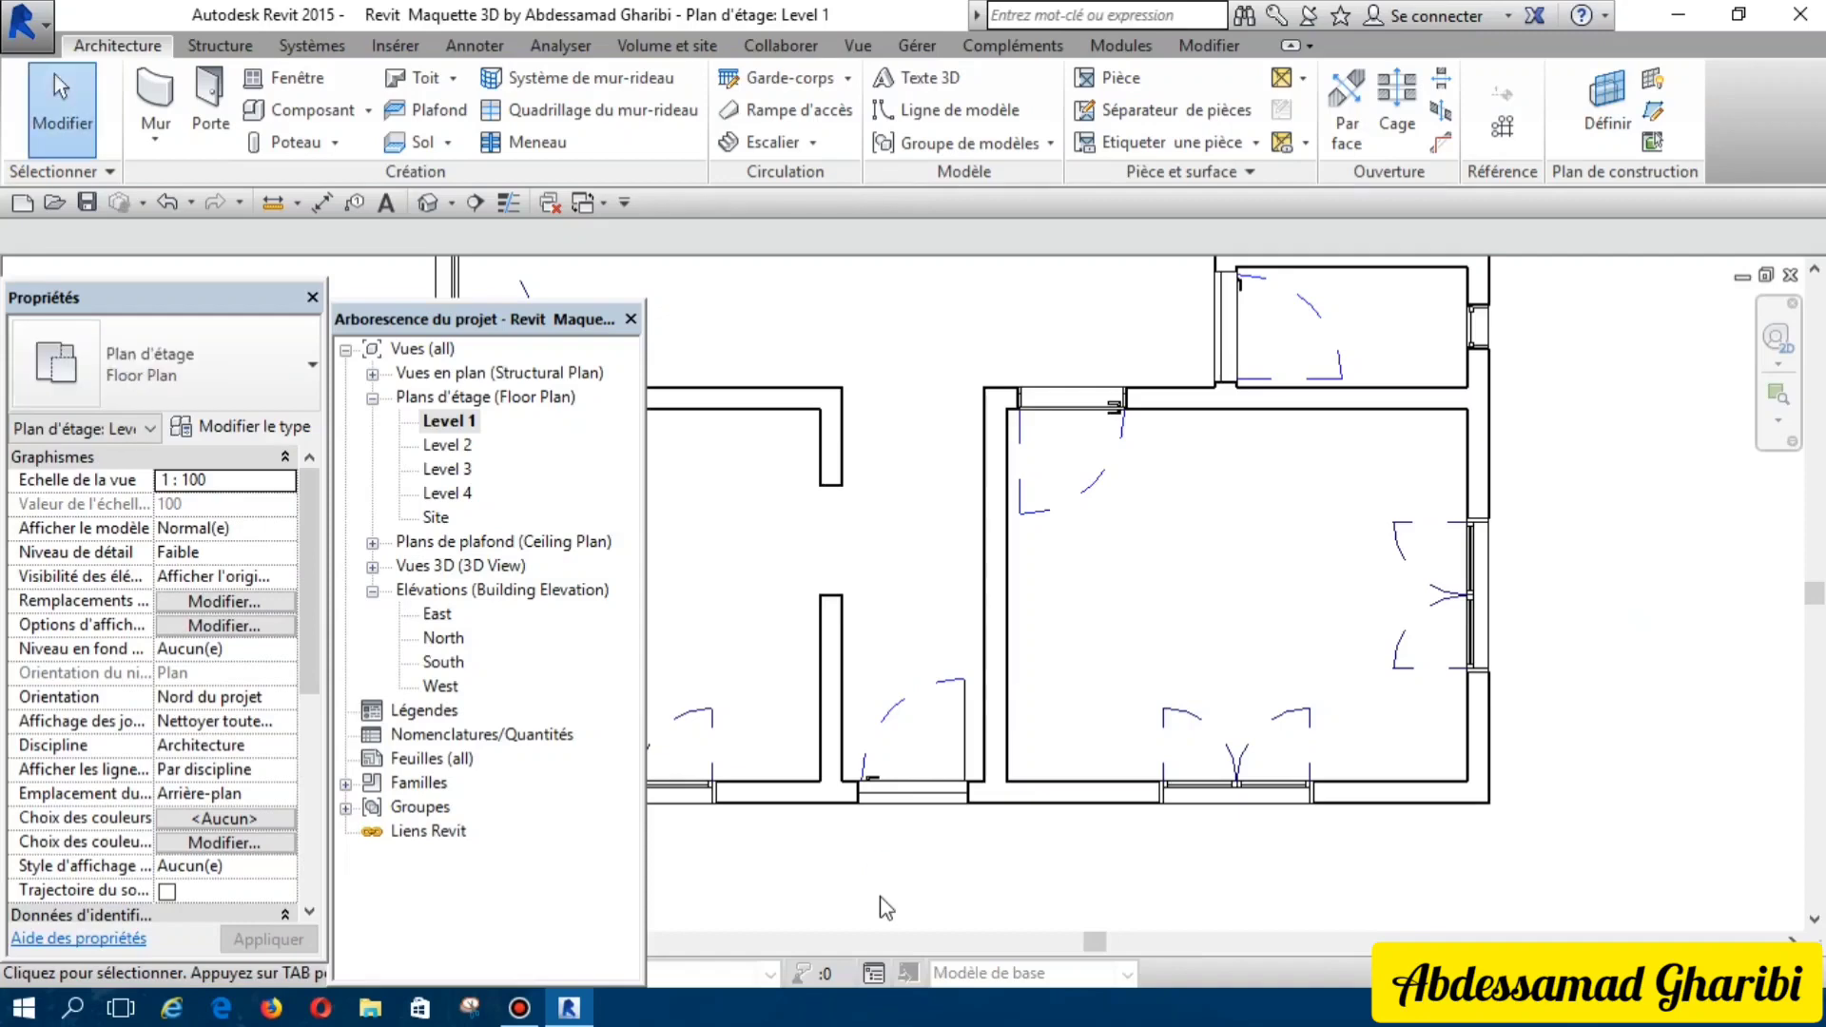
left_click(854, 38)
left_click(885, 142)
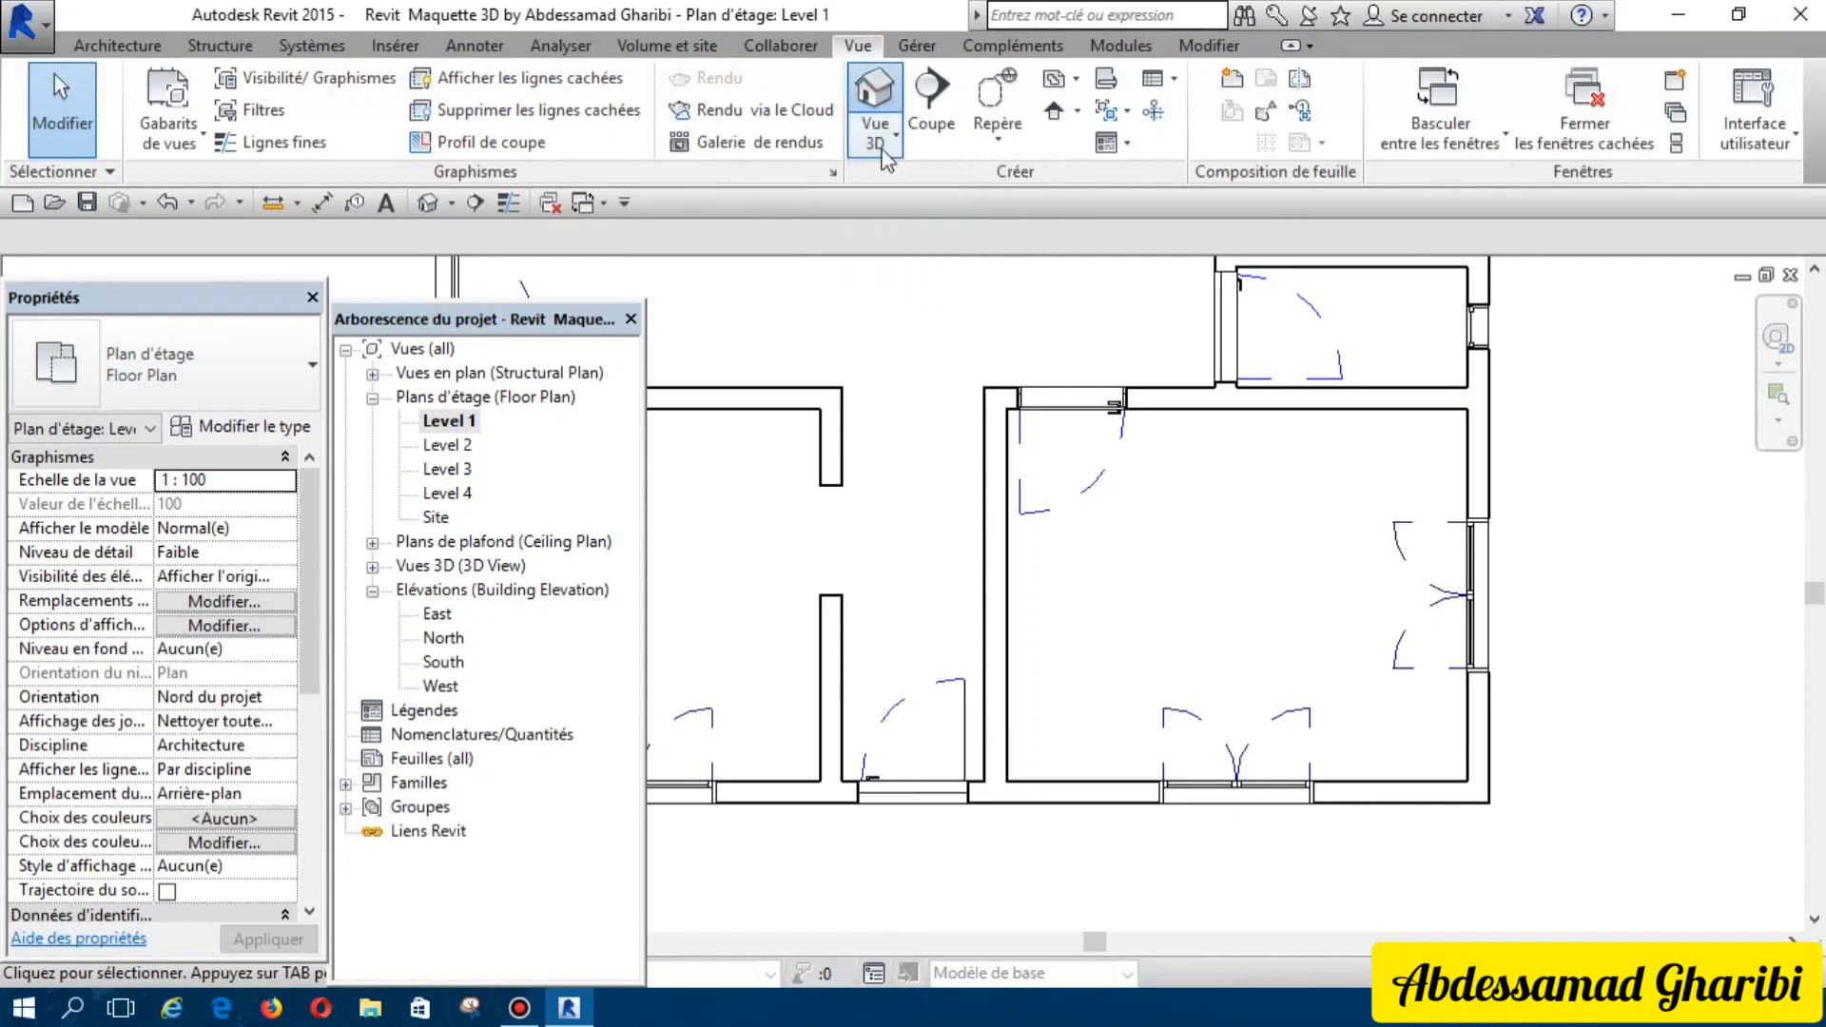
left_click(748, 847)
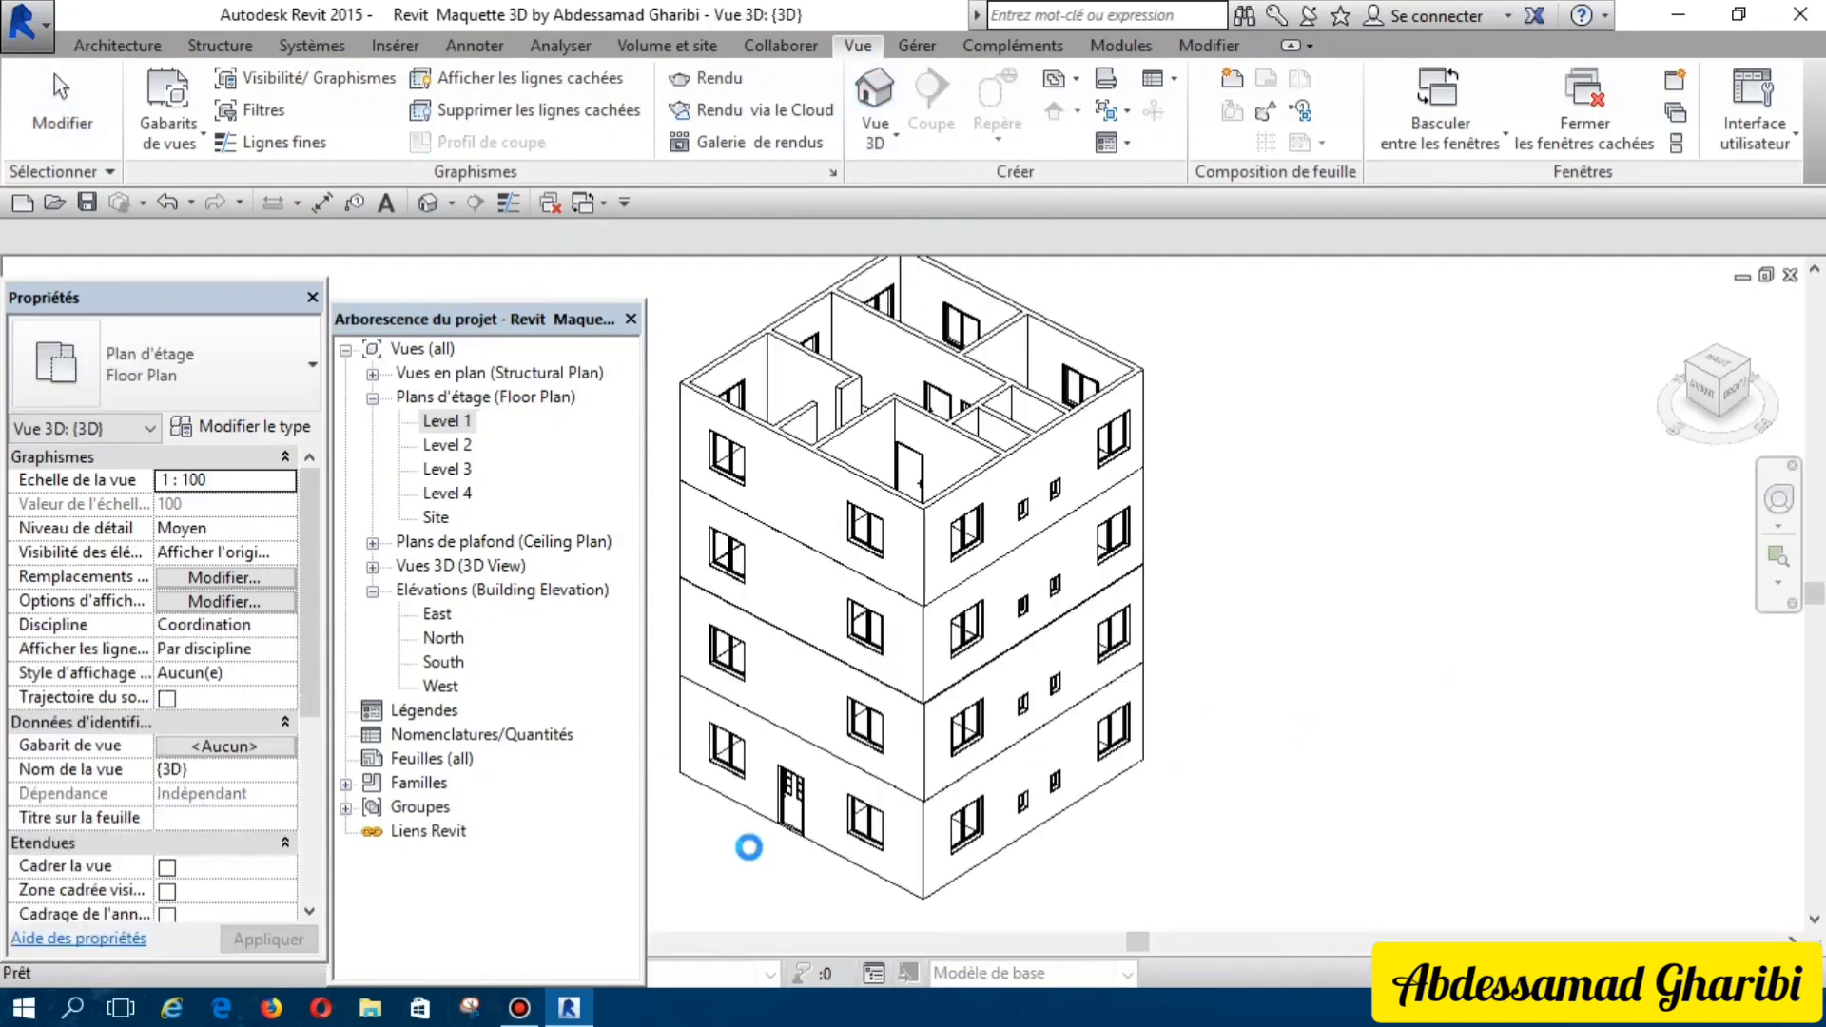
scroll(761, 832, "up", 2)
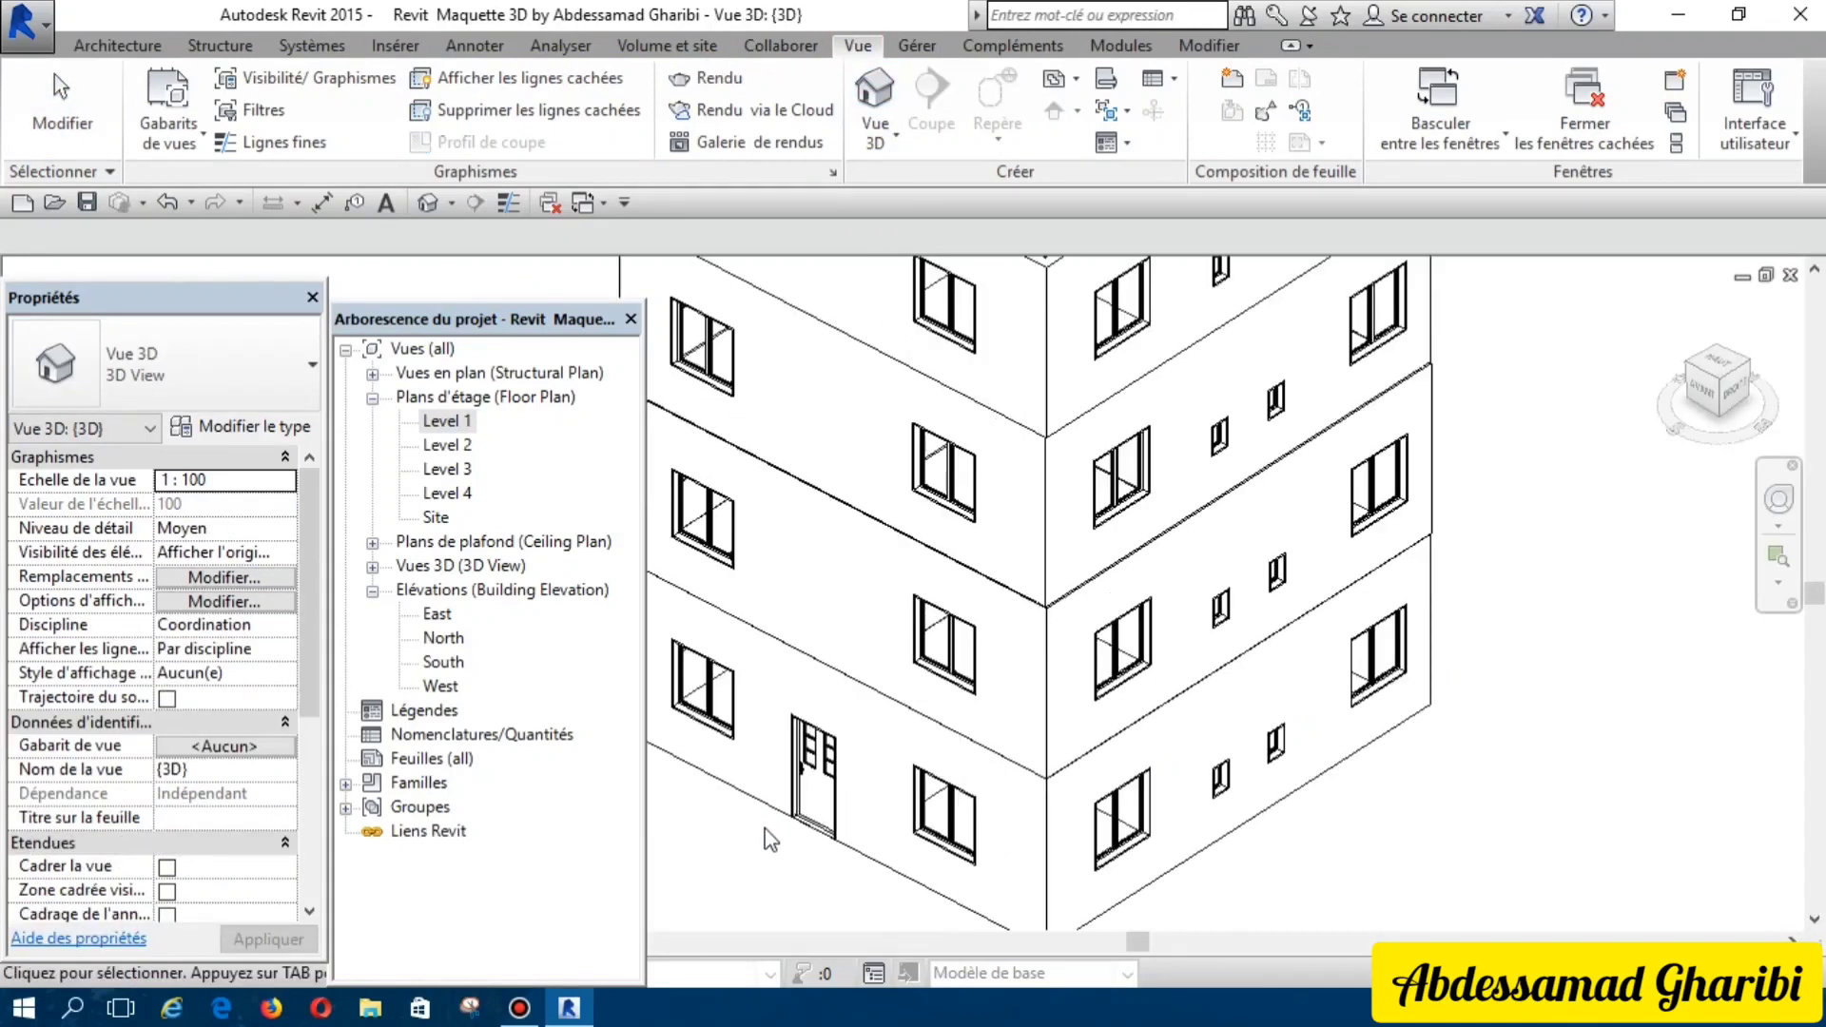
scroll(771, 839, "up", 1)
scroll(838, 789, "up", 1)
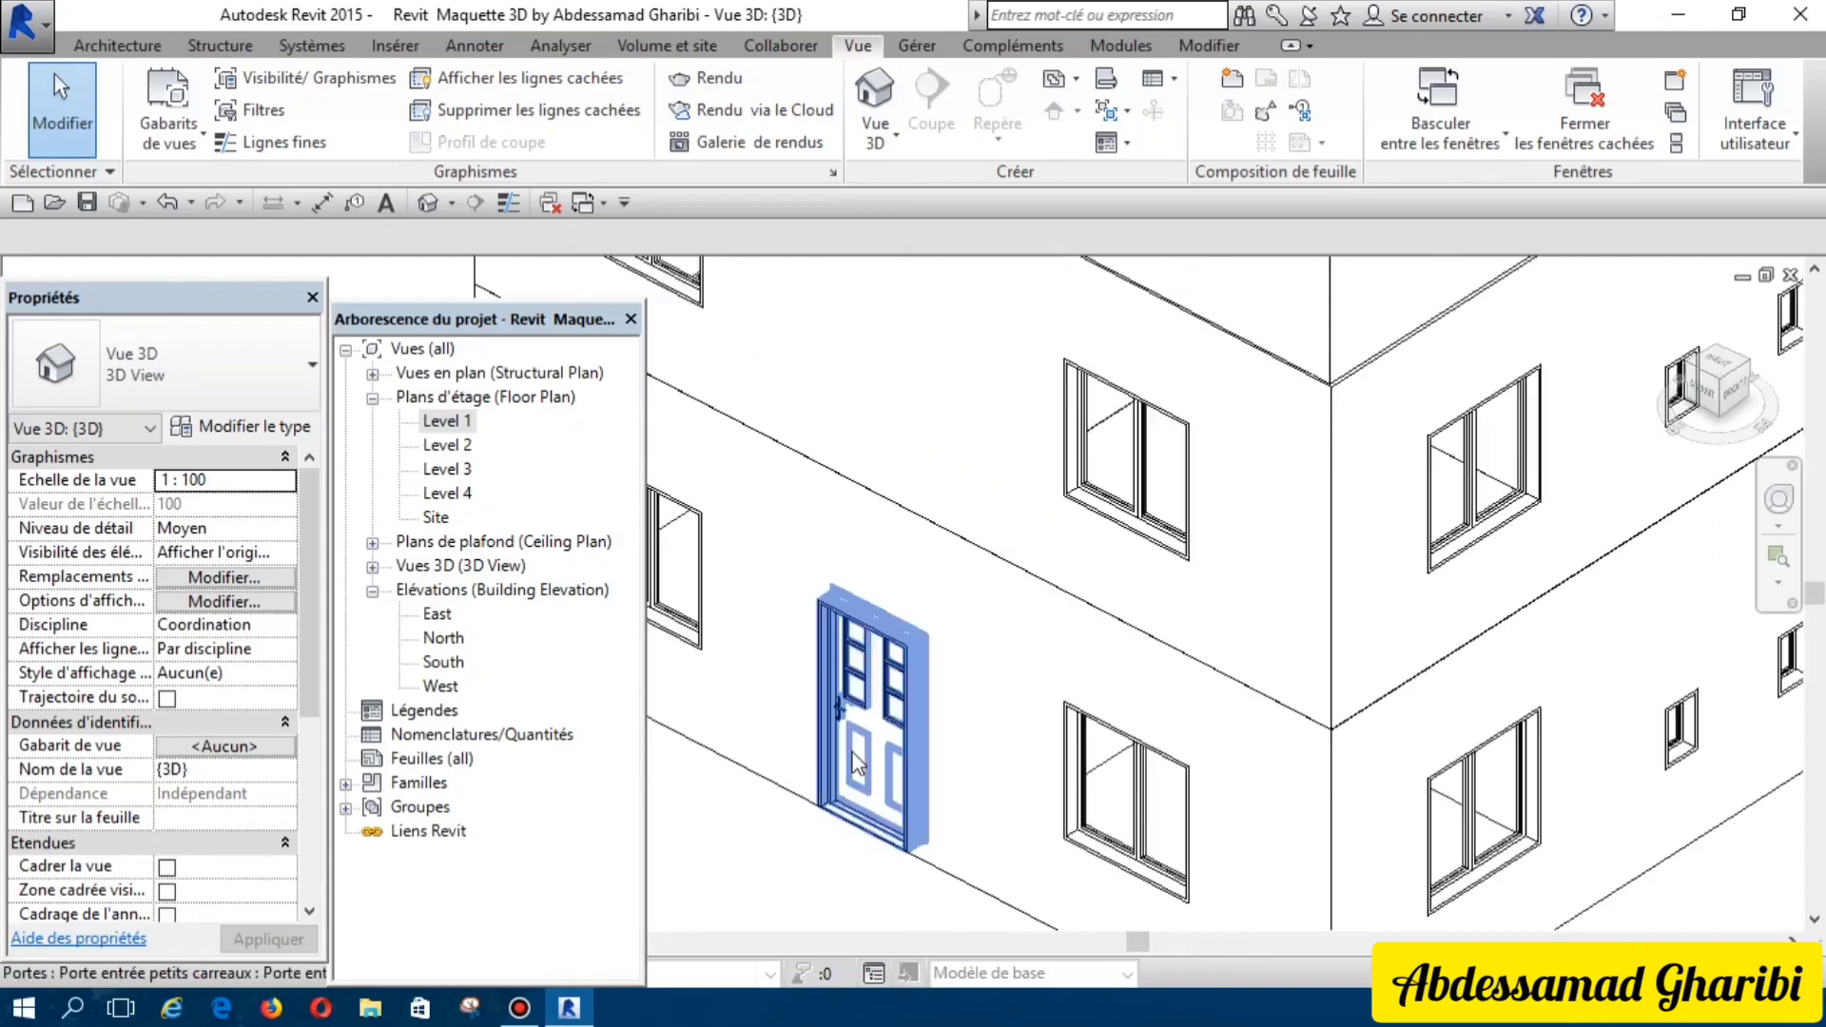
scroll(854, 754, "up", 2)
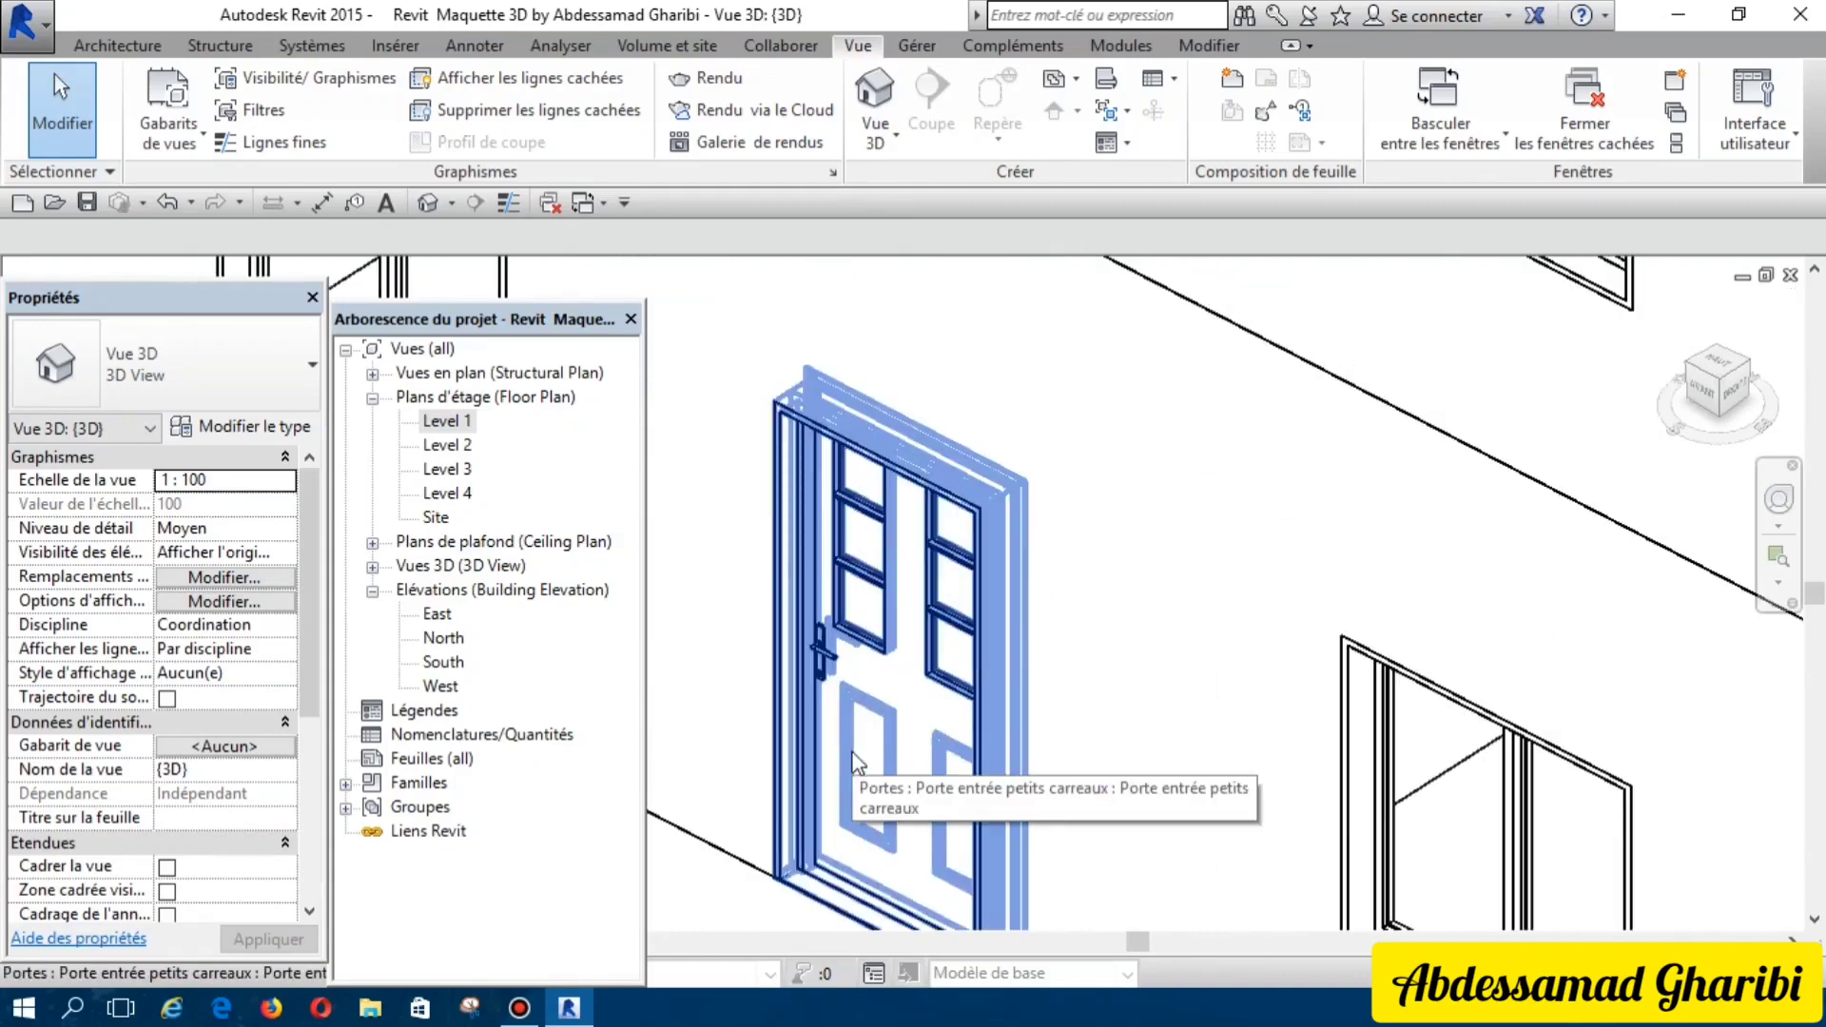
scroll(855, 761, "down", 2)
scroll(857, 761, "down", 2)
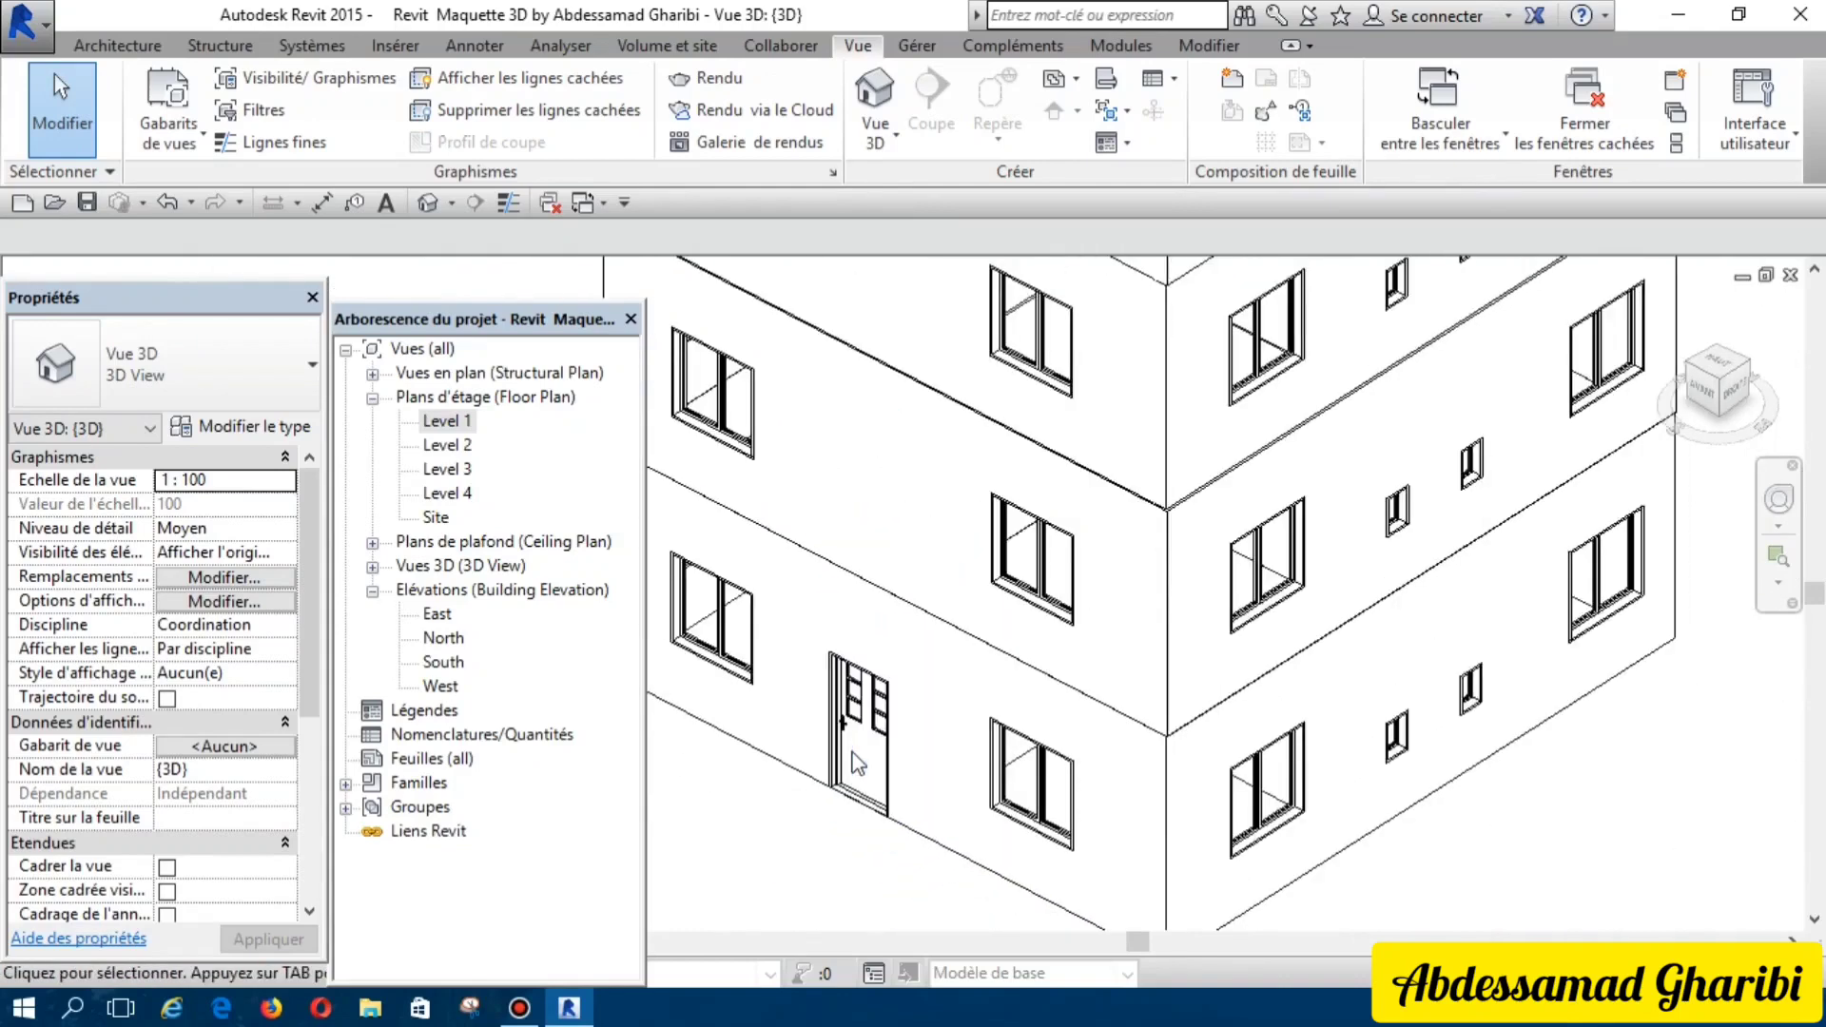
scroll(856, 761, "down", 1)
double_click(443, 421)
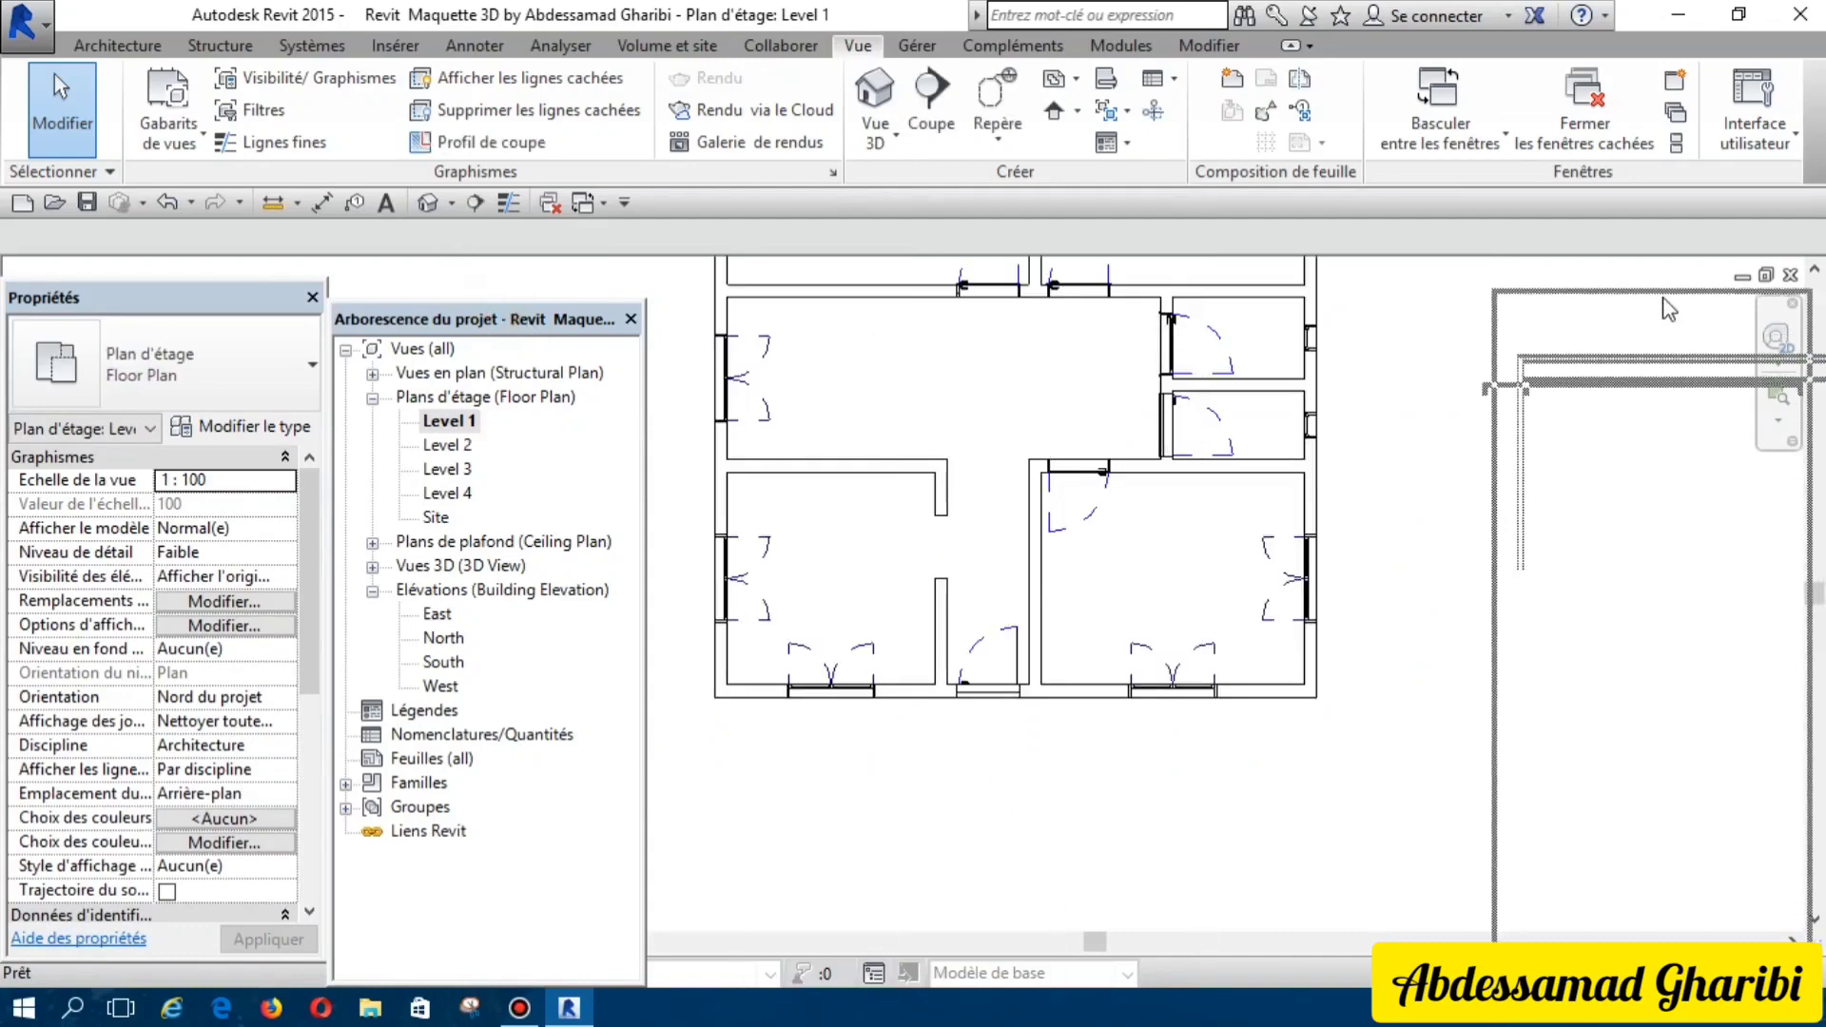
Step: Start an architectural floor sketch on Level 1
left_click_drag(1710, 358, 1703, 361)
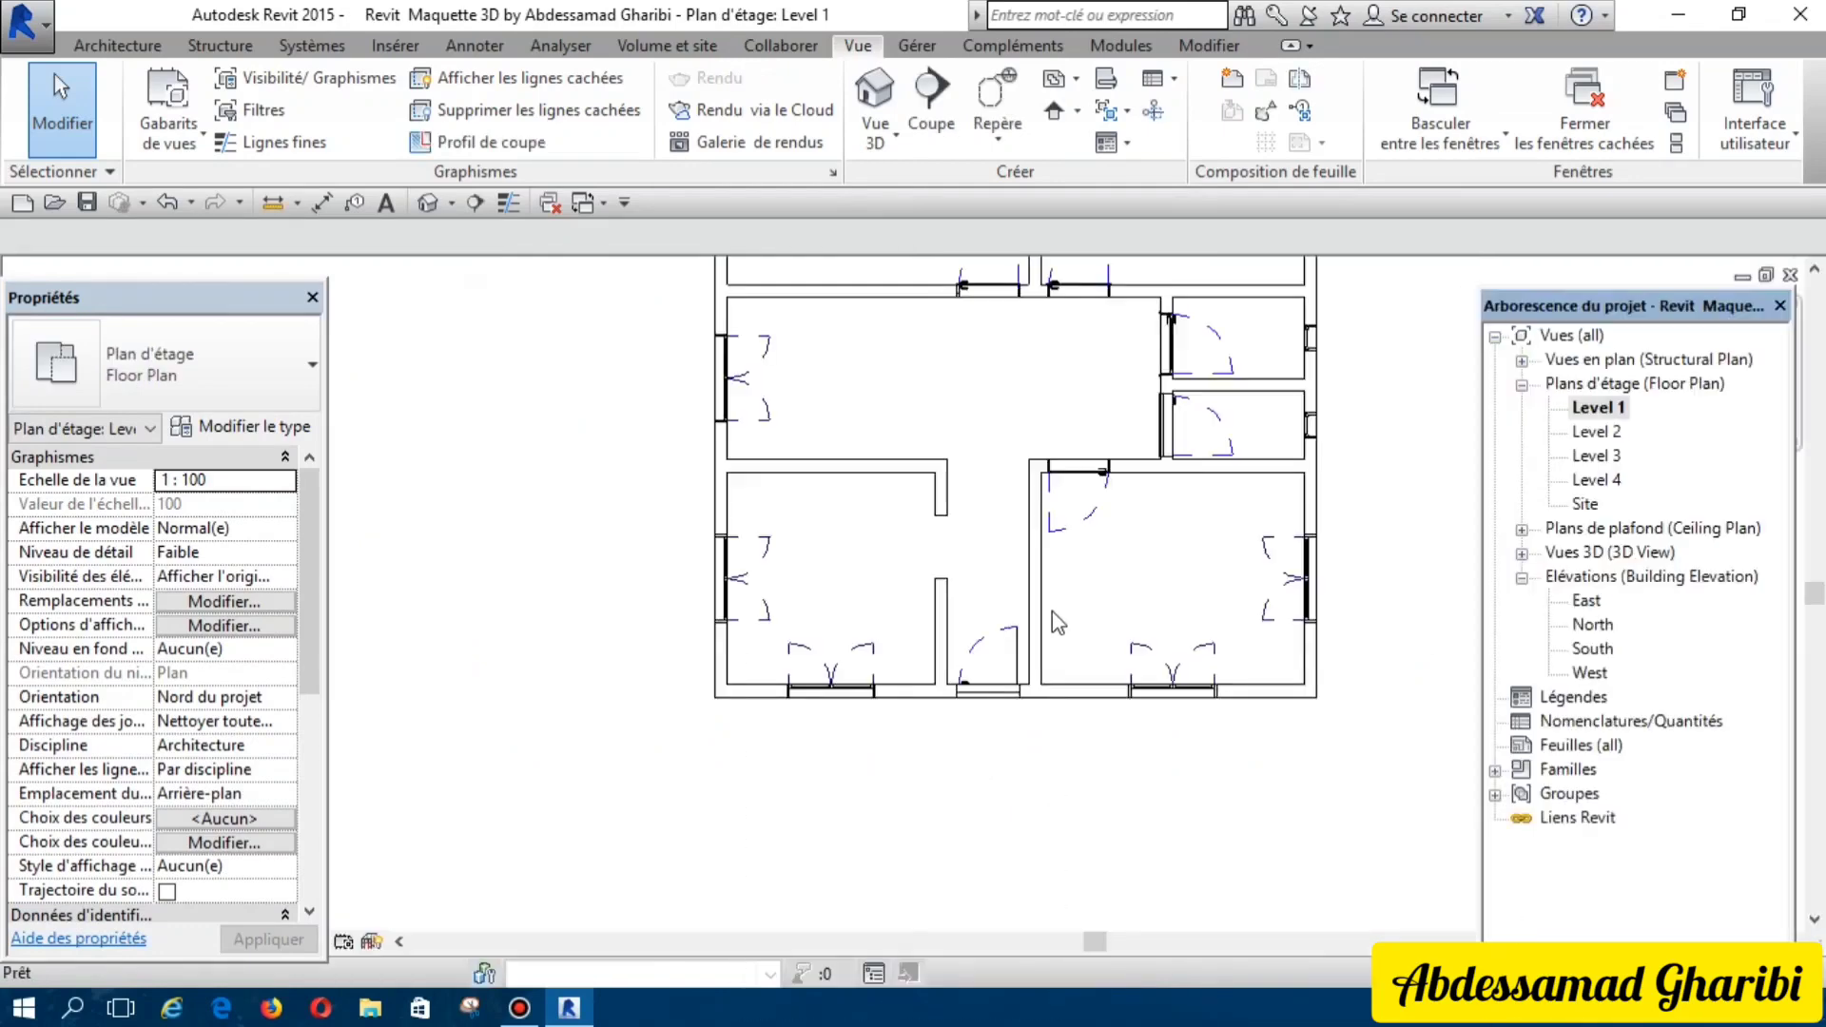
scroll(1056, 626, "down", 2)
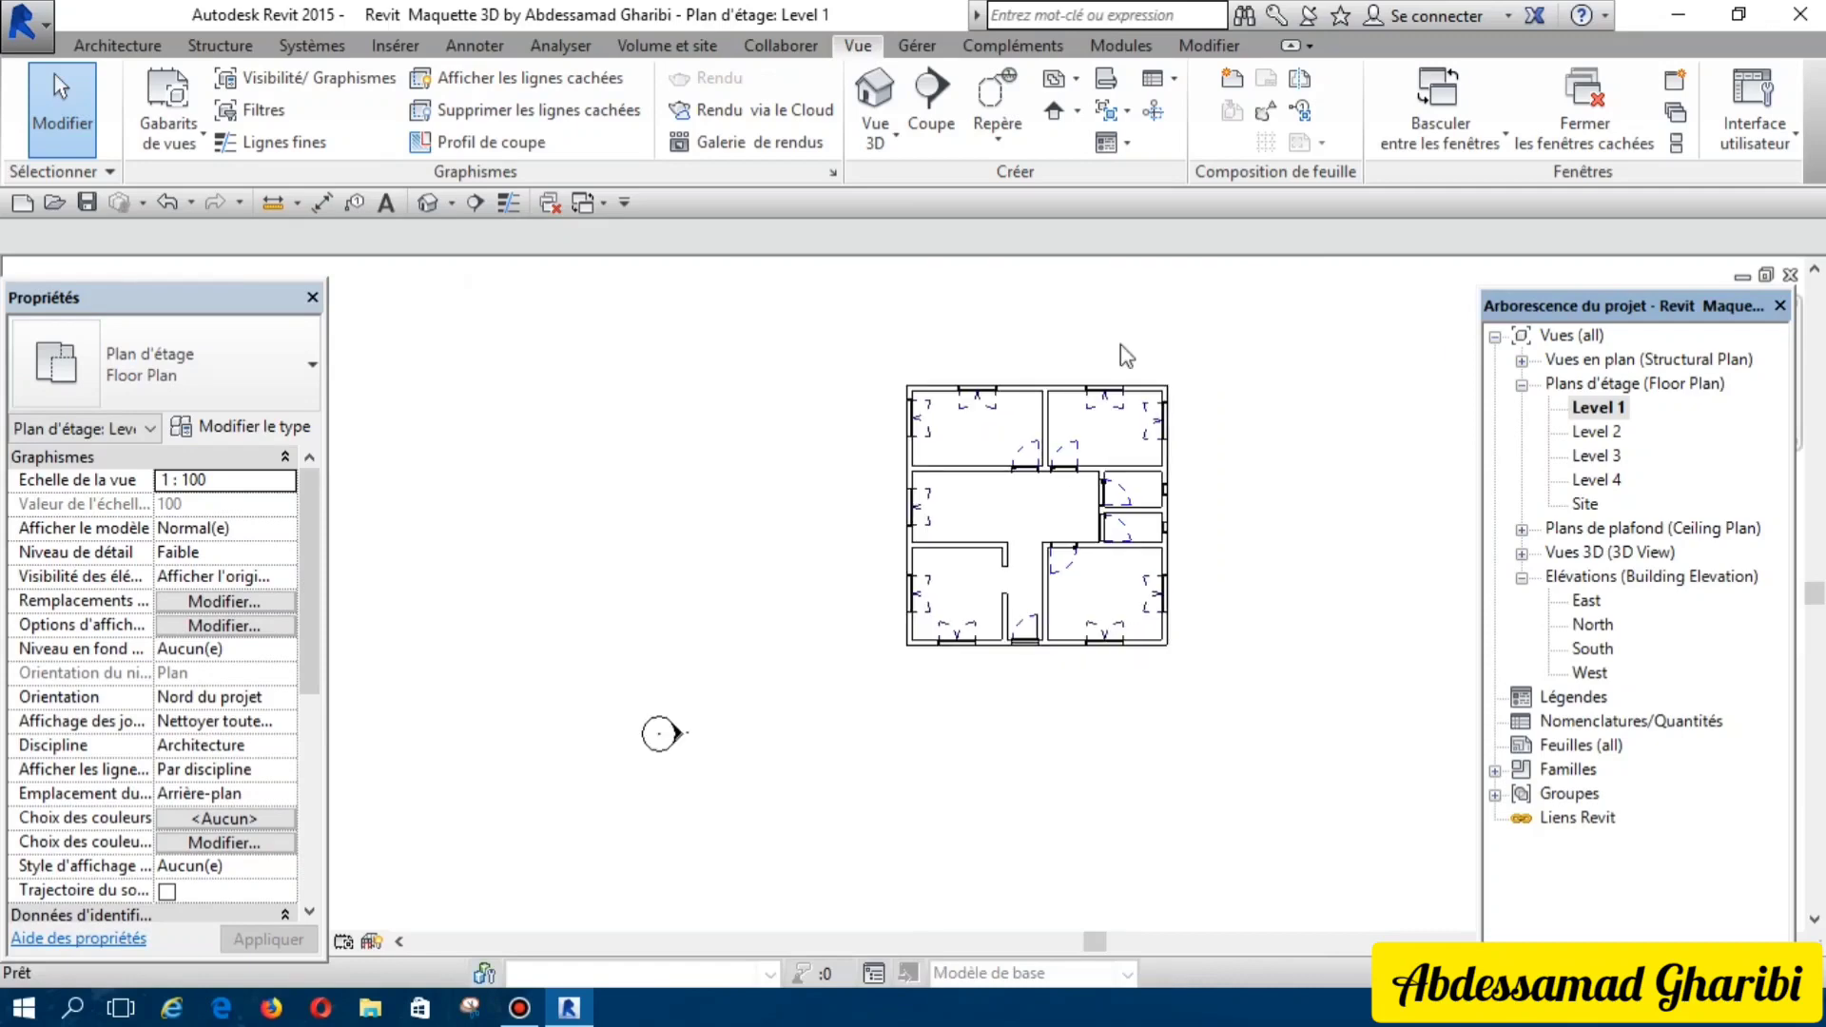
scroll(1121, 345, "up", 3)
scroll(1119, 383, "up", 1)
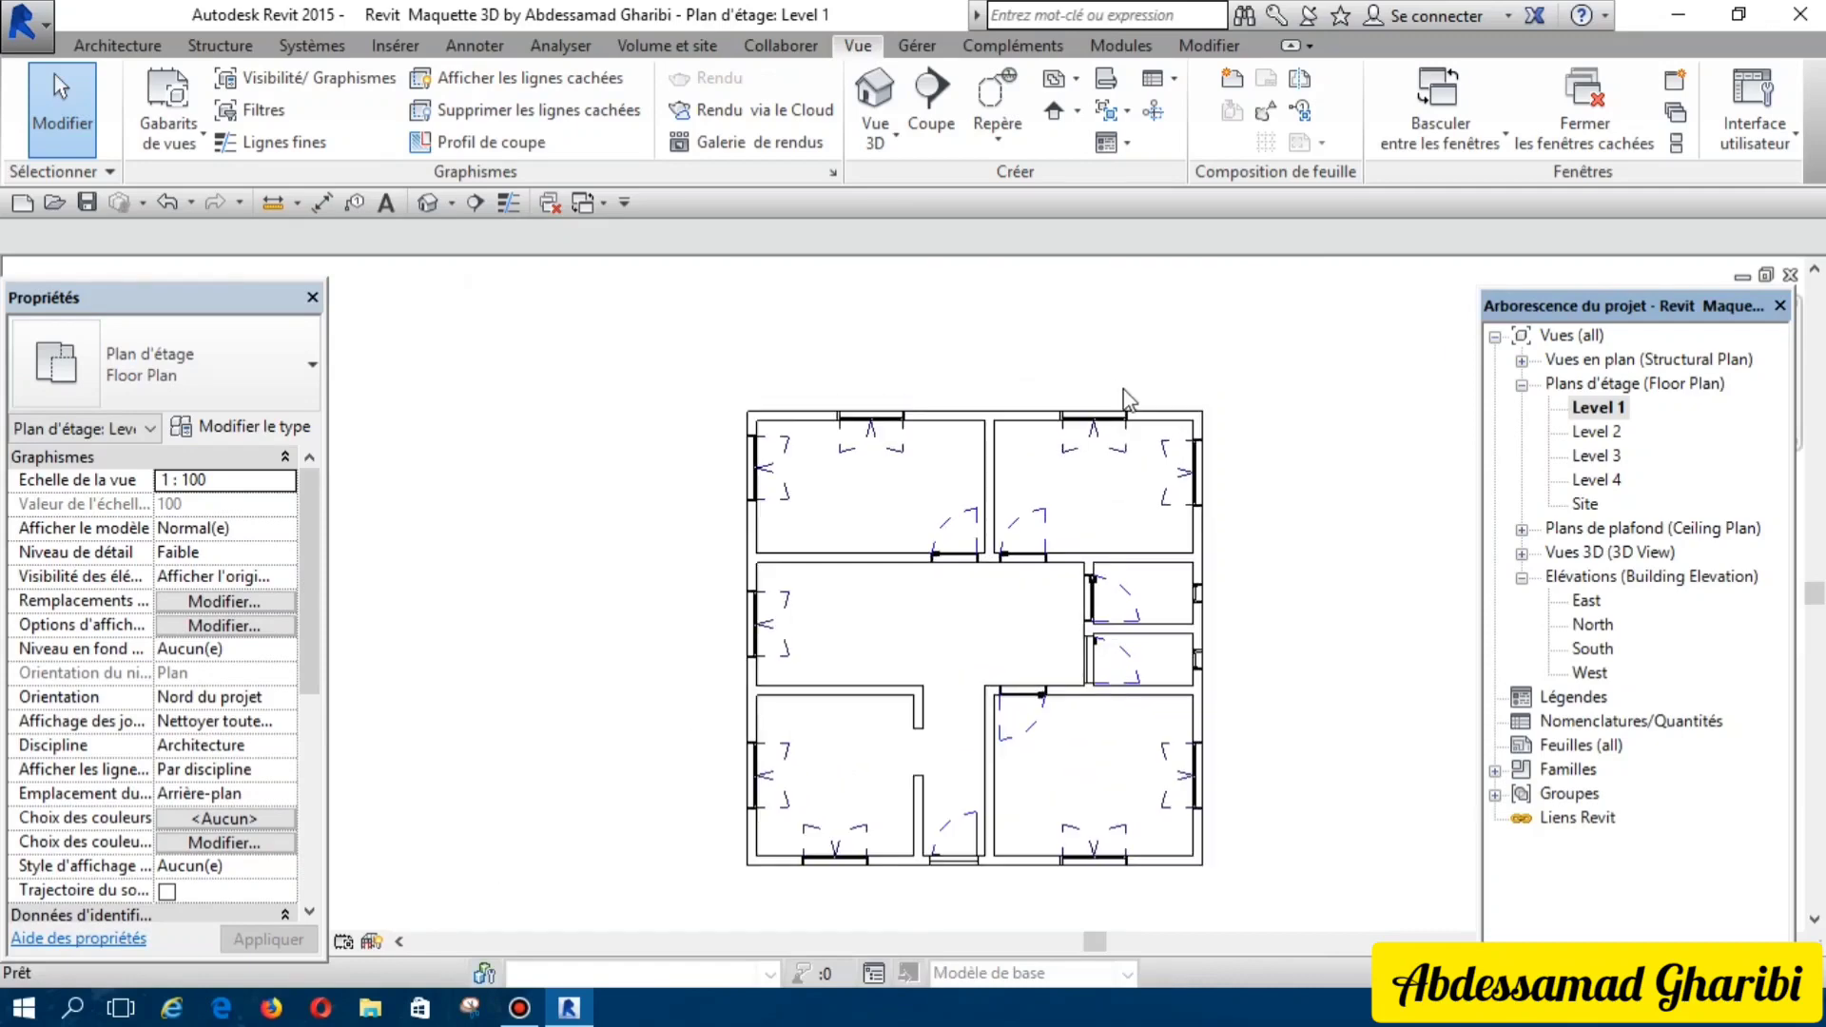
left_click(123, 45)
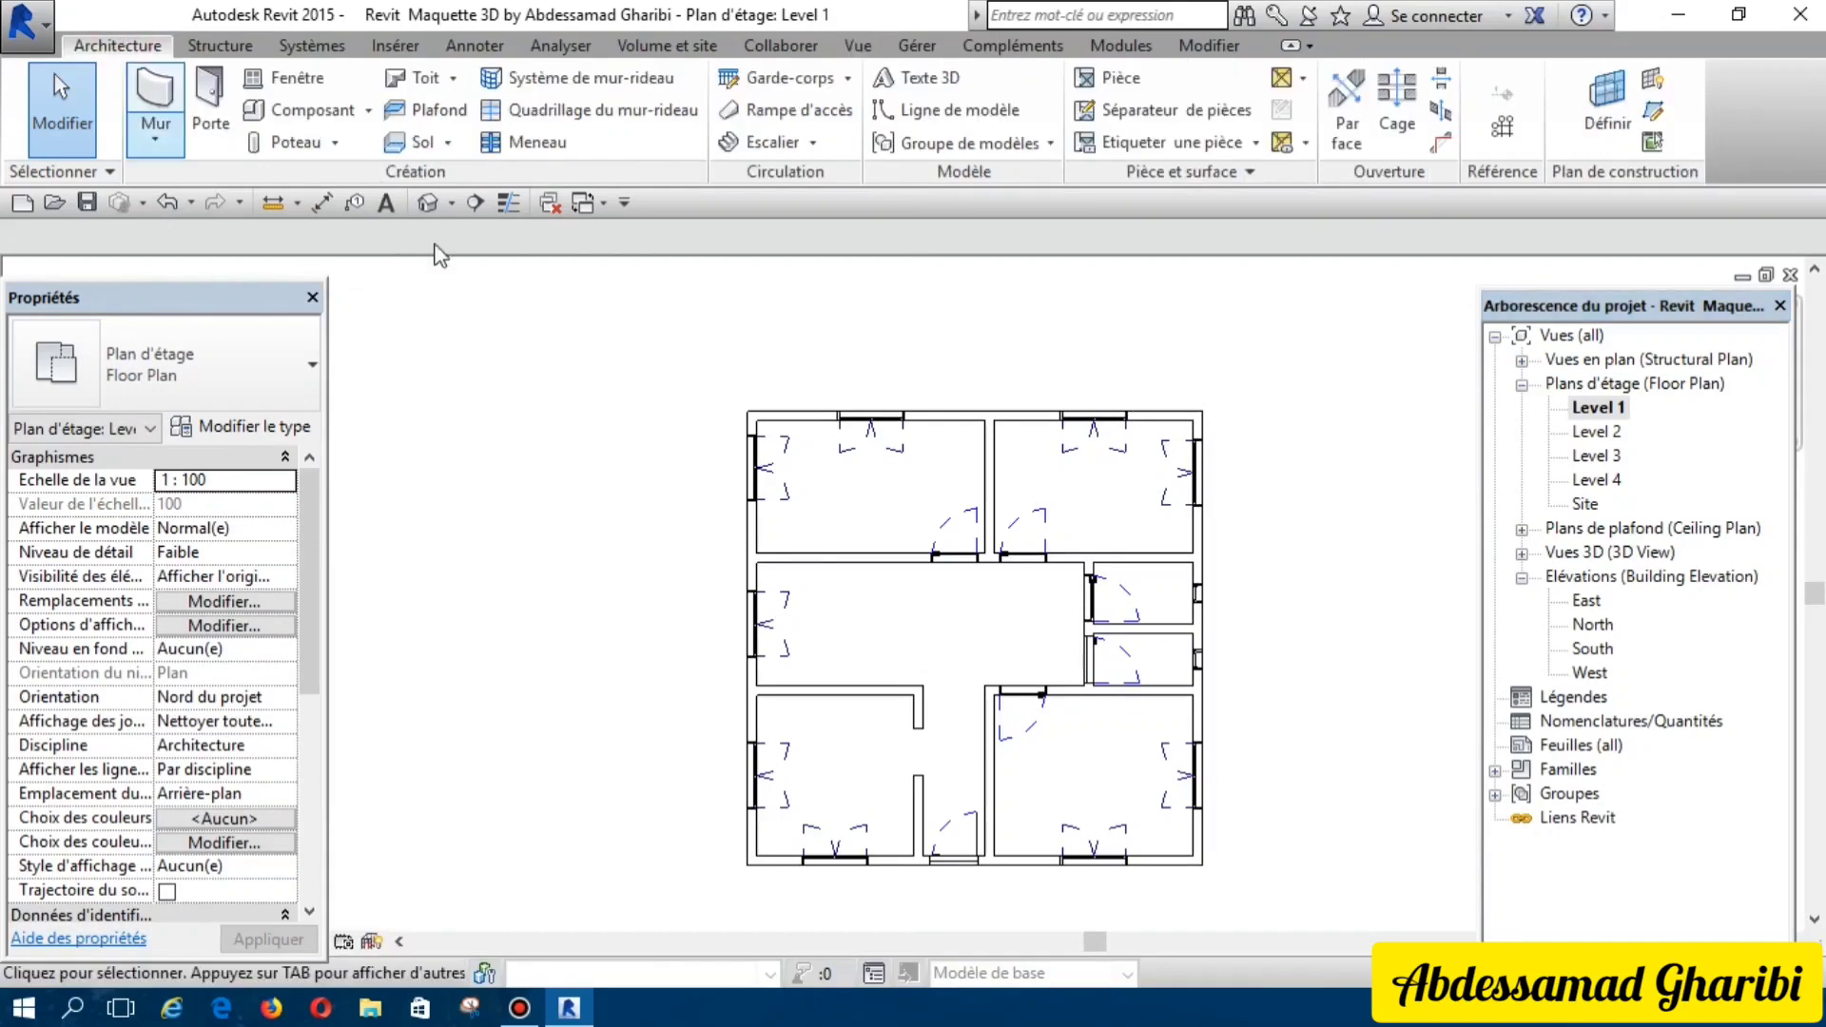
left_click(448, 143)
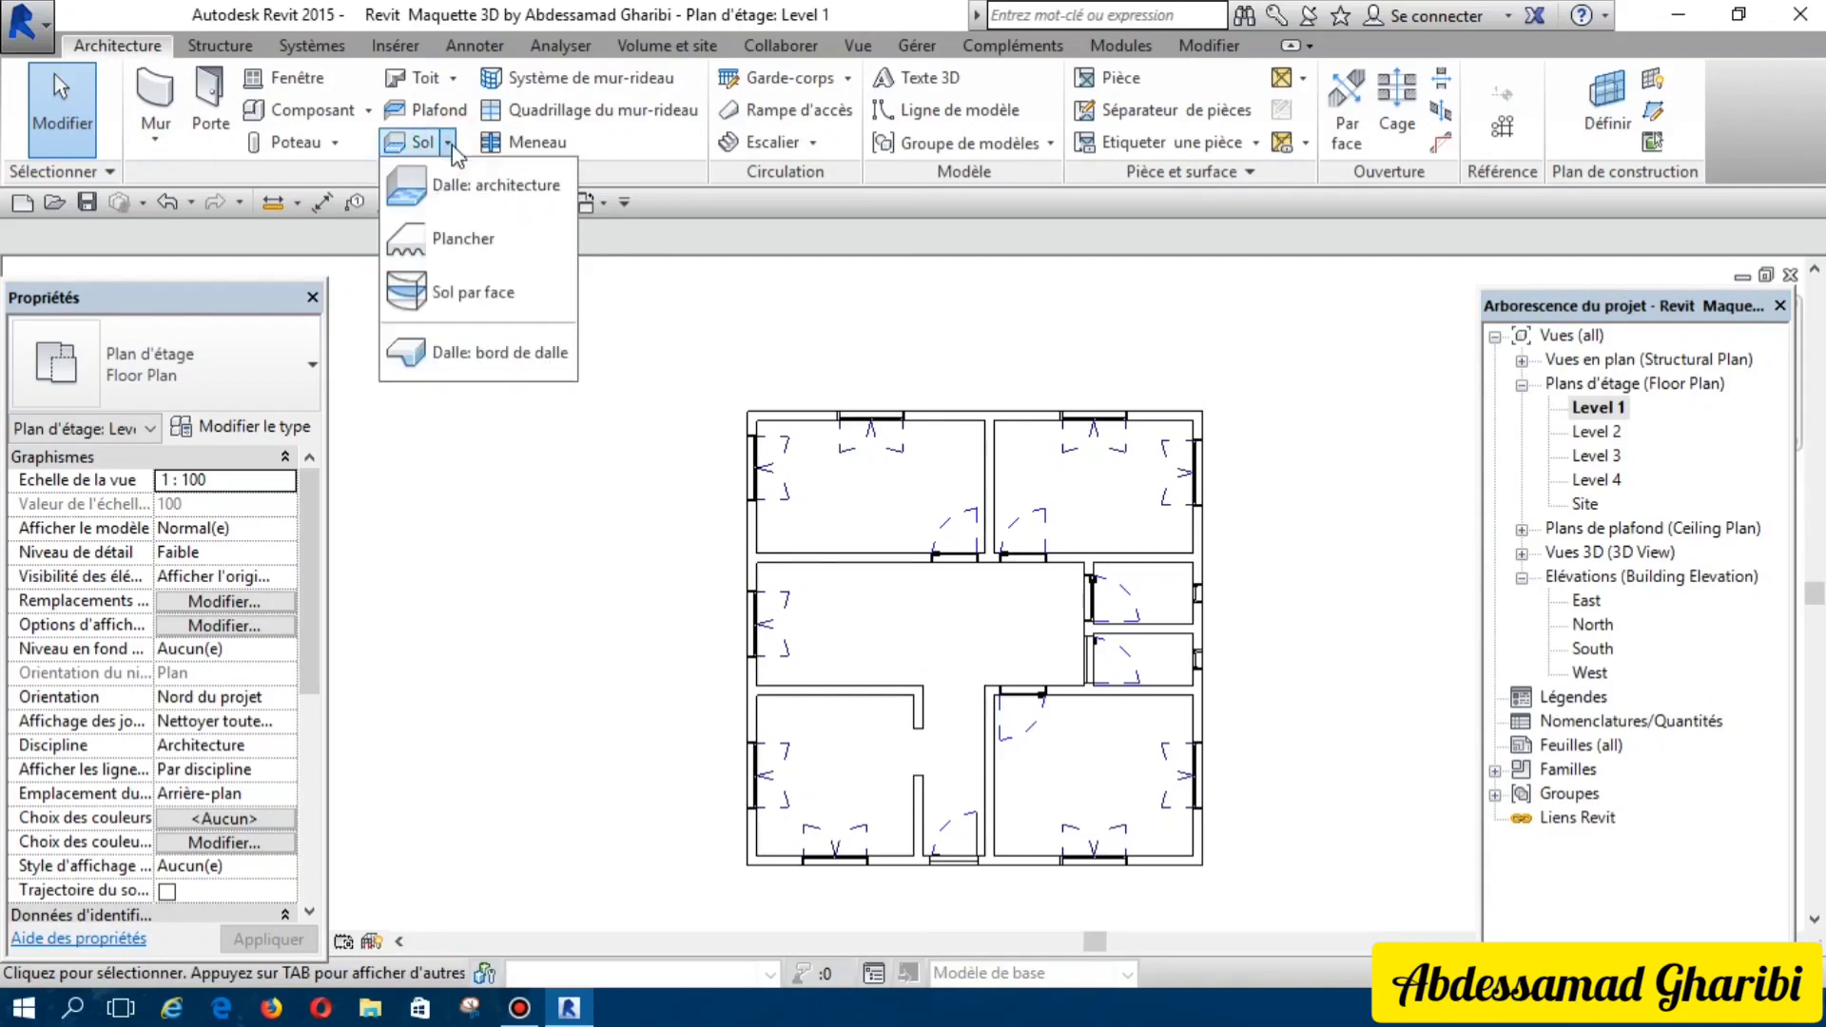
left_click(690, 314)
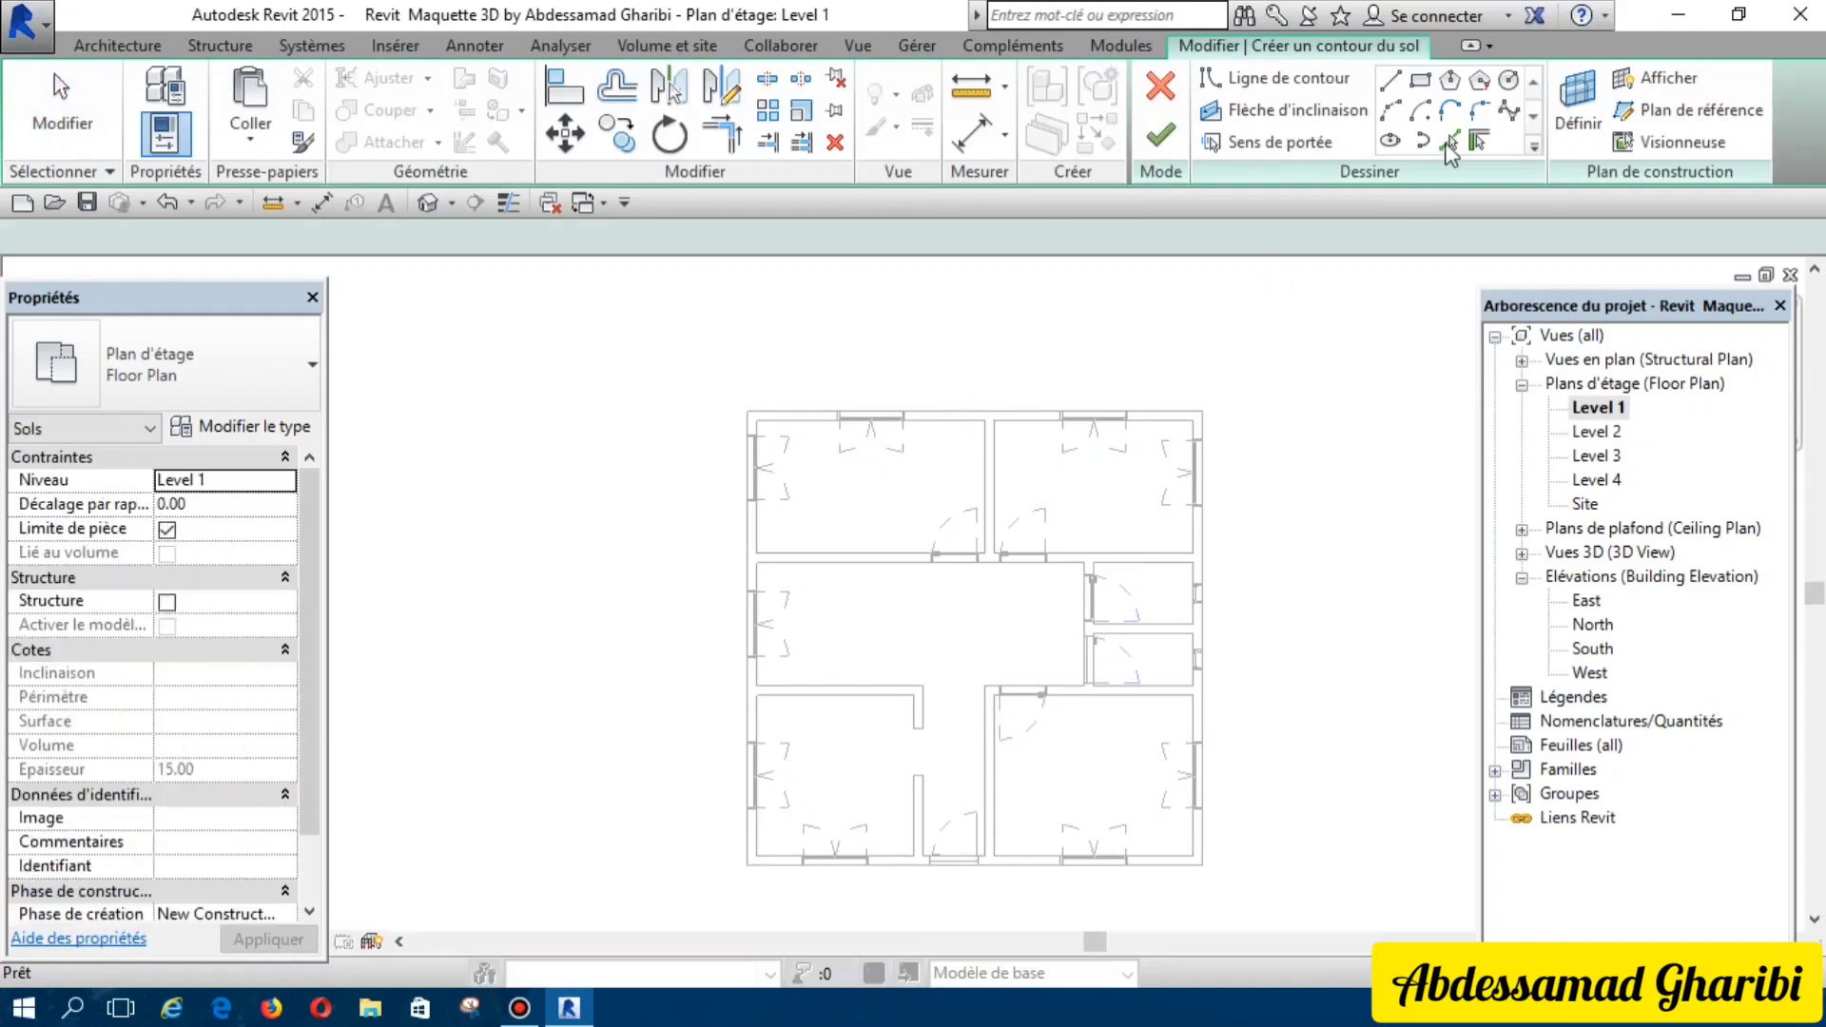
Step: Bound the Generic 150mm floor by the four exterior walls and finish it (92.160 m²)
left_click(966, 390)
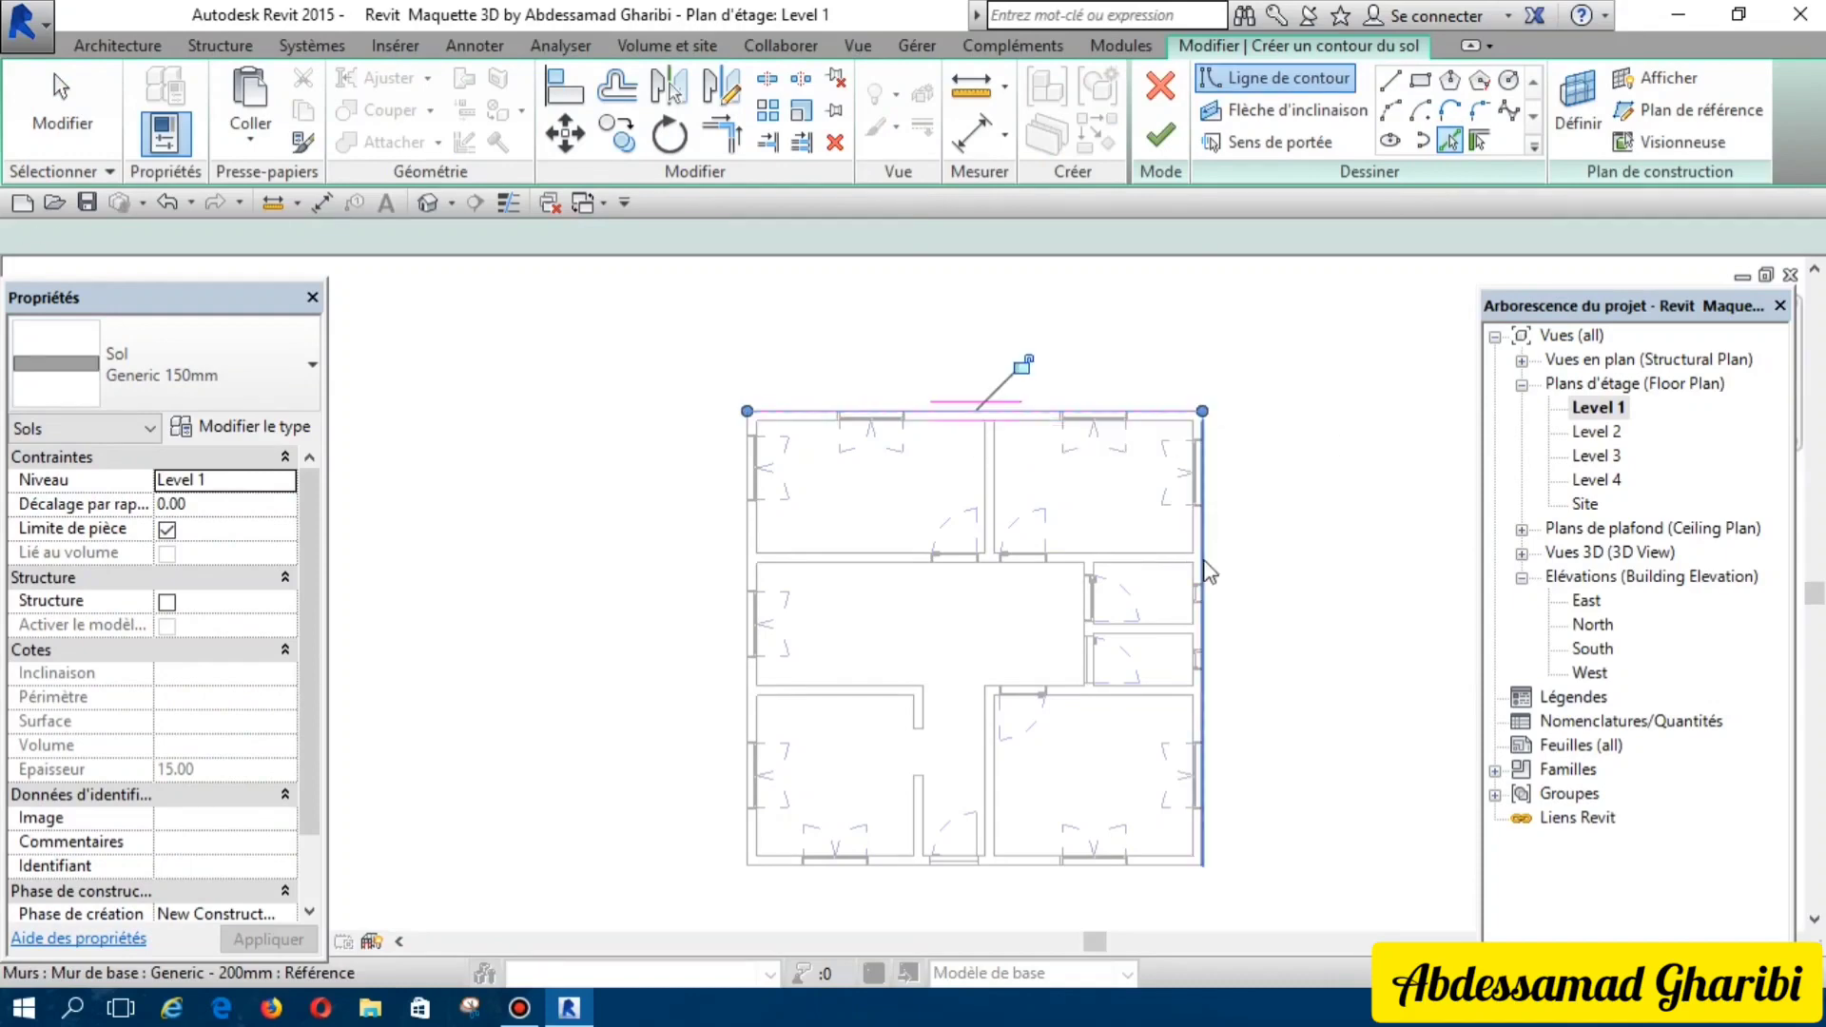
left_click(1203, 558)
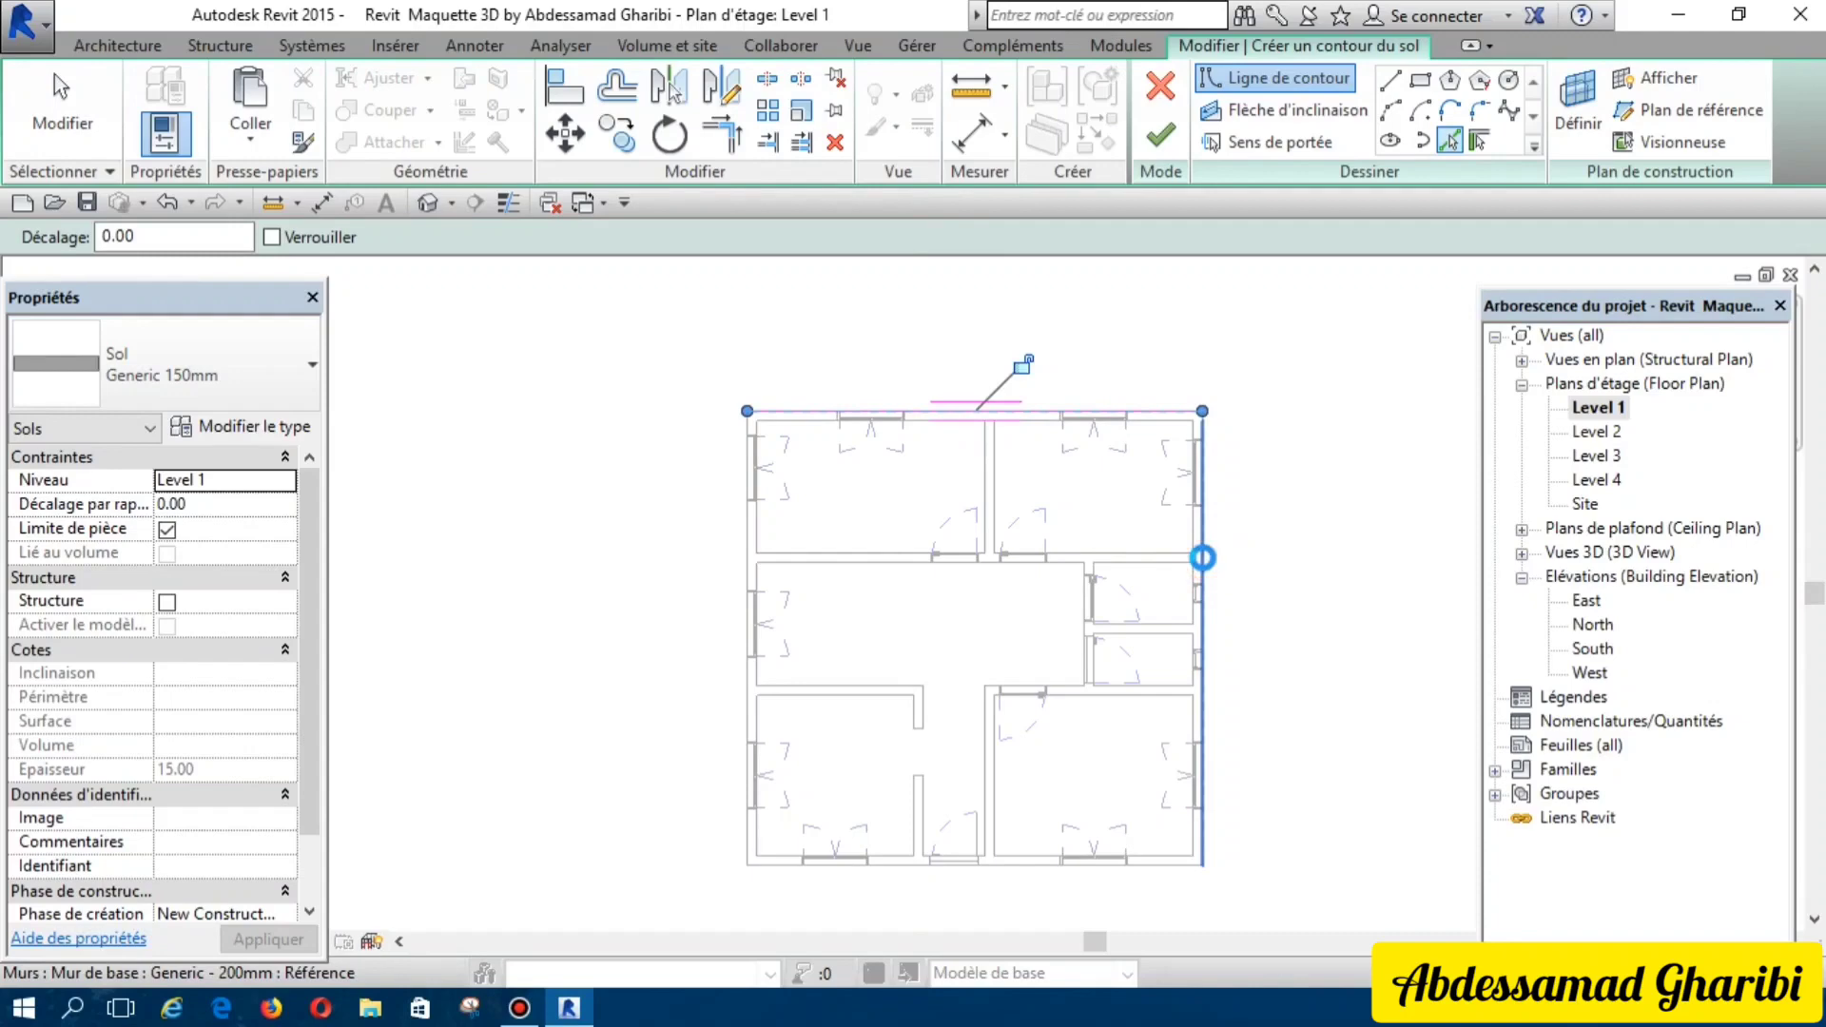
left_click(1042, 880)
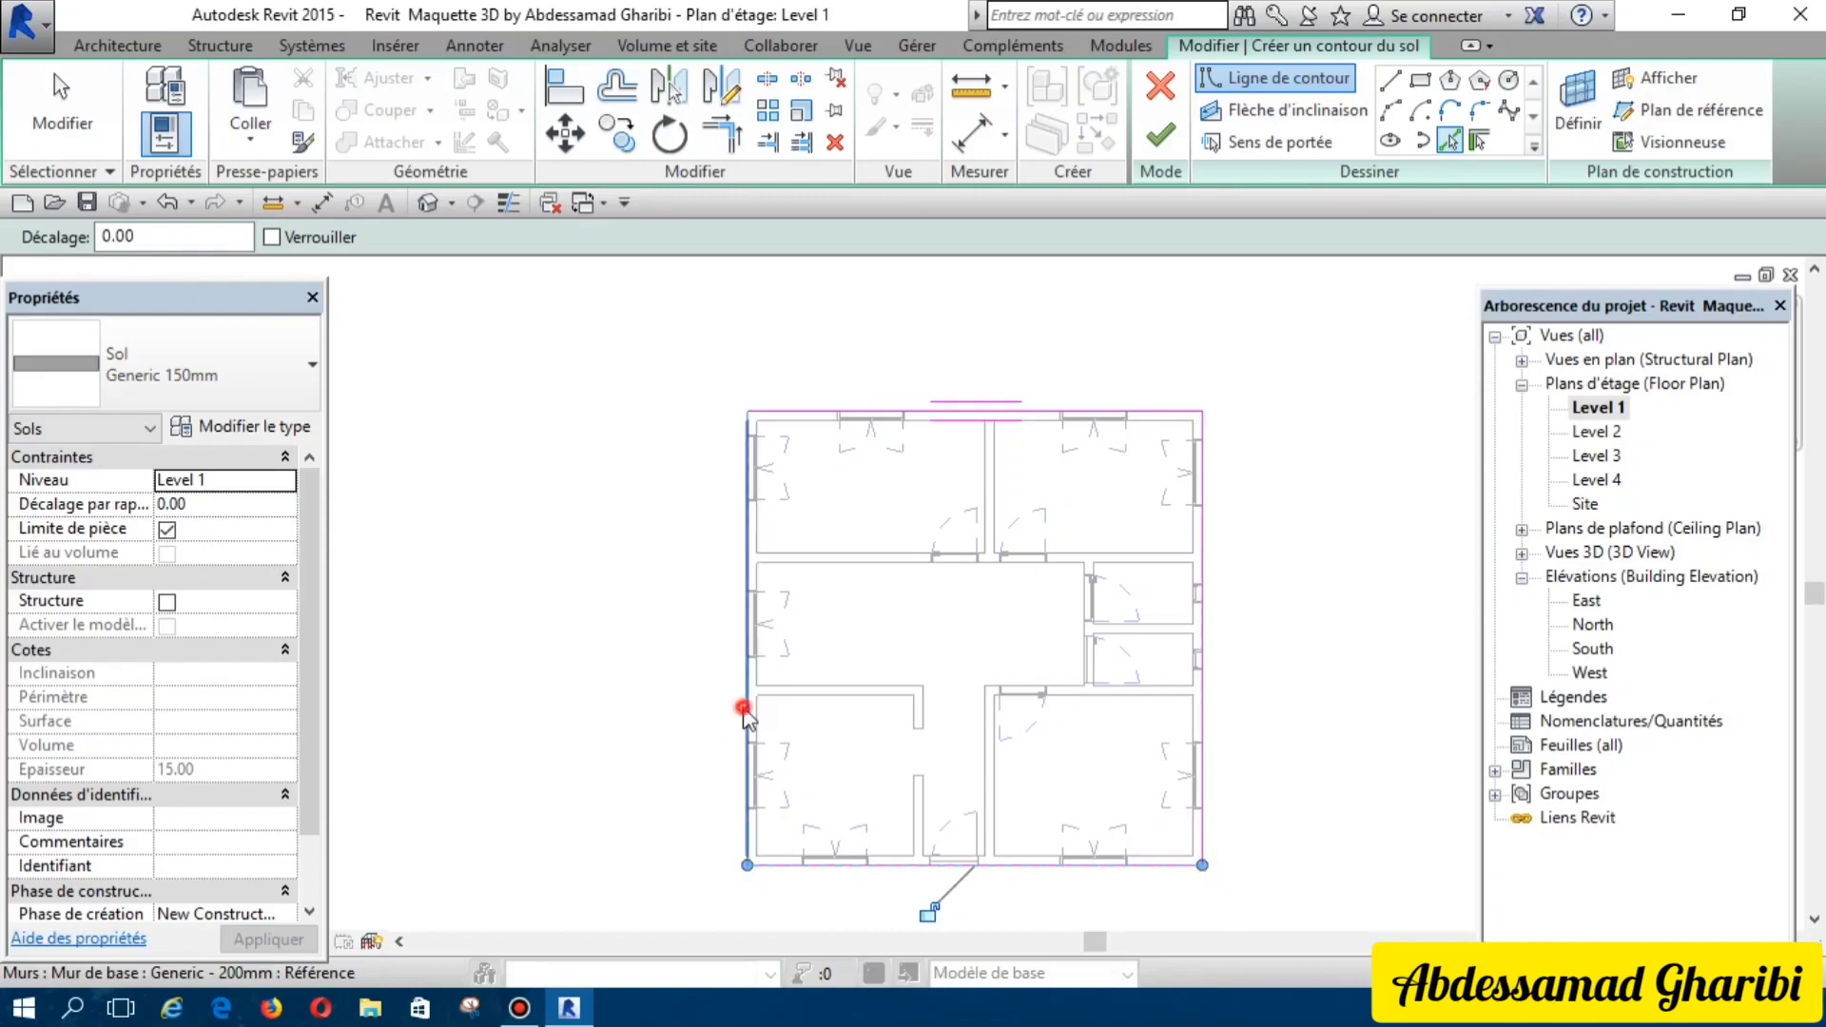
left_click(745, 714)
left_click(1153, 142)
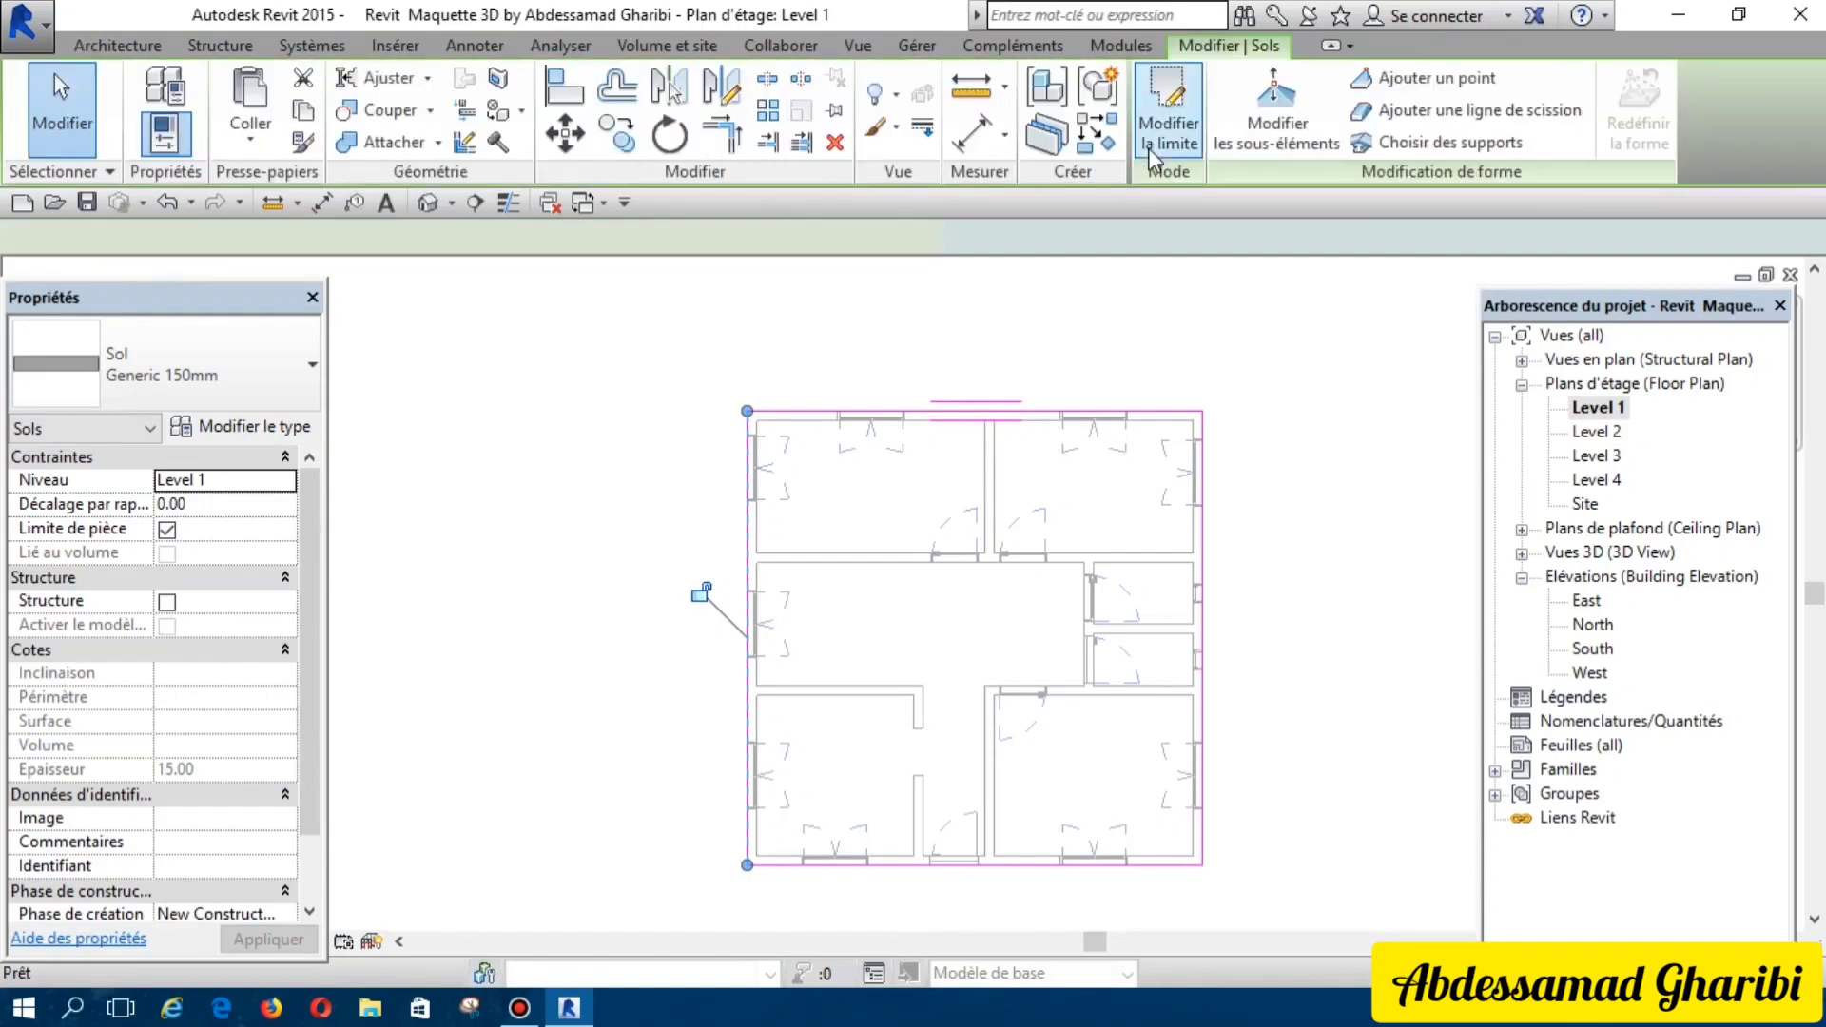
left_click(130, 49)
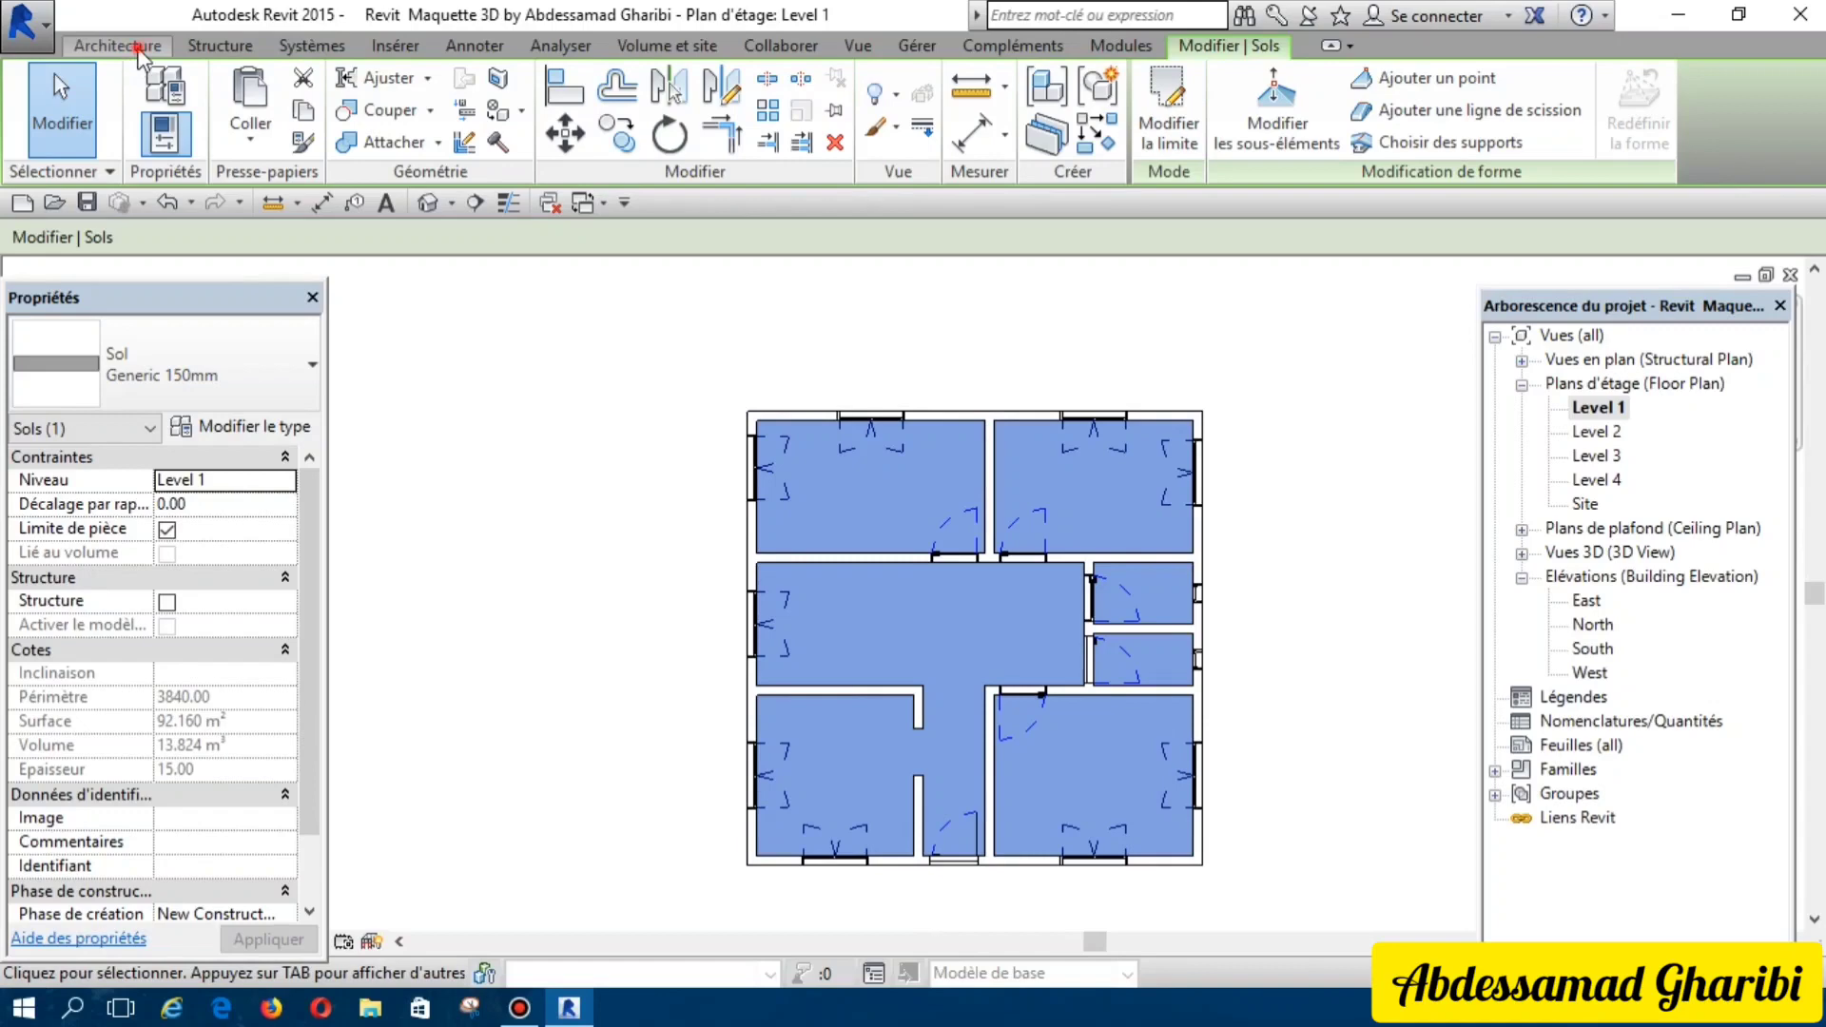
left_click(133, 46)
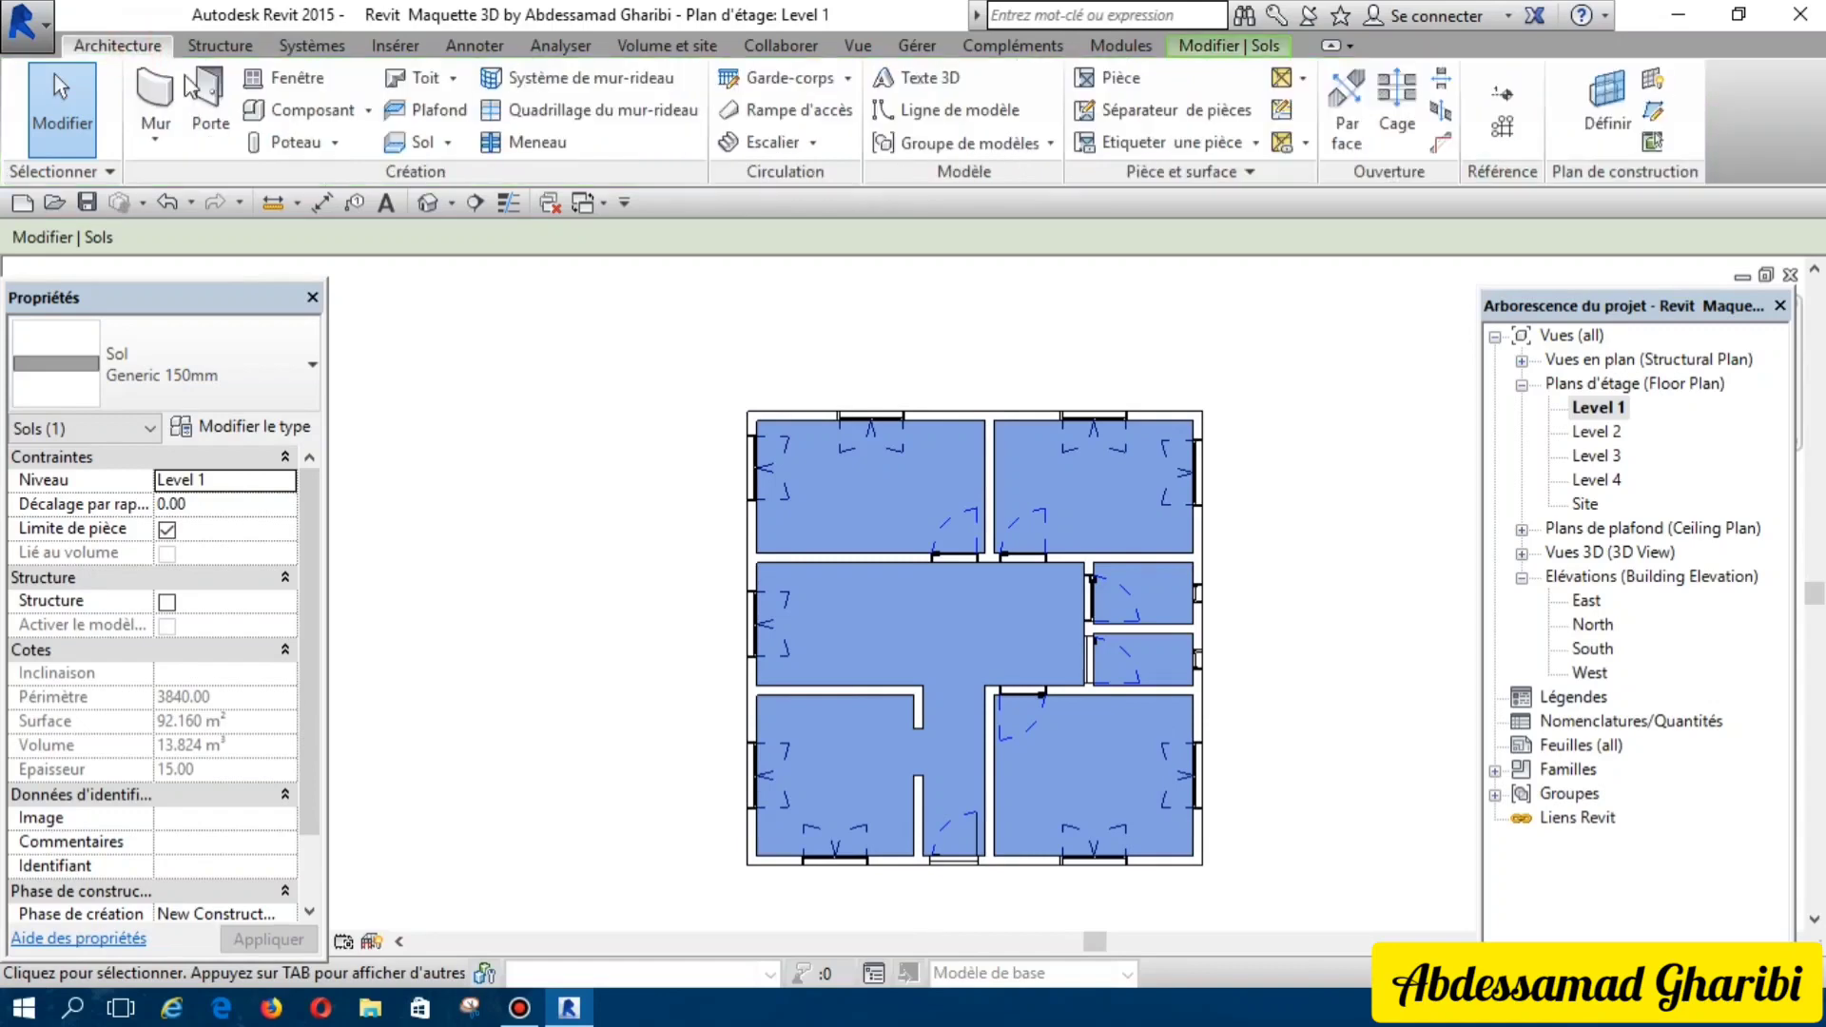
Step: Sketch a structural Generic 150mm floor on Level 1 bounded by the four exterior walls
left_click(446, 143)
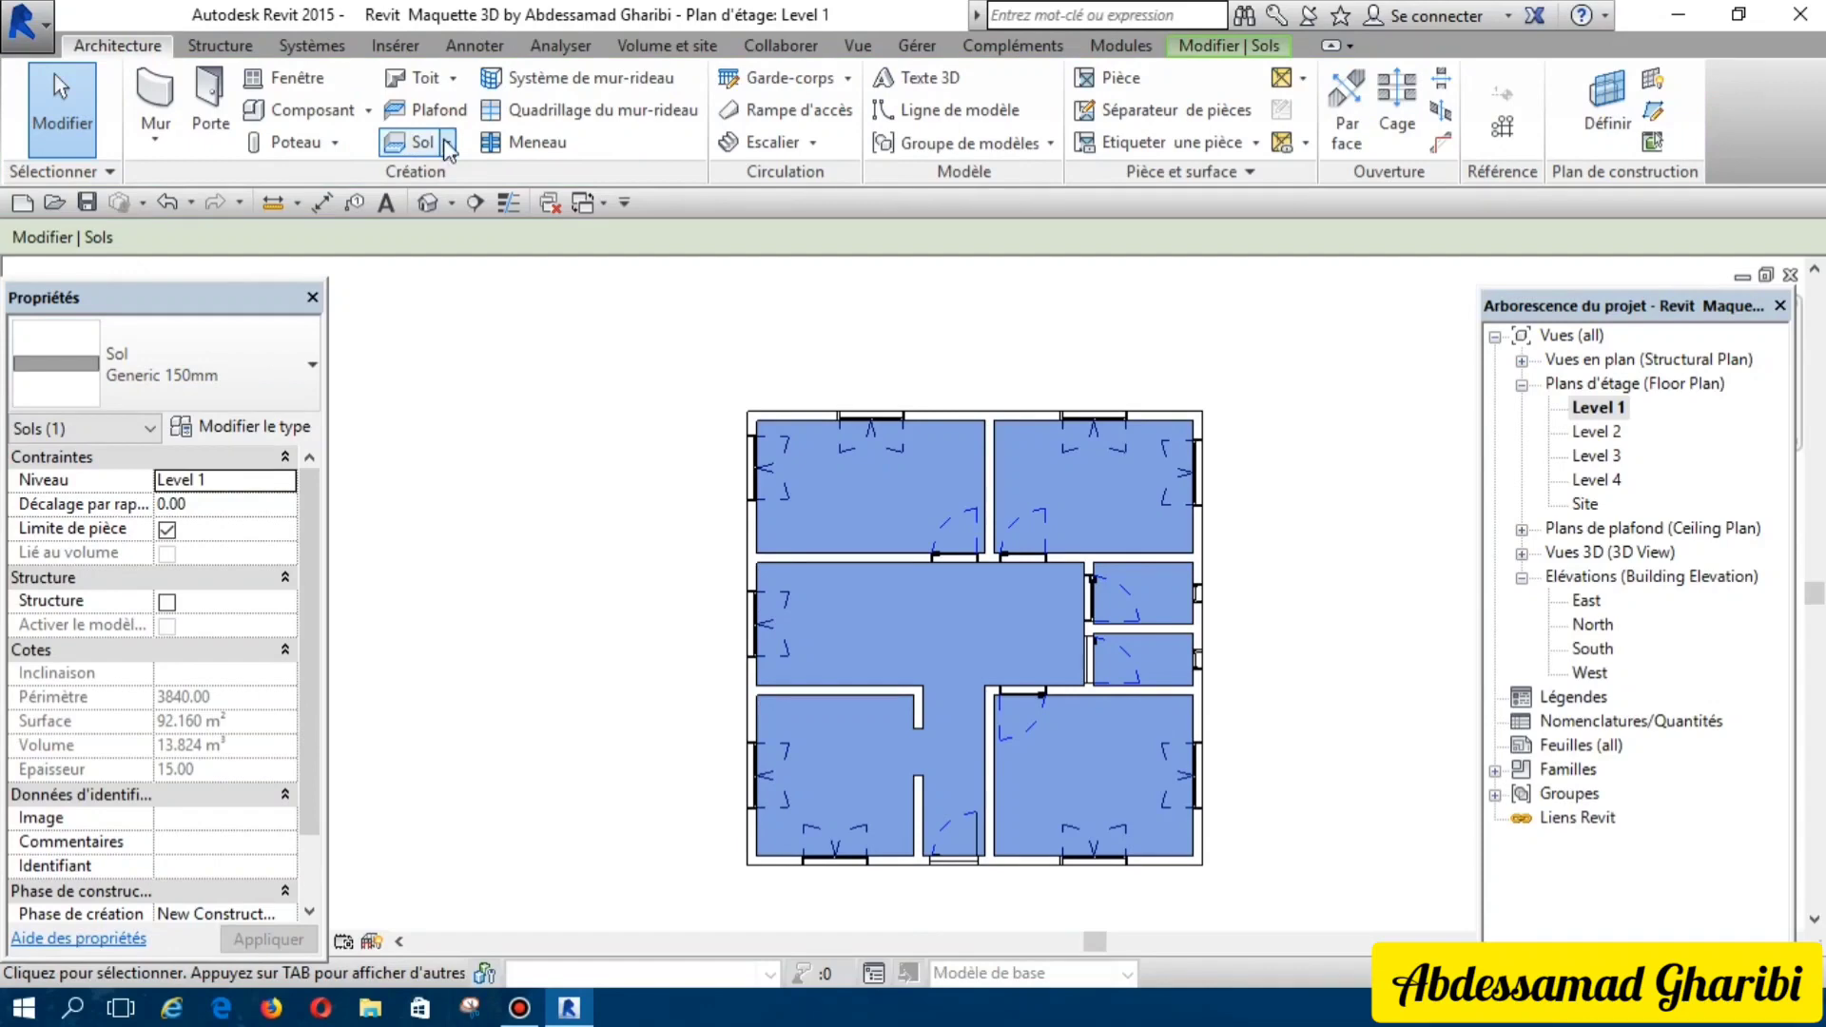
left_click(441, 239)
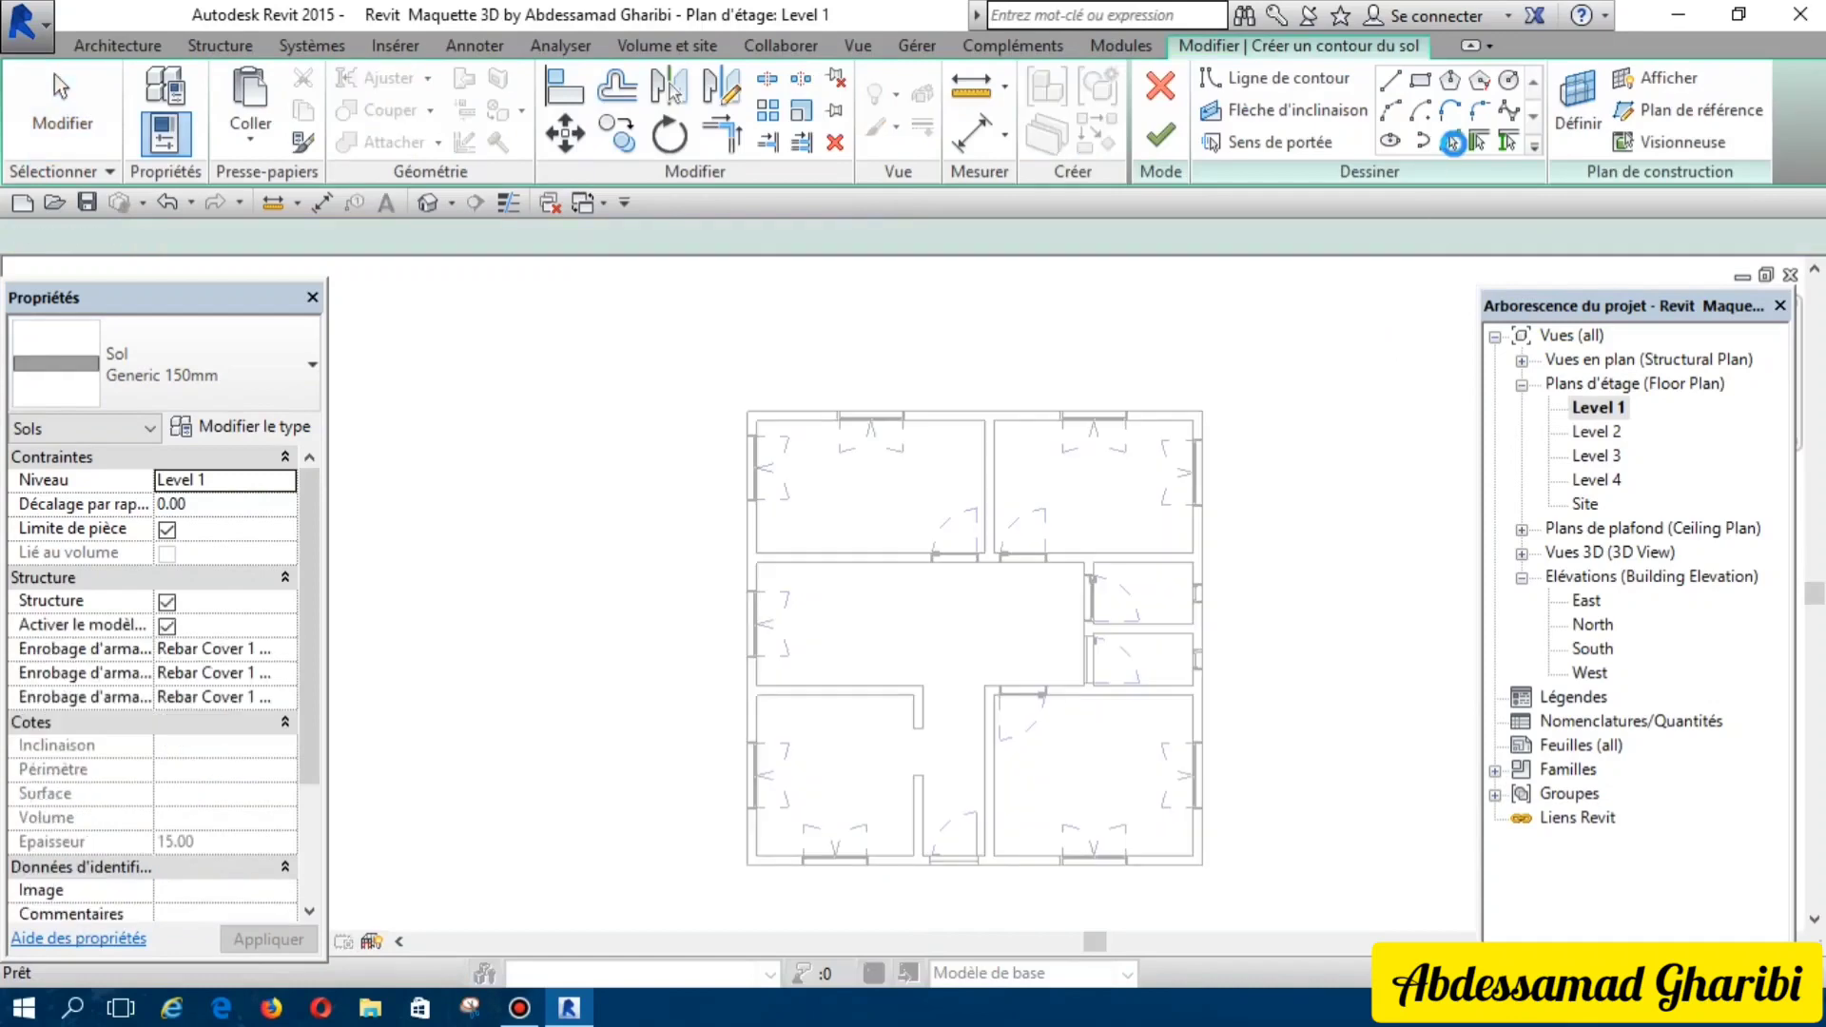
left_click(1451, 142)
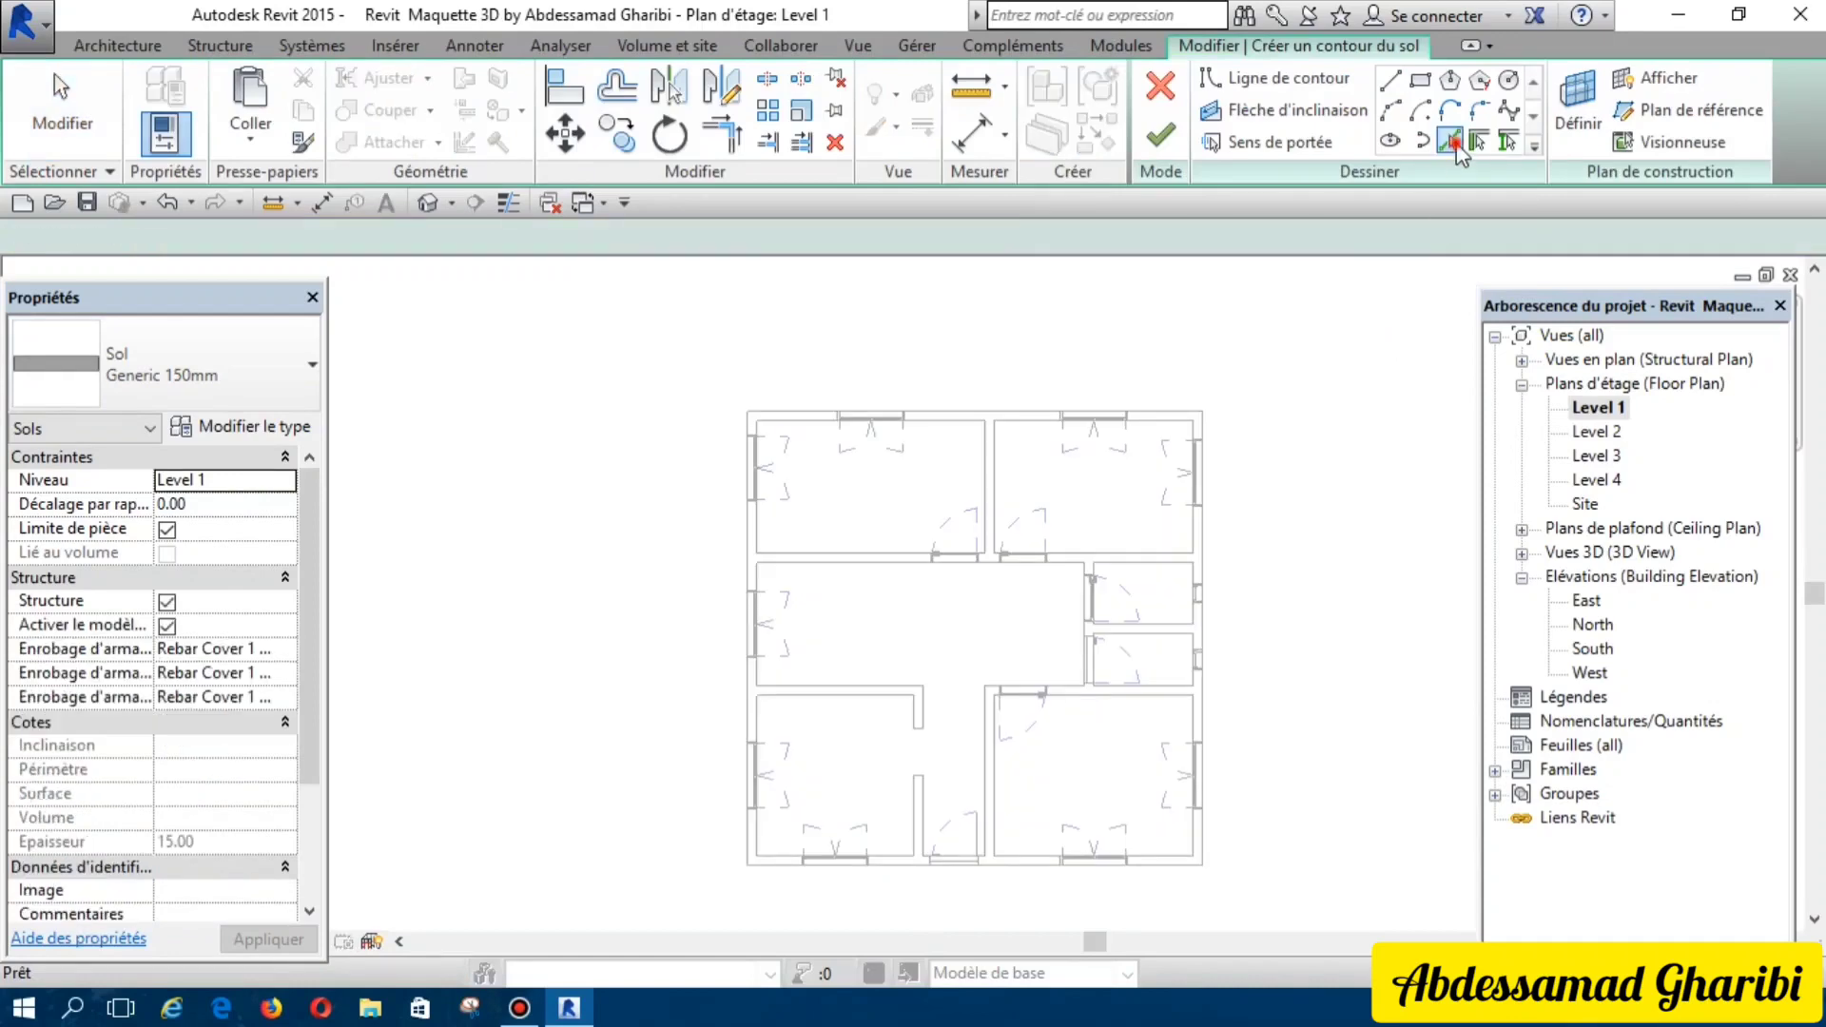
left_click(1029, 409)
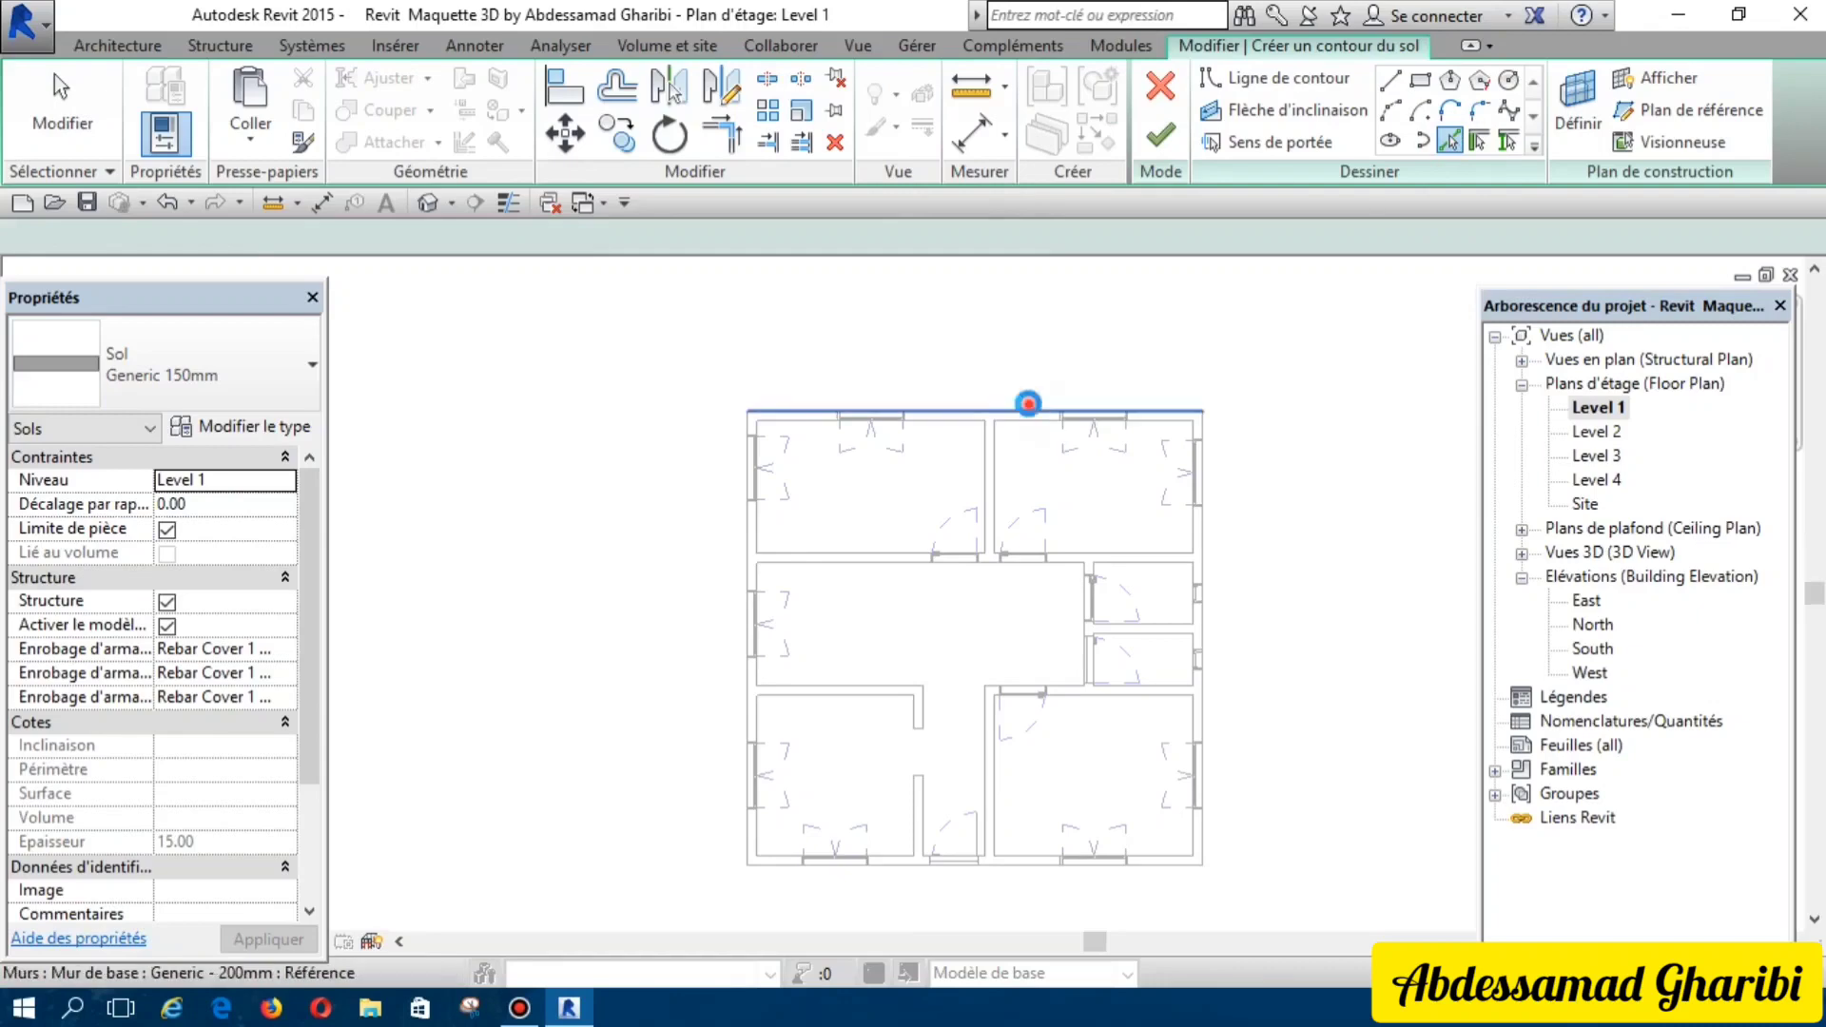
left_click(1206, 561)
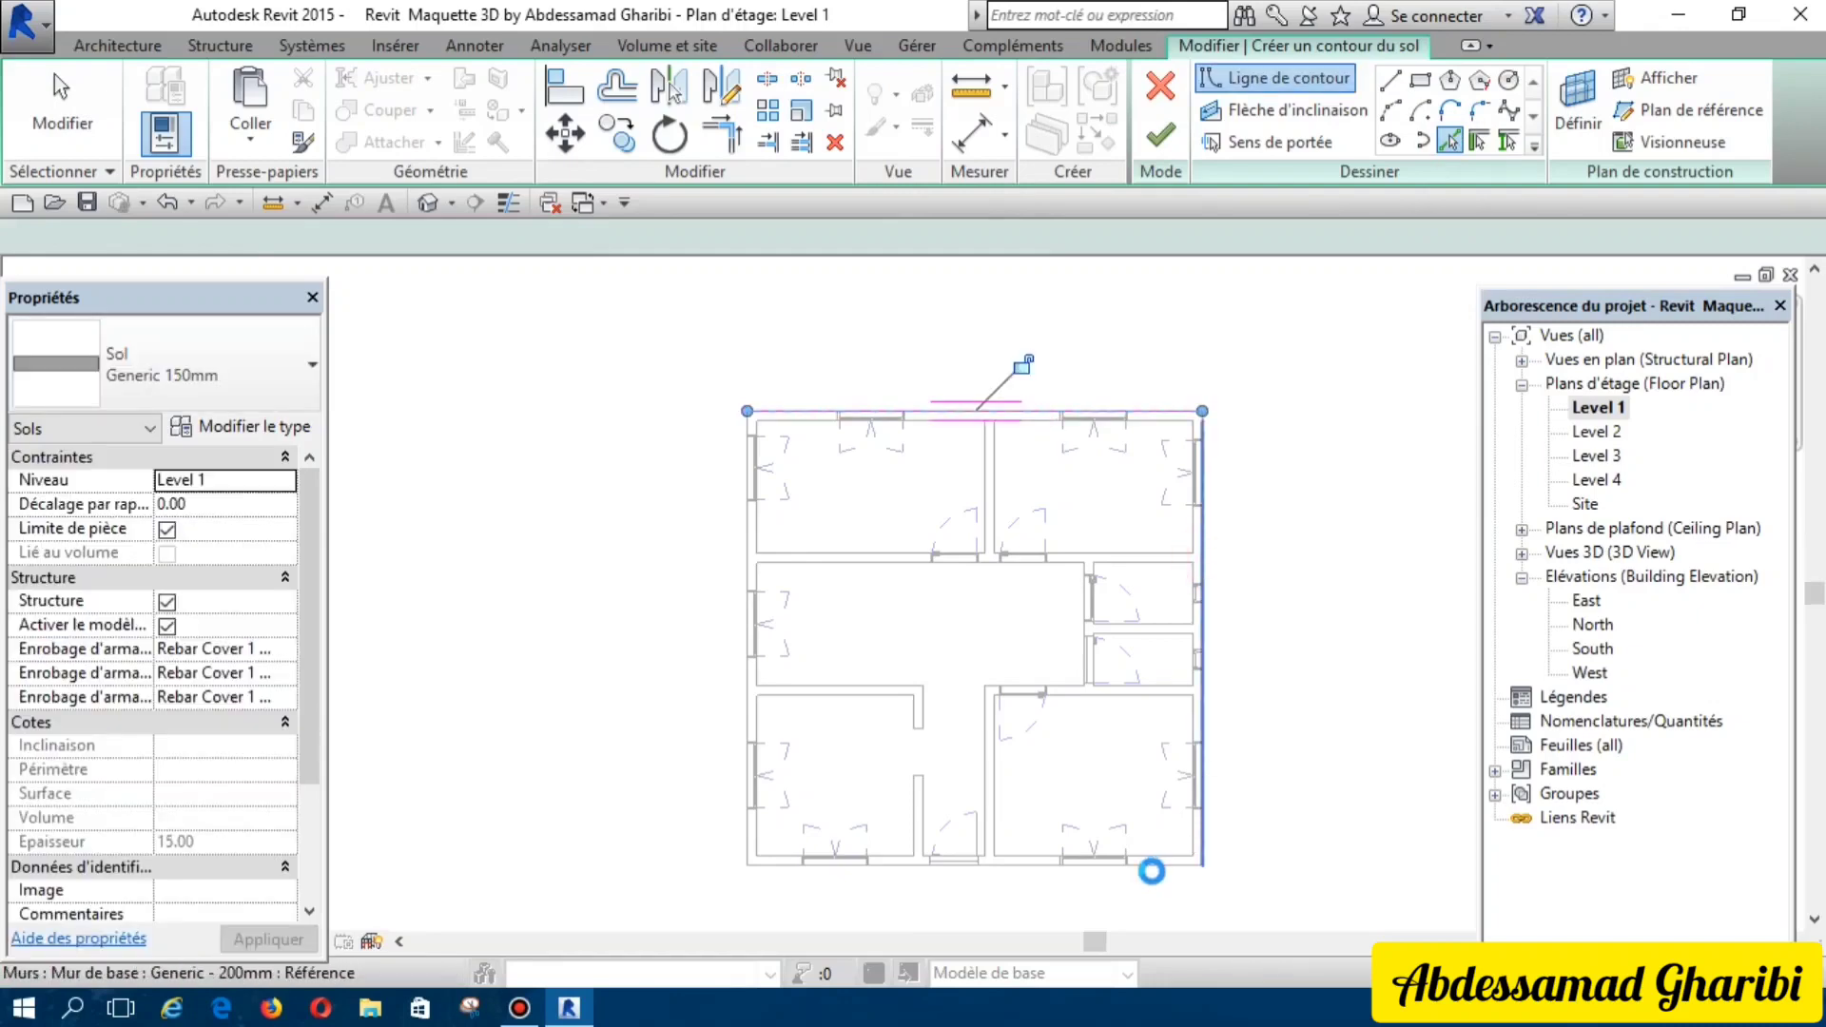
left_click(1180, 865)
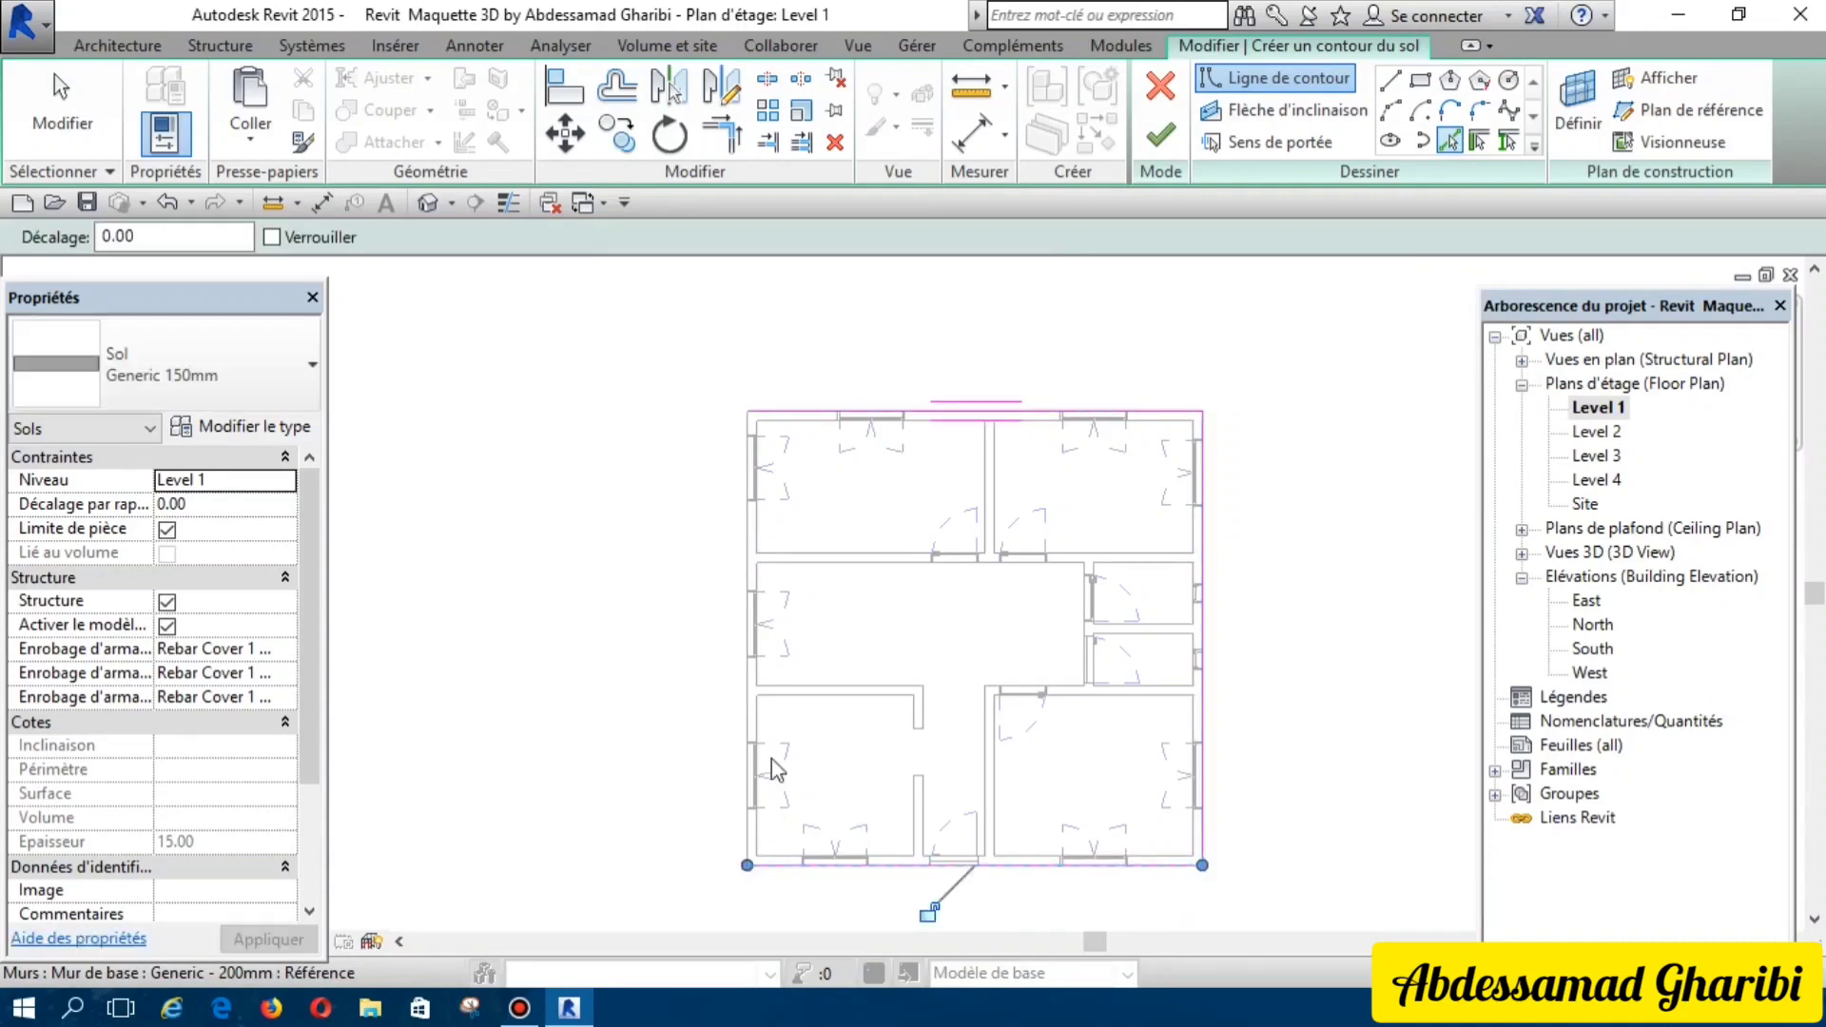
left_click(746, 704)
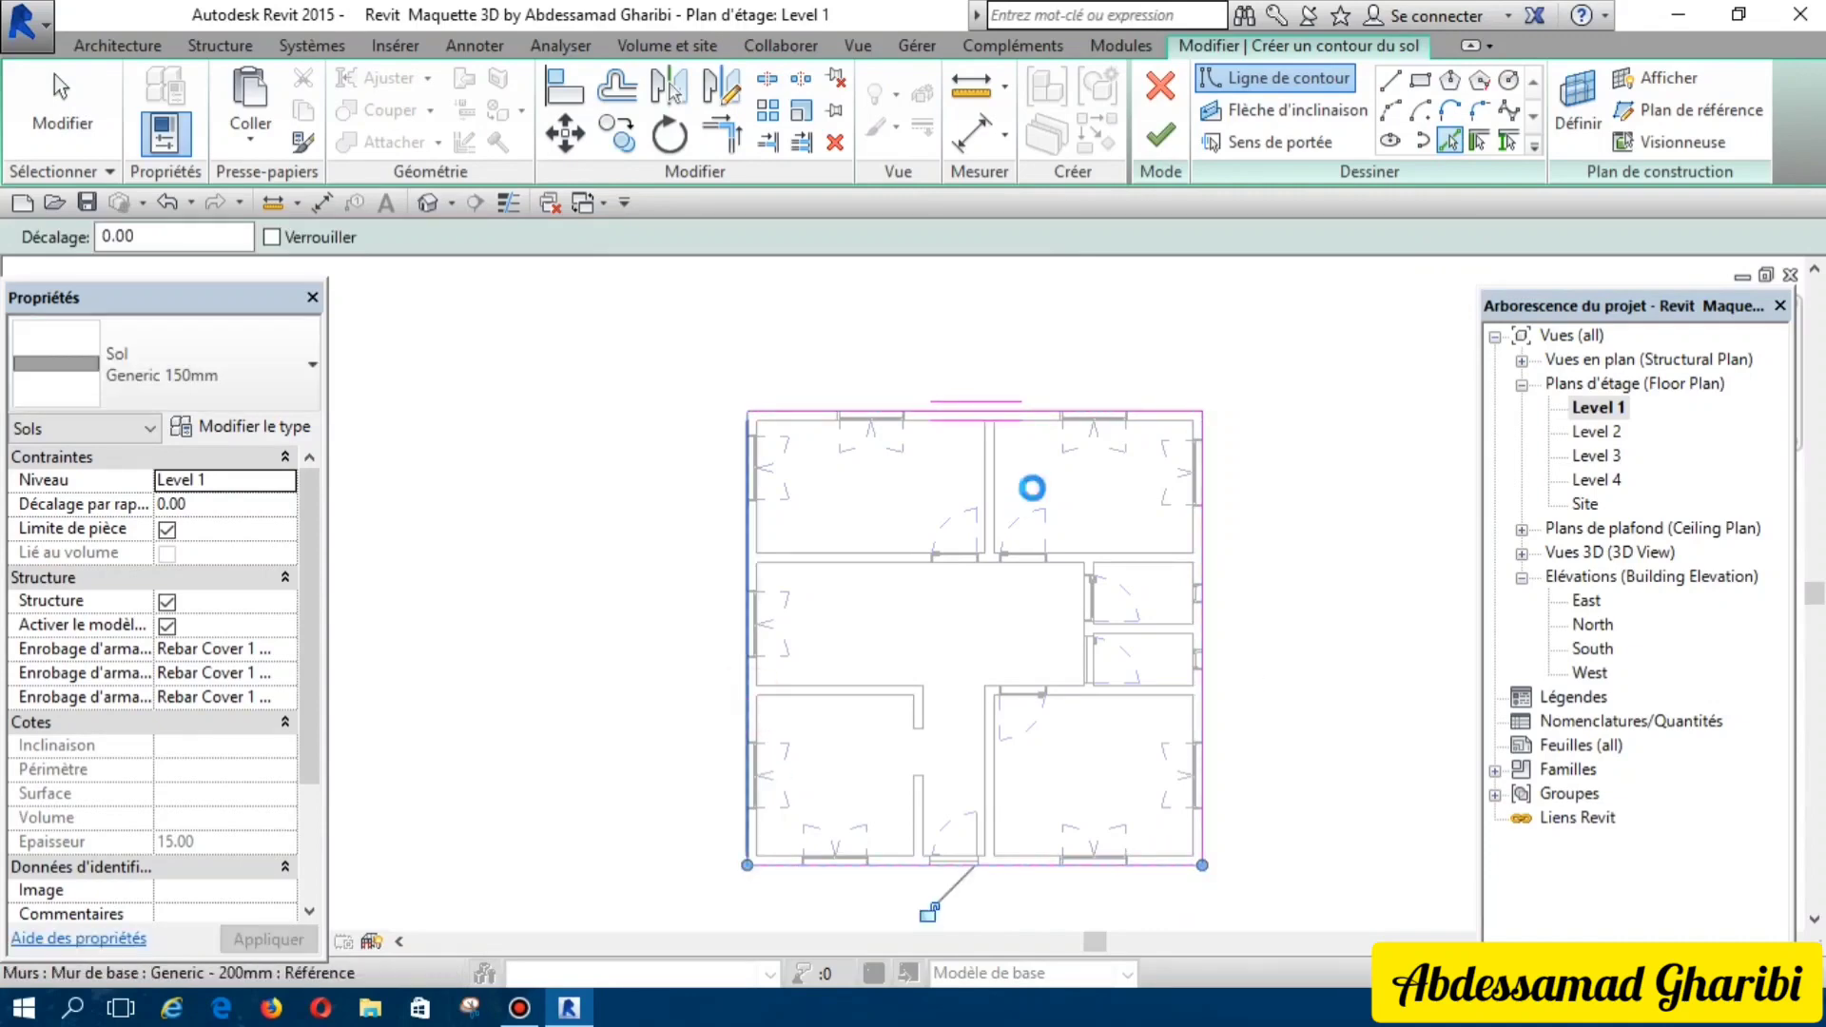
left_click(1160, 151)
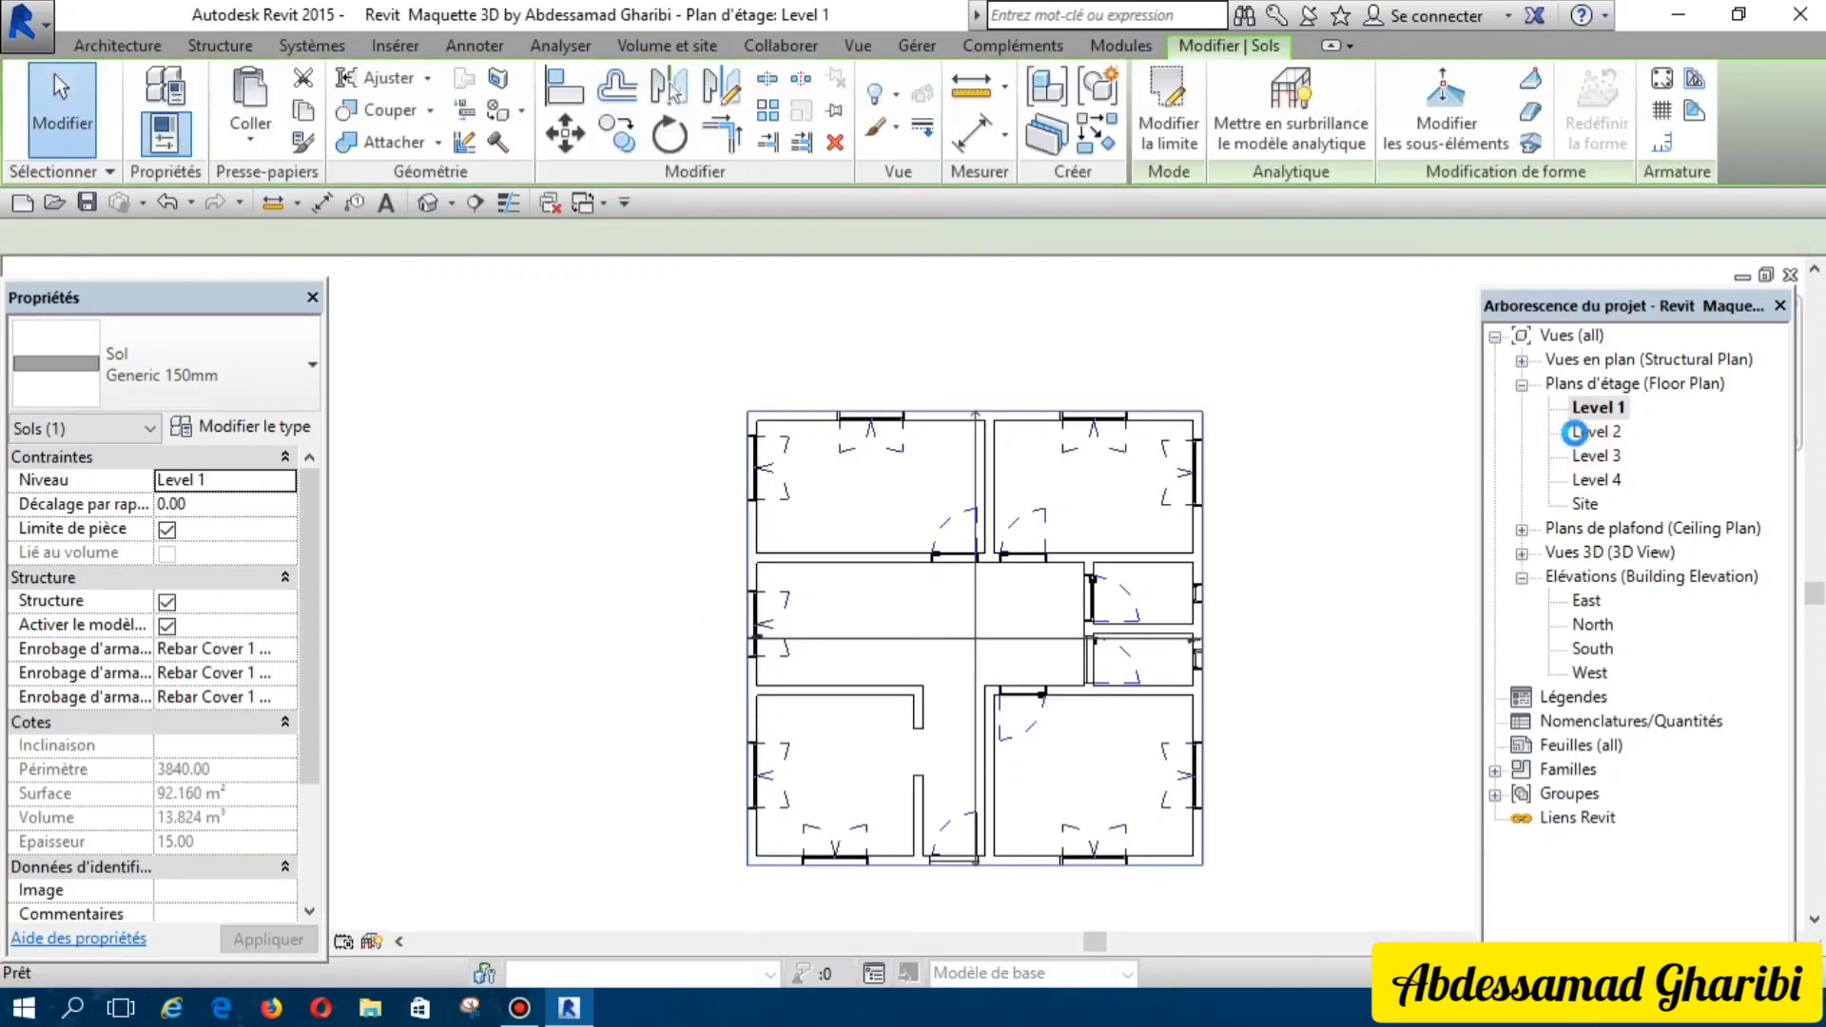
Step: Open the Level 2 plan and start a structural floor using wall picking
double_click(1575, 432)
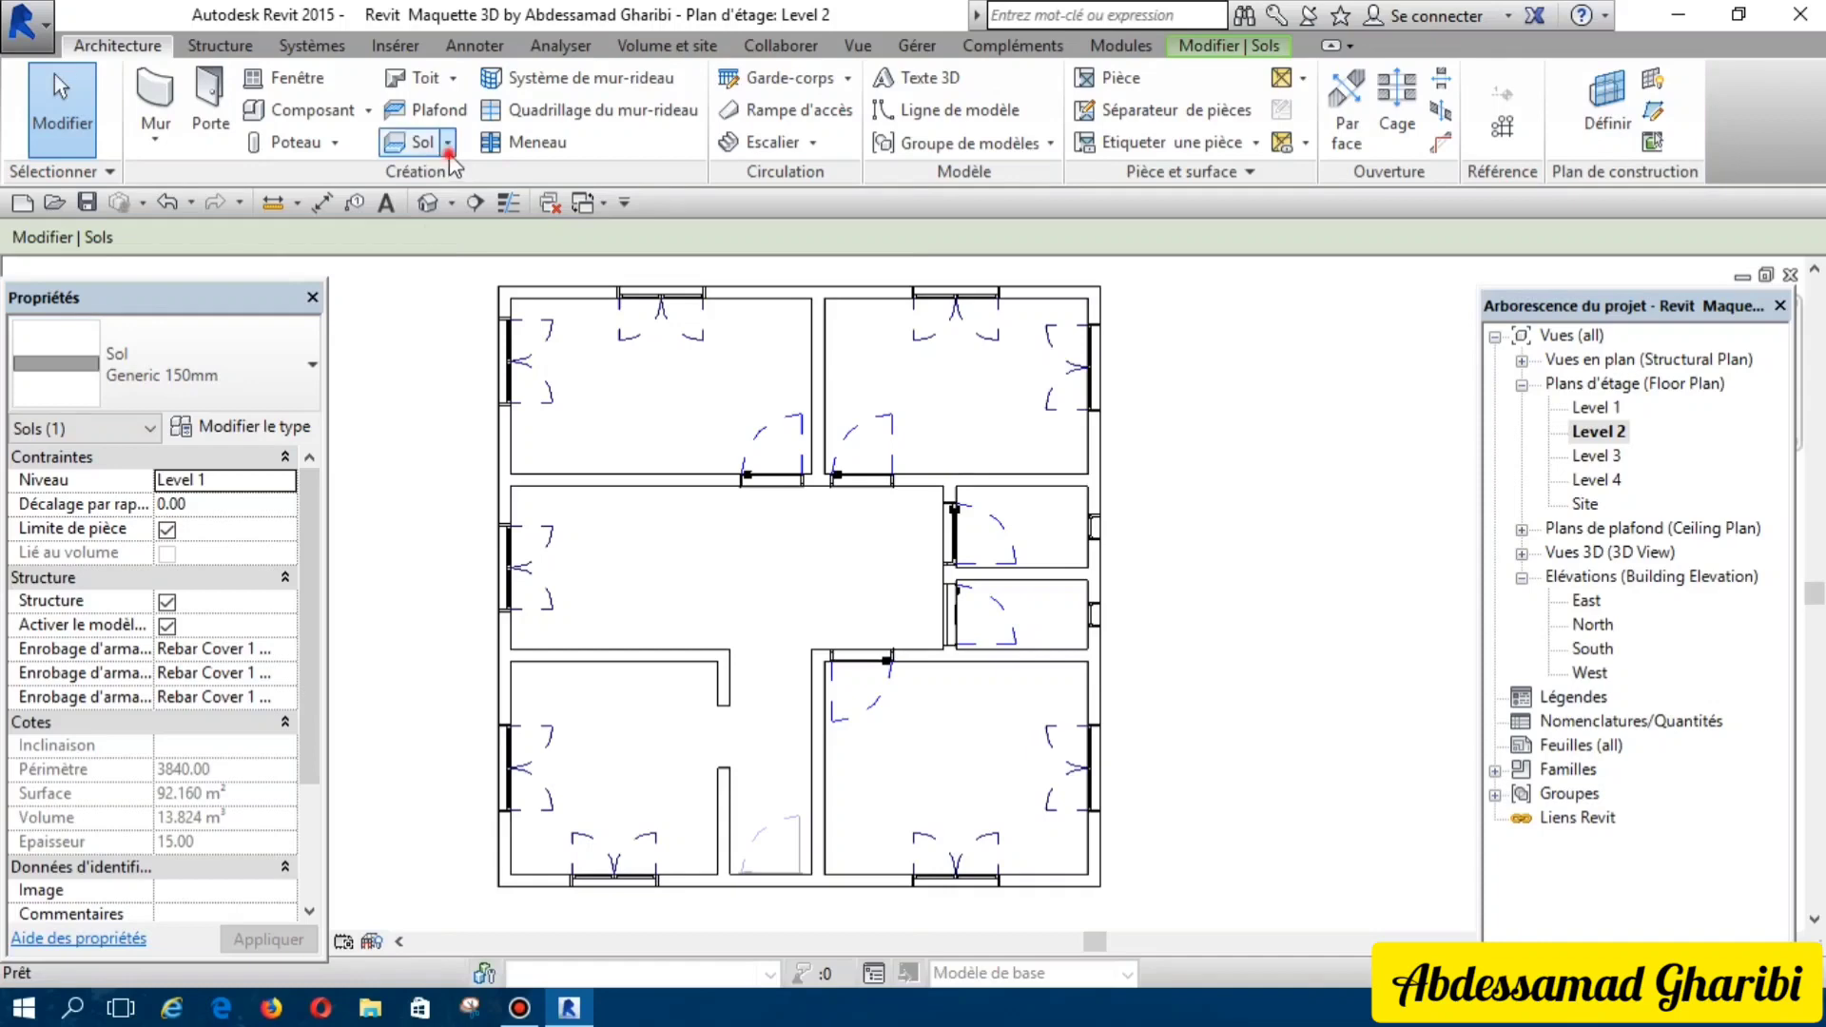
left_click(448, 145)
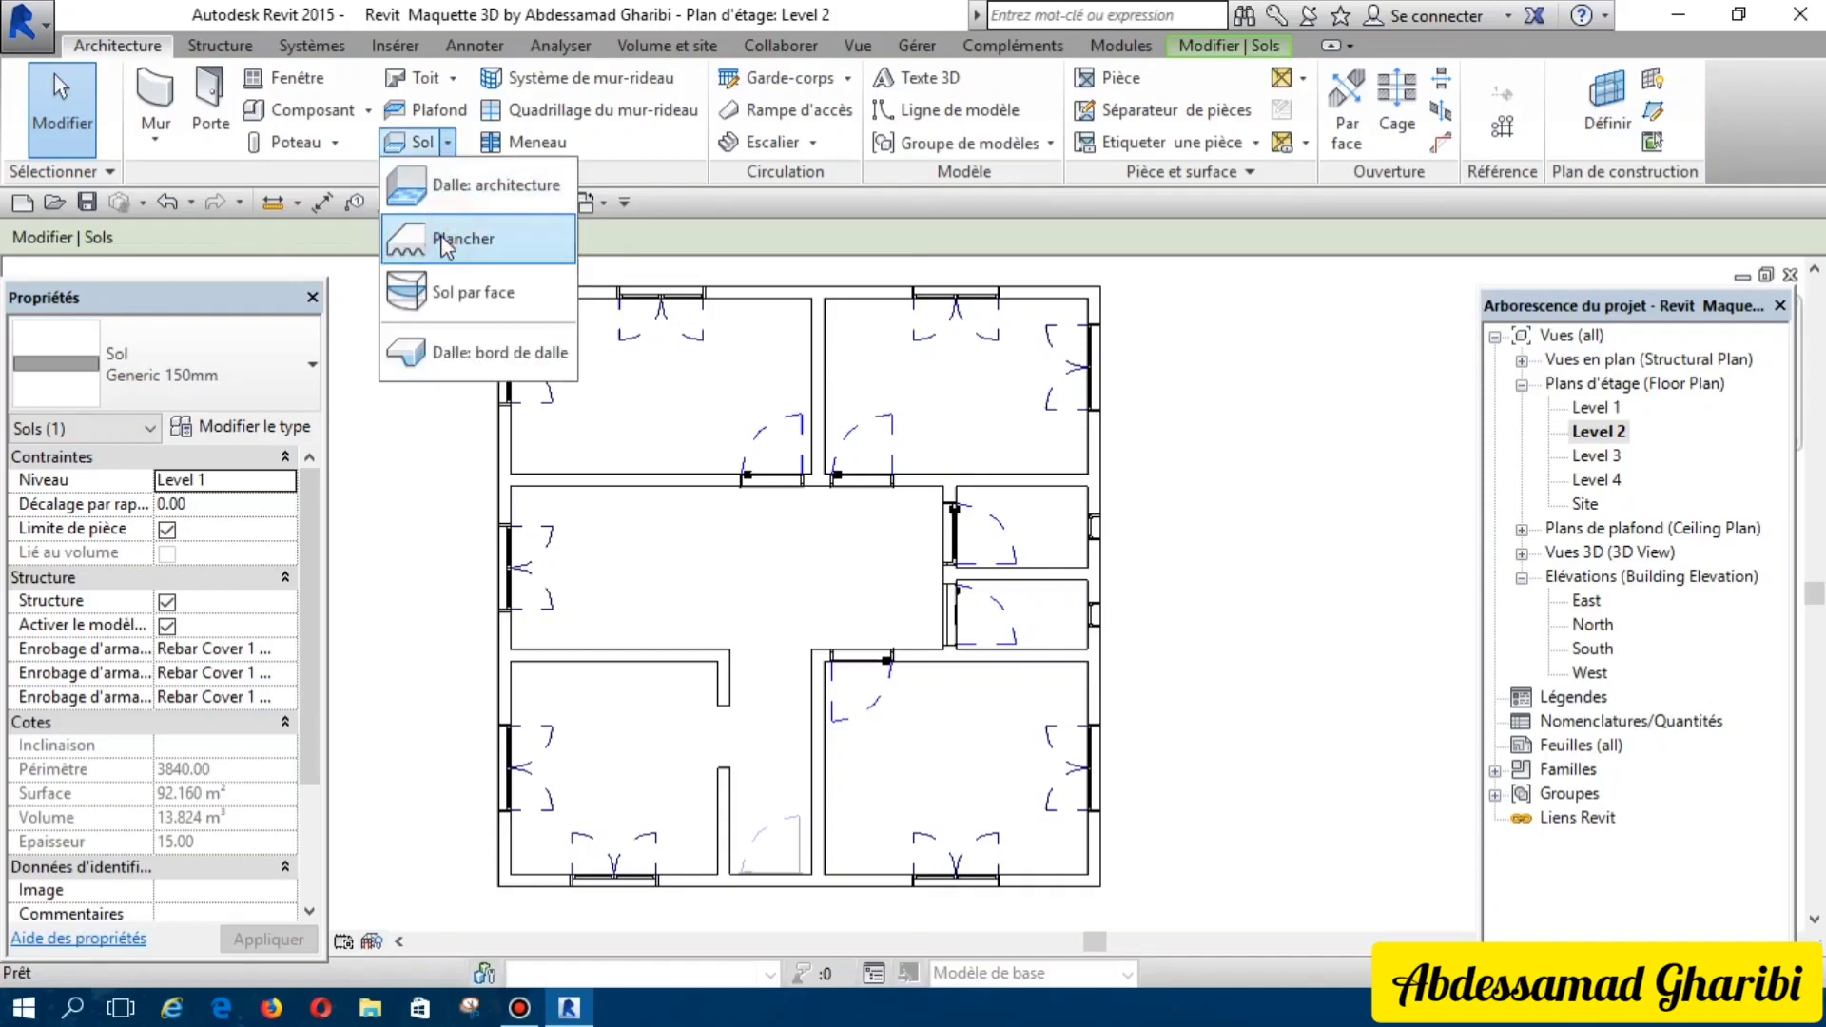
left_click(444, 244)
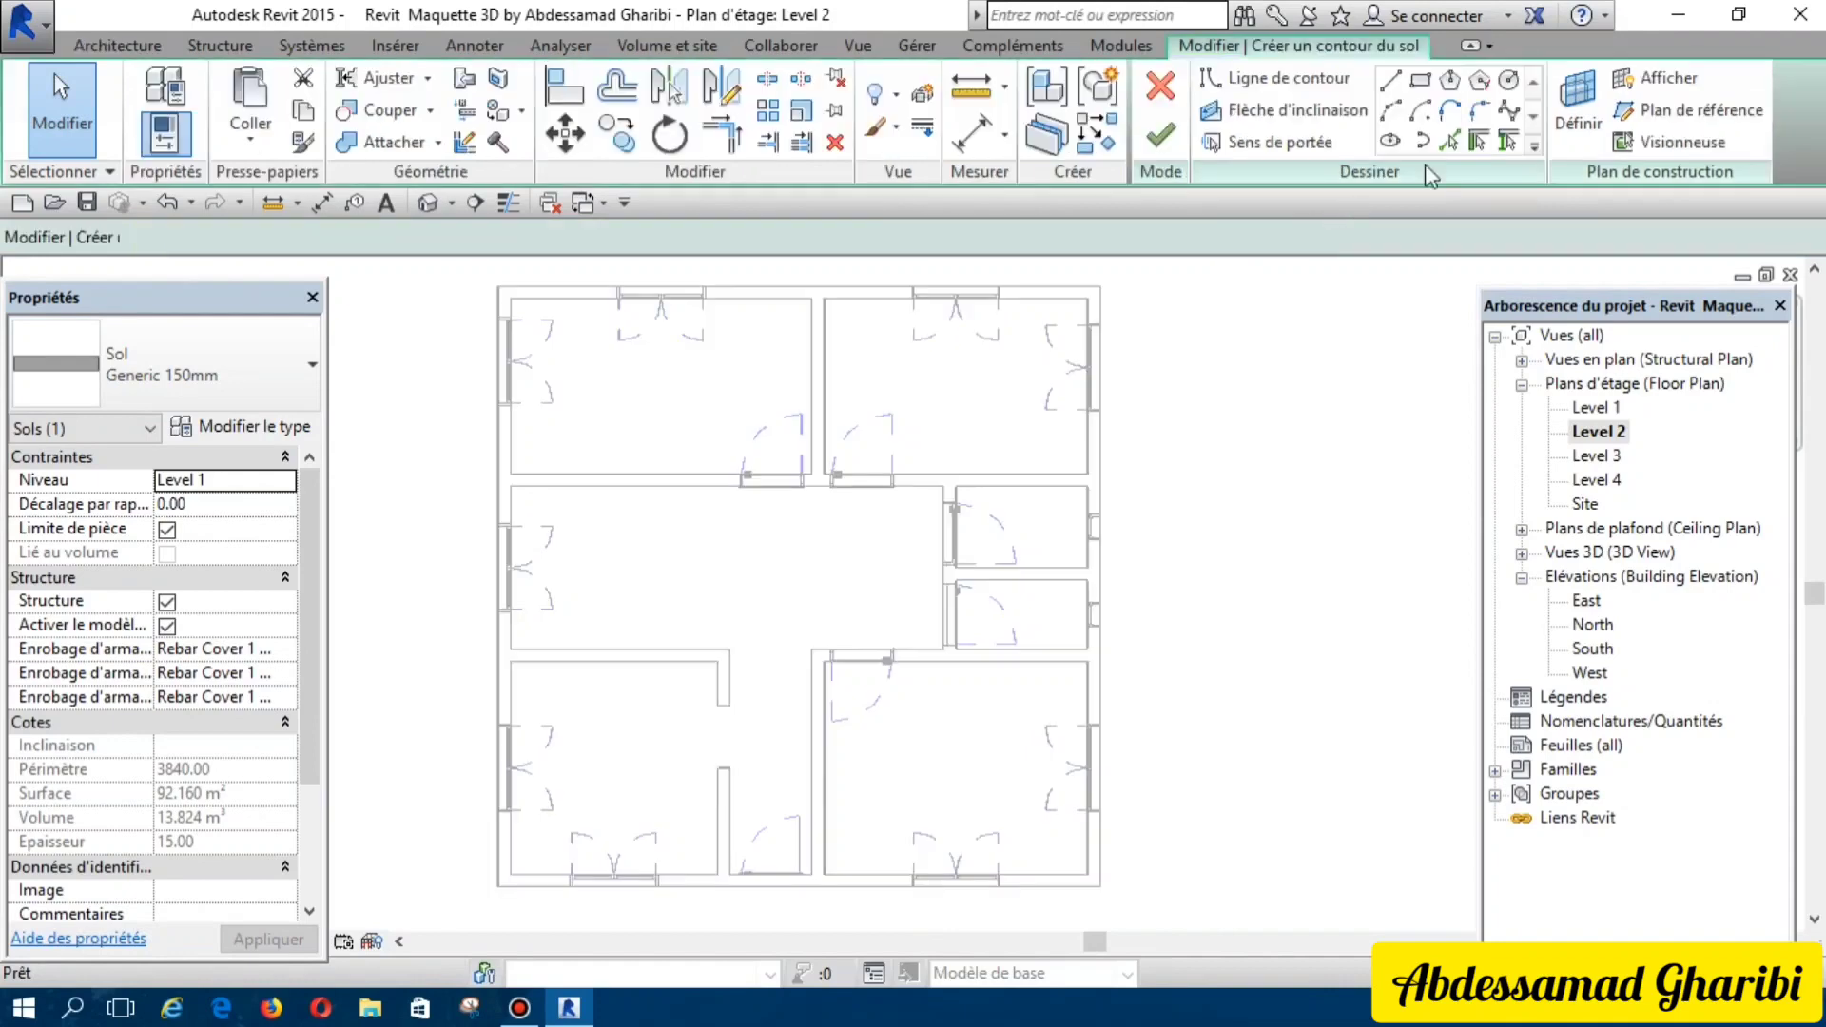
left_click(1463, 147)
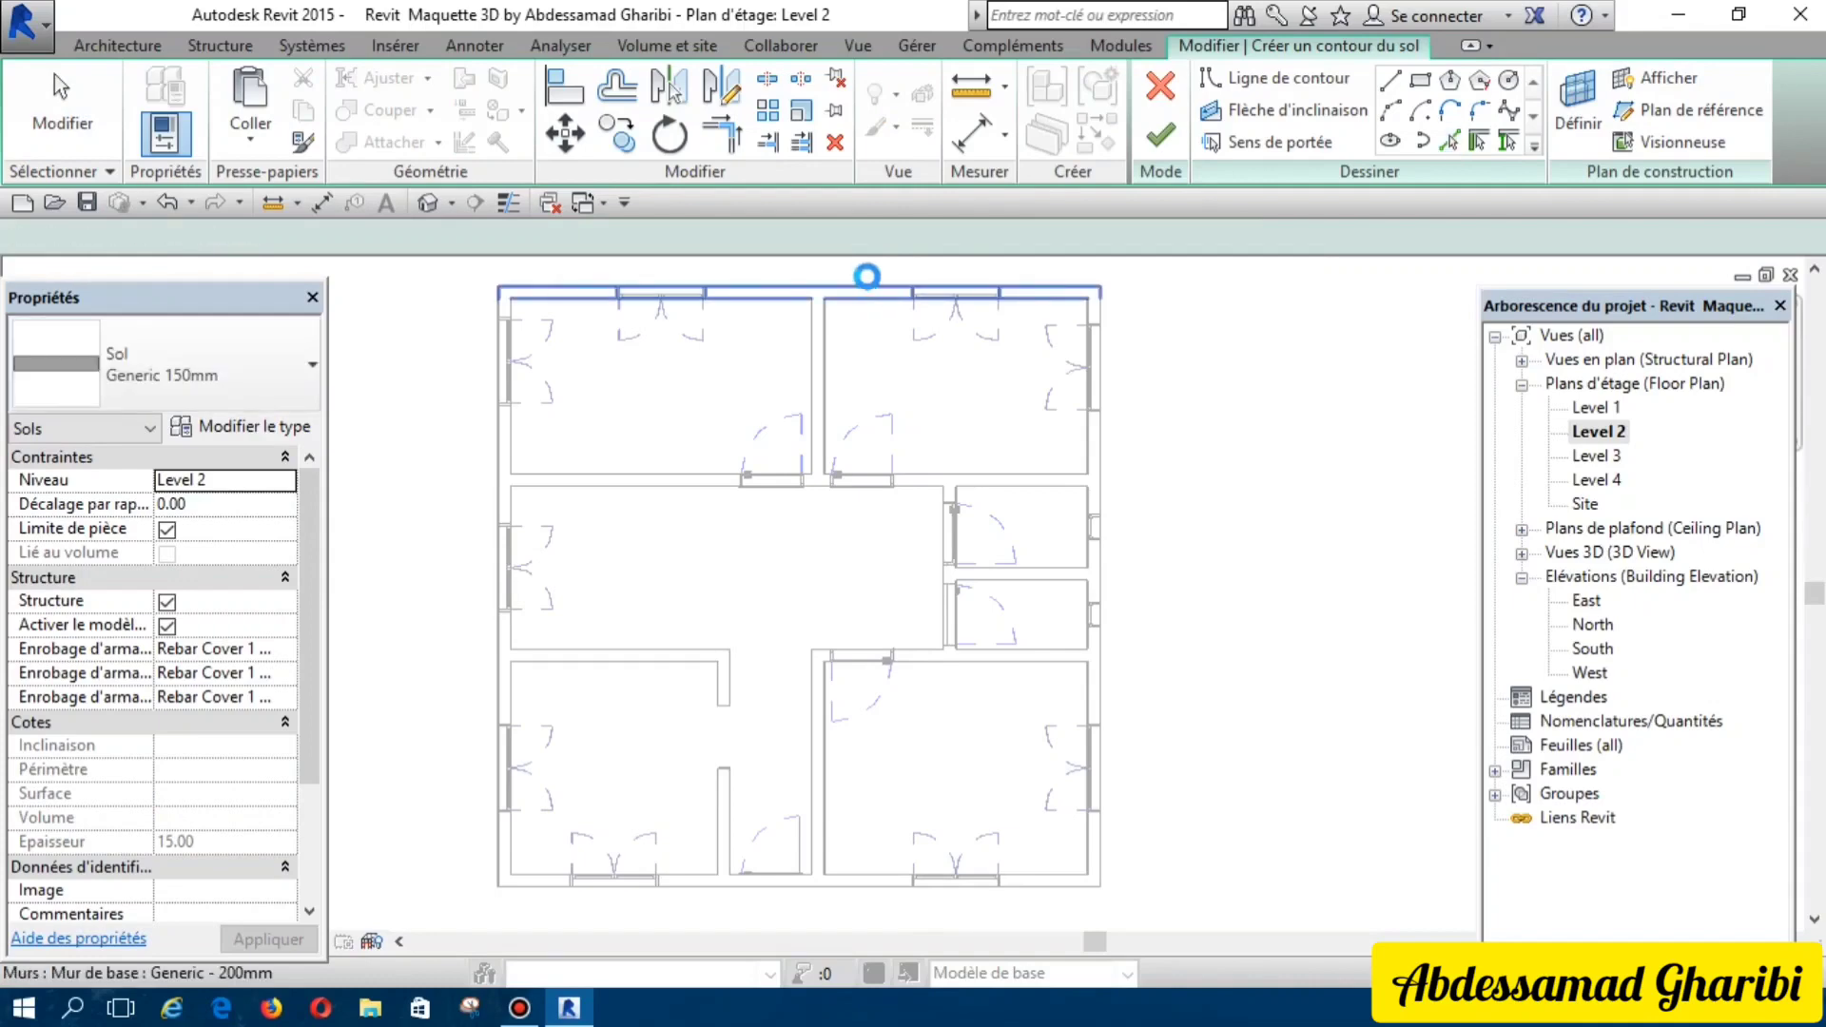
Step: Bound the Level 2 slab with the top, right and bottom walls, finish it, and open Level 3
left_click(861, 293)
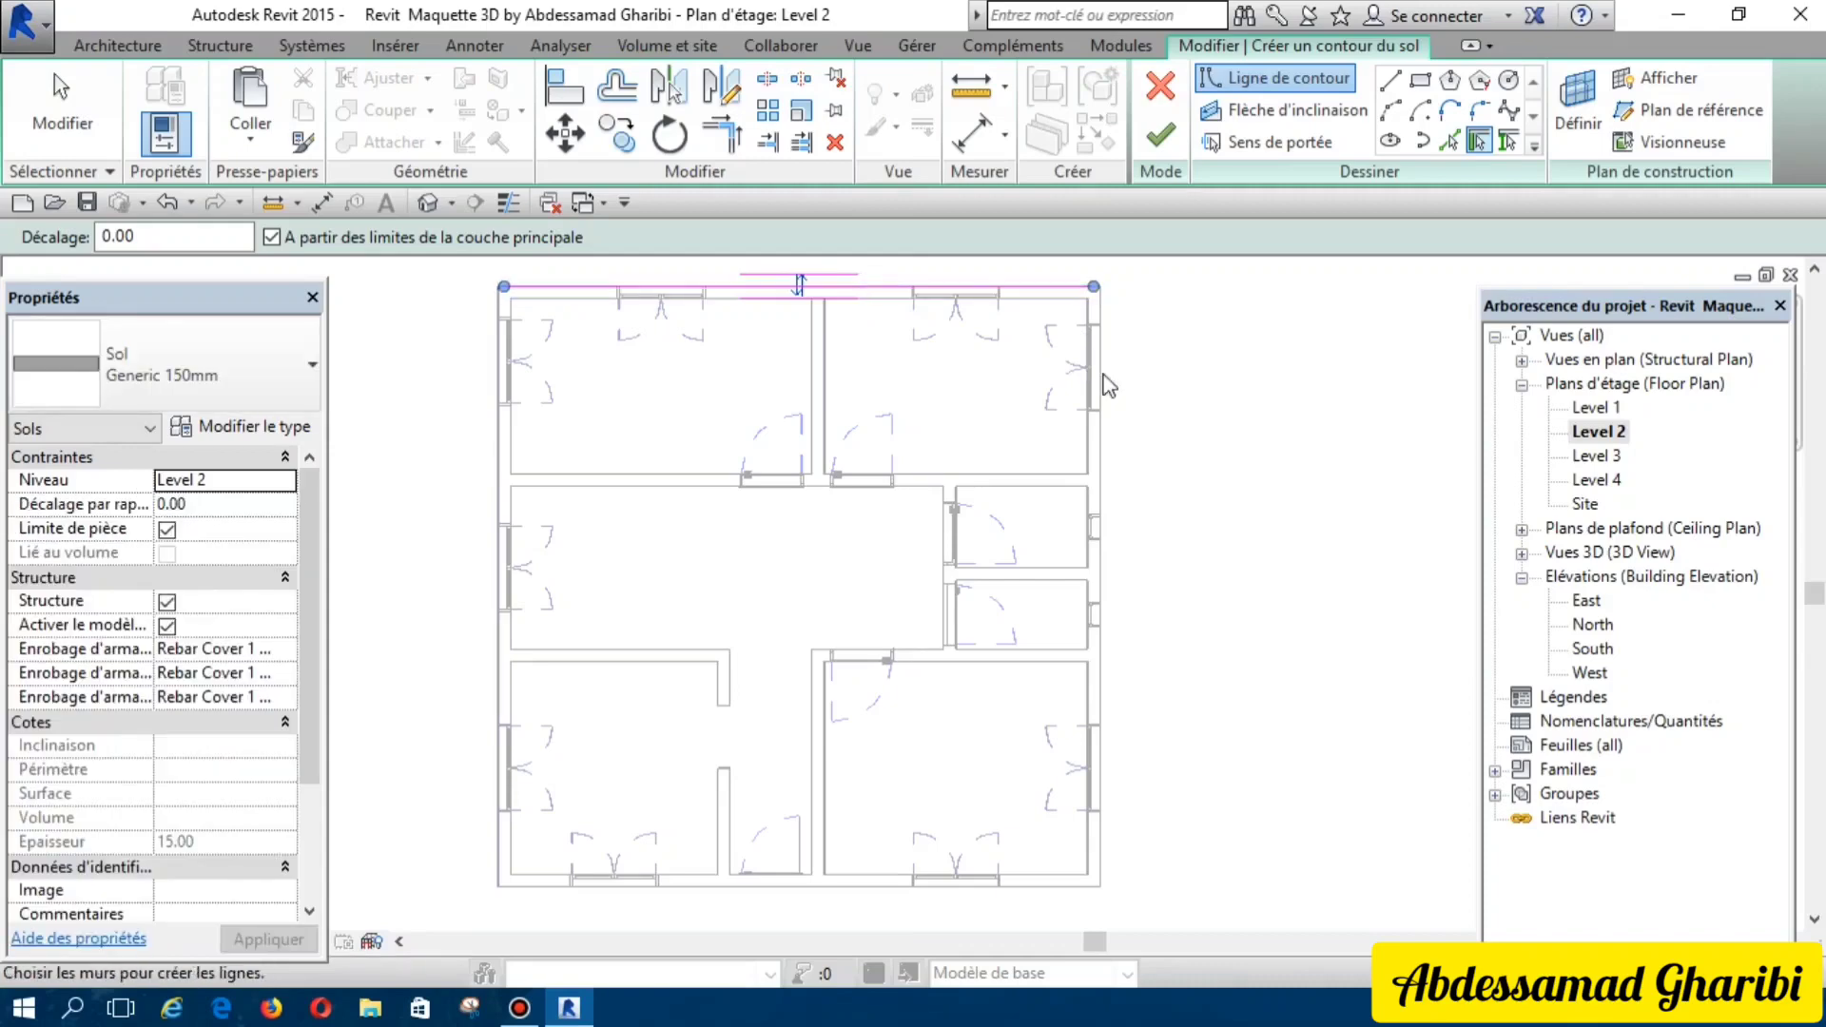
left_click(1103, 463)
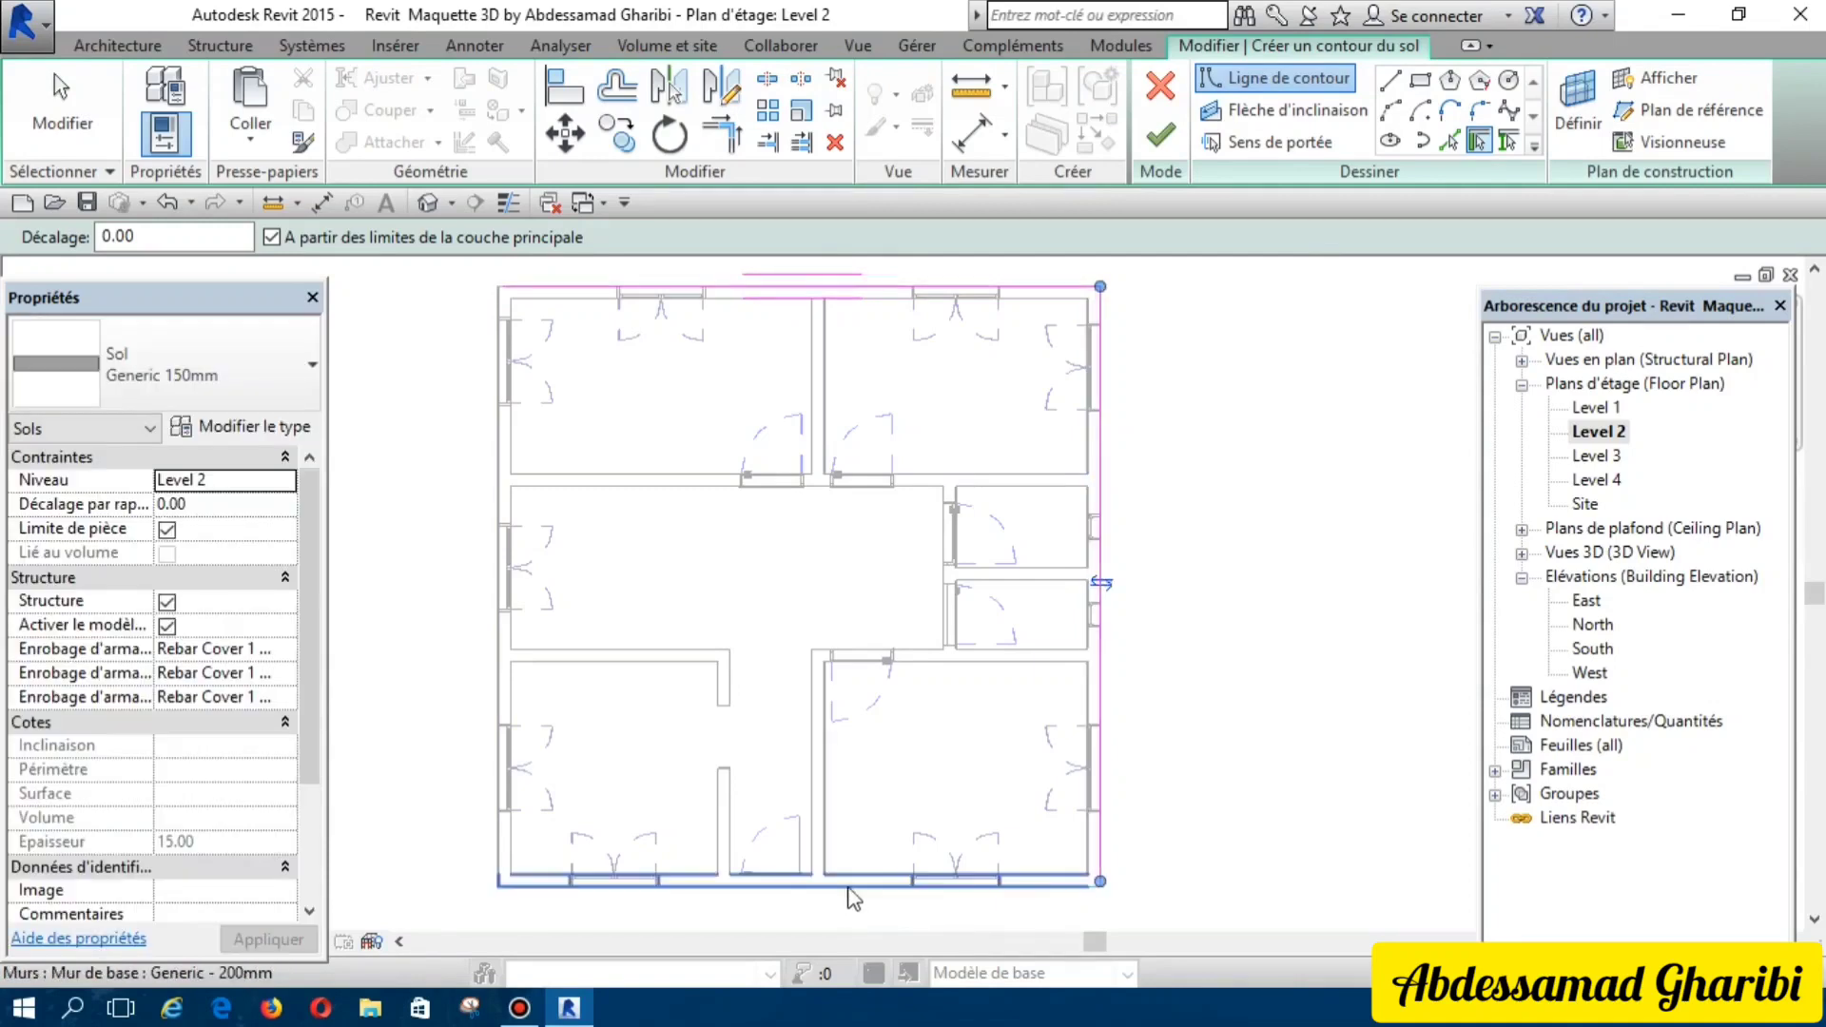
left_click(829, 861)
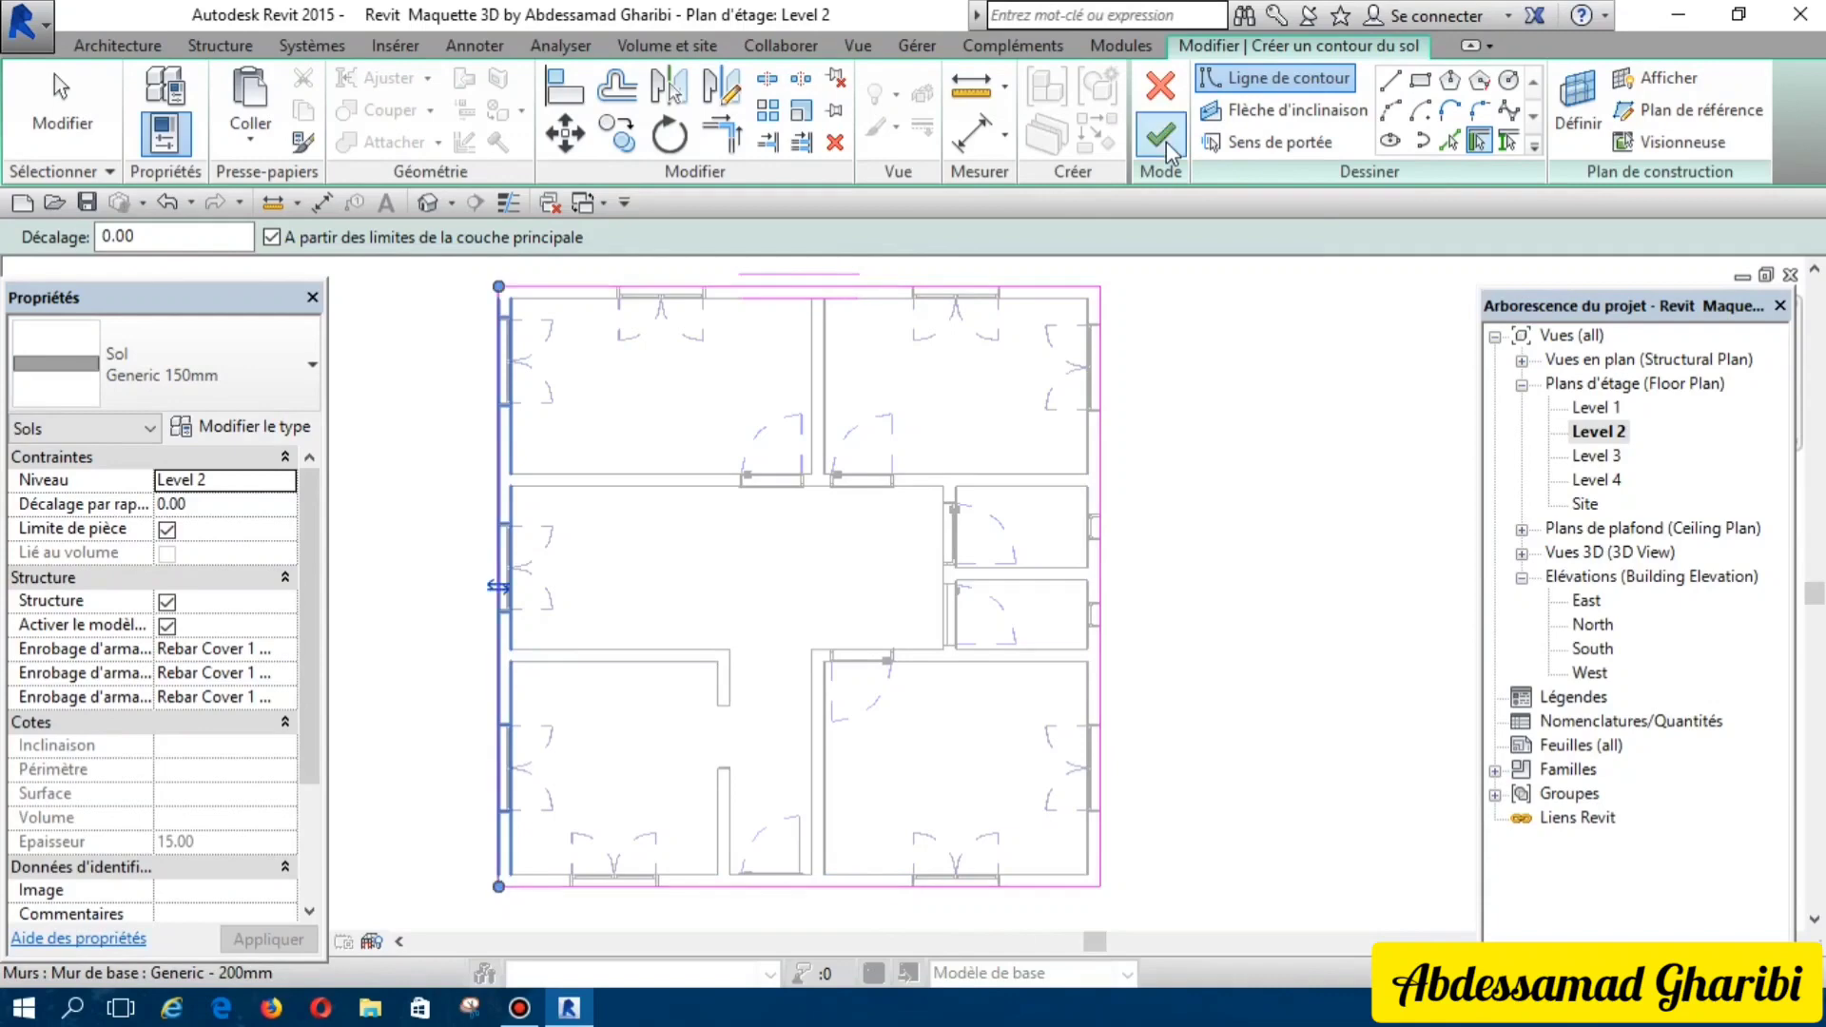
left_click(1167, 143)
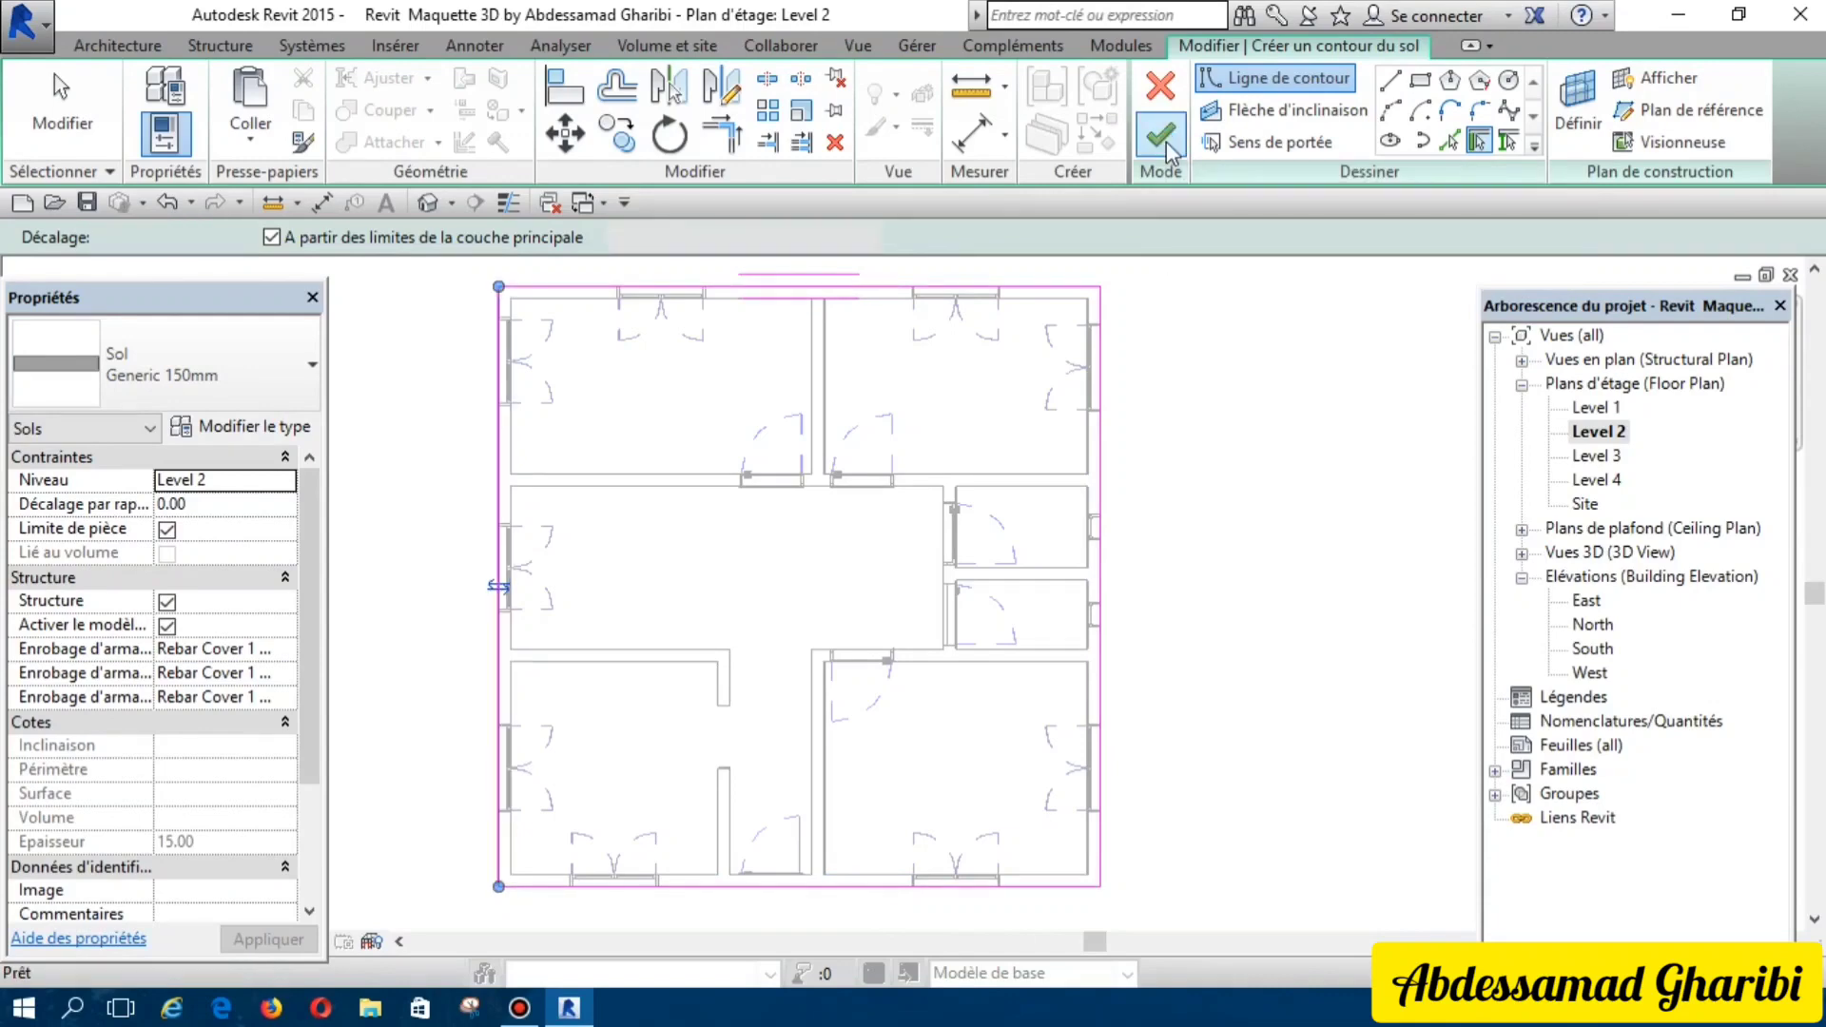
left_click(1169, 147)
double_click(1591, 456)
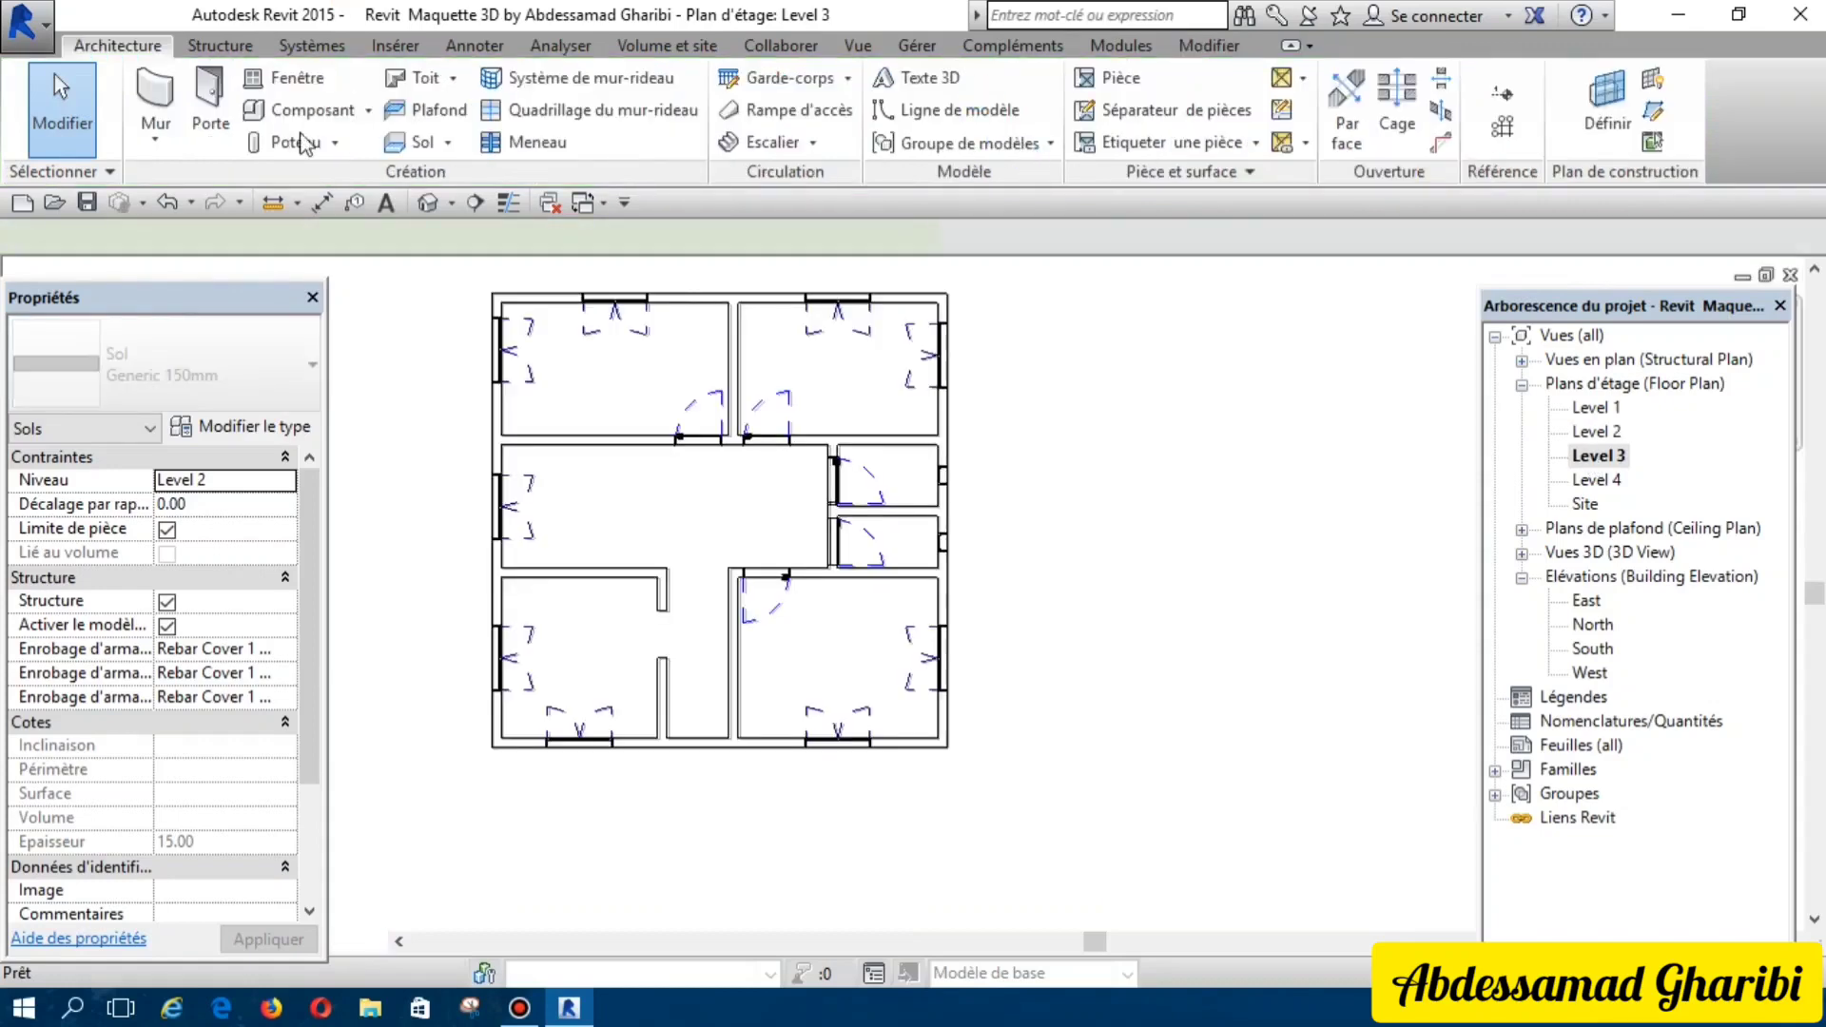
Step: Switch to the Architecture tab on the Level 3 plan
left_click(128, 47)
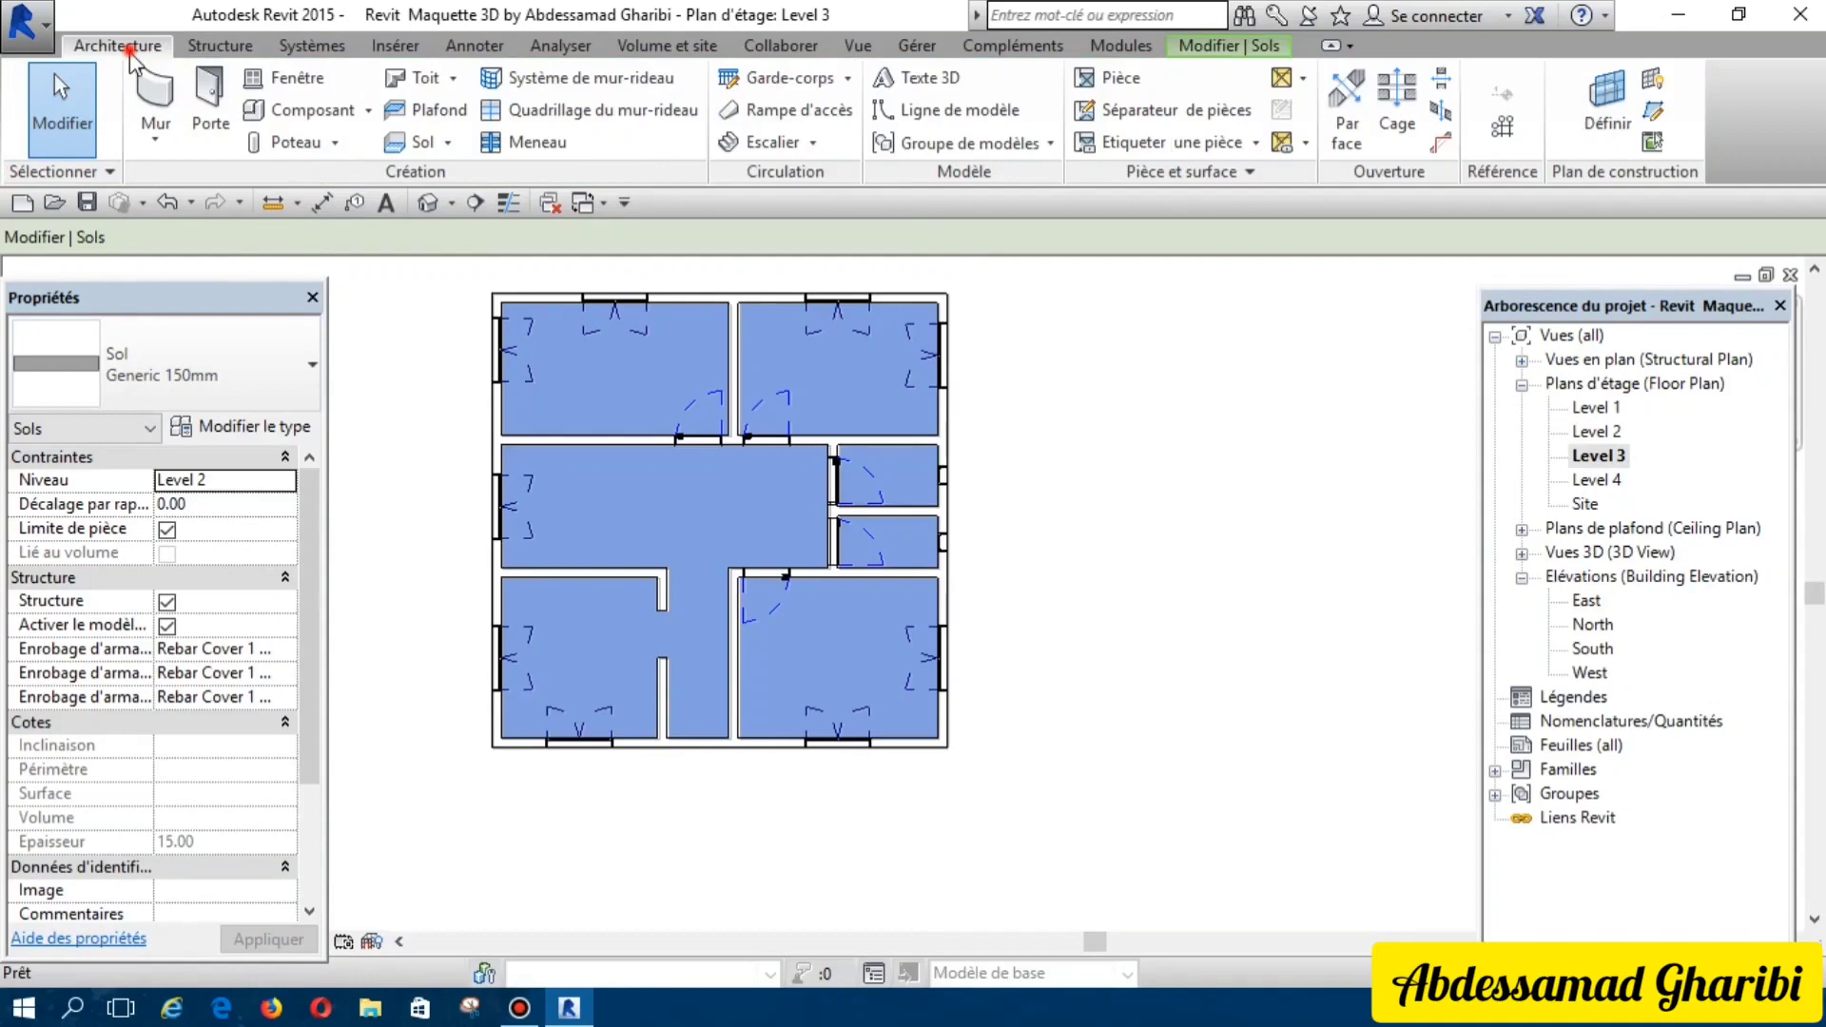
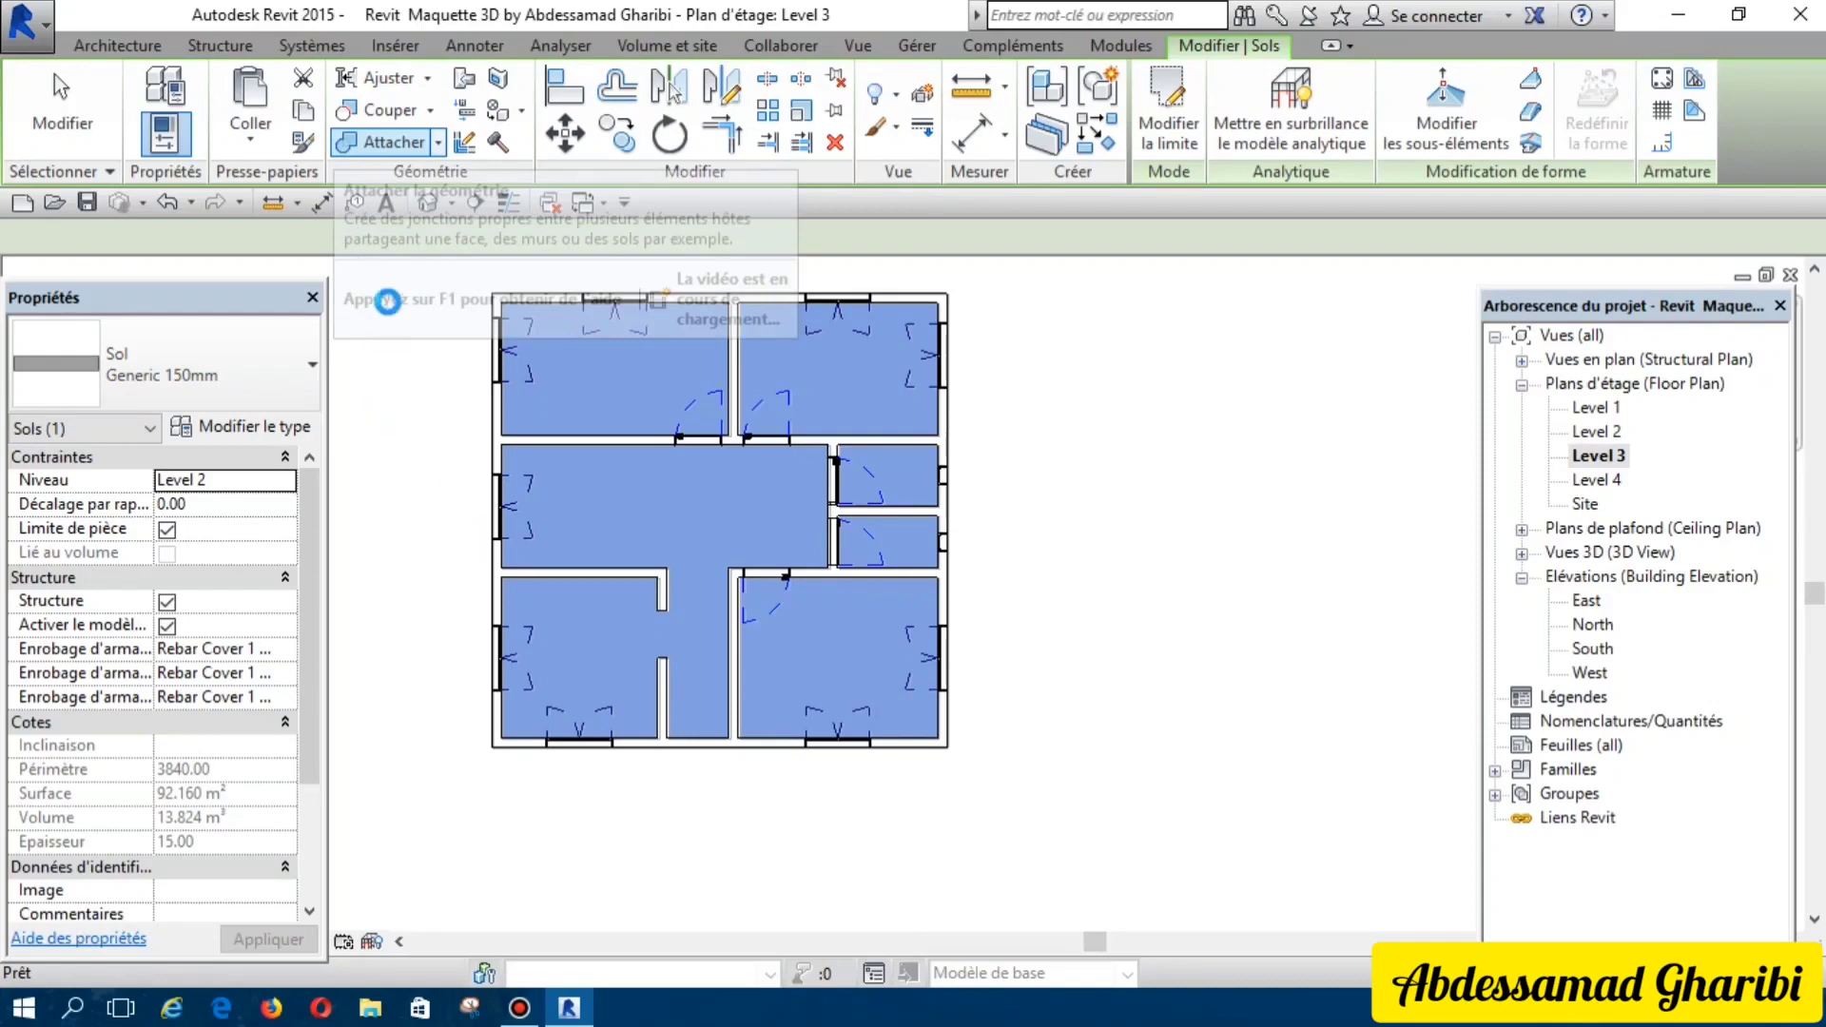
Step: View the whole building in 3D, then open the Level 2 floor plan
left_click(858, 45)
left_click(868, 116)
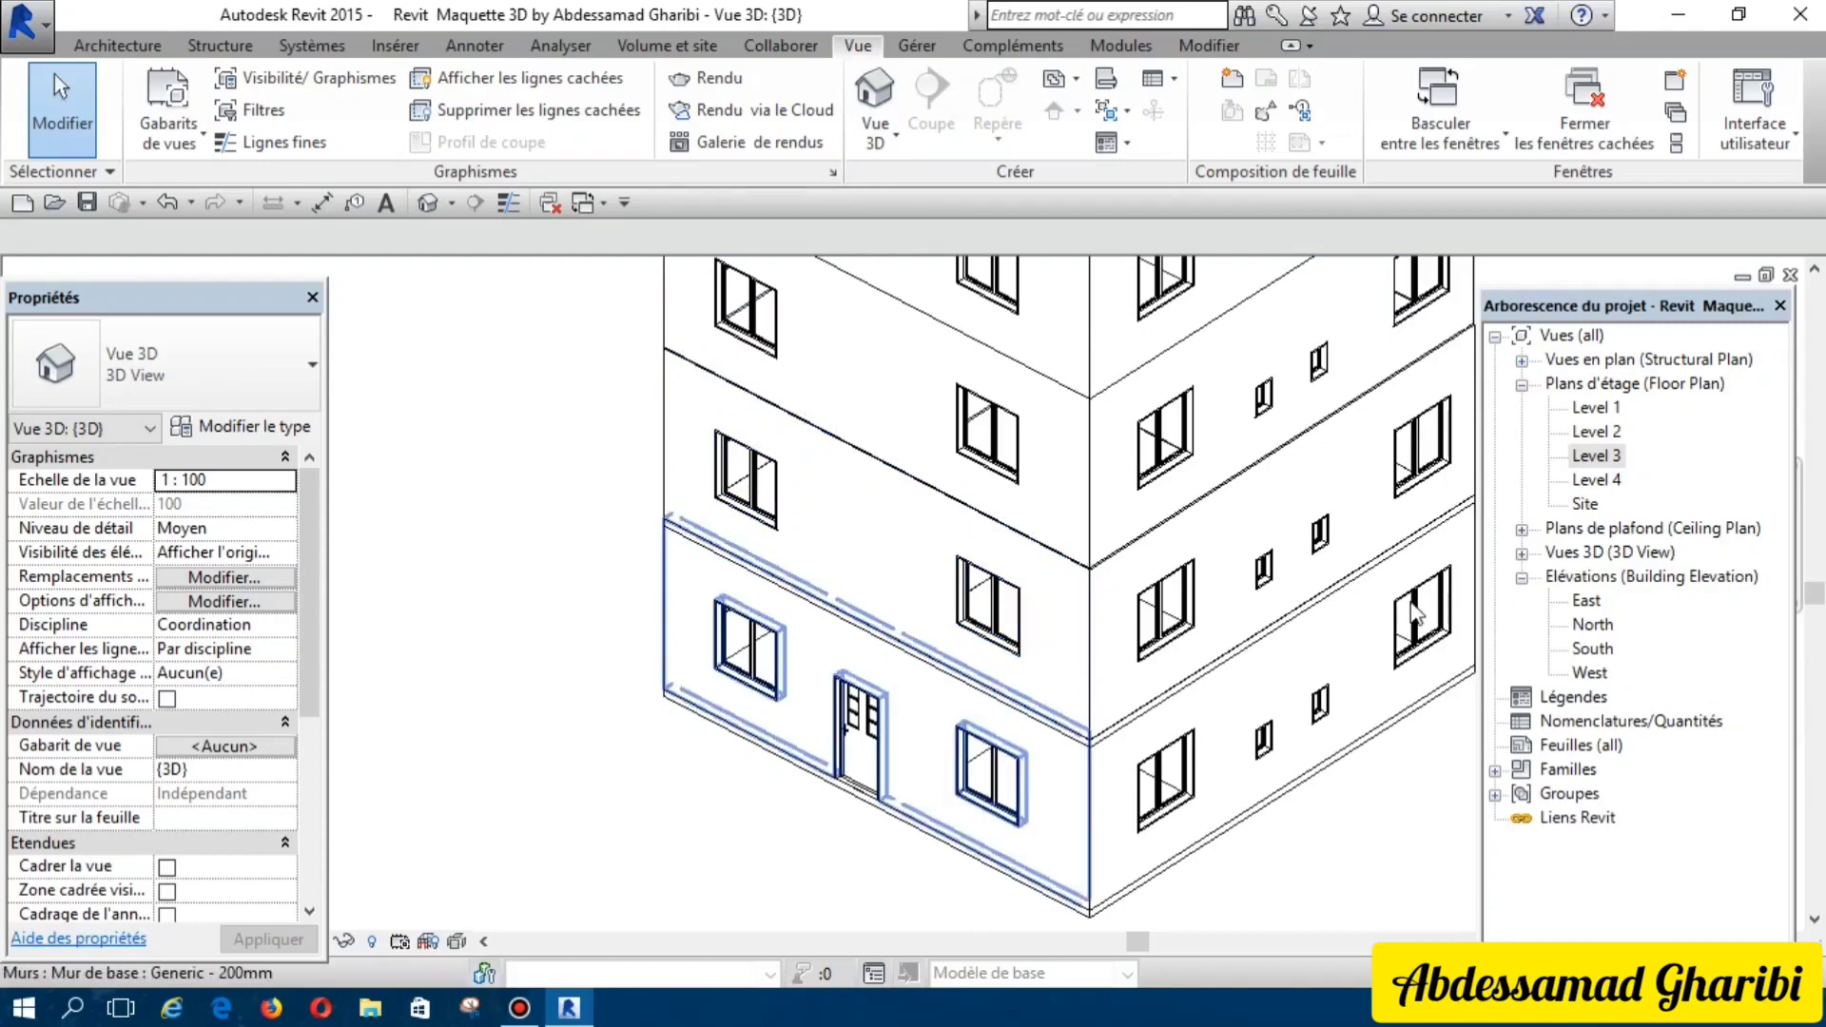
left_click(1598, 434)
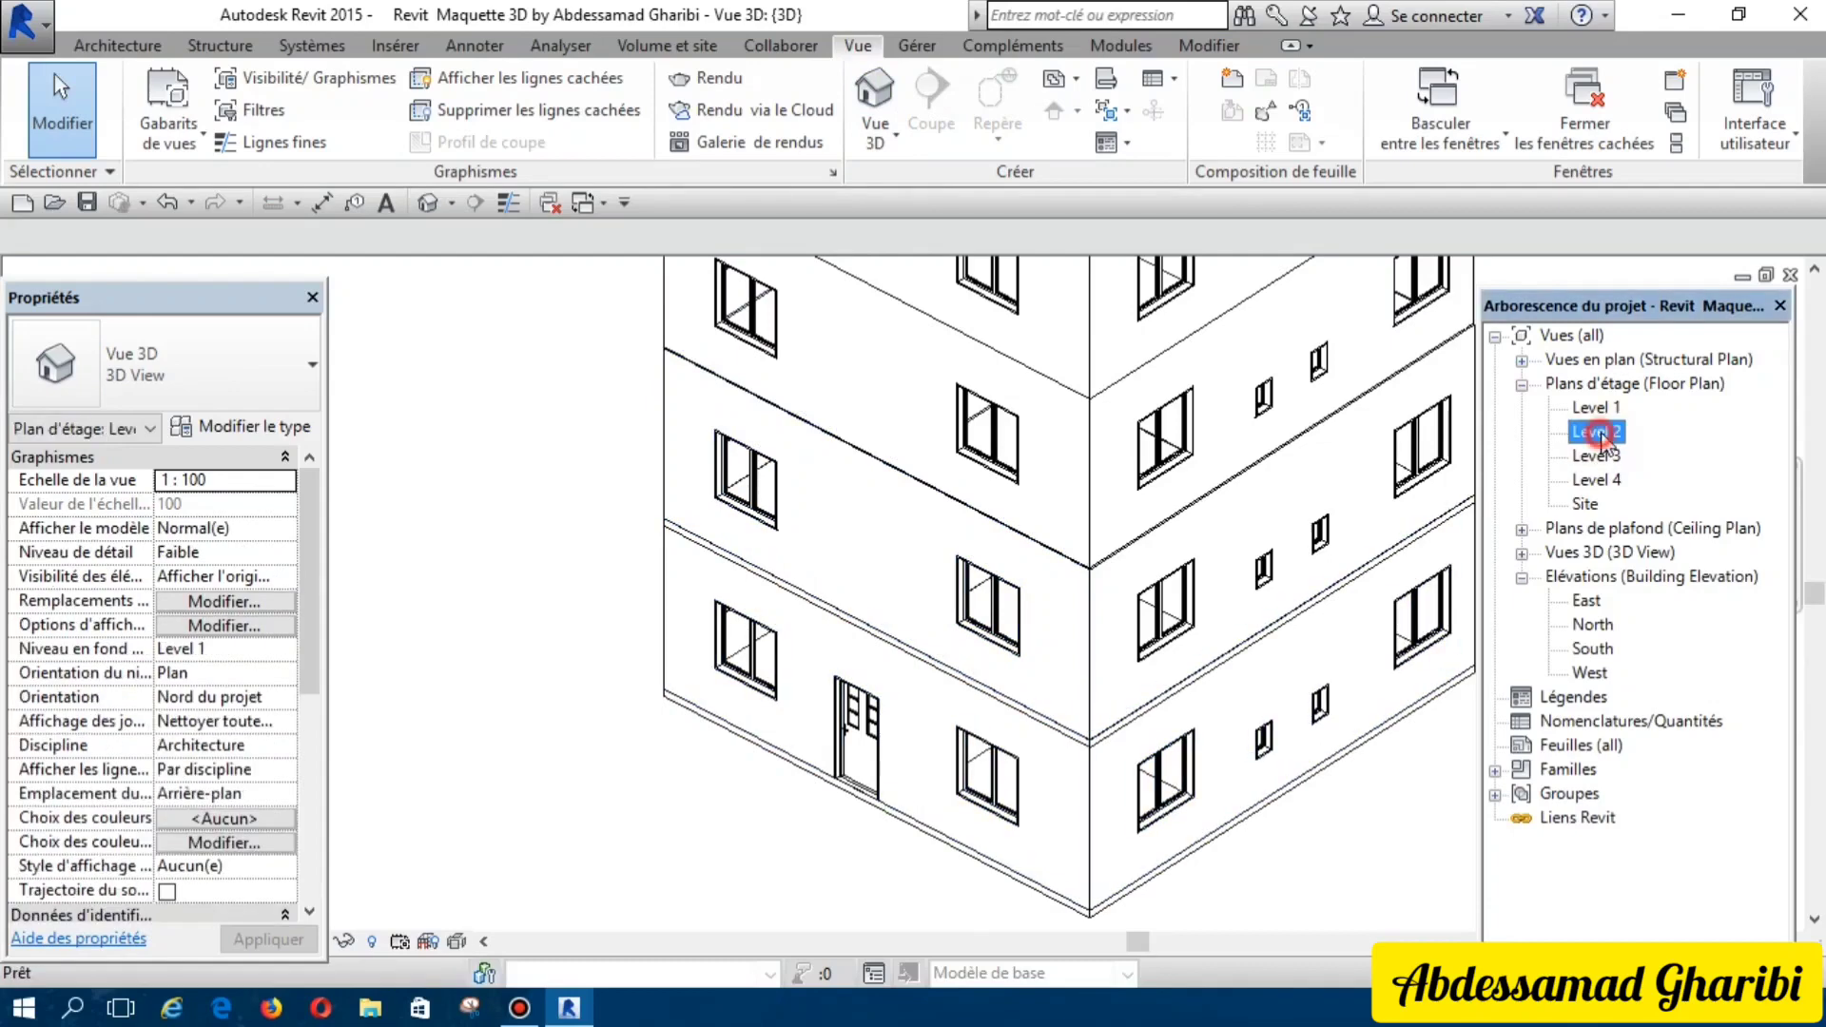
double_click(1601, 432)
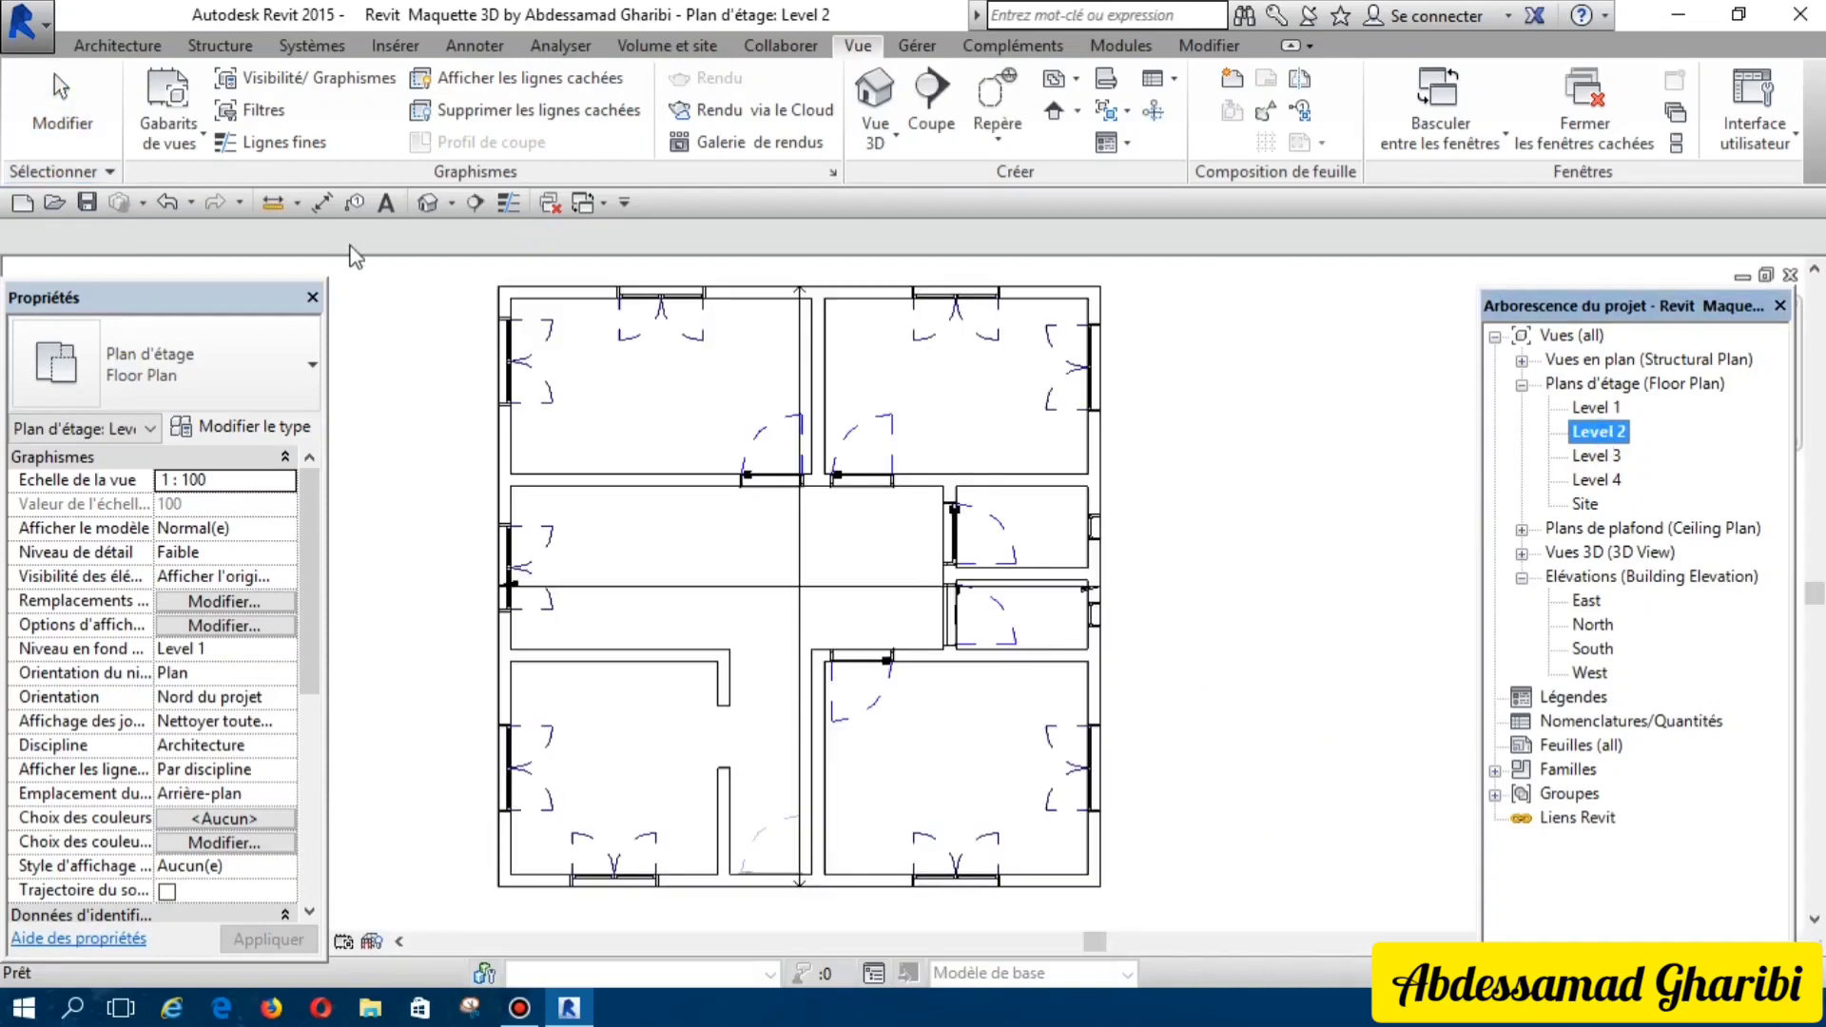
Step: Create a Generic 150mm floor on Level 2 bounded by the four exterior walls (92.160 m²)
left_click(118, 44)
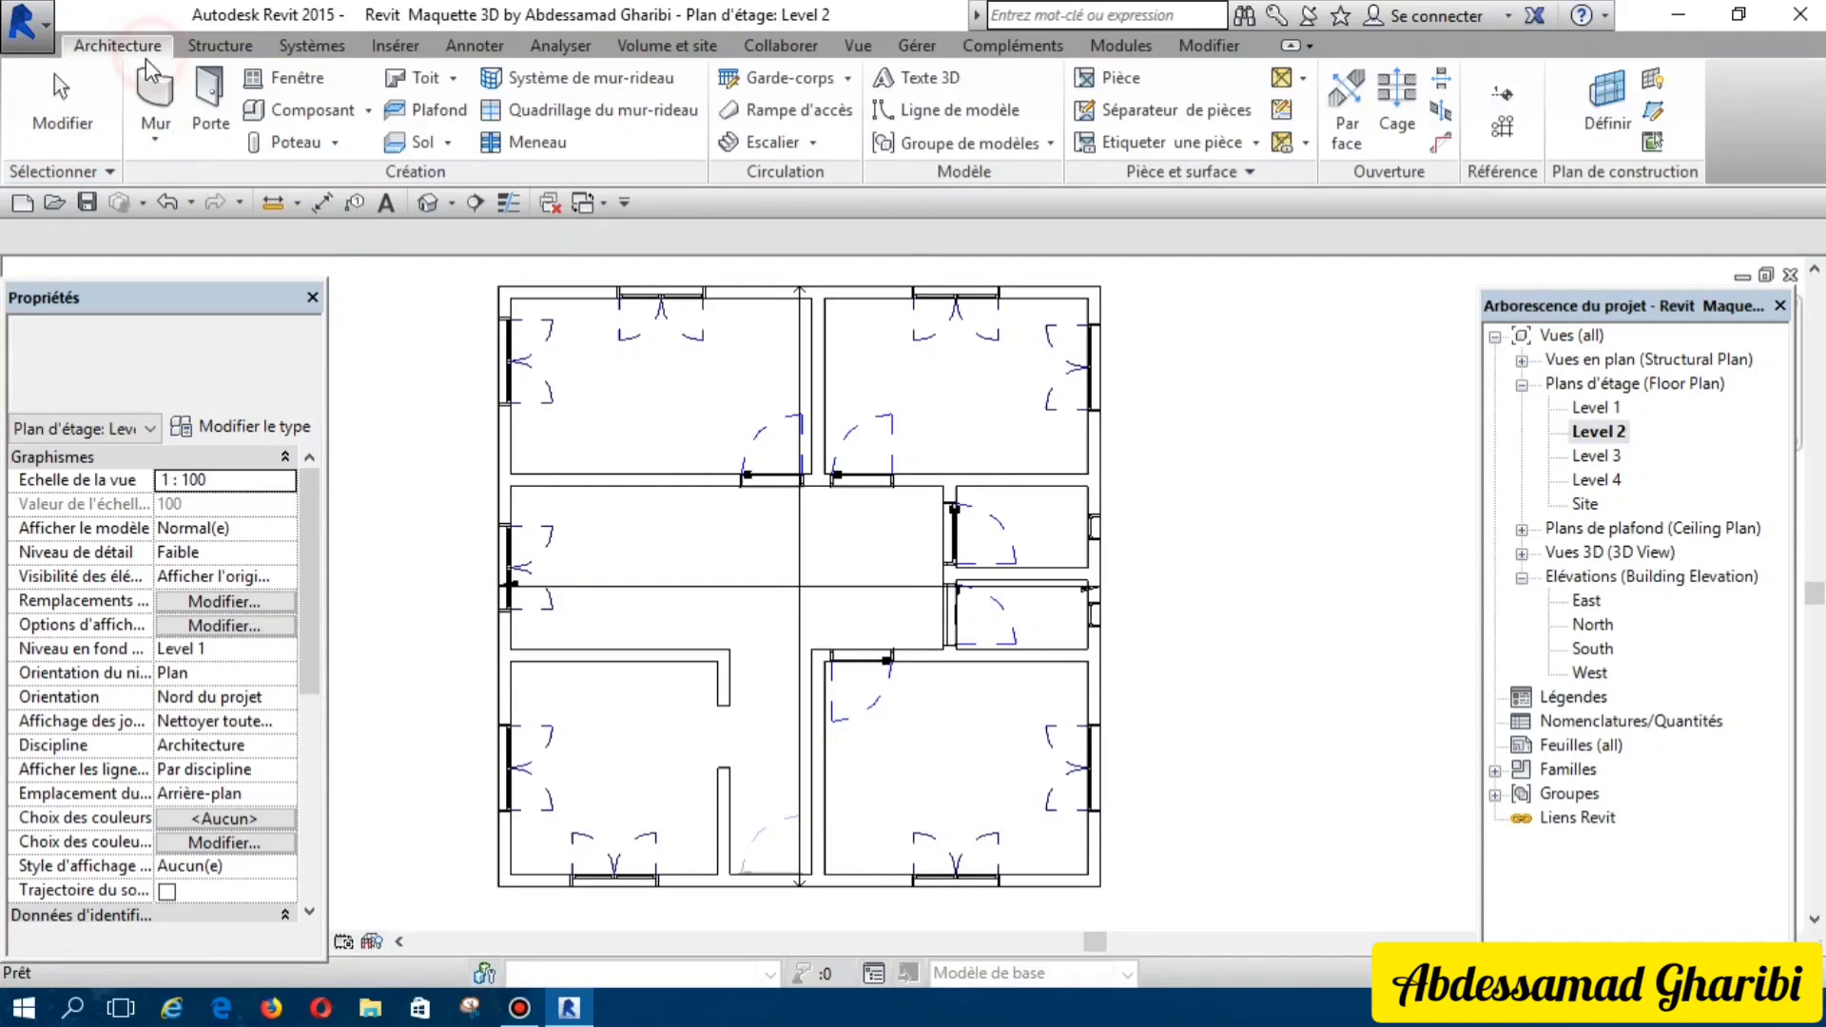
left_click(448, 143)
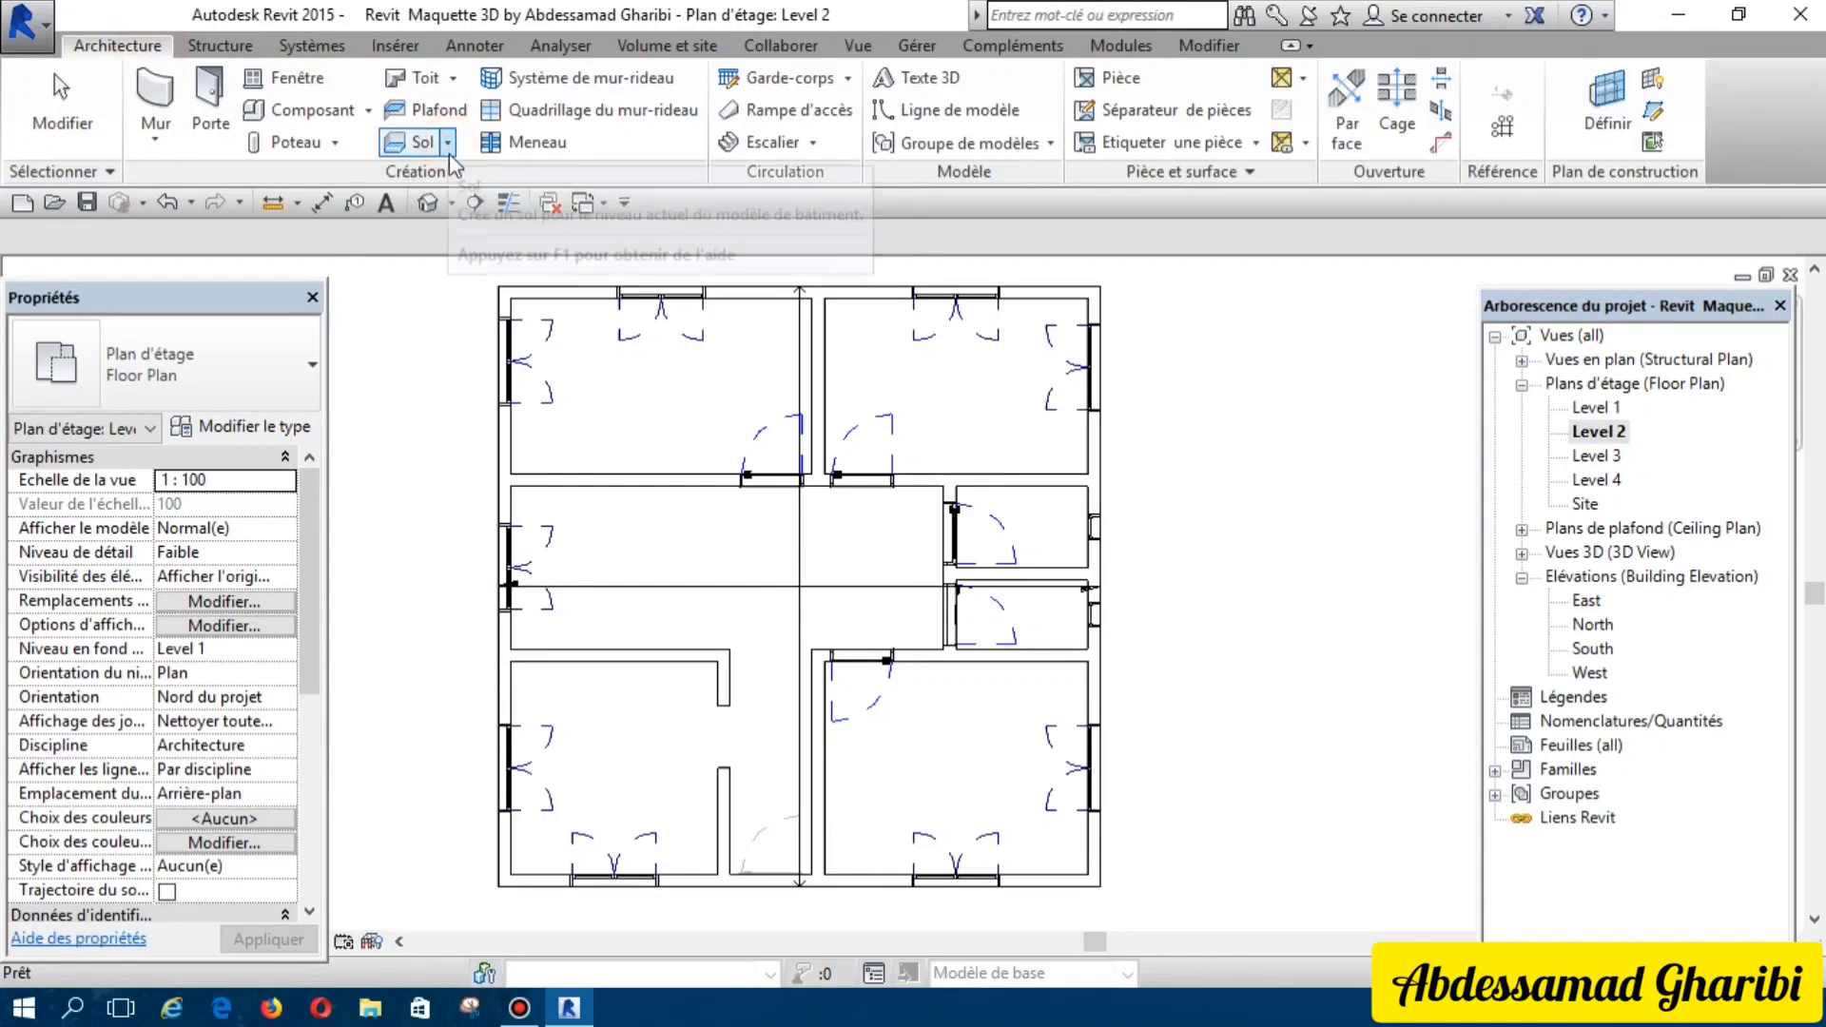
left_click(454, 243)
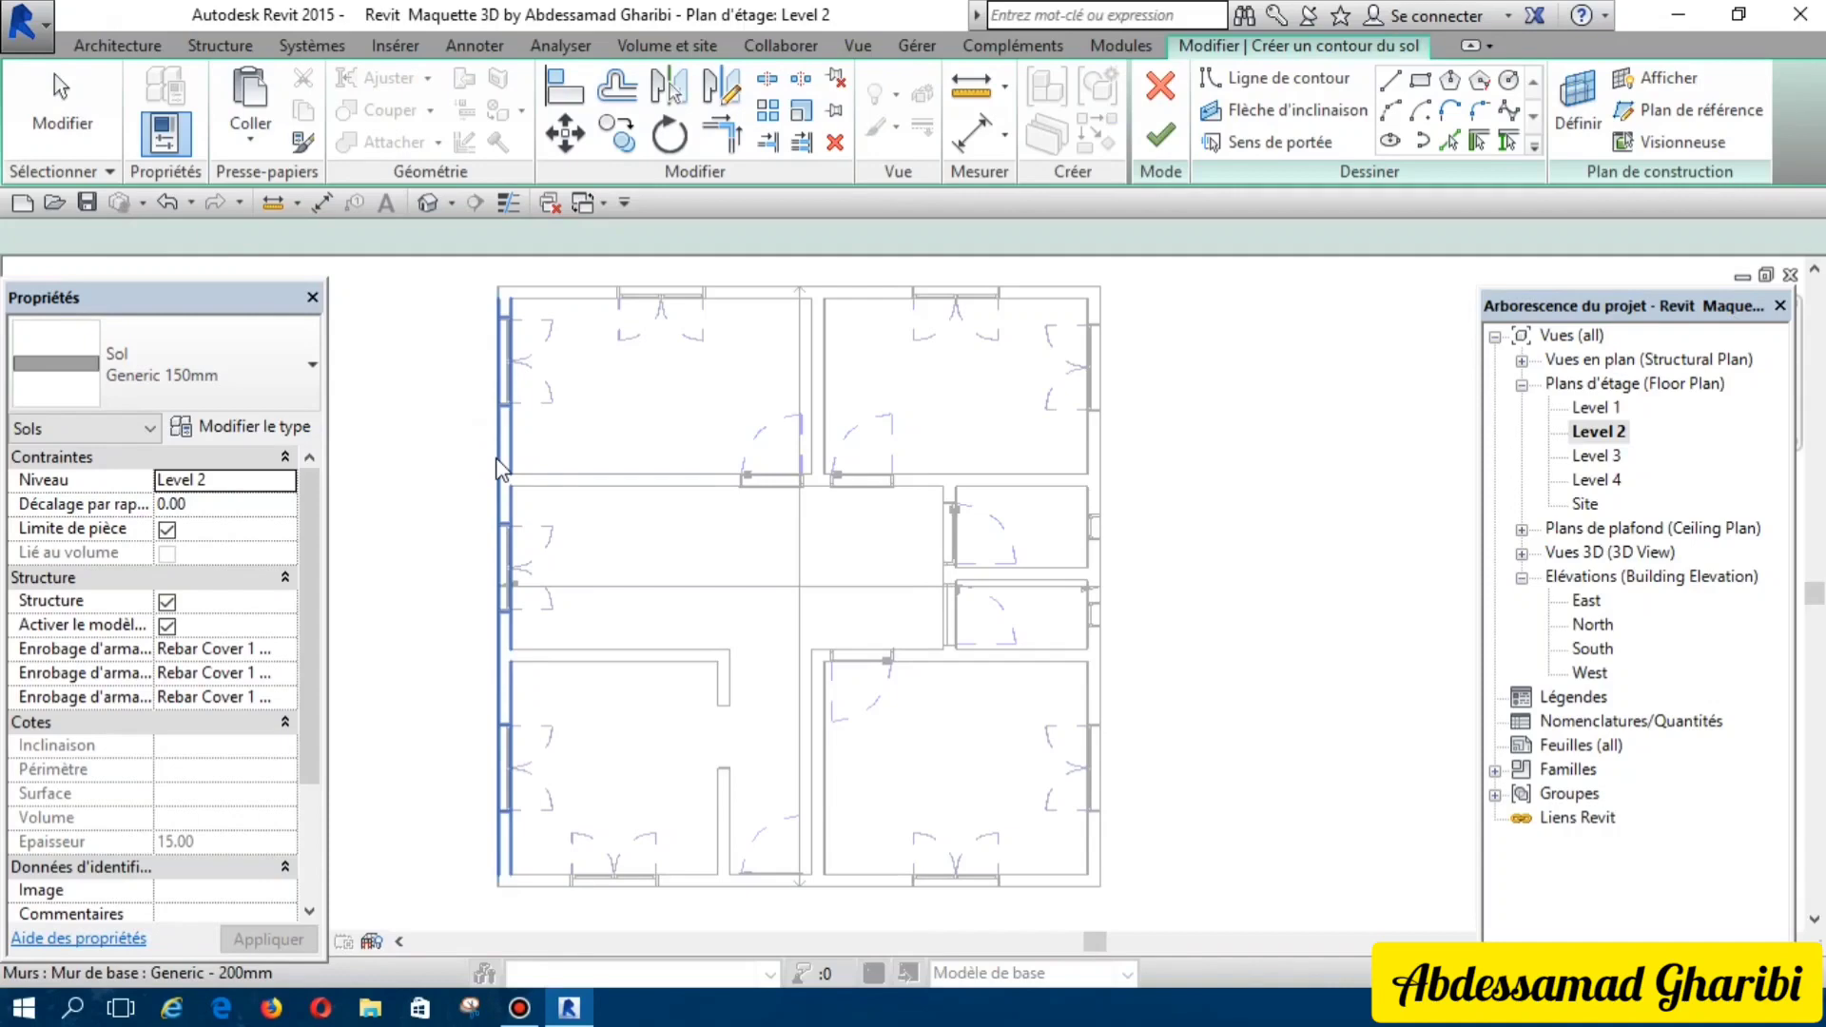
left_click(584, 310)
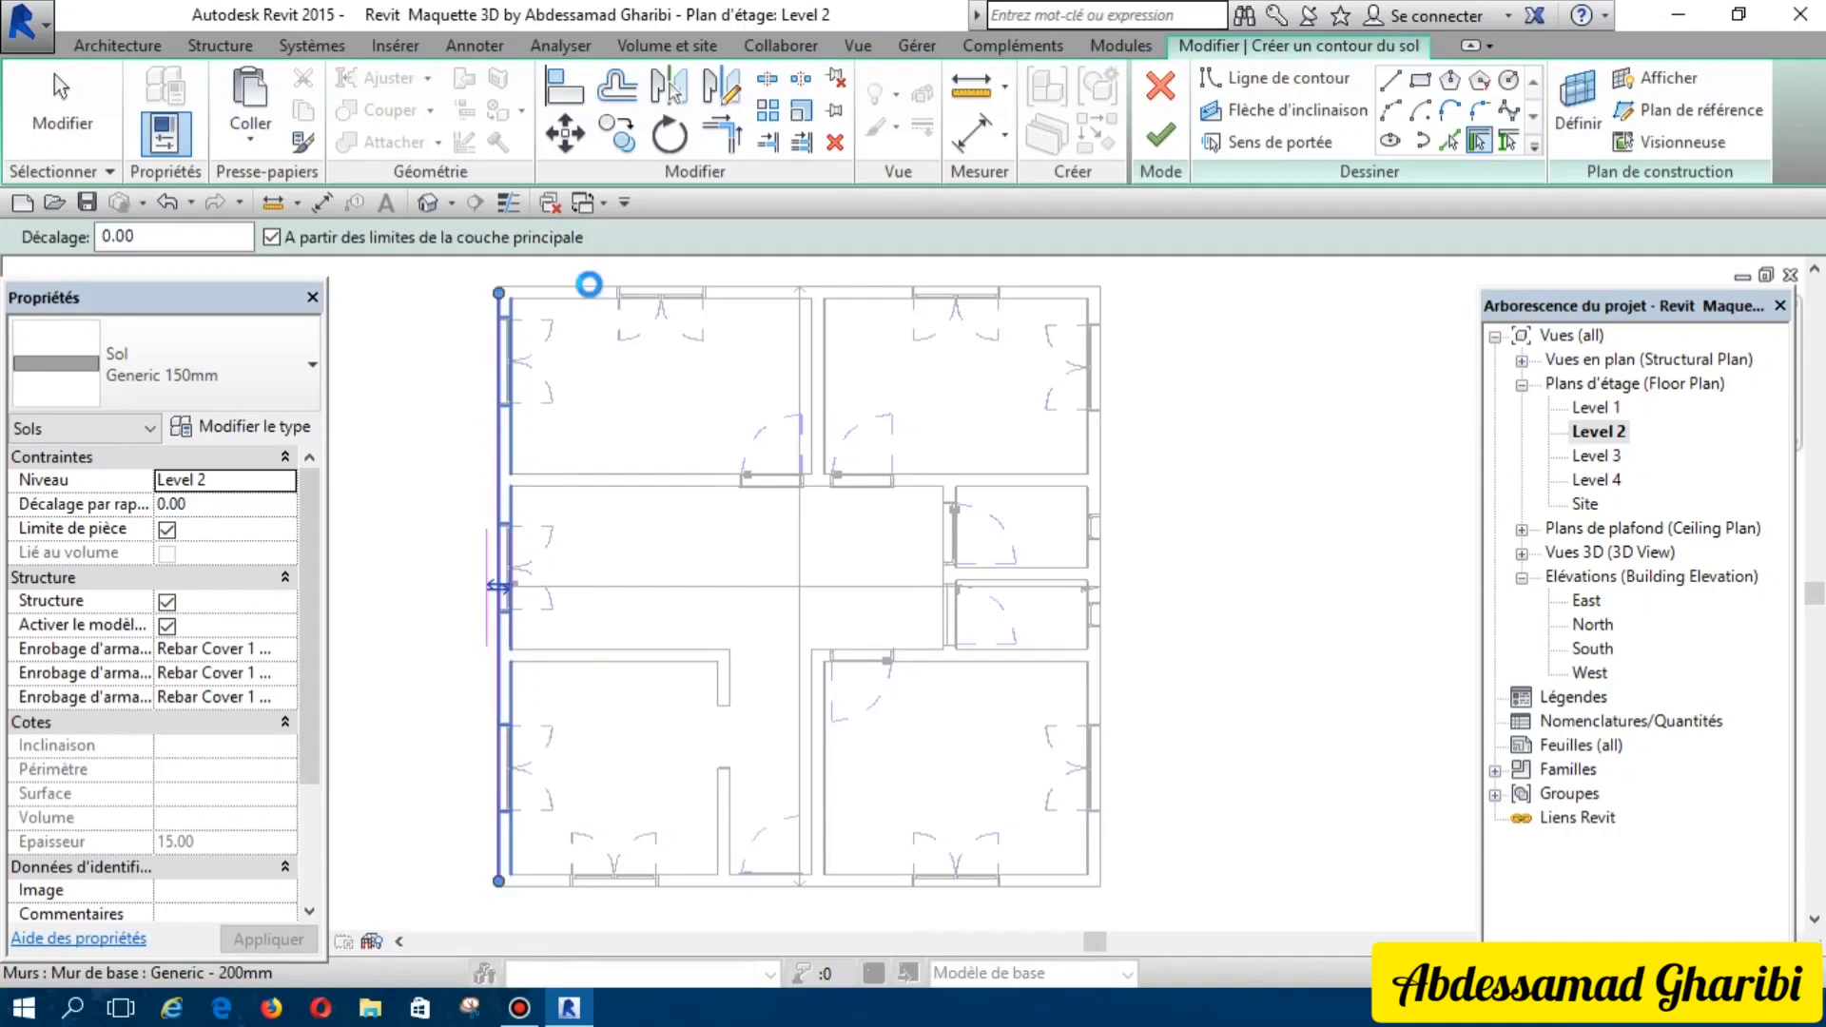
left_click(591, 288)
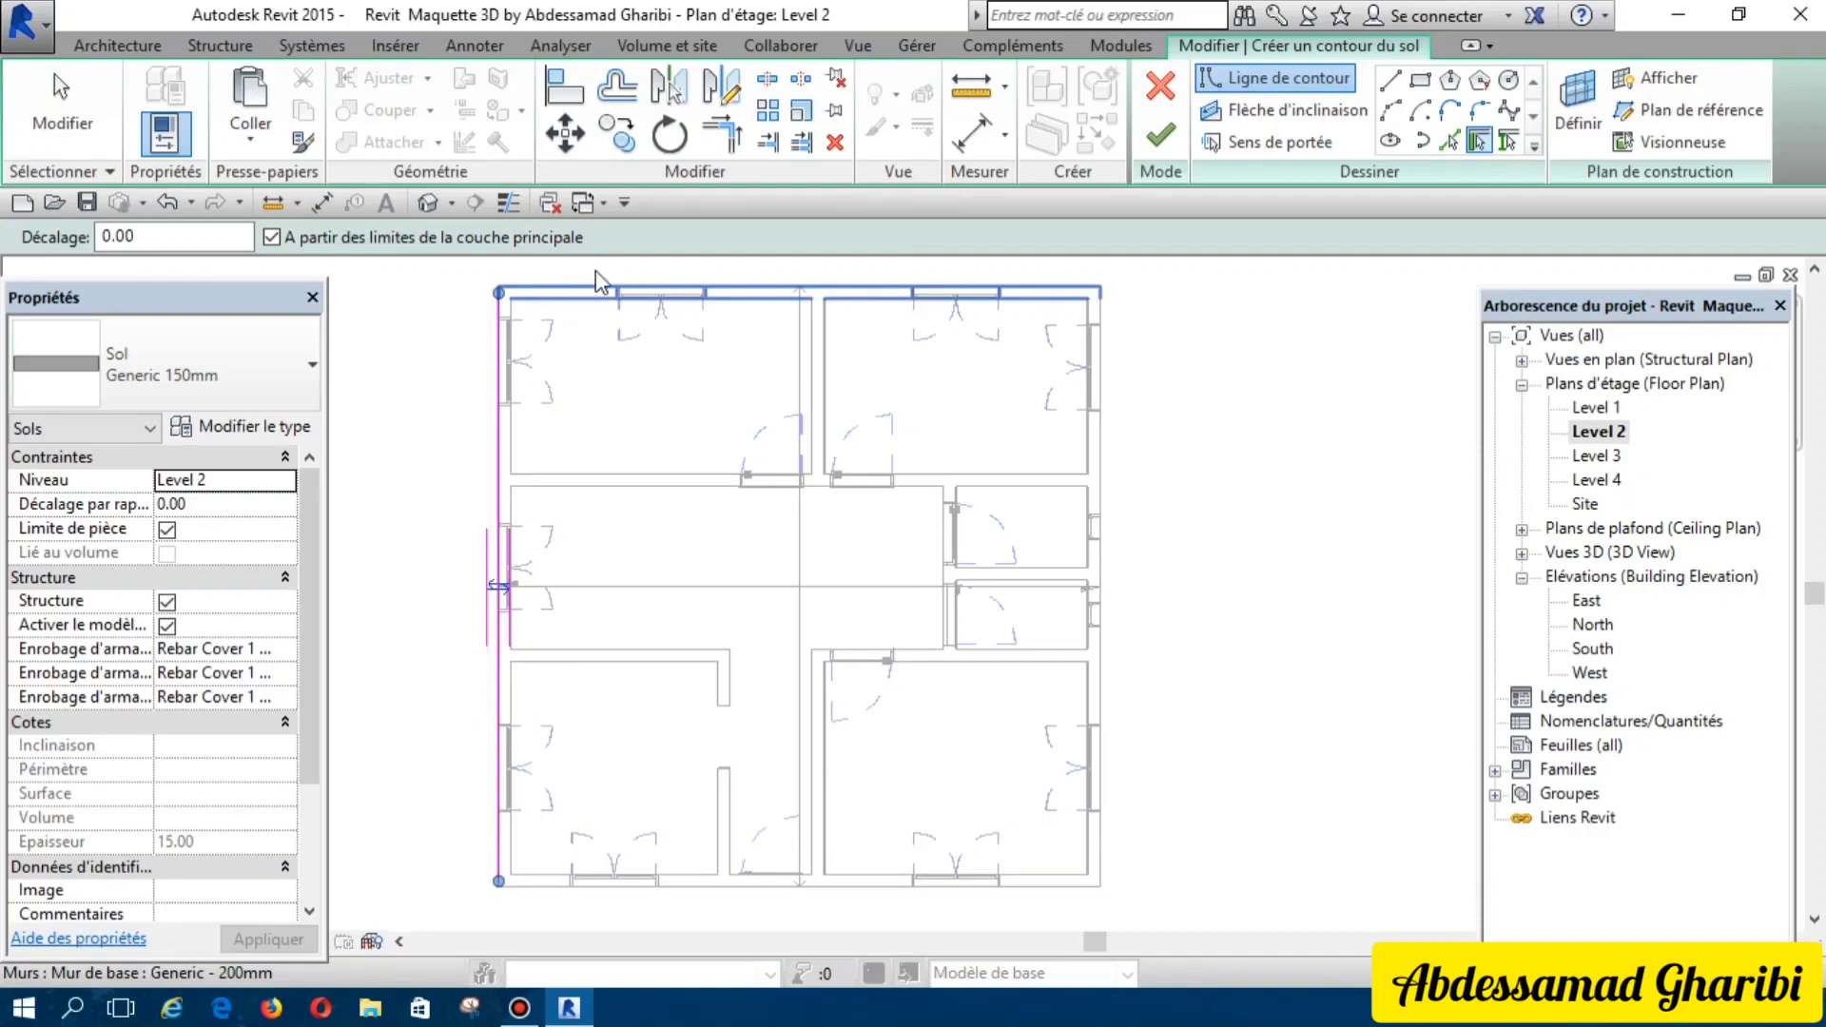
left_click(1097, 473)
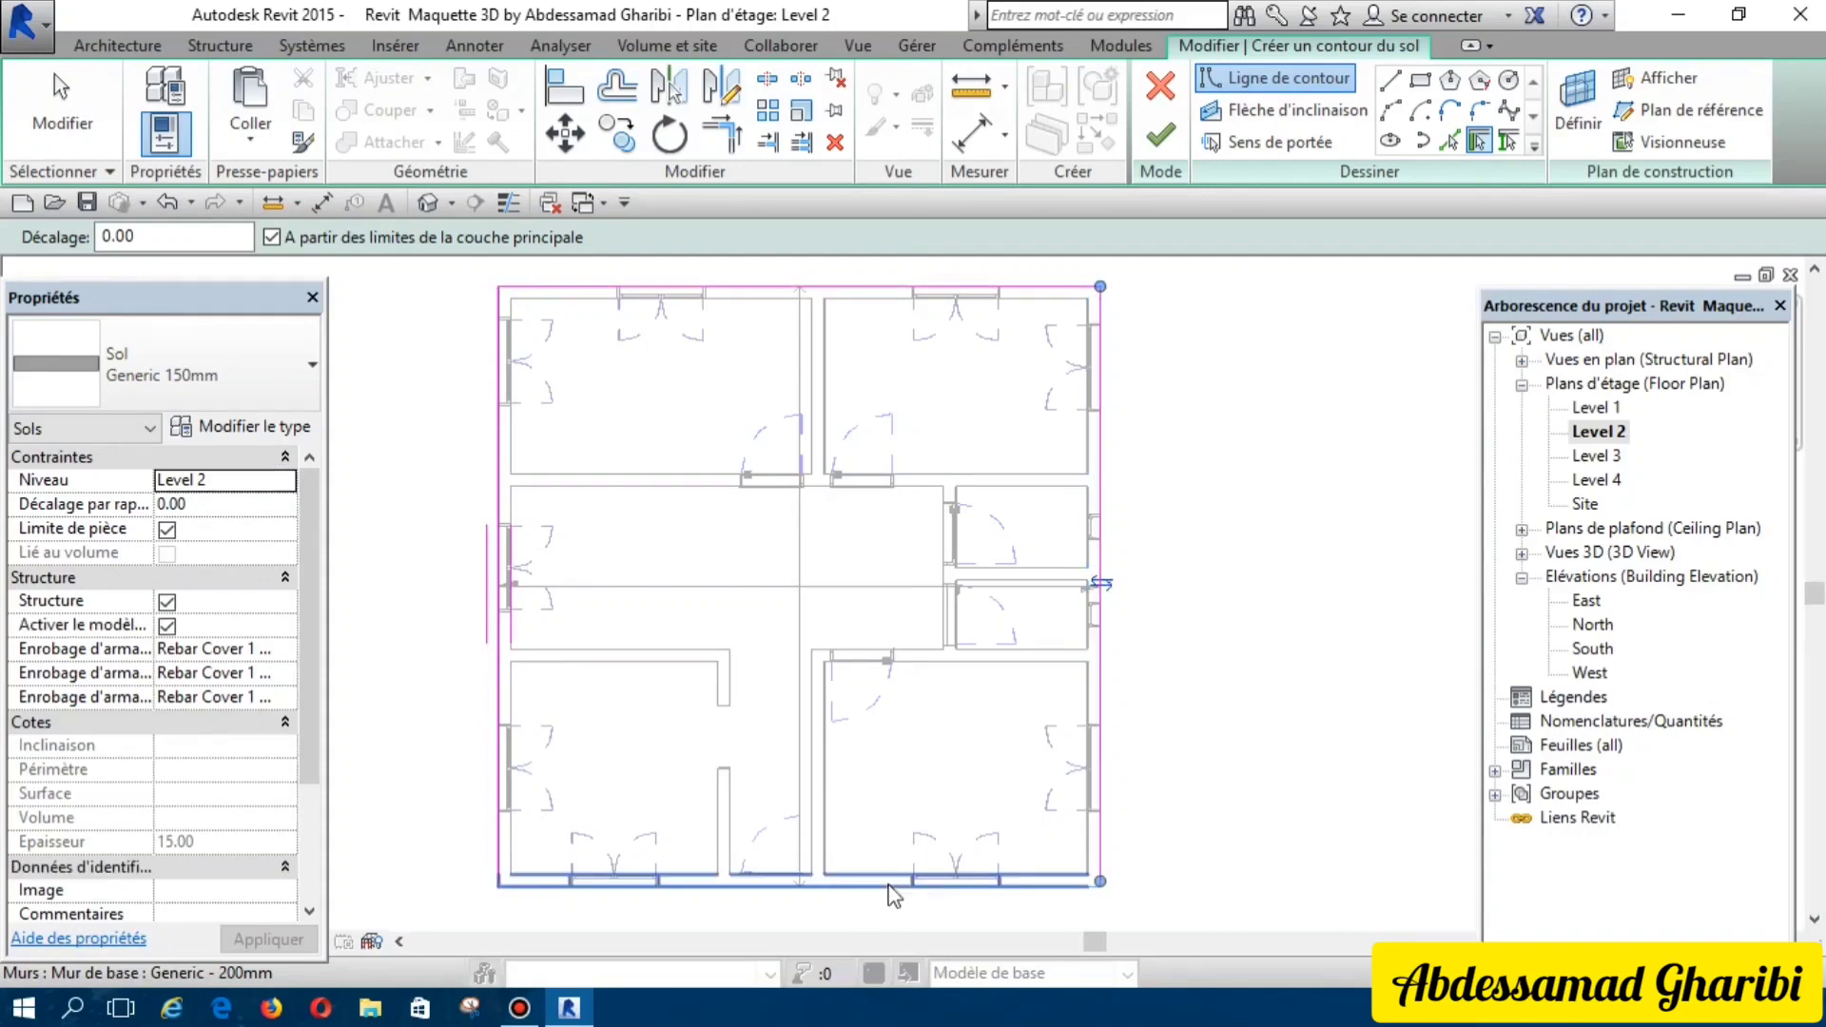
left_click(887, 882)
left_click(1155, 145)
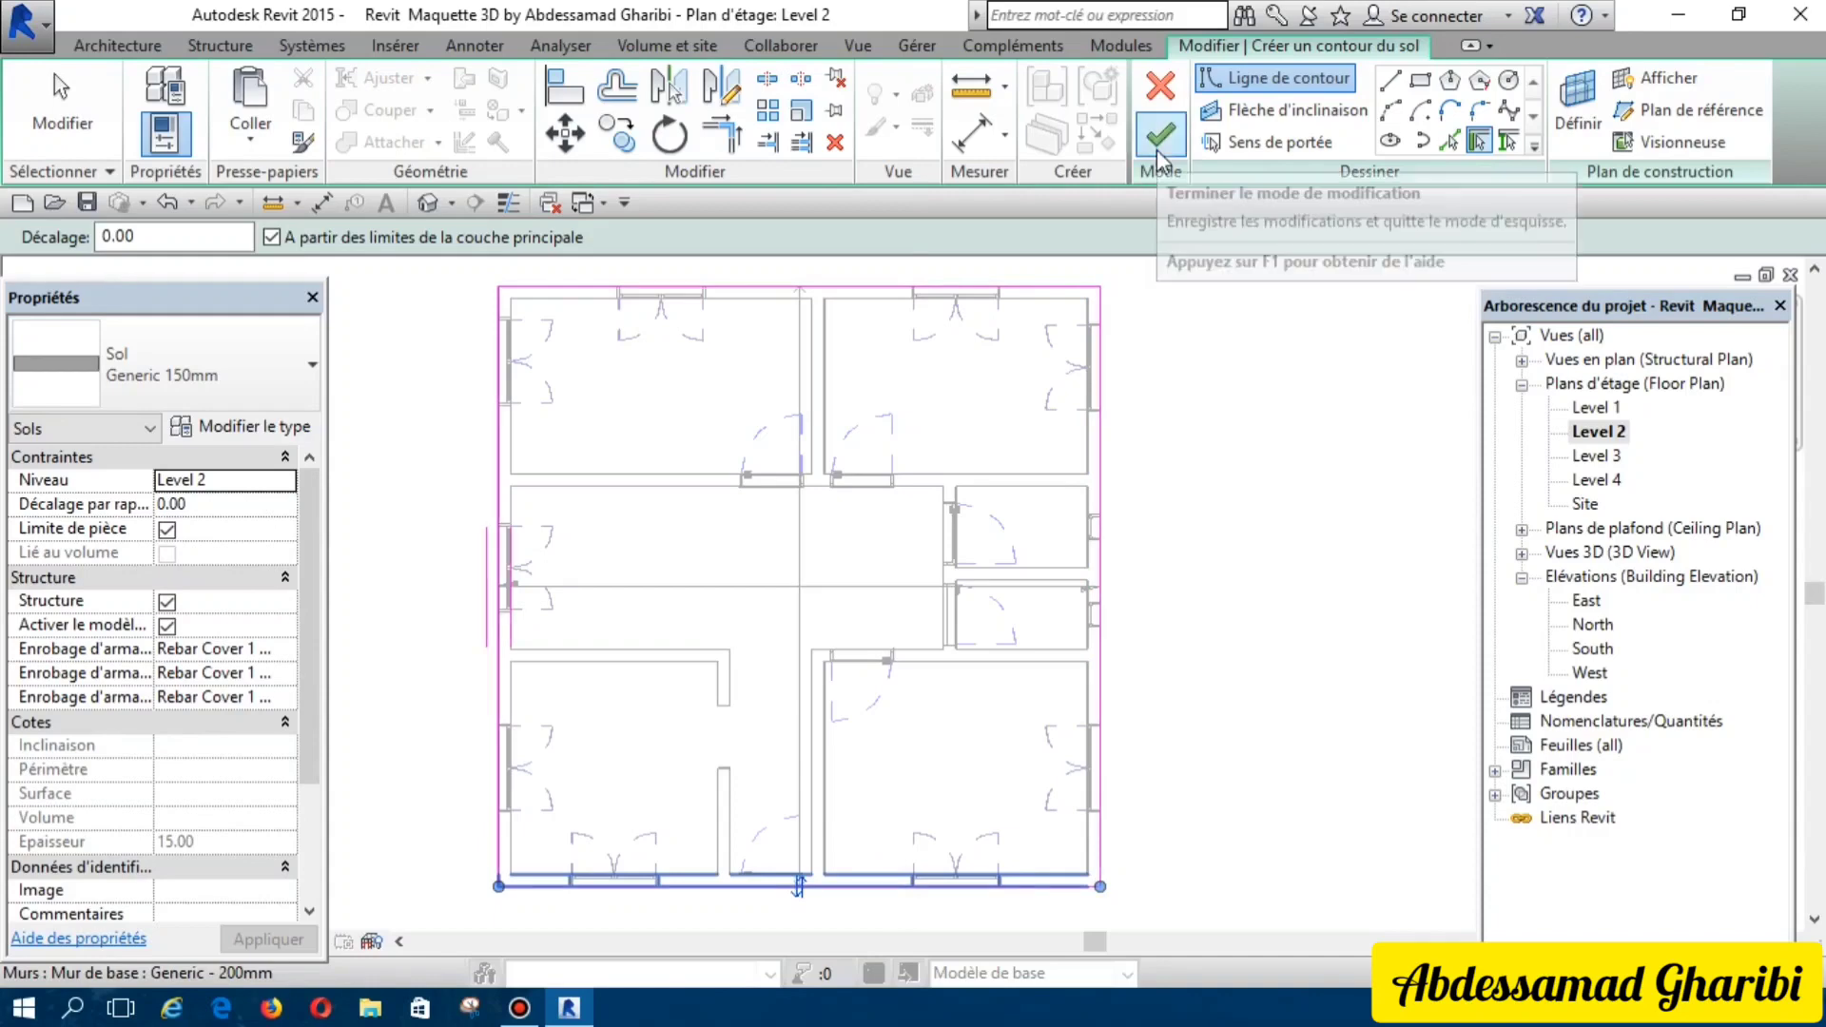
left_click(1286, 552)
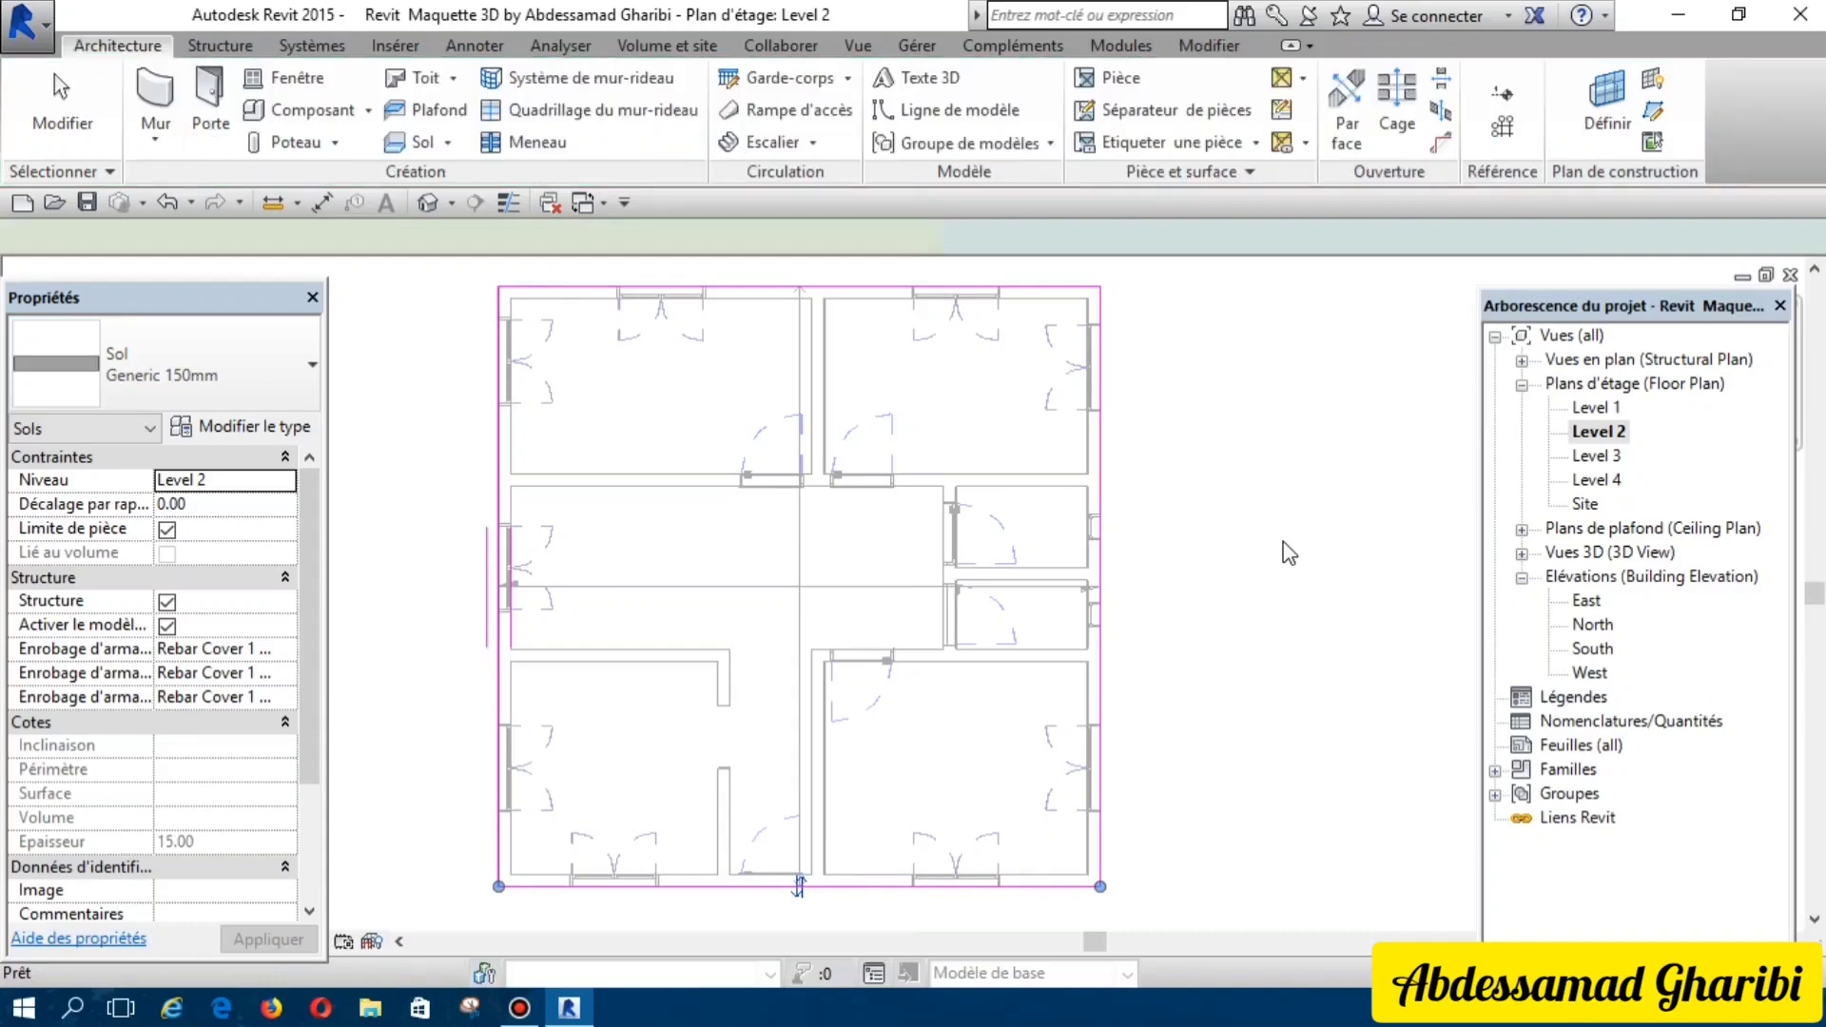
left_click(1605, 457)
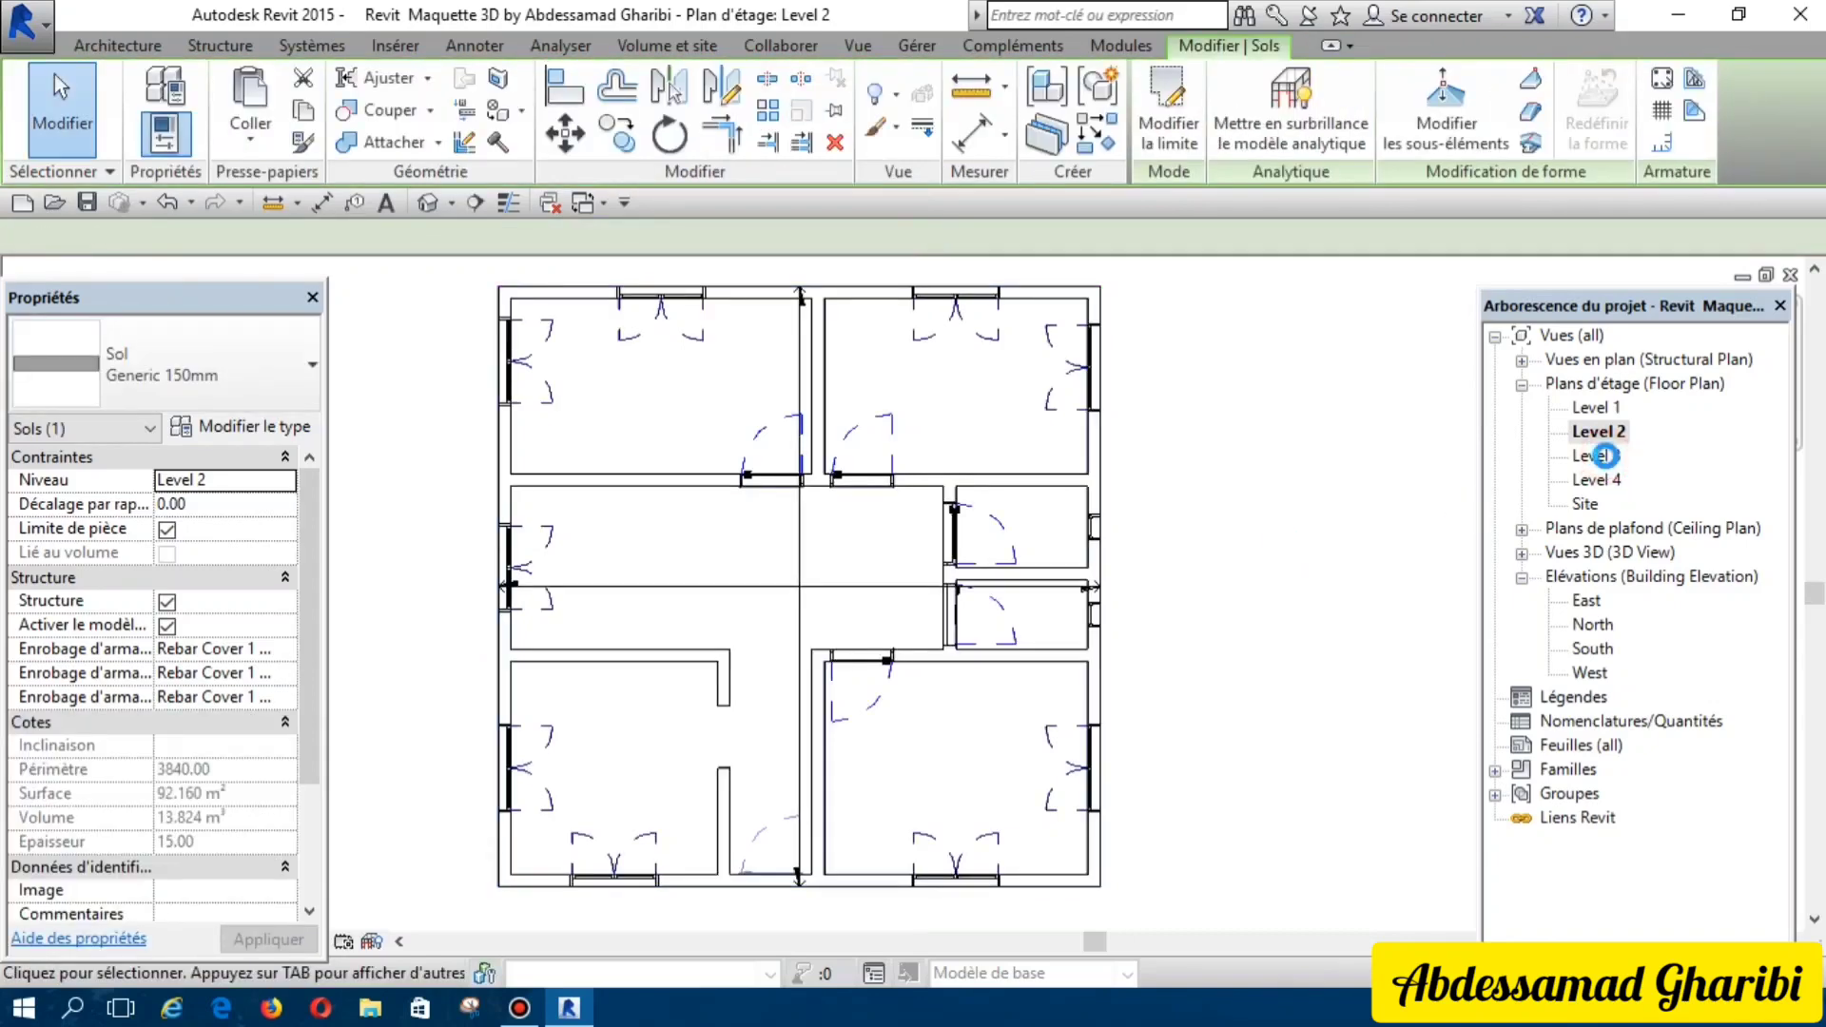
Step: Open the Level 3 floor plan and start sketching a new floor
double_click(1605, 457)
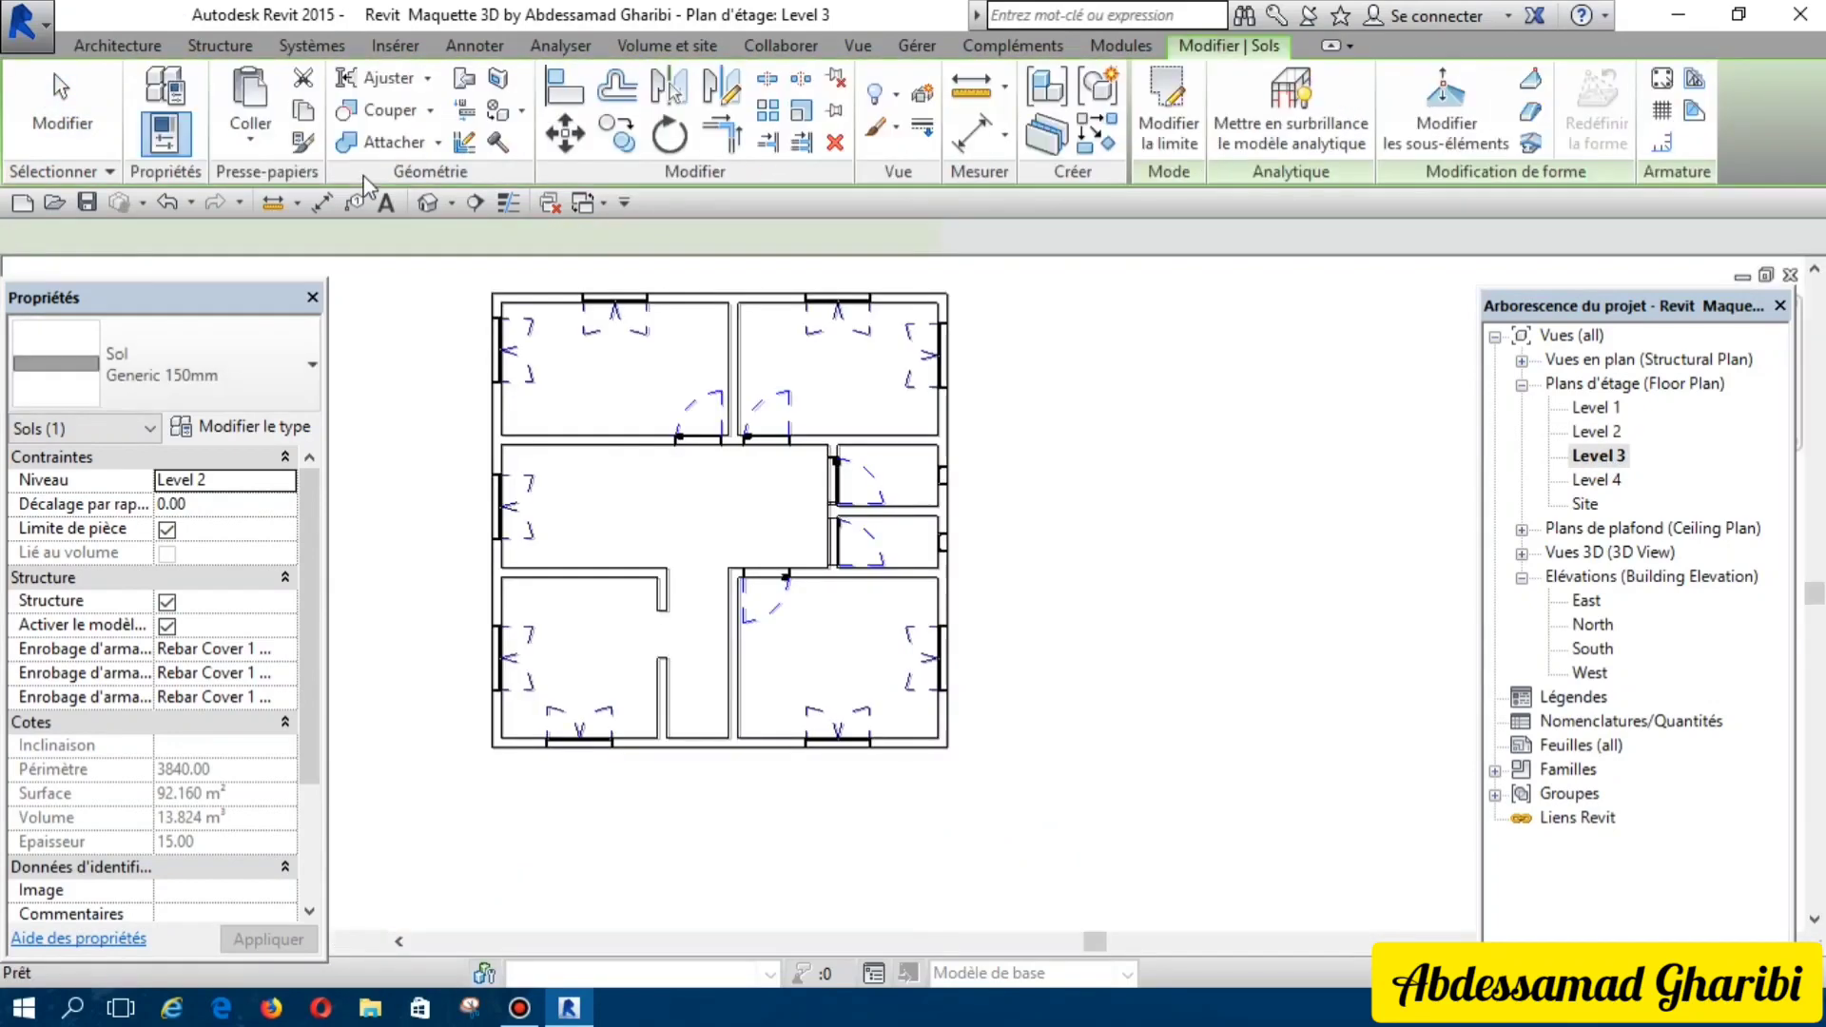
left_click(141, 45)
left_click(141, 46)
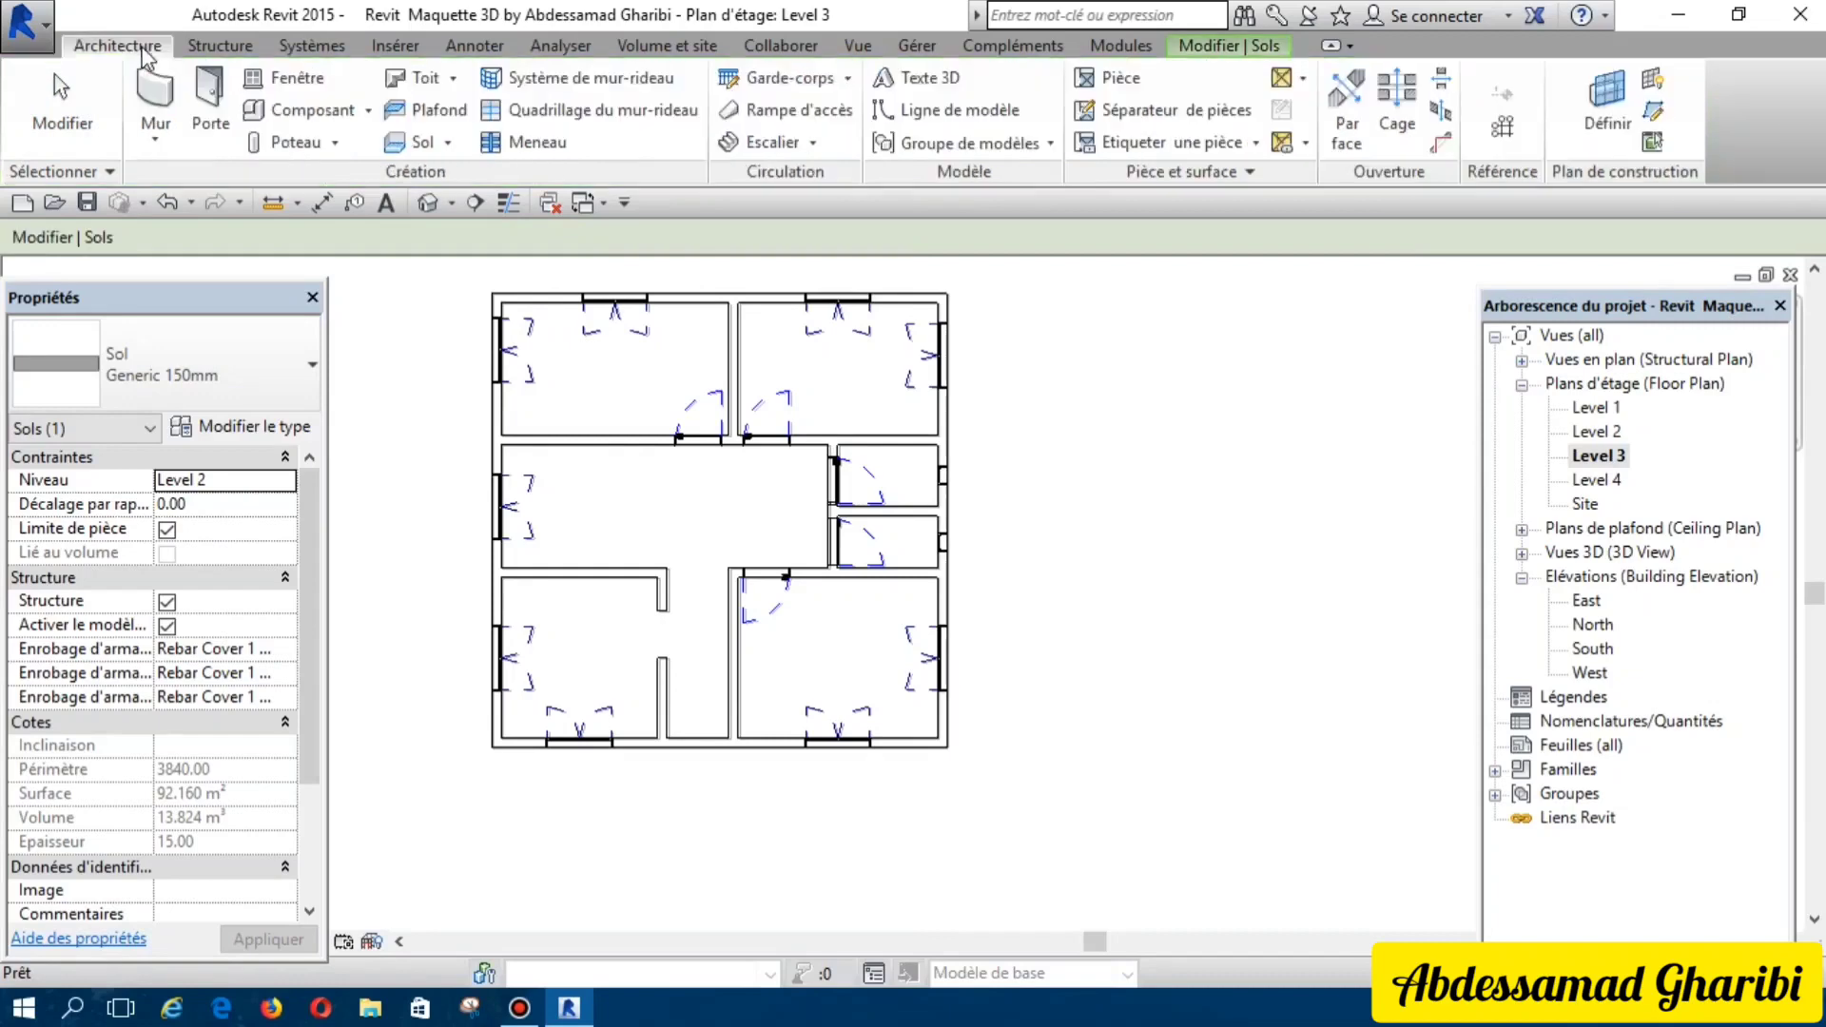
left_click(447, 142)
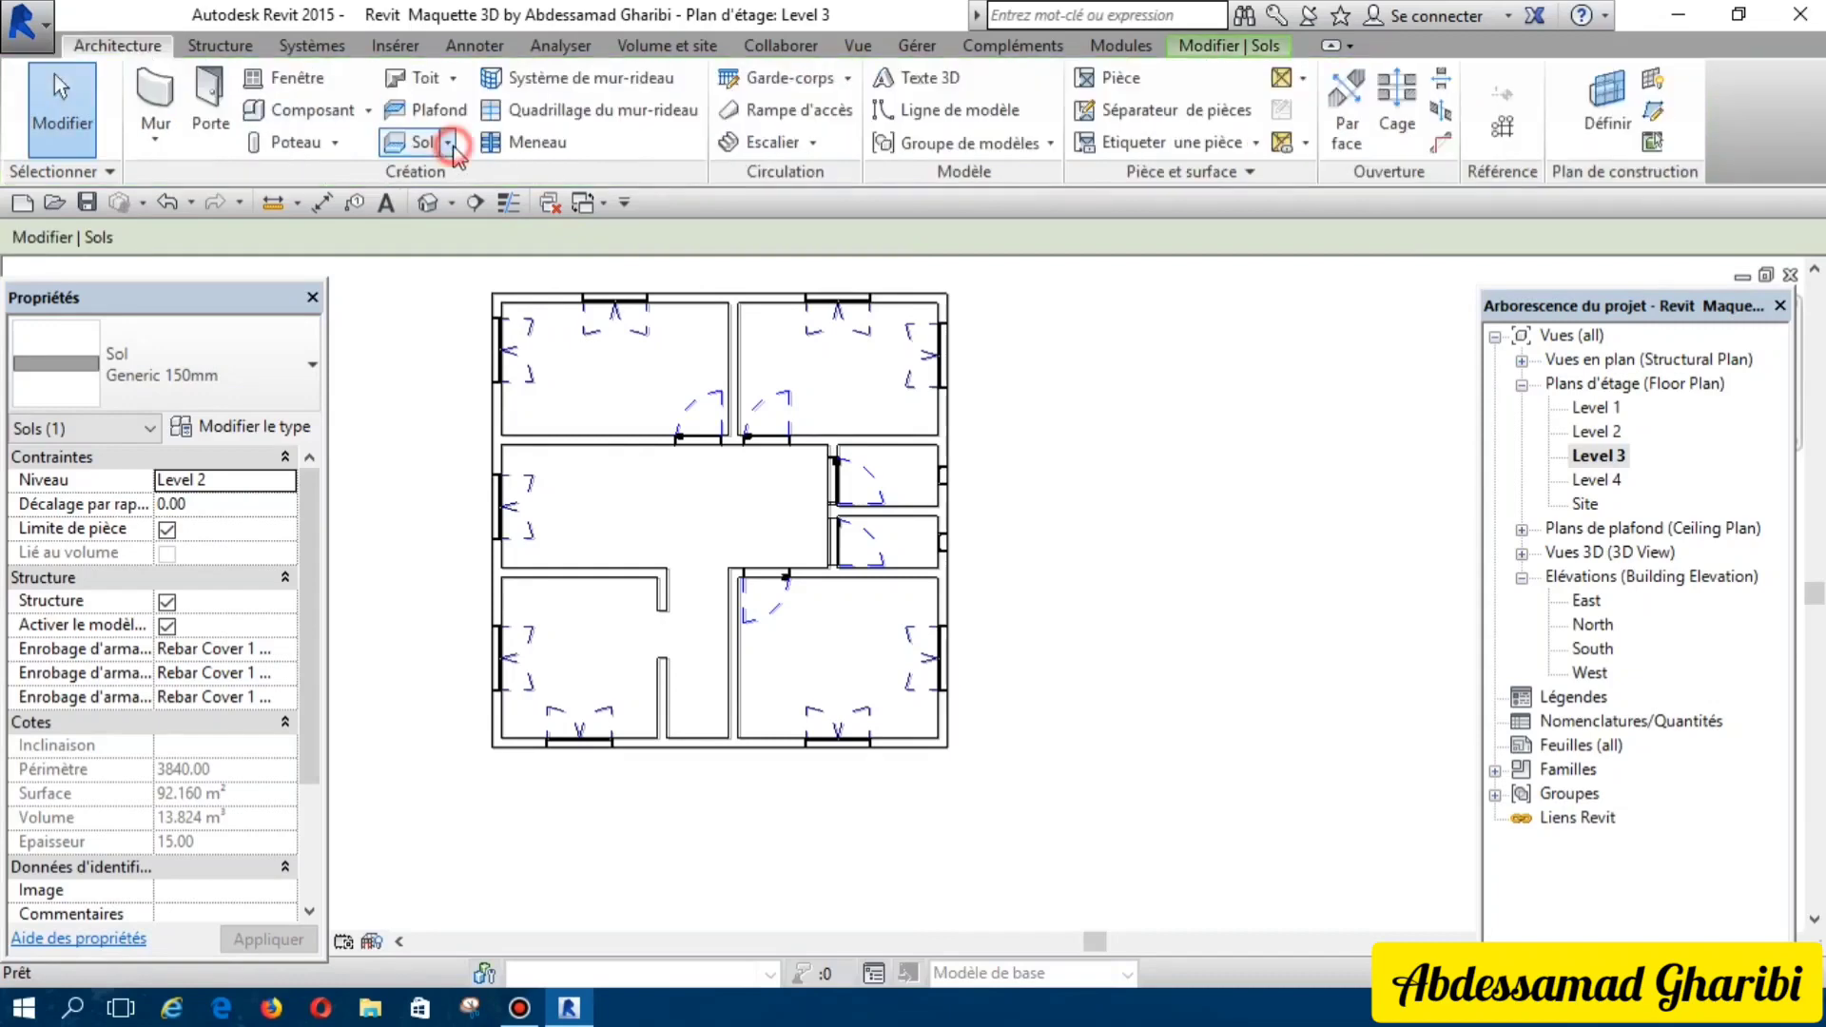
left_click(422, 238)
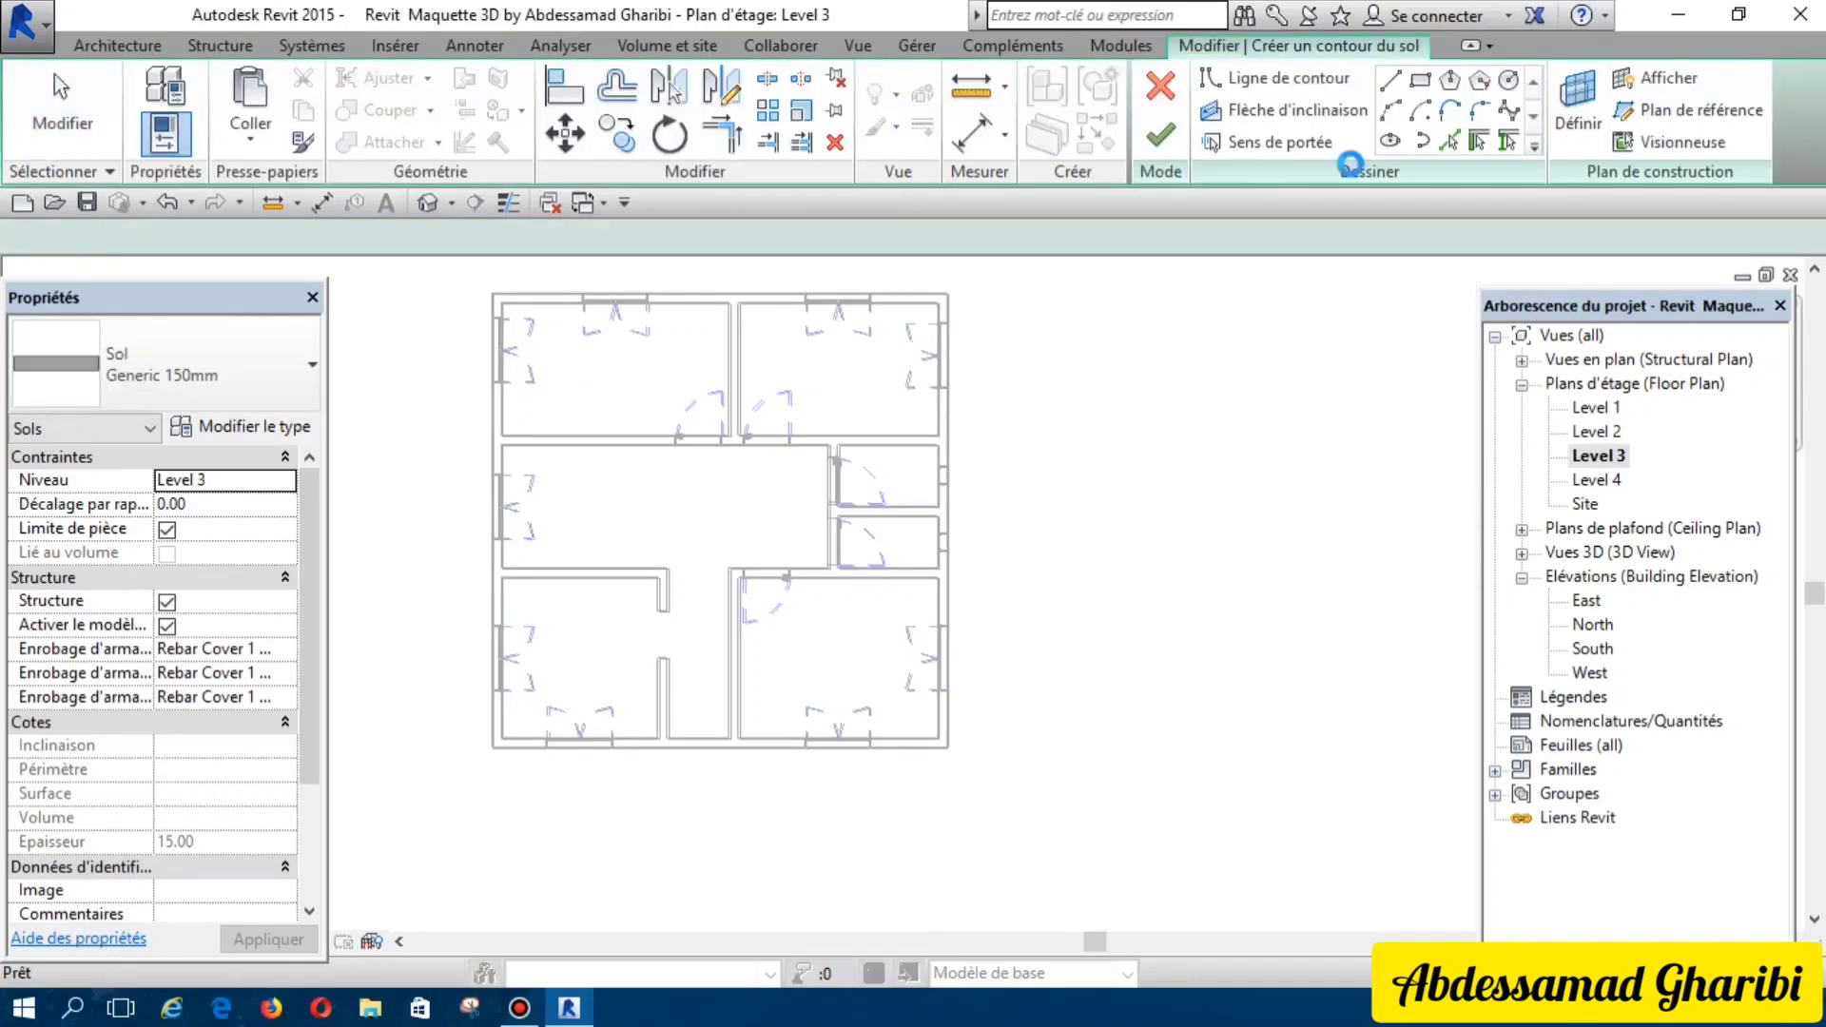
Step: Pick the four exterior walls to create a Generic 150mm floor of 92.160 m² and 13.824 m³
left_click(1451, 144)
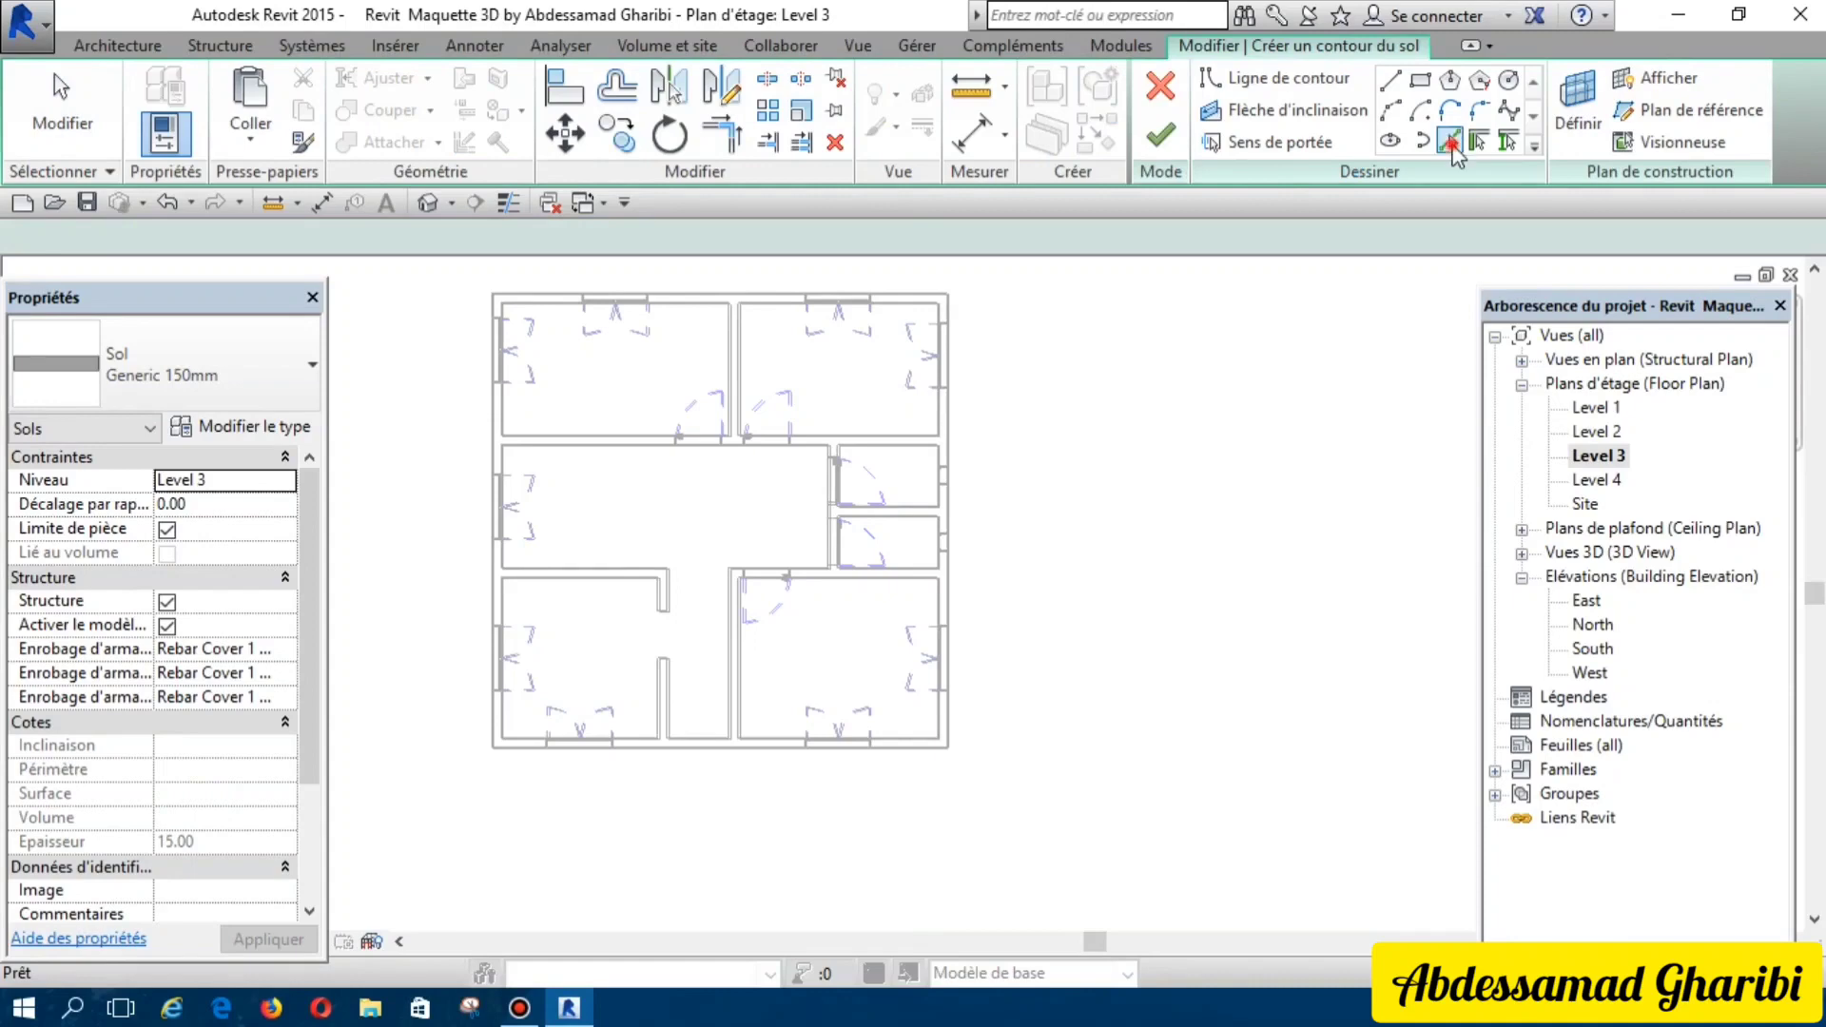
left_click(755, 294)
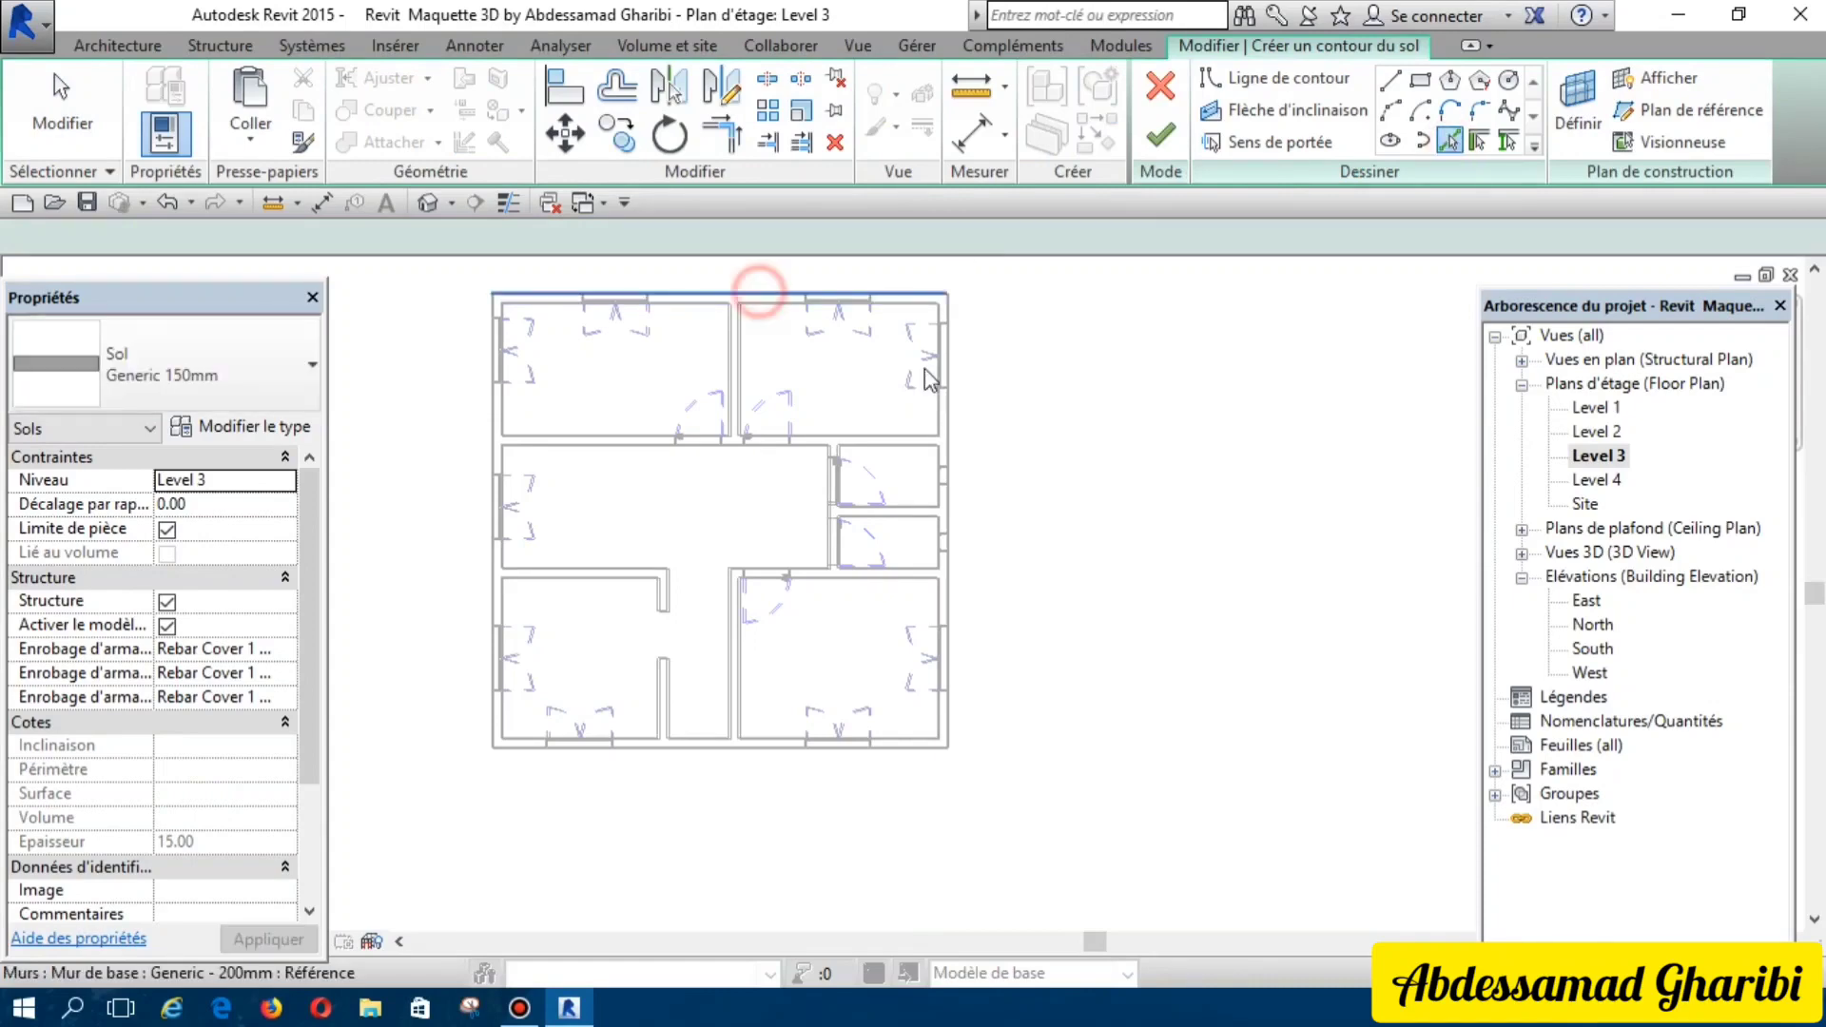
left_click(951, 435)
left_click(879, 741)
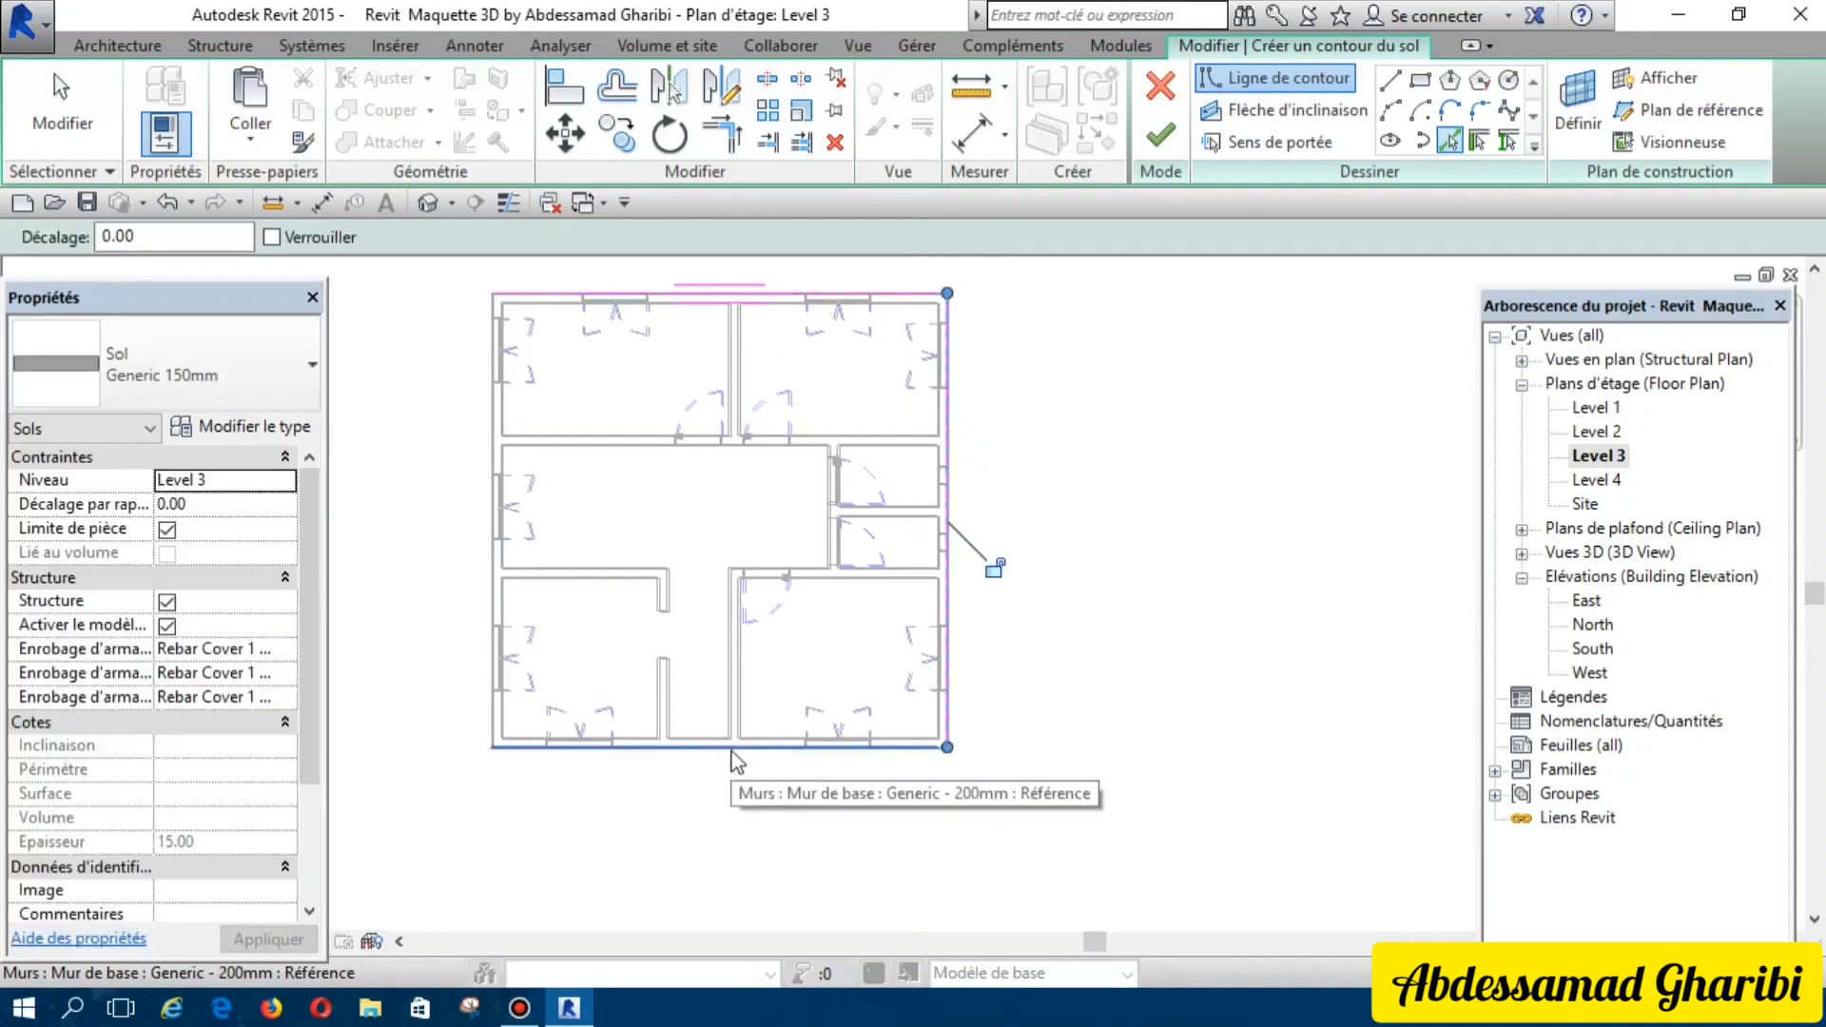
left_click(731, 752)
left_click(492, 583)
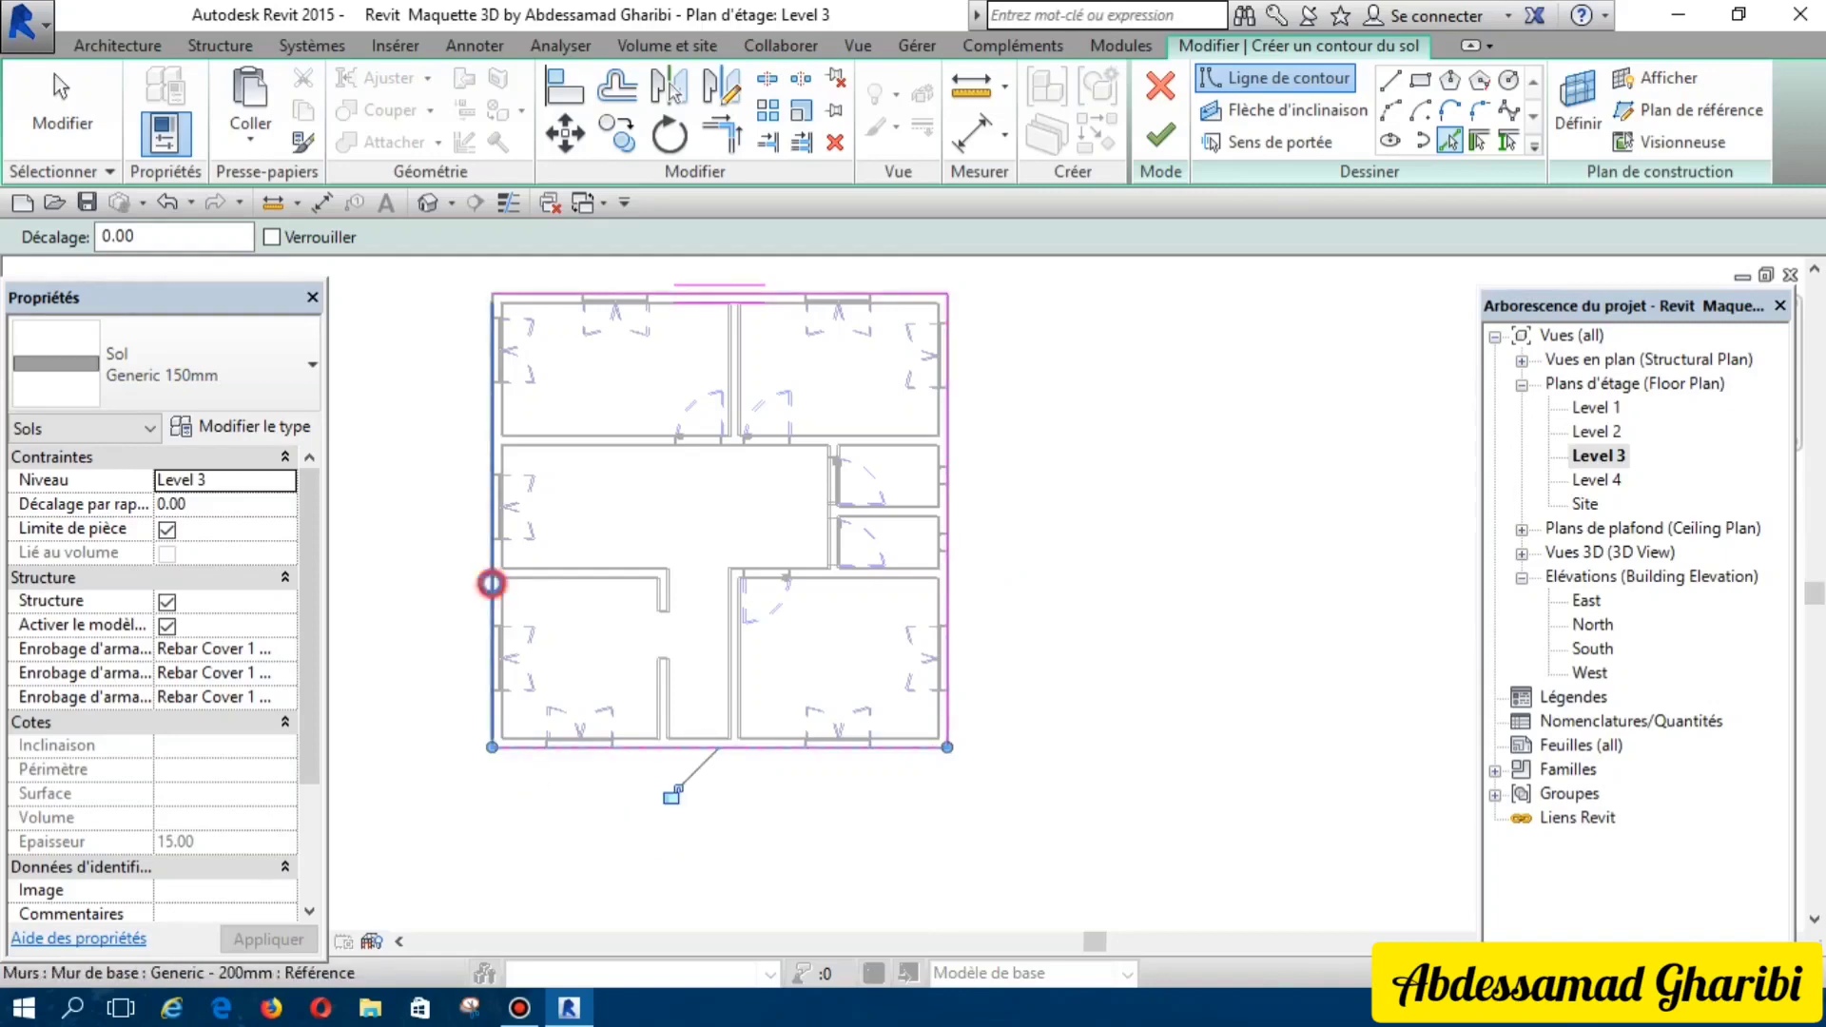
left_click(1170, 140)
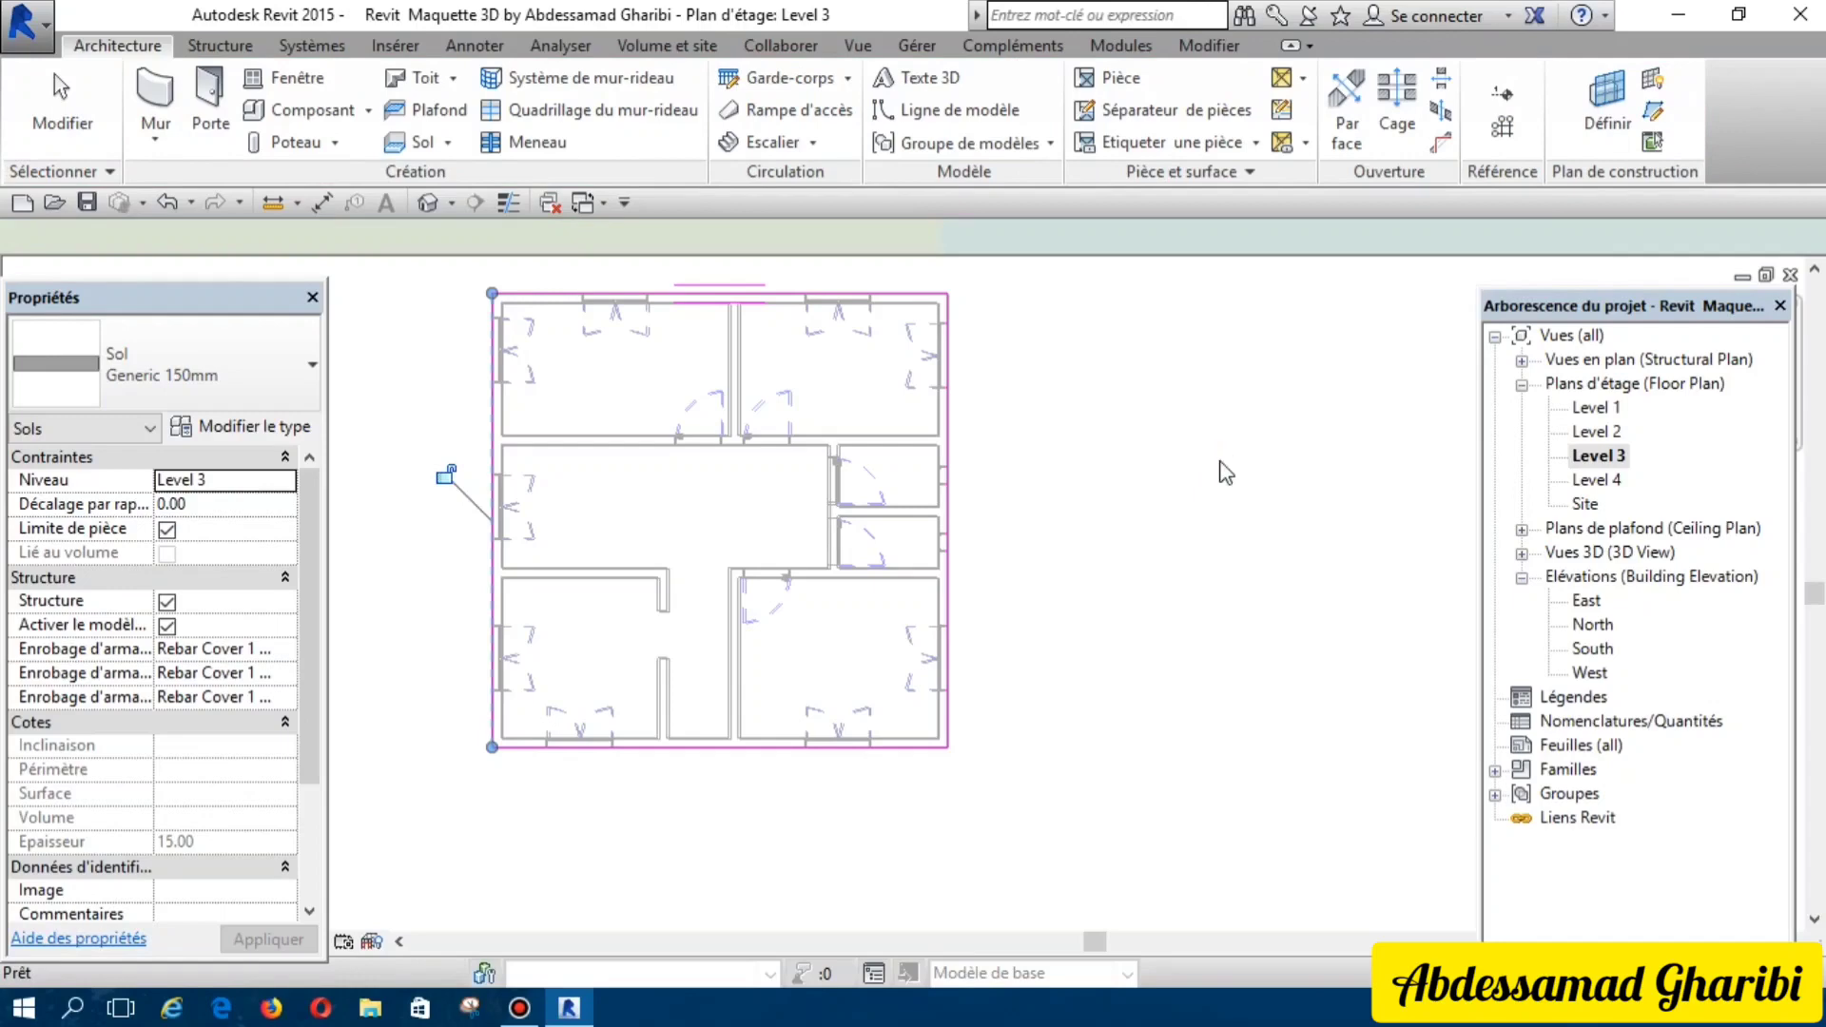
Step: Open the Level 4 plan, copy the existing floor, and start sketching a new floor
double_click(1593, 481)
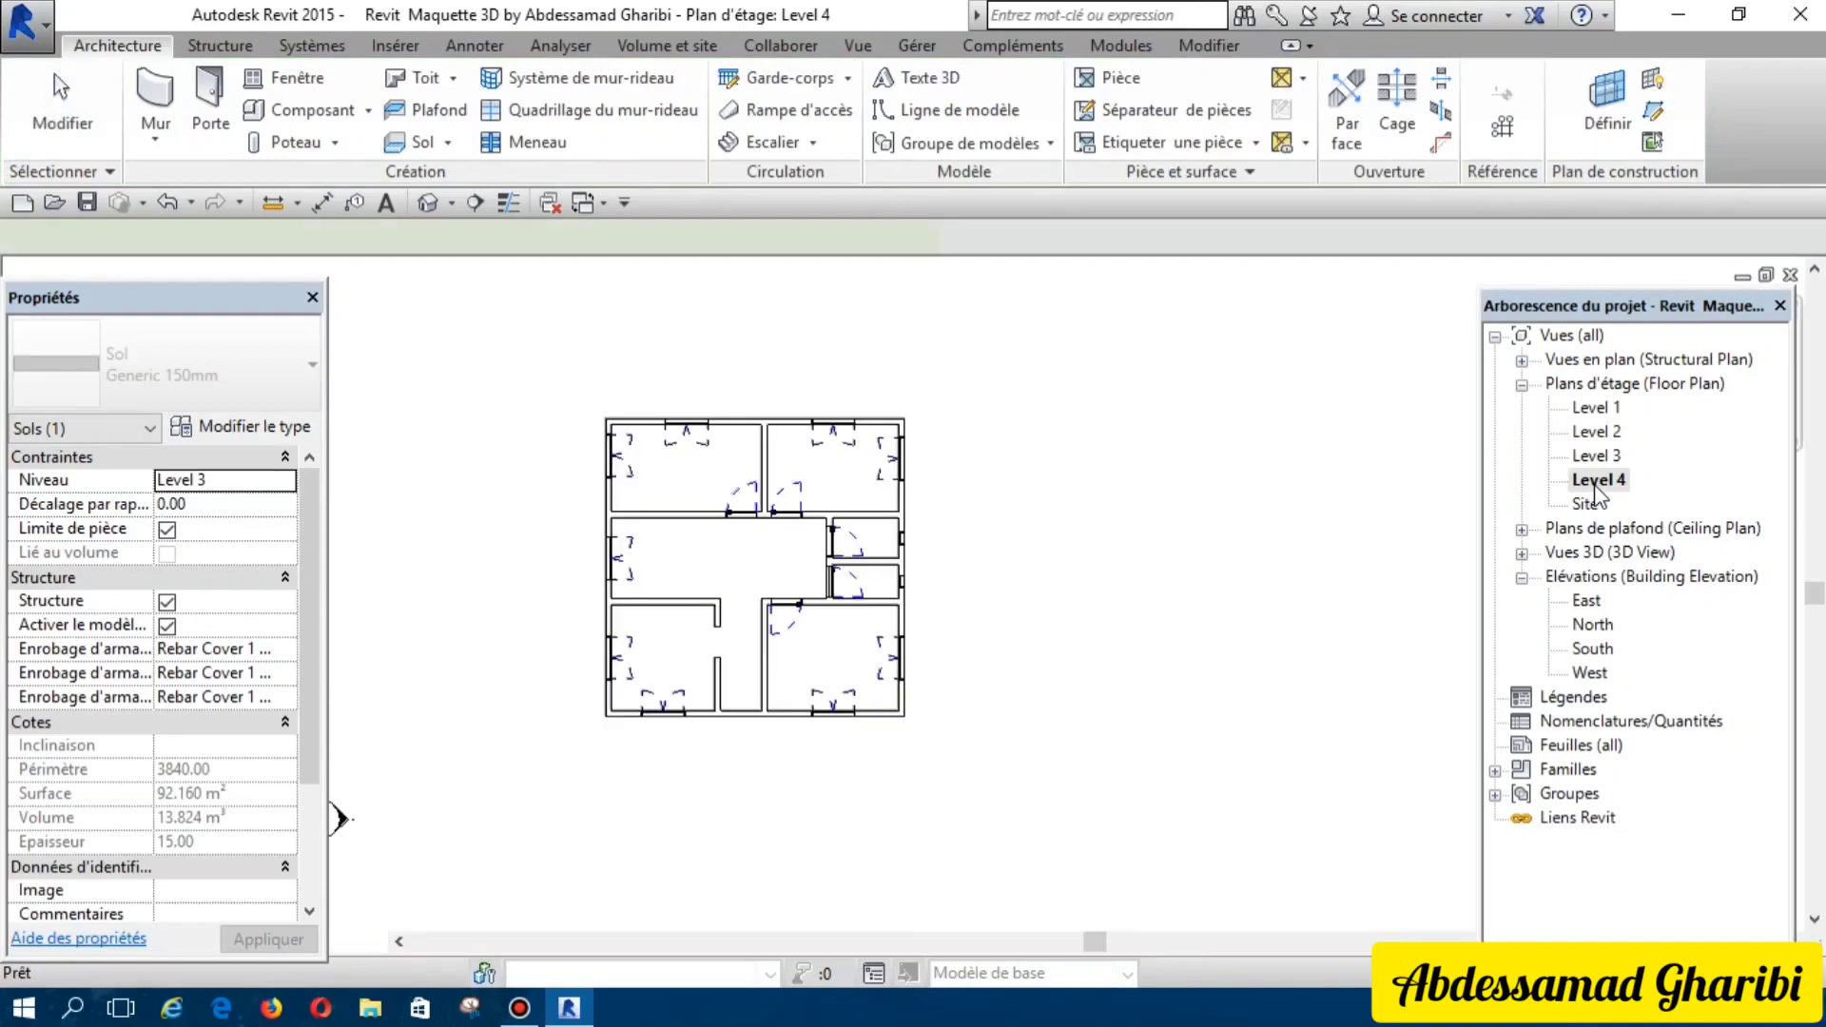
left_click(491, 605)
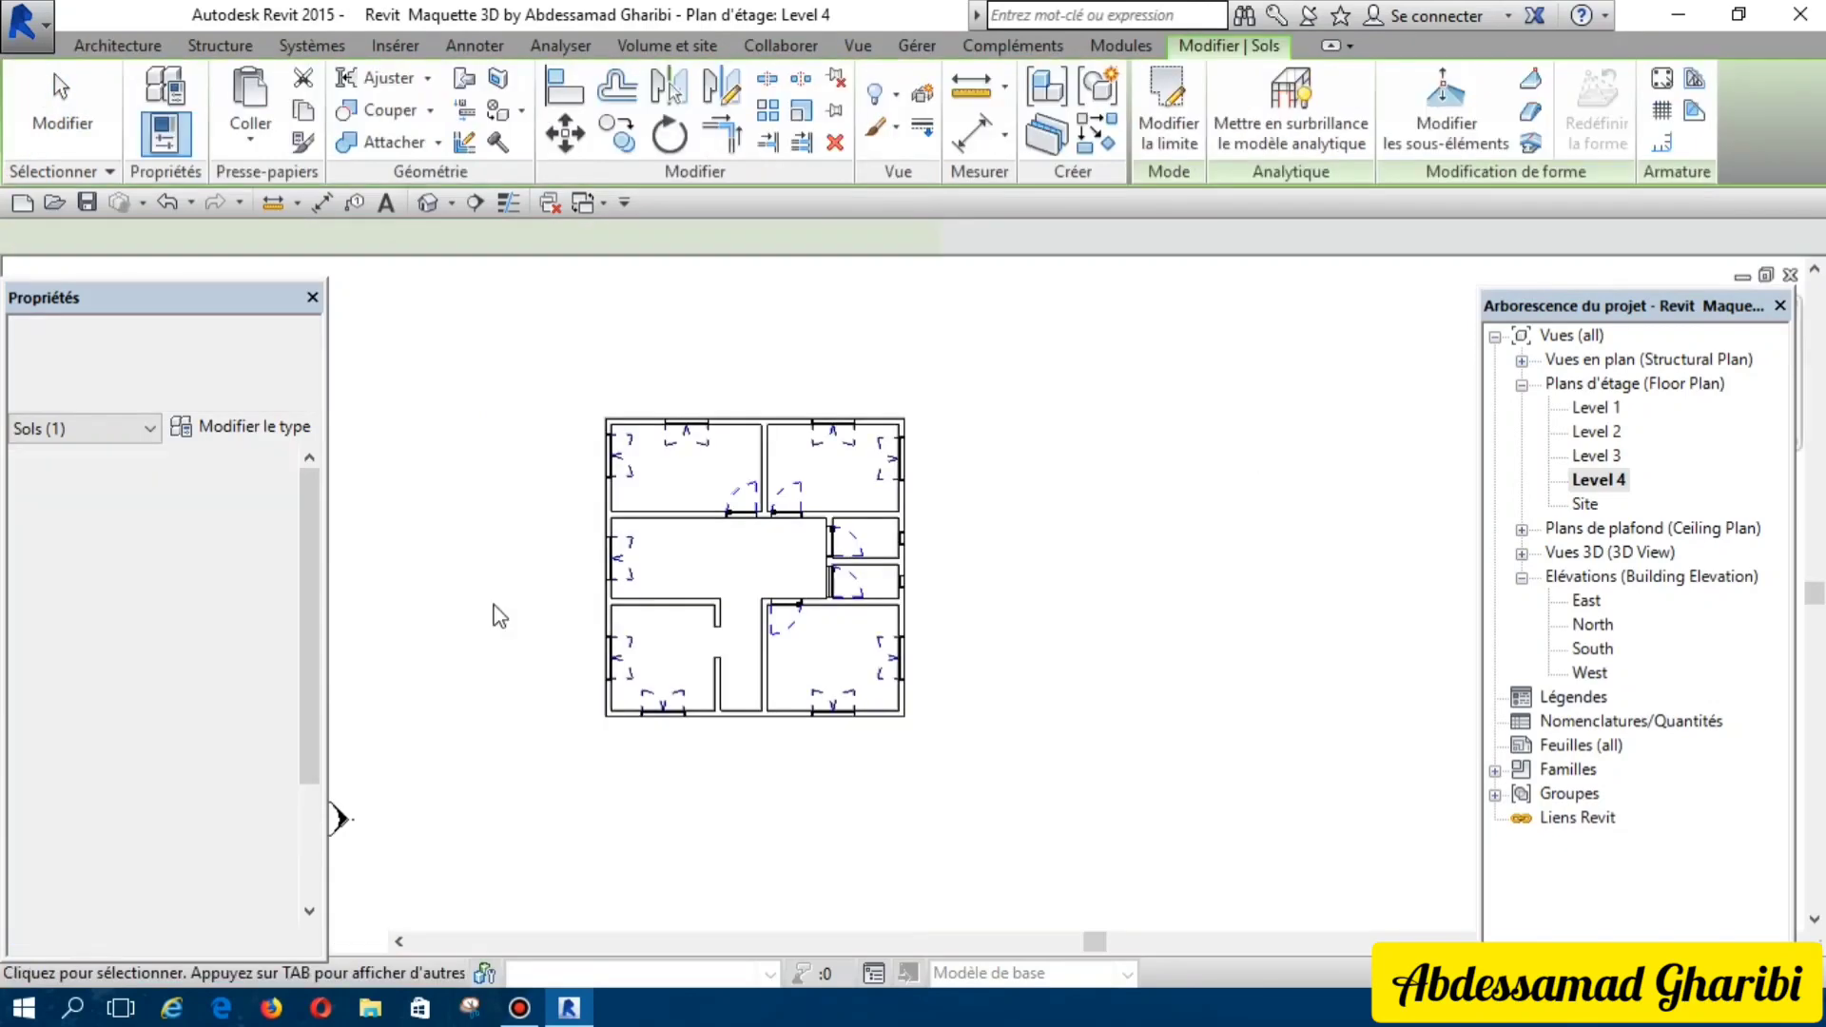
key("ctrl+c")
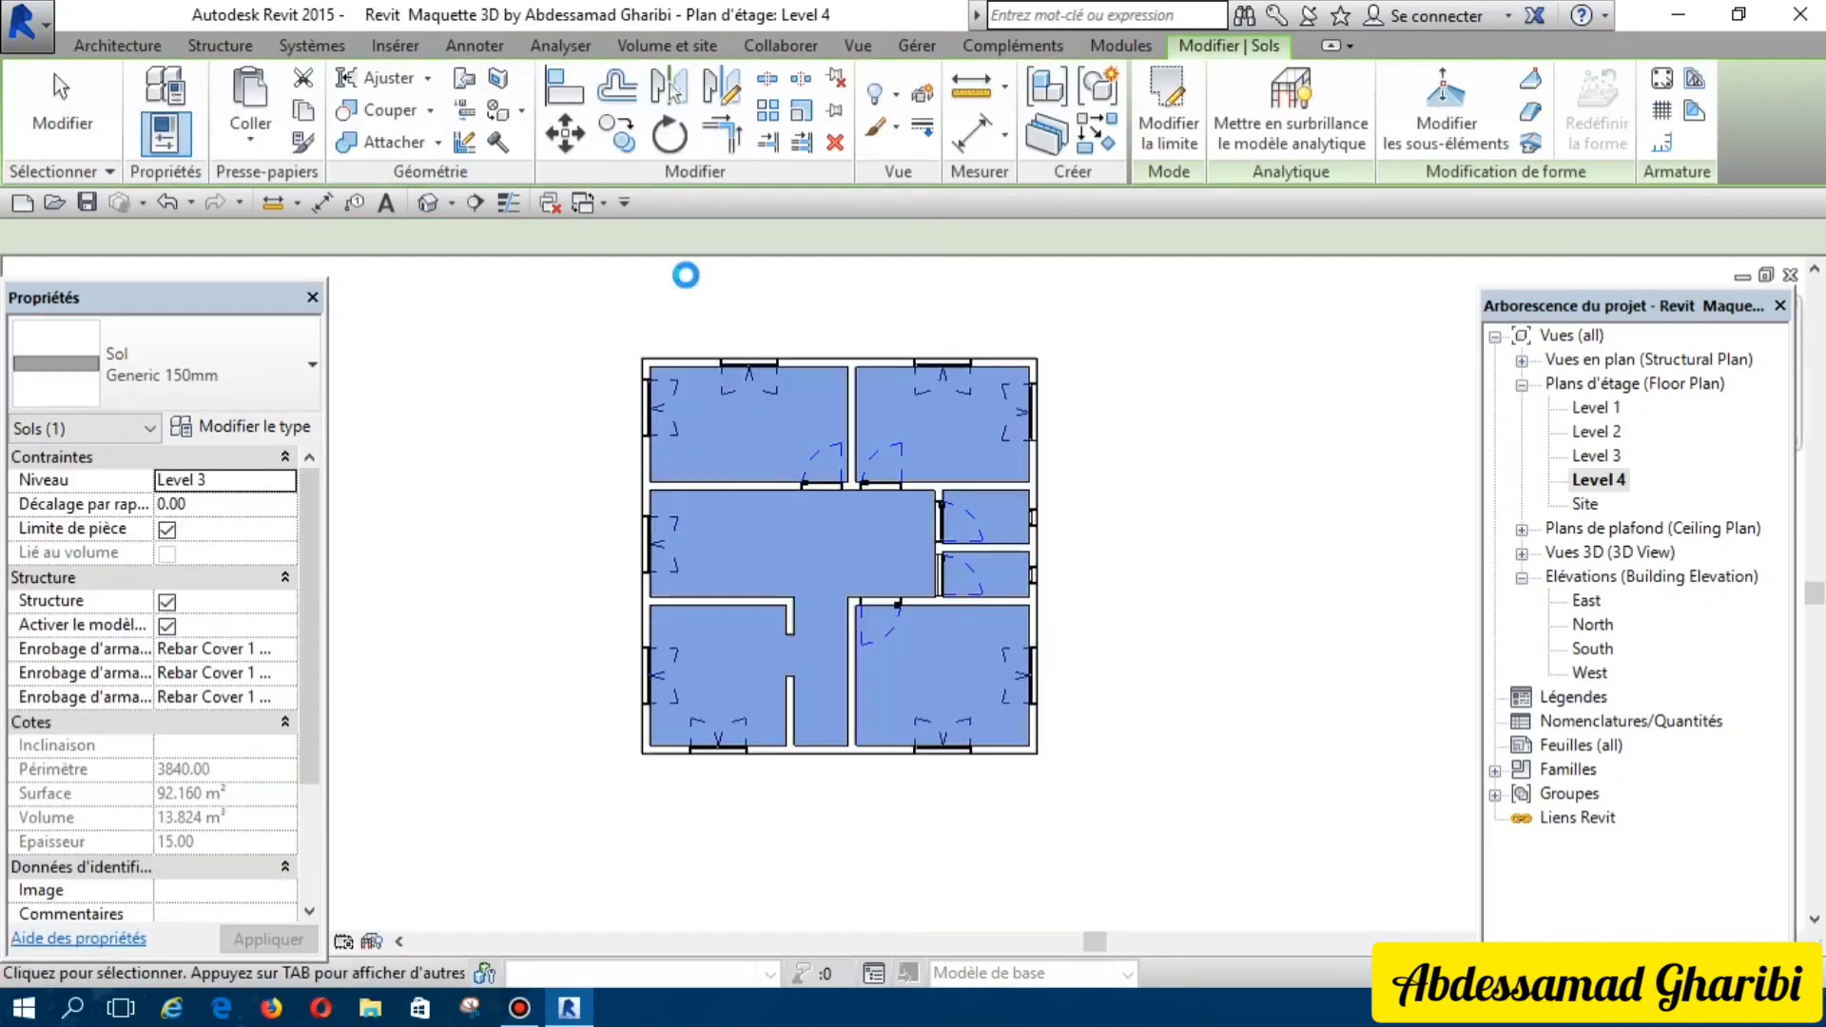
left_click(135, 47)
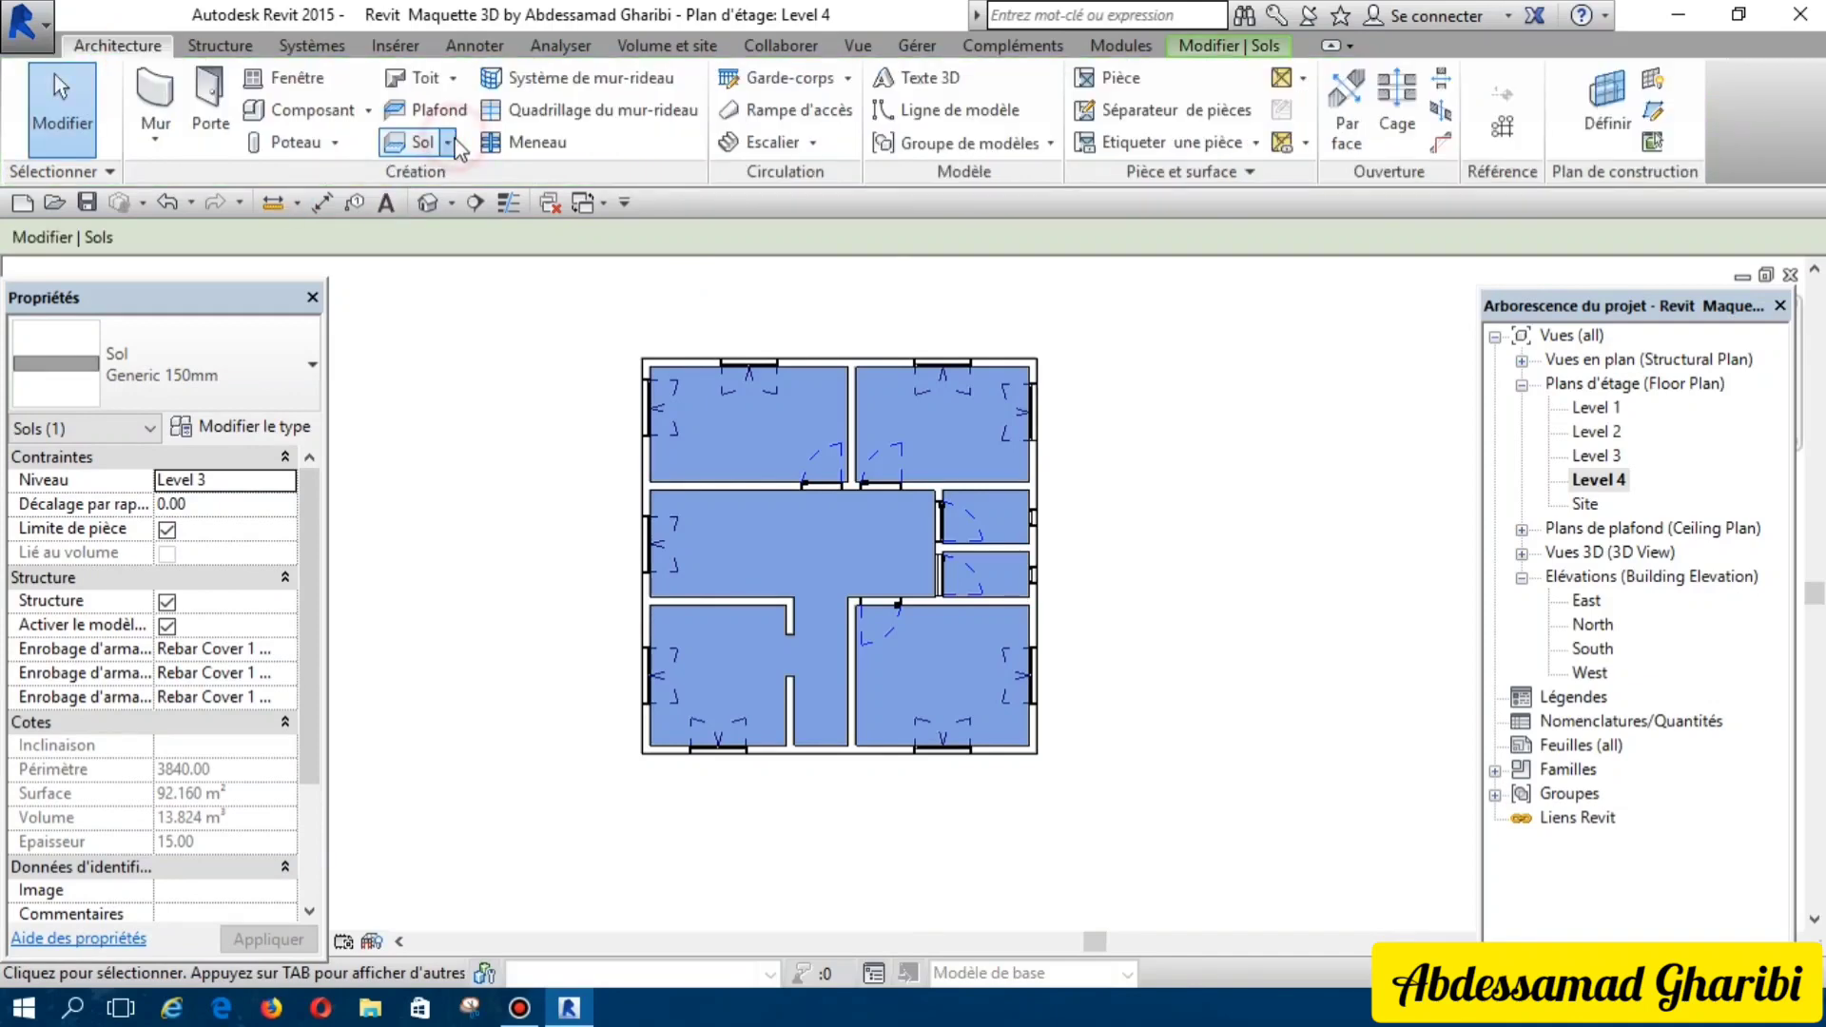
left_click(448, 143)
left_click(443, 236)
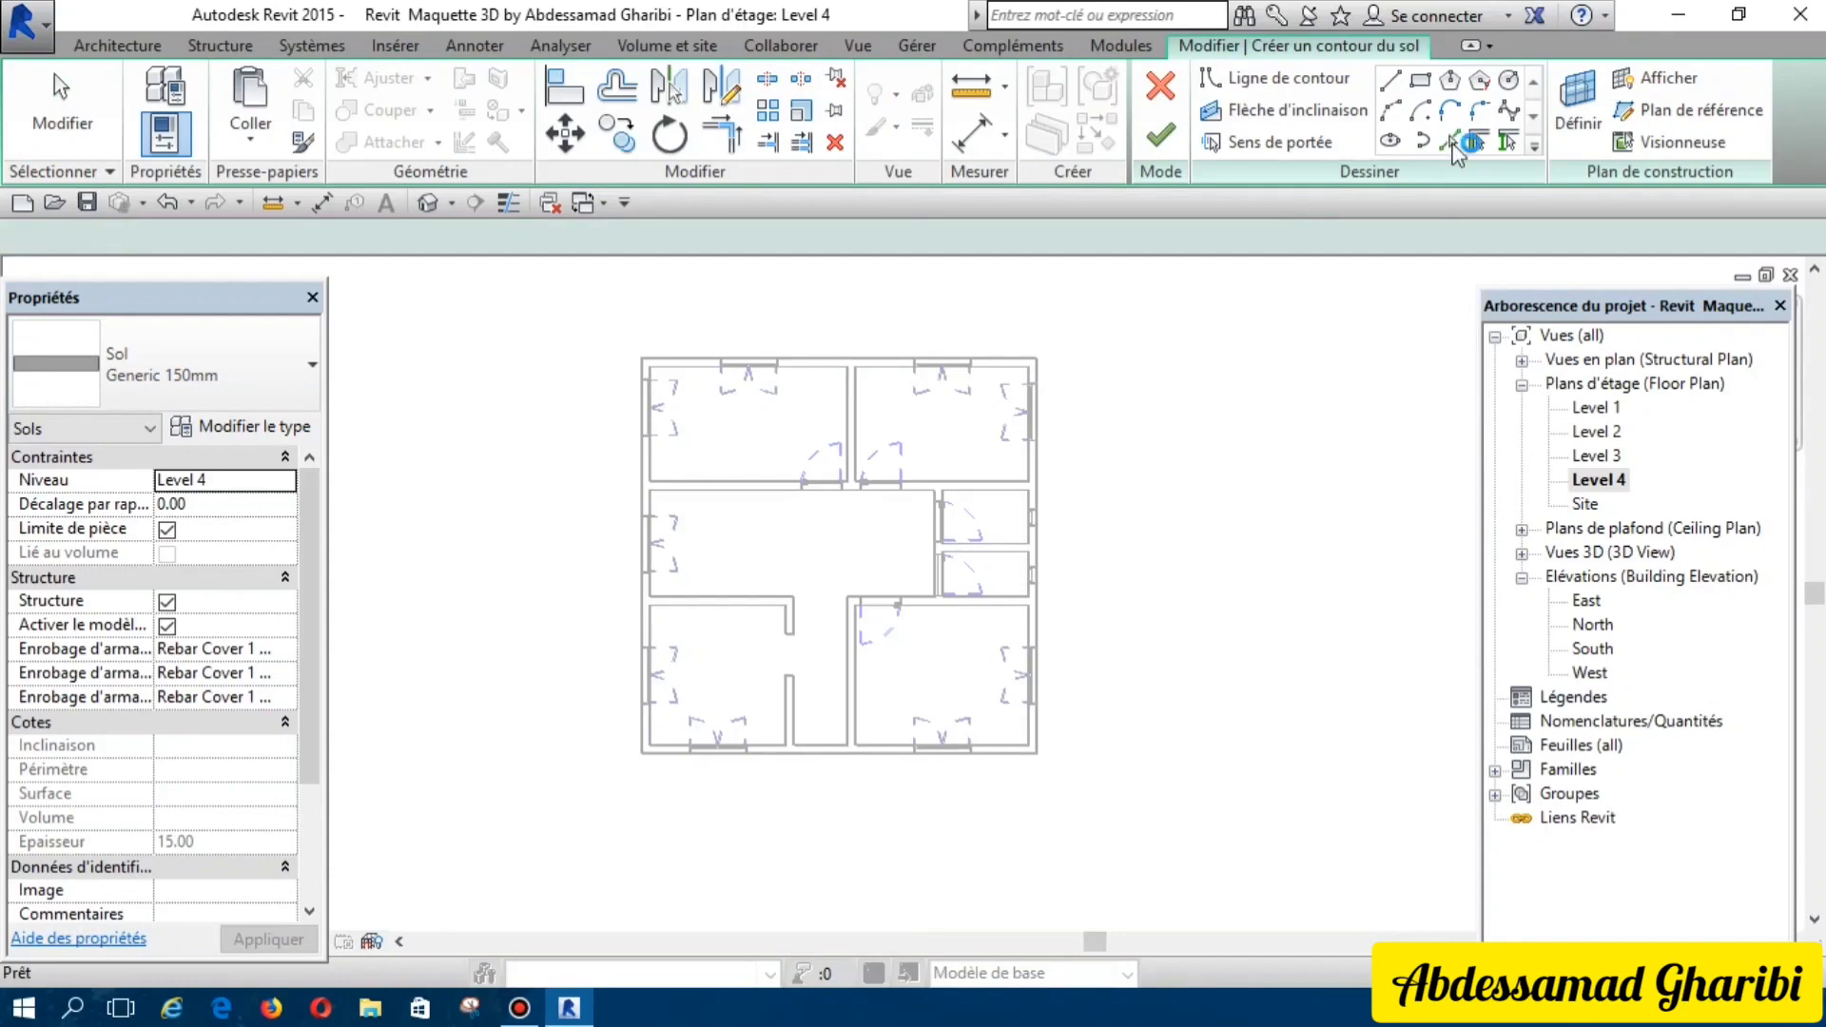
Step: Bound the Level 4 floor by the four exterior walls to create a Generic 150mm slab
left_click(1451, 143)
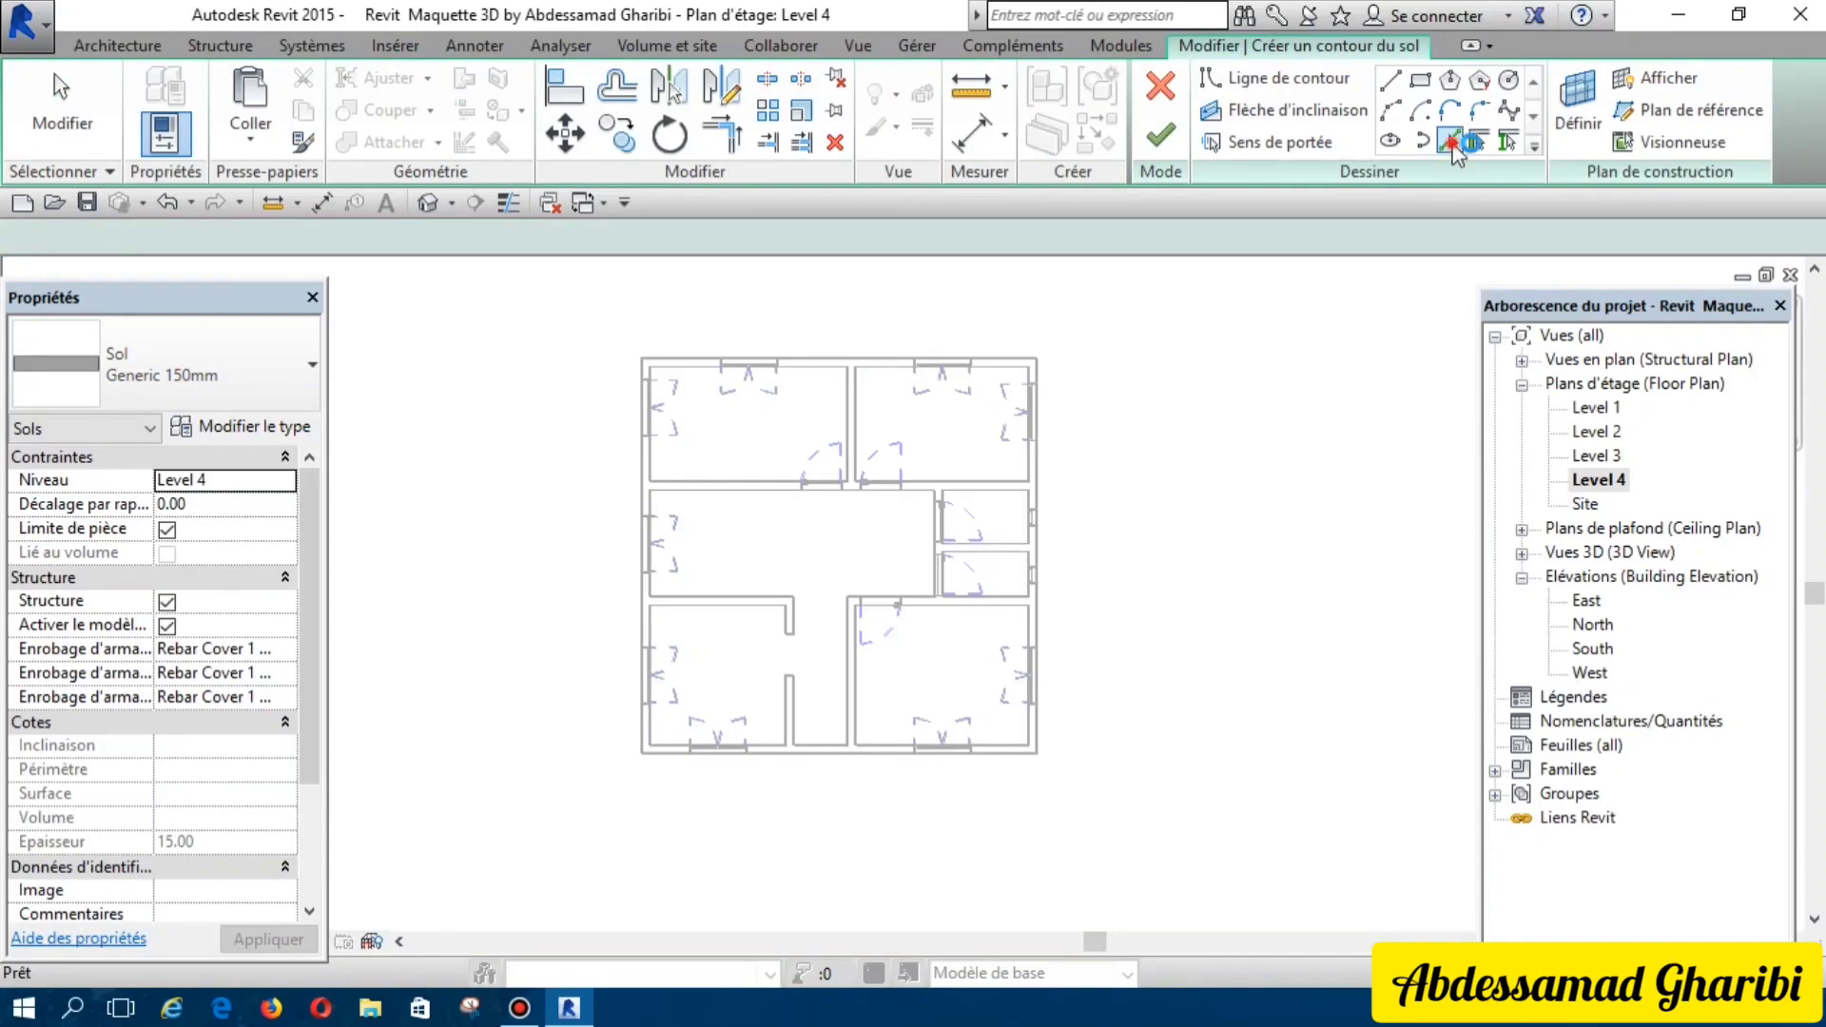
left_click(898, 362)
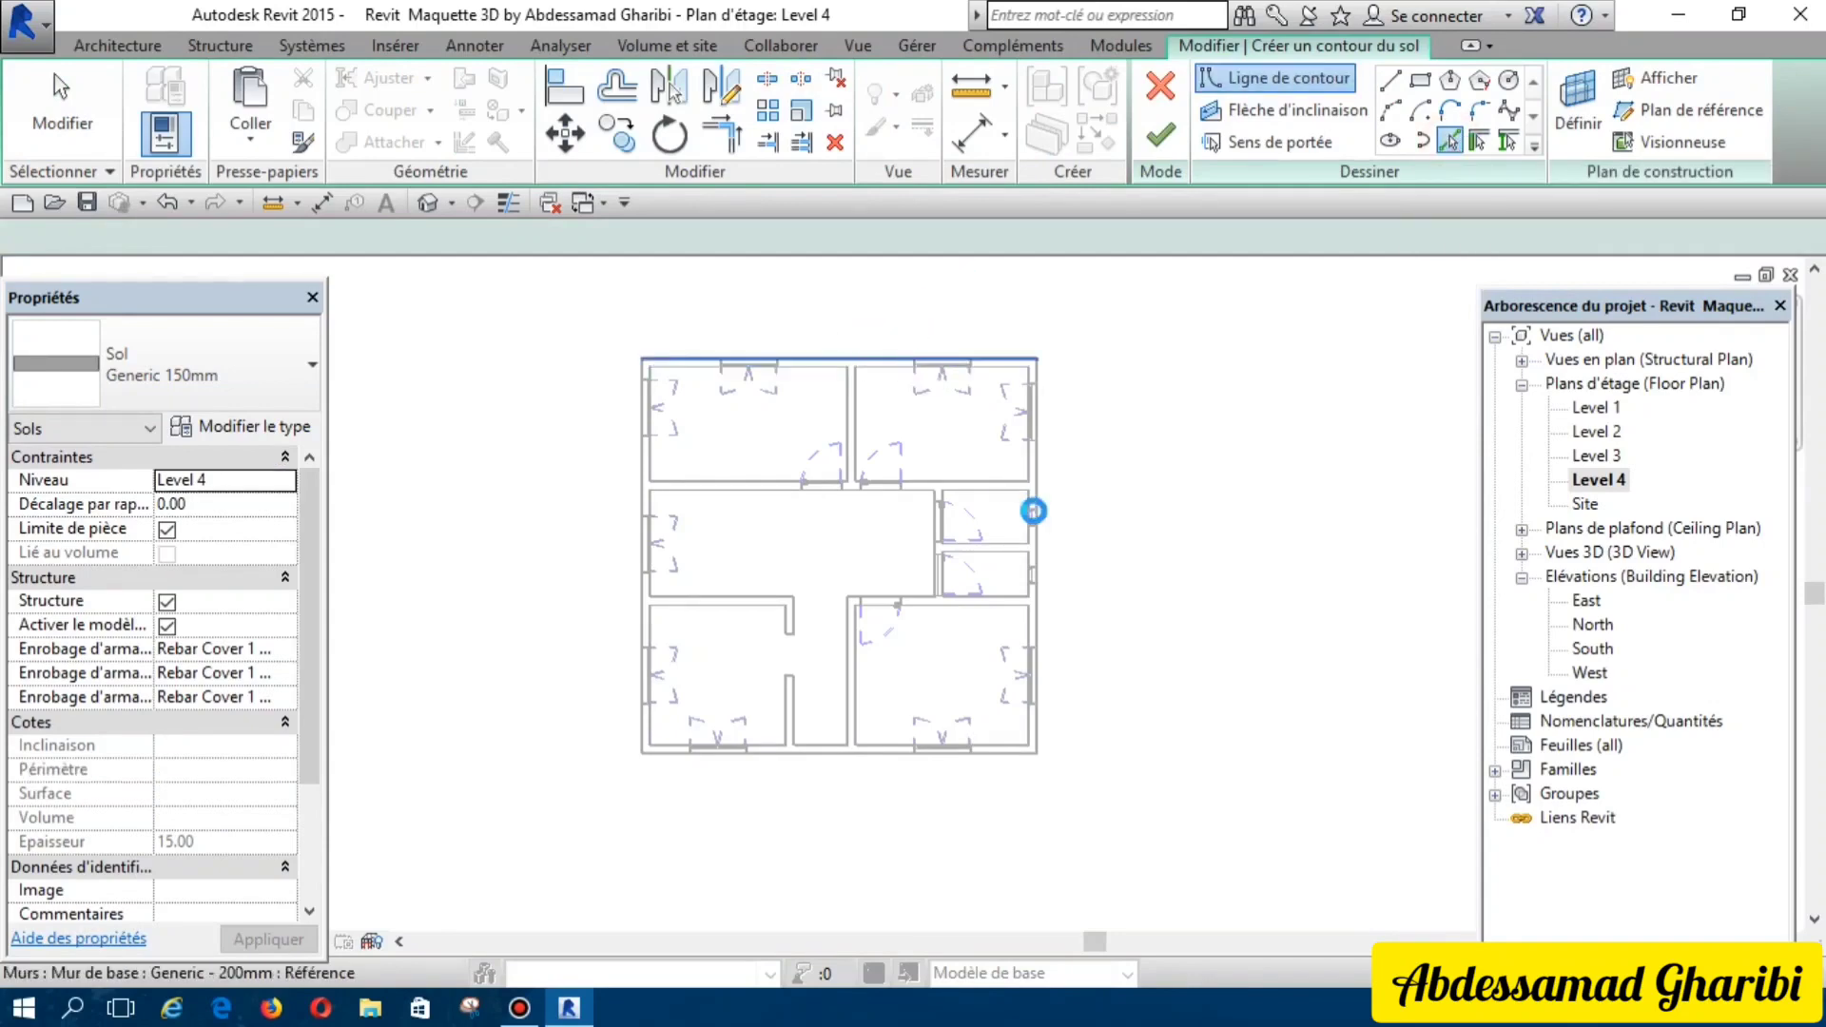
left_click(1039, 490)
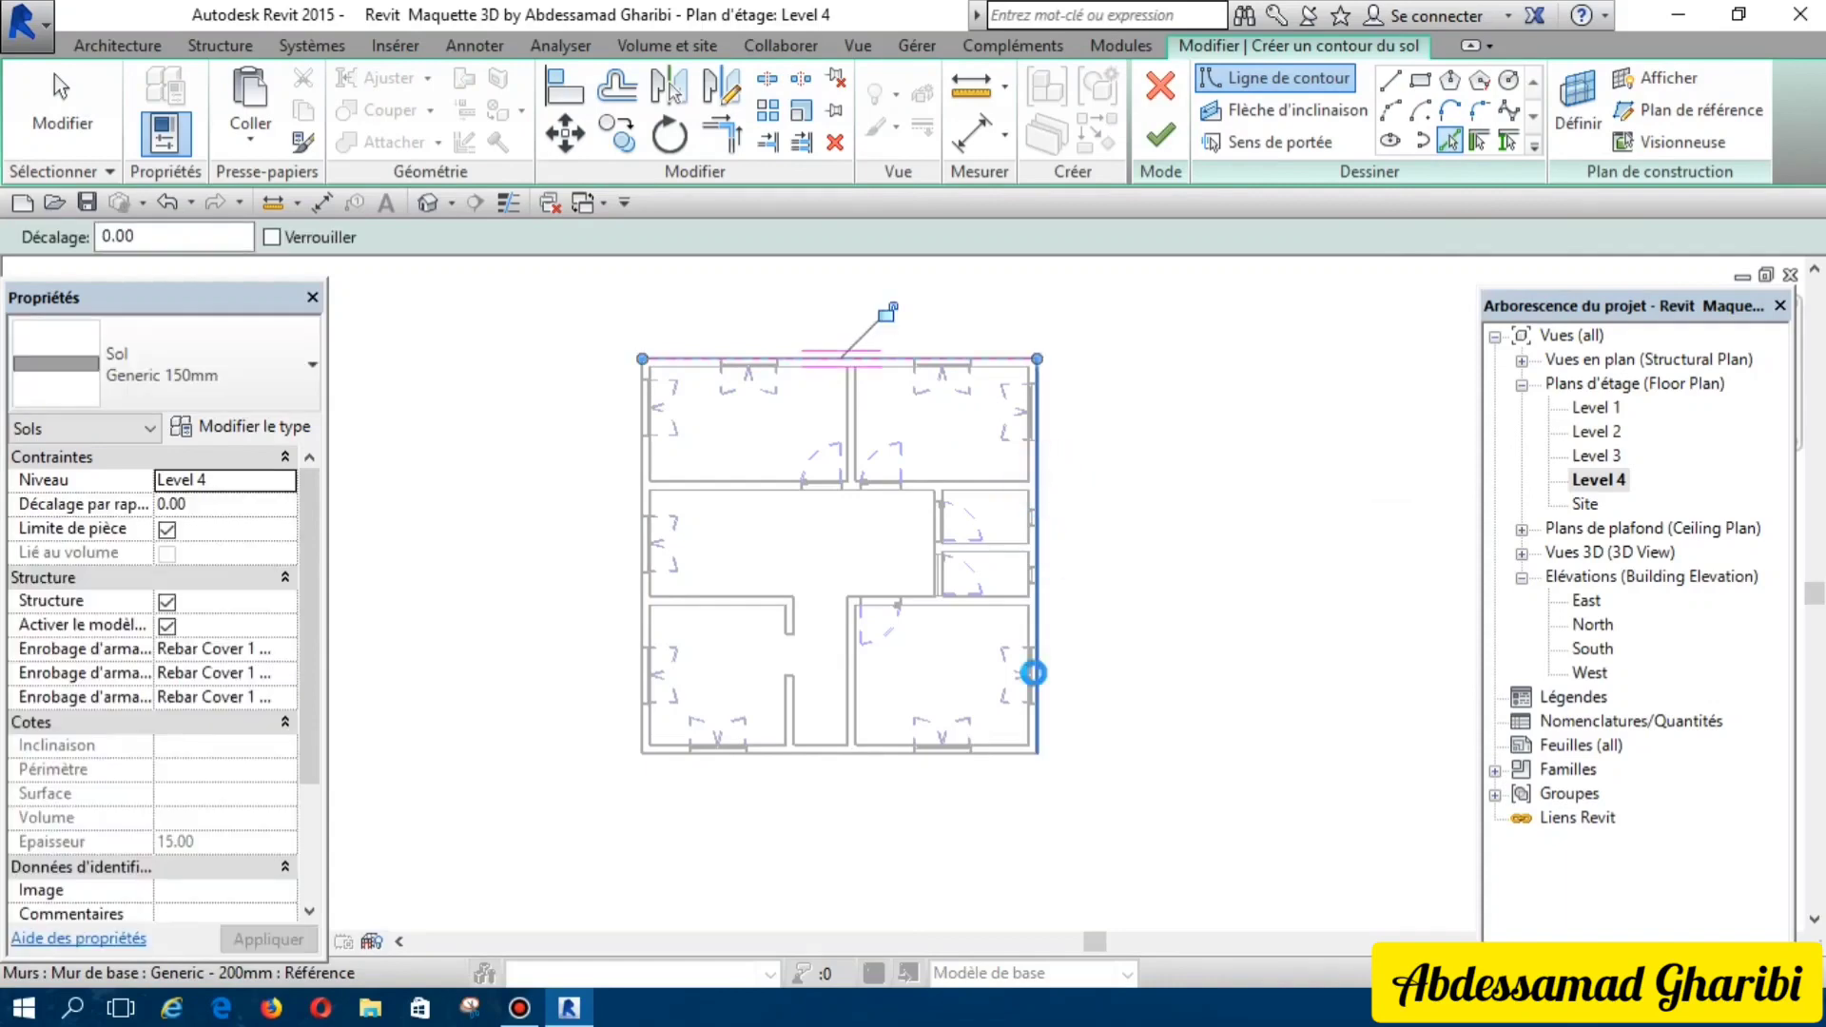
left_click(864, 756)
left_click(636, 595)
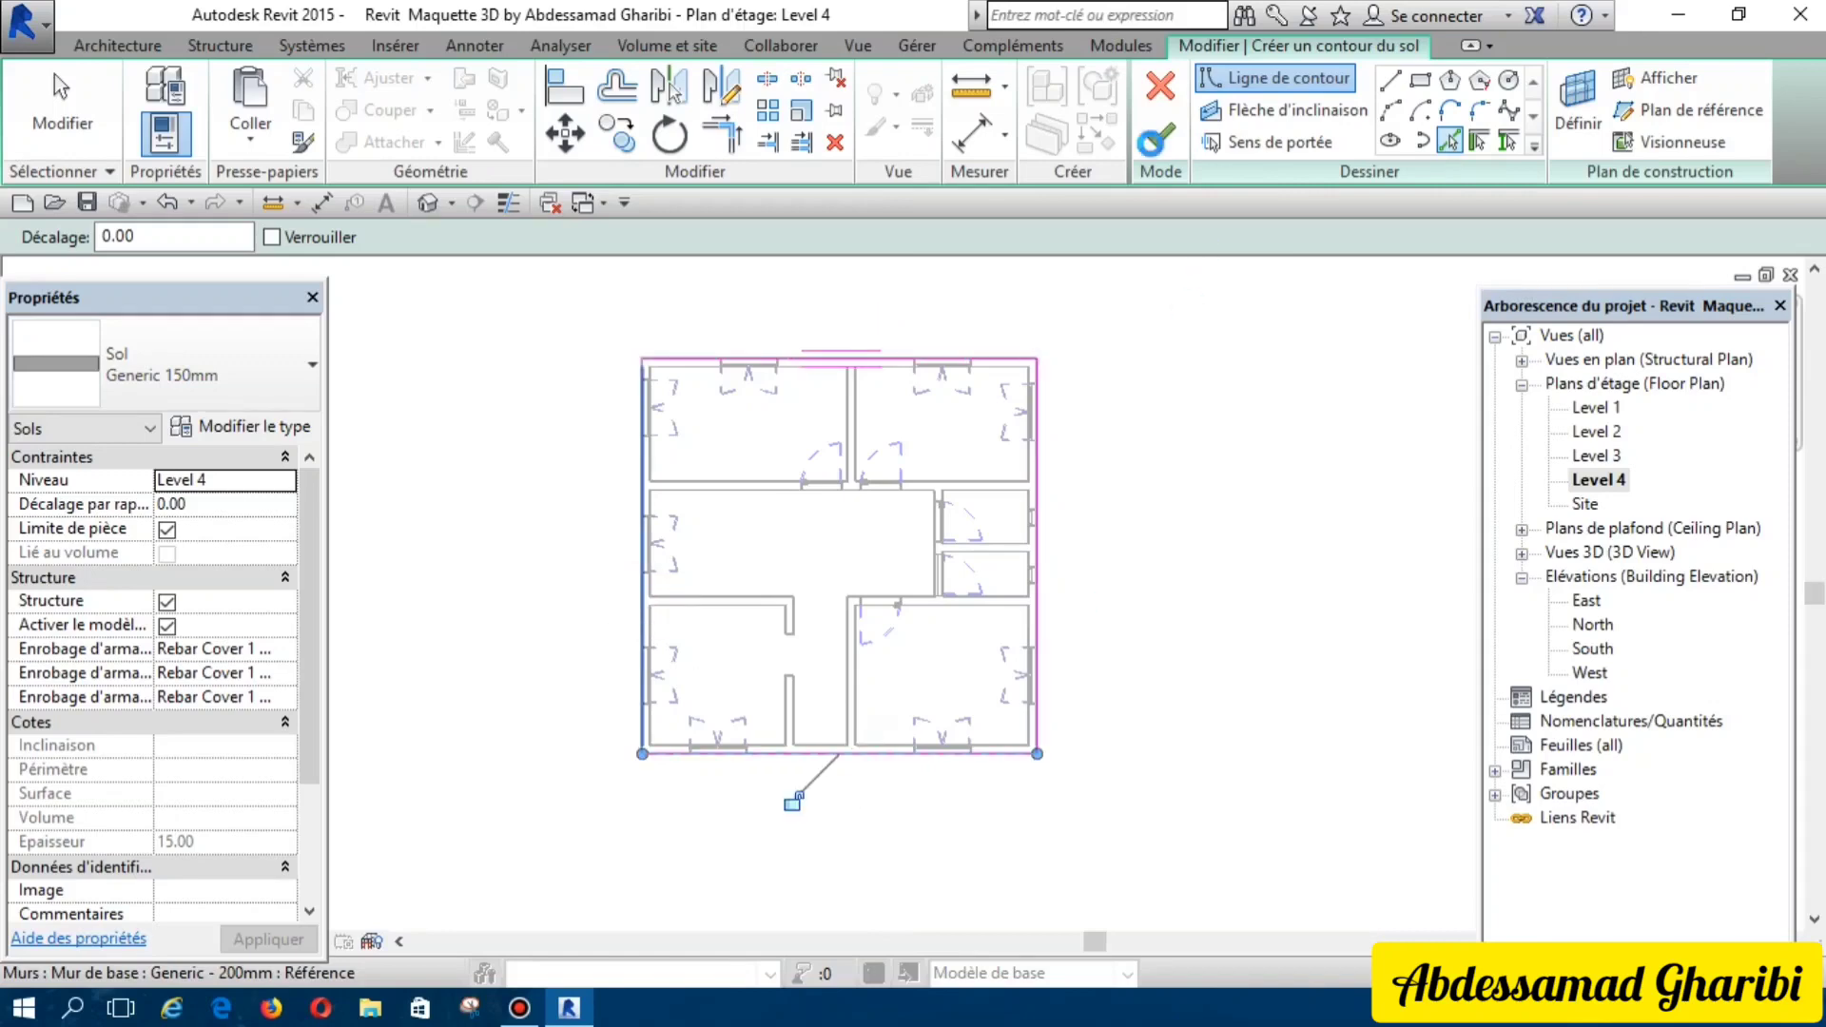
left_click(1159, 142)
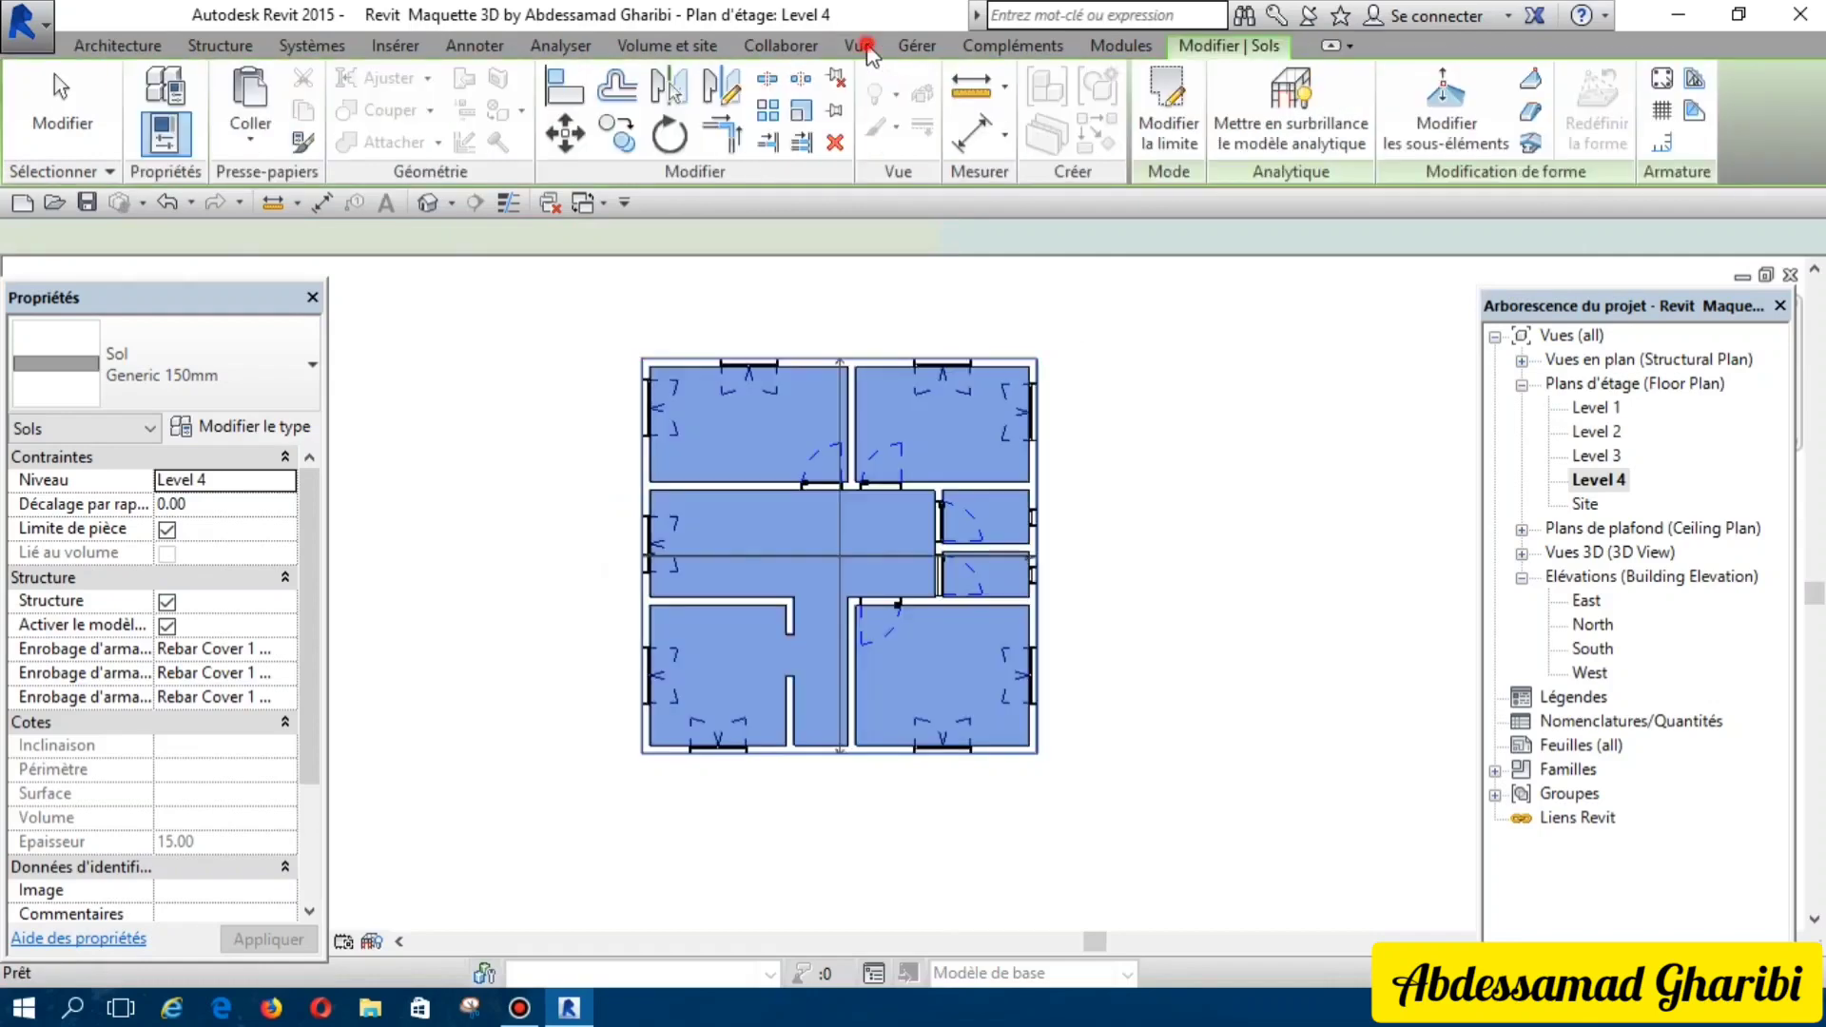
left_click(861, 45)
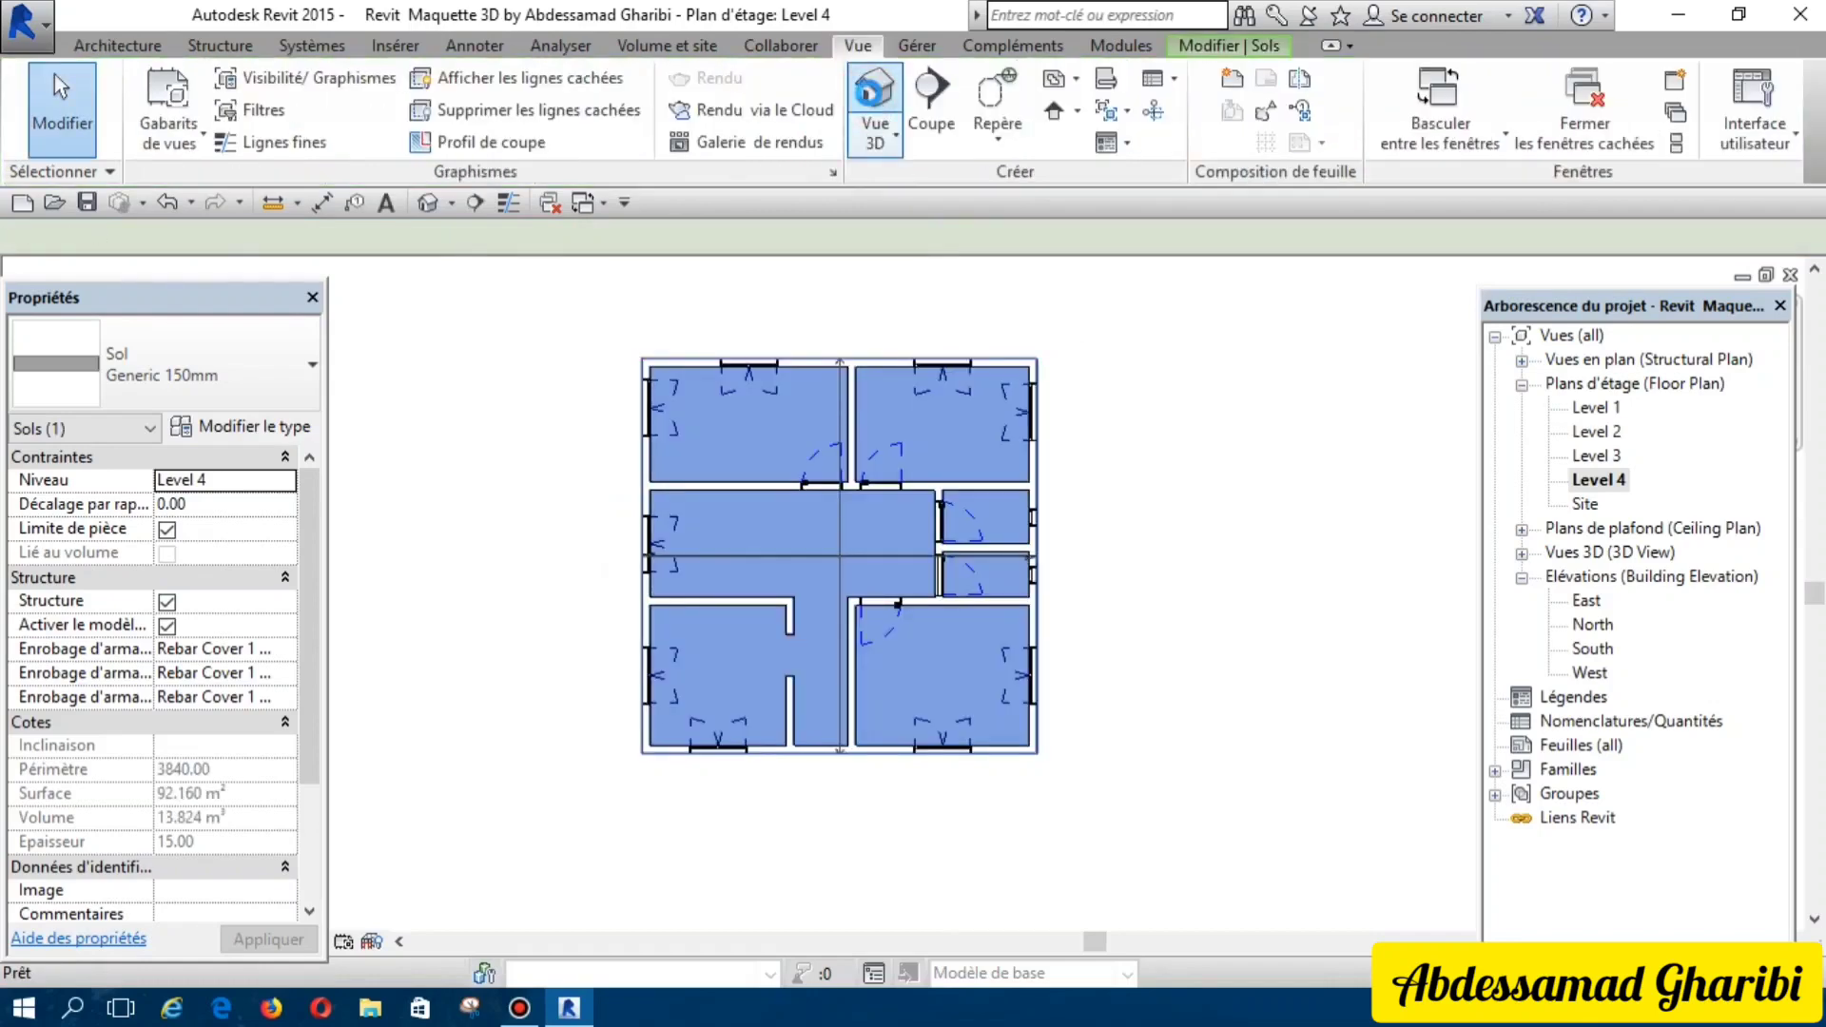
Step: Open the default 3D view, clear the selection, and zoom around to inspect each storey's slab
left_click(871, 100)
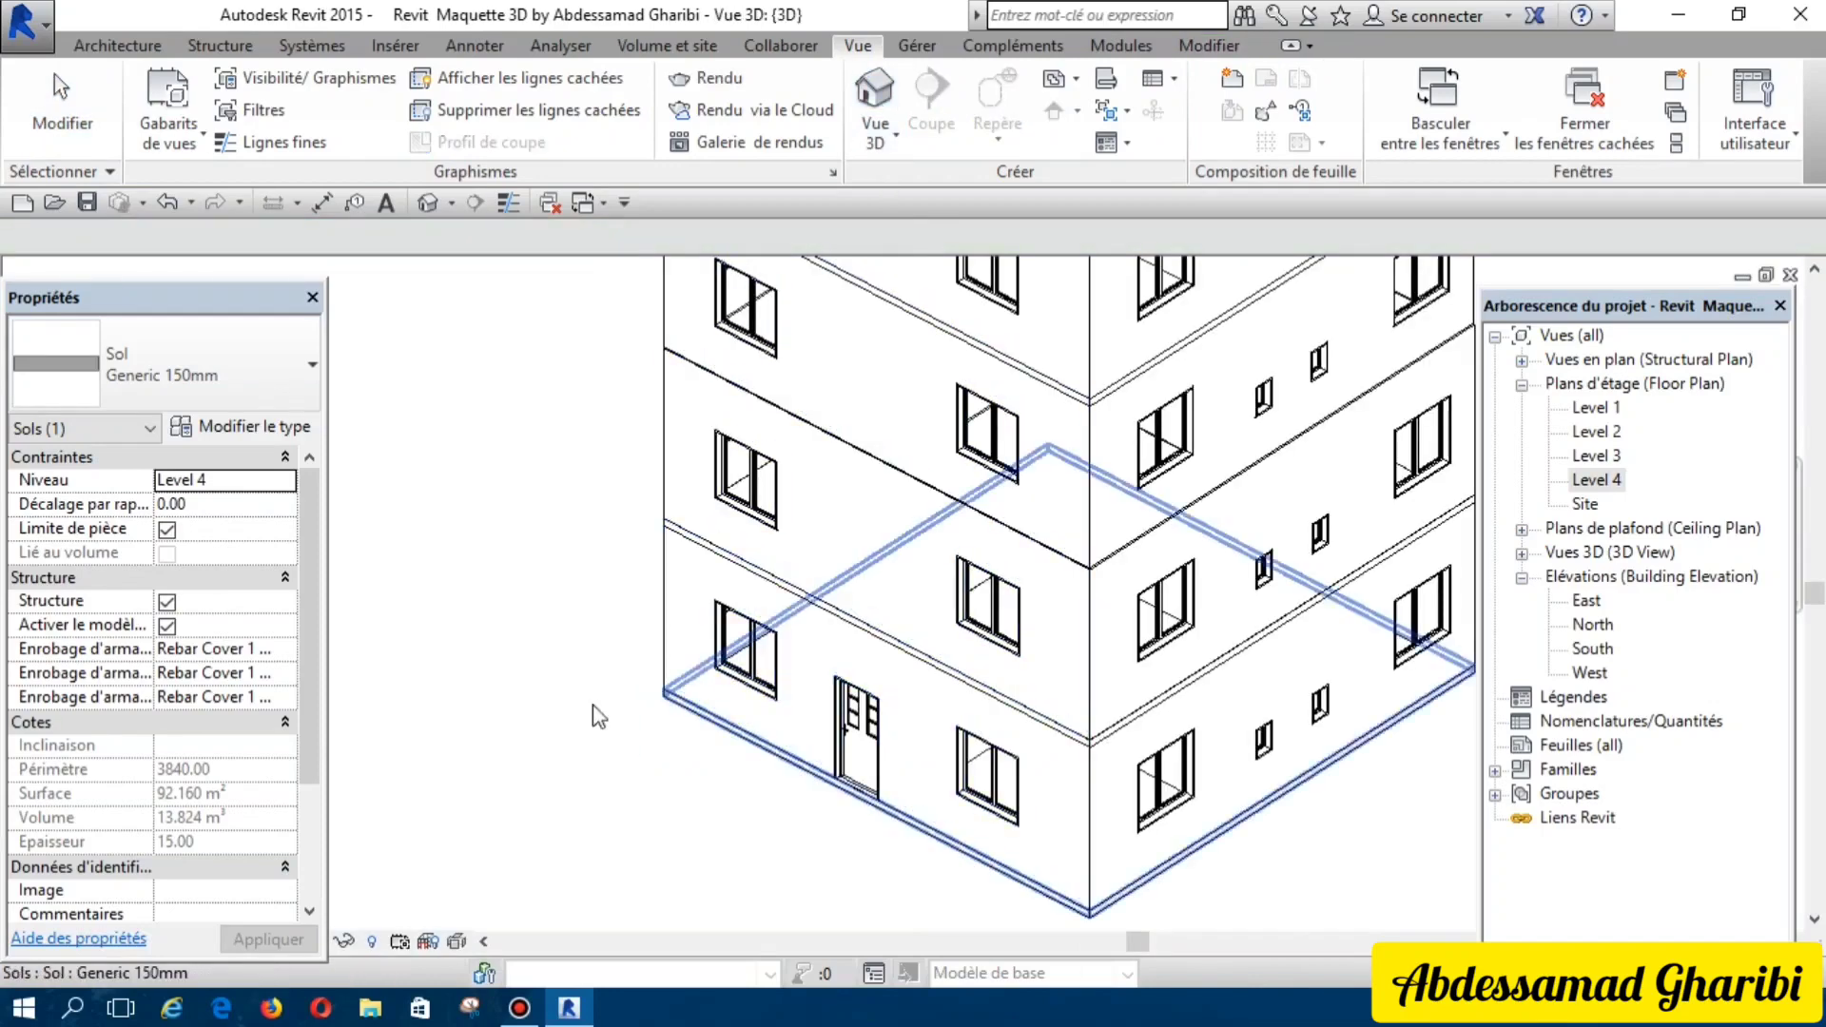
left_click(514, 742)
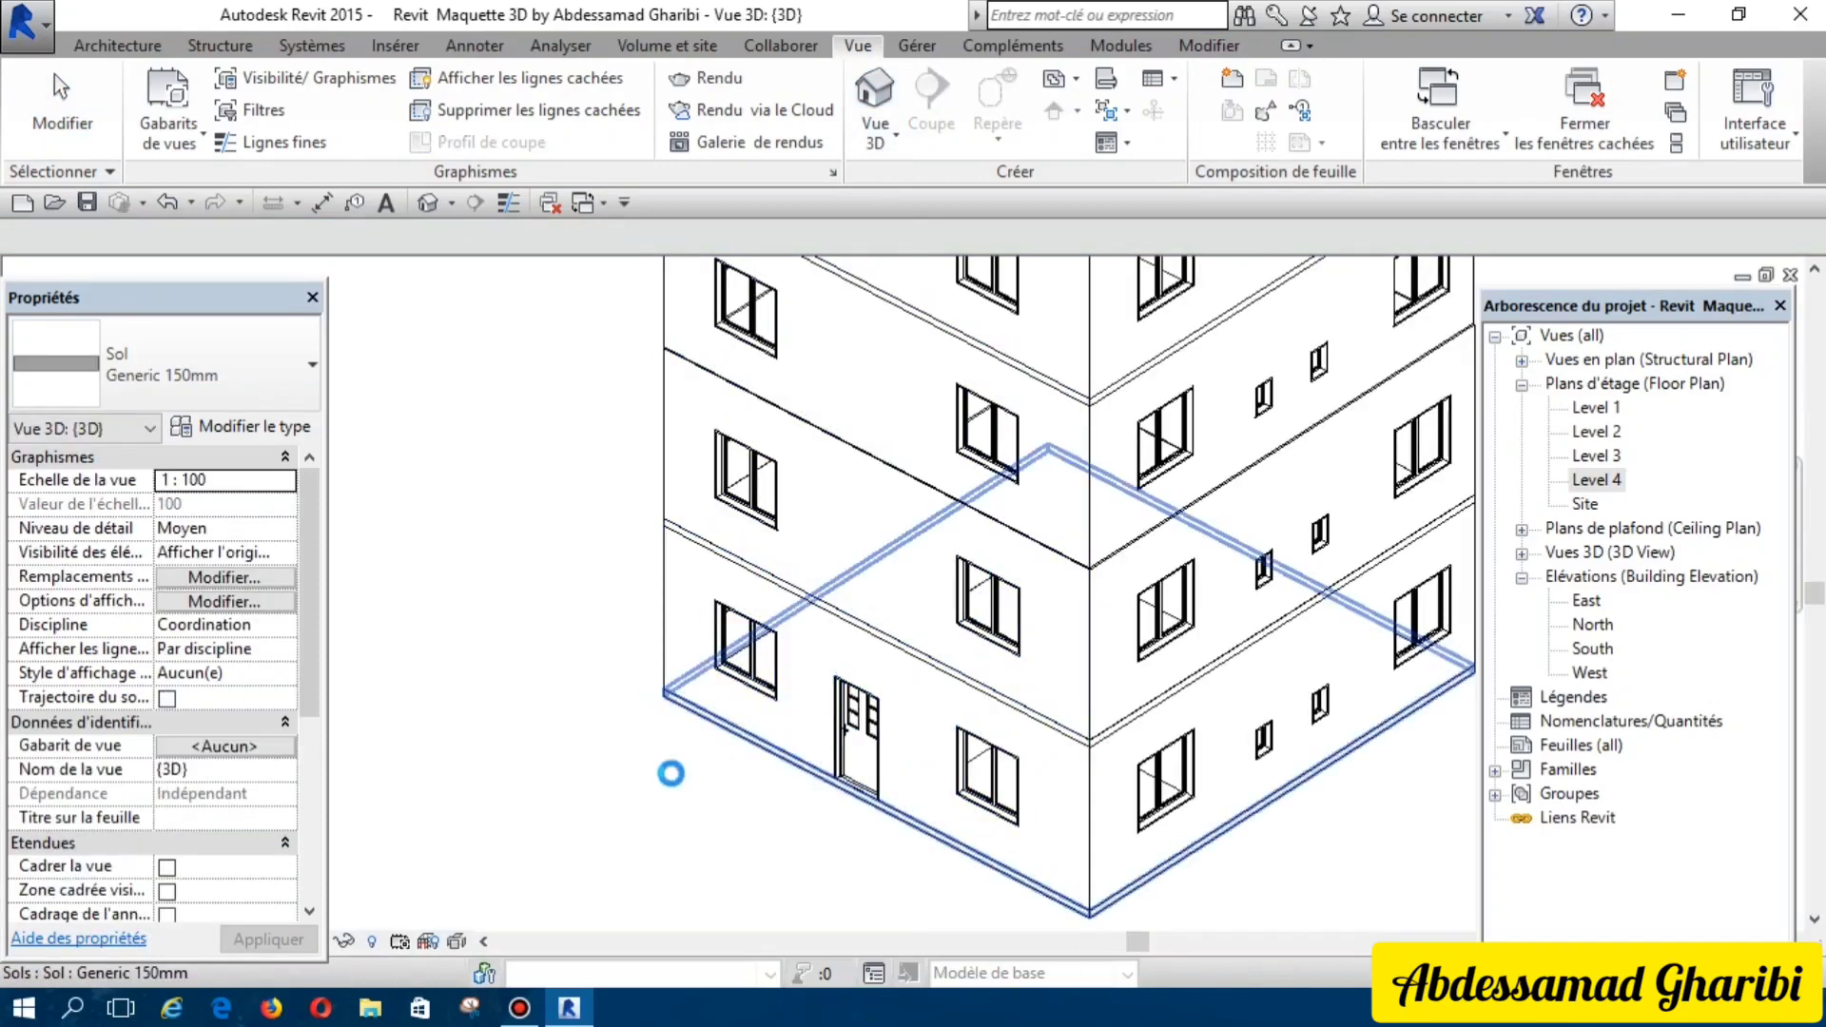
left_click(633, 756)
scroll(842, 728, "down", 2)
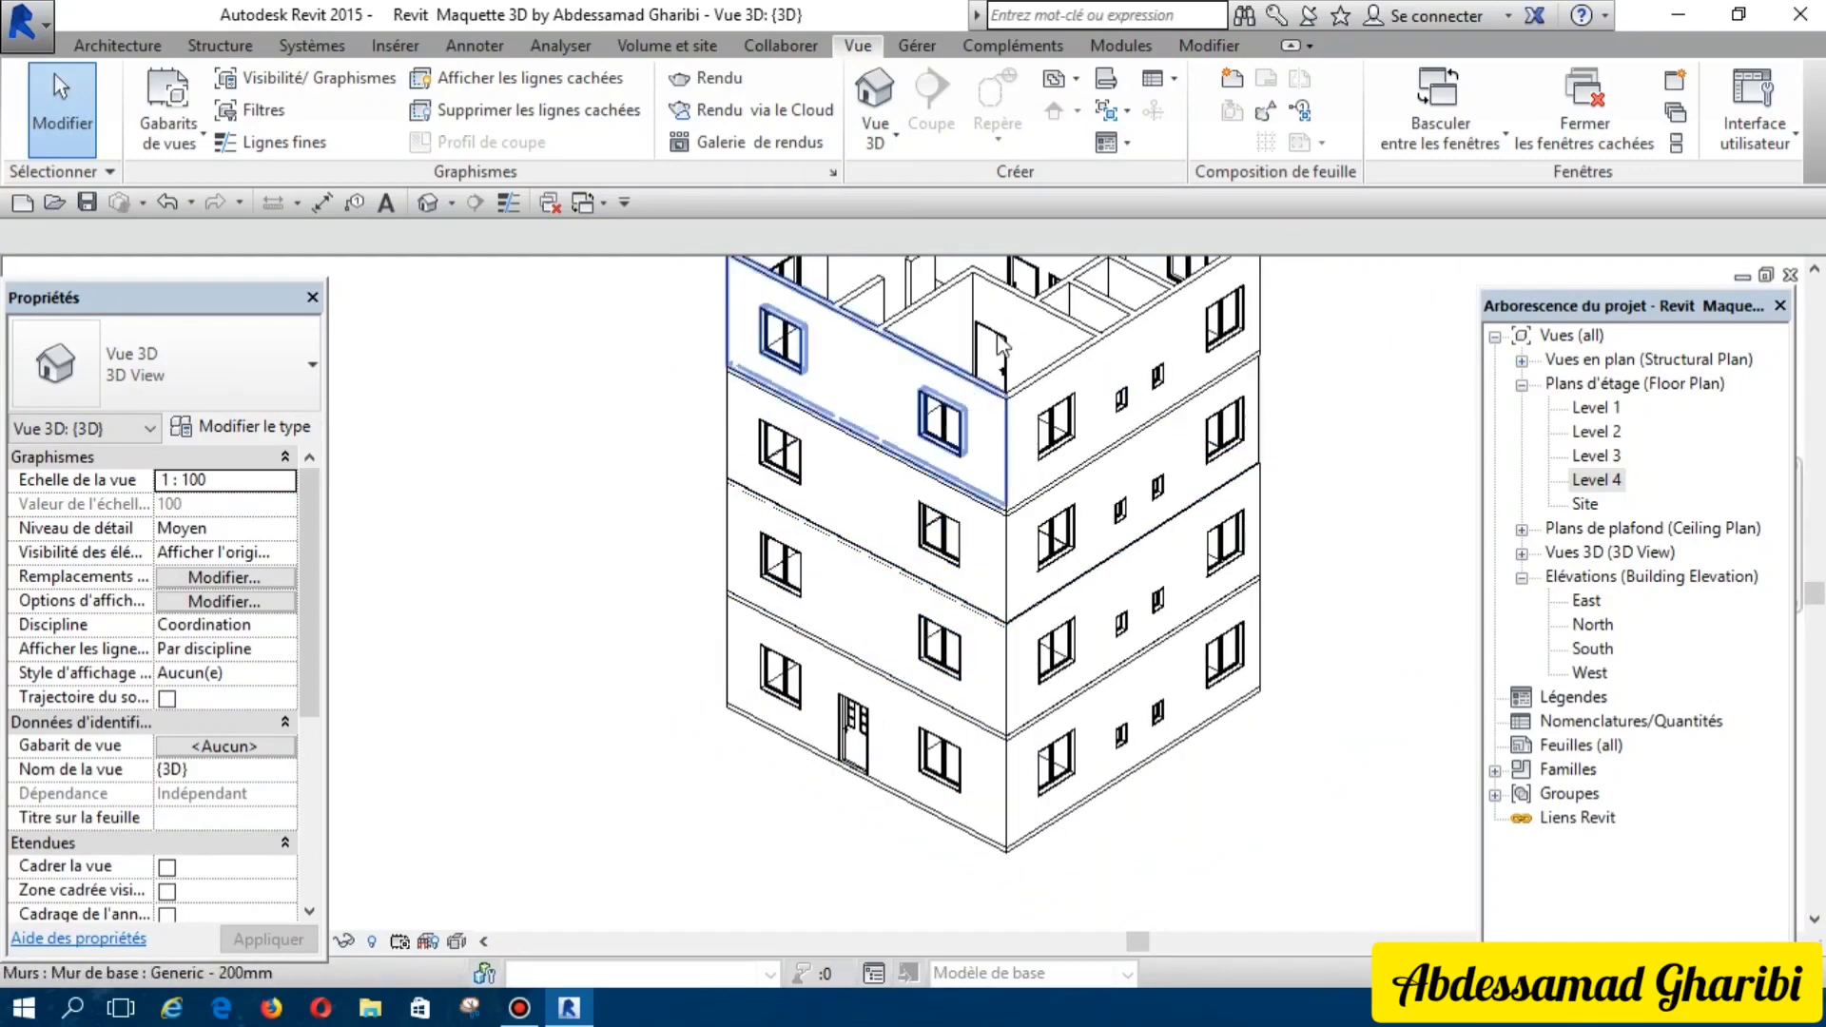
scroll(980, 623, "down", 1)
scroll(980, 623, "down", 1)
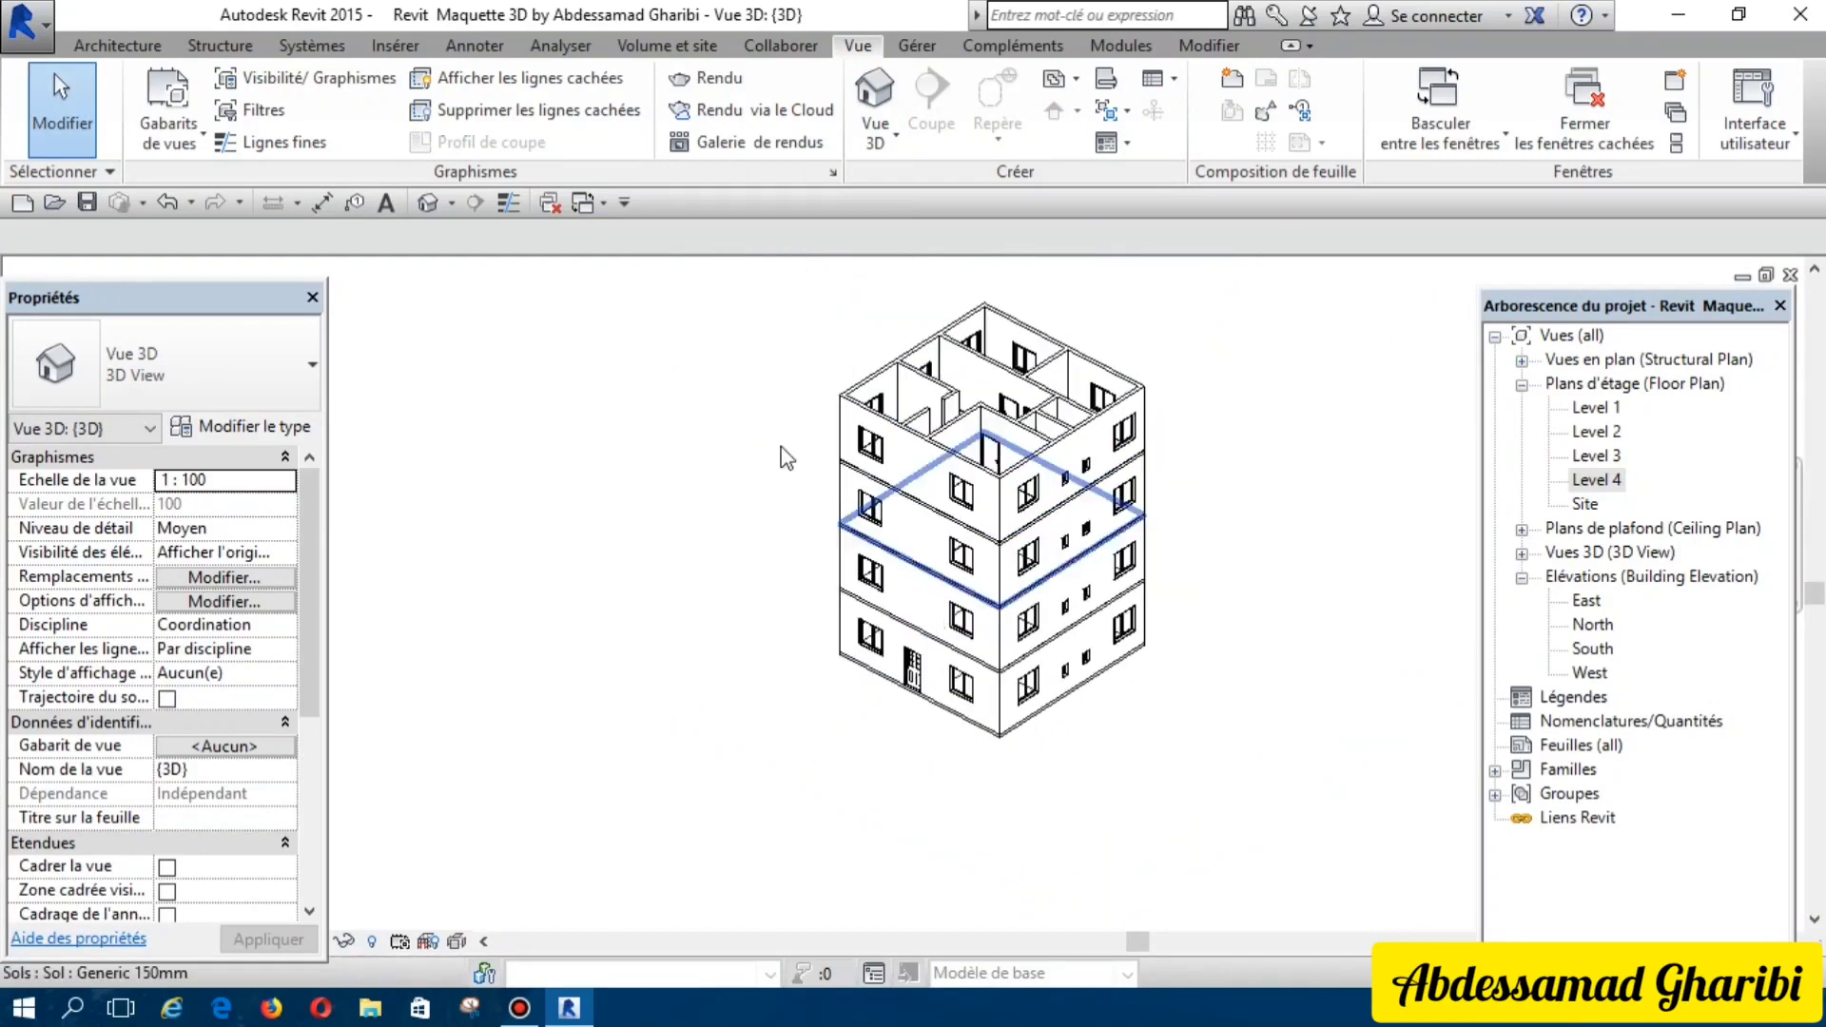
scroll(816, 399, "down", 1)
scroll(816, 400, "up", 1)
scroll(1021, 794, "up", 1)
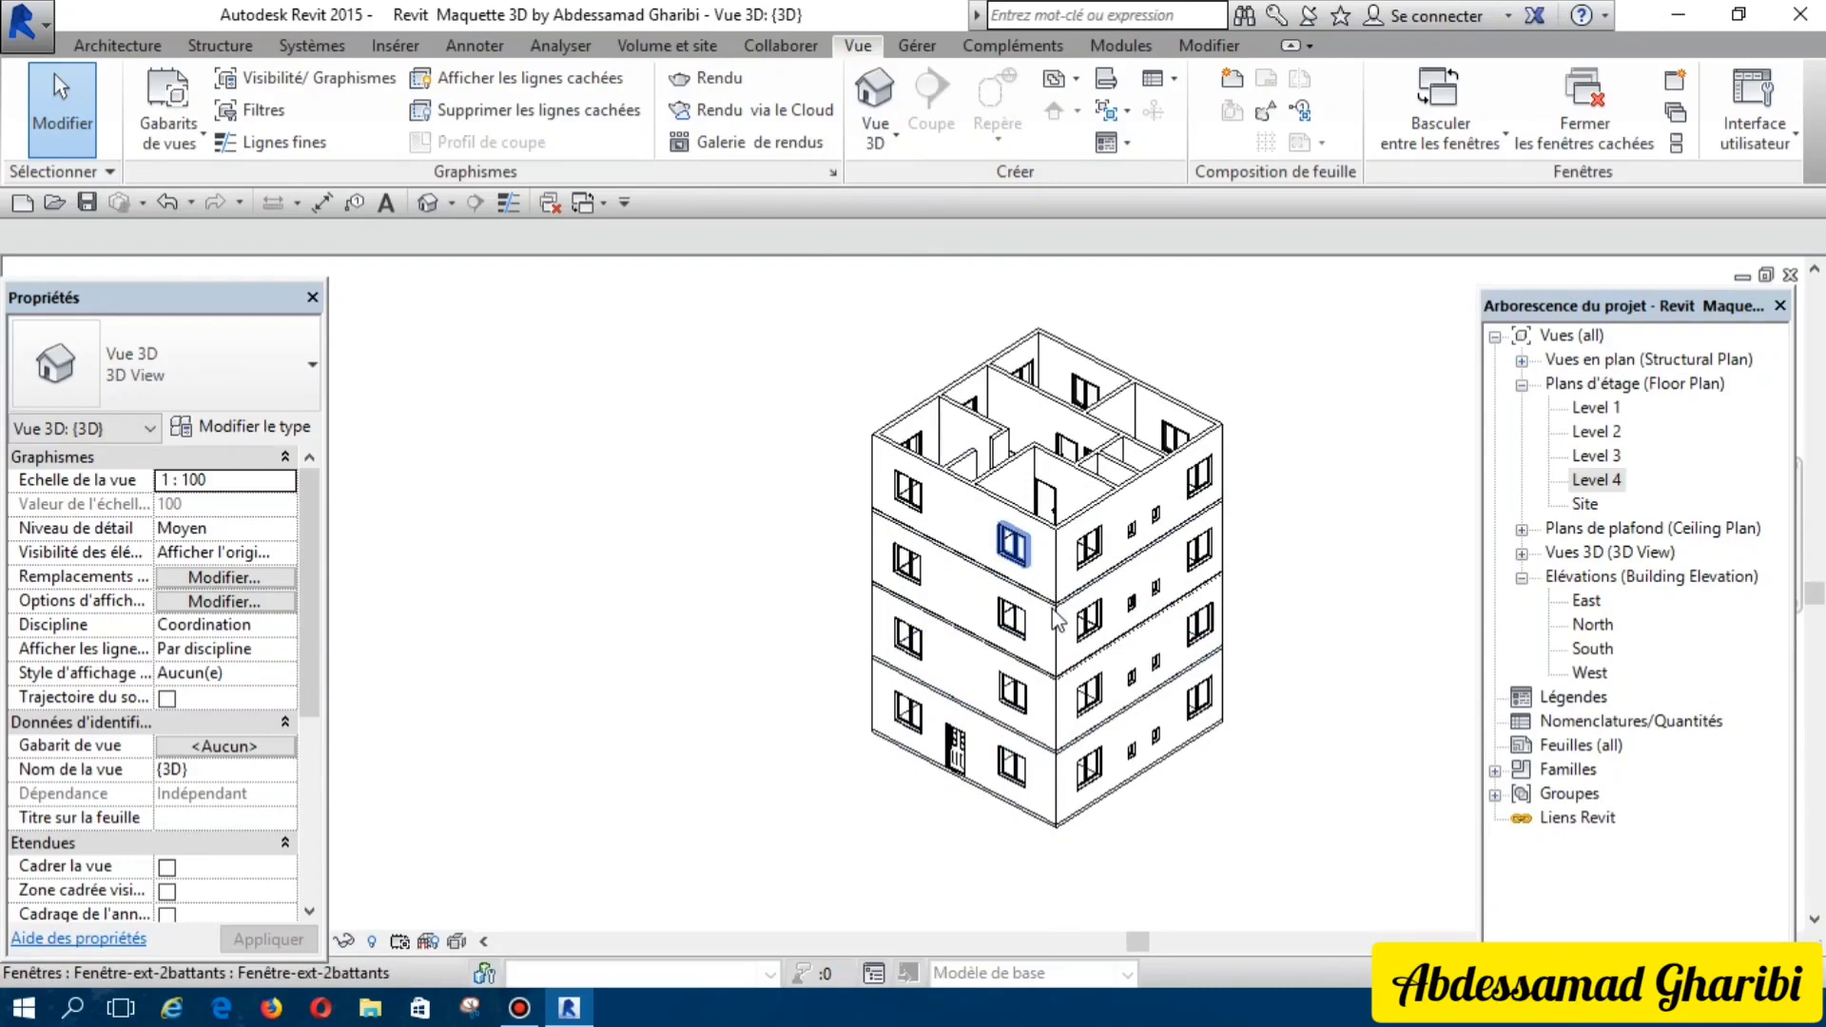
scroll(1058, 619, "up", 2)
scroll(1058, 619, "up", 2)
scroll(1066, 919, "up", 2)
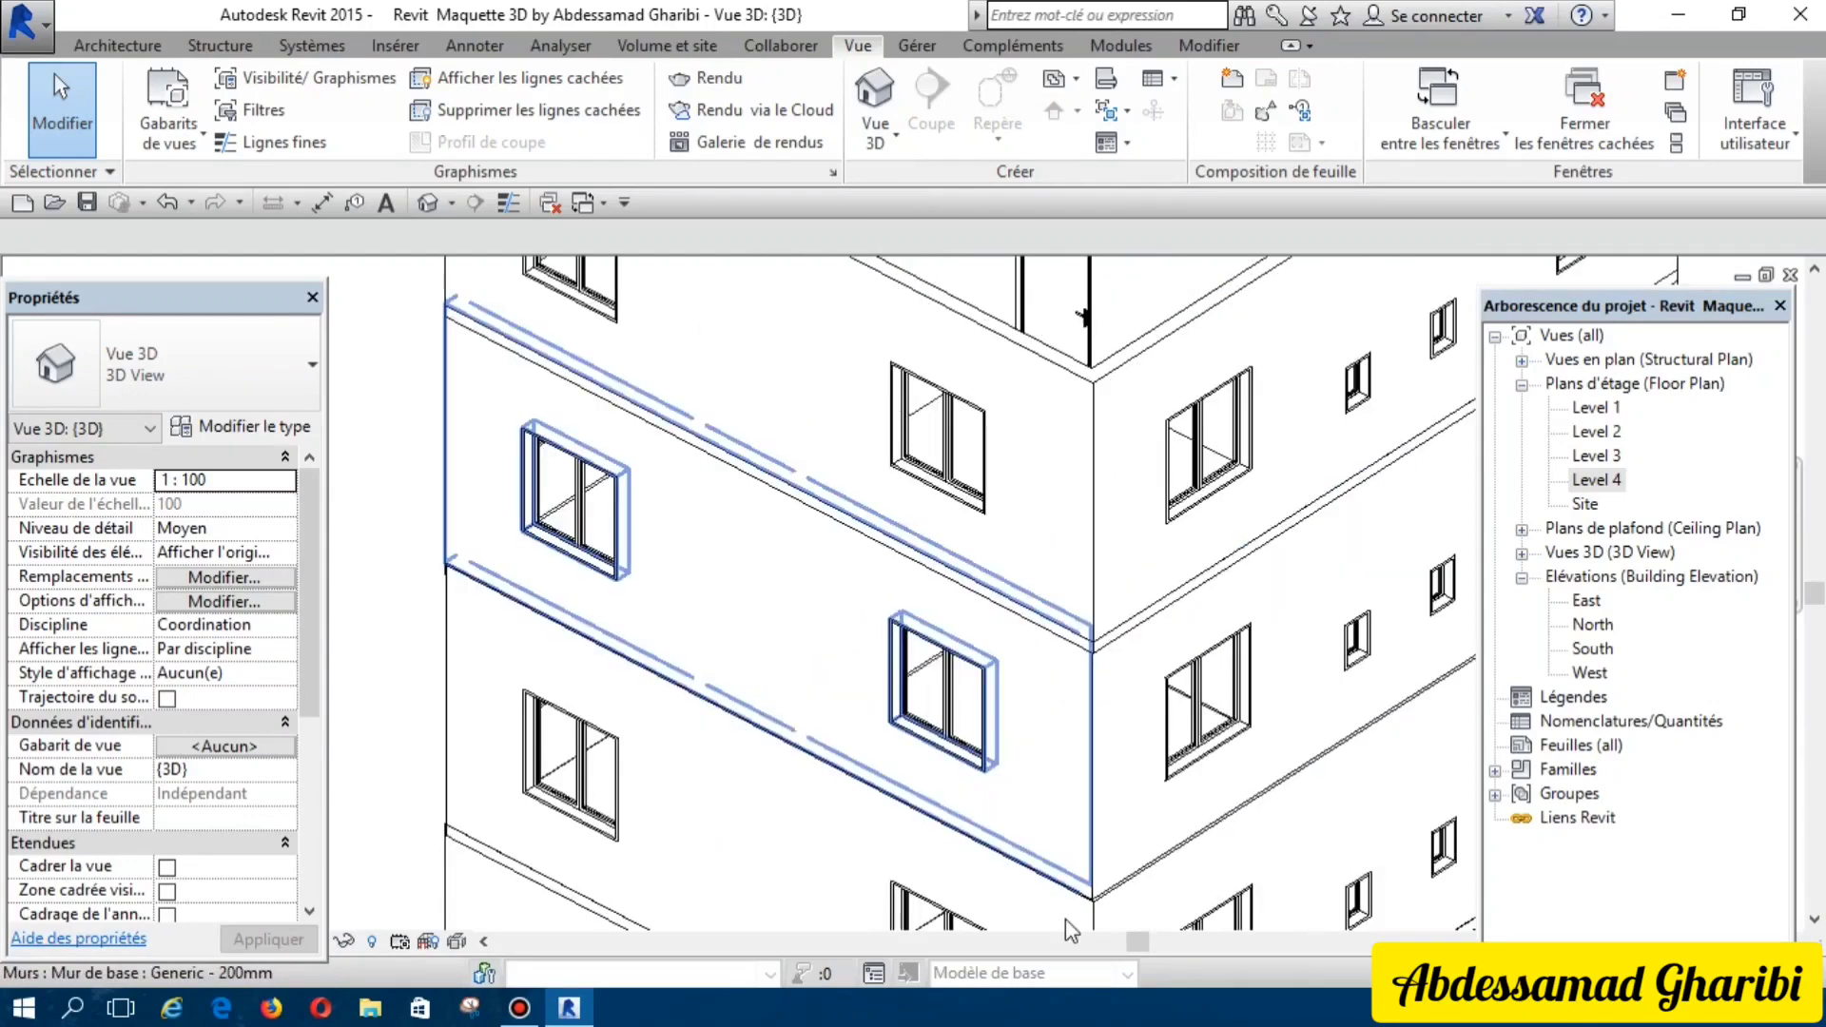
scroll(951, 666, "down", 1)
scroll(913, 656, "down", 1)
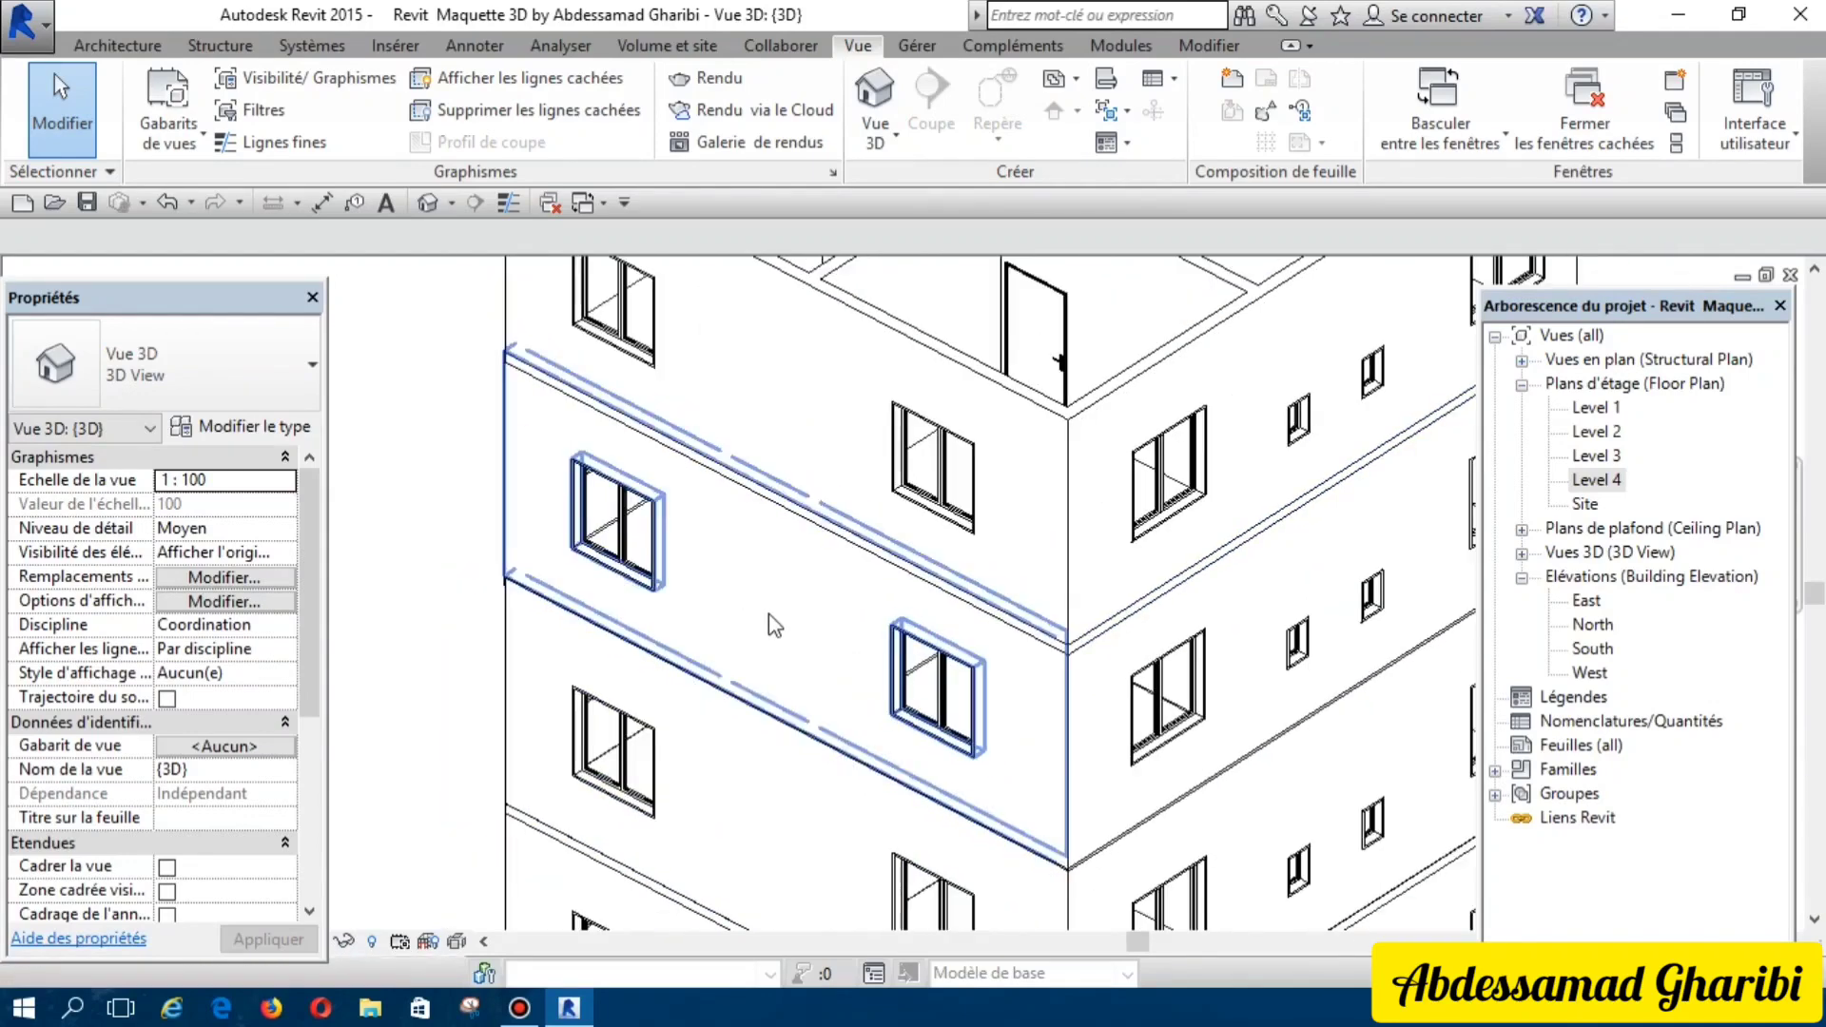
scroll(769, 618, "down", 3)
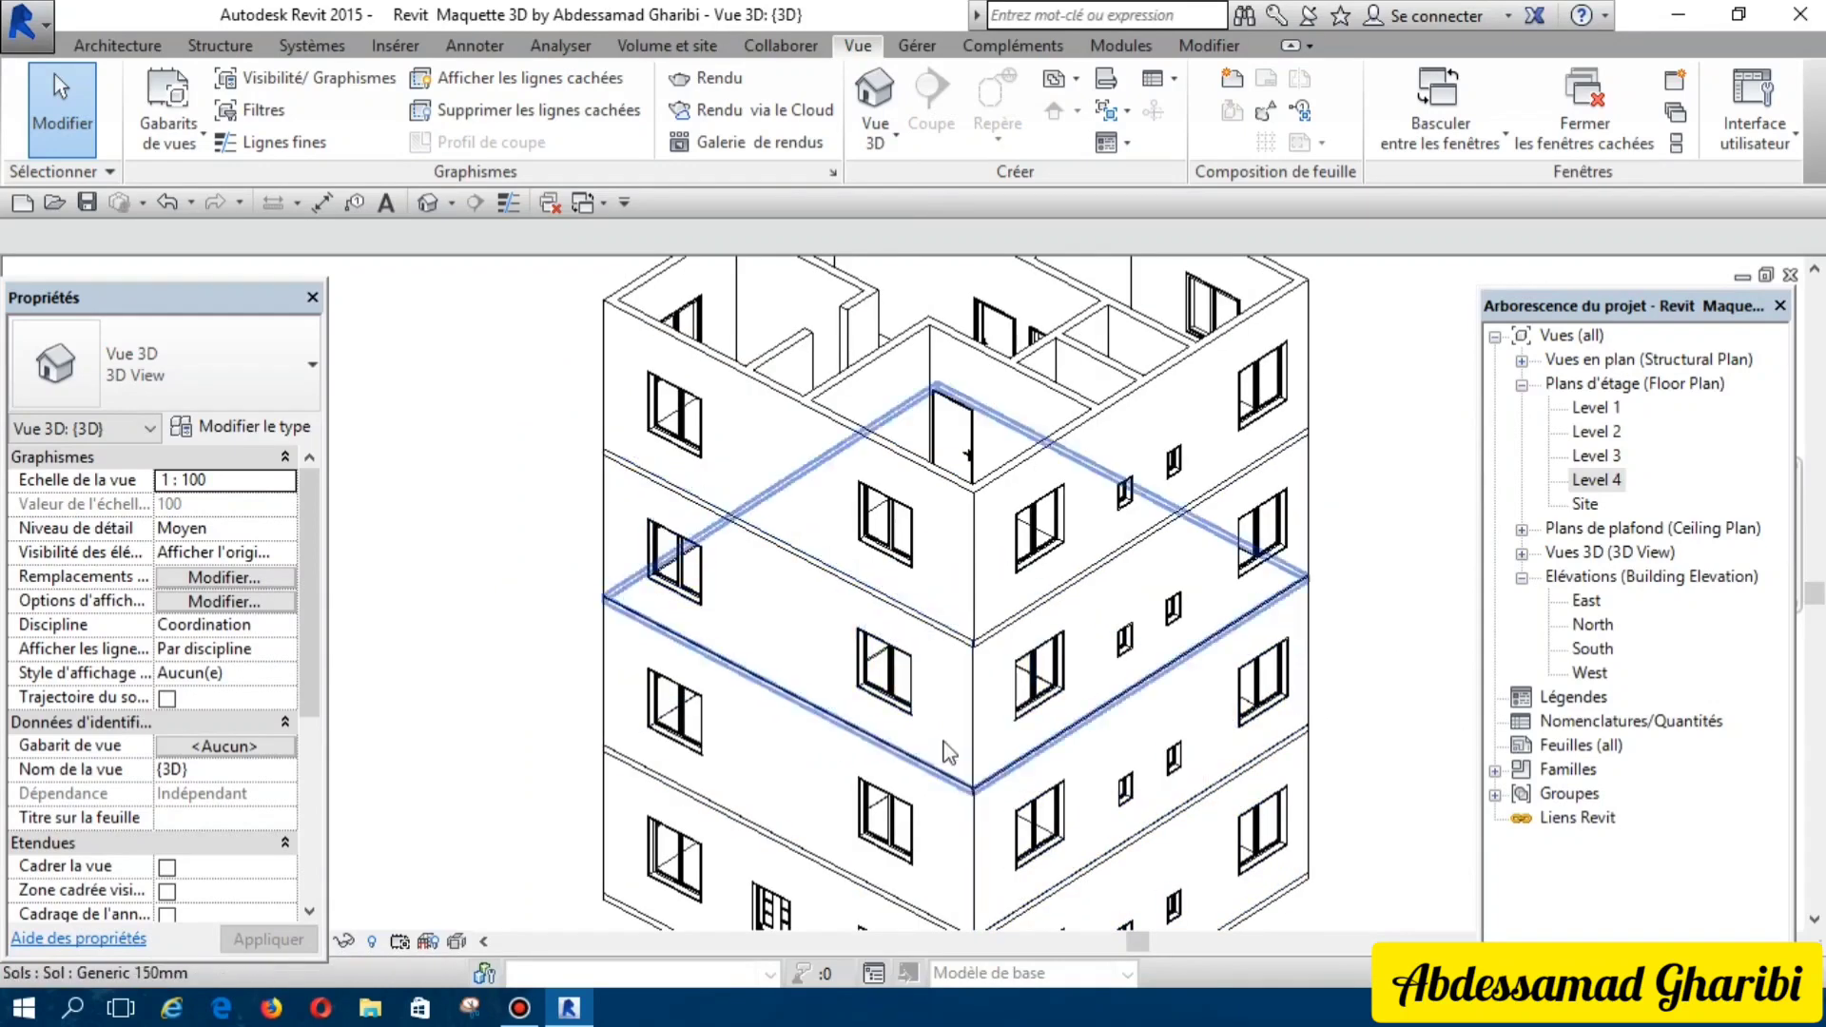
scroll(934, 740, "down", 2)
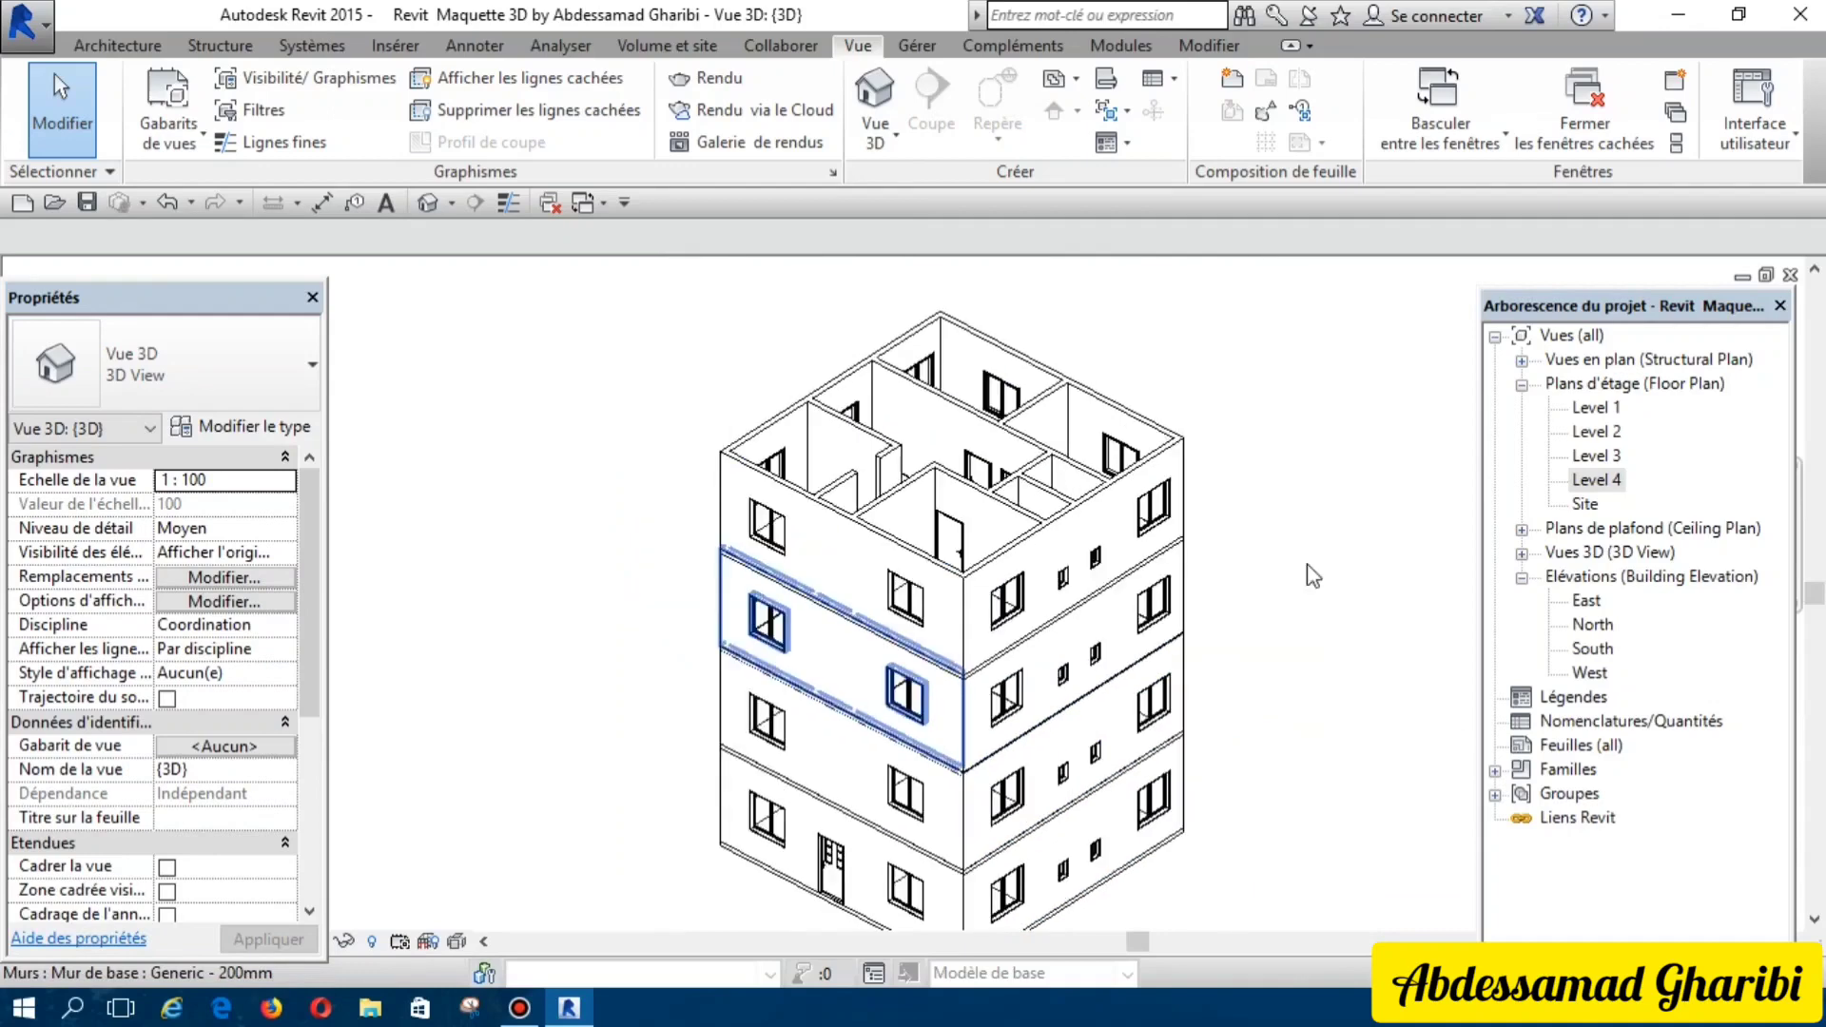
Step: On Level 4, place Plain ceilings at 260.00 offset in each room and the corridor
double_click(1589, 483)
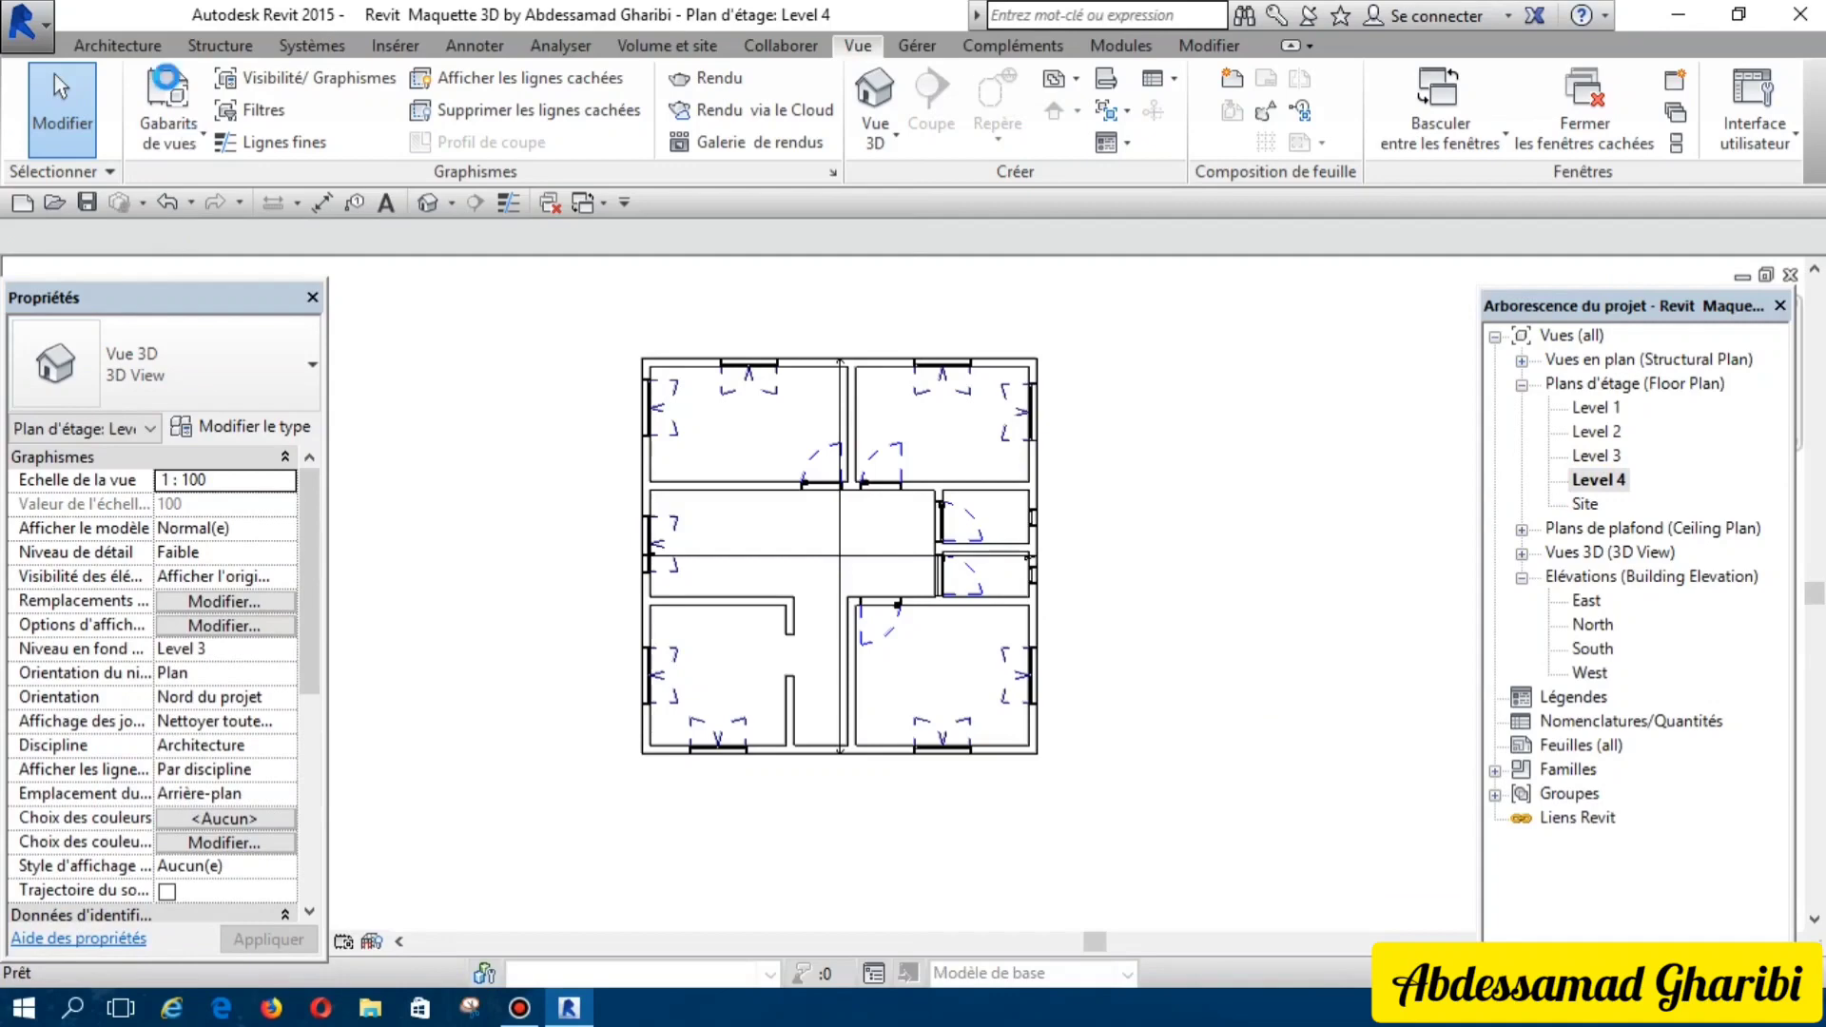
left_click(119, 48)
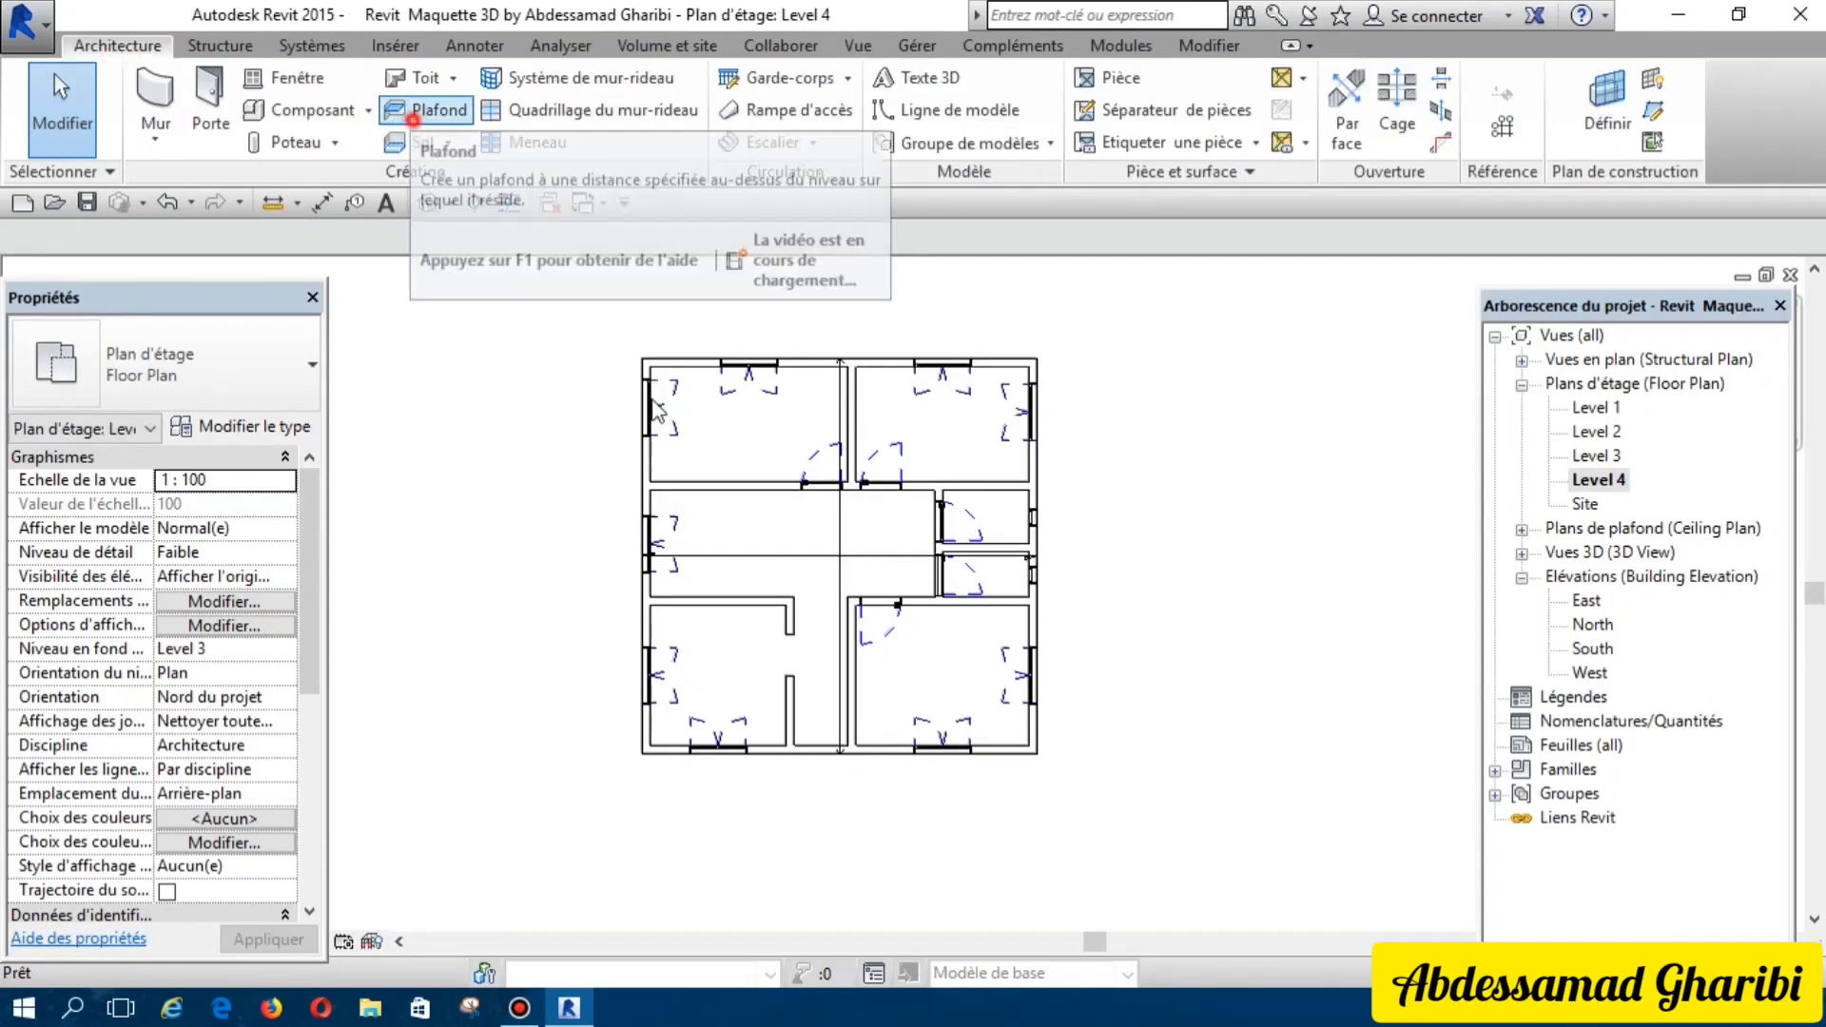
left_click(418, 111)
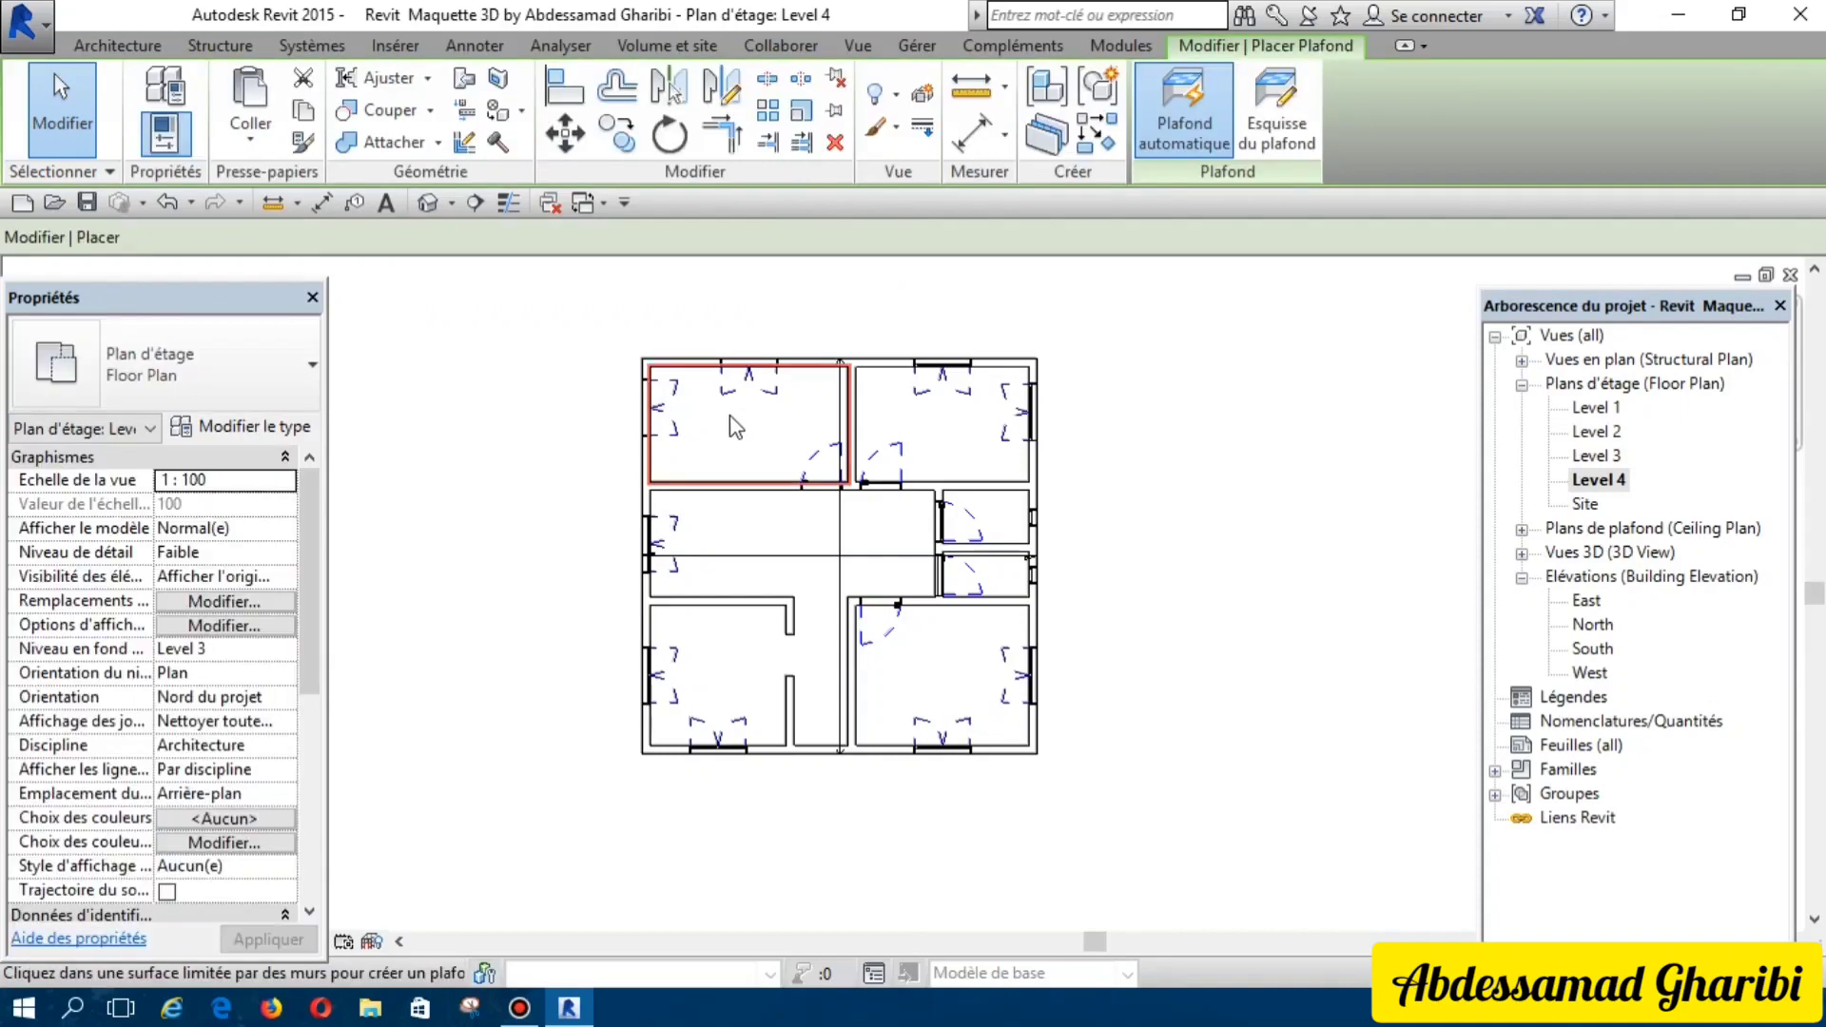
left_click(916, 410)
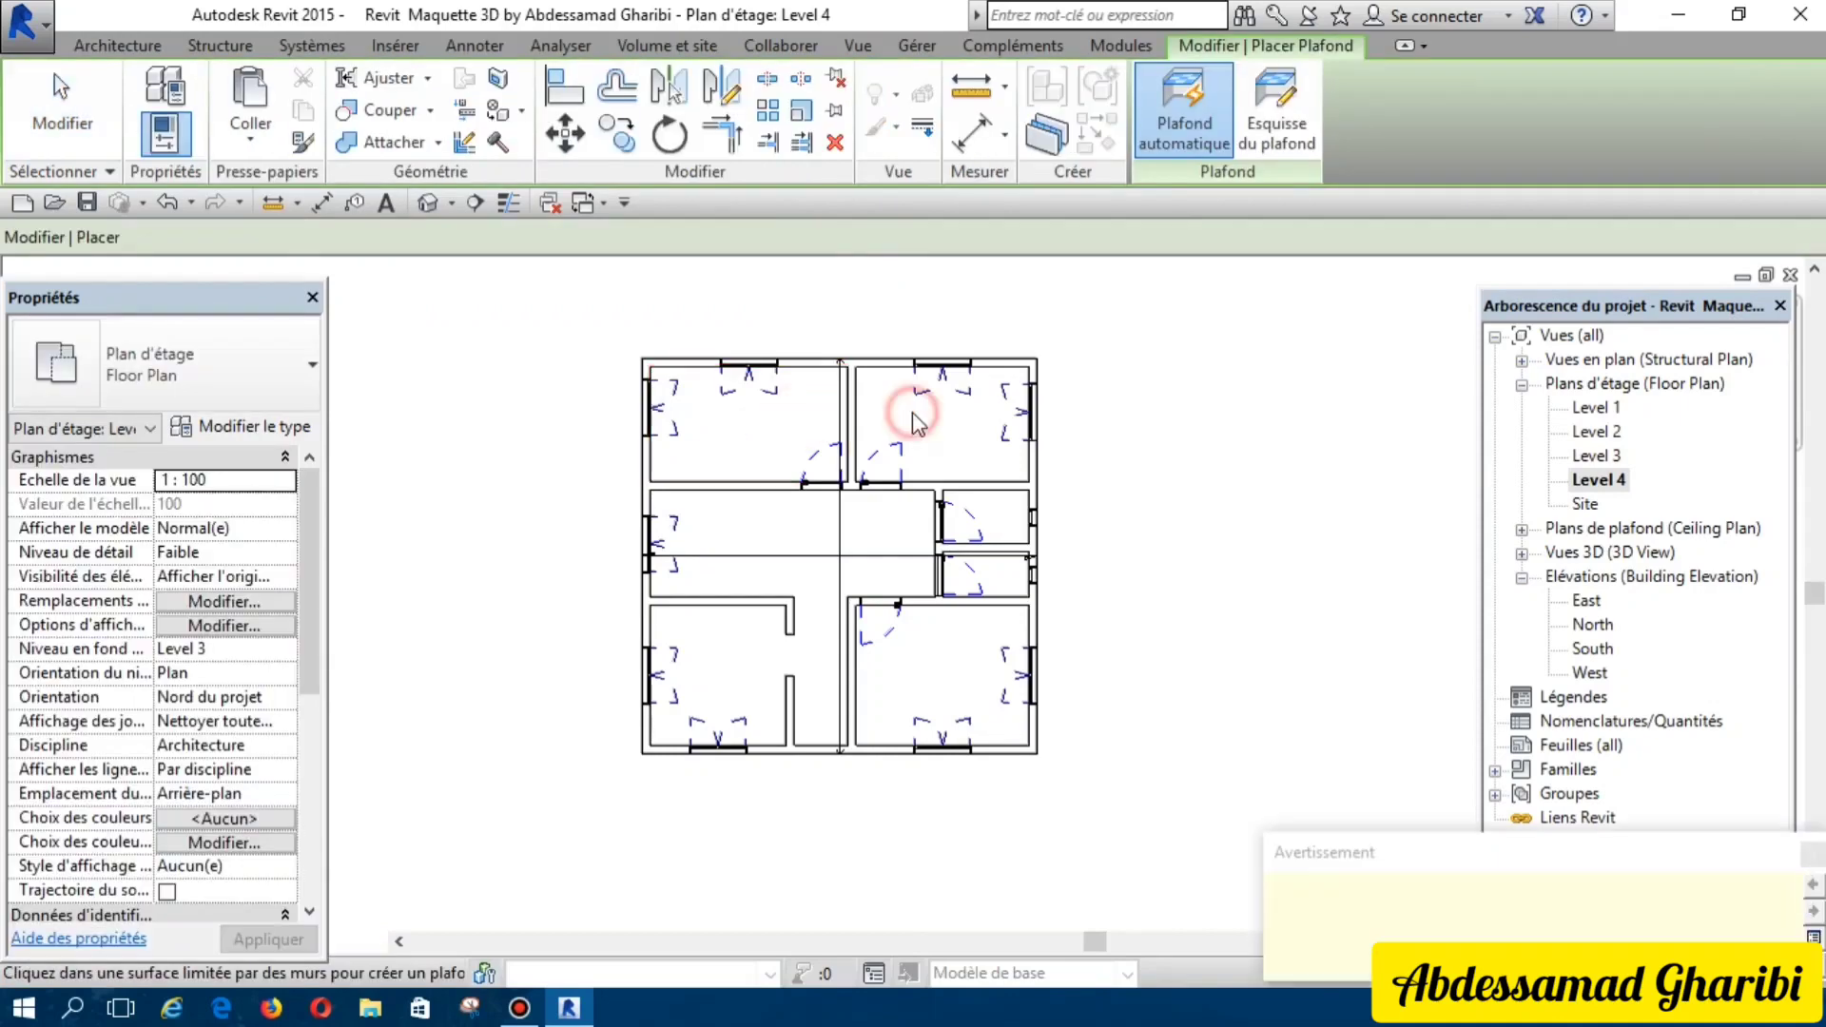
left_click(972, 526)
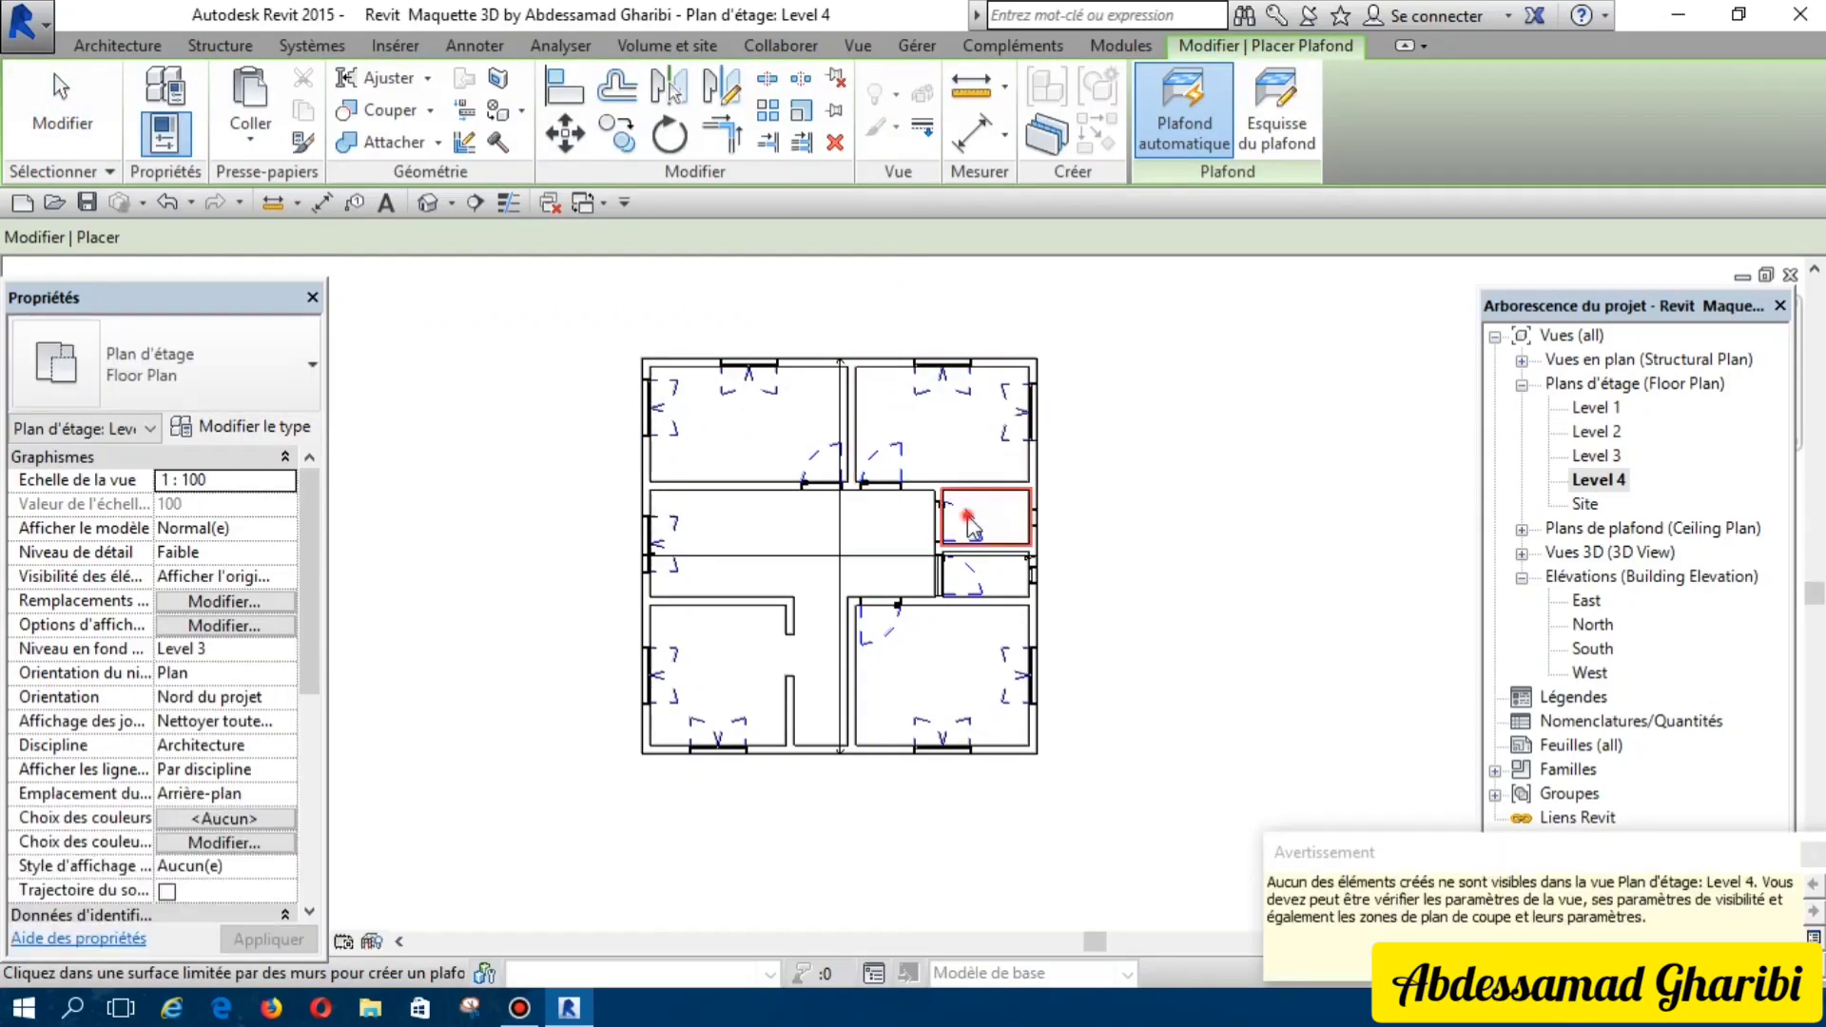
left_click(974, 576)
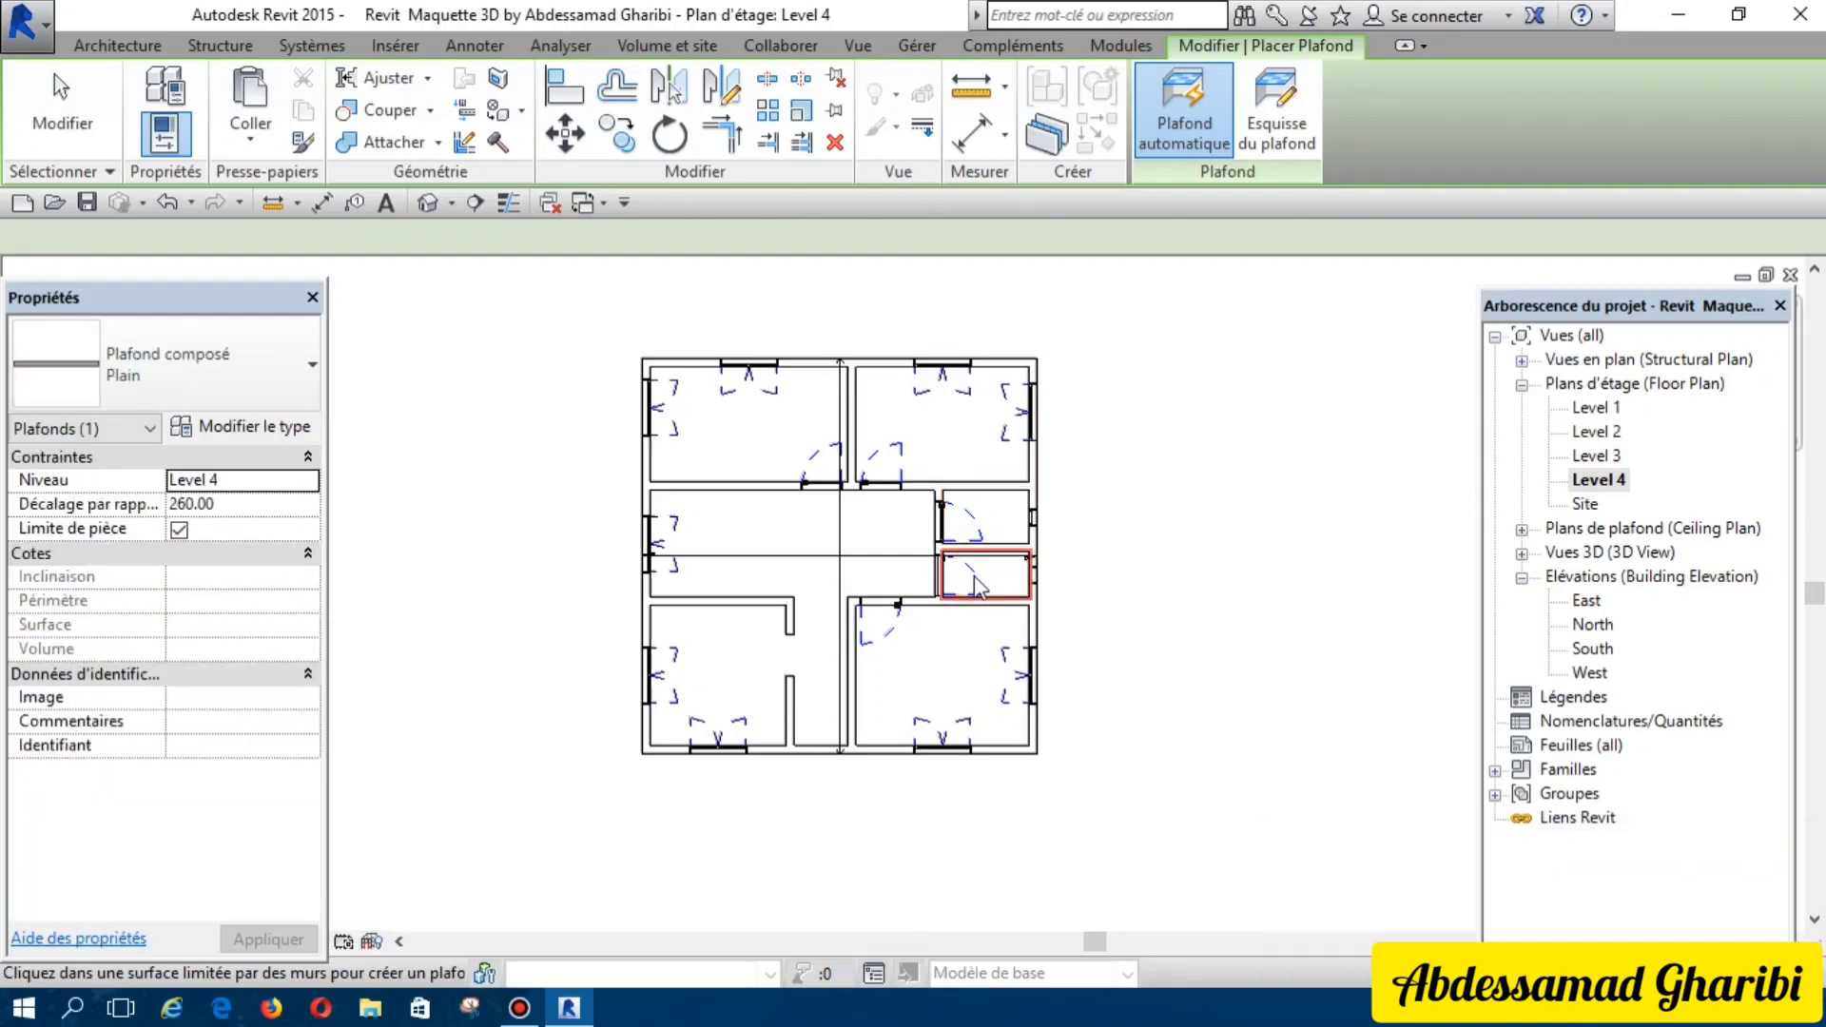
left_click(828, 548)
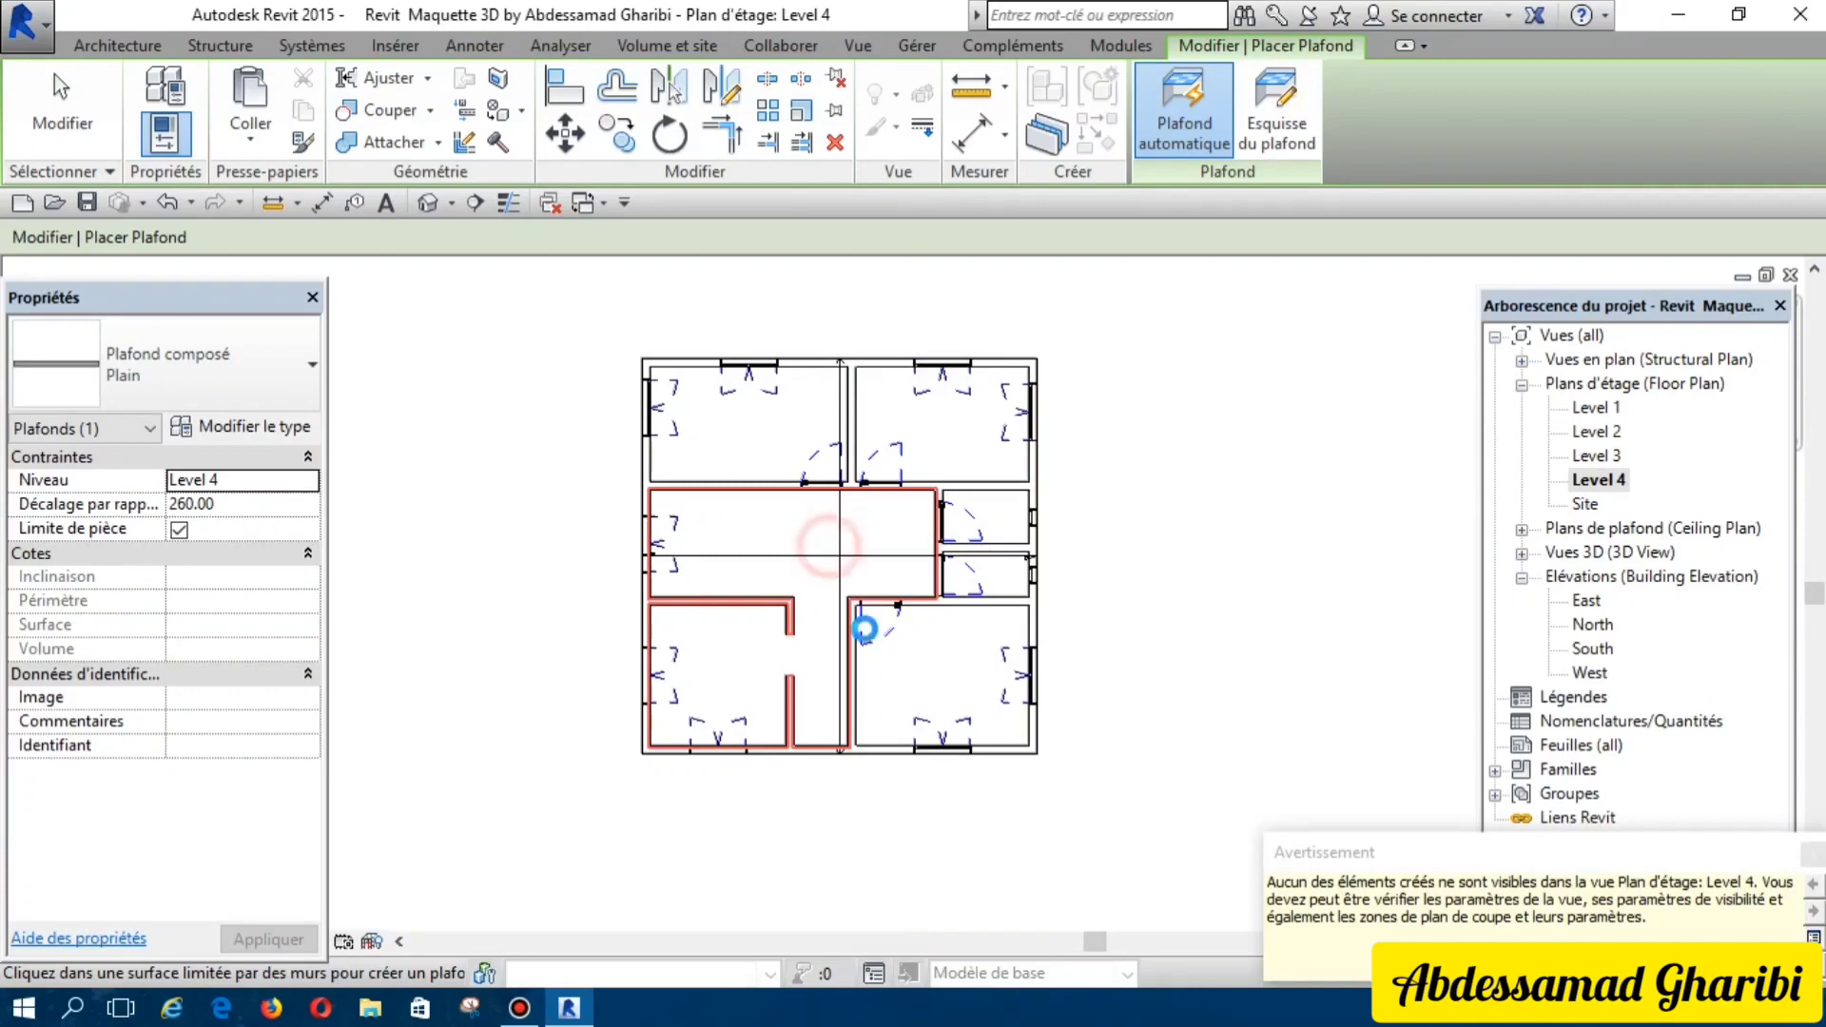
left_click(884, 652)
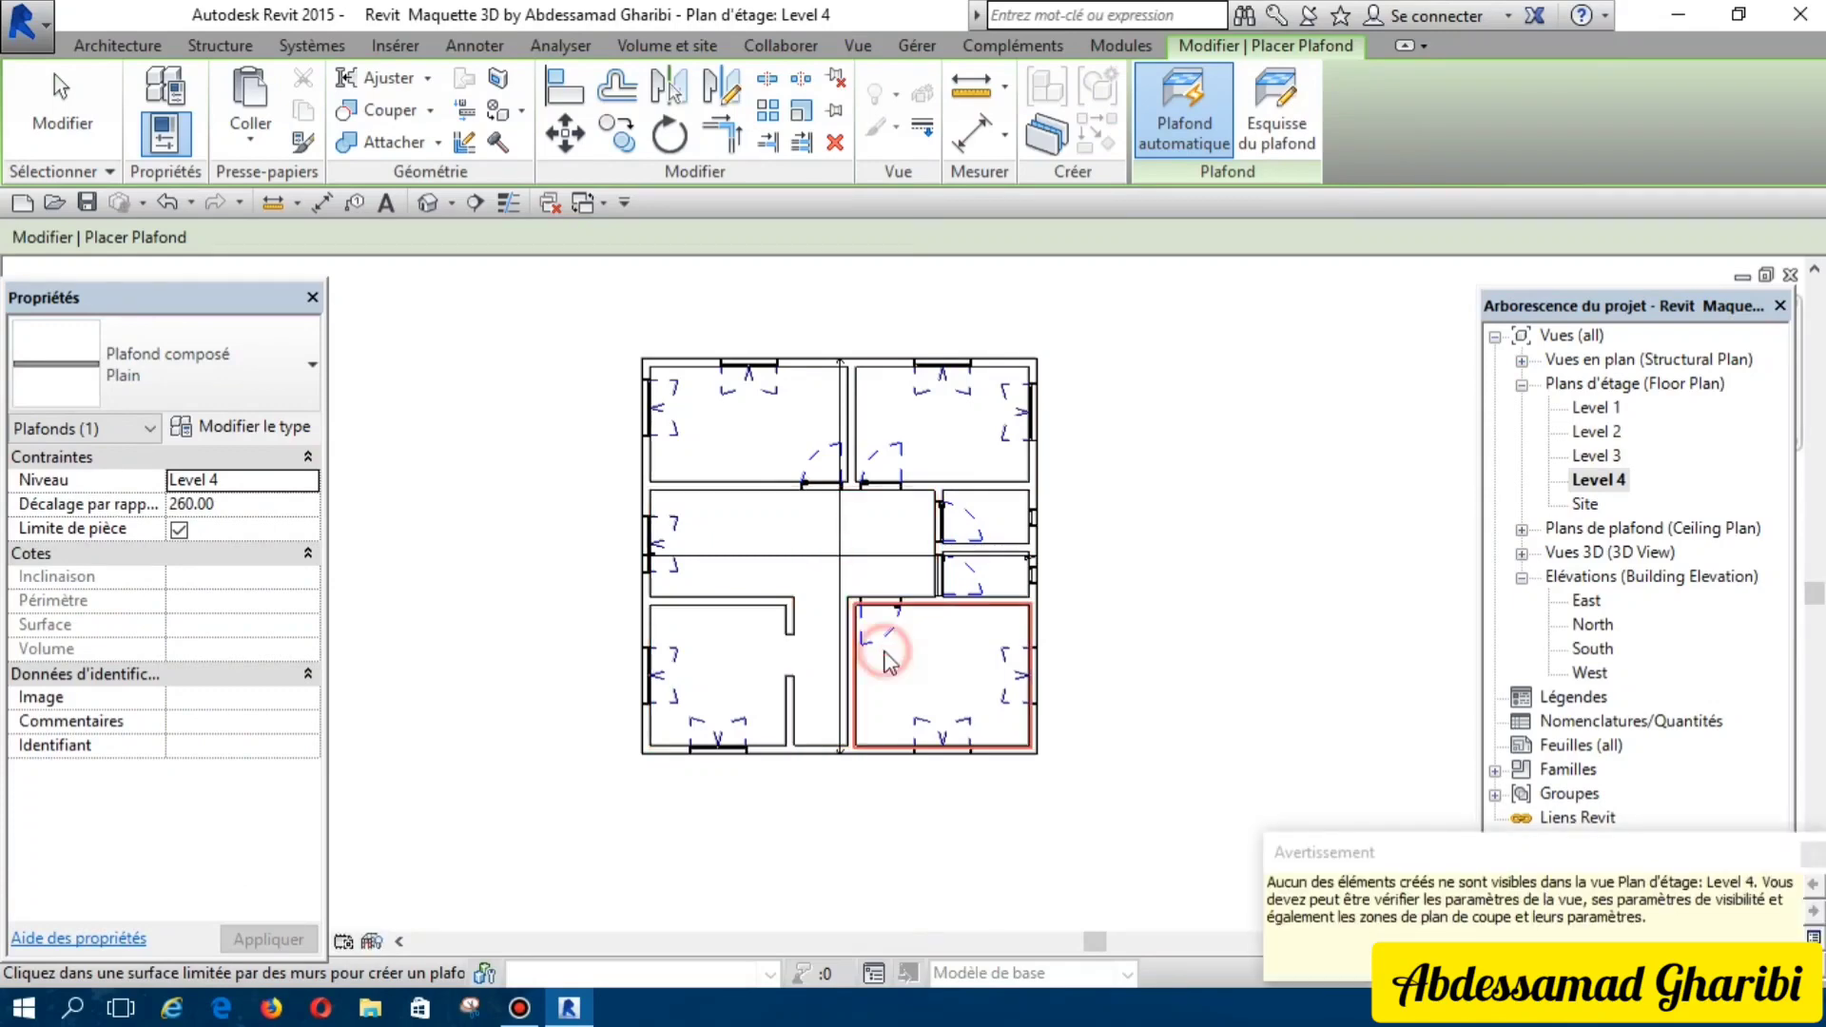
left_click(822, 651)
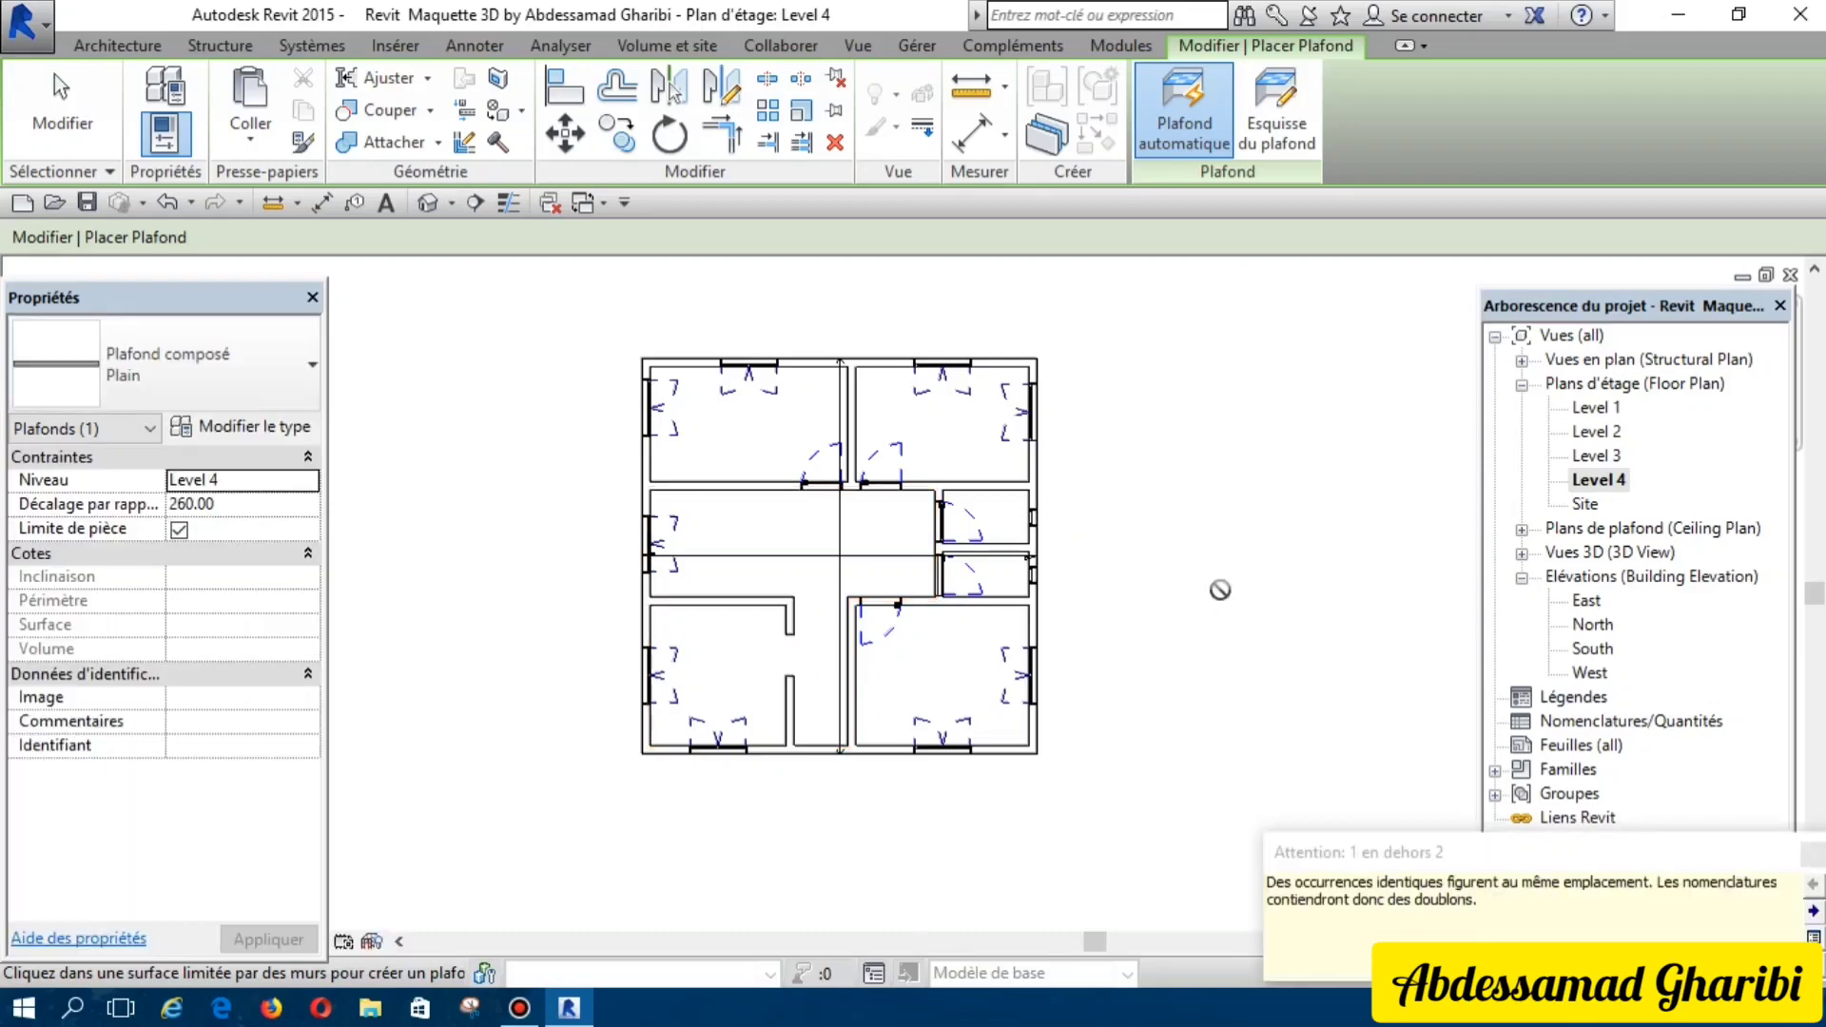
left_click(855, 49)
left_click(867, 91)
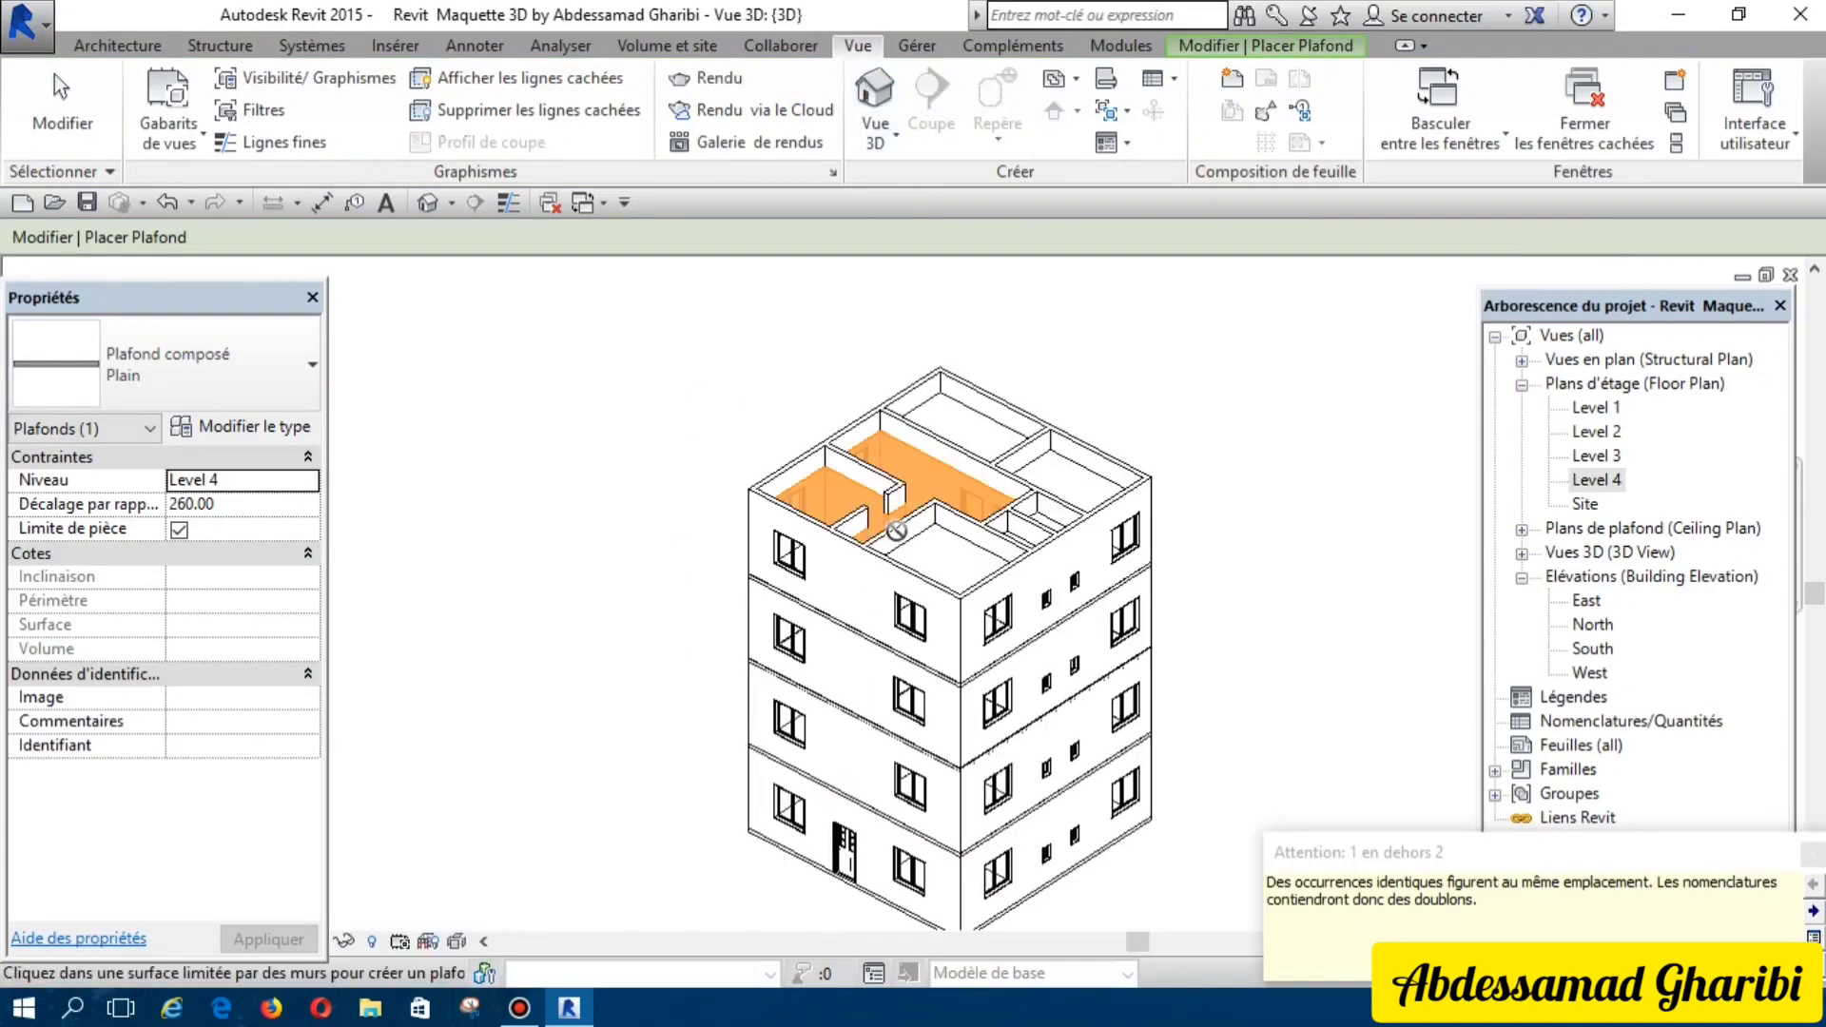
scroll(896, 531, "up", 2)
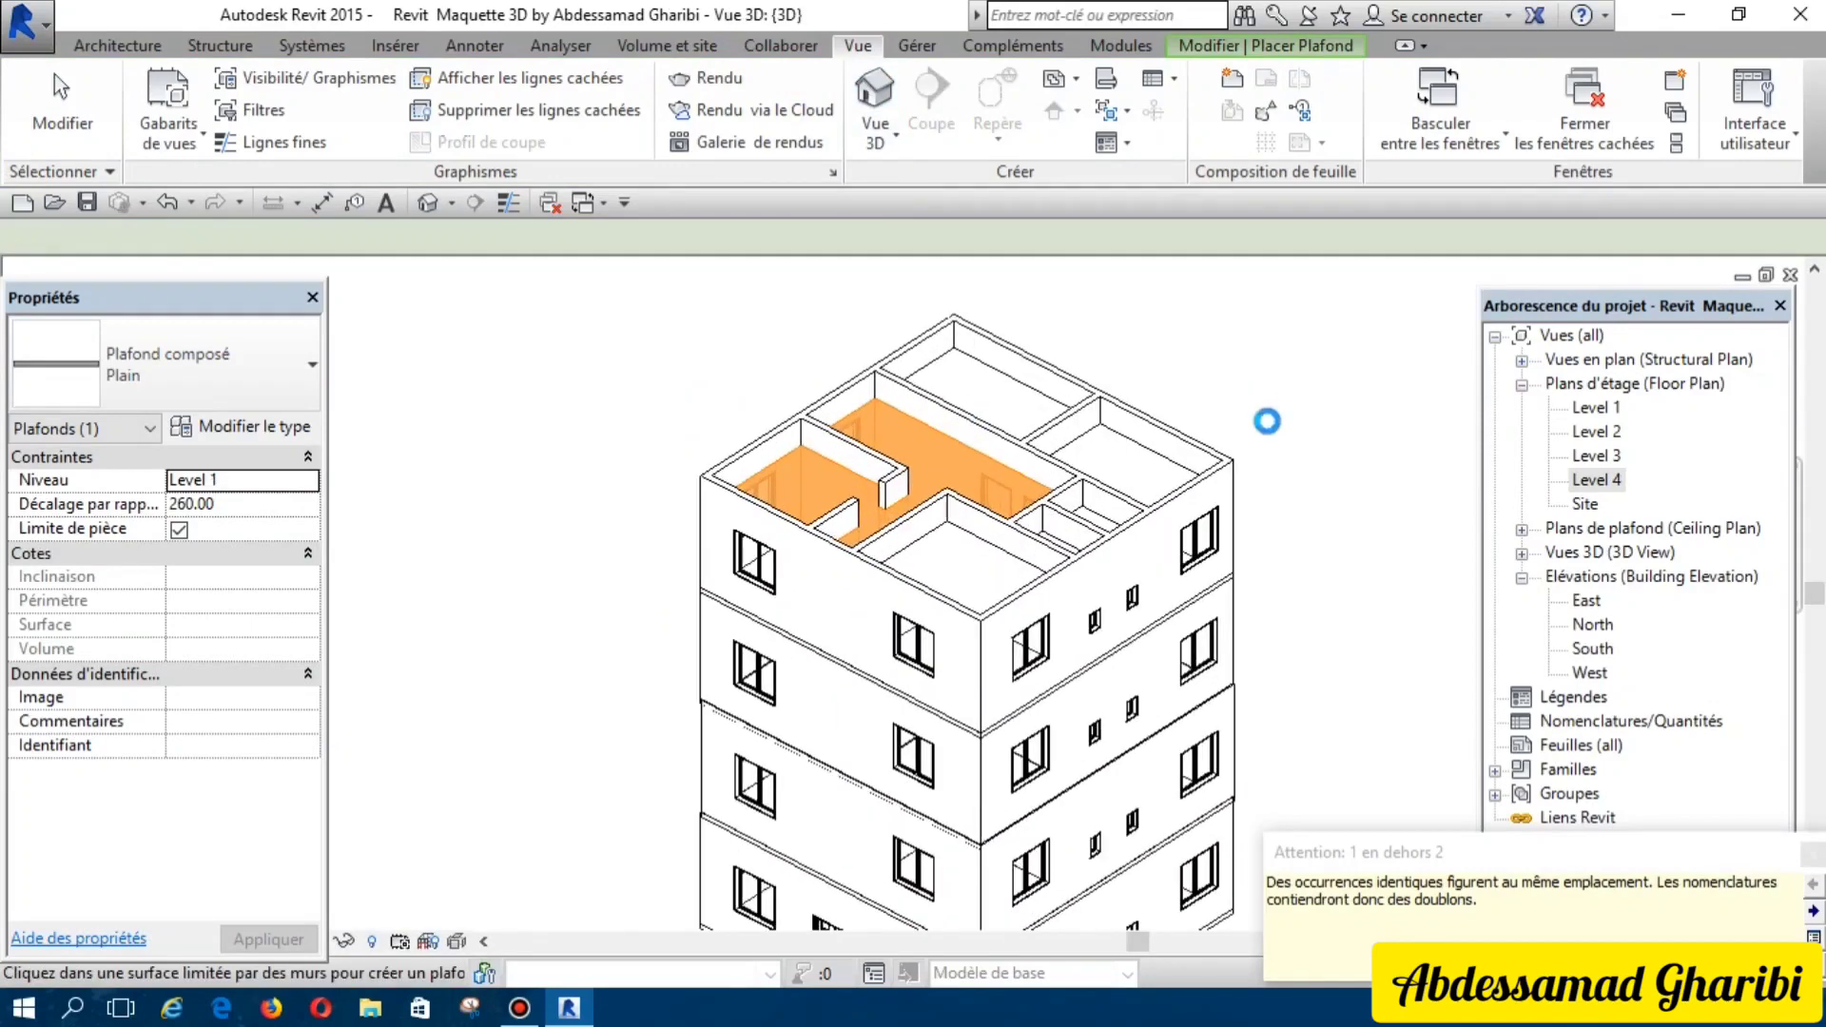
scroll(1267, 420, "up", 3)
left_click(1267, 421)
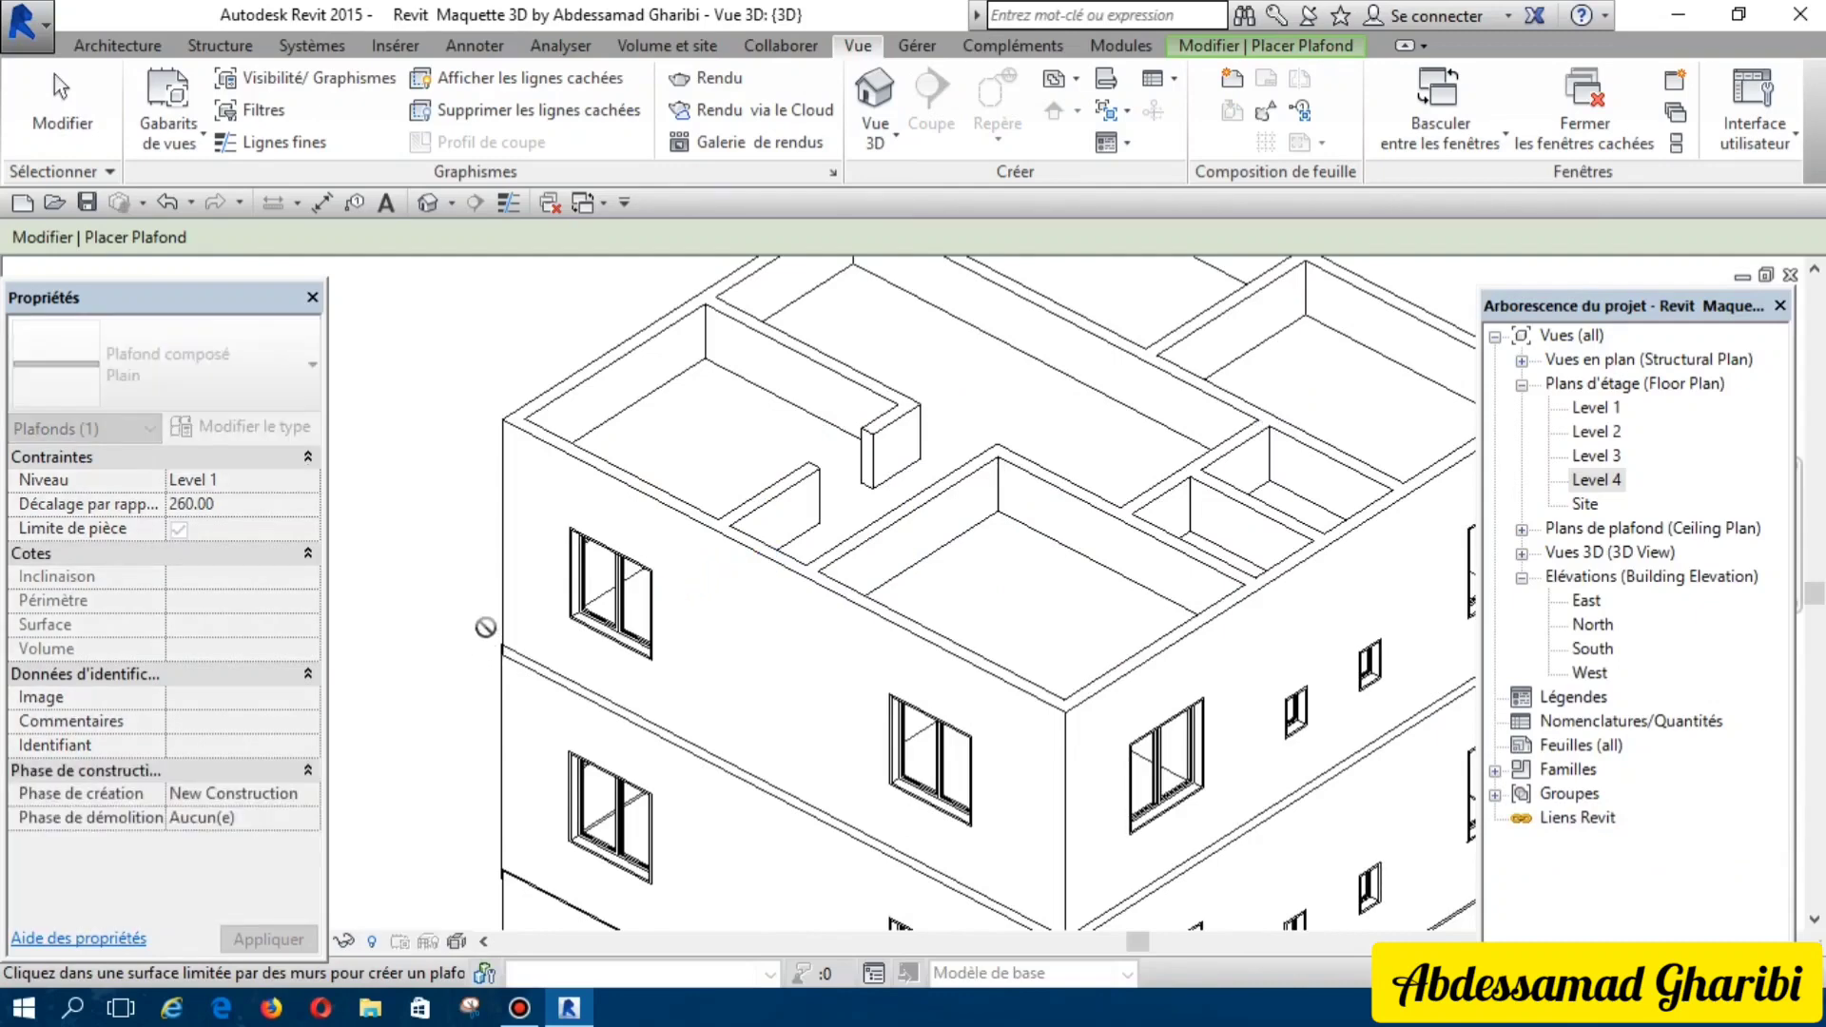
scroll(485, 627, "down", 1)
scroll(485, 627, "down", 1)
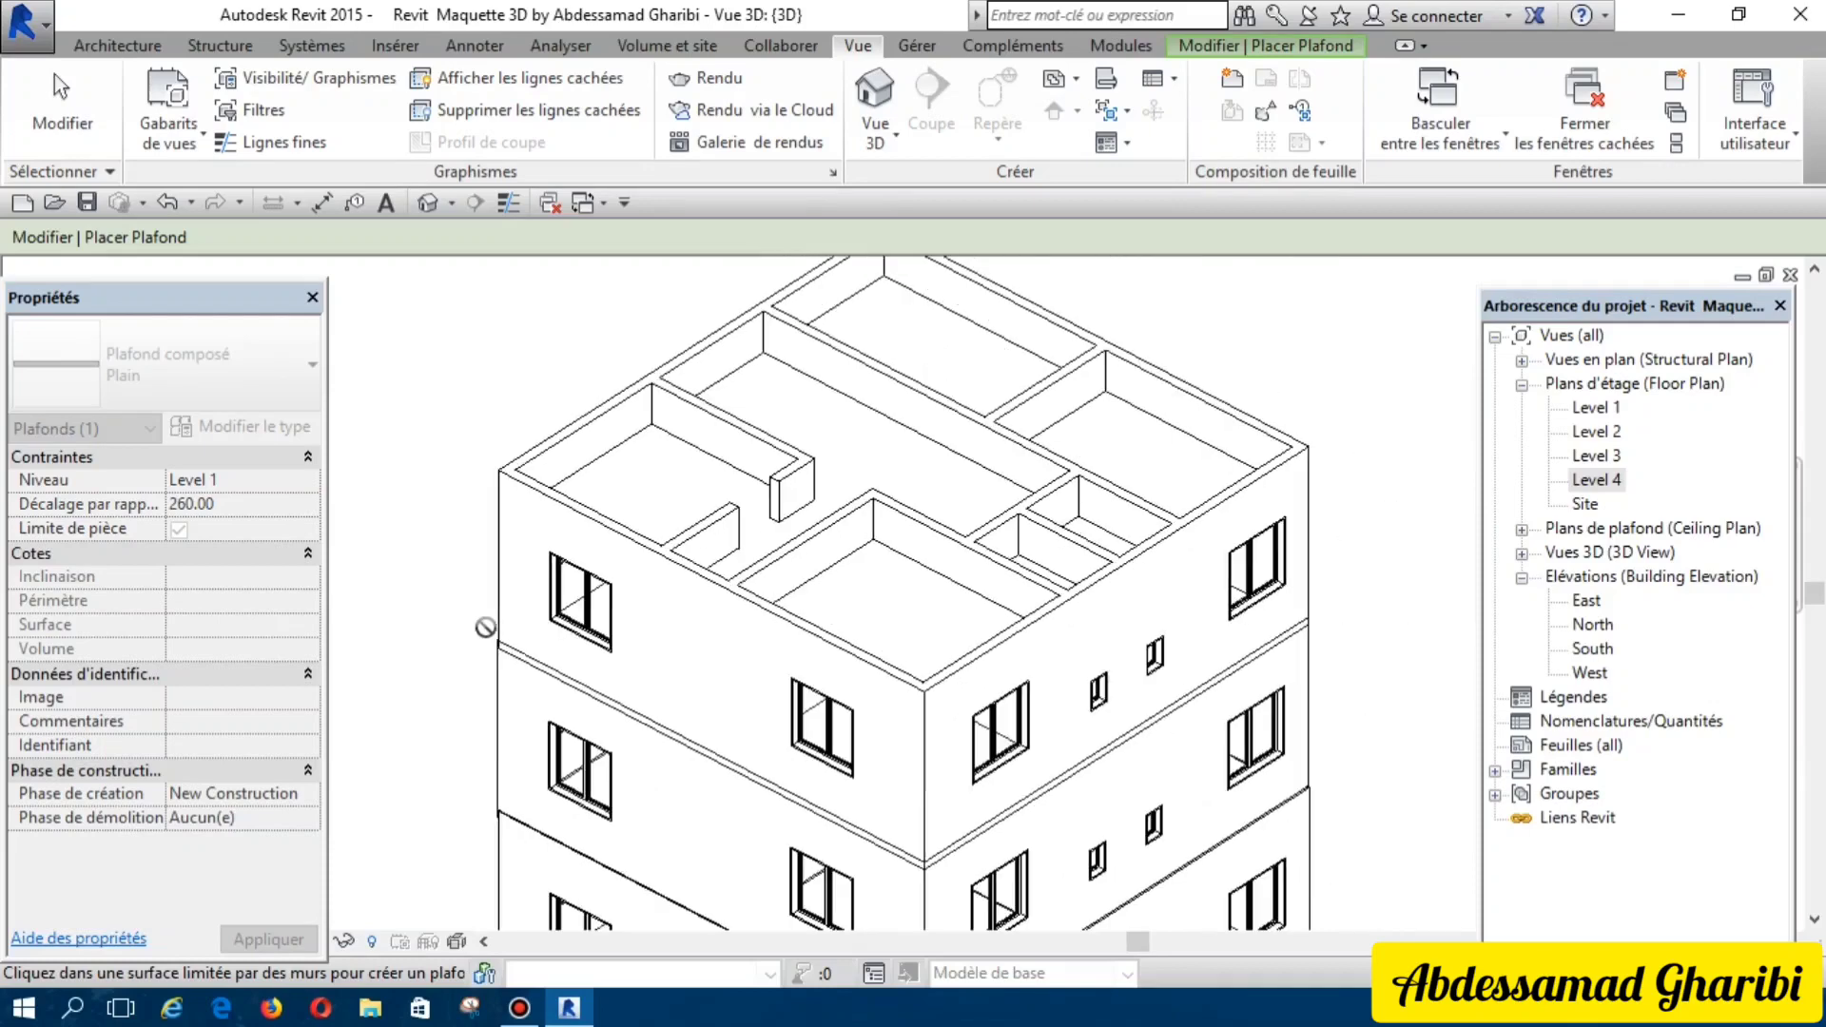
scroll(487, 628, "down", 2)
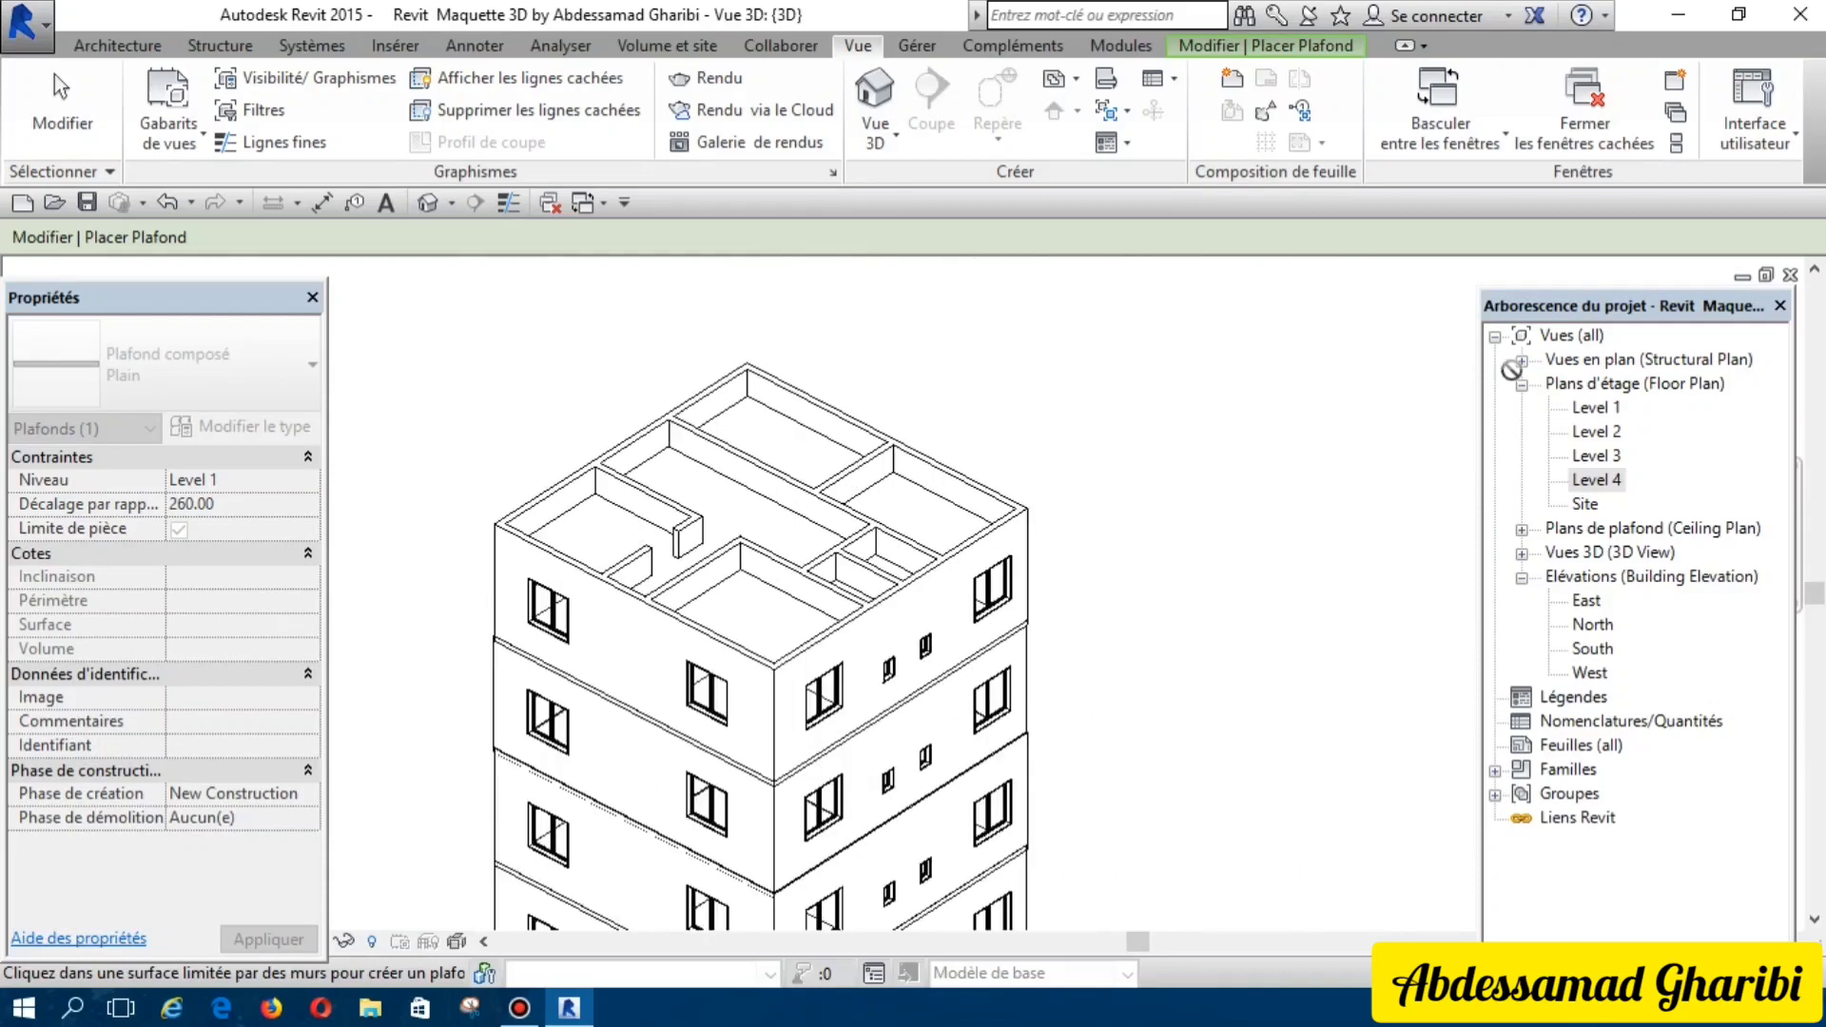
left_click_drag(1627, 309, 833, 271)
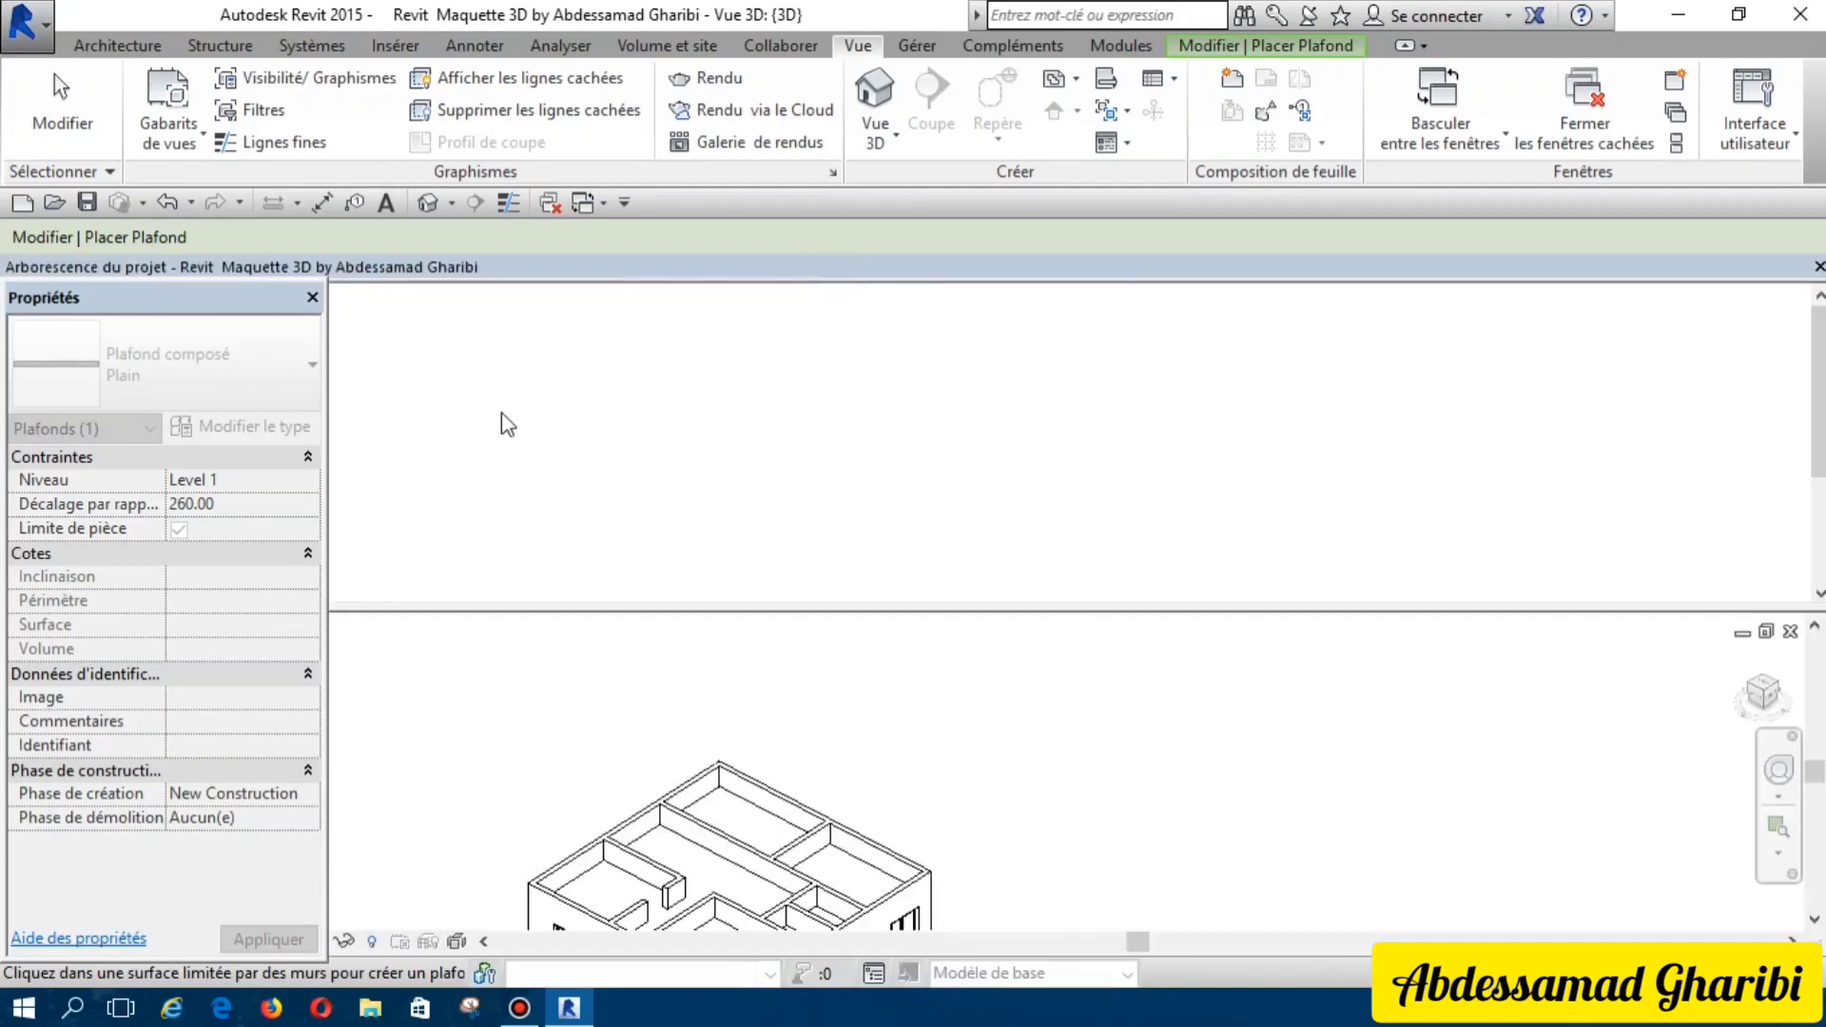
left_click_drag(361, 322, 364, 323)
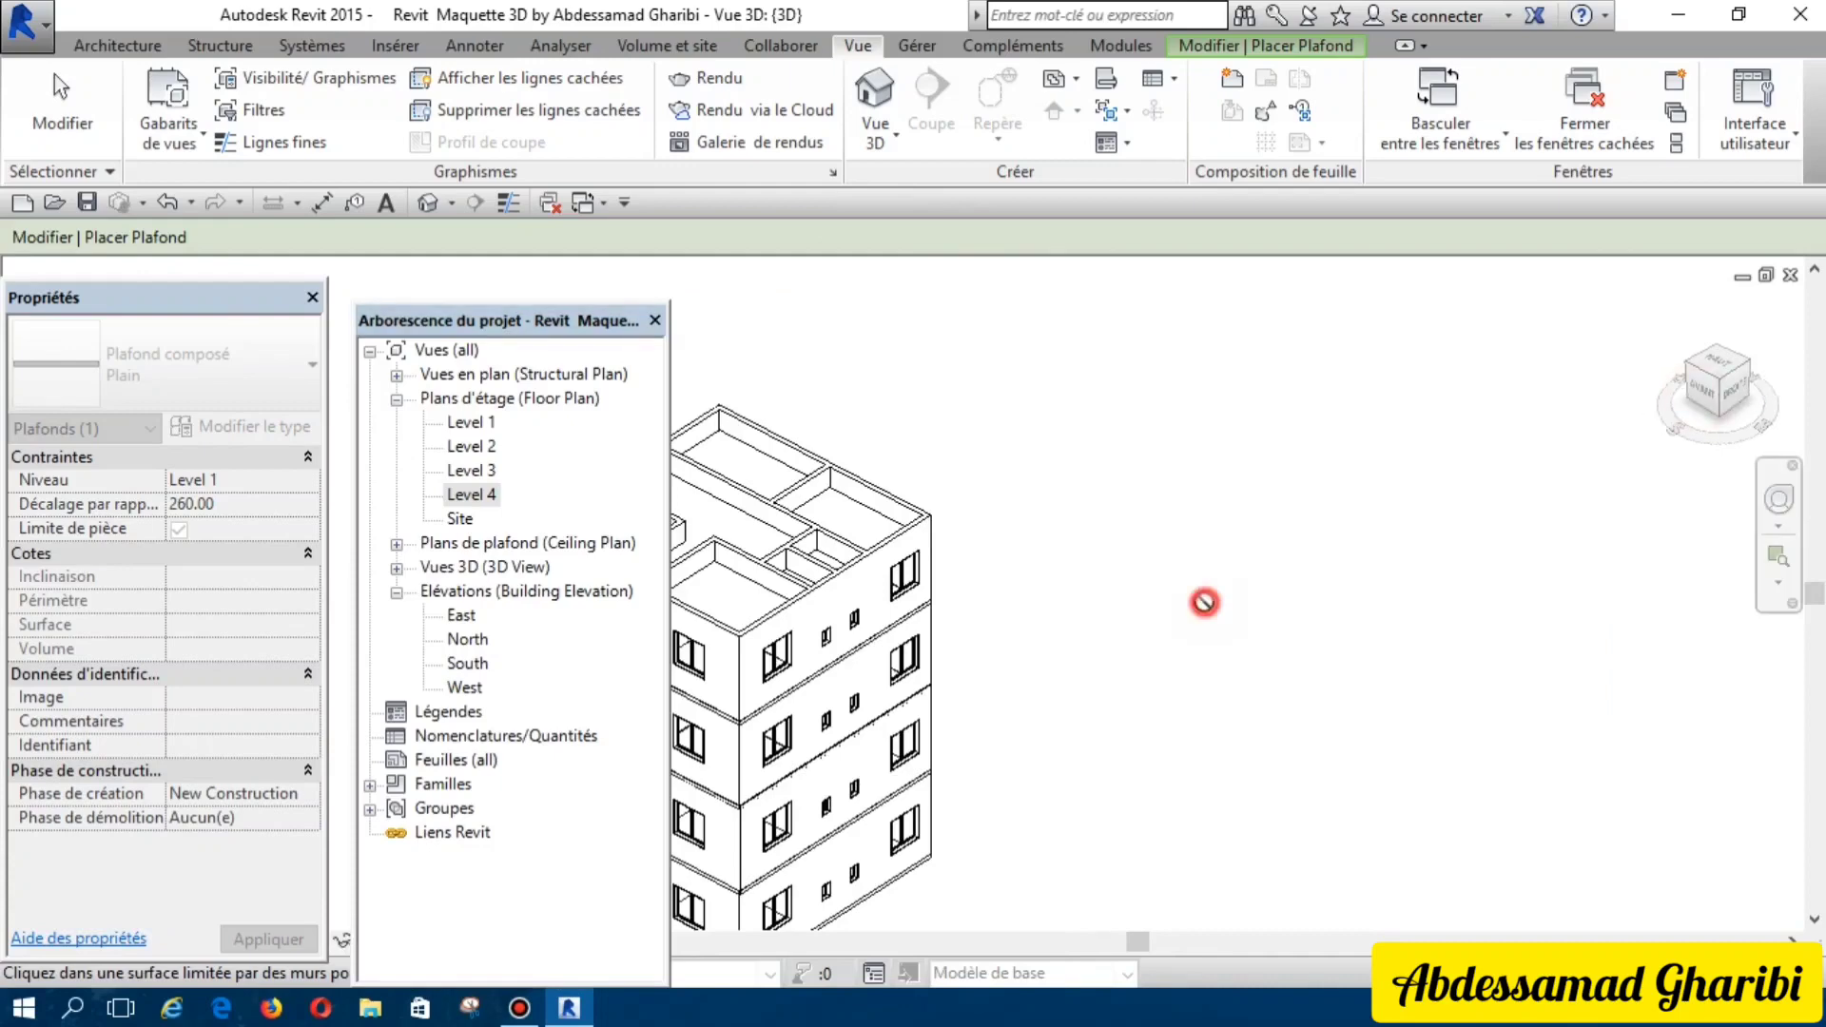
key("z")
key("f")
scroll(1204, 602, "up", 5)
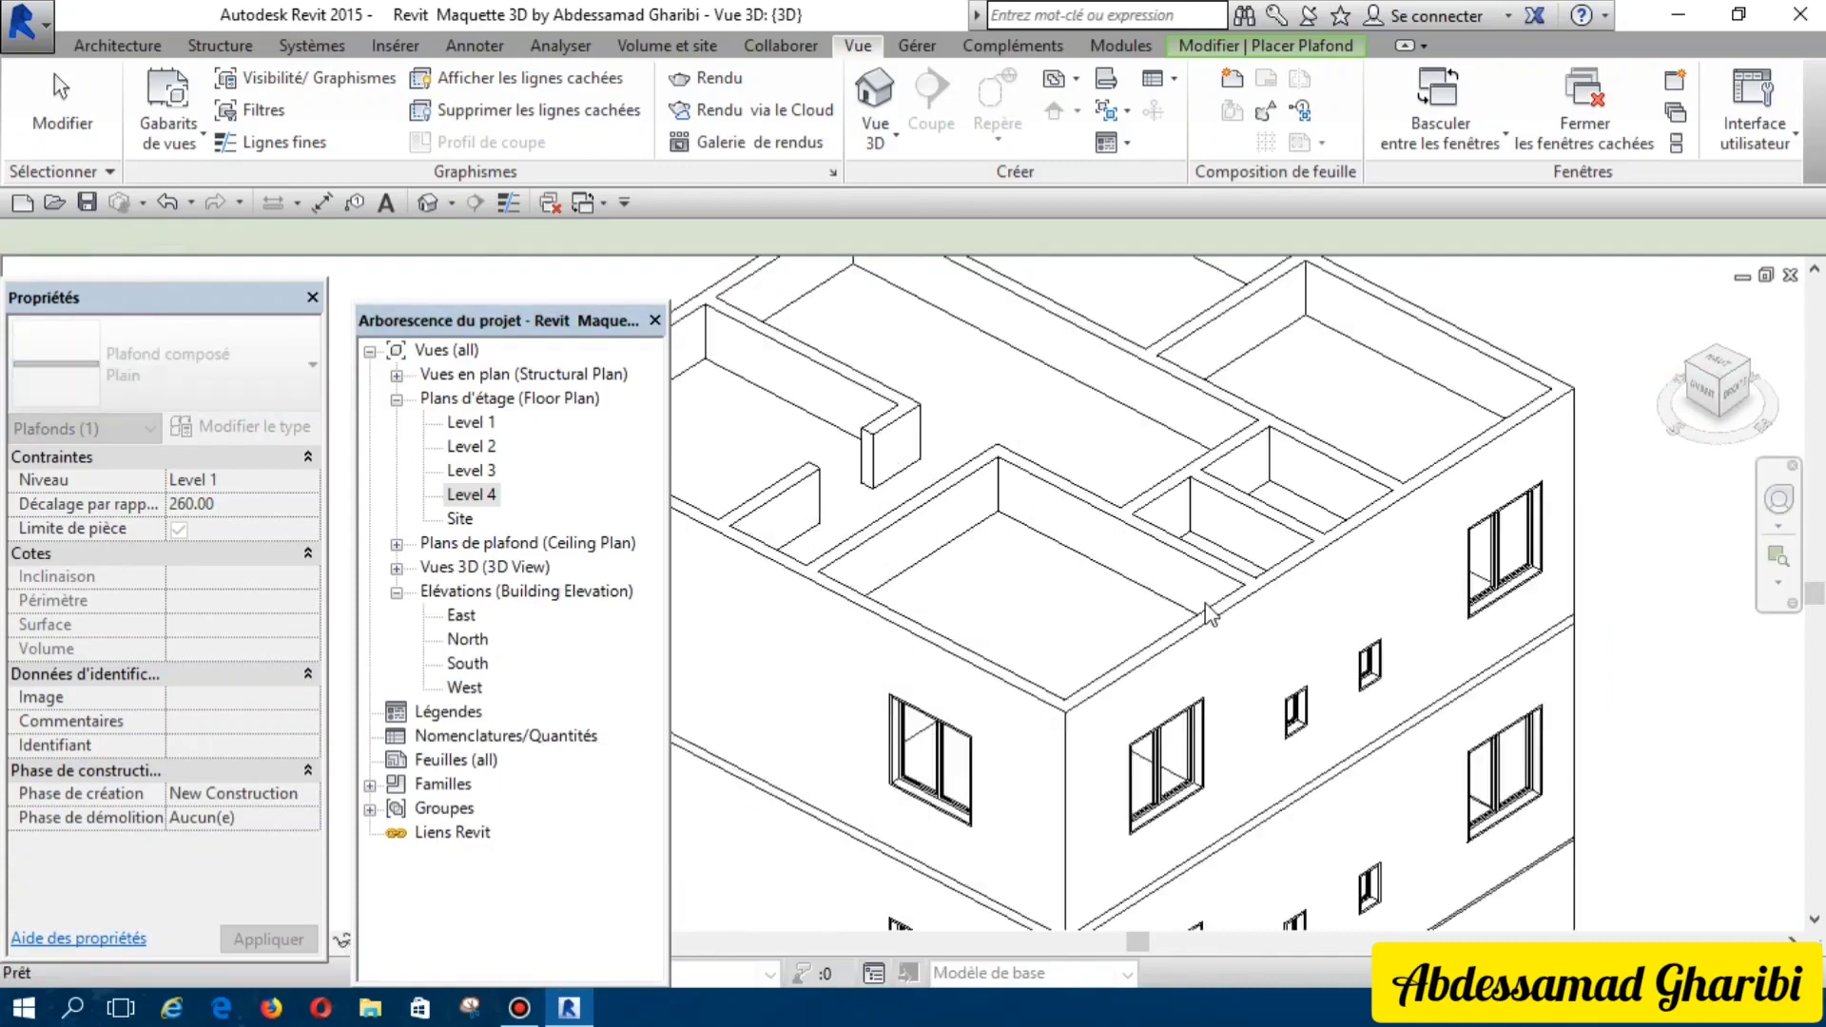
scroll(1206, 613, "down", 3)
scroll(1189, 752, "down", 2)
scroll(1175, 885, "down", 2)
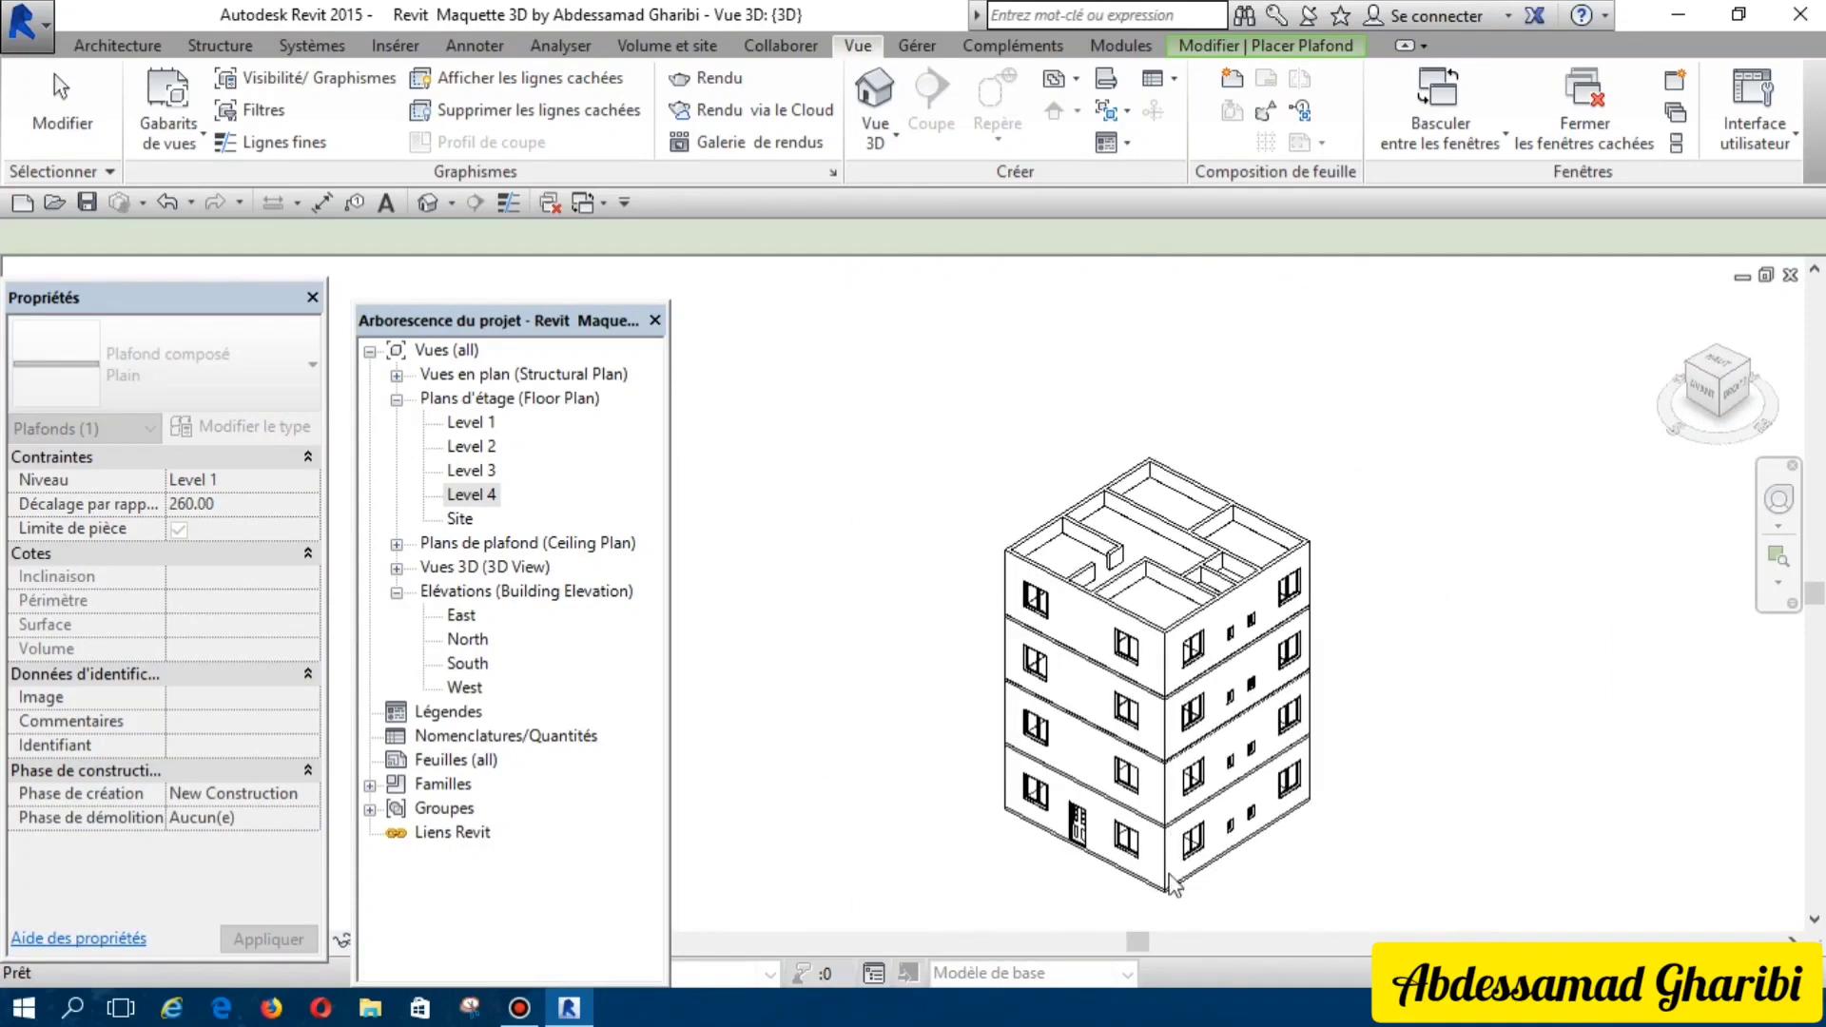
scroll(1170, 890, "up", 2)
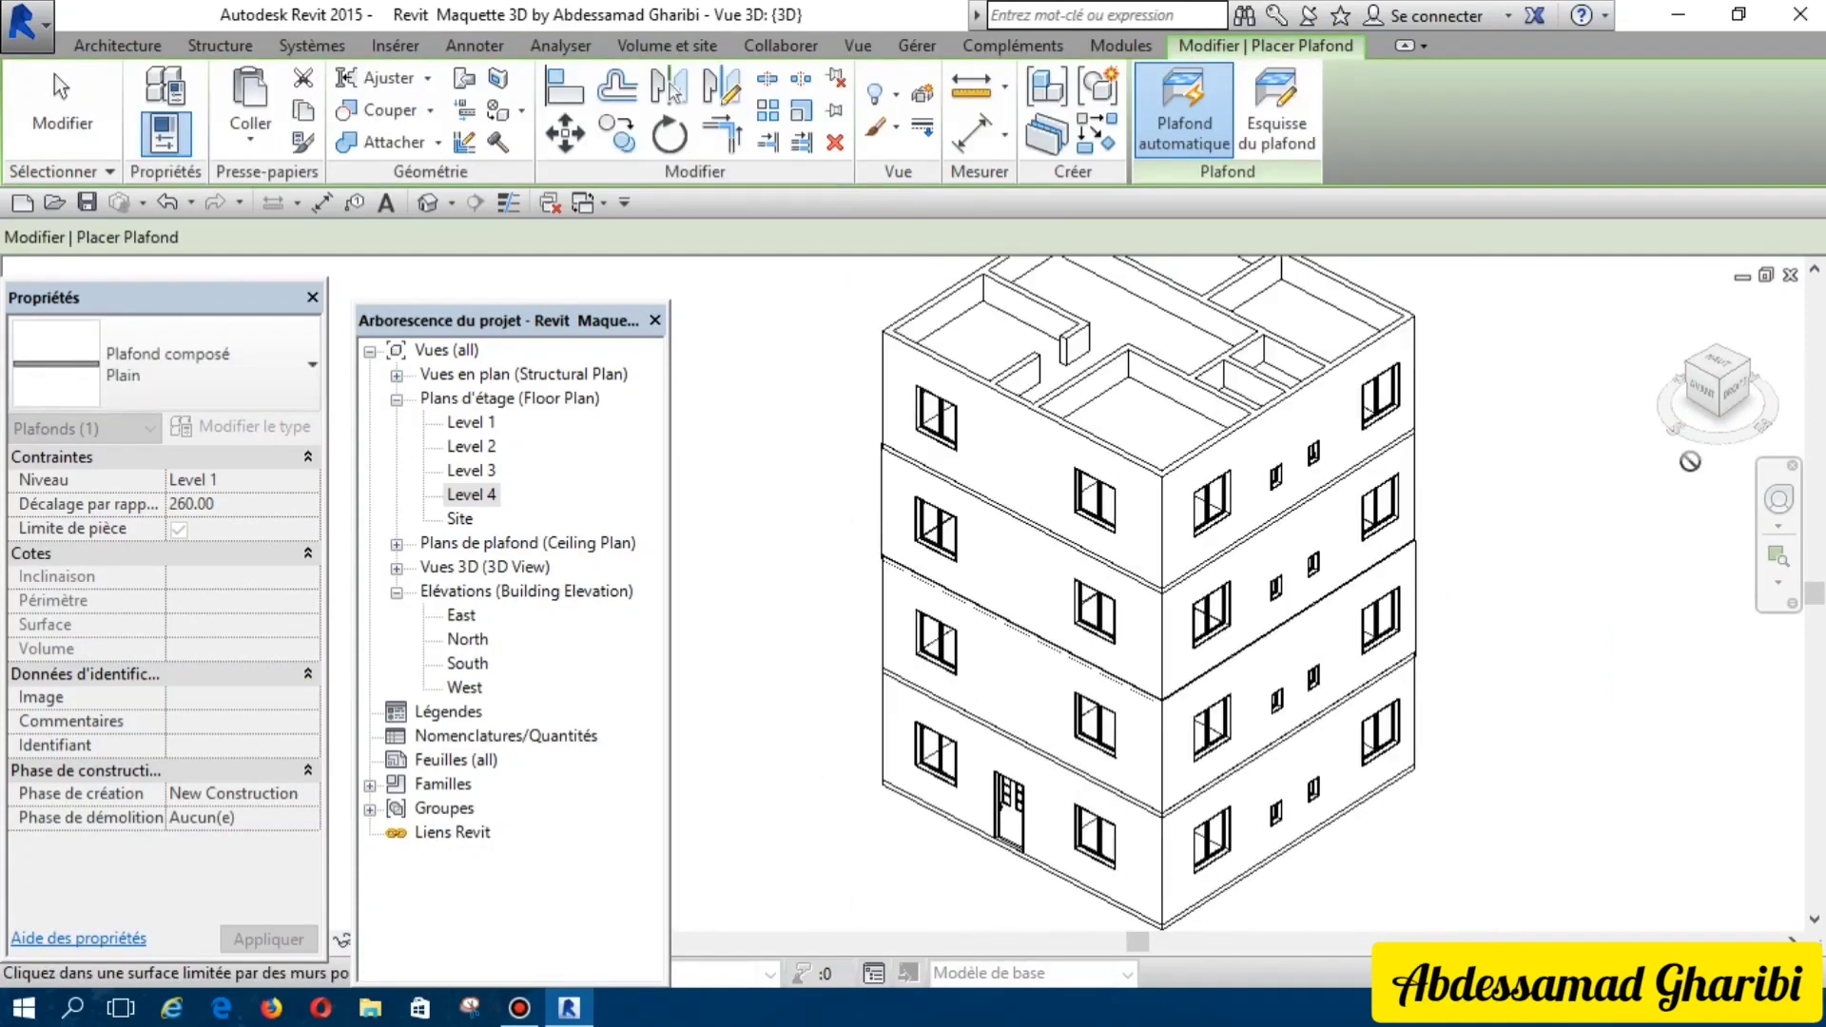
Step: Dock the Project Browser on the right, toggle Reveal Hidden Elements on and off, and re-dock Properties
mouse_move(1691, 388)
left_mouse_down()
mouse_move(1774, 335)
mouse_move(1683, 404)
left_mouse_up()
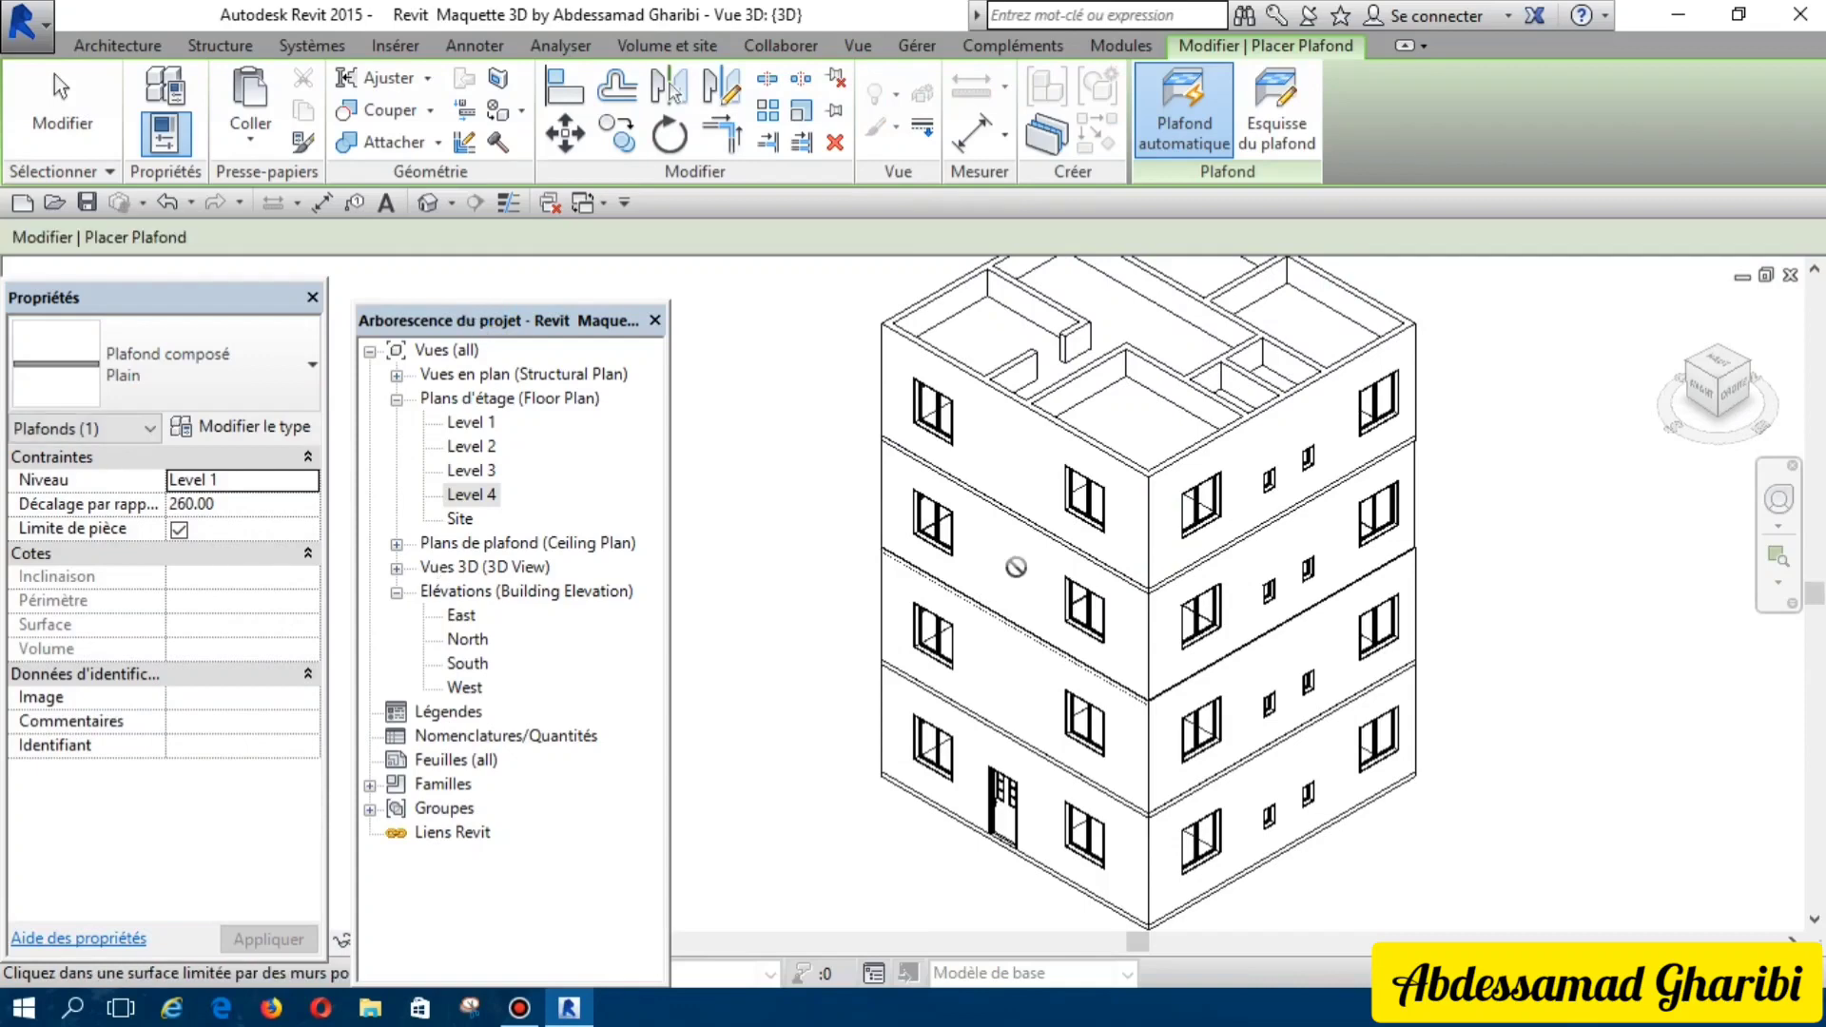
left_click_drag(454, 323, 424, 274)
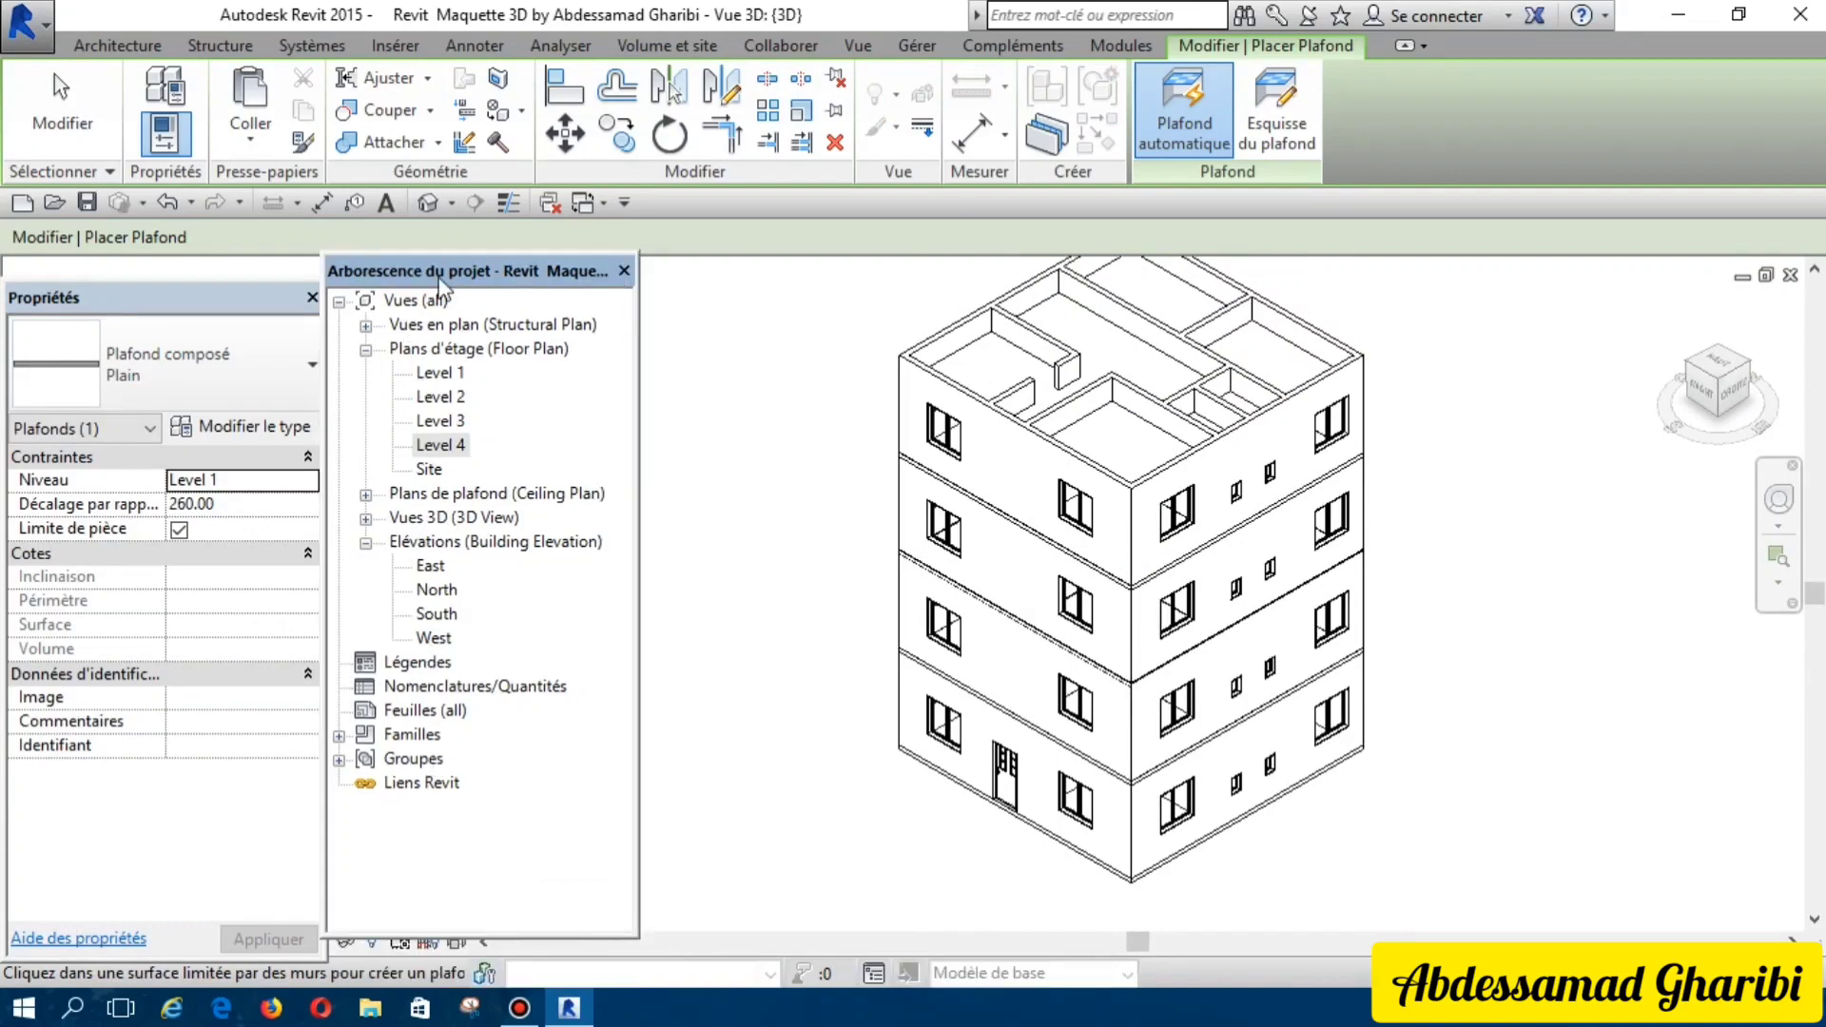
left_click_drag(443, 278, 1665, 314)
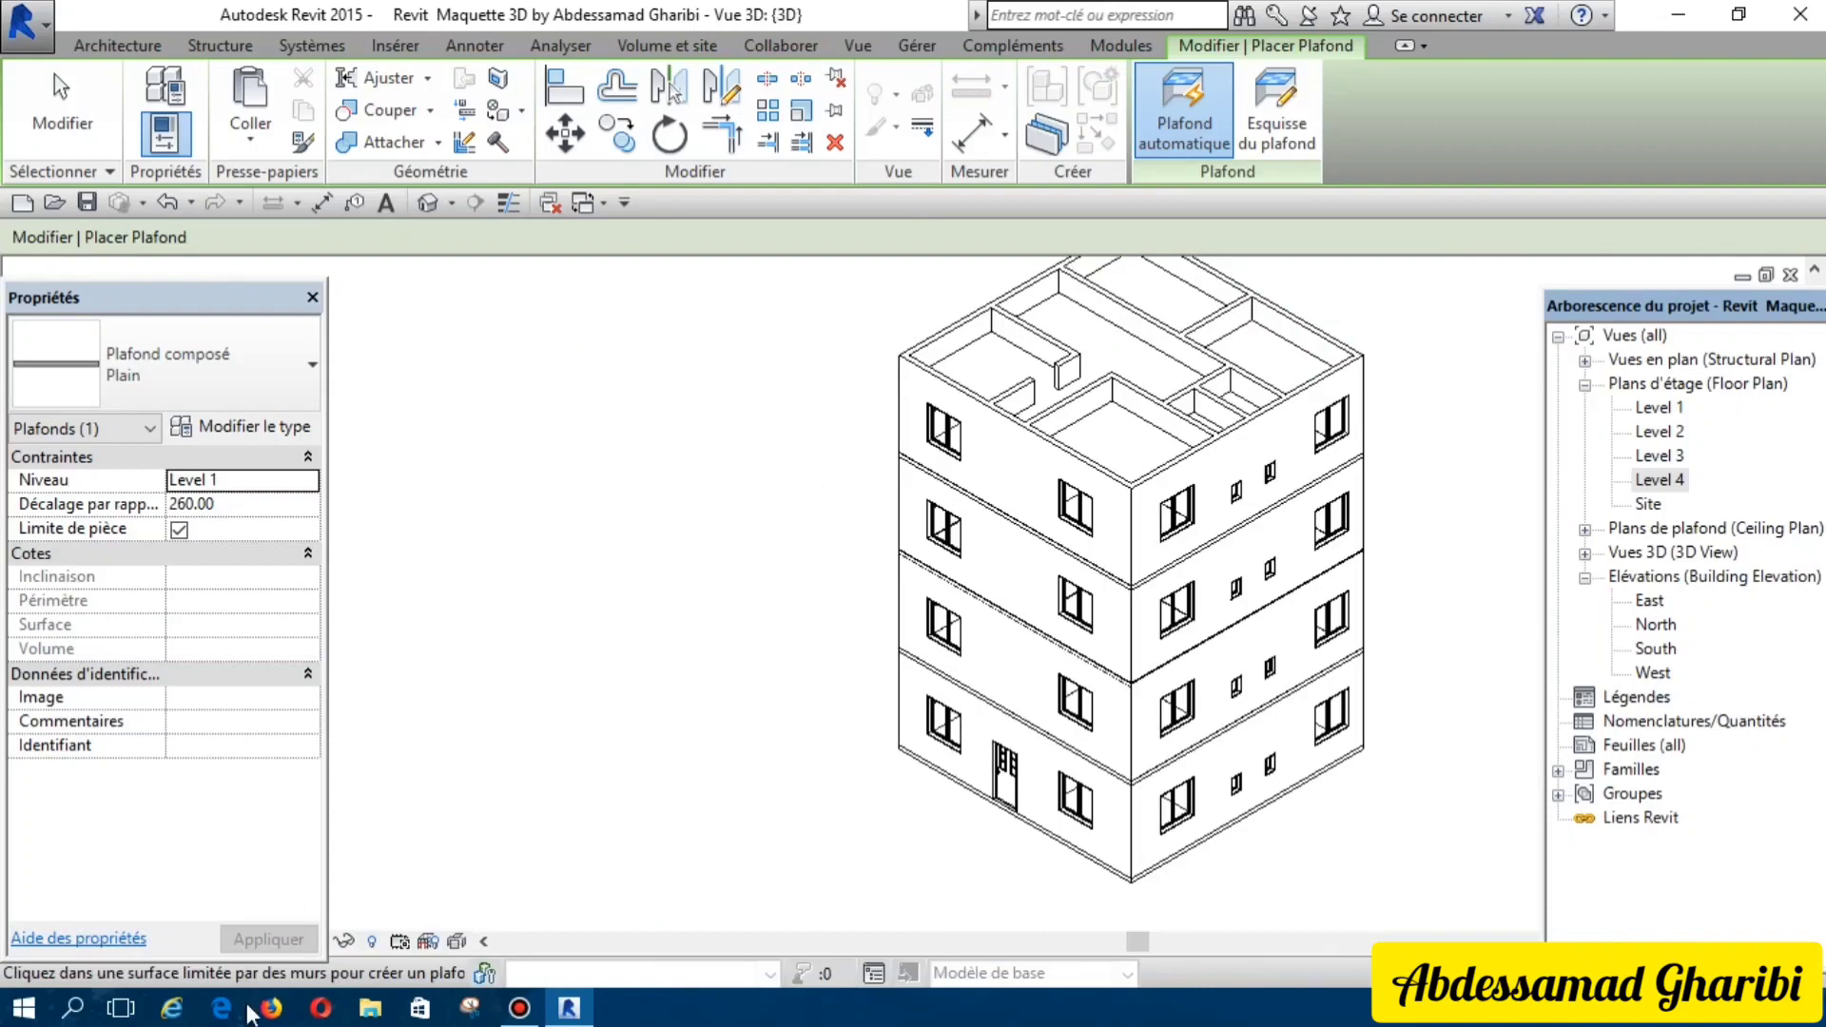
left_click(379, 950)
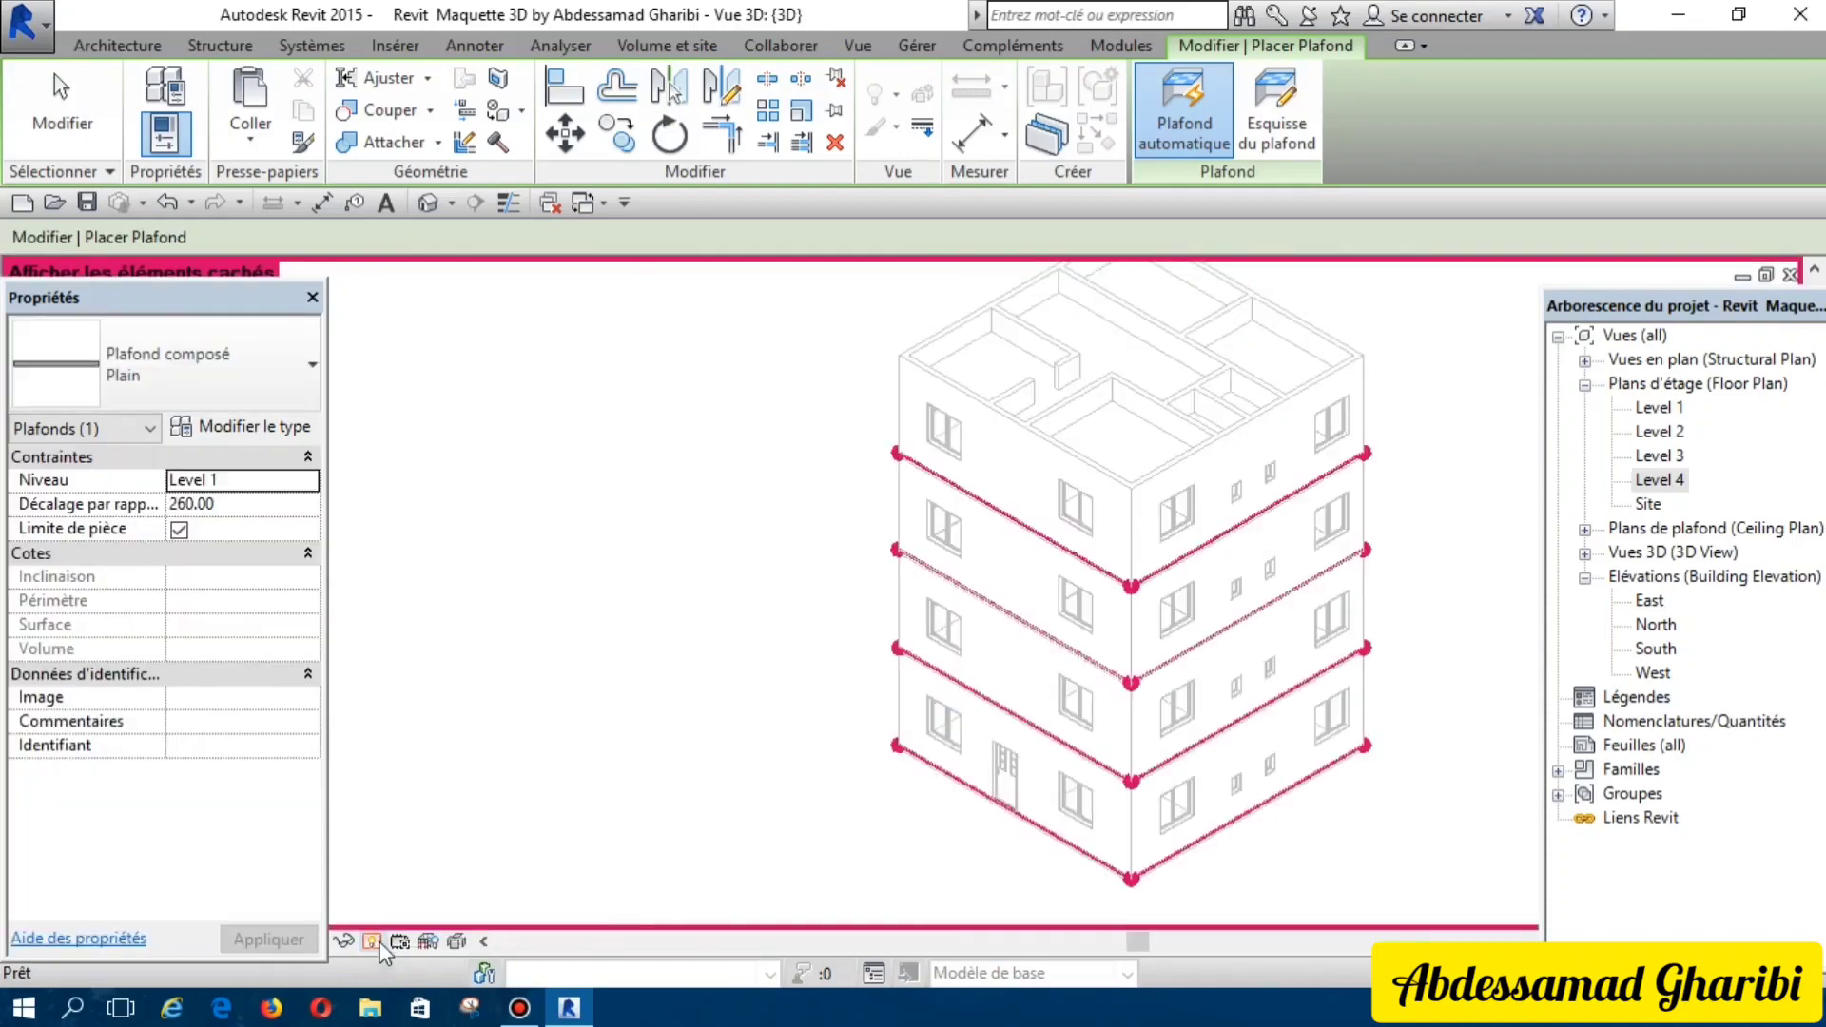
left_click(375, 950)
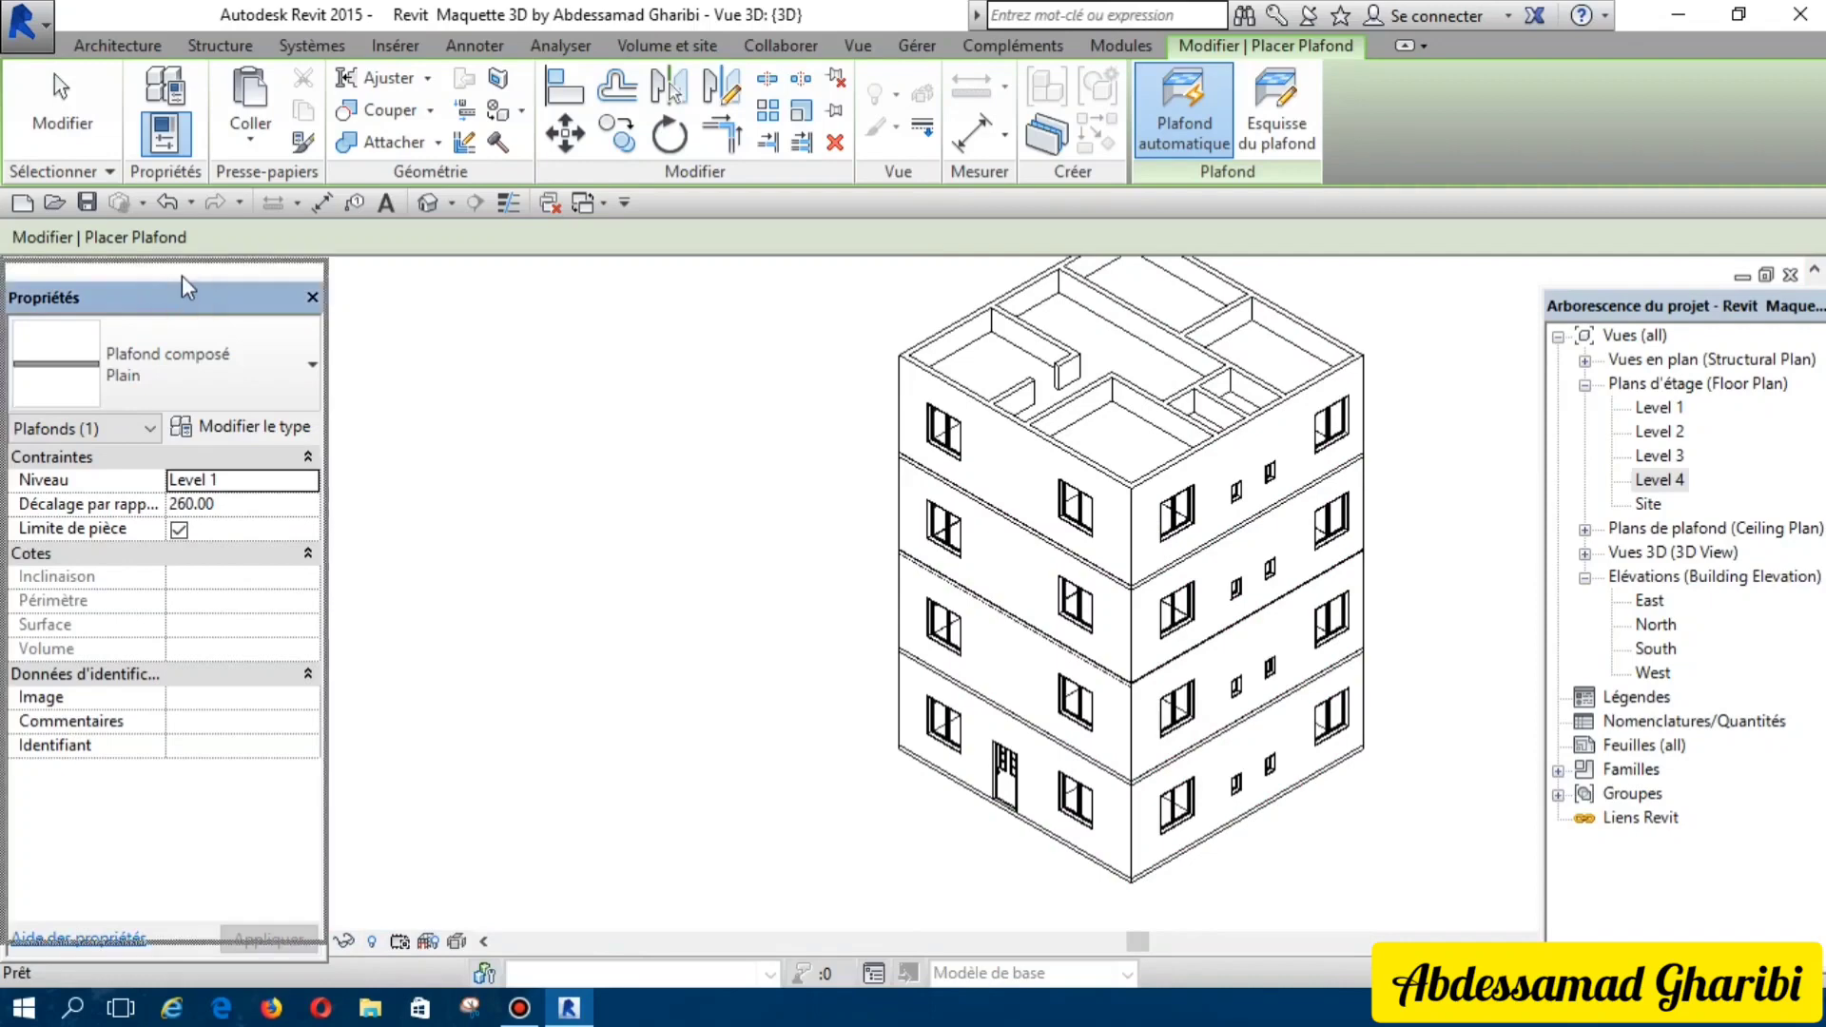
left_click_drag(182, 303, 181, 276)
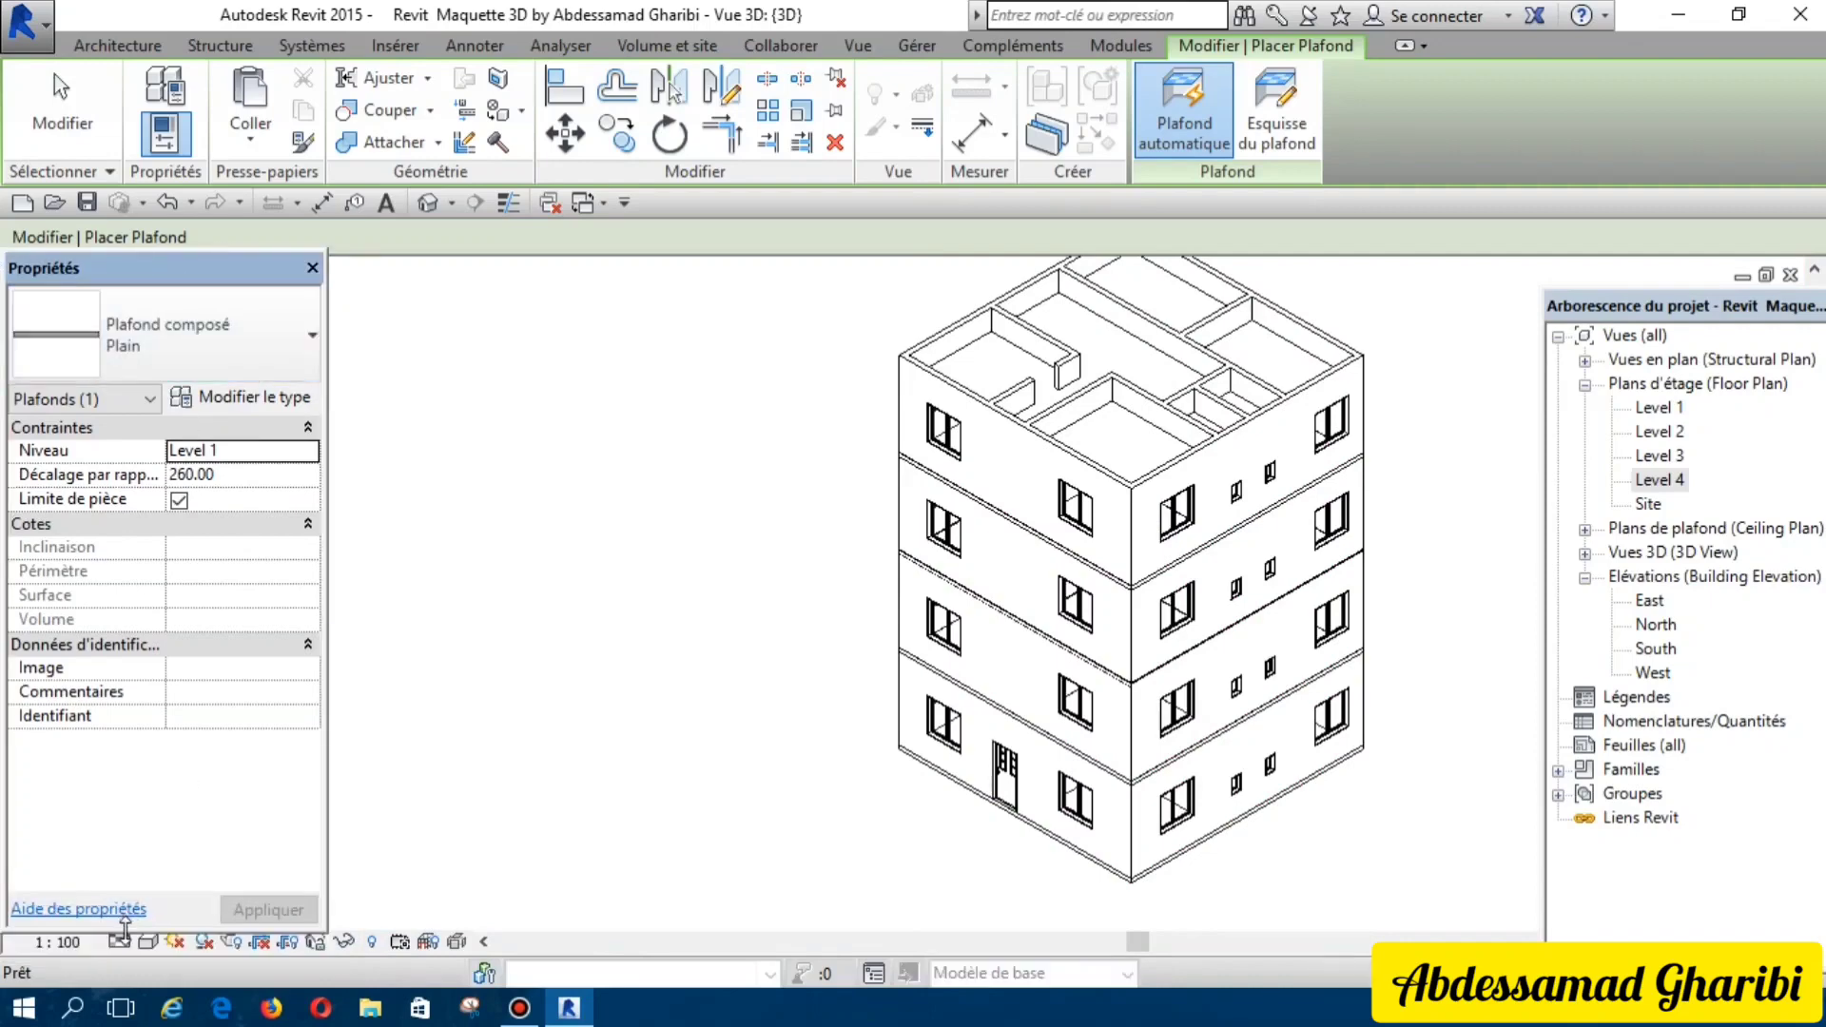
Step: Set the visual style to Realistic, move the Project Browser down, and exit ceiling placement
left_click(149, 942)
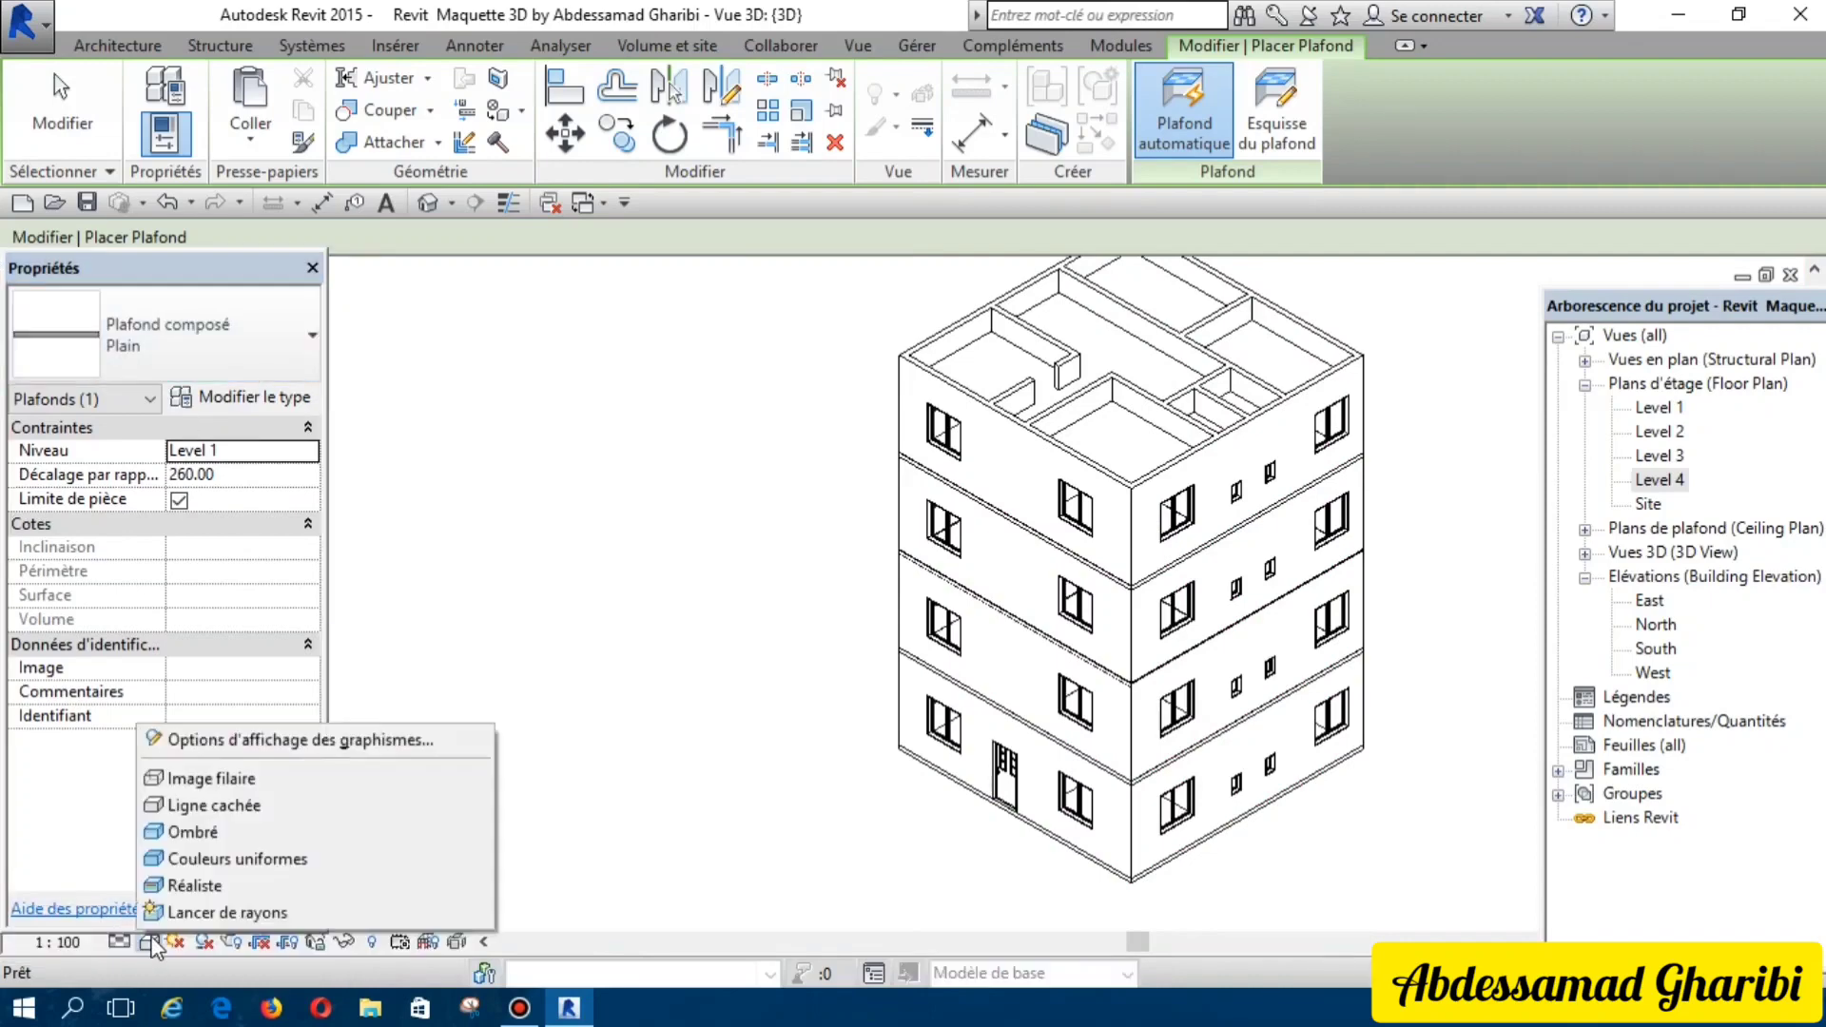
left_click(181, 888)
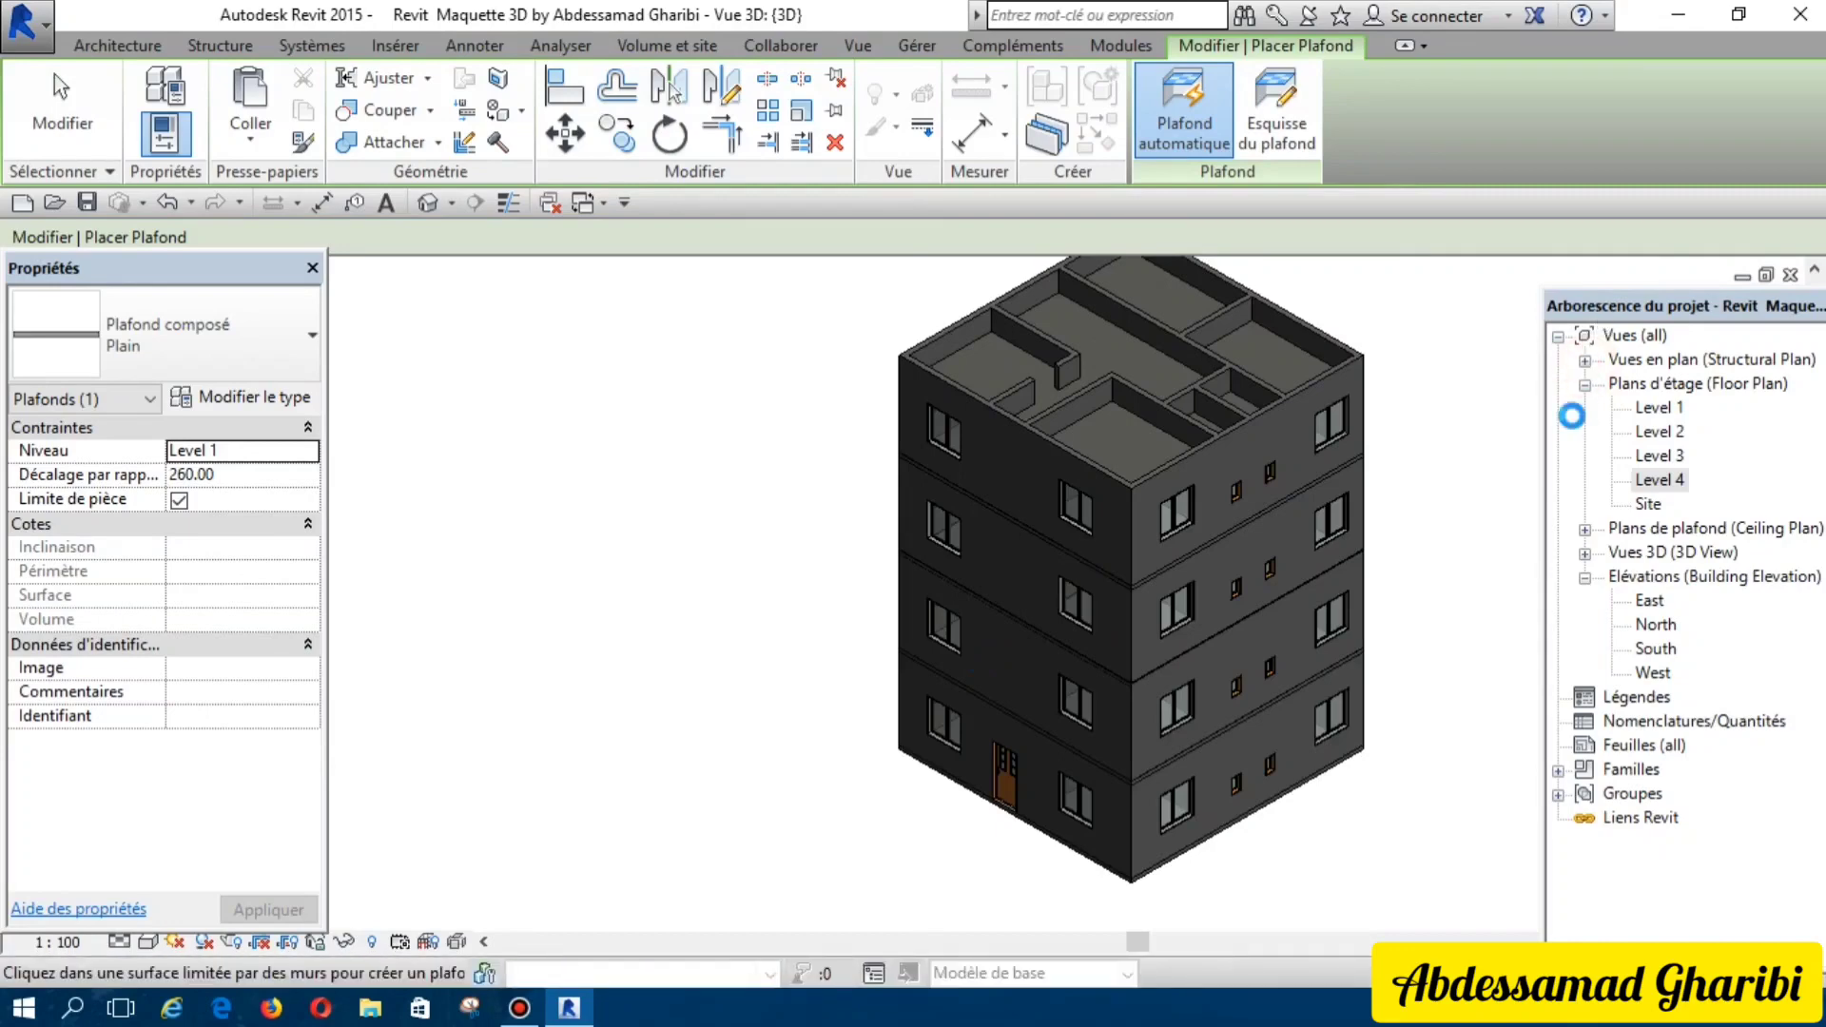
left_click_drag(1618, 304, 1586, 440)
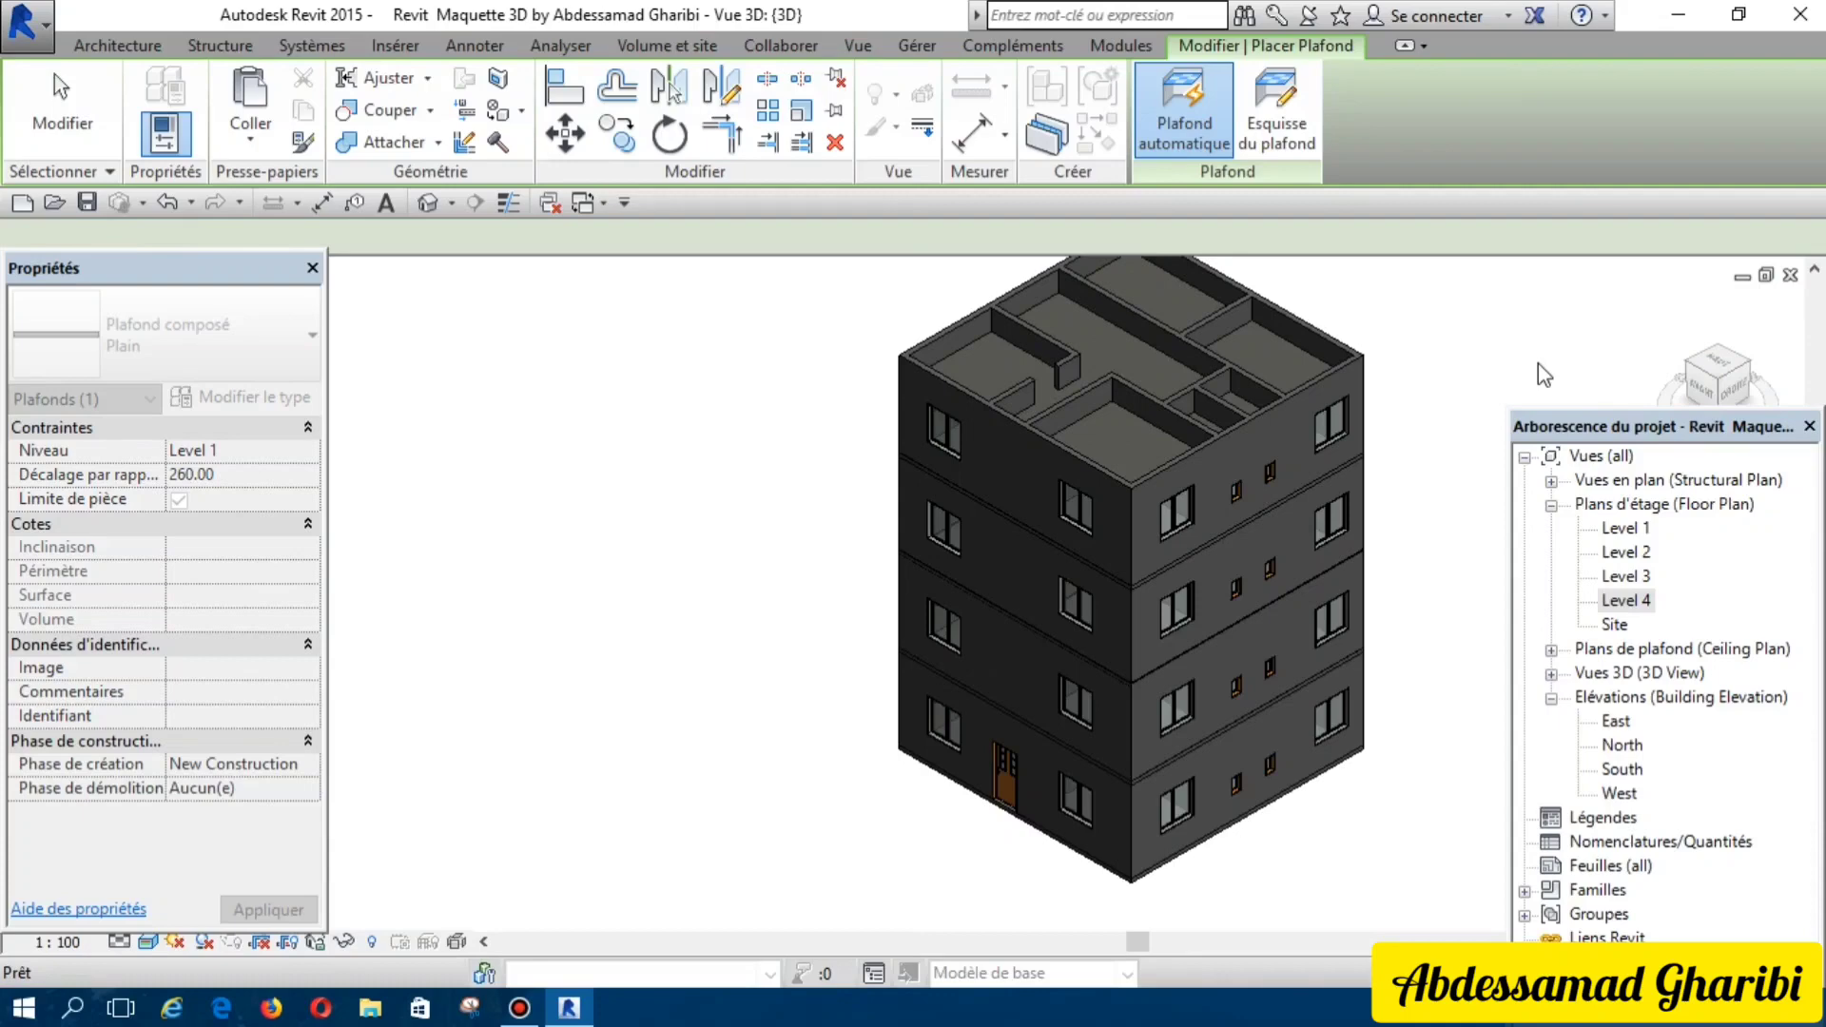
key("Escape")
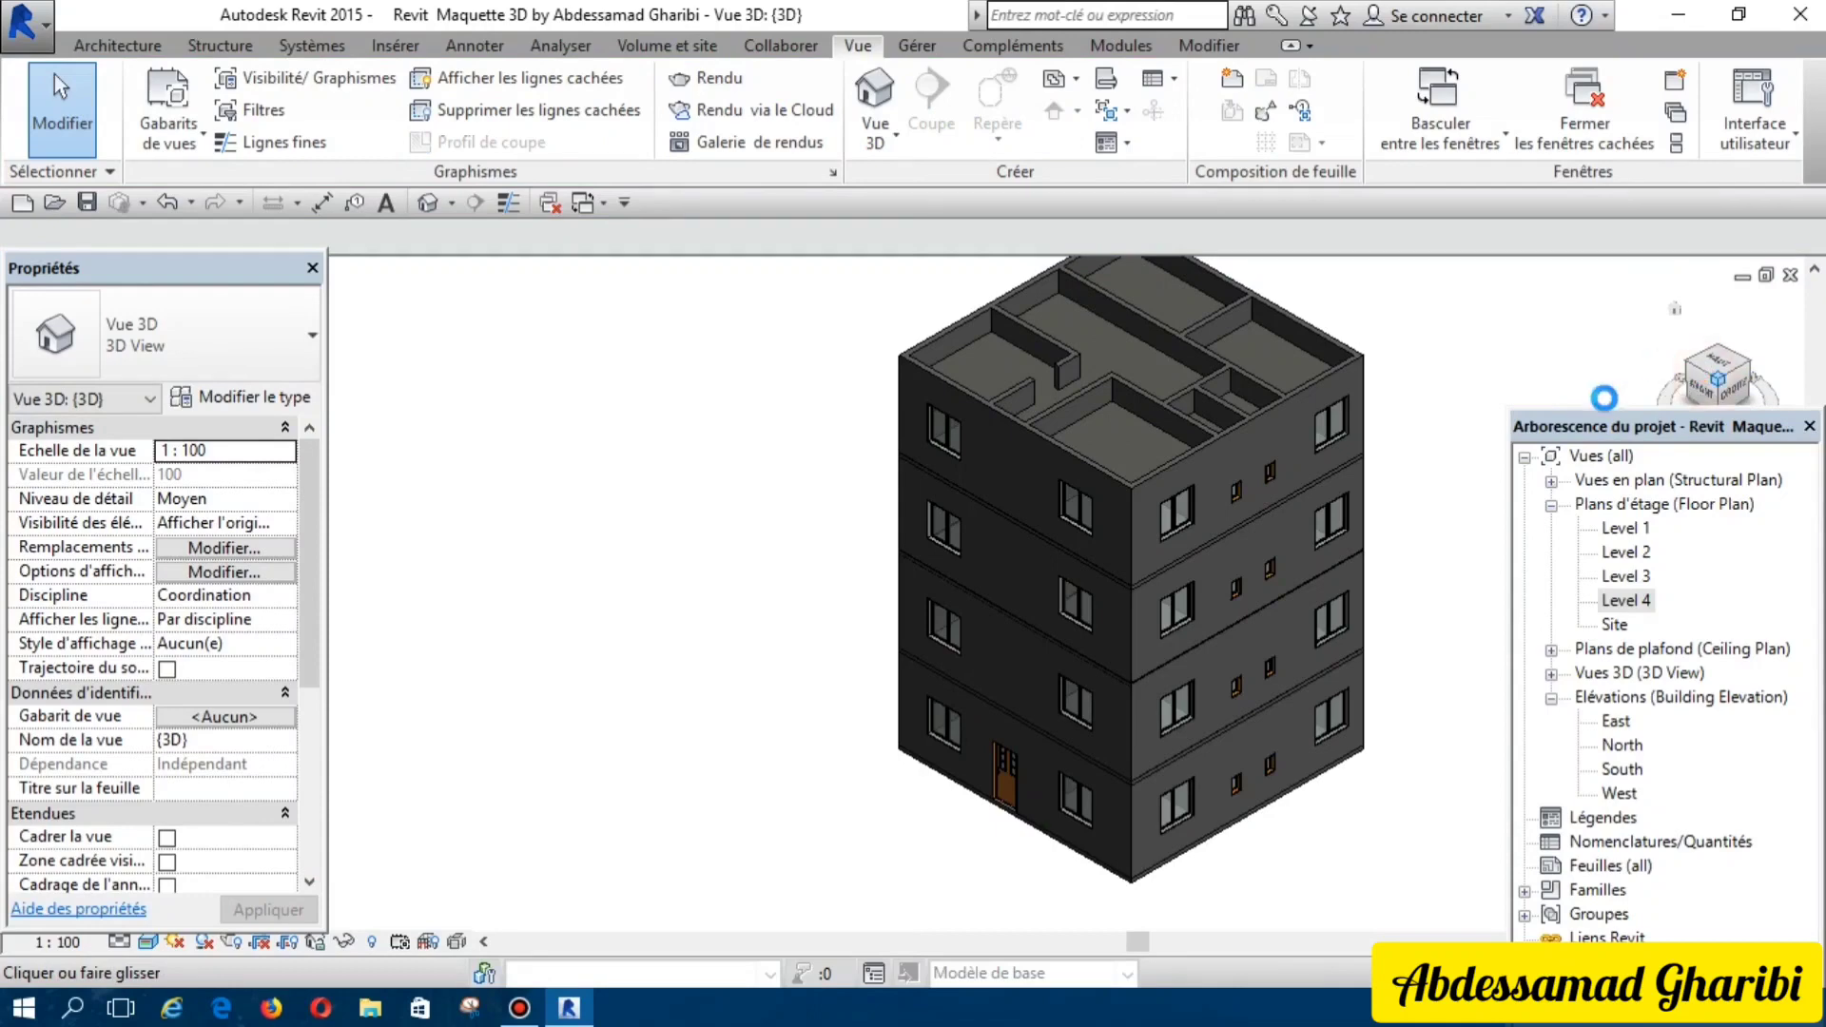
Step: Orbit and zoom to a close, elevated front view, then re-dock the Project Browser on the right
left_click_drag(1587, 440, 457, 371)
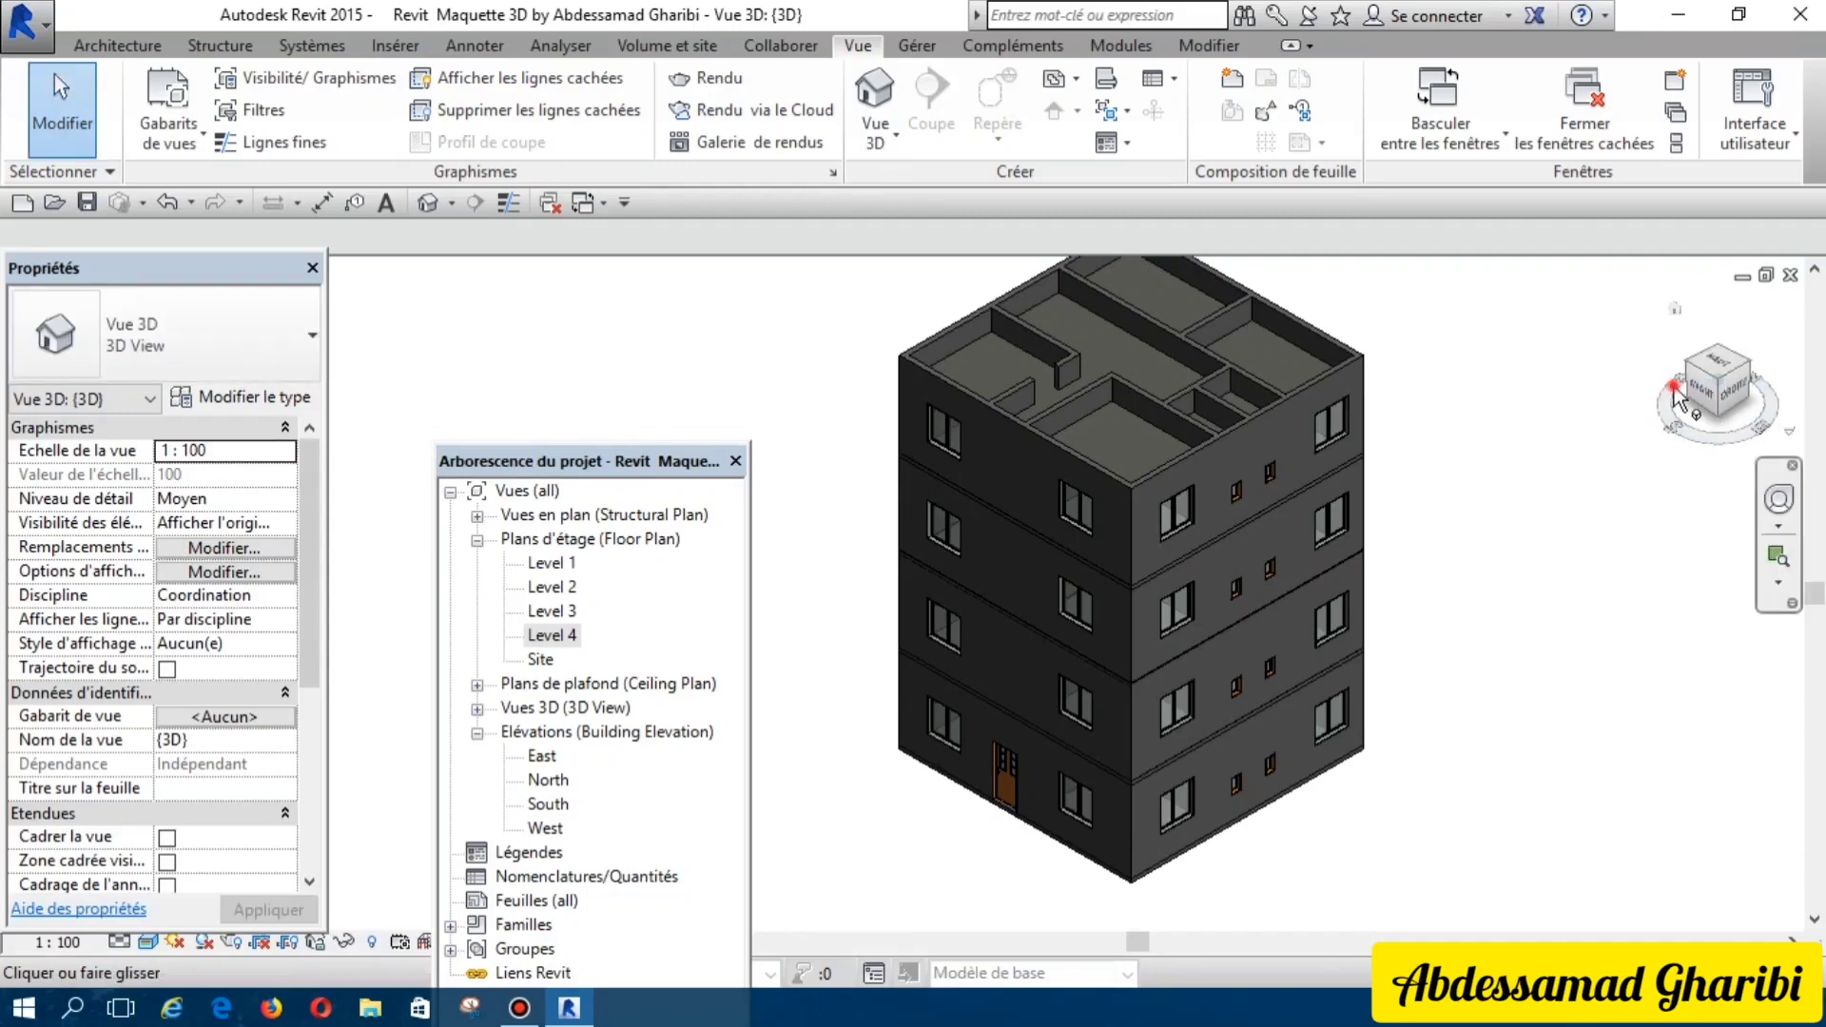
left_click(1722, 388)
mouse_move(1131, 549)
middle_mouse_down("shift")
mouse_move(1198, 609)
mouse_move(1094, 609)
mouse_move(1141, 571)
mouse_move(1091, 532)
middle_mouse_up("shift")
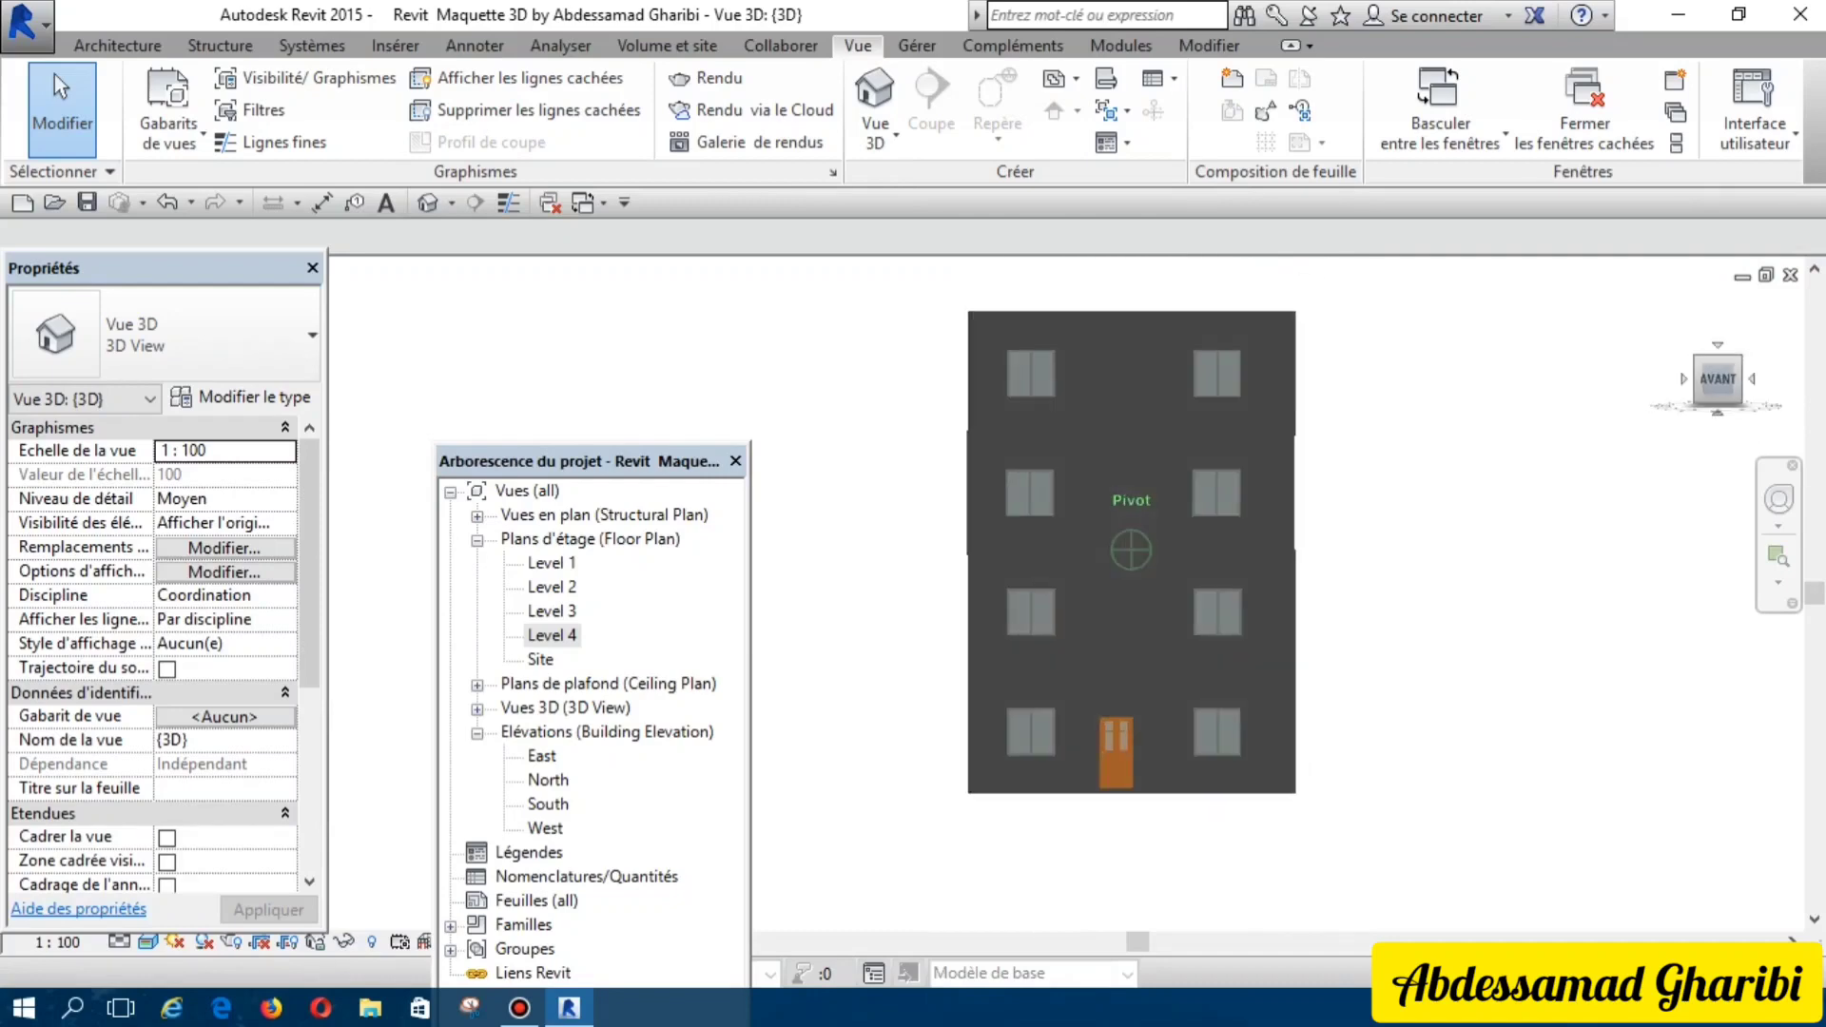
scroll(1723, 331, "up", 2)
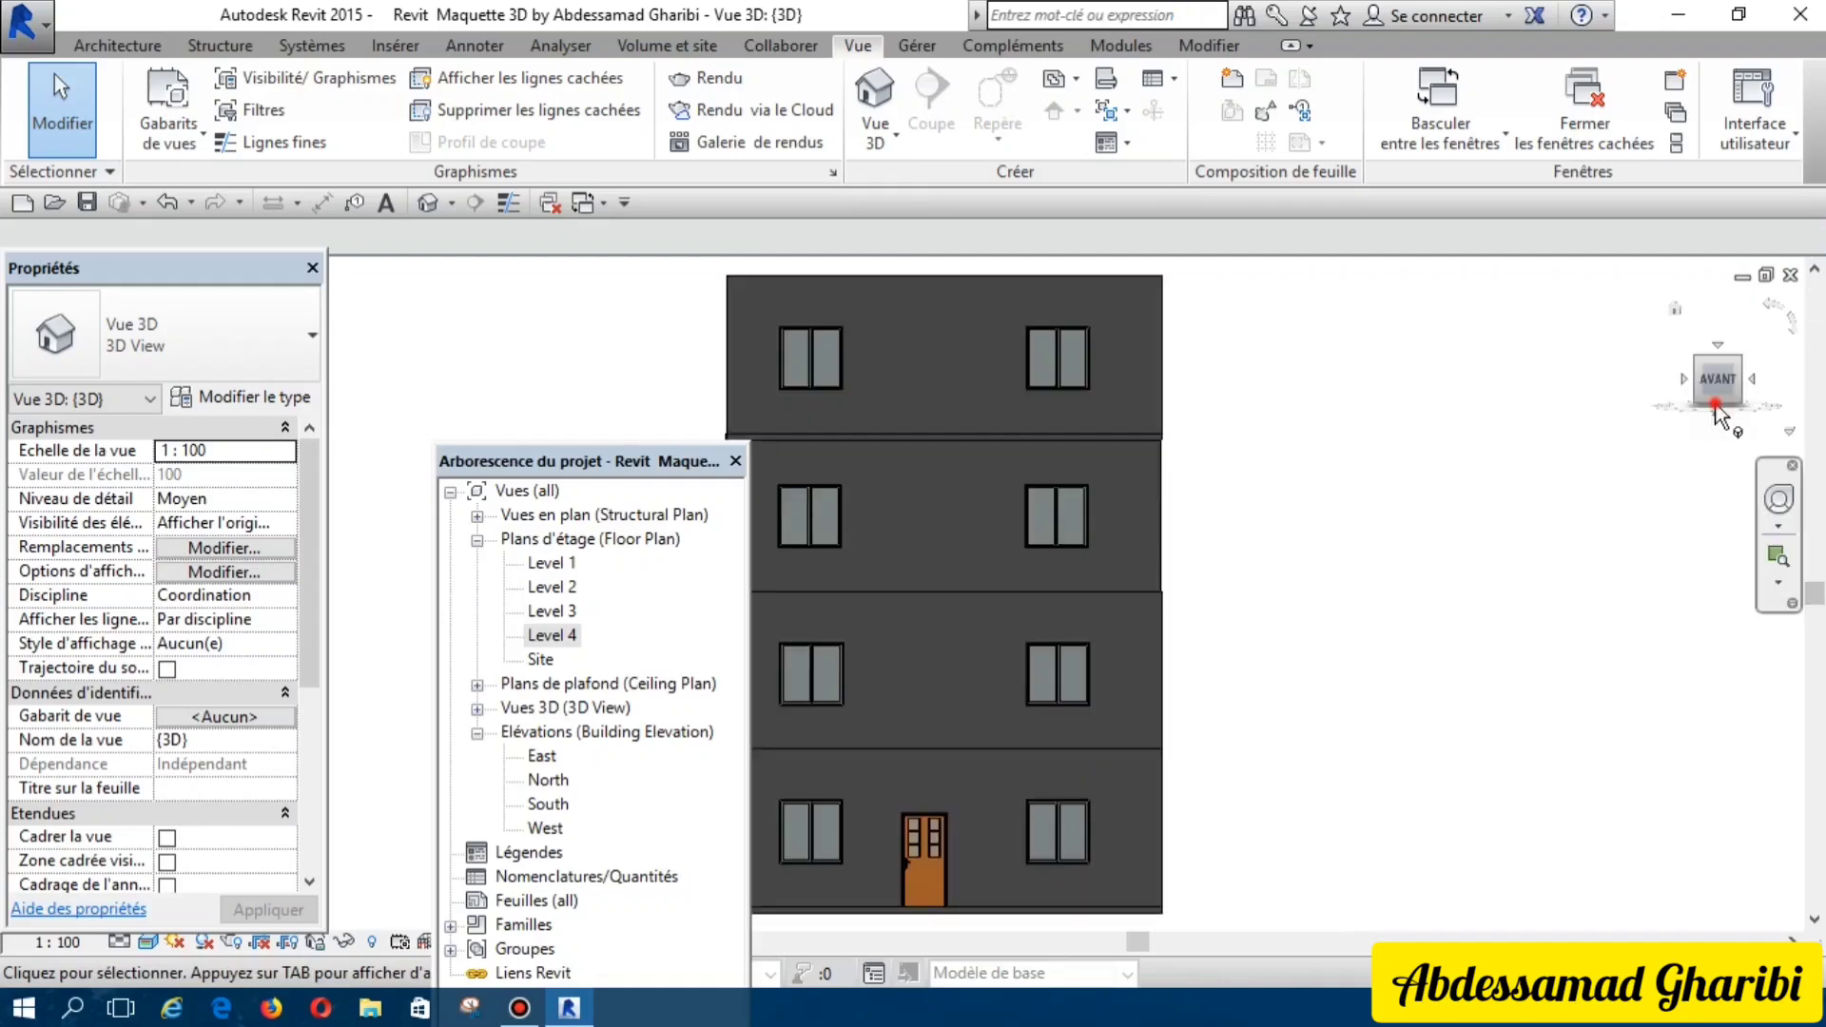
mouse_move(1708, 386)
left_mouse_down()
mouse_move(1601, 411)
mouse_move(1715, 393)
left_mouse_up()
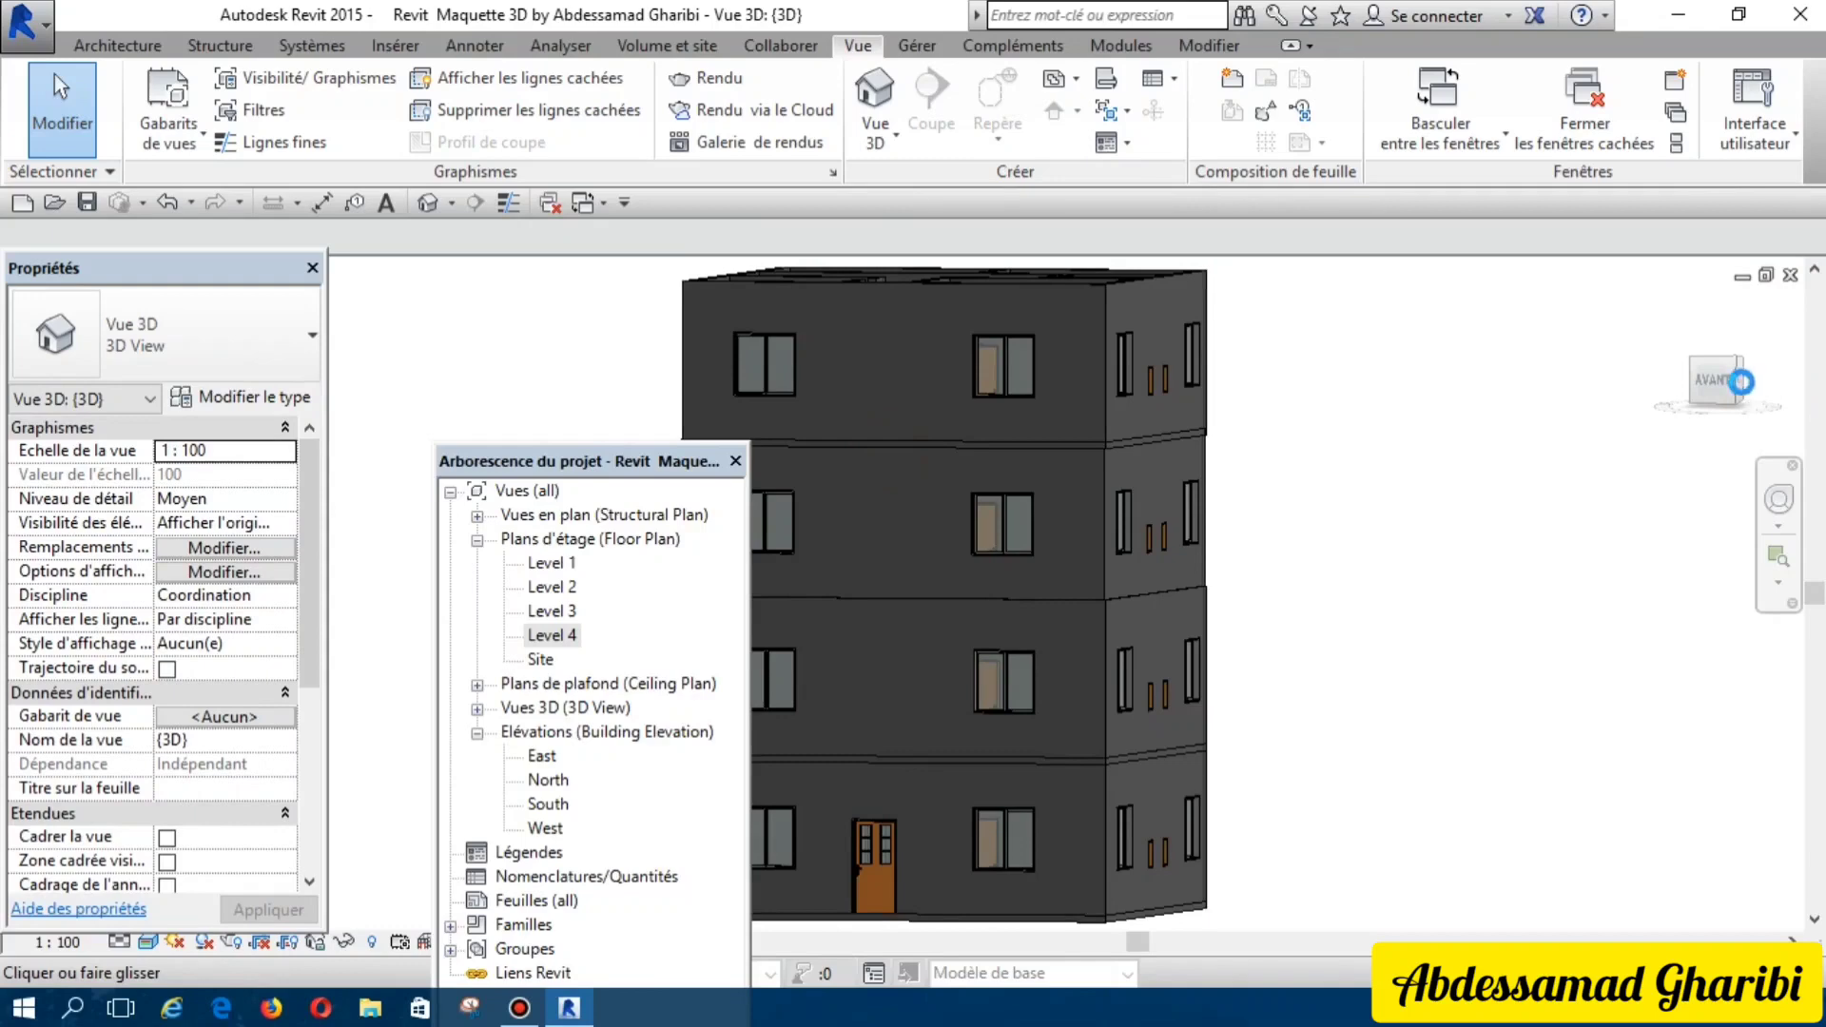
left_click_drag(583, 471, 623, 462)
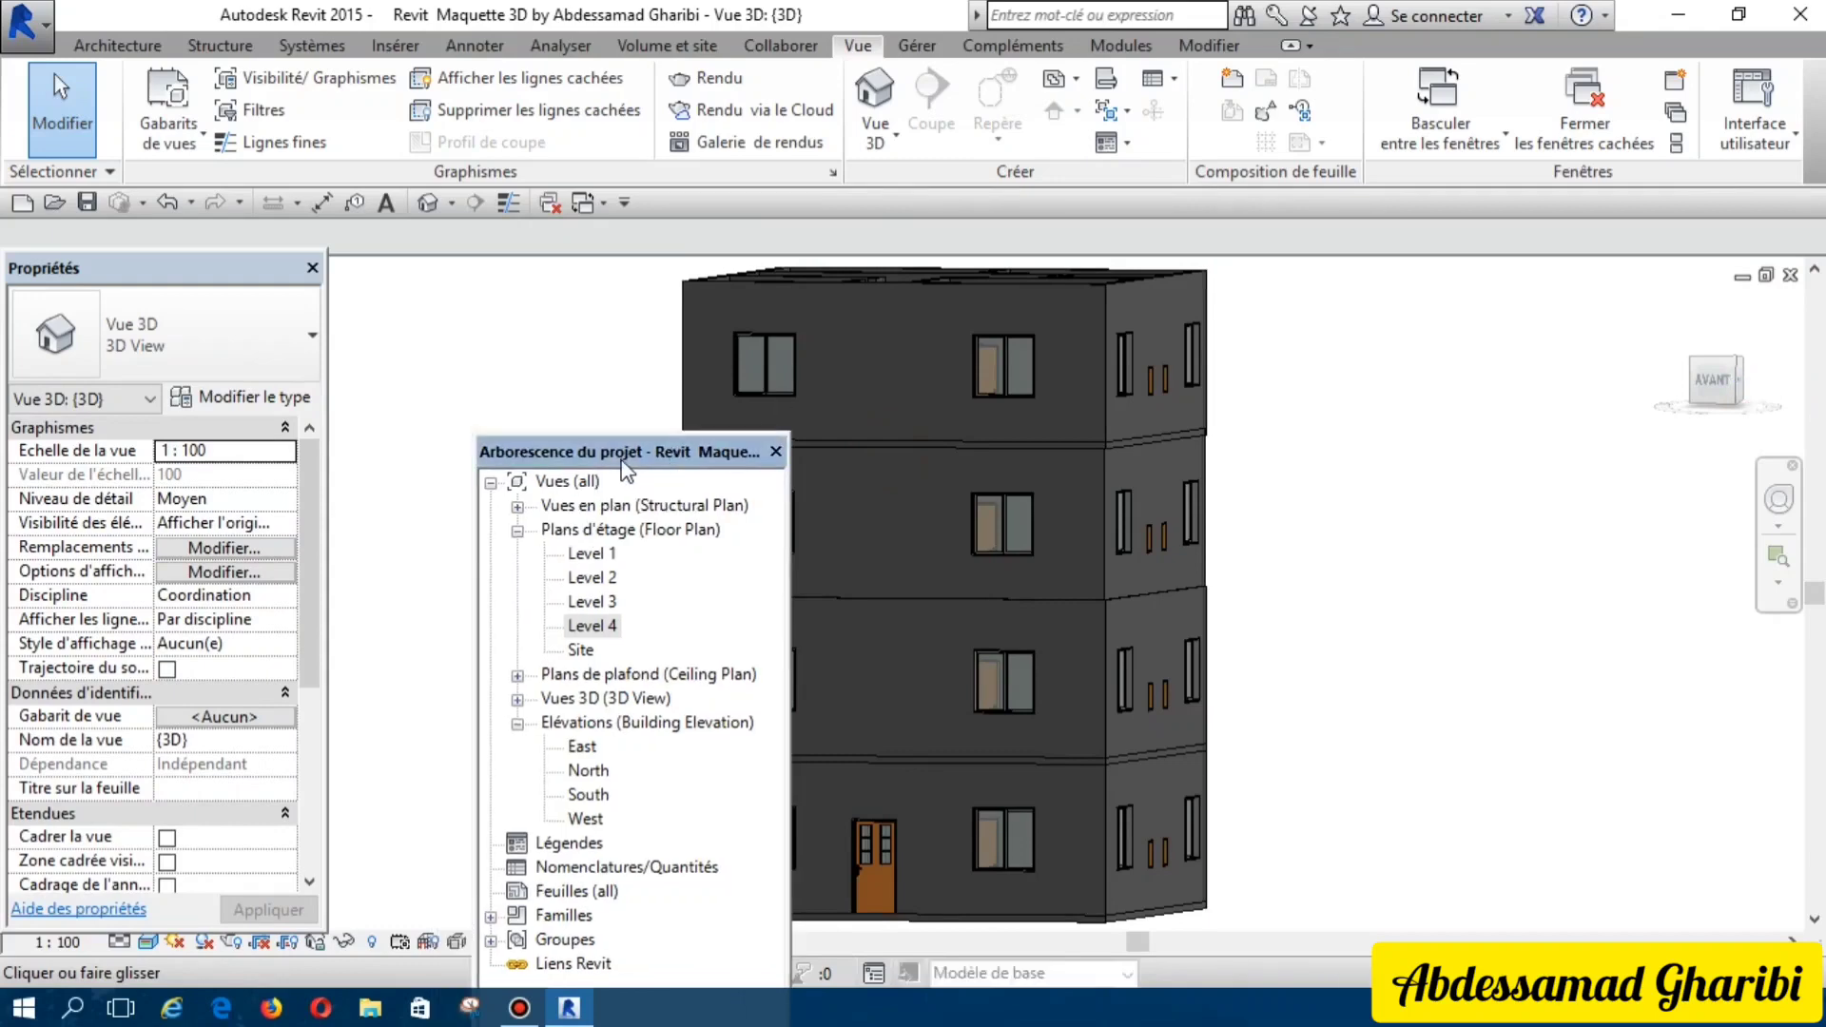
left_click_drag(978, 407, 1811, 369)
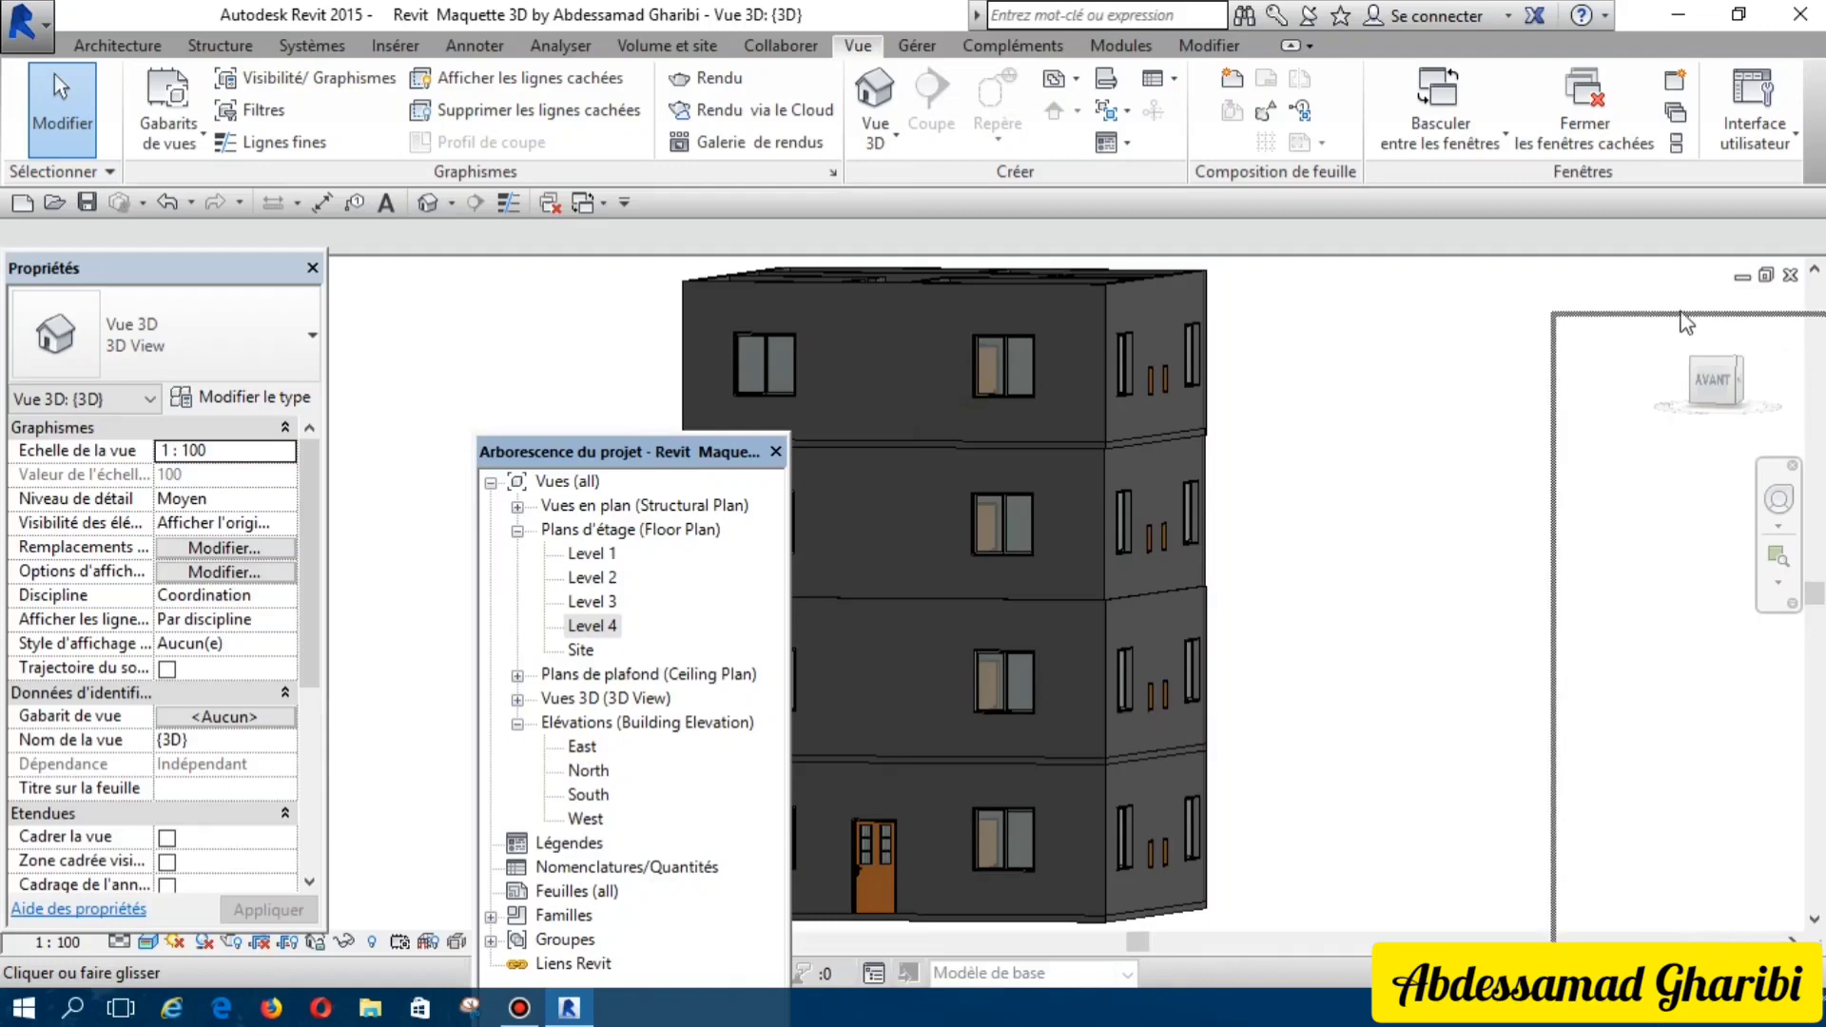
left_click_drag(1705, 347, 1703, 343)
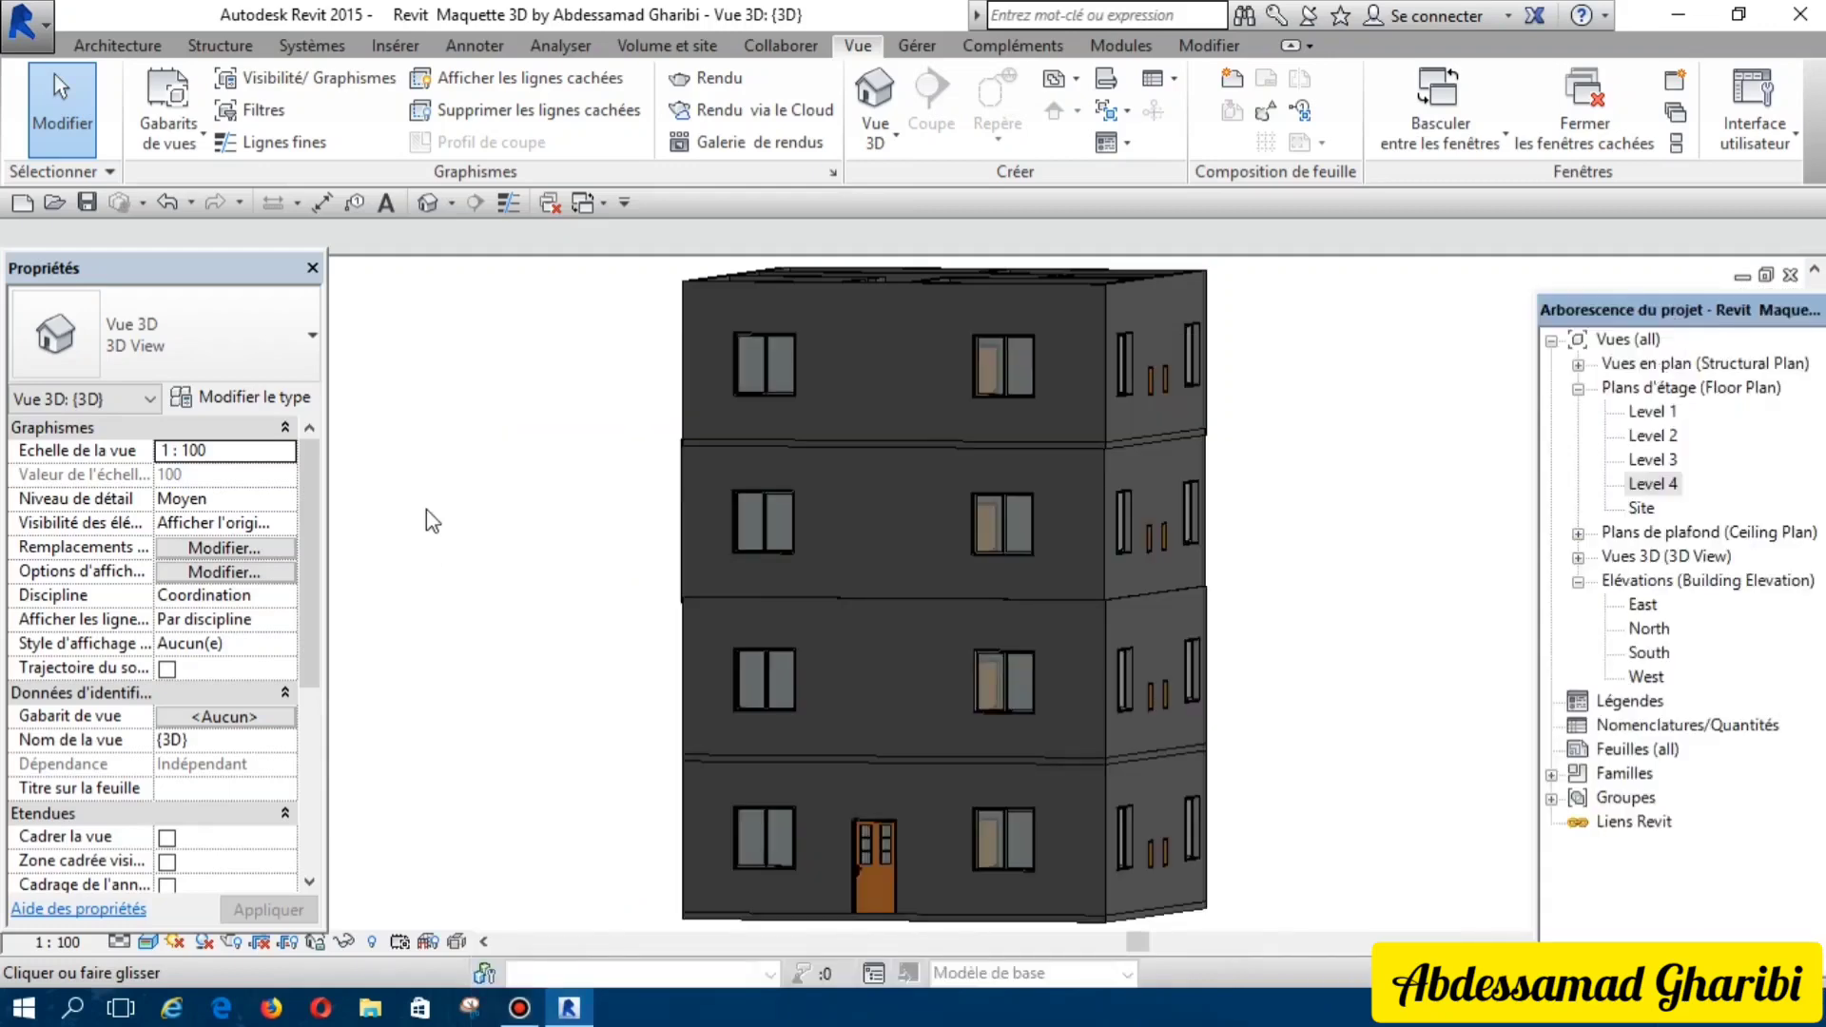
Step: Open the Level 1 floor plan and zoom in on its rooms, doors and windows
left_click(1663, 440)
left_click_drag(1618, 310, 756, 305)
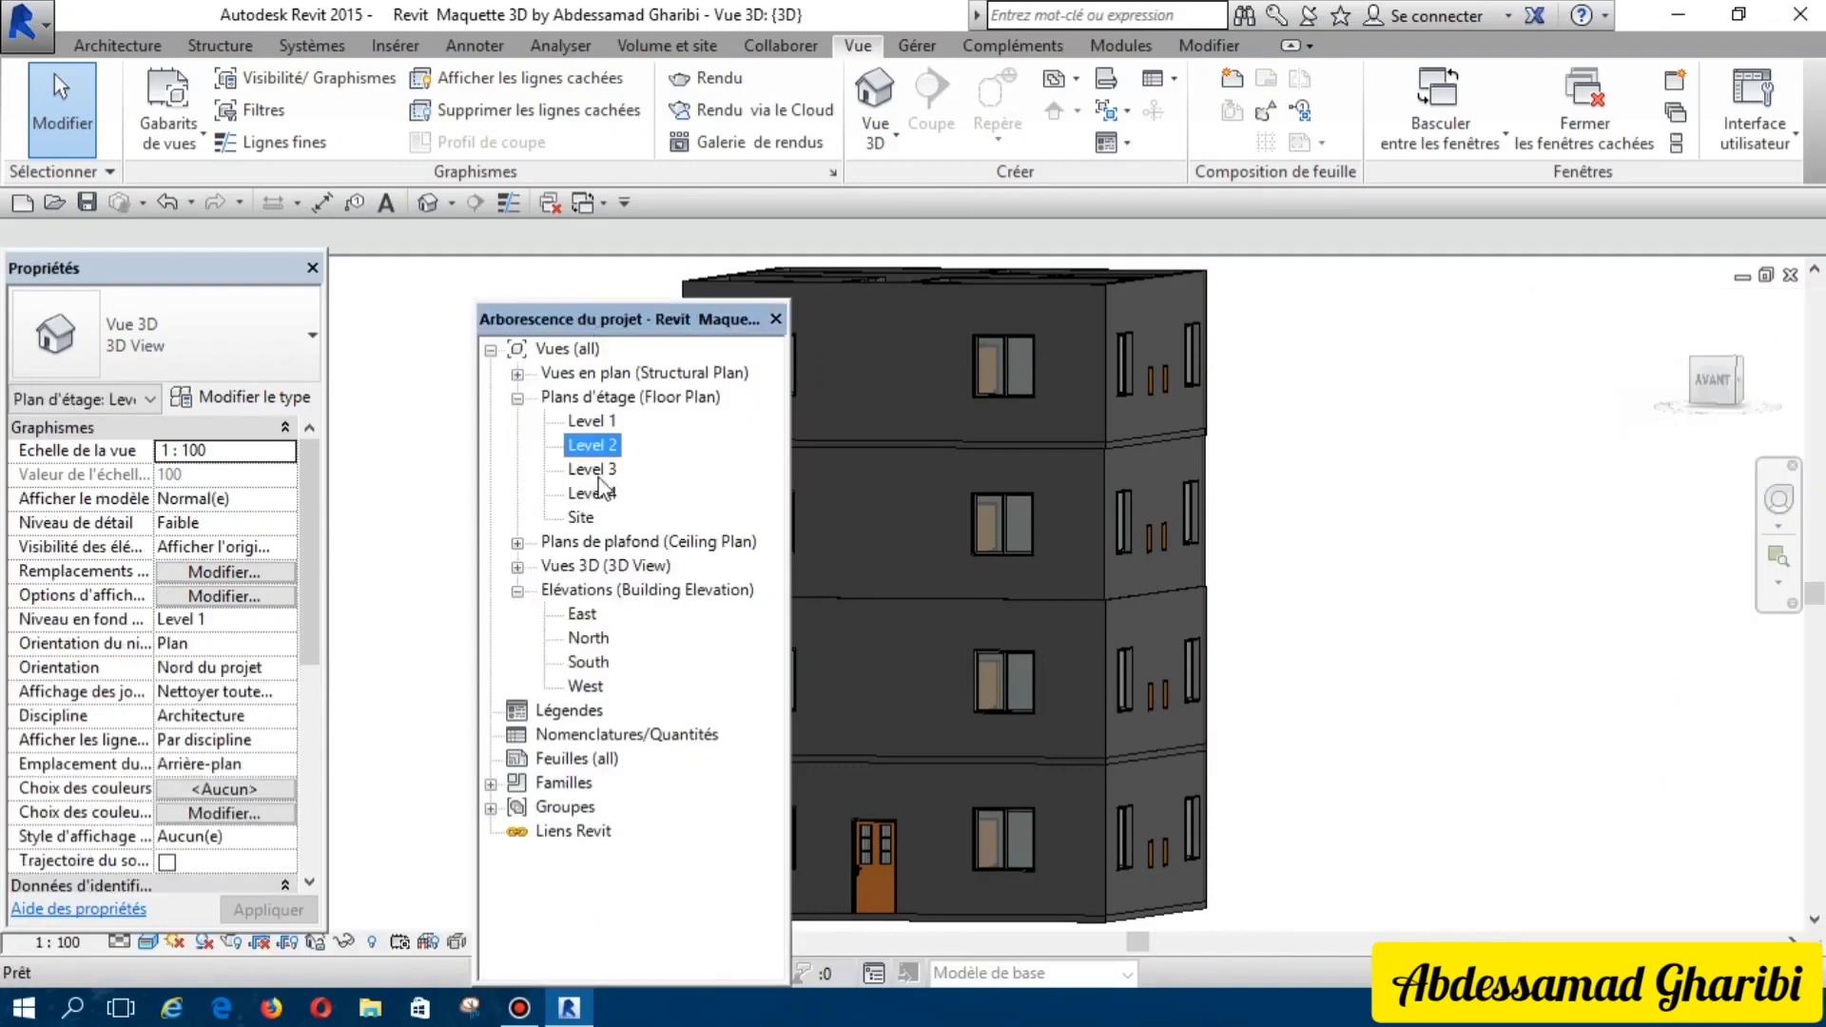
left_click(588, 422)
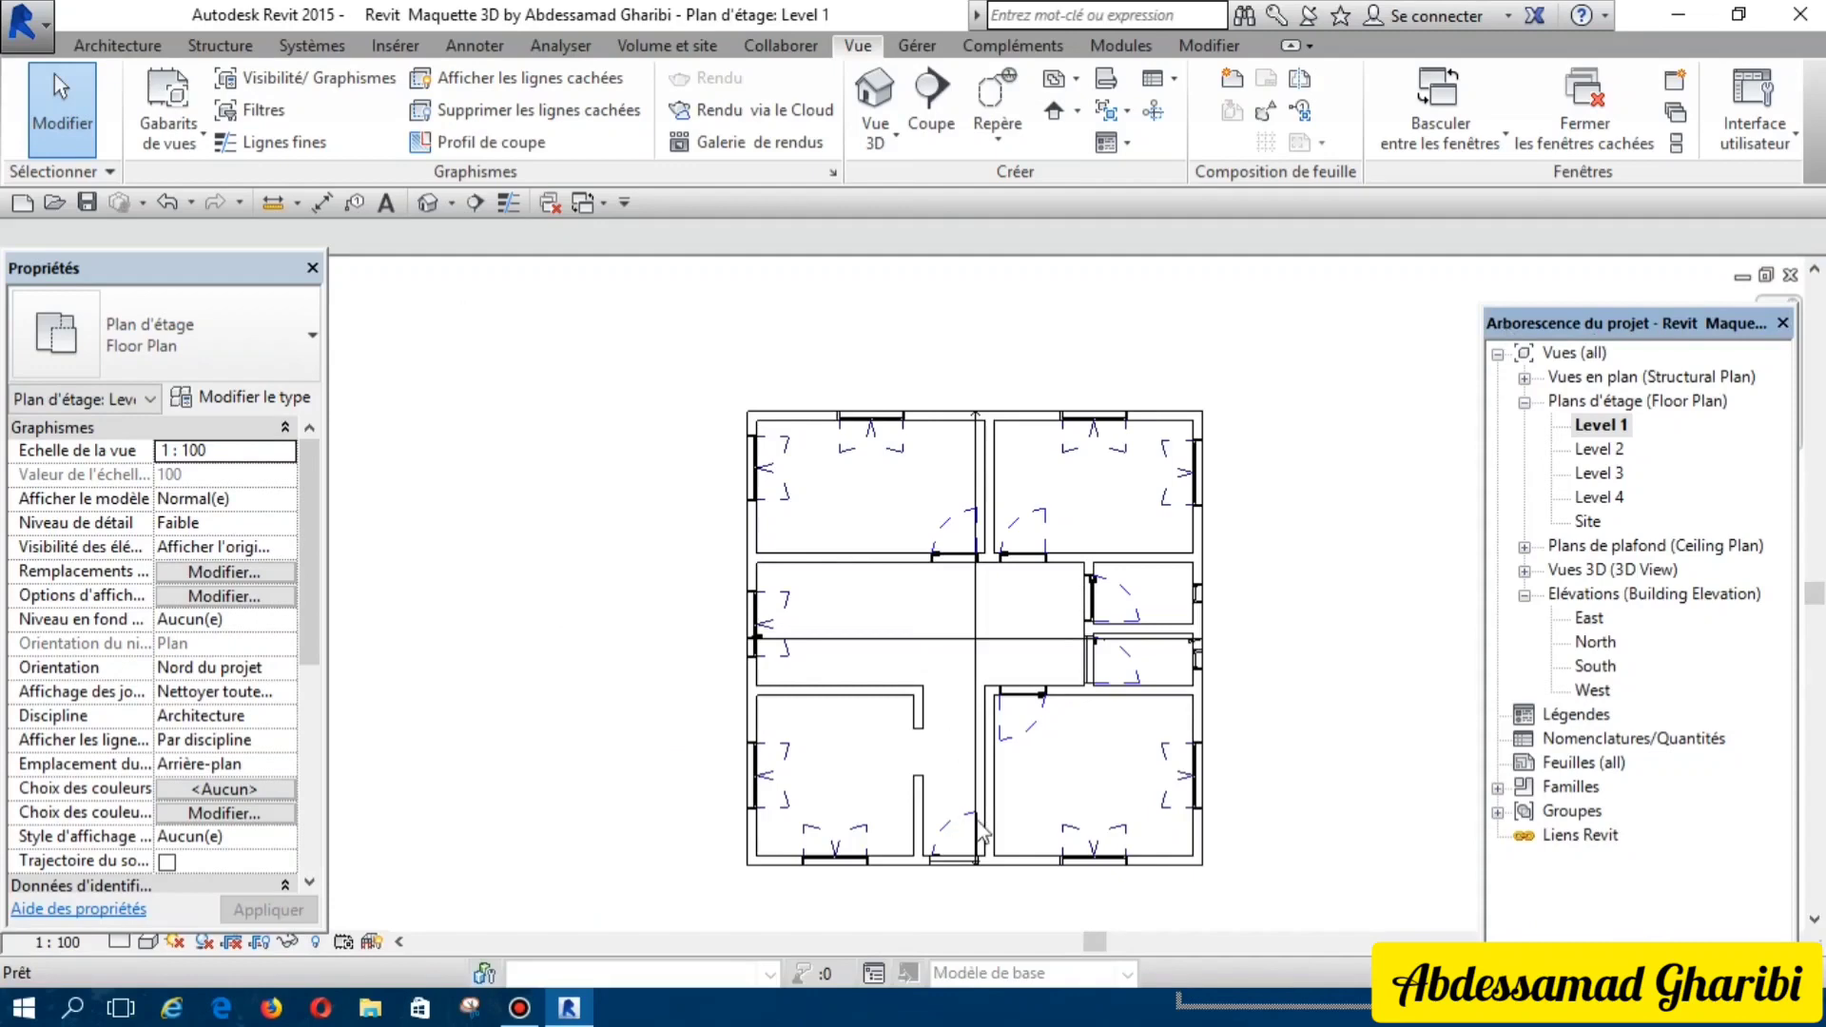
scroll(1067, 920, "up", 1)
scroll(1067, 920, "up", 1)
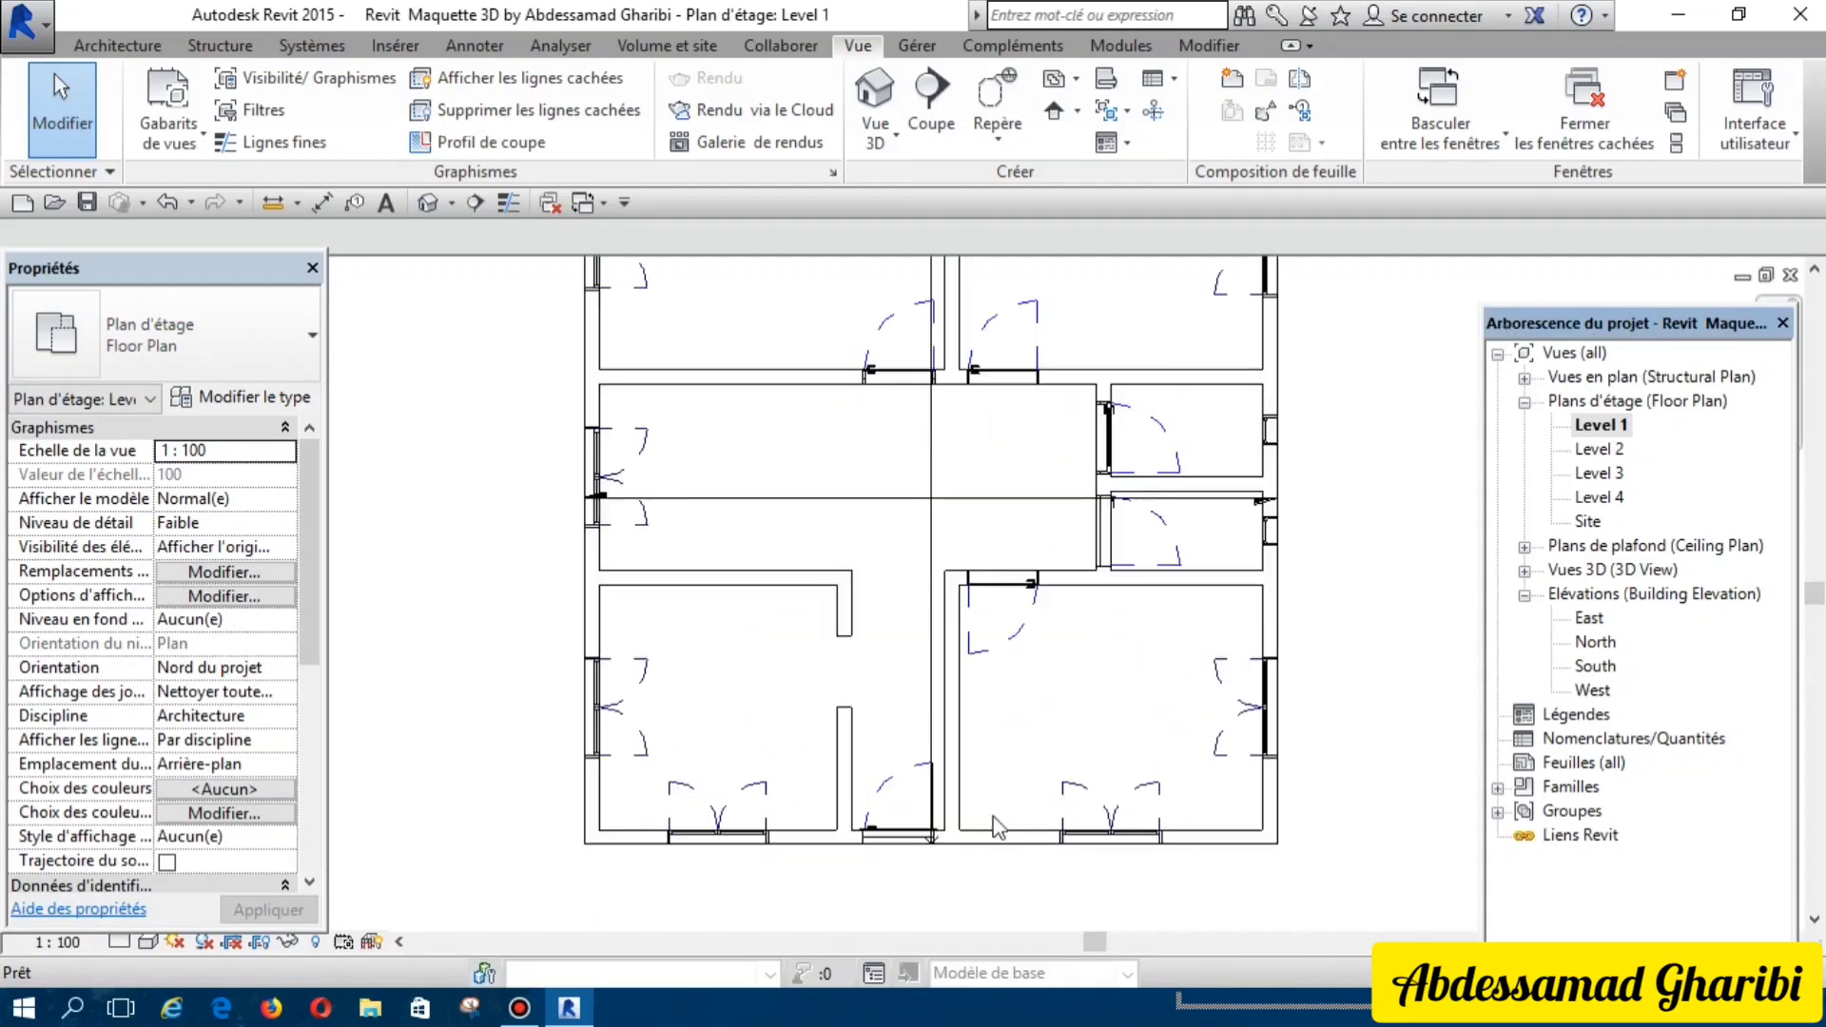
scroll(989, 809, "up", 1)
scroll(985, 807, "down", 1)
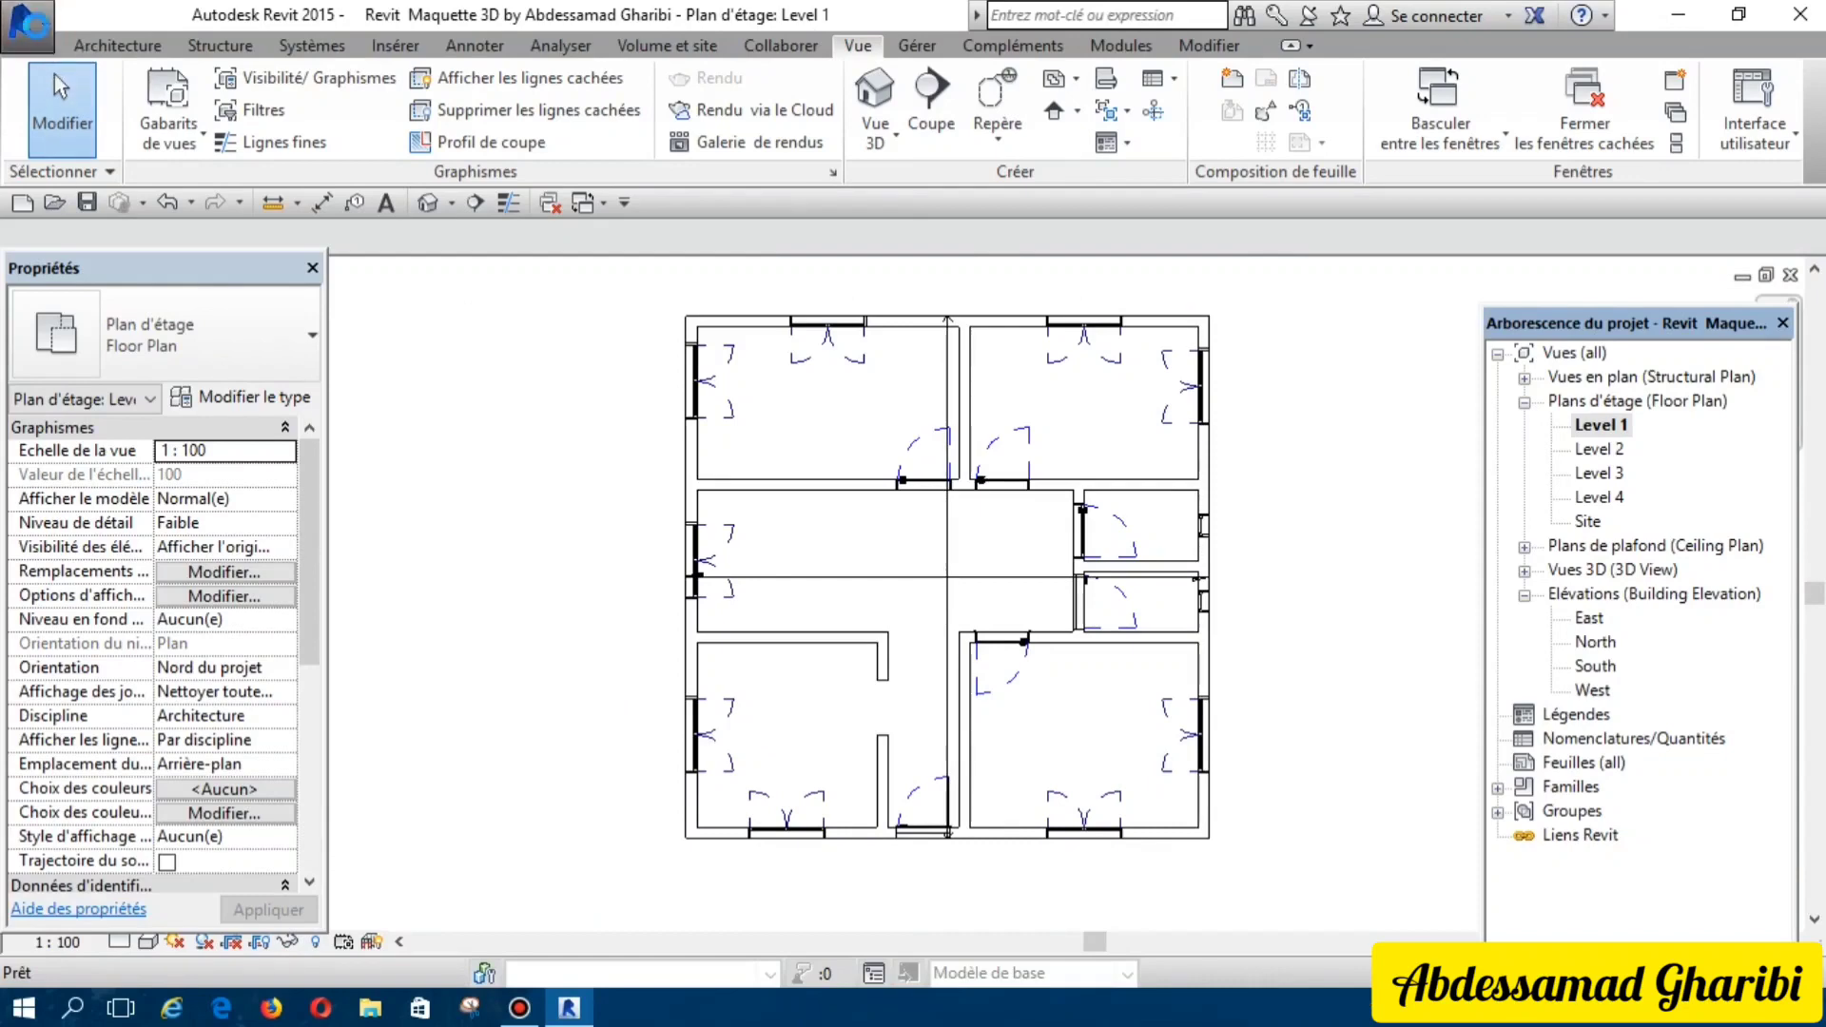
left_click(38, 38)
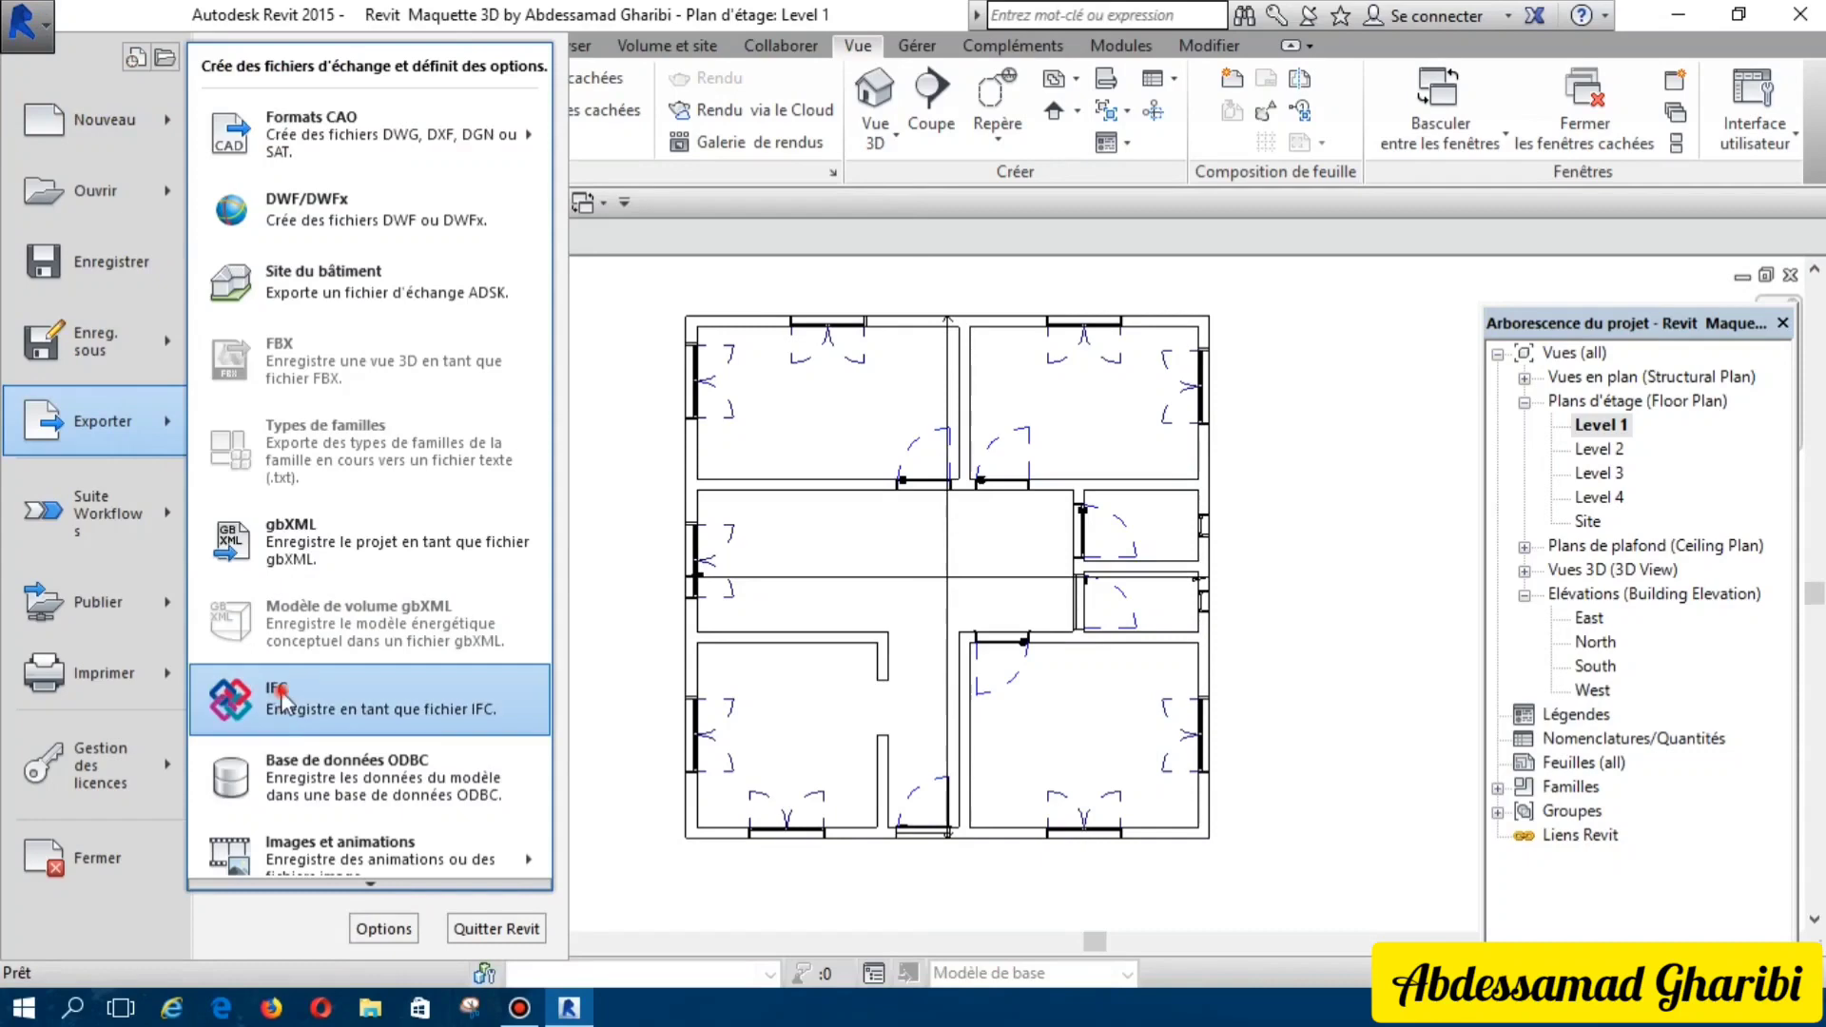
Step: Export the Revit project as an IFC 2x3 file into the Revit folder
left_click(616, 661)
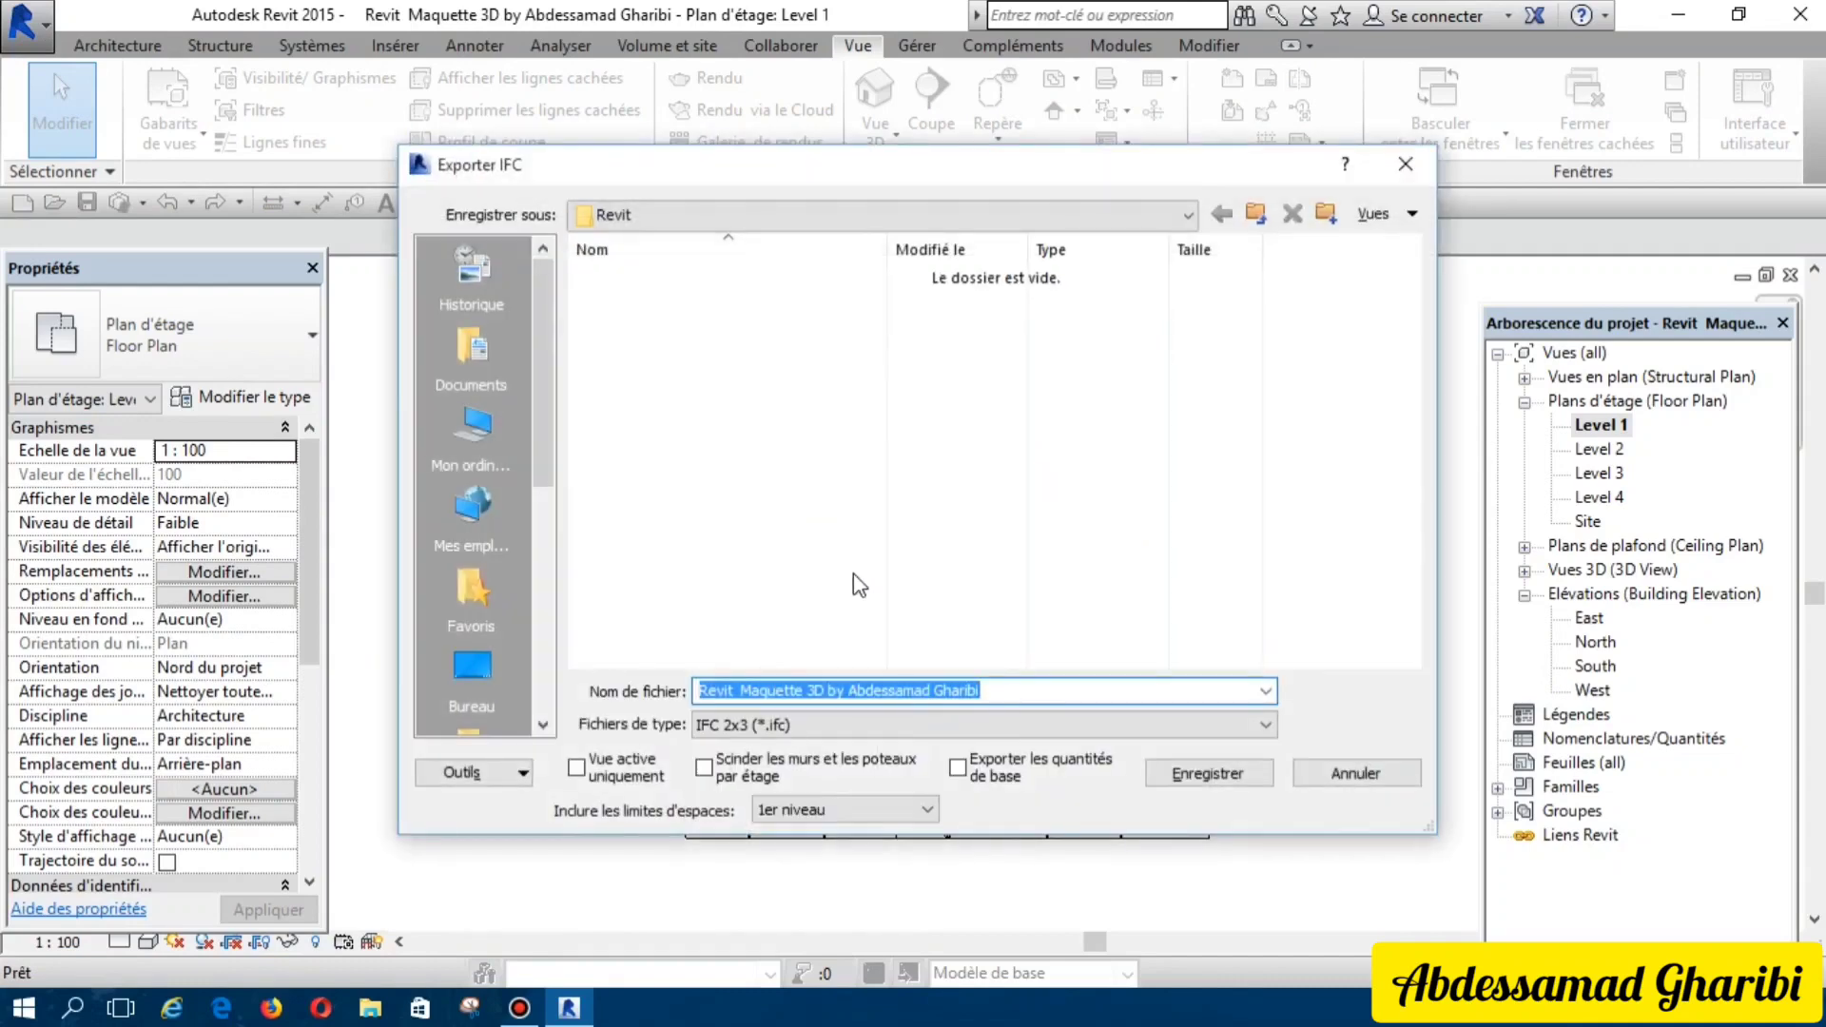
left_click(1202, 779)
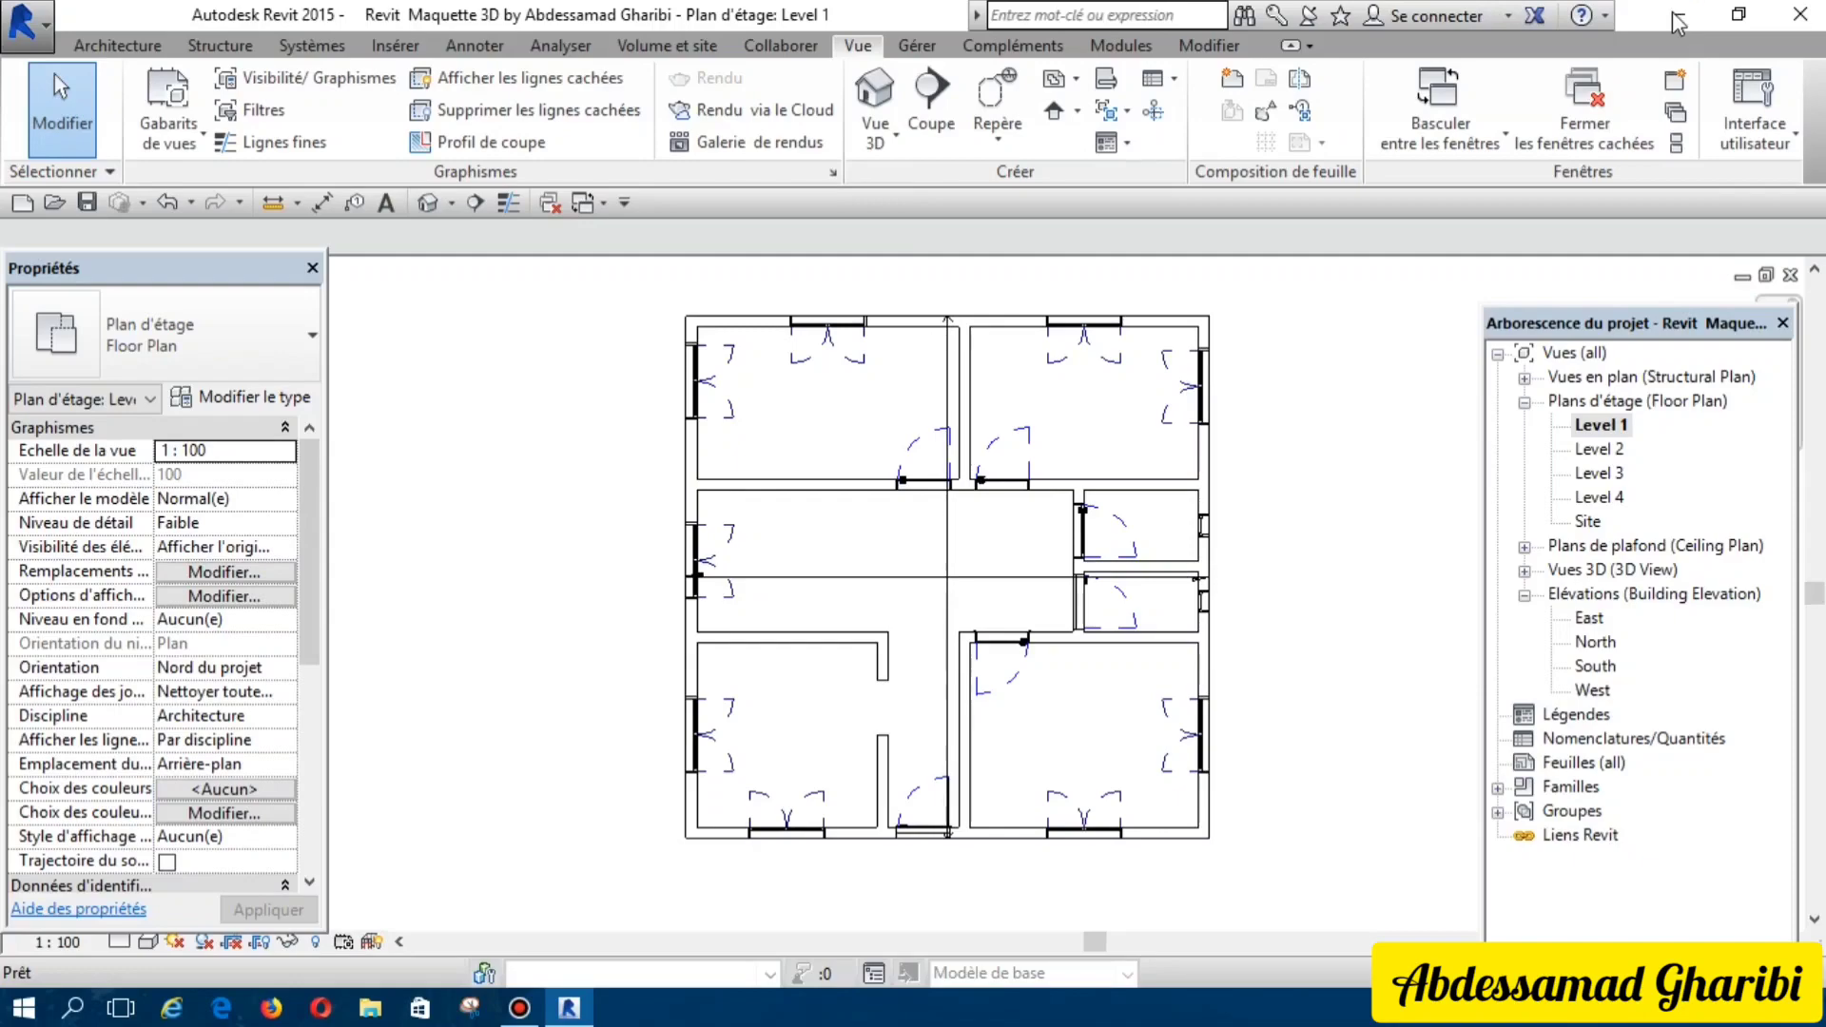
Step: Minimize Revit, launch BIM Vision, and open the desktop Revit folder holding the export
left_click(1677, 18)
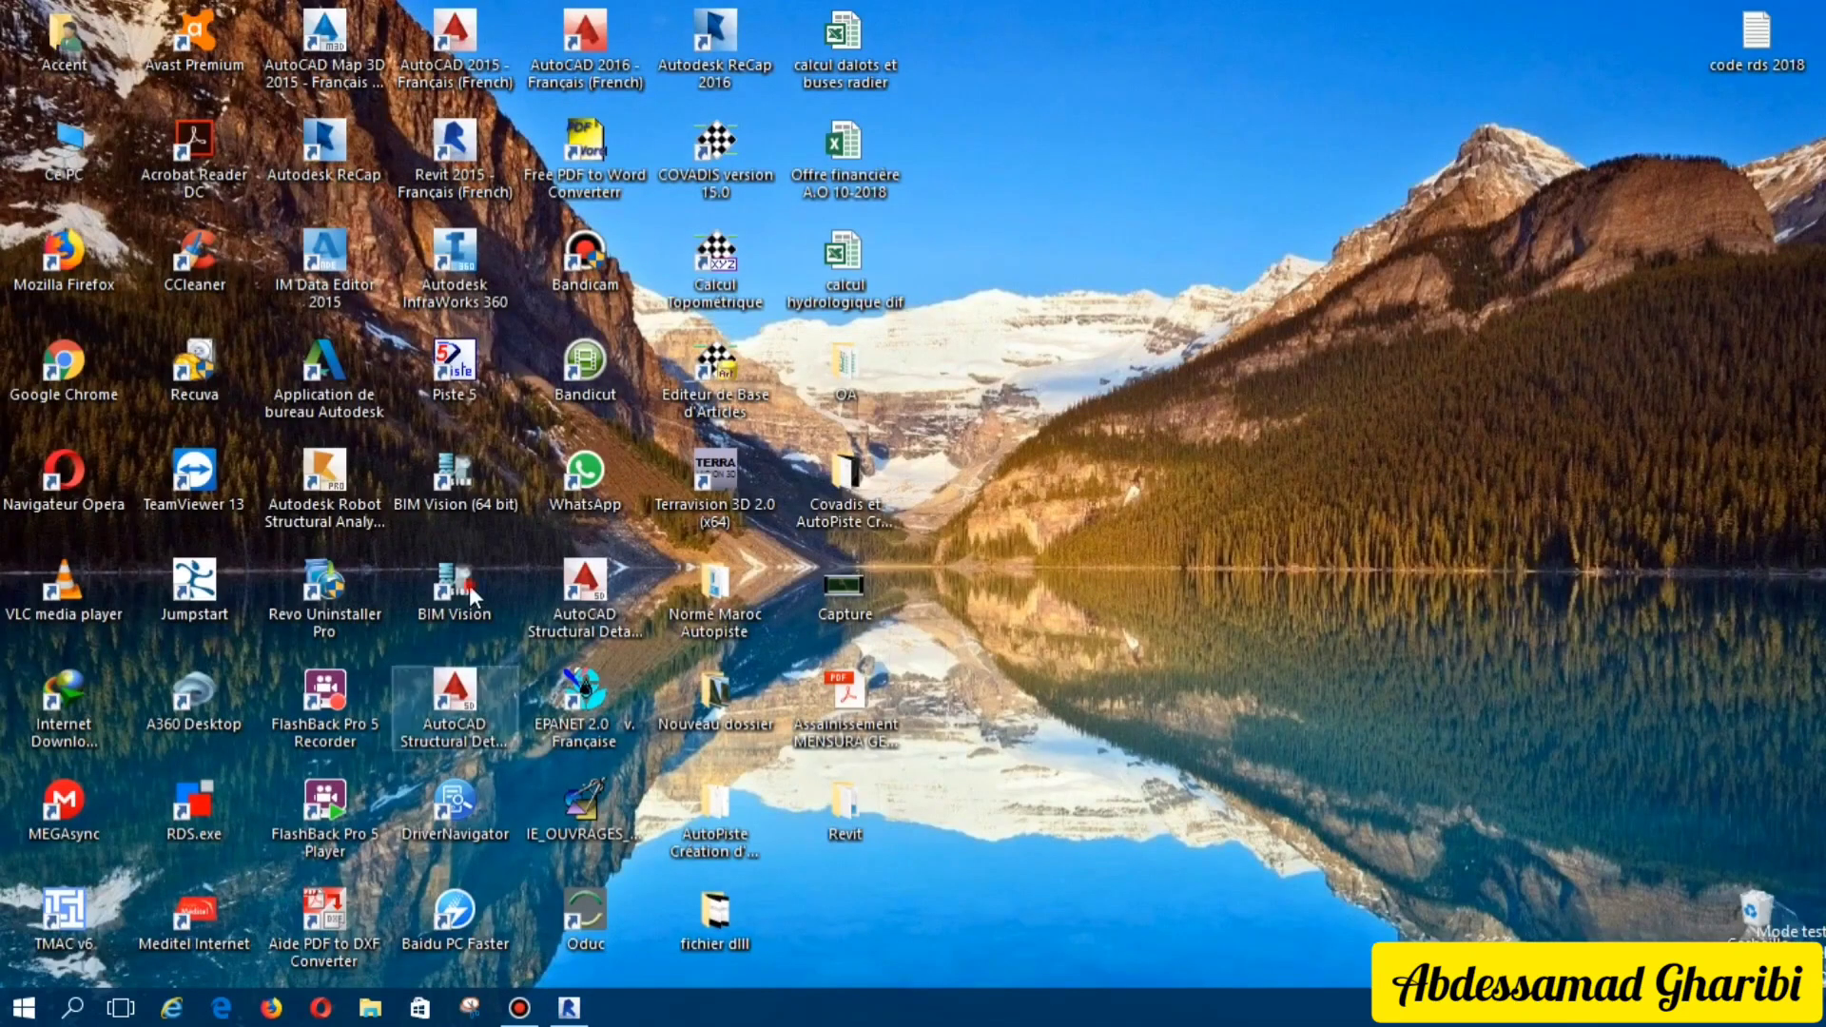
double_click(470, 585)
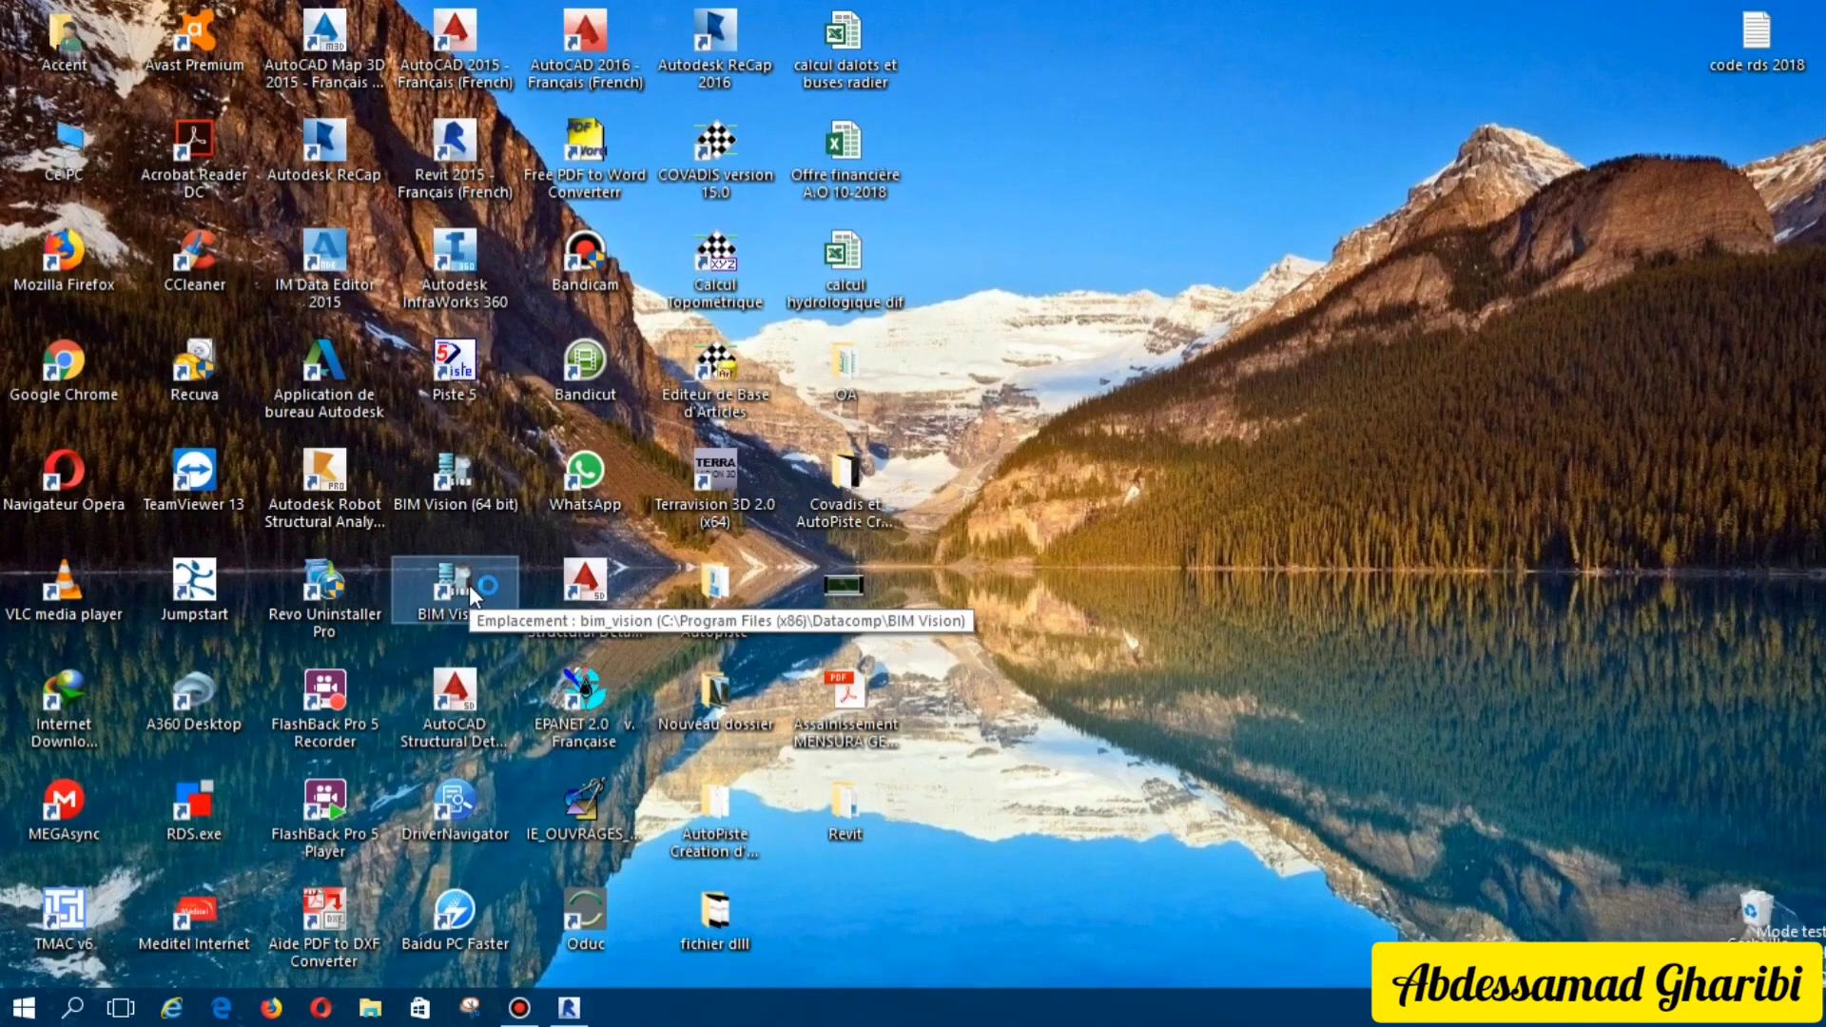
double_click(837, 809)
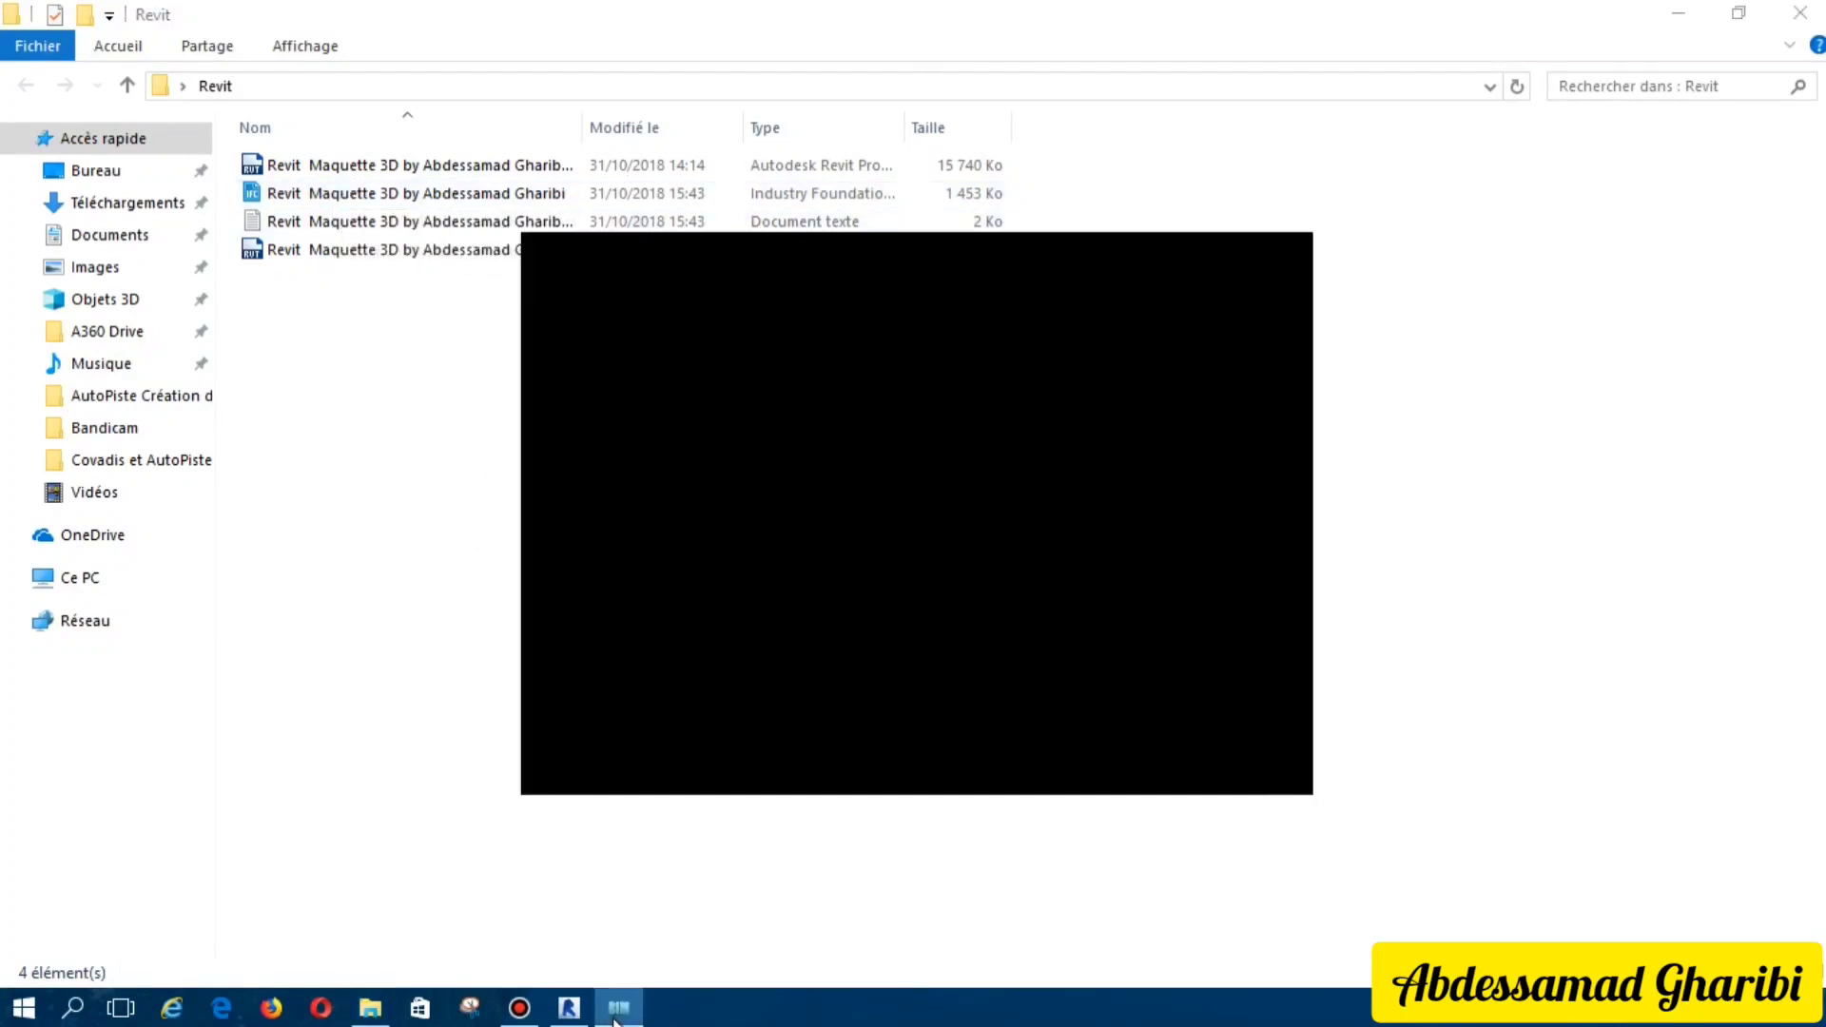
Step: Switch between the Revit folder and Revit, close the folder window, and return to Revit
left_click(370, 1008)
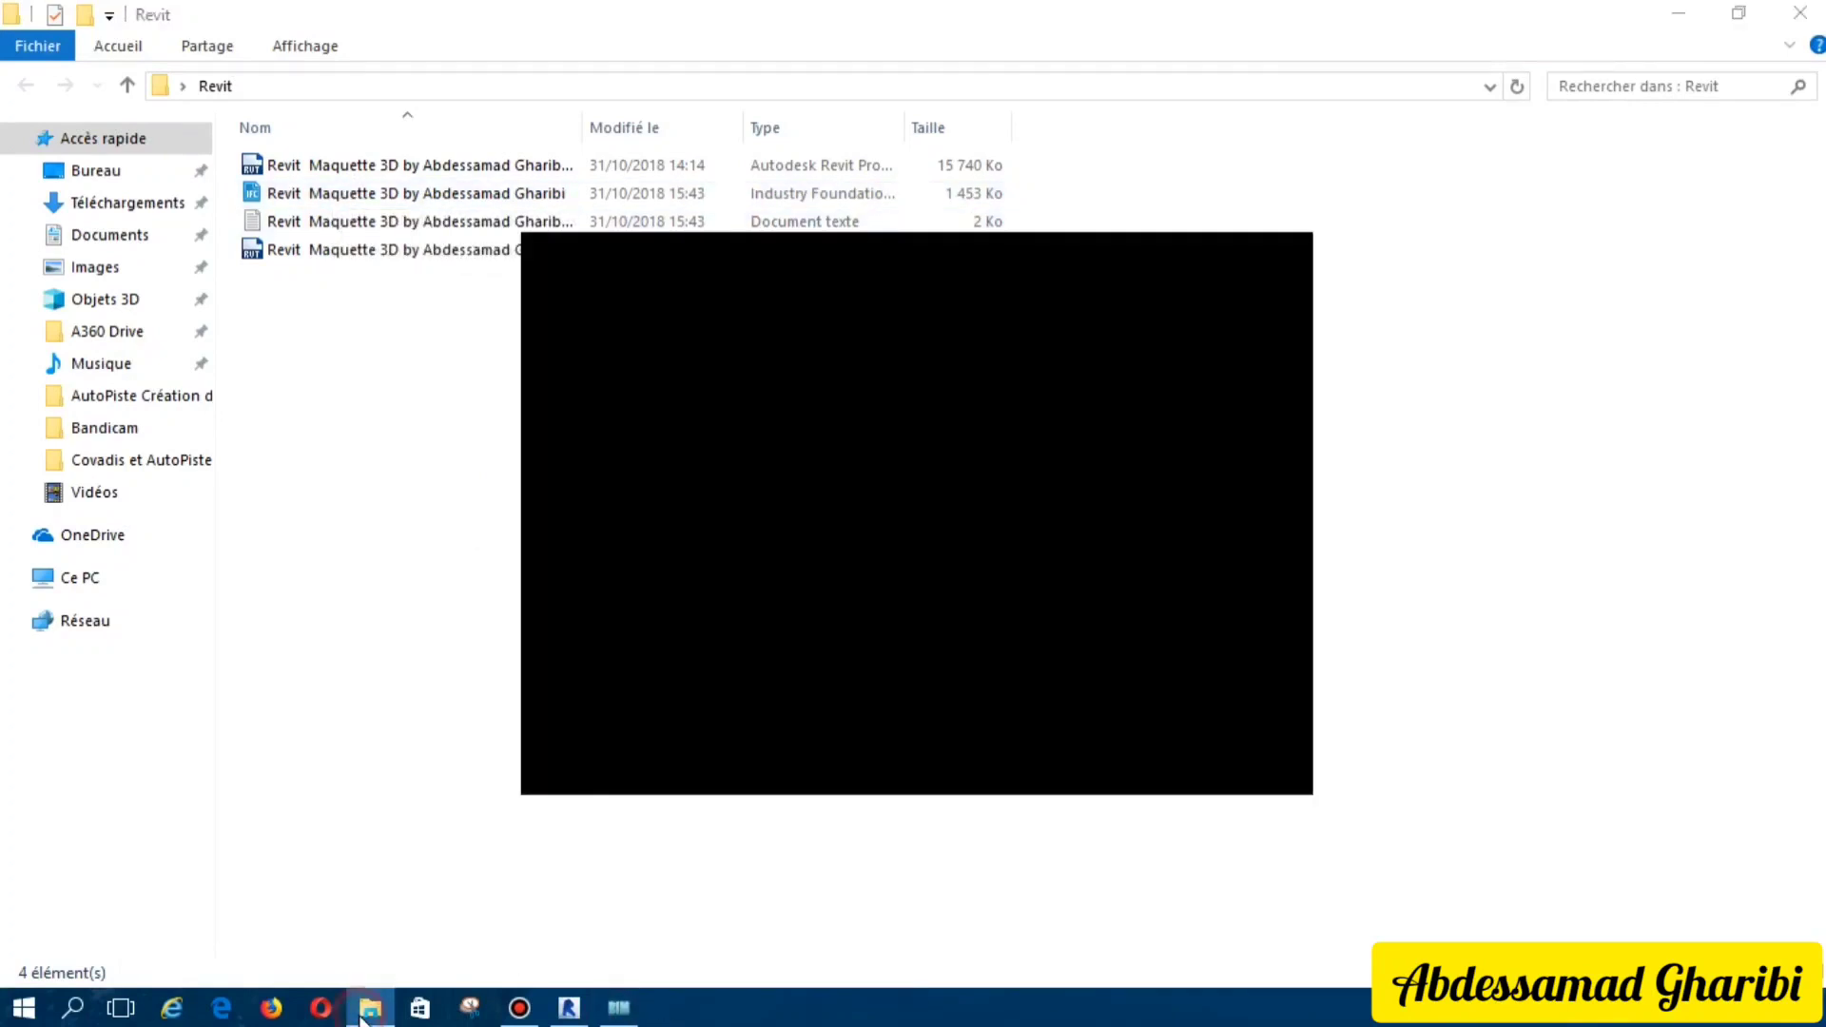
left_click(362, 1016)
left_click(565, 1008)
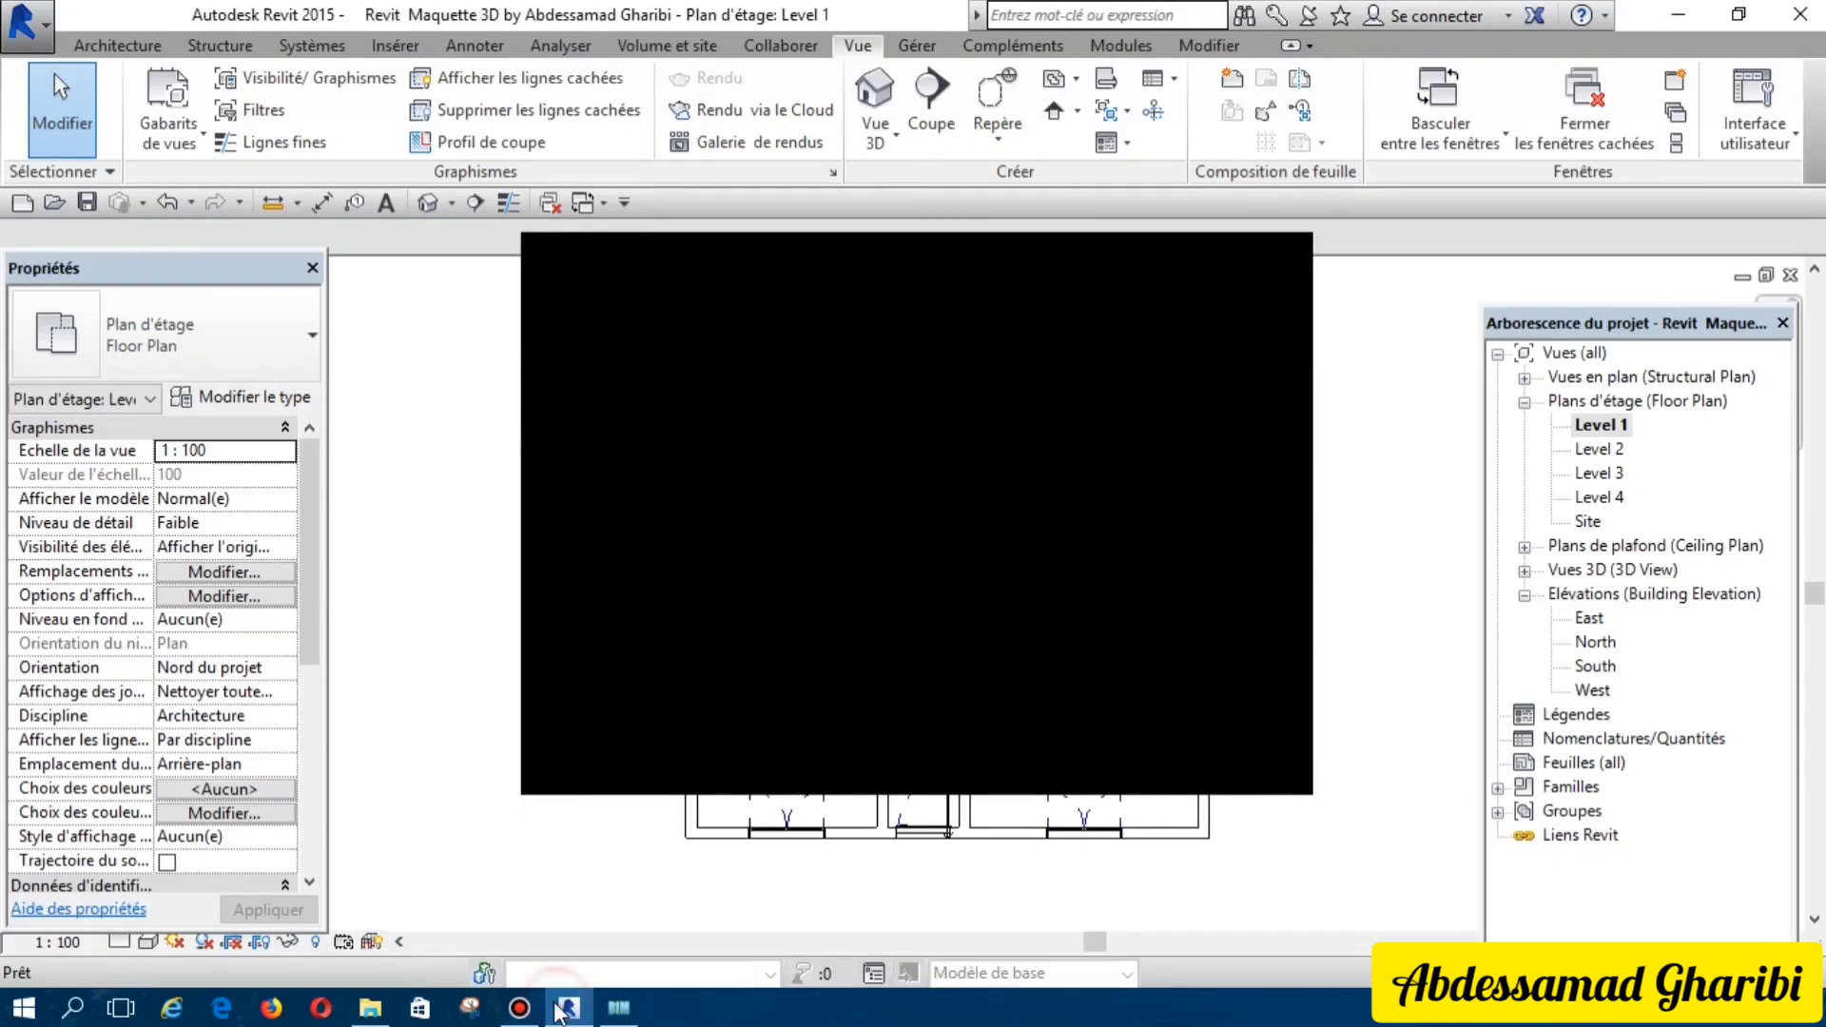
left_click(566, 1009)
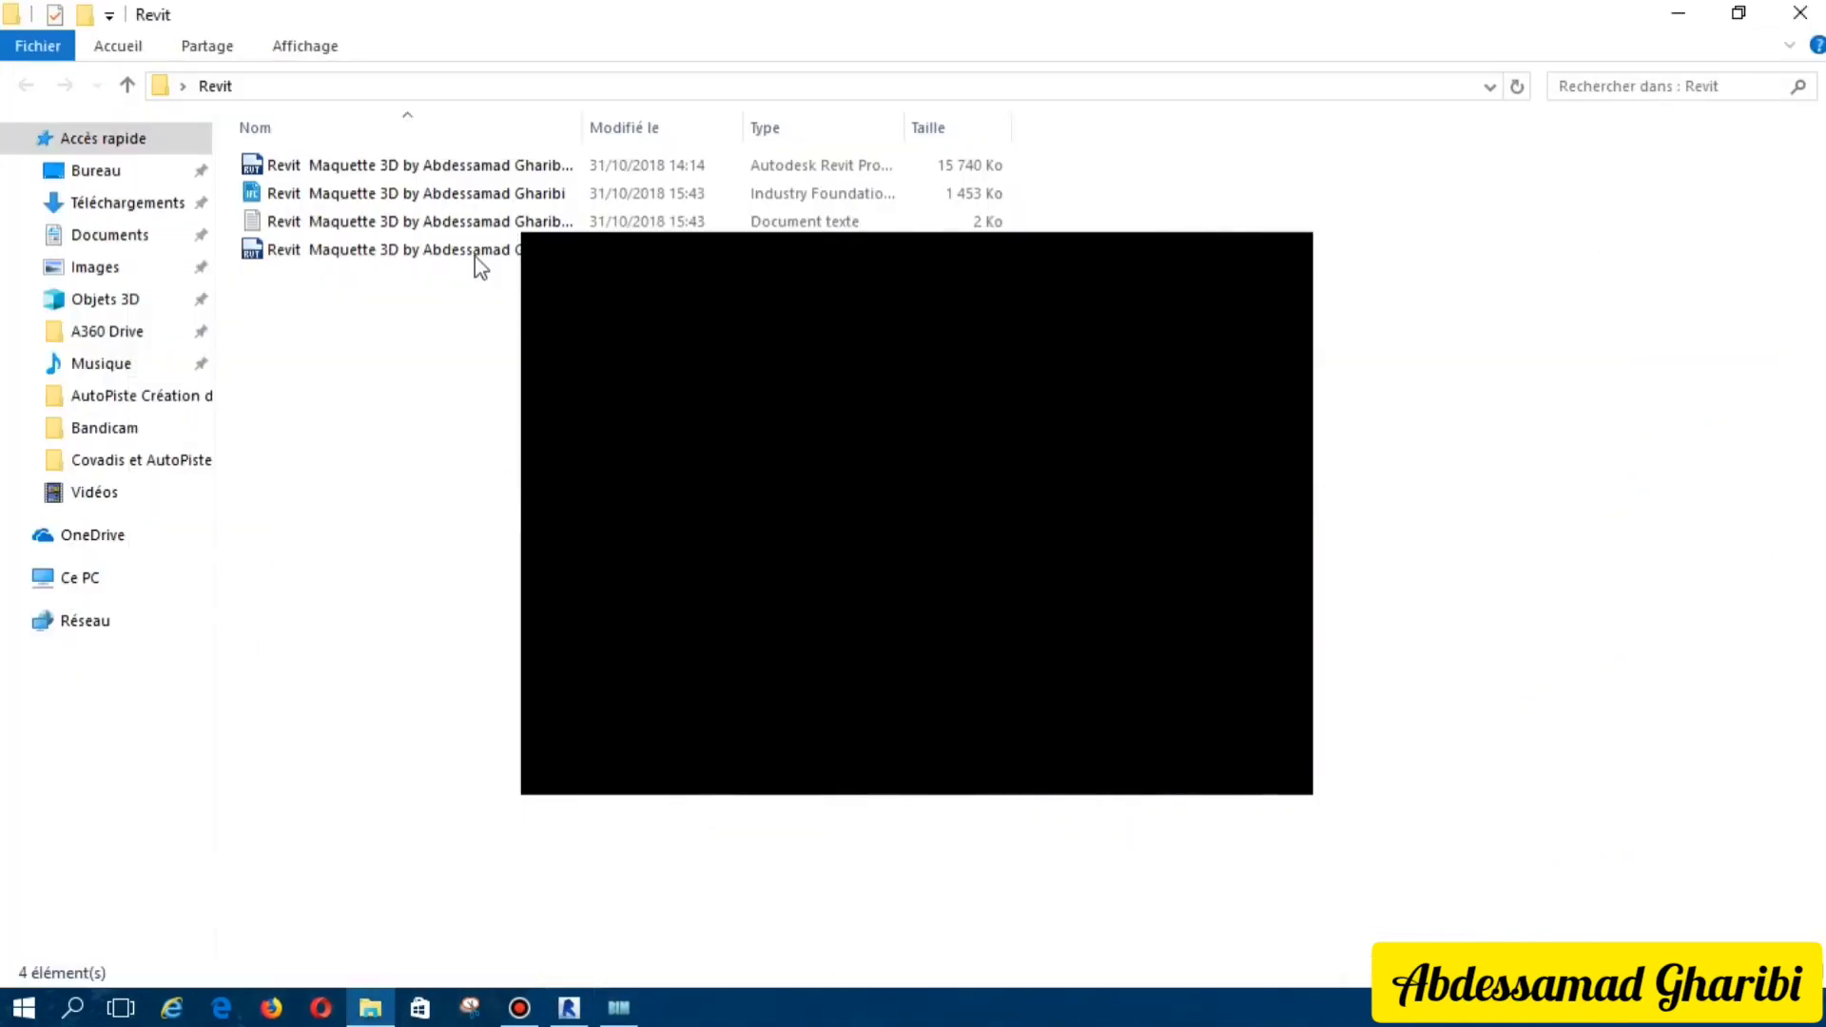
left_click(1801, 13)
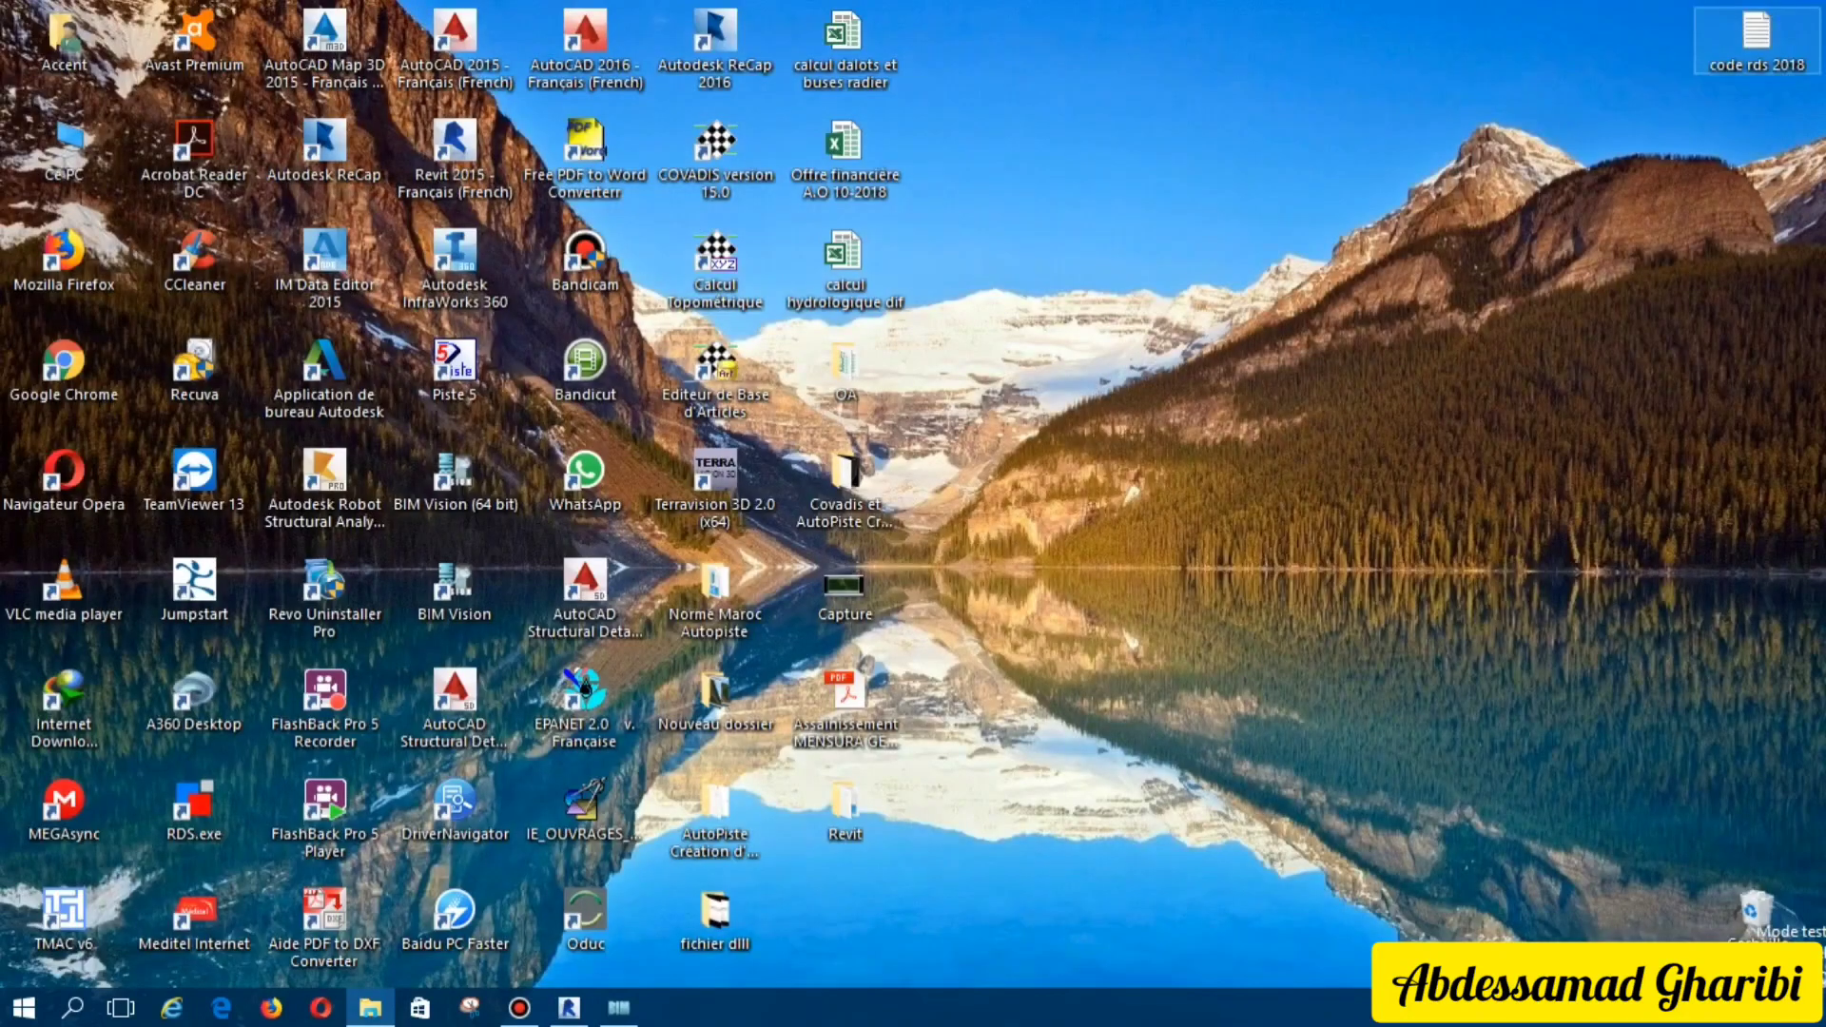
left_click(566, 1010)
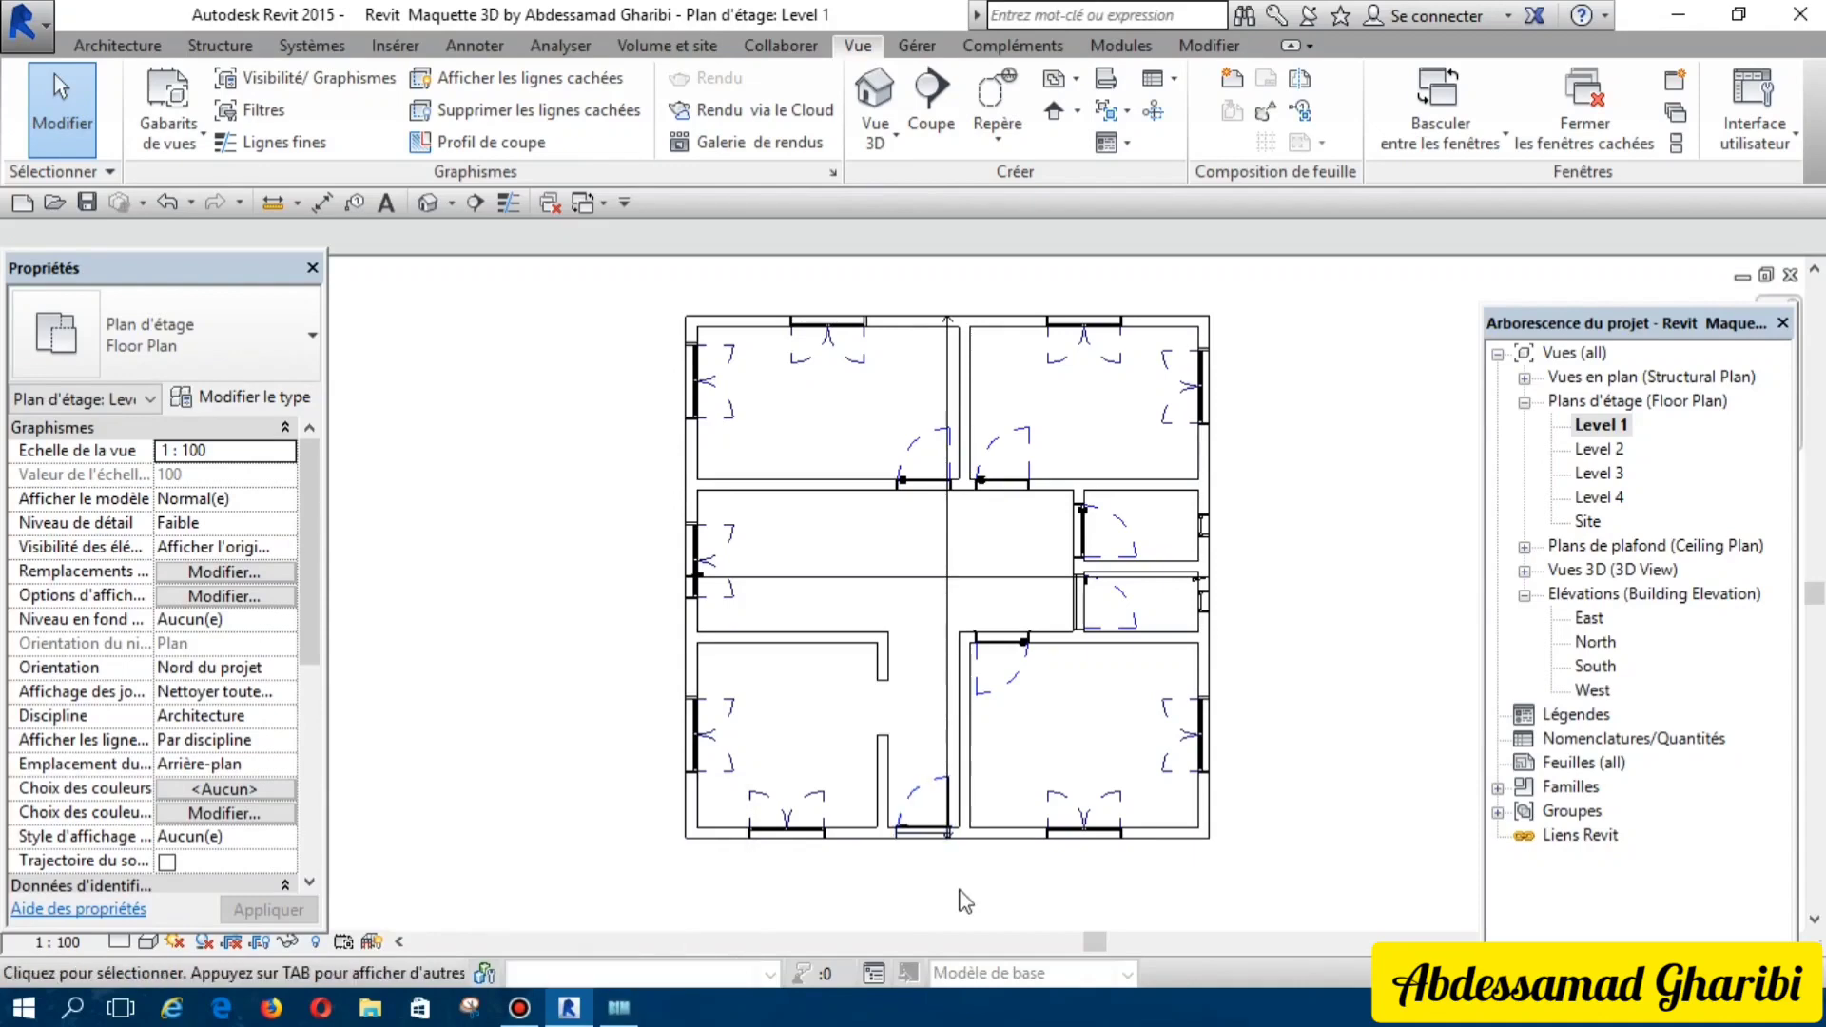
Step: Expand the Vues 3D group in the Project Browser and open the {3D} view
left_click(618, 1007)
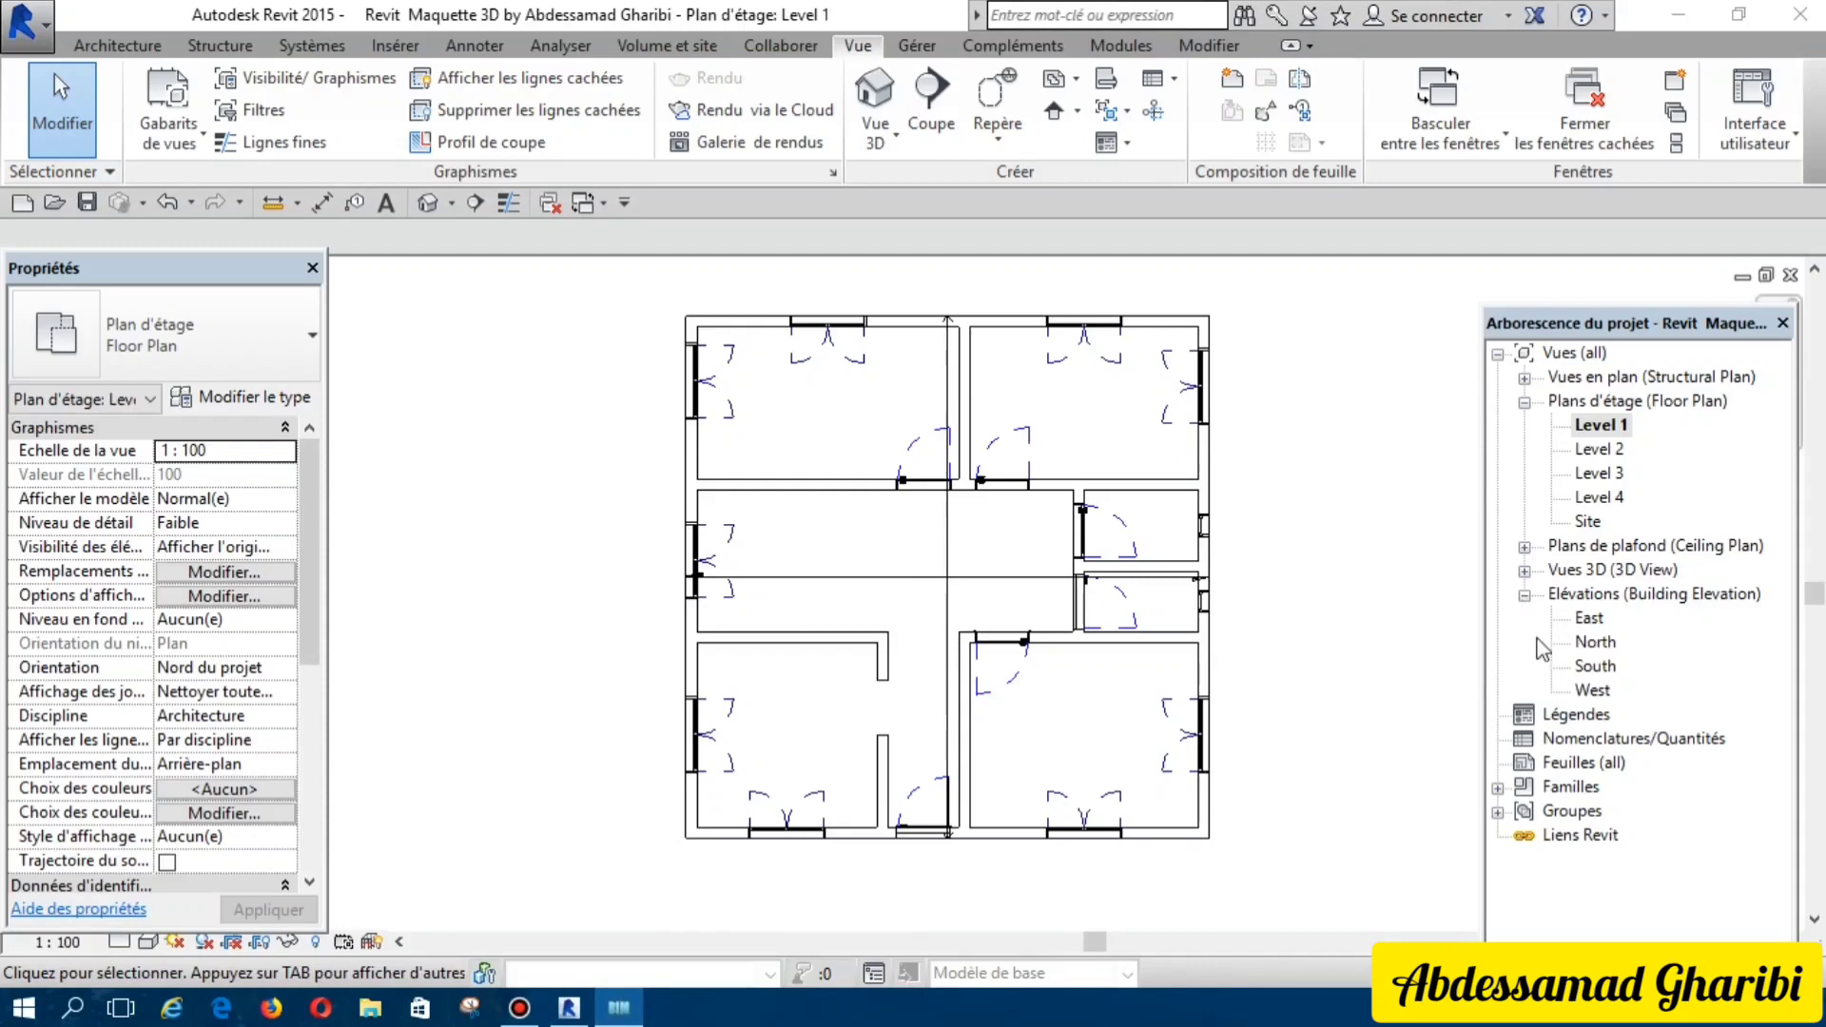
left_click(1599, 571)
double_click(1598, 571)
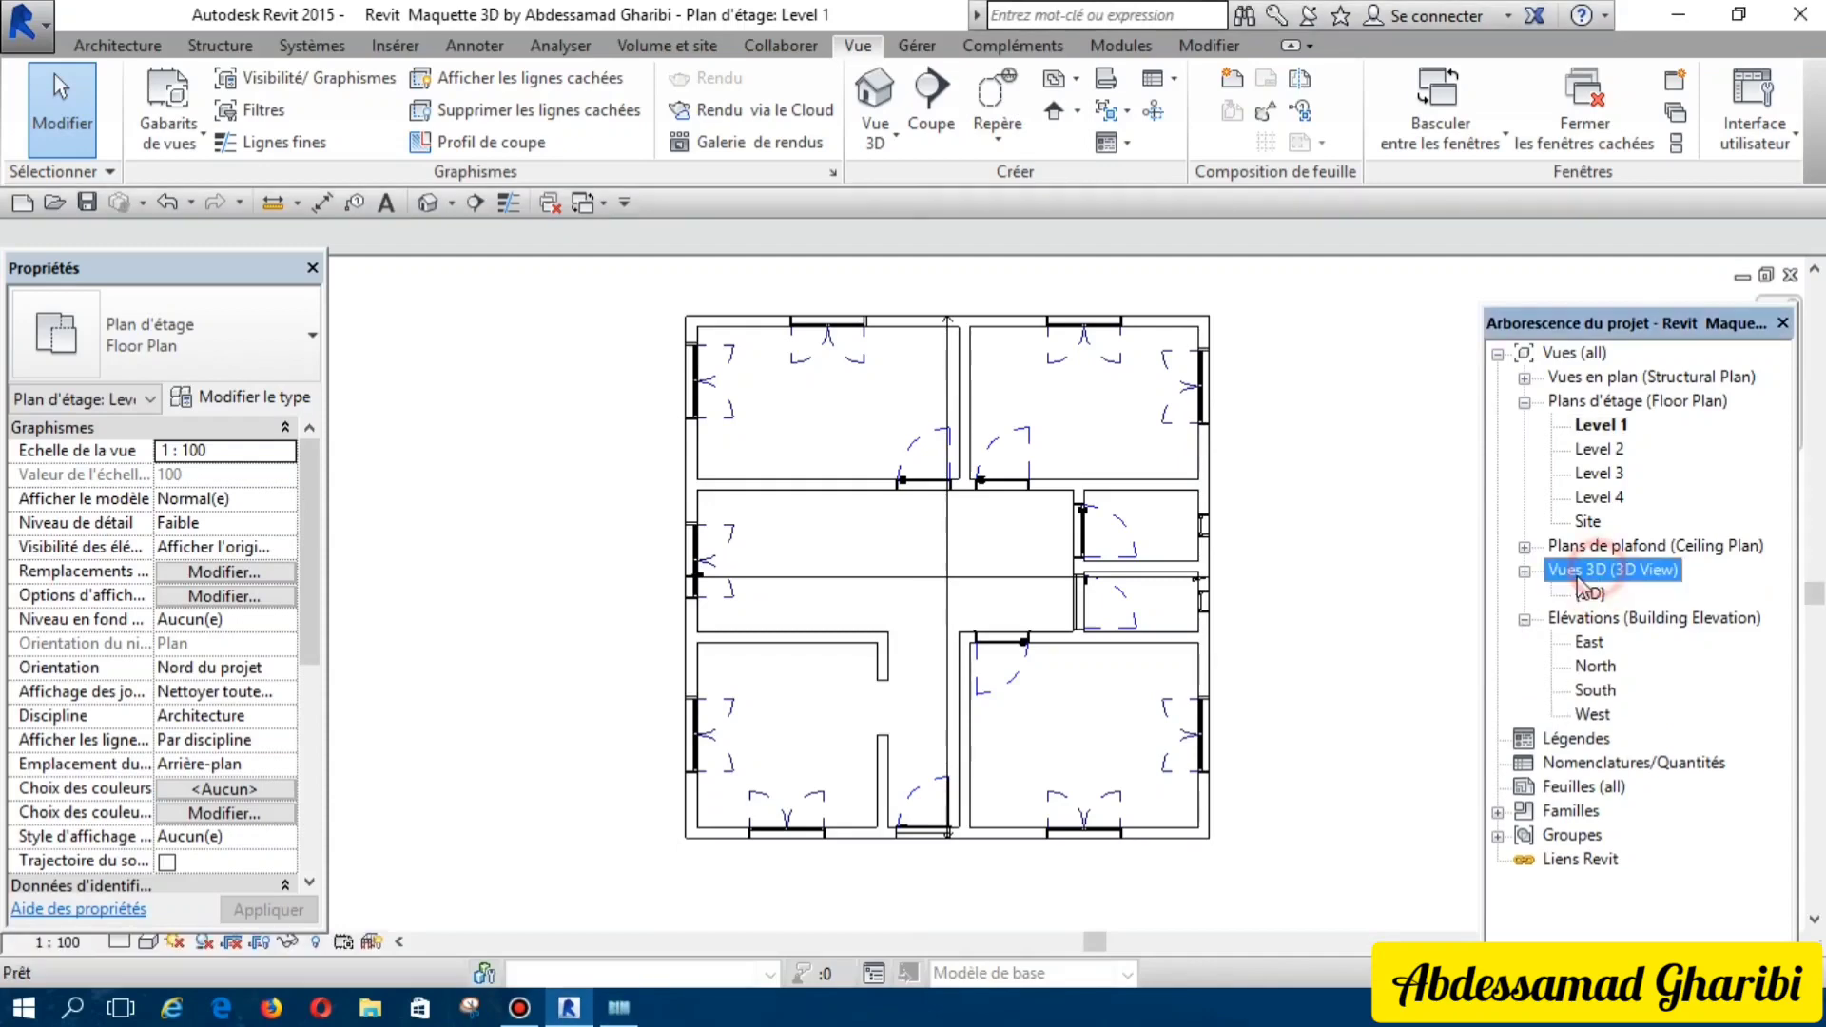
left_click(1570, 597)
double_click(1568, 597)
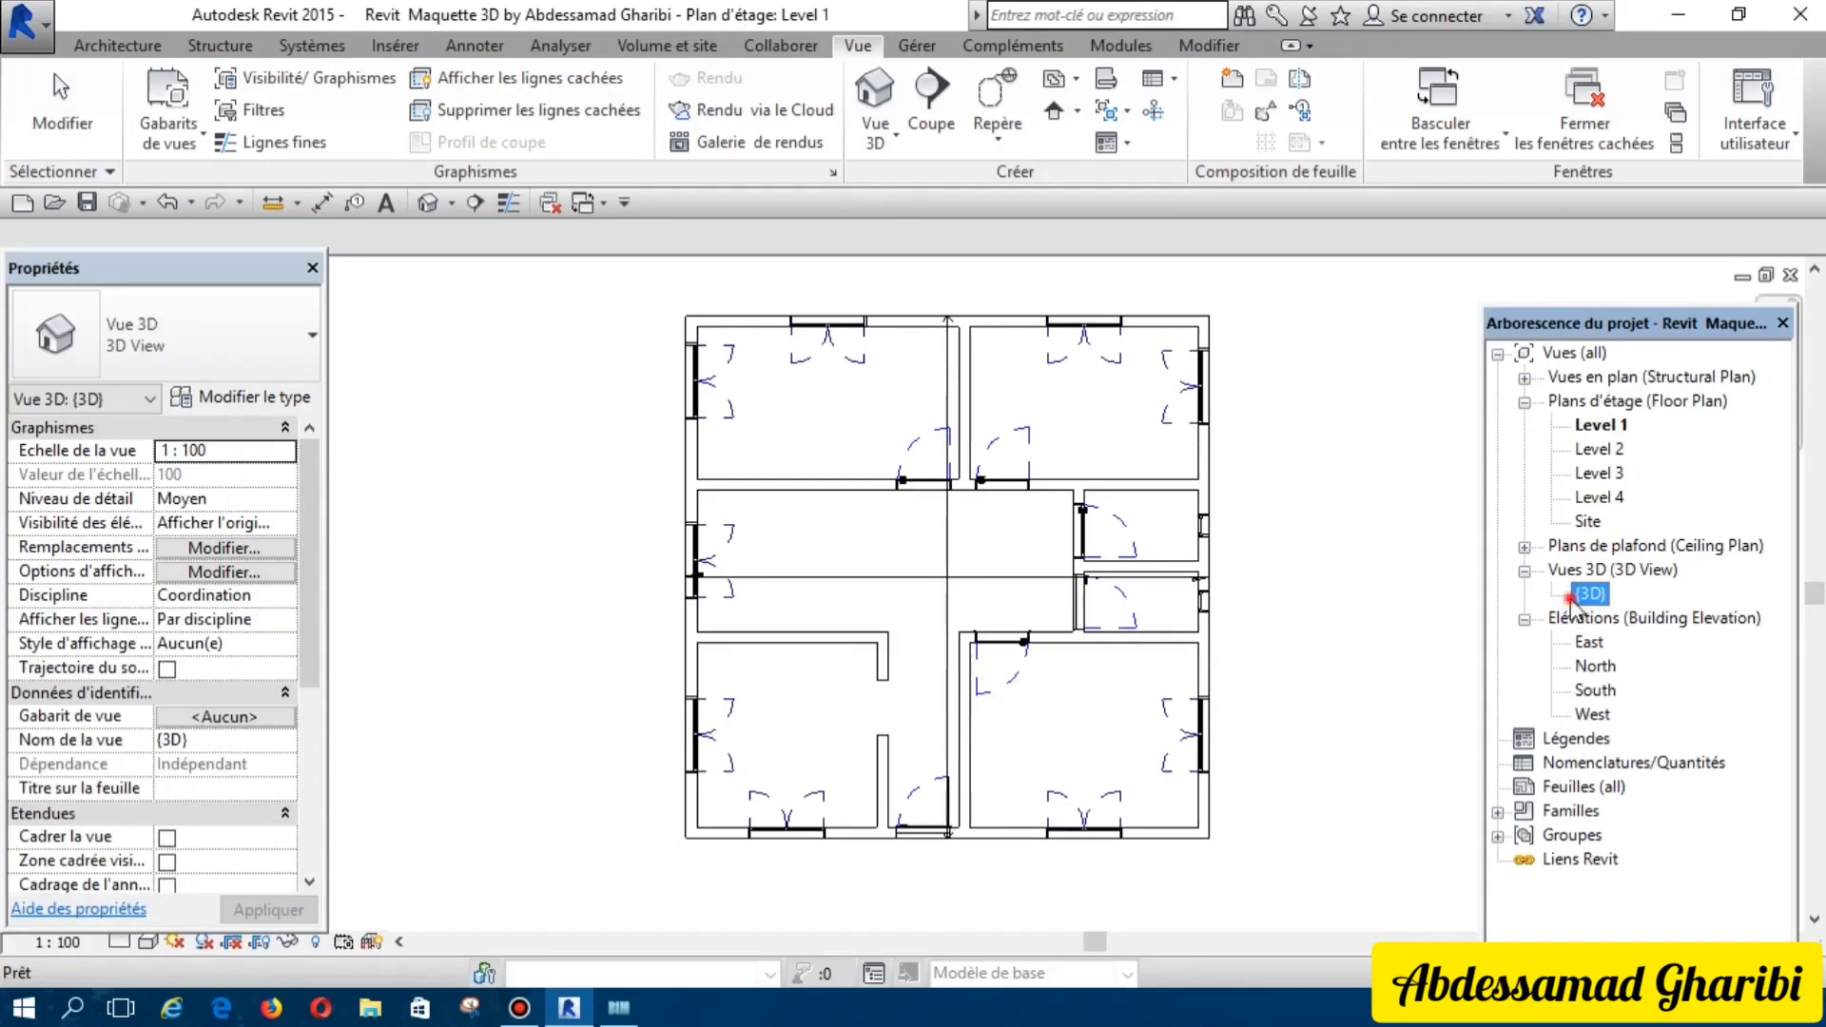
double_click(1570, 596)
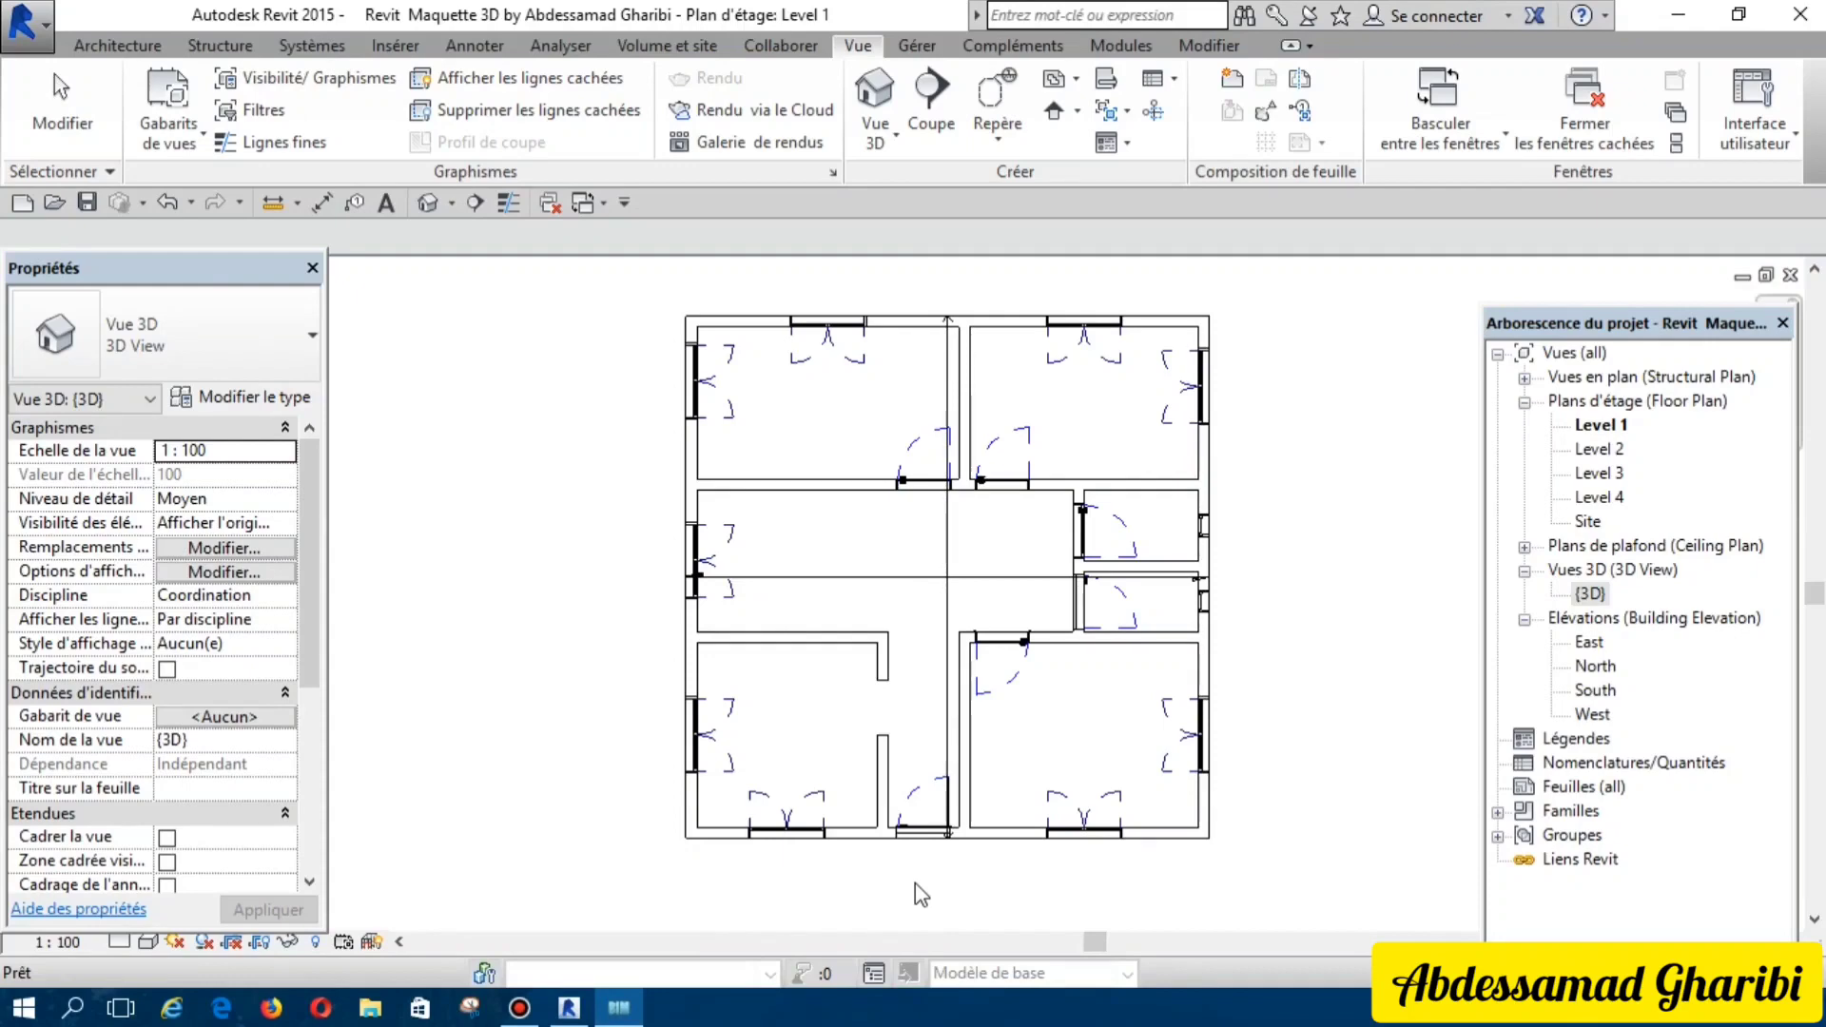
Step: Zoom the Level 1 plan in and out with the mouse wheel
scroll(1179, 570, "up", 2)
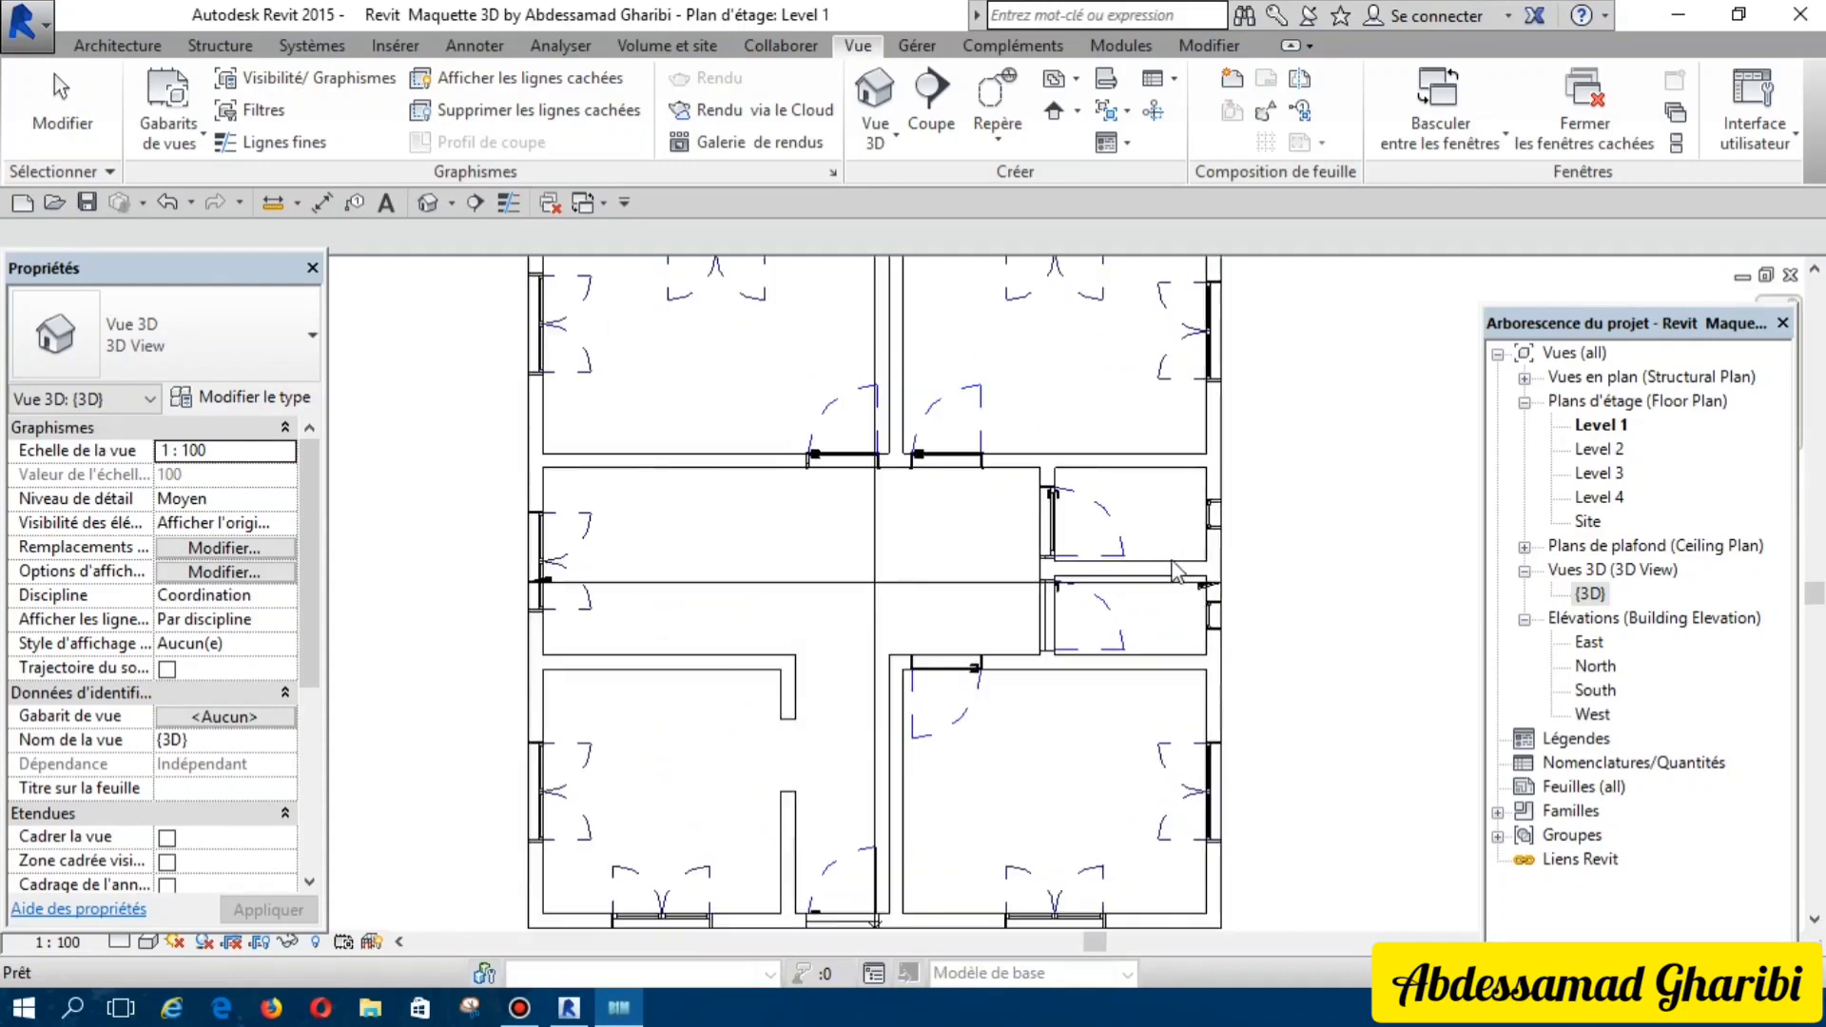
scroll(1179, 571, "up", 2)
scroll(1054, 672, "up", 2)
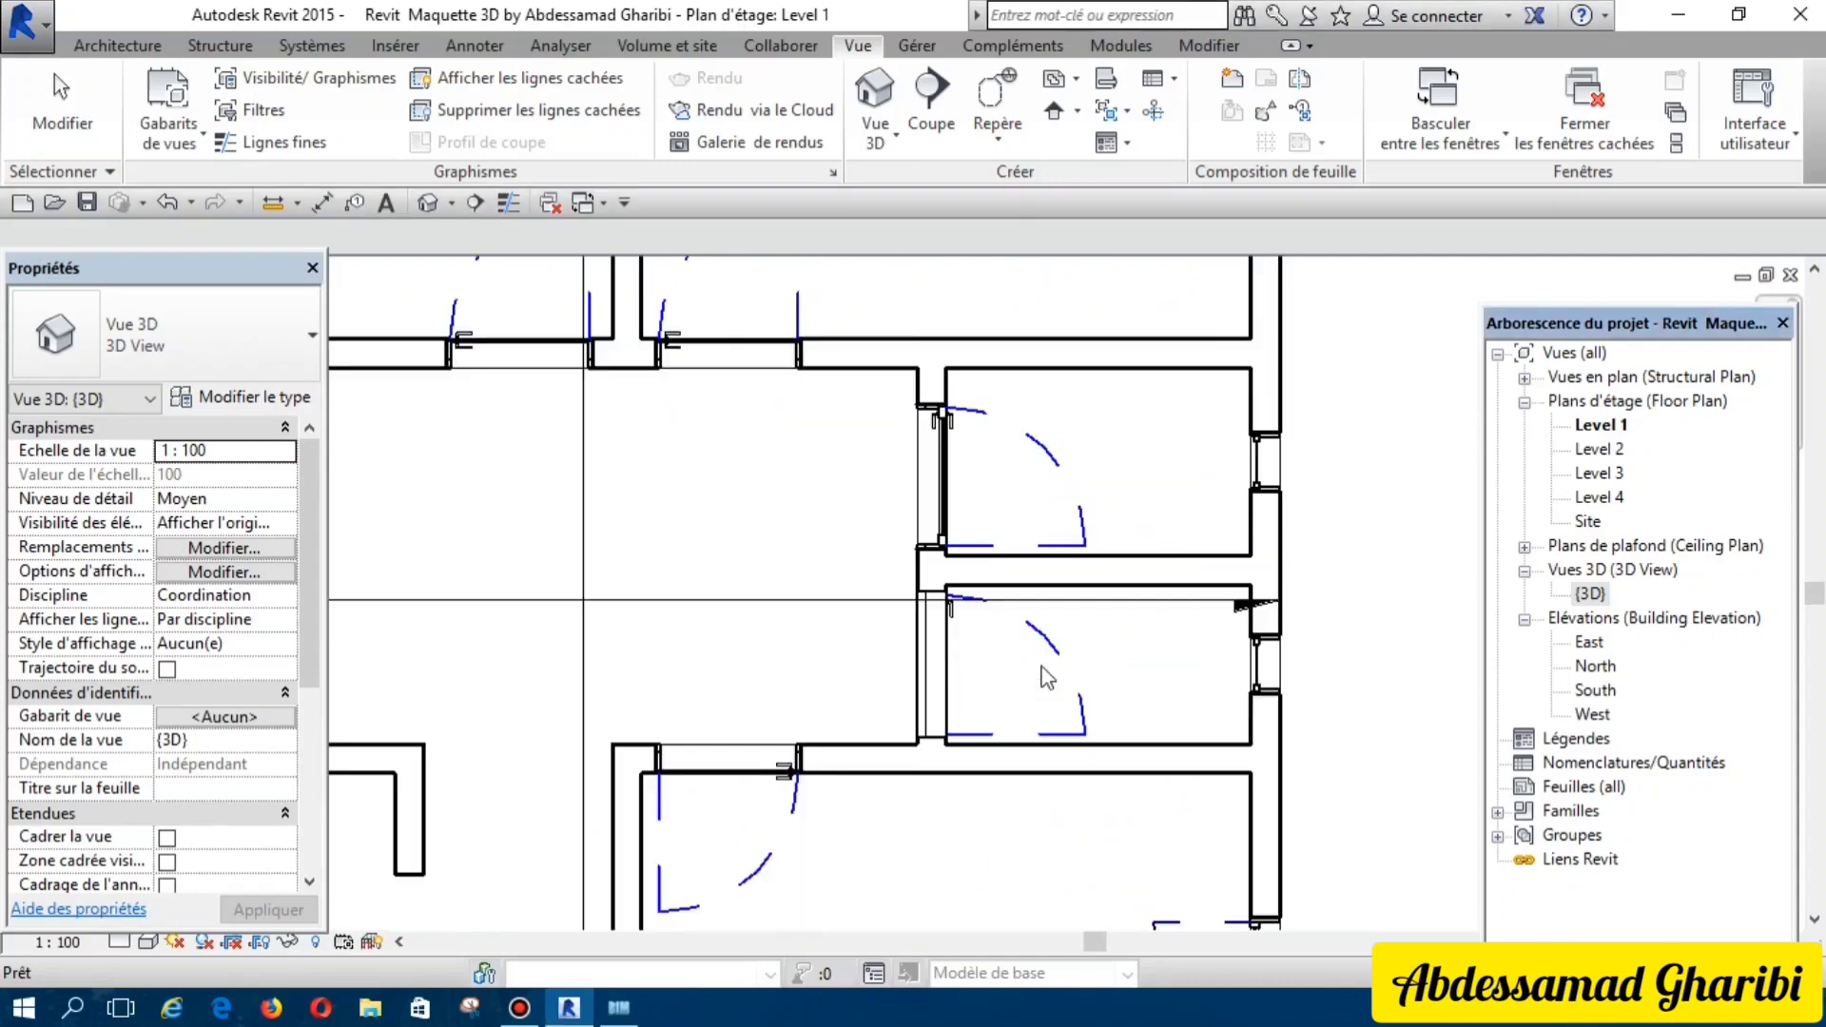
scroll(1050, 663, "down", 2)
scroll(1071, 638, "down", 2)
scroll(1072, 637, "down", 2)
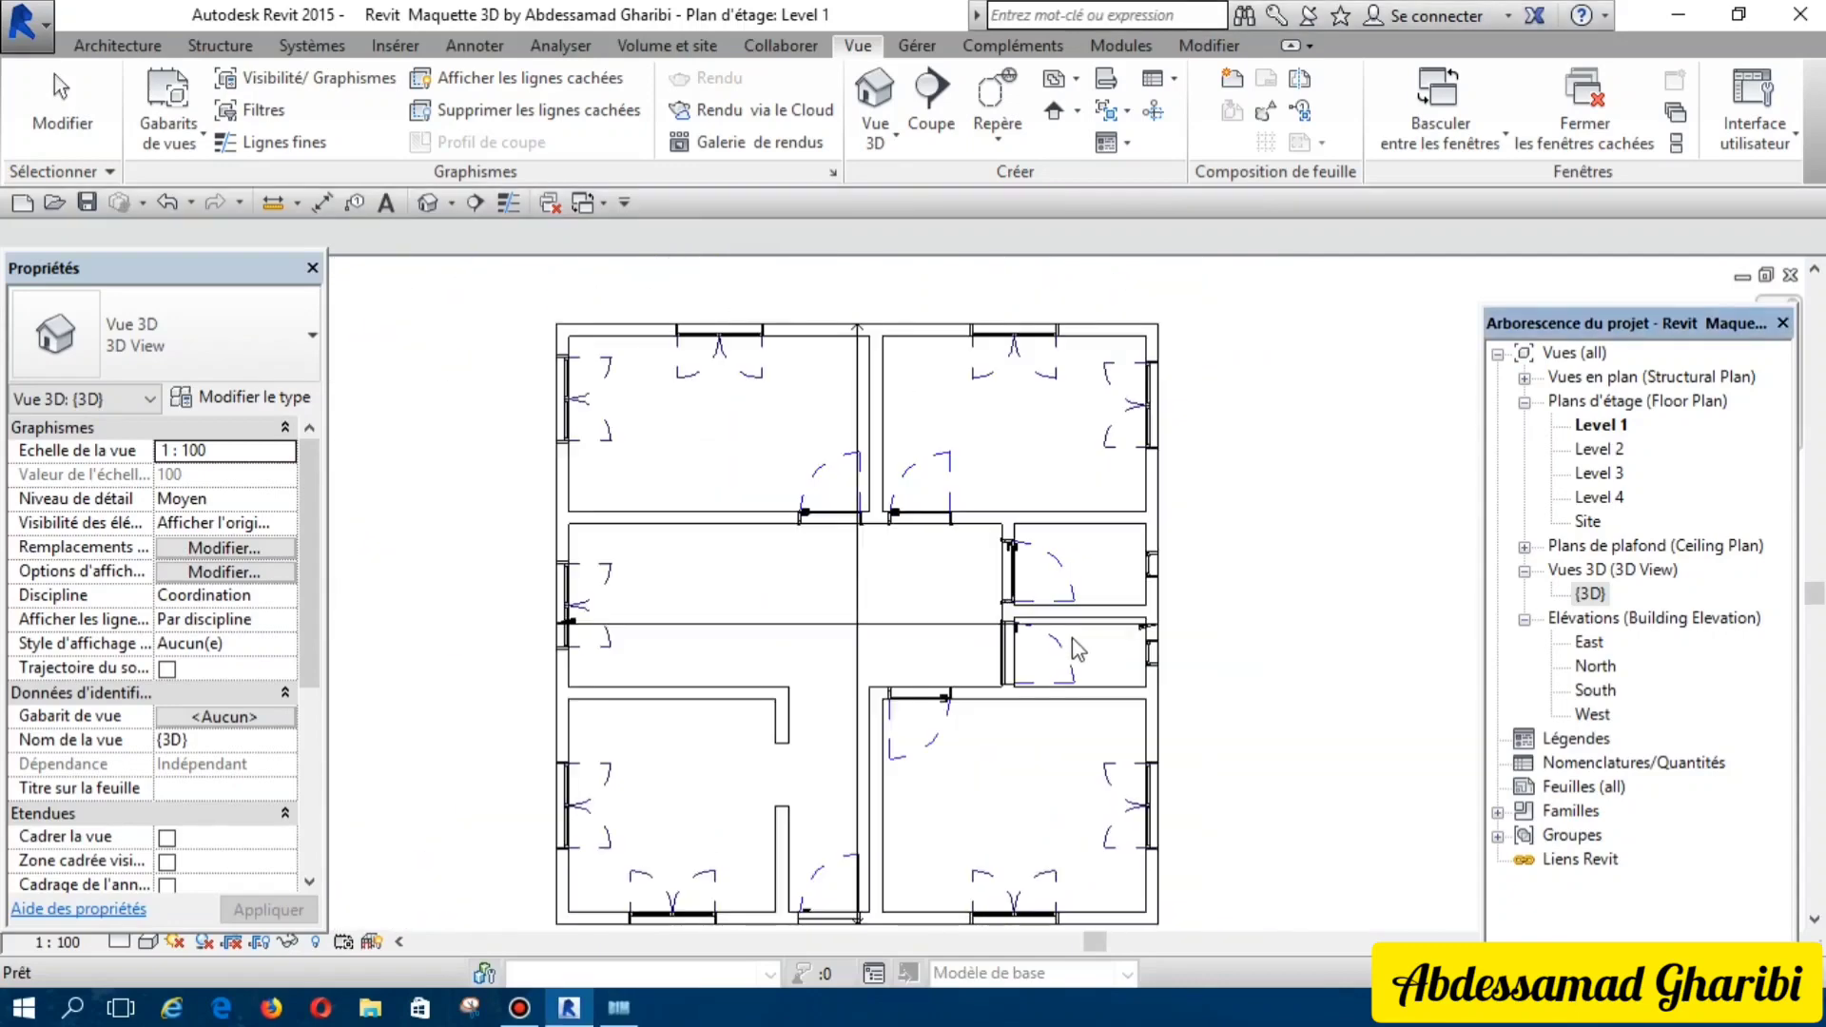
Step: In BIM Vision, open the exported IFC file from the desktop Revit folder
left_click(620, 1011)
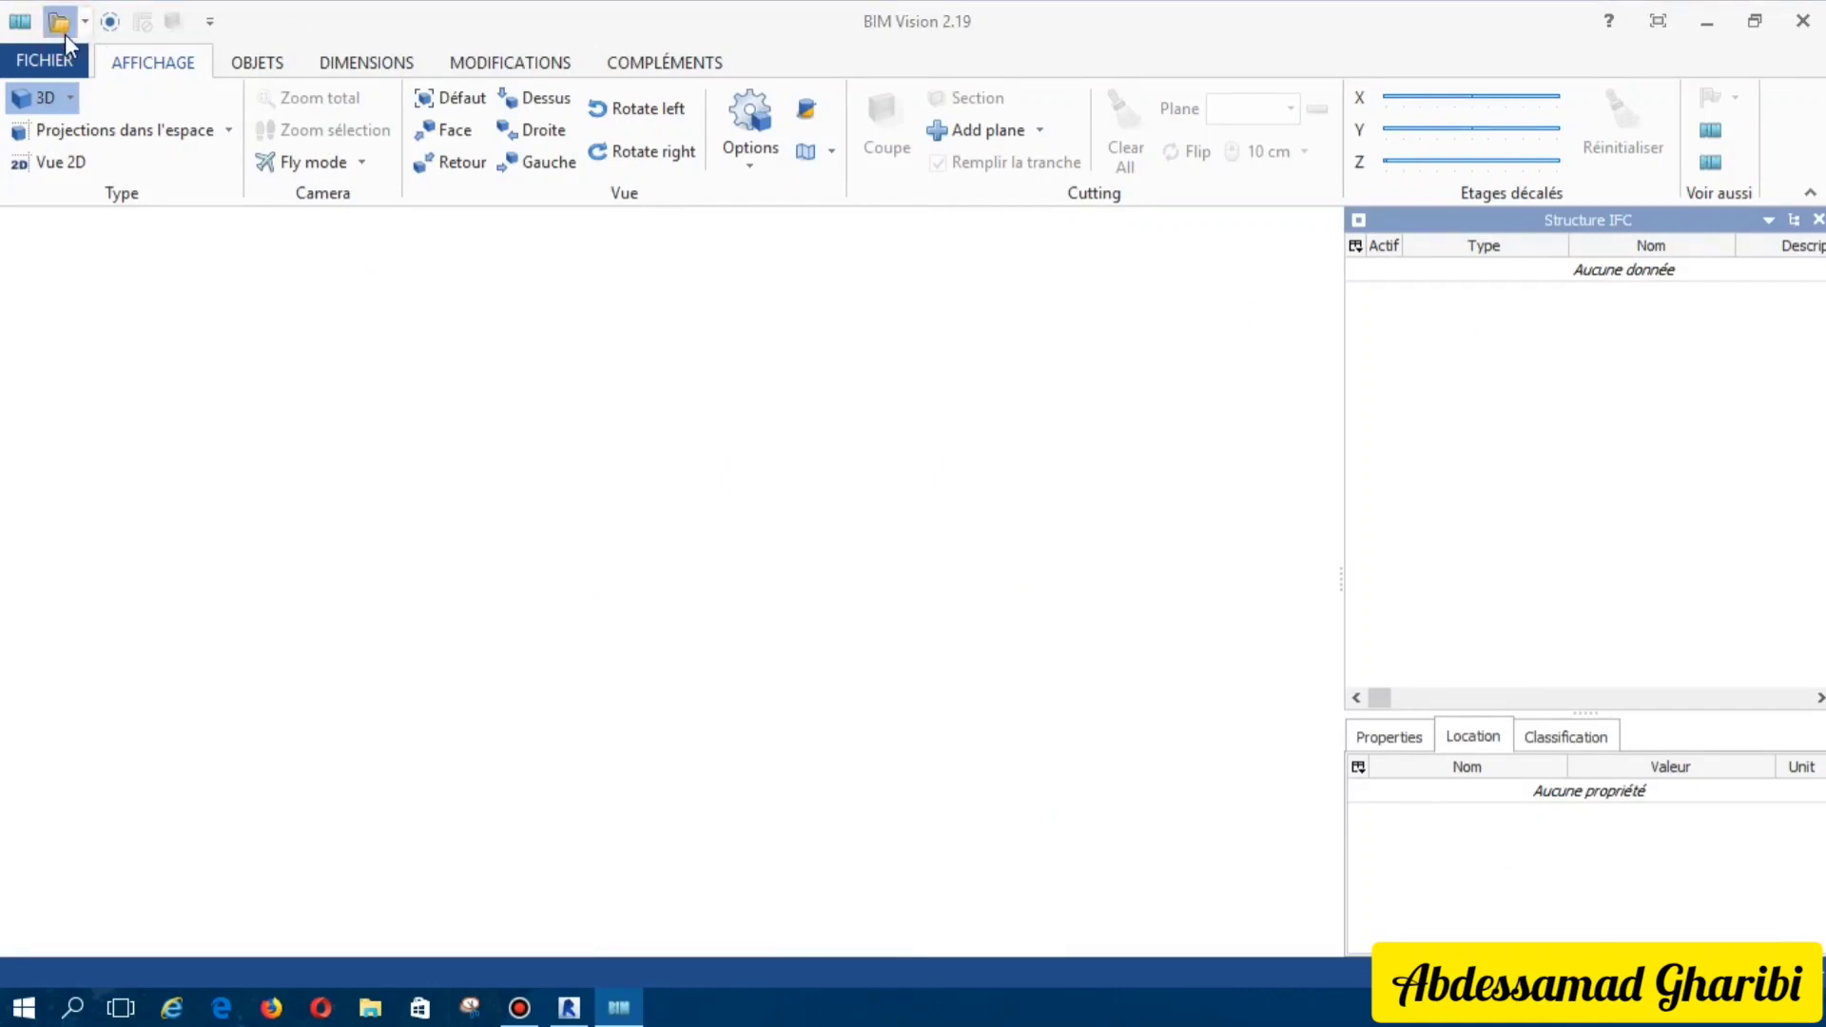
left_click(60, 26)
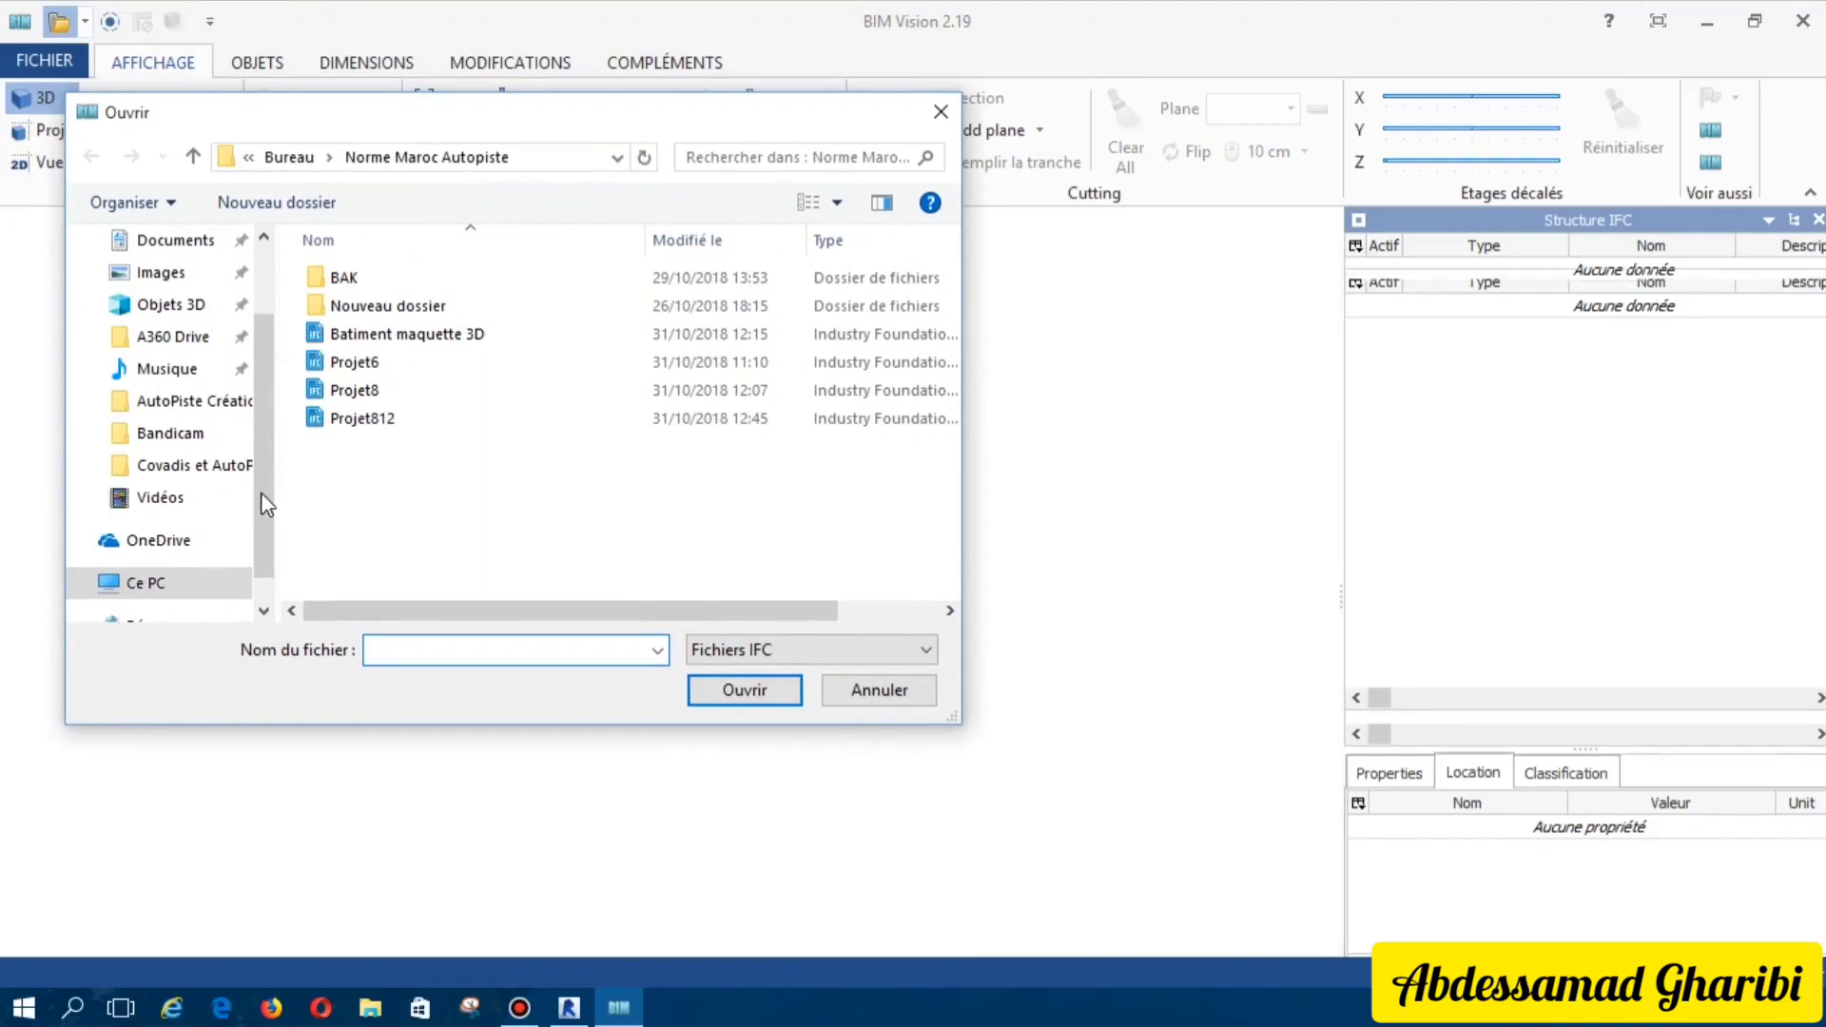
left_click_drag(261, 493, 247, 356)
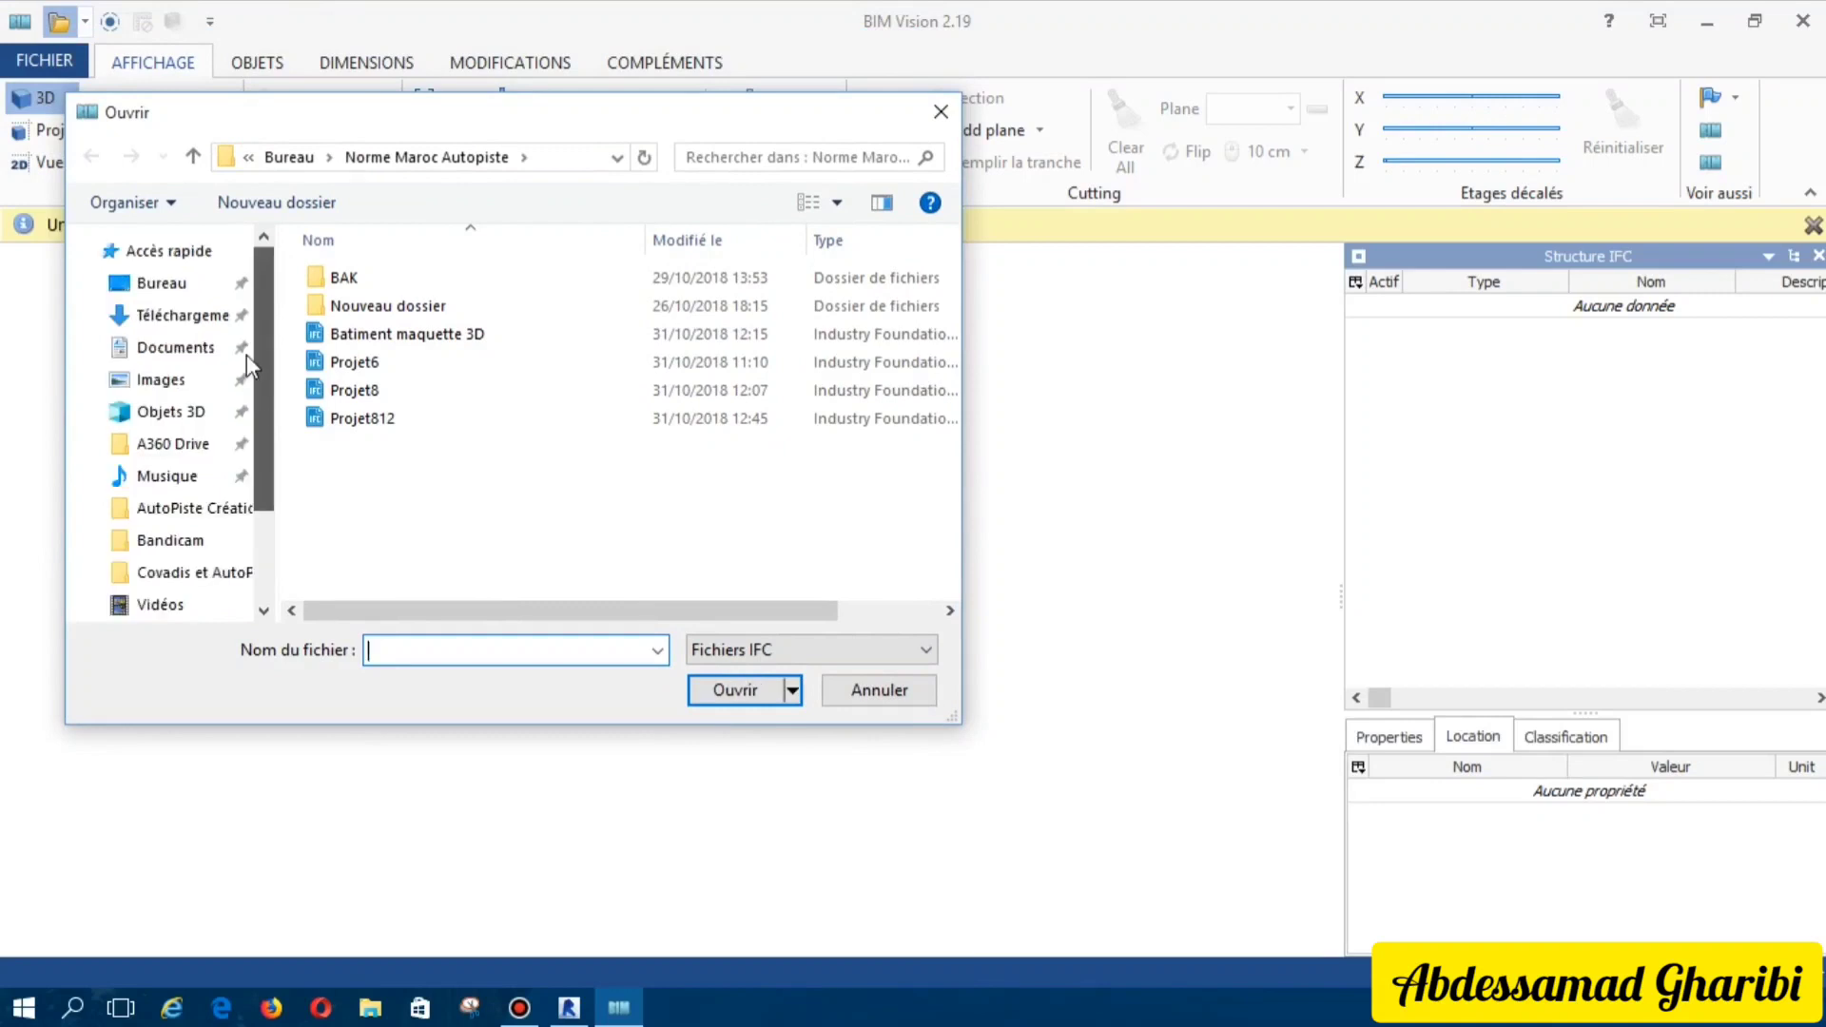
left_click(284, 167)
left_click(286, 167)
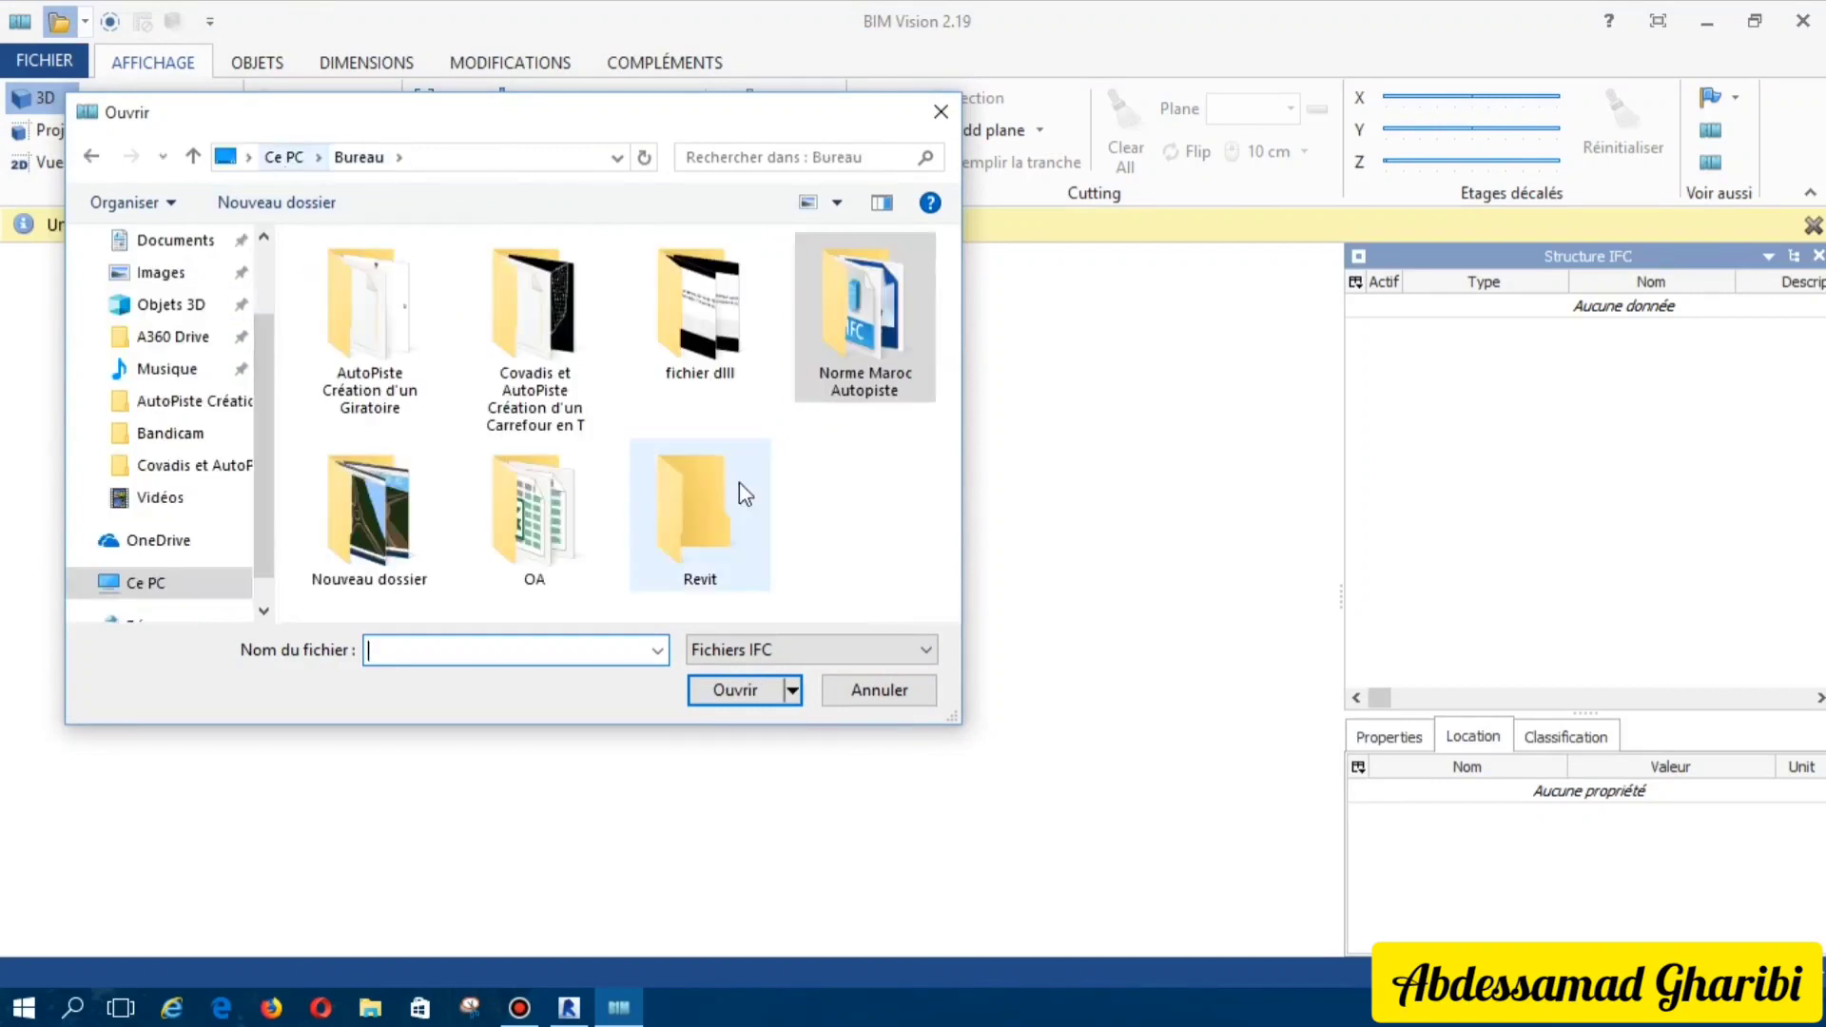
double_click(716, 506)
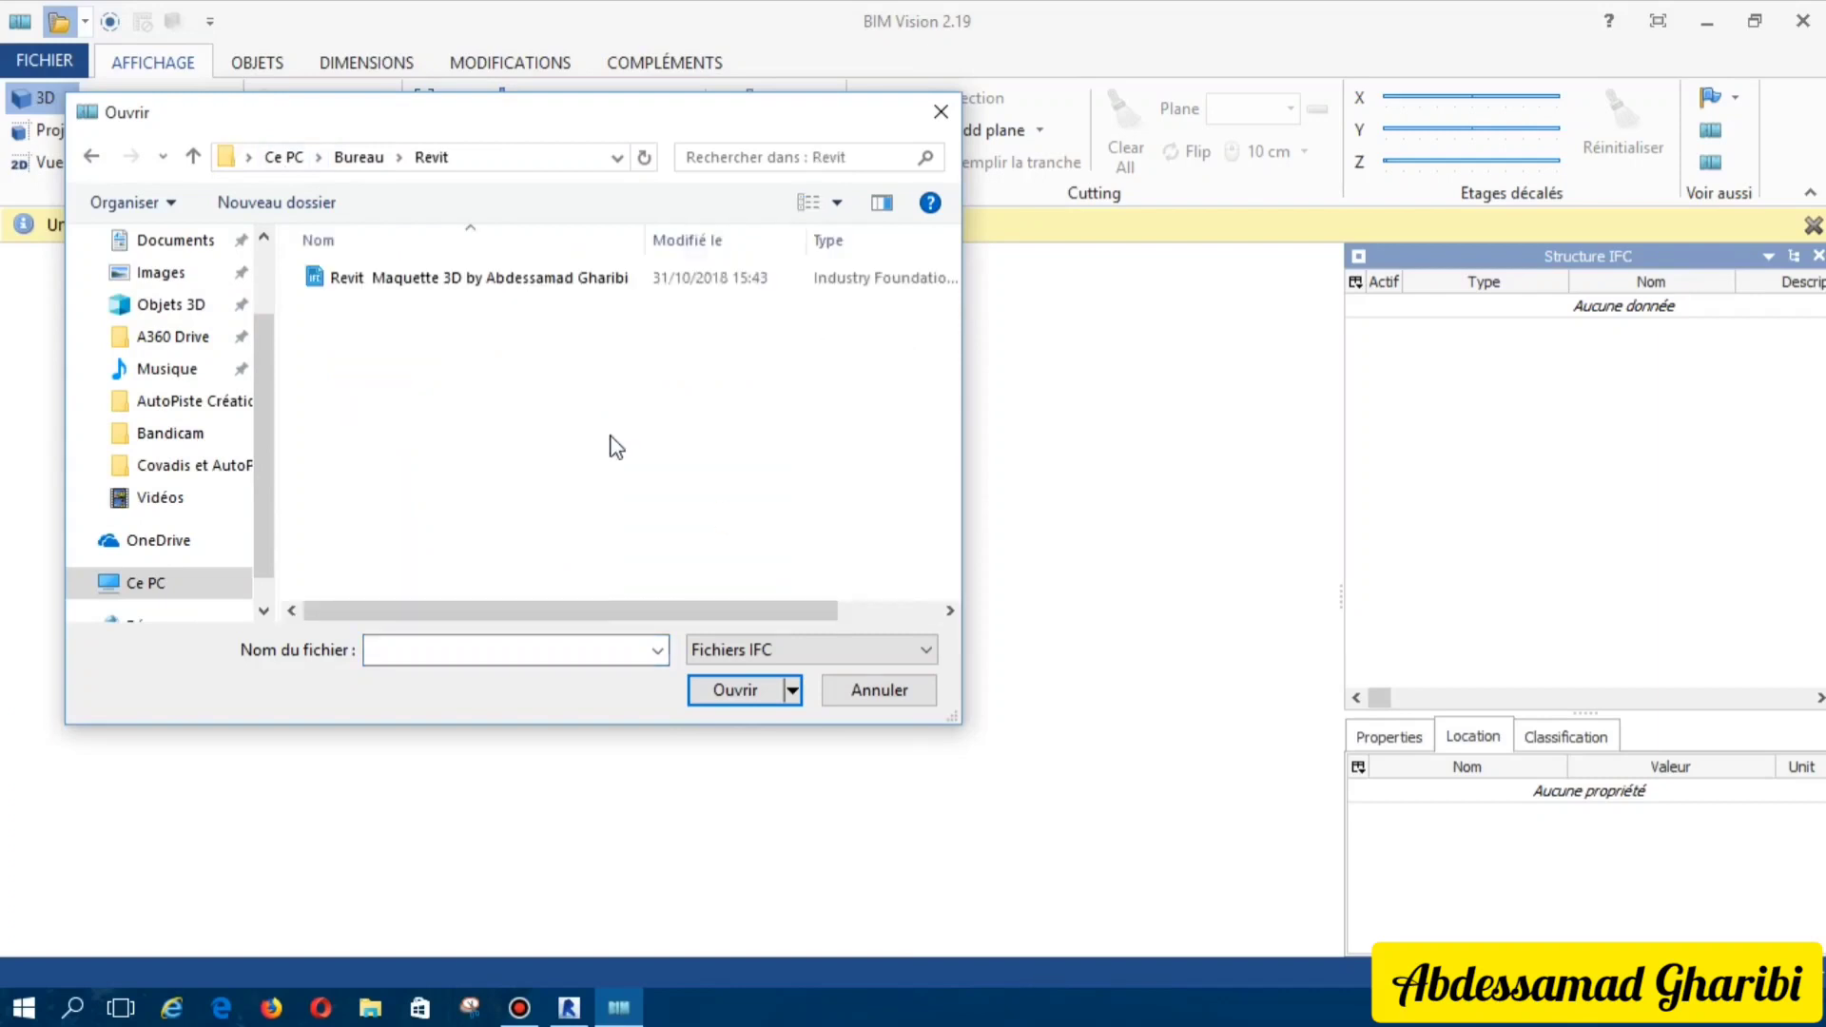
left_click(590, 284)
left_click(709, 703)
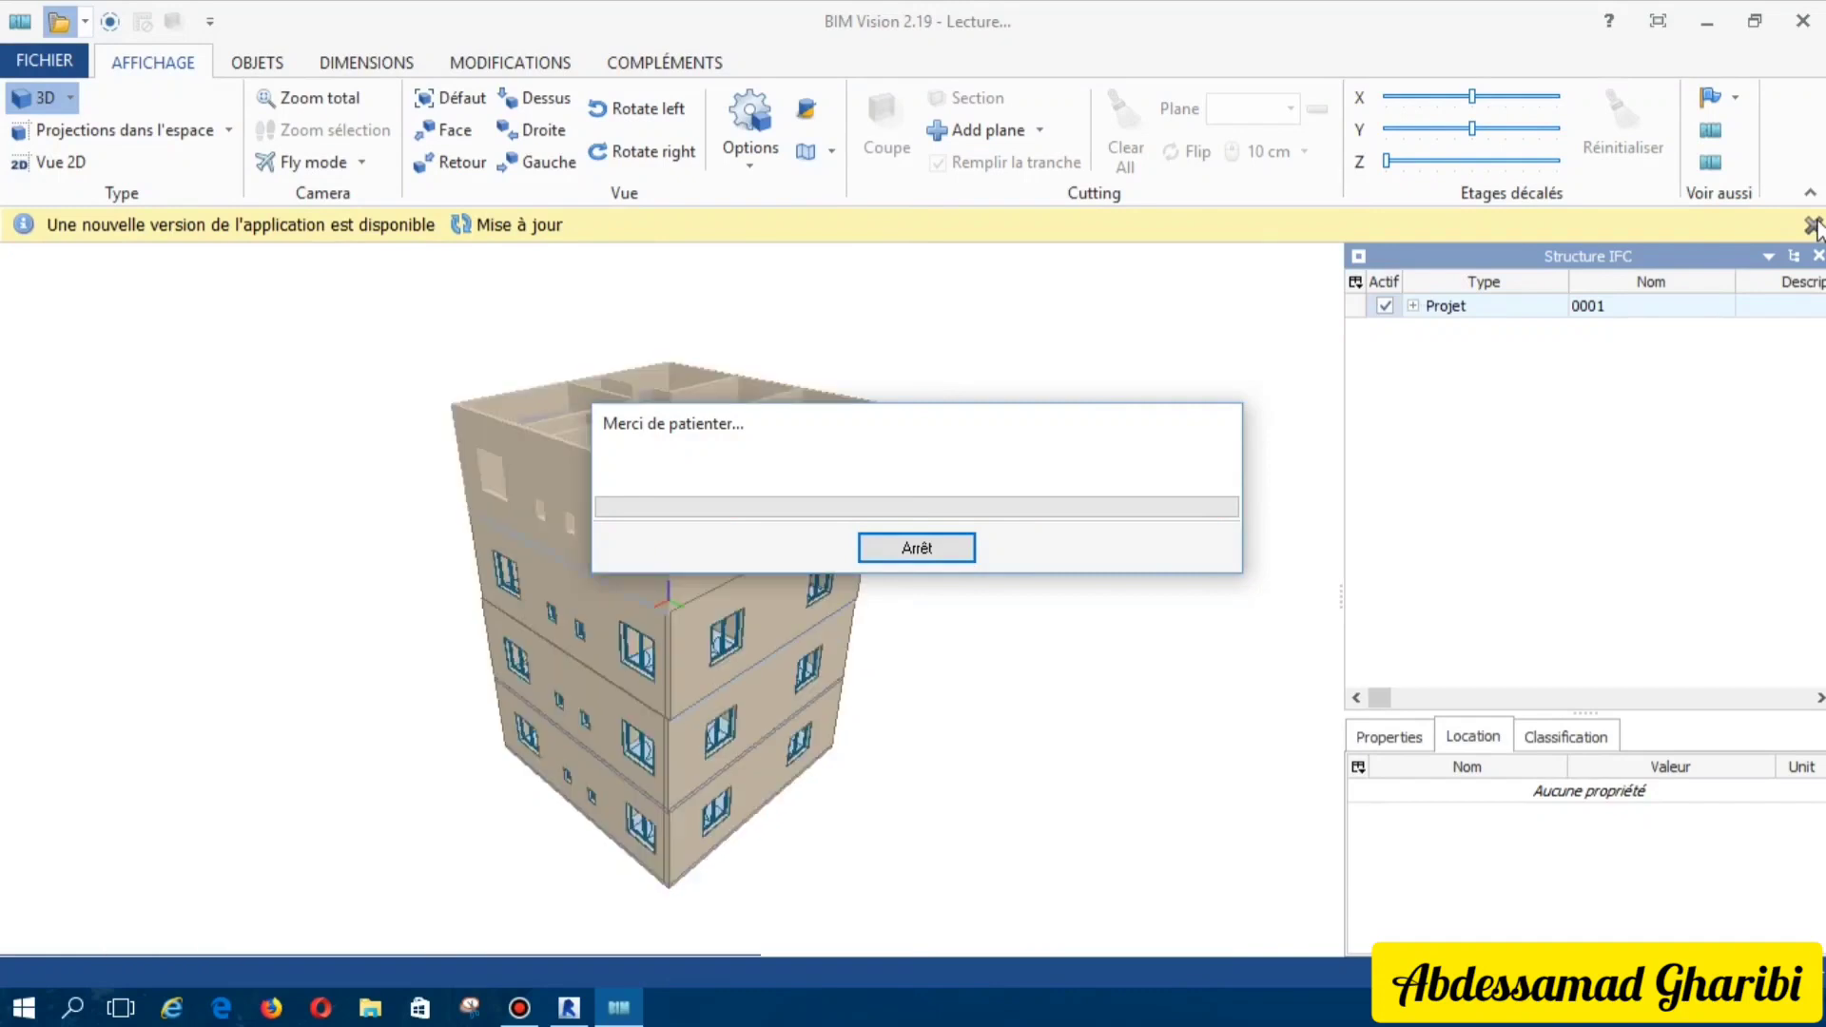
Step: Dismiss the new-version notice, isolate one storey wall, and zoom out on the model
left_click(1814, 225)
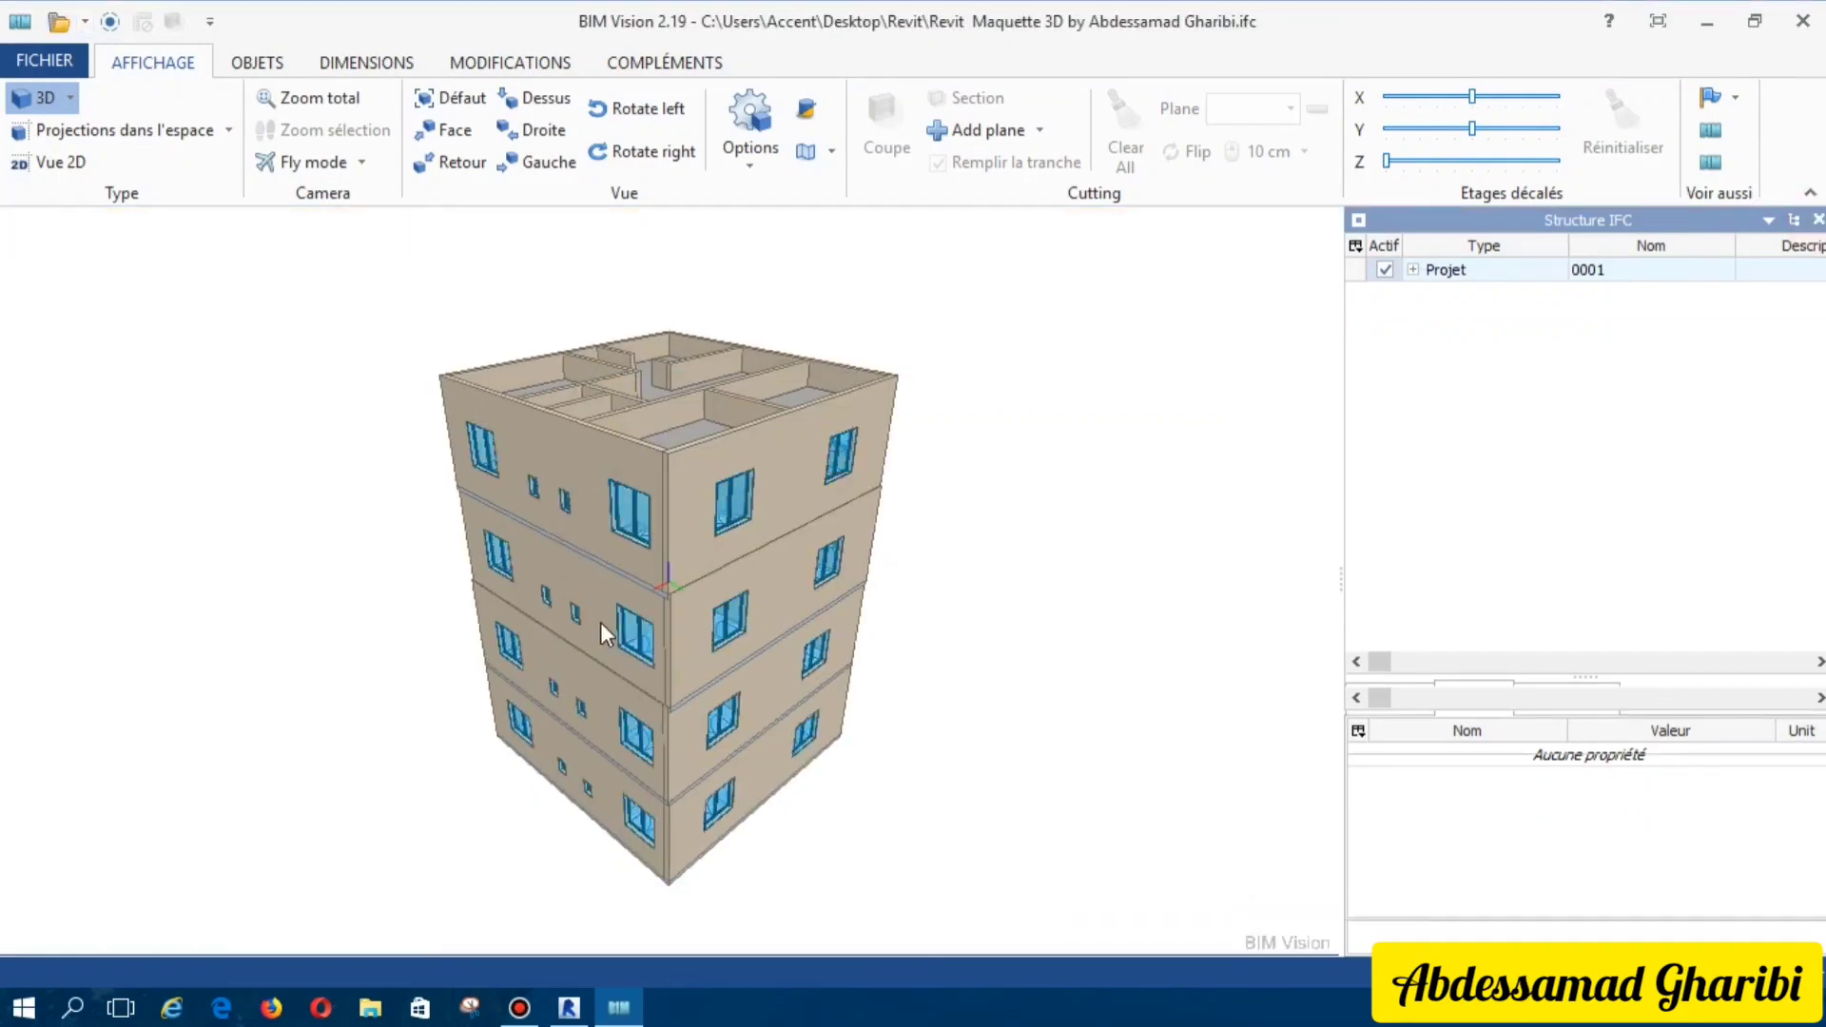
double_click(767, 611)
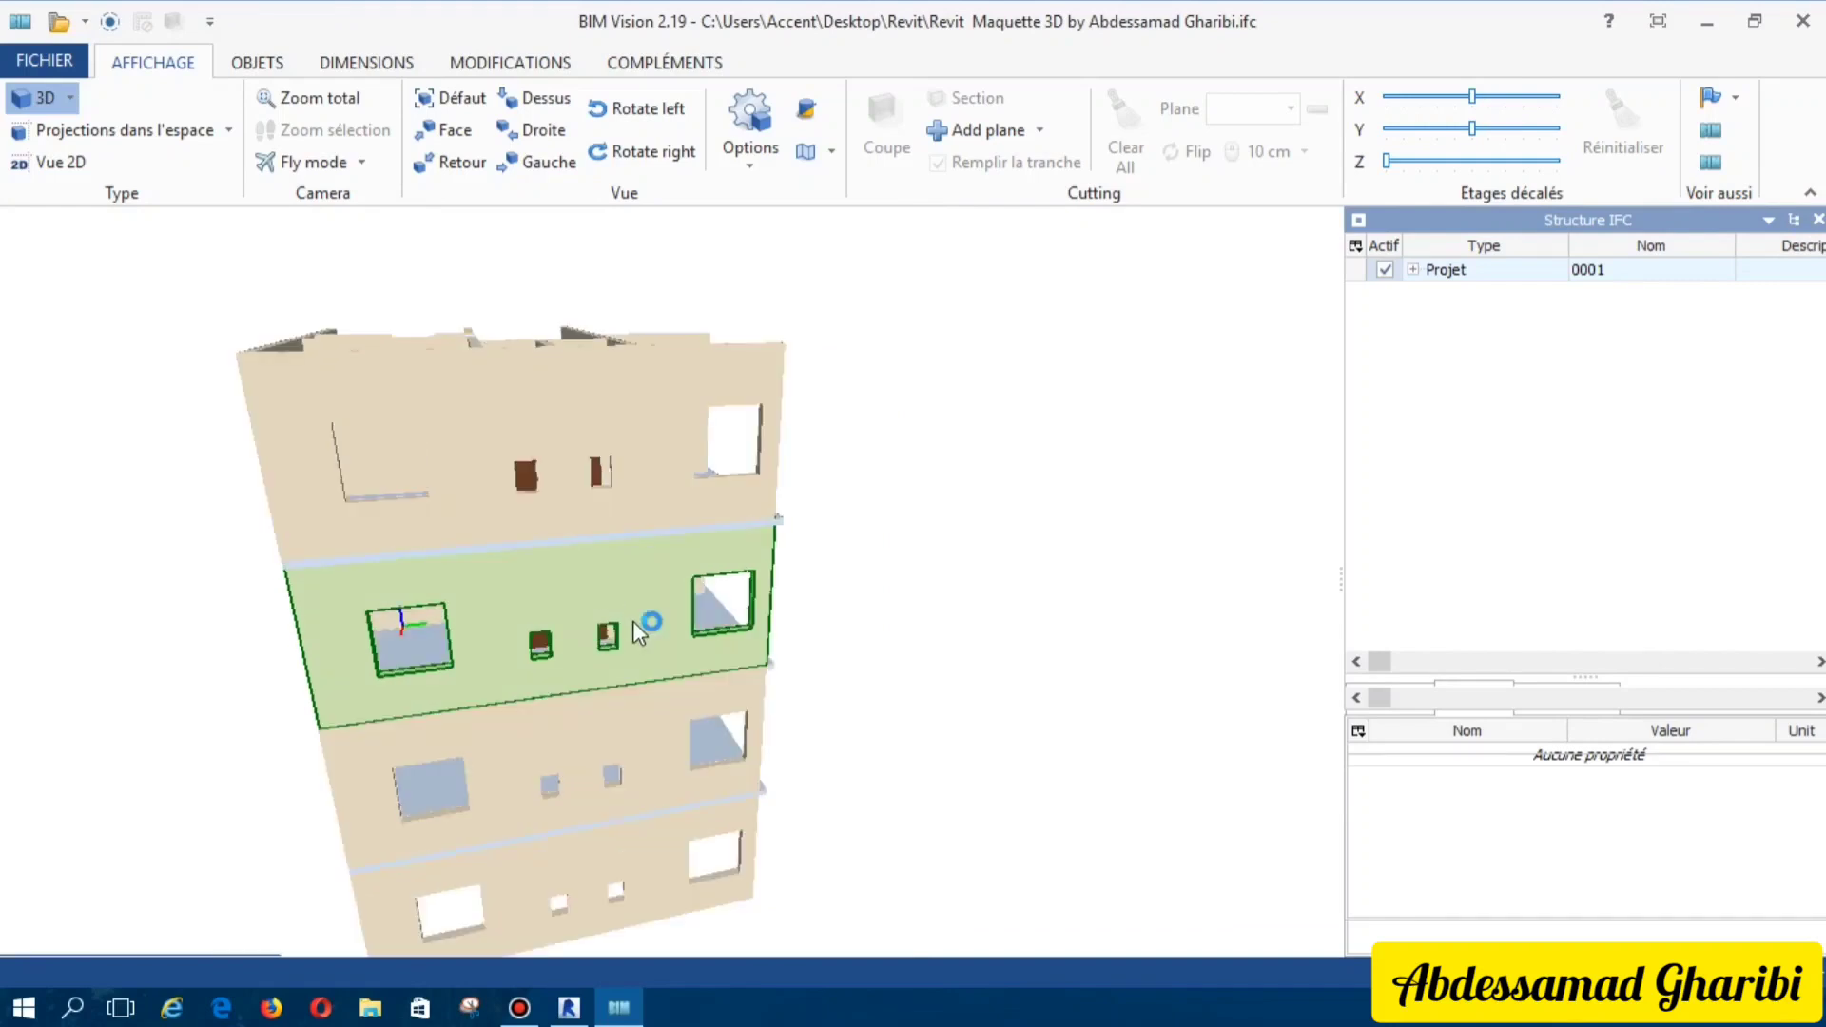
scroll(634, 623, "down", 3)
scroll(633, 623, "down", 2)
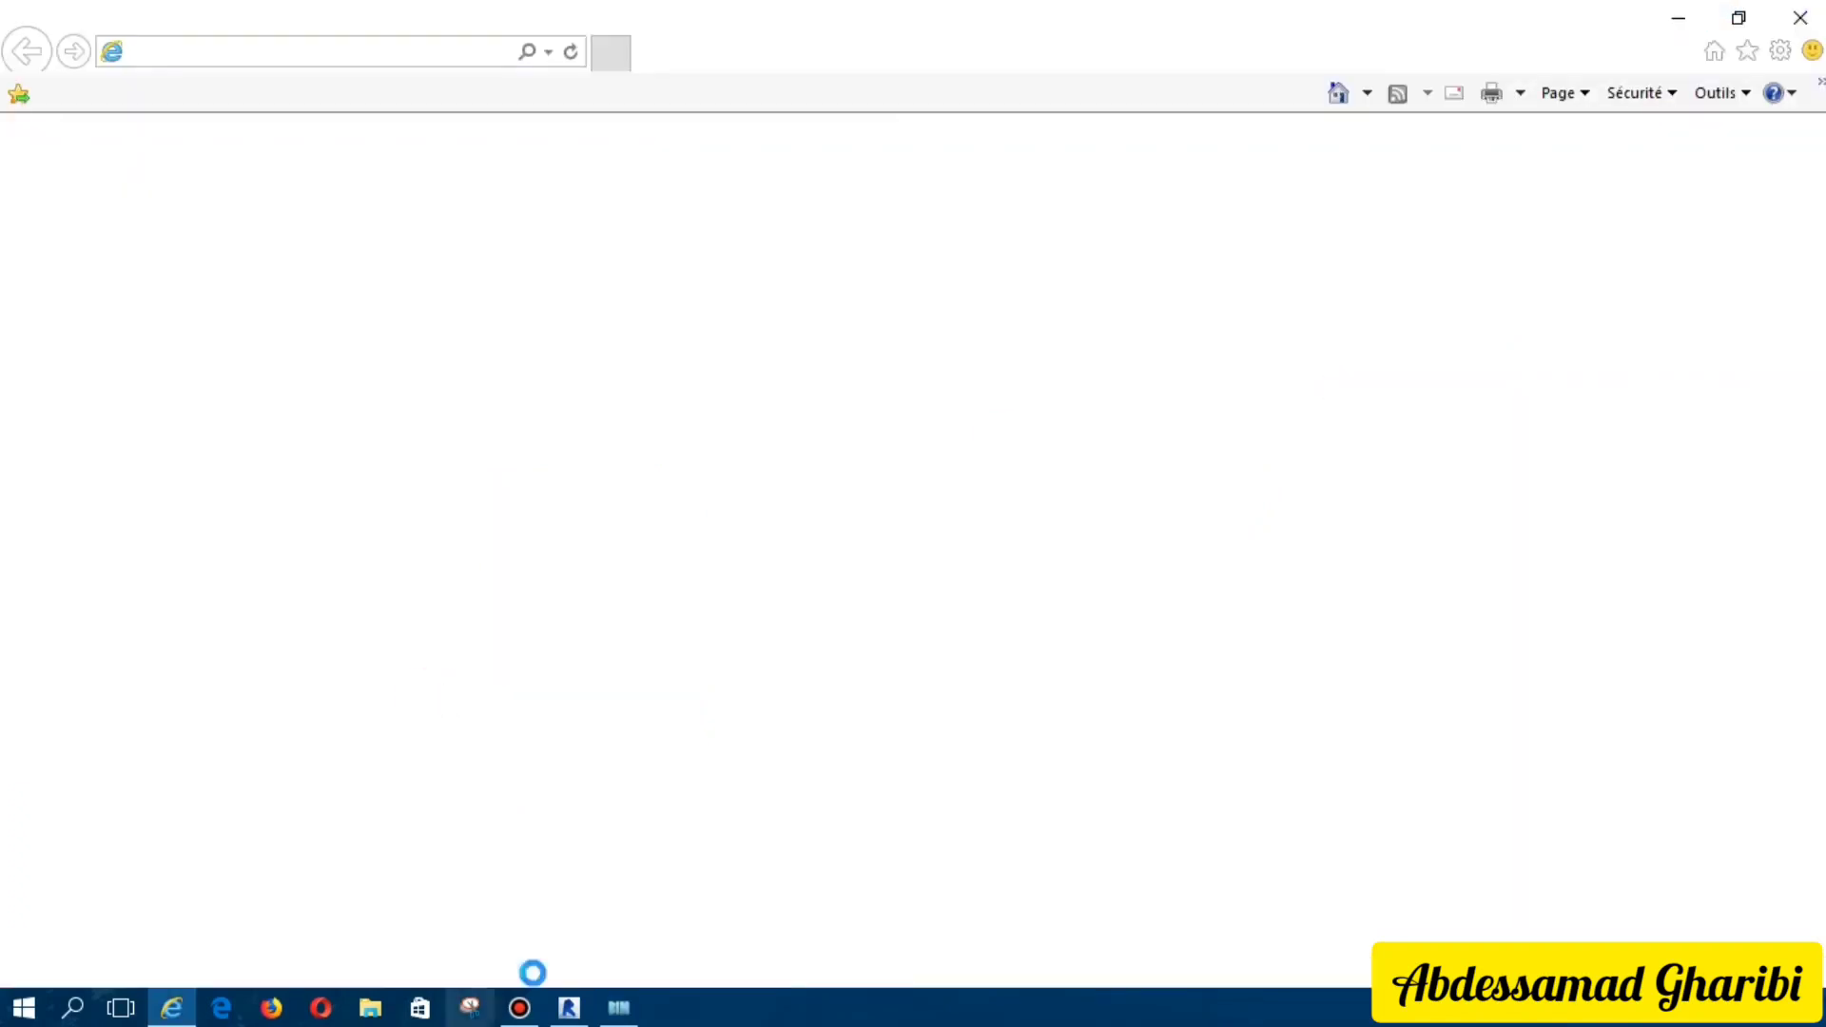
Step: Bring BIM Vision back in front and orbit the building to an angled view
left_click(613, 1016)
left_click_drag(481, 642, 710, 646)
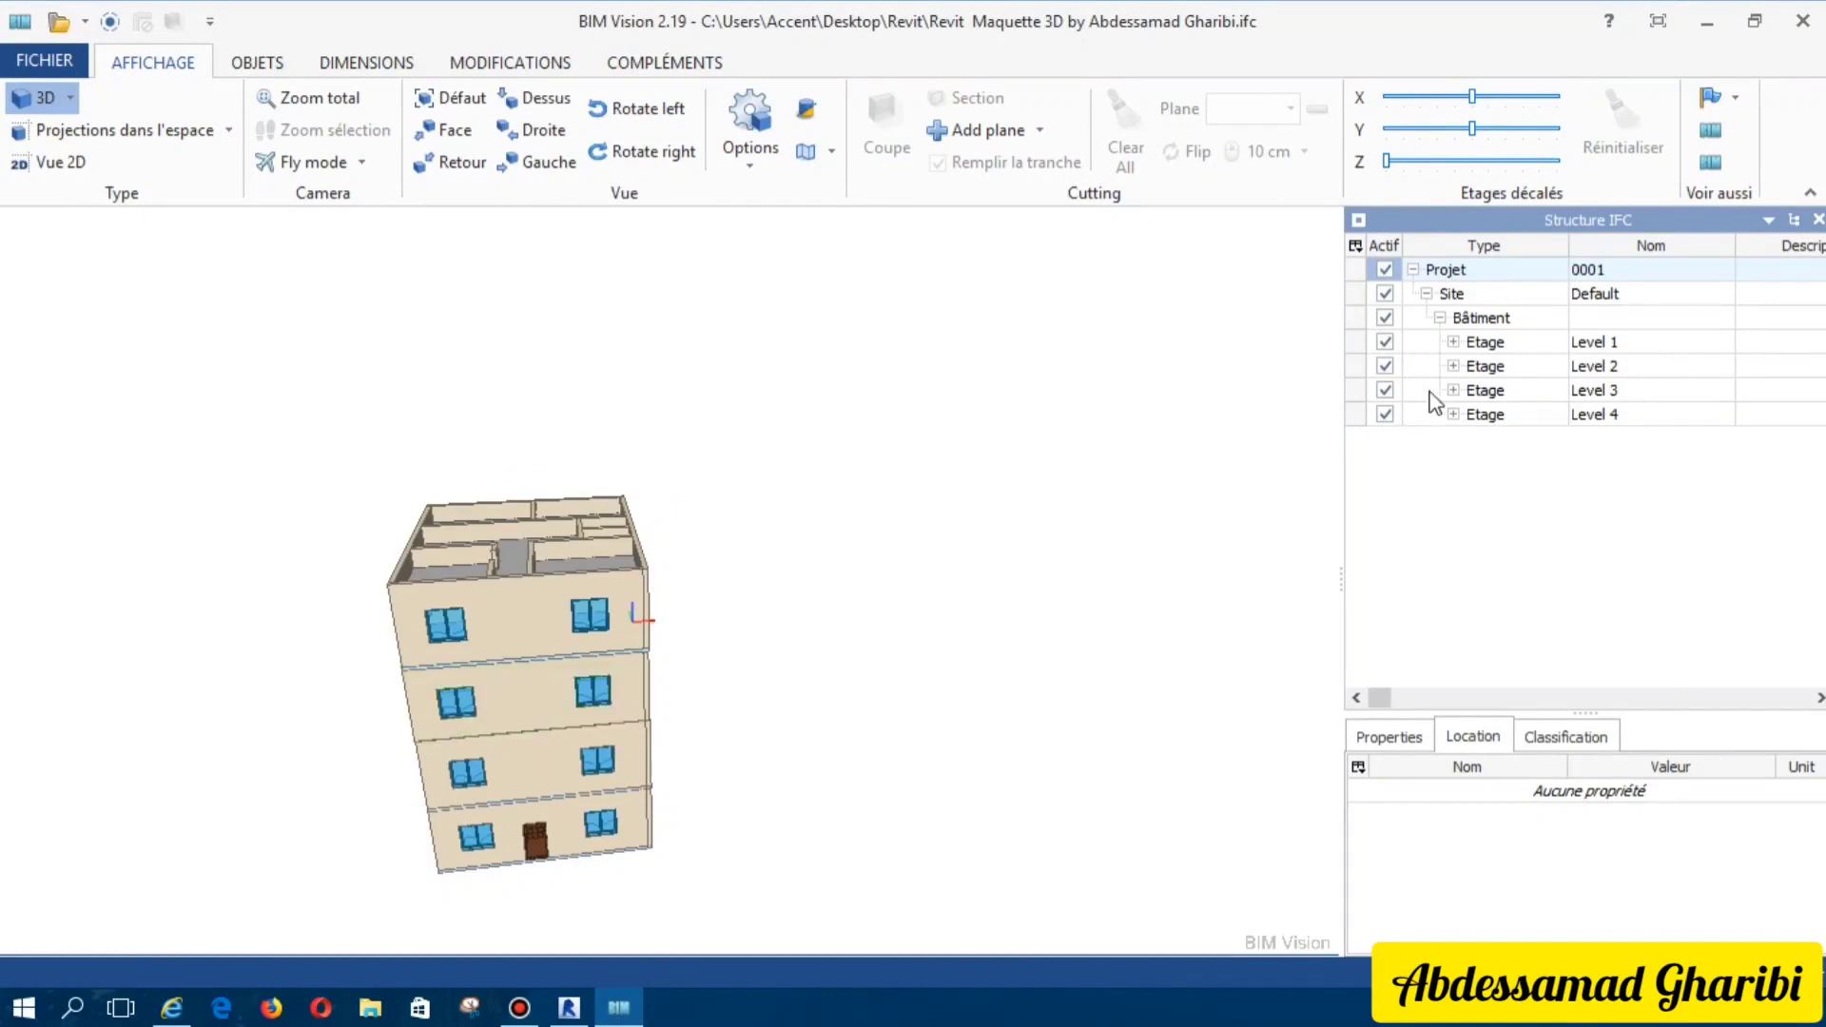
Step: Hide Levels 4, 3 and 2 and look down into the ground-floor rooms
left_click(1384, 416)
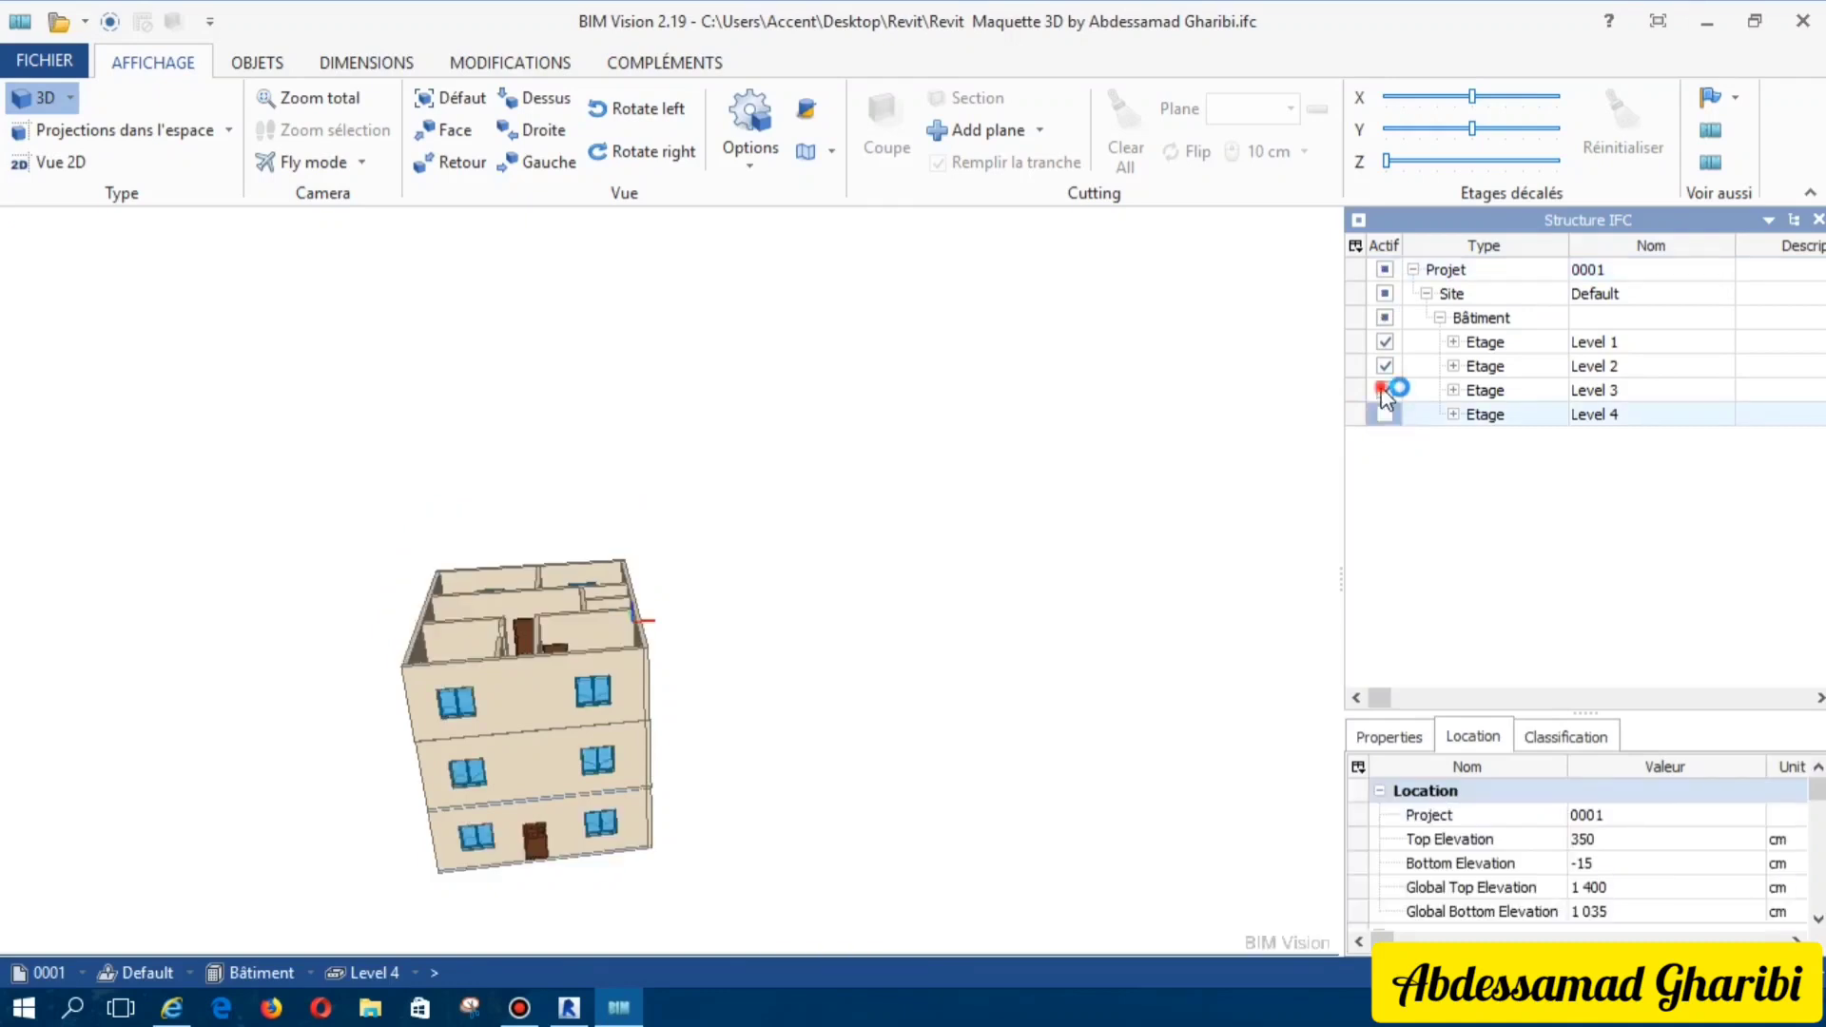
left_click(1386, 390)
left_click(1384, 367)
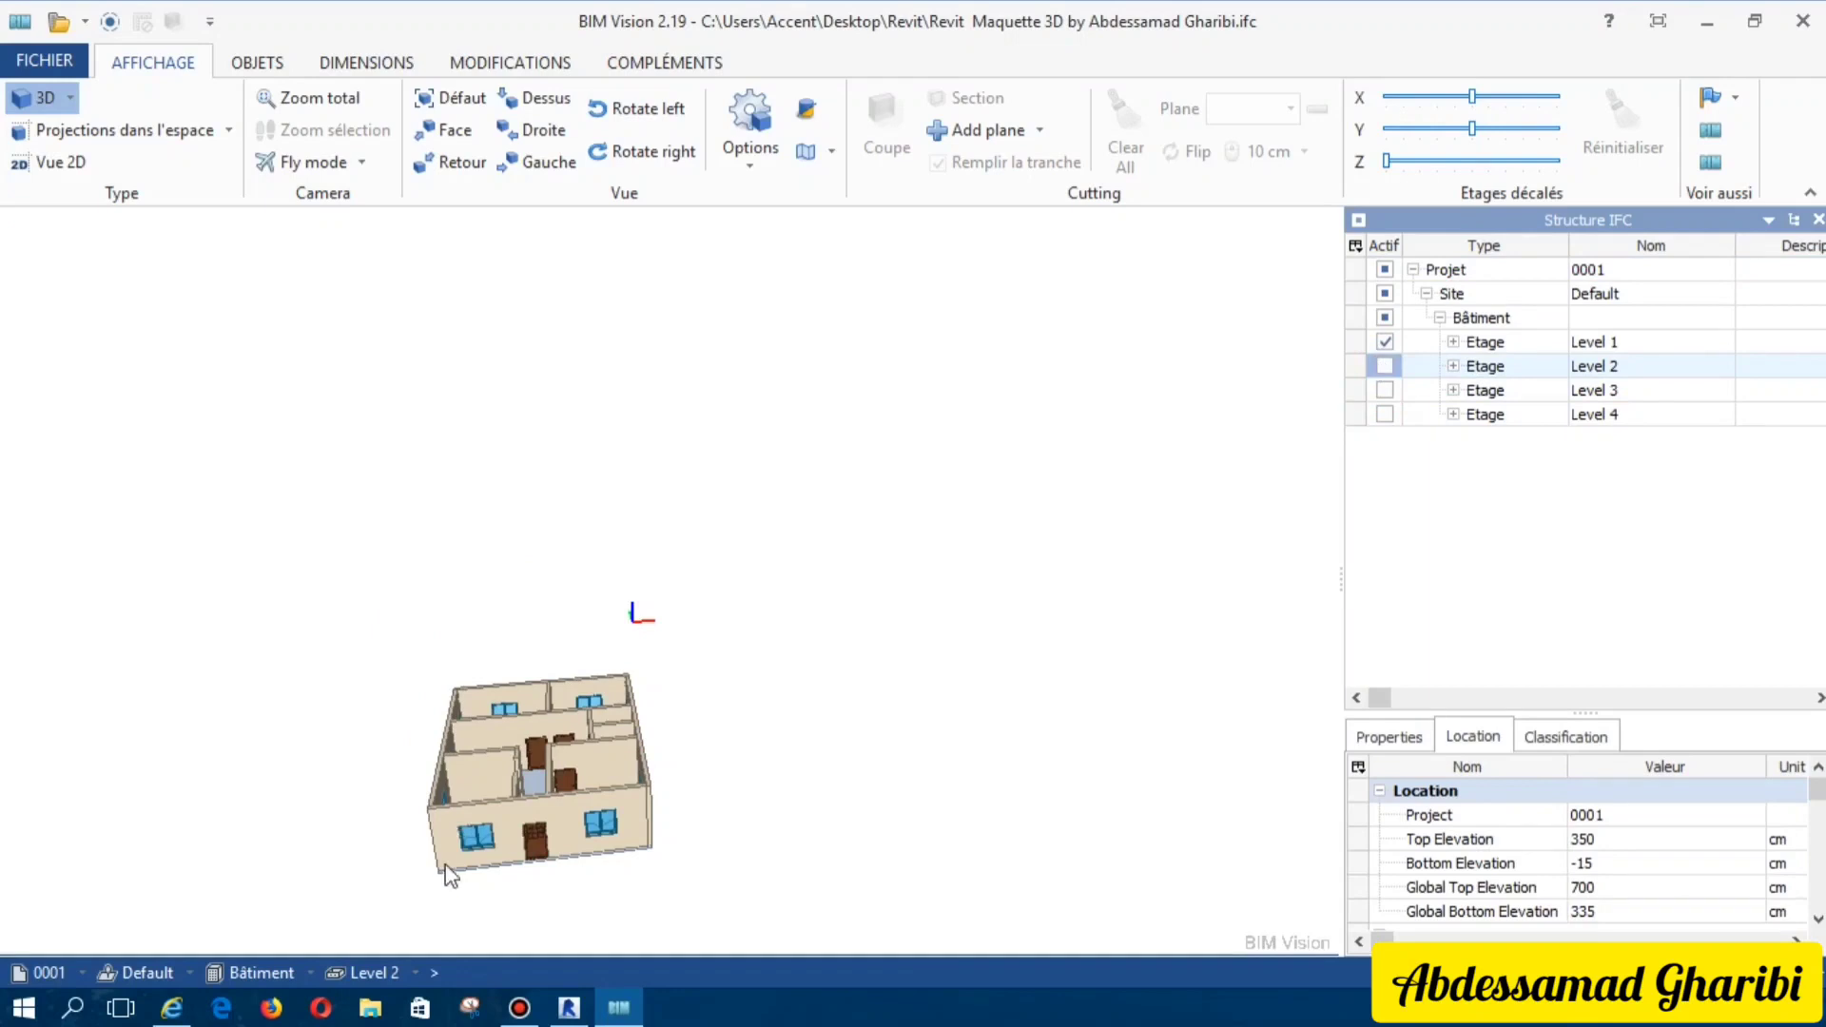
scroll(453, 864, "up", 2)
scroll(475, 830, "up", 3)
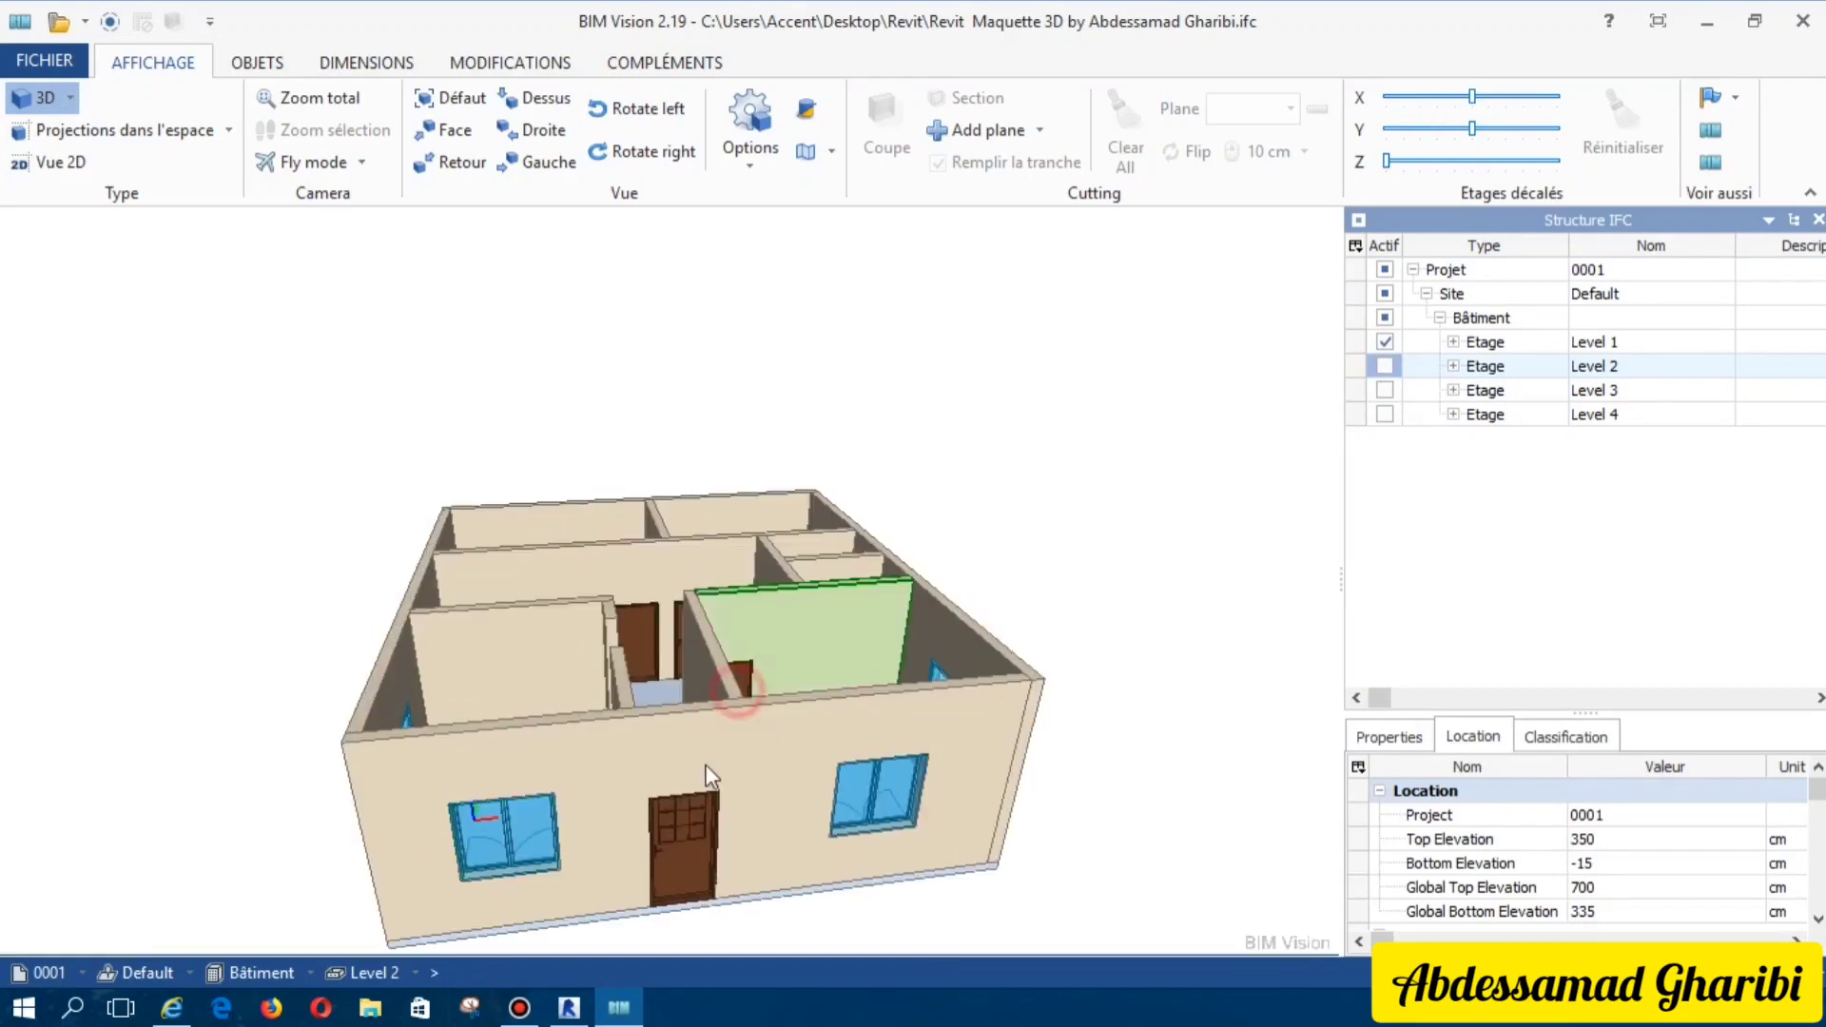
mouse_move(696, 497)
left_mouse_down()
mouse_move(681, 810)
mouse_move(831, 742)
mouse_move(758, 746)
mouse_move(962, 742)
mouse_move(1014, 714)
mouse_move(930, 693)
mouse_move(626, 702)
mouse_move(707, 752)
mouse_move(729, 723)
mouse_move(1197, 598)
left_mouse_up()
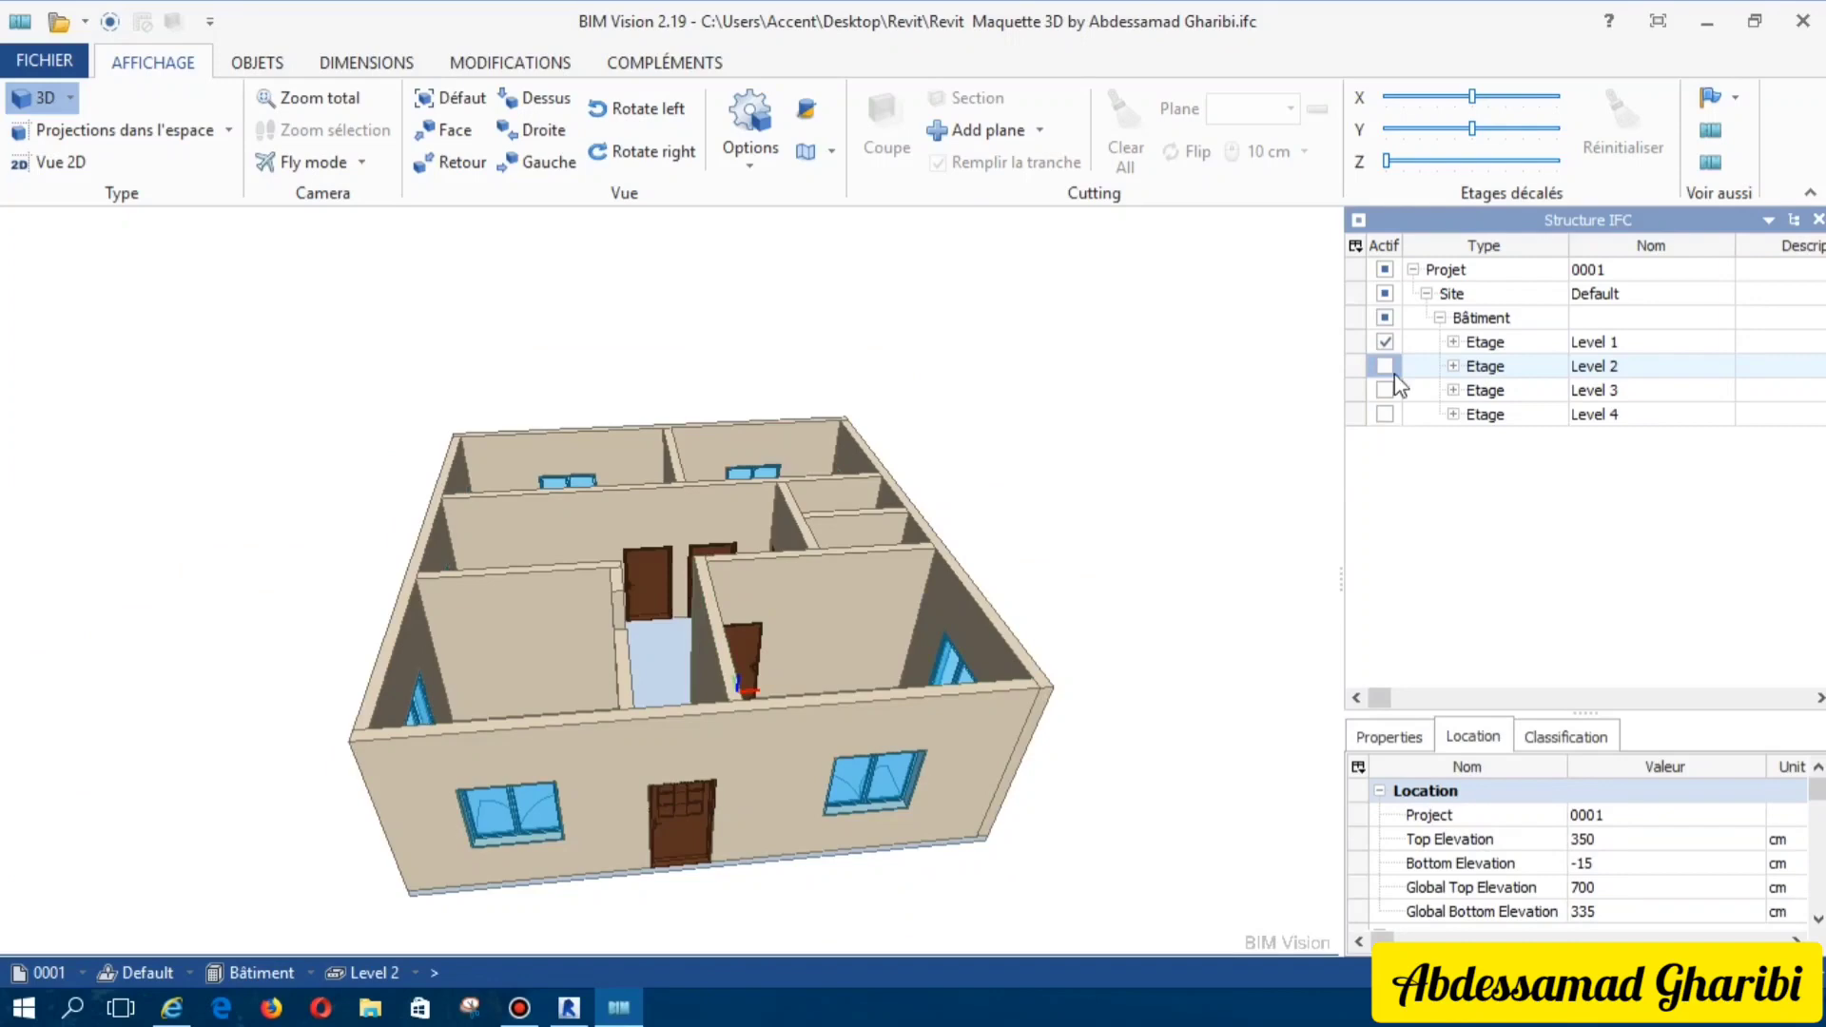
Step: Show Levels 2, 3 and 4 again and tilt the model to a near-front view
key("space")
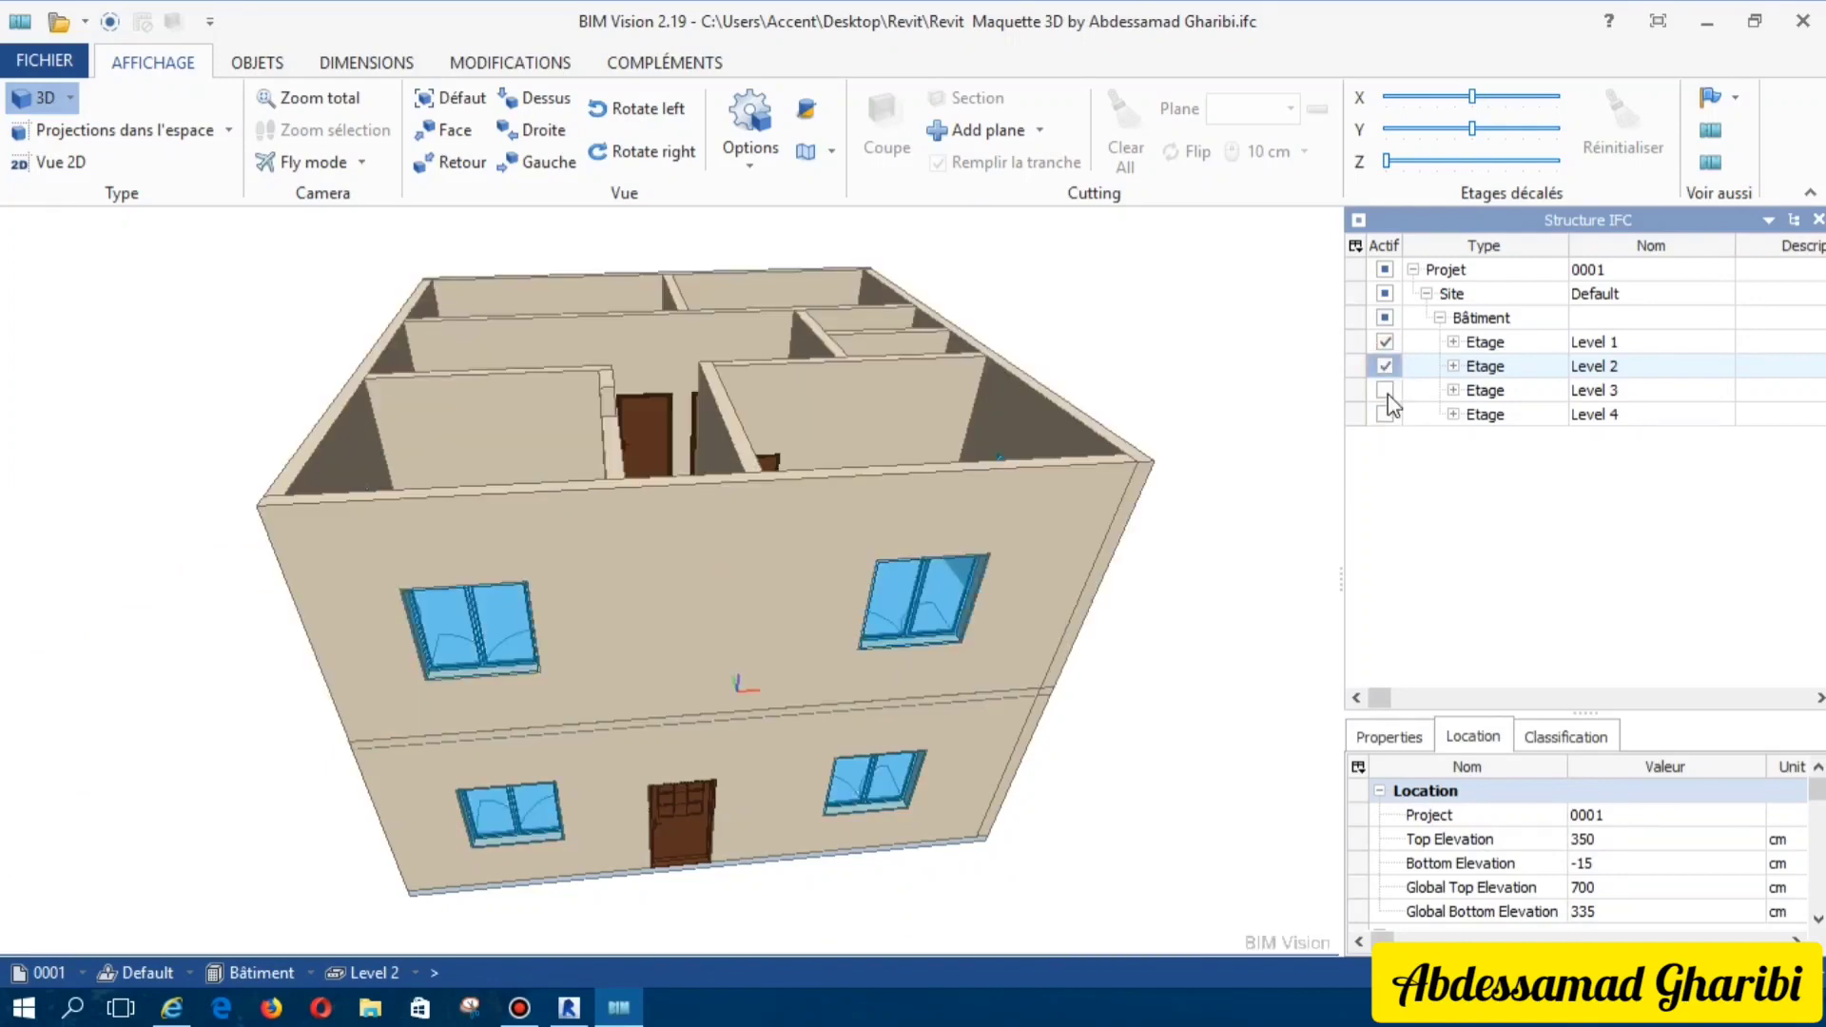
left_click(1389, 394)
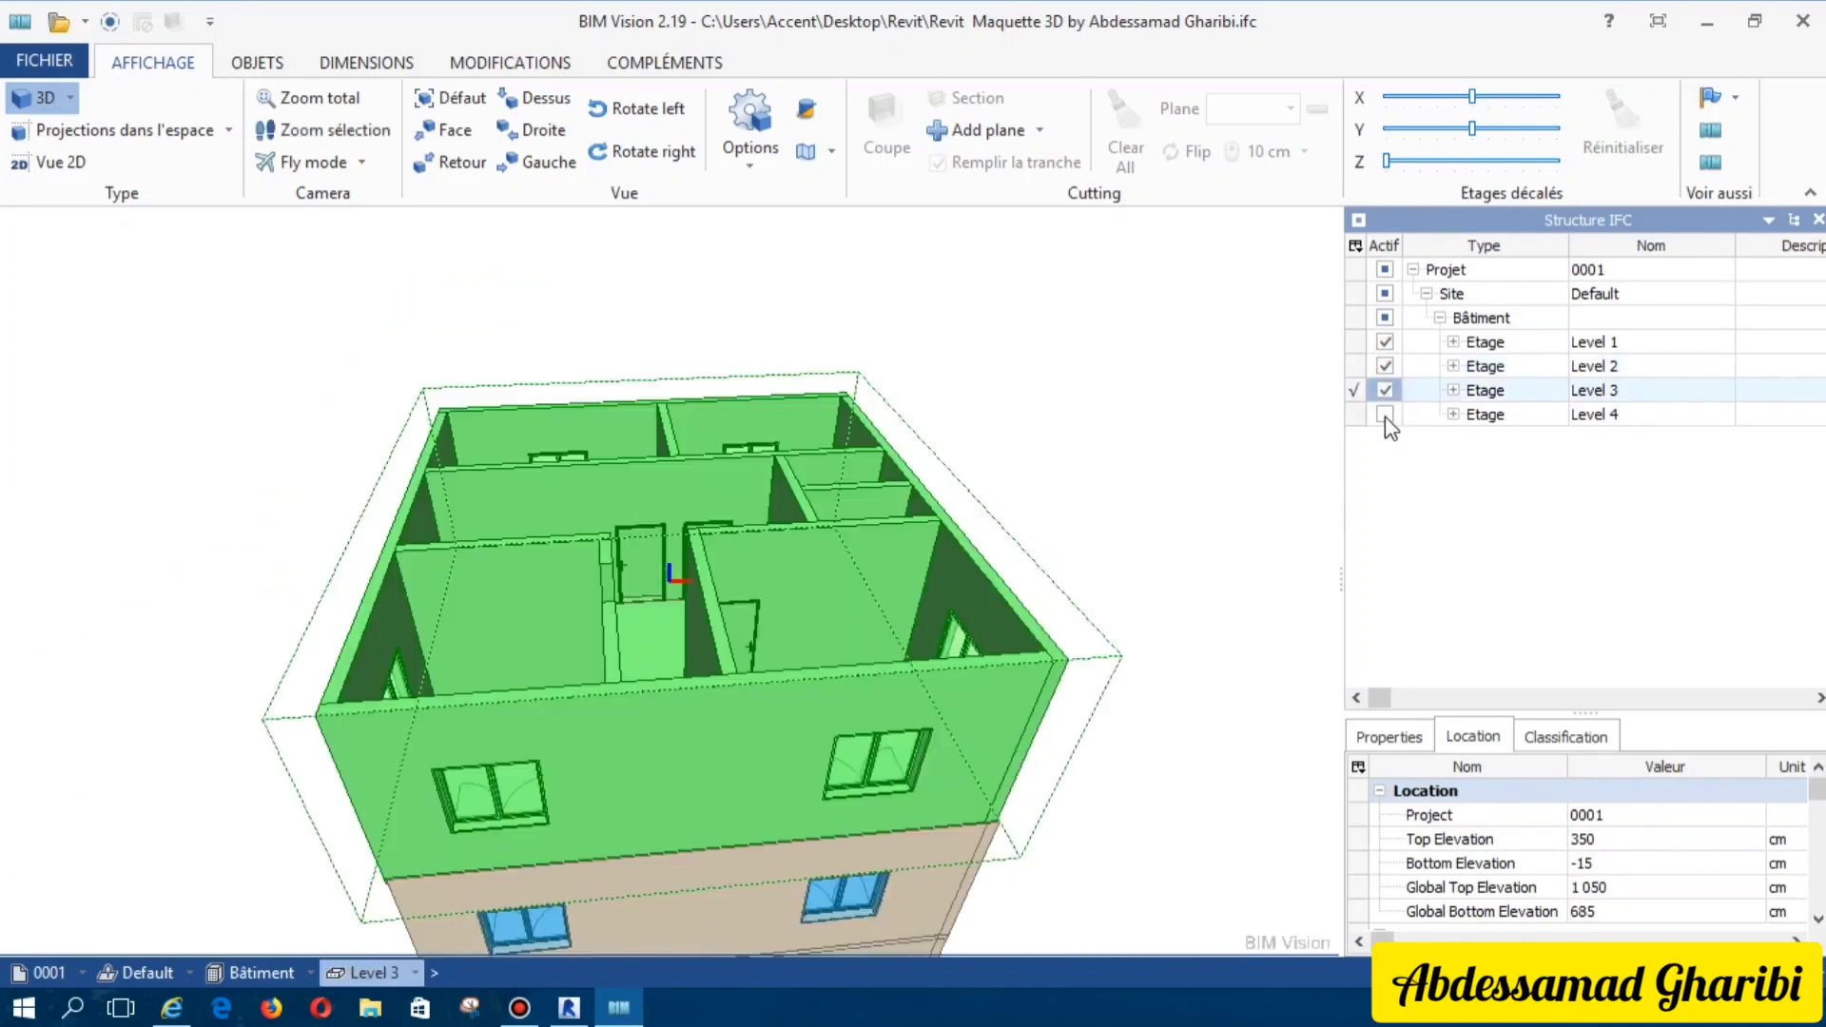
left_click(1385, 413)
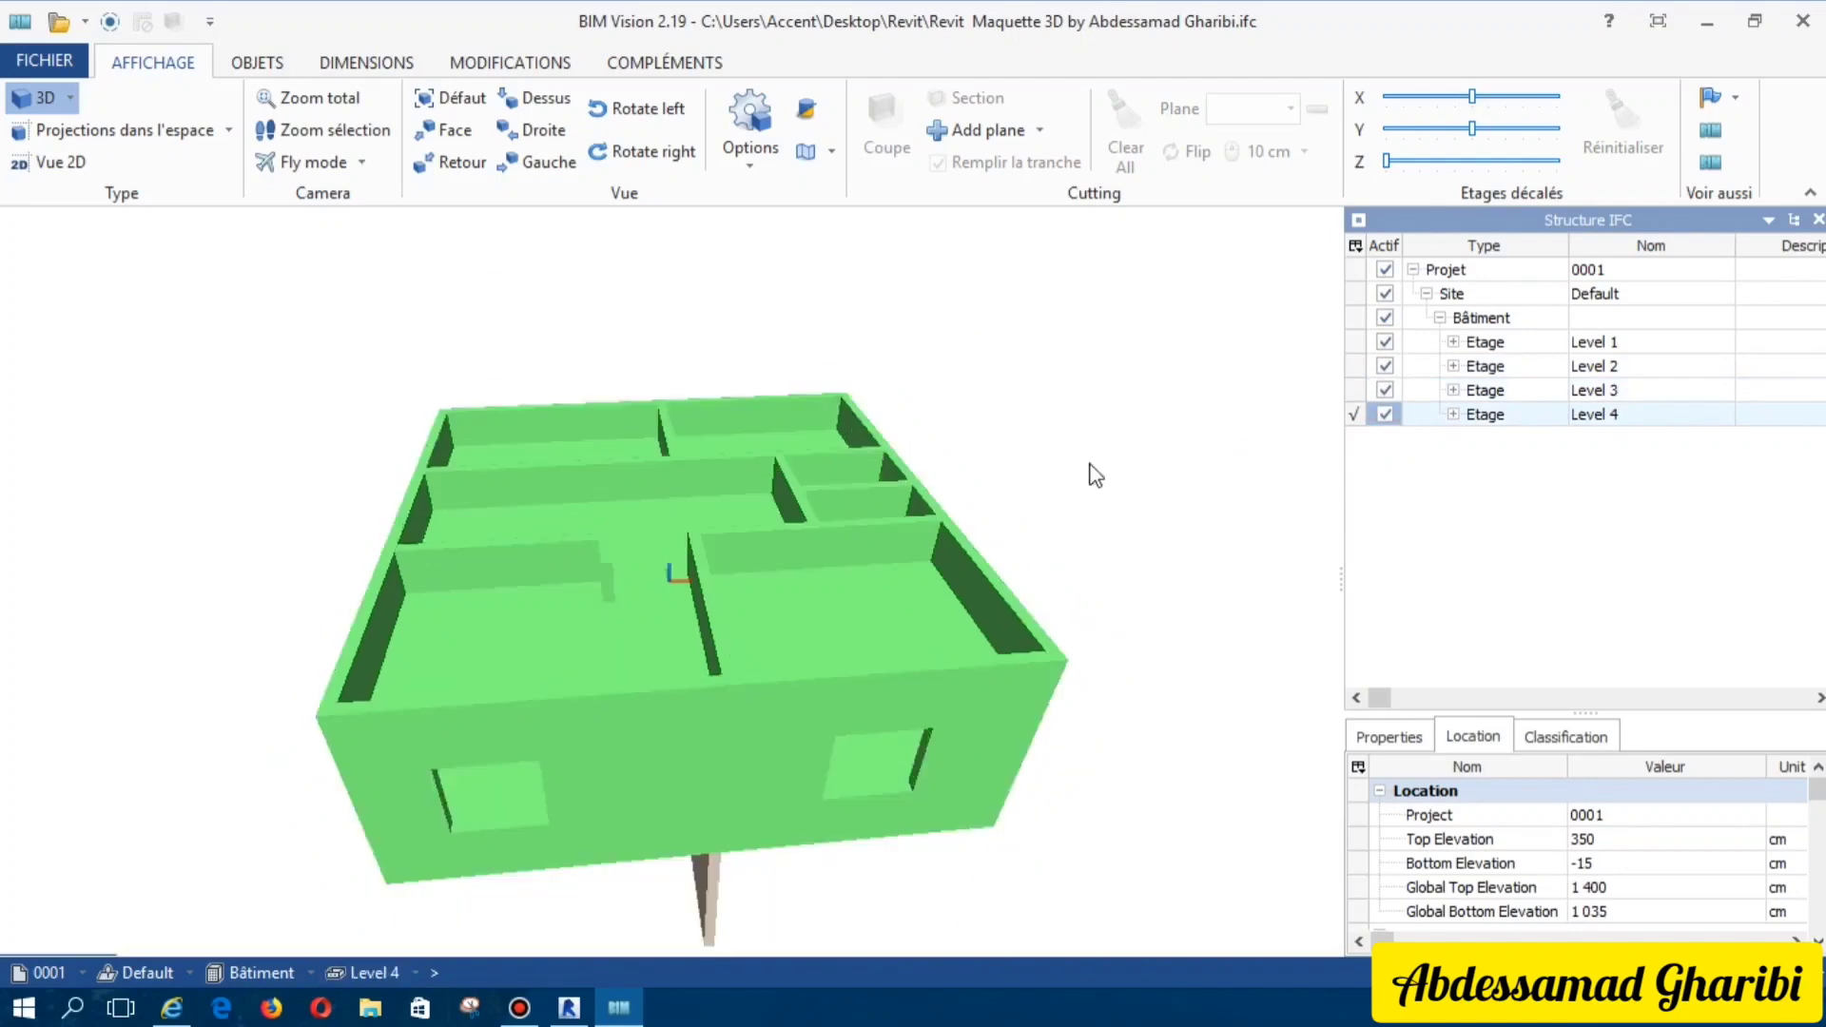
scroll(757, 618, "down", 3)
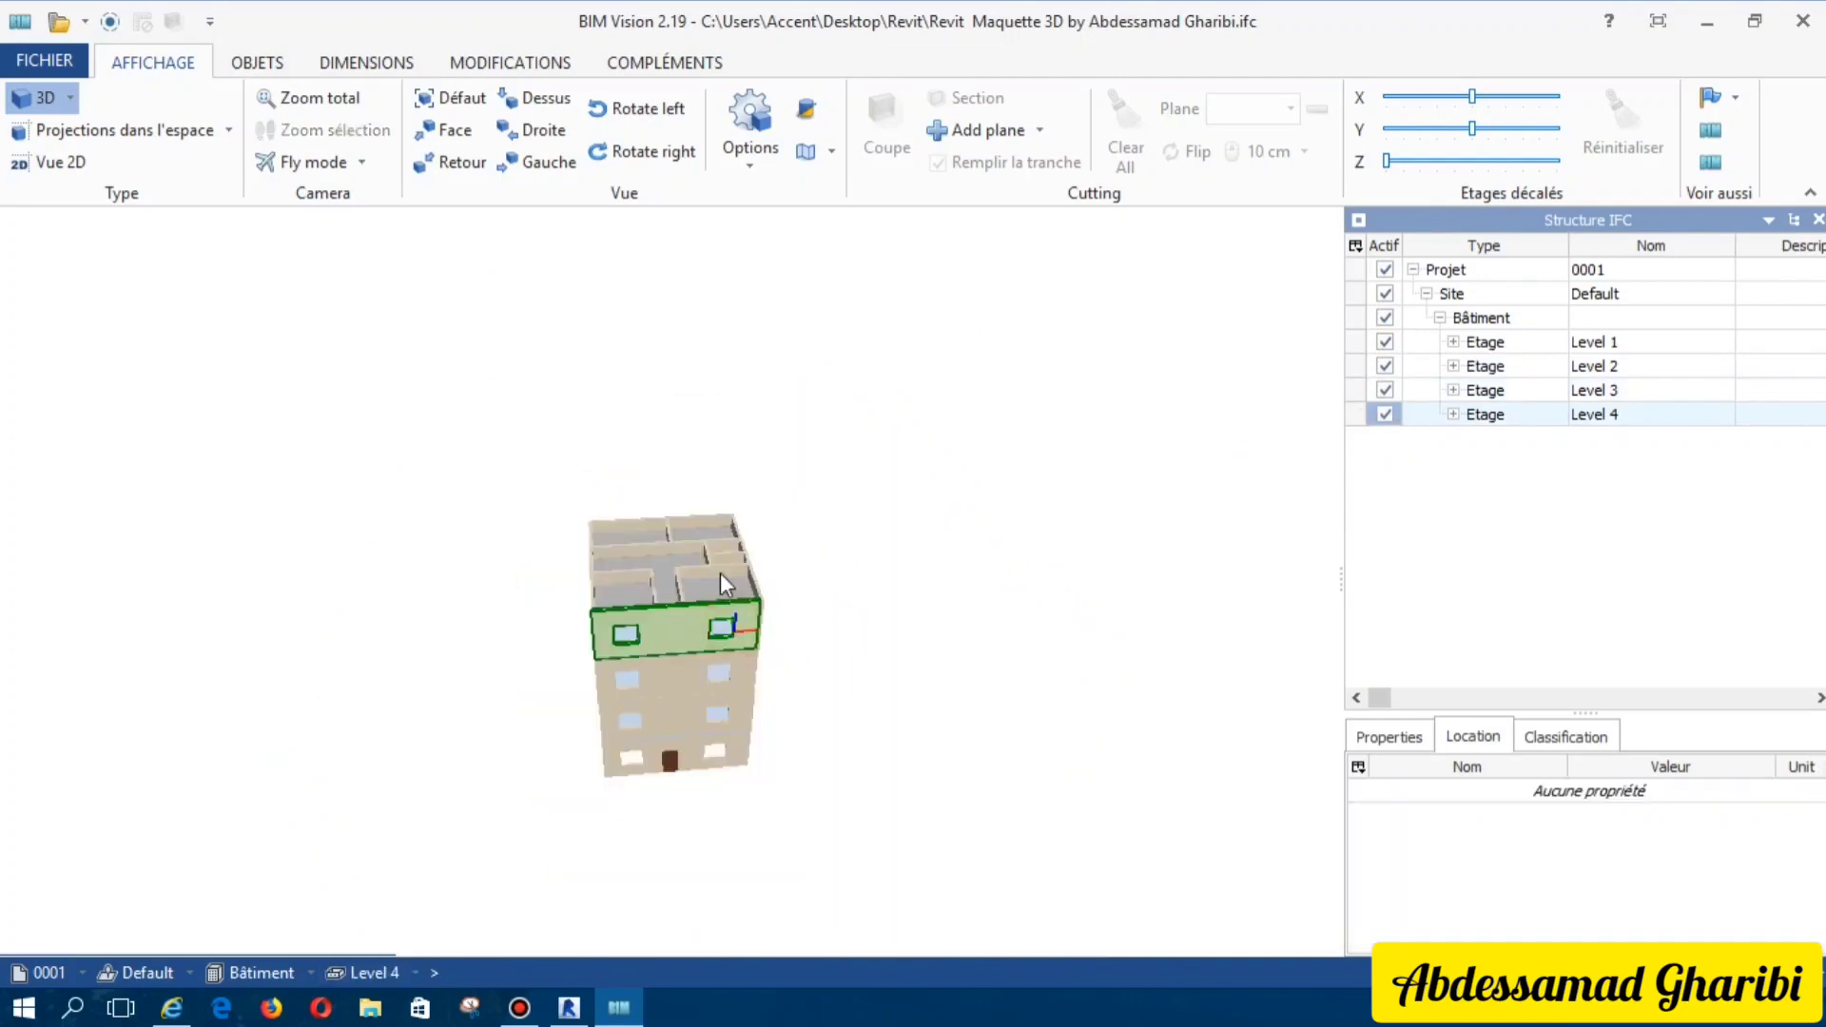
left_click_drag(721, 573, 664, 841)
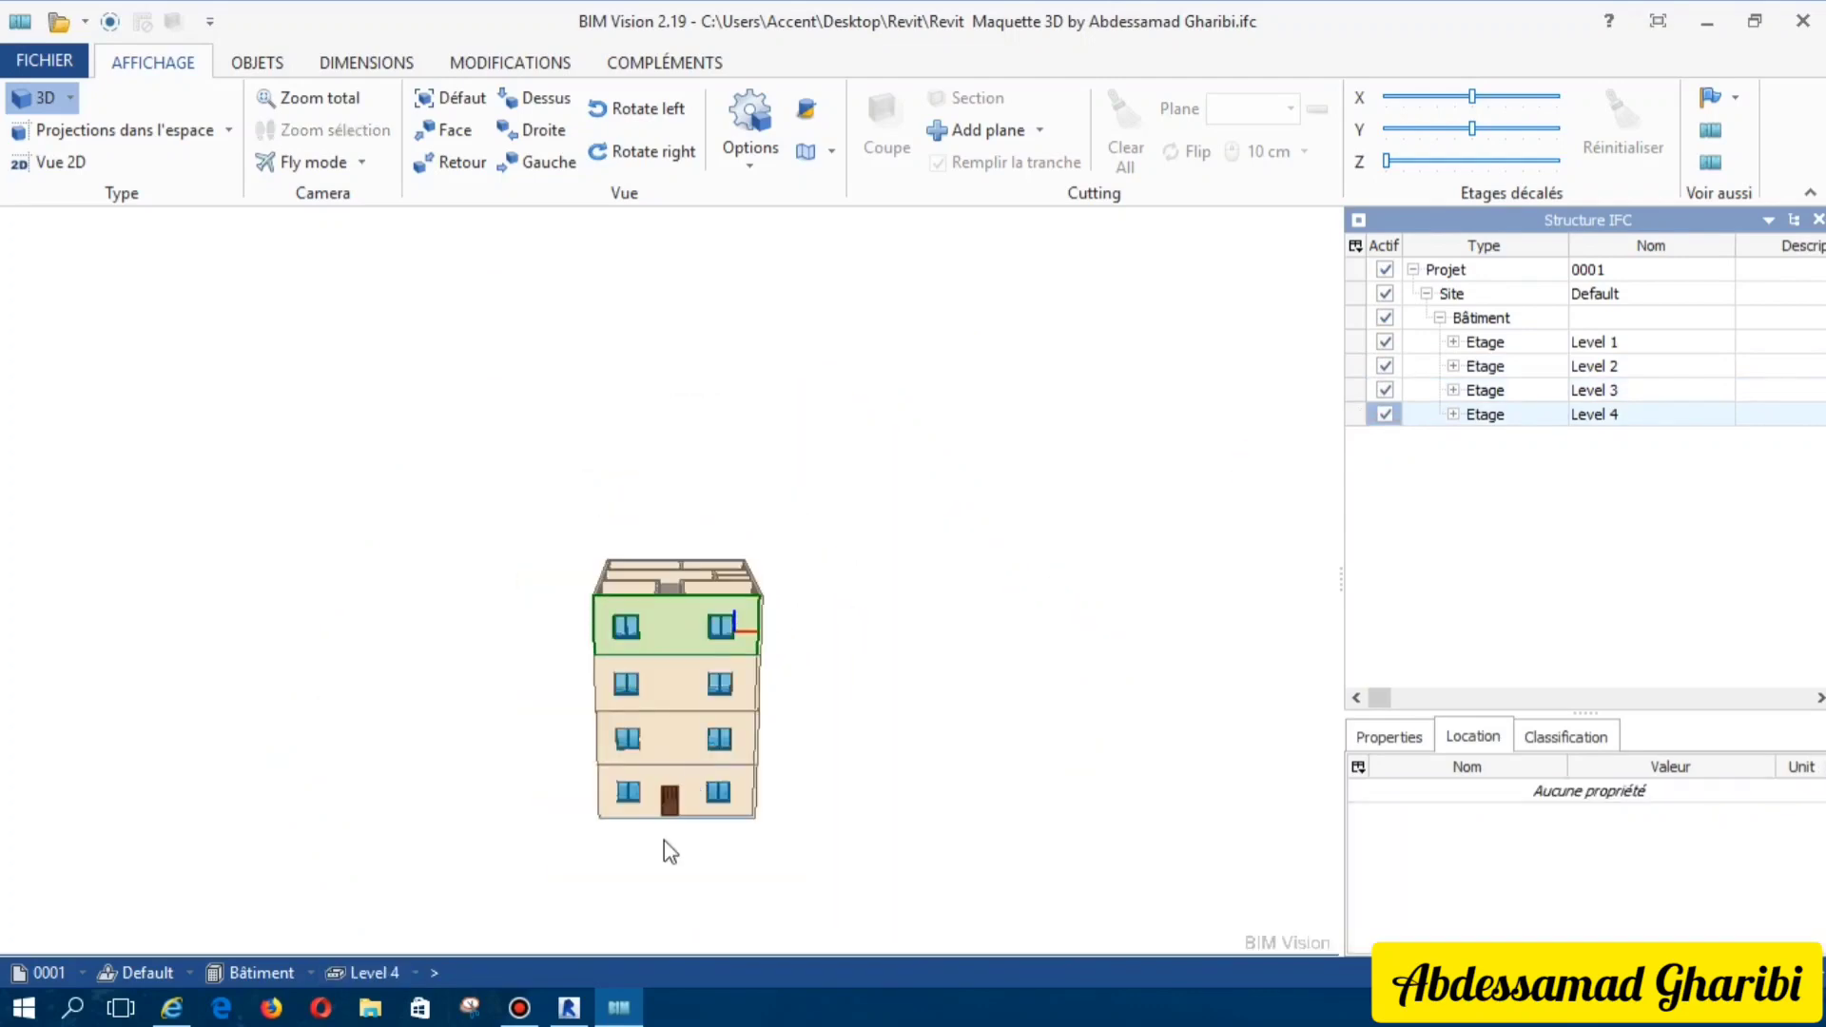
Step: Zoom in and out to frame the whole building from the front, roof visible
scroll(664, 780, "up", 3)
scroll(666, 809, "down", 3)
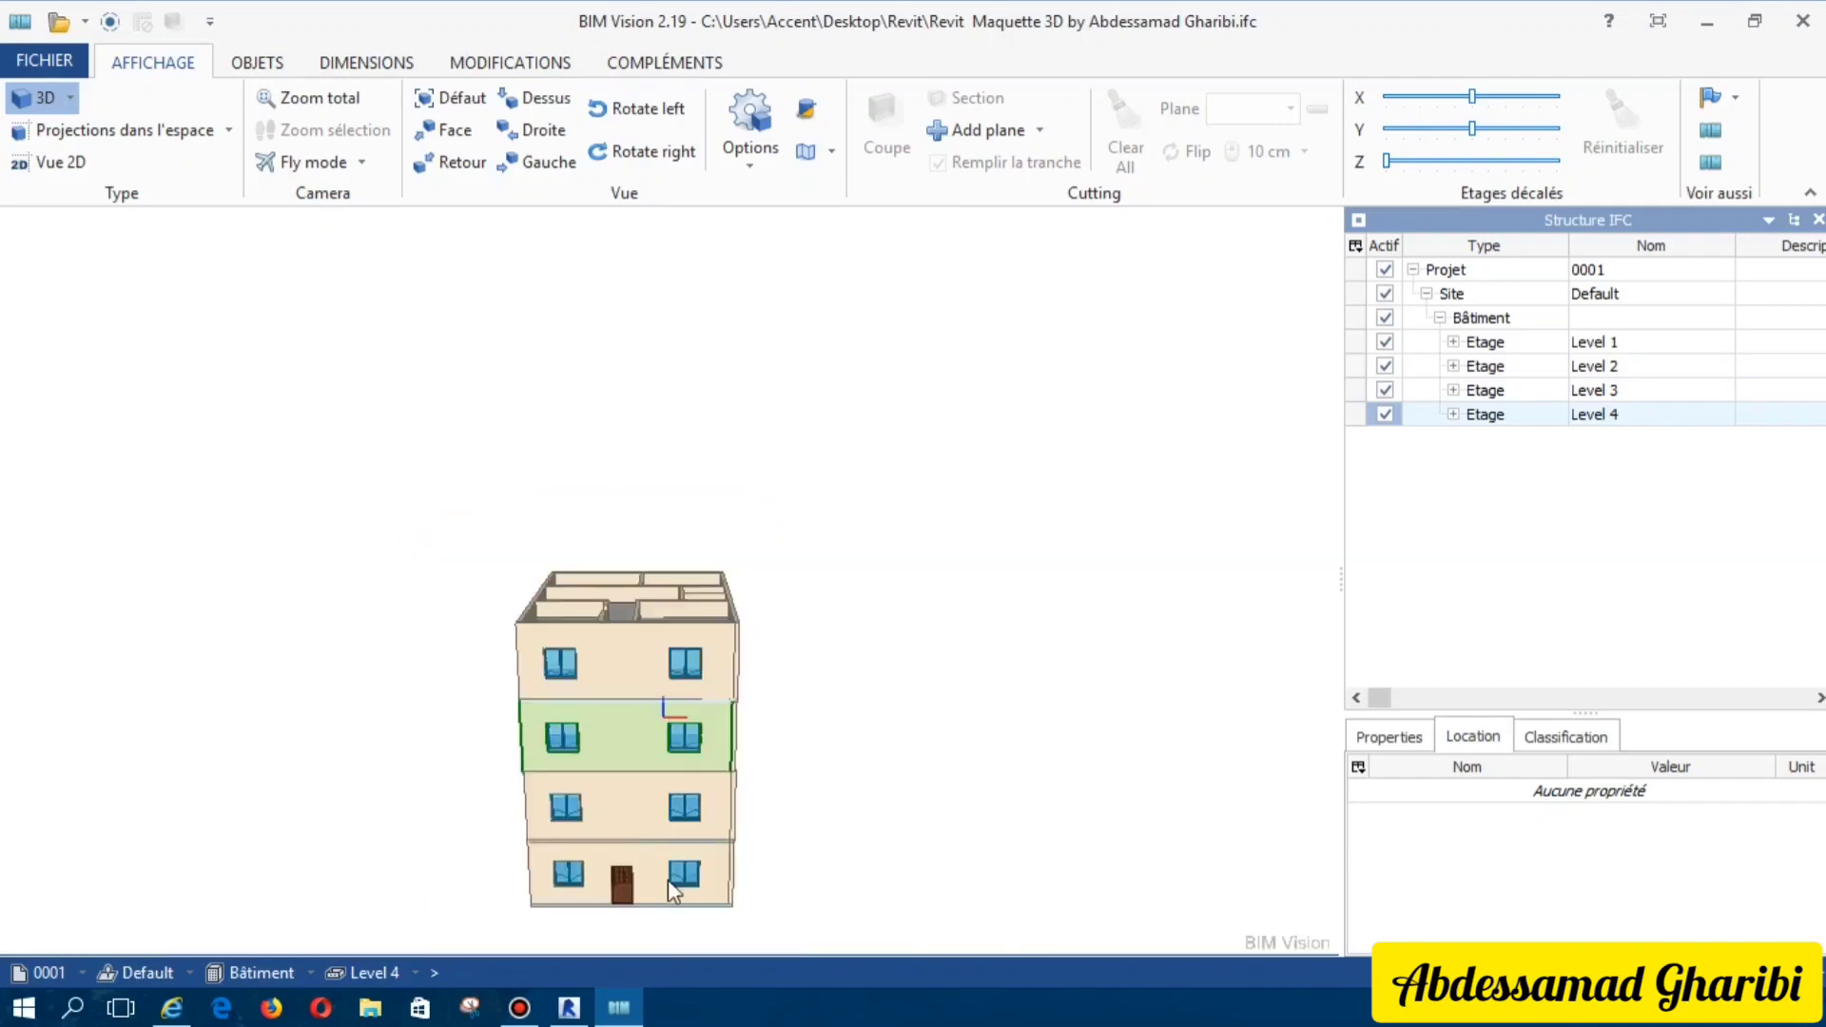
scroll(659, 609, "up", 3)
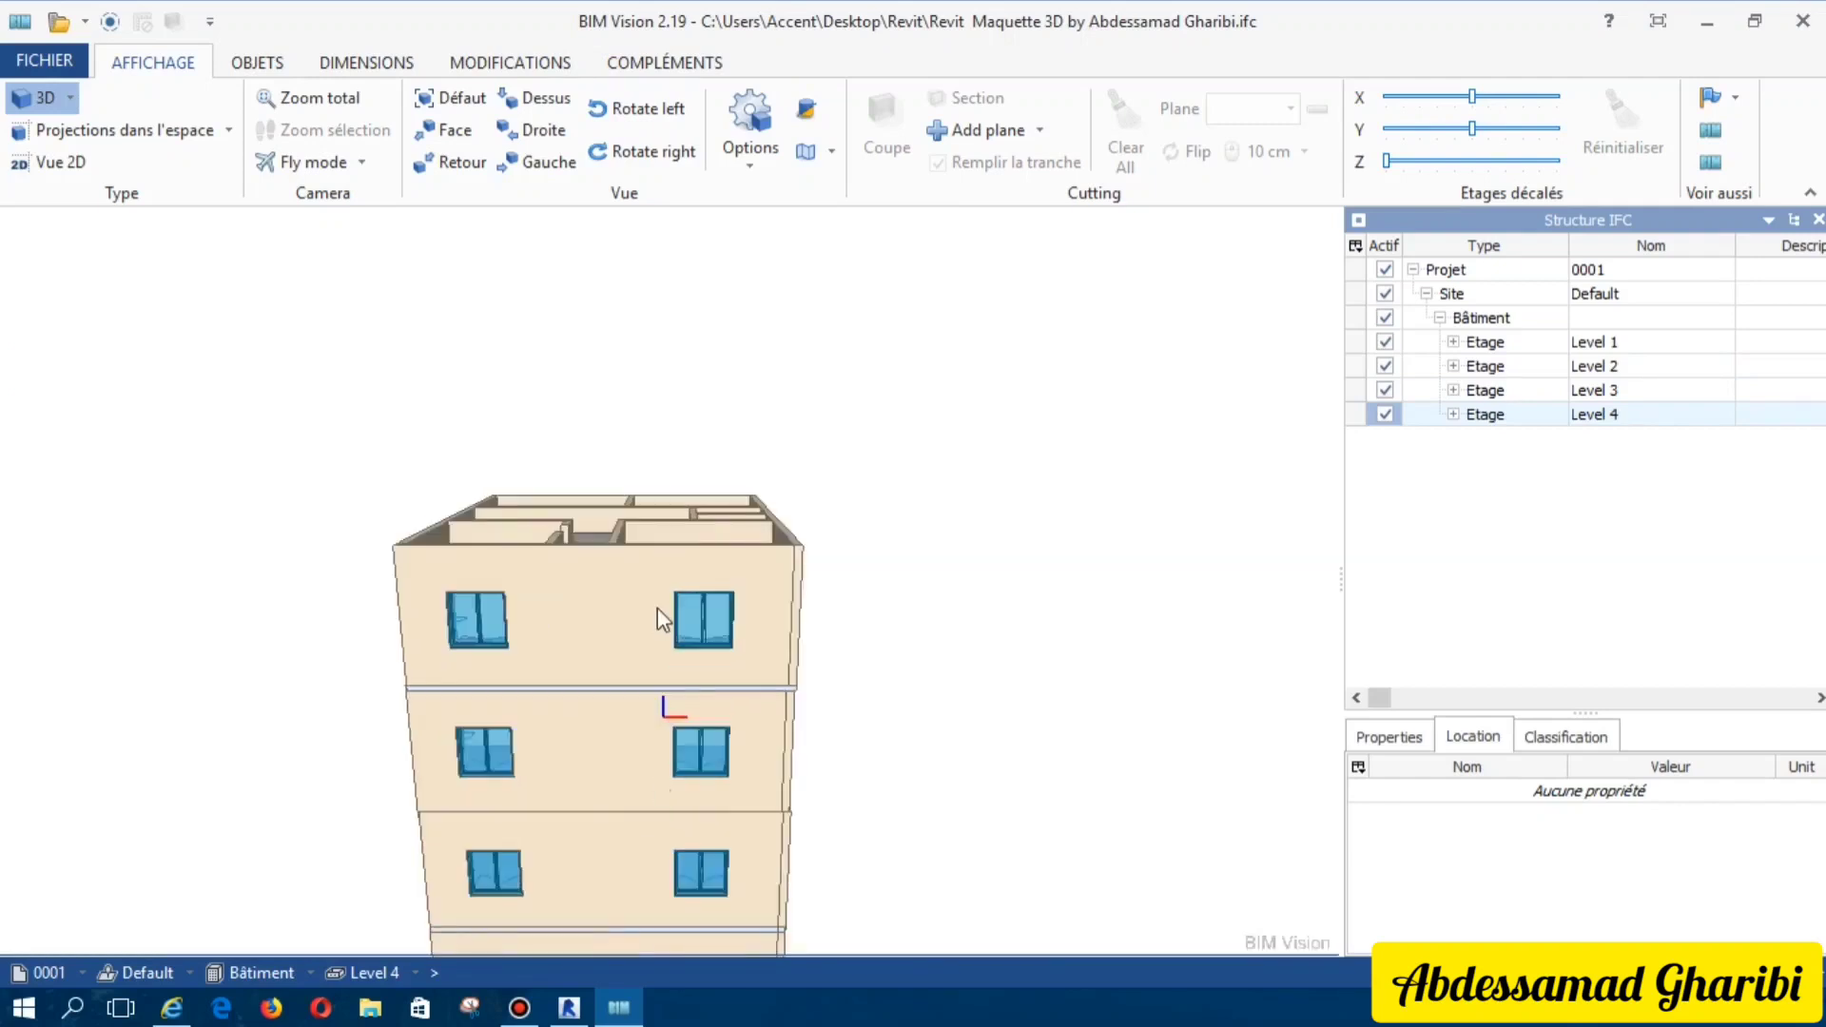
scroll(663, 618, "down", 3)
scroll(632, 856, "down", 2)
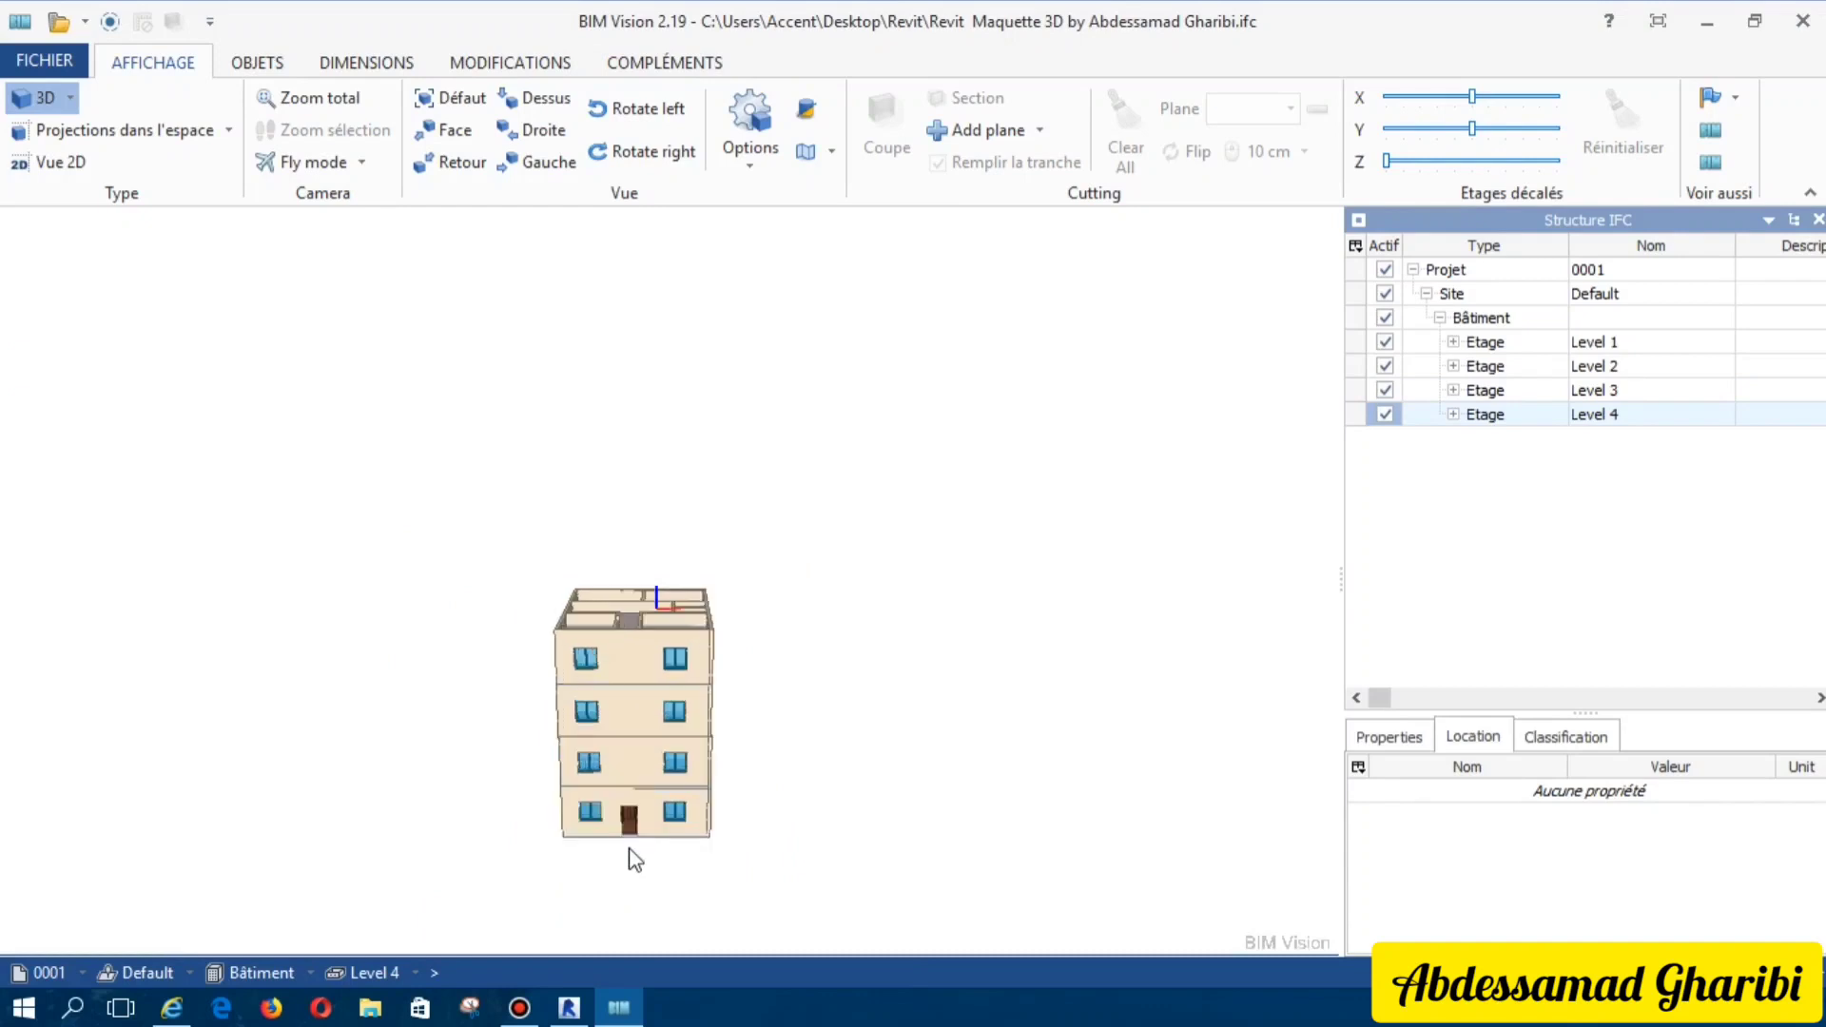
scroll(637, 761, "up", 2)
scroll(651, 852, "down", 2)
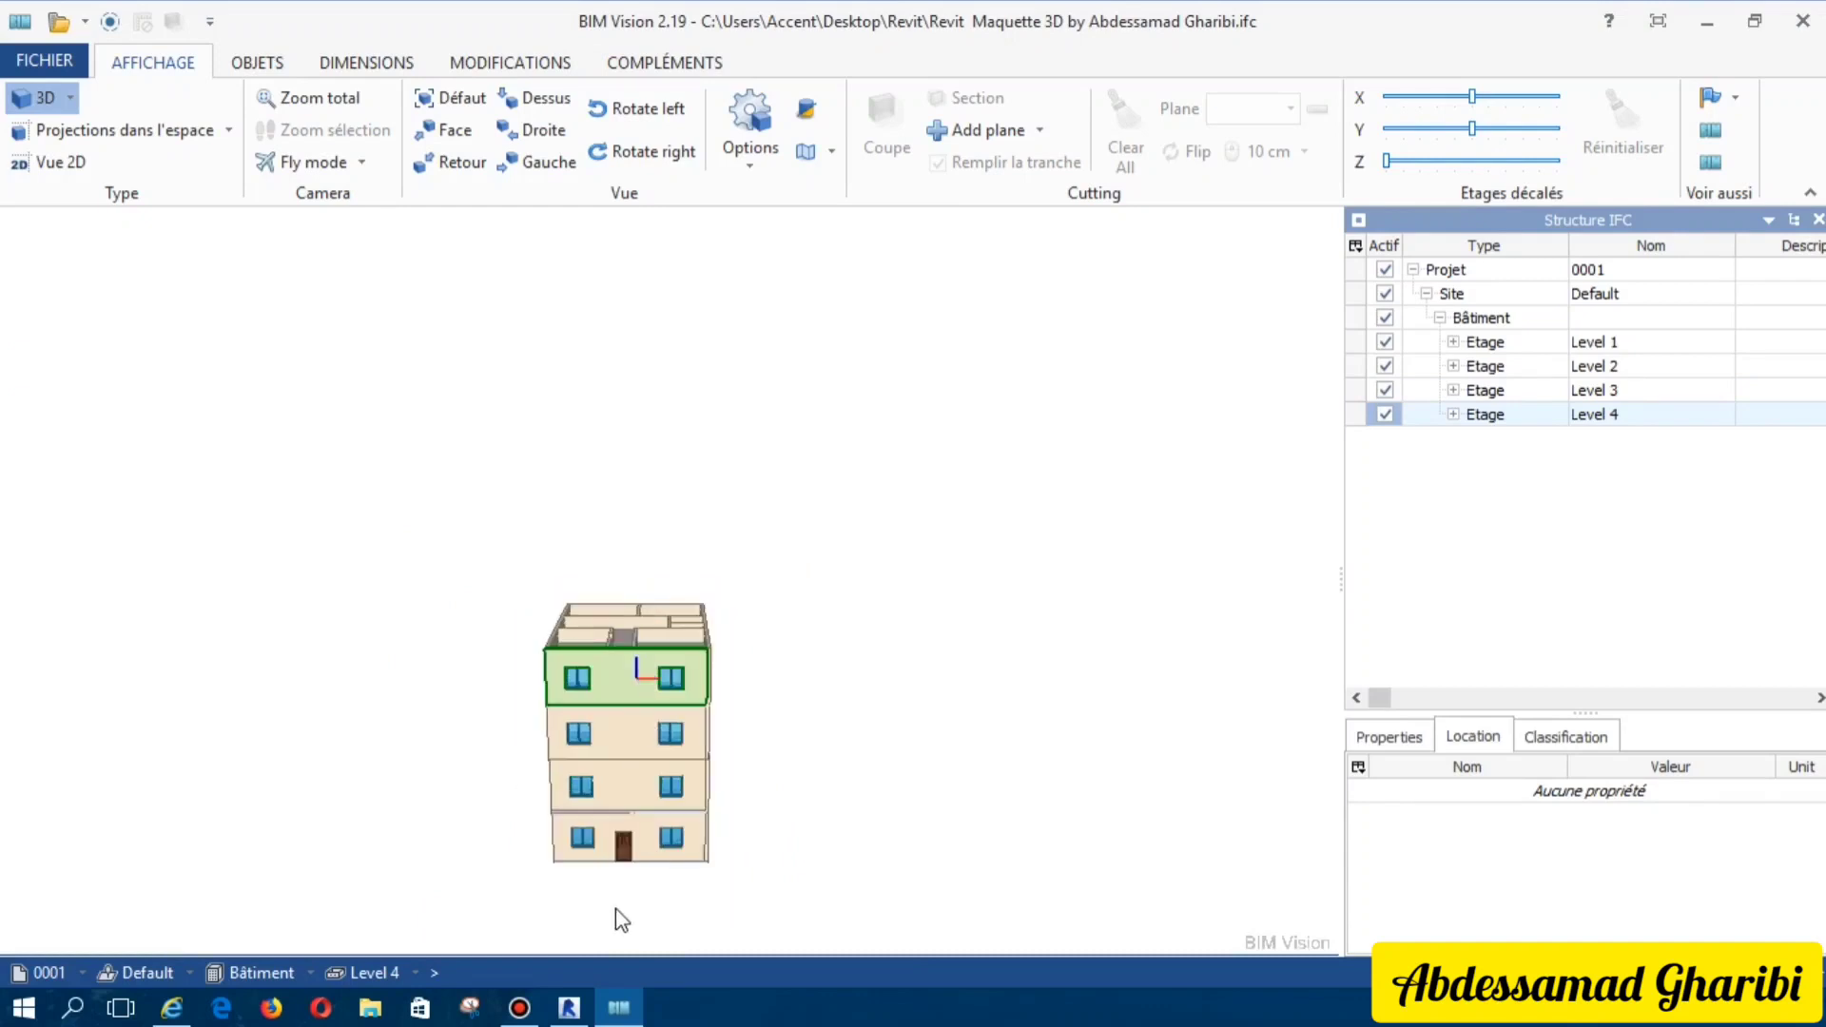
scroll(615, 909, "up", 3)
scroll(607, 582, "down", 3)
scroll(604, 609, "down", 2)
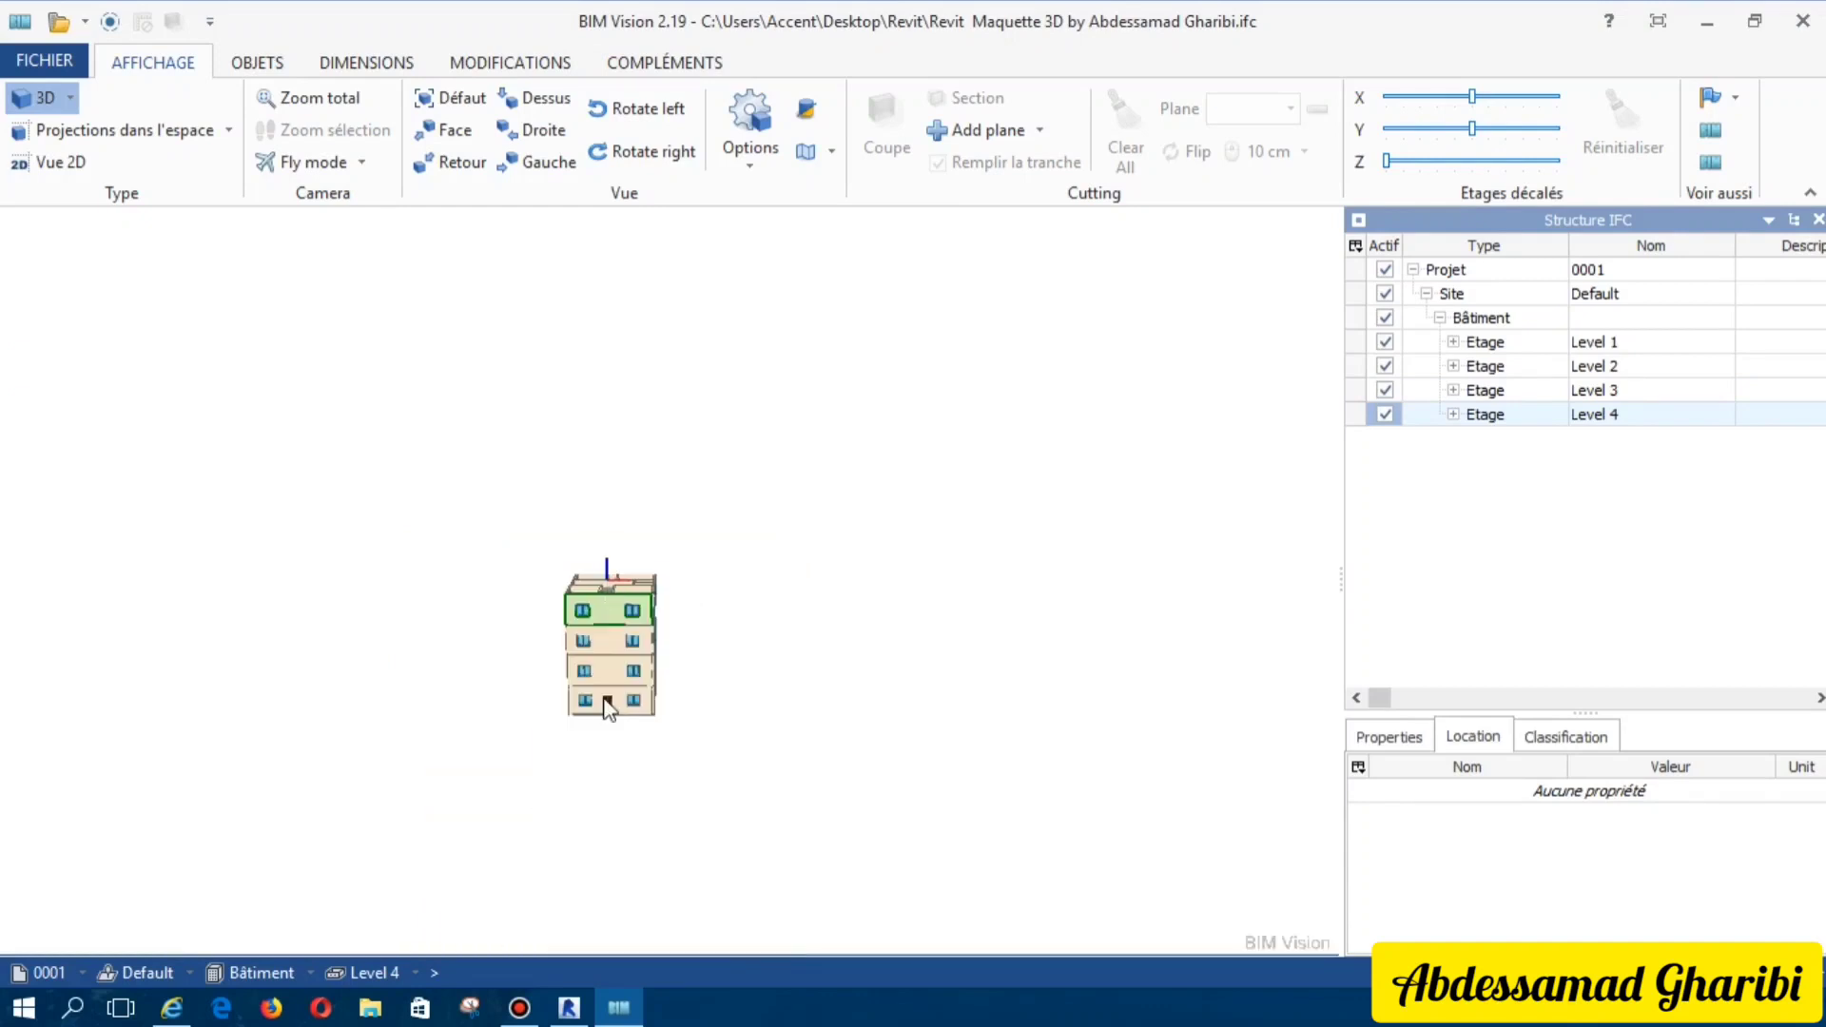
scroll(557, 829, "up", 2)
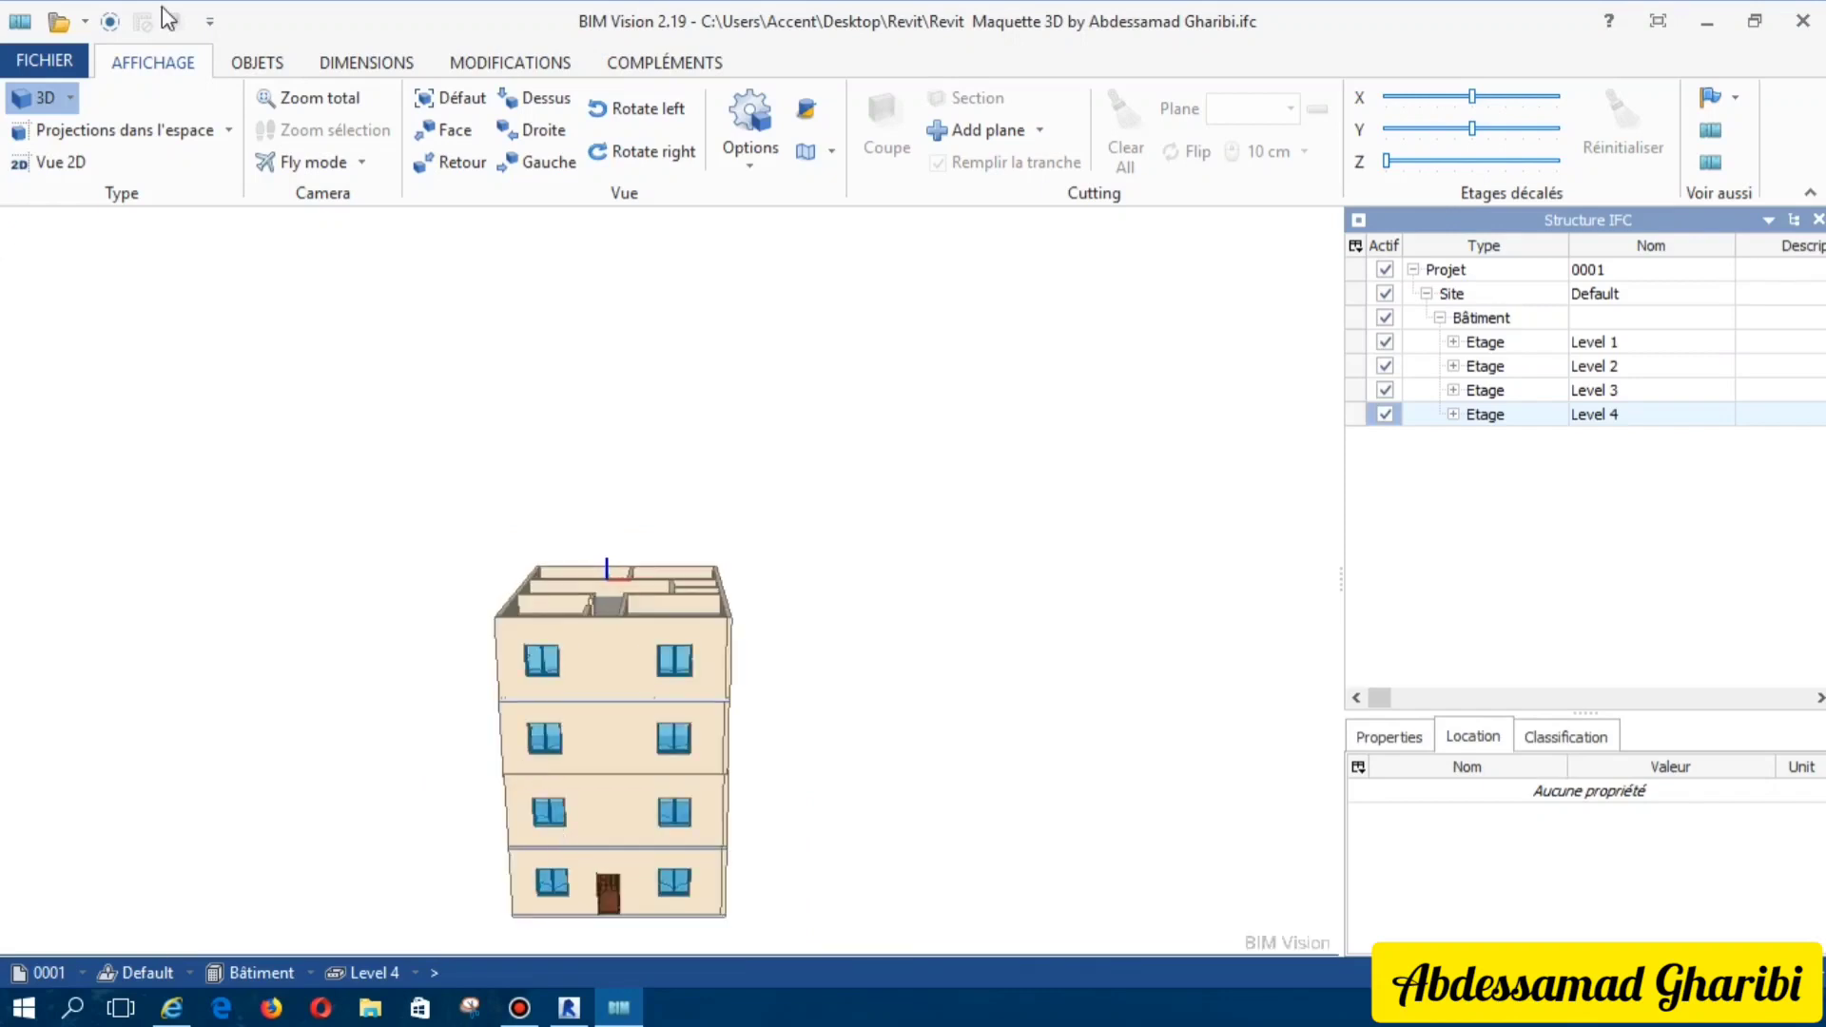
Step: Turn on Poids weight measurement and measure the walls of each storey
left_click(350, 68)
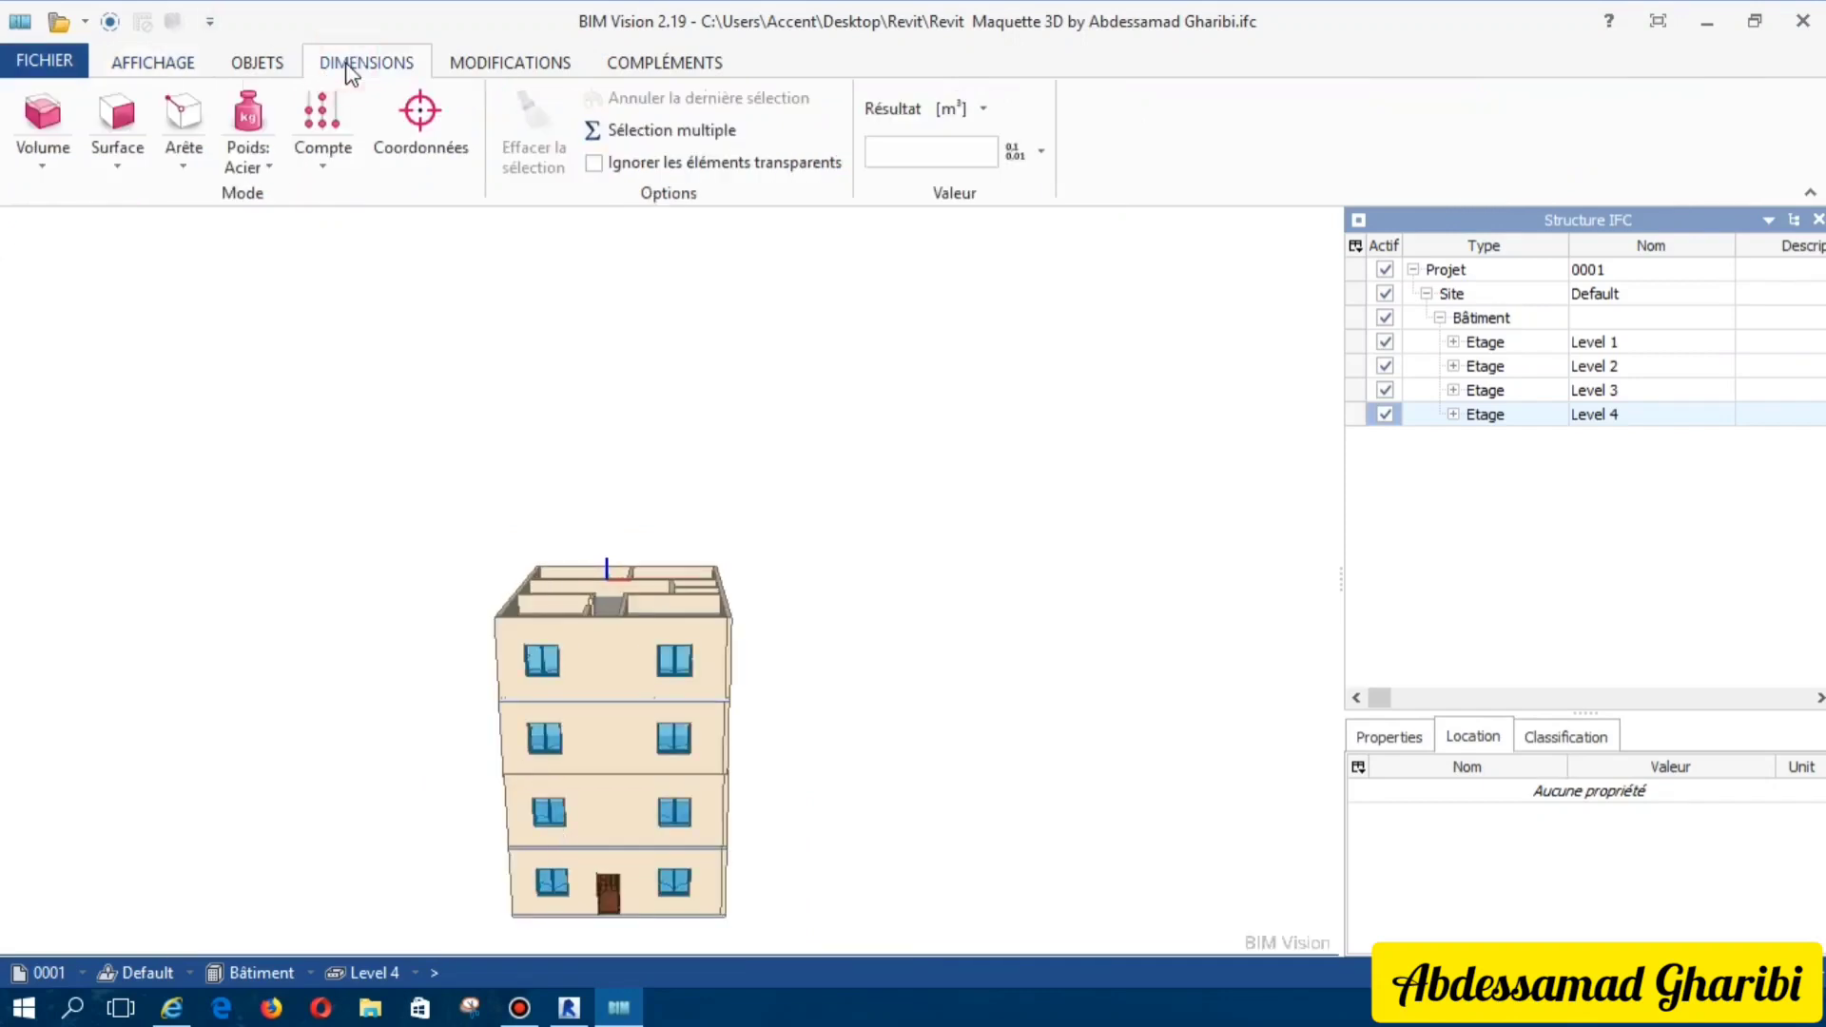
left_click(266, 173)
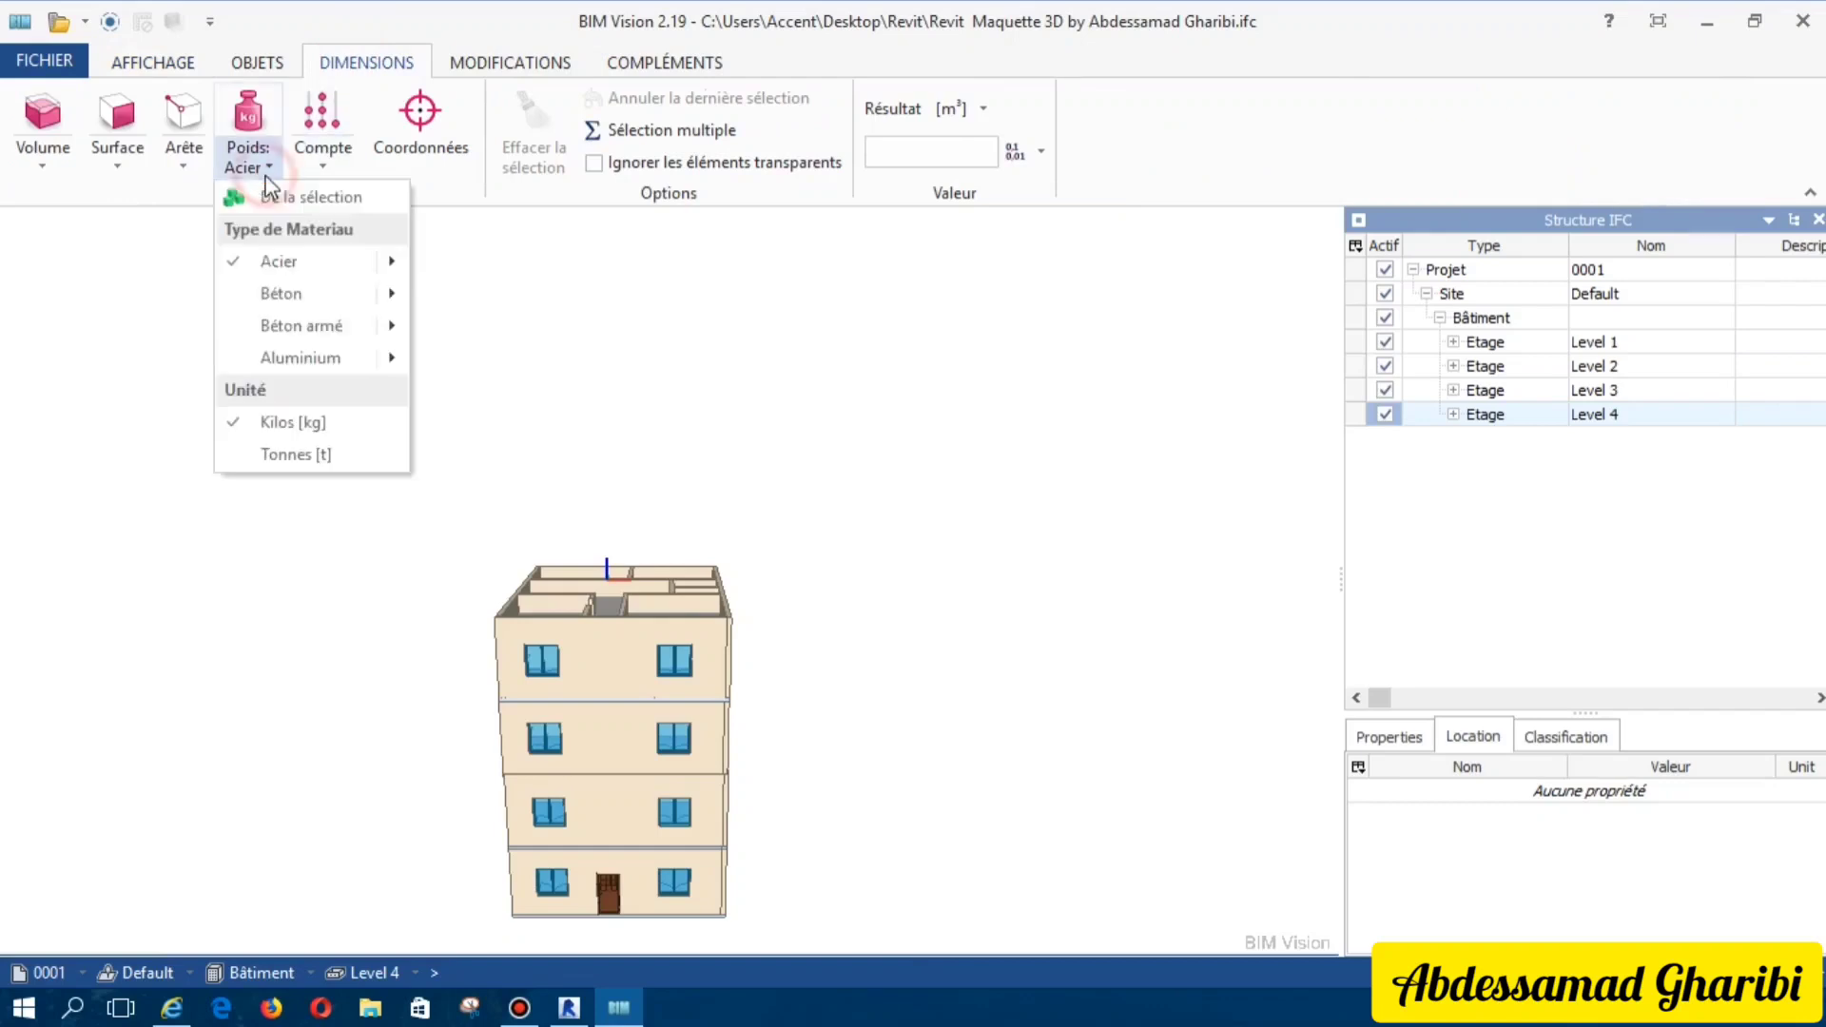
left_click(275, 292)
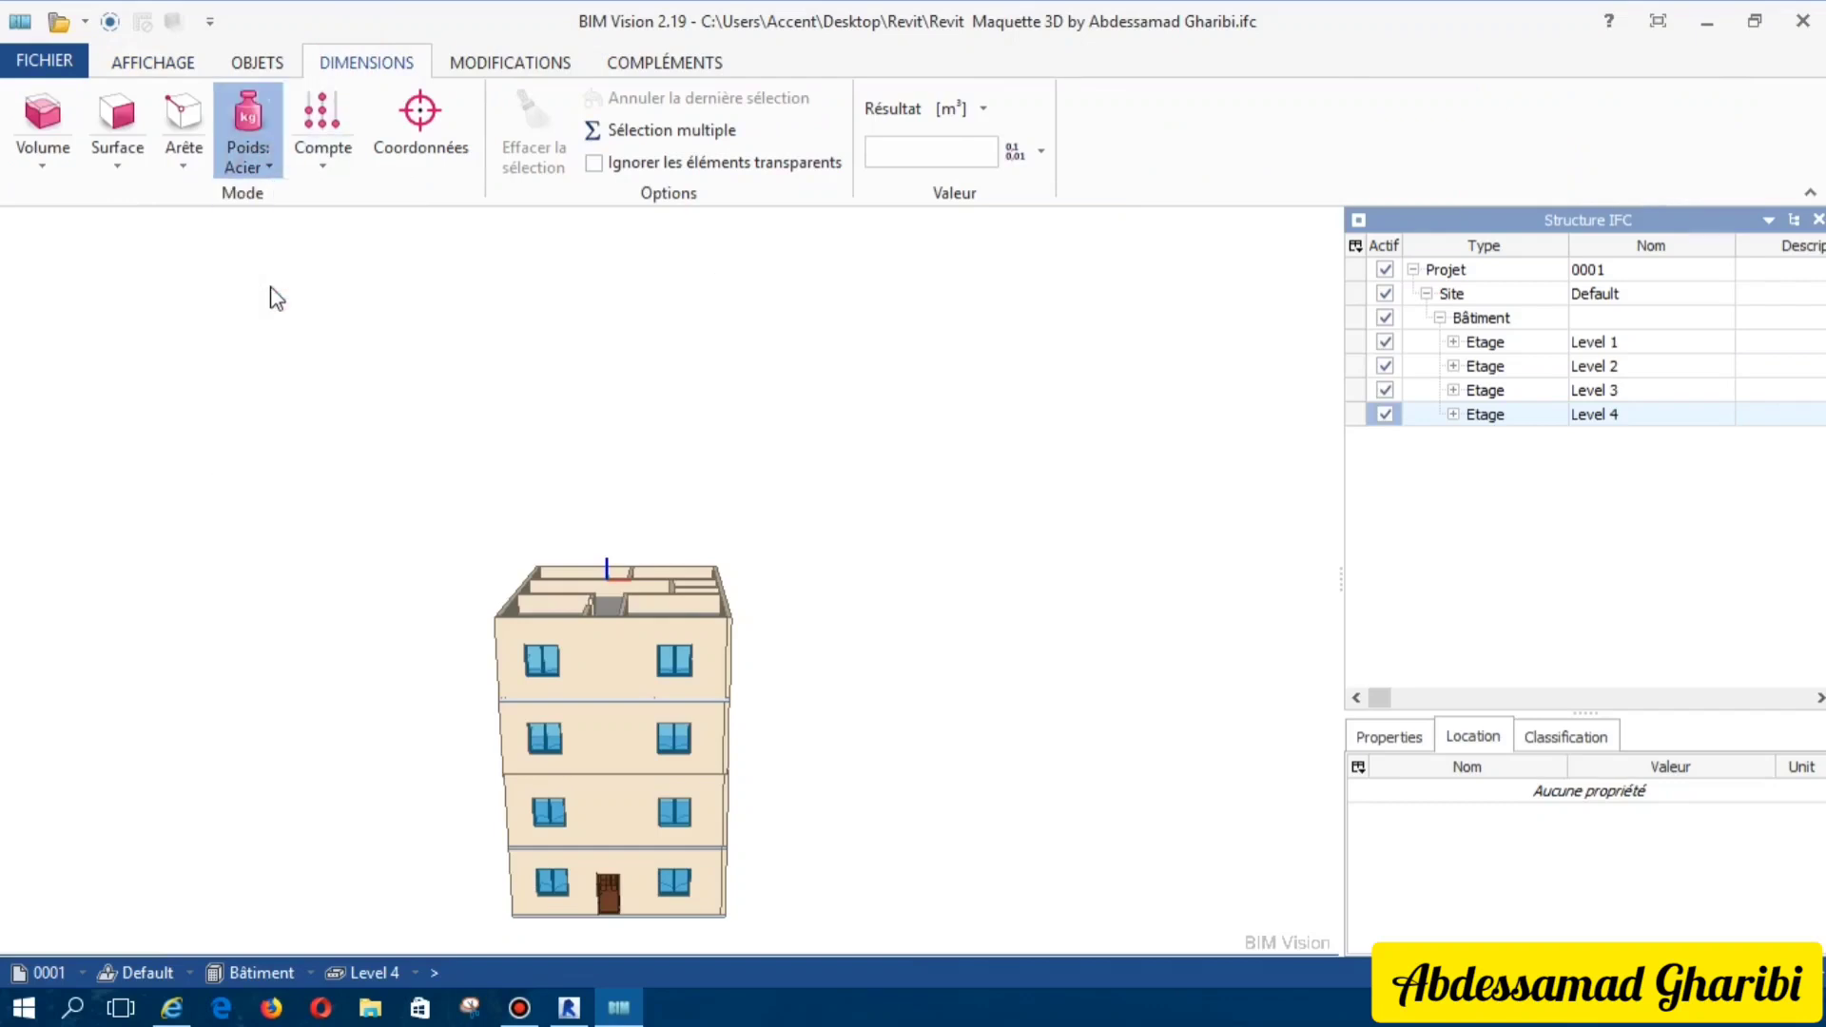
left_click(594, 662)
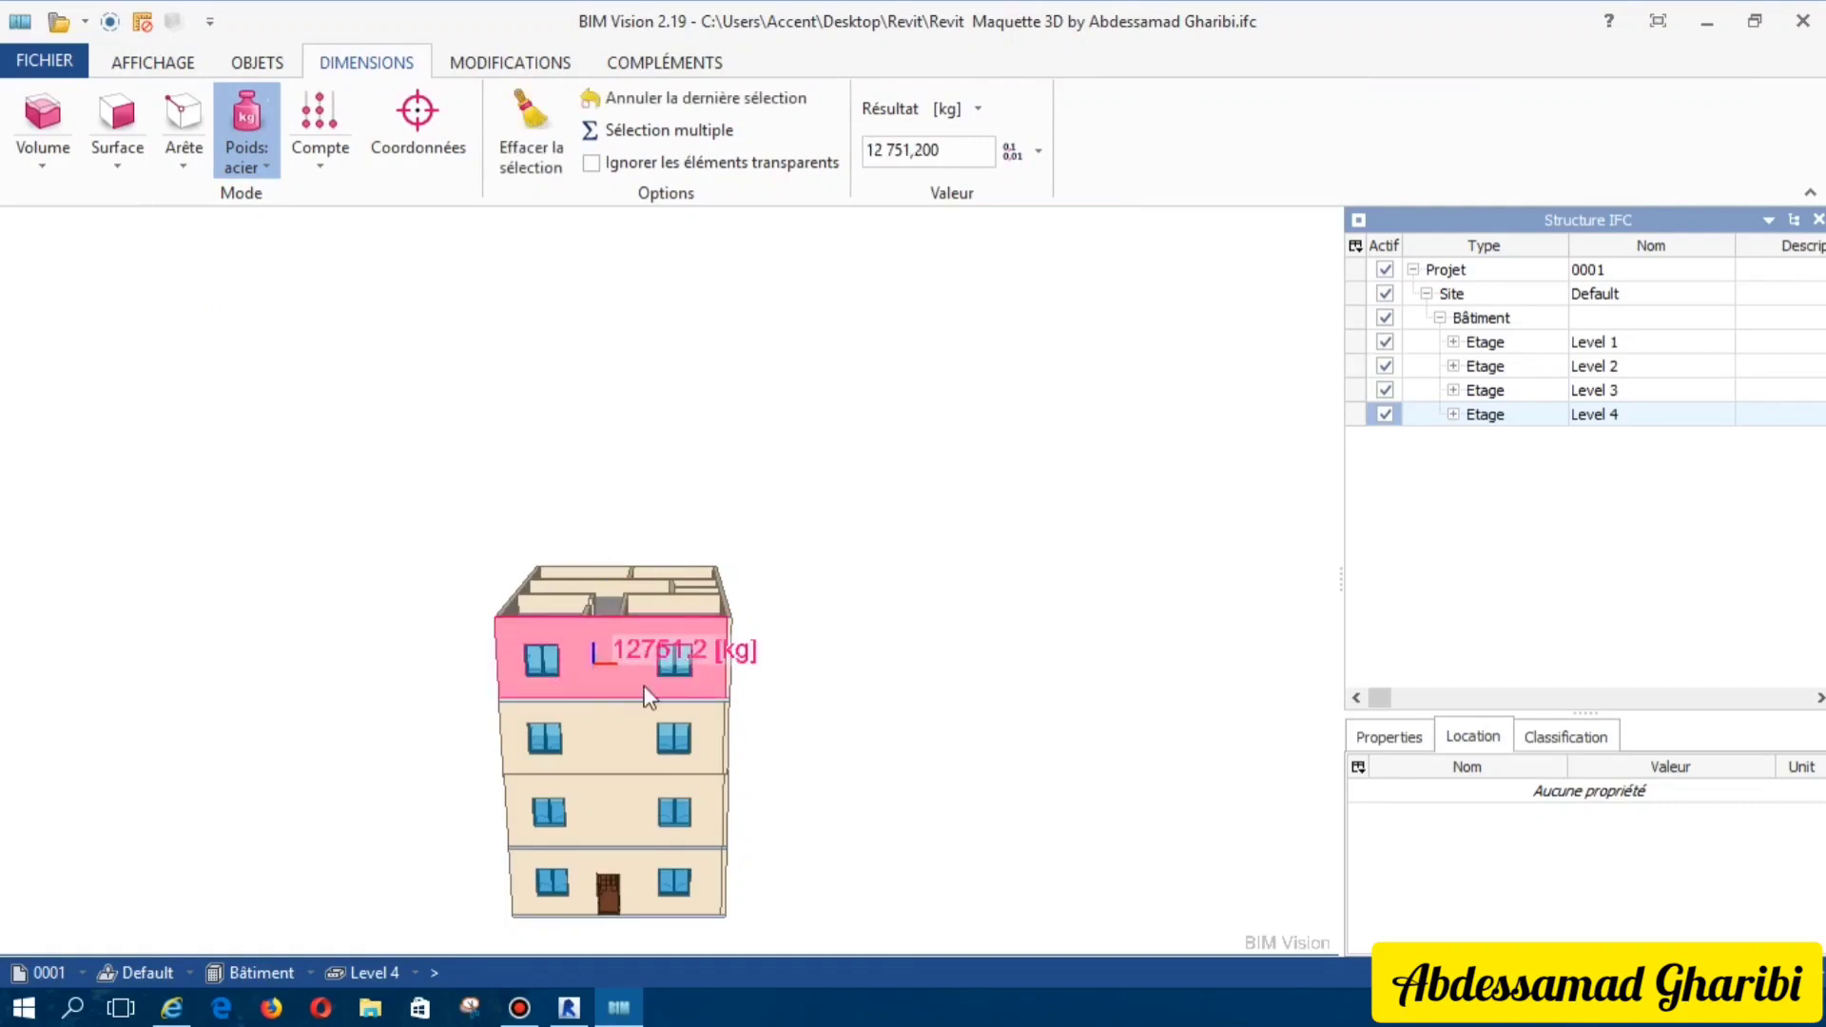
left_click(628, 728)
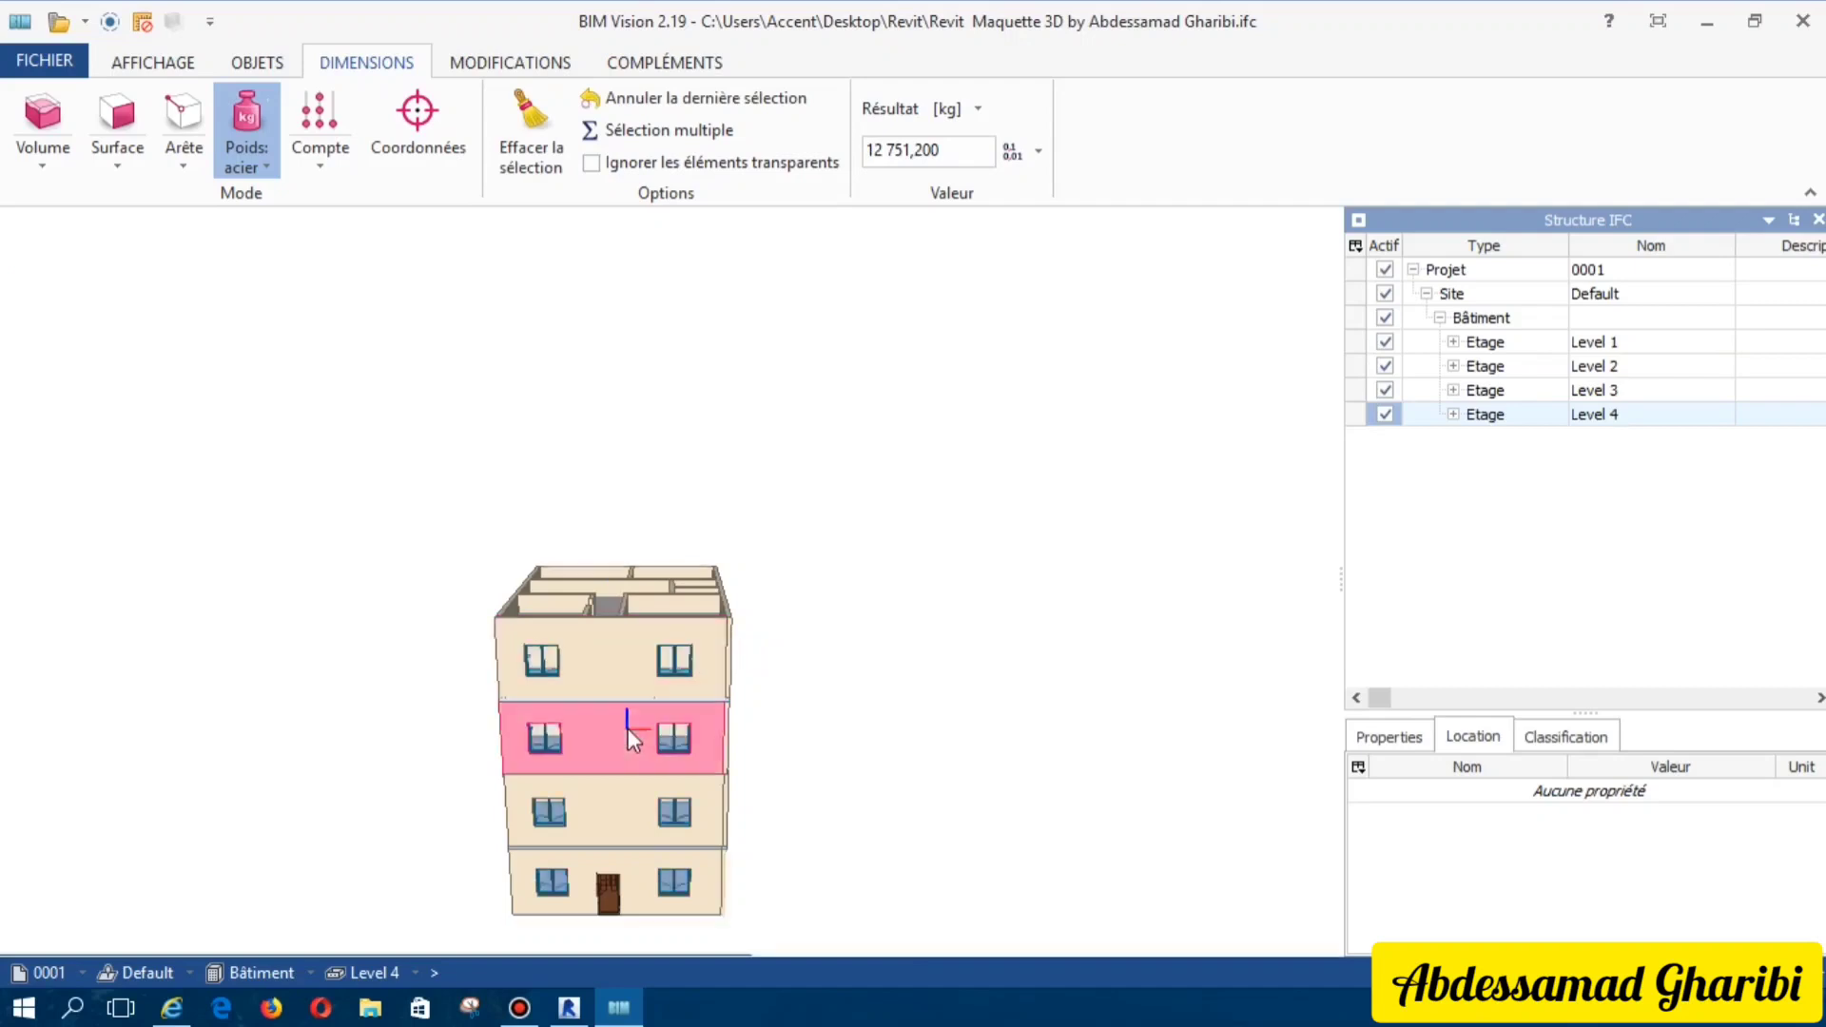
left_click(620, 810)
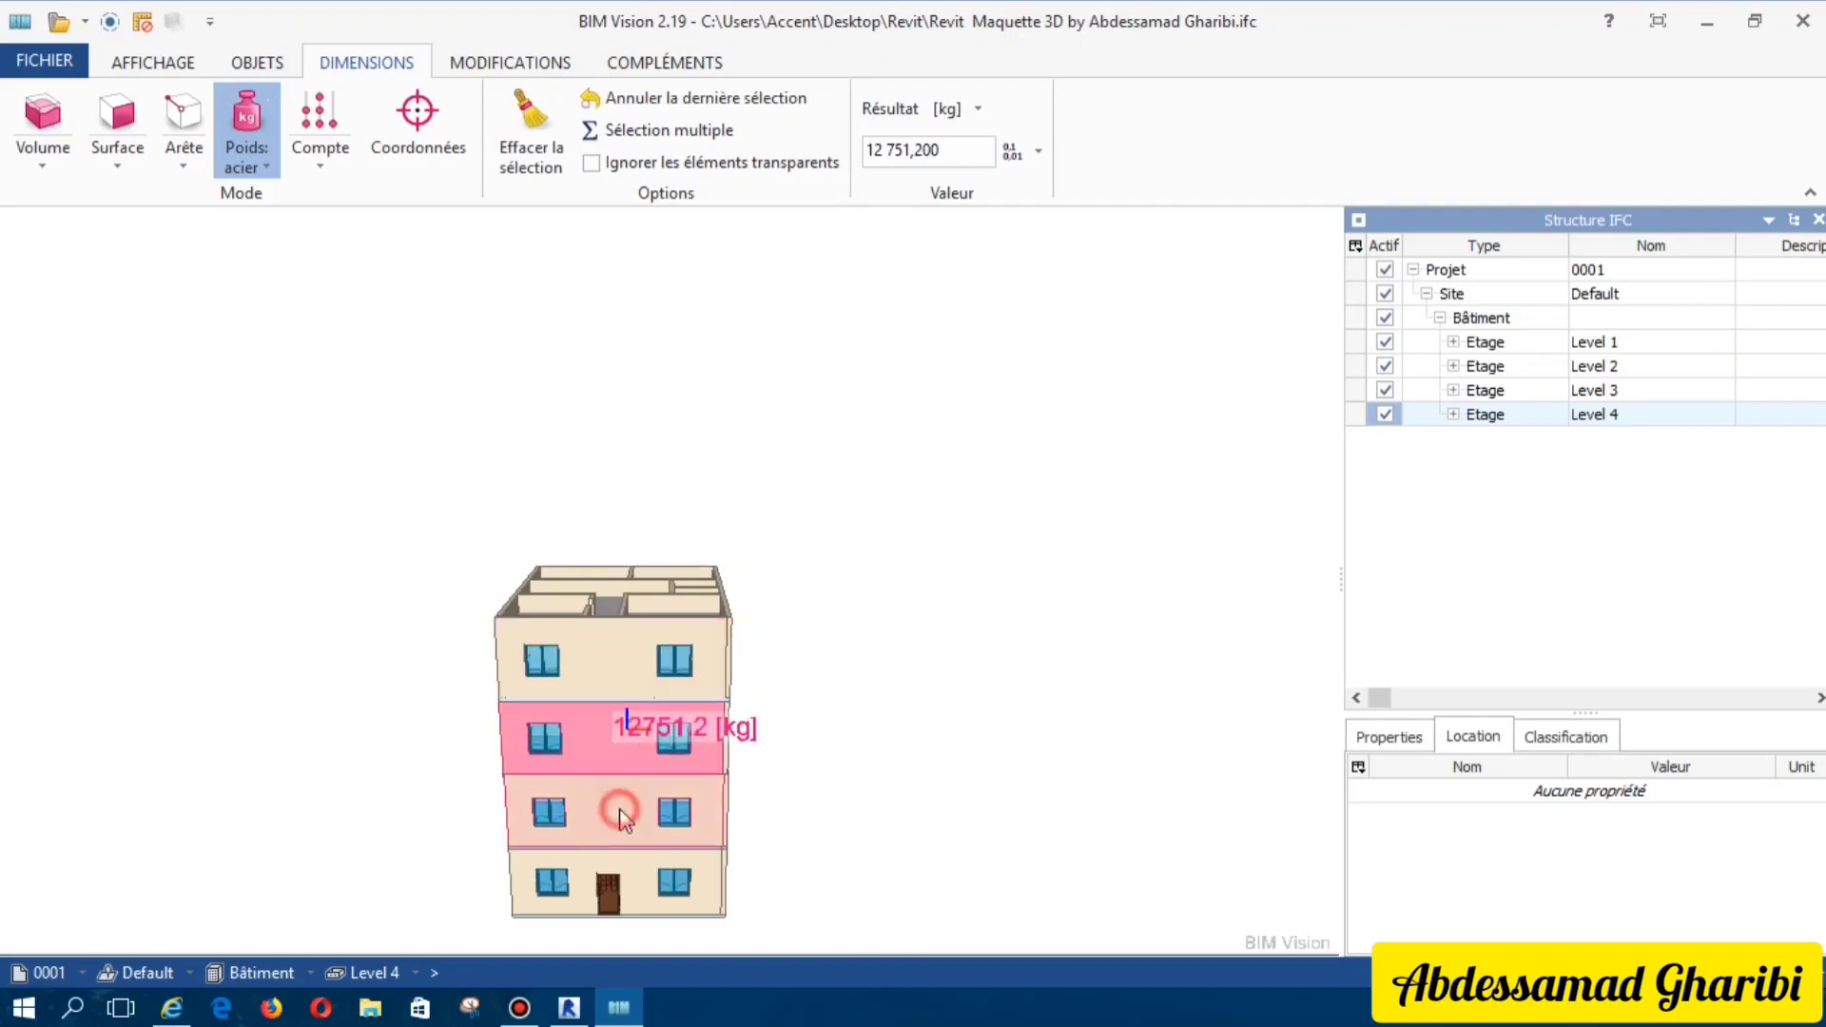
left_click(635, 881)
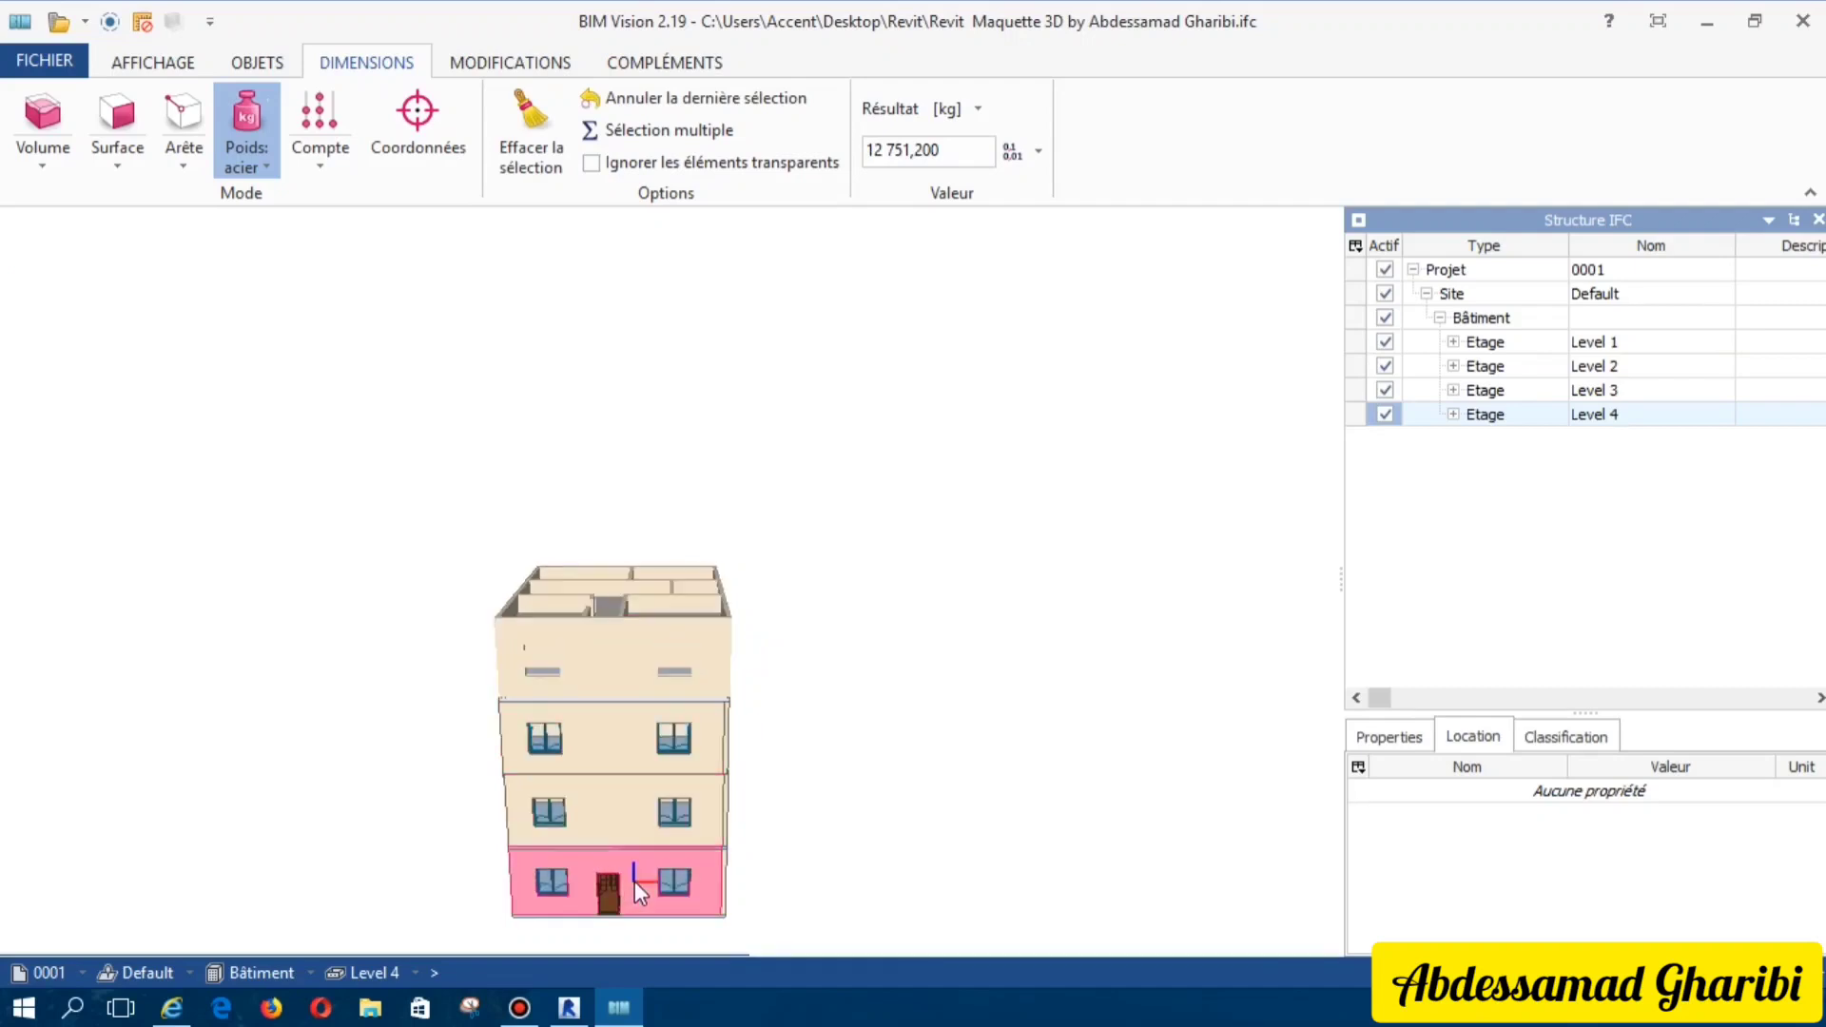
Step: Rotate to a closer front elevation, remeasure the top and second-floor walls, and clear the selection
left_click_drag(648, 756, 733, 762)
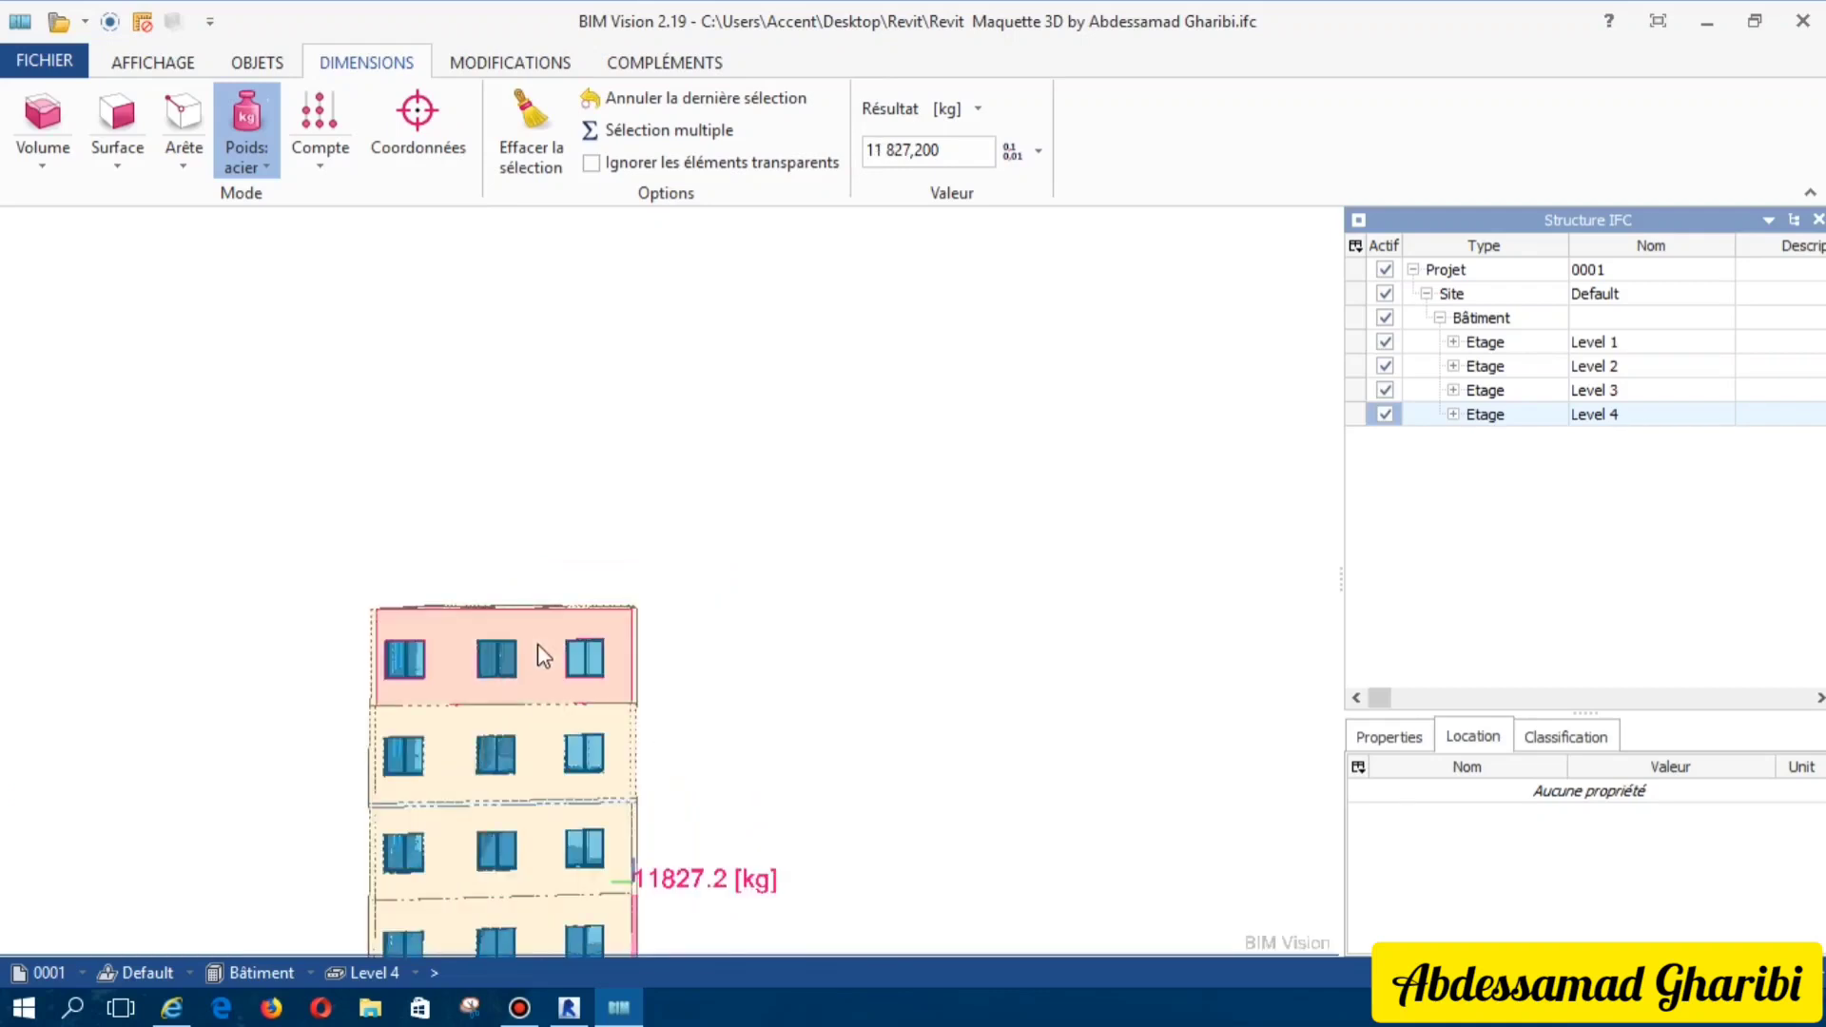
left_click(539, 647)
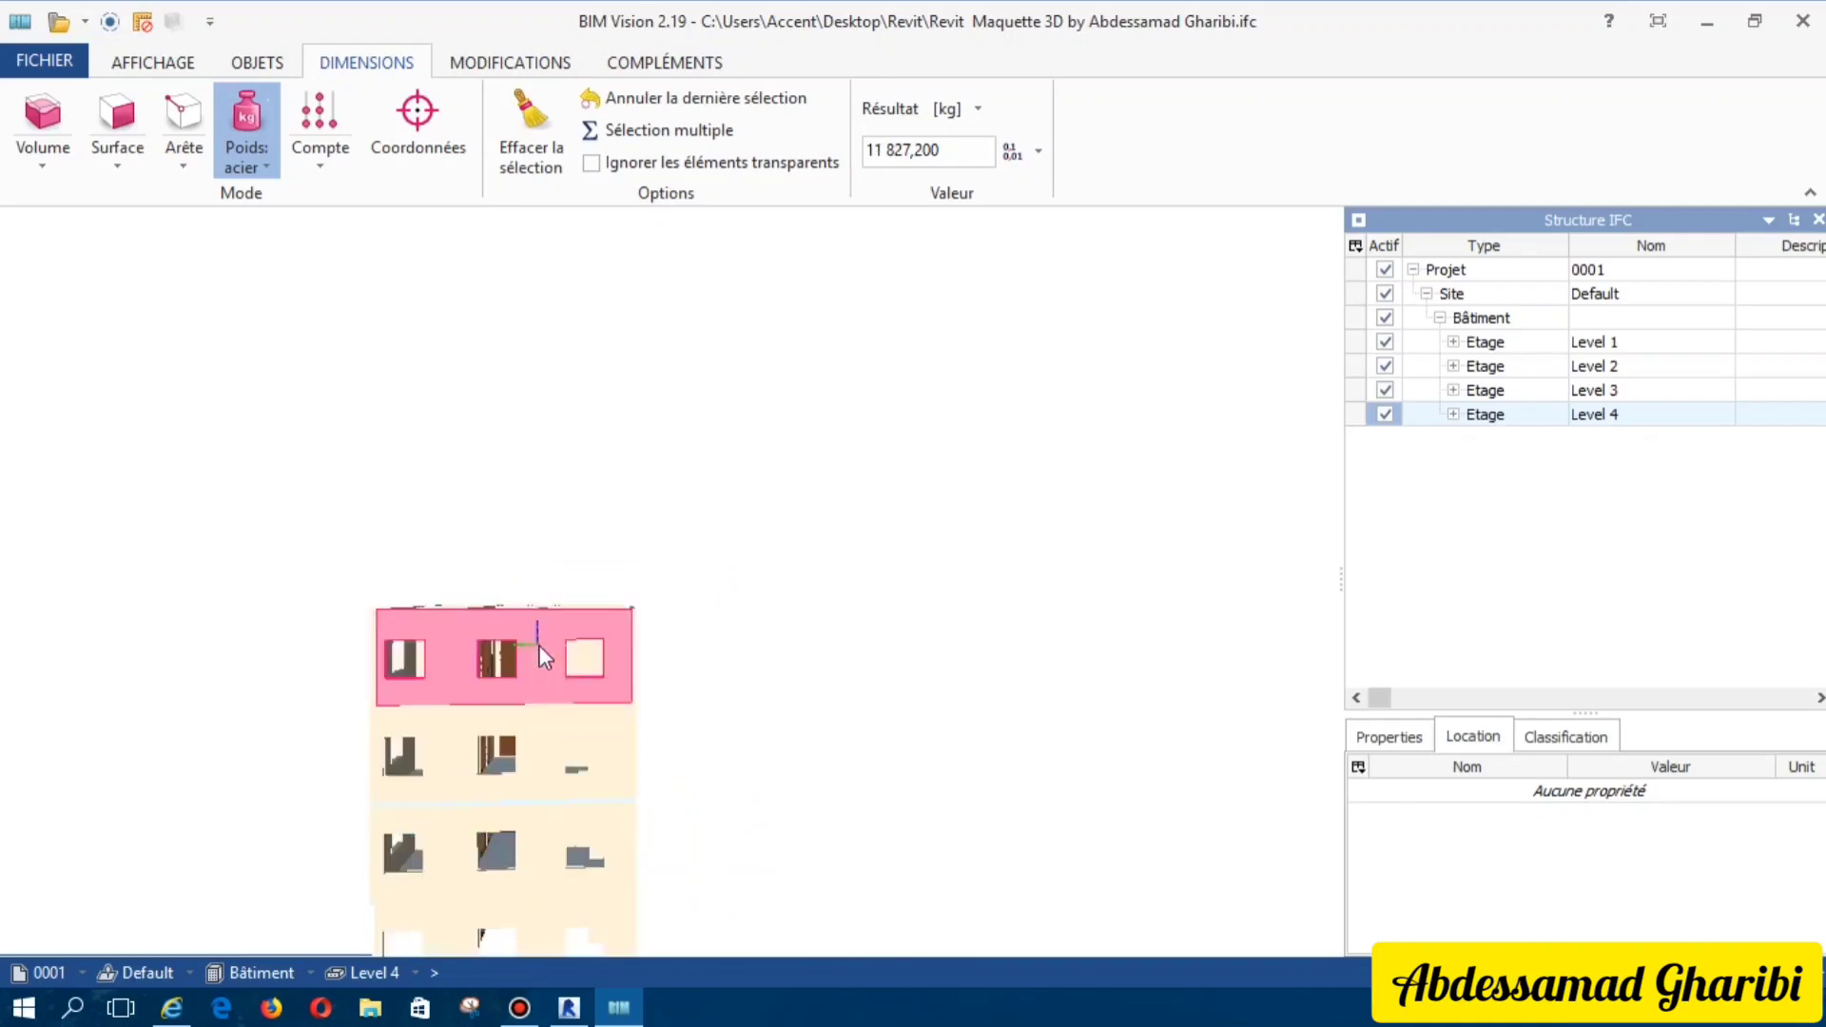
left_click(531, 757)
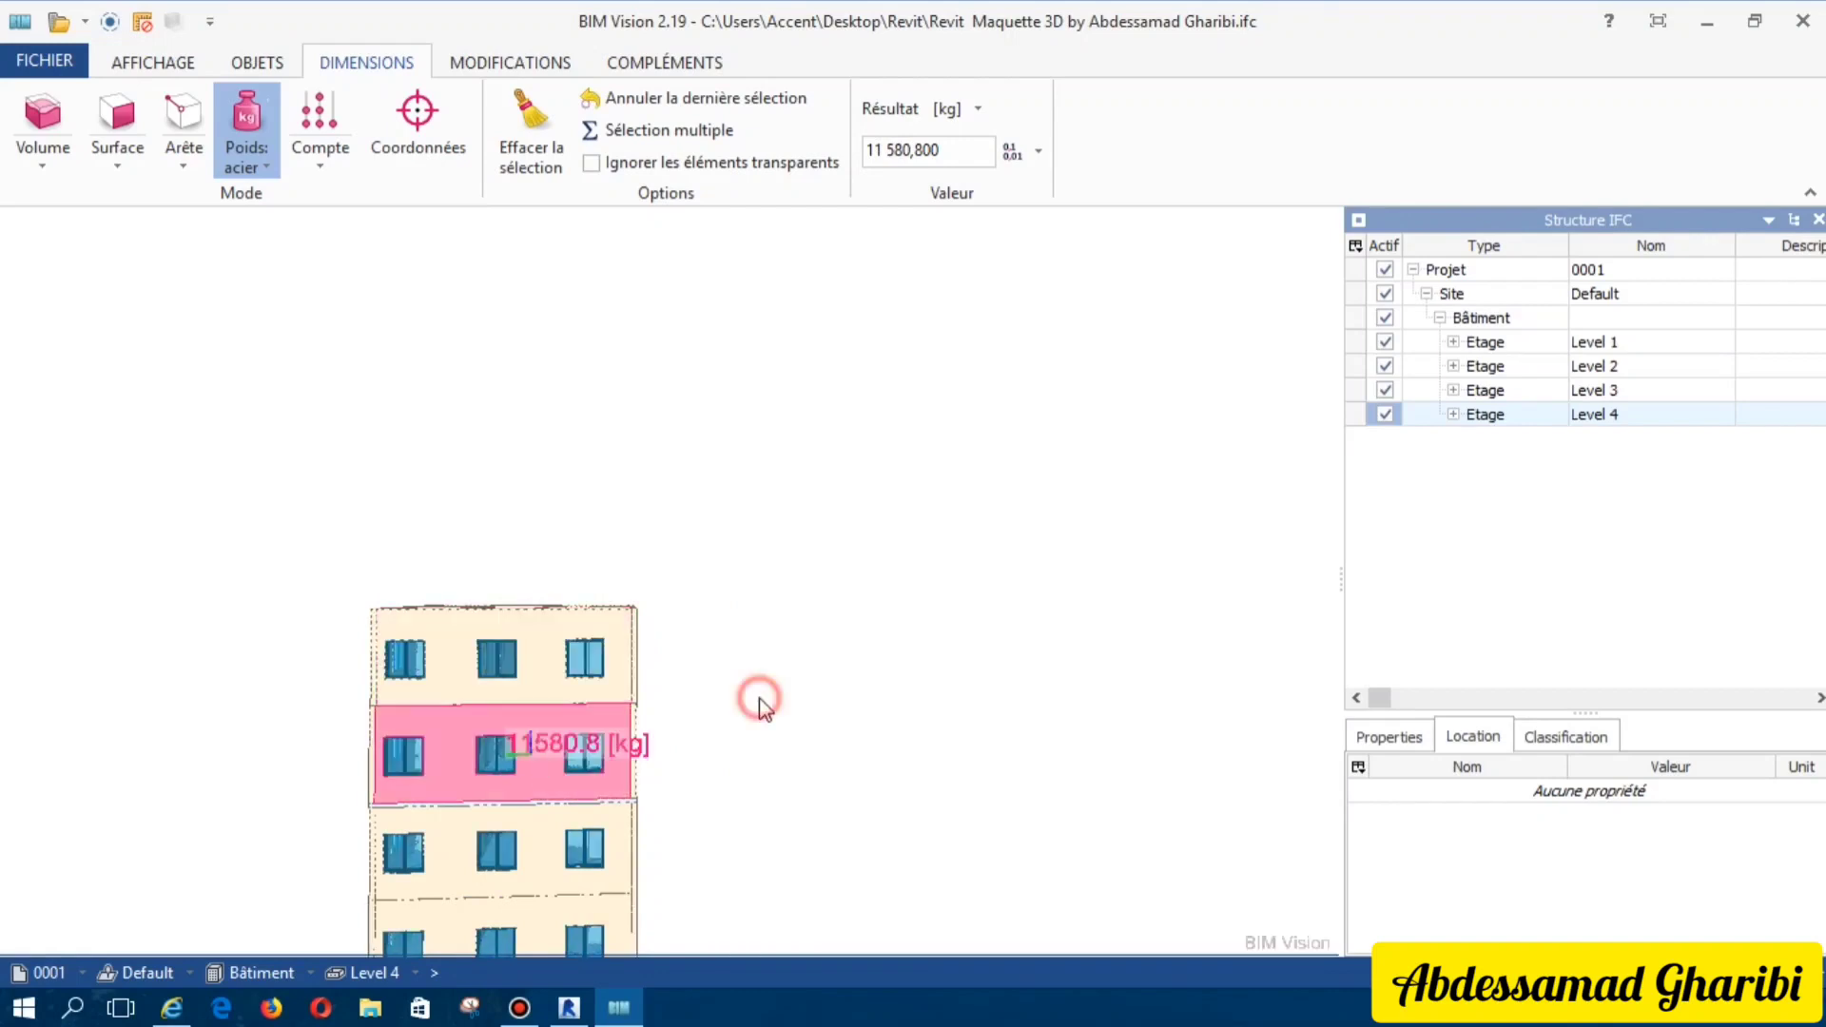
left_click(721, 706)
Step: Rotate to the building's side and measure the floor slab at 30412.8 kg
mouse_move(713, 692)
left_mouse_down()
mouse_move(425, 664)
mouse_move(293, 679)
left_mouse_up()
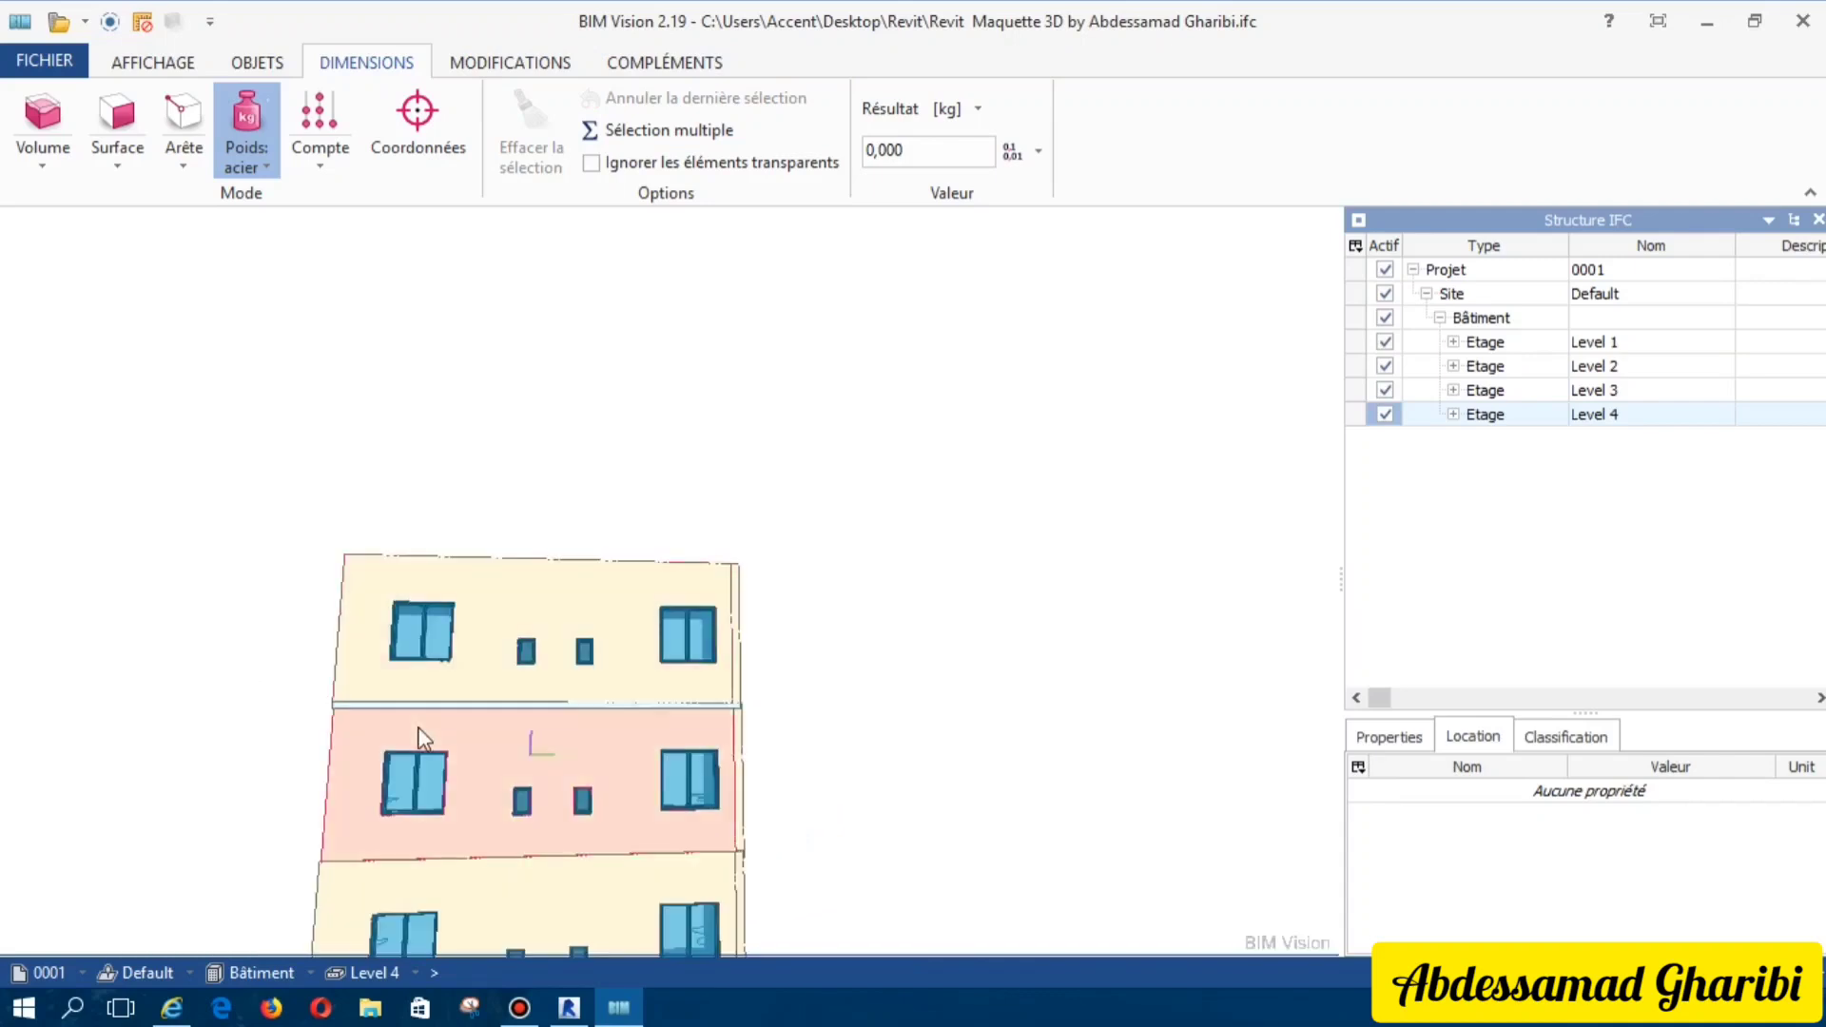
scroll(416, 731, "up", 2)
scroll(419, 729, "up", 2)
scroll(419, 729, "up", 2)
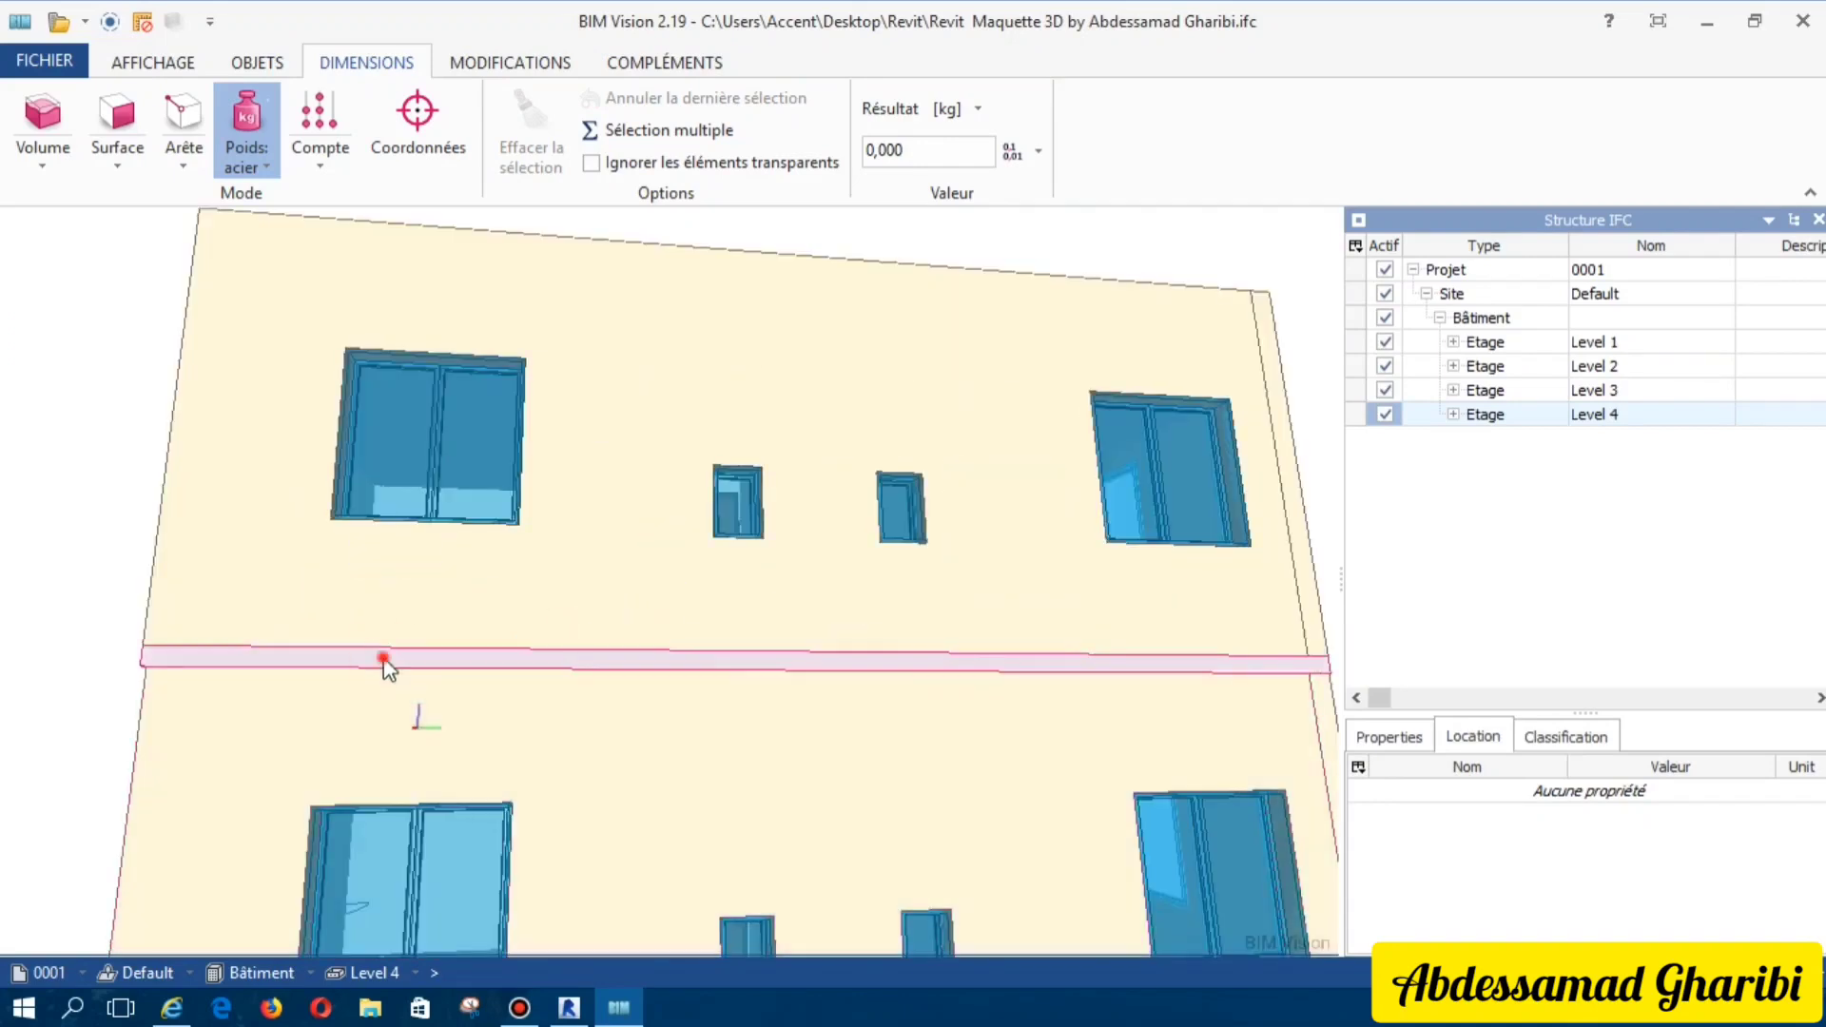
left_click(384, 658)
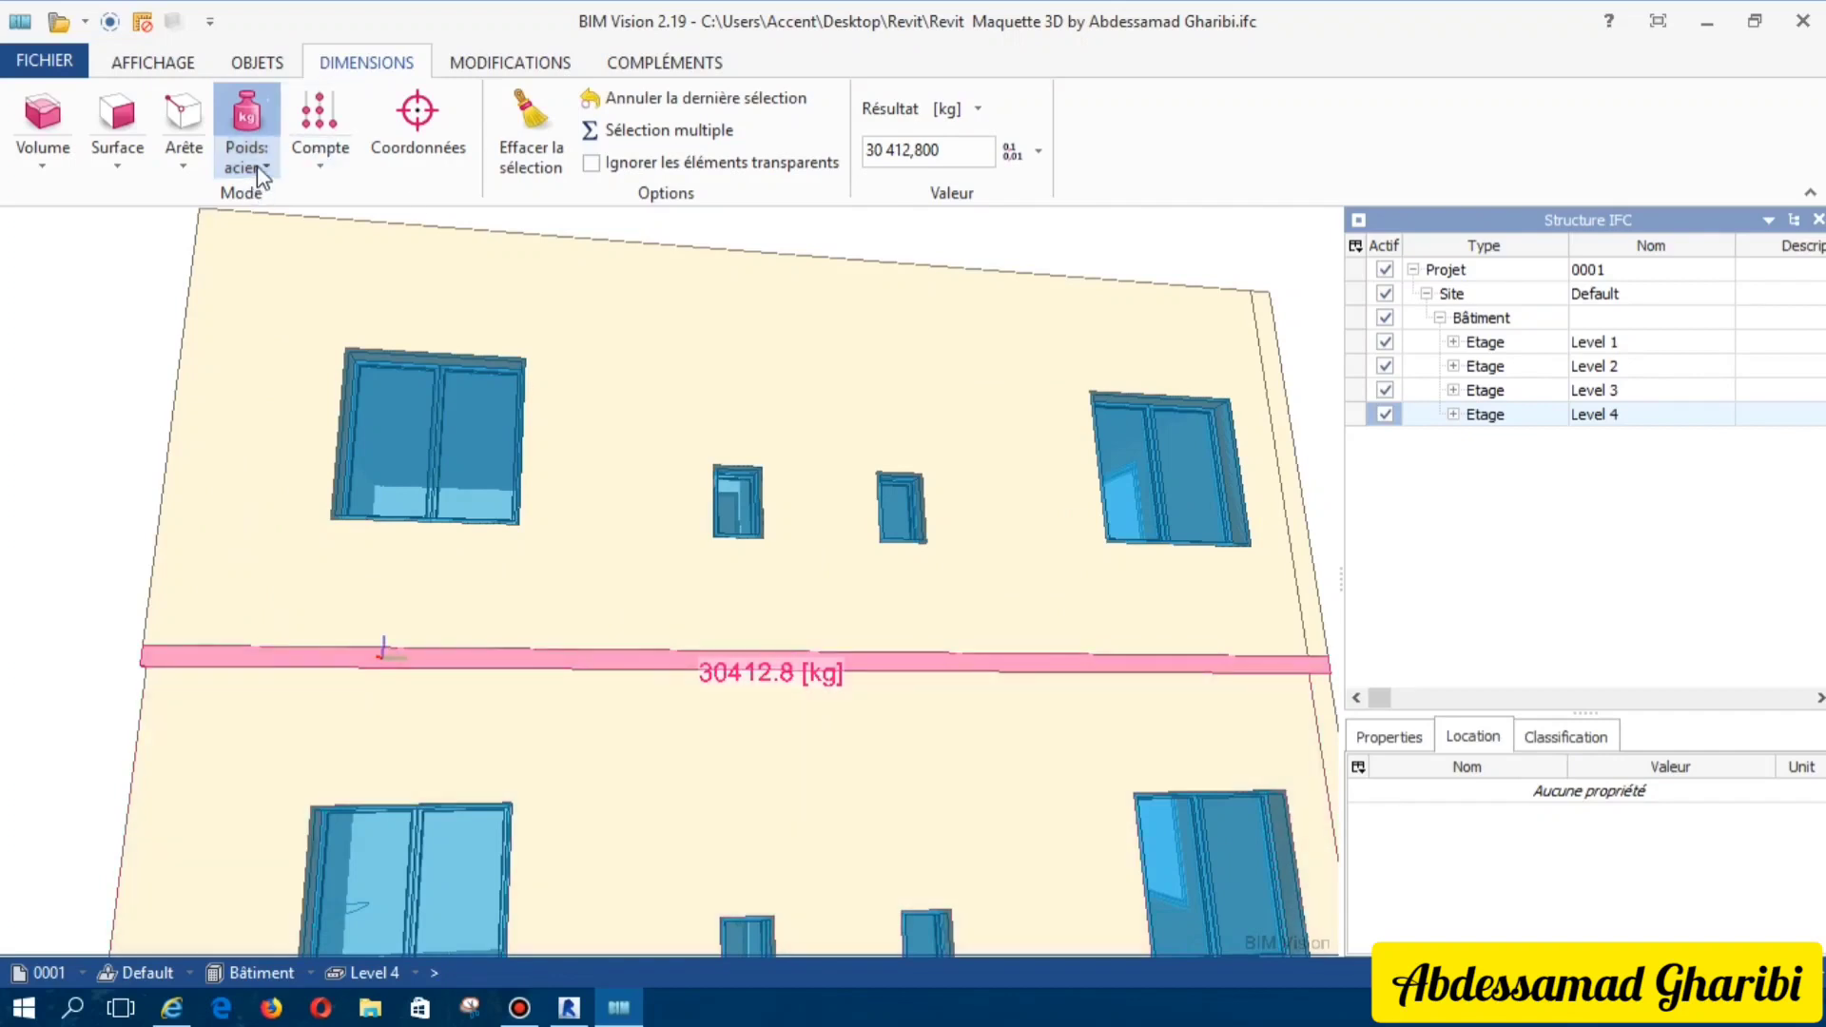
Step: Check the reinforced concrete density in the weight material options
left_click(257, 167)
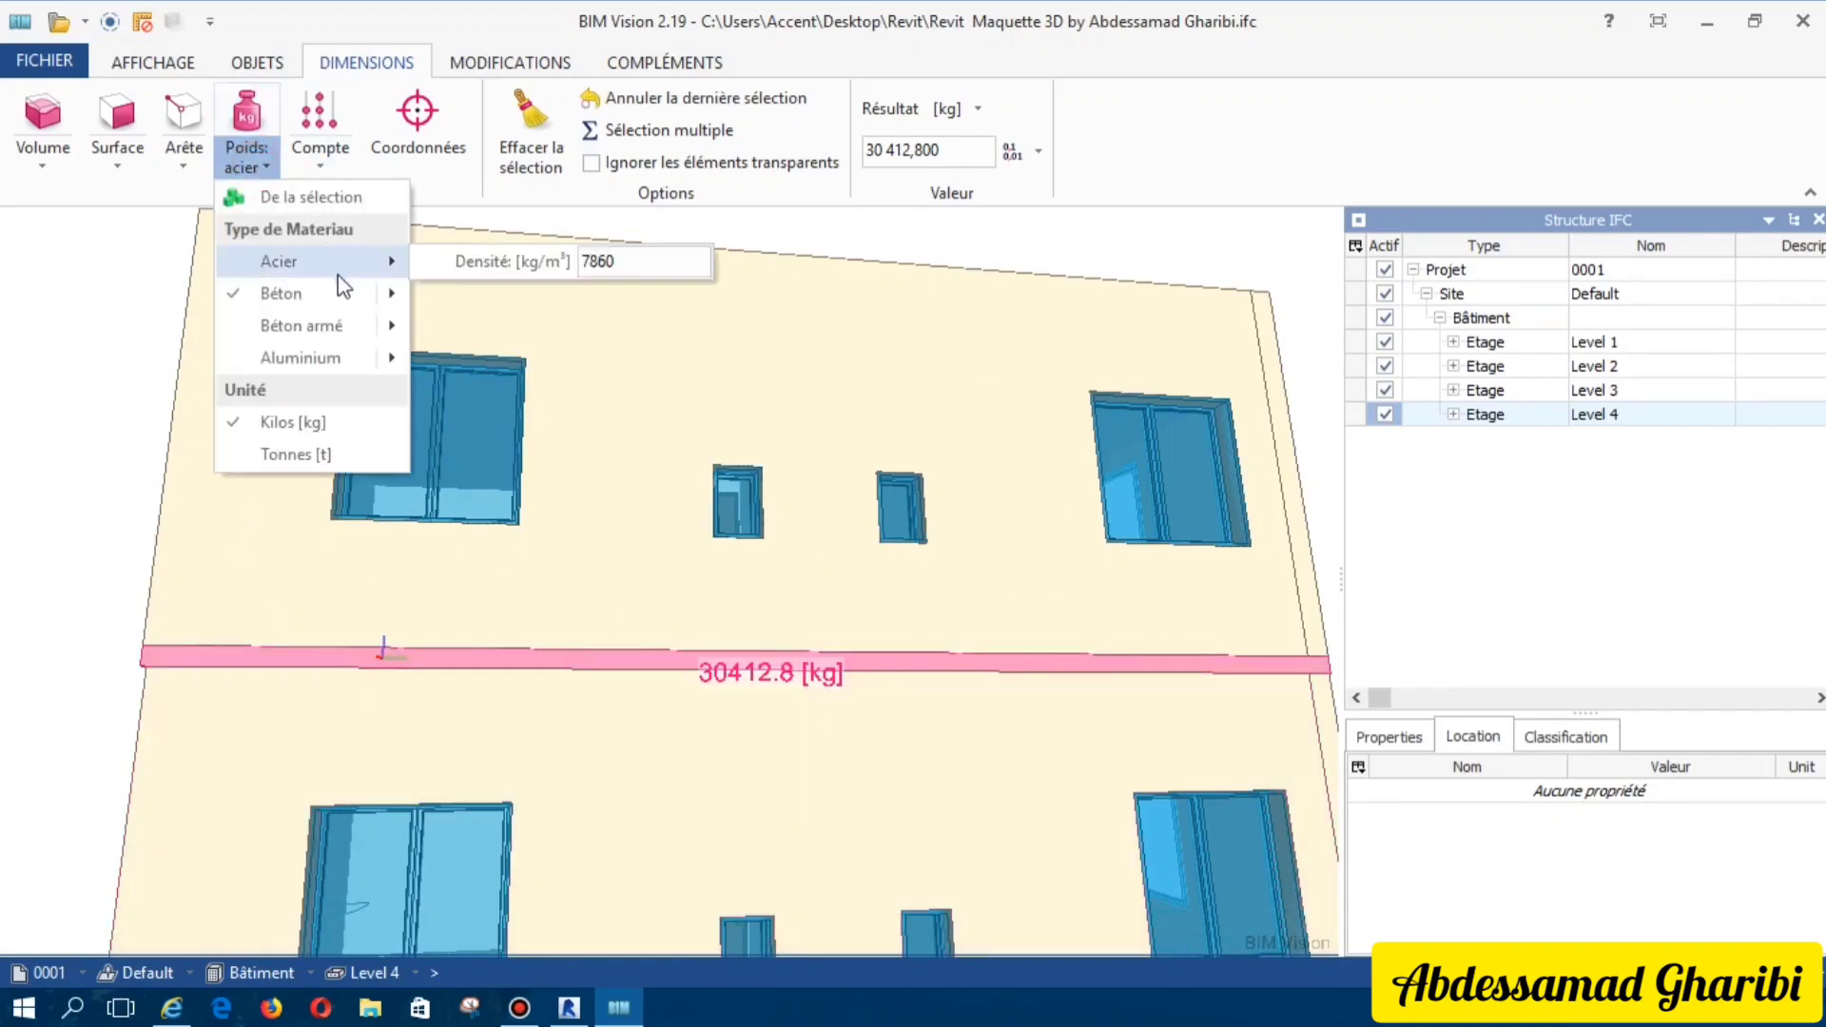
mouse_move(300, 326)
left_click(420, 329)
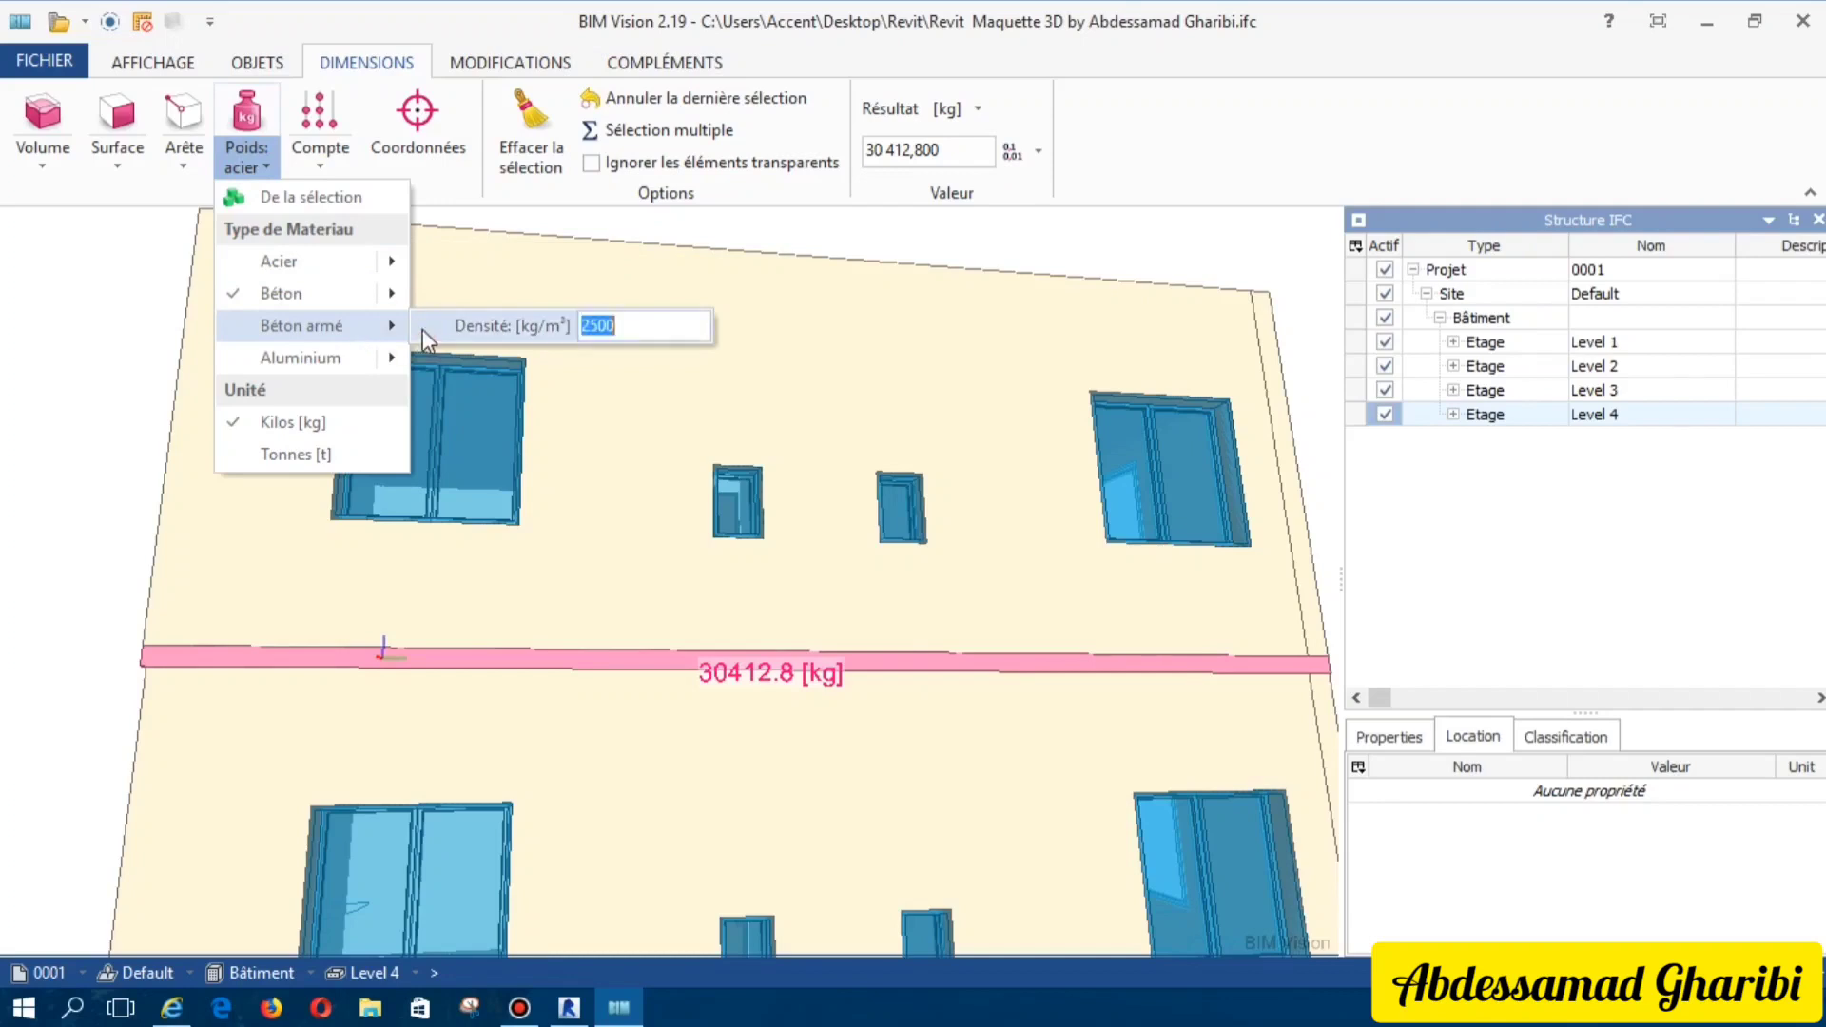
left_click(453, 658)
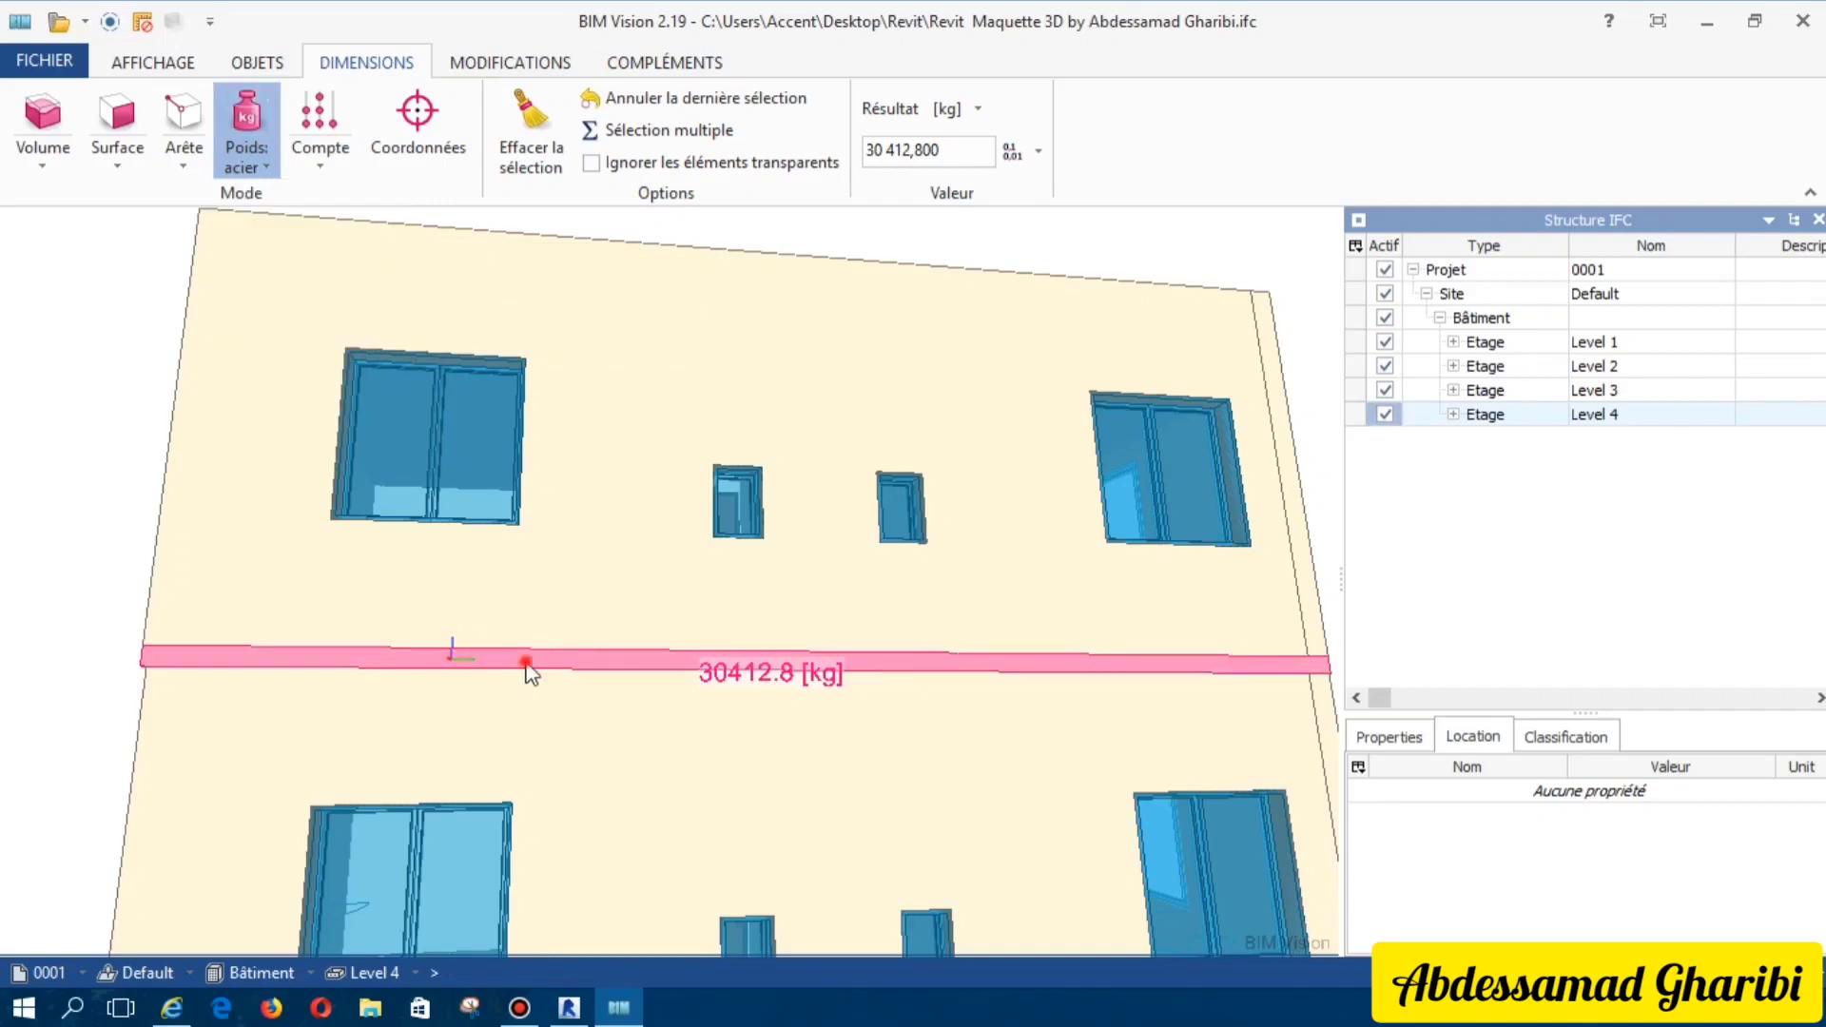
left_click(259, 171)
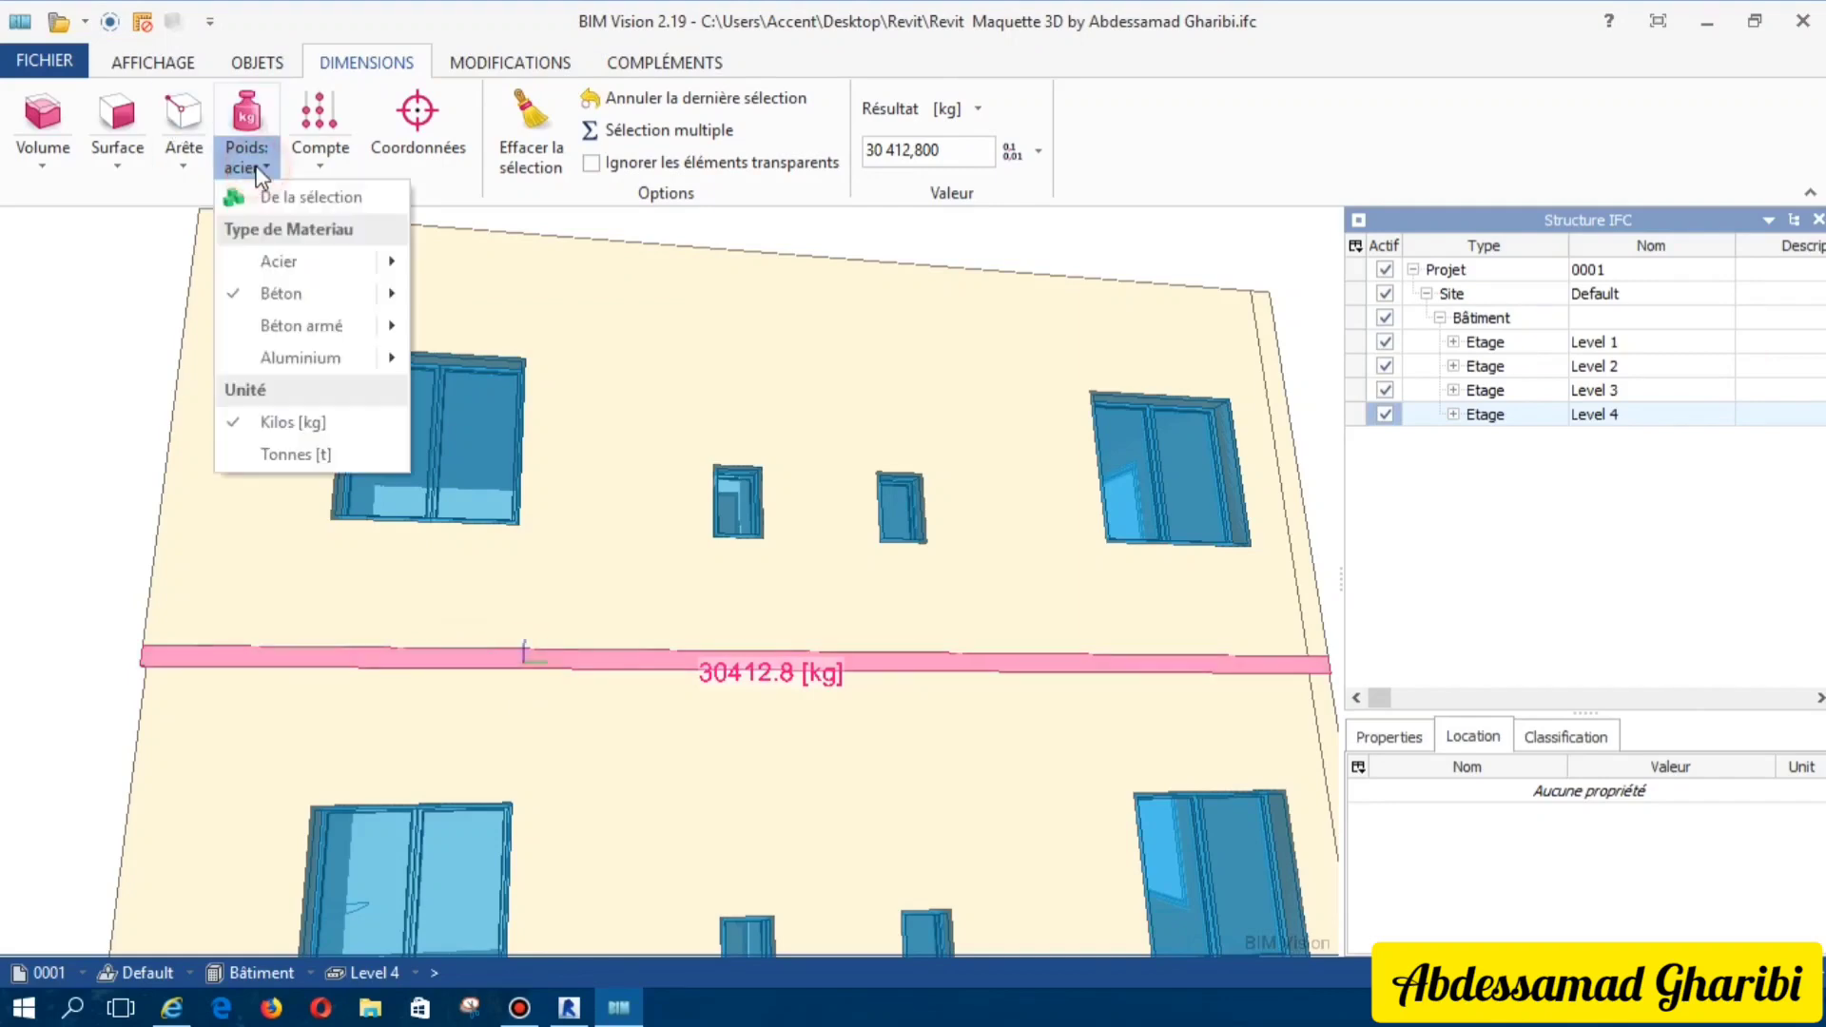
Step: Switch to volume measurement and measure the floor slab and walls, reading 5.697 m³
left_click(45, 118)
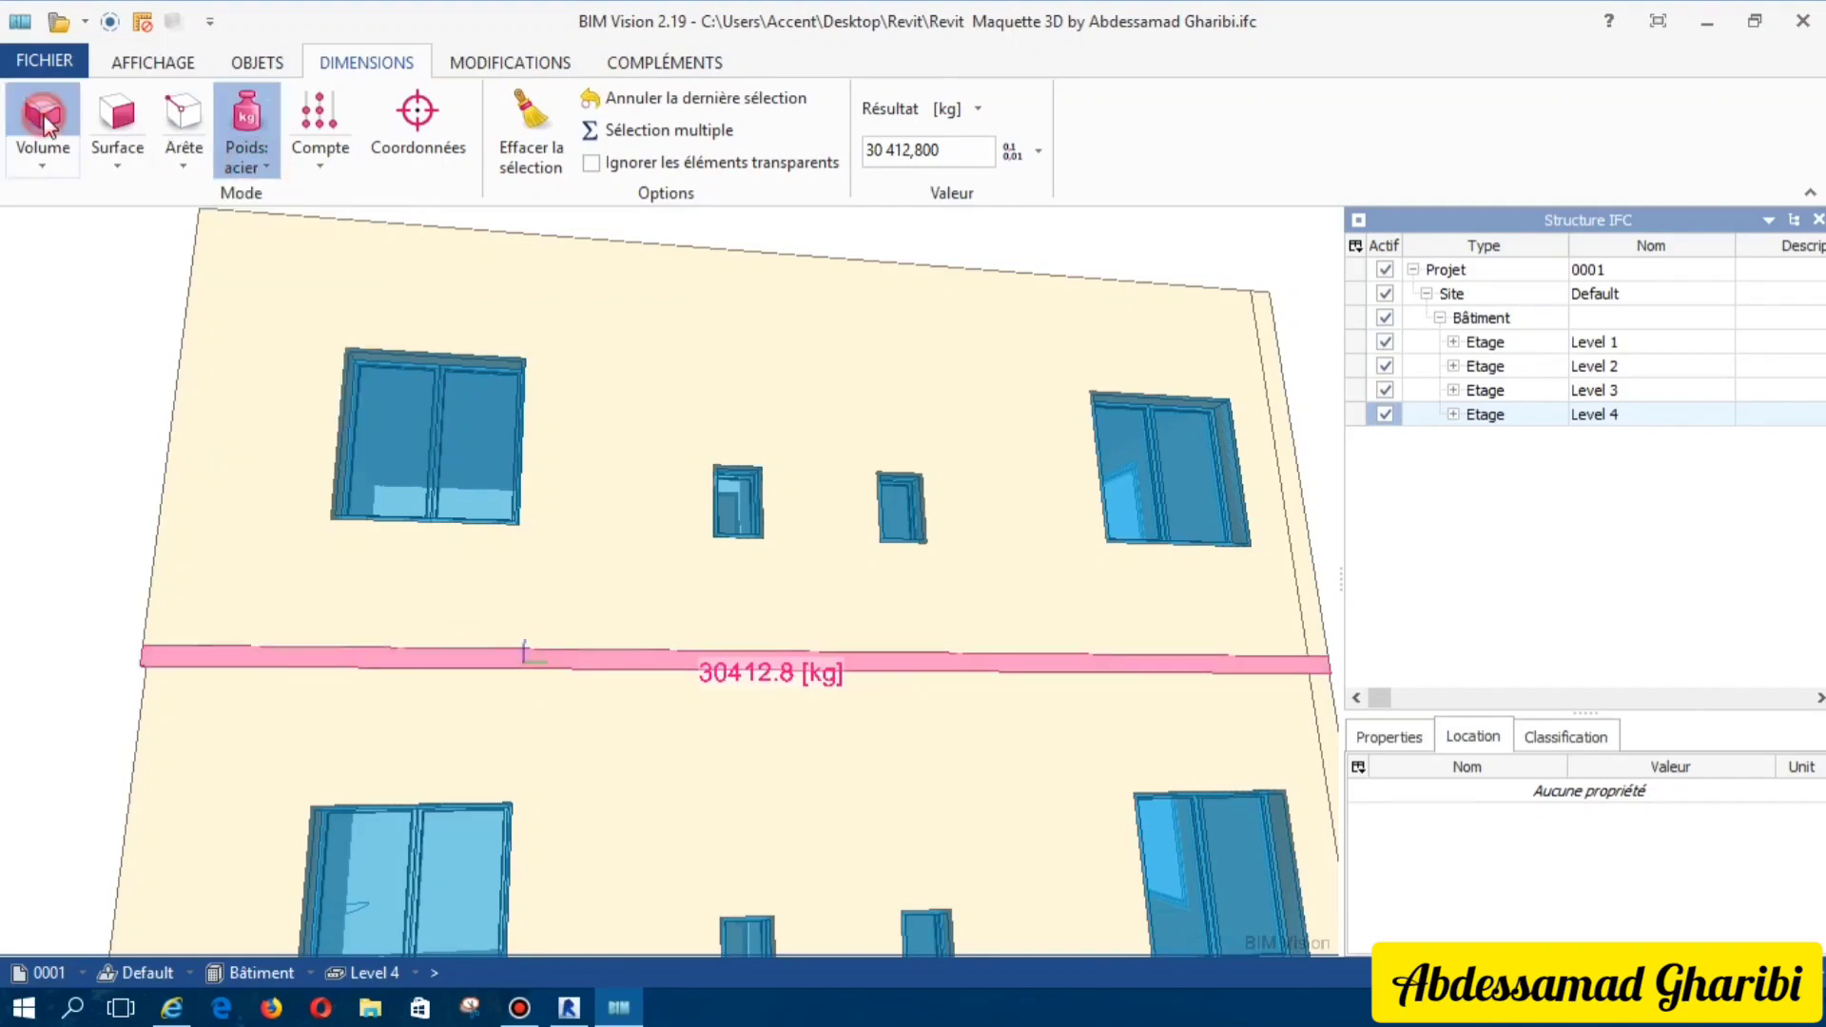
left_click(641, 692)
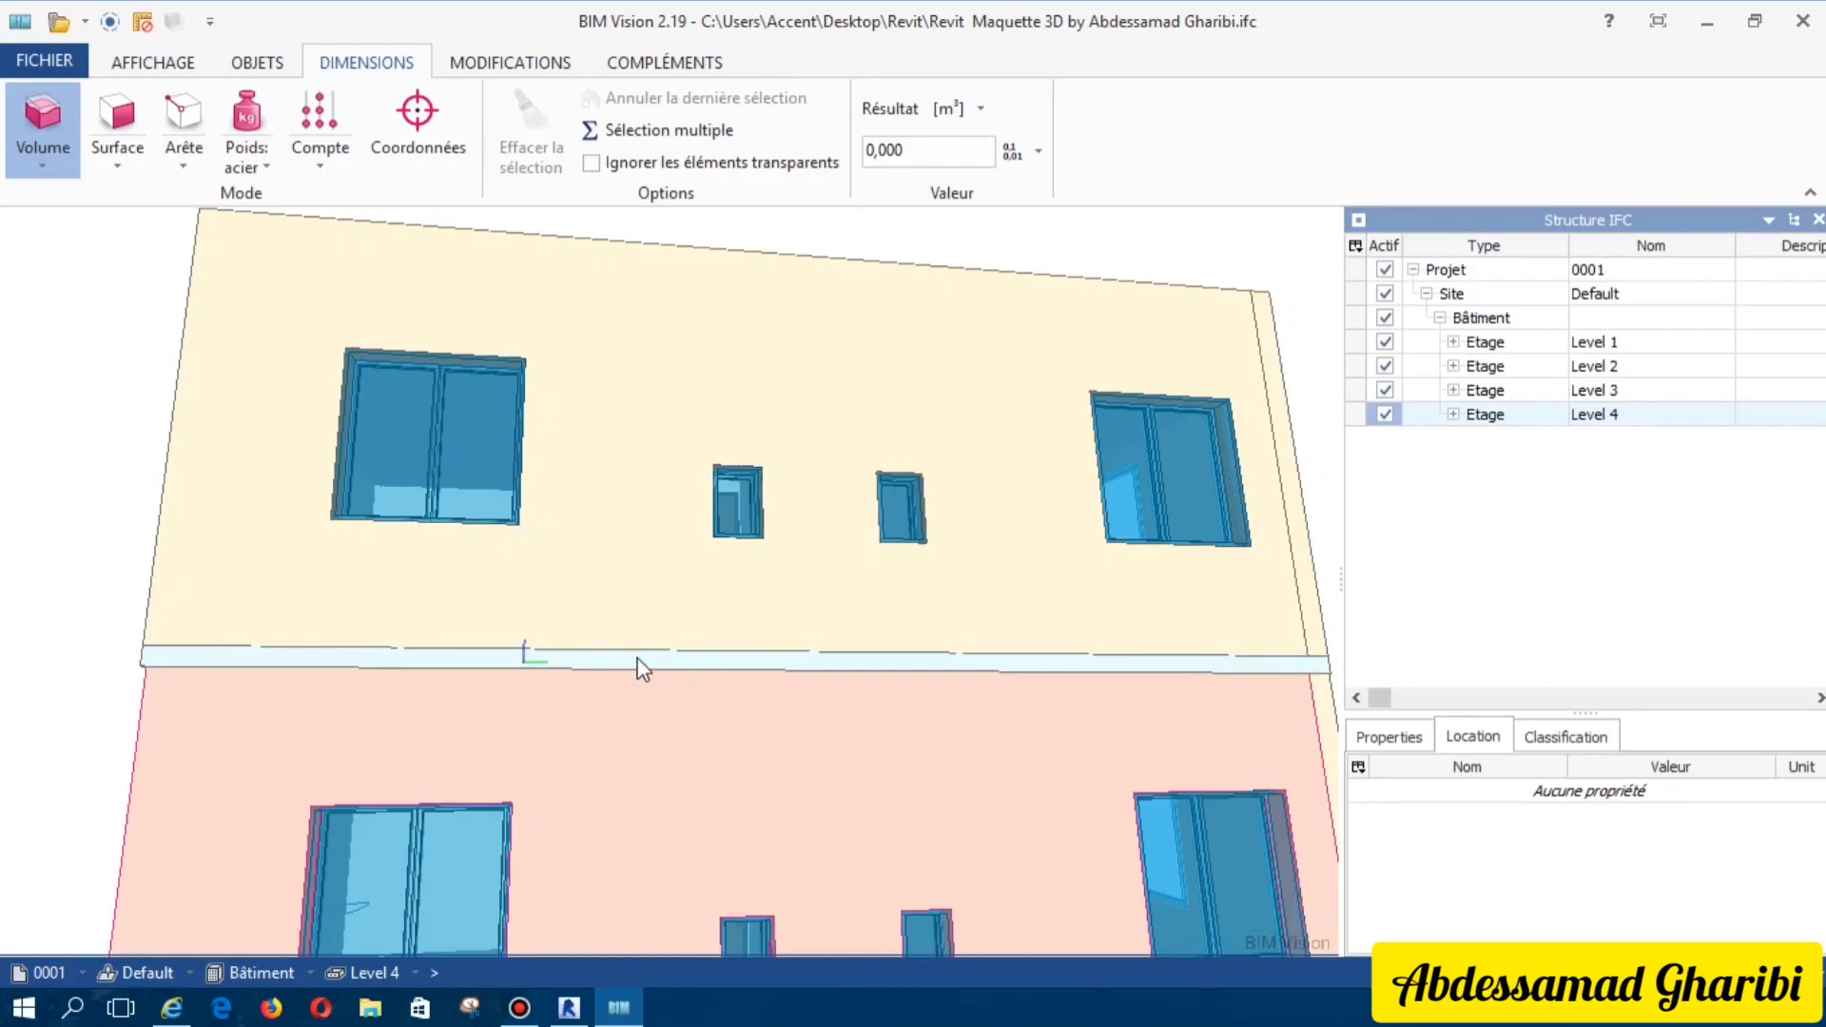
left_click(640, 664)
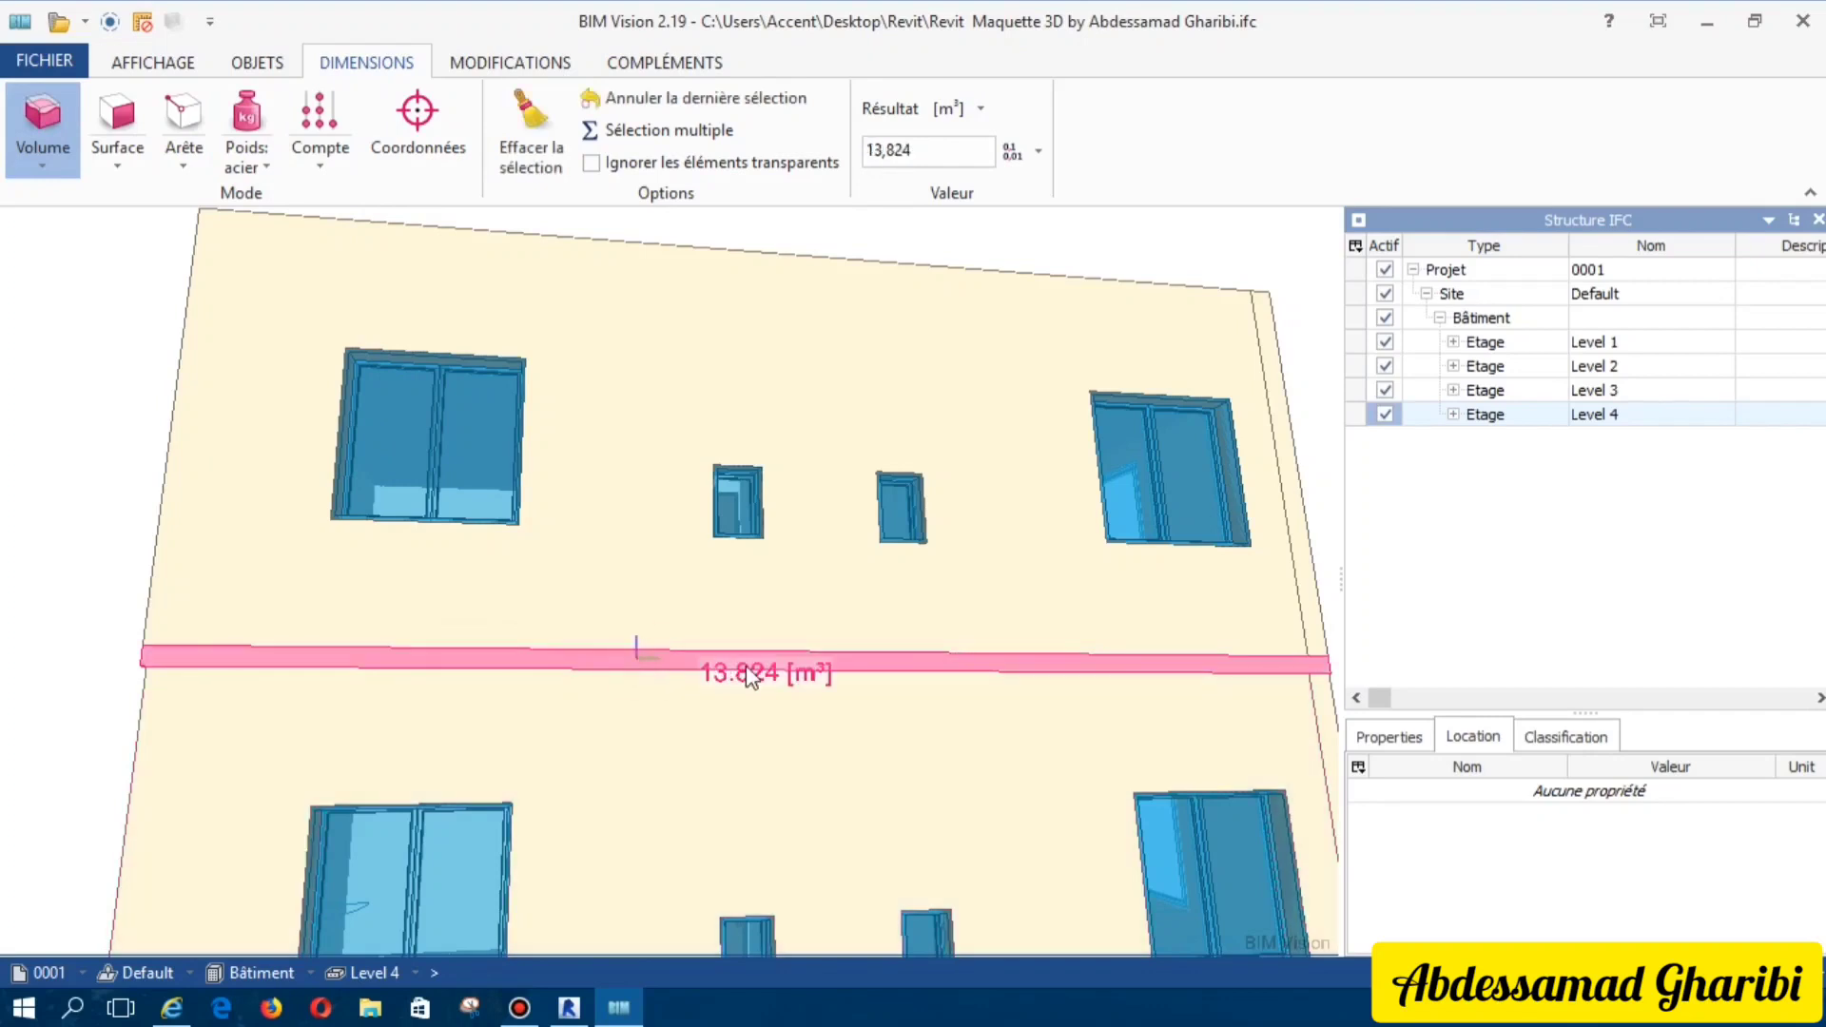
left_click(649, 409)
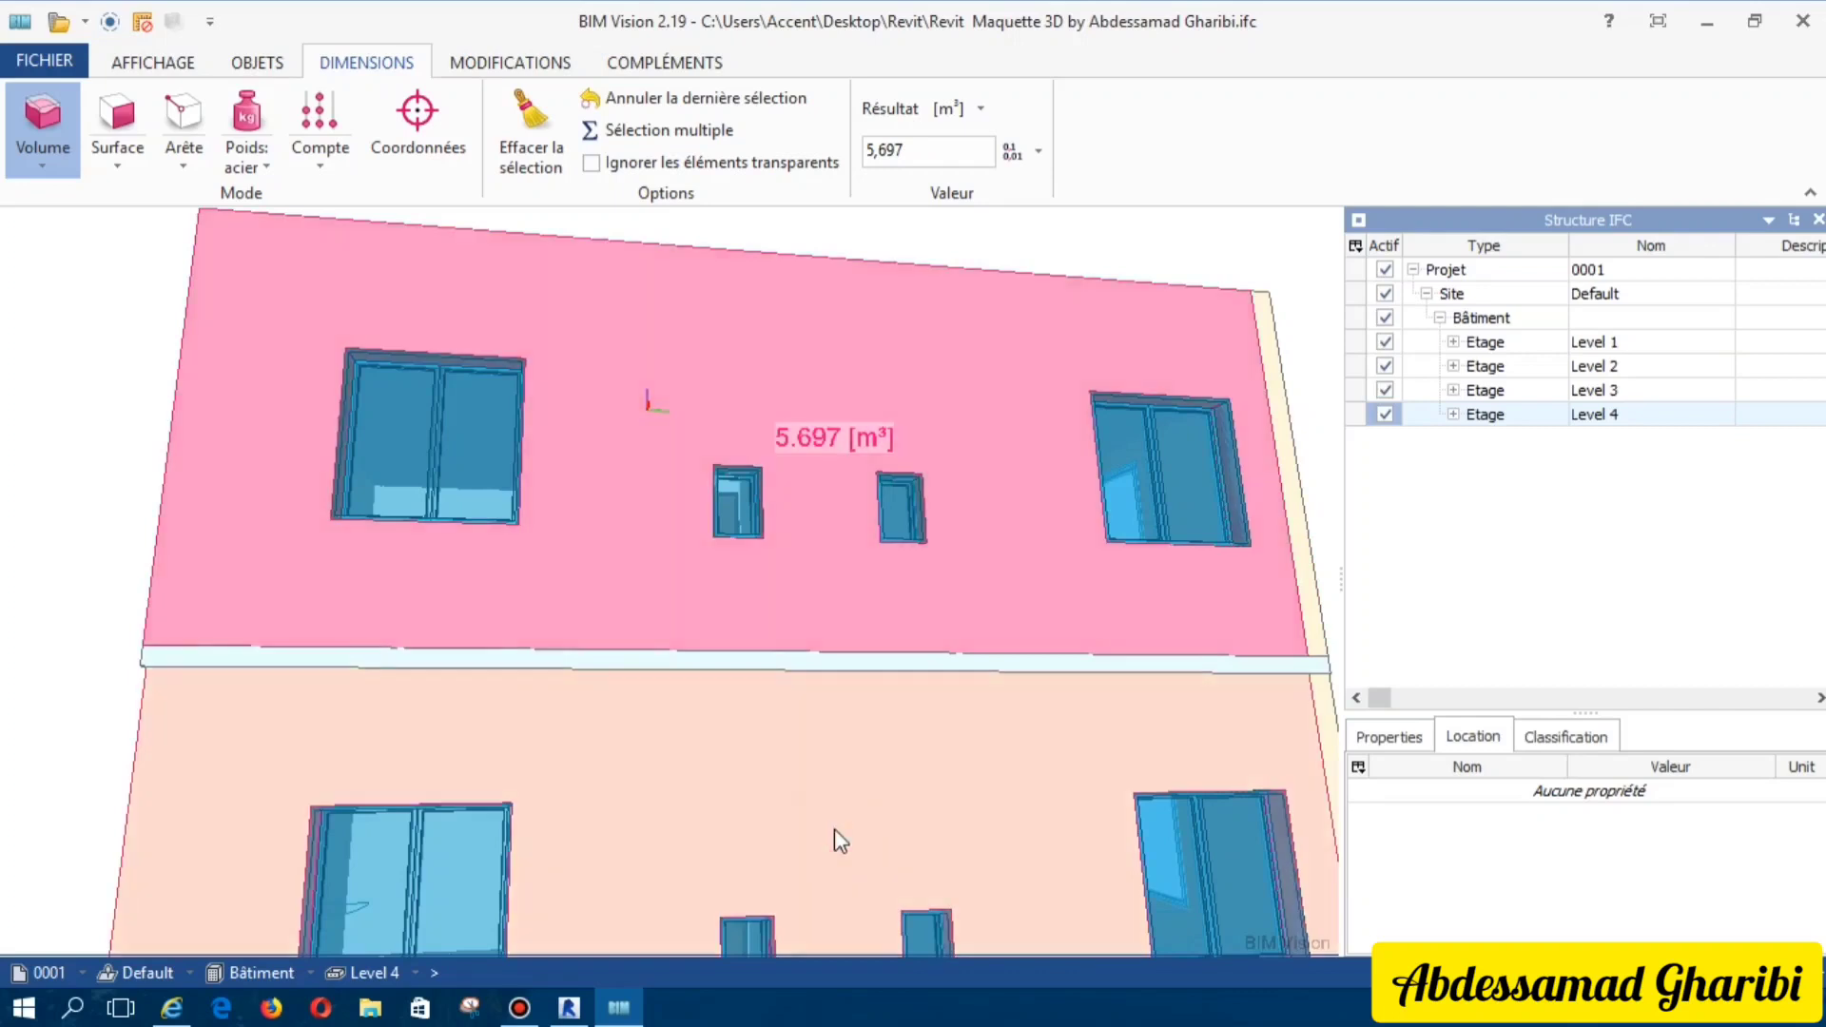
left_click(835, 830)
Step: Zoom out, orbit the building, and show the weight options with the 2500 kg/m³ Béton armé density
scroll(698, 723, "down", 2)
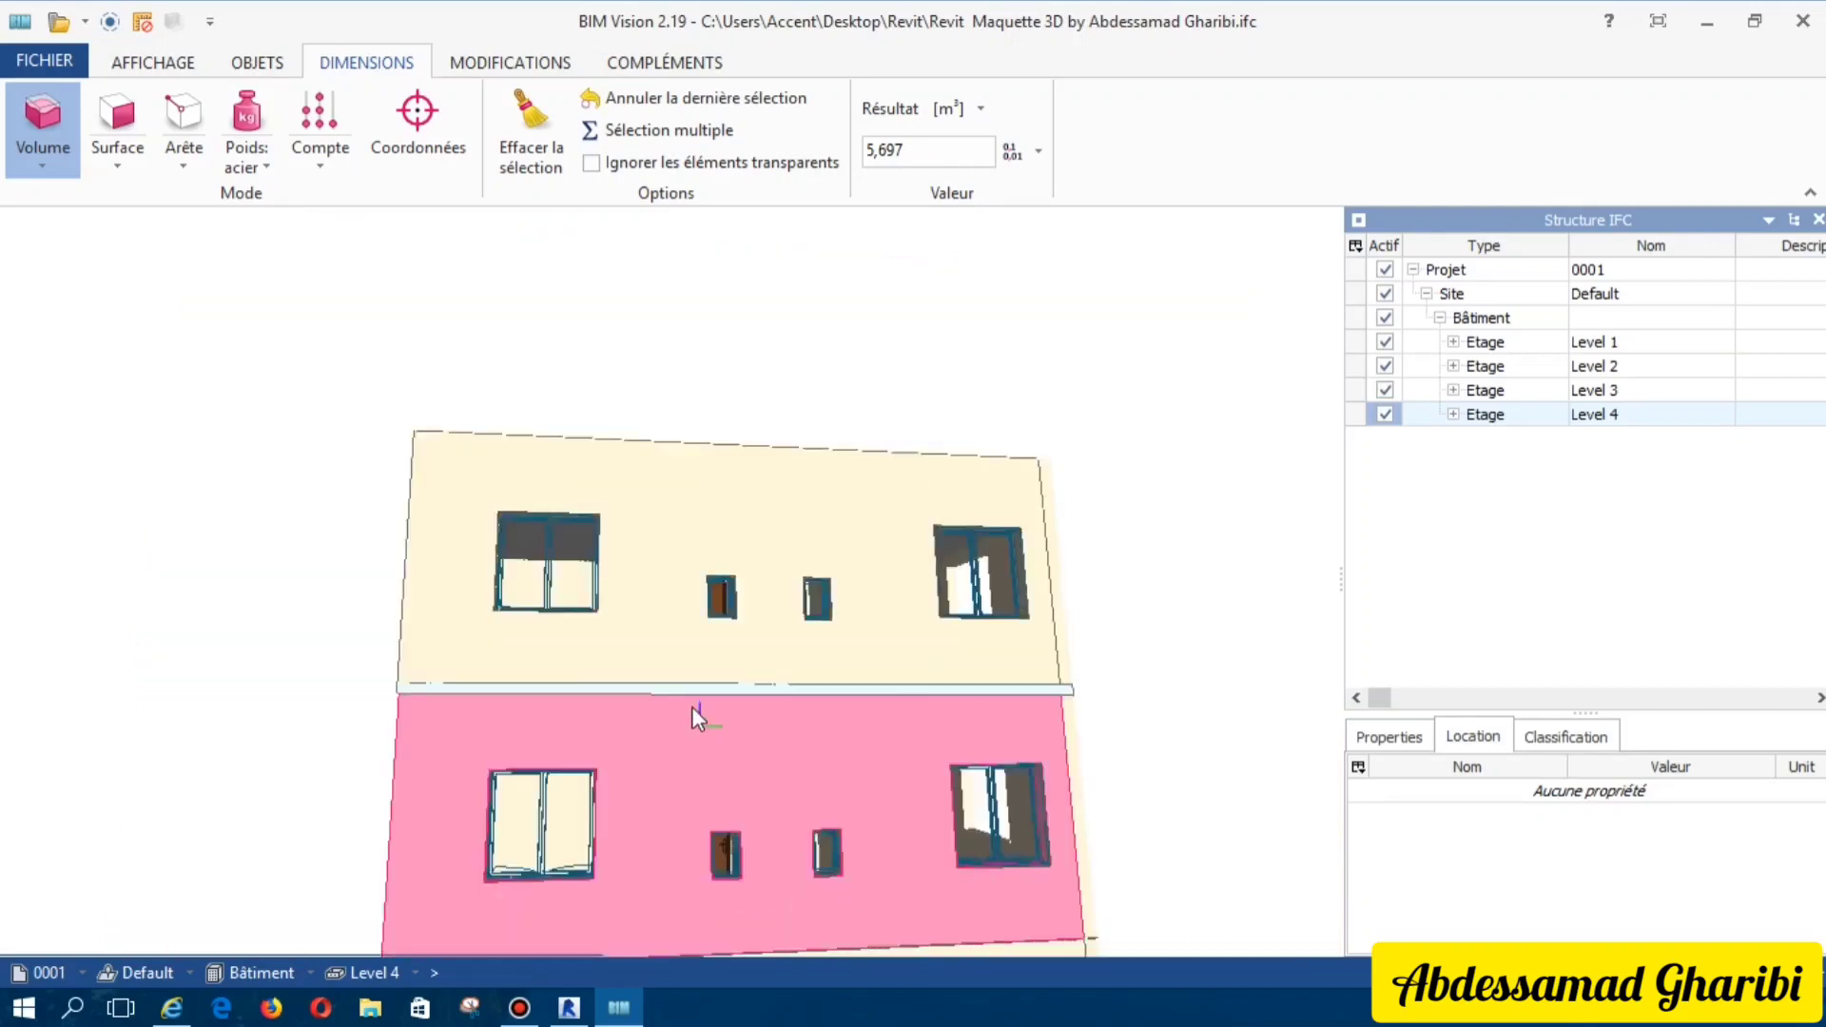
scroll(692, 706, "down", 2)
scroll(683, 699, "down", 2)
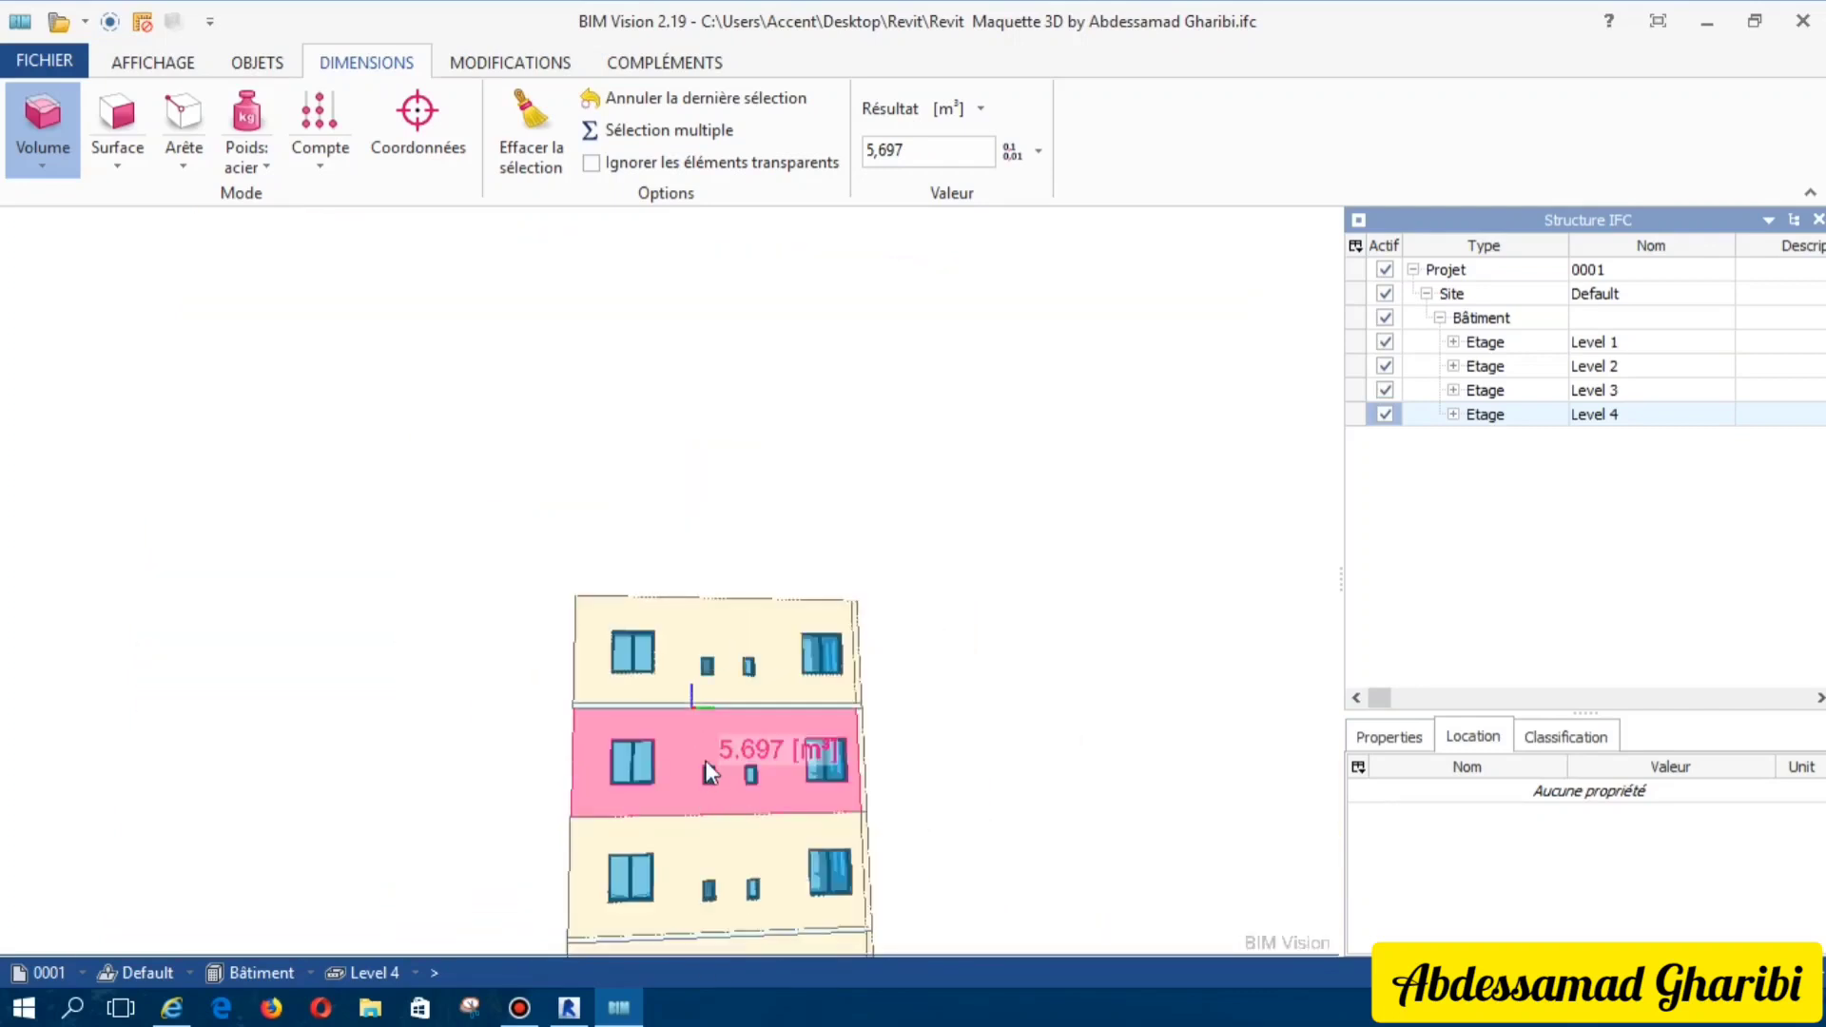
scroll(709, 772, "down", 2)
scroll(714, 785, "down", 1)
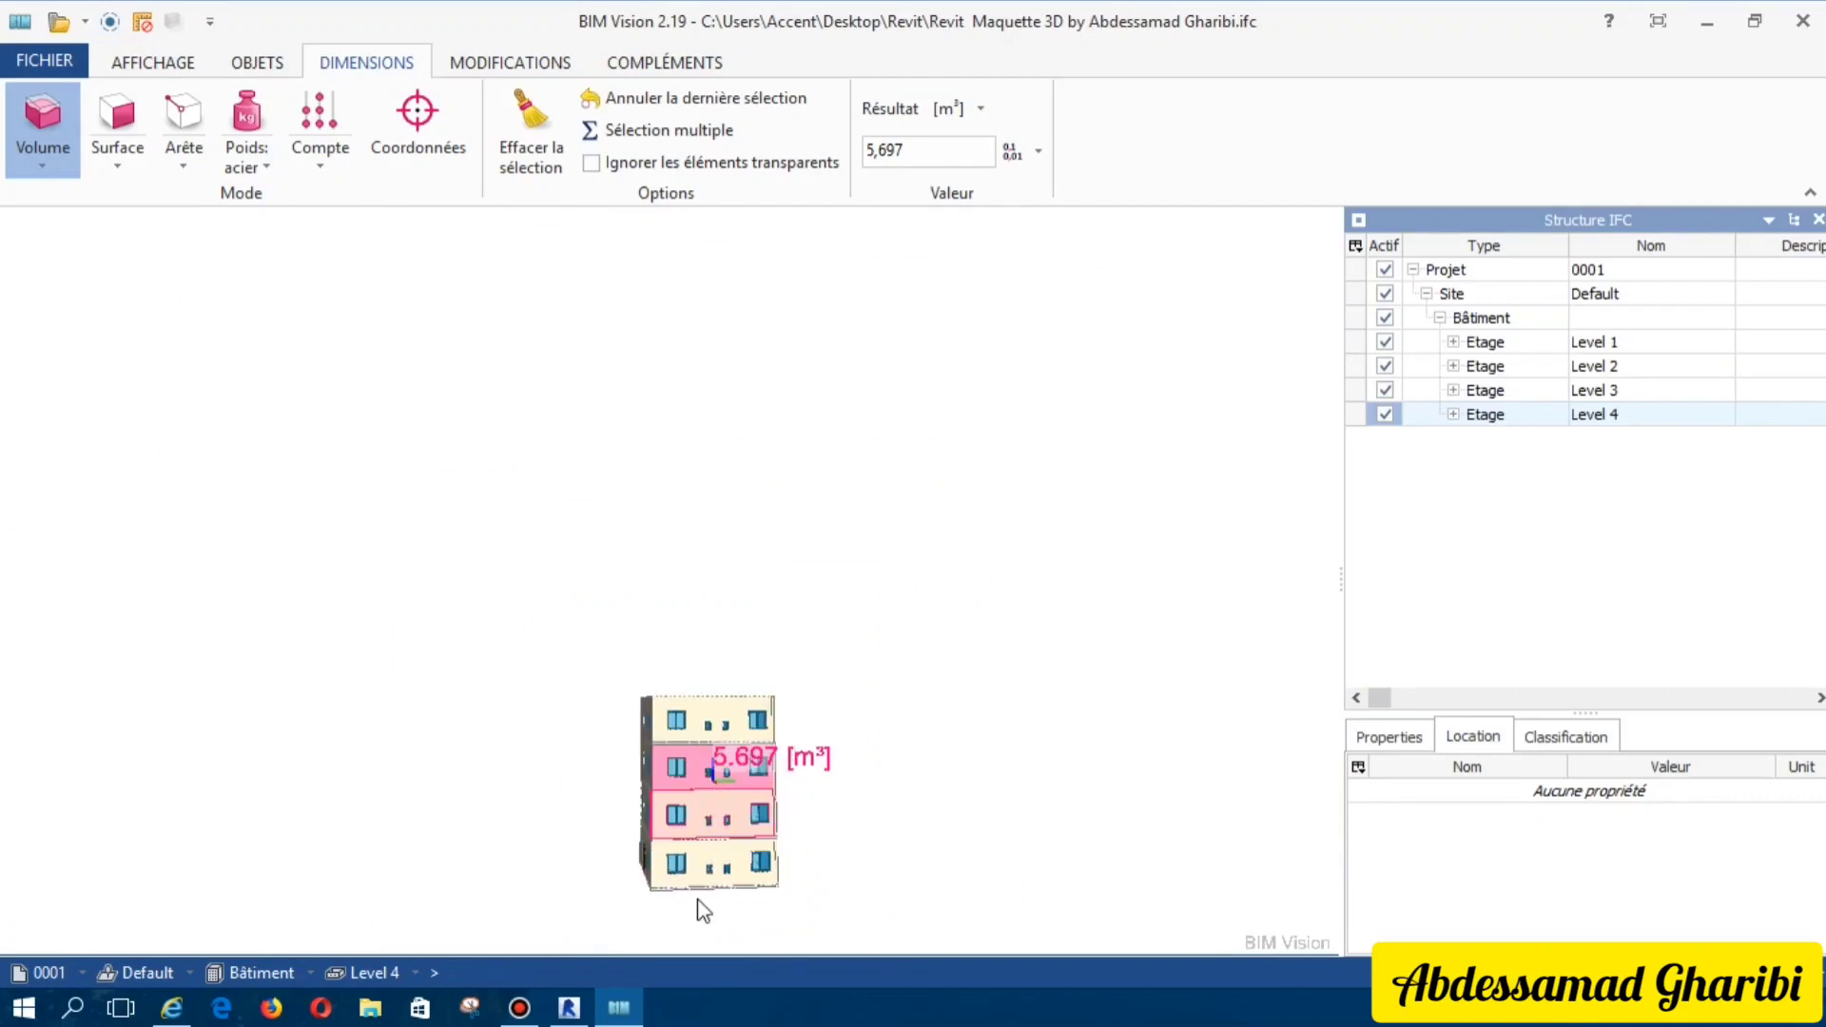
left_click_drag(579, 904, 441, 856)
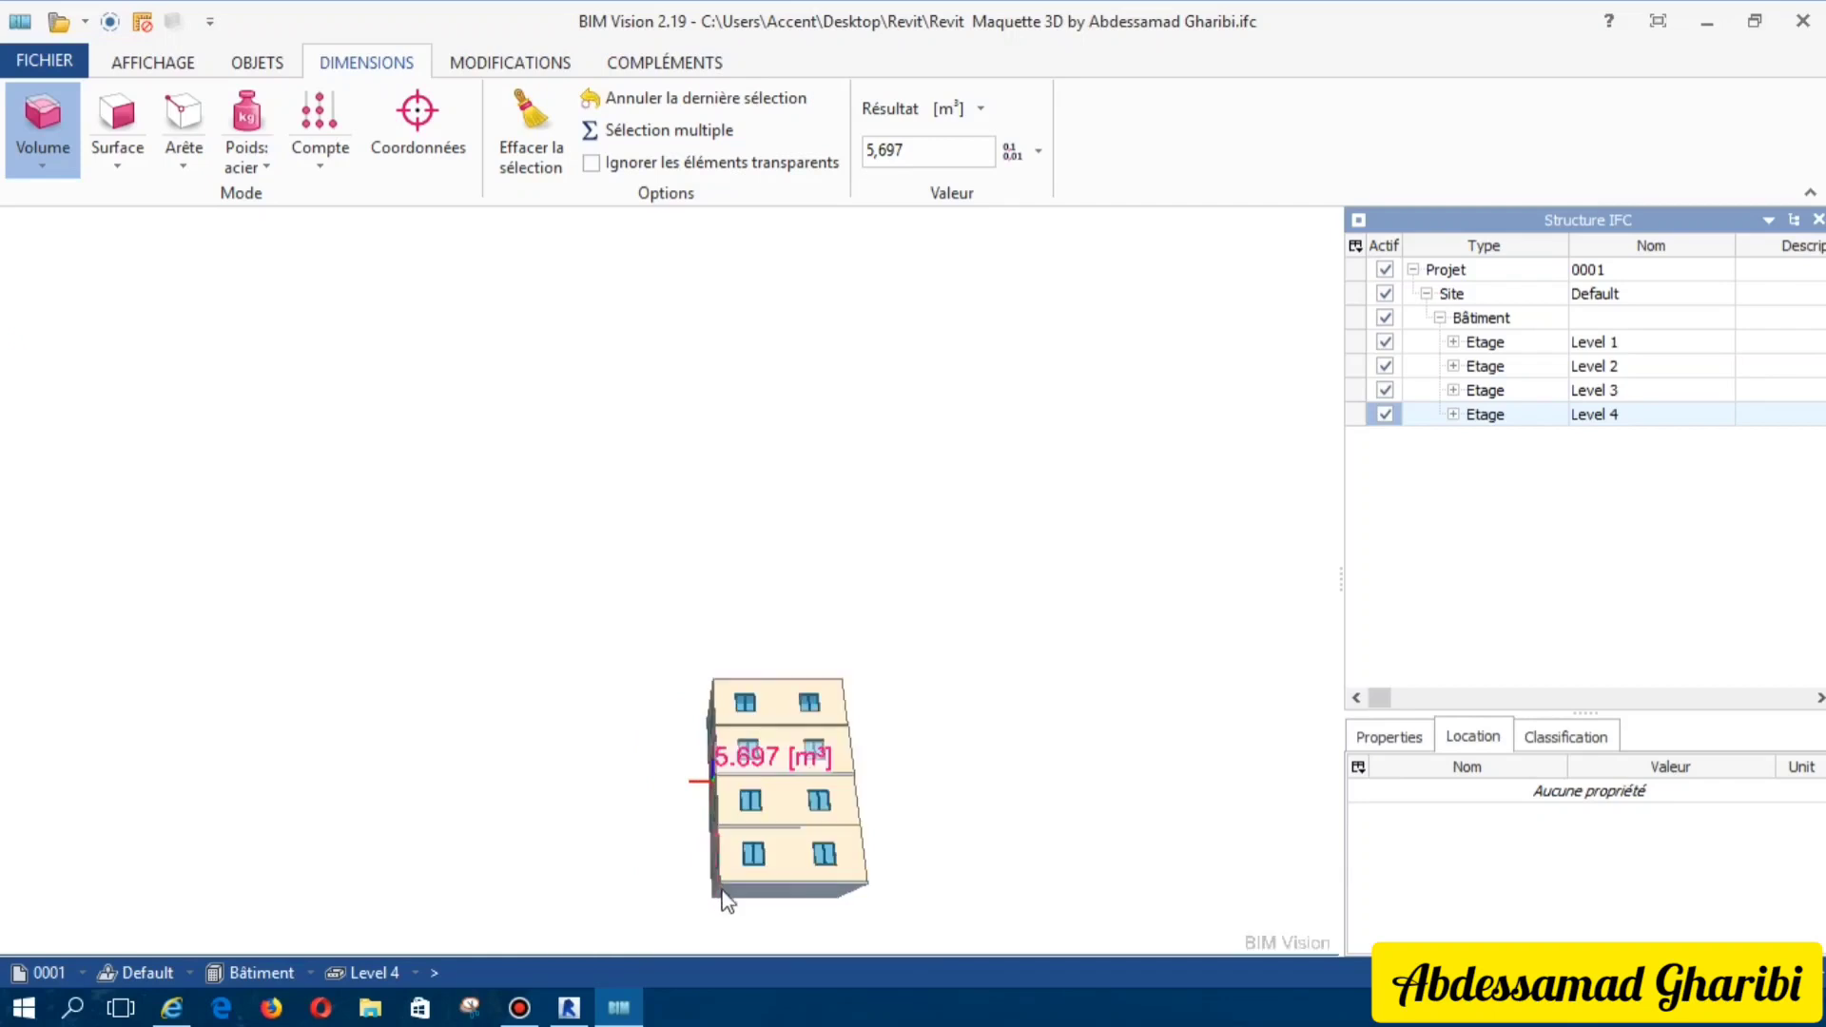
left_click(271, 169)
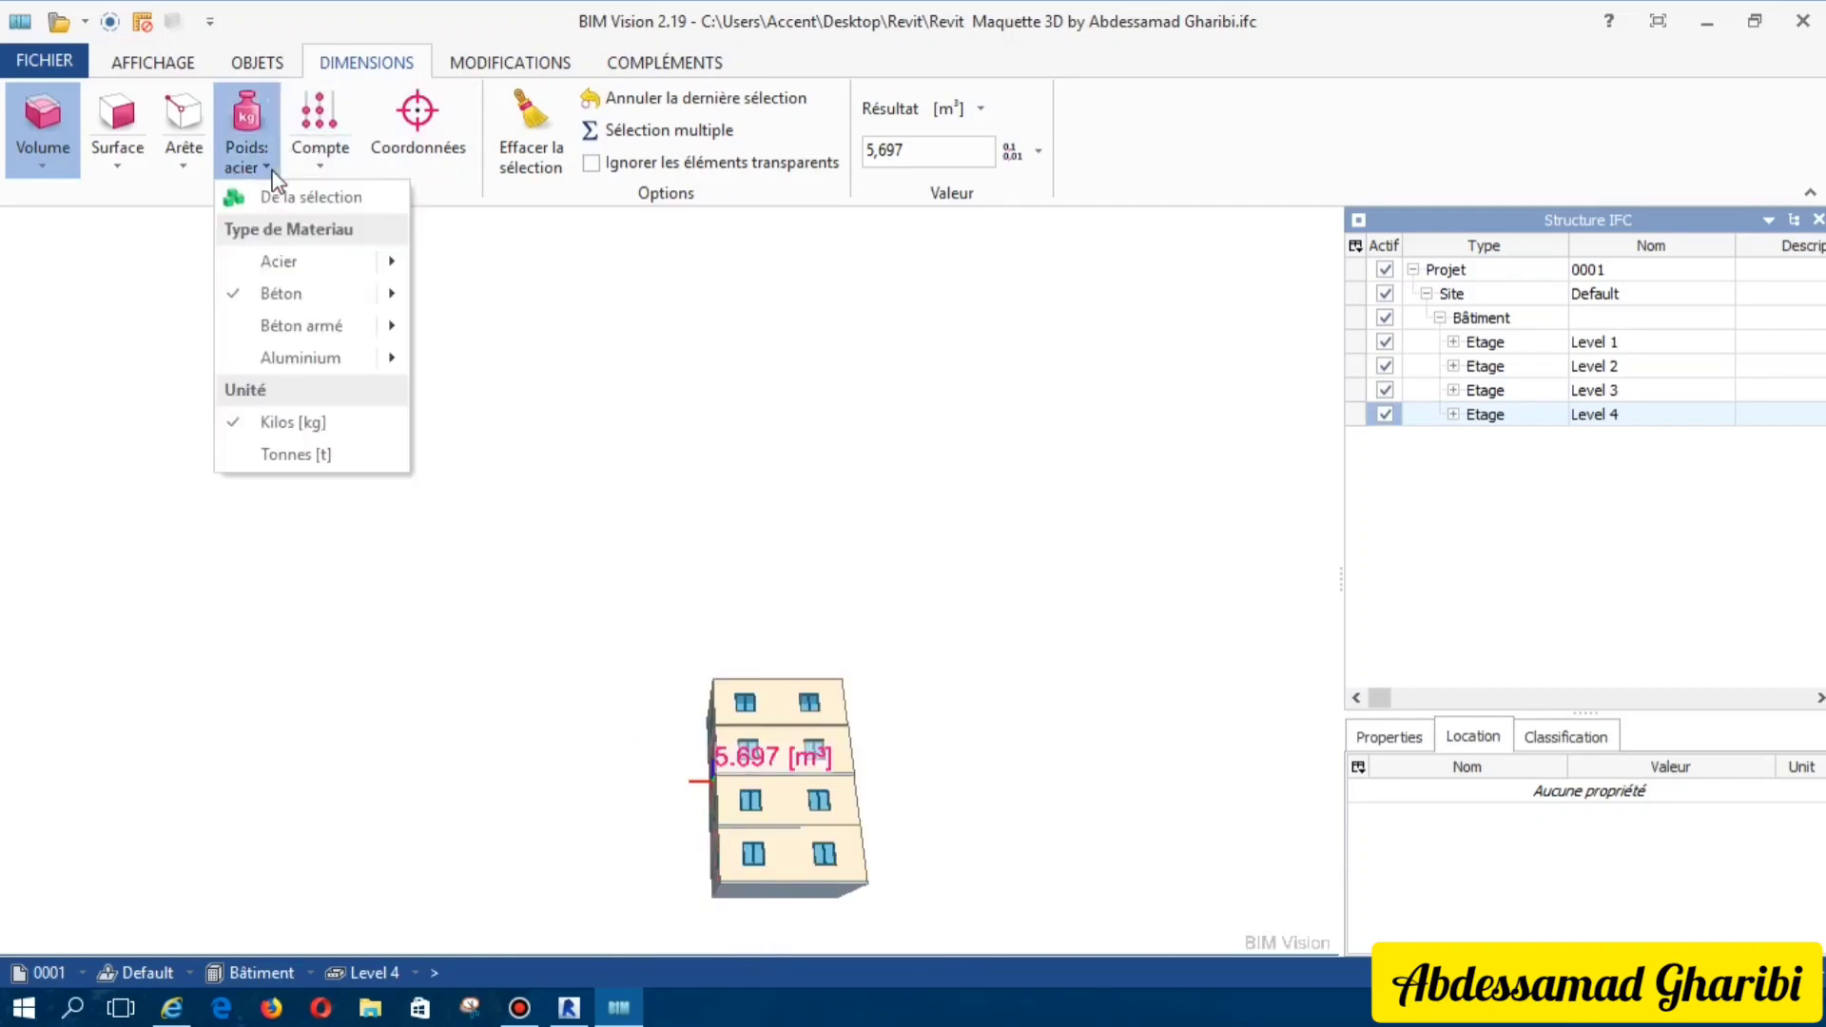
mouse_move(300, 326)
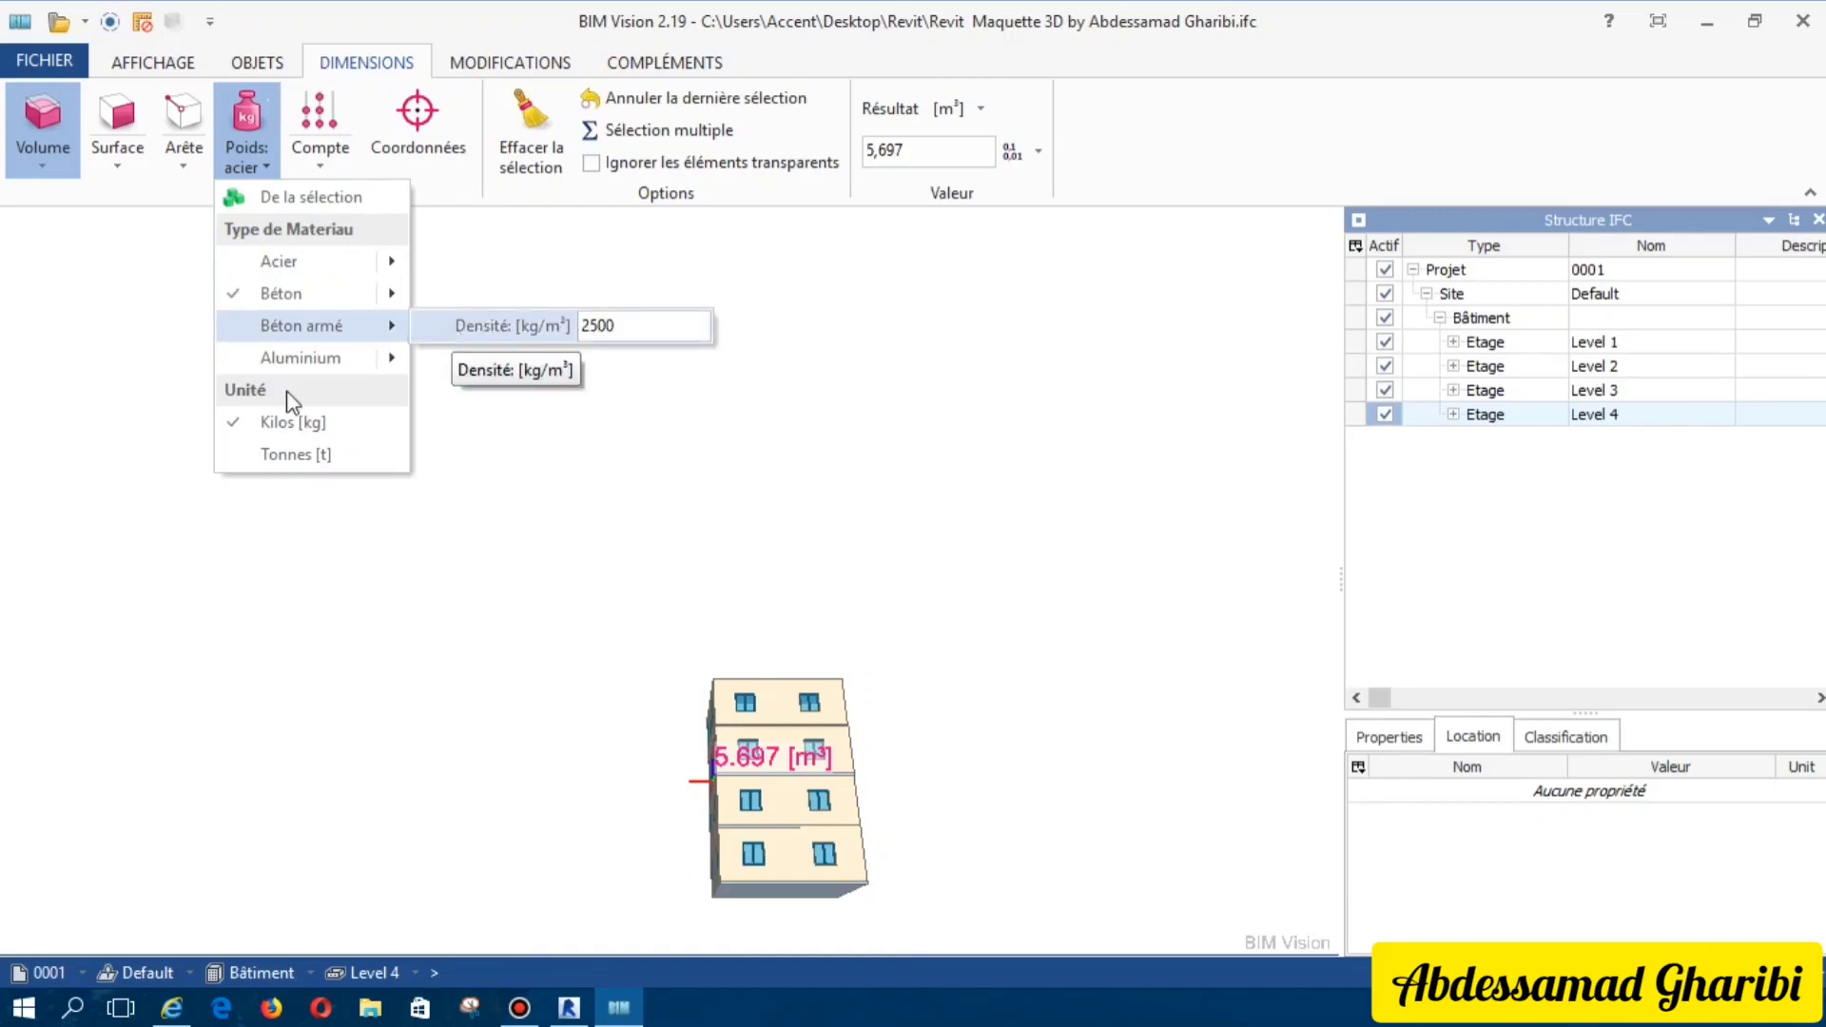
Step: Show weights in tonnes, confirm the 2200 kg/m³ concrete density, and measure the bottom slab at 30.413 t
left_click(283, 455)
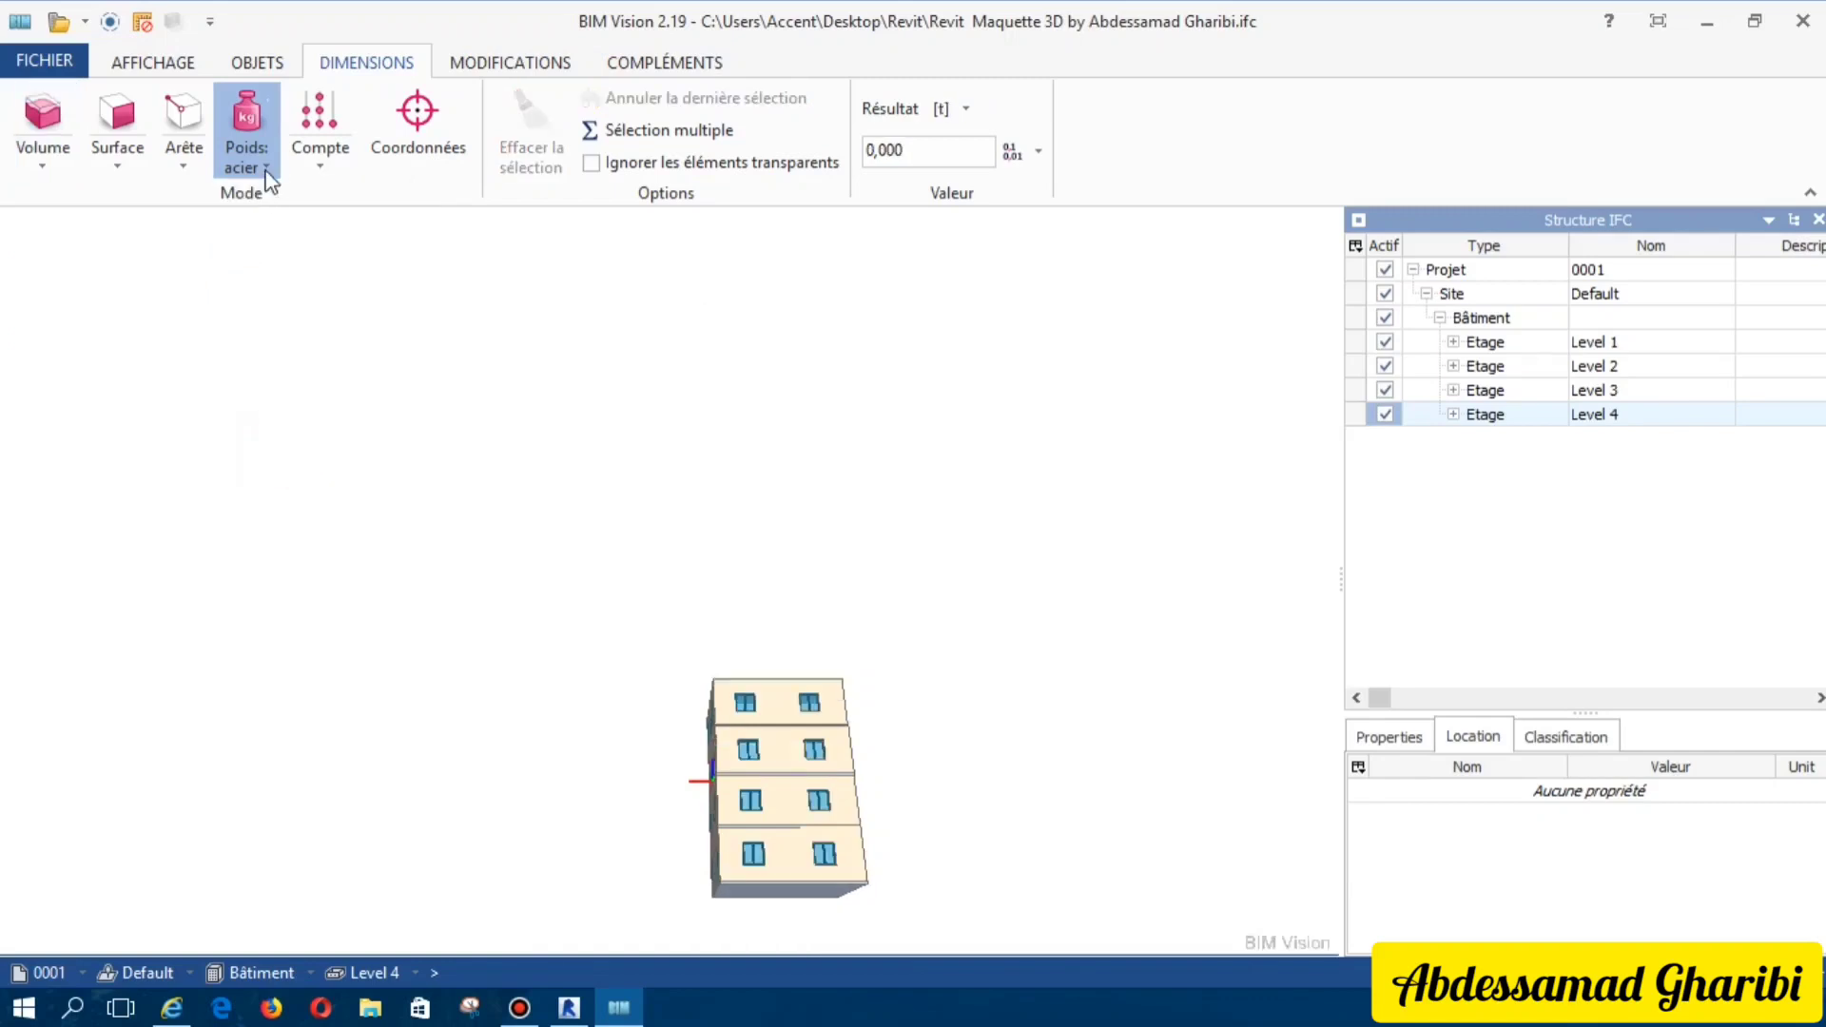
left_click(266, 177)
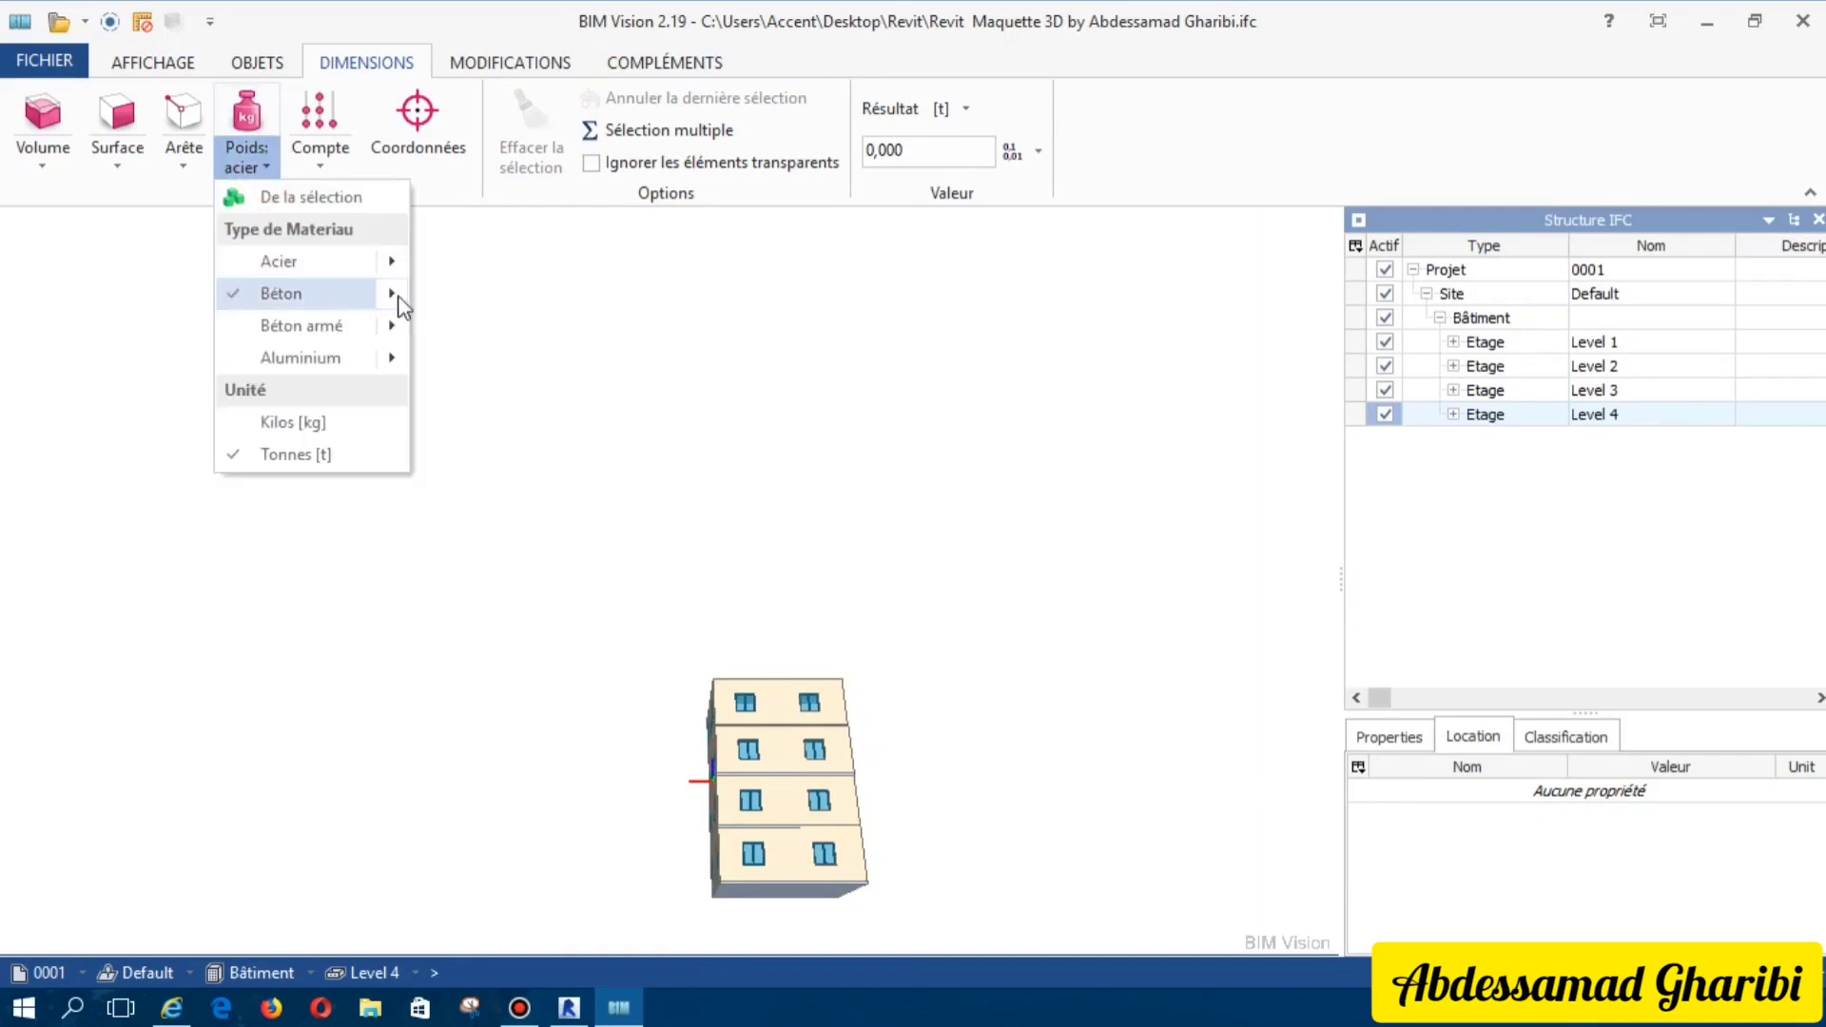
mouse_move(307, 294)
left_click(597, 294)
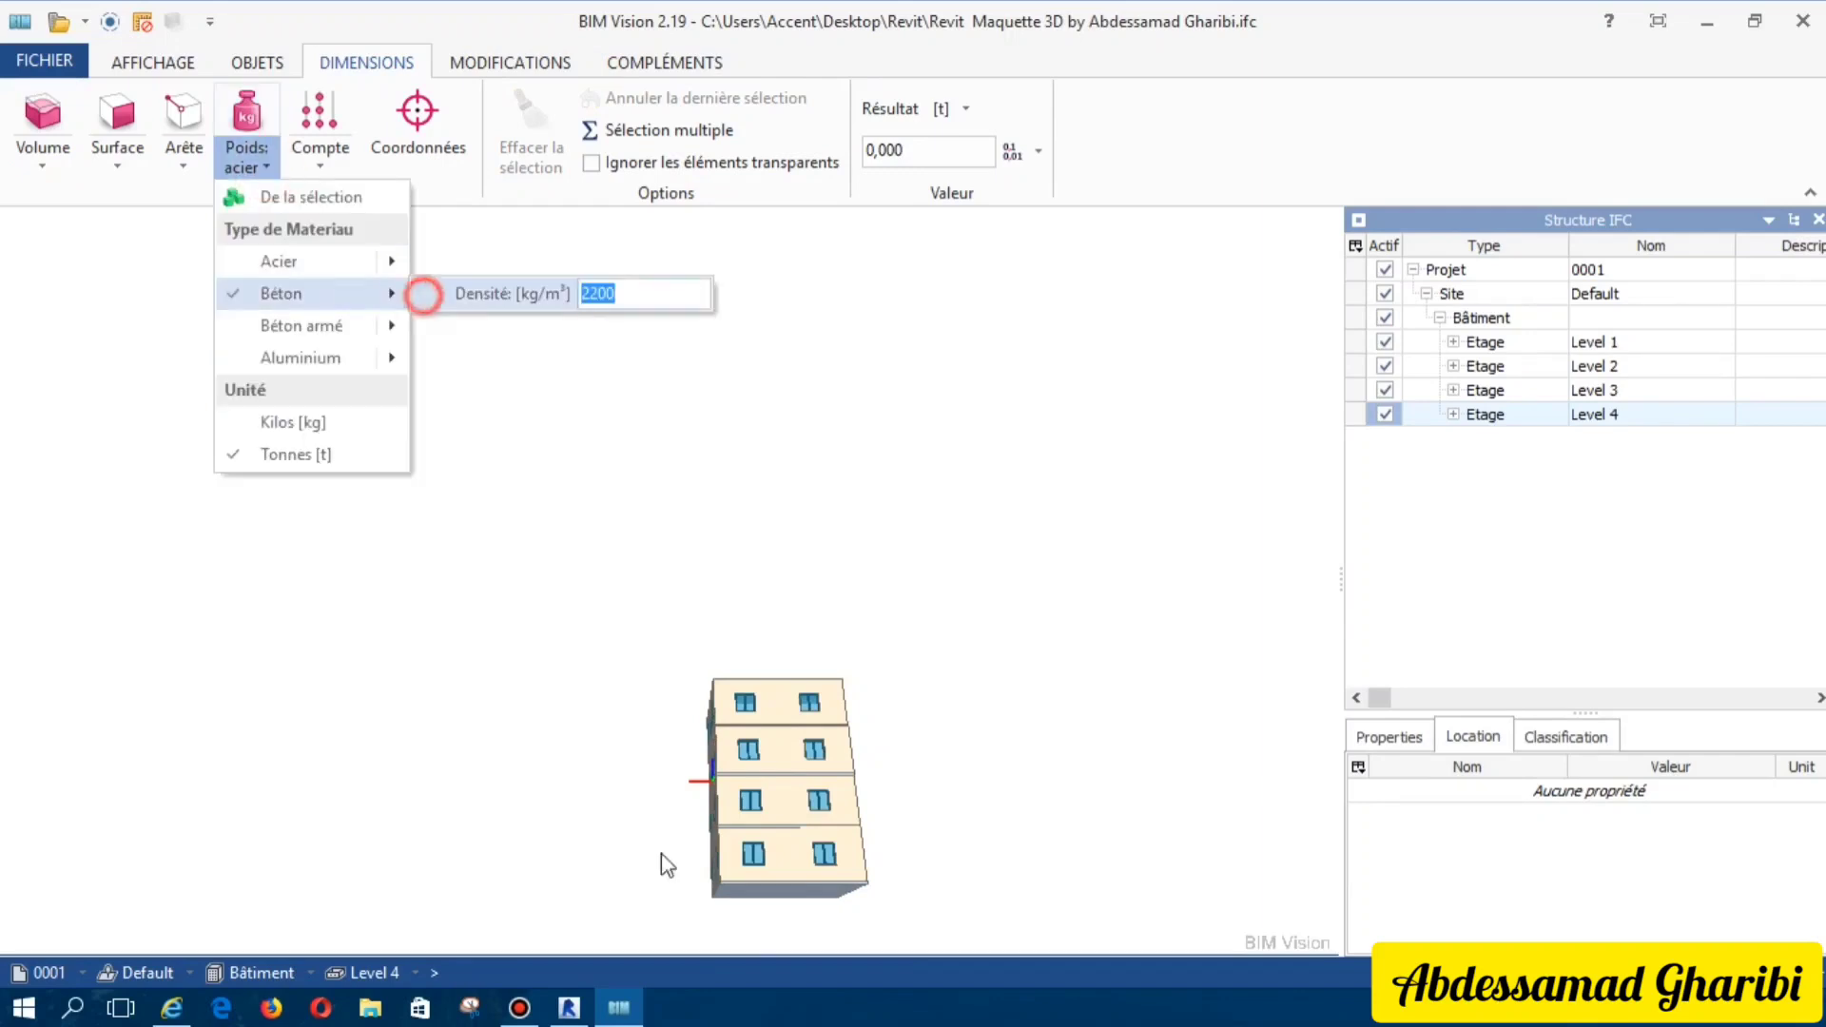
left_click(805, 899)
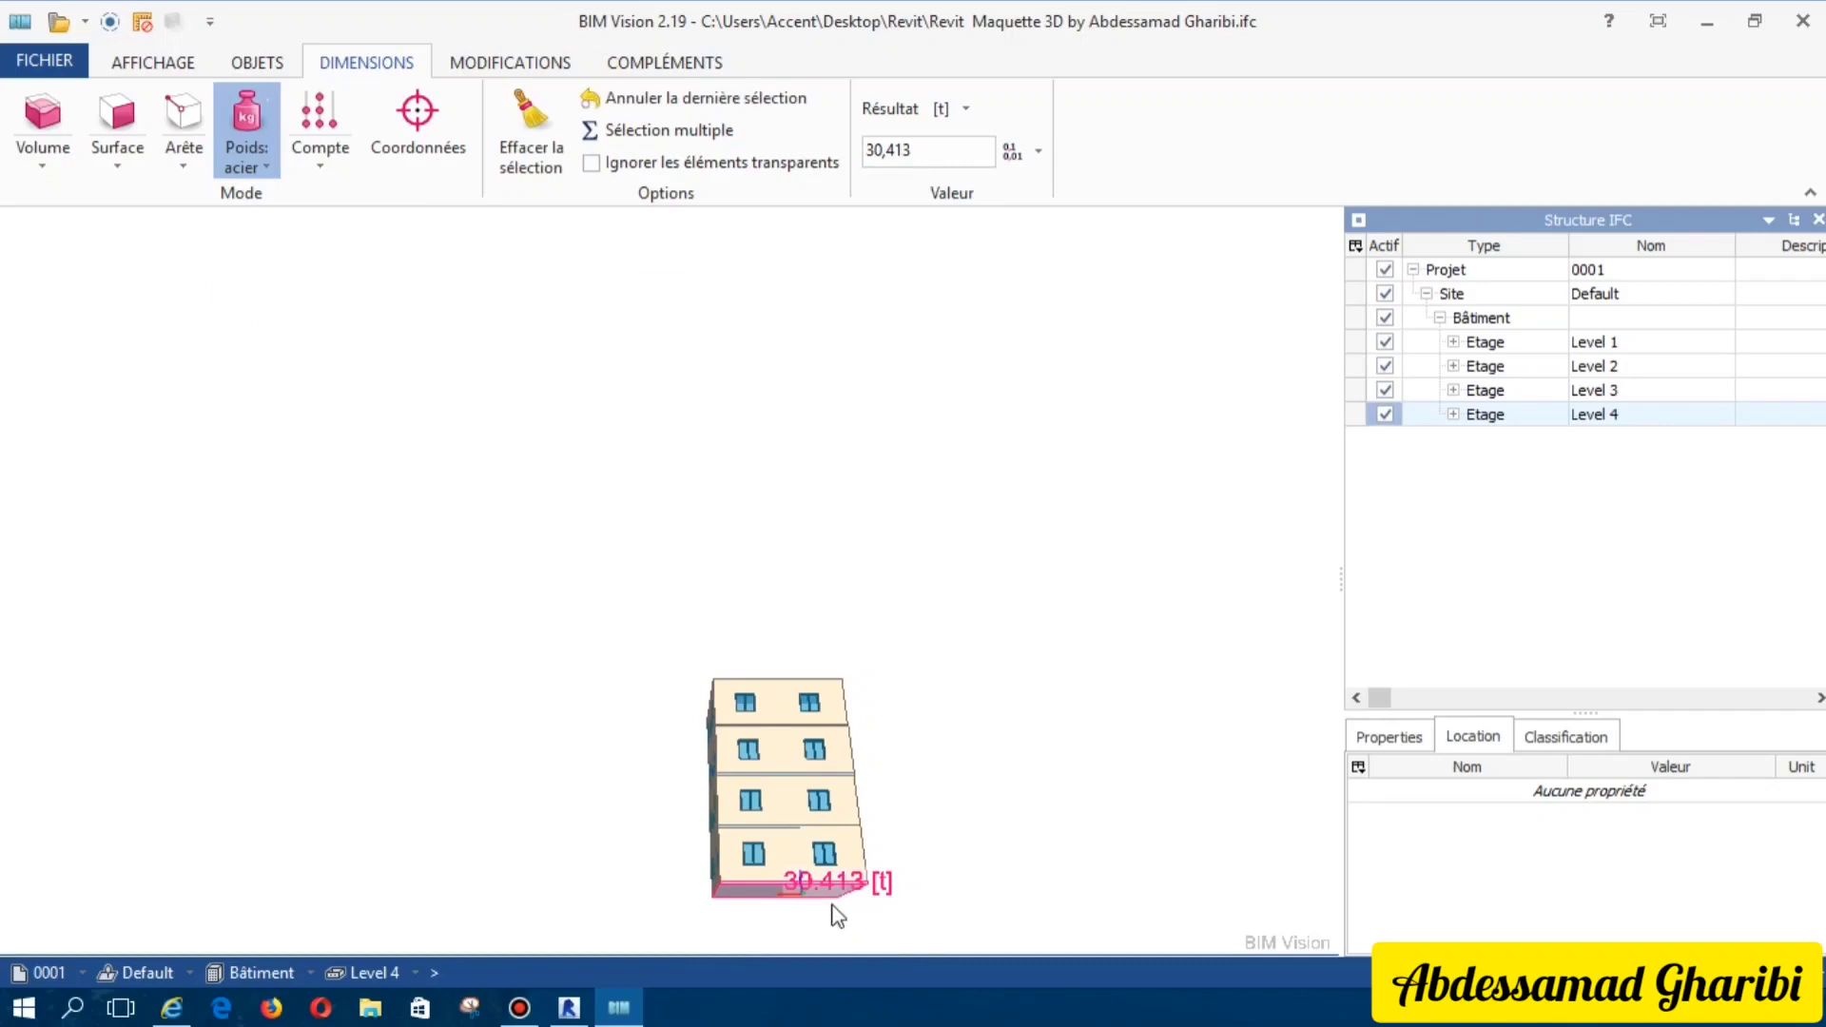
Step: Zoom in on the model, then switch to Revit and open the project's 3D view
scroll(836, 915, "up", 1)
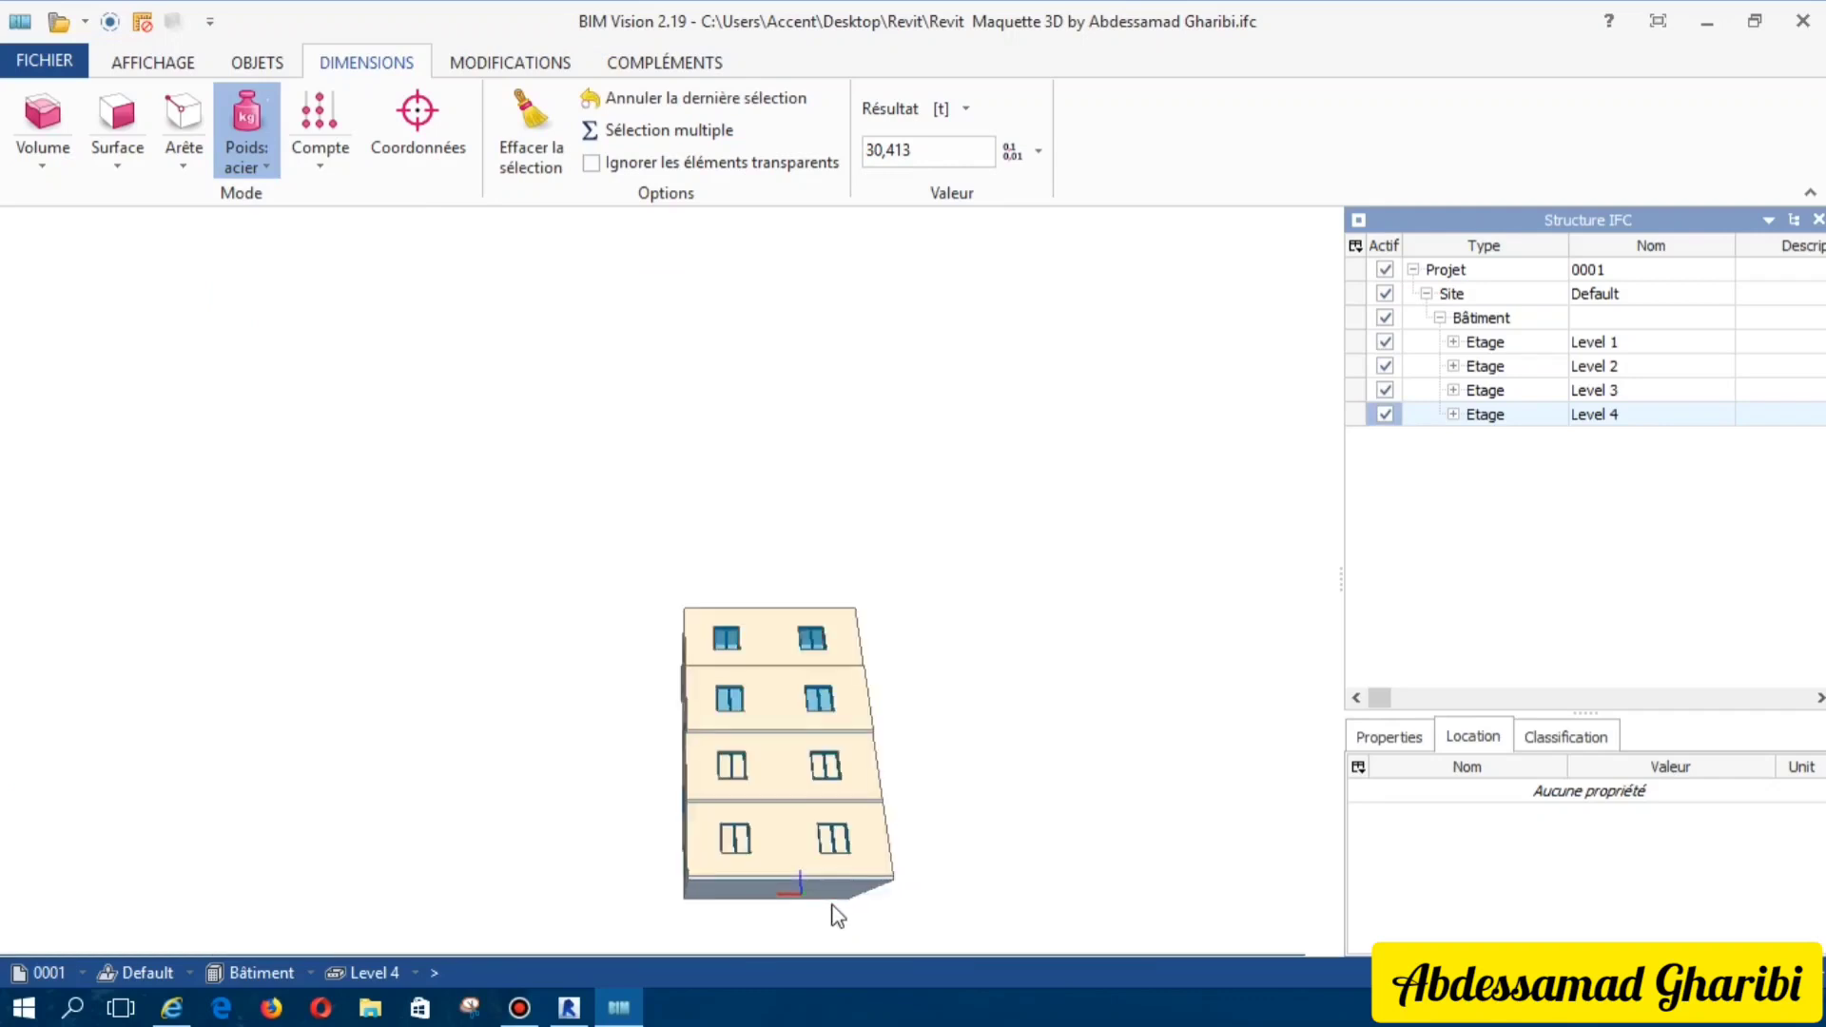
scroll(837, 915, "up", 3)
scroll(836, 915, "up", 2)
scroll(837, 915, "up", 2)
scroll(834, 899, "up", 1)
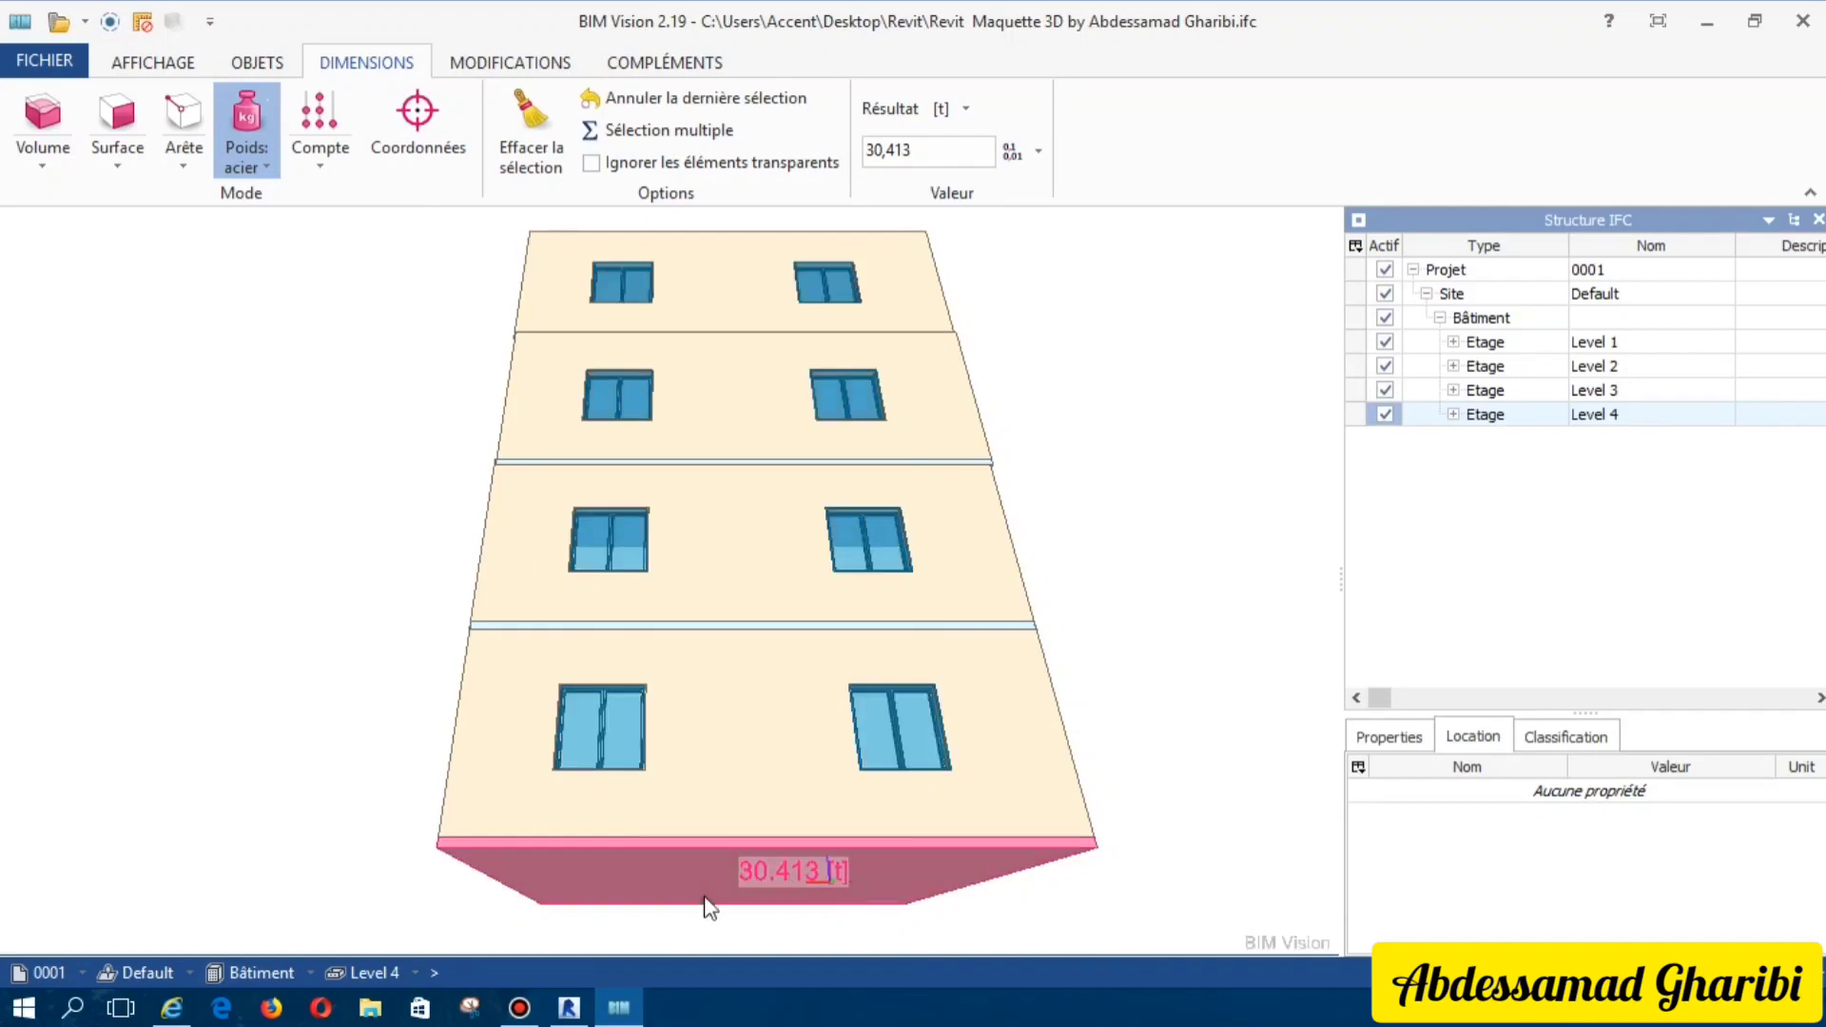
left_click(569, 1007)
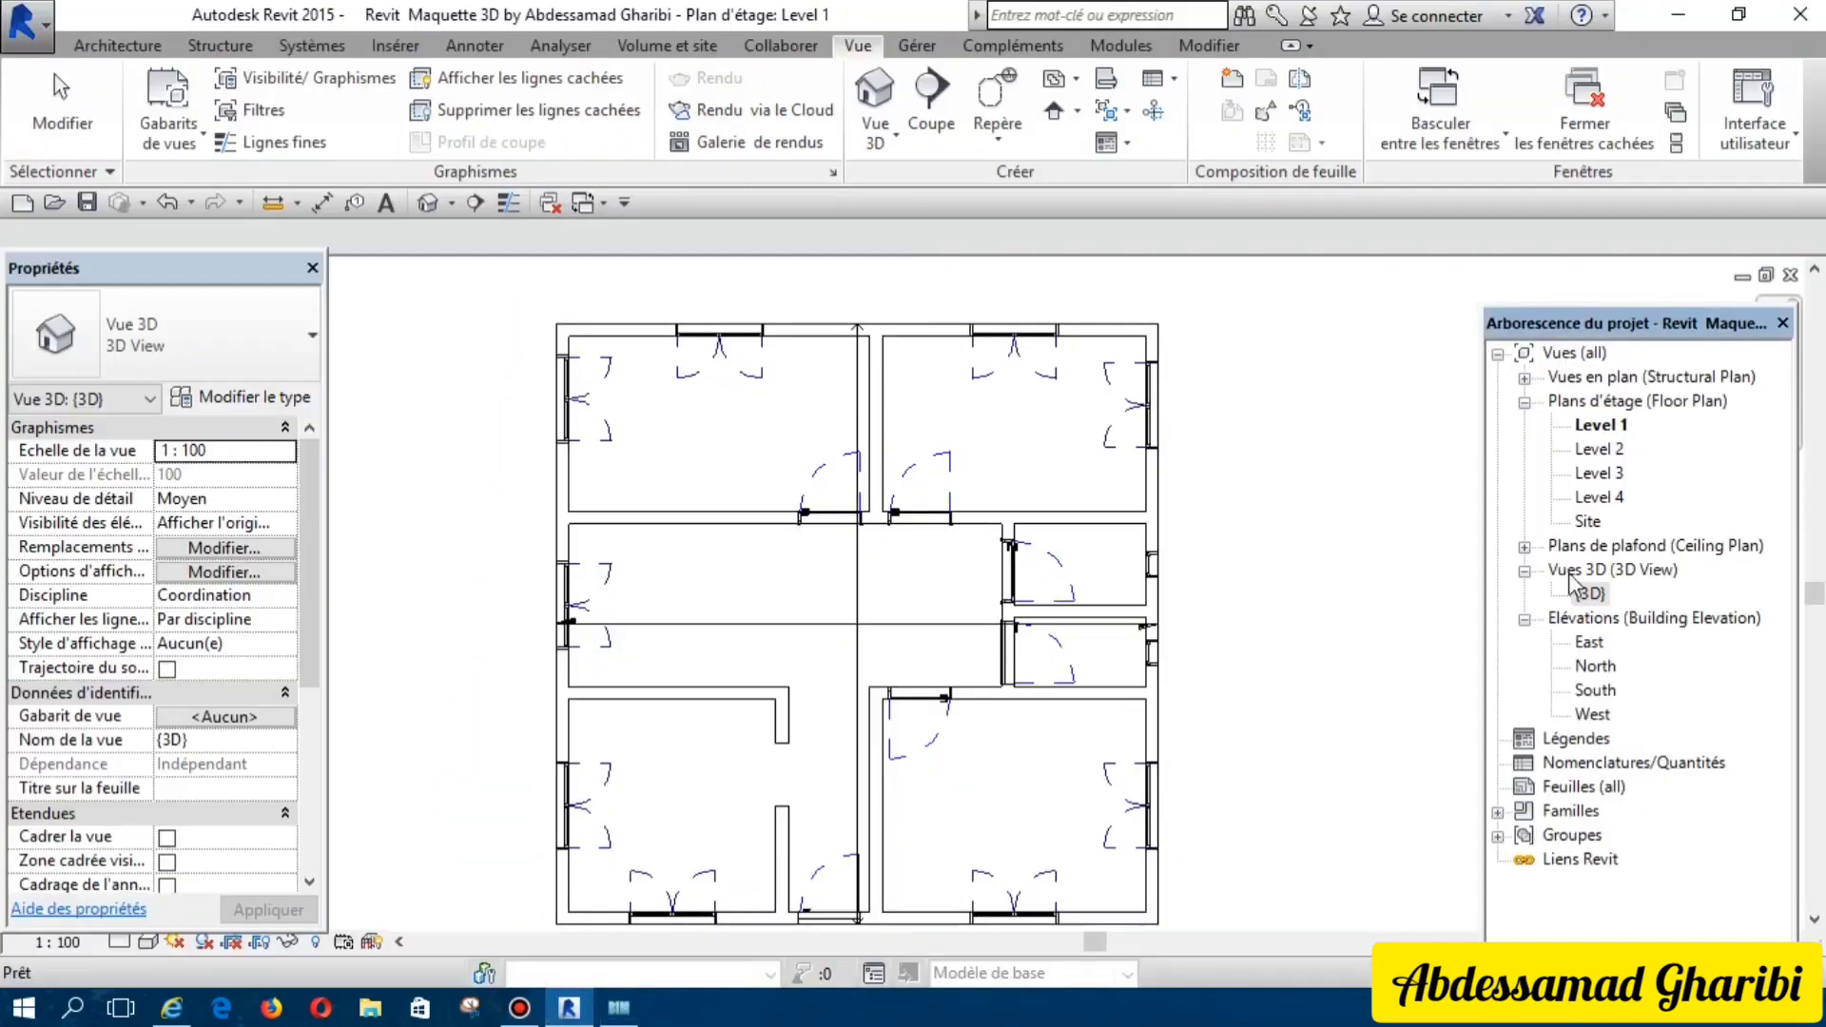
double_click(1584, 594)
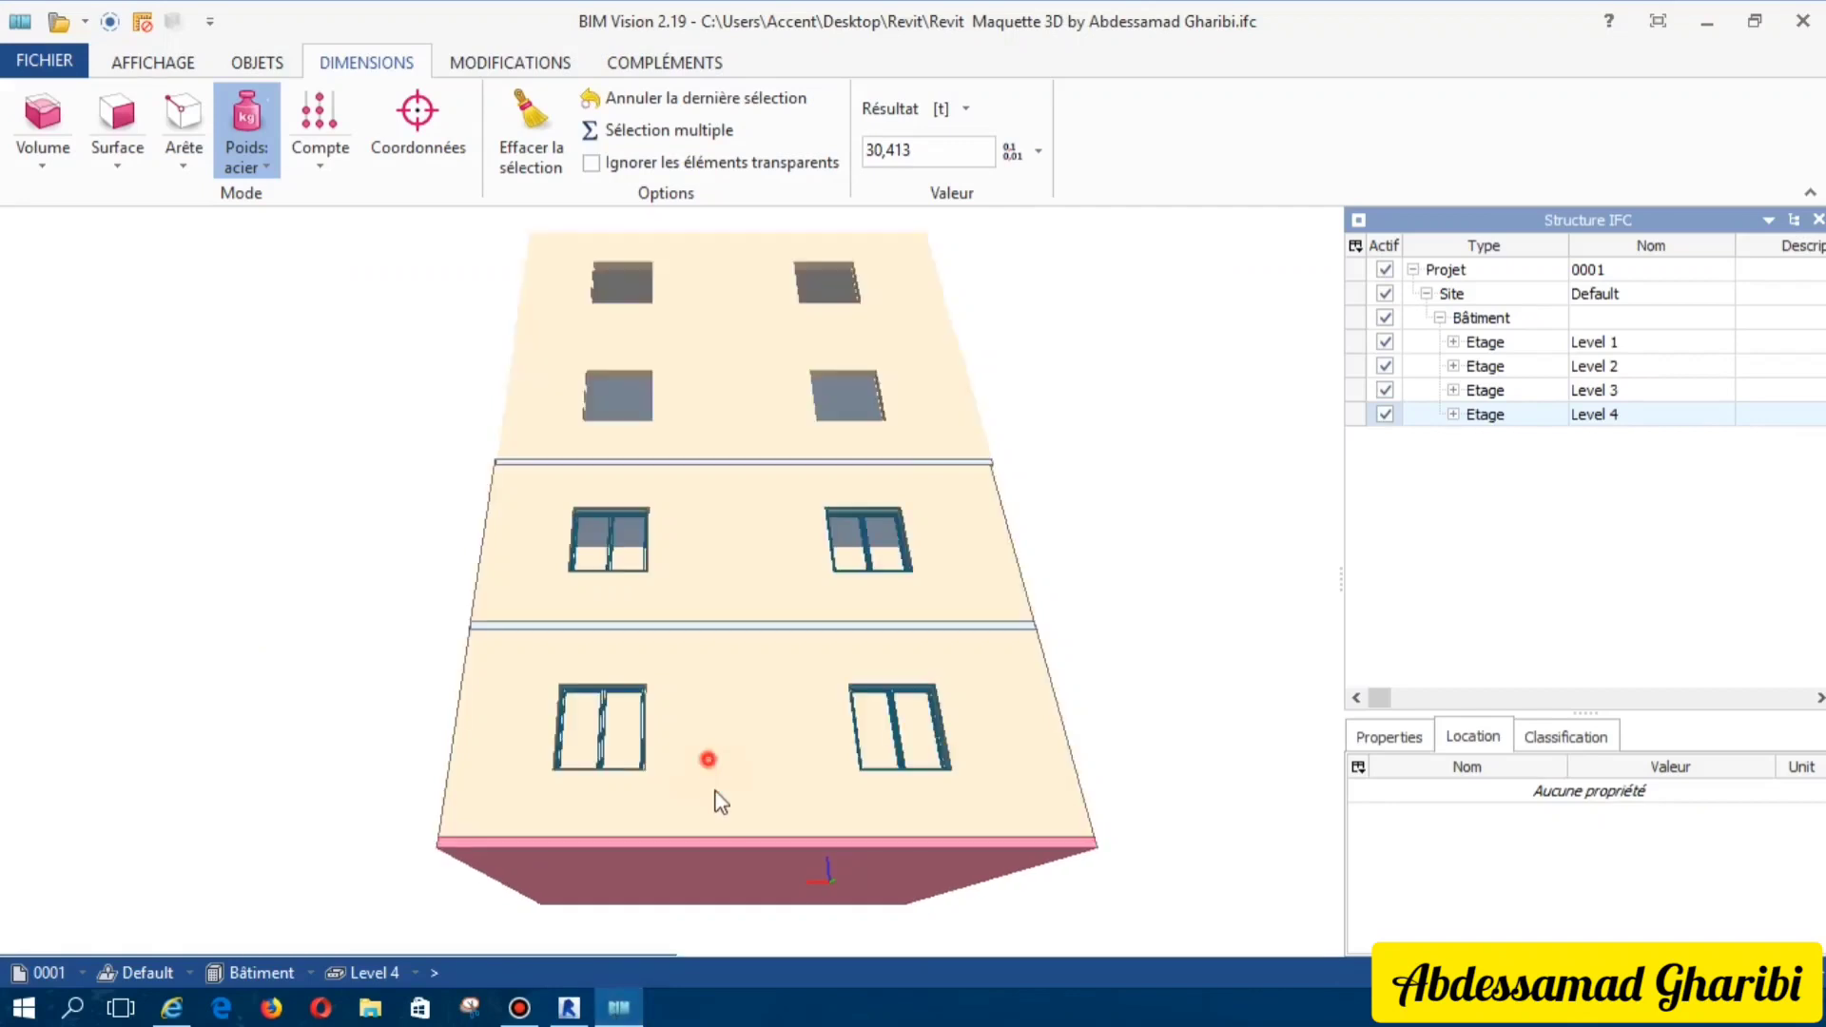
Step: Zoom around the model, then display it as a 2D top-down plan from the Affichage tab
scroll(790, 847, "up", 5)
scroll(973, 835, "up", 3)
scroll(989, 823, "down", 3)
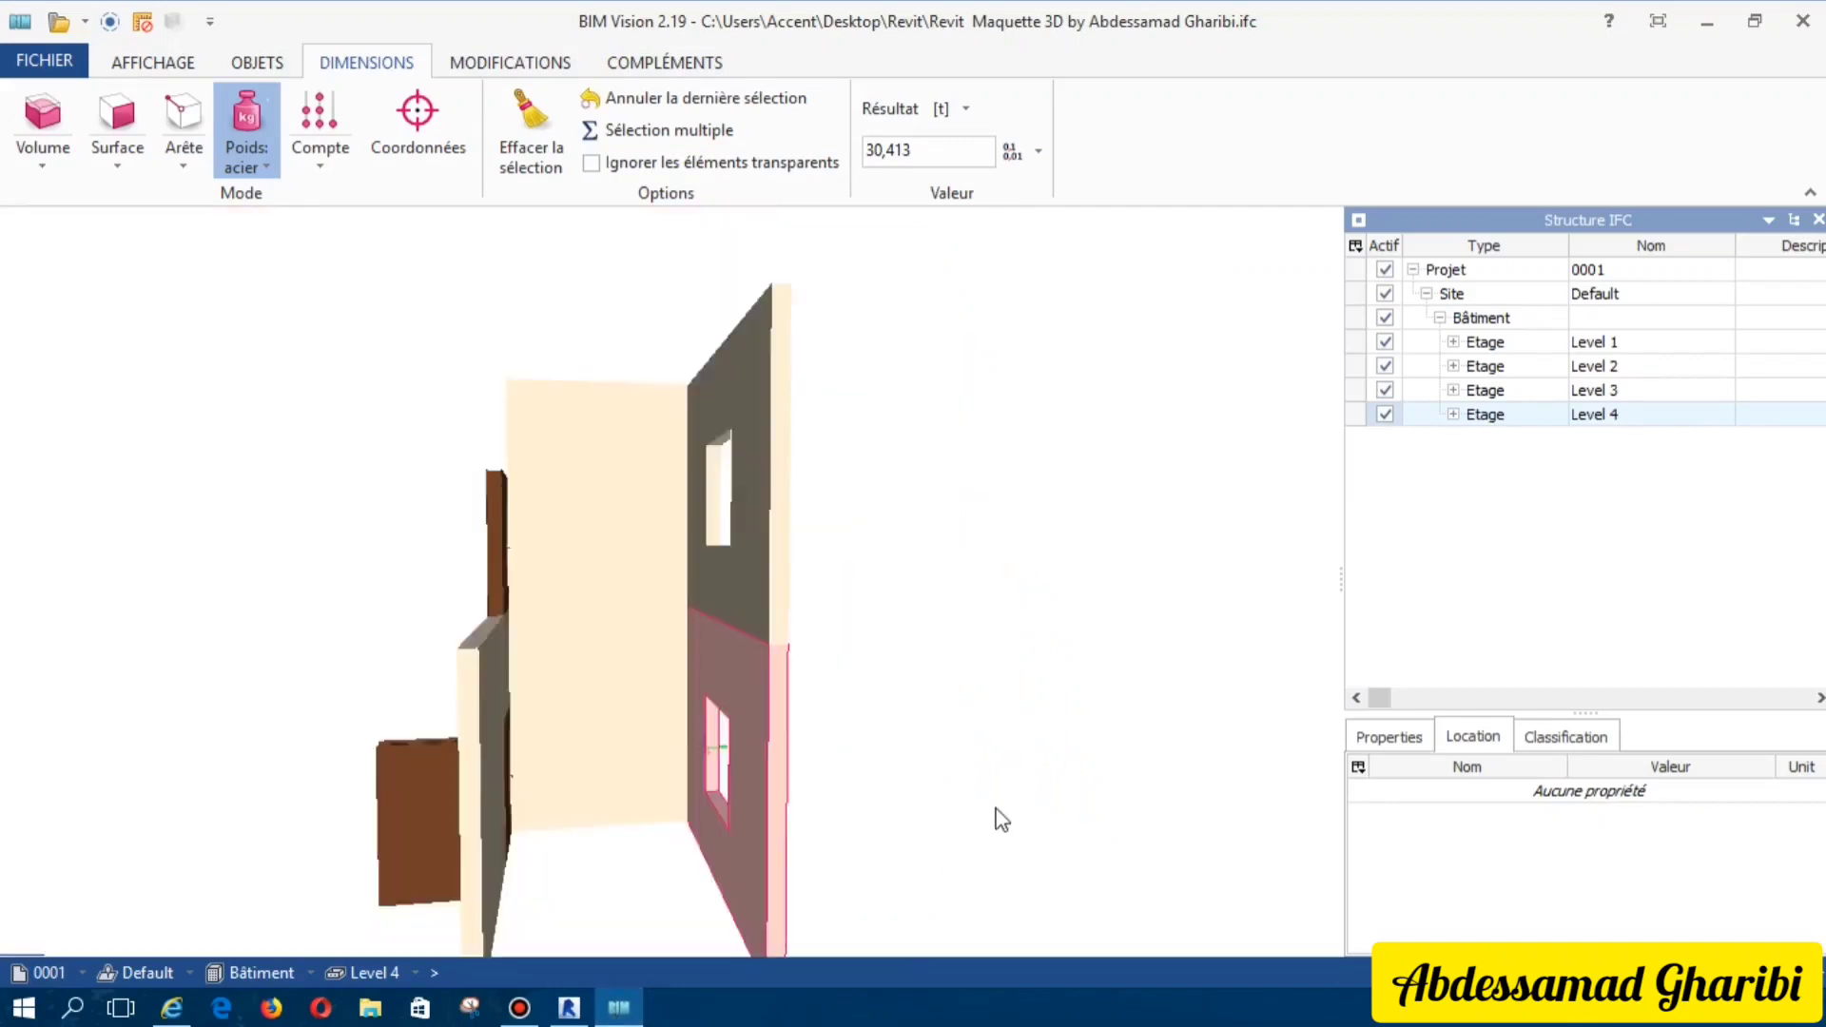
scroll(1022, 799, "down", 2)
scroll(1036, 787, "up", 3)
scroll(1036, 778, "up", 2)
scroll(714, 722, "down", 3)
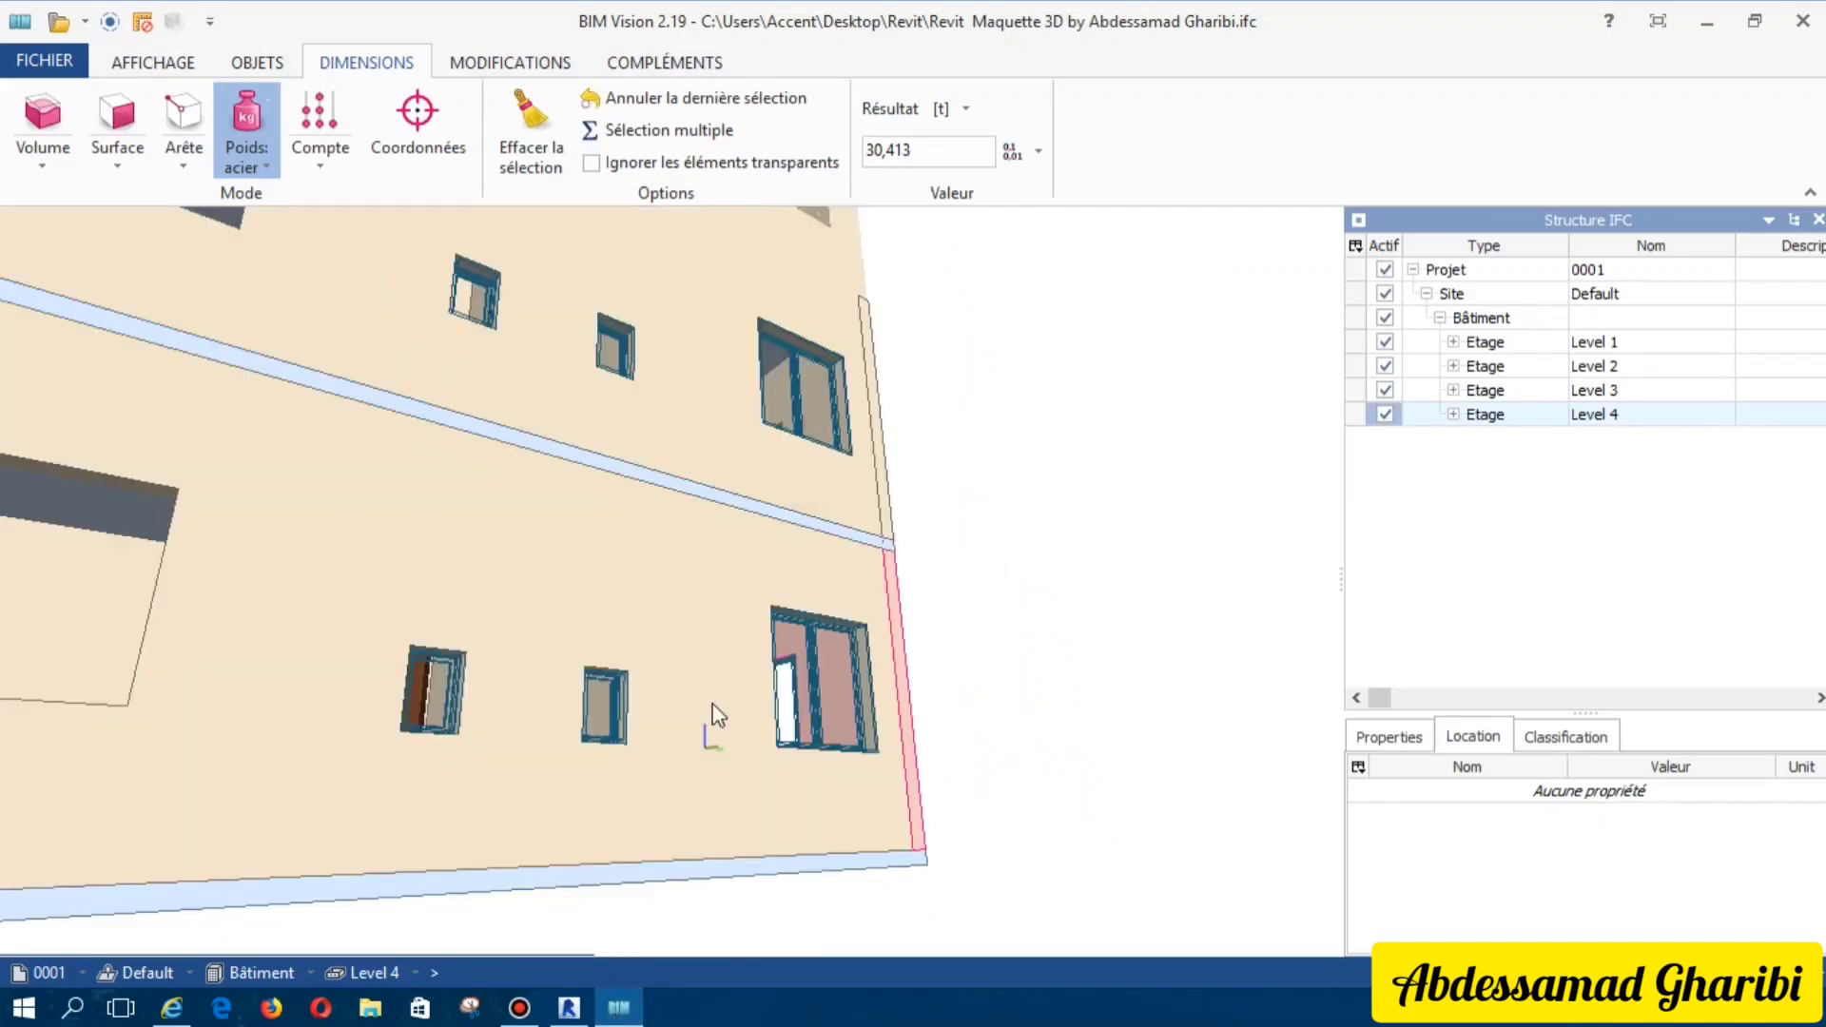
scroll(704, 685, "down", 2)
scroll(681, 644, "down", 2)
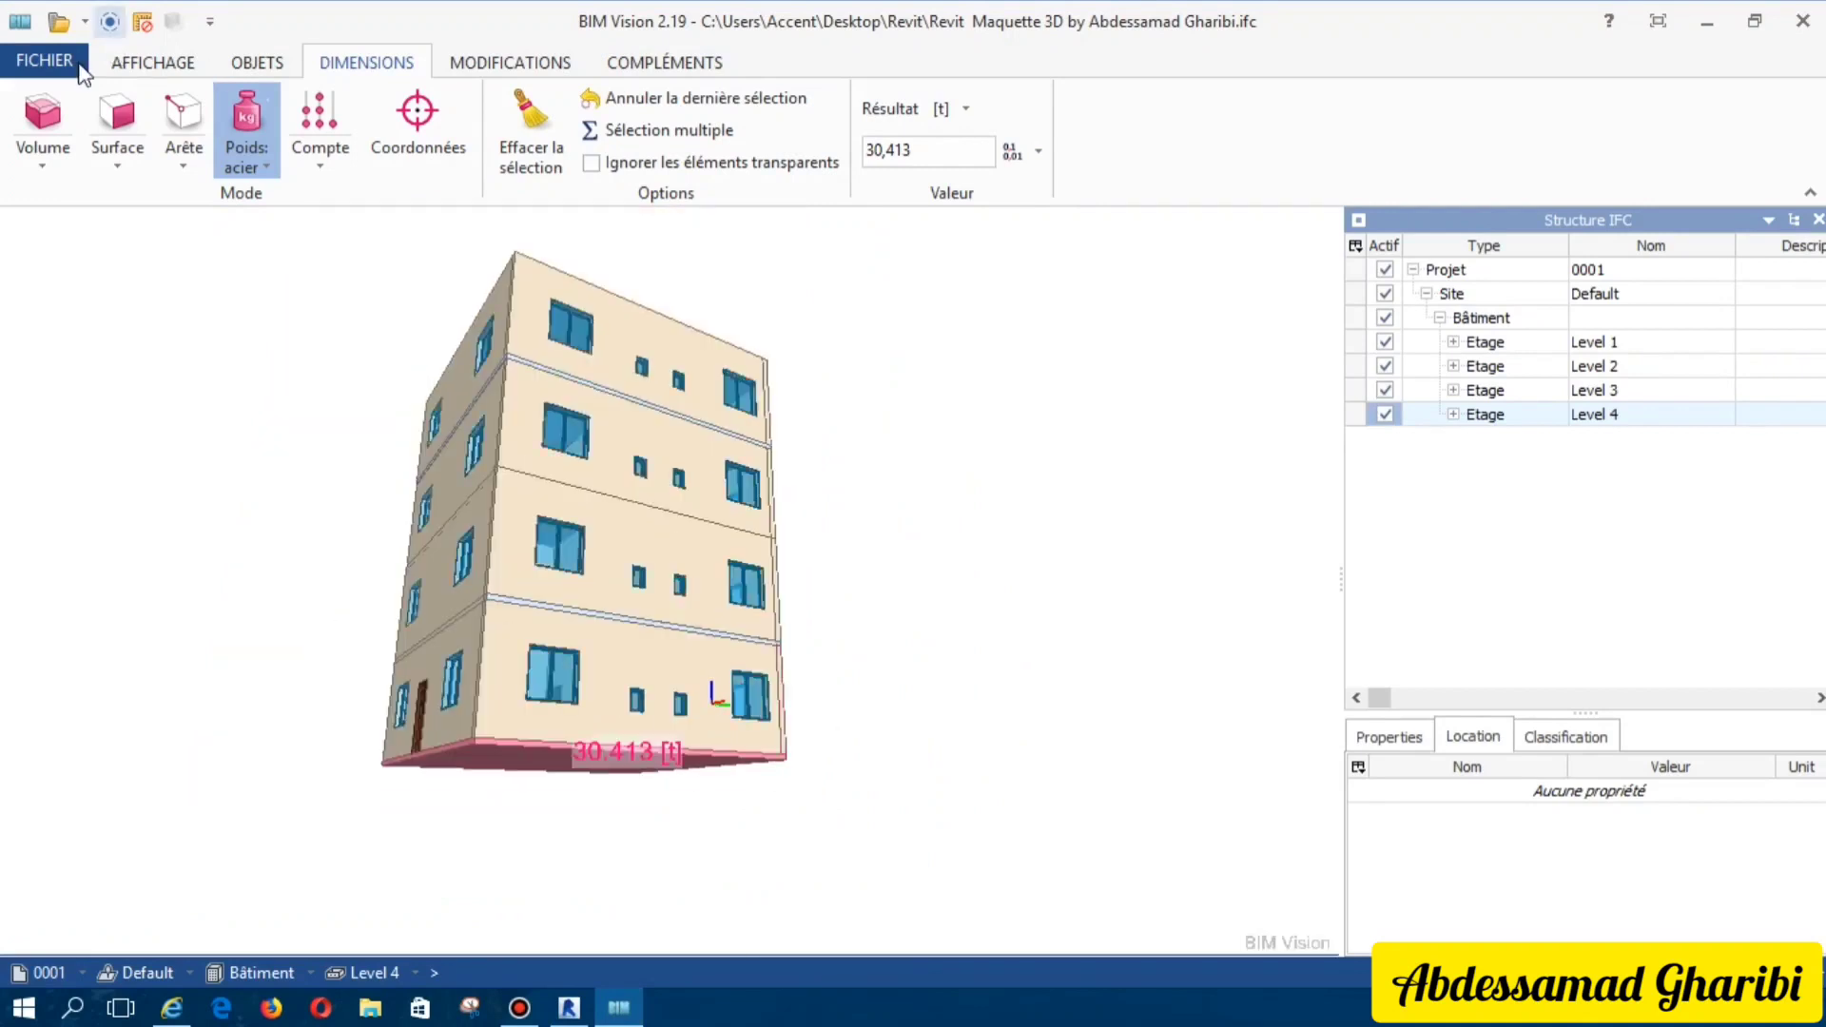
left_click(151, 68)
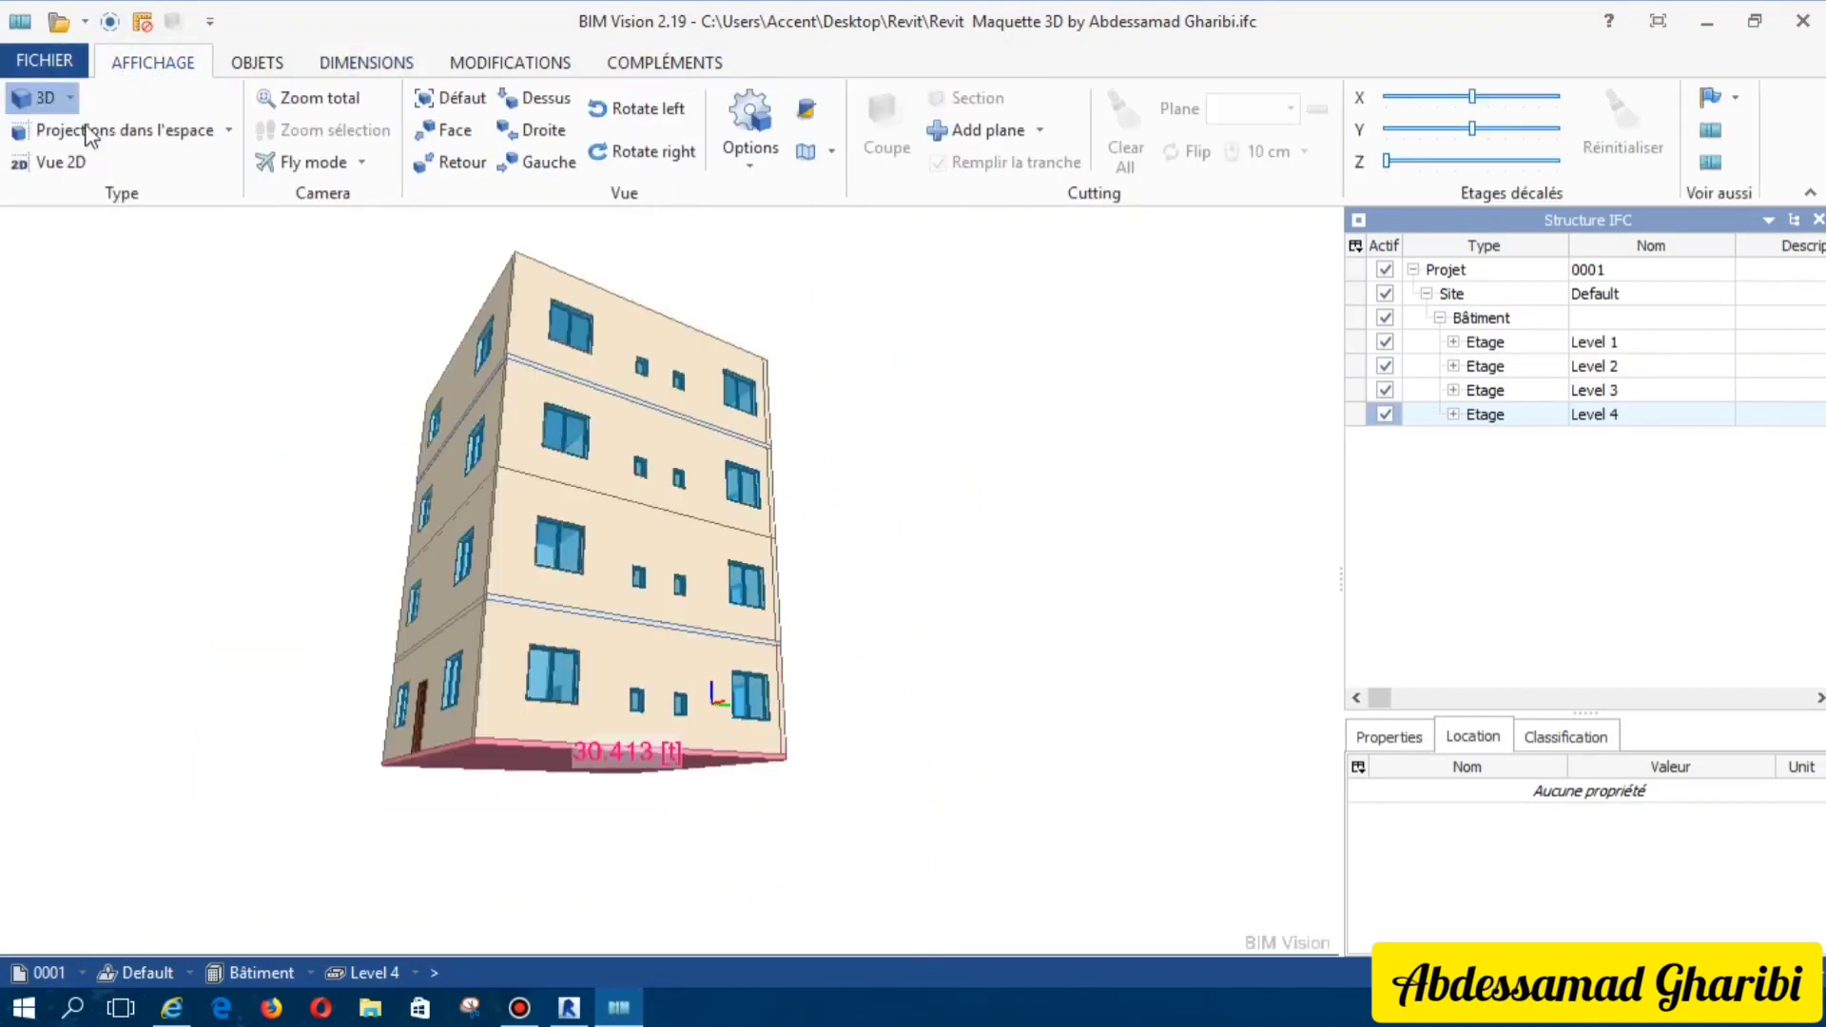
left_click(62, 158)
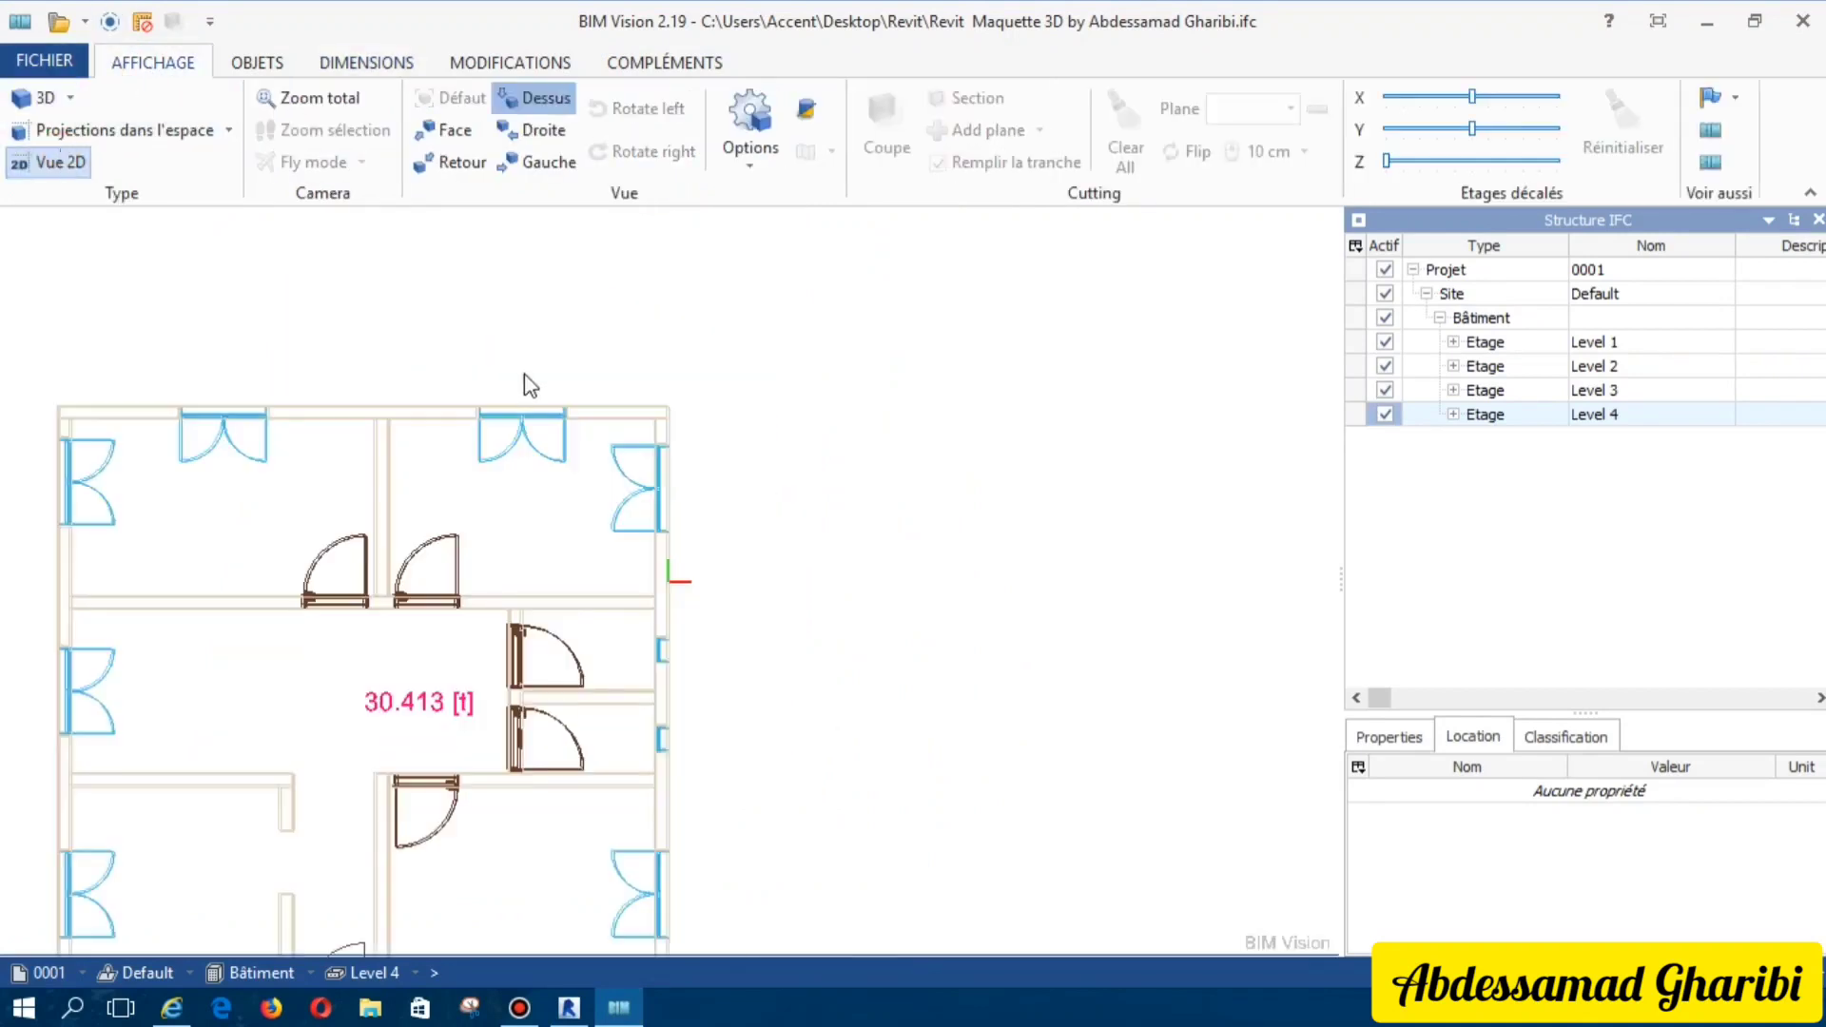
scroll(525, 374, "down", 3)
scroll(394, 780, "up", 2)
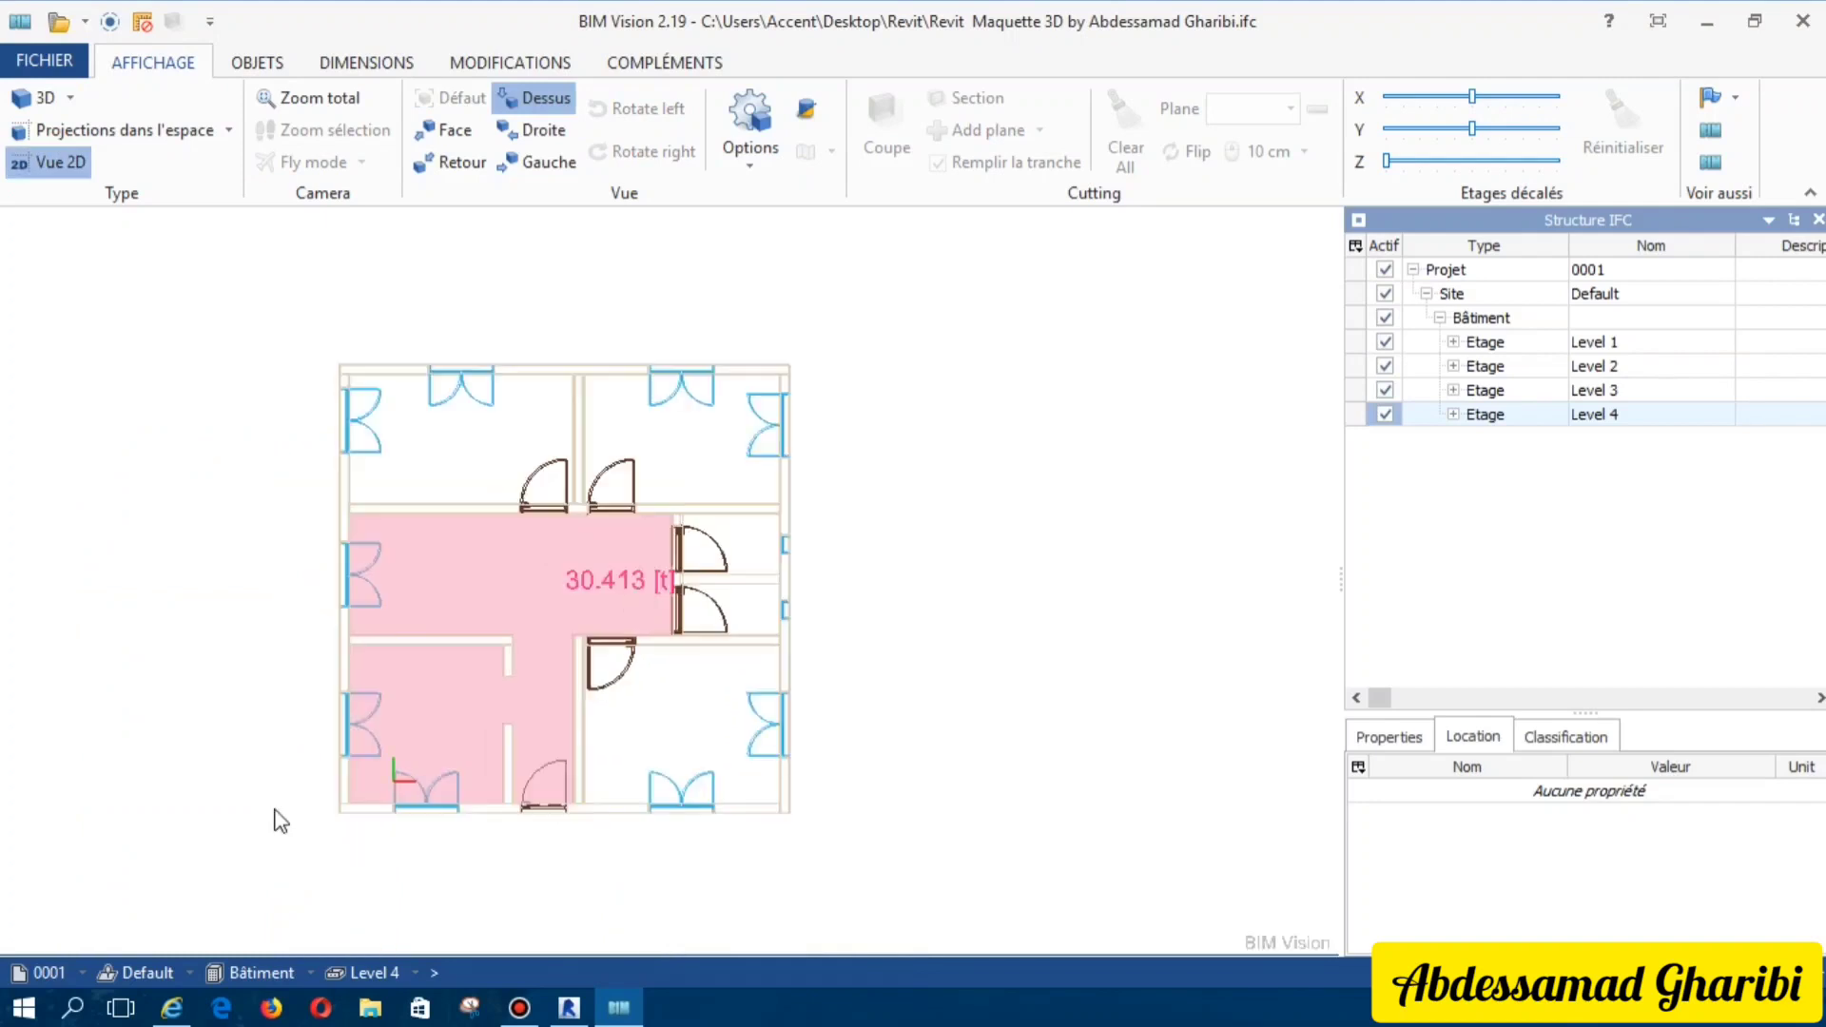
scroll(397, 789, "up", 1)
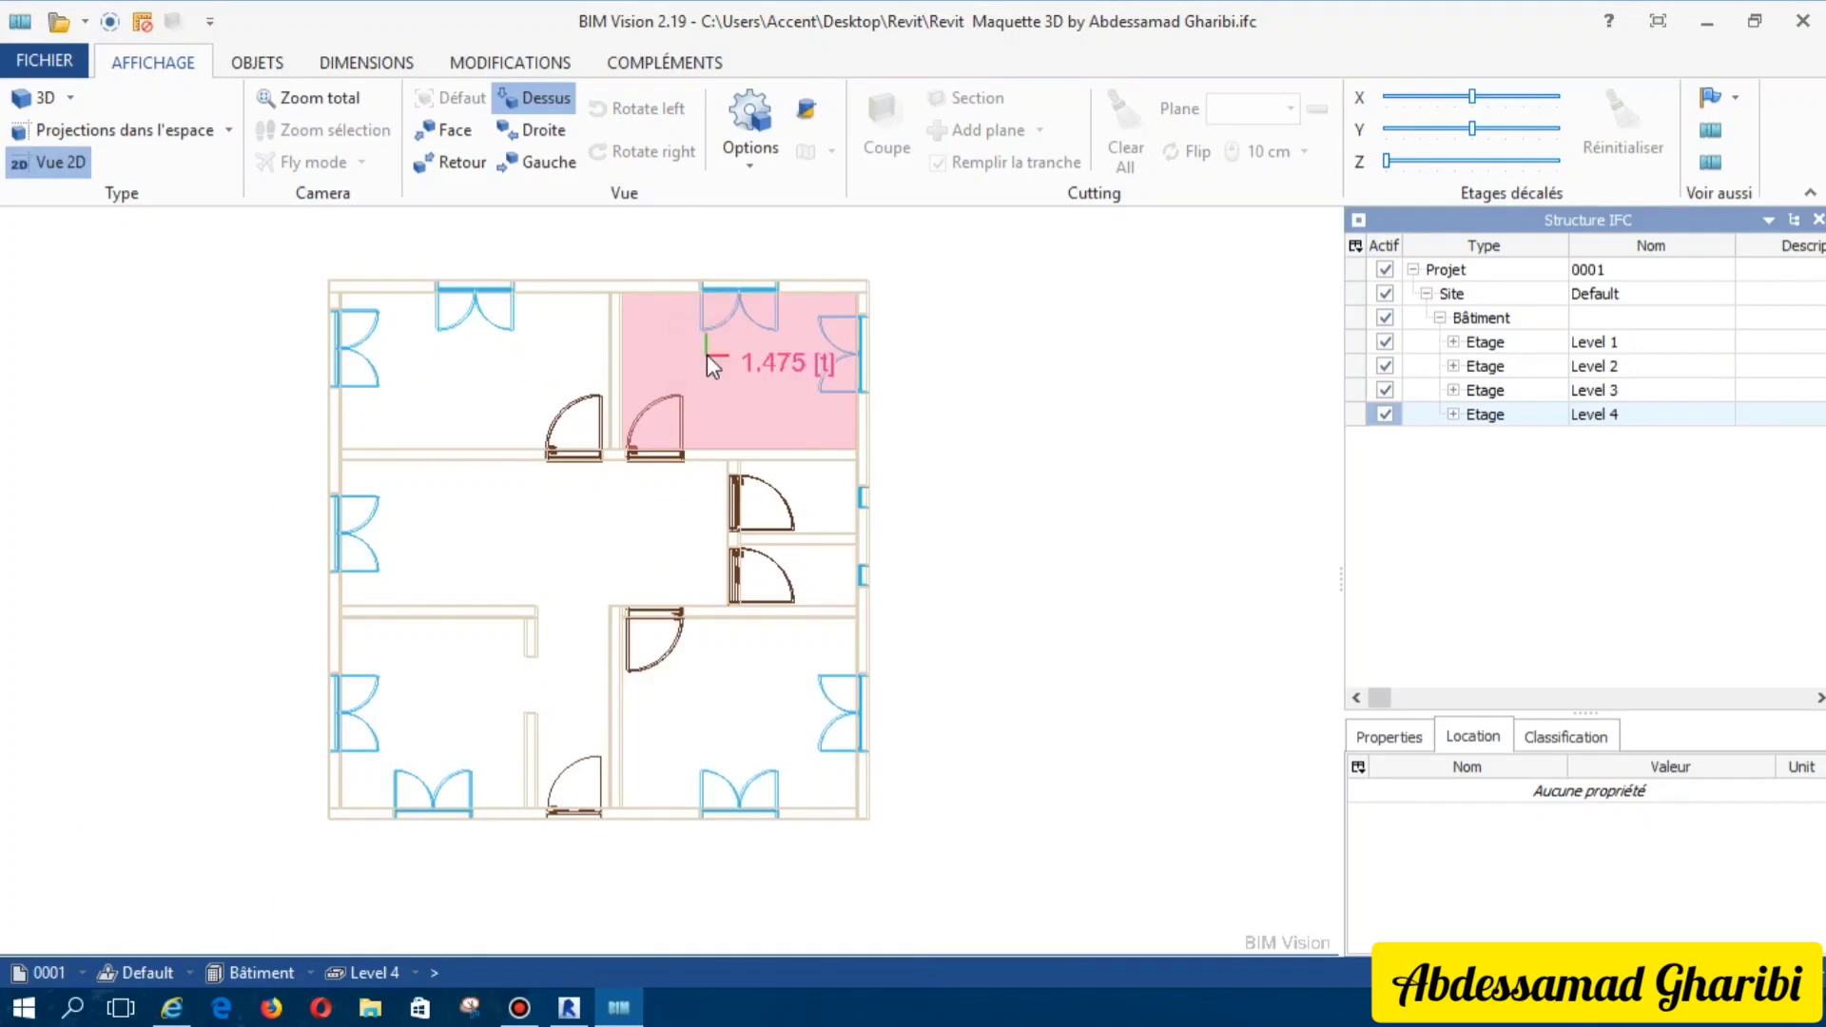
Step: Return to 3D, orbit from a low wall view to the front facade, then bring Revit's 3D view forward
left_click(62, 107)
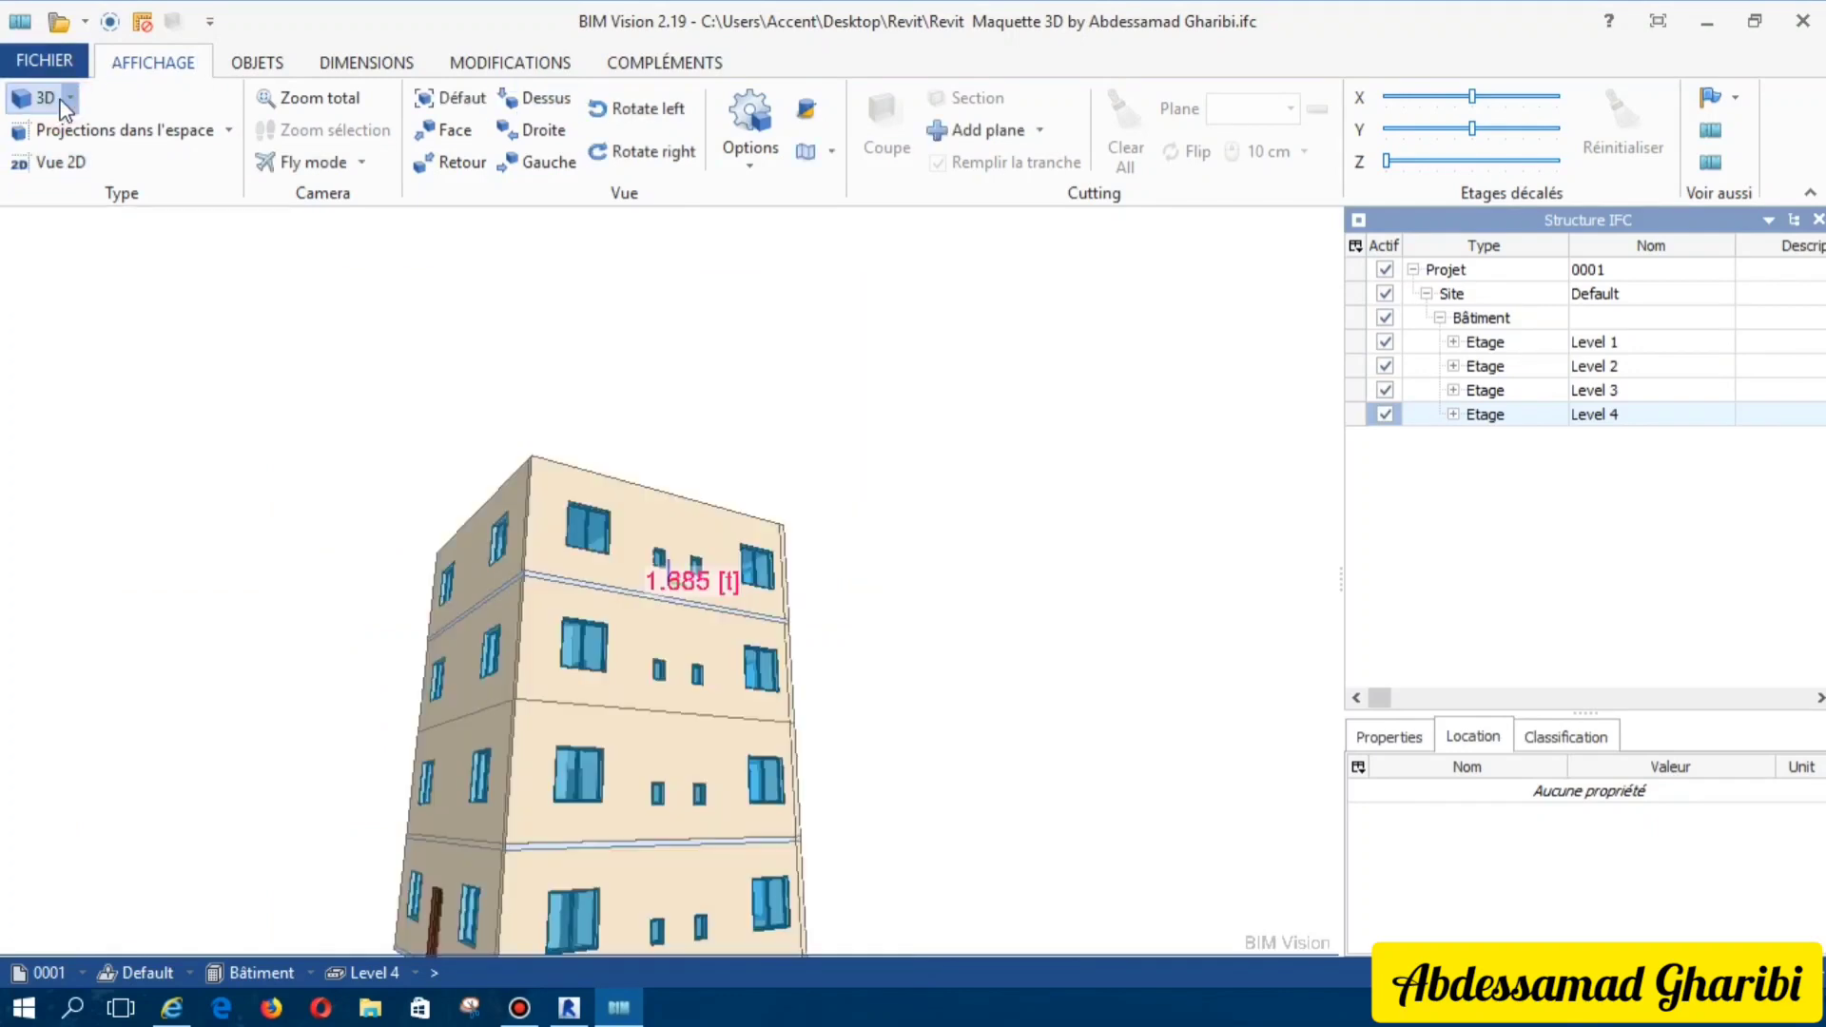
left_click(67, 99)
scroll(570, 876, "down", 2)
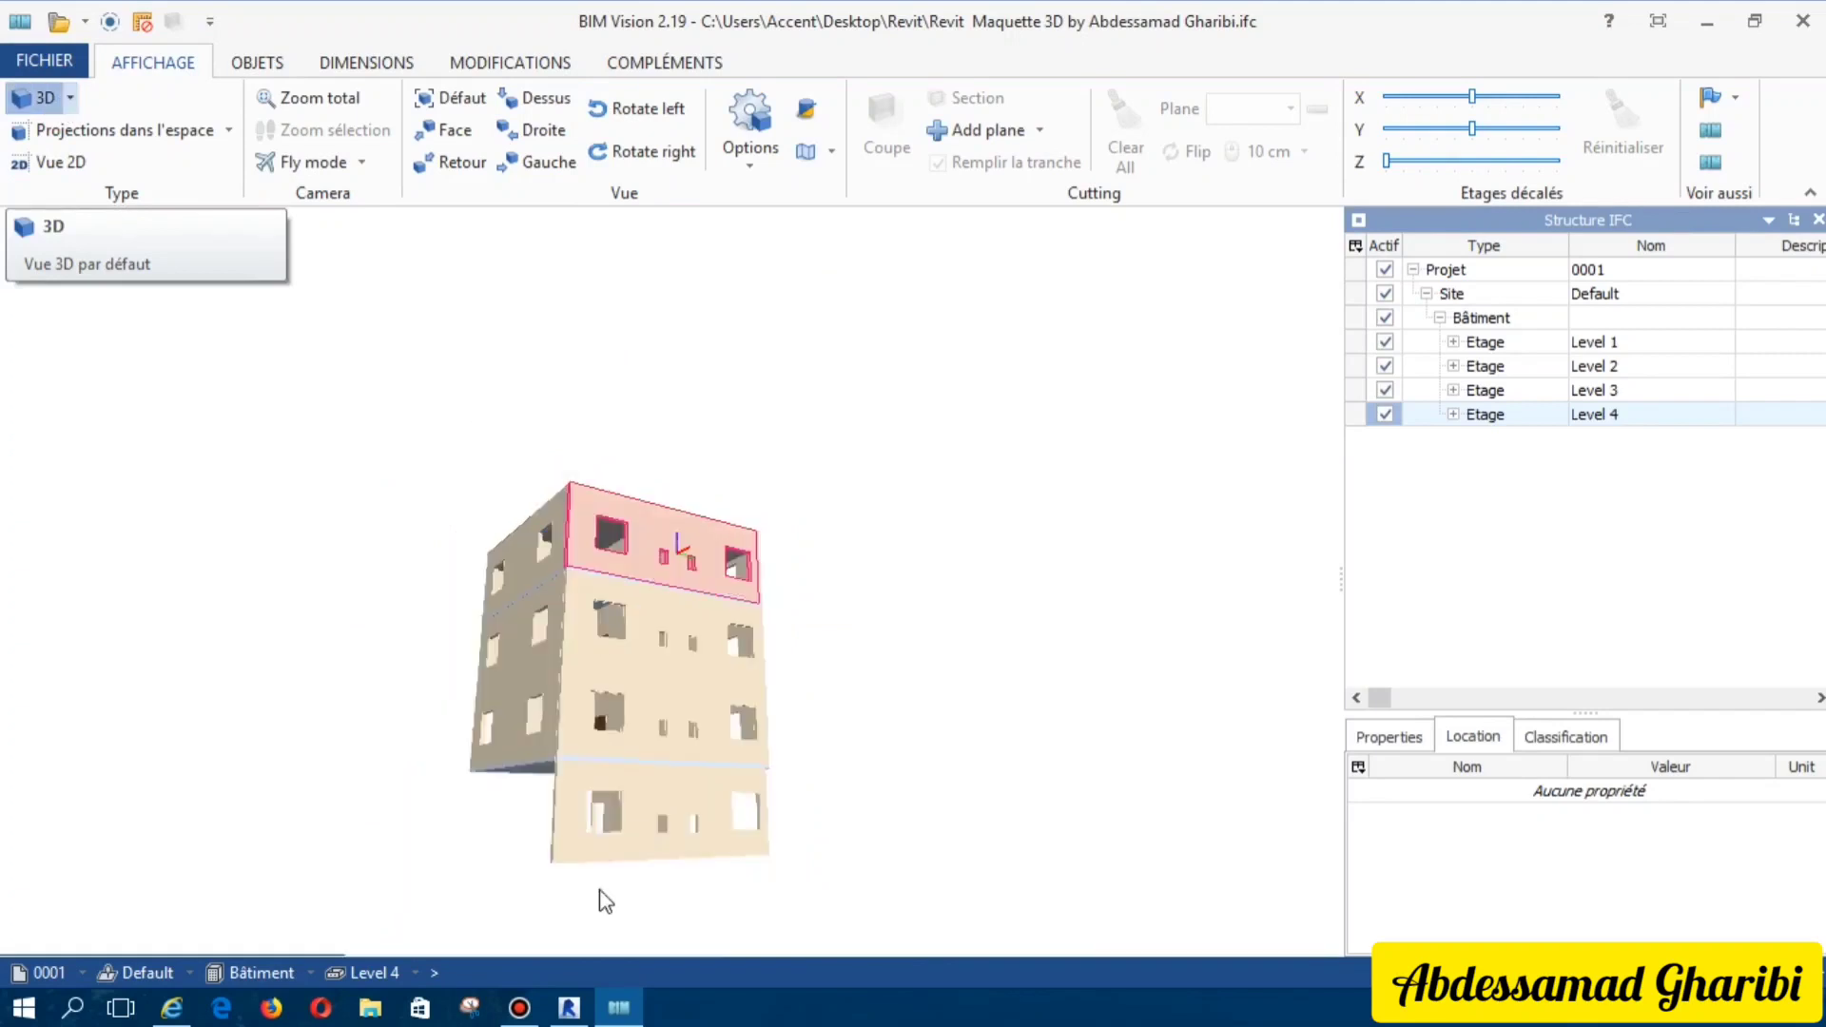
left_click_drag(616, 837, 681, 849)
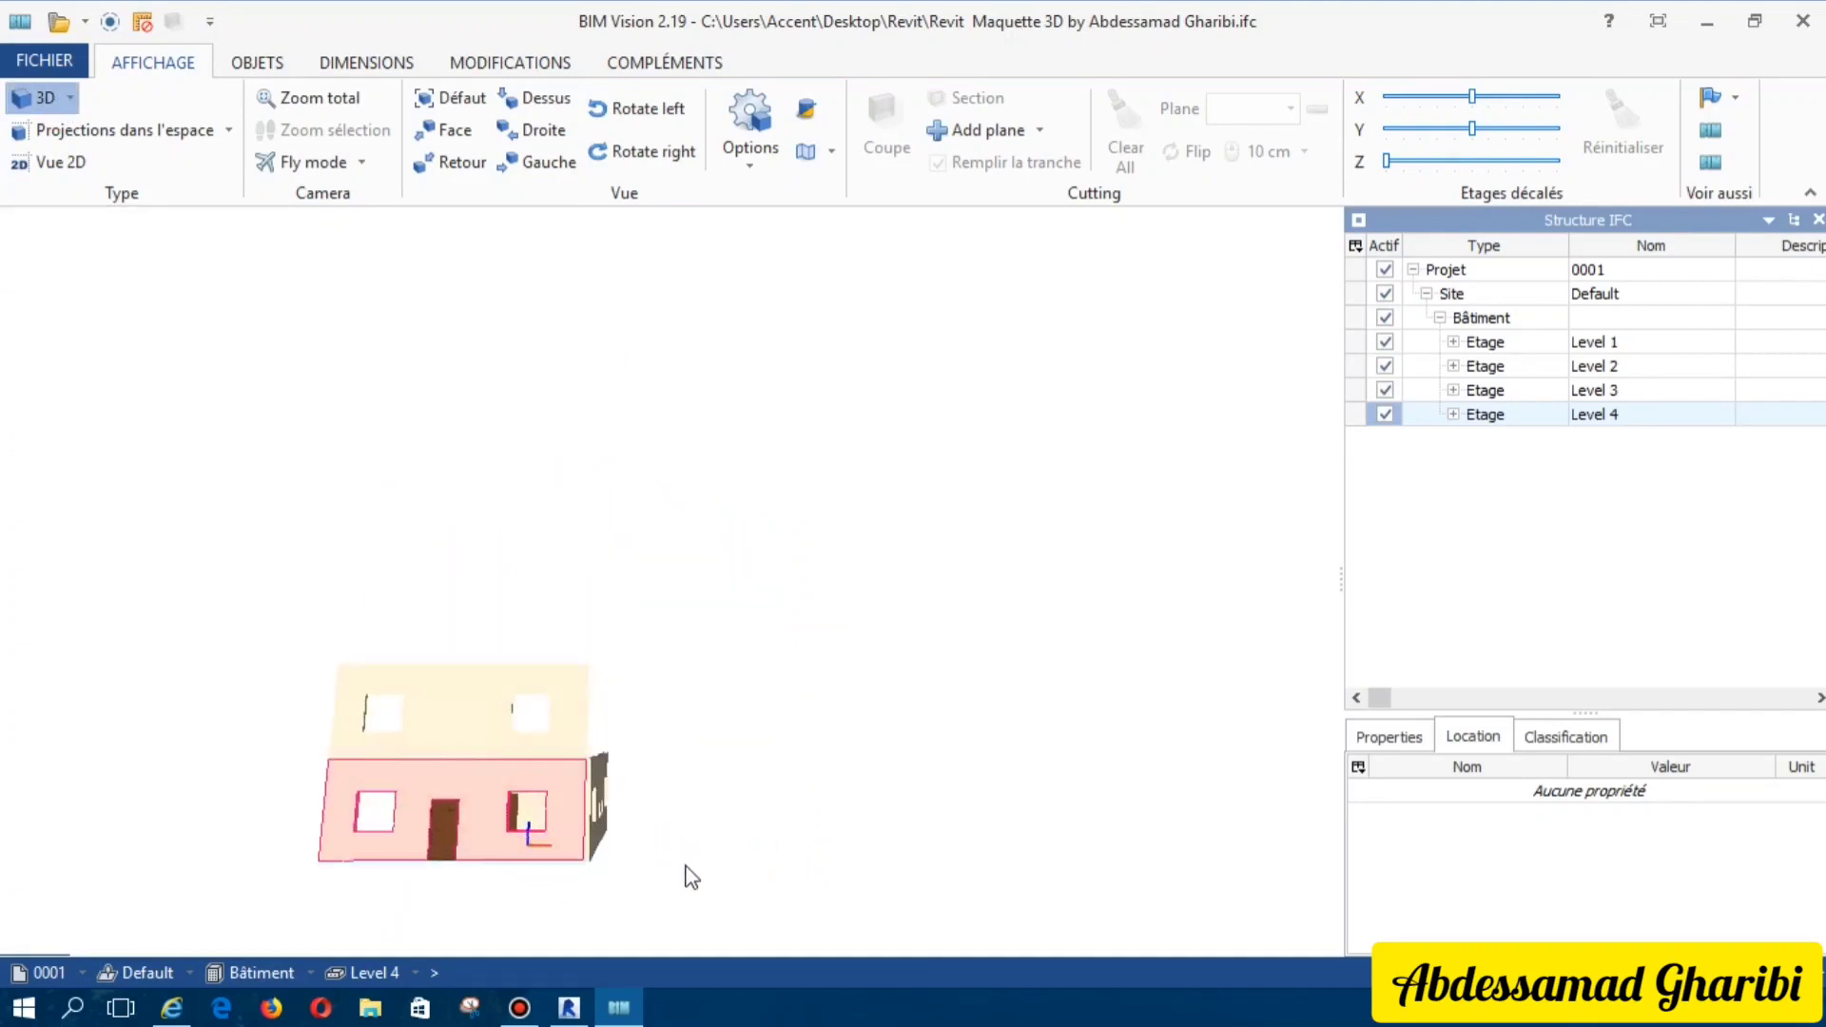
left_click_drag(697, 852, 773, 620)
scroll(533, 685, "up", 2)
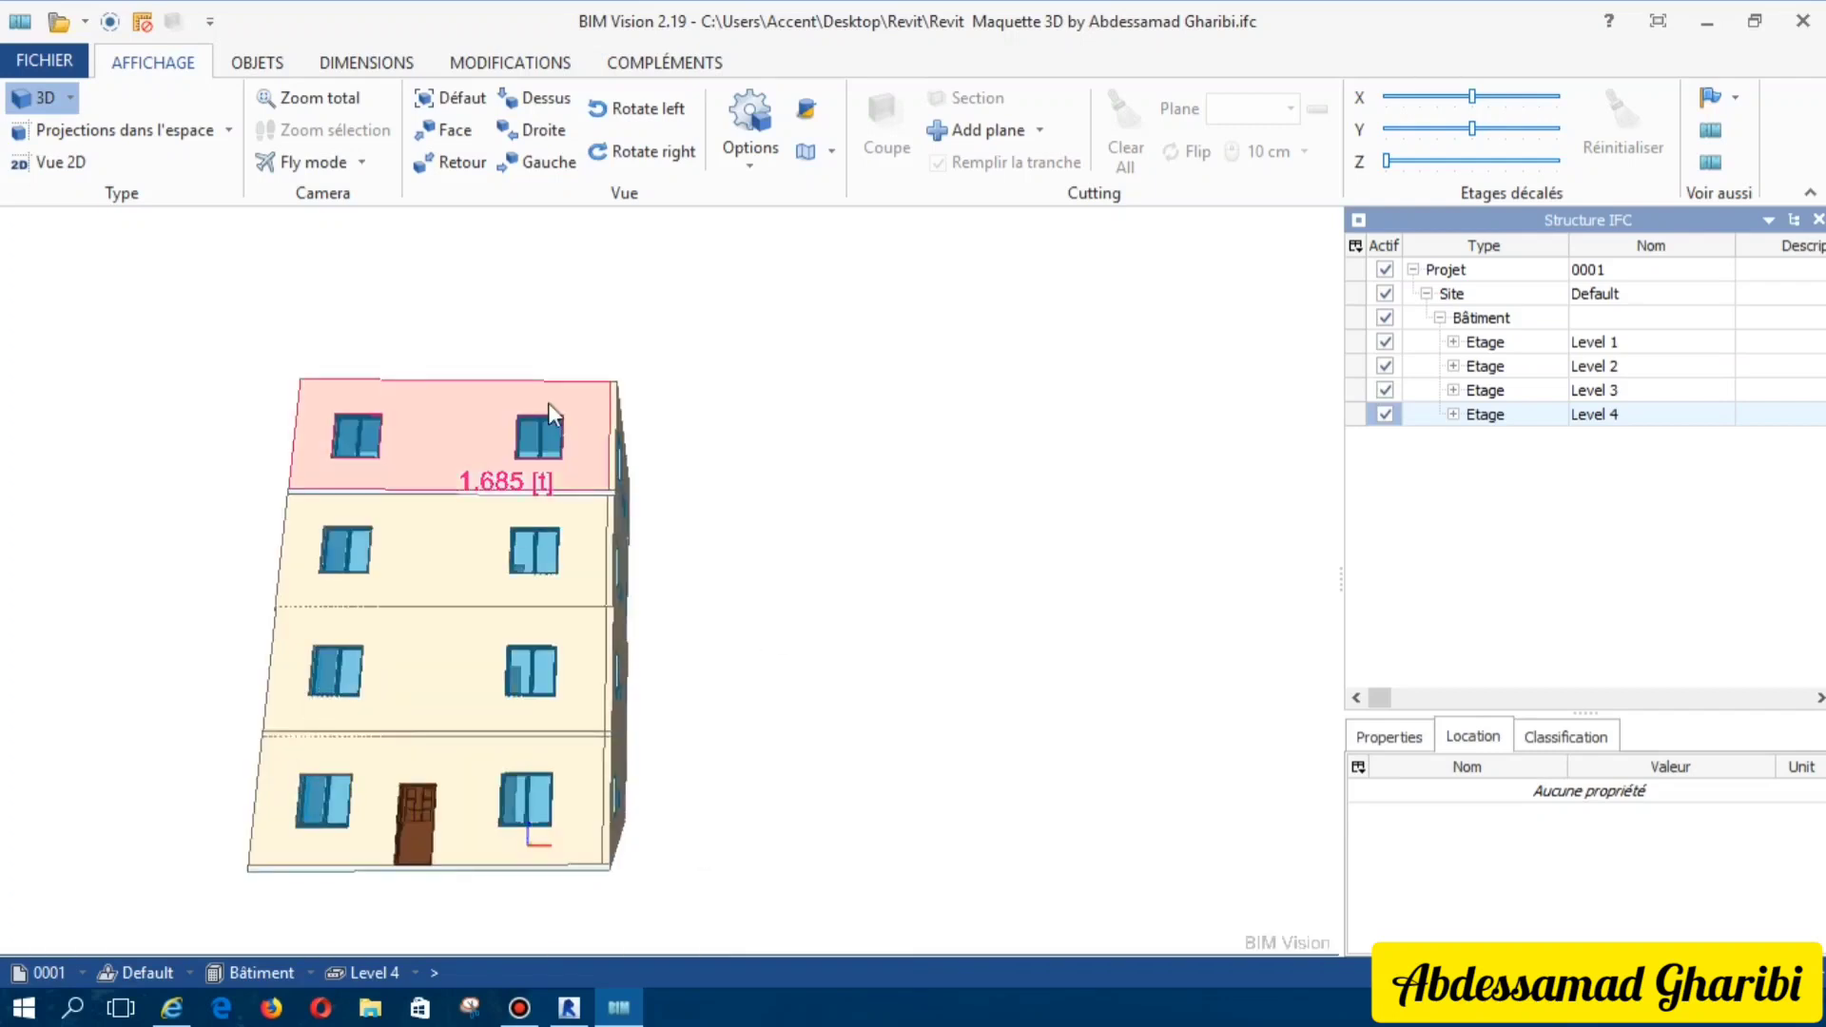
left_click(569, 1008)
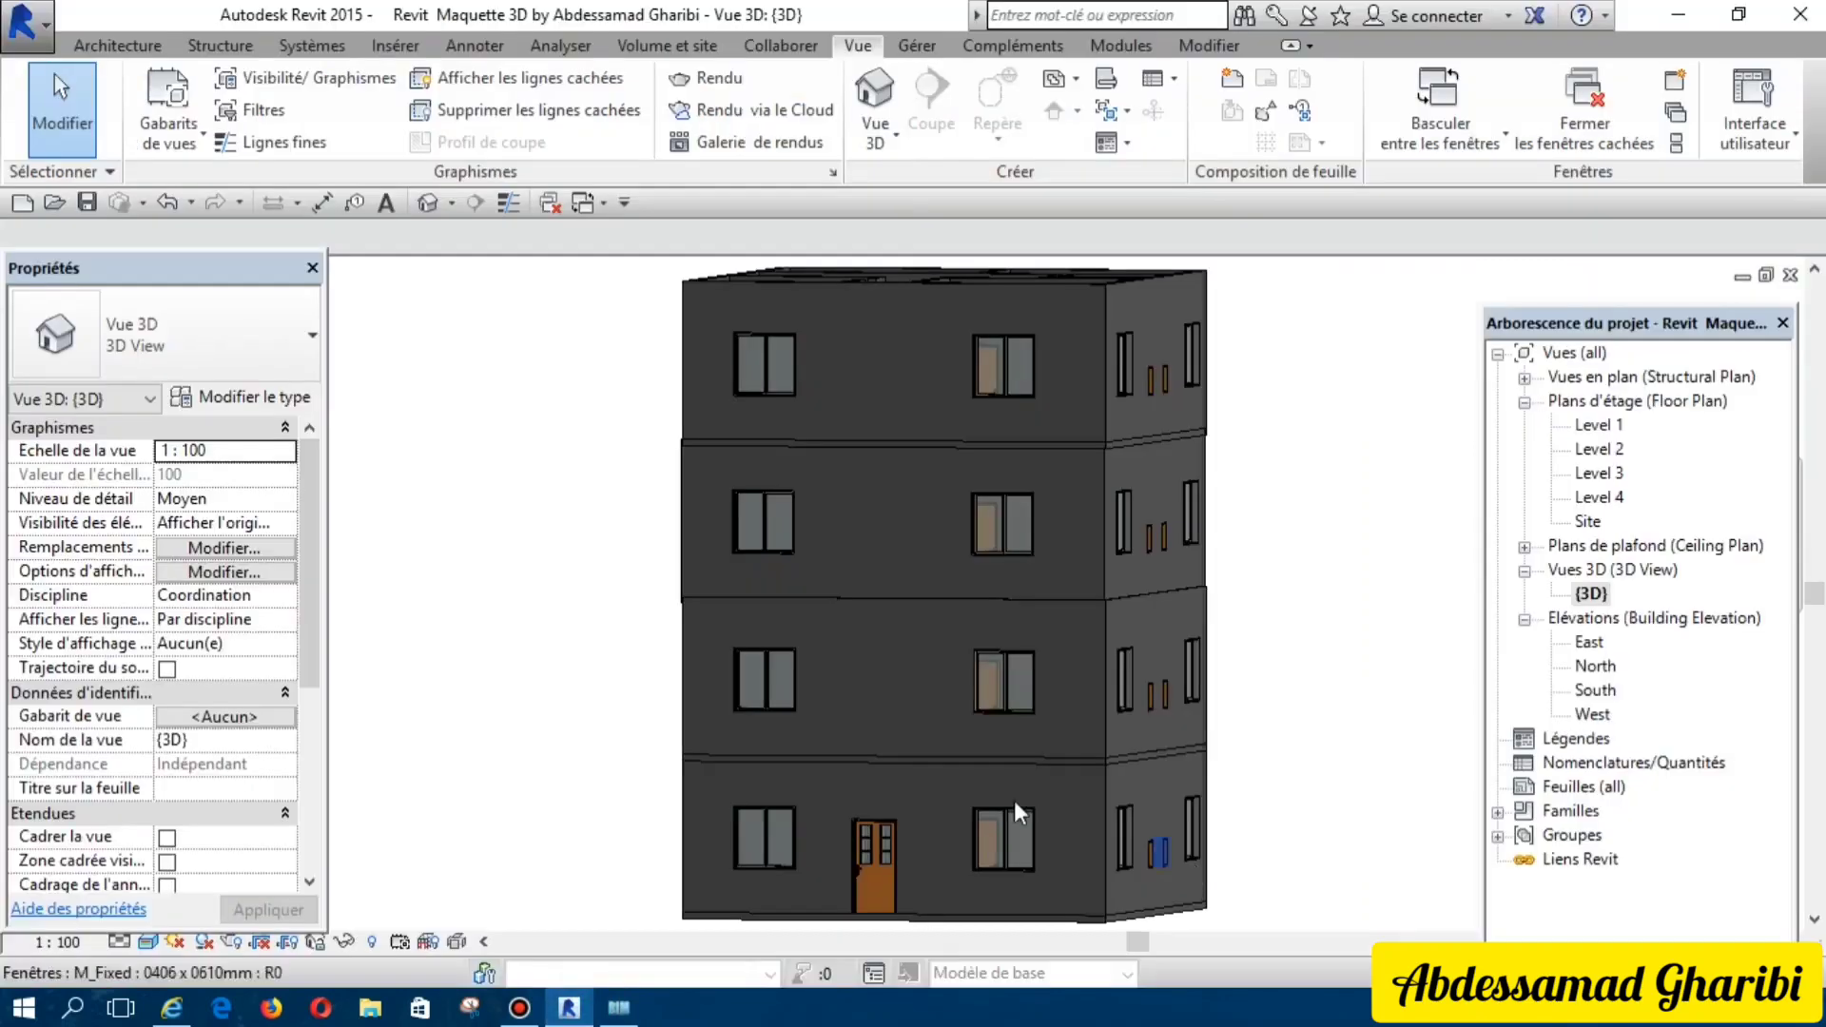